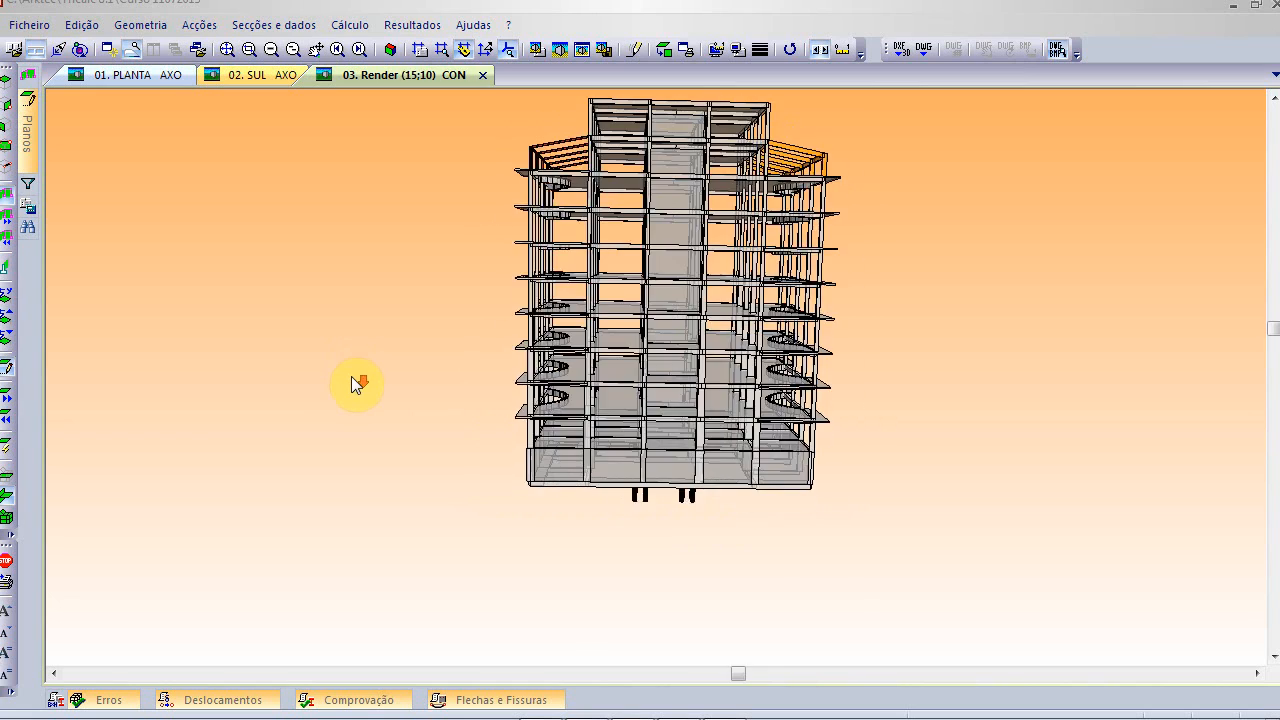
# - Isolate plane -300 in the rendered view and examine the footings, pile caps and perimeter walls from above
pyautogui.press('Right')
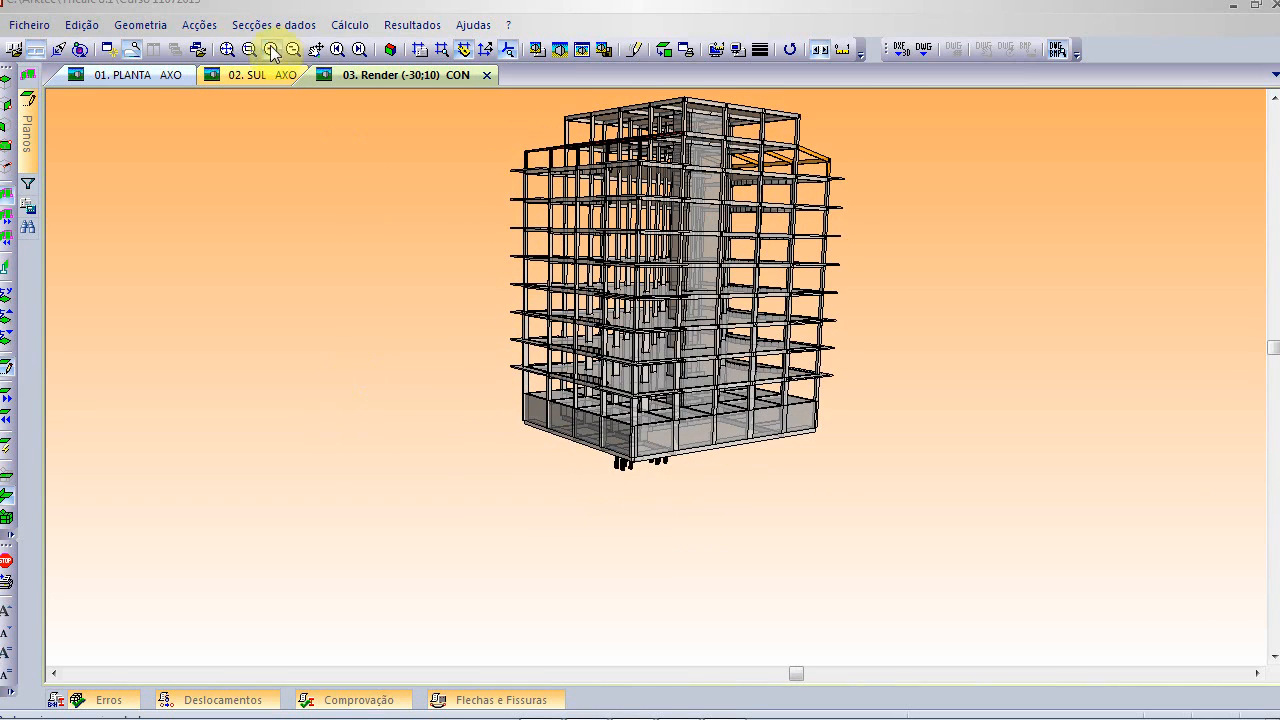
pyautogui.click(220, 48)
pyautogui.press('Up')
pyautogui.press('Up')
pyautogui.press('Down')
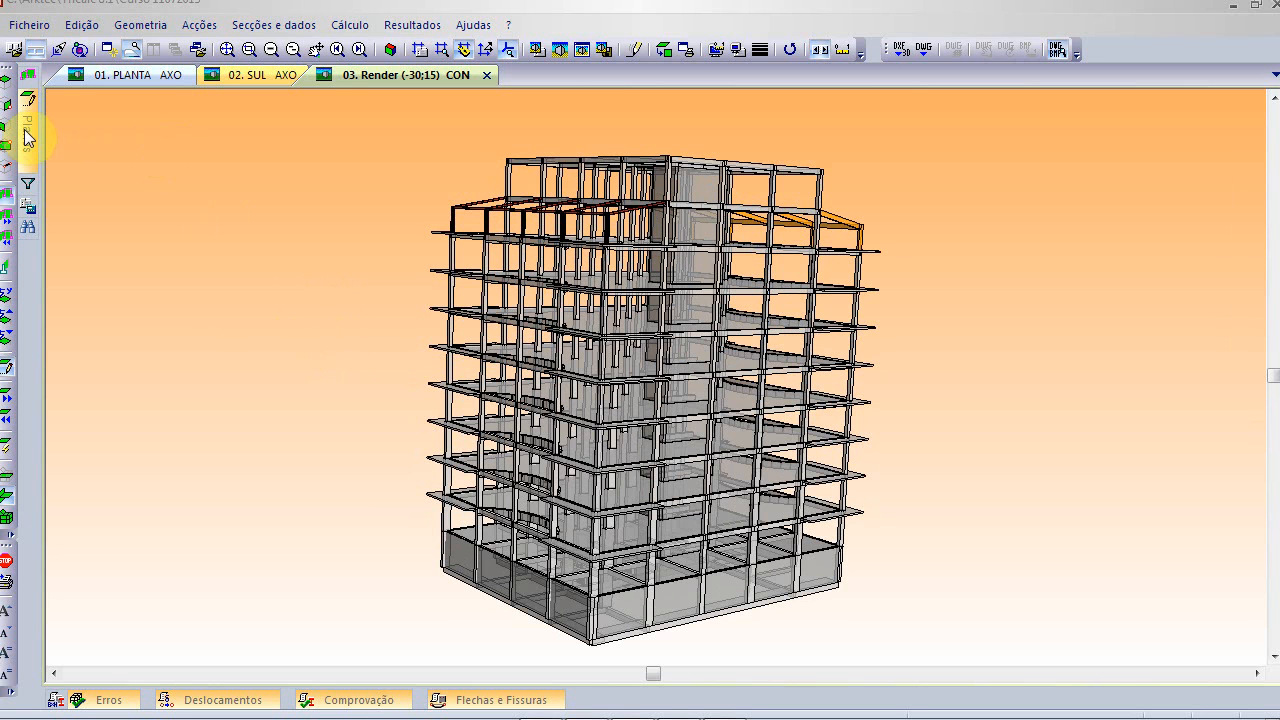
pyautogui.moveTo(25, 133)
pyautogui.click(70, 117)
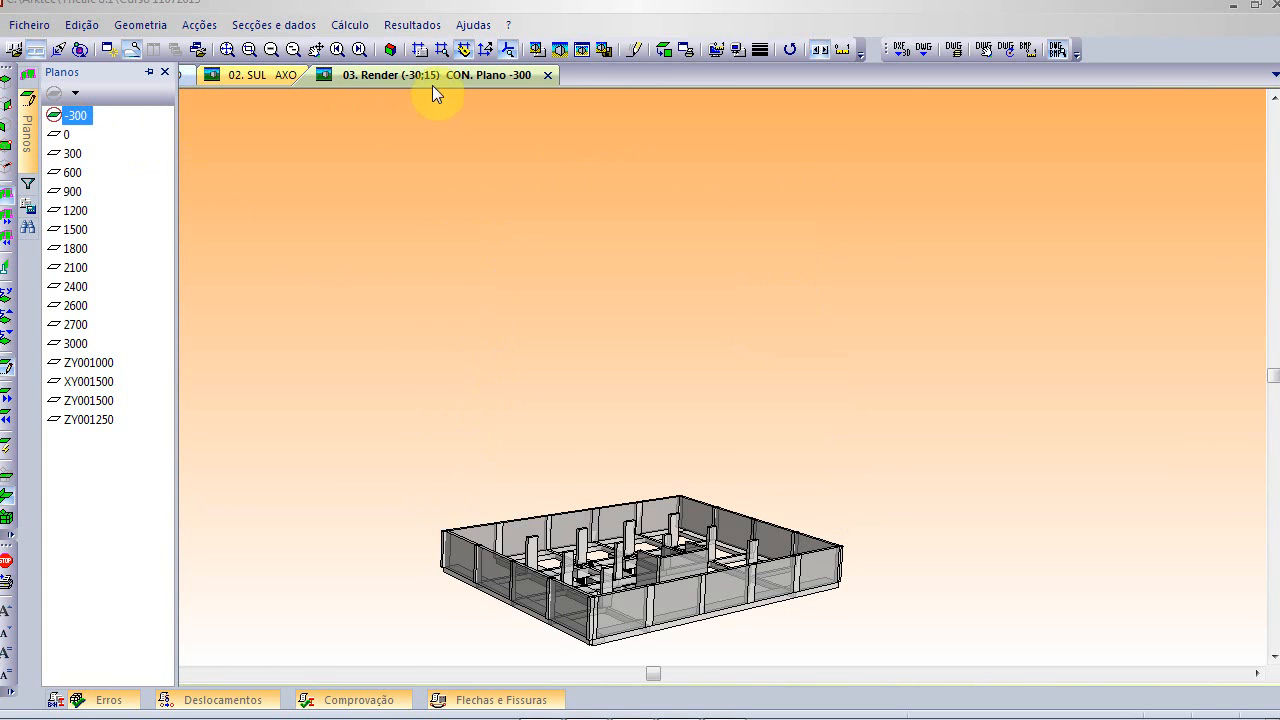
pyautogui.click(390, 50)
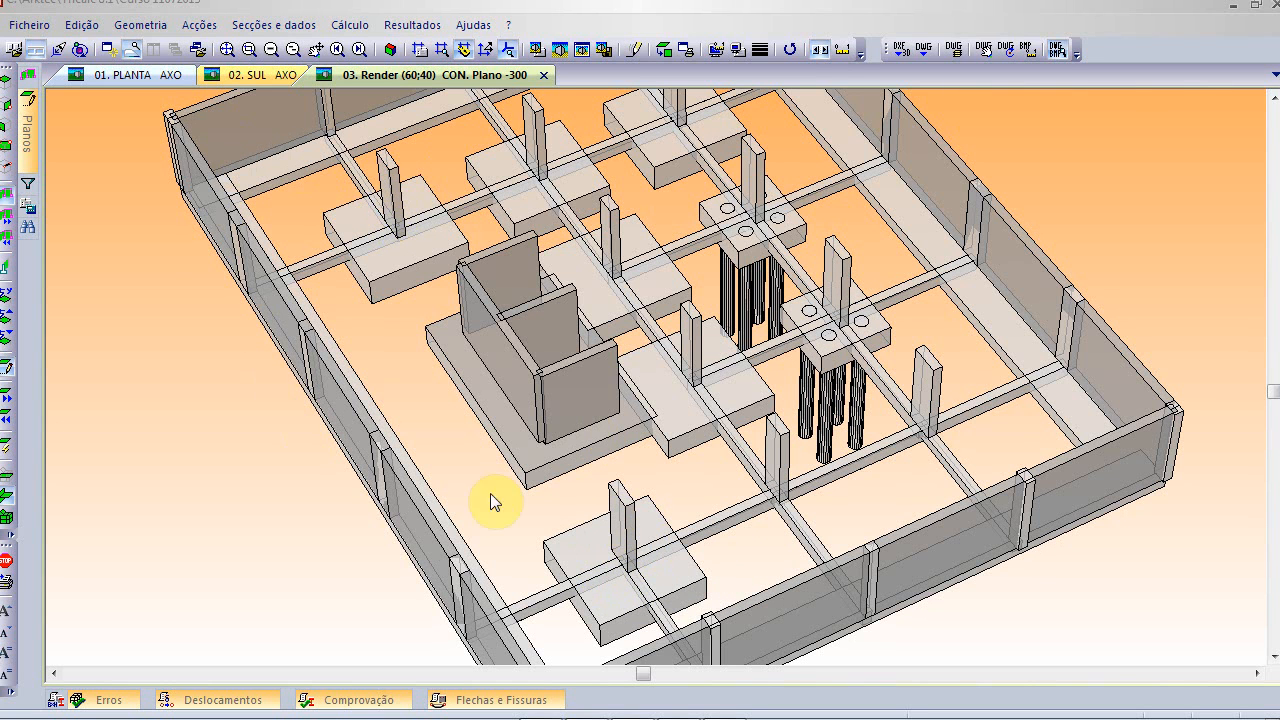
pyautogui.scroll(-2, 311, 296)
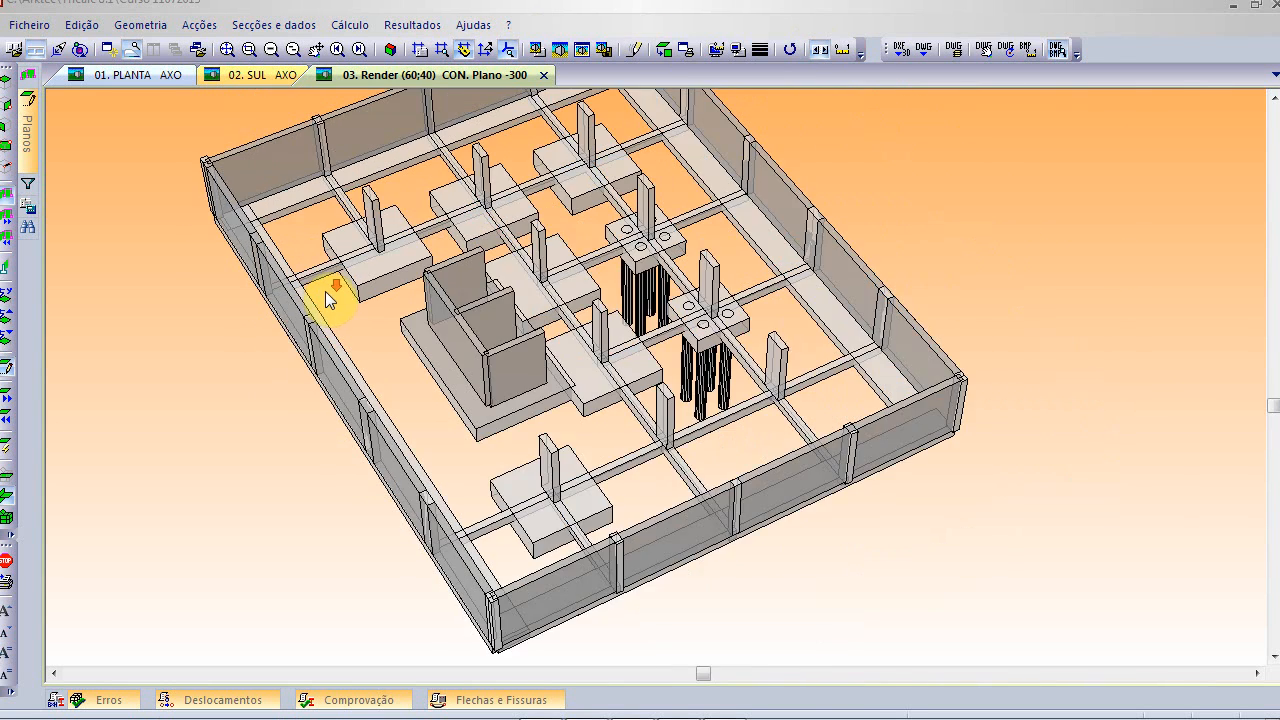
pyautogui.moveTo(398, 290); pyautogui.dragTo(426, 358, button='middle')
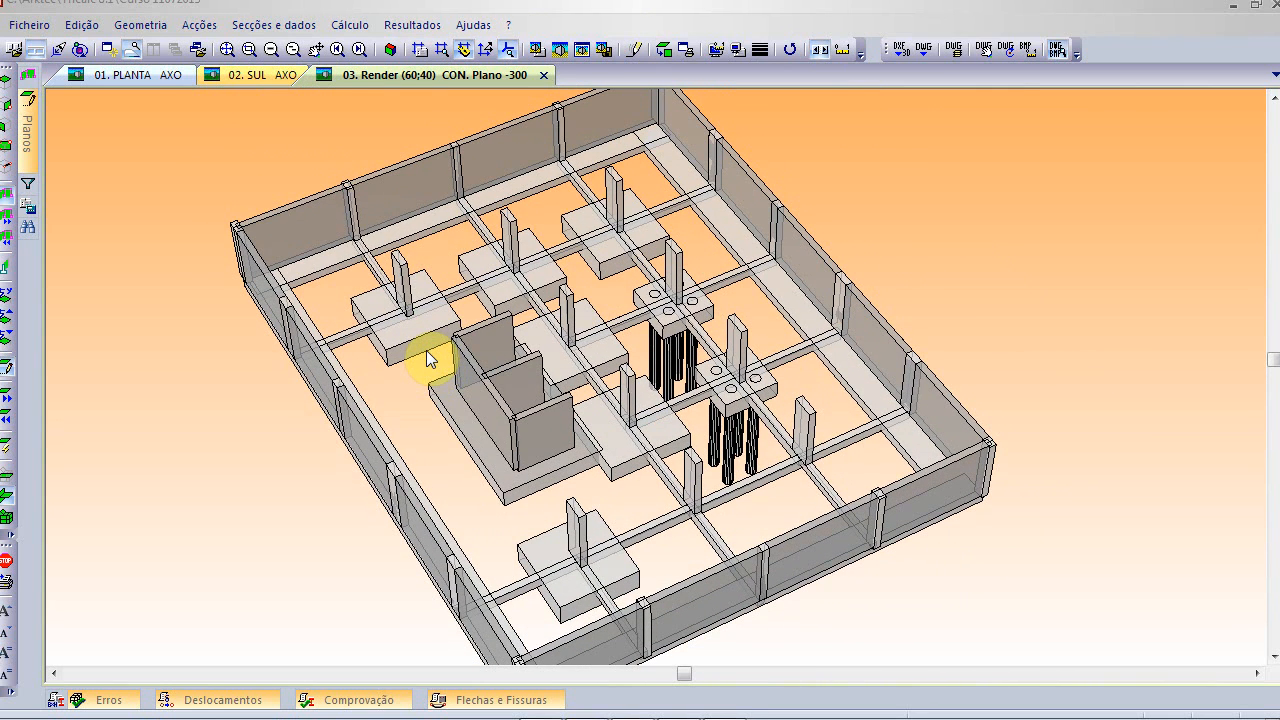
# - Reveal the rendered structure floor by floor from the foundation level up to the roof
pyautogui.press('F10')
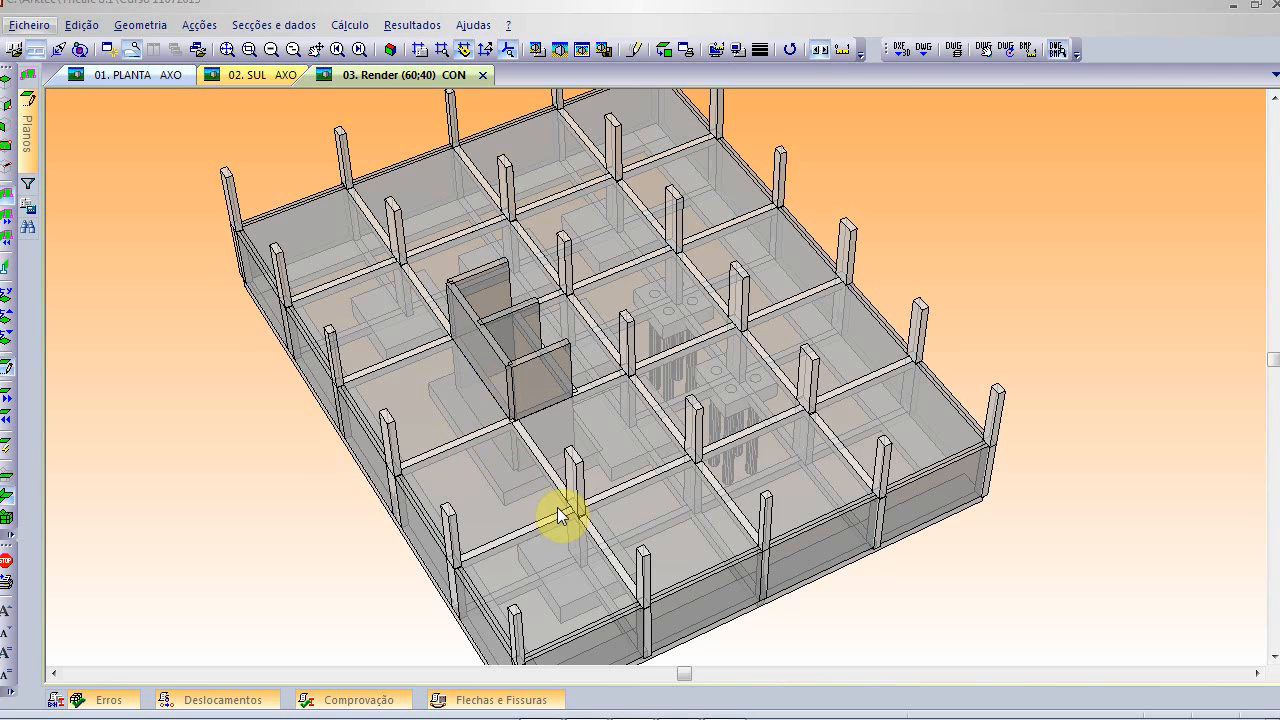
pyautogui.press('F10')
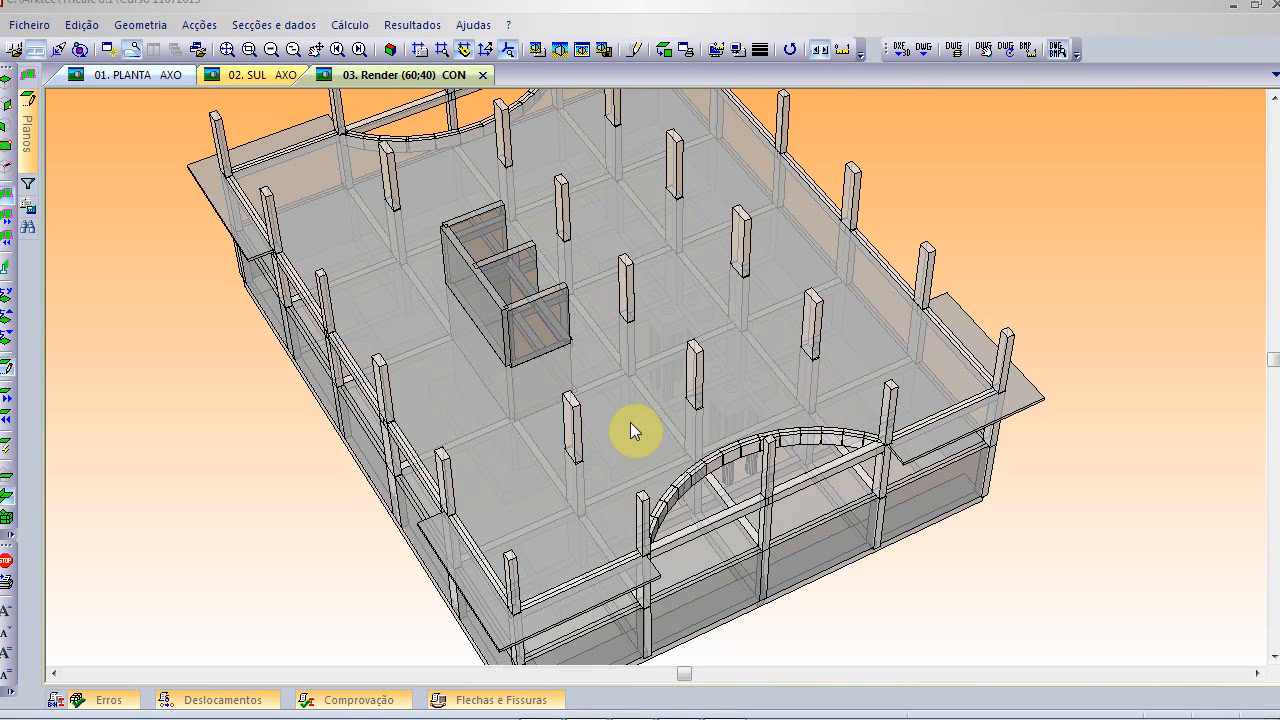
pyautogui.hotkey('alt', 'Up')
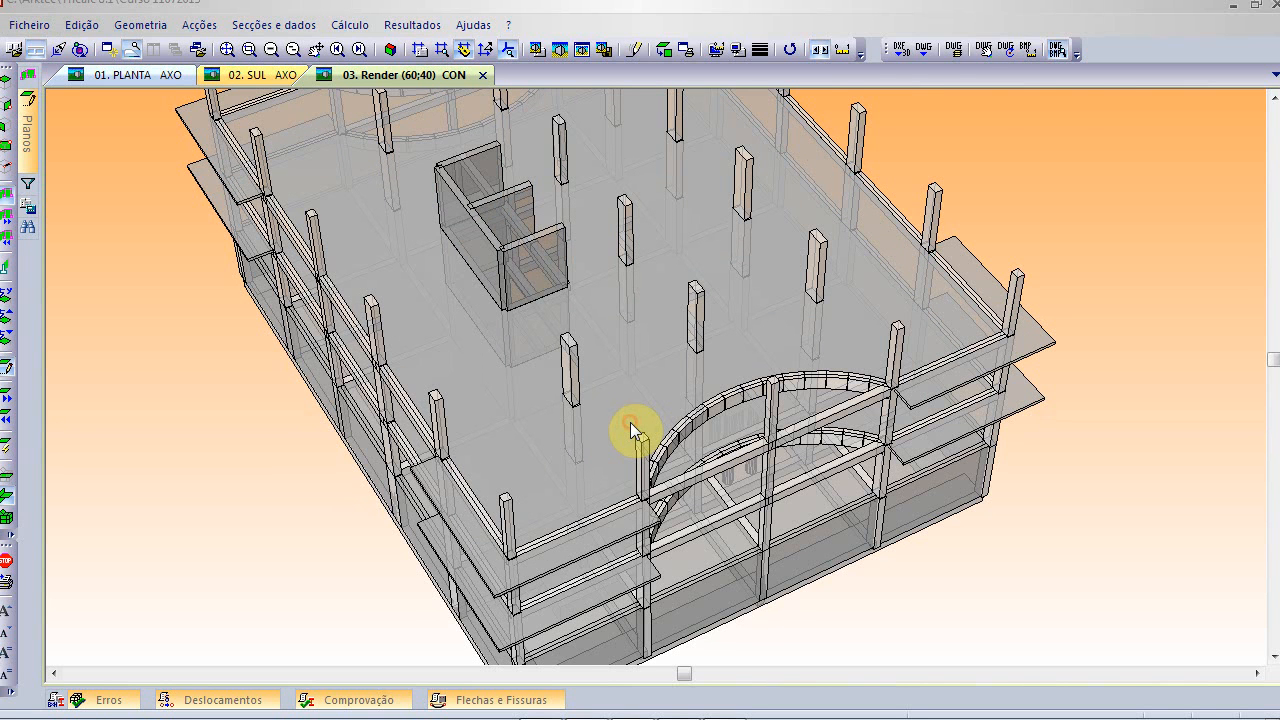
pyautogui.click(630, 422)
pyautogui.moveTo(559, 311); pyautogui.dragTo(548, 610, button='middle')
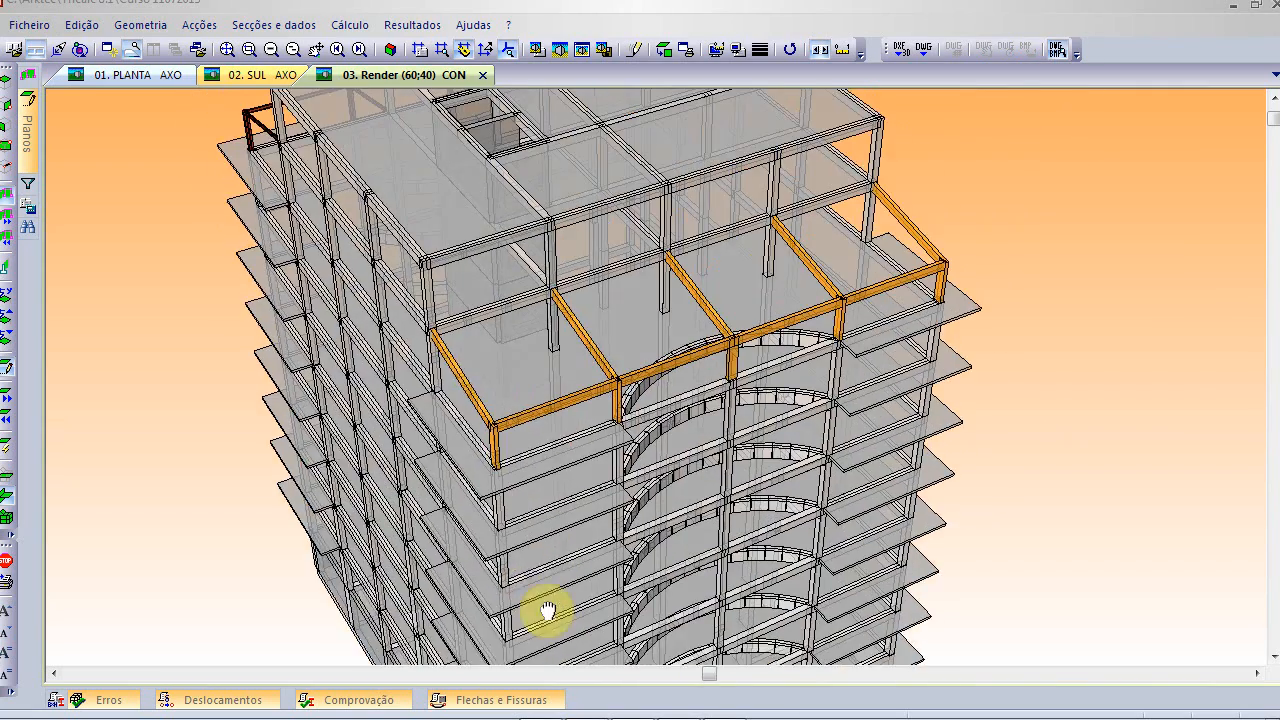
pyautogui.moveTo(462, 371); pyautogui.dragTo(537, 449, button='middle')
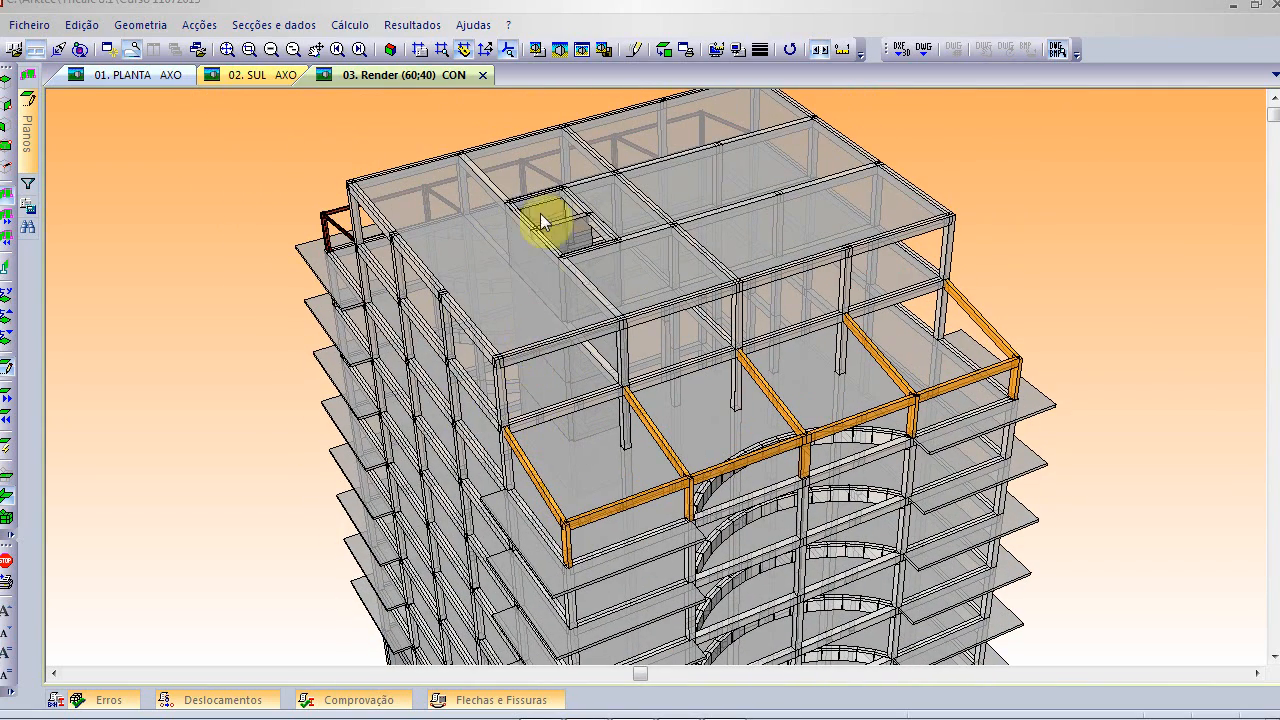
# - Examine the orange and red sloped roof frames on the upper floors up close, then fit the whole building in view
pyautogui.keyDown('ctrl'); pyautogui.scroll(-2, 525, 326); pyautogui.keyUp('ctrl')
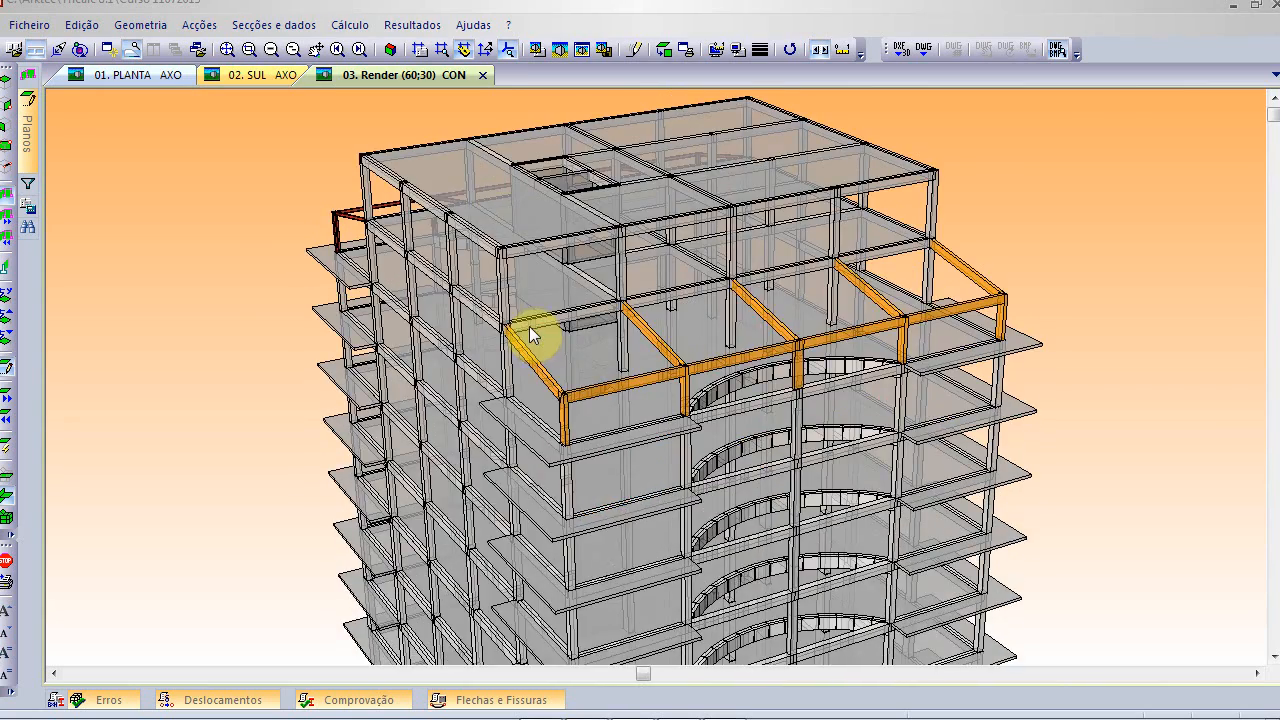
pyautogui.keyDown('shift'); pyautogui.scroll(-1, 525, 349); pyautogui.keyUp('shift')
pyautogui.keyDown('shift'); pyautogui.scroll(-4, 527, 357); pyautogui.keyUp('shift')
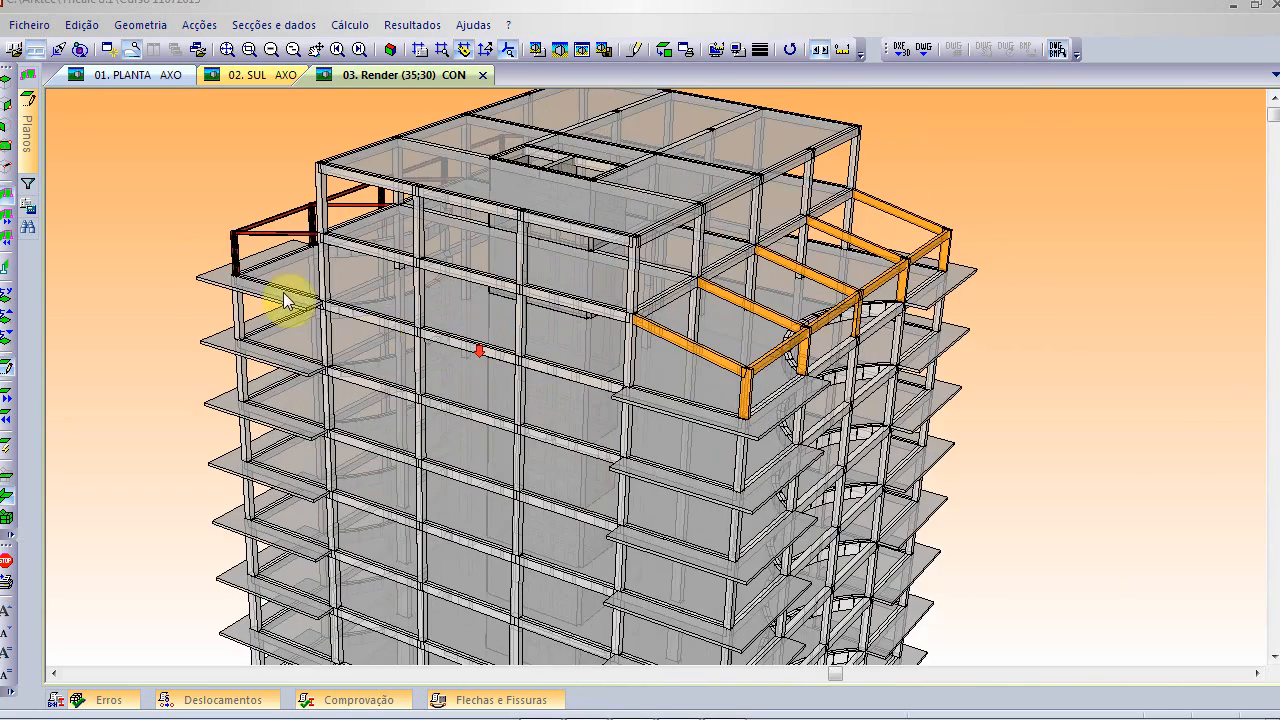
pyautogui.scroll(5, 230, 226)
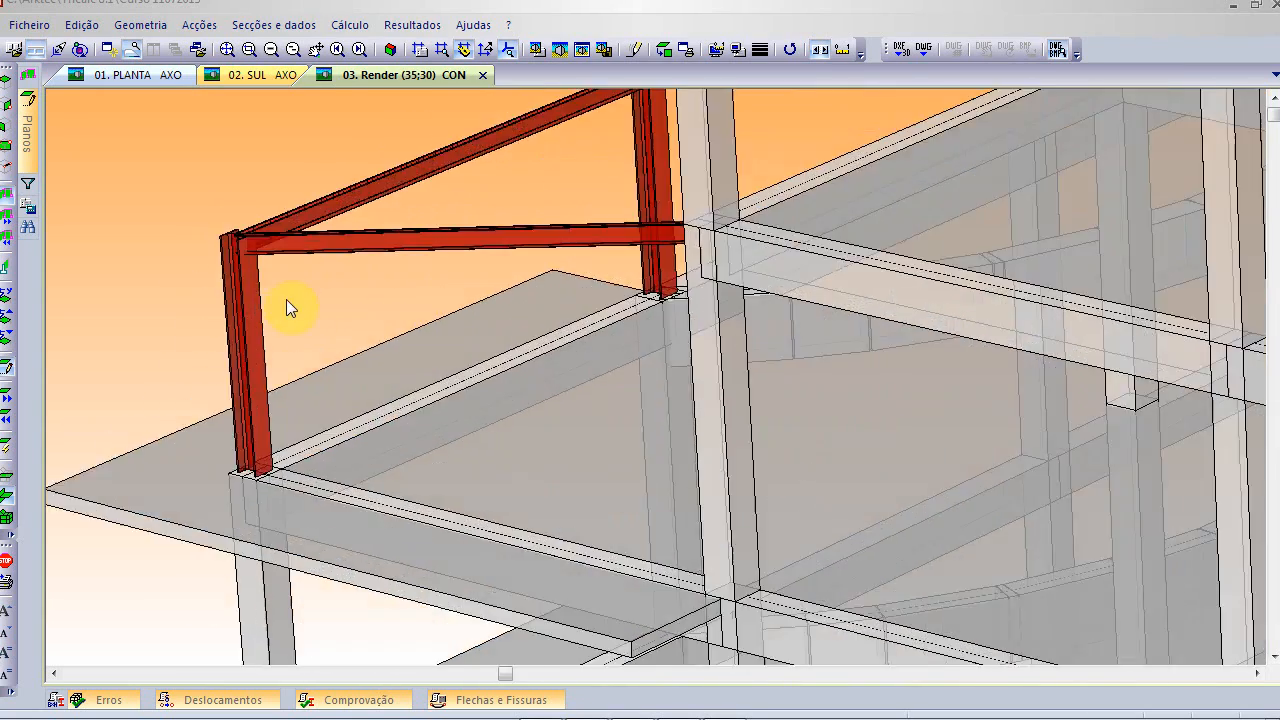
pyautogui.keyDown('ctrl'); pyautogui.scroll(-3, 289, 280); pyautogui.keyUp('ctrl')
pyautogui.keyDown('ctrl'); pyautogui.scroll(3, 289, 284); pyautogui.keyUp('ctrl')
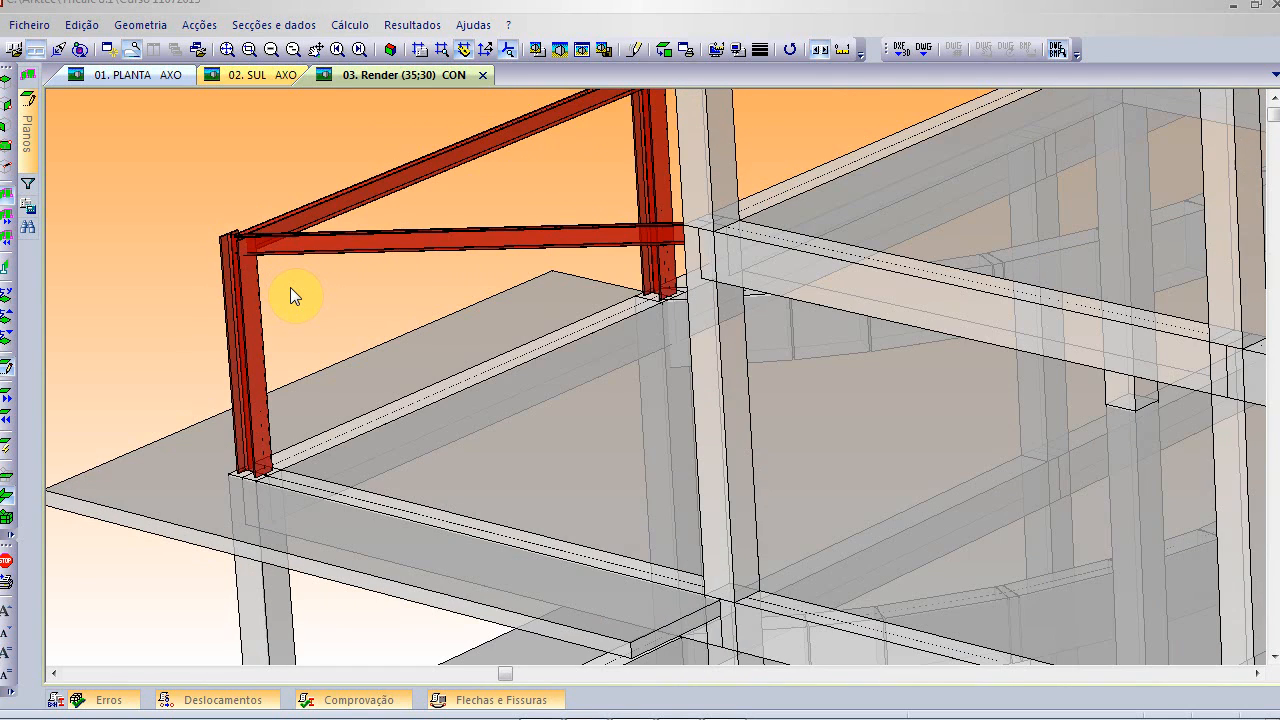
pyautogui.scroll(-3, 293, 294)
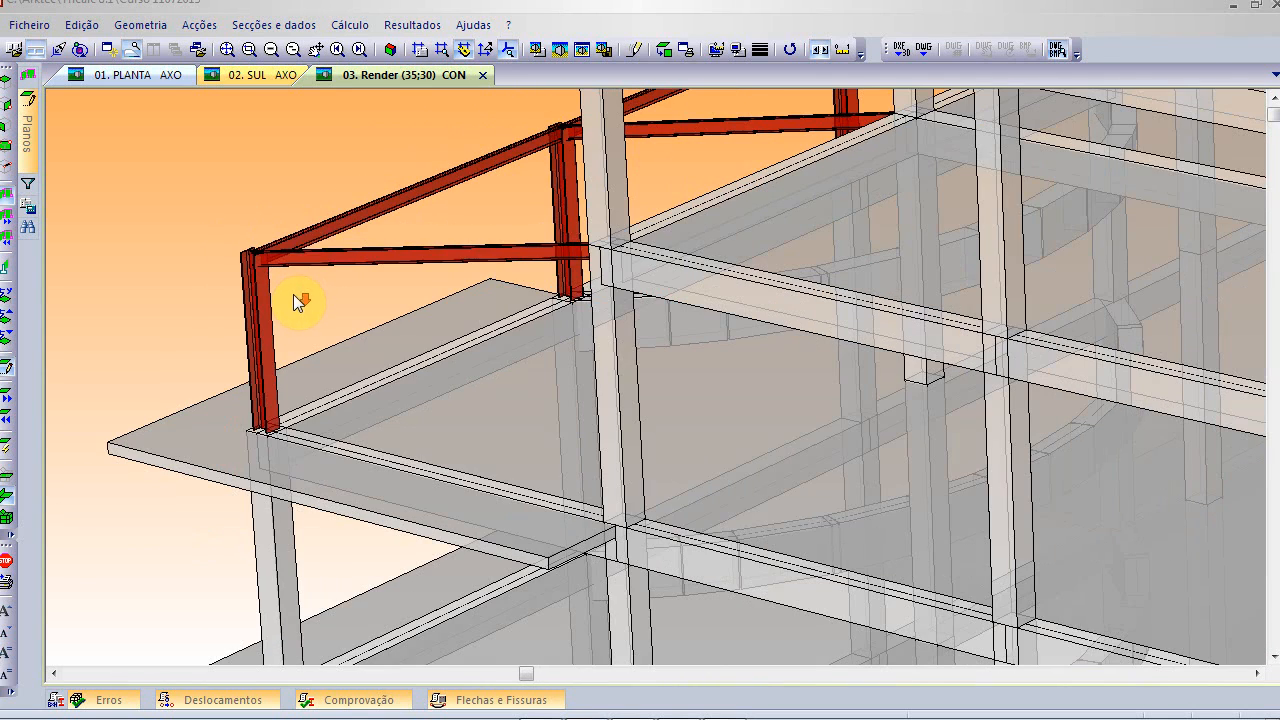
pyautogui.click(227, 49)
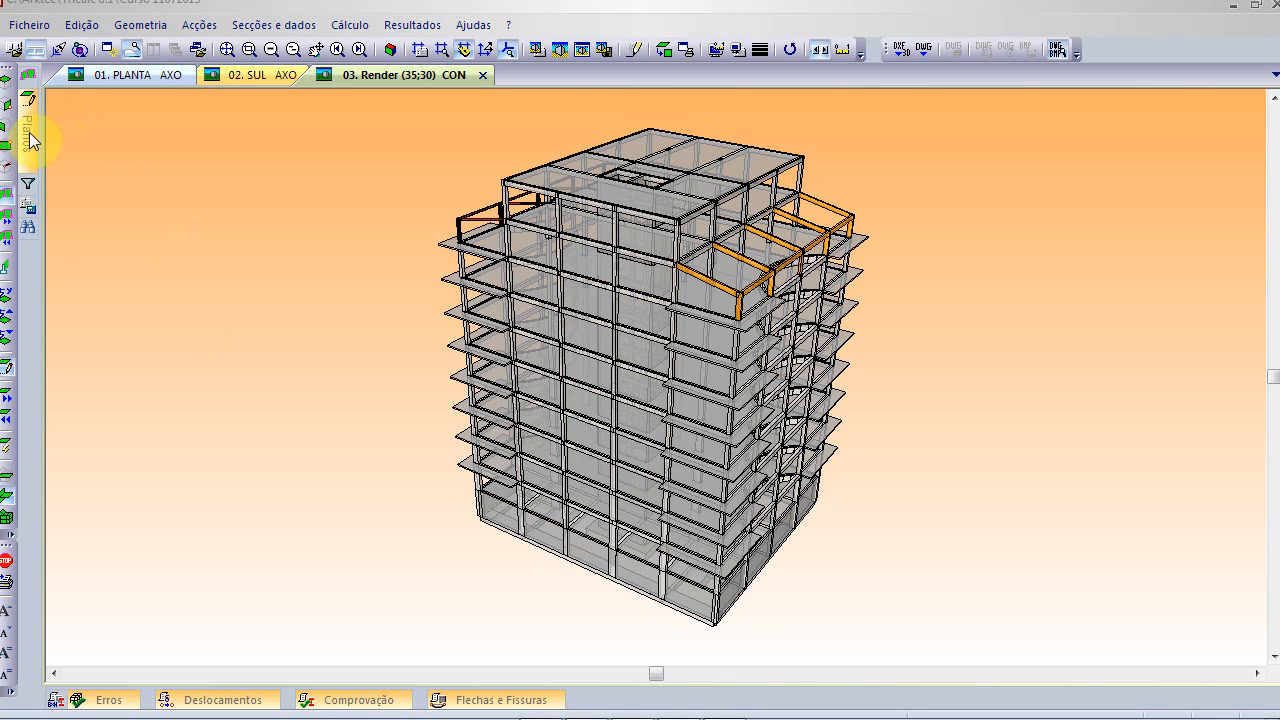
# - Isolate plane 600 and draw its DY Geral displacement isovalues as isoareas for the minimum E.L.U. envelope, moving the scale legend clear
pyautogui.moveTo(31, 132)
pyautogui.click(74, 173)
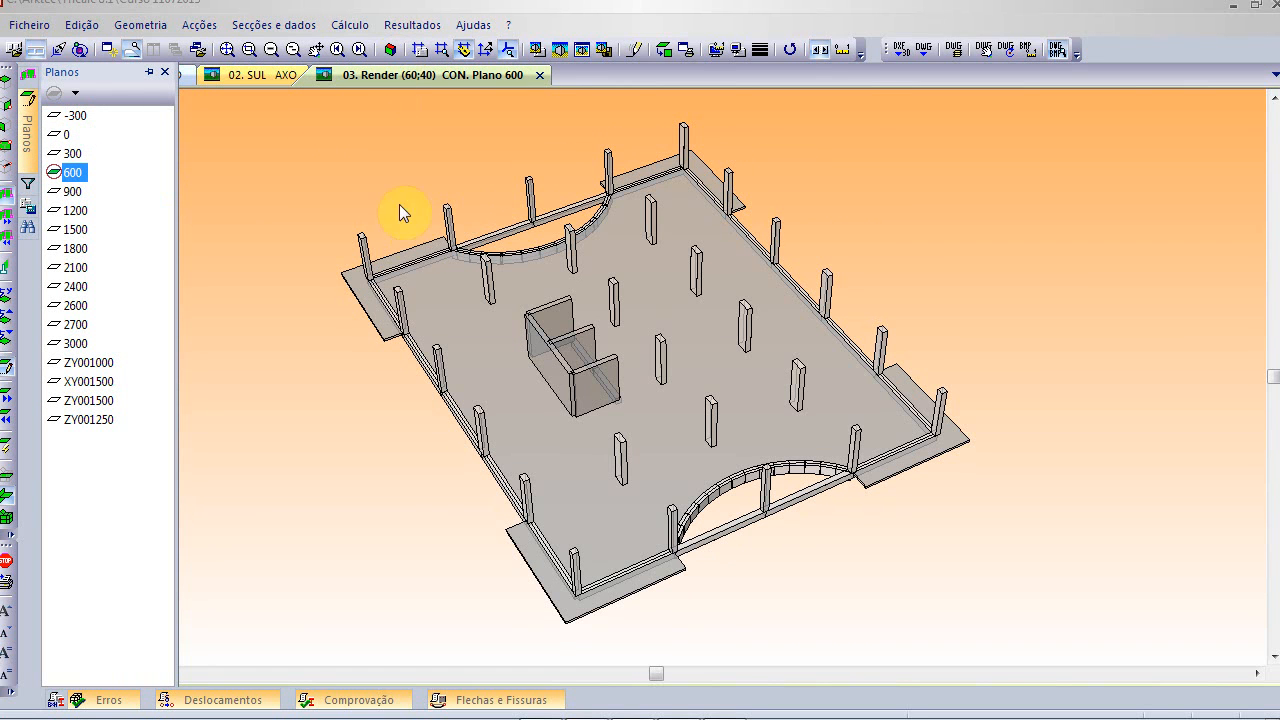
pyautogui.click(432, 24)
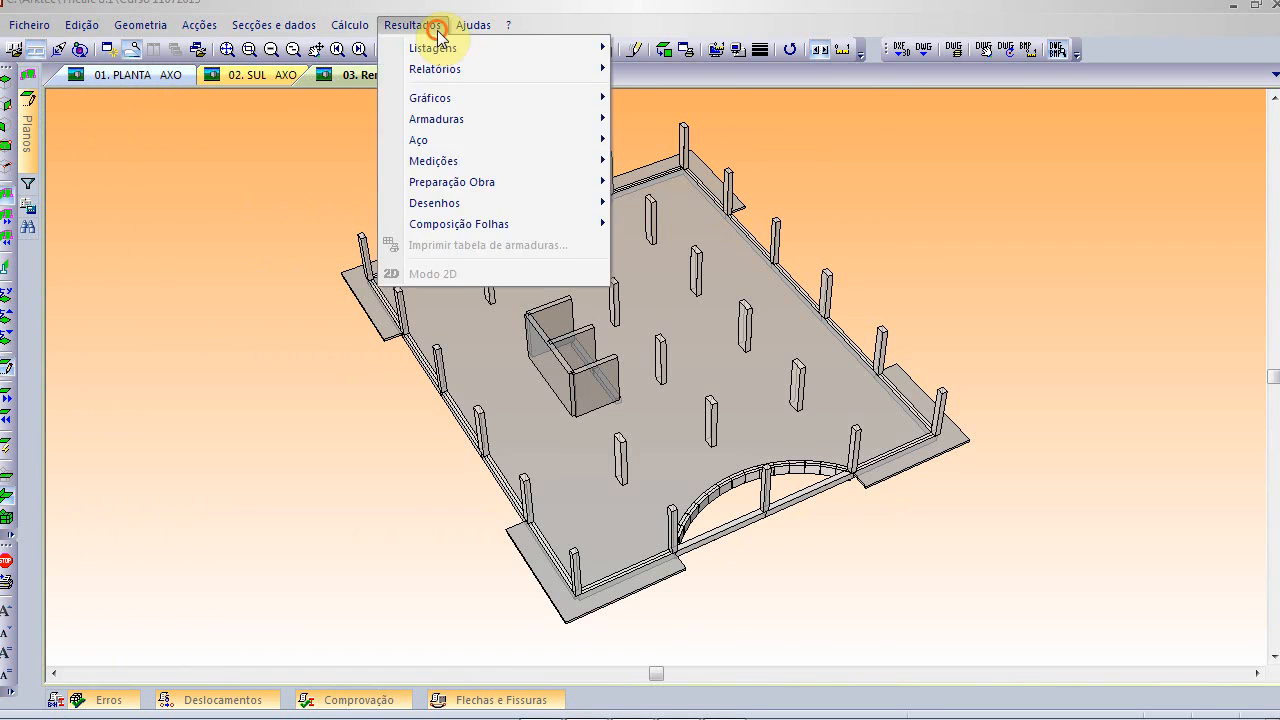
pyautogui.moveTo(443, 97)
pyautogui.click(700, 520)
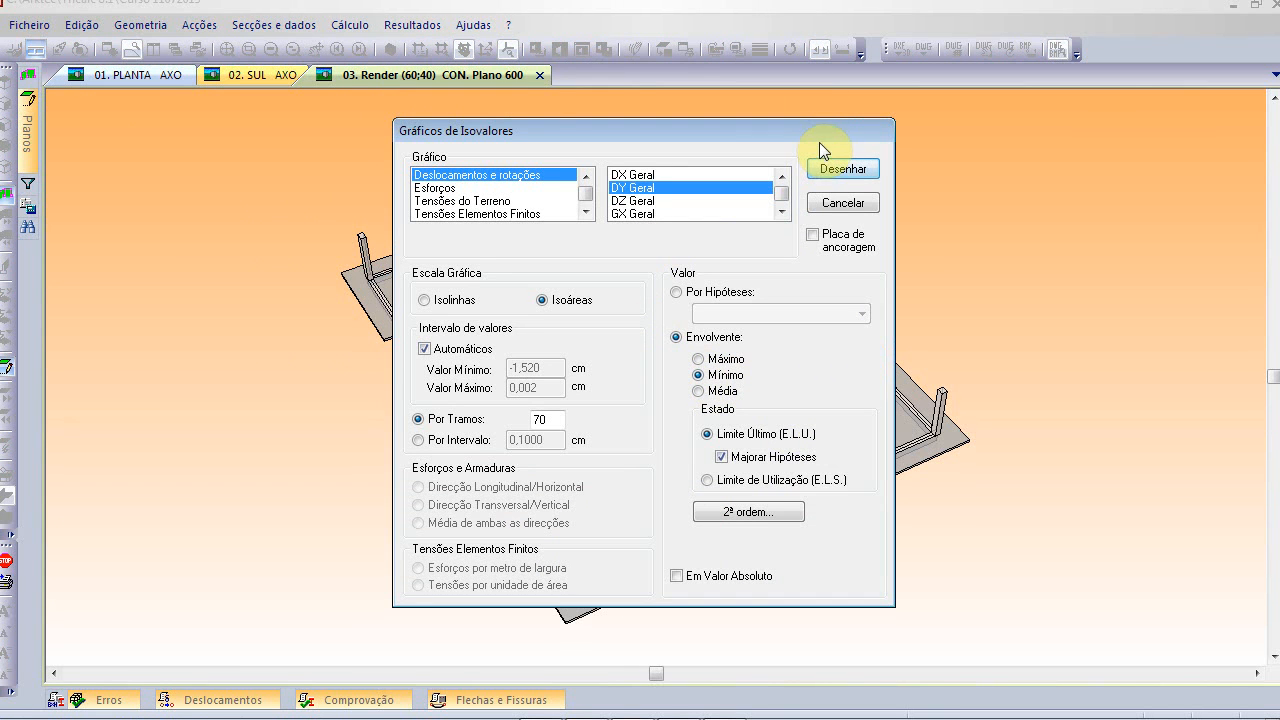
pyautogui.click(824, 170)
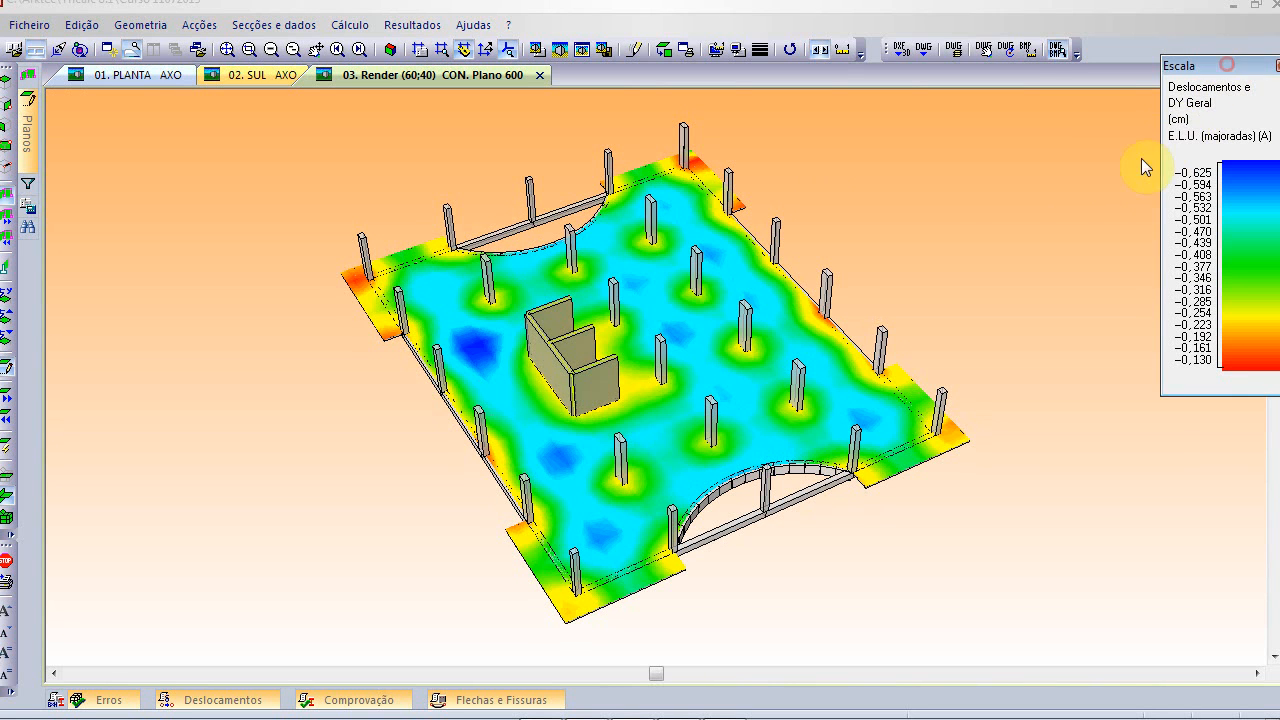
pyautogui.moveTo(1234, 65); pyautogui.dragTo(1123, 189)
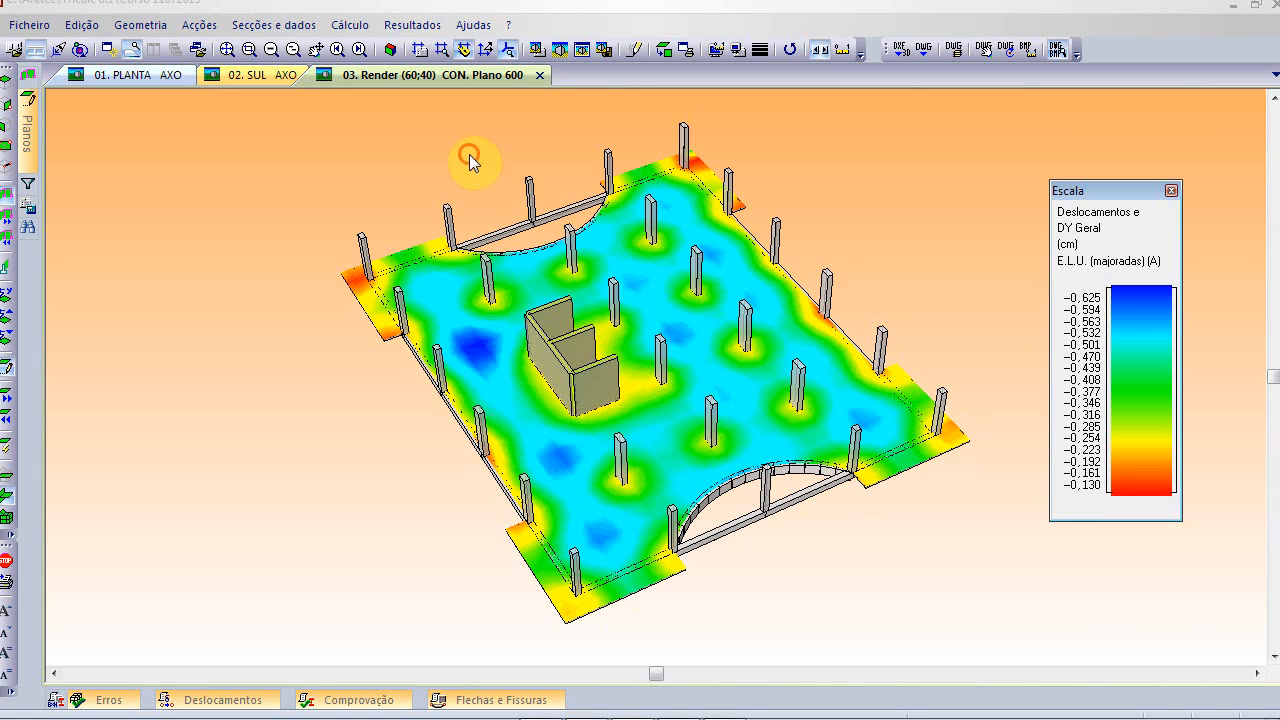
# - Draw the displacement graph for plane 600, and switch the view from render to wireframe with only that plane shown
pyautogui.click(420, 25)
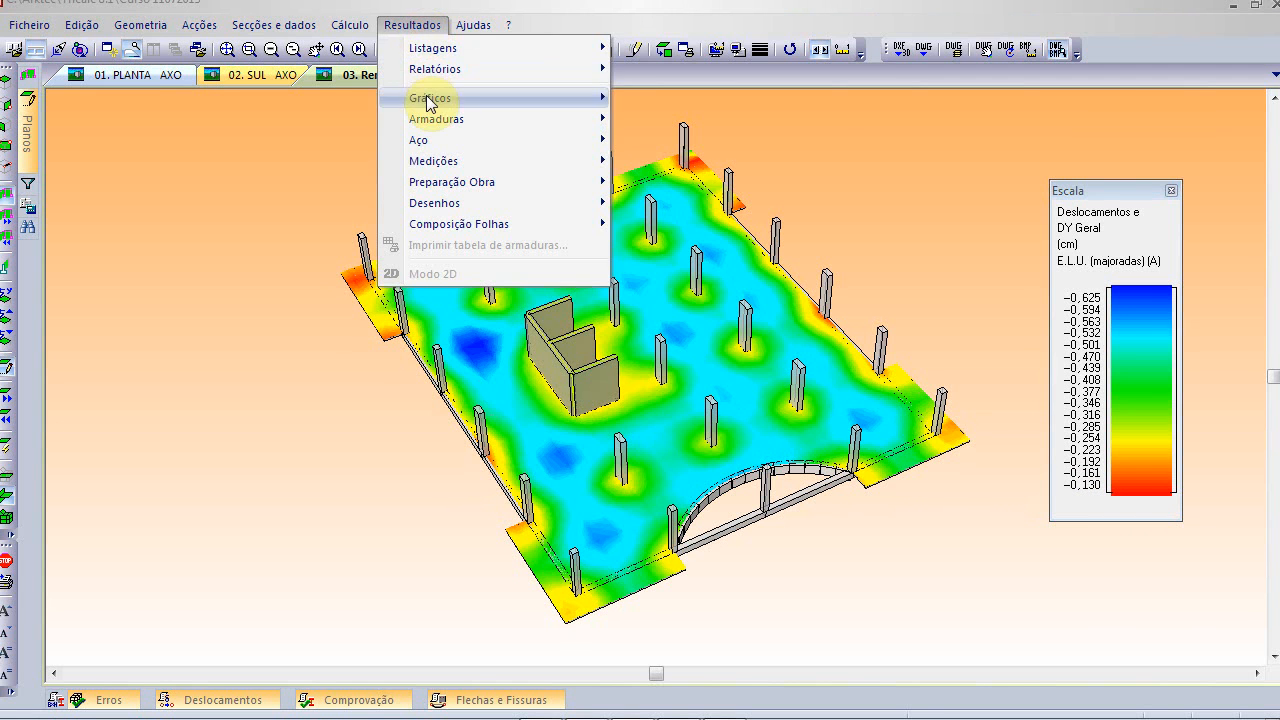
pyautogui.moveTo(428, 98)
pyautogui.click(752, 119)
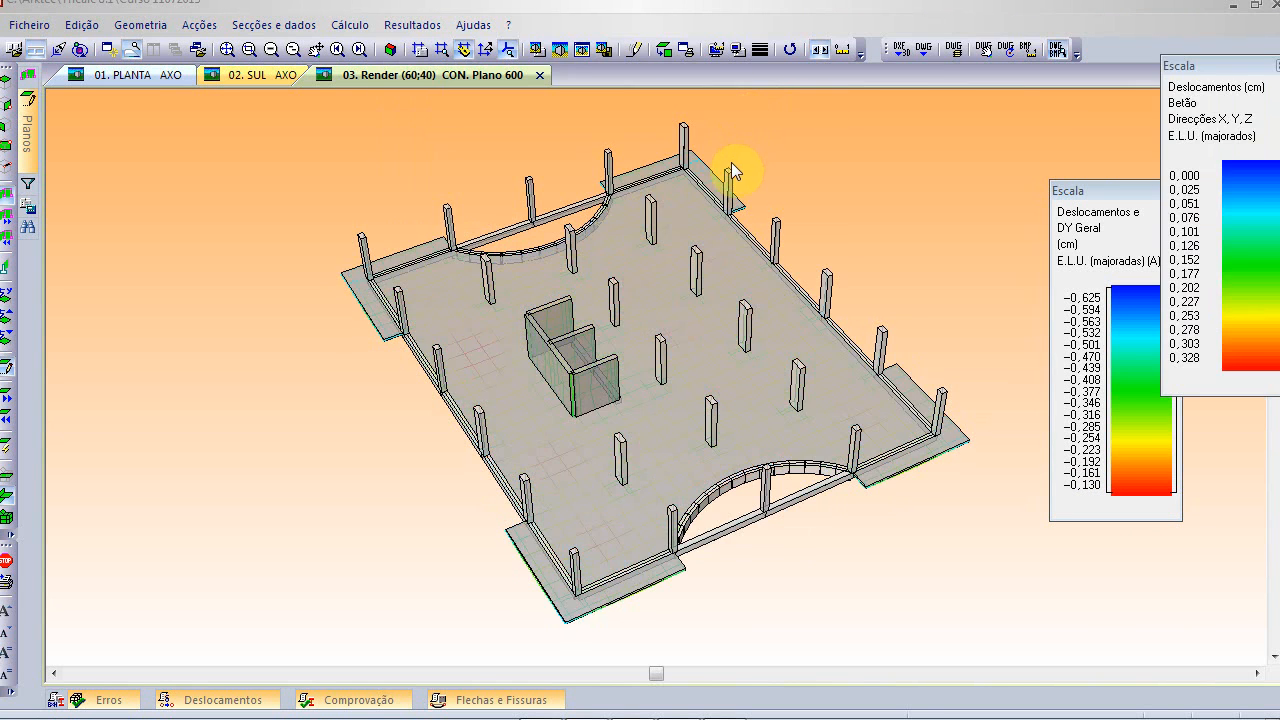
pyautogui.click(602, 52)
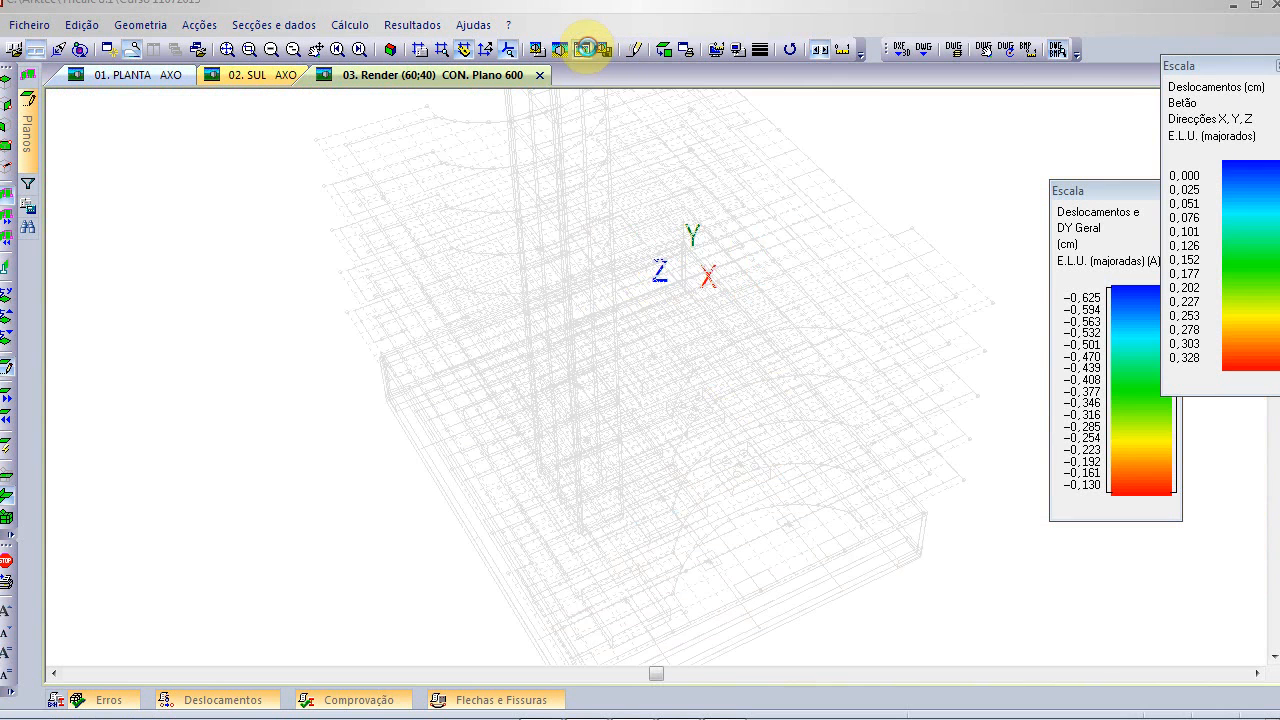
pyautogui.click(6, 478)
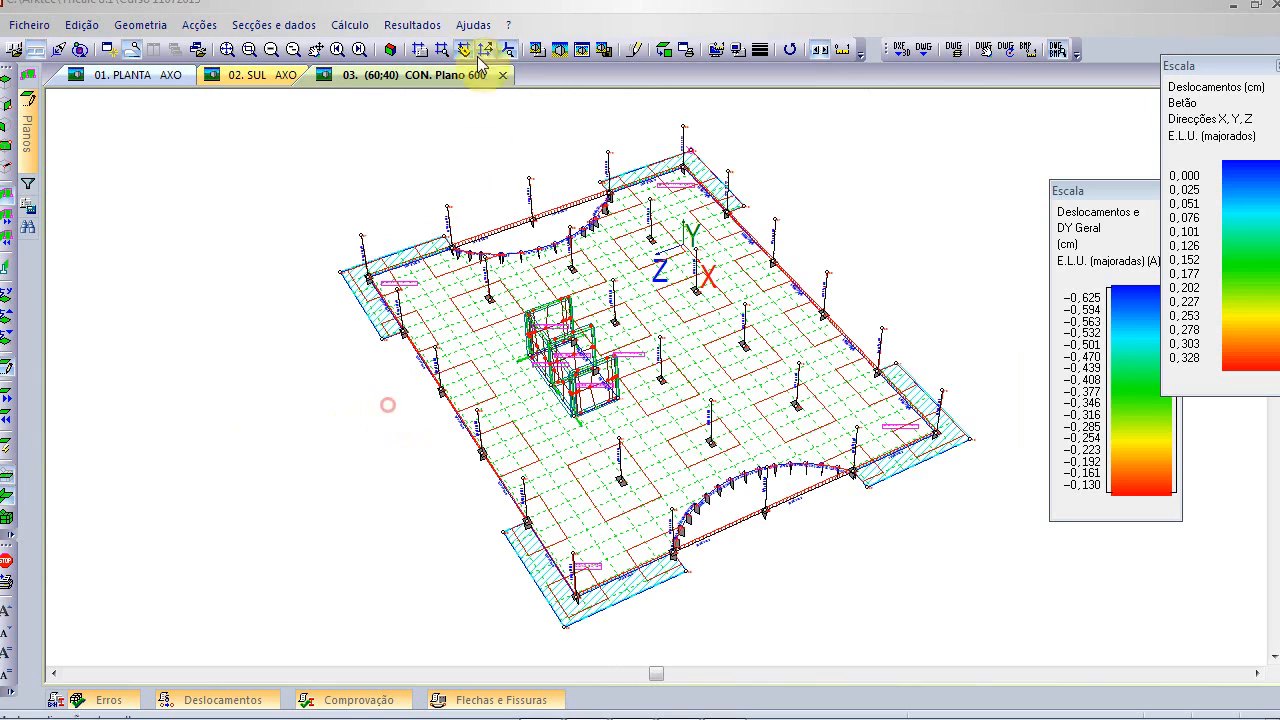
# - Plot the displacement graph on the wireframe of plane 600 and inspect the slab from a lower viewing angle
pyautogui.click(412, 25)
pyautogui.moveTo(425, 98)
pyautogui.click(714, 120)
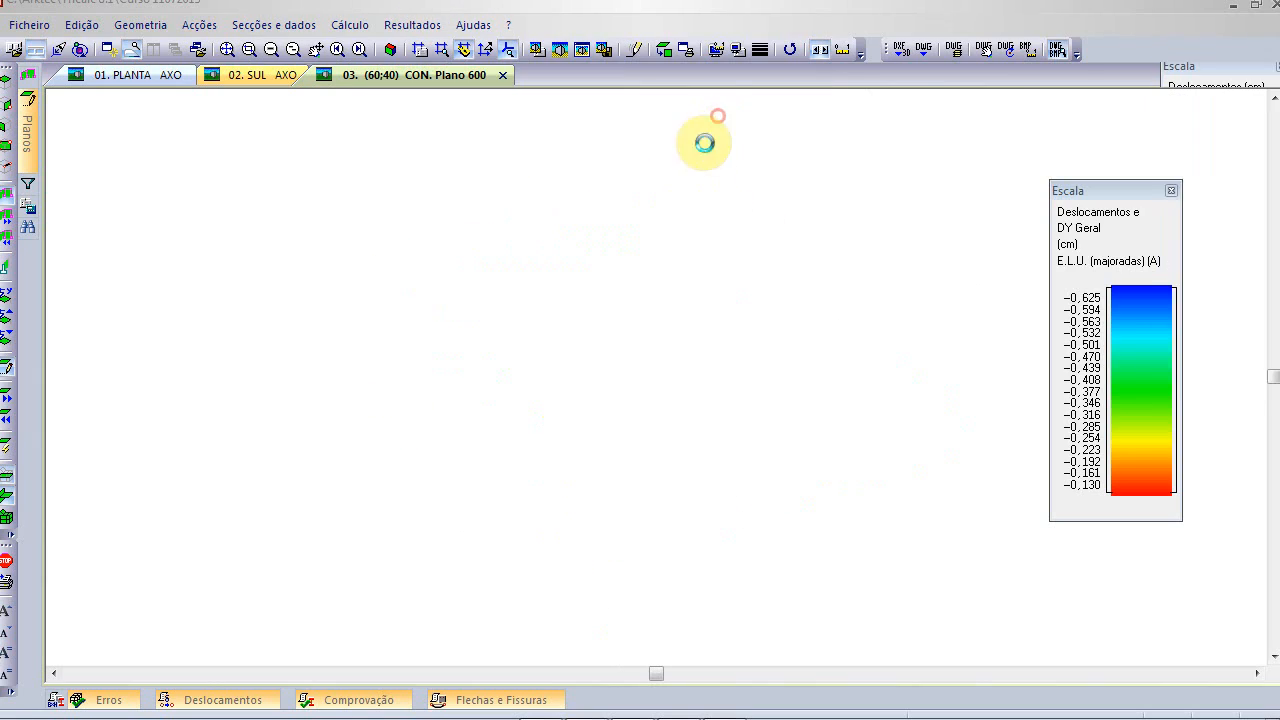
pyautogui.press('Down')
pyautogui.press('Down')
pyautogui.press('Down')
pyautogui.press('Down')
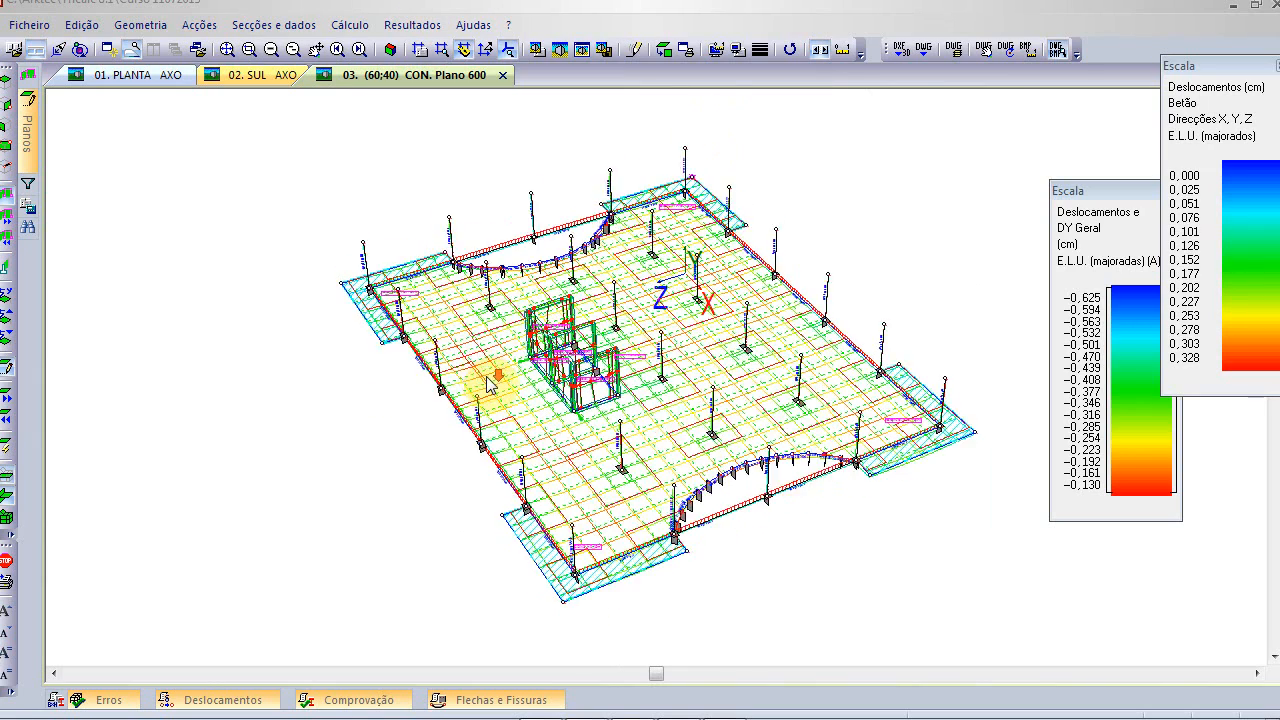
pyautogui.scroll(3, 510, 433)
pyautogui.moveTo(591, 420); pyautogui.dragTo(473, 407, button='middle')
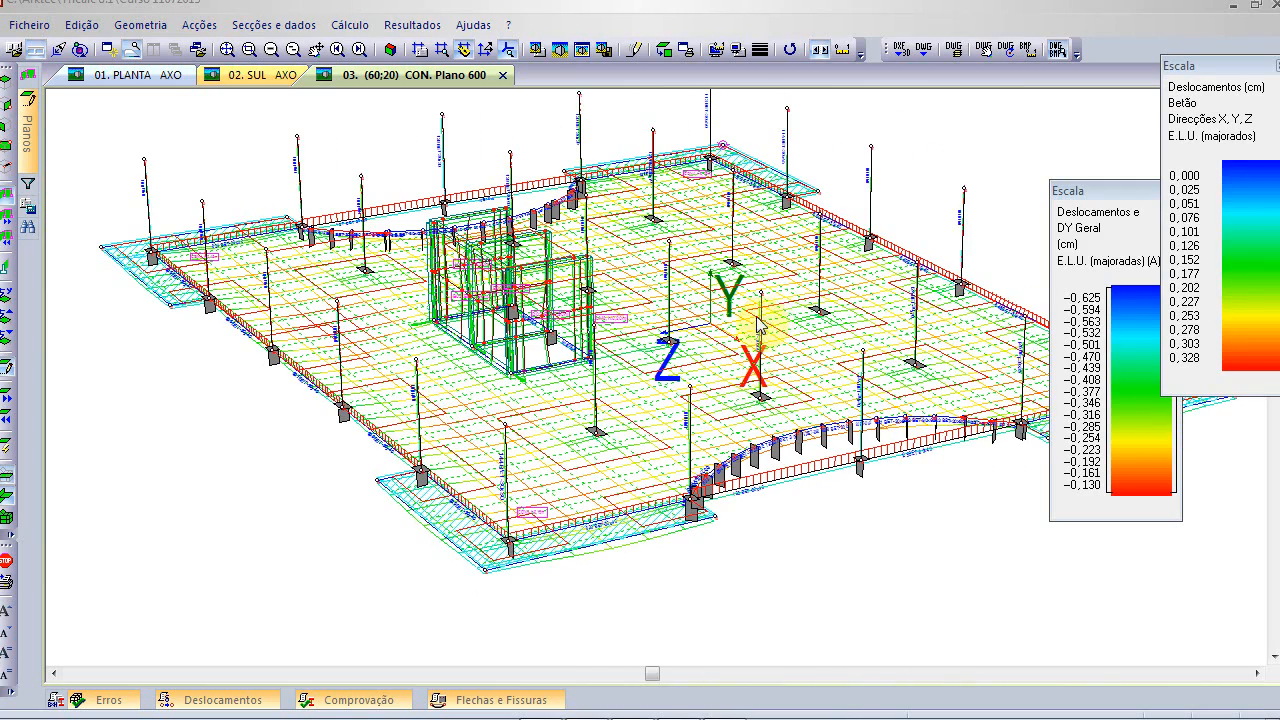
# - Close the scale legend of the DY Geral displacement isovalues
pyautogui.click(1100, 216)
pyautogui.moveTo(1139, 196); pyautogui.dragTo(1165, 240)
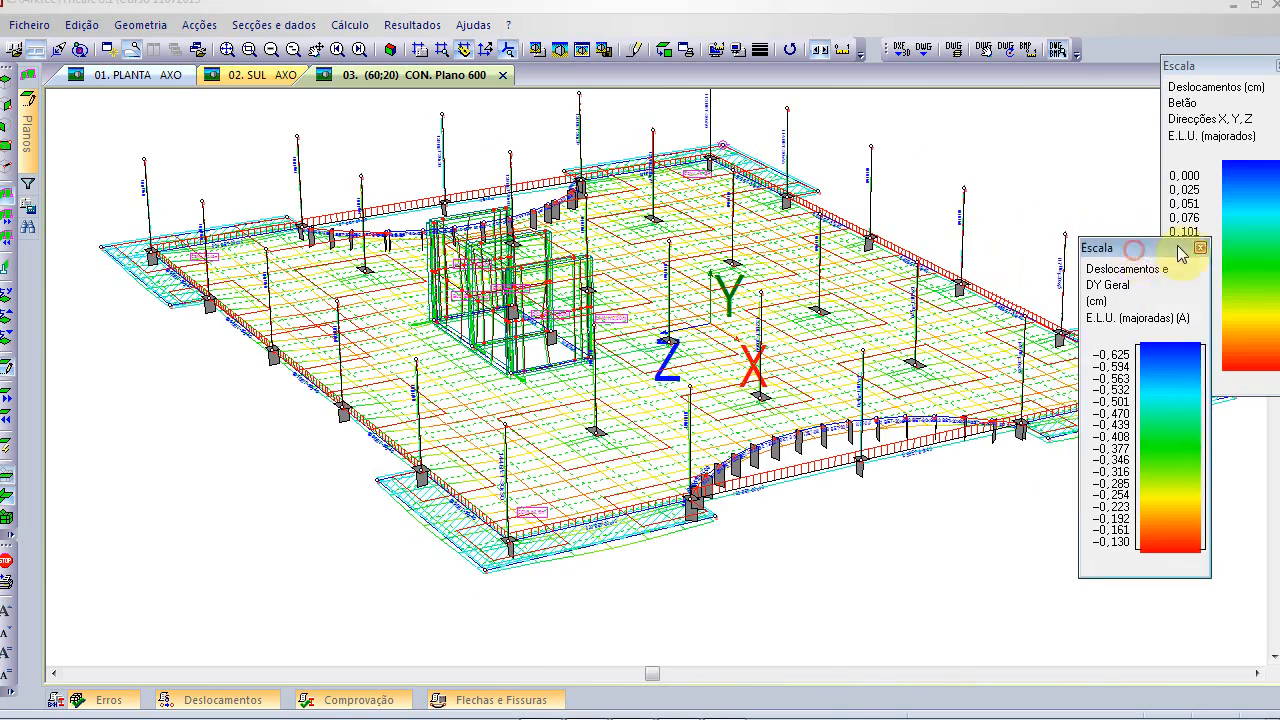
pyautogui.click(1207, 240)
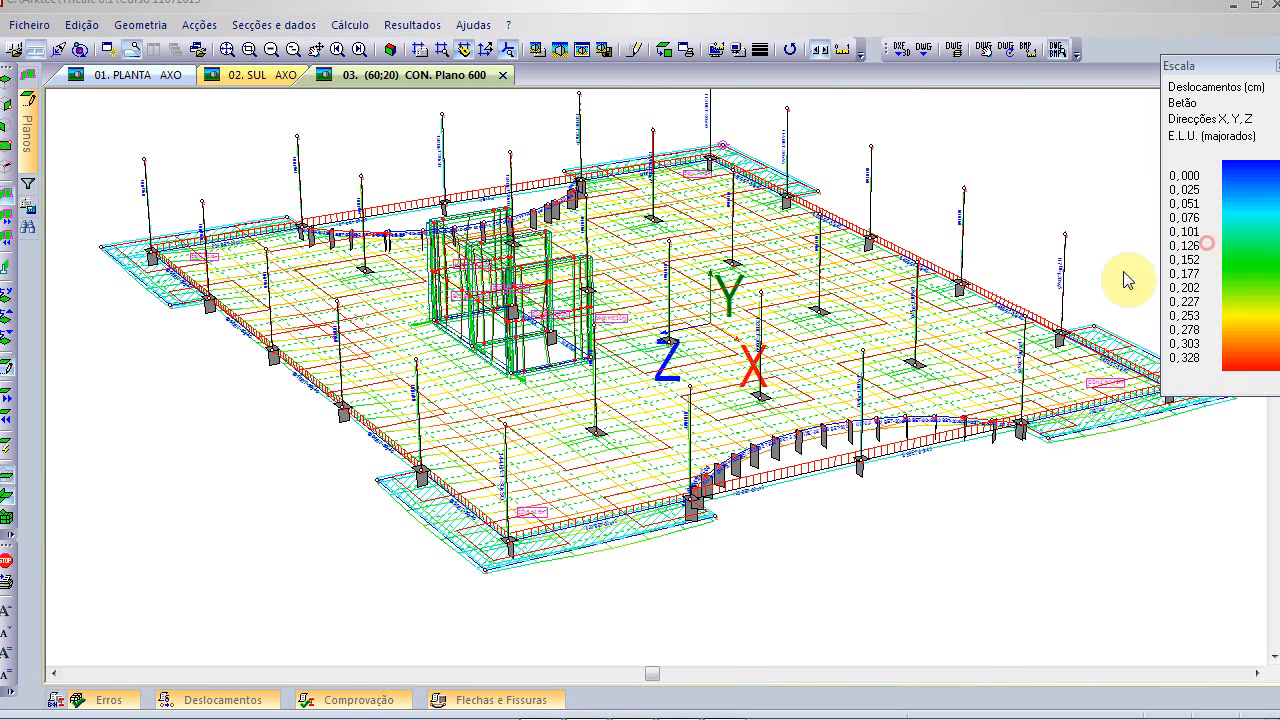
# - Set the displacement graph scale to 500 m/m to exaggerate the slab's deformed shape
pyautogui.click(473, 25)
pyautogui.click(843, 50)
pyautogui.moveTo(700, 232); pyautogui.dragTo(592, 230)
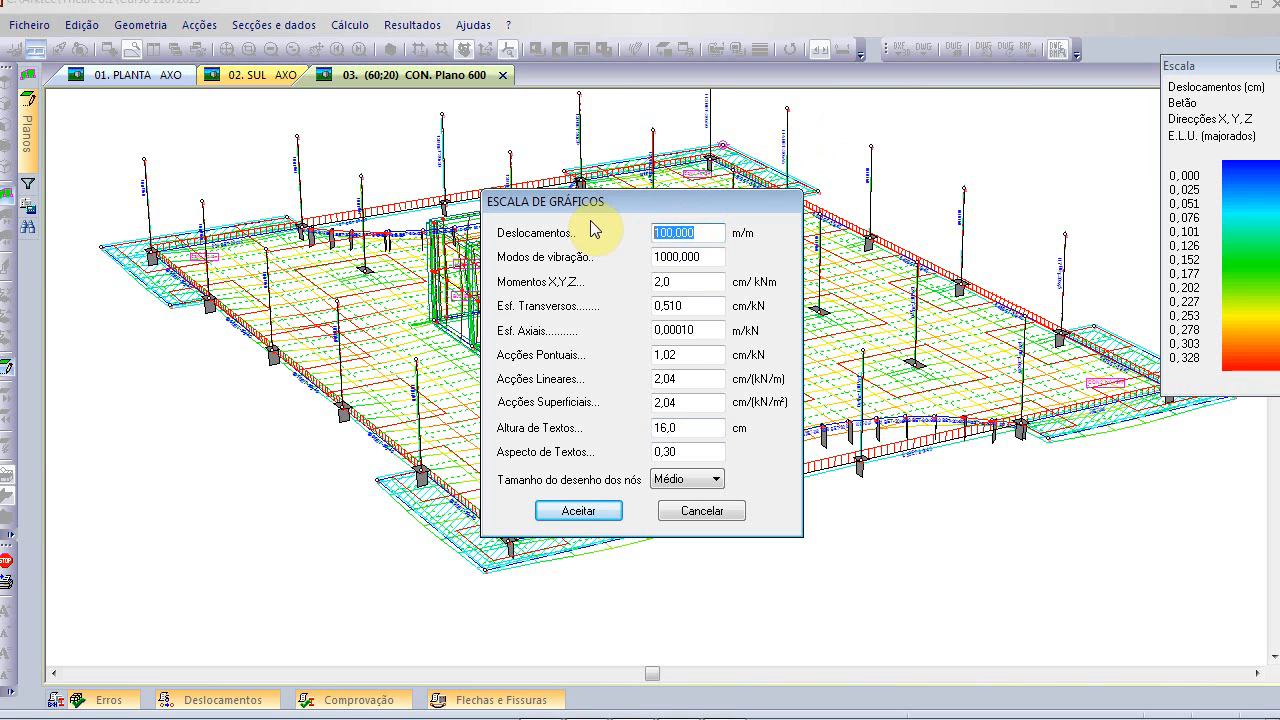
pyautogui.write('500')
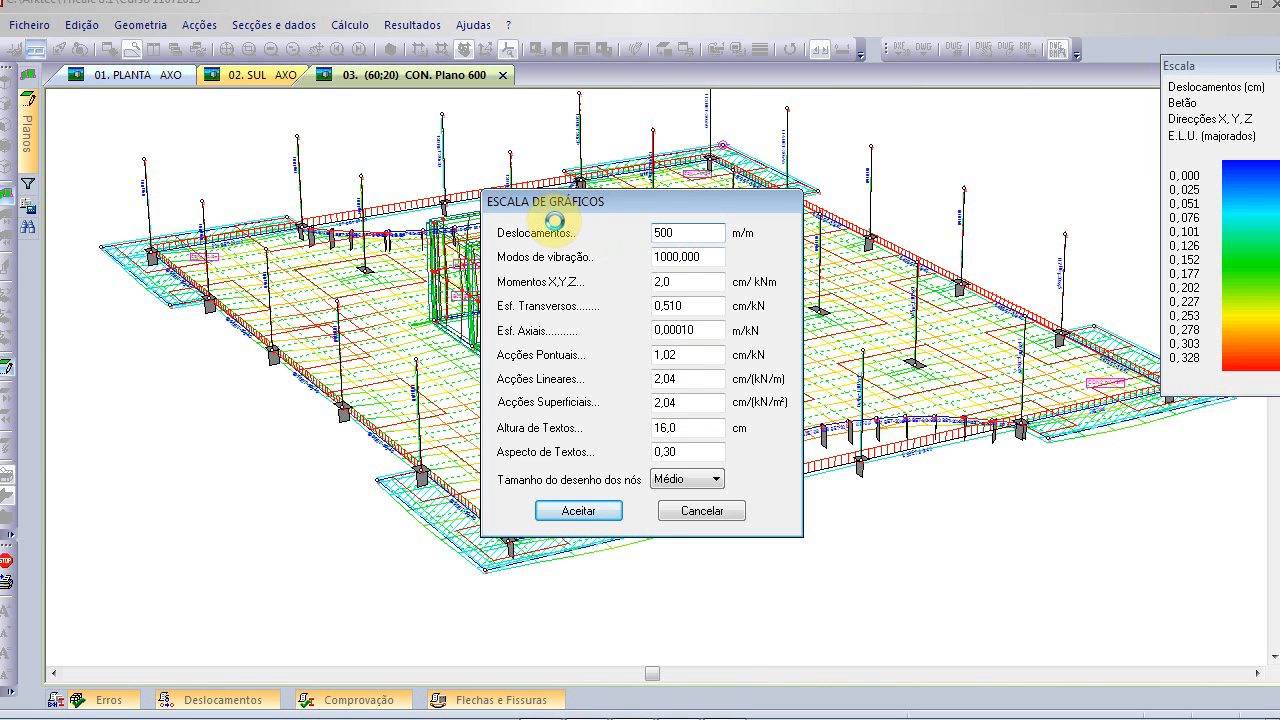
pyautogui.press('Return')
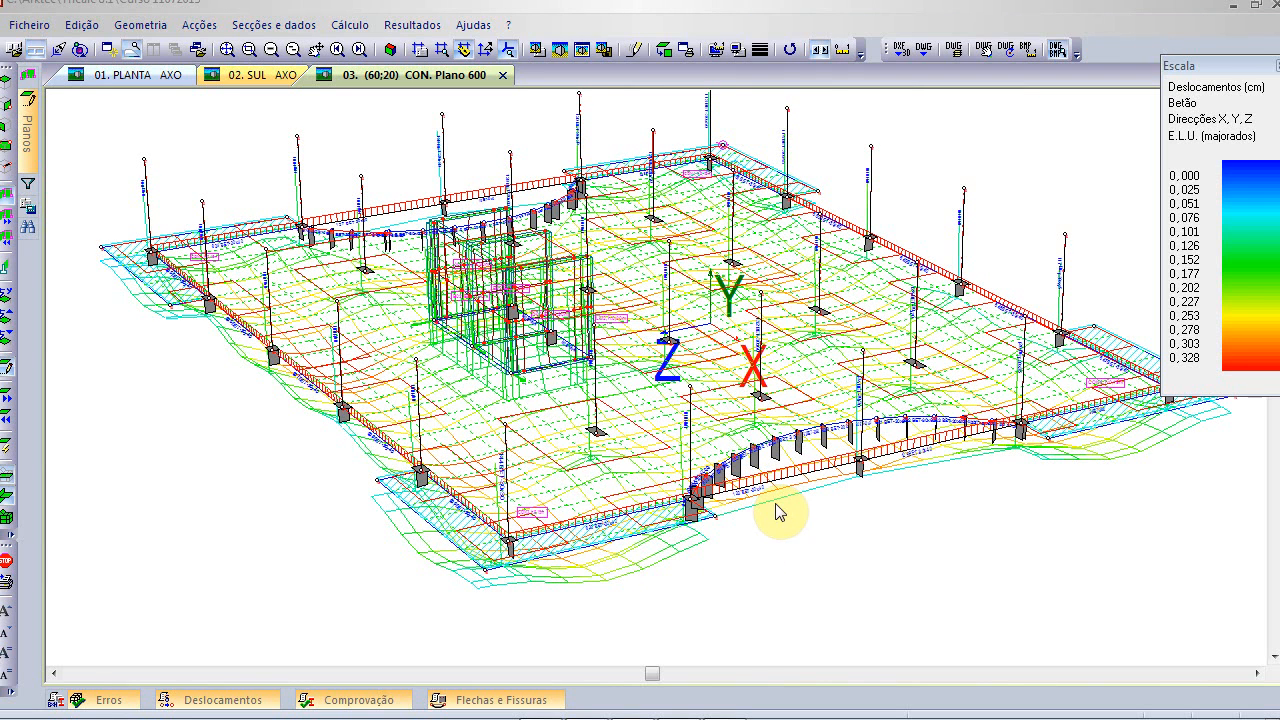
pyautogui.click(606, 537)
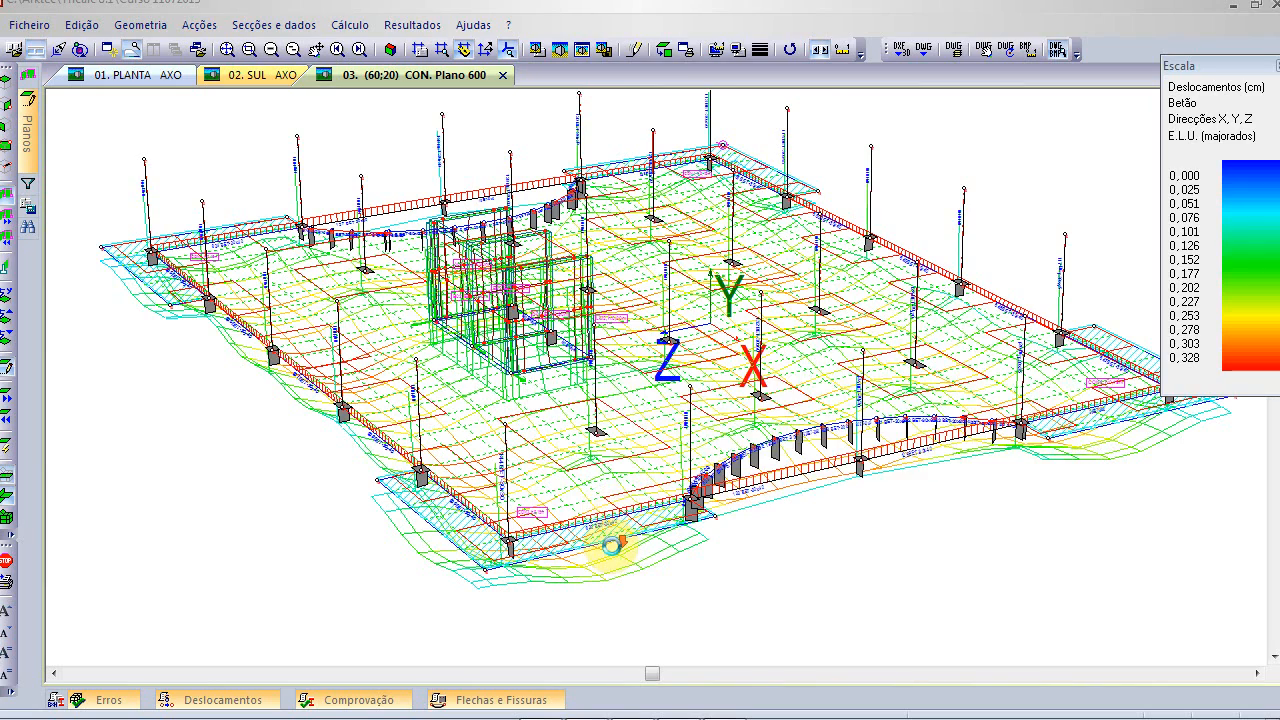
# - Examine the exaggerated deformed shape of plane 600 from a low side angle around the slab edges
pyautogui.press('Down')
pyautogui.press('Right')
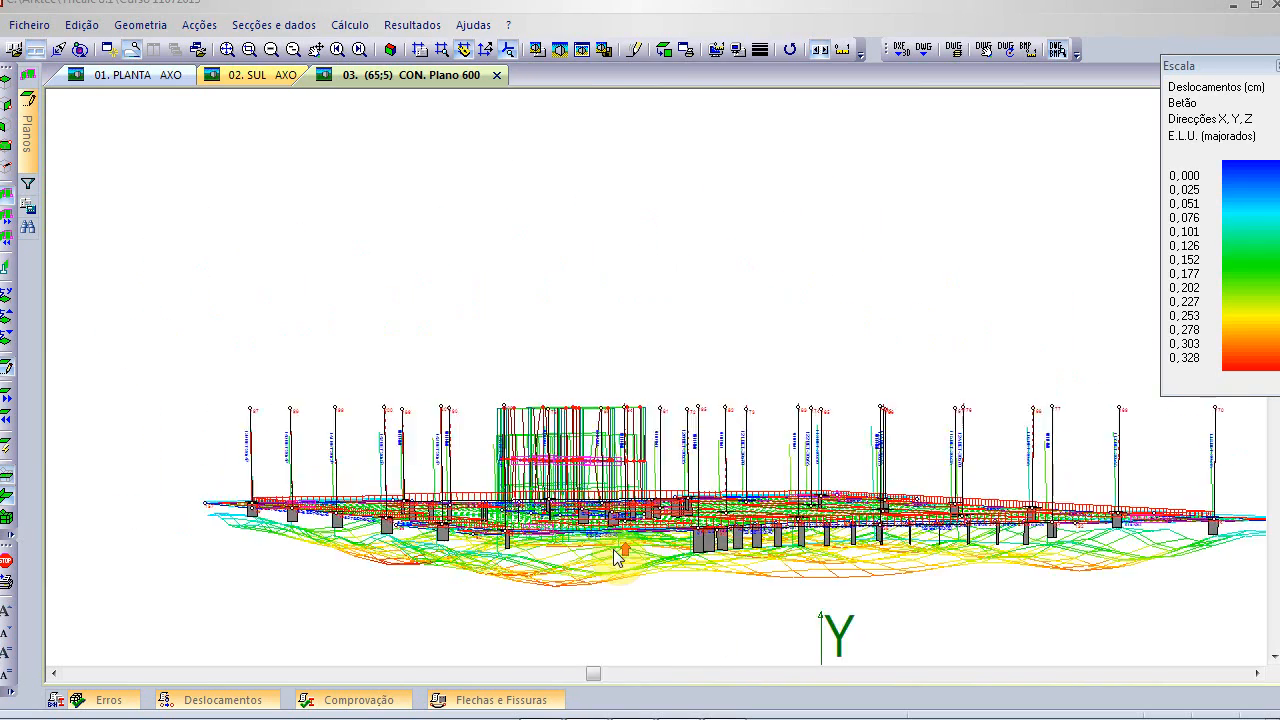
pyautogui.press('Right')
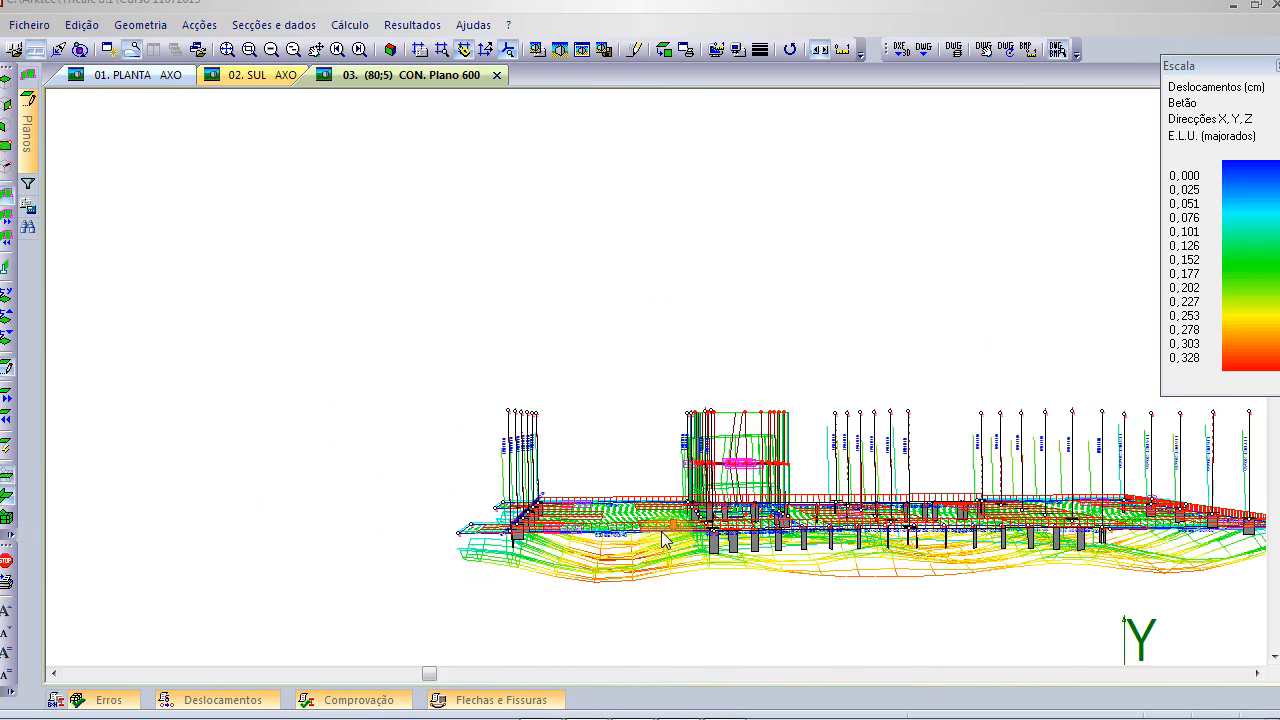
pyautogui.scroll(-1, 662, 531)
pyautogui.press('Down')
pyautogui.press('Down')
pyautogui.press('Up')
pyautogui.press('Up')
pyautogui.moveTo(695, 490); pyautogui.dragTo(480, 392, button='middle')
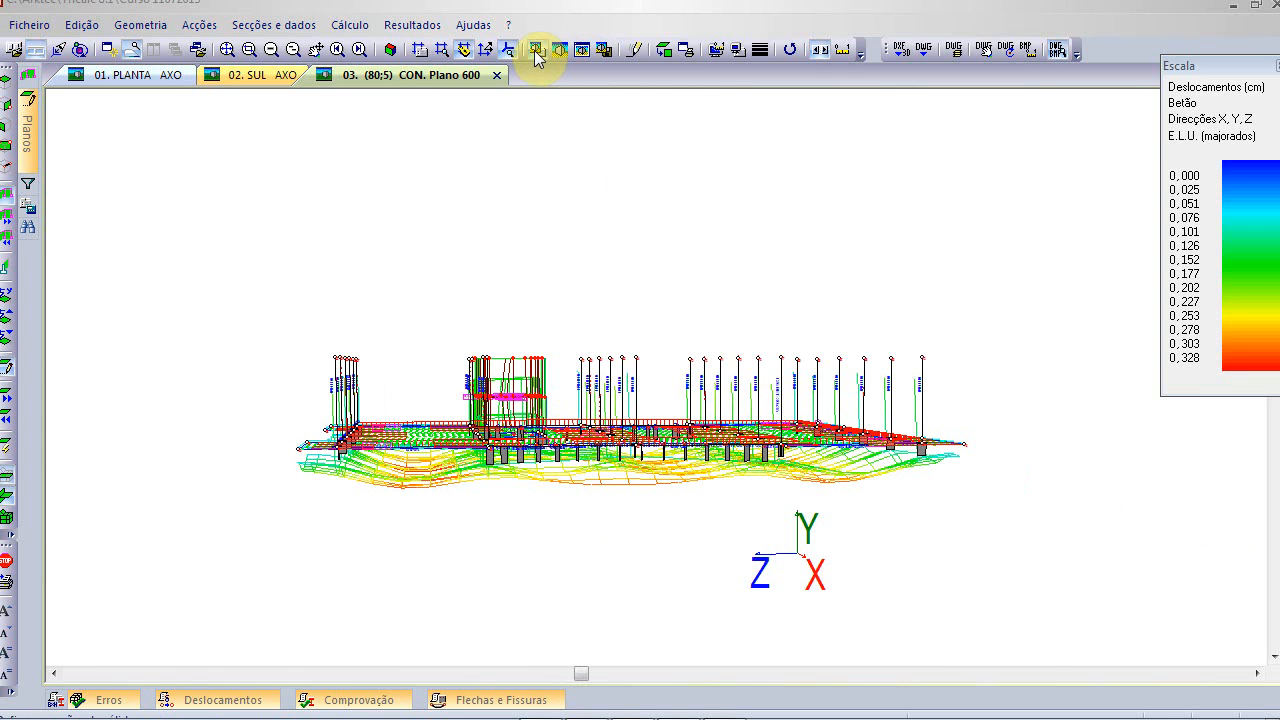
# - Switch the view projection from conic to axonometric and check the deformed slab in side elevation
pyautogui.click(478, 27)
pyautogui.click(494, 69)
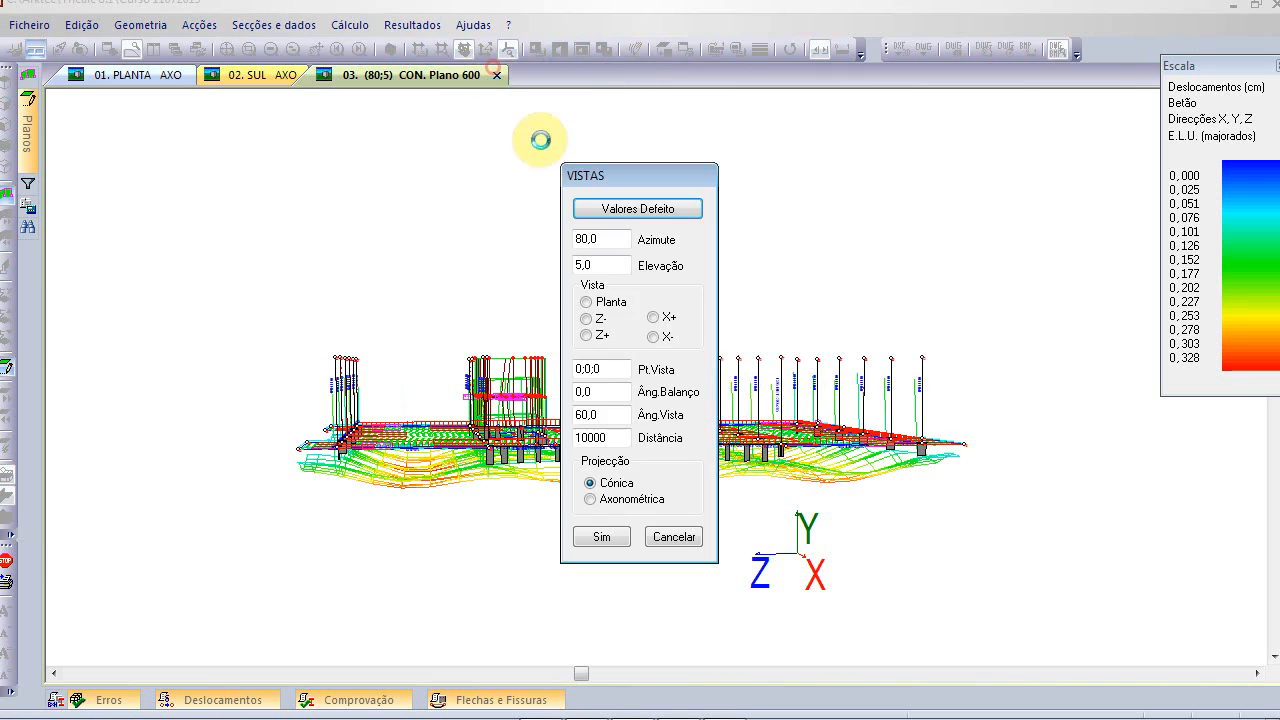
pyautogui.click(600, 499)
pyautogui.click(603, 537)
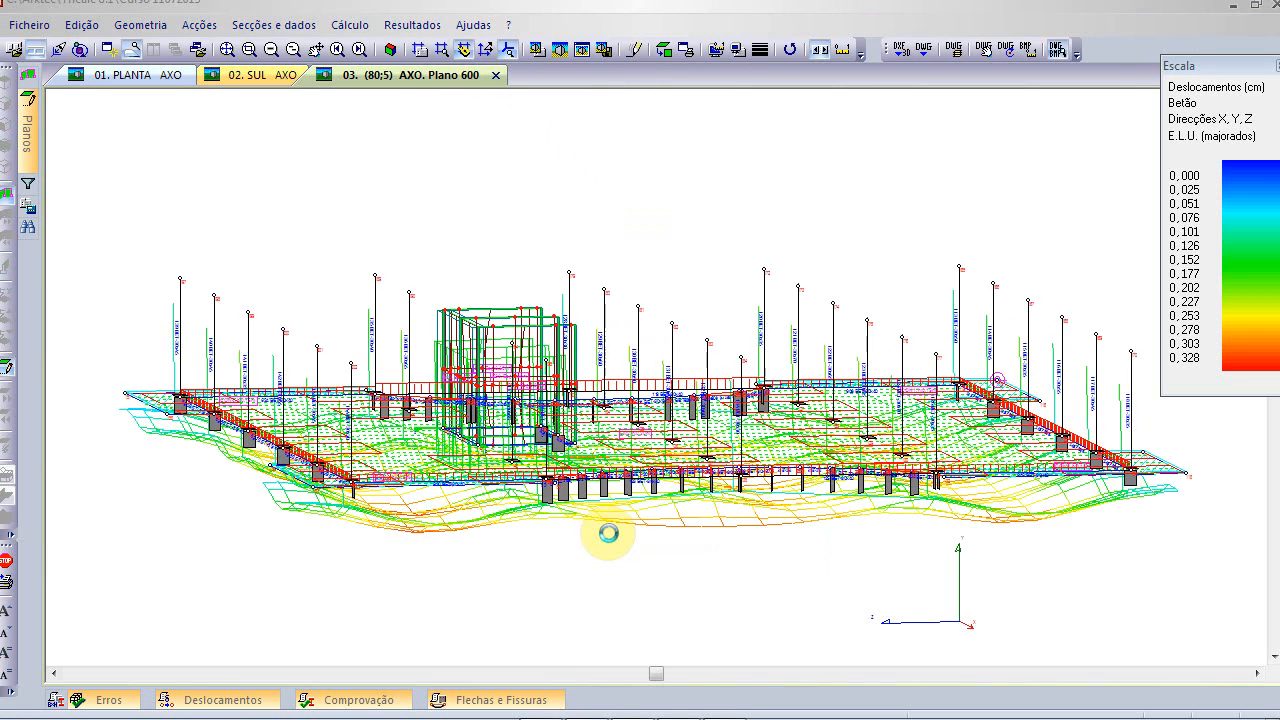
pyautogui.click(595, 510)
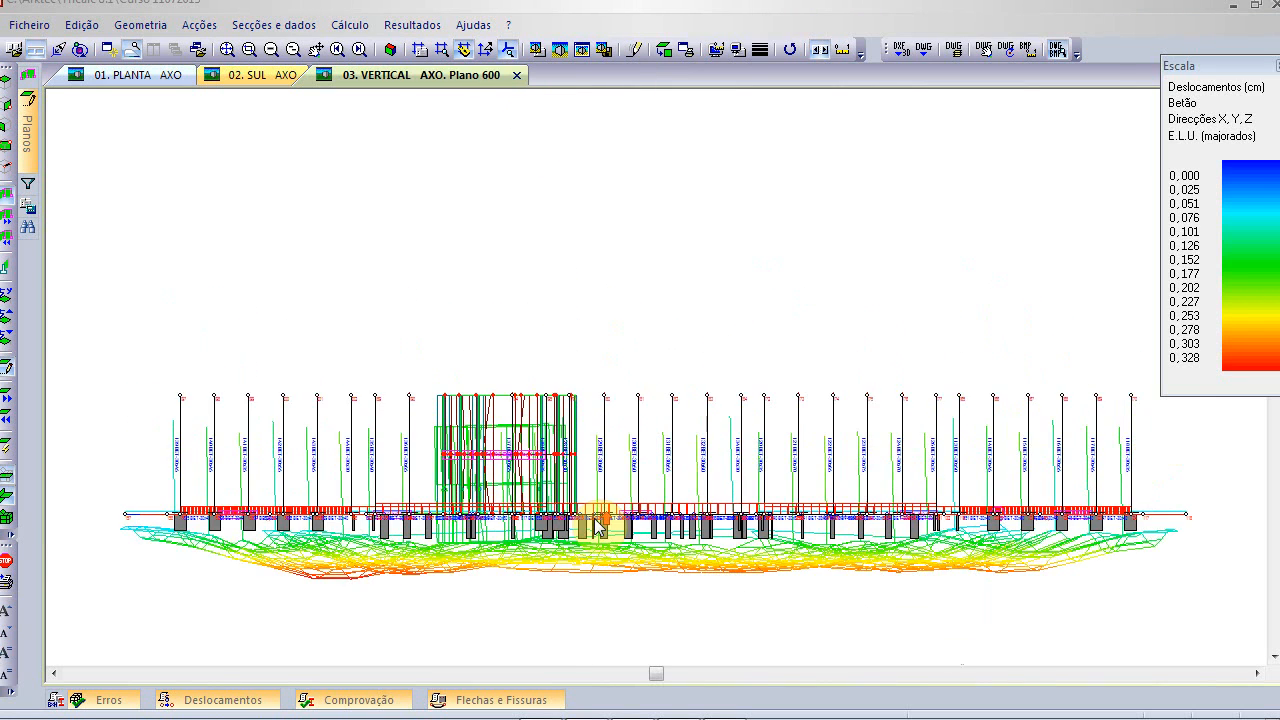
pyautogui.click(597, 530)
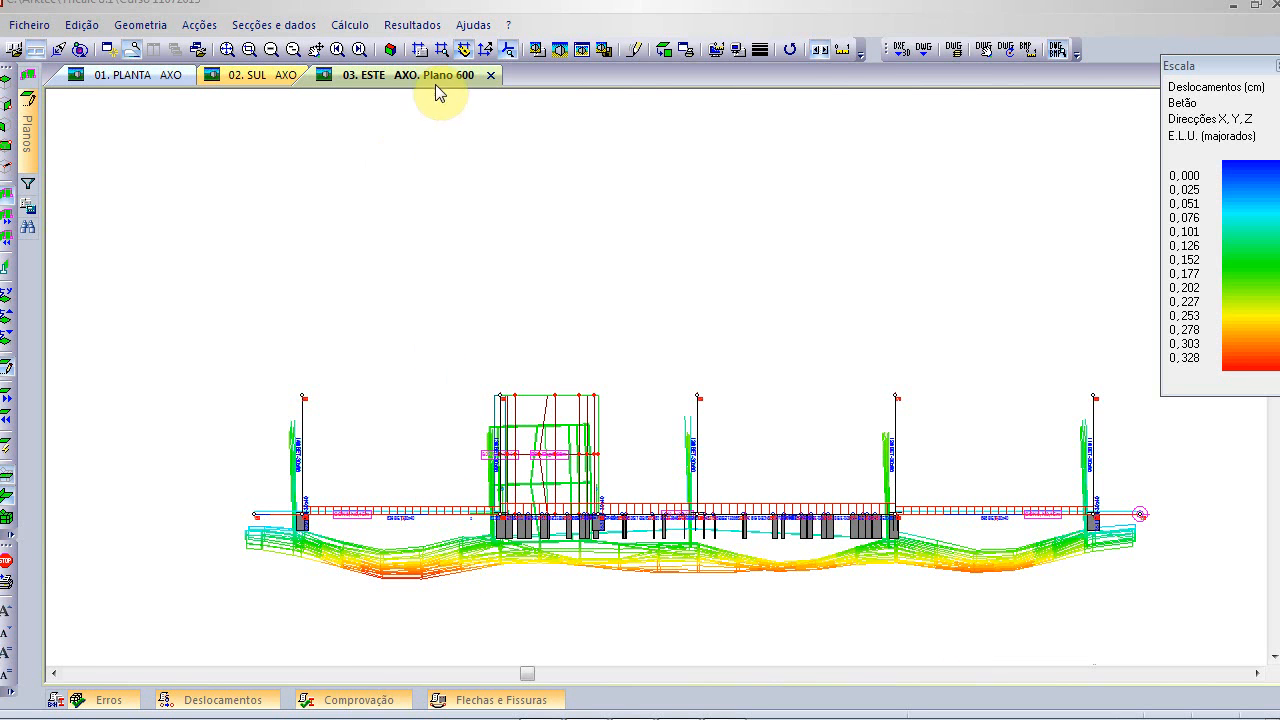
pyautogui.click(390, 49)
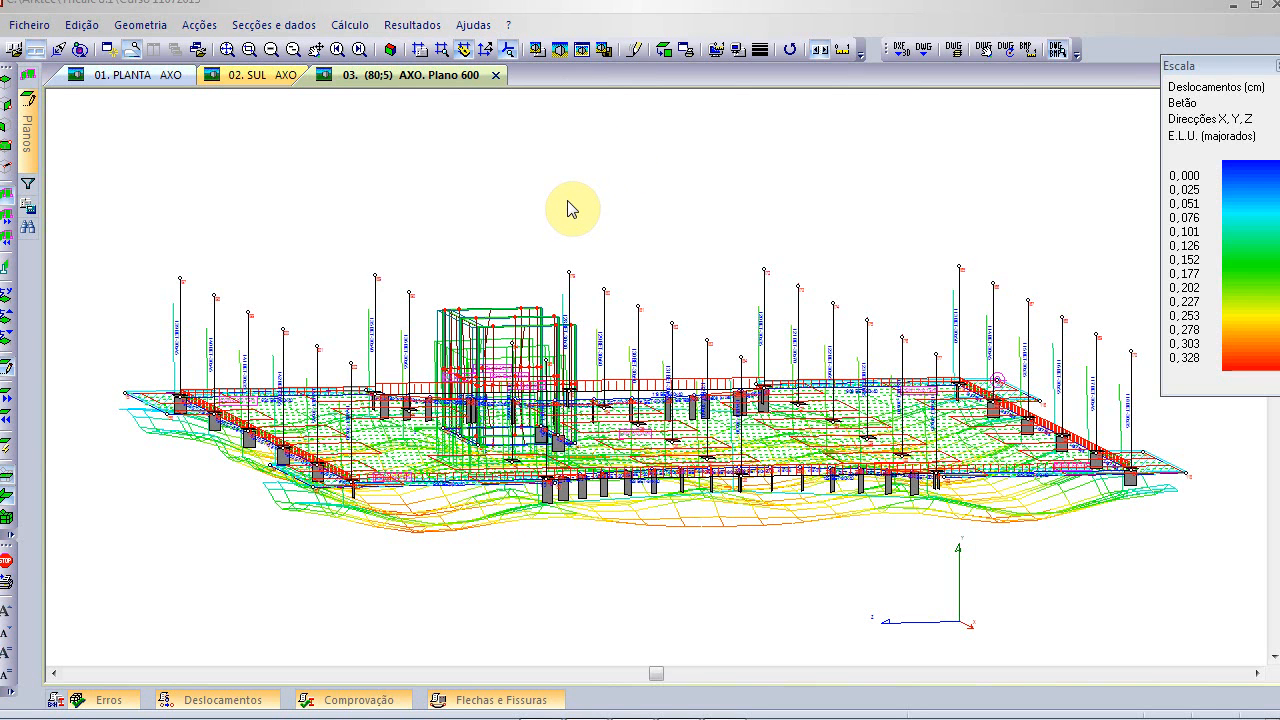
# - Render plane 600 and overlay the structure's wireframe on the rendered model
pyautogui.click(582, 49)
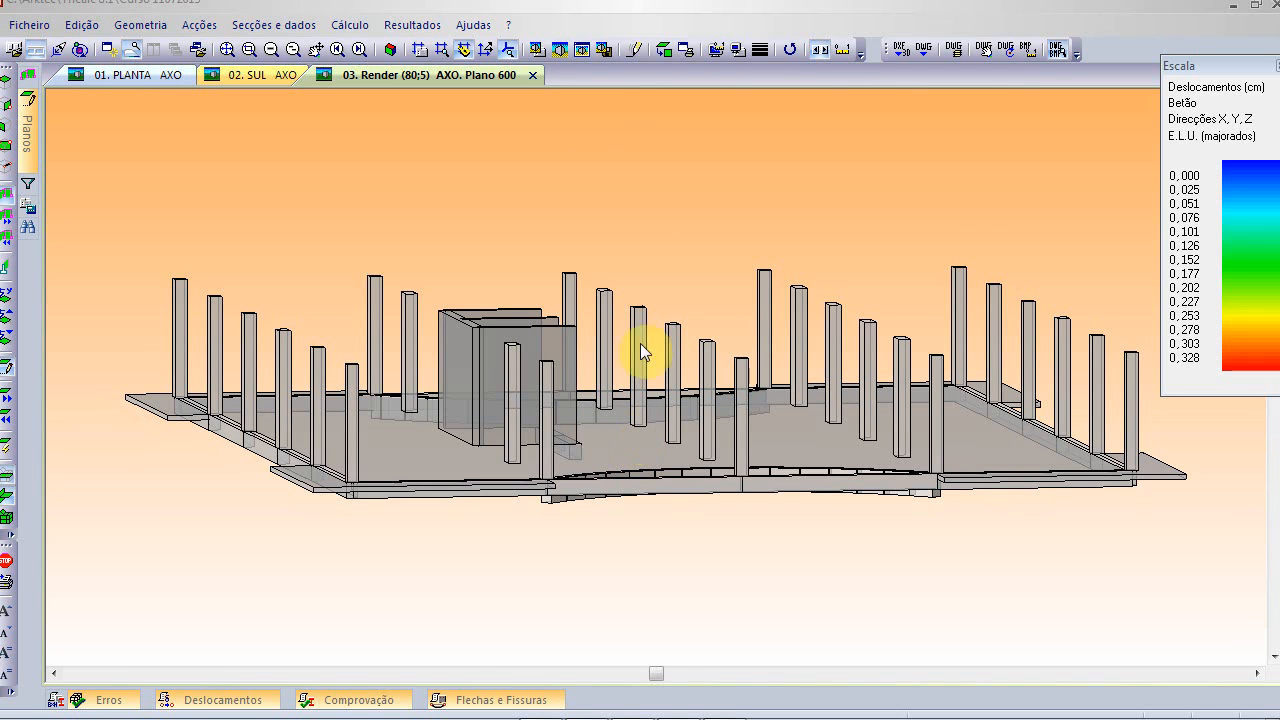
pyautogui.click(536, 49)
pyautogui.click(528, 352)
pyautogui.click(711, 562)
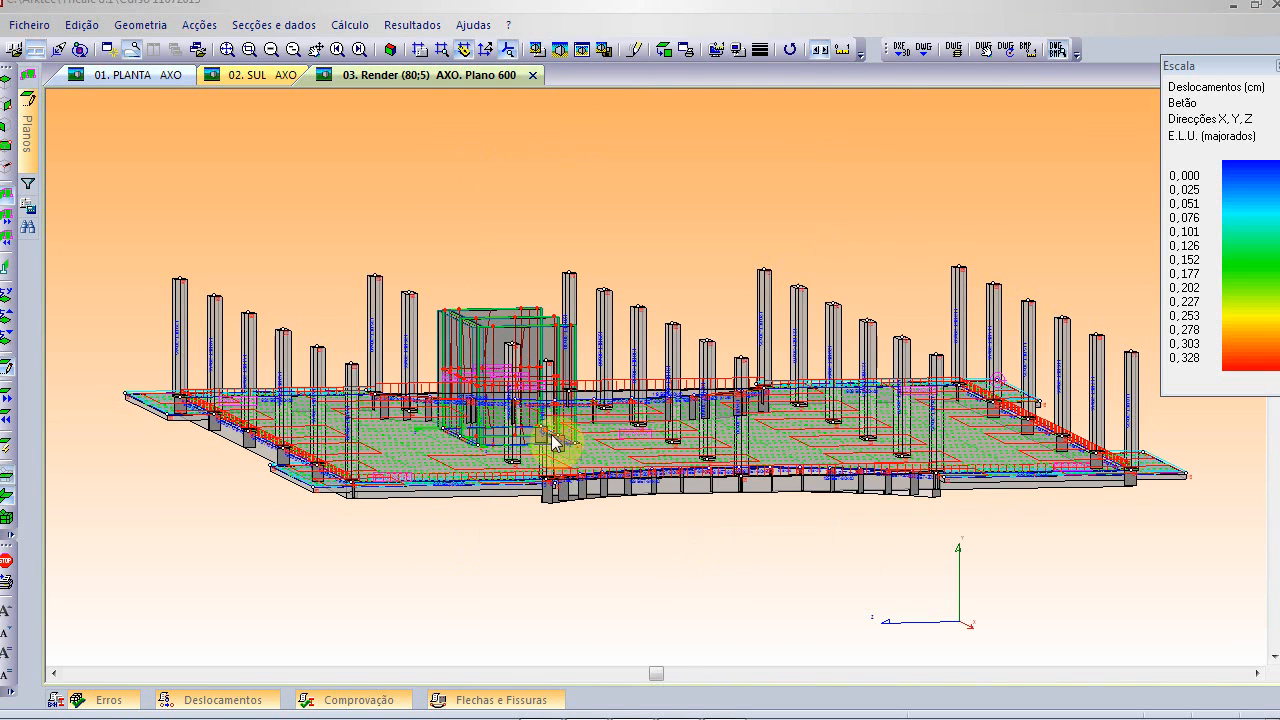
# - Read the displacements of a node at a column base and the internal forces of the slab bars in plane 600
pyautogui.scroll(1, 536, 478)
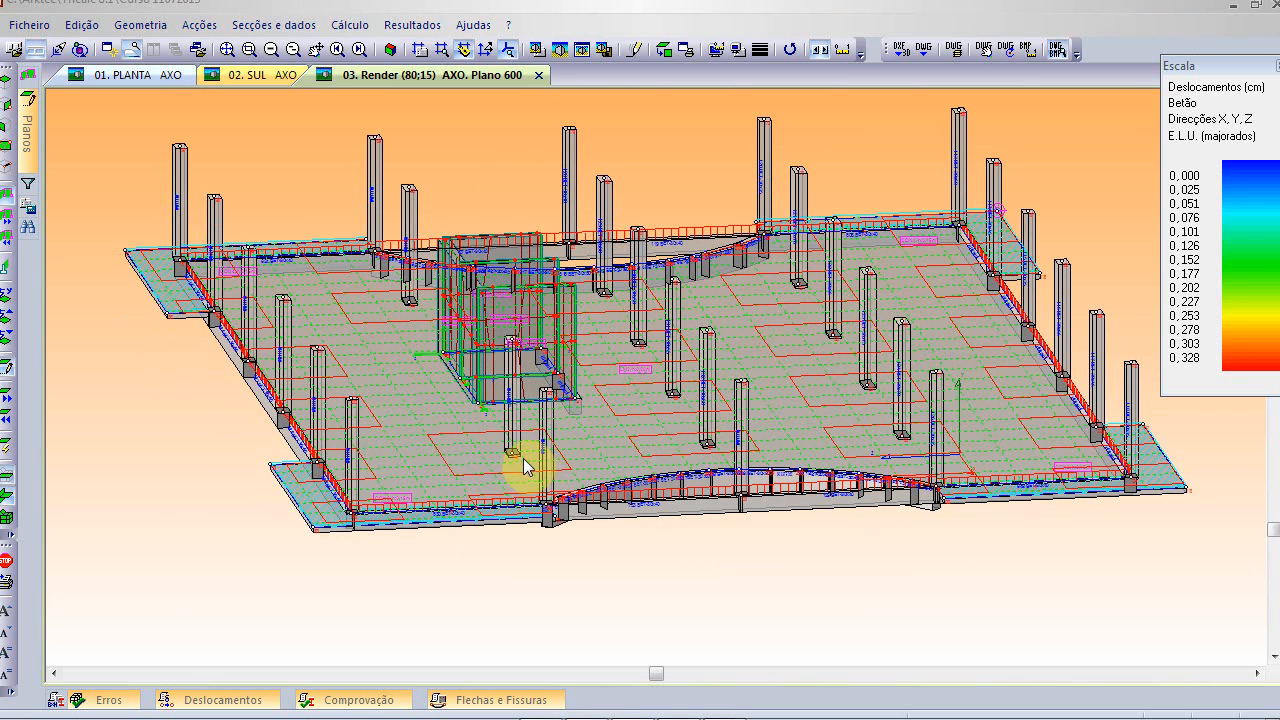
pyautogui.moveTo(516, 455)
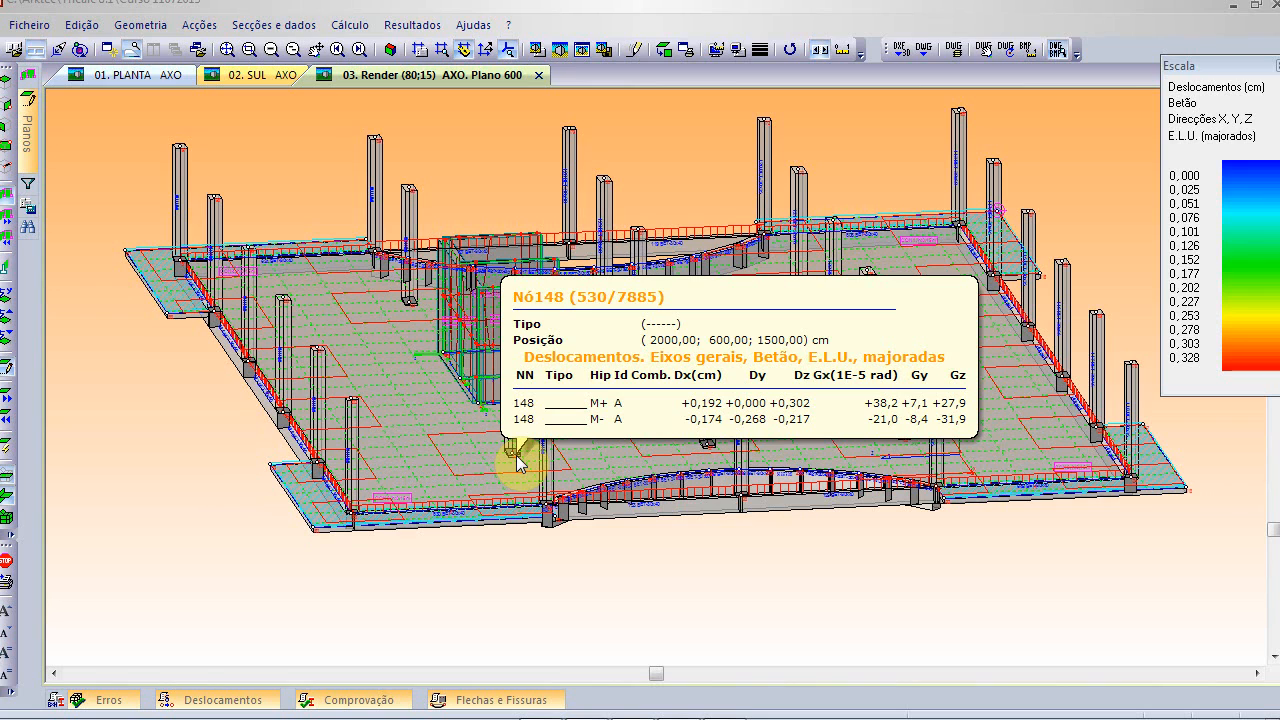
pyautogui.scroll(4, 516, 455)
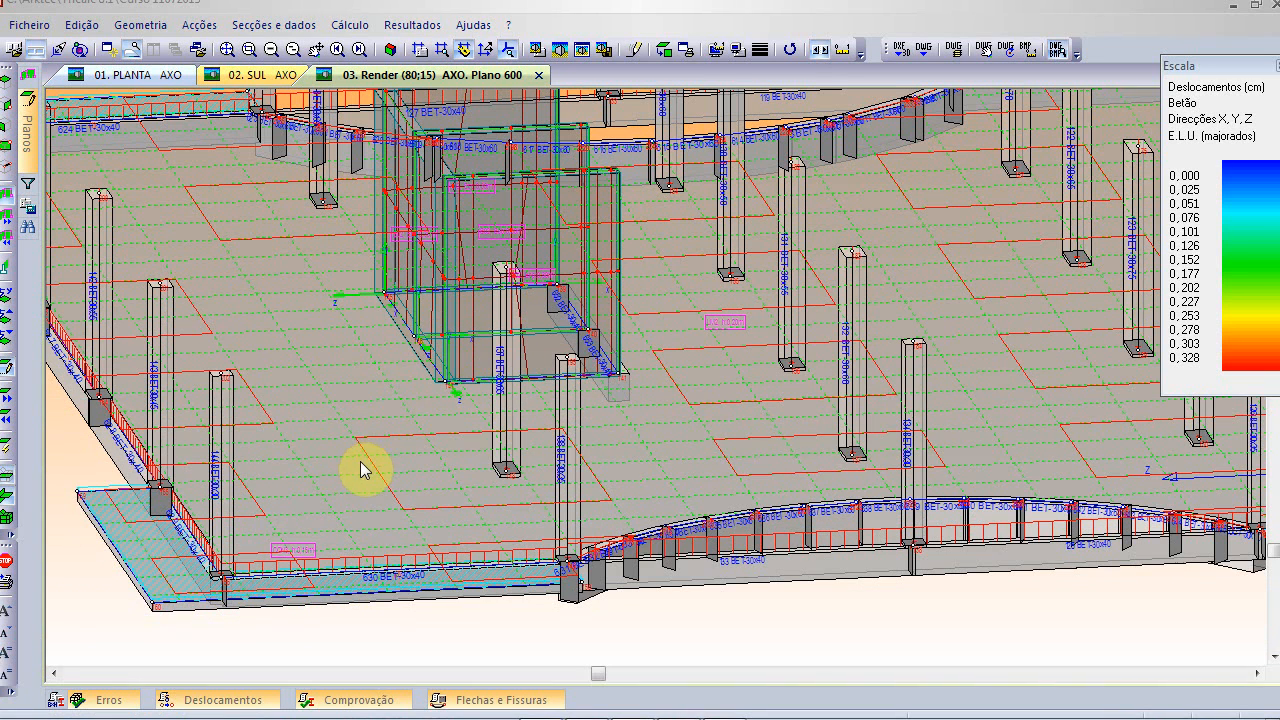
pyautogui.moveTo(363, 457)
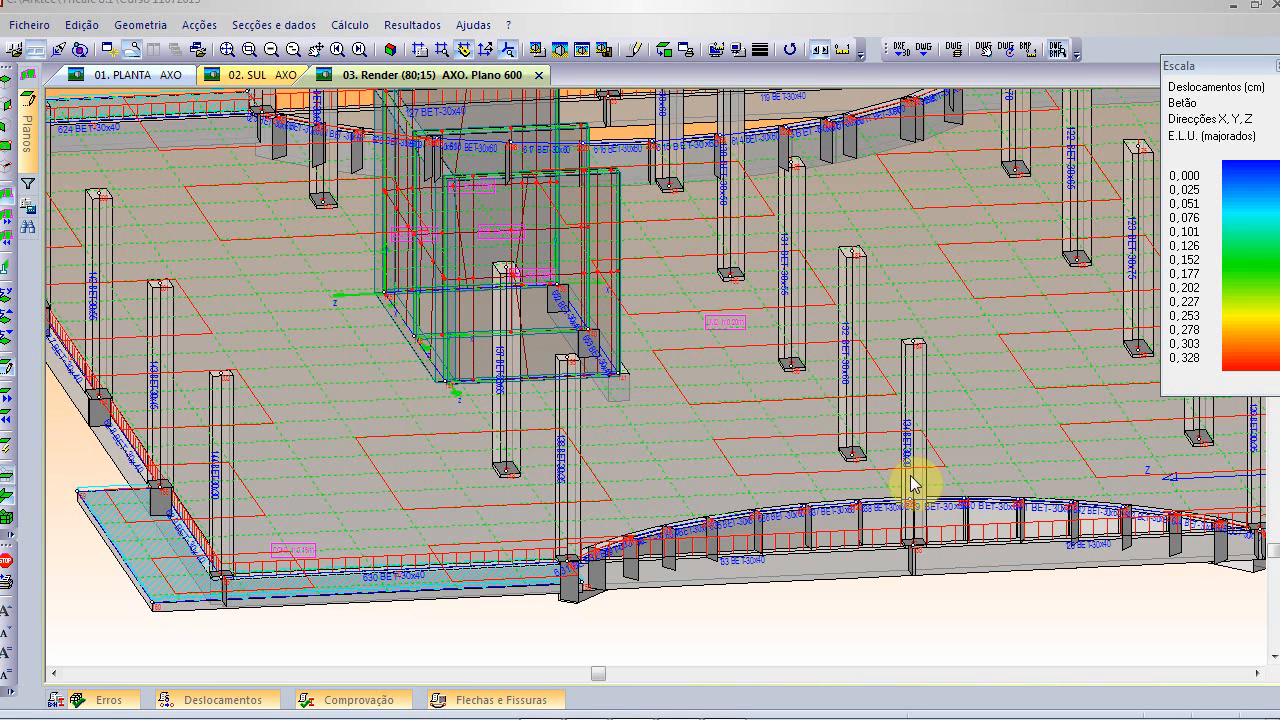
pyautogui.moveTo(852, 462)
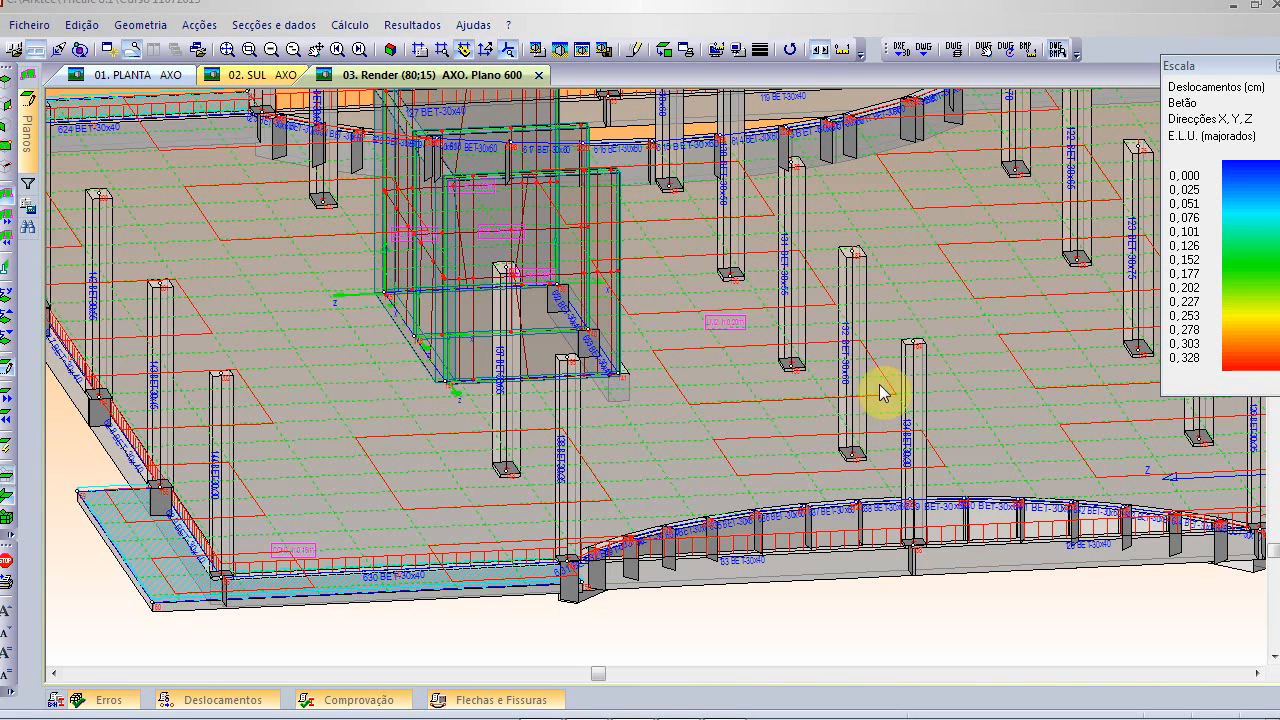
pyautogui.moveTo(855, 305)
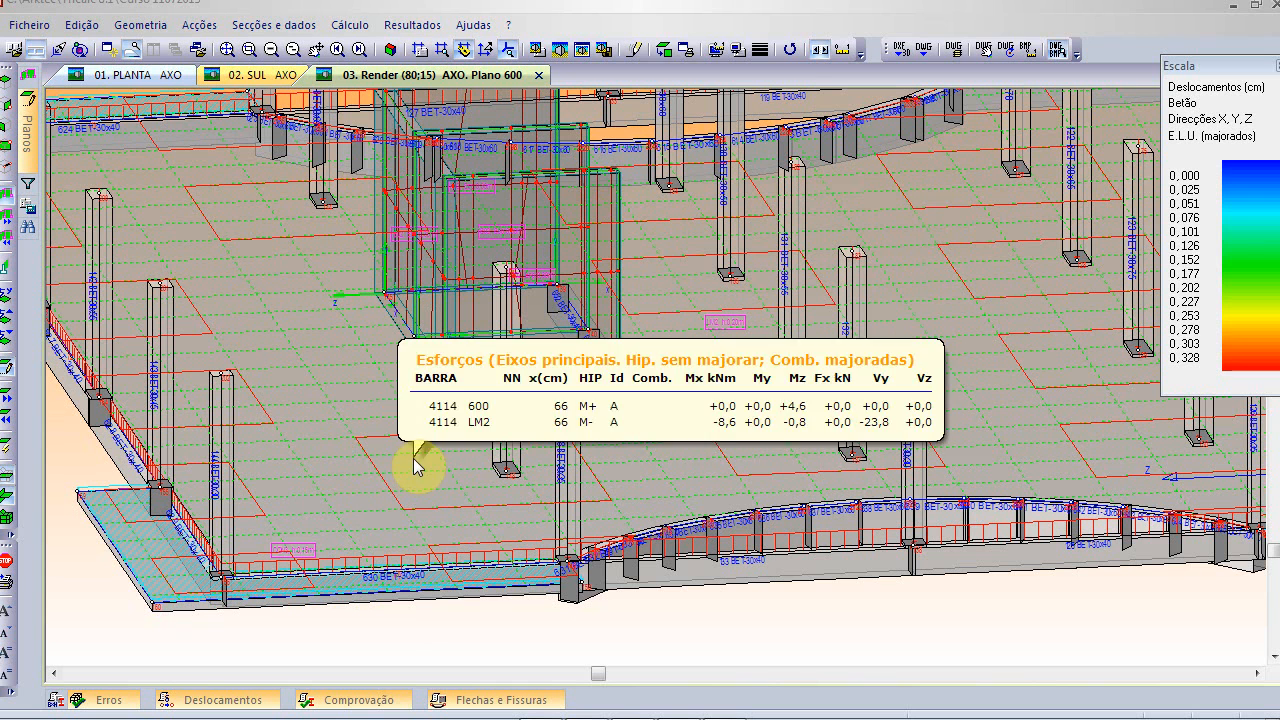
# - Plot the M. Flectores Z bending moment graph on the render of plane 600 and inspect it around the columns
pyautogui.click(400, 24)
pyautogui.click(413, 95)
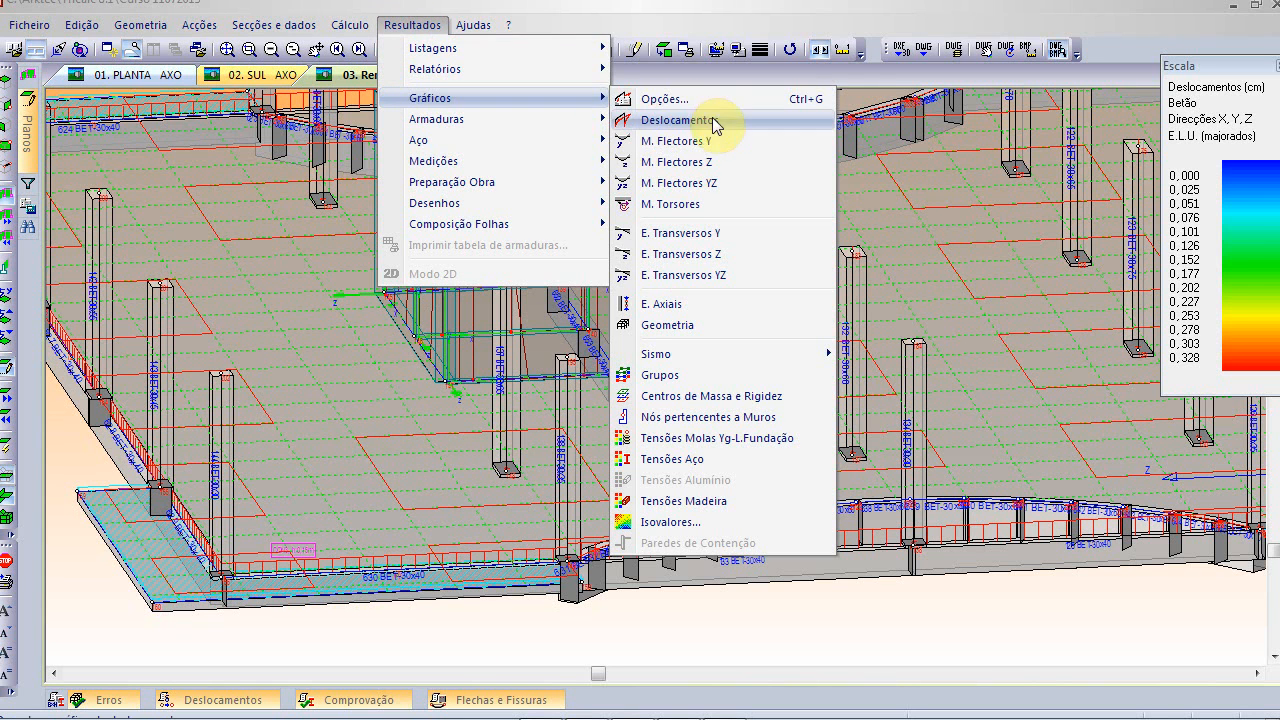
pyautogui.click(706, 162)
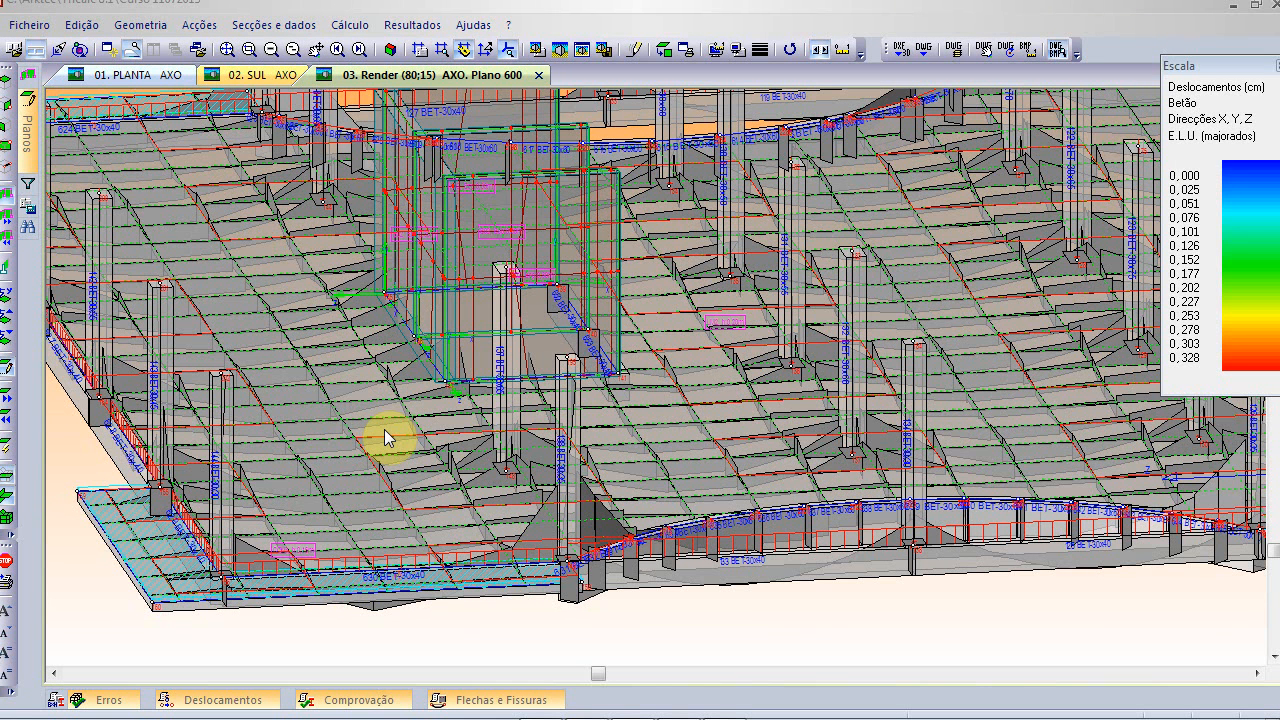
pyautogui.click(390, 48)
pyautogui.moveTo(557, 377); pyautogui.dragTo(557, 406)
pyautogui.scroll(2, 378, 337)
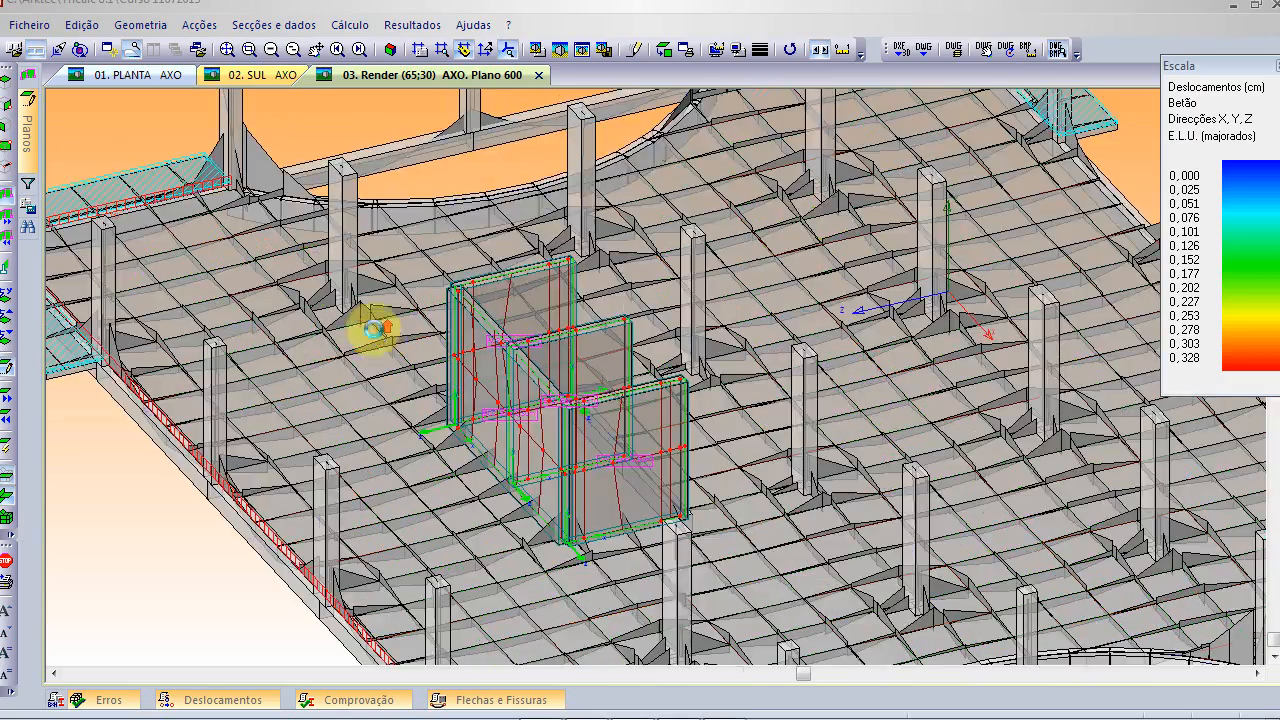
pyautogui.scroll(3, 375, 337)
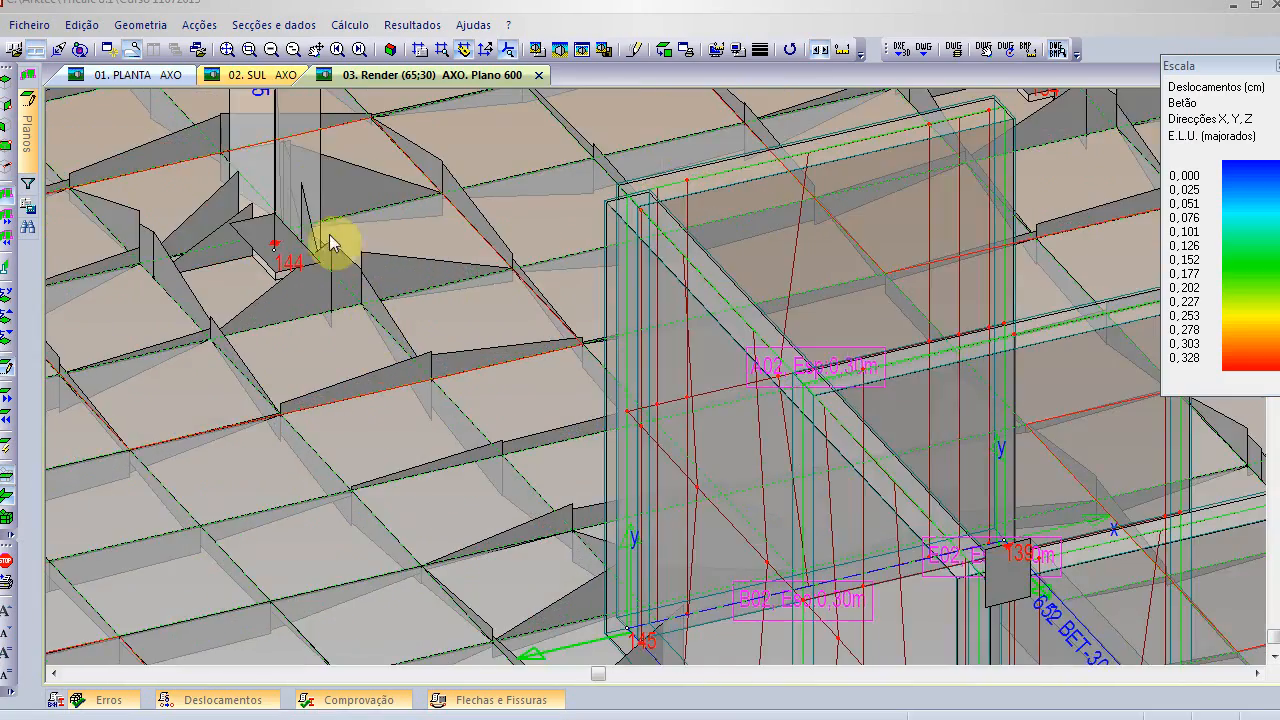
pyautogui.scroll(-5, 337, 277)
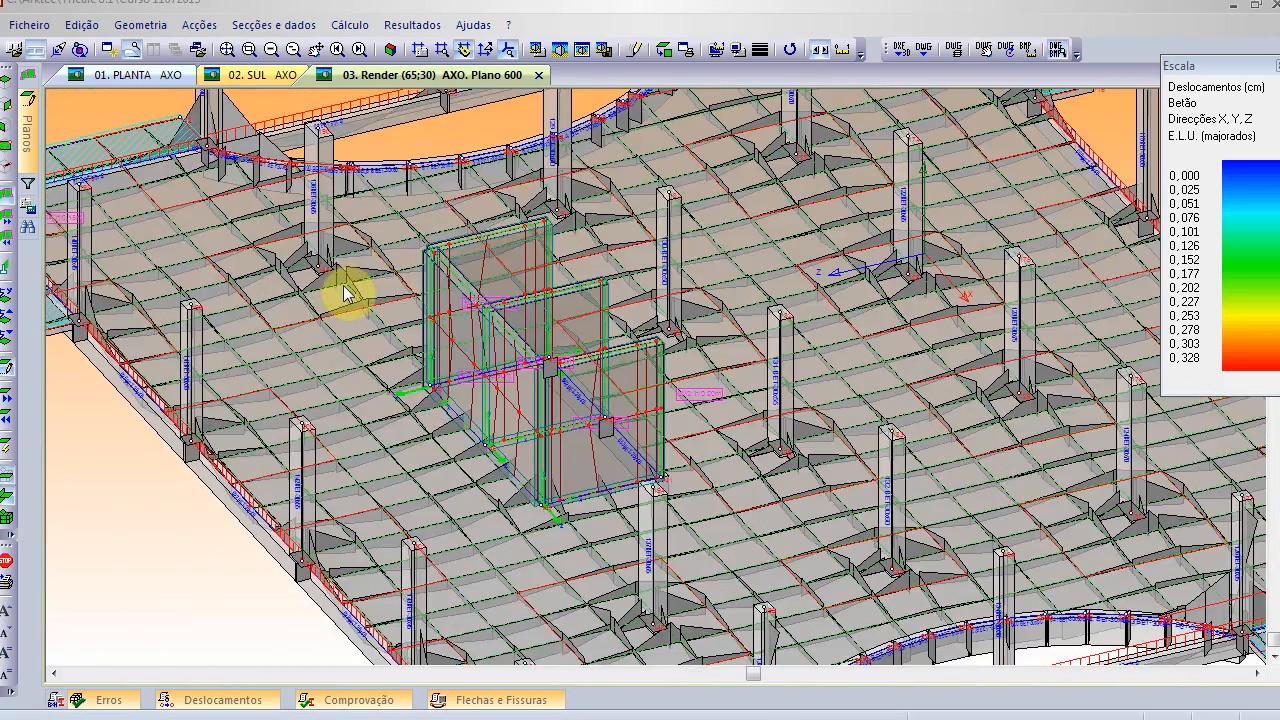
pyautogui.scroll(-2, 343, 291)
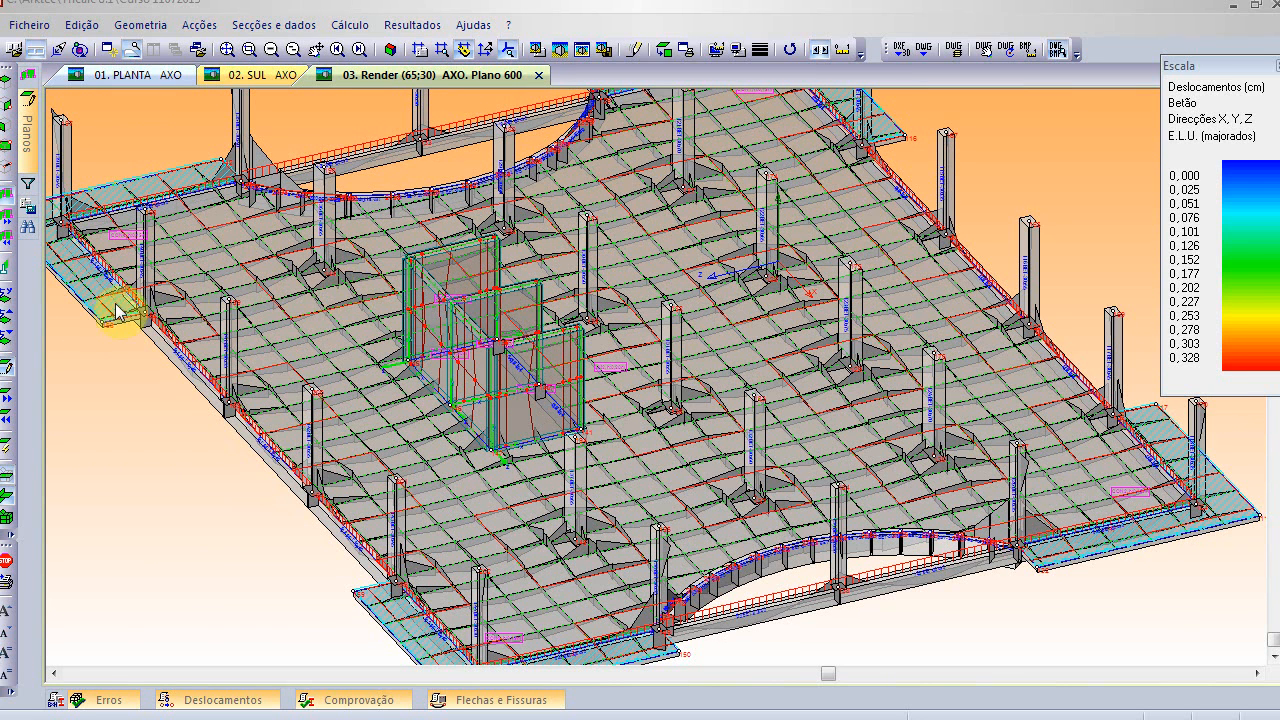
# - Open the list of frames and display frame 2 together with plane 600
pyautogui.click(28, 125)
pyautogui.click(28, 88)
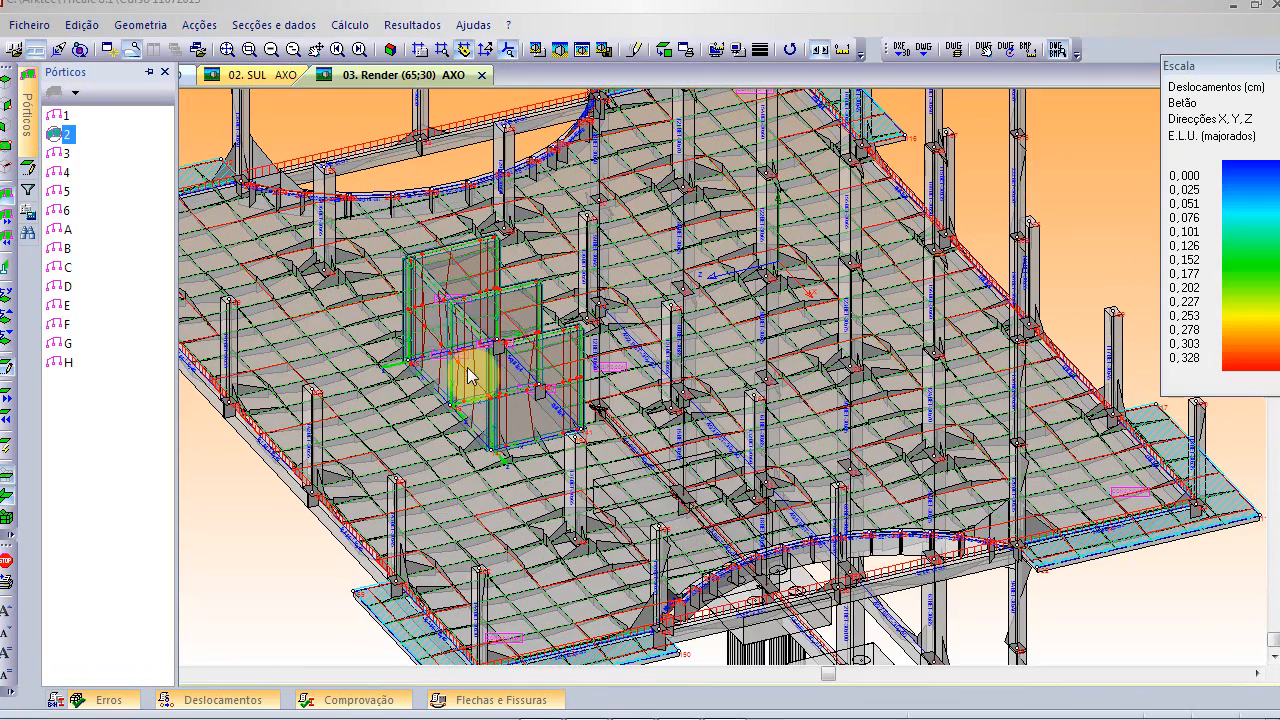
pyautogui.scroll(-5, 800, 528)
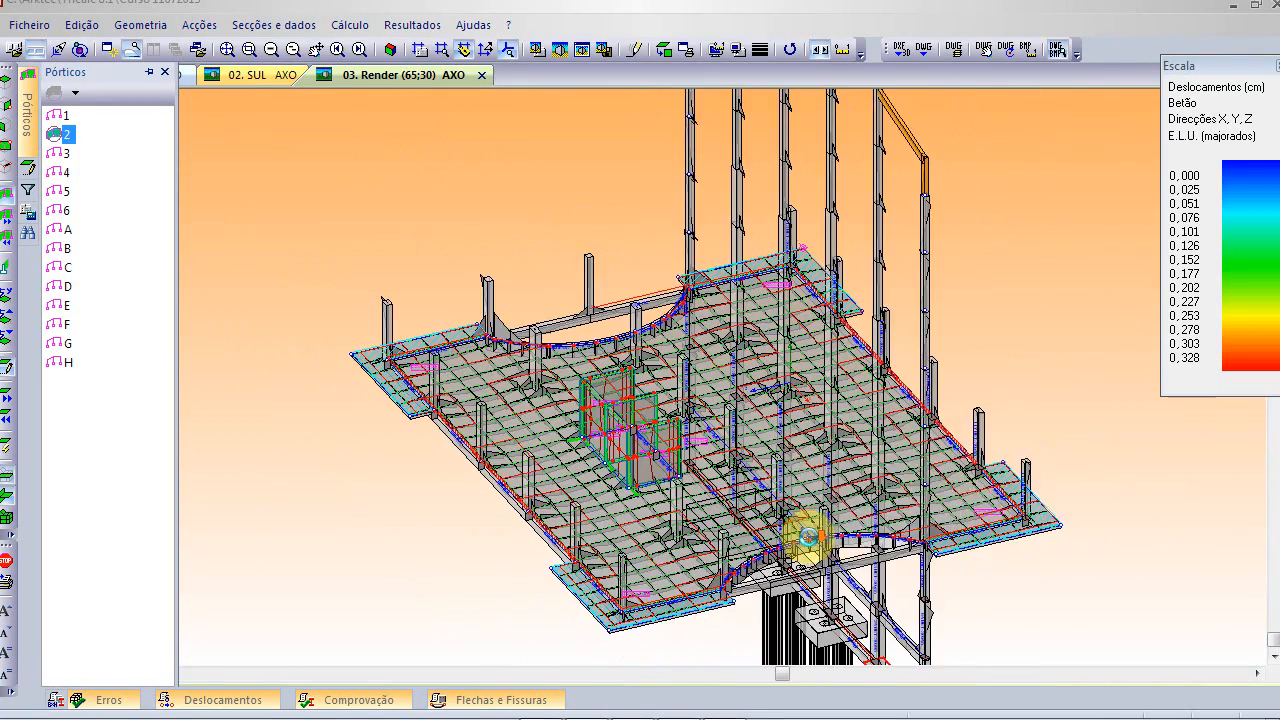
pyautogui.scroll(-3, 839, 335)
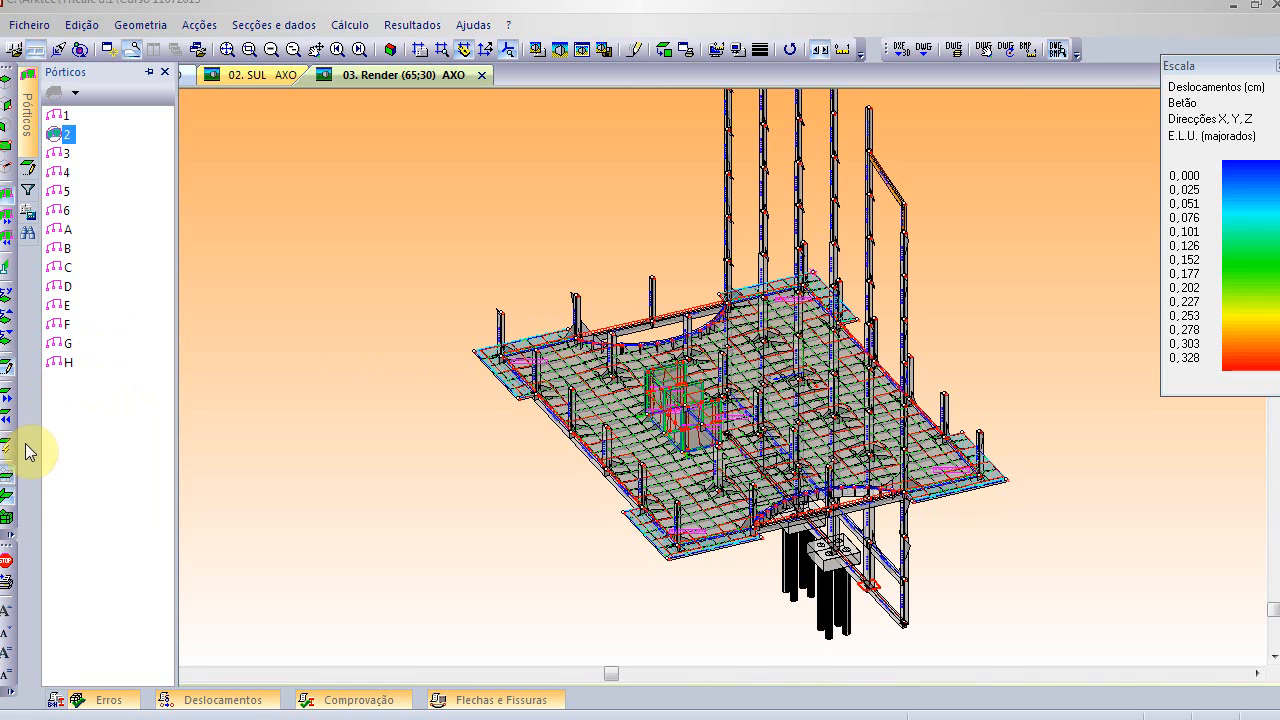
# - Show only frame B in the rendered view with its bending moment diagrams
pyautogui.click(6, 494)
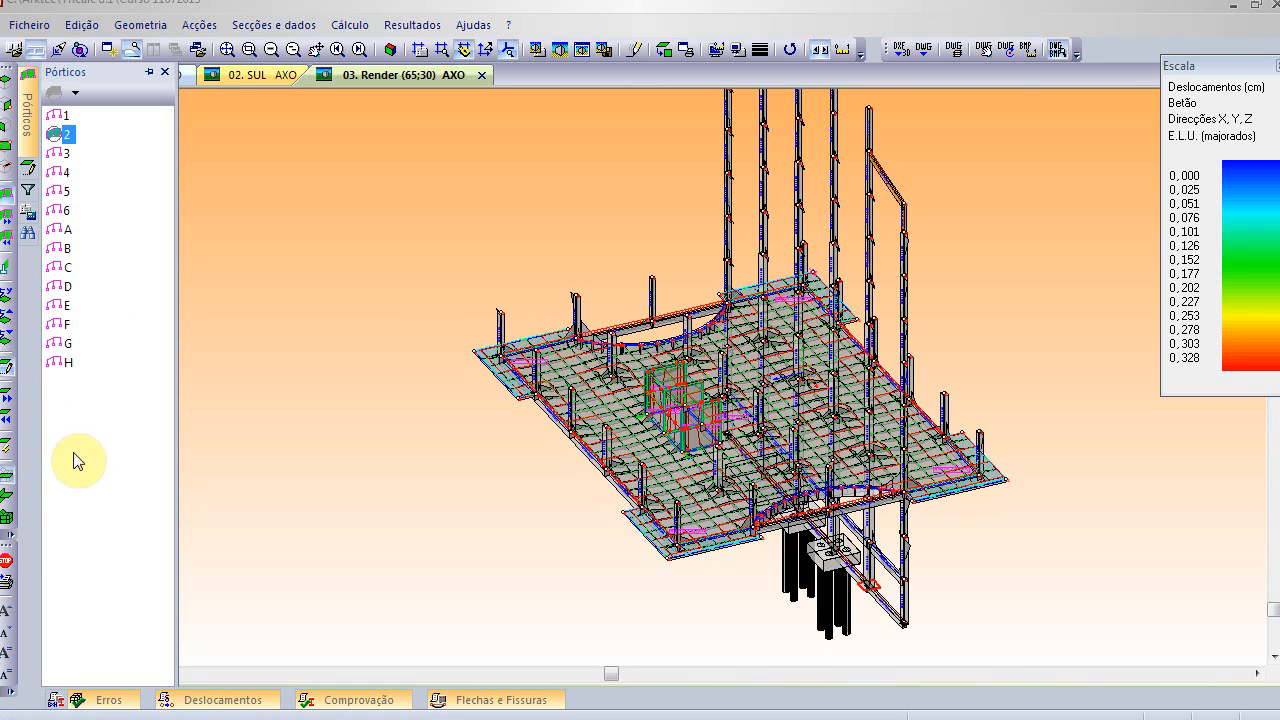
pyautogui.click(68, 249)
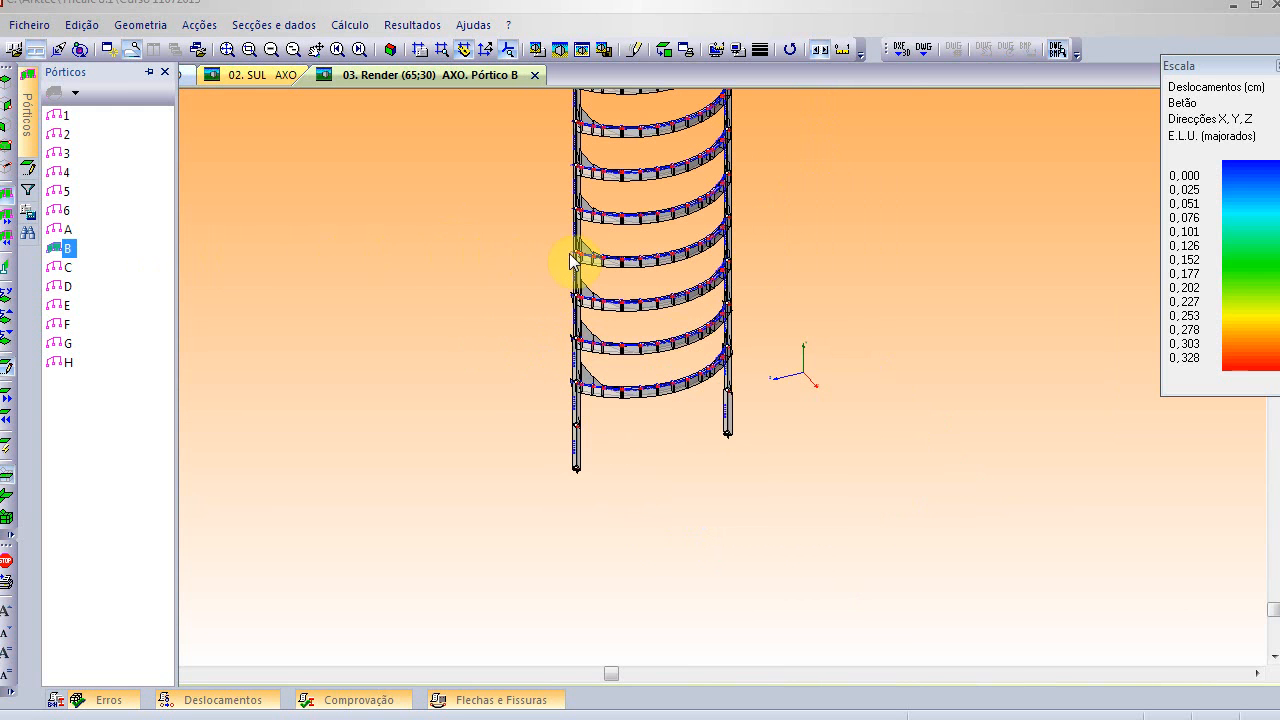
pyautogui.scroll(4, 595, 425)
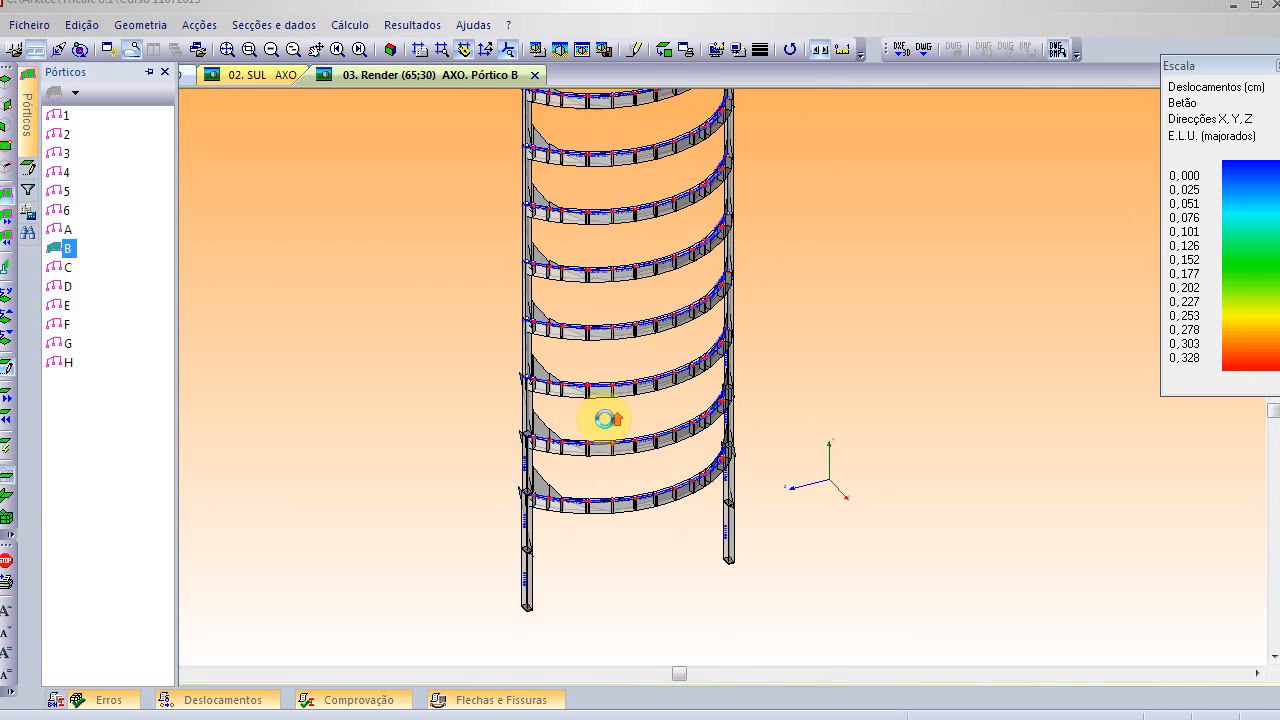
pyautogui.scroll(2, 618, 425)
pyautogui.scroll(2, 657, 462)
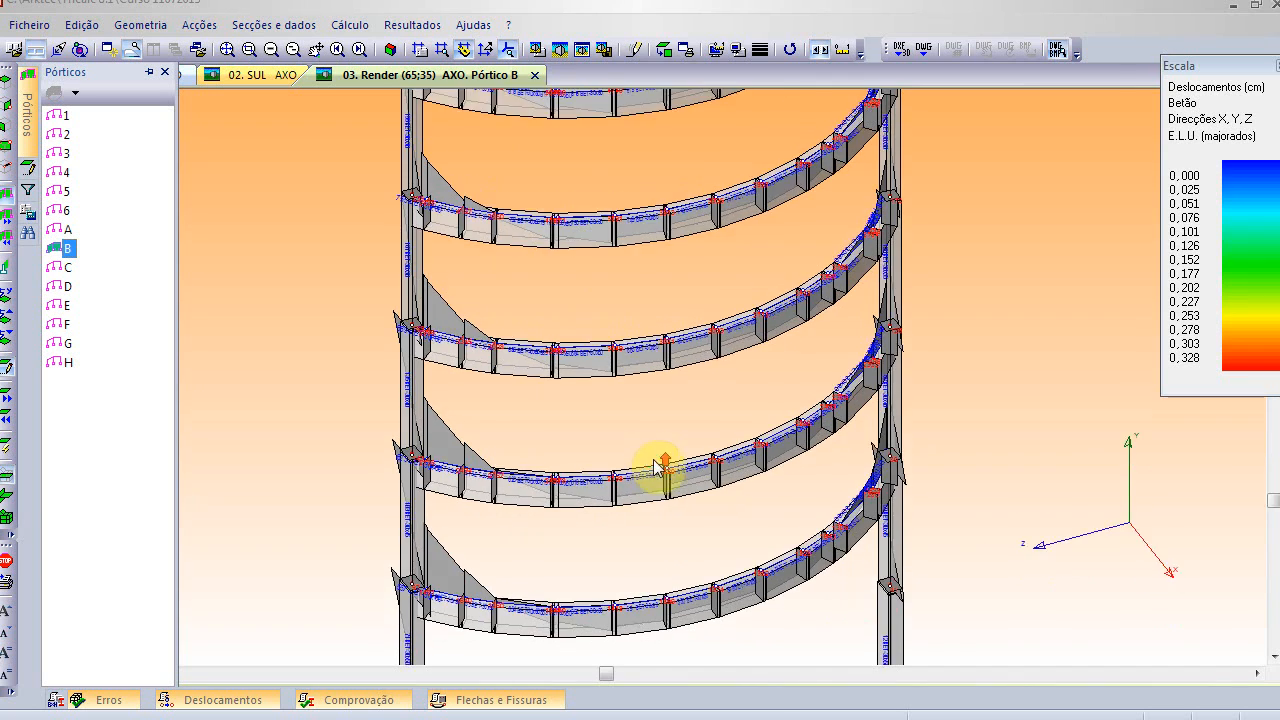
# - Examine the bending moment diagrams on frame B's curved beams from a lower, nearly frontal angle
pyautogui.press('Down')
pyautogui.press('Down')
pyautogui.press('Down')
pyautogui.press('Down')
pyautogui.press('Down')
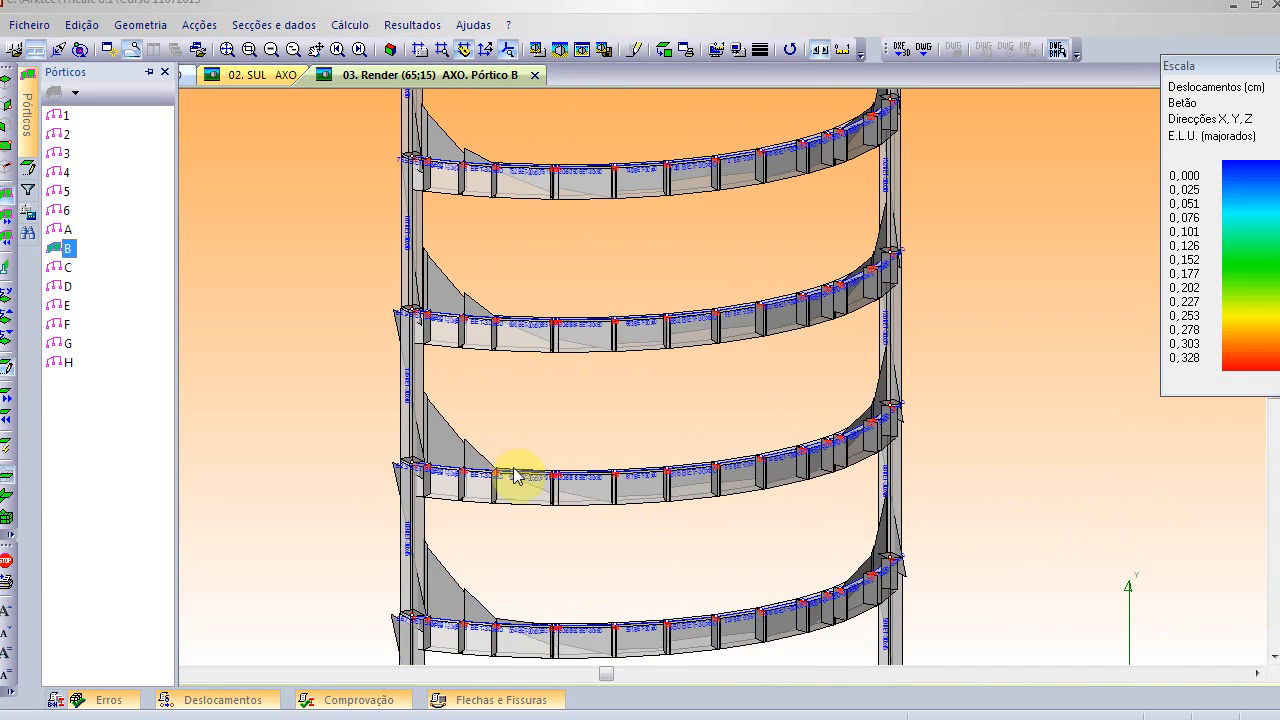
pyautogui.press('Right')
pyautogui.press('Right')
pyautogui.press('Right')
pyautogui.press('Right')
pyautogui.press('Right')
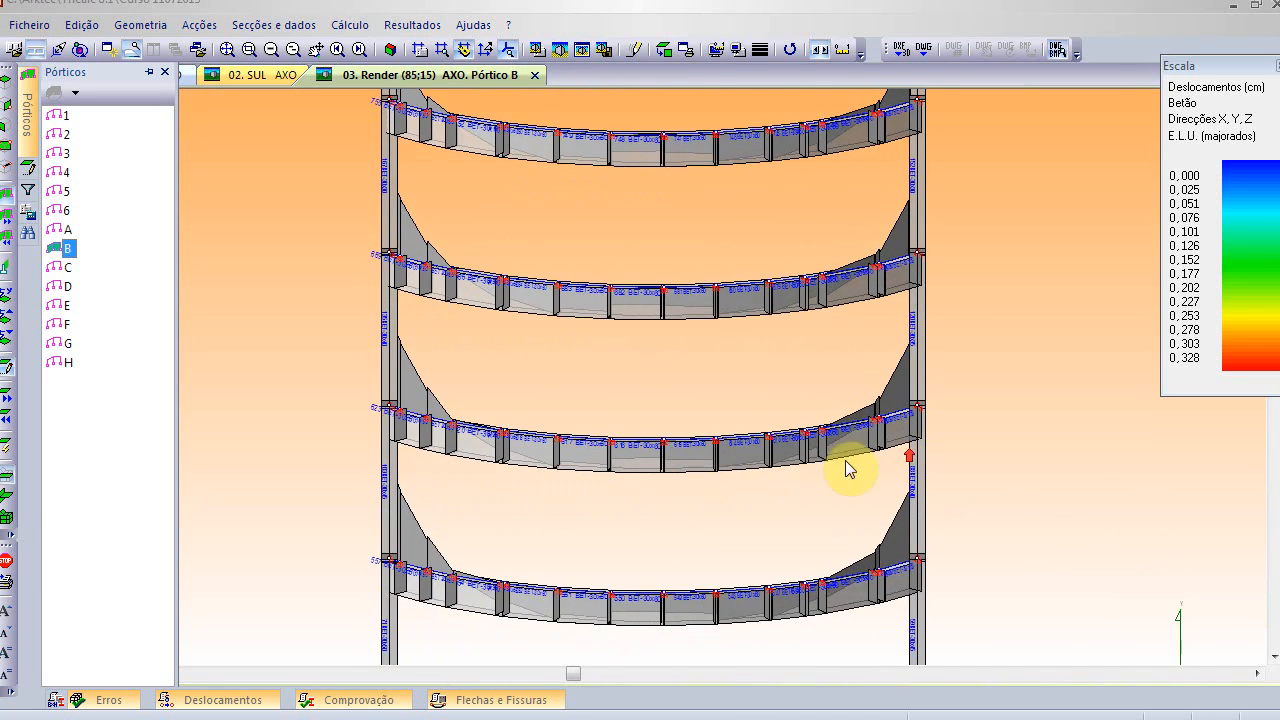
# - Switch frame B from render to wireframe and plot its M. Flectores Z bending moment graph
pyautogui.click(581, 49)
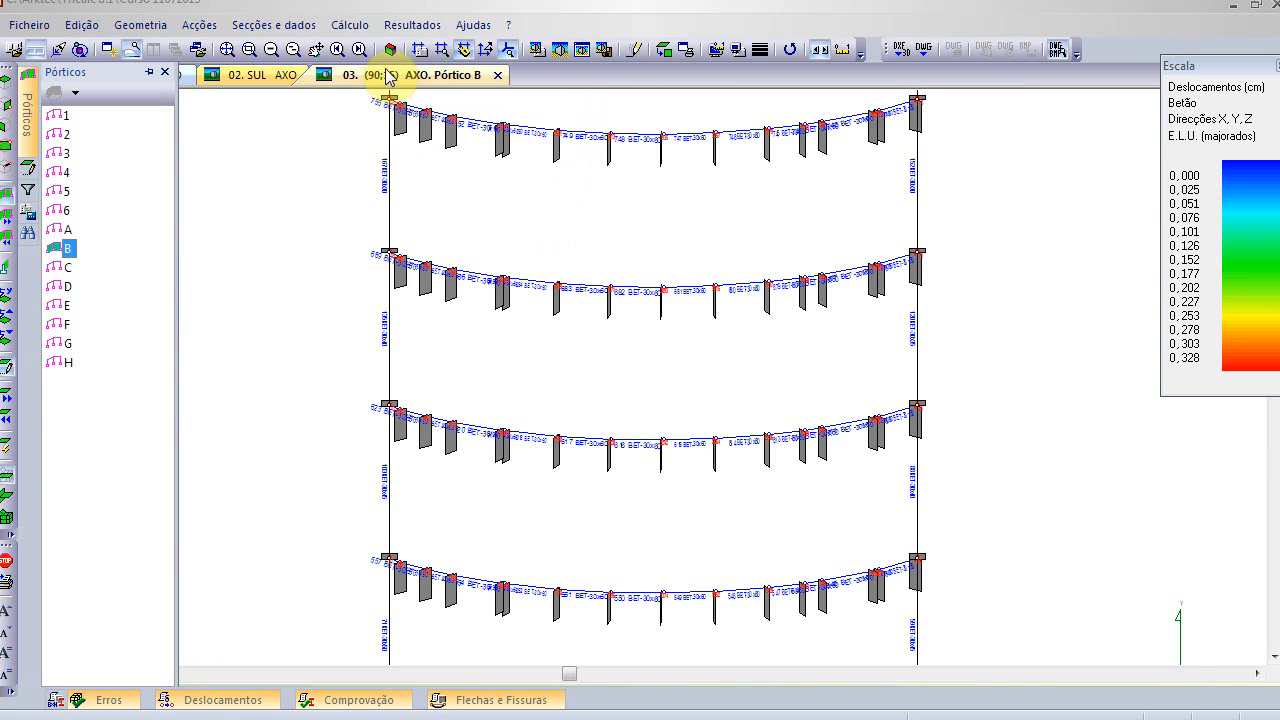
pyautogui.click(395, 33)
pyautogui.moveTo(457, 108)
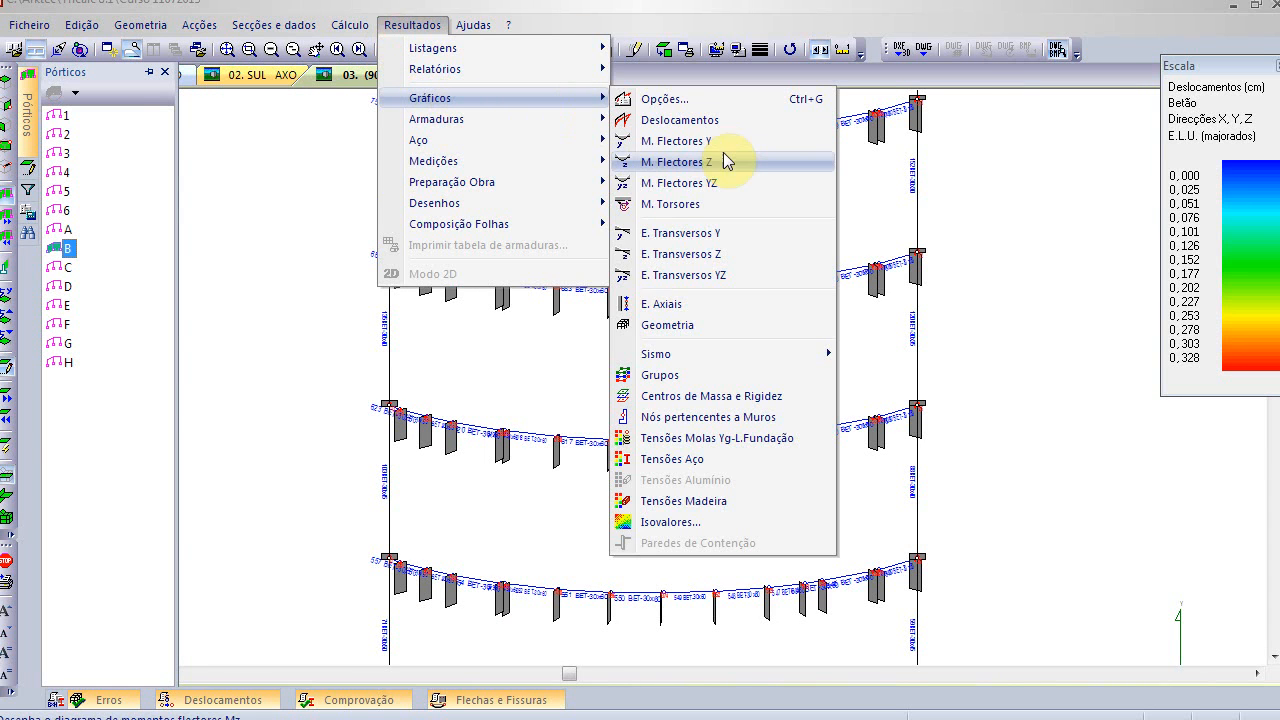
pyautogui.click(722, 166)
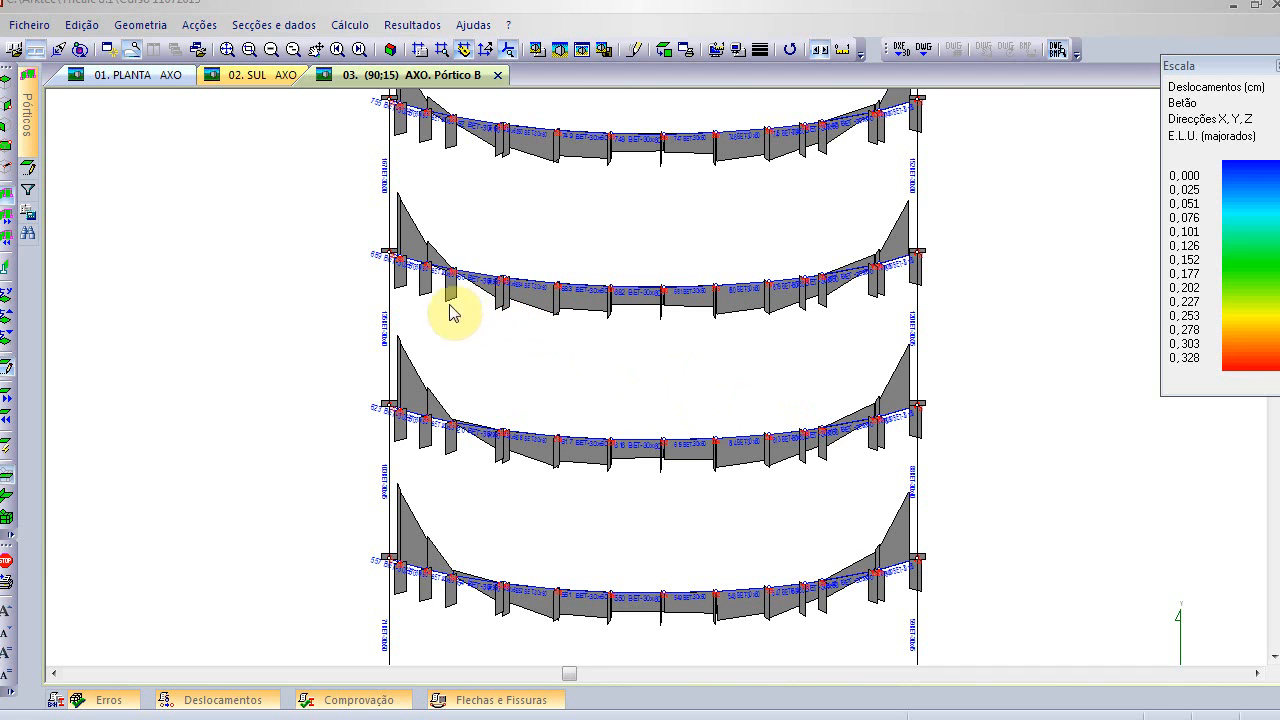
pyautogui.moveTo(440, 280)
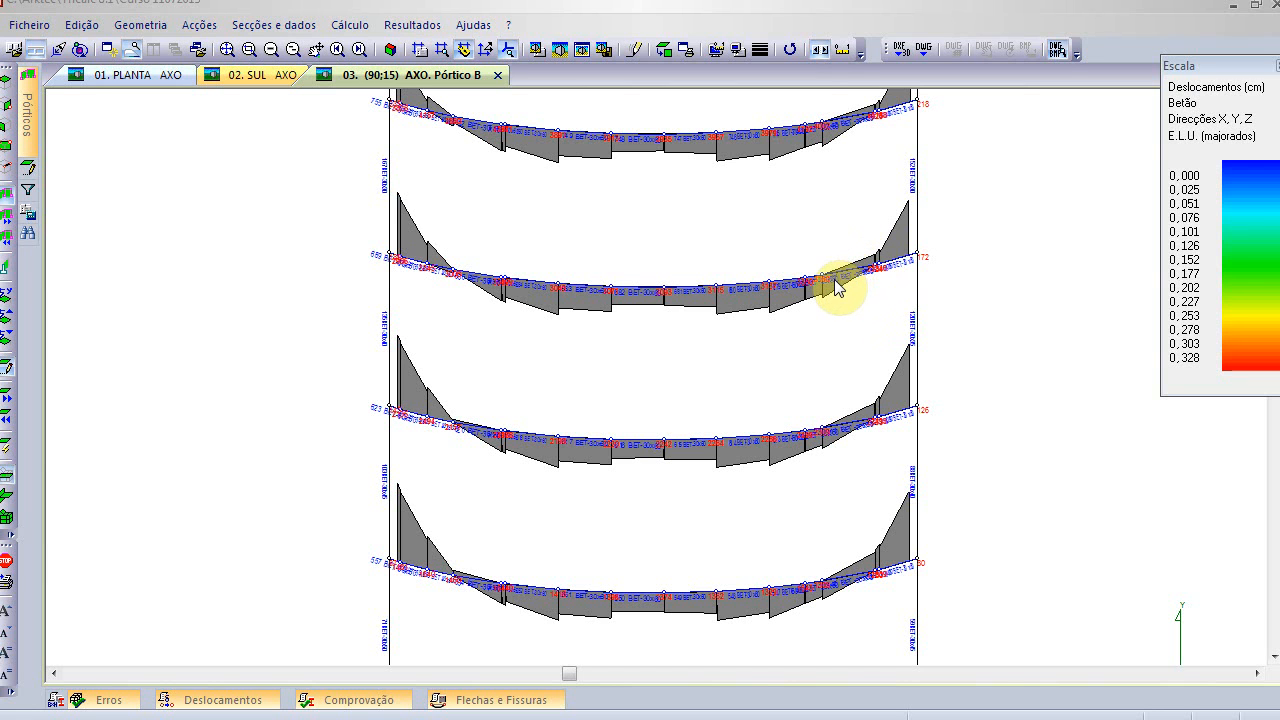
# - Plot the displacement graph of frame B and examine the deformed beams from several viewing angles
pyautogui.moveTo(837, 288)
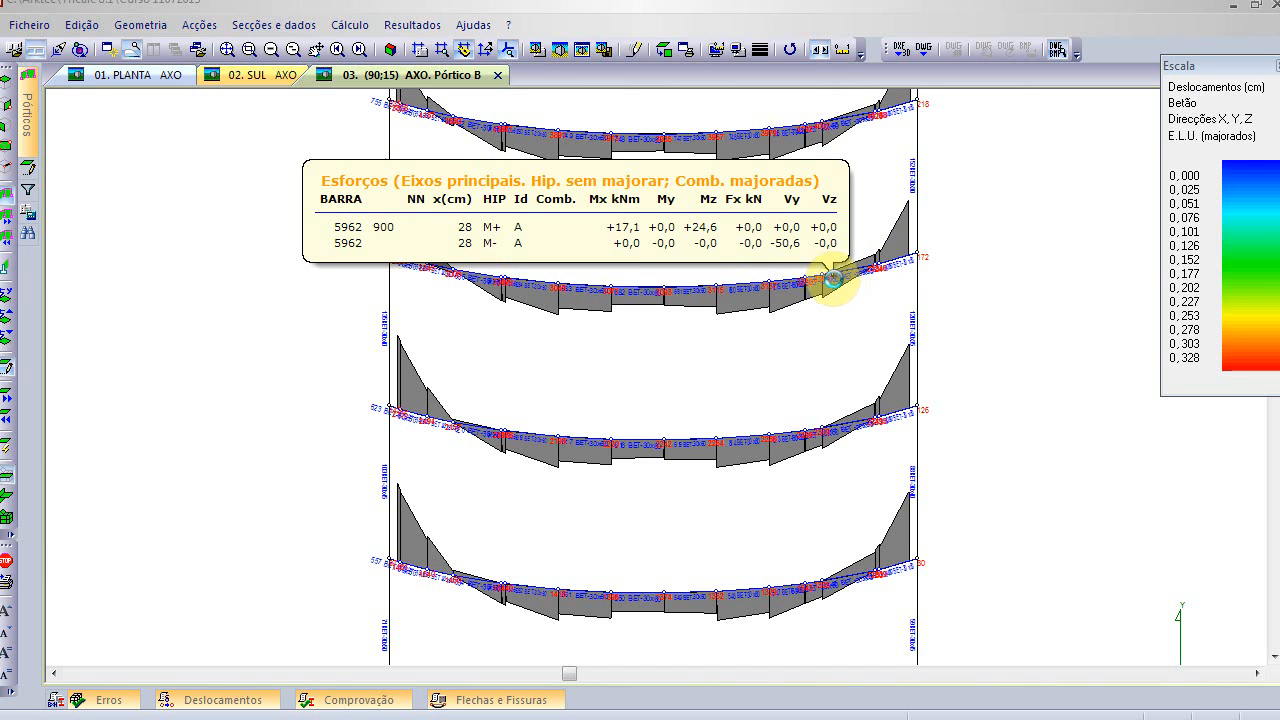
pyautogui.click(391, 50)
pyautogui.click(412, 25)
pyautogui.moveTo(440, 97)
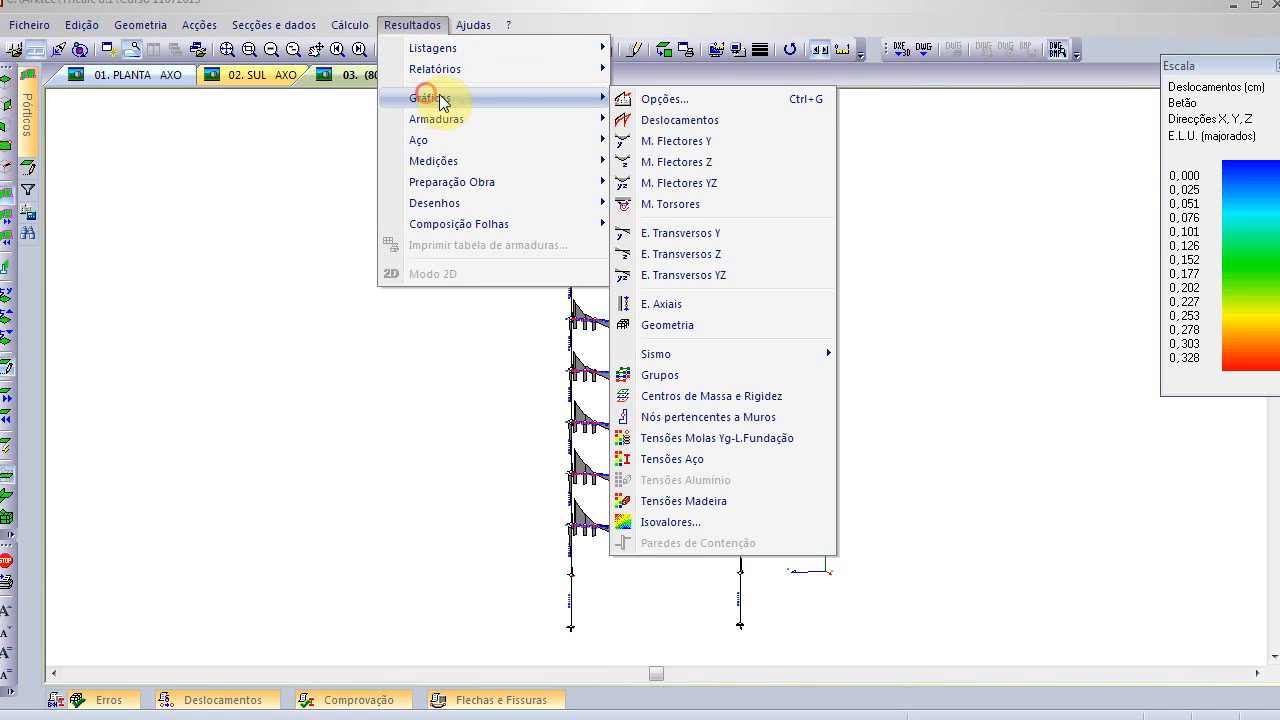
pyautogui.click(718, 121)
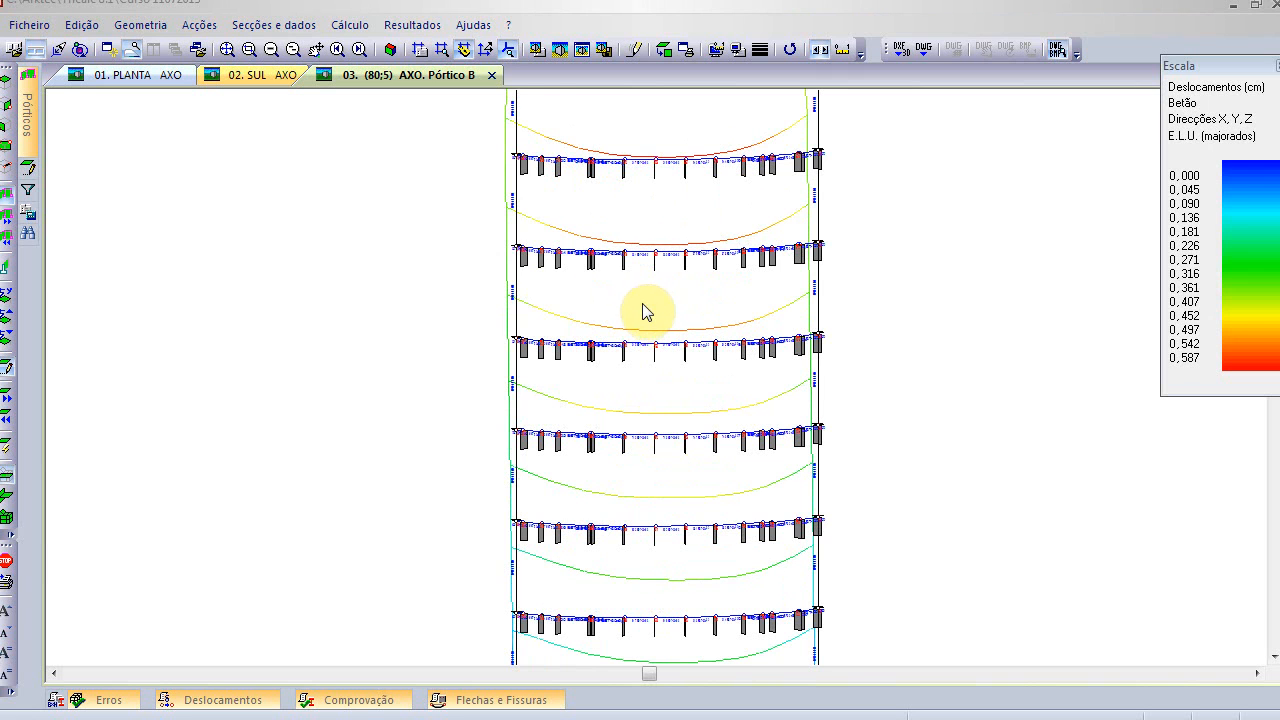
pyautogui.keyDown('shift'); pyautogui.scroll(-5, 646, 323); pyautogui.keyUp('shift')
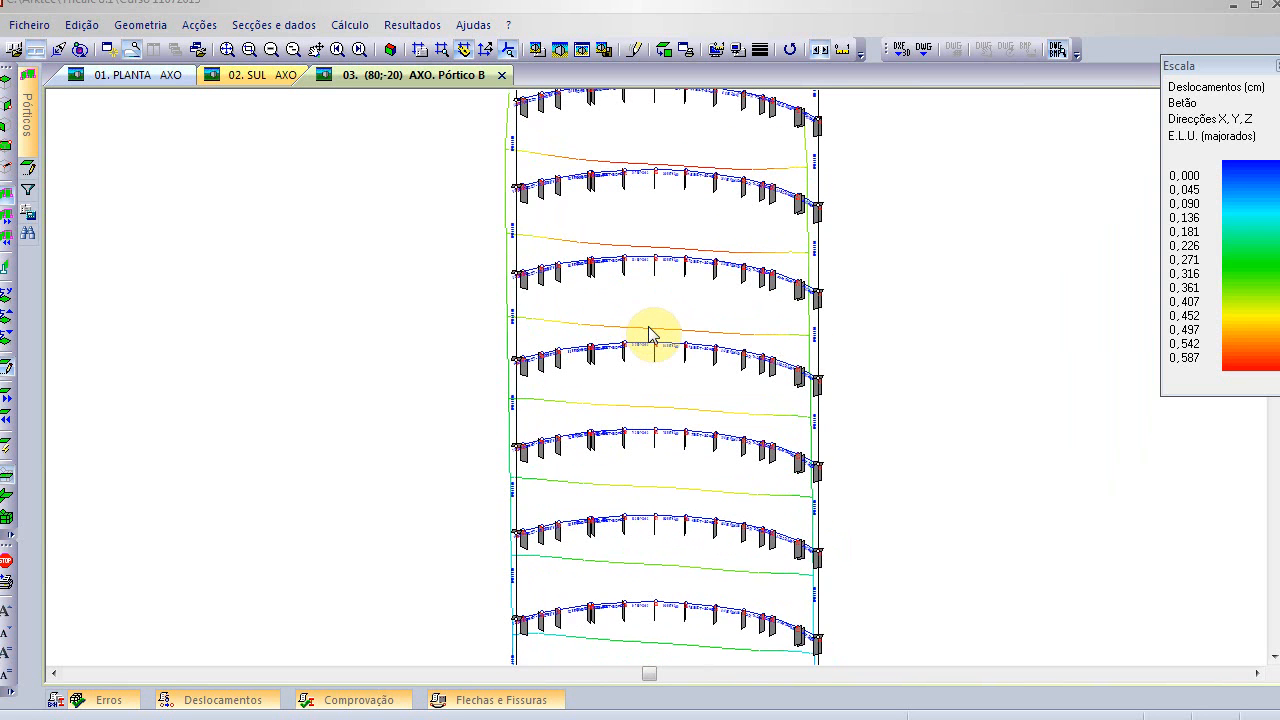
pyautogui.keyDown('ctrl'); pyautogui.scroll(-3, 651, 312); pyautogui.keyUp('ctrl')
pyautogui.keyDown('ctrl'); pyautogui.scroll(6, 654, 316); pyautogui.keyUp('ctrl')
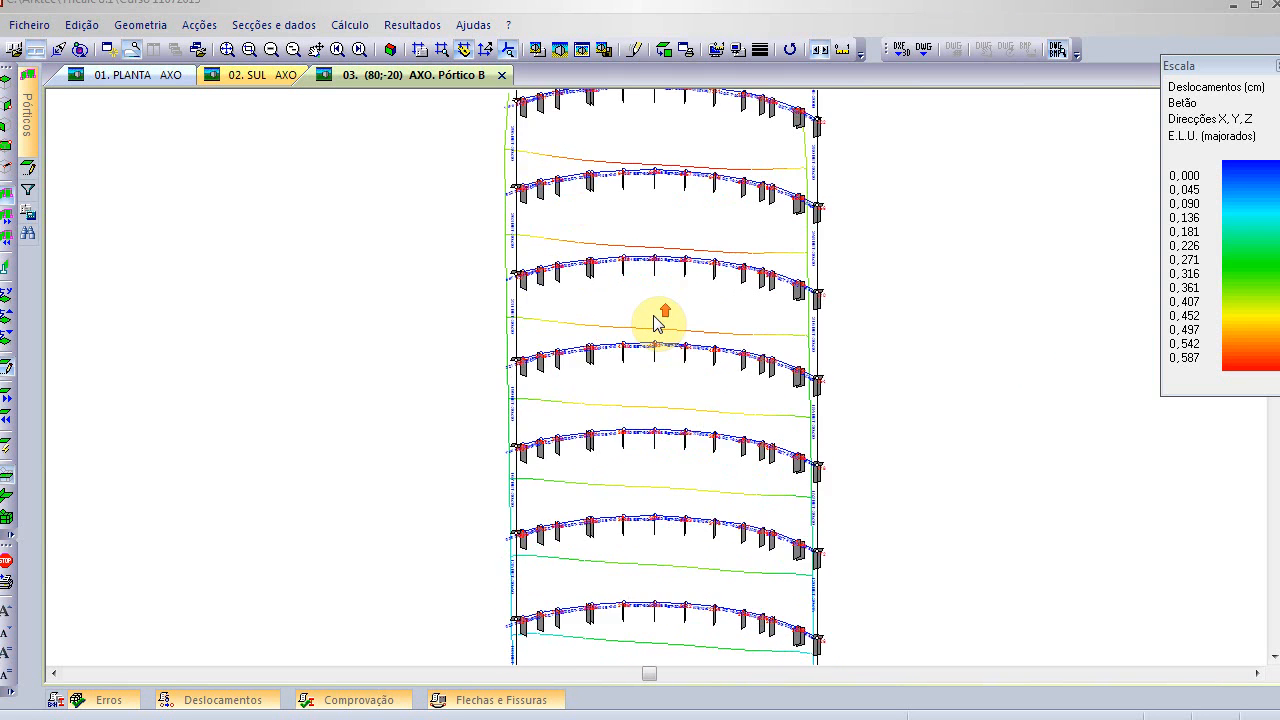
pyautogui.keyDown('ctrl'); pyautogui.scroll(2, 656, 322); pyautogui.keyUp('ctrl')
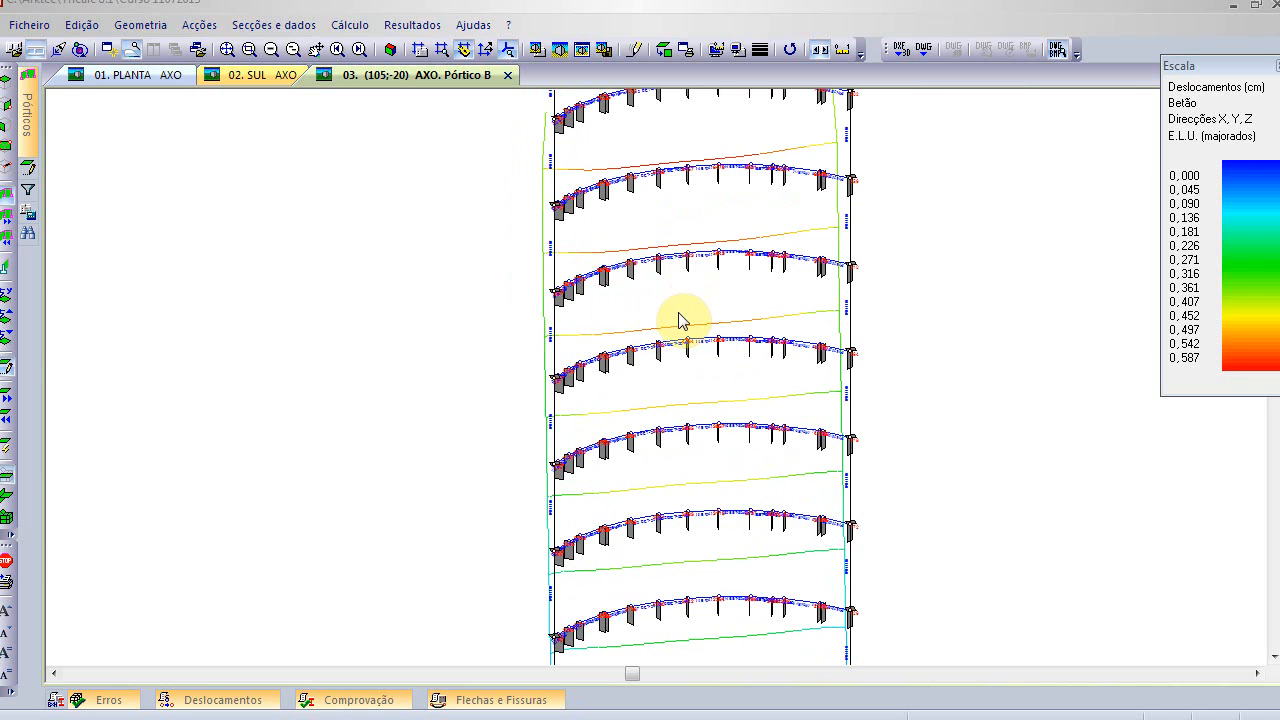
# - Replace frame B's displacement graph with the plain geometry graph and restore the default perspective
pyautogui.click(393, 52)
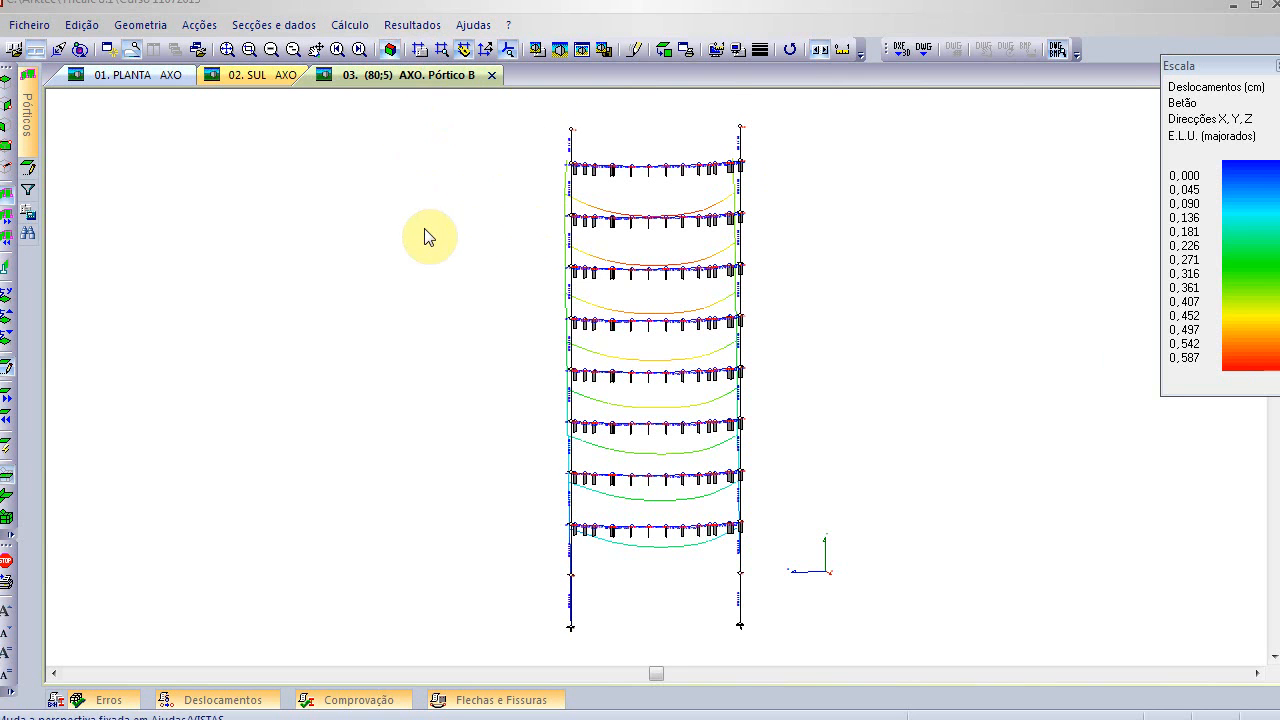
pyautogui.rightClick(223, 249)
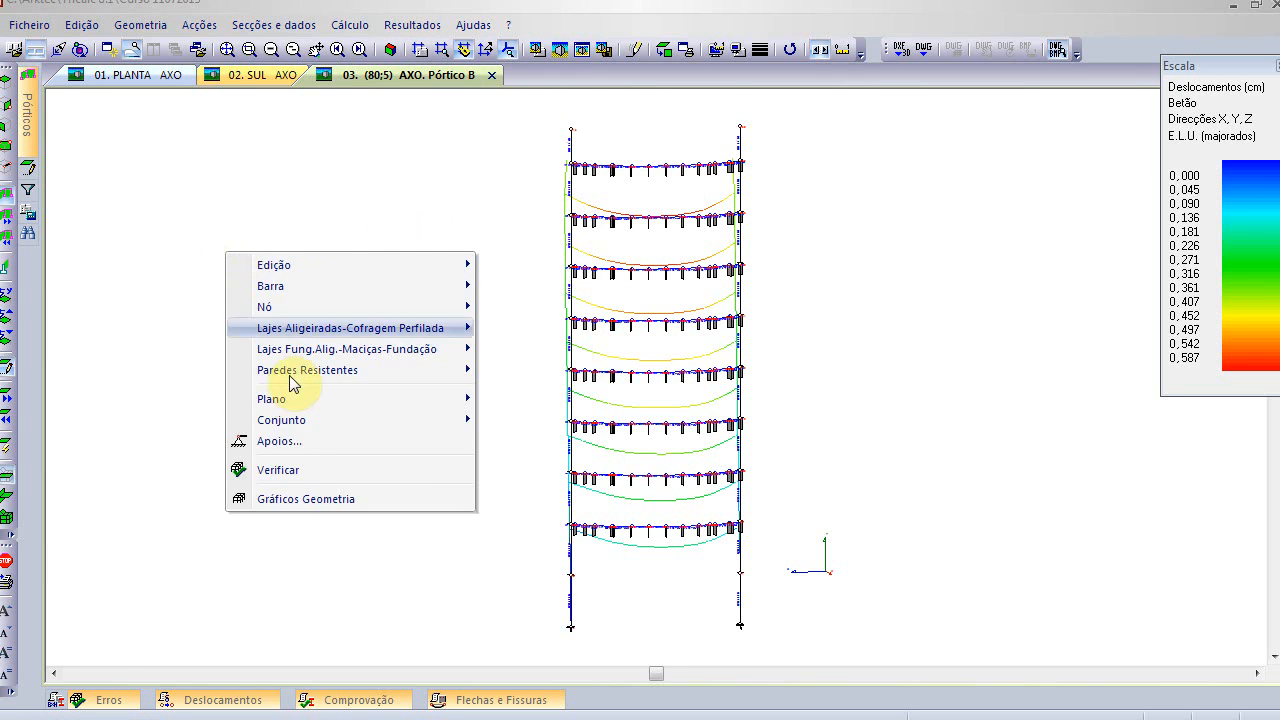
pyautogui.click(329, 494)
pyautogui.click(390, 52)
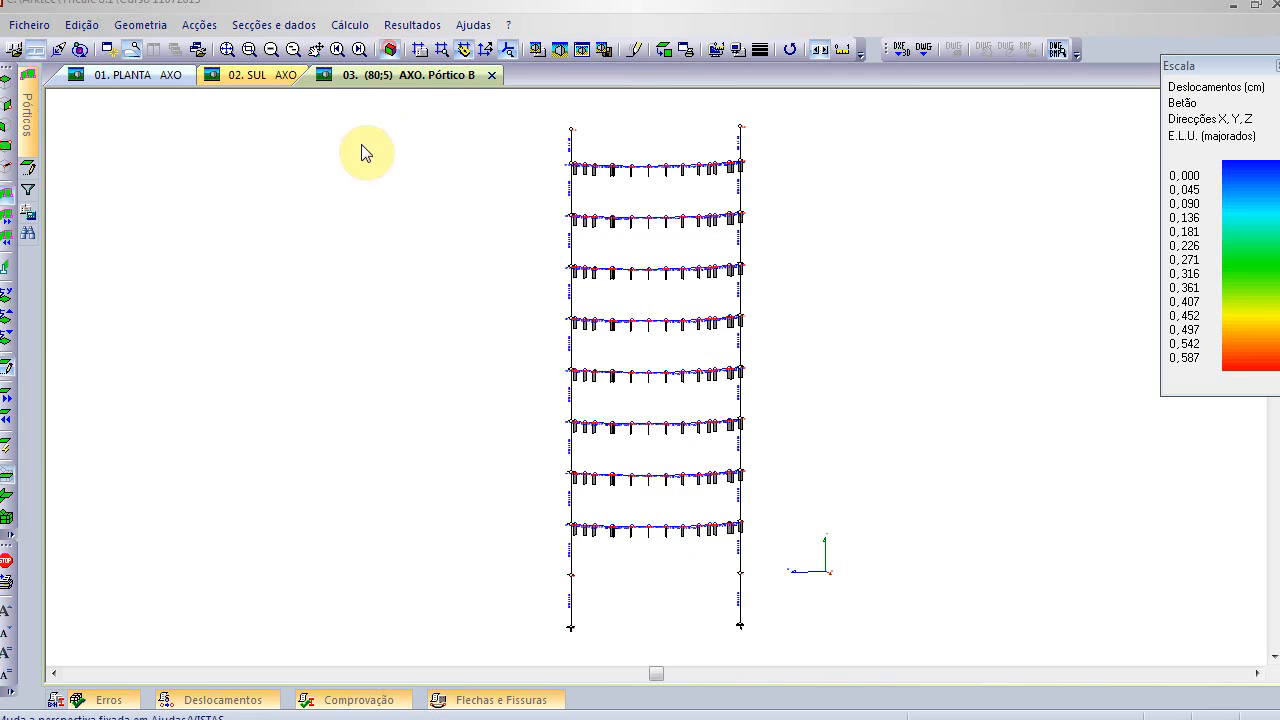
pyautogui.click(395, 244)
pyautogui.click(488, 316)
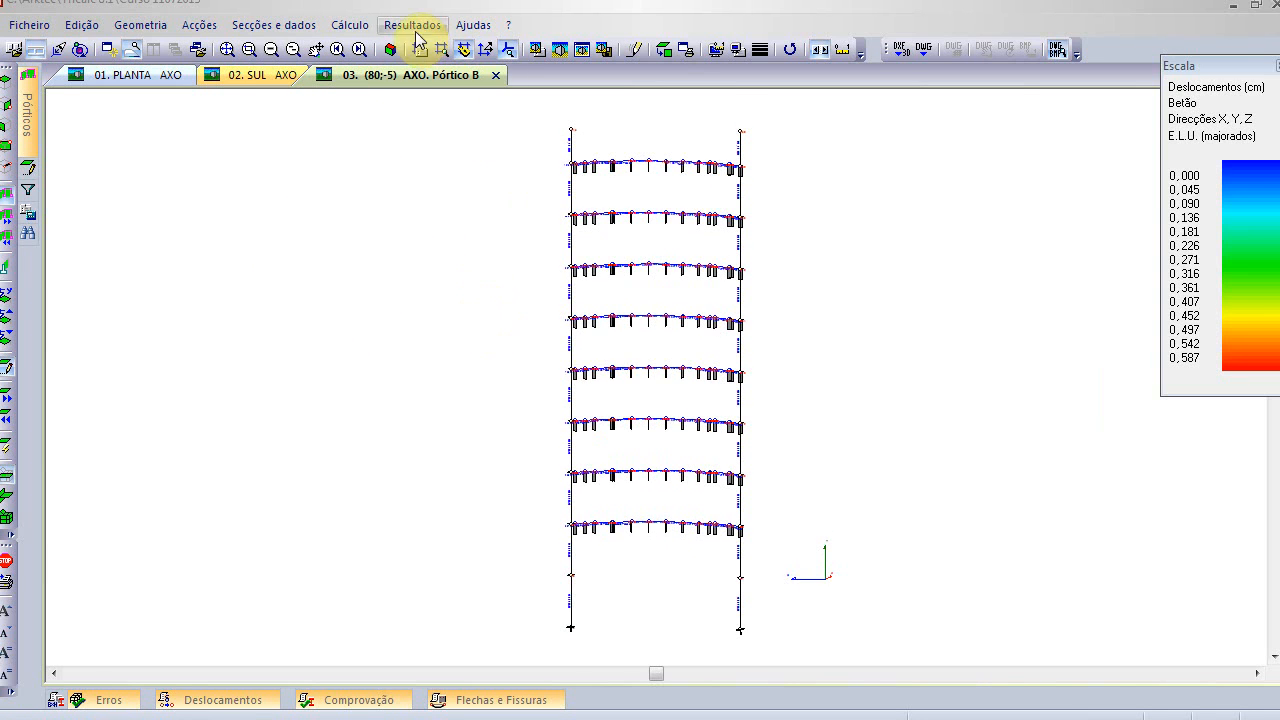
pyautogui.click(390, 52)
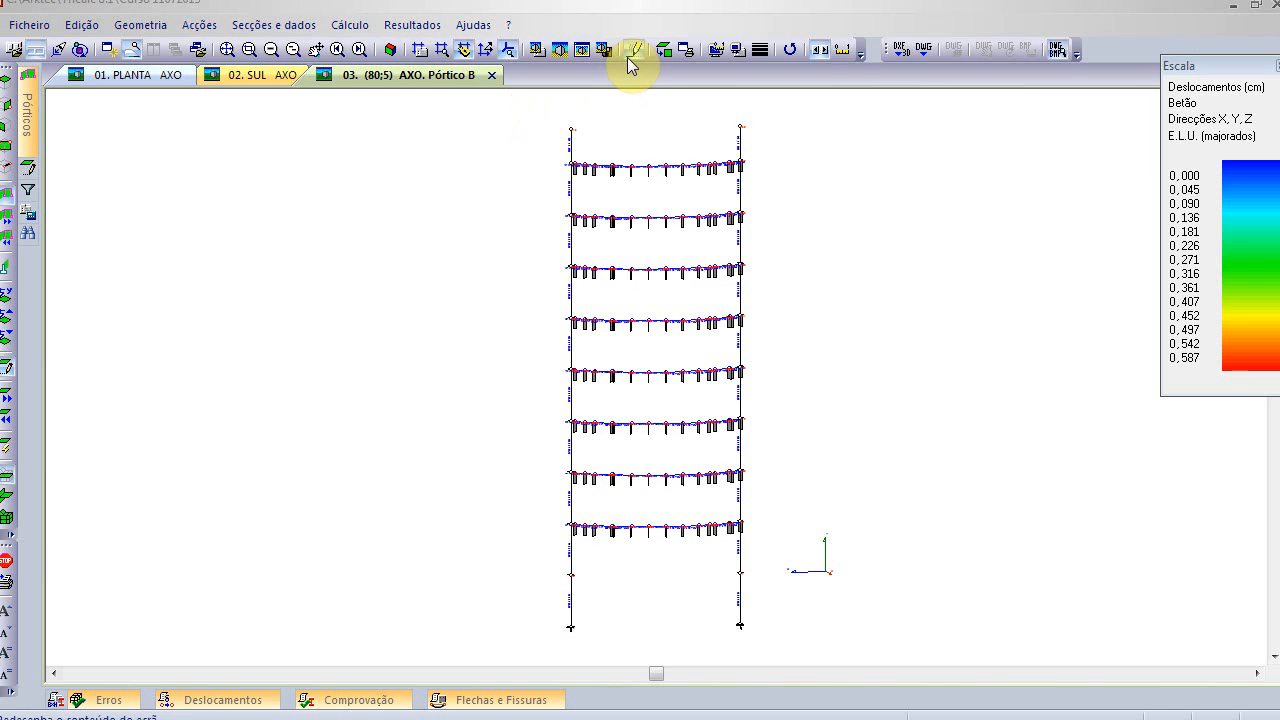
# - Display the complete structure, fit it to the view and switch it to render mode
pyautogui.click(488, 162)
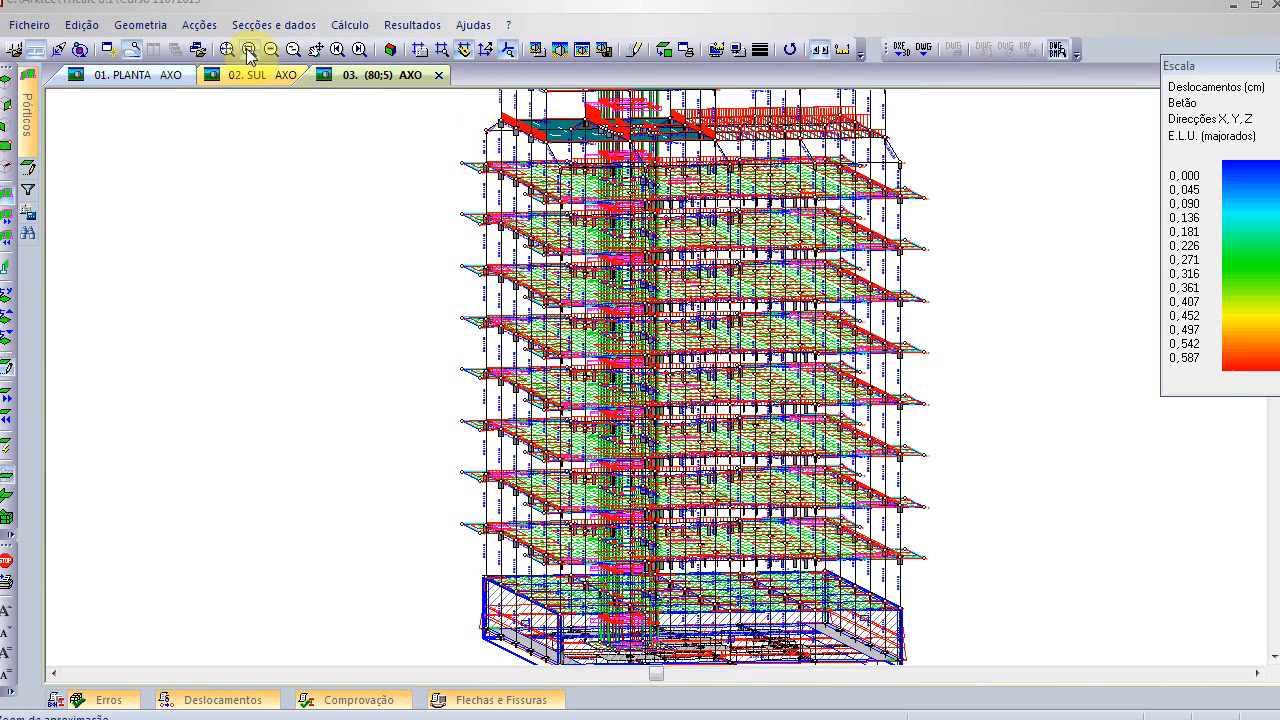
pyautogui.click(224, 52)
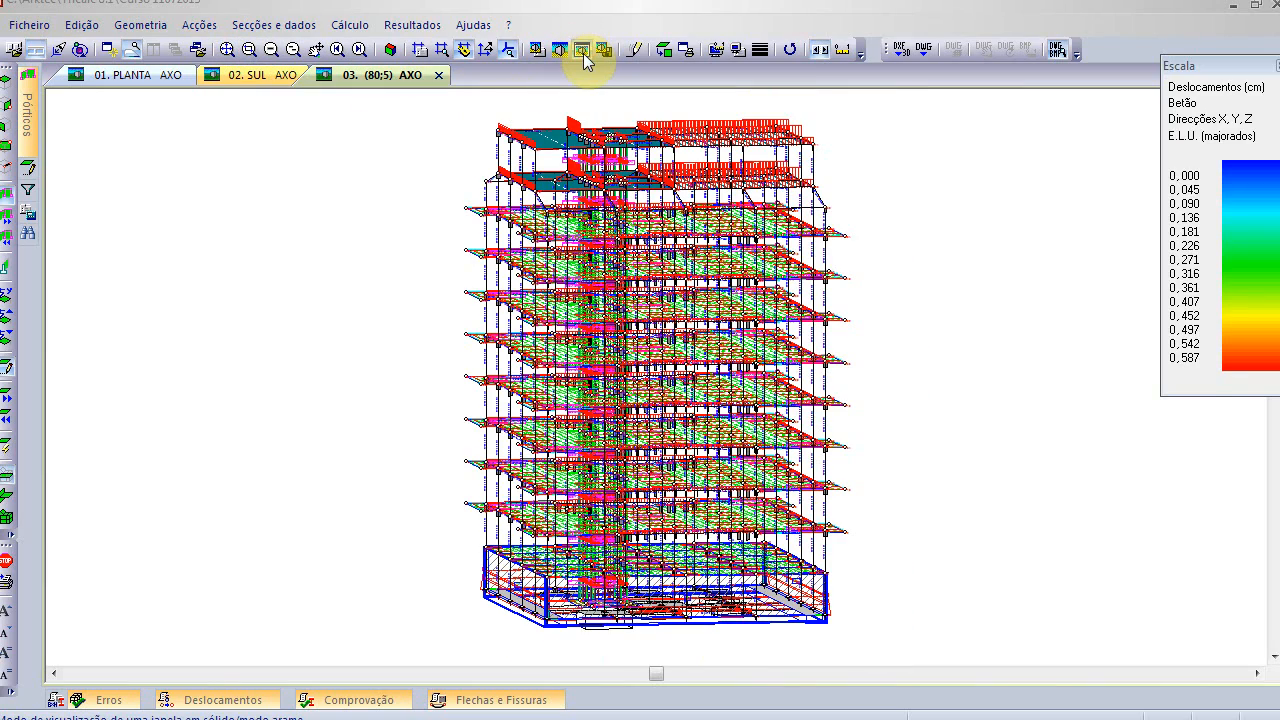
pyautogui.click(582, 51)
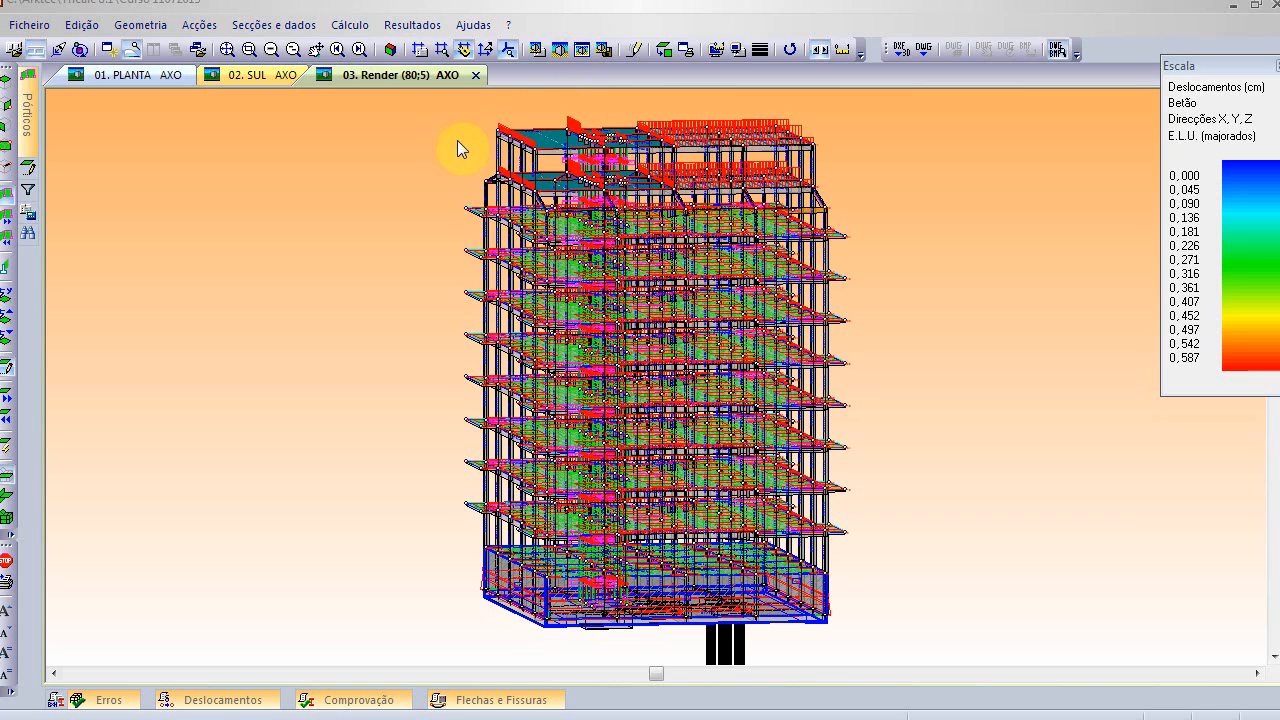
# - Generate the reinforcement schedule of the columns (Quadro Pilares) for the whole structure
pyautogui.click(390, 50)
pyautogui.click(391, 33)
pyautogui.click(485, 121)
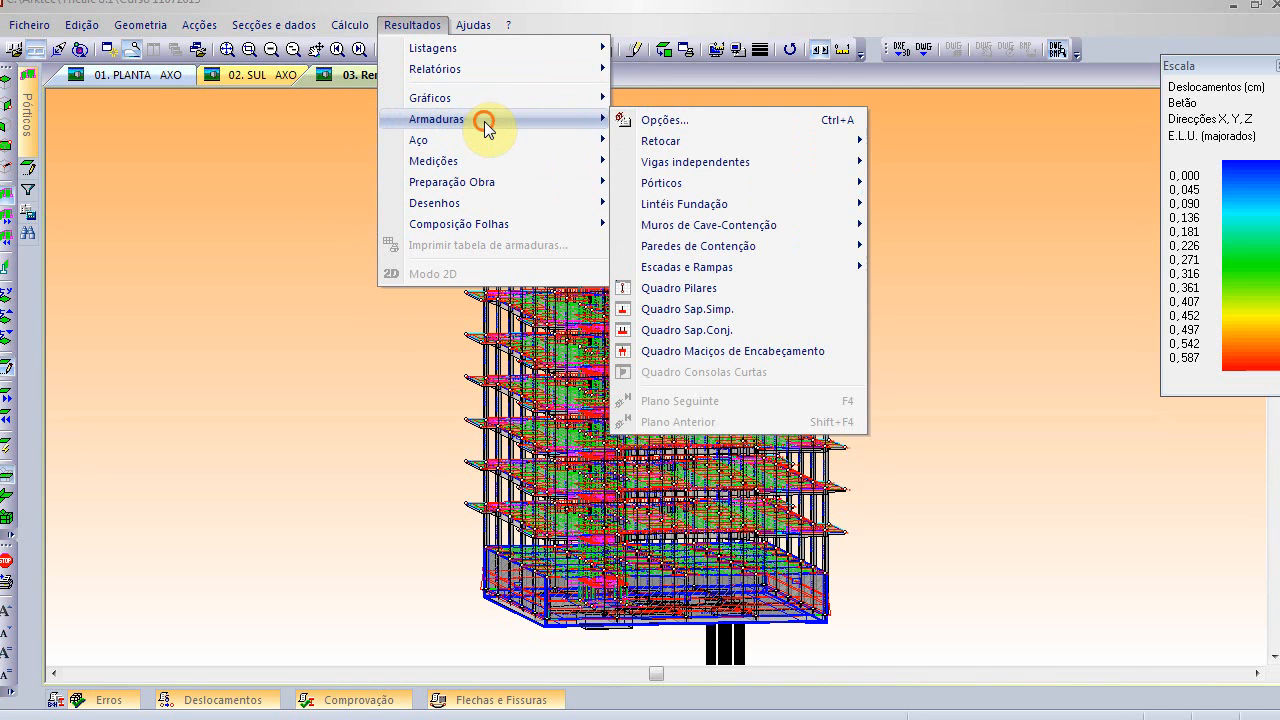
pyautogui.click(762, 287)
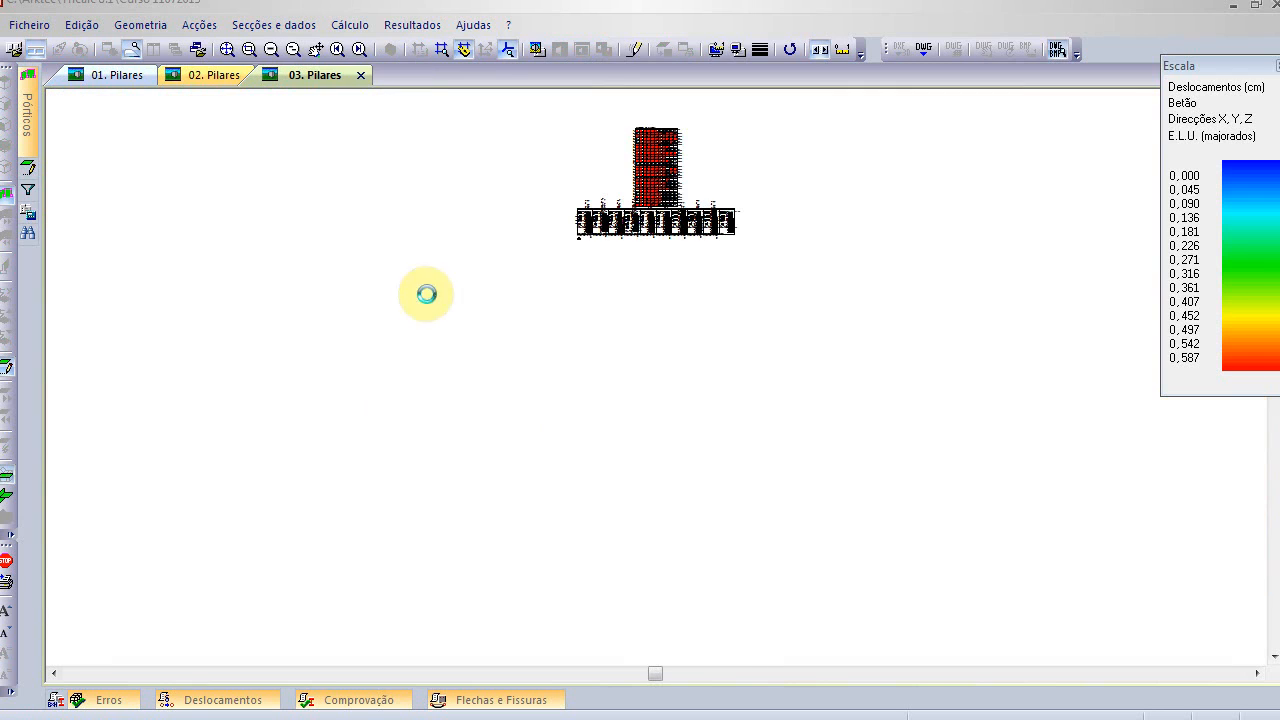
# - Configure the column schedule in Completo mode, arranged in Linhas, drawing columns Por cotas at the selected level 600,0
pyautogui.rightClick(369, 162)
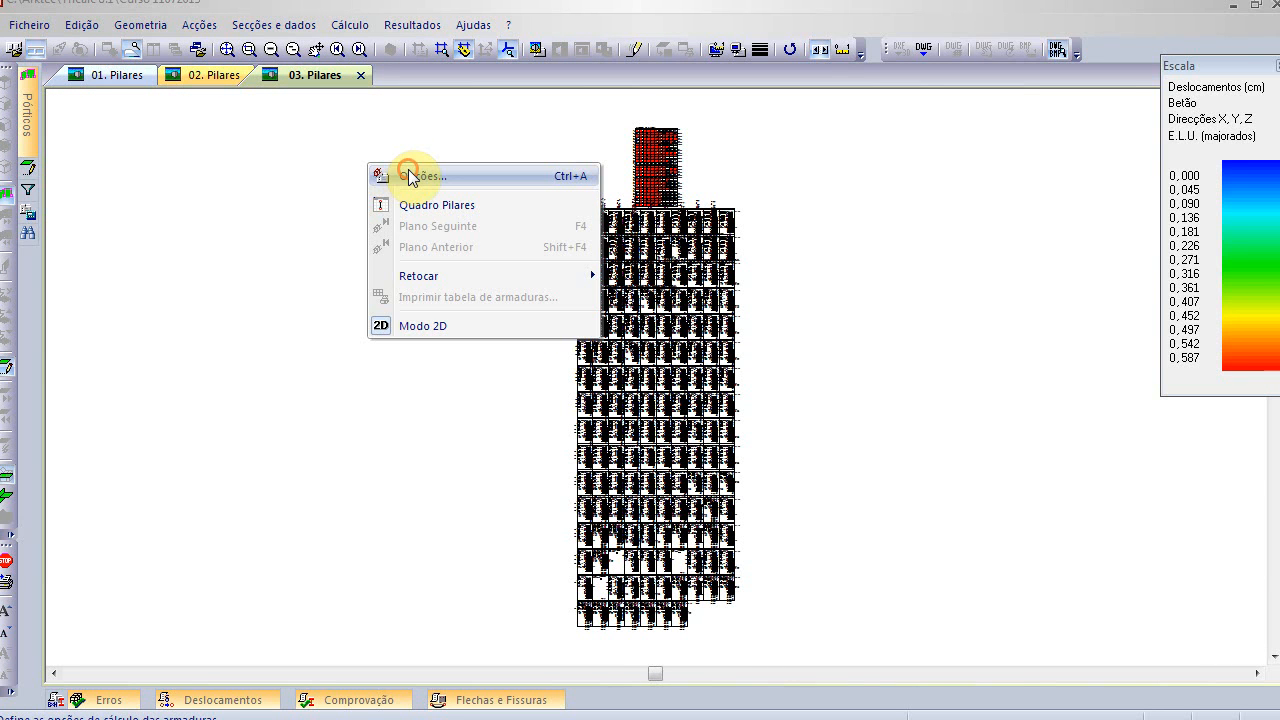
pyautogui.click(409, 176)
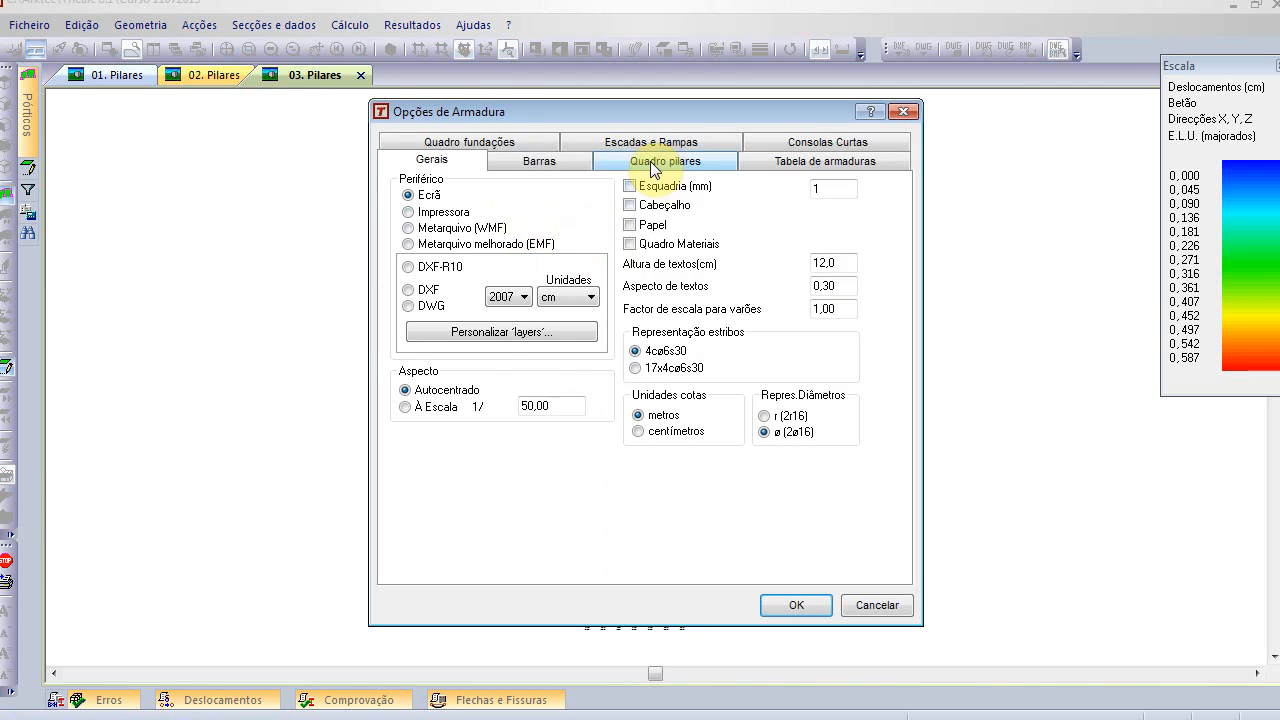
pyautogui.click(652, 163)
pyautogui.click(666, 203)
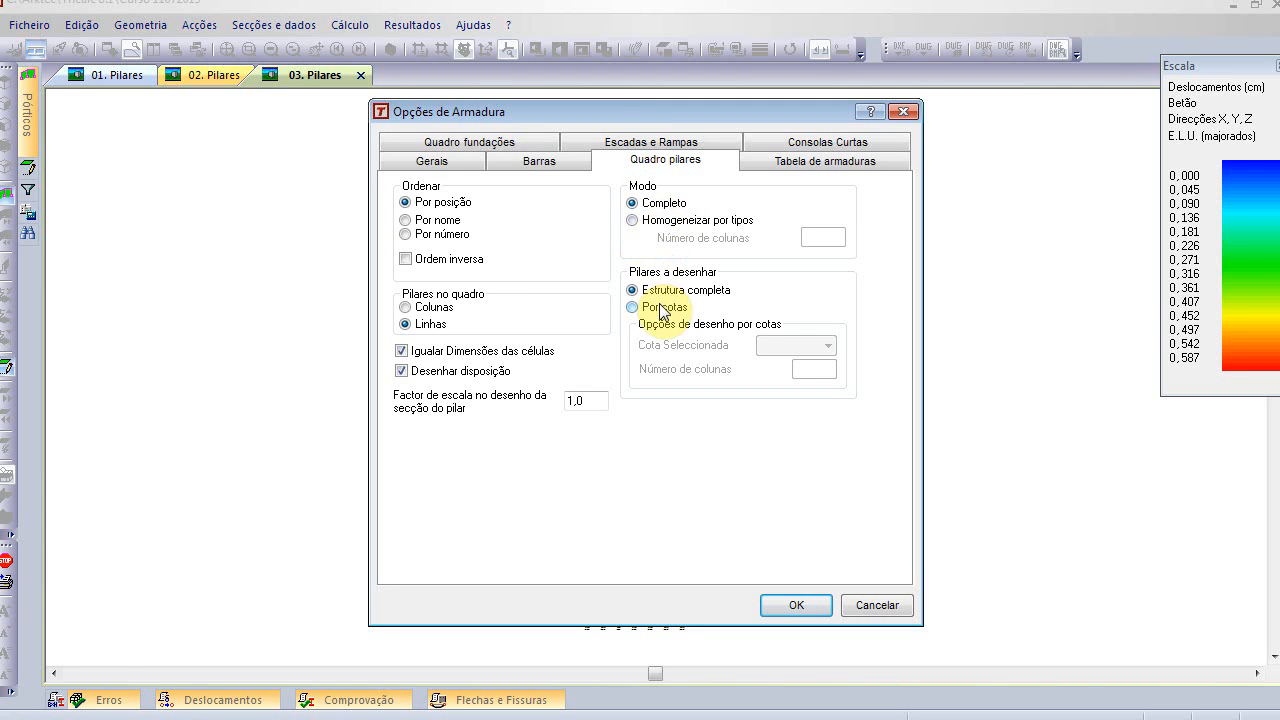
pyautogui.click(829, 346)
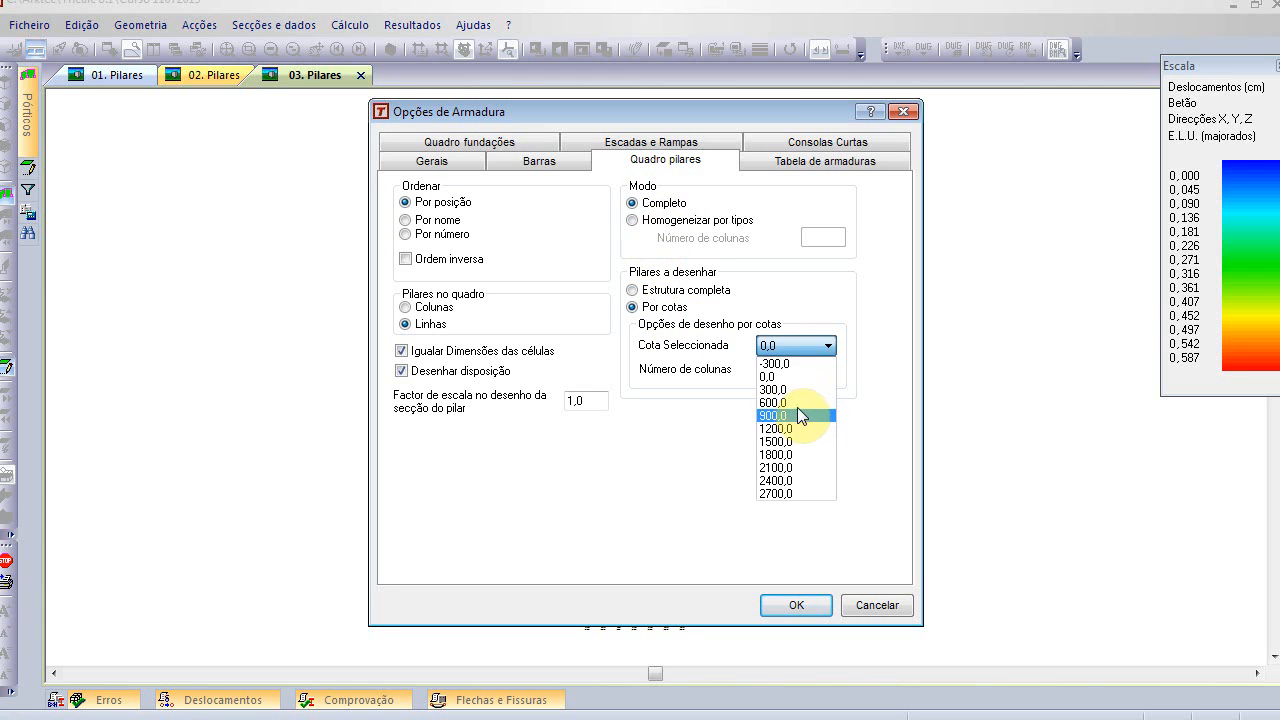
pyautogui.click(797, 409)
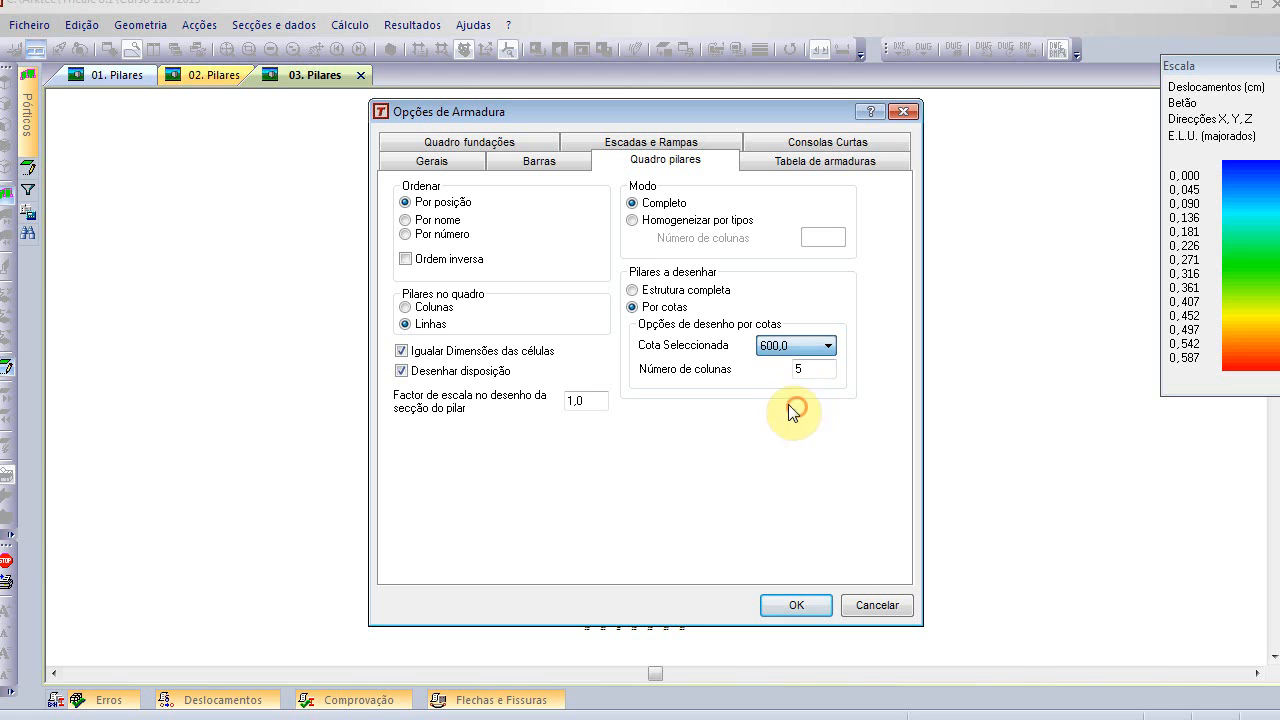
pyautogui.click(430, 324)
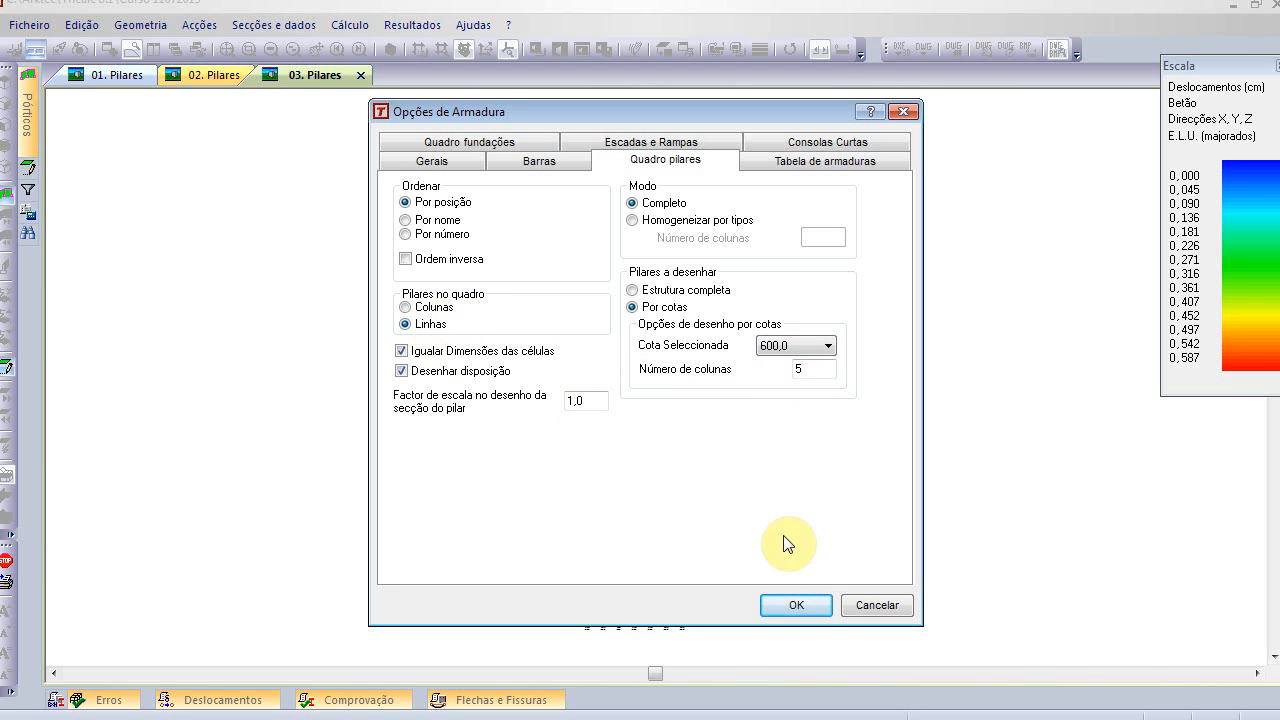
pyautogui.click(808, 608)
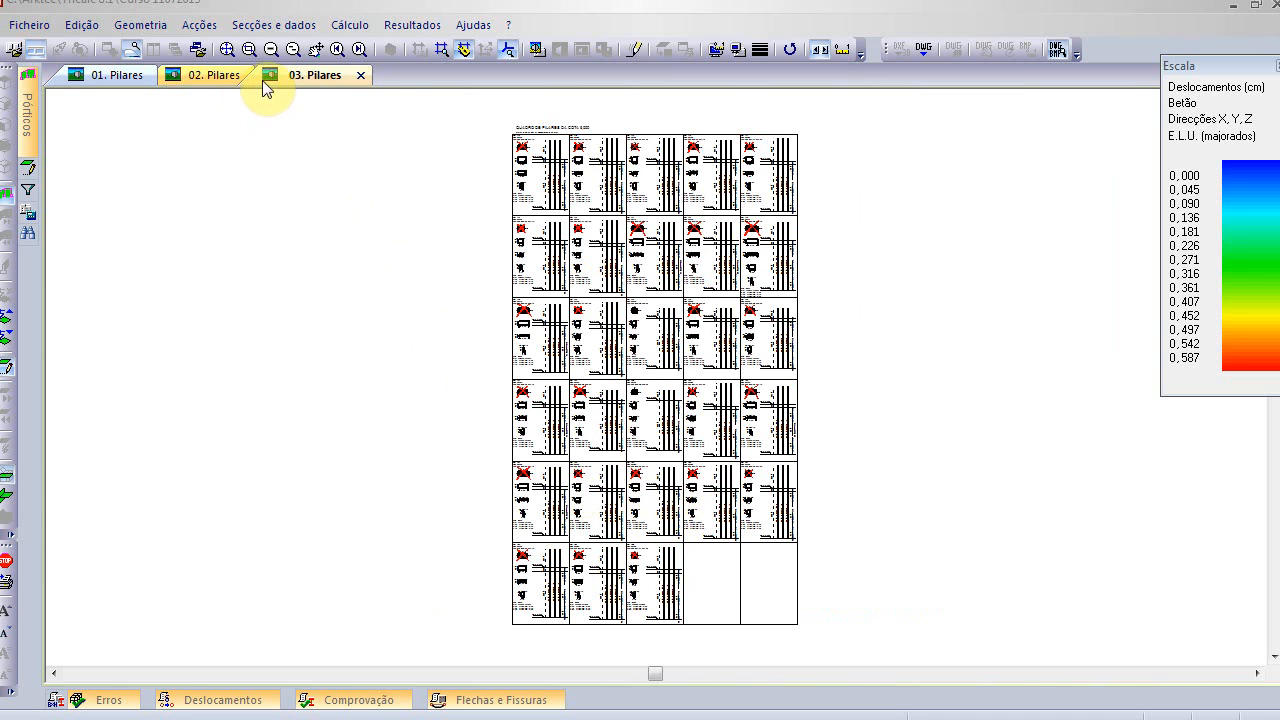
# - Retouch the level 600 column schedule, window-selecting all the columns to clear their red error crosses
pyautogui.click(251, 48)
pyautogui.click(649, 471)
pyautogui.click(843, 531)
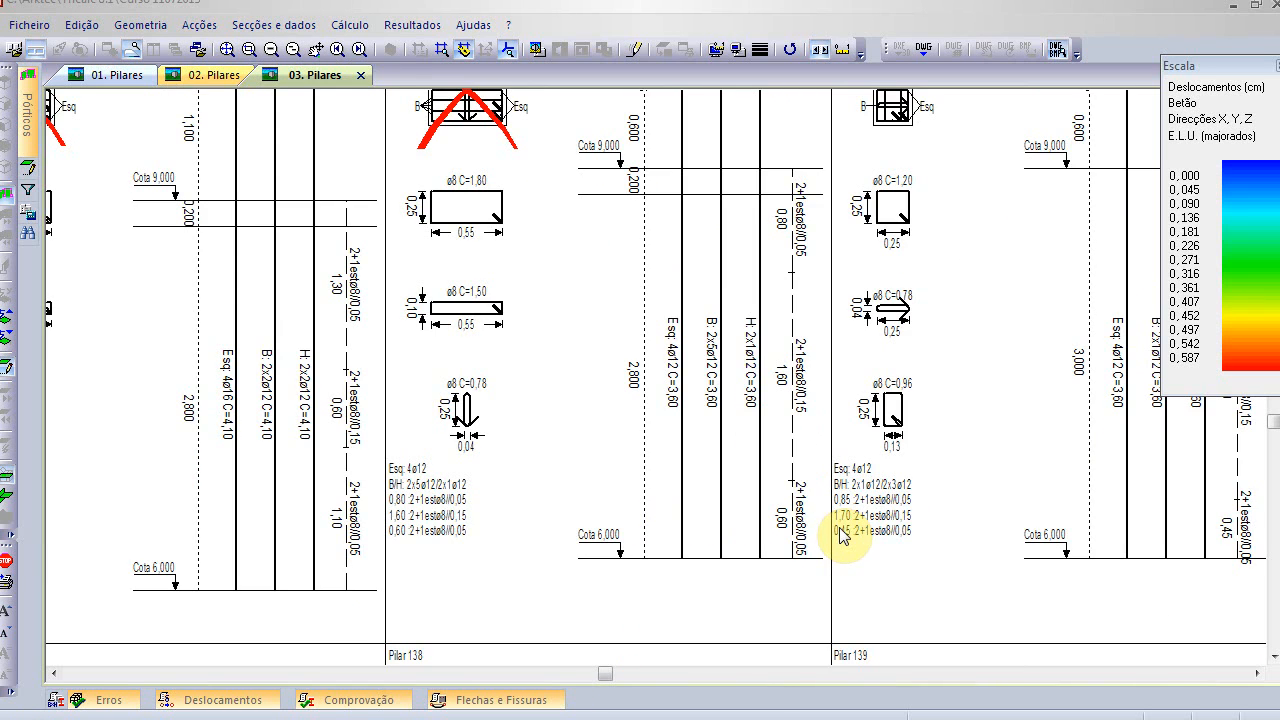
pyautogui.moveTo(838, 516); pyautogui.dragTo(760, 576, button='middle')
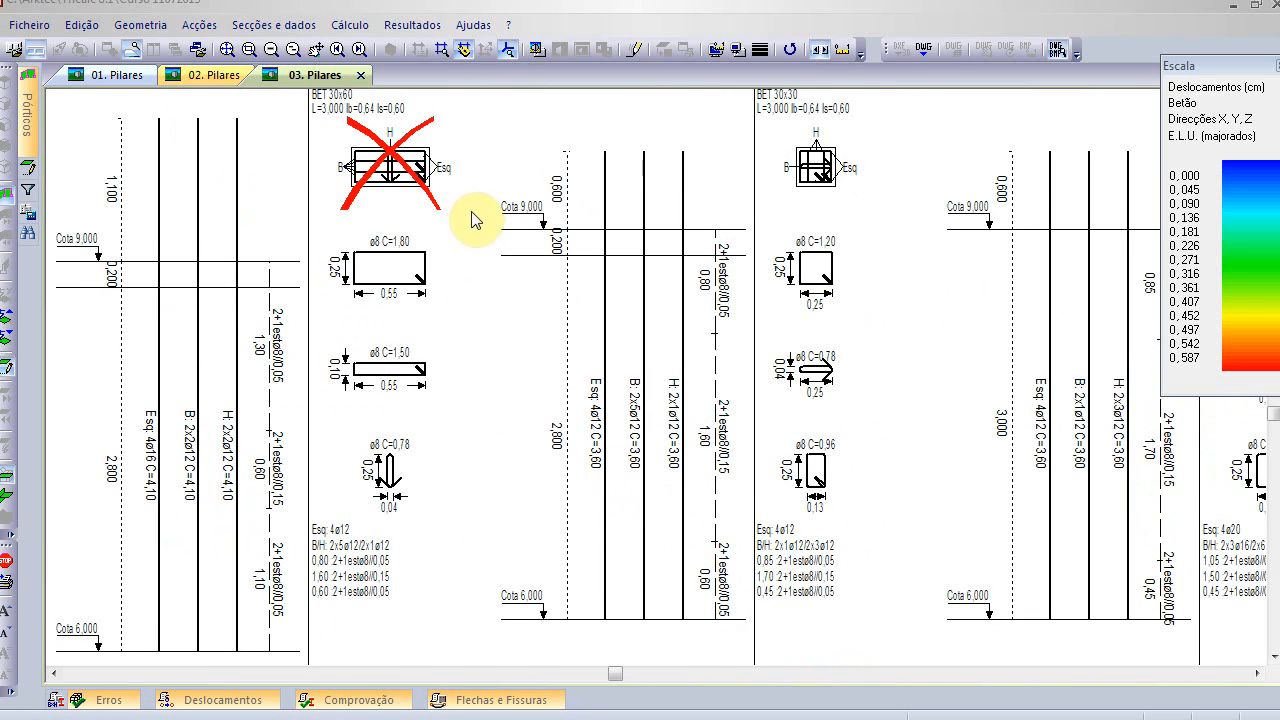
pyautogui.scroll(-3, 486, 357)
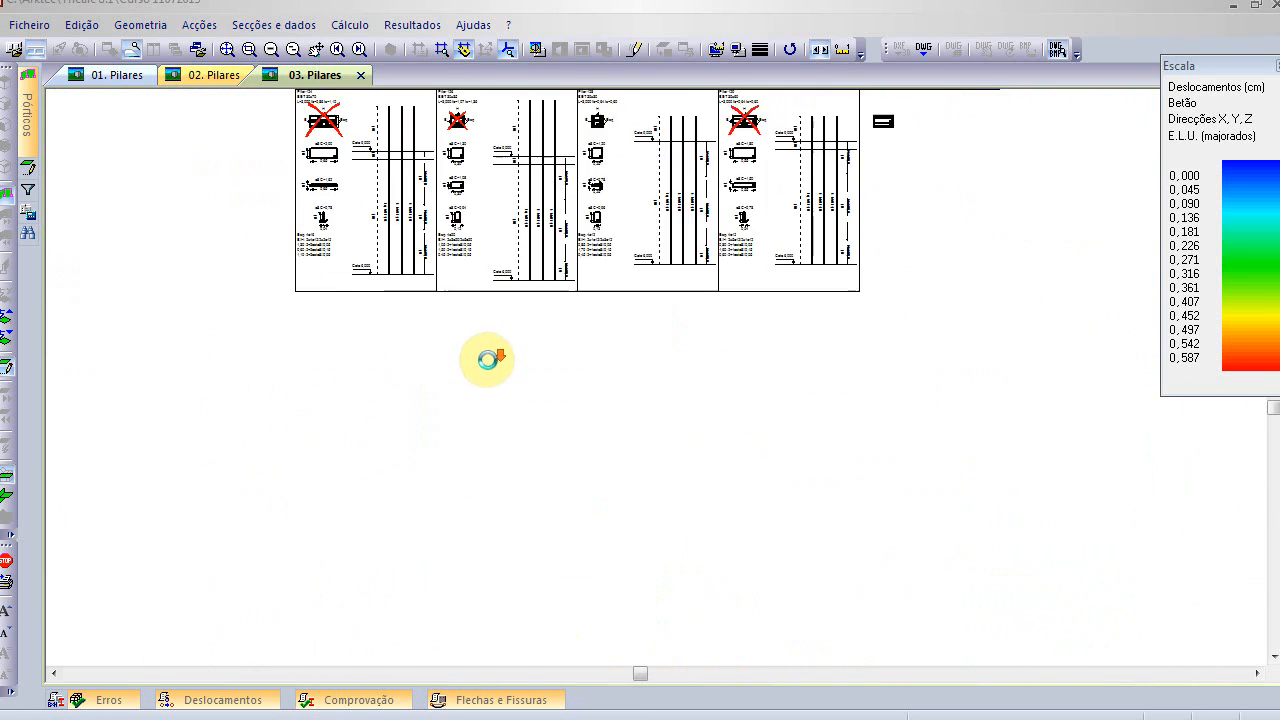
pyautogui.rightClick(183, 201)
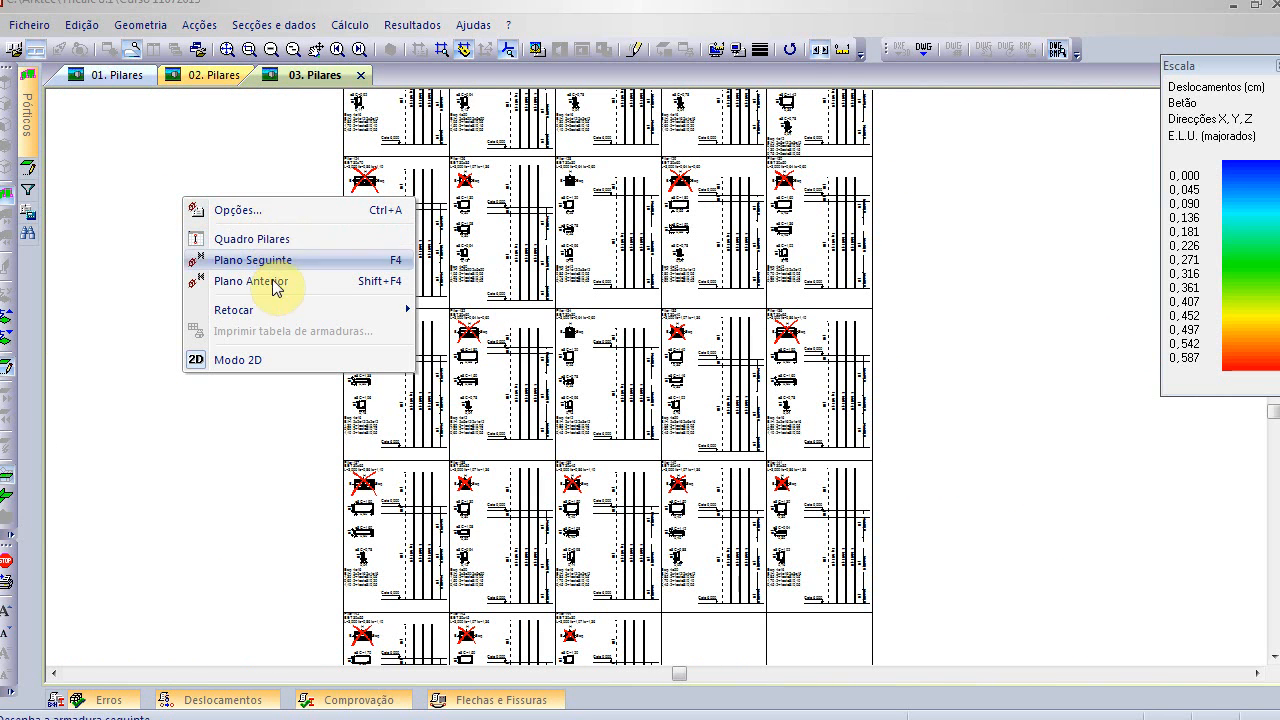
pyautogui.click(266, 312)
pyautogui.click(503, 334)
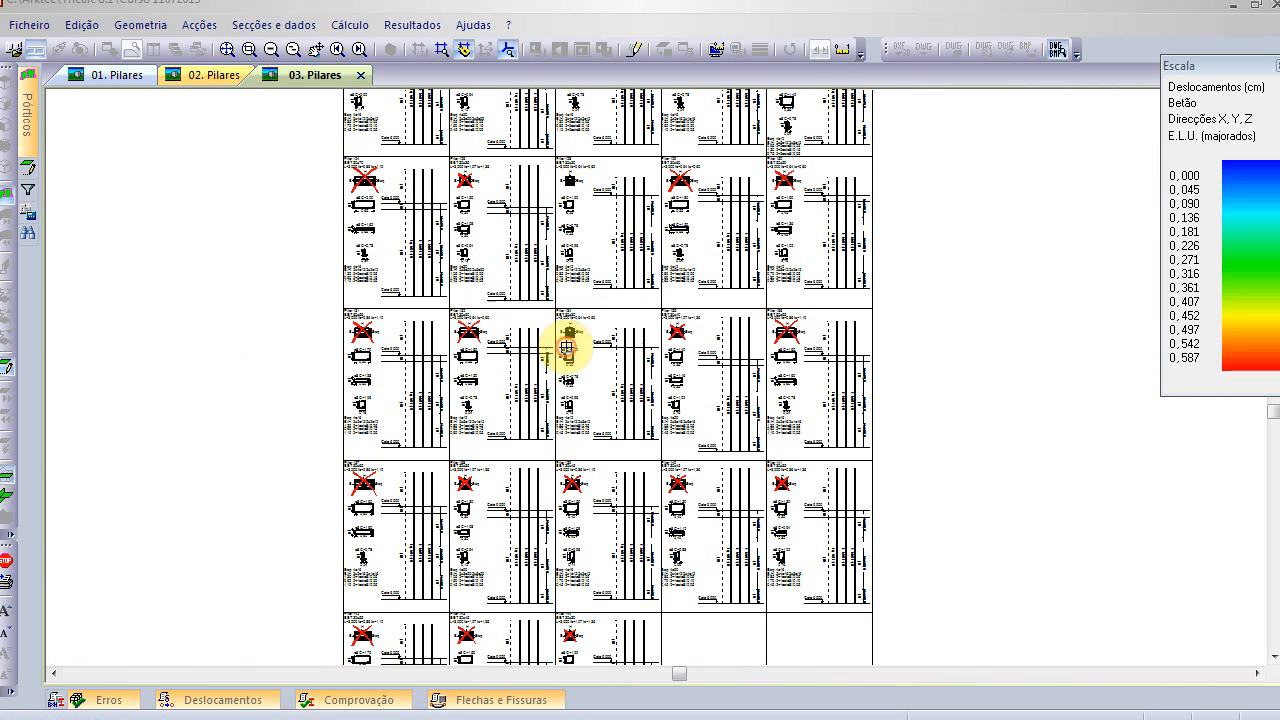
pyautogui.click(294, 157)
pyautogui.click(990, 634)
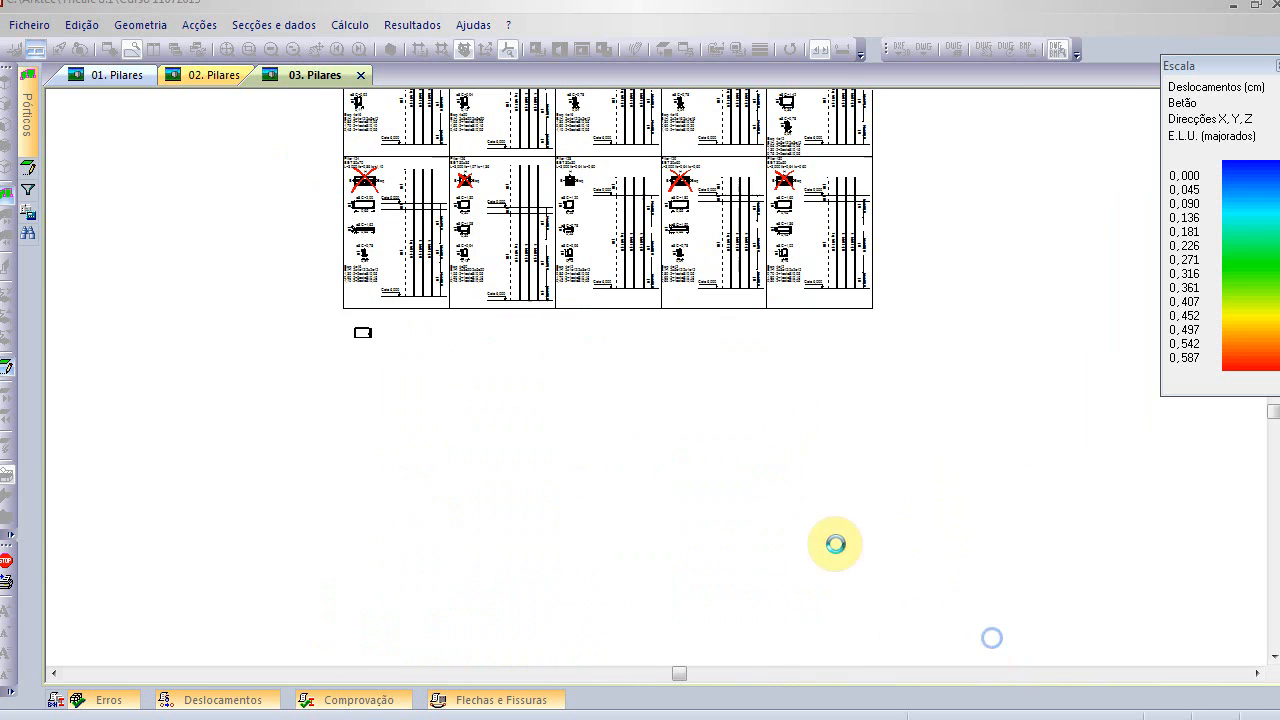
# - Examine the sections, stirrups, longitudinal bars and spacings of the 30x60 column and neighbouring Pilar 134 between levels 6,000 and 9,000
pyautogui.scroll(5, 457, 363)
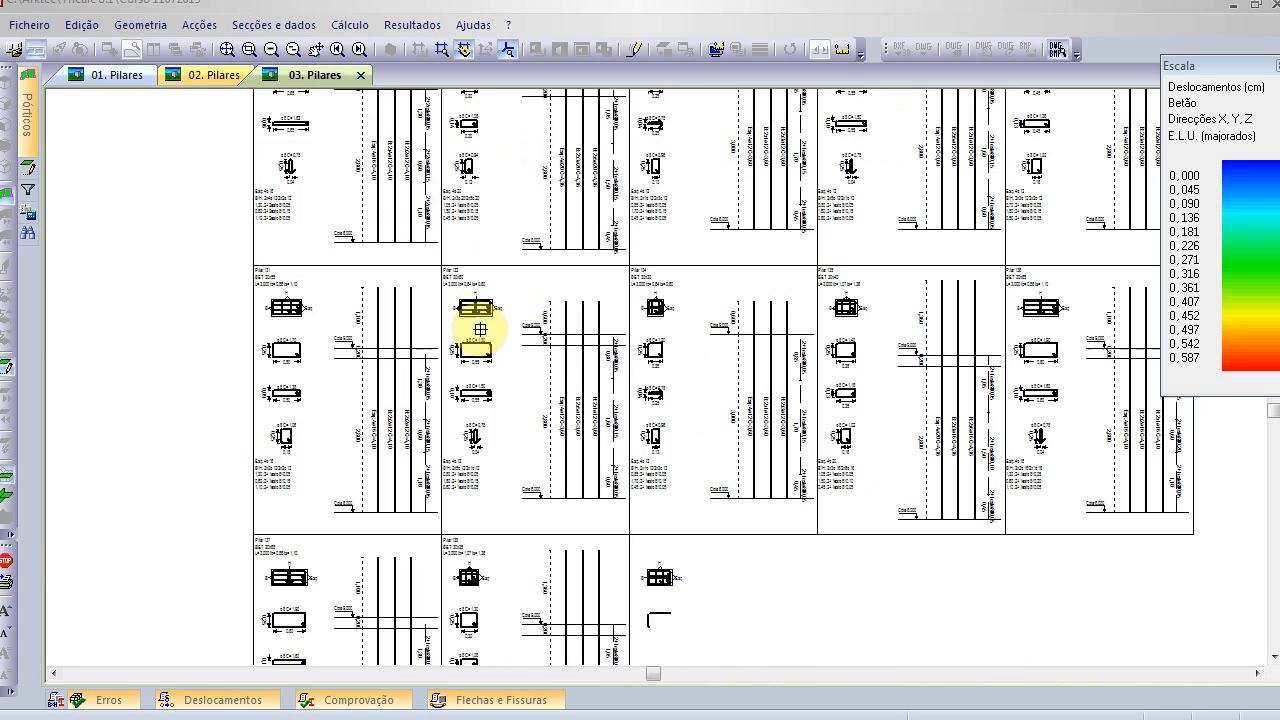
pyautogui.scroll(4, 480, 328)
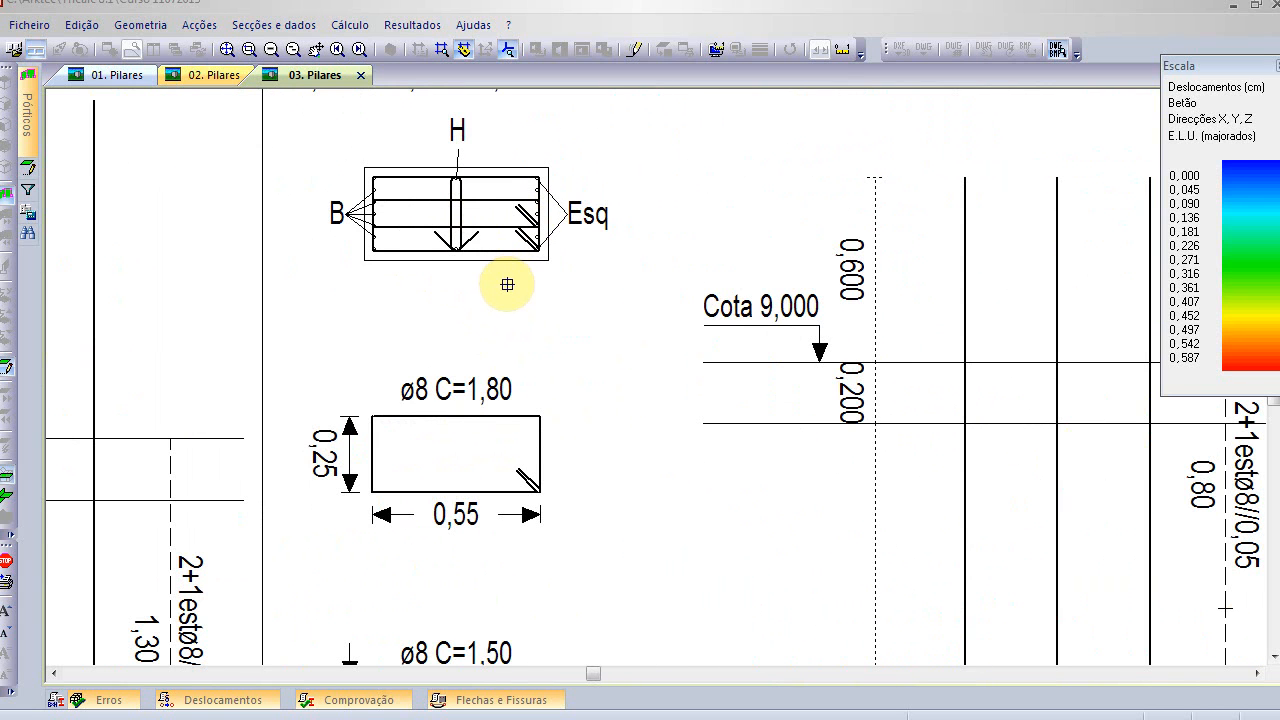
pyautogui.scroll(2, 511, 283)
pyautogui.scroll(-3, 511, 284)
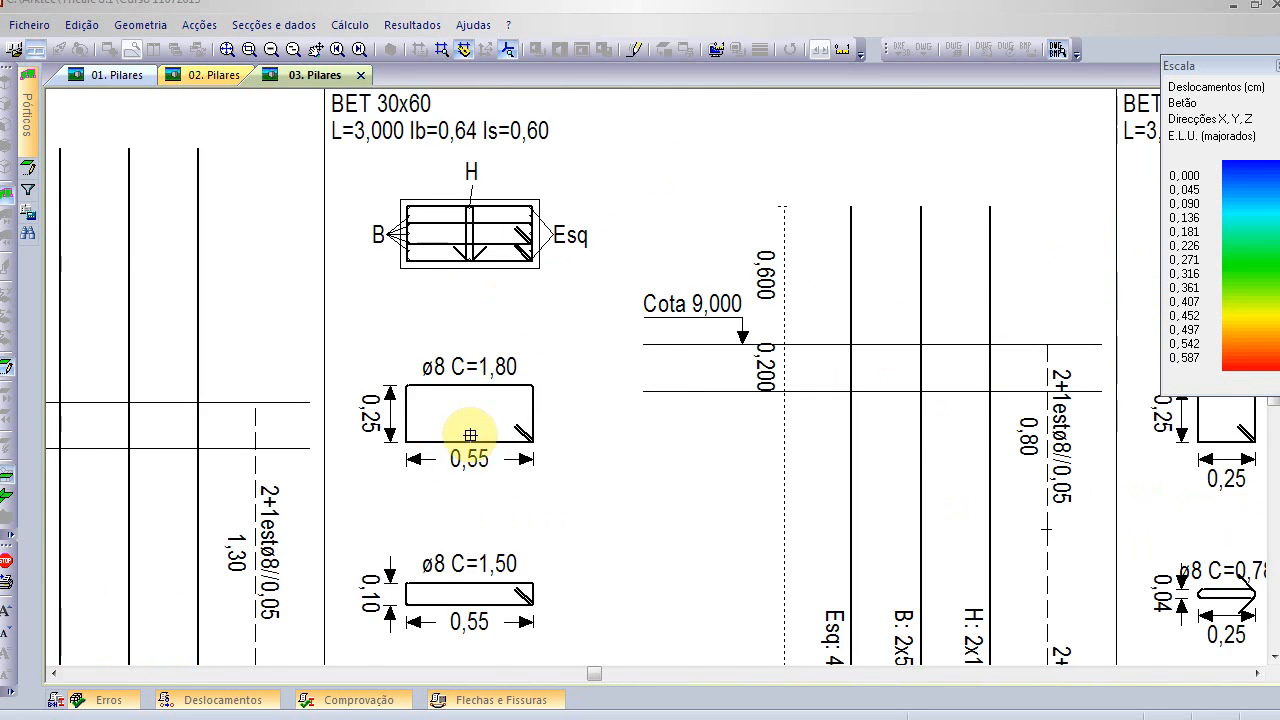
pyautogui.scroll(-1, 448, 479)
pyautogui.moveTo(595, 509)
pyautogui.mouseDown(button='middle')
pyautogui.moveTo(489, 420)
pyautogui.moveTo(383, 374)
pyautogui.moveTo(248, 411)
pyautogui.moveTo(251, 284)
pyautogui.mouseUp(button='middle')
pyautogui.scroll(-1, 256, 265)
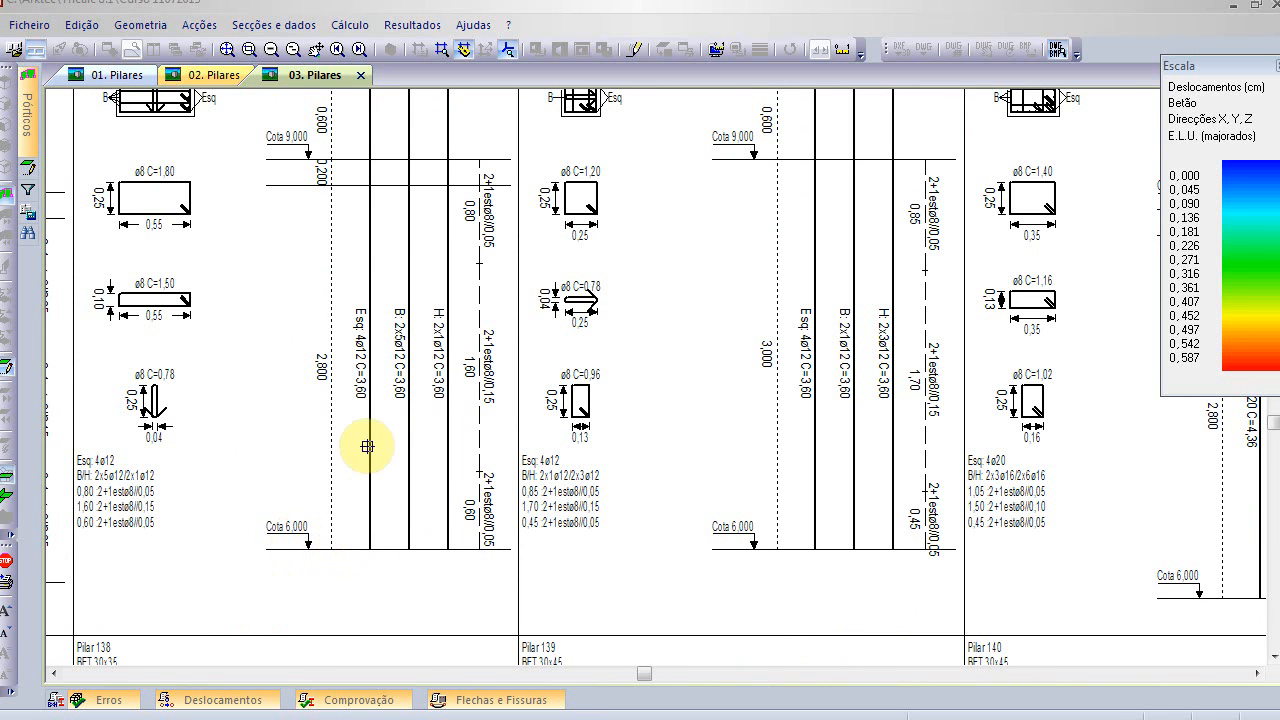
pyautogui.moveTo(392, 132); pyautogui.dragTo(383, 331, button='middle')
pyautogui.scroll(1, 383, 331)
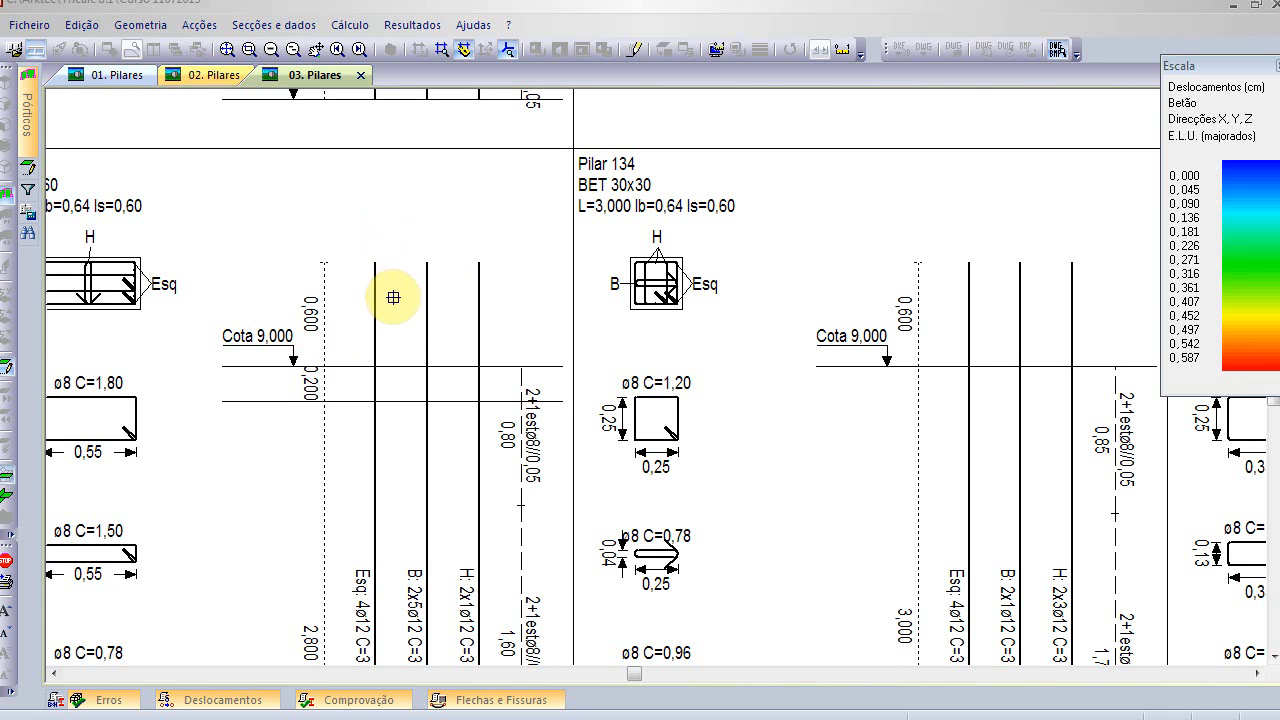
pyautogui.scroll(-2, 393, 310)
pyautogui.moveTo(423, 586); pyautogui.dragTo(373, 387, button='middle')
pyautogui.scroll(1, 414, 534)
pyautogui.scroll(2, 443, 540)
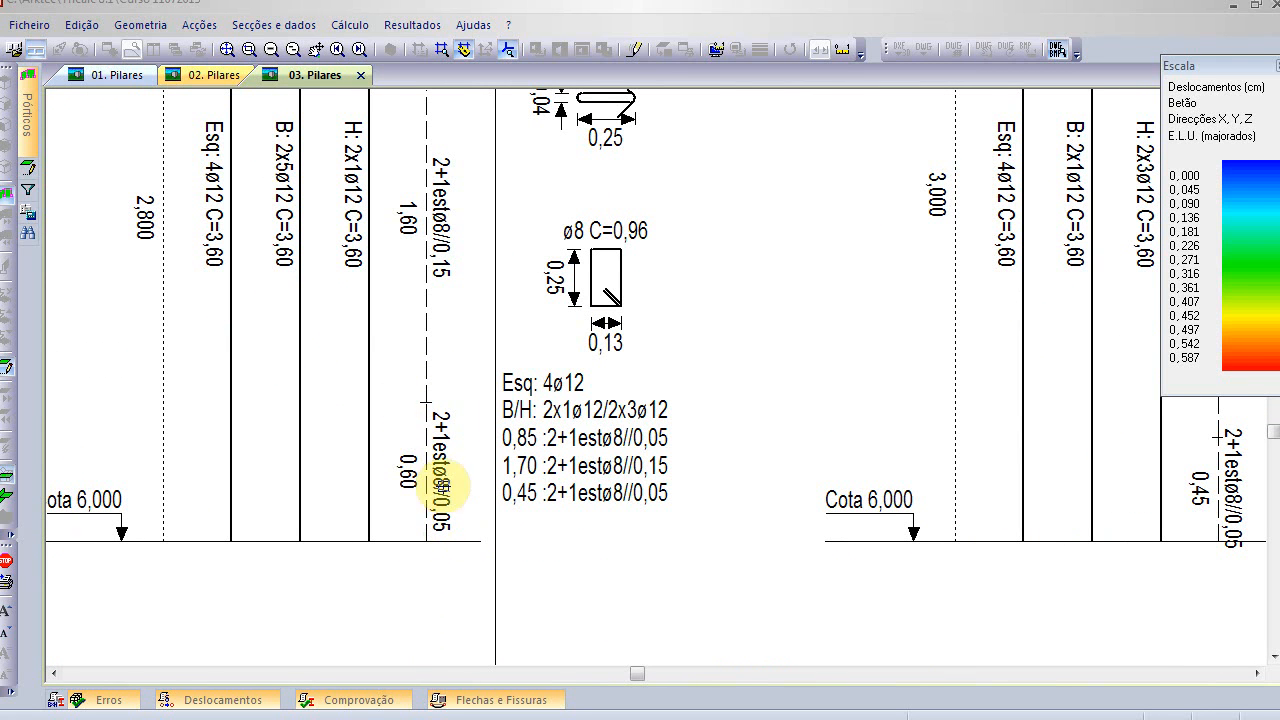
# - Turn off Desenhar disposição in the options so the column schedule is redrawn with only the sections and bar lists
pyautogui.moveTo(448, 366); pyautogui.dragTo(433, 544, button='middle')
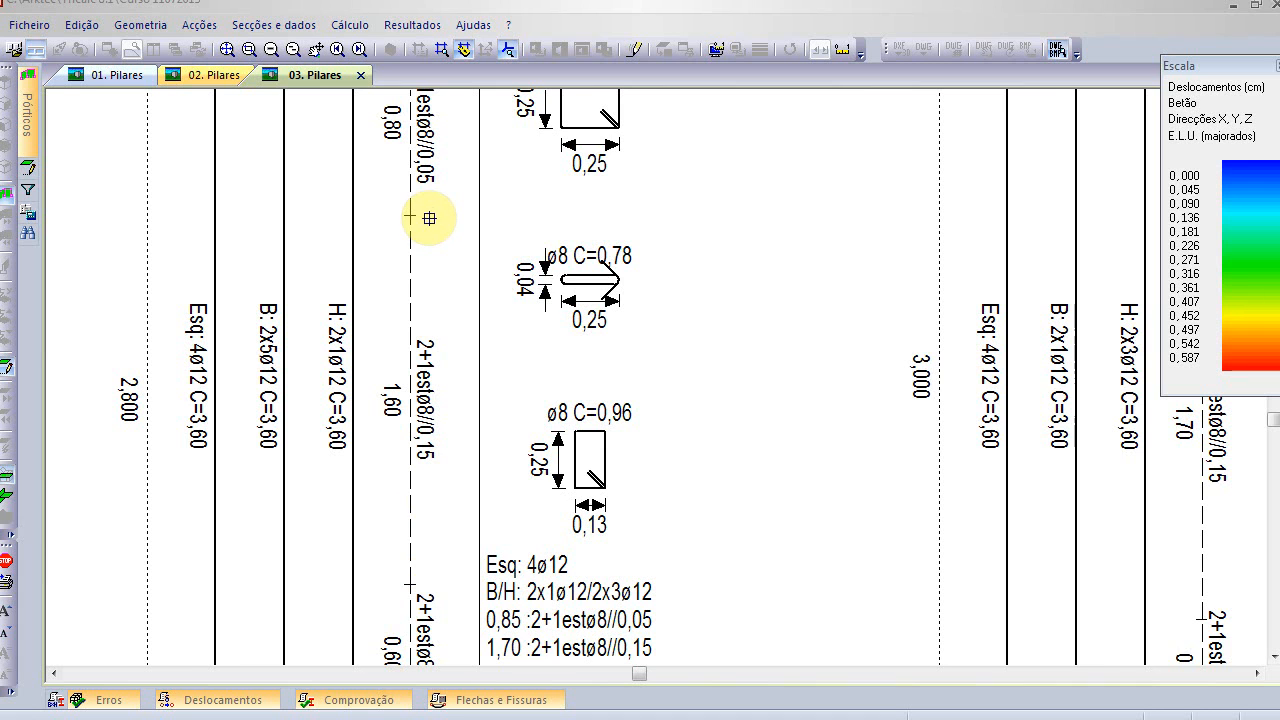
pyautogui.moveTo(429, 222); pyautogui.dragTo(449, 431, button='middle')
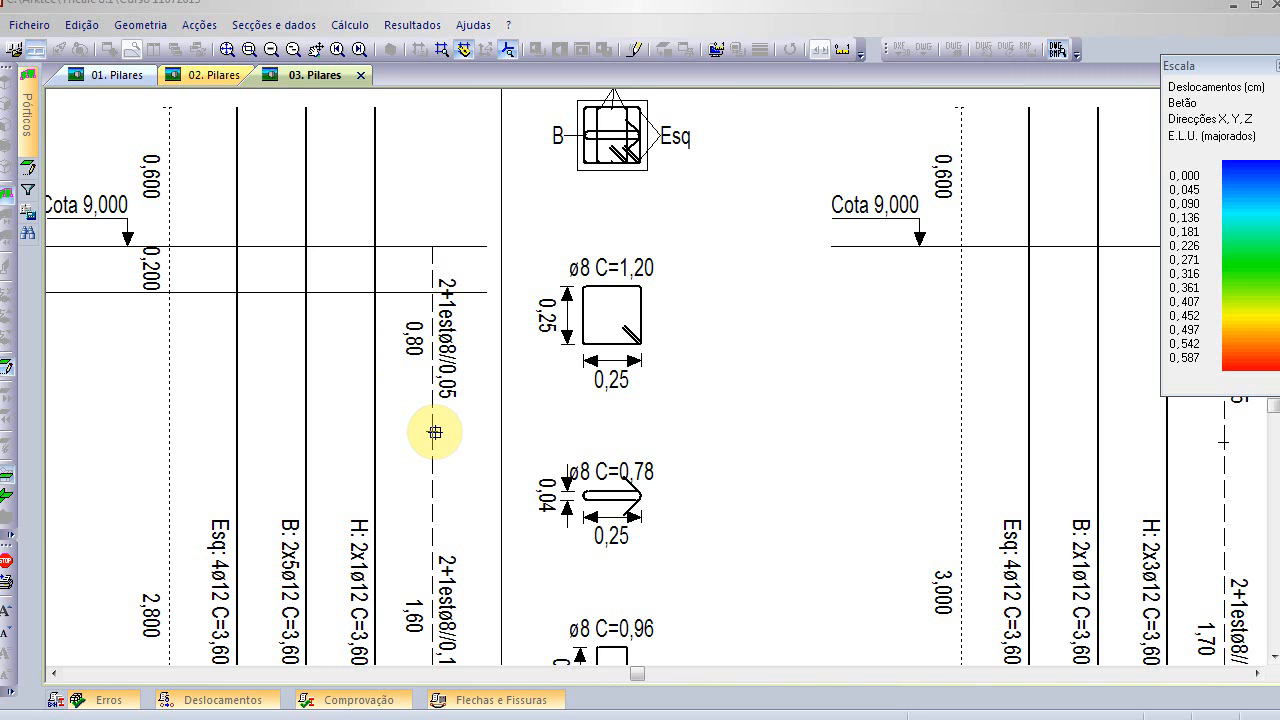
pyautogui.scroll(-5, 435, 432)
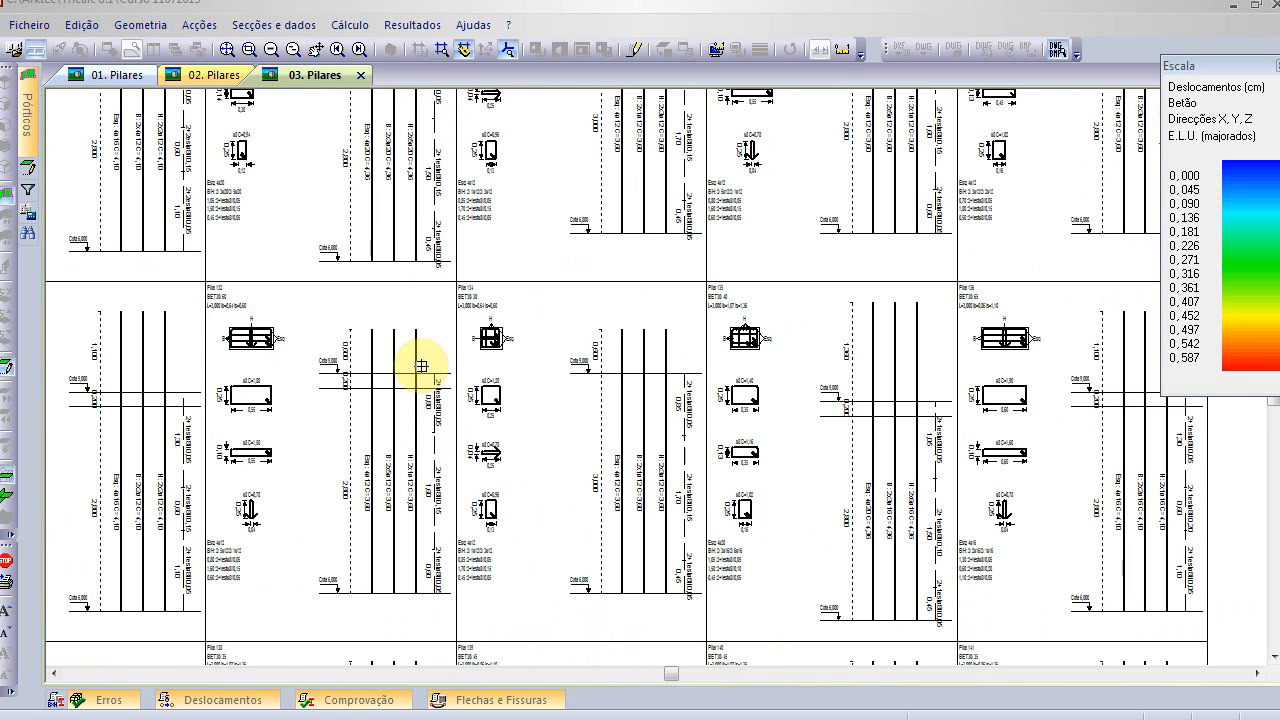
pyautogui.rightClick(398, 316)
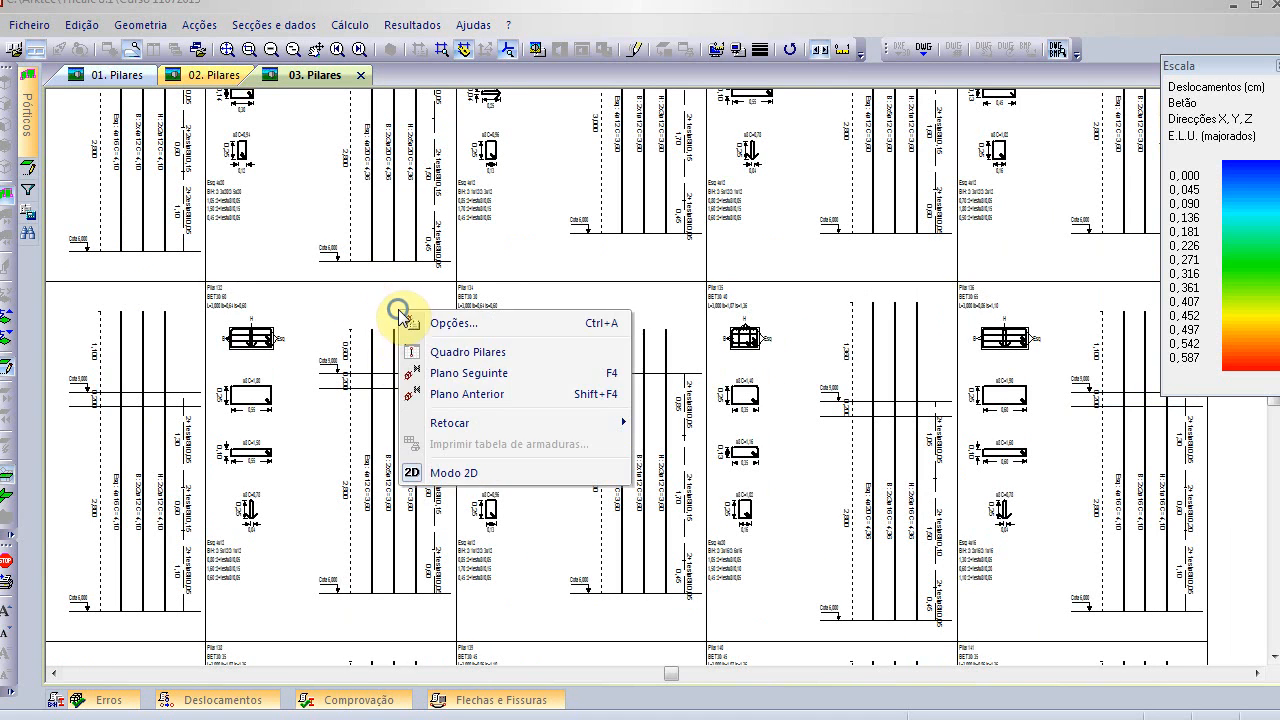
pyautogui.click(438, 322)
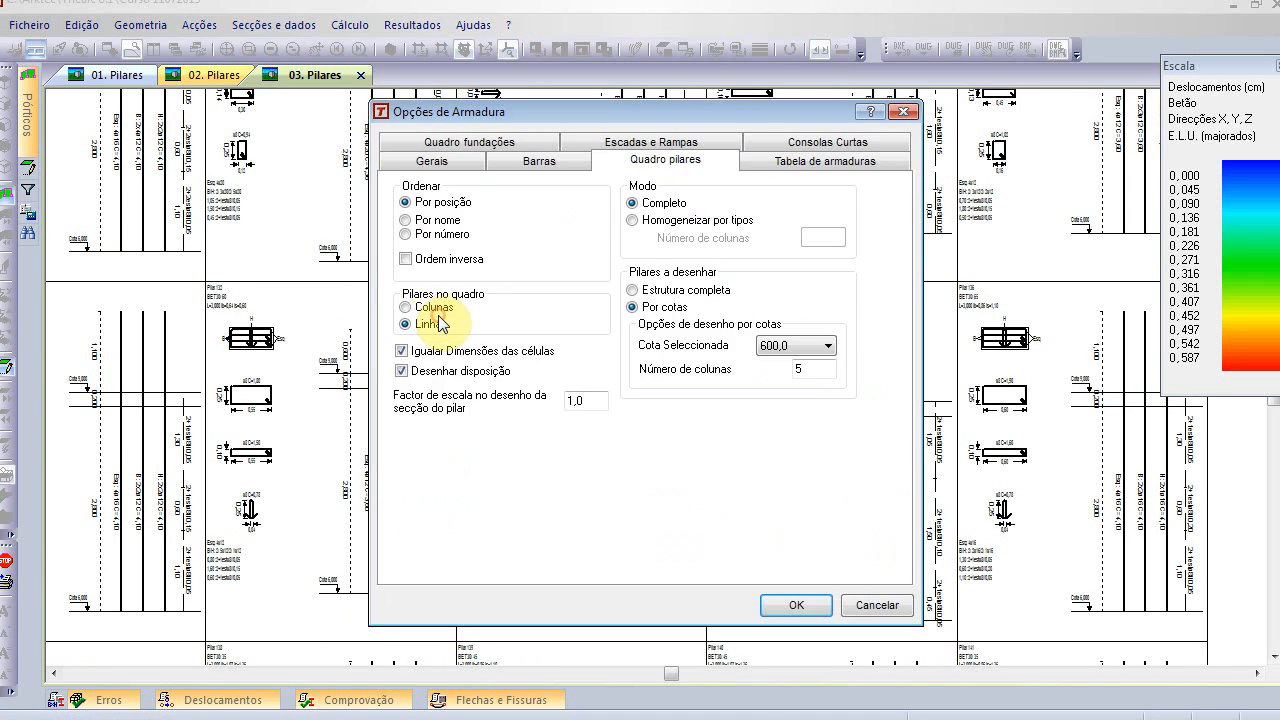
pyautogui.click(452, 378)
pyautogui.click(797, 606)
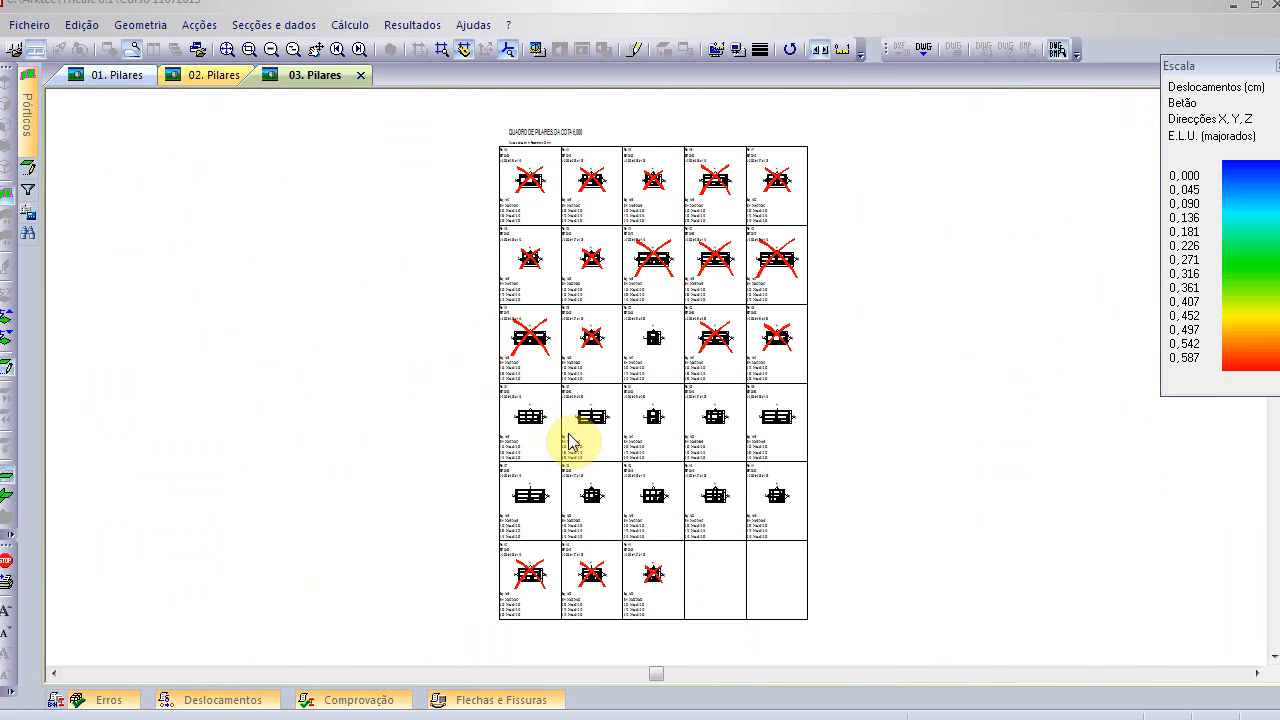
pyautogui.scroll(6, 568, 440)
pyautogui.scroll(3, 478, 440)
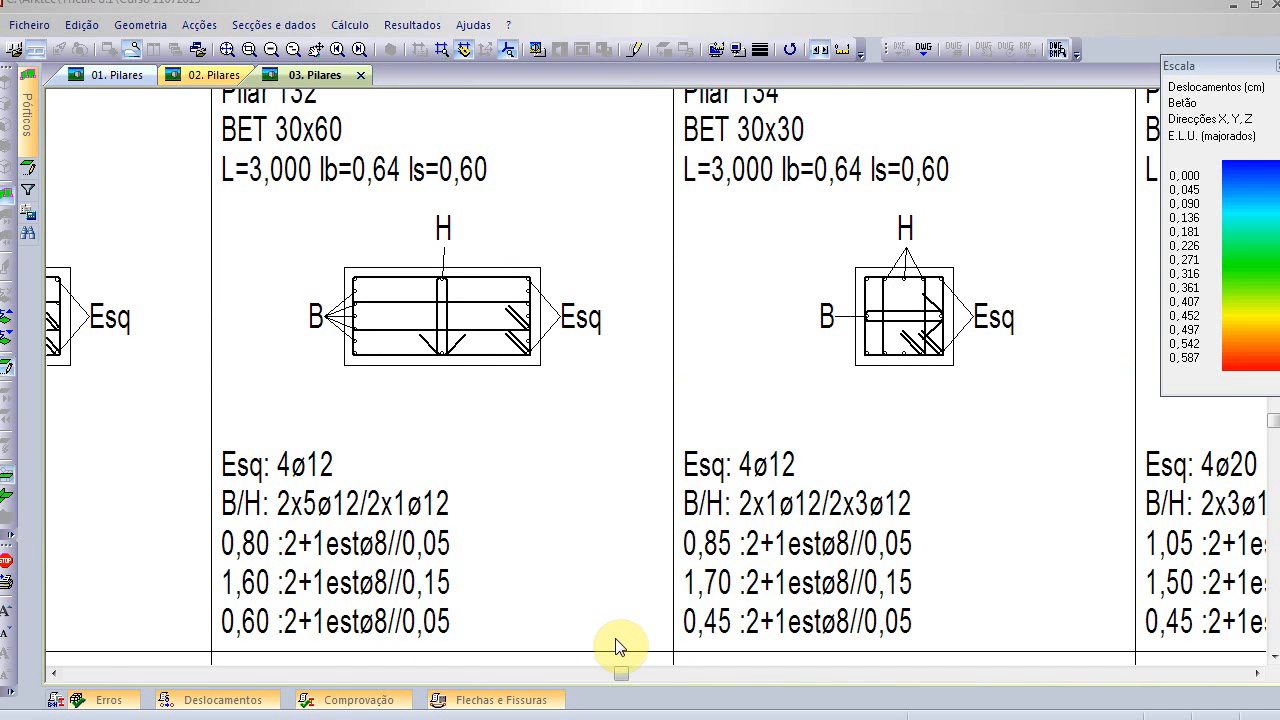
# - Leave the column schedule, generate the Quadro Maciços de Encabeçamento, and inspect the reinforcement of the piles and caps
pyautogui.rightClick(572, 266)
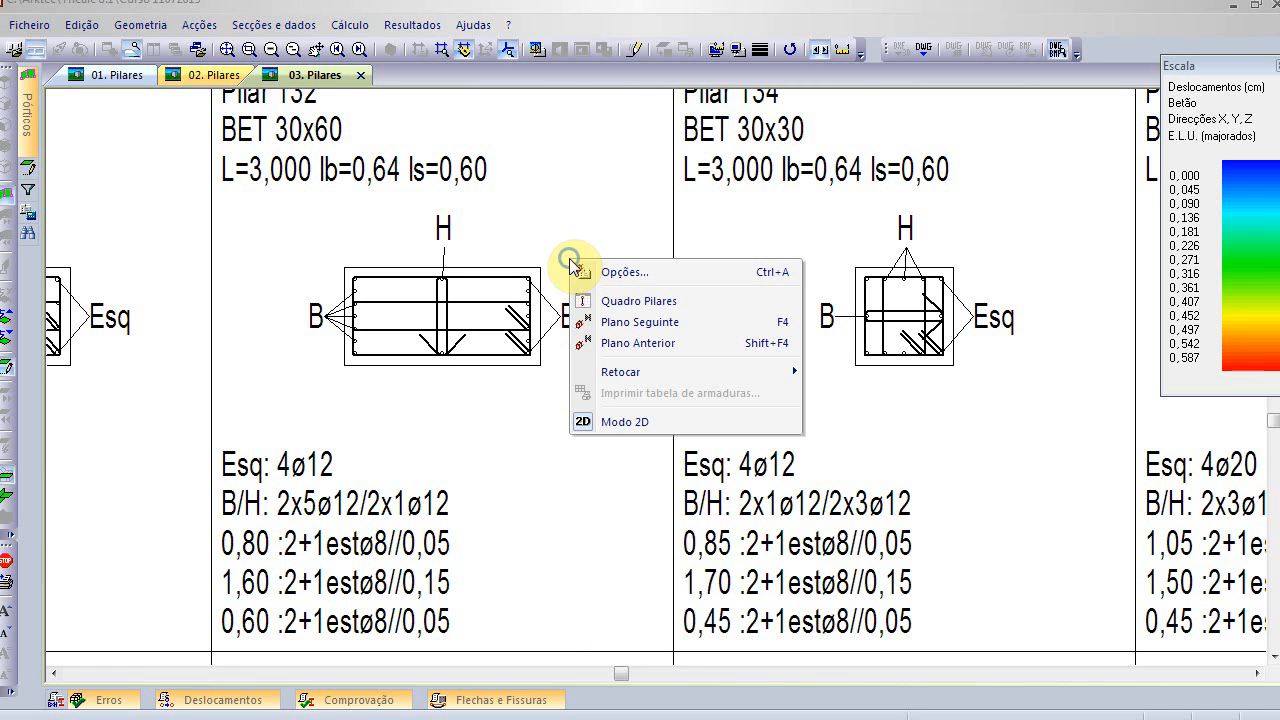
pyautogui.click(620, 425)
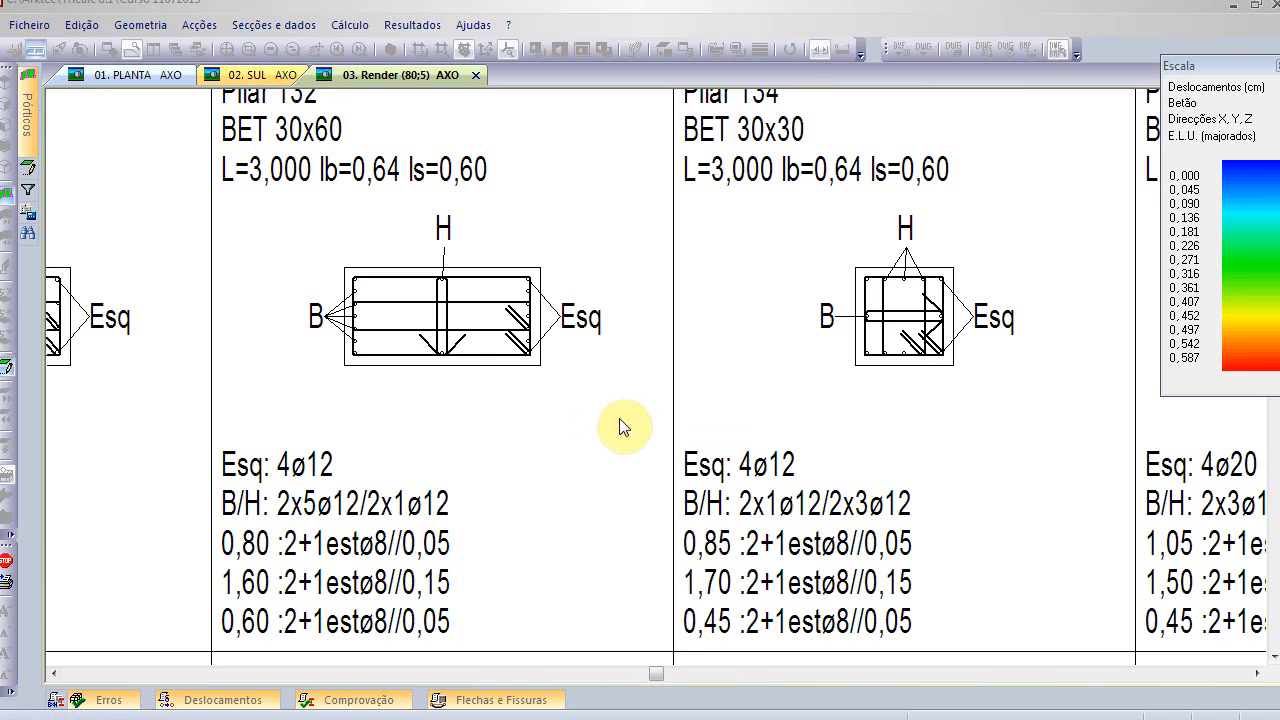
pyautogui.click(412, 24)
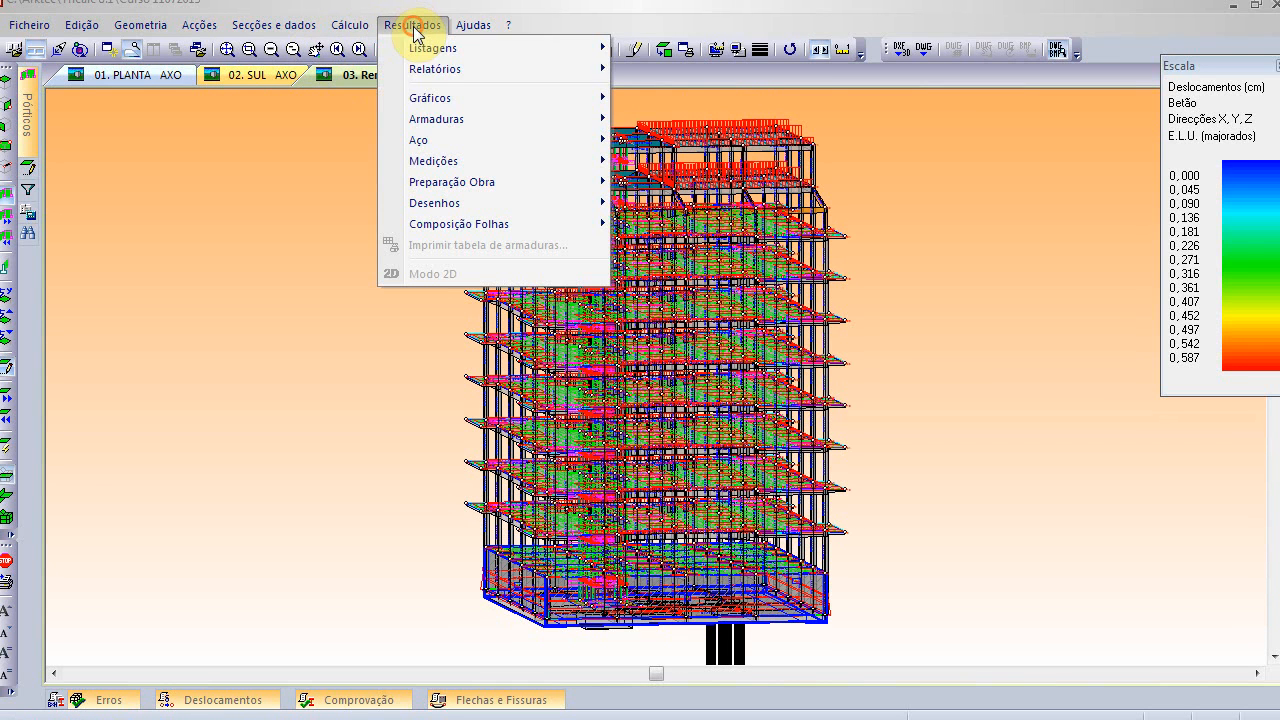
pyautogui.click(418, 115)
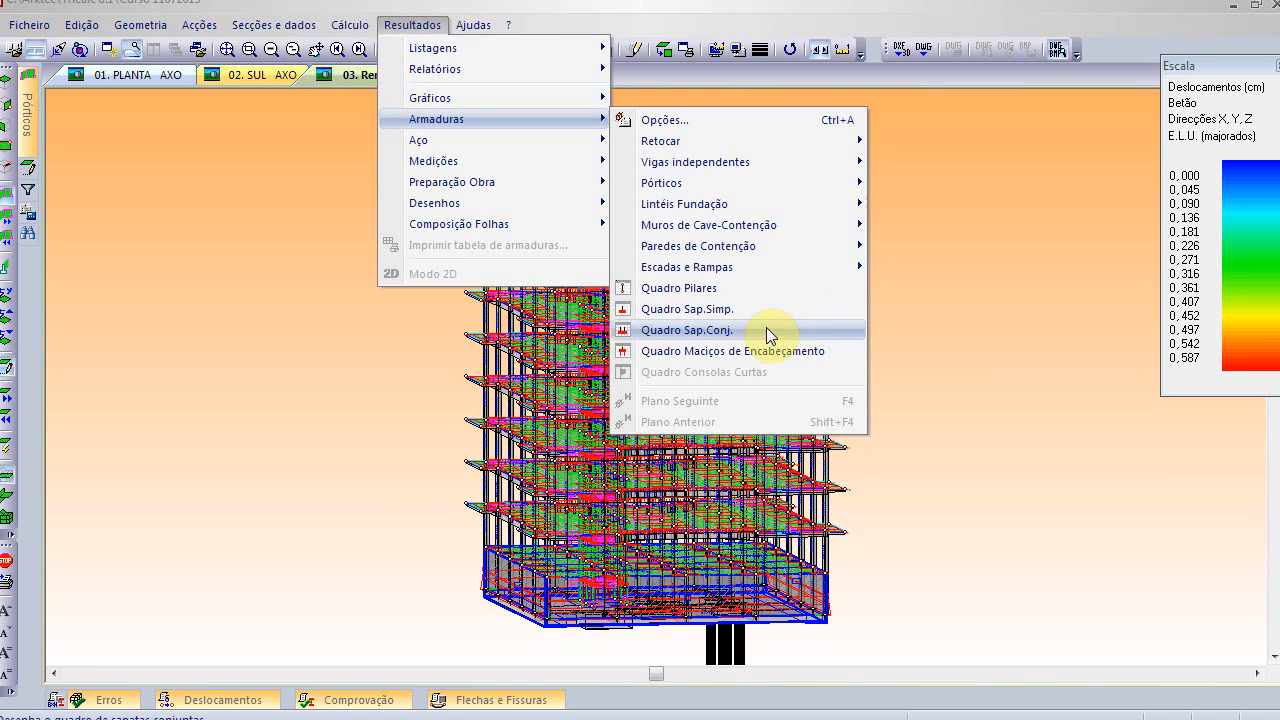
pyautogui.click(770, 352)
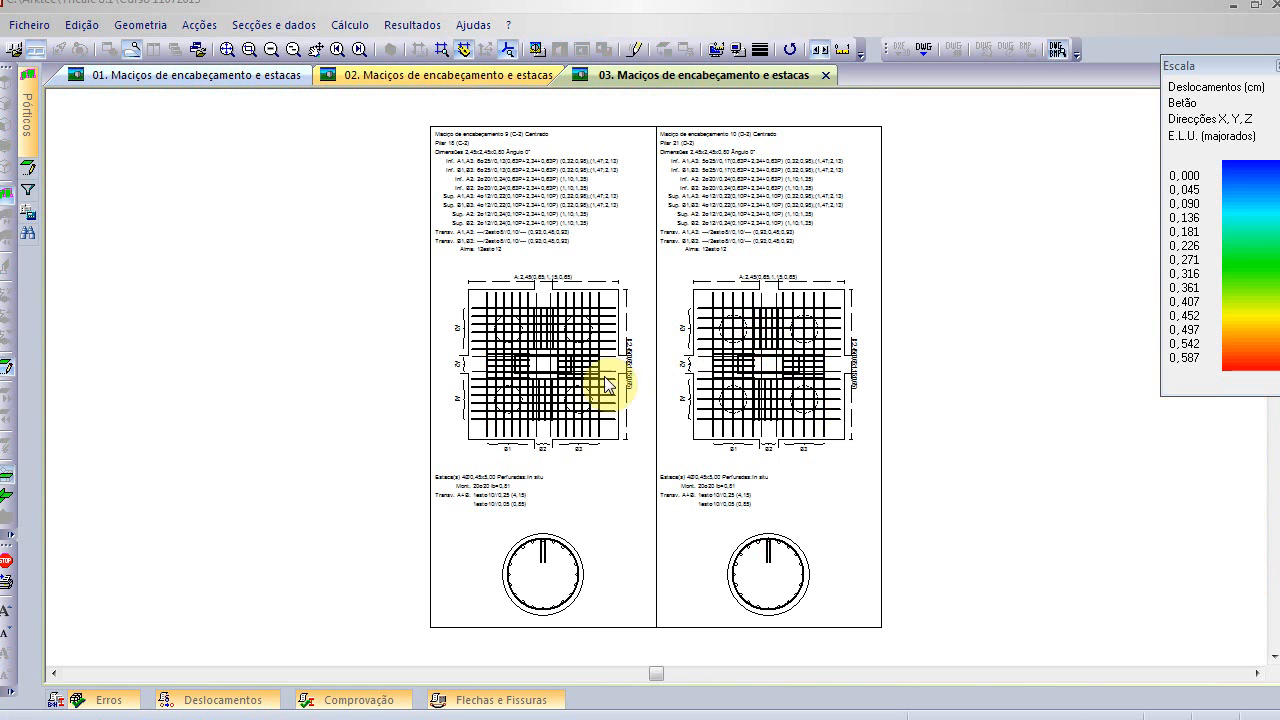
pyautogui.scroll(2, 553, 603)
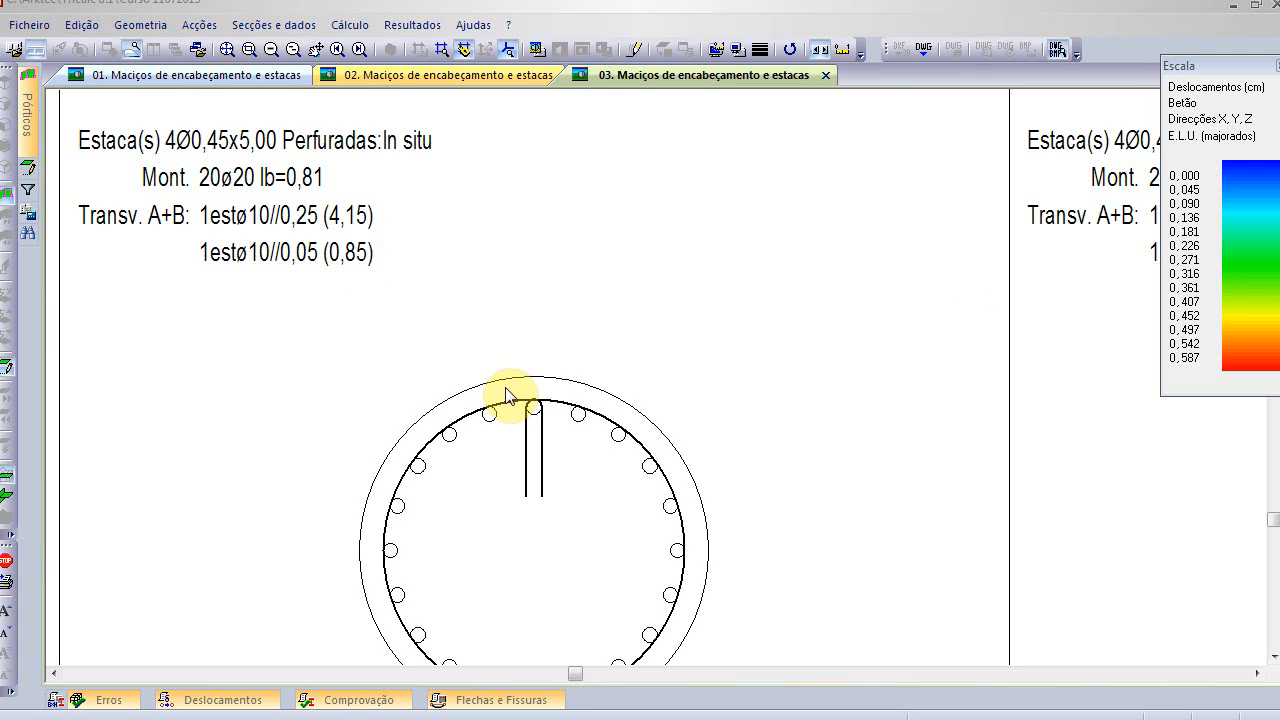
pyautogui.scroll(-3, 509, 391)
pyautogui.moveTo(592, 94); pyautogui.dragTo(585, 333, button='middle')
pyautogui.scroll(3, 586, 335)
pyautogui.scroll(-2, 594, 357)
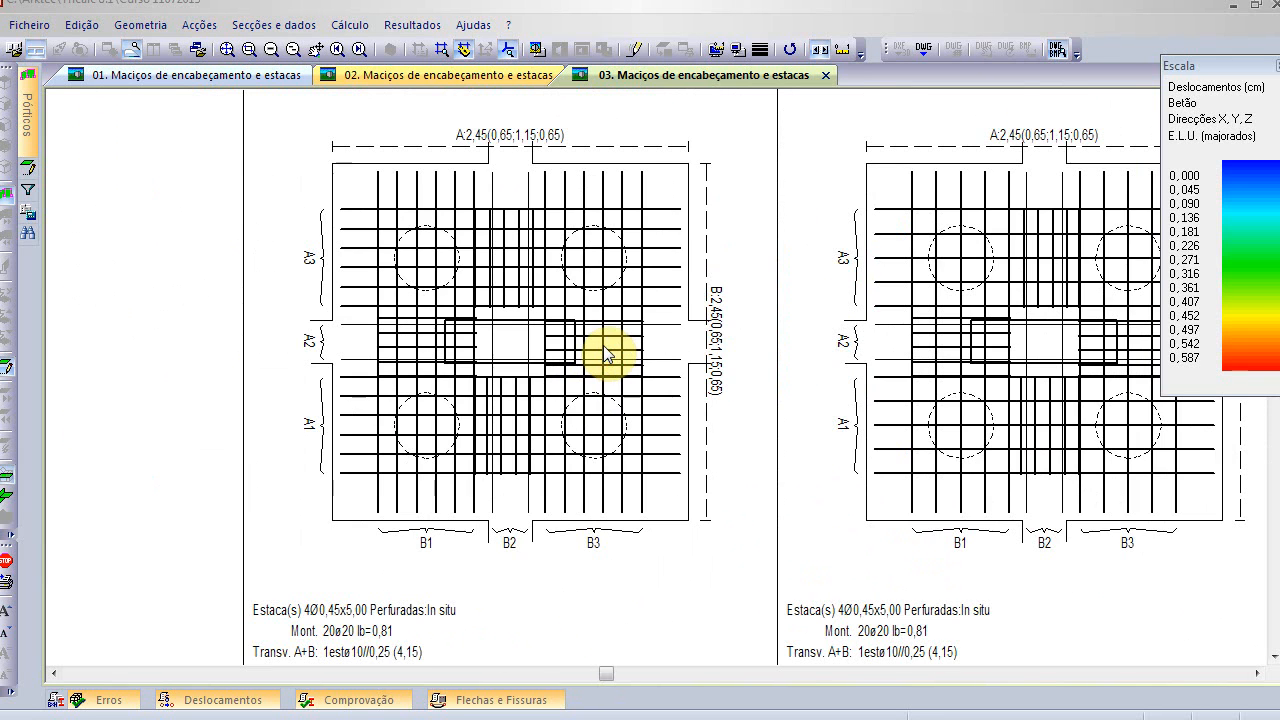
# - Enable Remarcar os extremos dos reforços in the bar options of the reinforcement drawings
pyautogui.scroll(-2, 608, 352)
pyautogui.rightClick(335, 192)
pyautogui.click(360, 206)
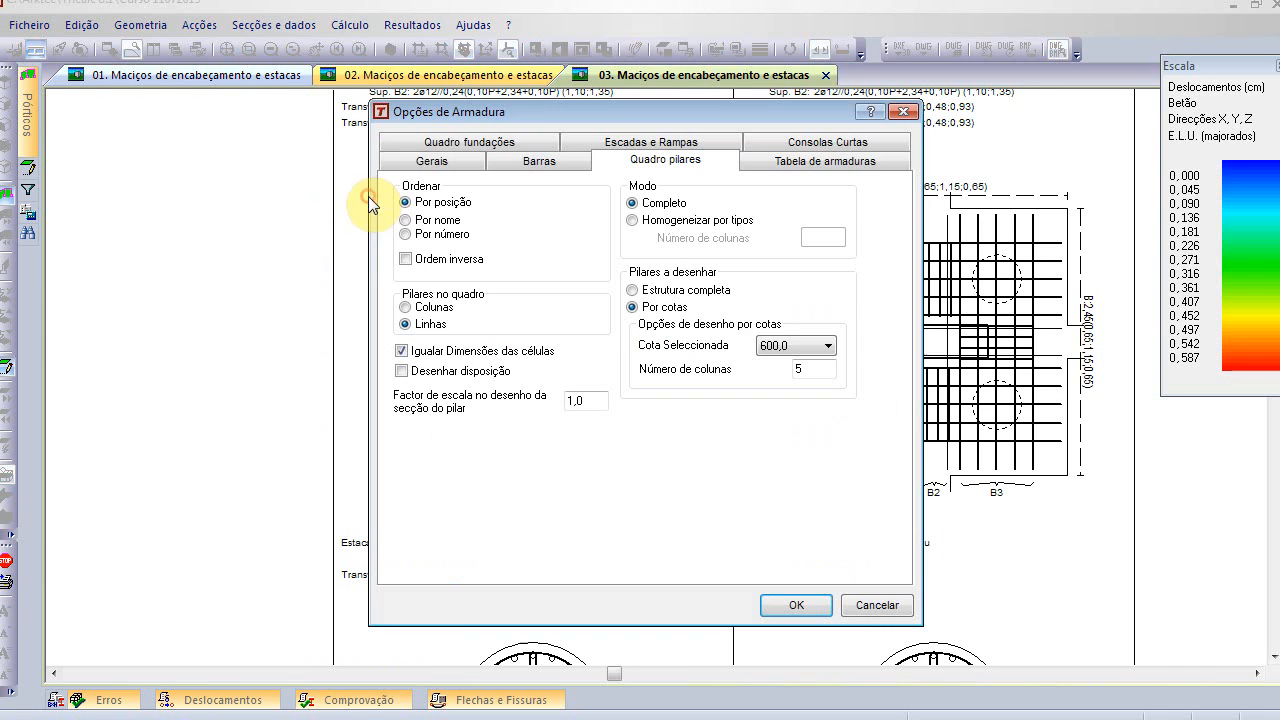
pyautogui.click(537, 164)
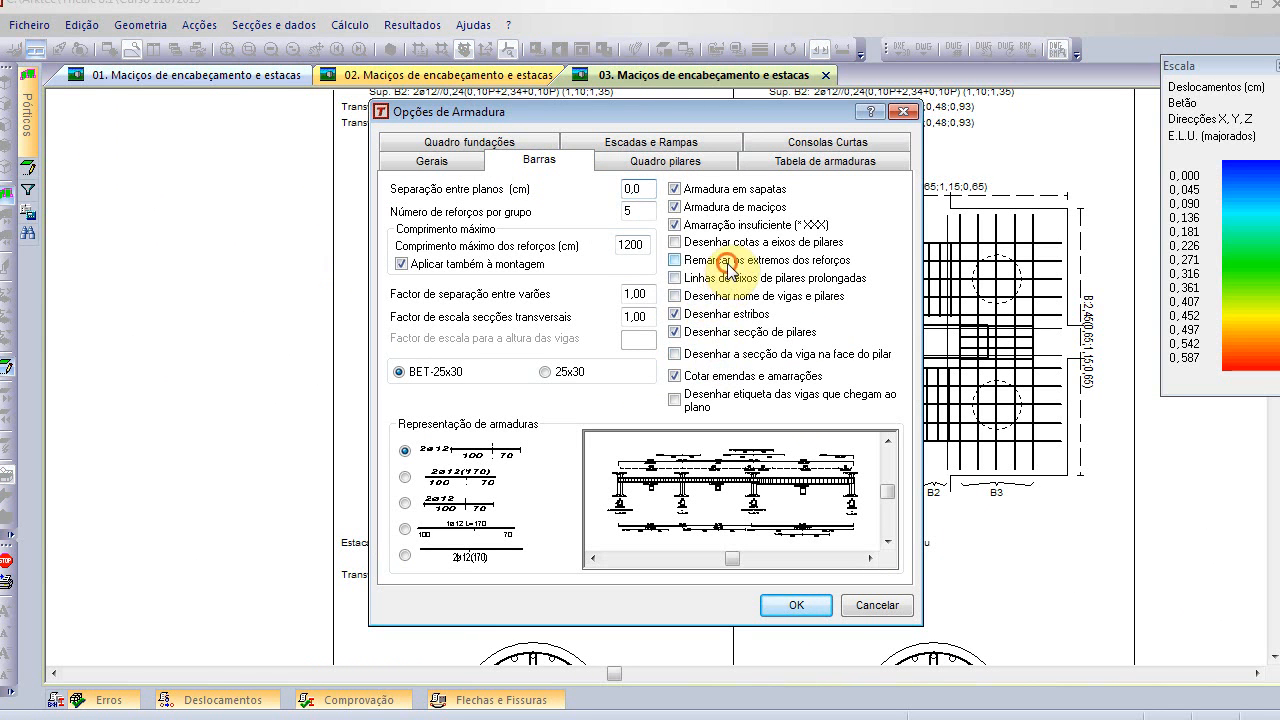
pyautogui.click(806, 600)
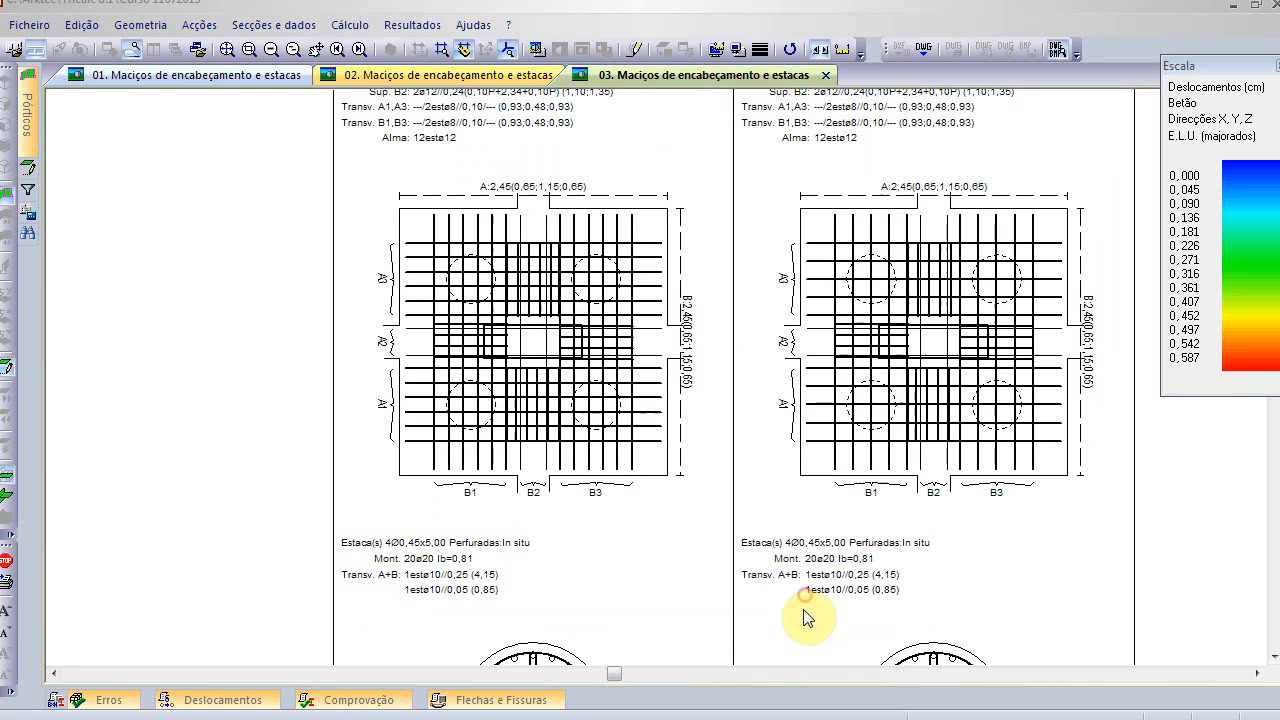
pyautogui.scroll(-2, 455, 260)
pyautogui.scroll(2, 466, 280)
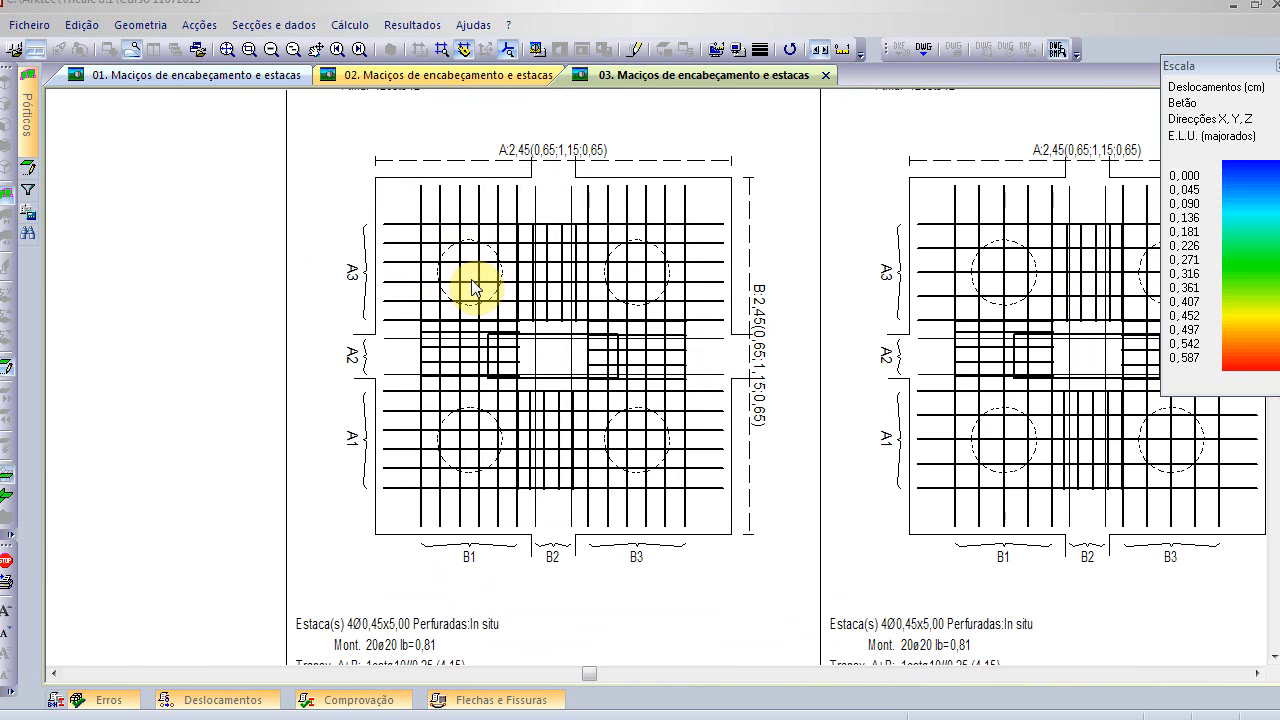
# - Leave the pile cap schedule and draw the reinforcement of the frames (Pórticos), showing frame 1
pyautogui.rightClick(246, 247)
pyautogui.click(281, 334)
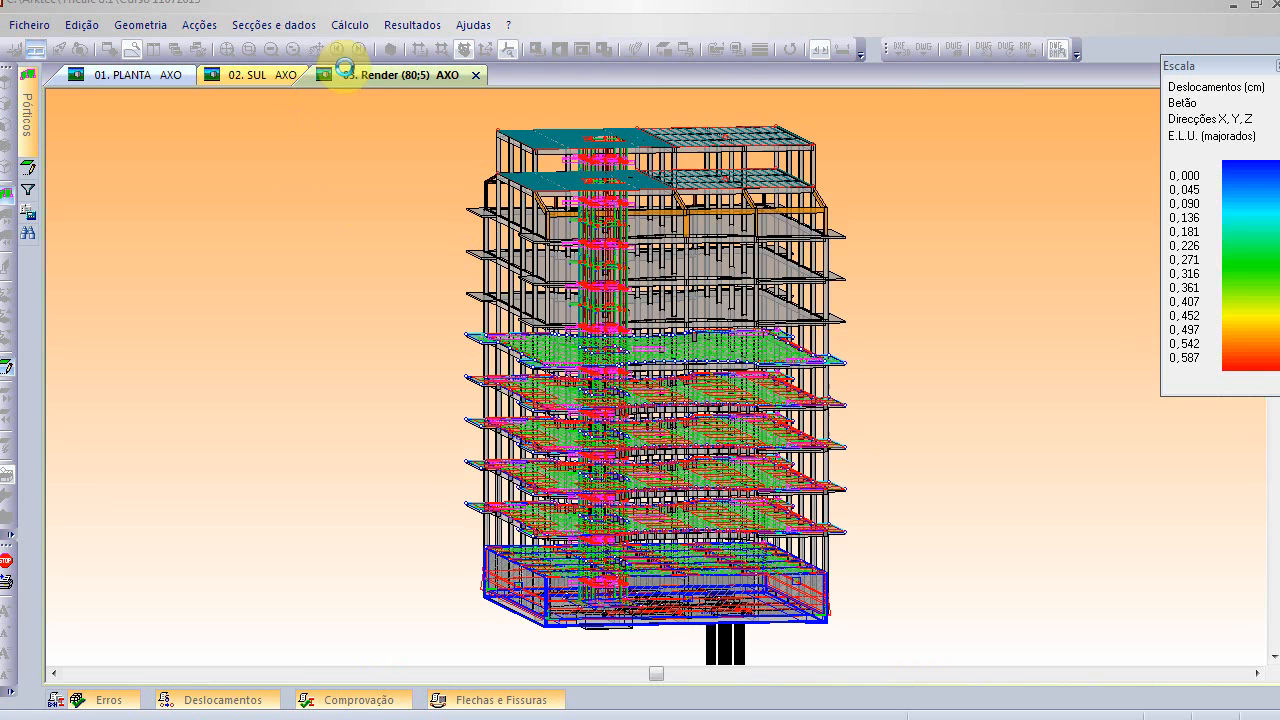
pyautogui.click(412, 25)
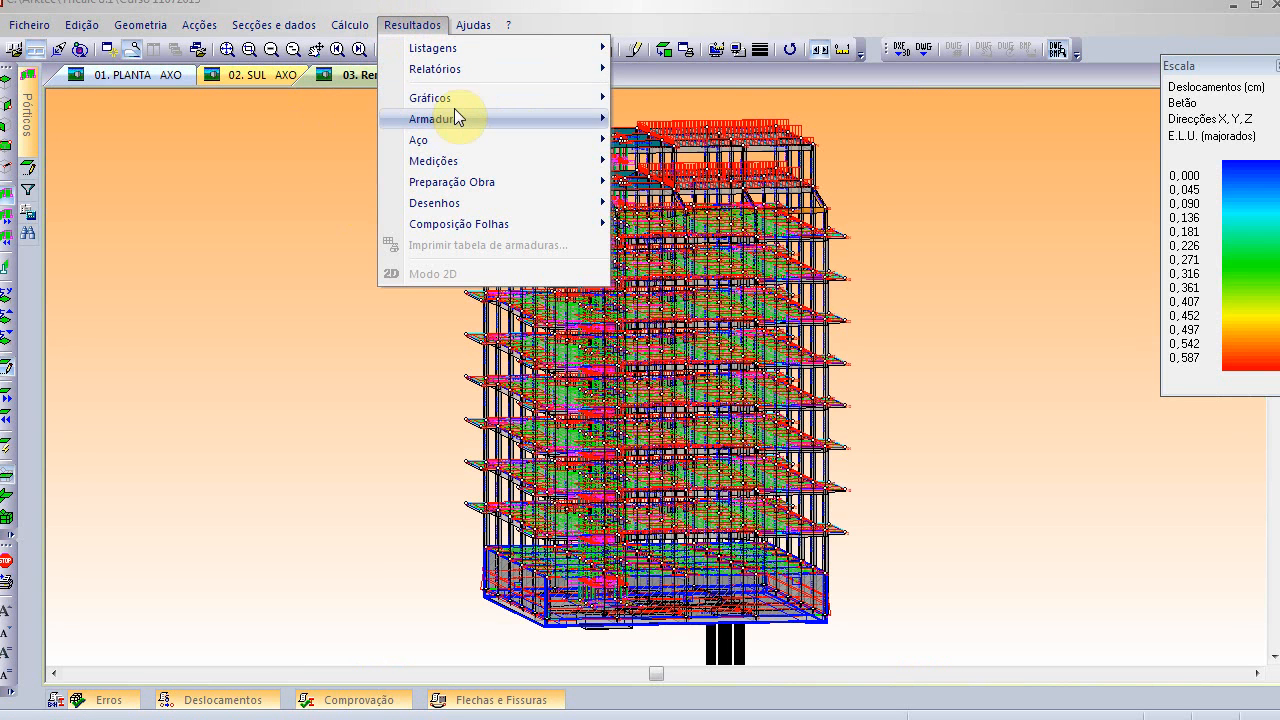
pyautogui.moveTo(440, 118)
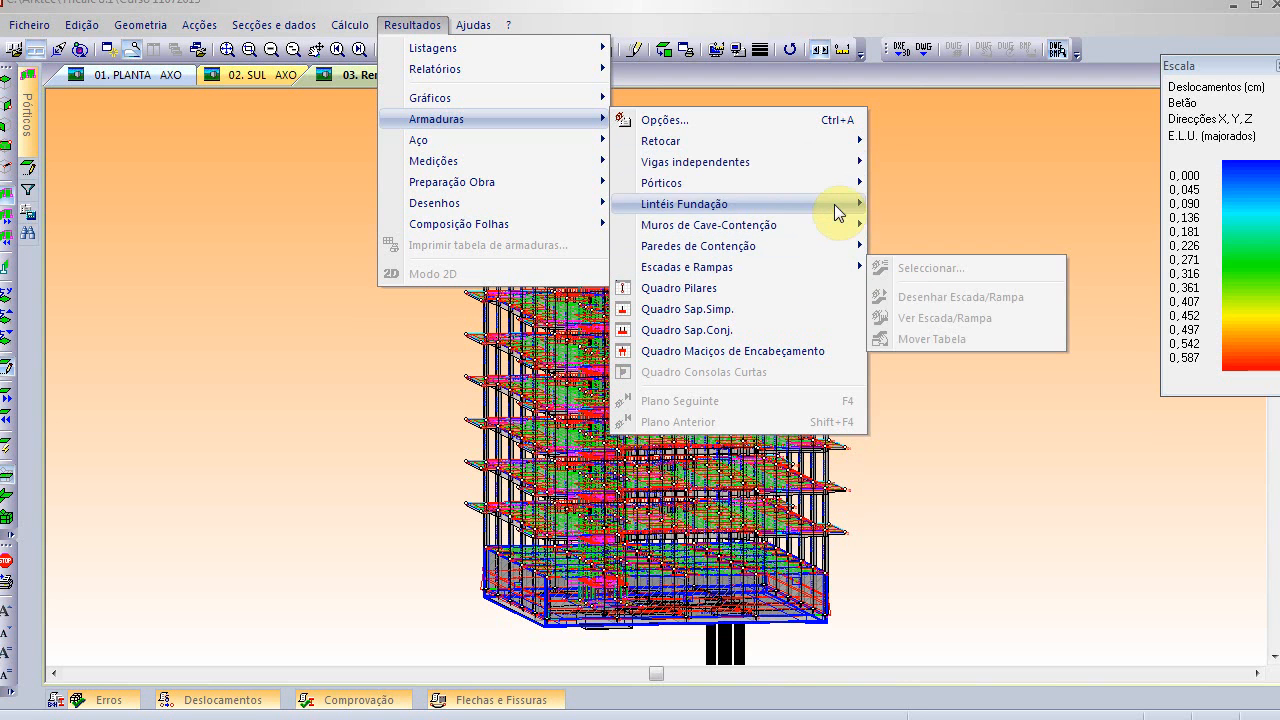
pyautogui.click(987, 215)
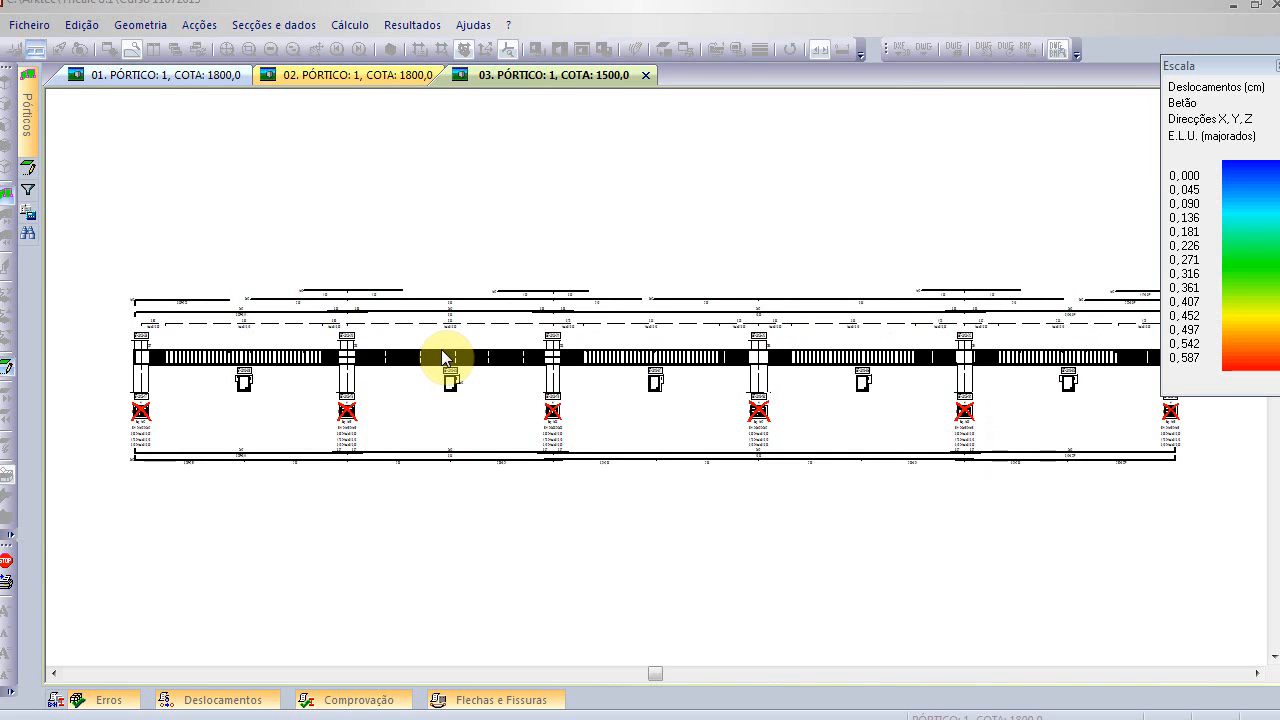
# - Examine the section and stirrups of beam BET-30x40-913 and the neighbouring columns of frame 1 at level 1800,0
pyautogui.scroll(4, 711, 383)
pyautogui.scroll(6, 651, 374)
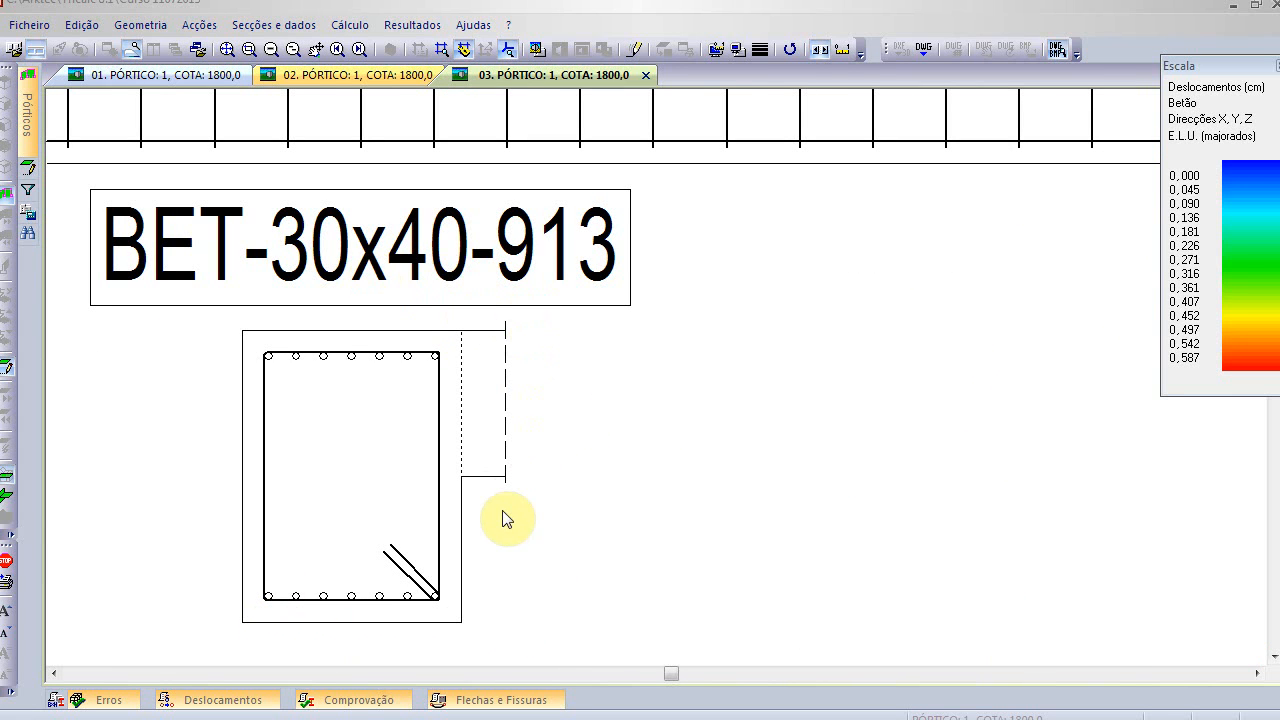
pyautogui.scroll(-3, 505, 510)
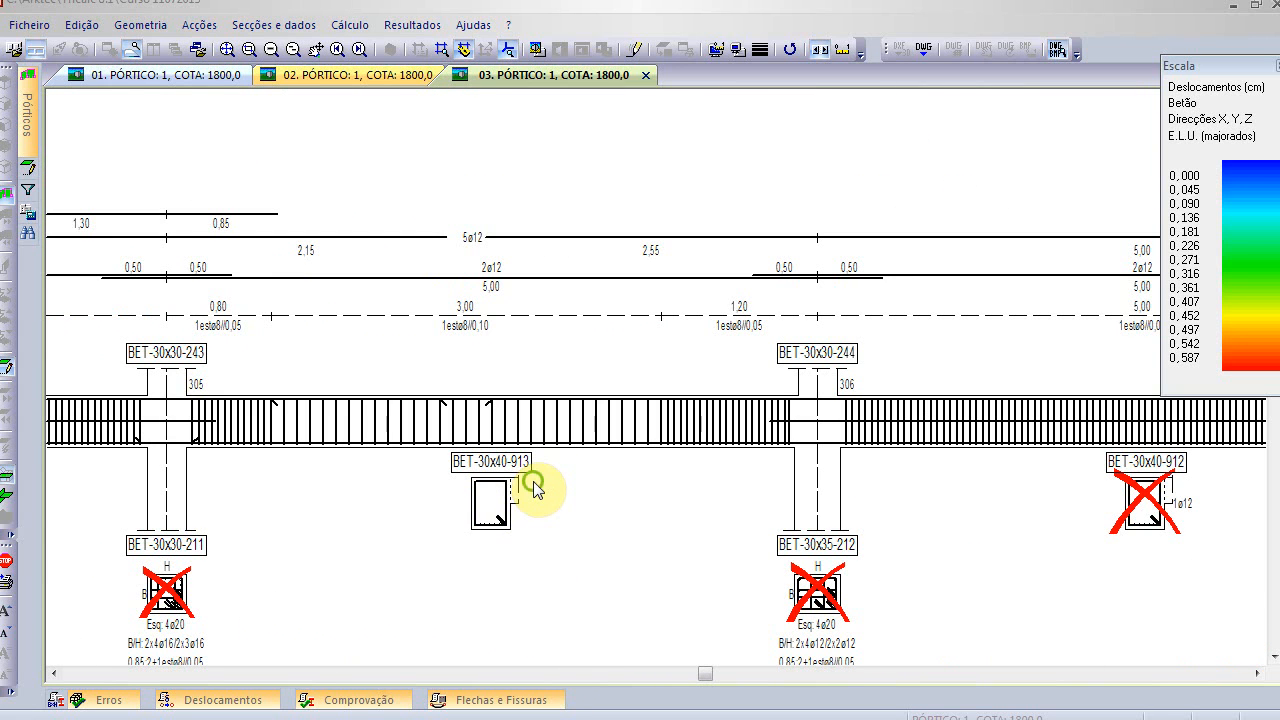
pyautogui.scroll(-1, 535, 490)
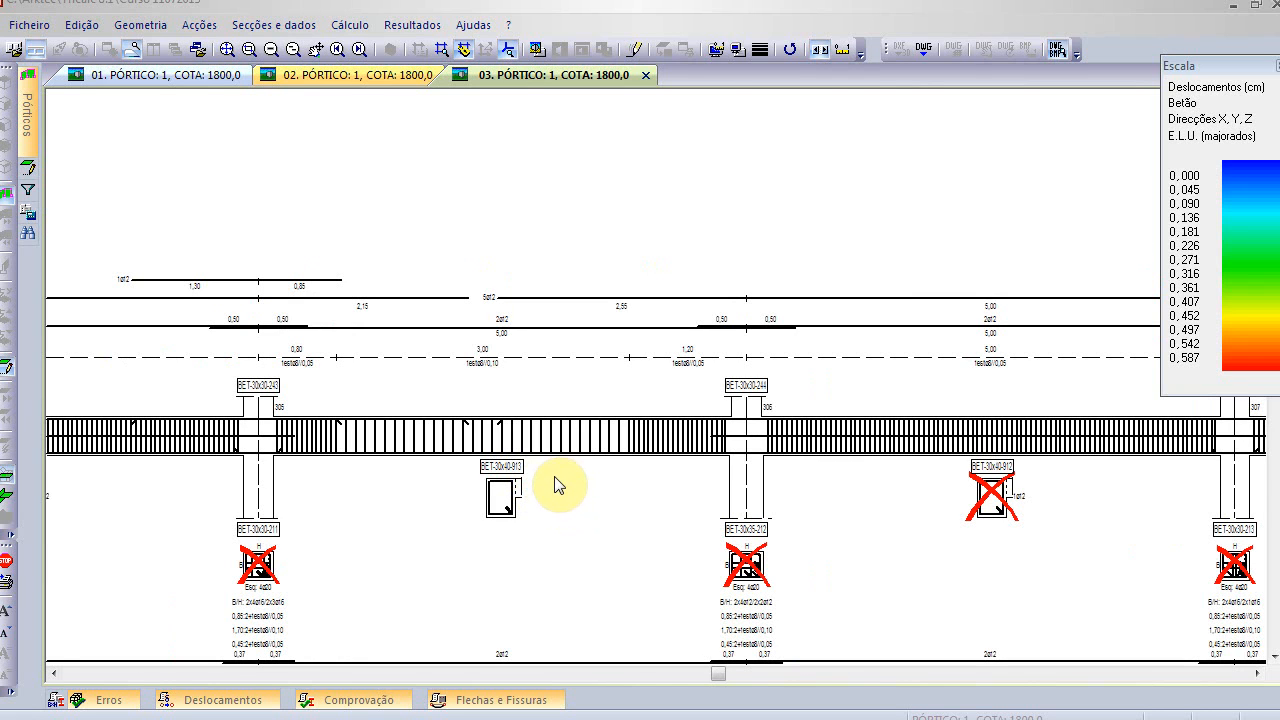
# - Advance frame 1 to level 2400,0 and examine the section of beam BET-30x40-1043
pyautogui.press('pageup')
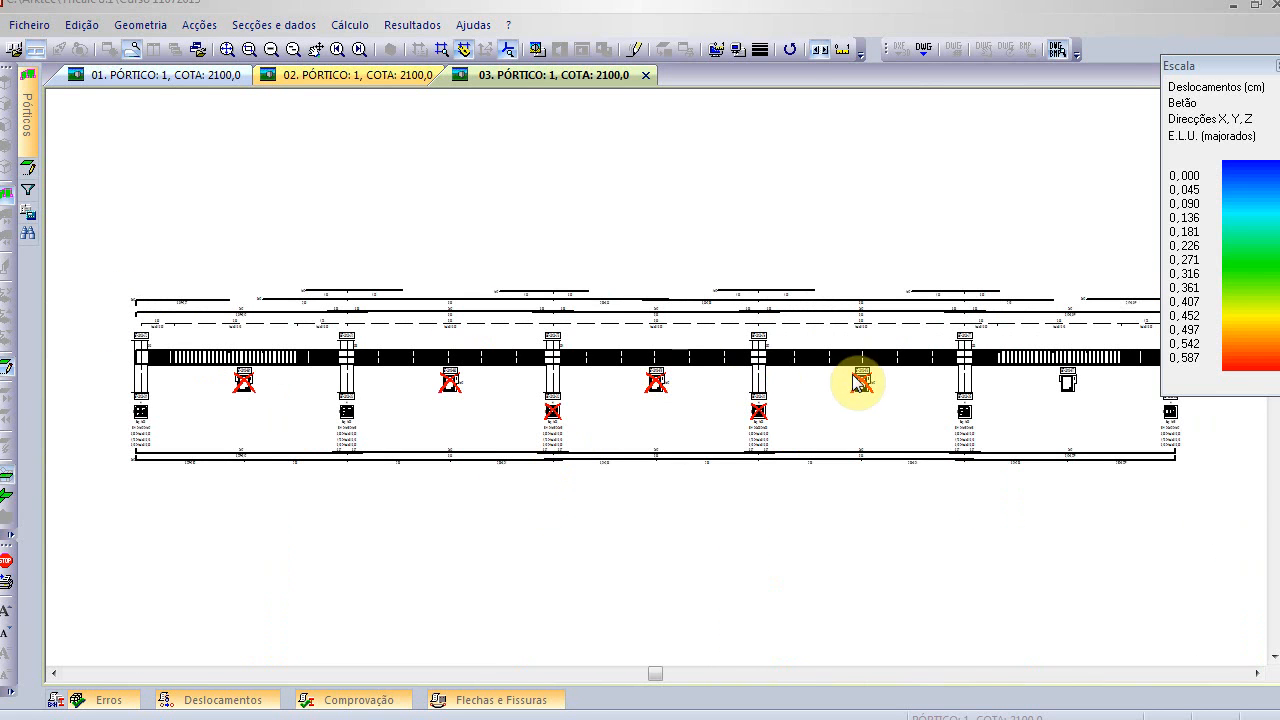
pyautogui.press('pageup')
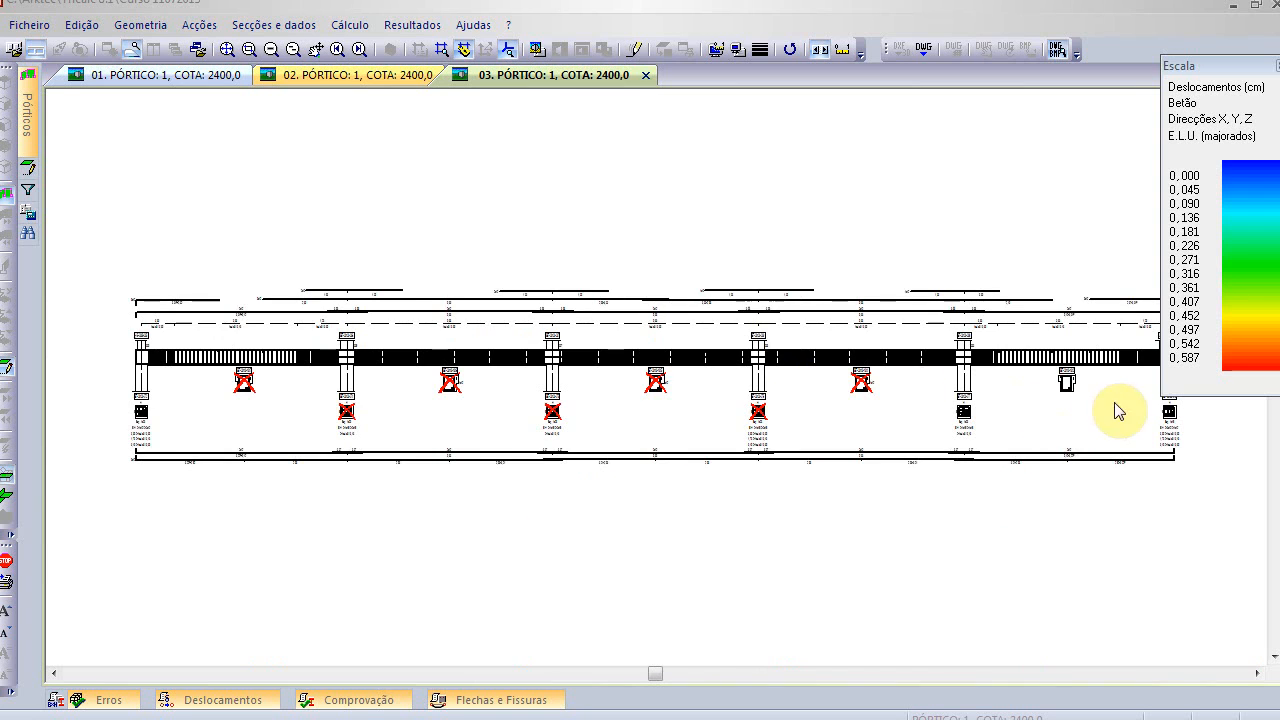
pyautogui.scroll(3, 943, 440)
pyautogui.scroll(4, 893, 430)
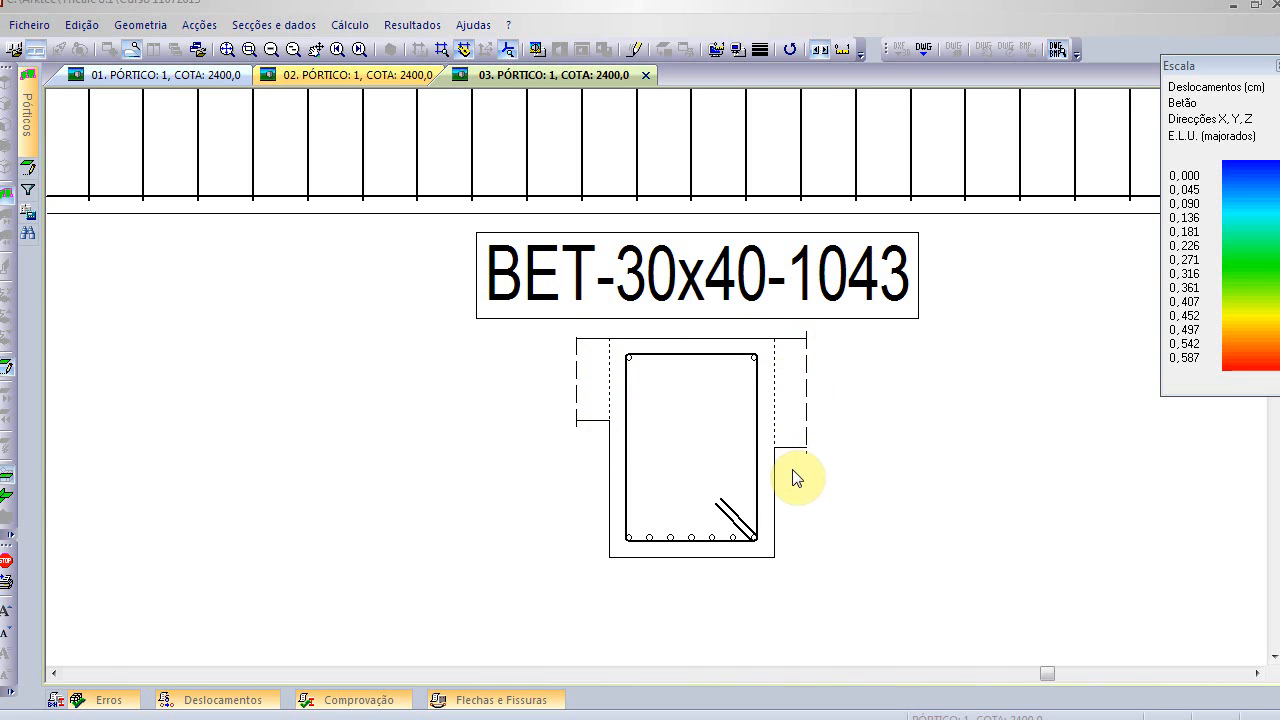
pyautogui.scroll(-5, 795, 478)
pyautogui.scroll(-2, 775, 480)
# - Set the reinforcement representation to the fourth style, 1ø12 L=170 with 100 and 70 below the bar
pyautogui.moveTo(609, 383)
pyautogui.mouseDown(button='middle')
pyautogui.moveTo(766, 305)
pyautogui.moveTo(817, 301)
pyautogui.mouseUp(button='middle')
pyautogui.rightClick(595, 208)
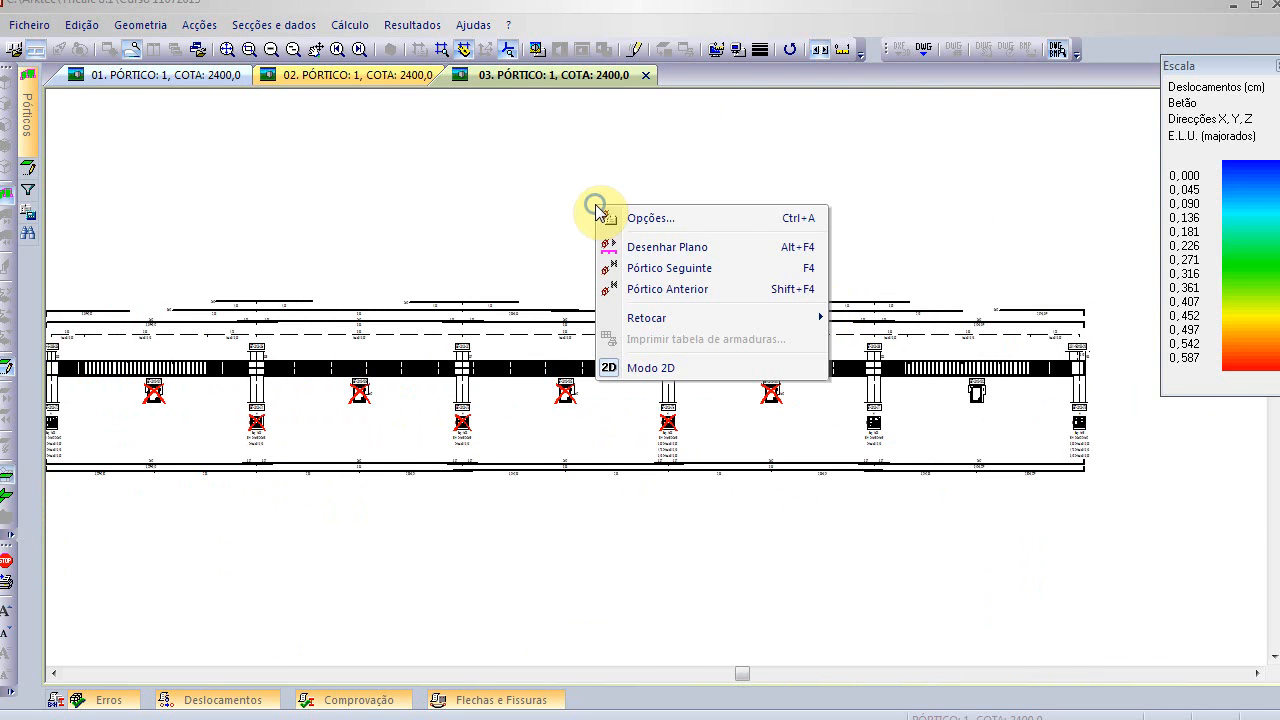
pyautogui.click(638, 218)
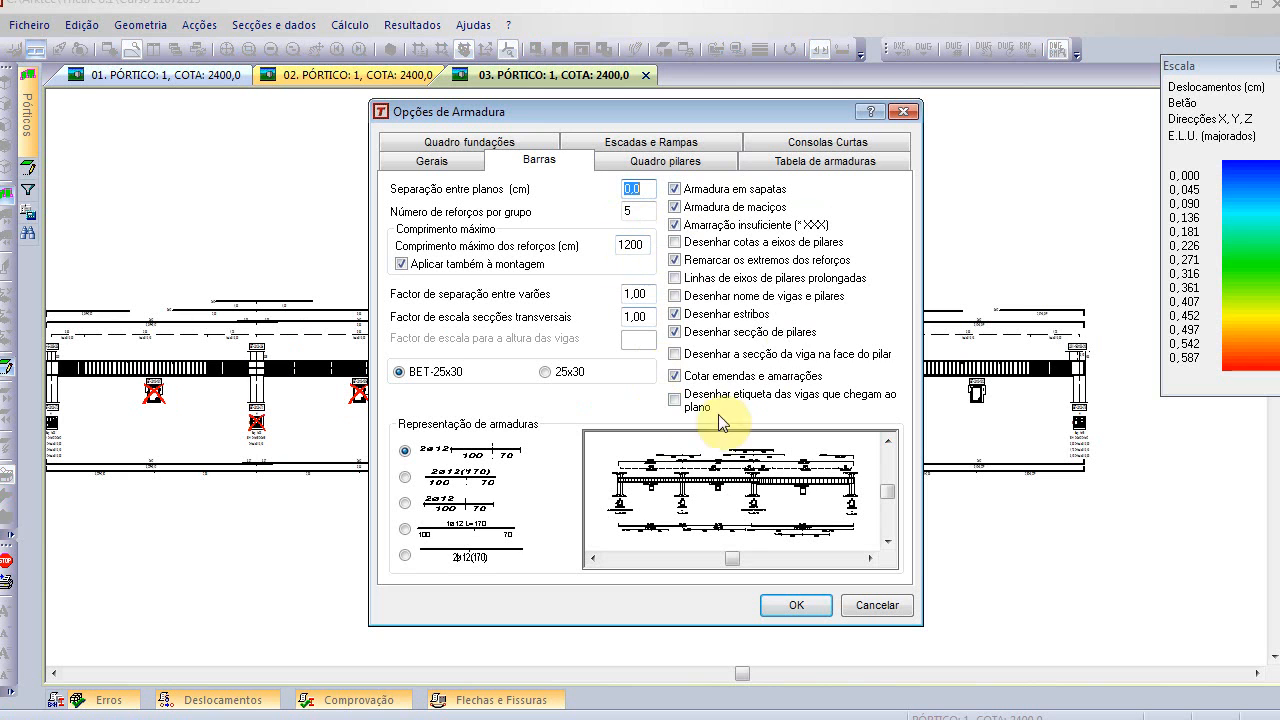
pyautogui.click(405, 529)
pyautogui.click(788, 606)
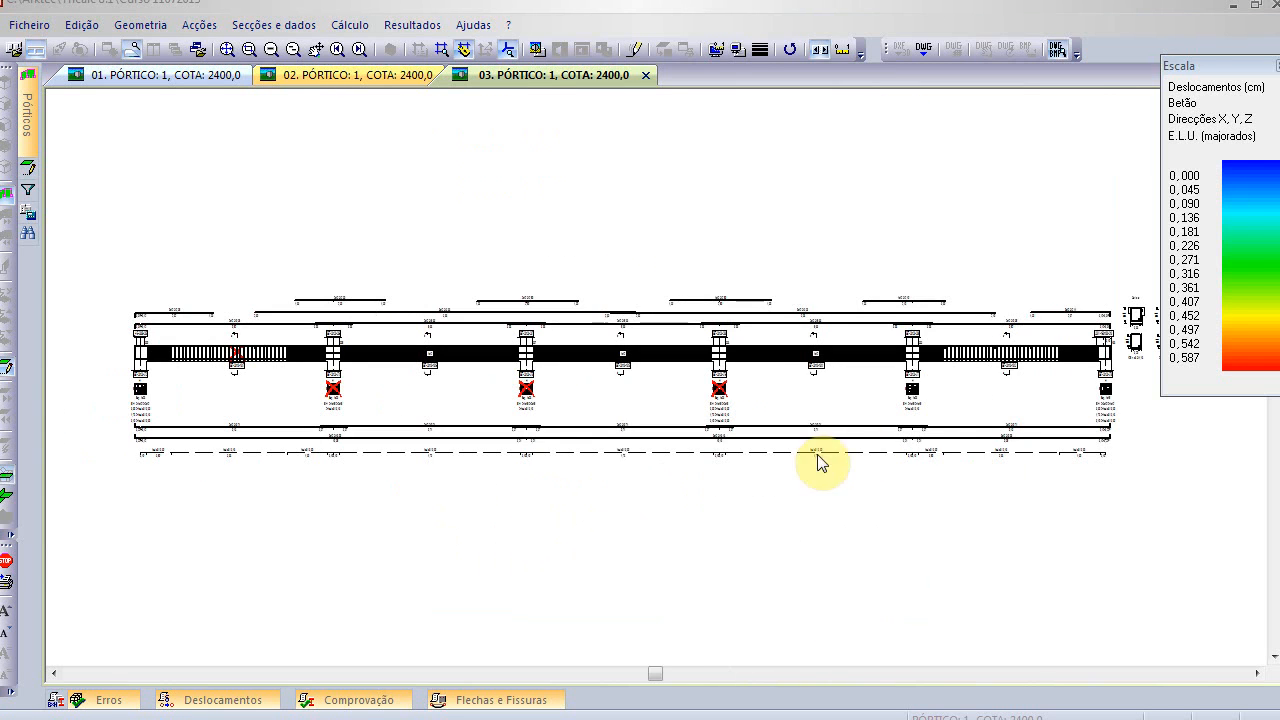
# - Examine the cross-sections Corte a and Corte b and their stirrups at the end of the frame 1 beam
pyautogui.hscroll(5, 486, 434)
pyautogui.scroll(3, 730, 368)
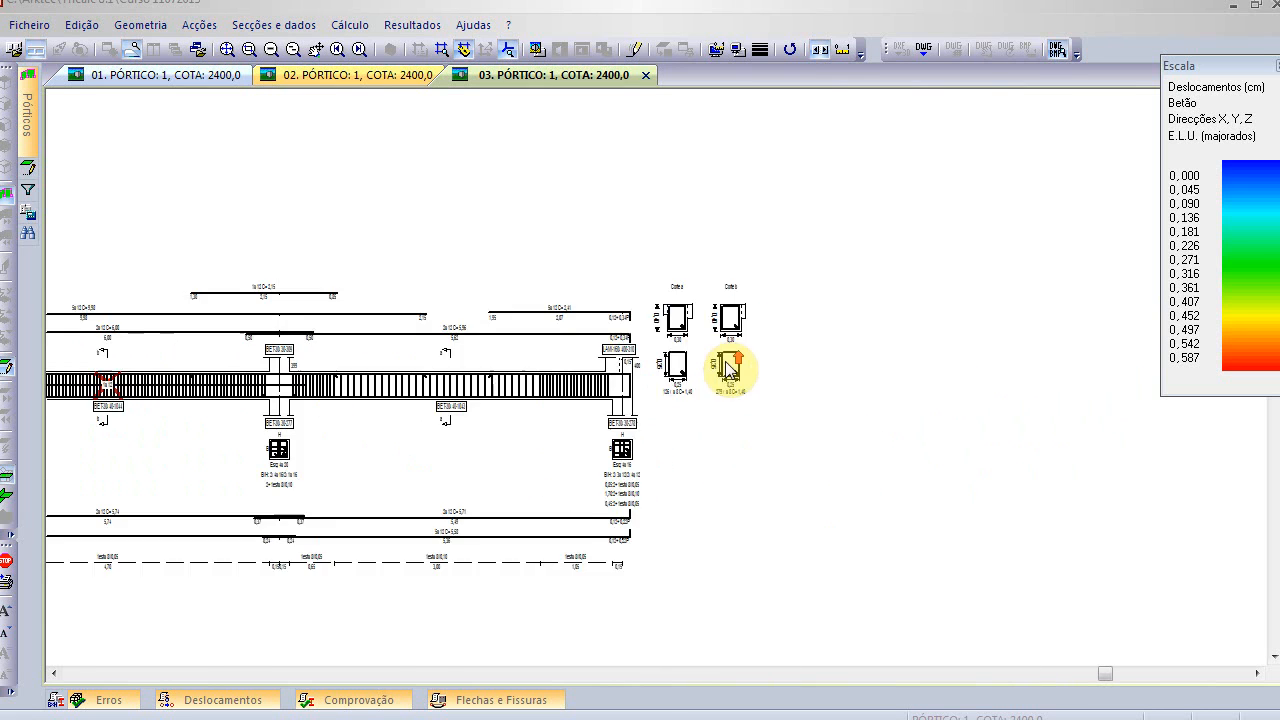
pyautogui.scroll(3, 730, 368)
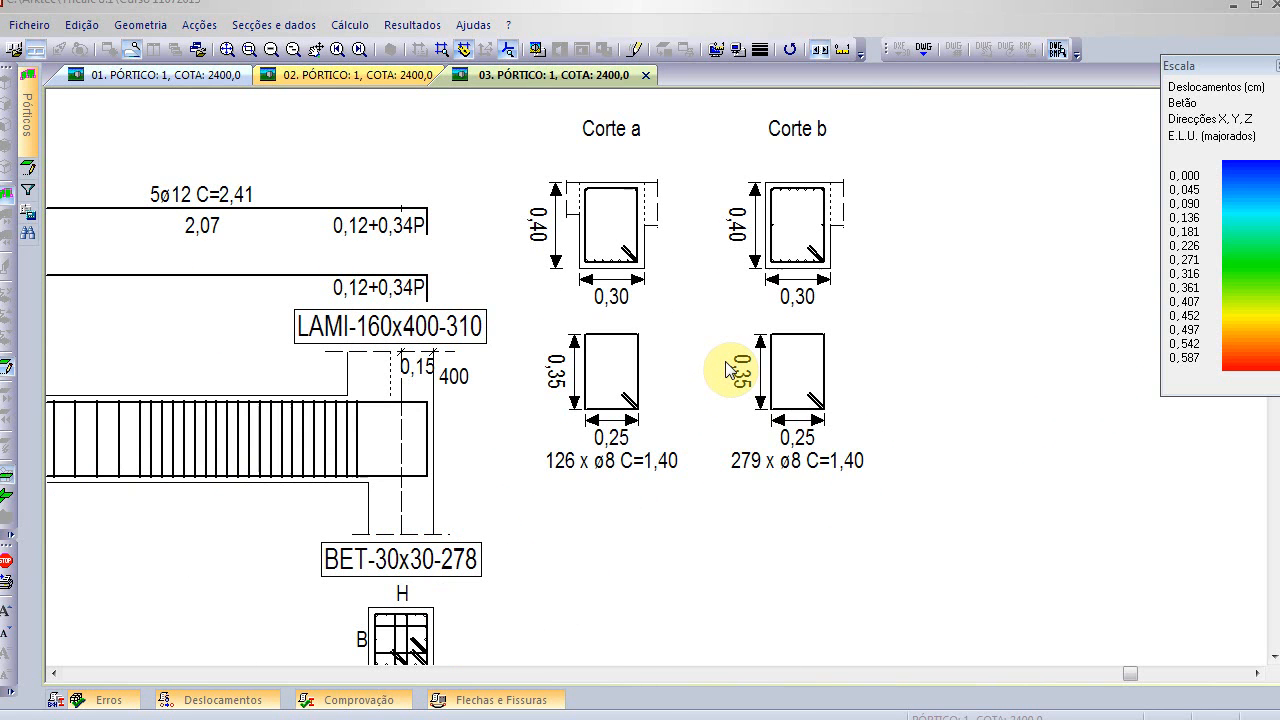
pyautogui.scroll(-7, 729, 370)
pyautogui.moveTo(480, 382); pyautogui.dragTo(826, 380, button='middle')
pyautogui.scroll(2, 737, 380)
# - Set the reinforcement representation to the first style, 2ø12 with 100 and 70 below the bar
pyautogui.rightClick(557, 279)
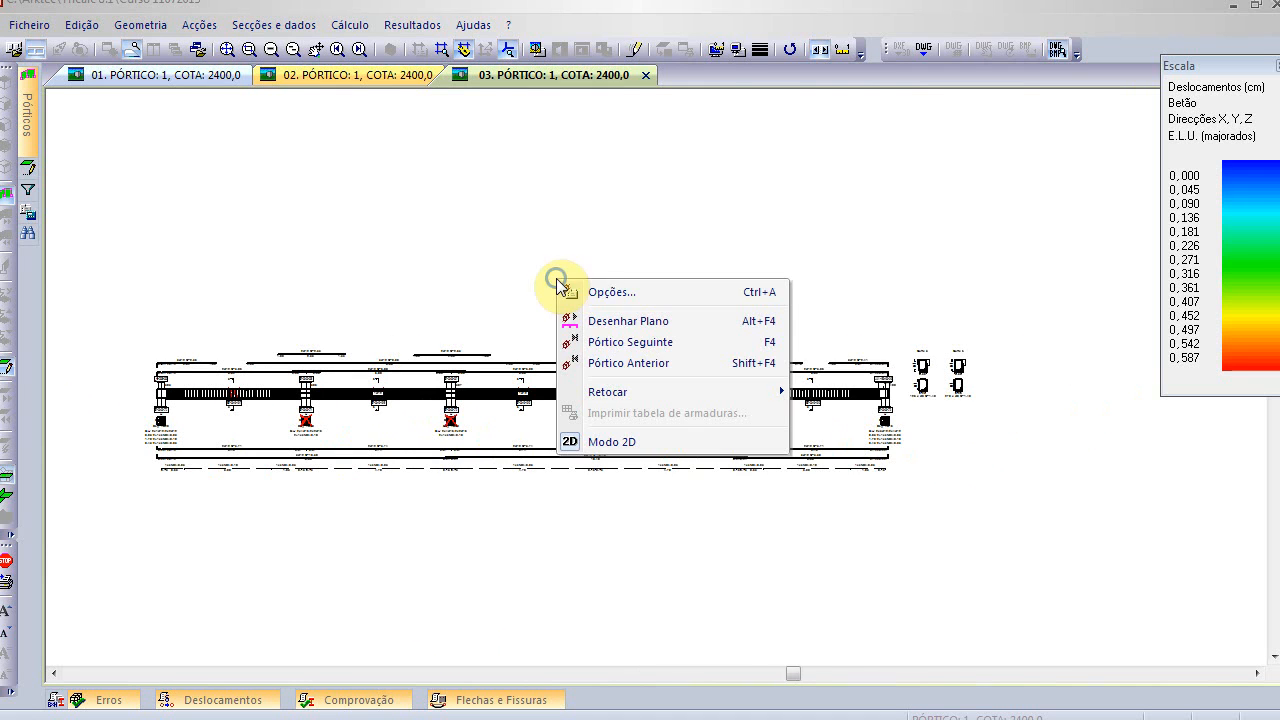
pyautogui.click(621, 294)
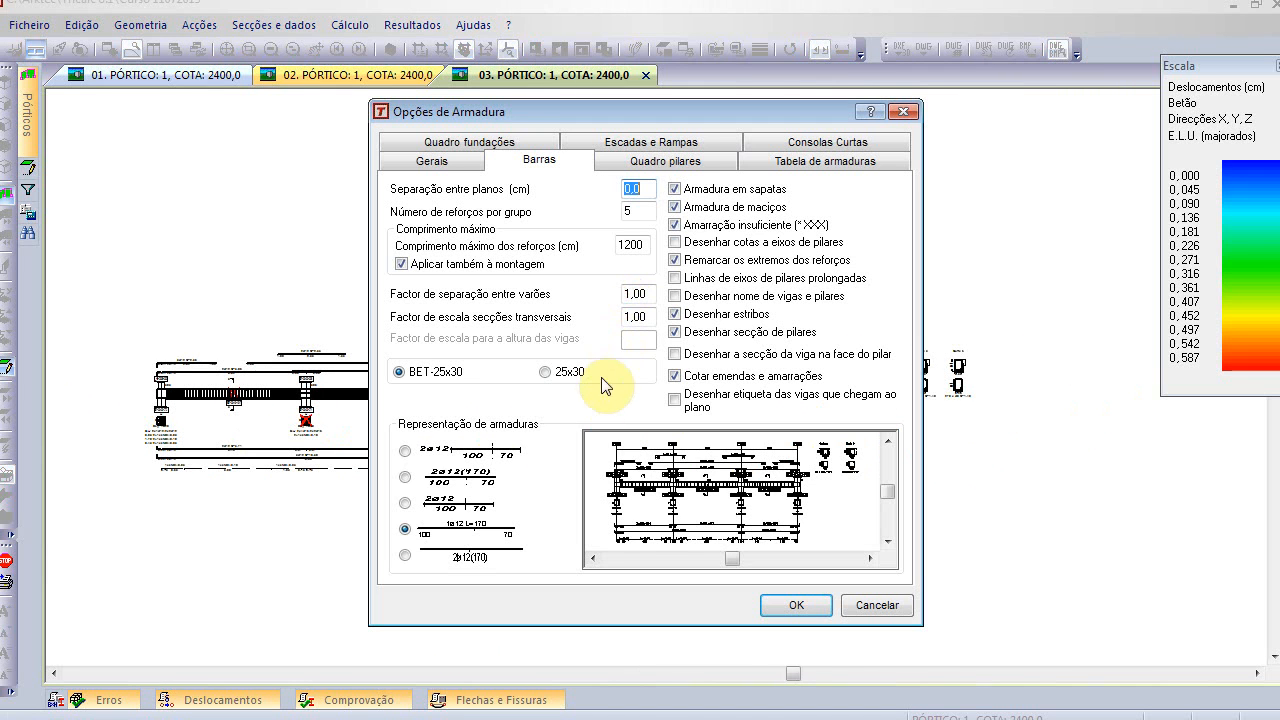
pyautogui.click(405, 451)
pyautogui.click(795, 608)
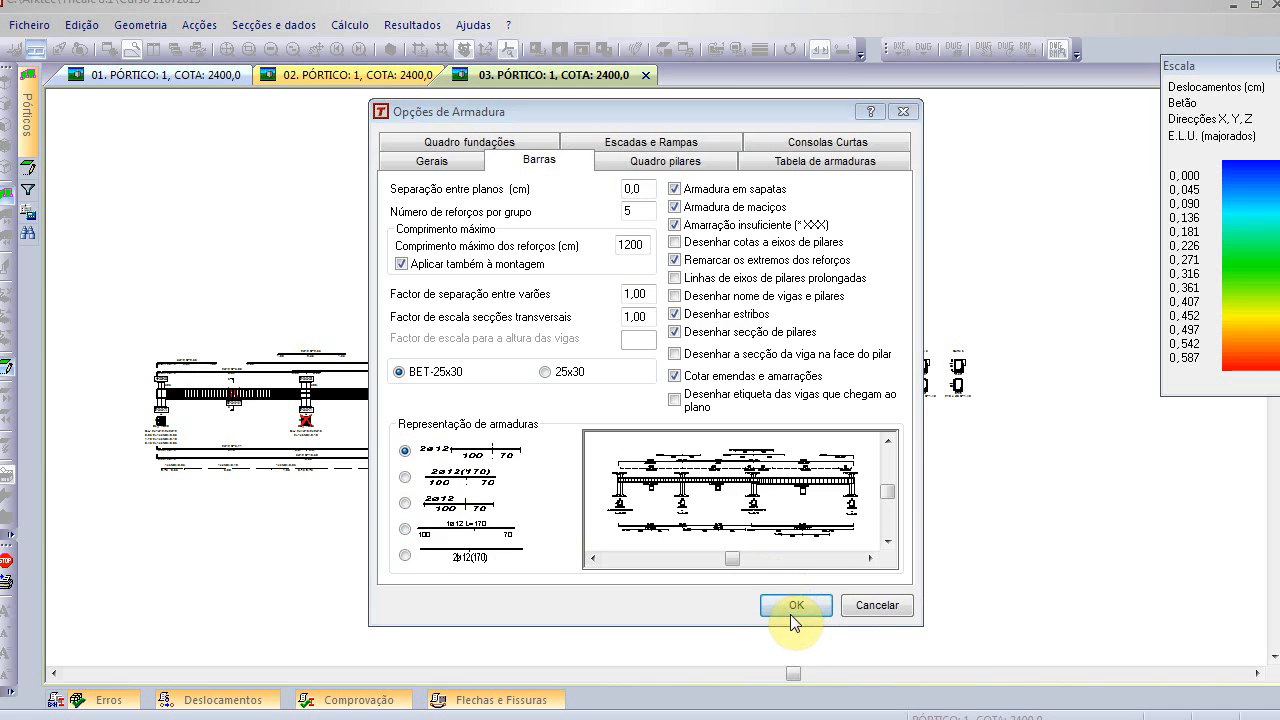
# - Leave the 2D frame drawing for the 3D mode and view the whole building in render
pyautogui.rightClick(491, 252)
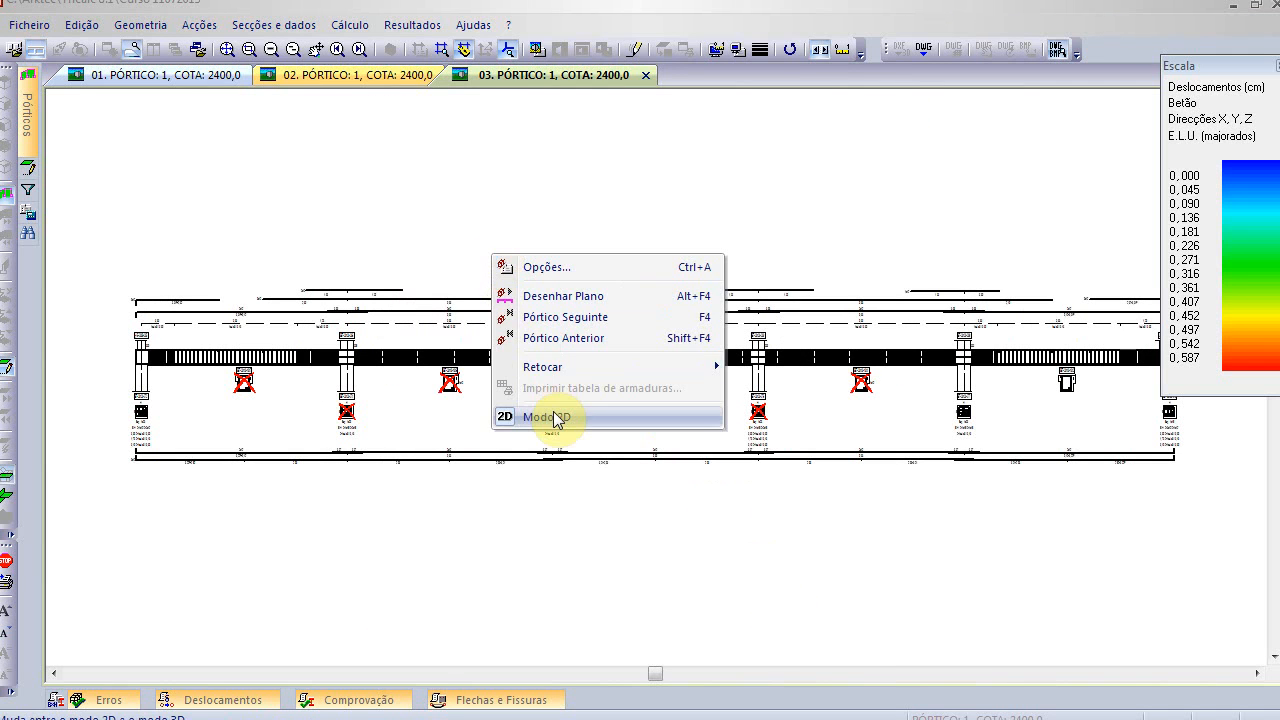
pyautogui.click(552, 417)
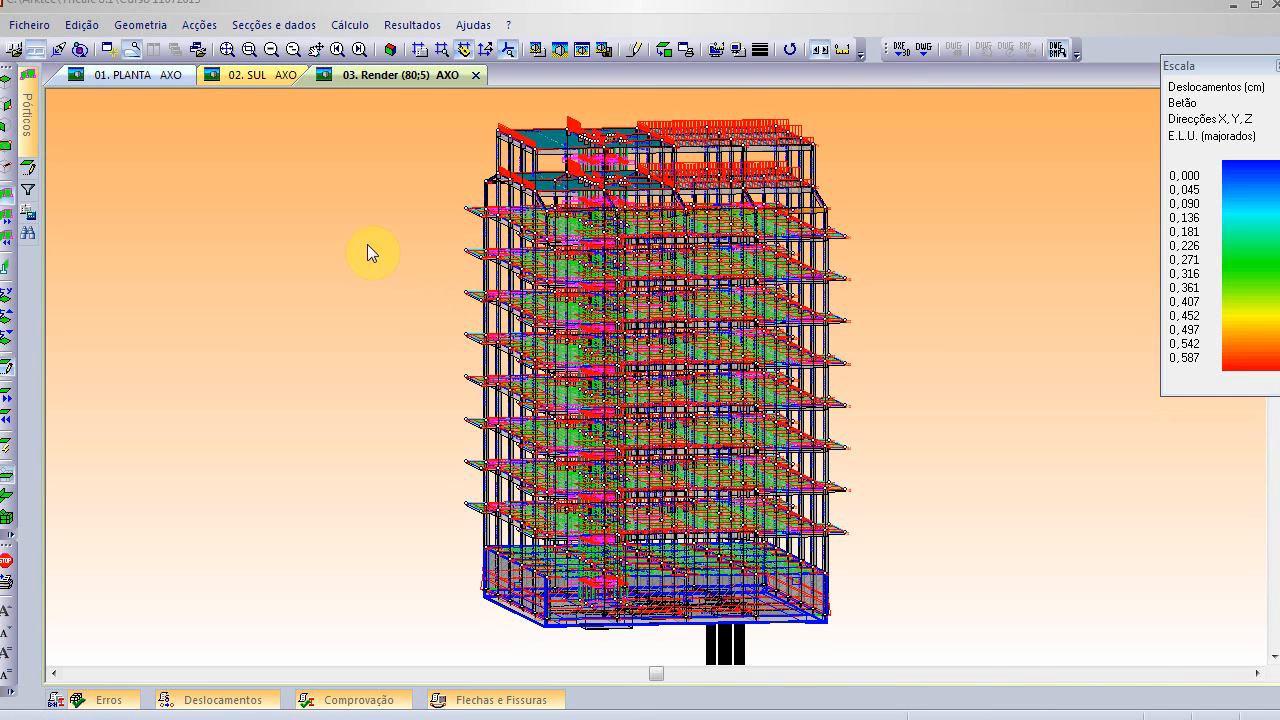
pyautogui.click(390, 49)
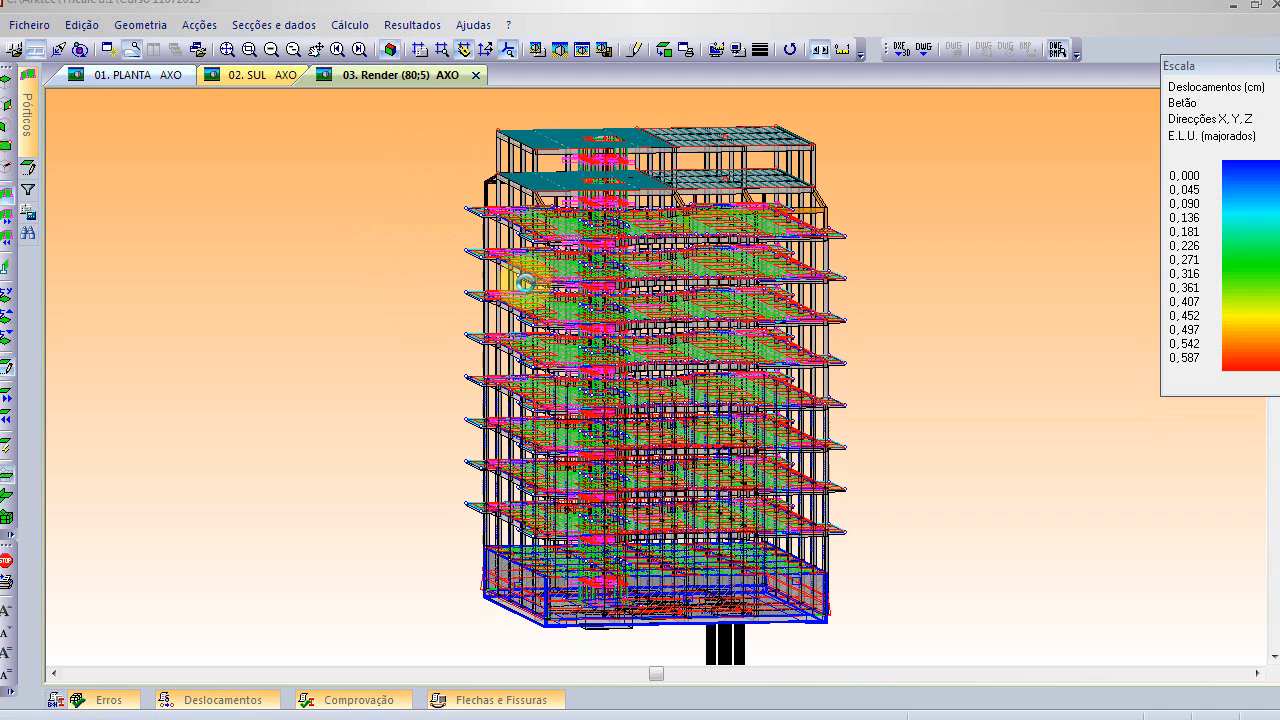
pyautogui.moveTo(566, 278)
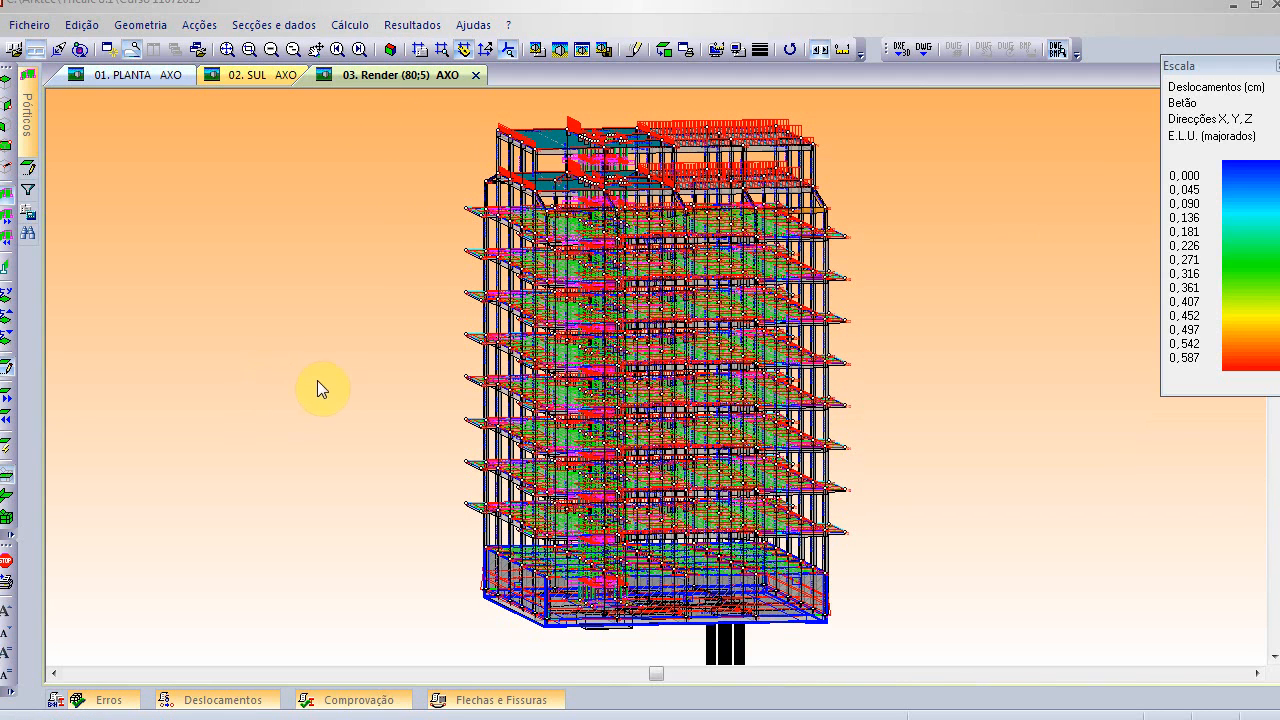
pyautogui.click(390, 49)
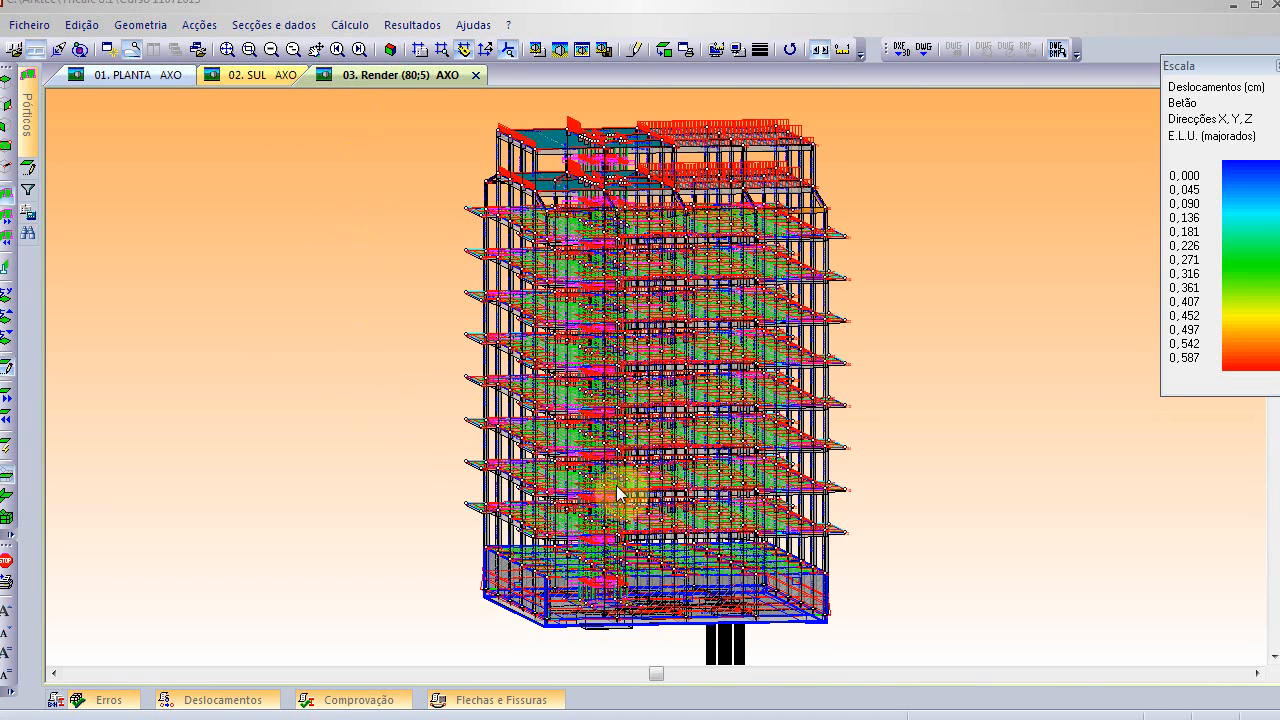
pyautogui.moveTo(606, 507)
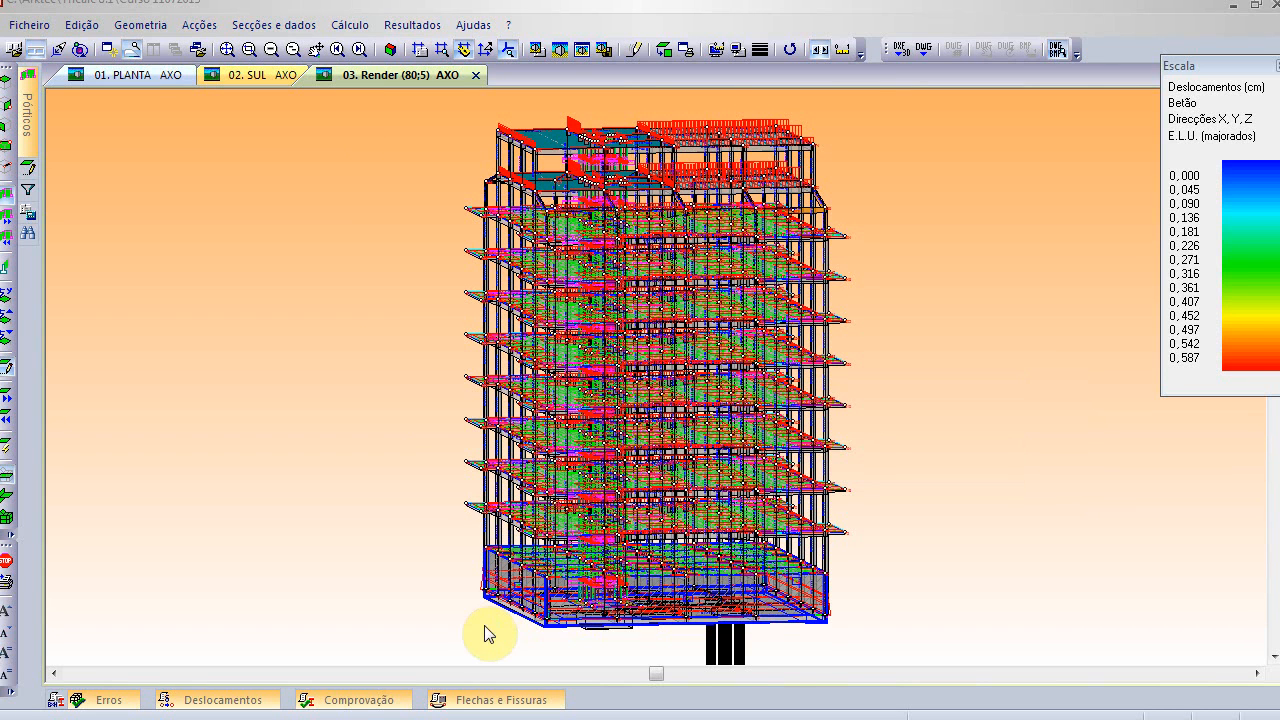
# - Isolate plane -300 and examine the footings, pile caps and core walls from above
pyautogui.moveTo(26, 168)
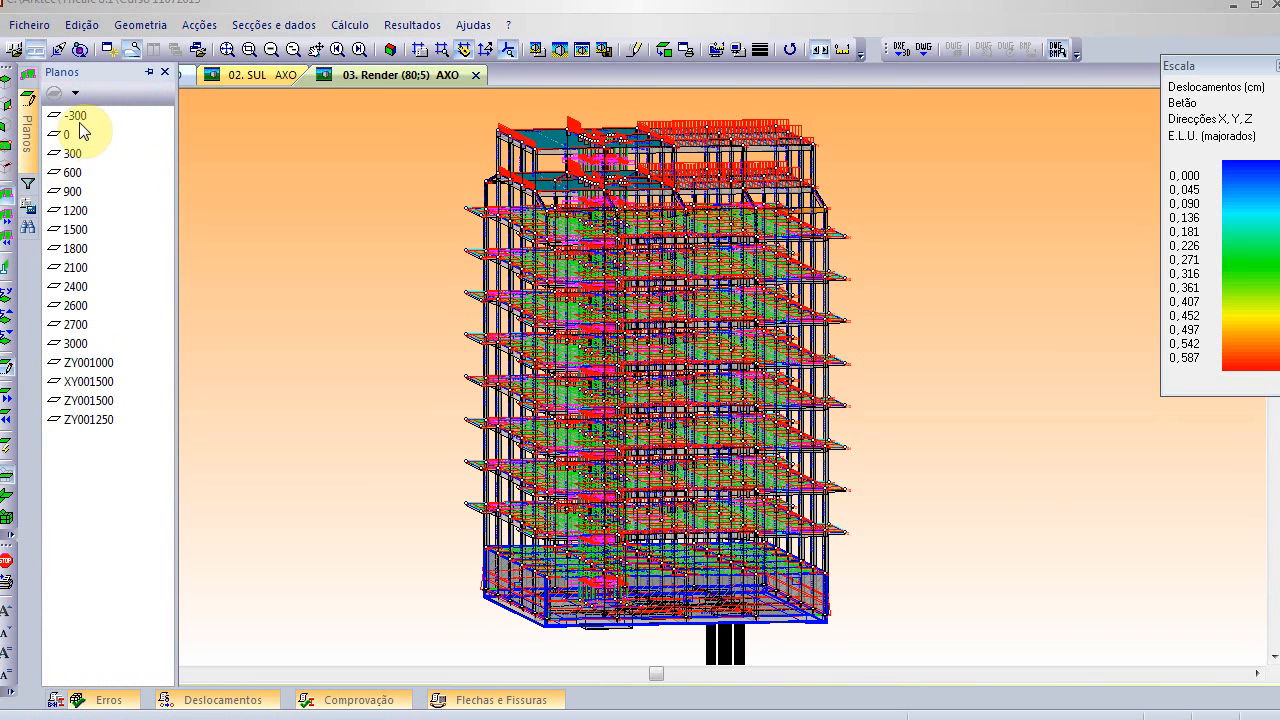
pyautogui.click(76, 118)
pyautogui.scroll(5, 600, 365)
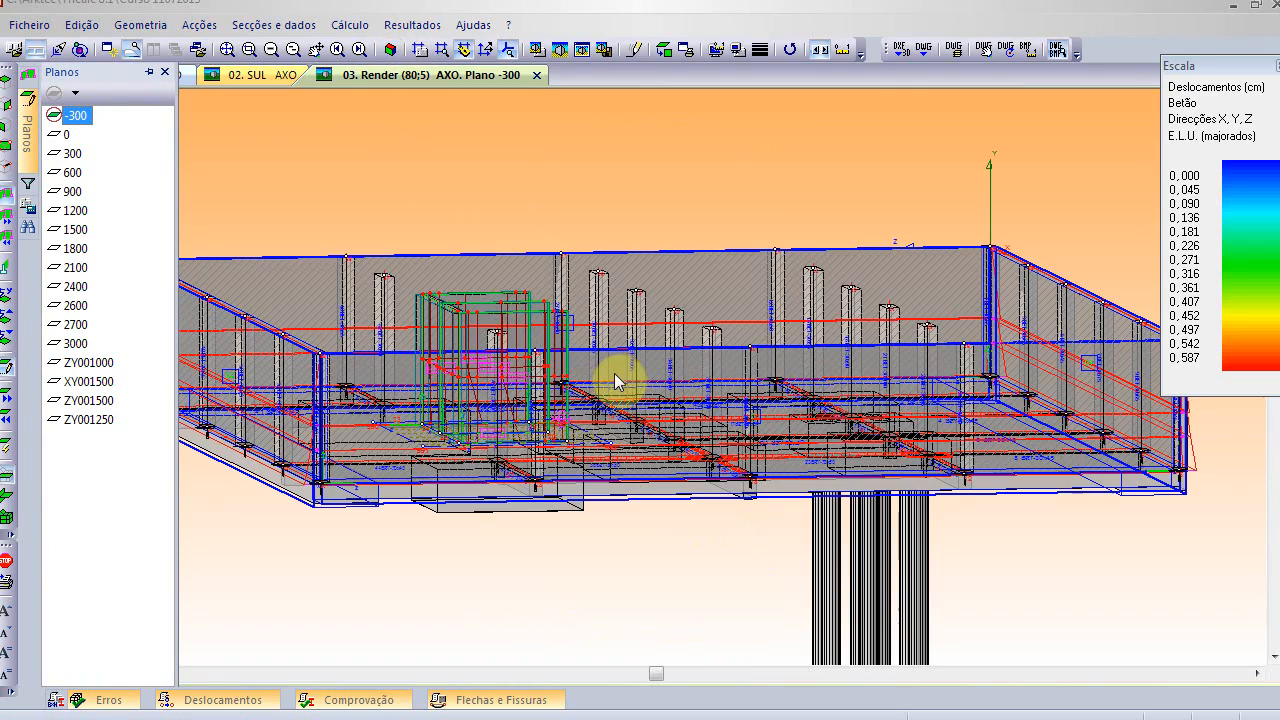
pyautogui.click(465, 166)
pyautogui.moveTo(527, 285); pyautogui.dragTo(563, 388, button='middle')
pyautogui.press('Up')
pyautogui.press('Right')
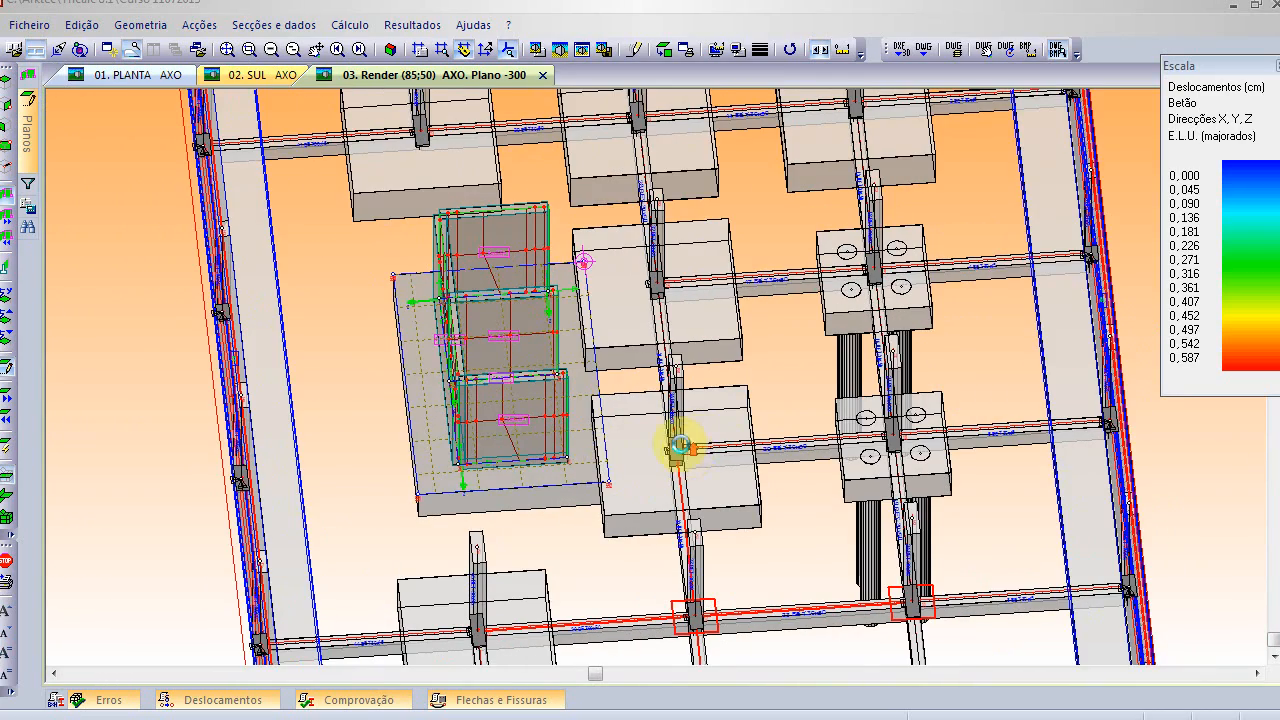
pyautogui.press('Right')
pyautogui.press('Right')
pyautogui.press('Right')
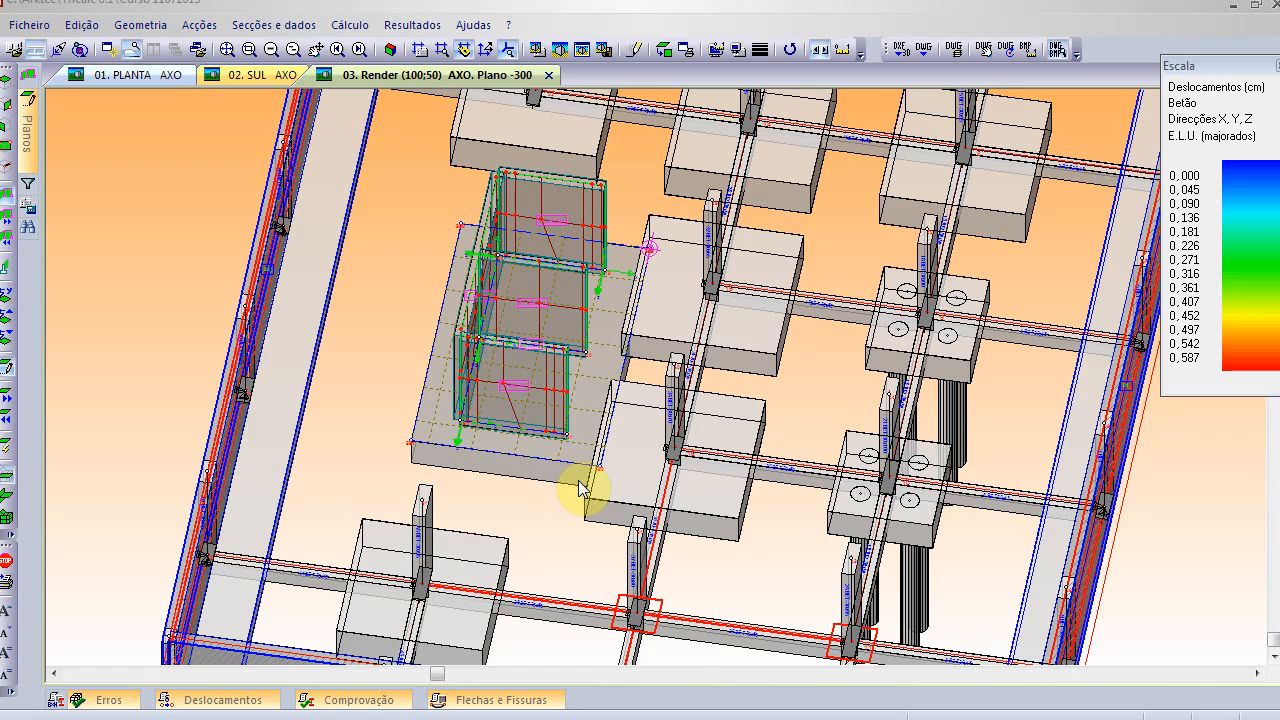
# - Examine the foundations of plane -300 from a 45;40 viewing angle, including the core footing and piles
pyautogui.press('Down')
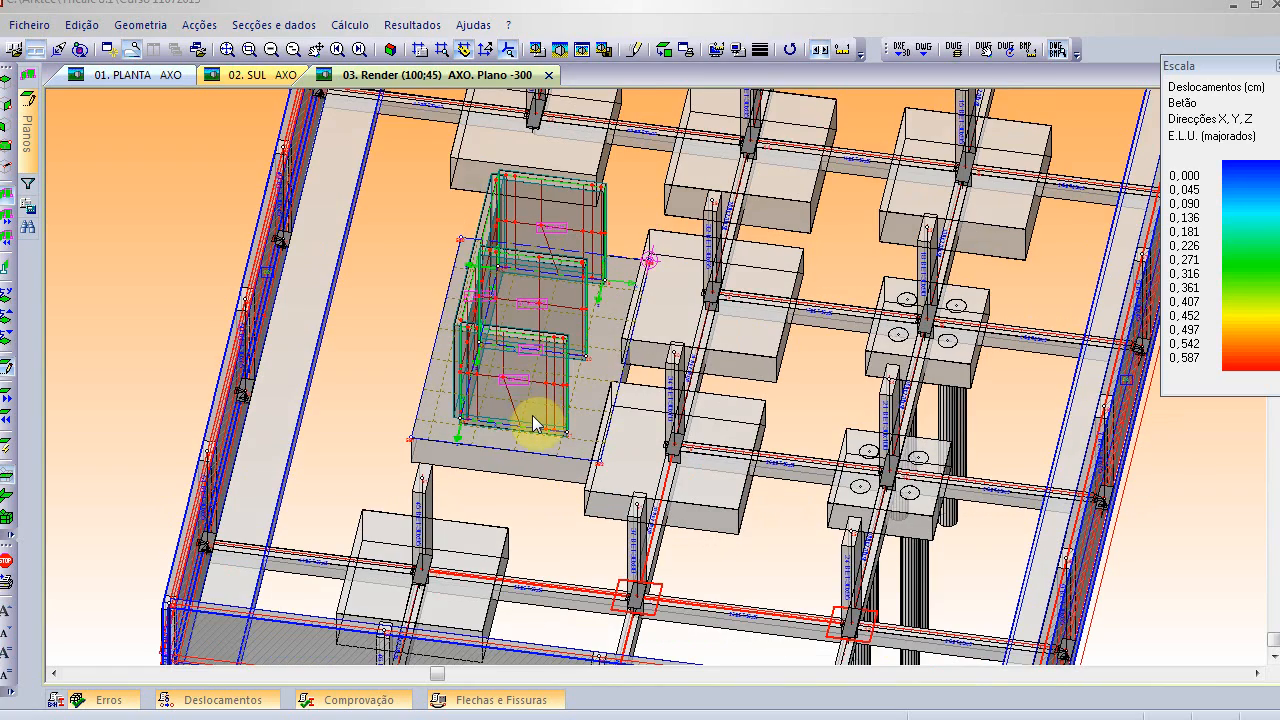
pyautogui.press('Down')
pyautogui.press('Left')
pyautogui.press('Left')
pyautogui.press('Left')
pyautogui.press('Left')
pyautogui.press('Left')
pyautogui.press('Left')
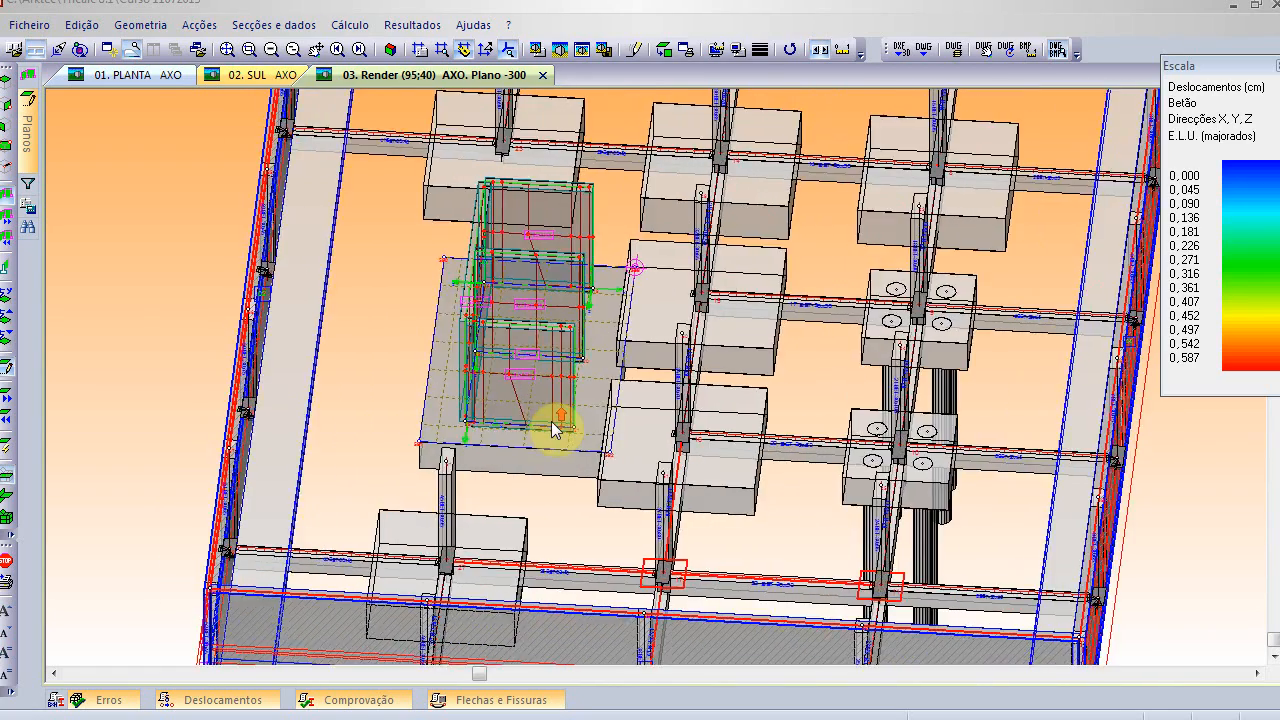
pyautogui.press('Left')
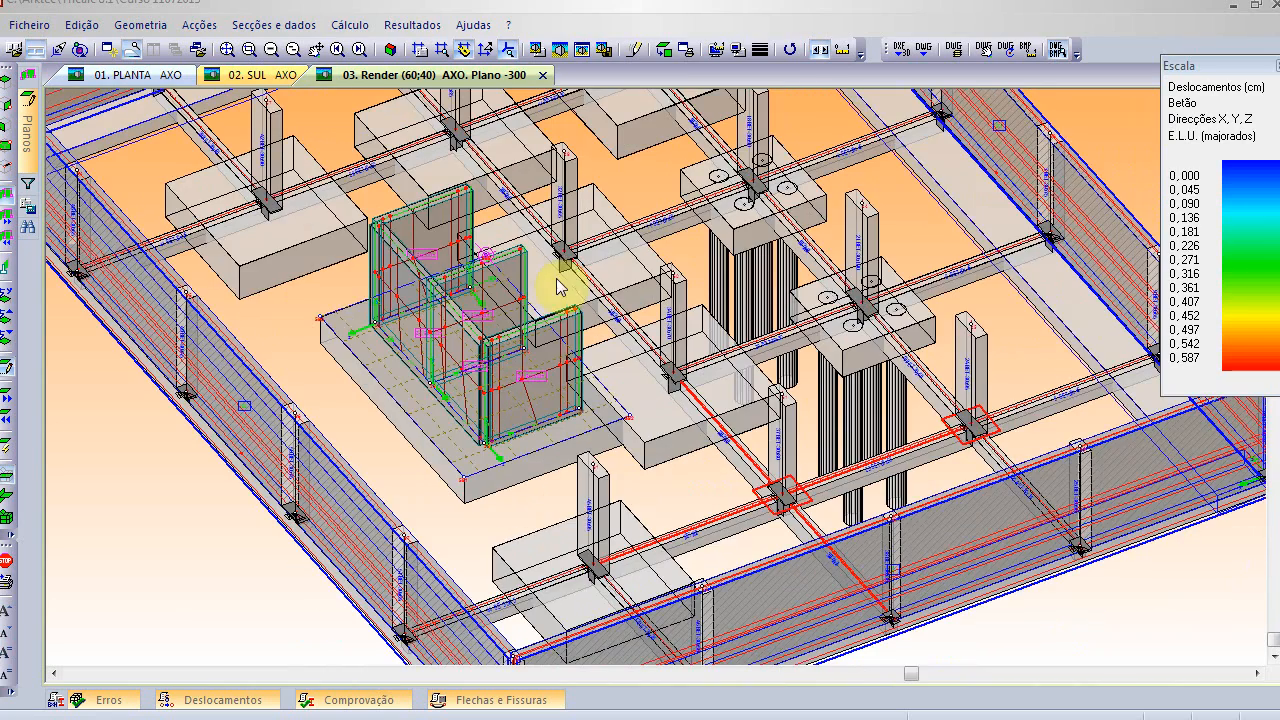
pyautogui.press('Left')
pyautogui.press('Left')
pyautogui.press('Left')
pyautogui.press('Left')
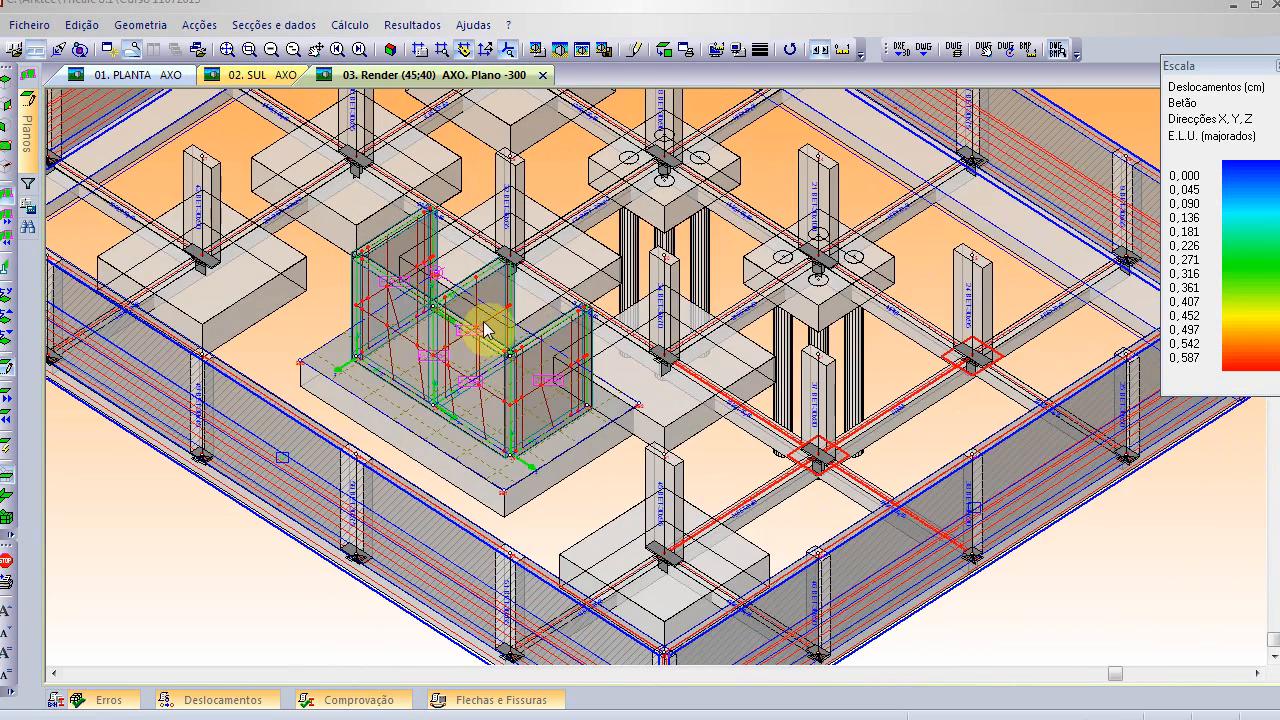
pyautogui.moveTo(487, 335)
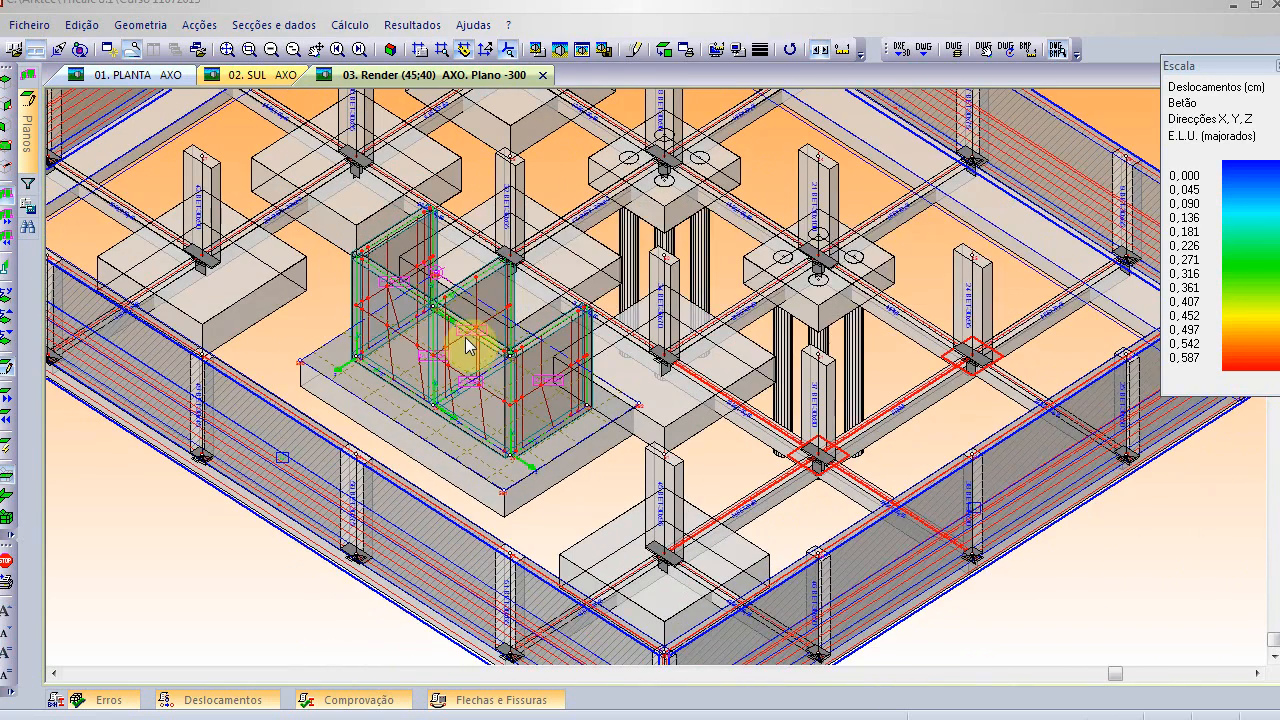
# - Advance past plane 0 to plane 300 and examine the entire floor slab with its balconies and curved edges
pyautogui.press('pageup')
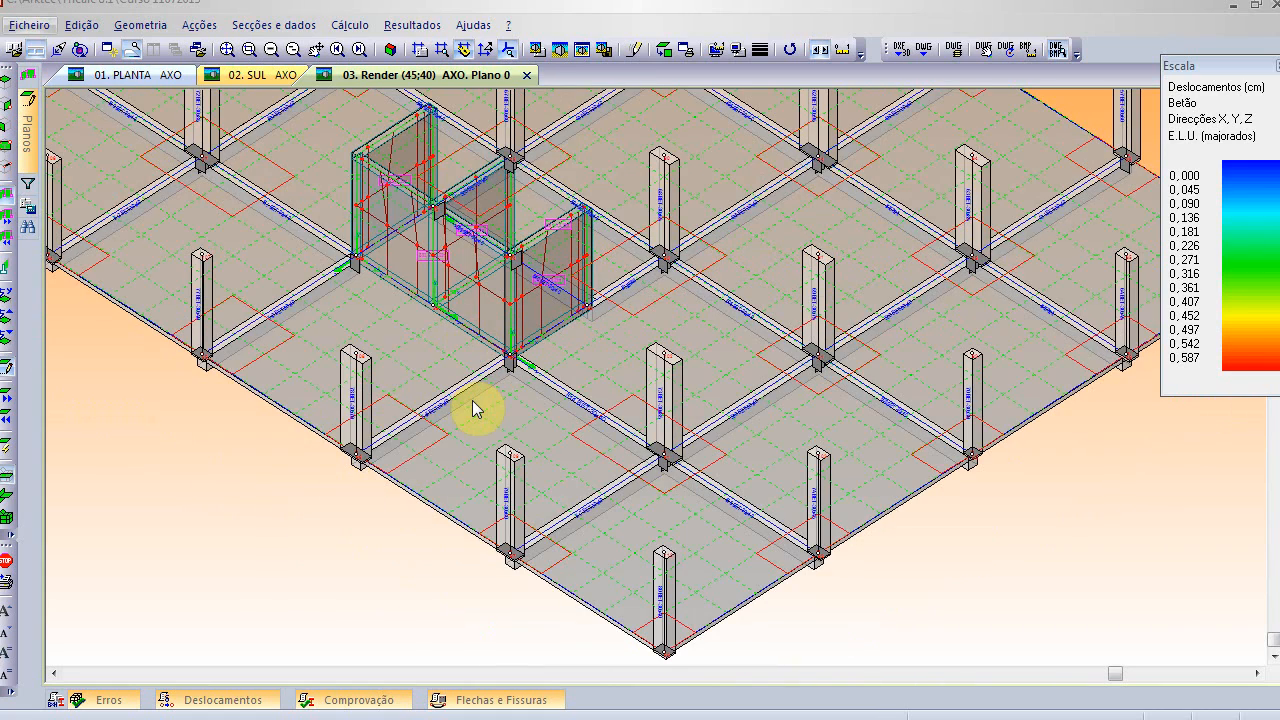
pyautogui.press('pageup')
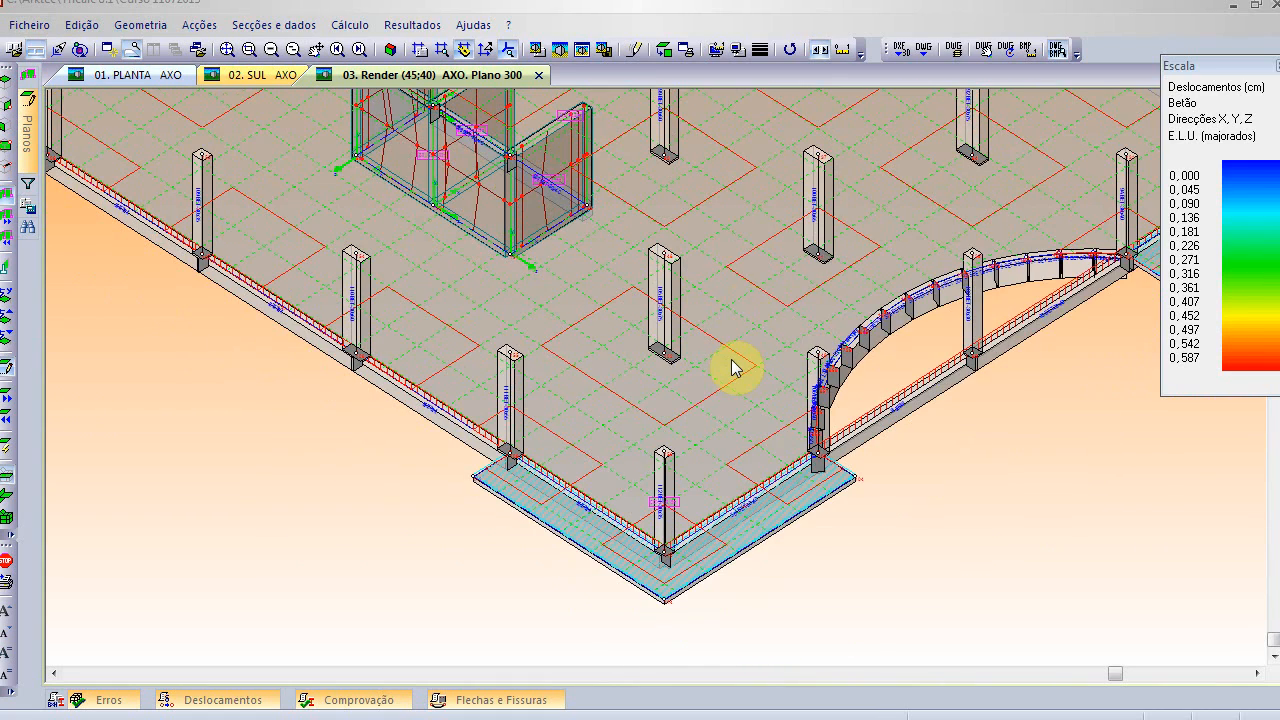
pyautogui.moveTo(732, 368)
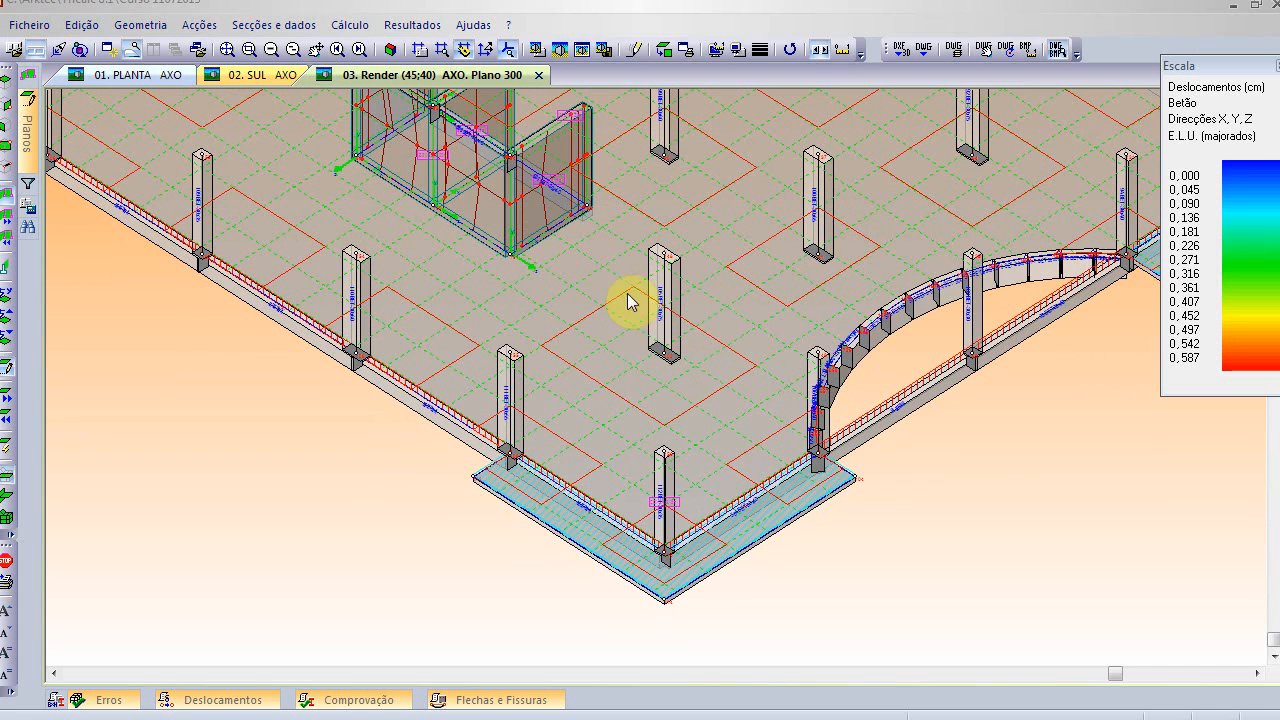
pyautogui.moveTo(548, 355)
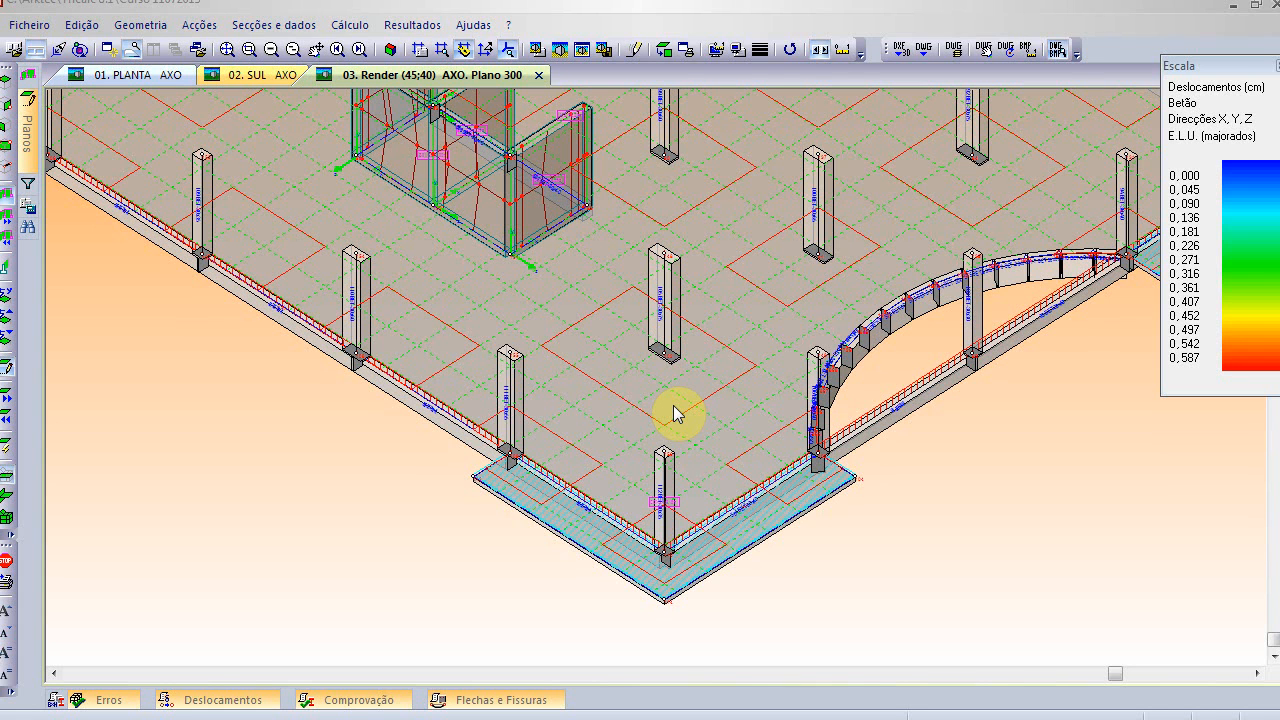
pyautogui.moveTo(646, 290)
pyautogui.click(224, 46)
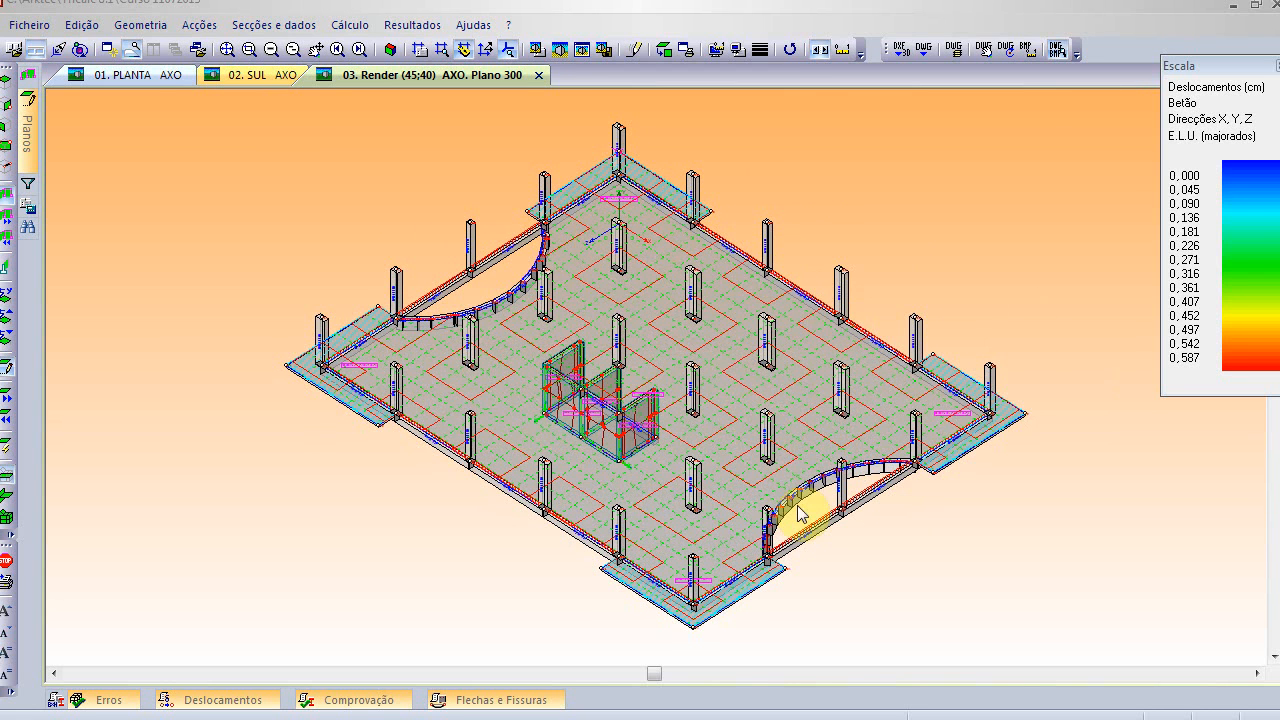
pyautogui.moveTo(536, 384)
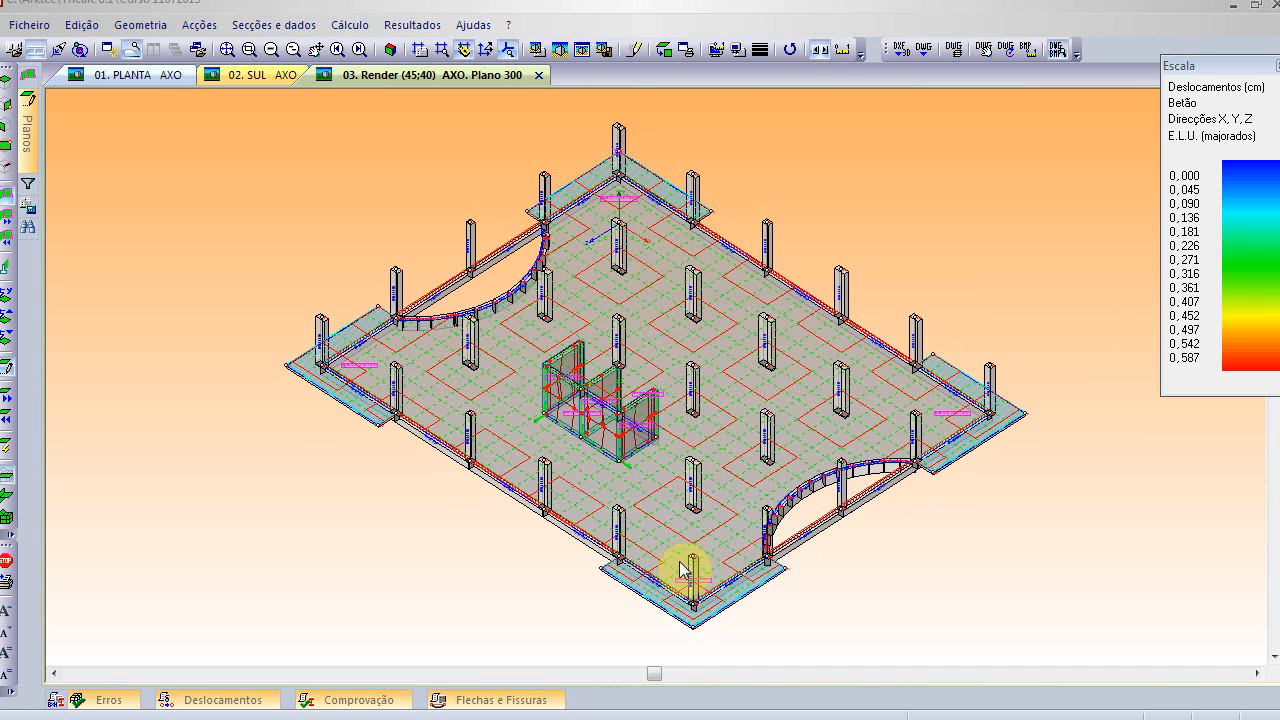
pyautogui.moveTo(515, 455)
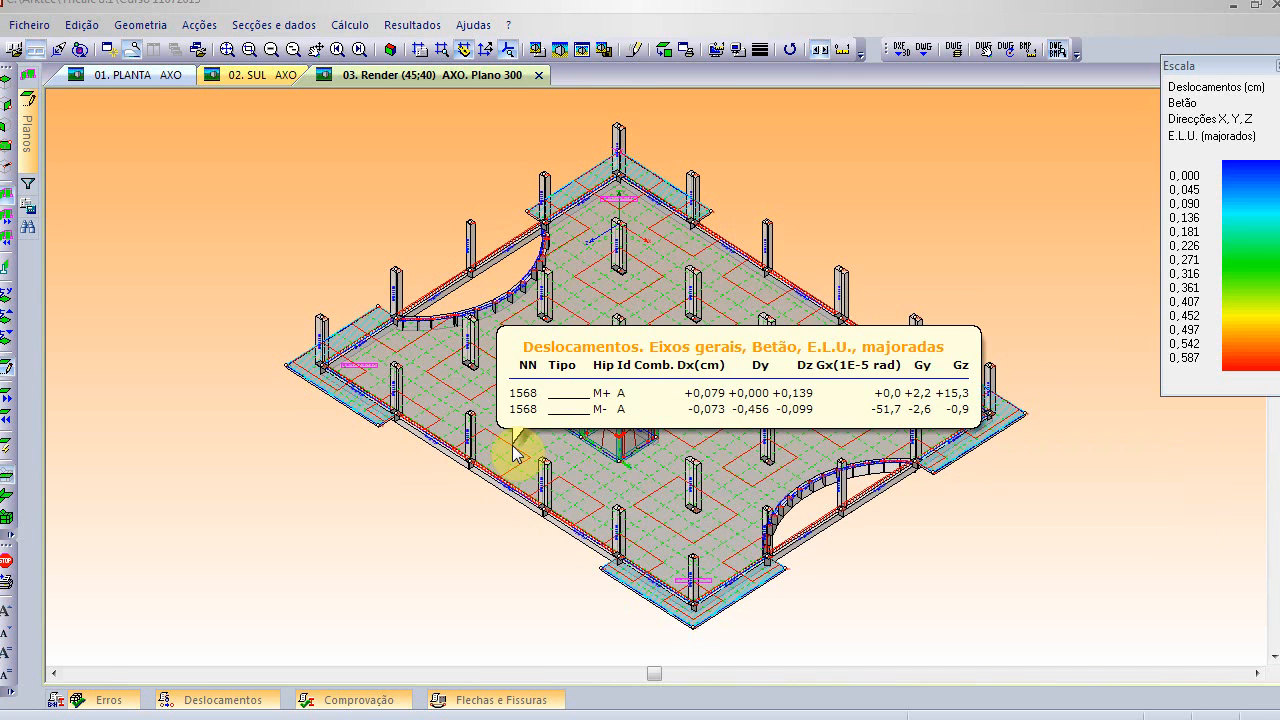
# - Examine the core walls and surrounding columns of plane 300 up close and from a 45;30 viewing angle
pyautogui.scroll(5, 514, 445)
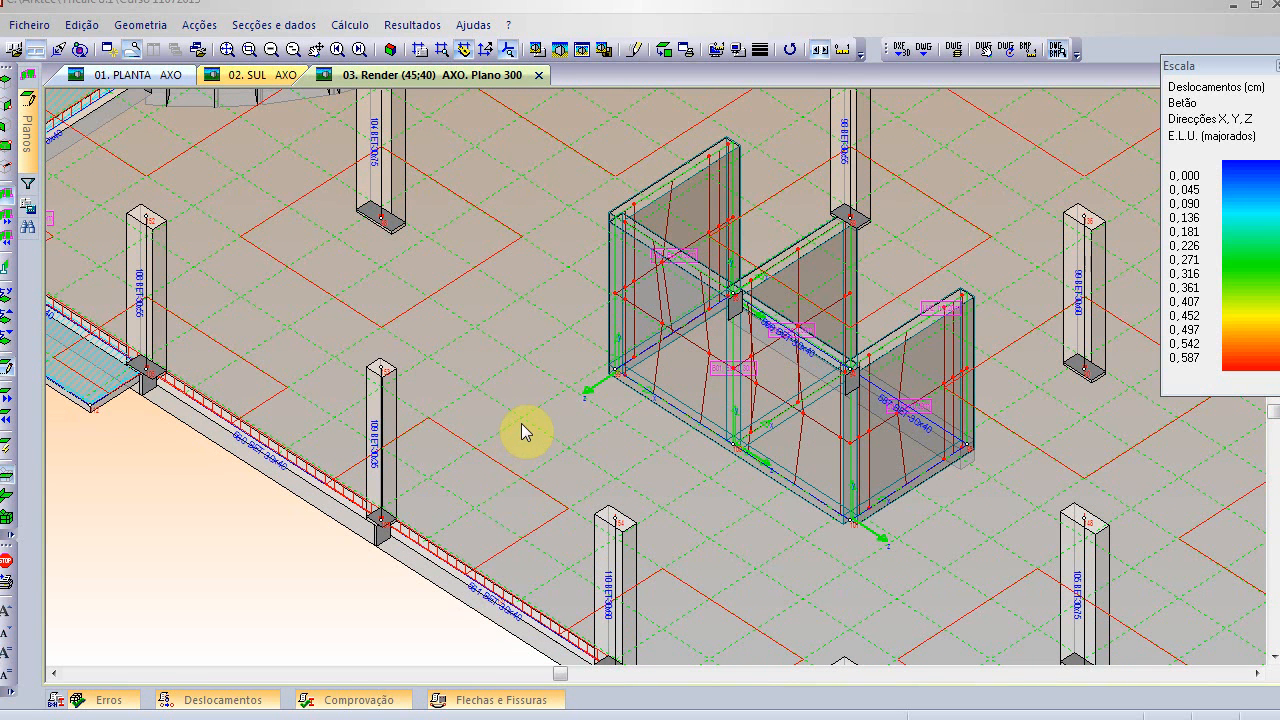
pyautogui.moveTo(521, 428)
pyautogui.moveTo(380, 402)
pyautogui.click(536, 395)
pyautogui.scroll(-1, 543, 389)
pyautogui.scroll(-1, 496, 305)
pyautogui.scroll(-1, 543, 249)
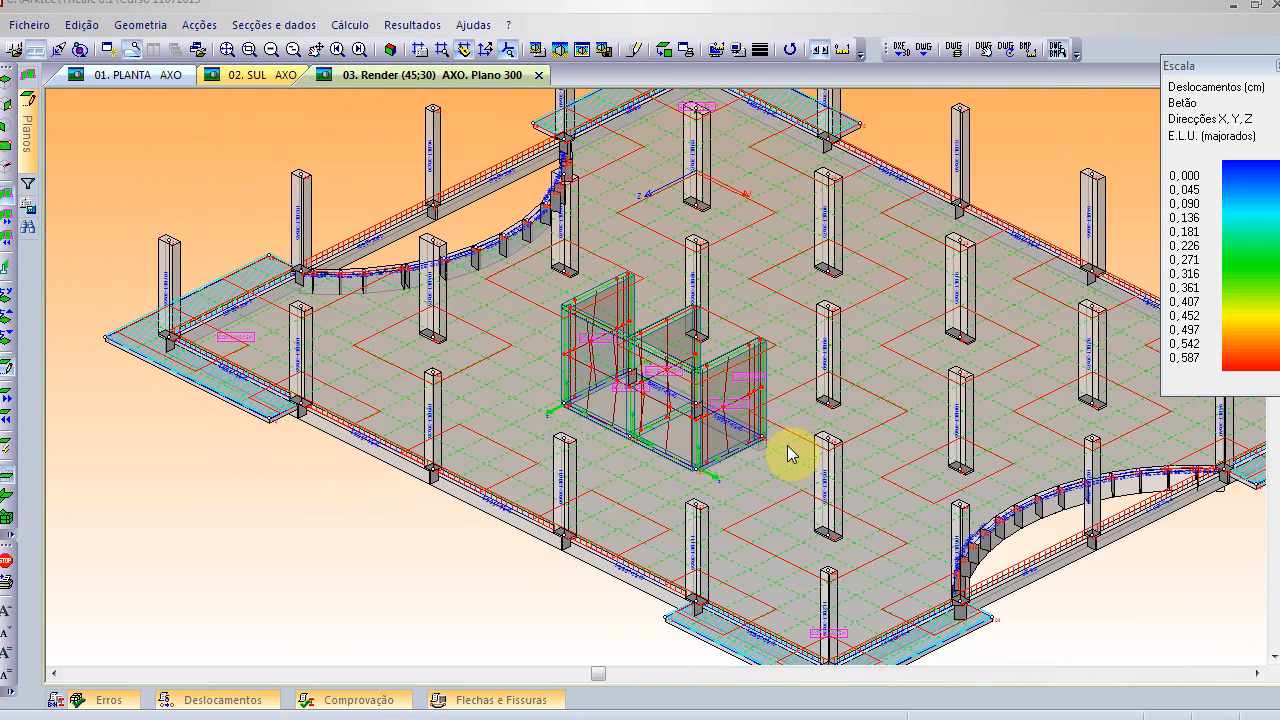
pyautogui.moveTo(788, 452)
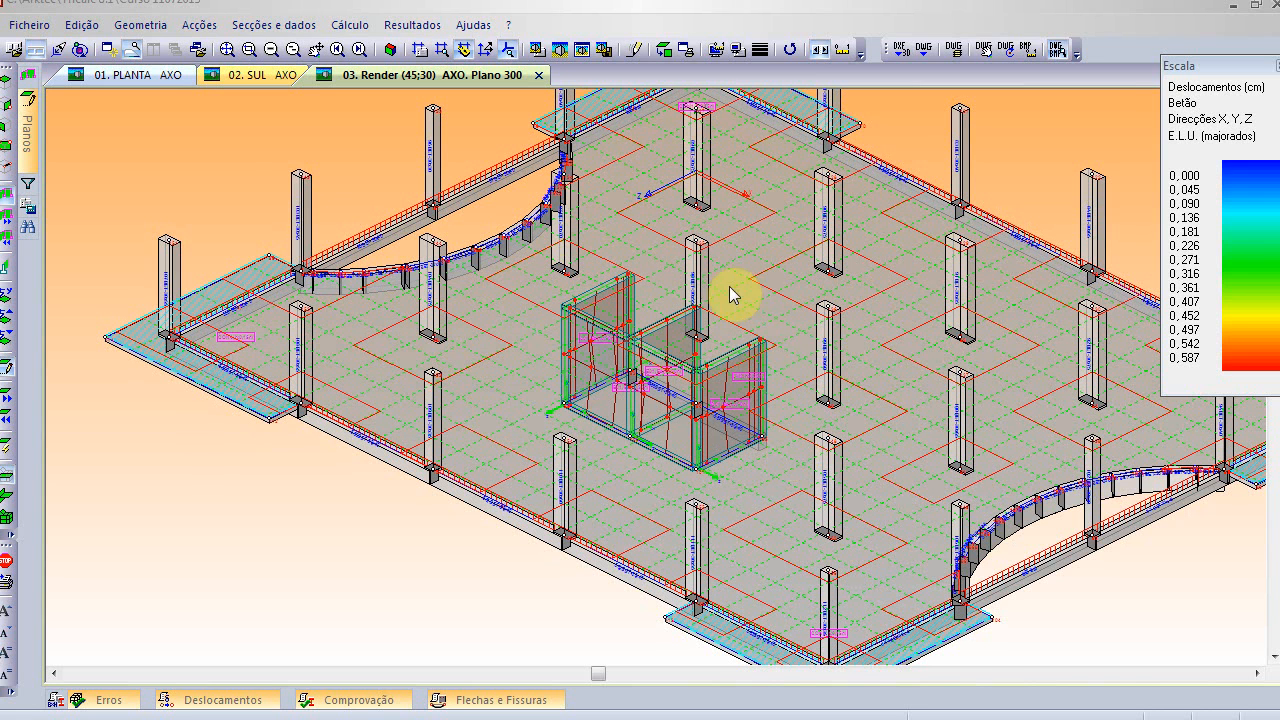
# - Open the recent project Cópia (2) de Paredes Moldadas and examine its basement walls in render
pyautogui.click(222, 173)
pyautogui.click(31, 25)
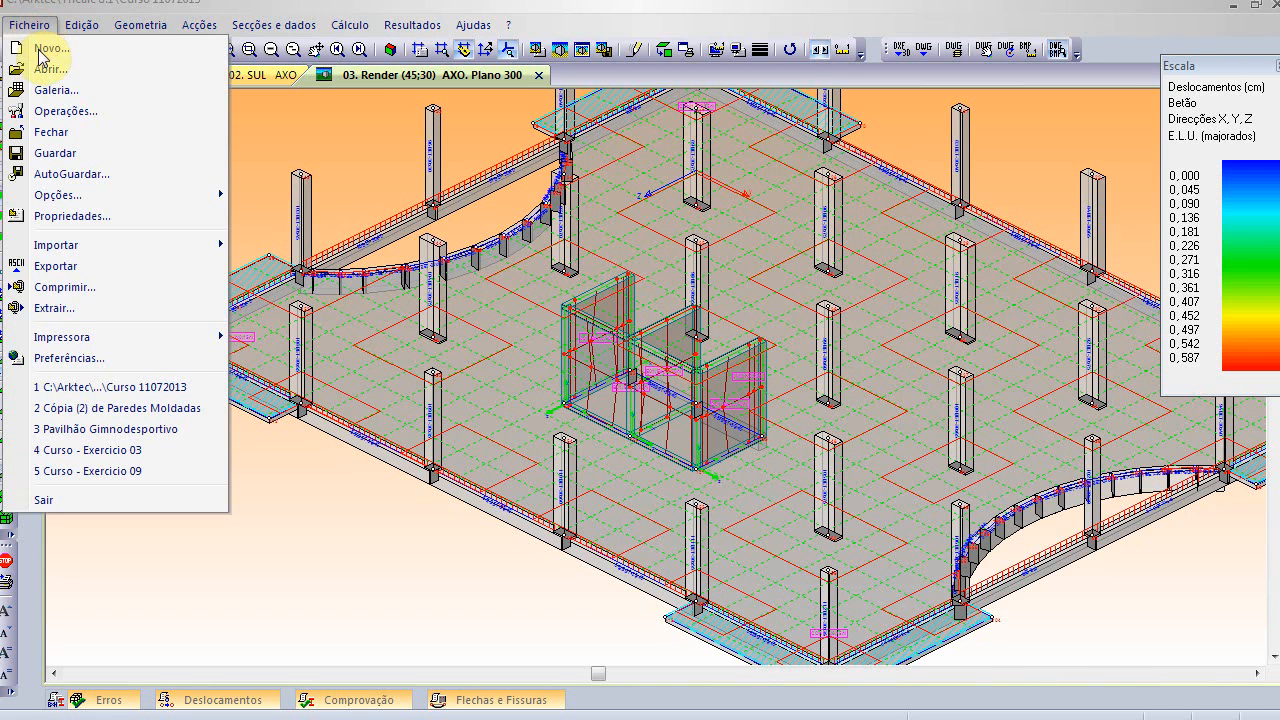
pyautogui.click(117, 403)
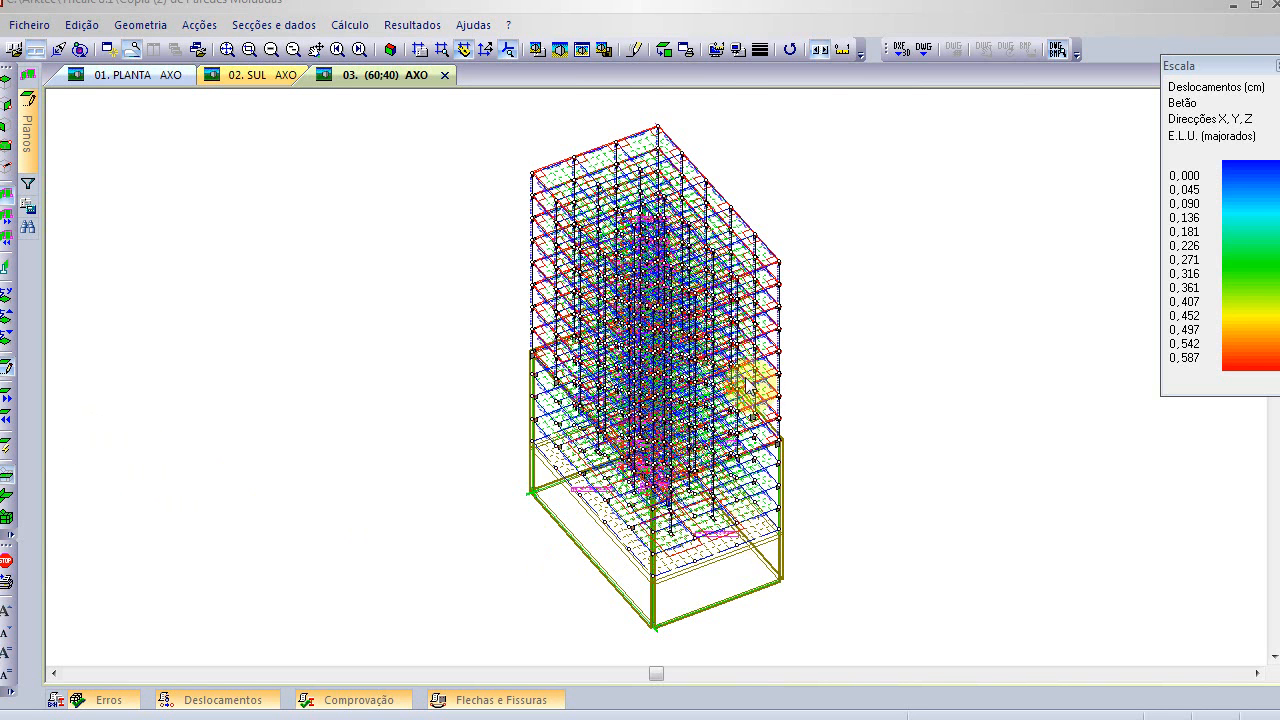
pyautogui.click(562, 54)
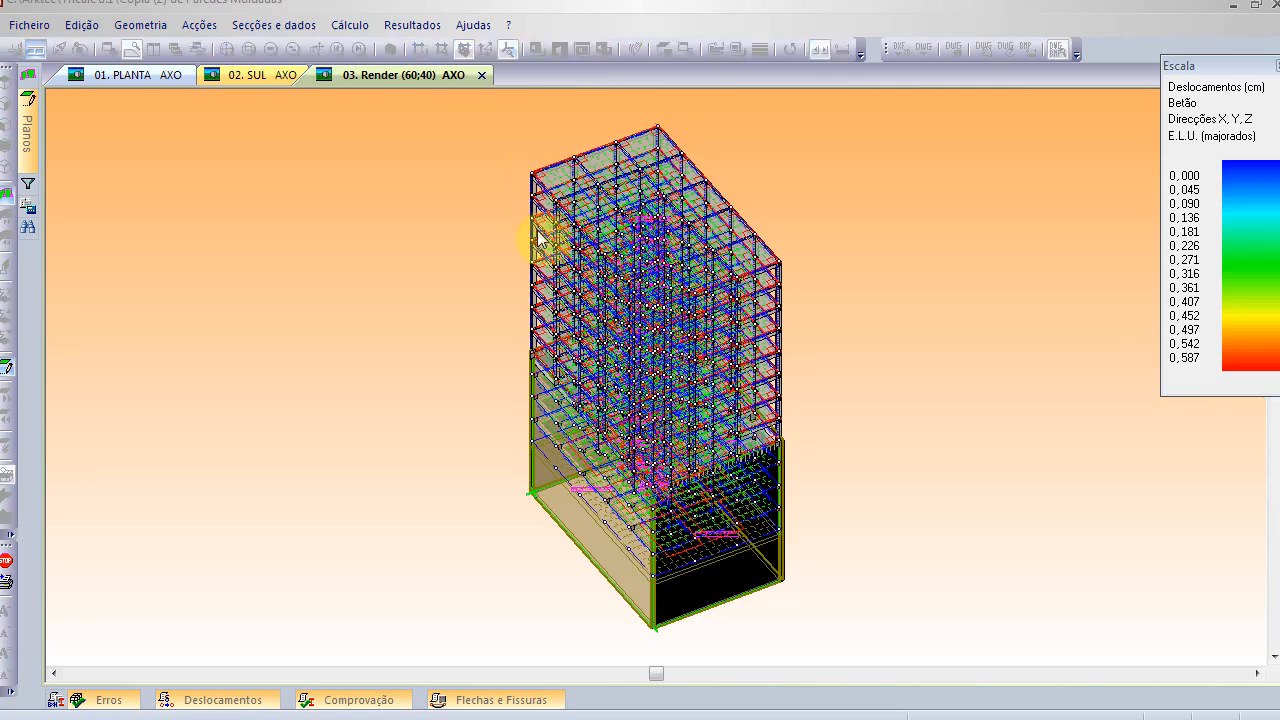
pyautogui.scroll(2, 645, 566)
pyautogui.keyDown('shift'); pyautogui.moveTo(645, 566); pyautogui.dragTo(648, 580, button='middle'); pyautogui.keyUp('shift')
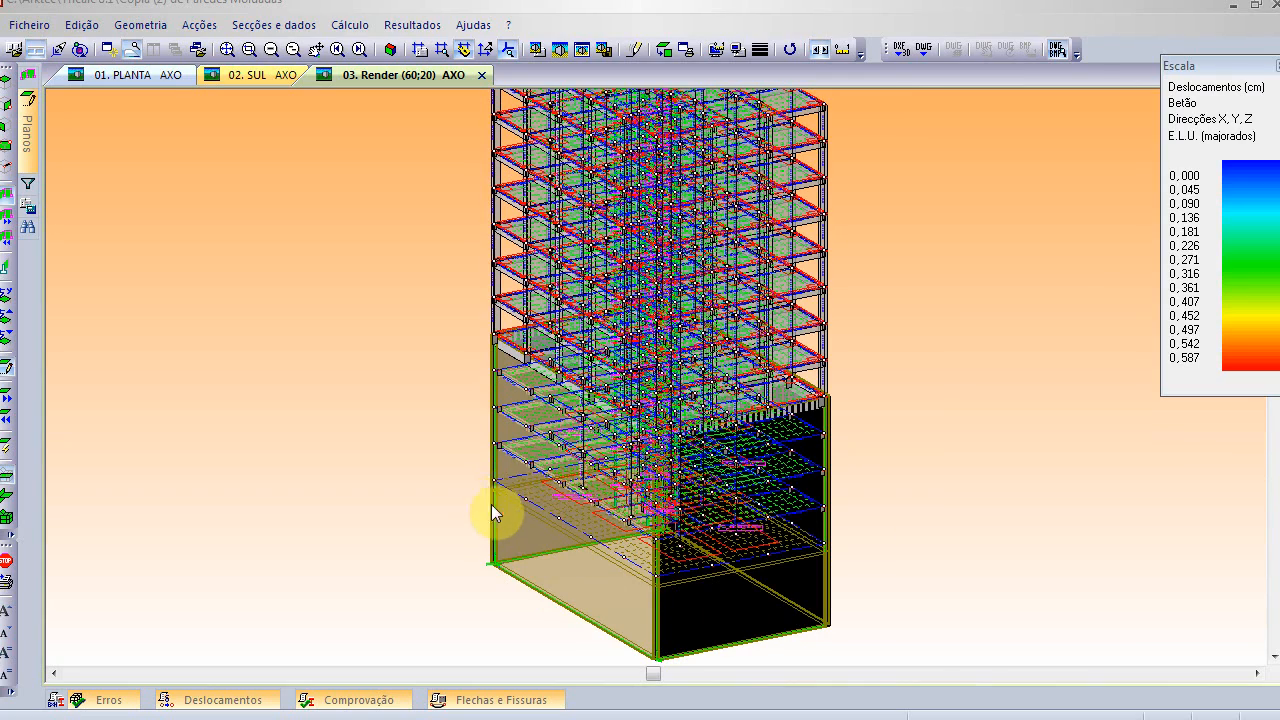
pyautogui.scroll(4, 490, 496)
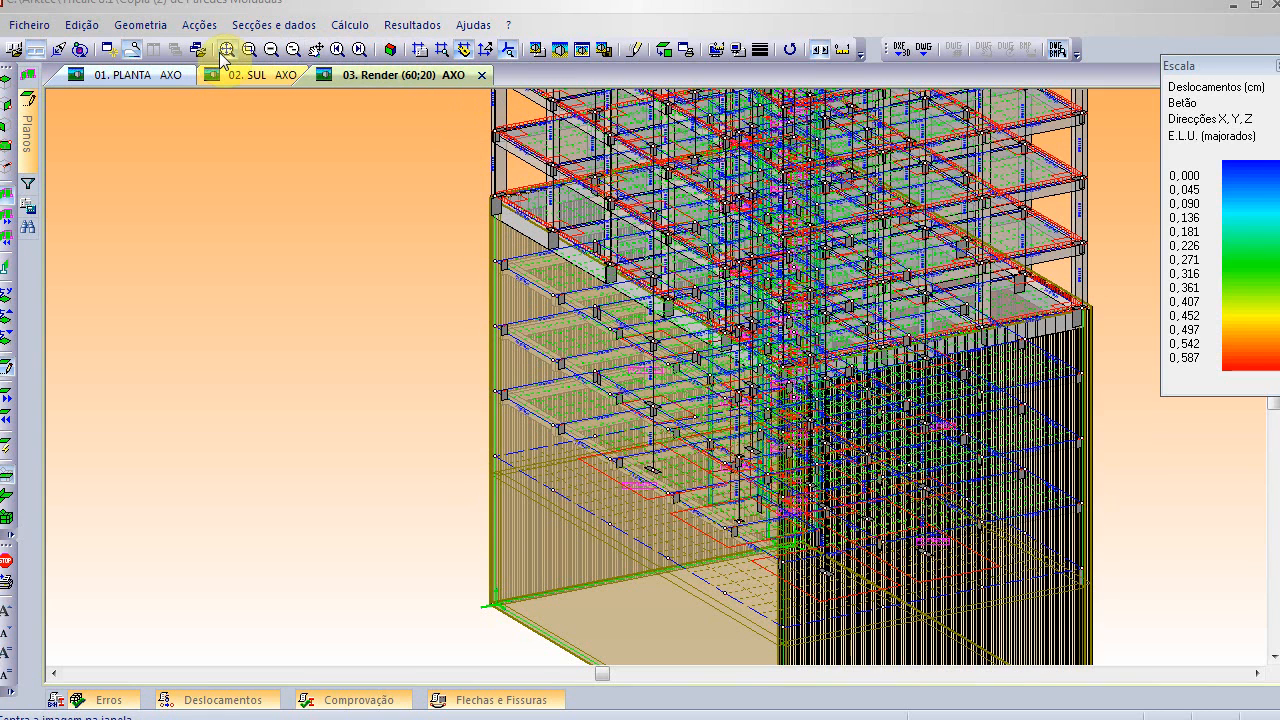
# - Isolate the lowest horizontal plane of the Paredes Moldadas building
pyautogui.click(238, 77)
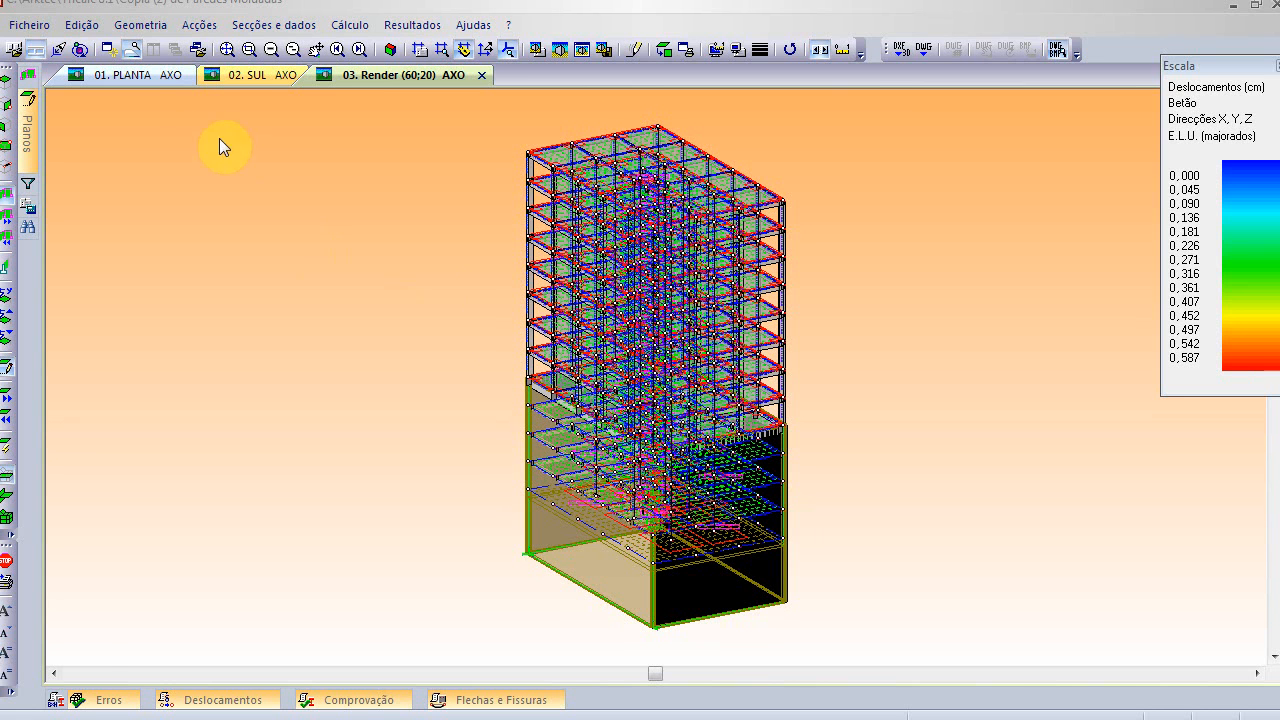
pyautogui.moveTo(35, 133)
pyautogui.click(75, 115)
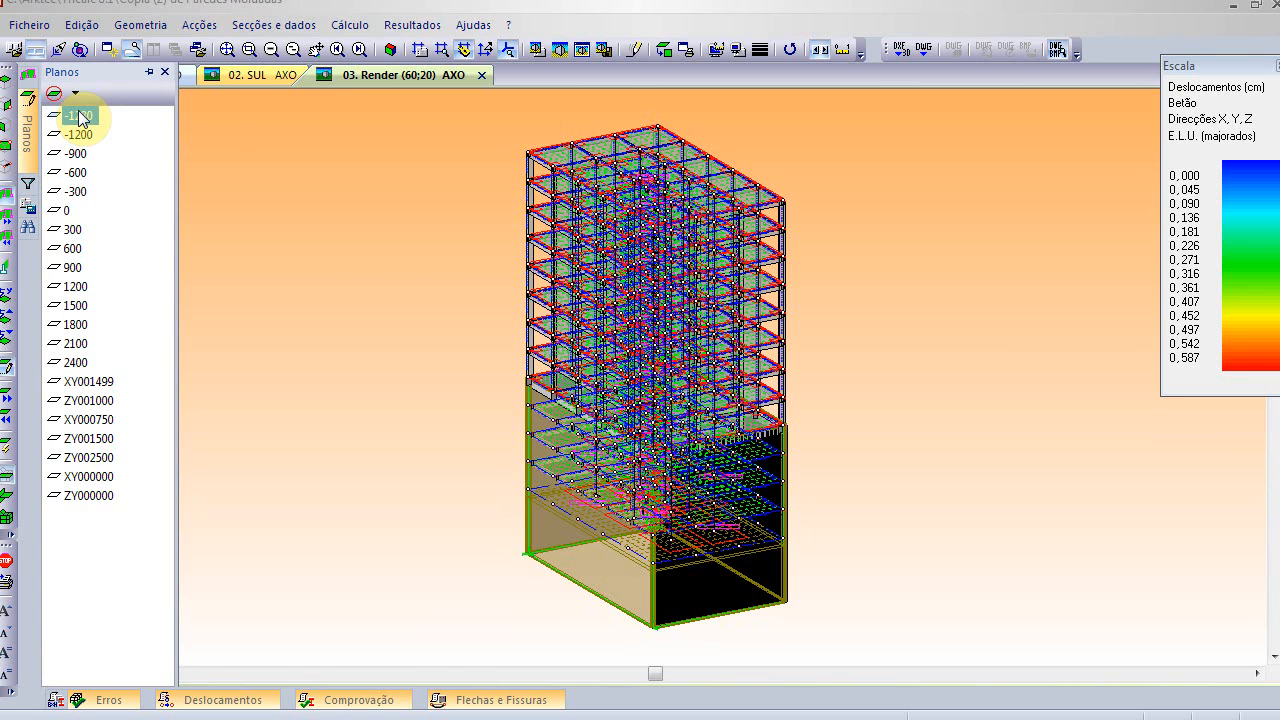
# - Render plane -1280 of the Paredes Moldadas model and examine the pile wall's corner and capping beam up close
pyautogui.click(390, 49)
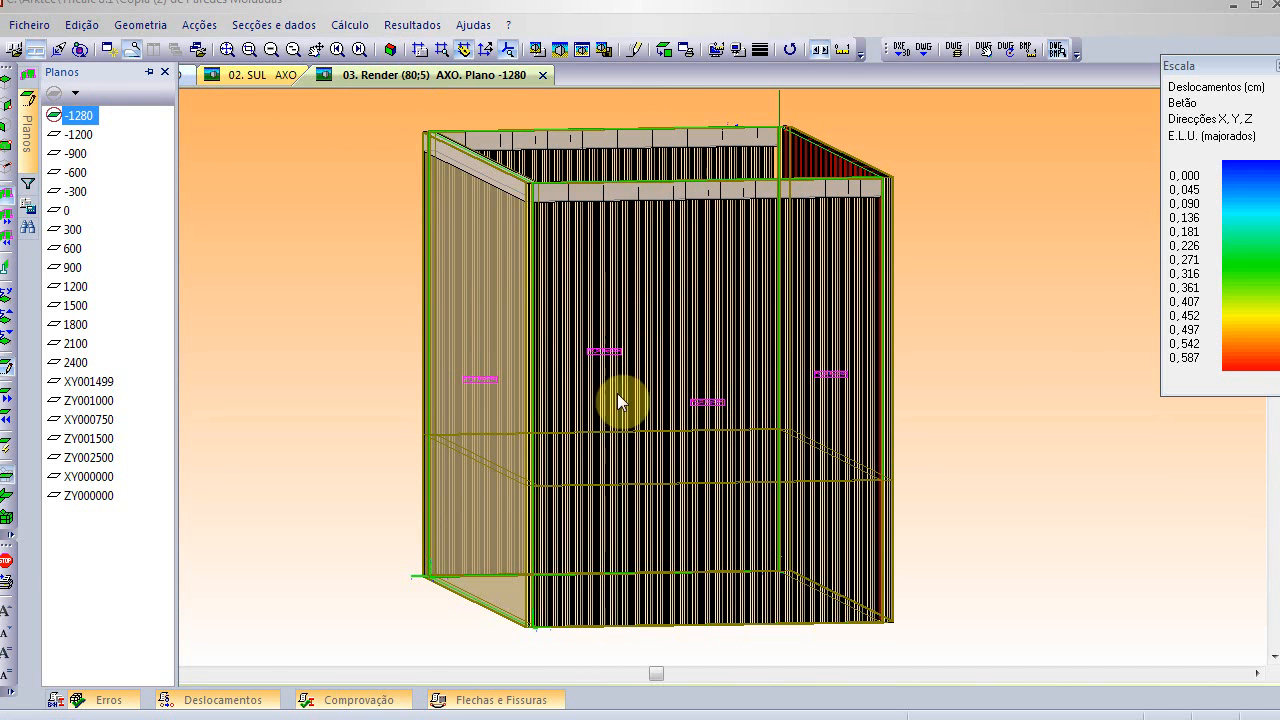
pyautogui.click(691, 391)
pyautogui.moveTo(691, 391); pyautogui.dragTo(700, 443)
pyautogui.scroll(3, 697, 440)
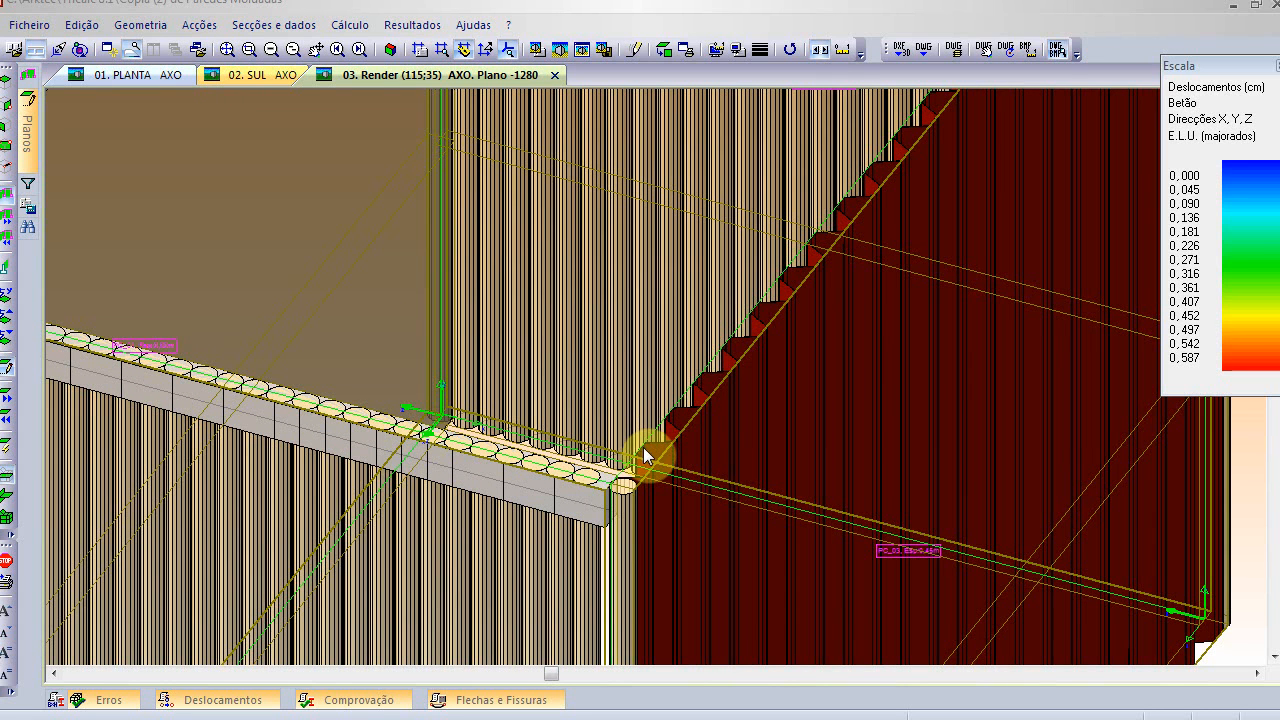
pyautogui.moveTo(645, 420); pyautogui.dragTo(614, 428)
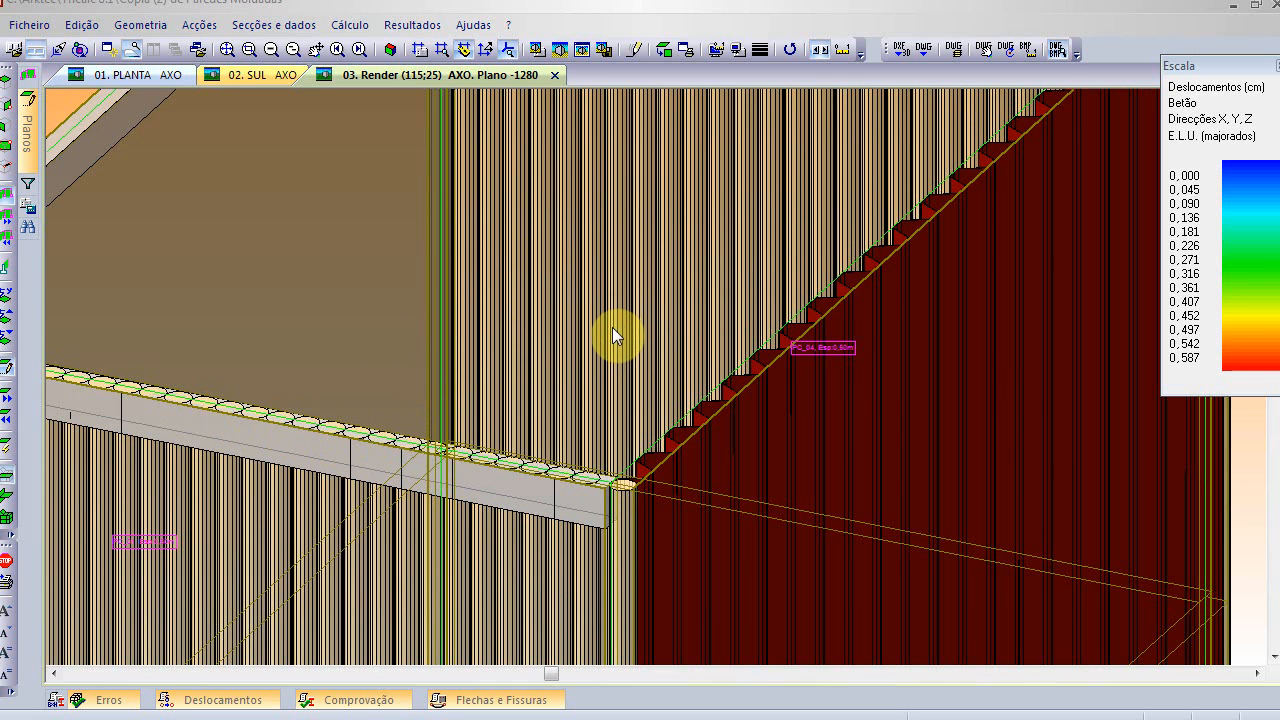
pyautogui.scroll(-3, 611, 367)
pyautogui.keyDown('shift'); pyautogui.scroll(-1, 507, 462); pyautogui.keyUp('shift')
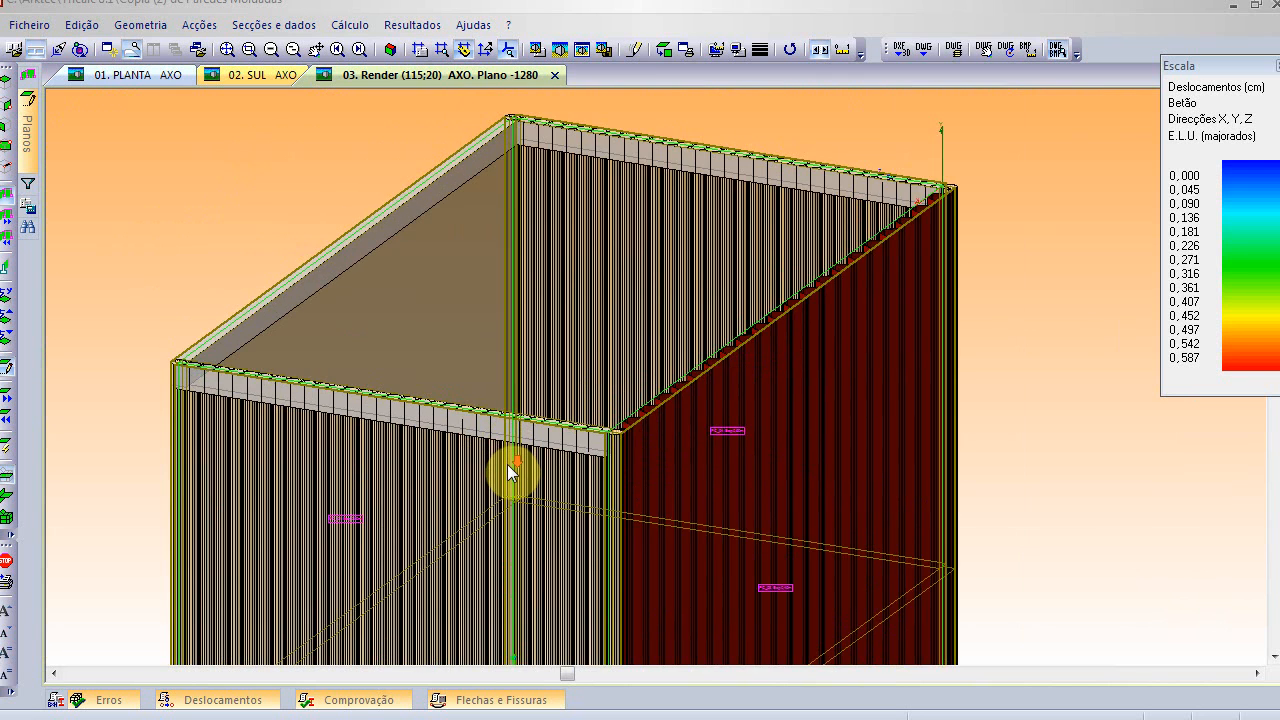
# - Examine the stepped pile edge of the red wall up close from a 70;35 viewing angle
pyautogui.keyDown('ctrl'); pyautogui.scroll(-4, 507, 490); pyautogui.keyUp('ctrl')
pyautogui.keyDown('ctrl'); pyautogui.scroll(-5, 508, 497); pyautogui.keyUp('ctrl')
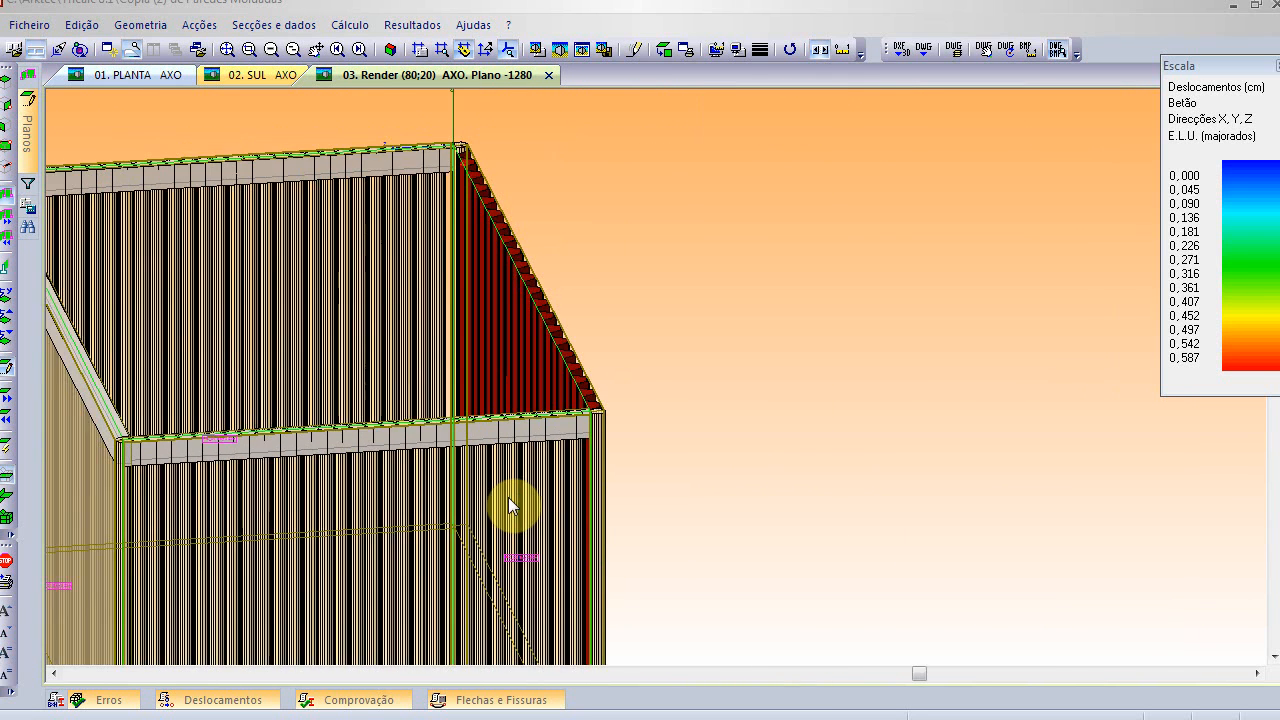
pyautogui.scroll(3, 488, 363)
pyautogui.scroll(2, 488, 363)
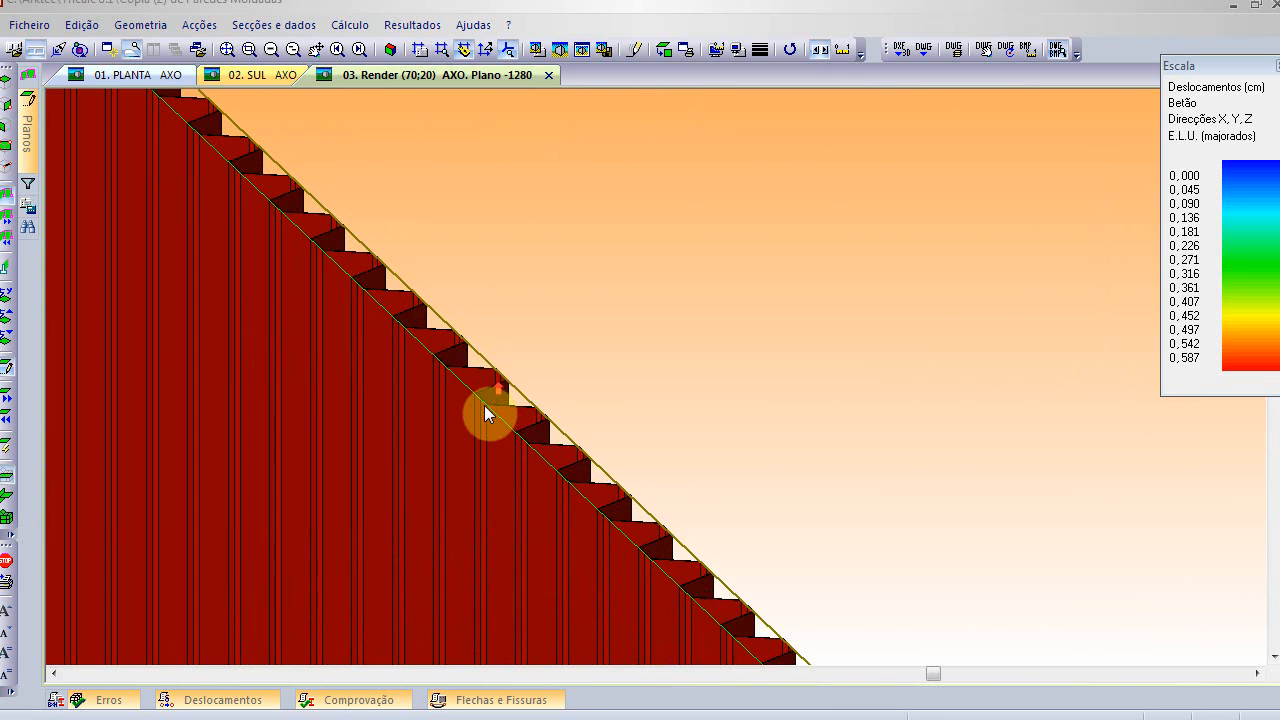
pyautogui.keyDown('shift'); pyautogui.scroll(3, 484, 407); pyautogui.keyUp('shift')
pyautogui.scroll(2, 480, 411)
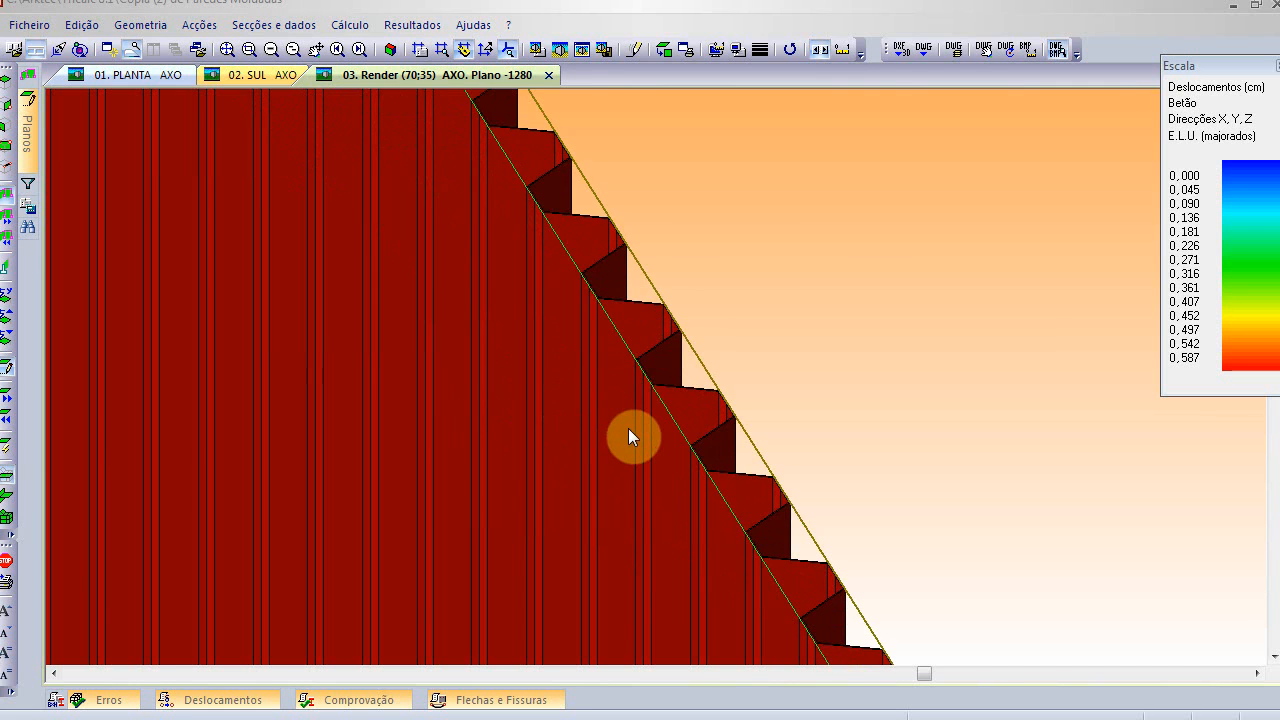
# - Examine the pile faces inside the enclosure from a 115;35 viewing angle
pyautogui.keyDown('ctrl'); pyautogui.scroll(1, 630, 430); pyautogui.keyUp('ctrl')
pyautogui.keyDown('ctrl'); pyautogui.scroll(2, 700, 475); pyautogui.keyUp('ctrl')
pyautogui.keyDown('ctrl'); pyautogui.scroll(2, 730, 490); pyautogui.keyUp('ctrl')
pyautogui.keyDown('ctrl'); pyautogui.scroll(2, 900, 555); pyautogui.keyUp('ctrl')
pyautogui.keyDown('ctrl'); pyautogui.scroll(1, 962, 575); pyautogui.keyUp('ctrl')
pyautogui.keyDown('ctrl'); pyautogui.scroll(-8, 968, 580); pyautogui.keyUp('ctrl')
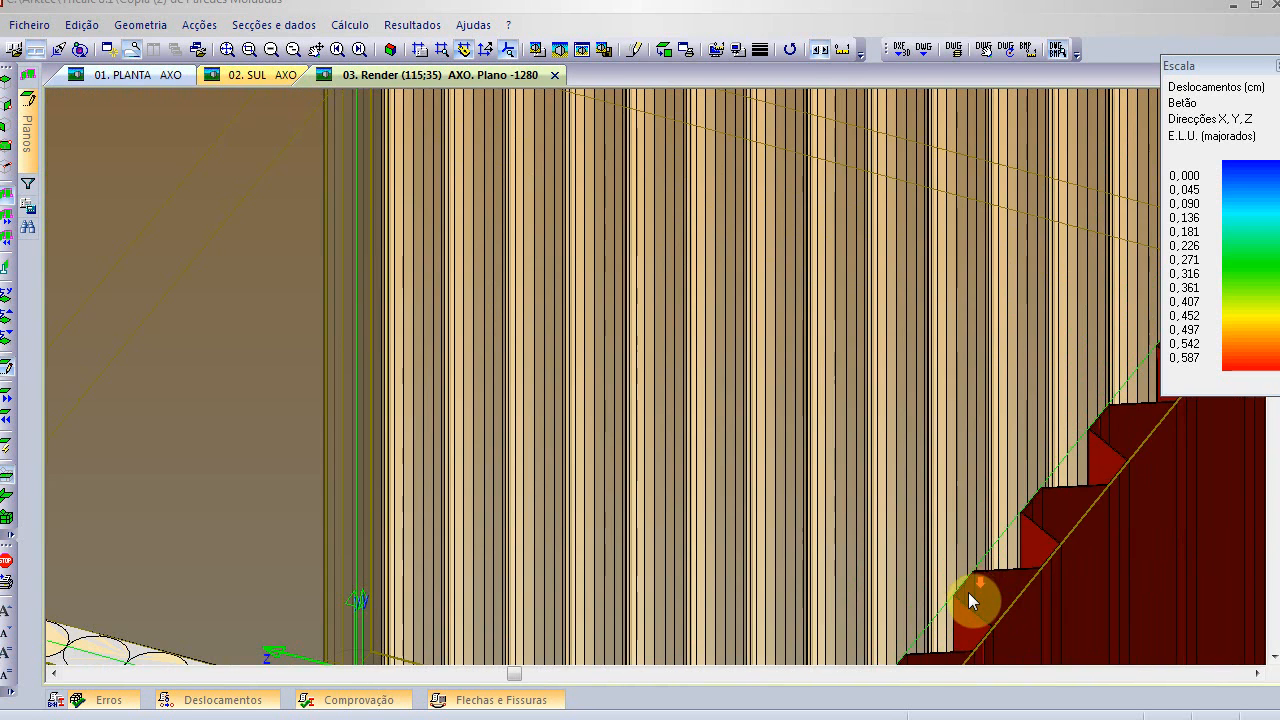
pyautogui.scroll(-4, 830, 545)
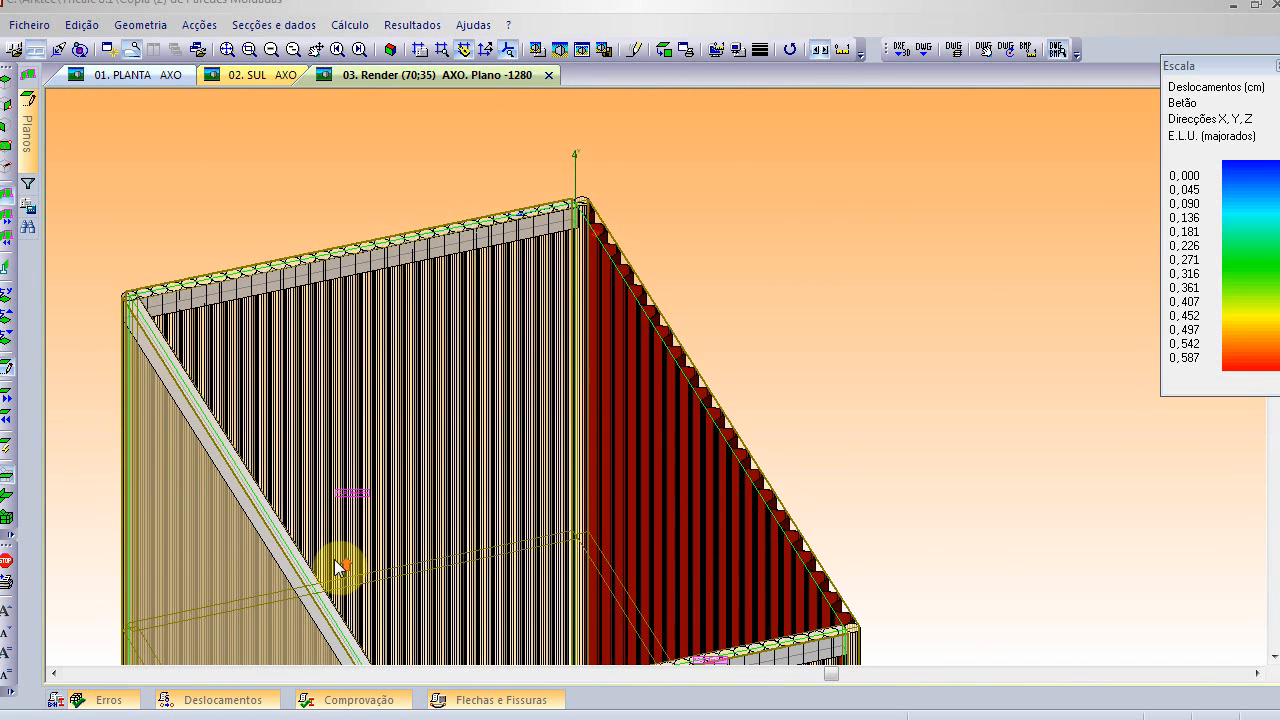
# - Examine the pile enclosure and its capping beam from above, ending at a 115;30 viewing angle
pyautogui.keyDown('ctrl'); pyautogui.scroll(8, 340, 560); pyautogui.keyUp('ctrl')
pyautogui.keyDown('ctrl'); pyautogui.scroll(1, 428, 552); pyautogui.keyUp('ctrl')
pyautogui.moveTo(457, 566); pyautogui.dragTo(514, 271, button='middle')
pyautogui.keyDown('shift'); pyautogui.scroll(1, 562, 369); pyautogui.keyUp('shift')
pyautogui.keyDown('shift'); pyautogui.scroll(-2, 561, 368); pyautogui.keyUp('shift')
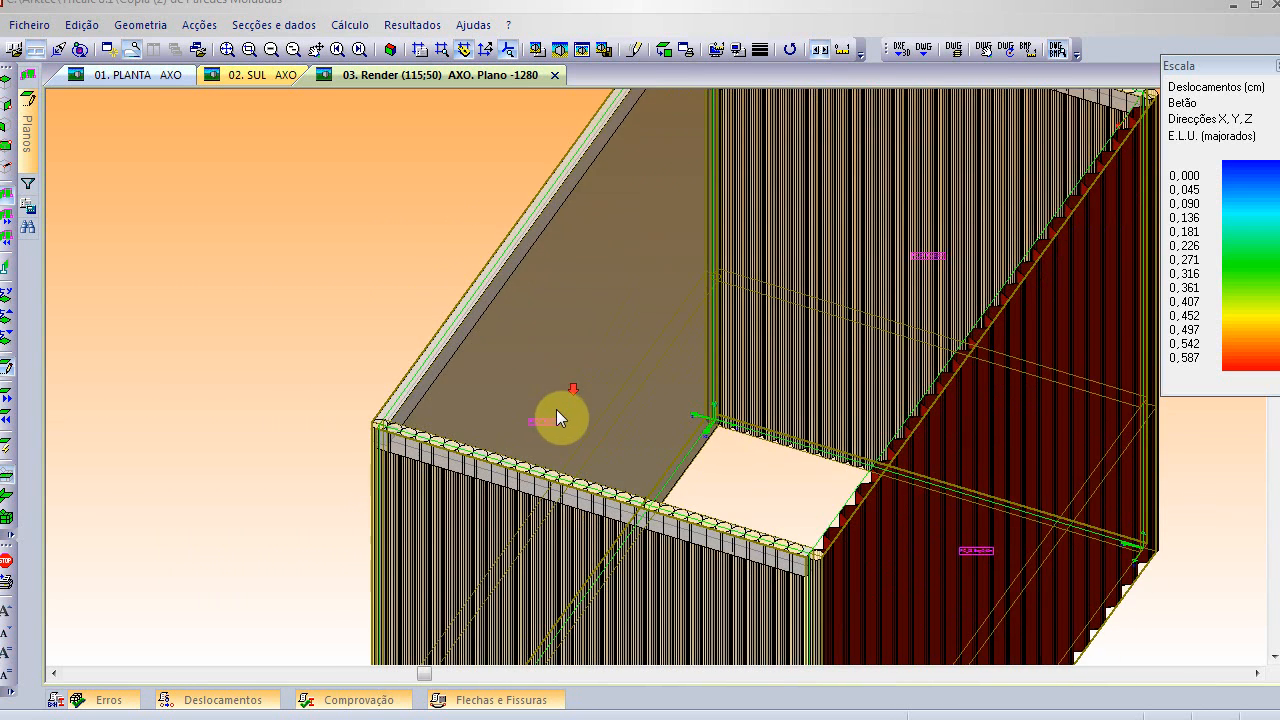
pyautogui.hotkey('alt', 'Tab')
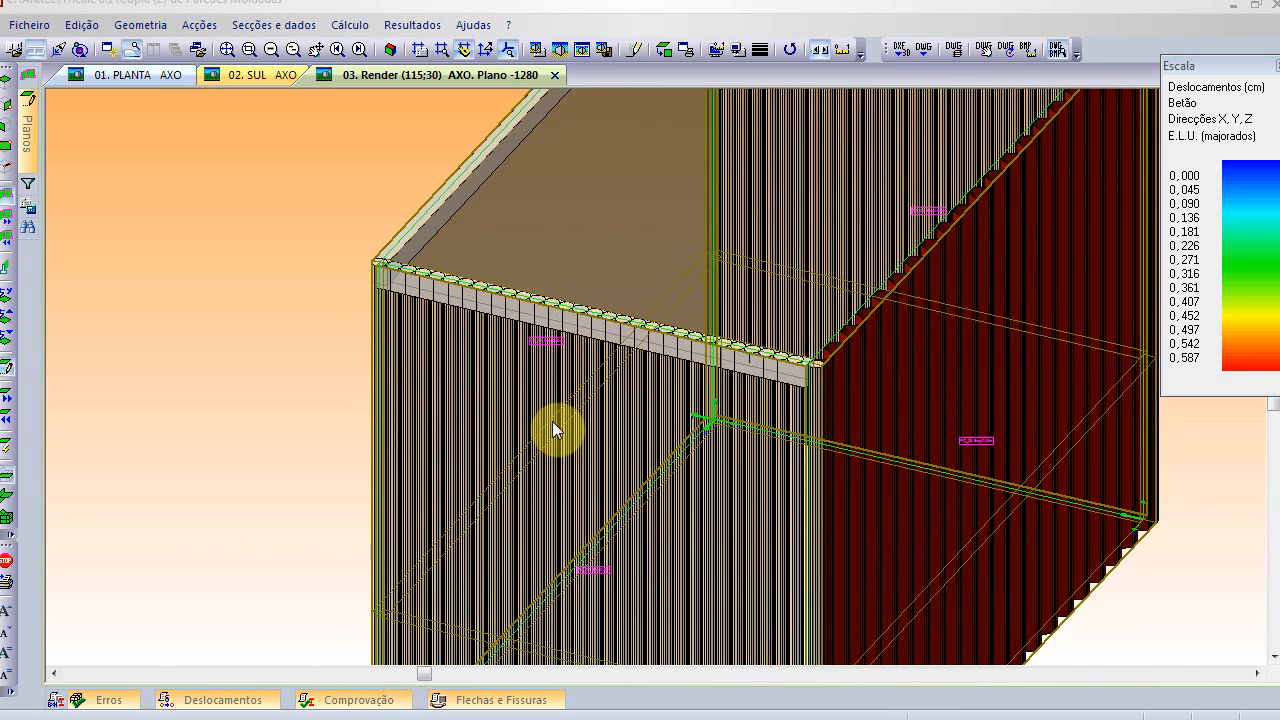
pyautogui.hotkey('alt', 'Tab')
pyautogui.hotkey('alt', 'Tab')
pyautogui.hotkey('alt', 'Tab')
pyautogui.hotkey('alt', 'Tab')
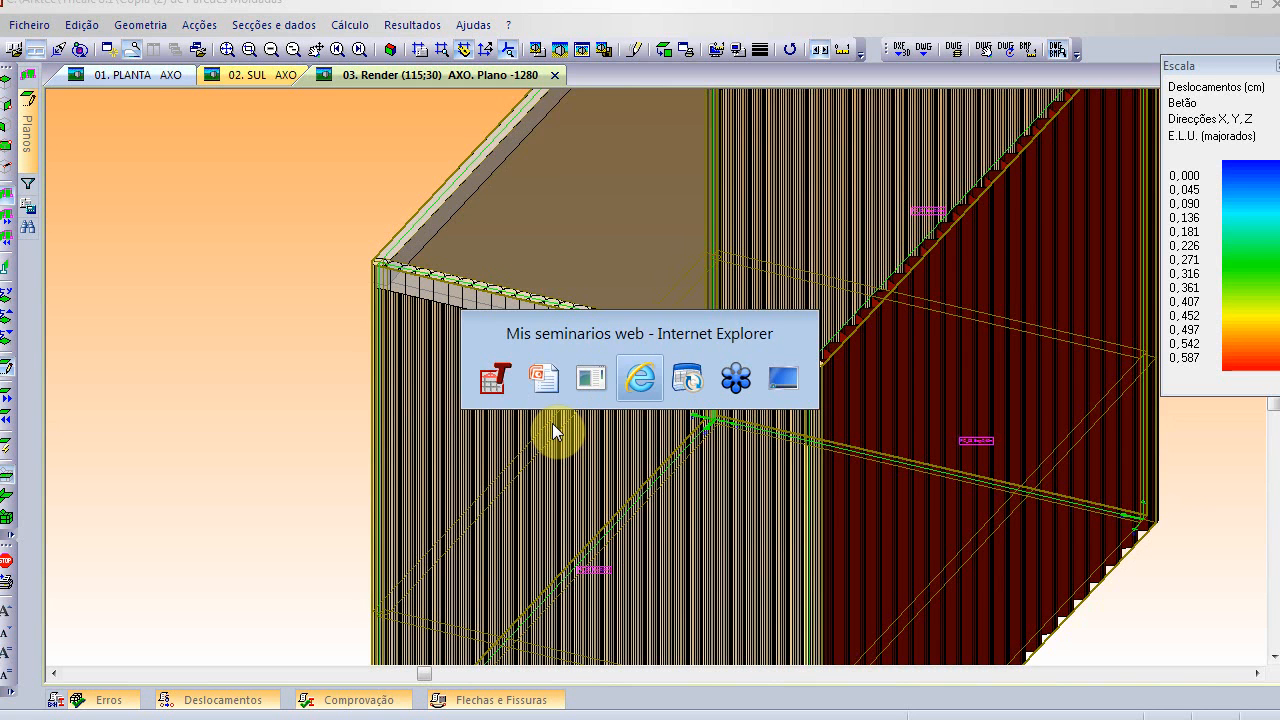
pyautogui.hotkey('alt', 'Tab')
pyautogui.hotkey('alt', 'Tab')
pyautogui.hotkey('alt', 'Tab')
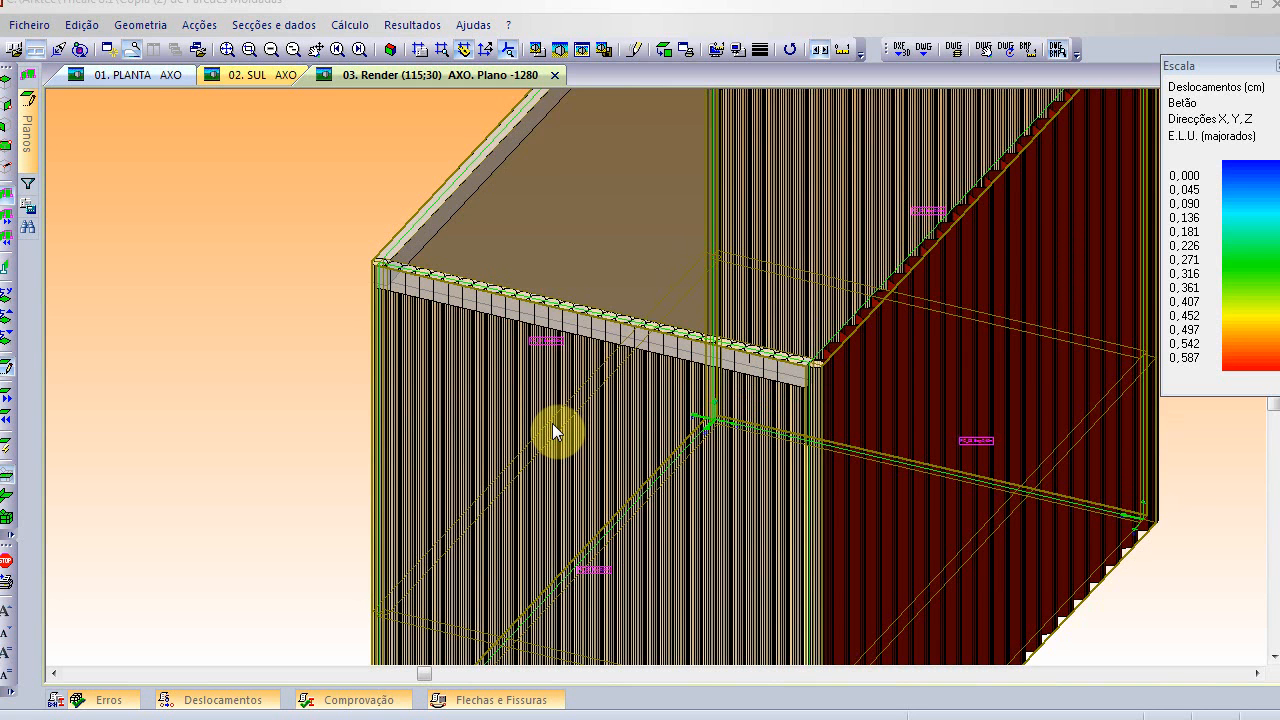
pyautogui.hotkey('alt', 'Tab')
pyautogui.hotkey('alt', 'Tab')
pyautogui.hotkey('alt', 'Tab')
pyautogui.hotkey('alt', 'Tab')
pyautogui.hotkey('alt', 'Tab')
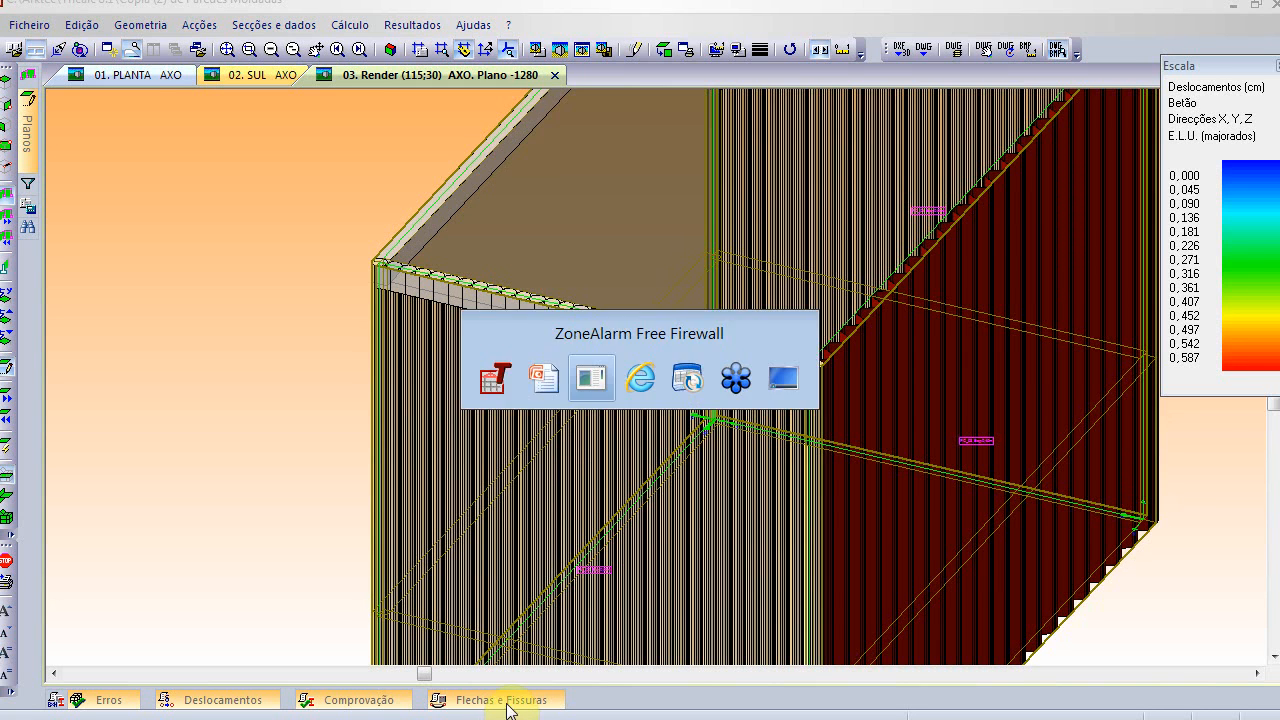
pyautogui.moveTo(508, 709)
pyautogui.hotkey('alt', 'Tab')
pyautogui.hotkey('alt', 'Tab')
pyautogui.hotkey('alt', 'Tab')
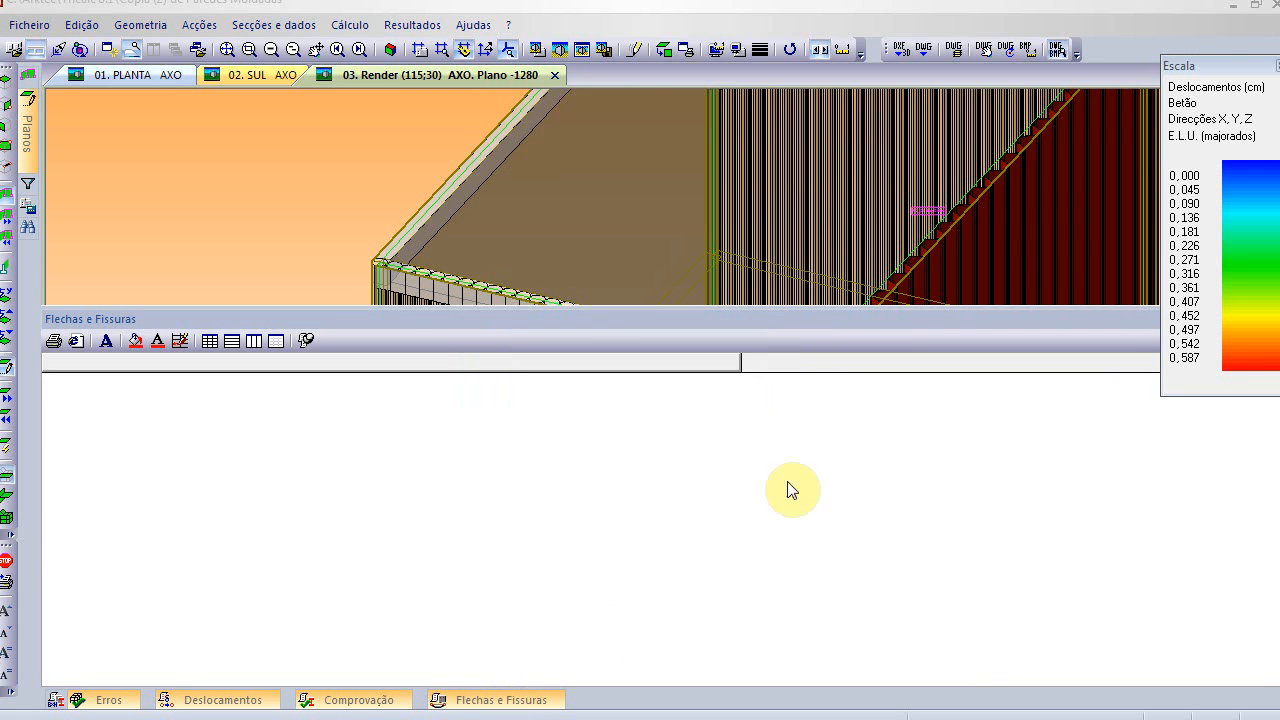
# - Minimize Tricalc and show the Arktec presentation slide about excavating diaphragm wall panels
pyautogui.click(1235, 8)
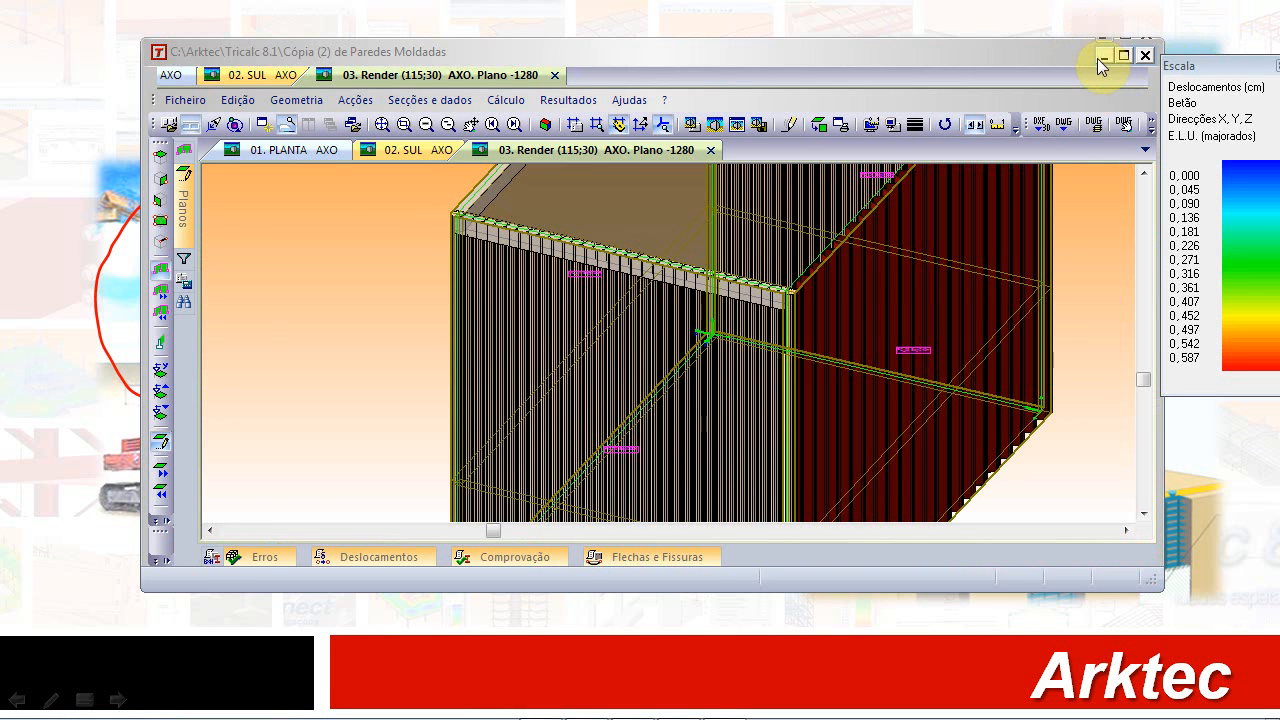
pyautogui.click(1100, 55)
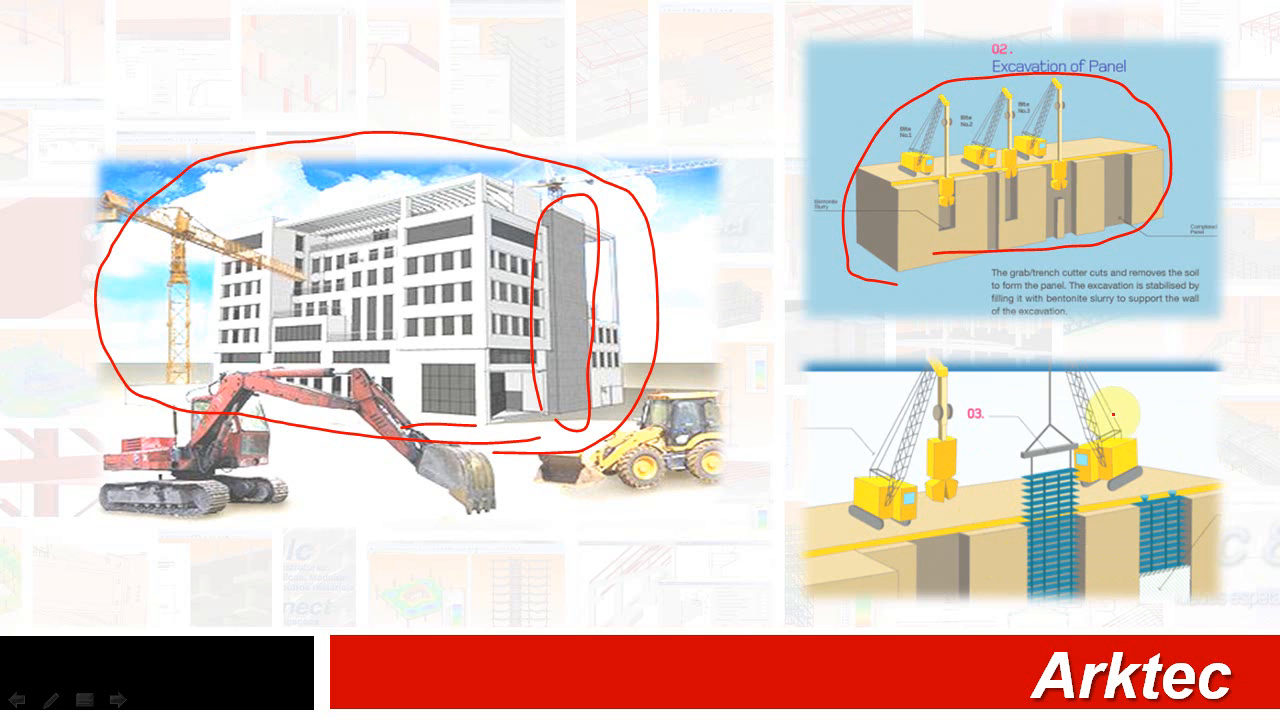
# - Switch back to Tricalc with the Paredes Moldadas project and maximize its window
pyautogui.hotkey('alt', 'Tab')
pyautogui.hotkey('alt', 'Tab')
pyautogui.hotkey('alt', 'Tab')
pyautogui.hotkey('alt', 'Tab')
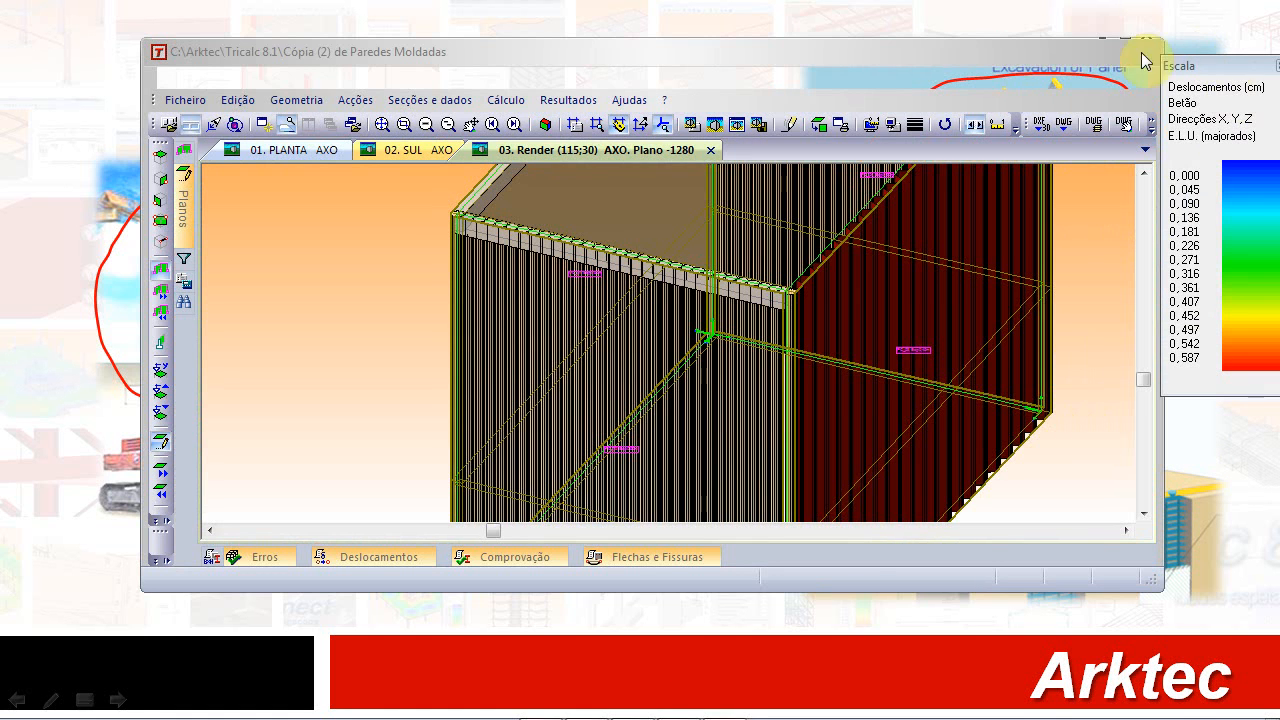
pyautogui.click(1124, 40)
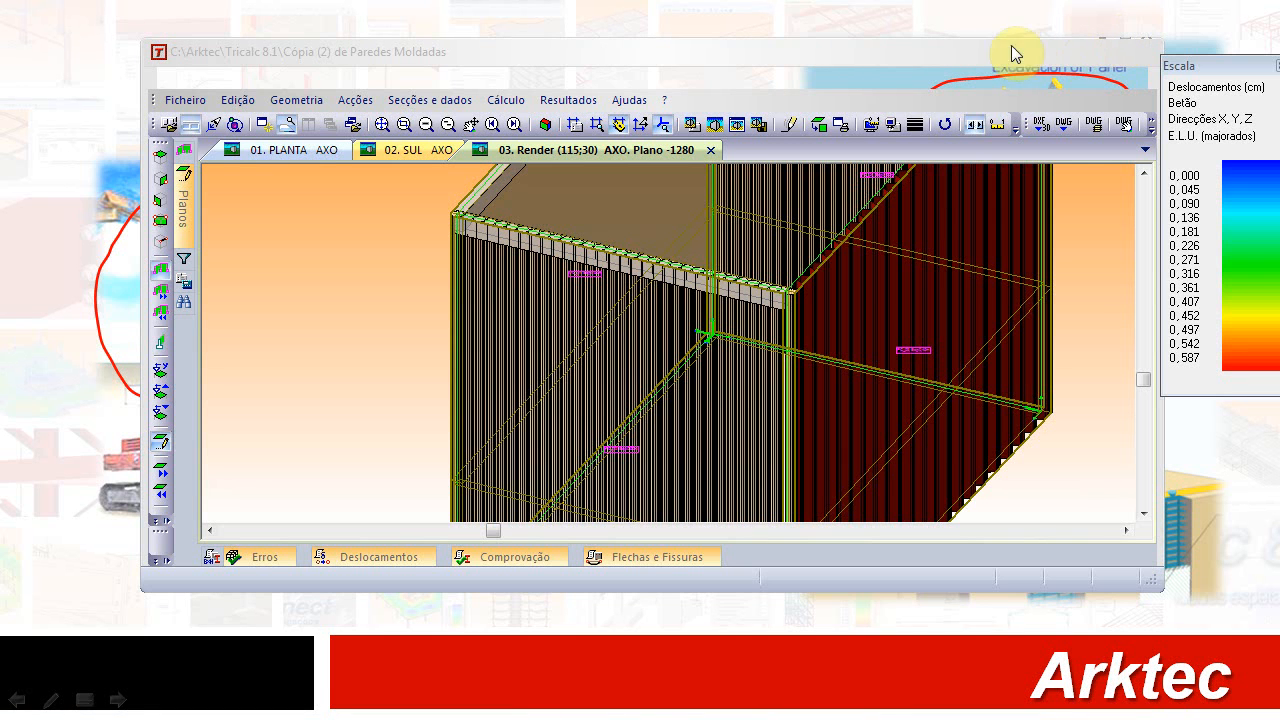
pyautogui.doubleClick(1105, 57)
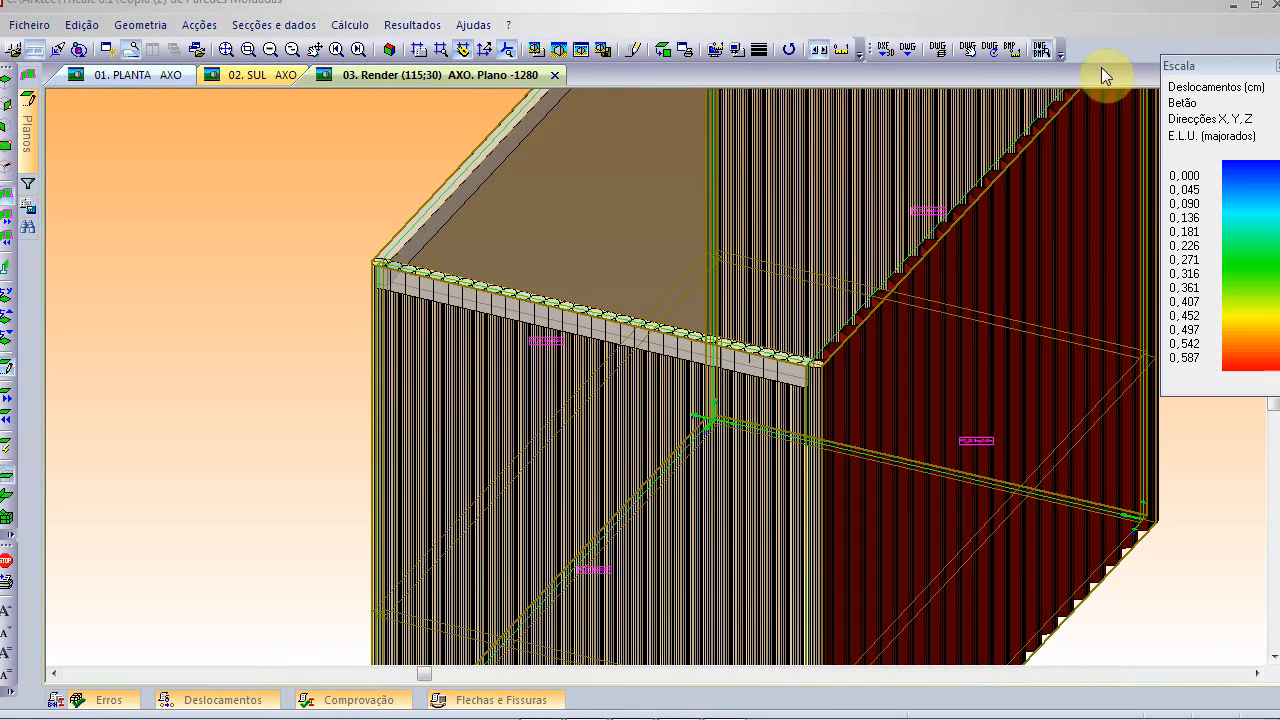
# - Render plane -1280 again and view the whole pile enclosure from an 80;30 viewing angle
pyautogui.click(386, 50)
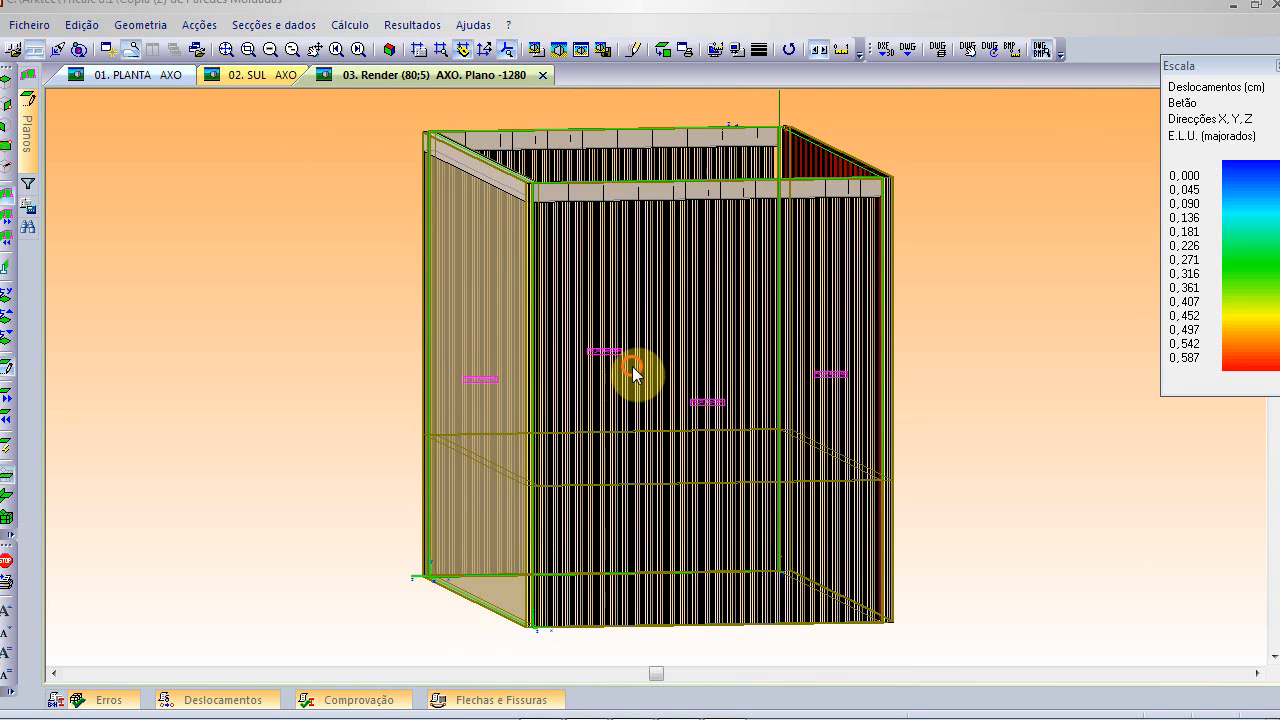
pyautogui.moveTo(634, 370); pyautogui.dragTo(661, 383)
pyautogui.moveTo(692, 237); pyautogui.dragTo(640, 434)
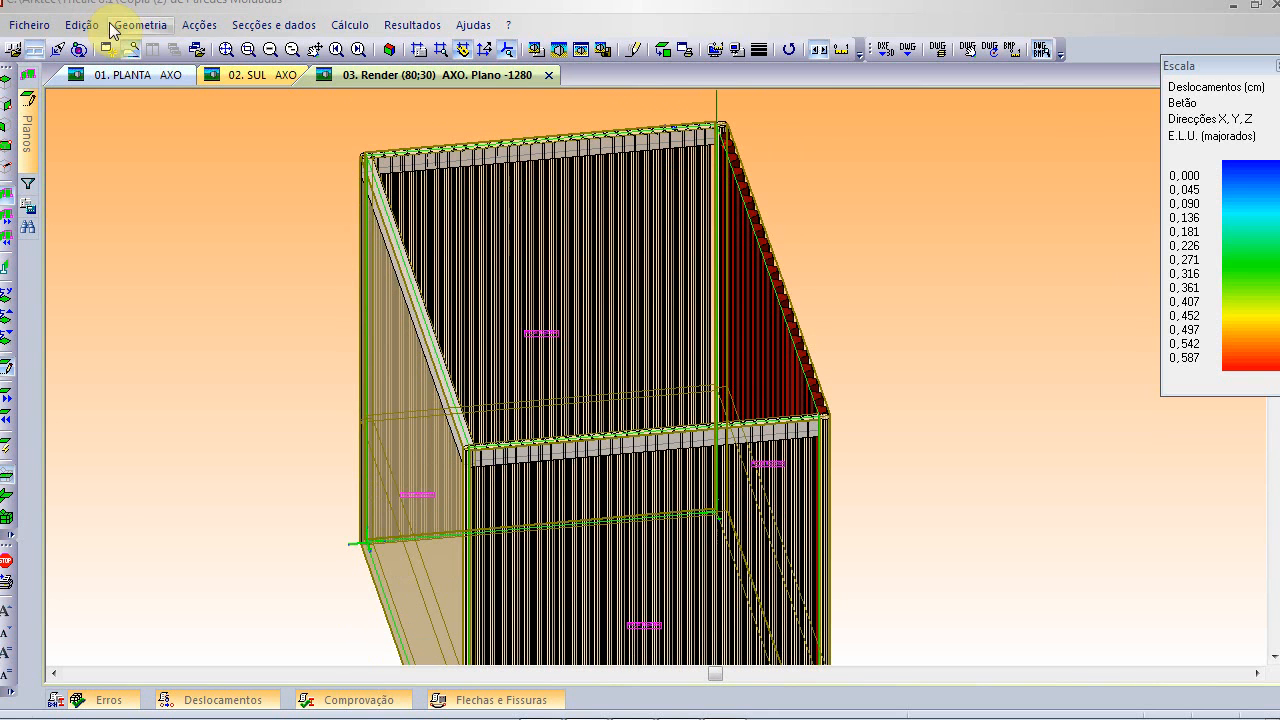
# - Open the rear pile wall with Modificar Parede de Contenção, accepting the loss of the calculated results
pyautogui.click(135, 26)
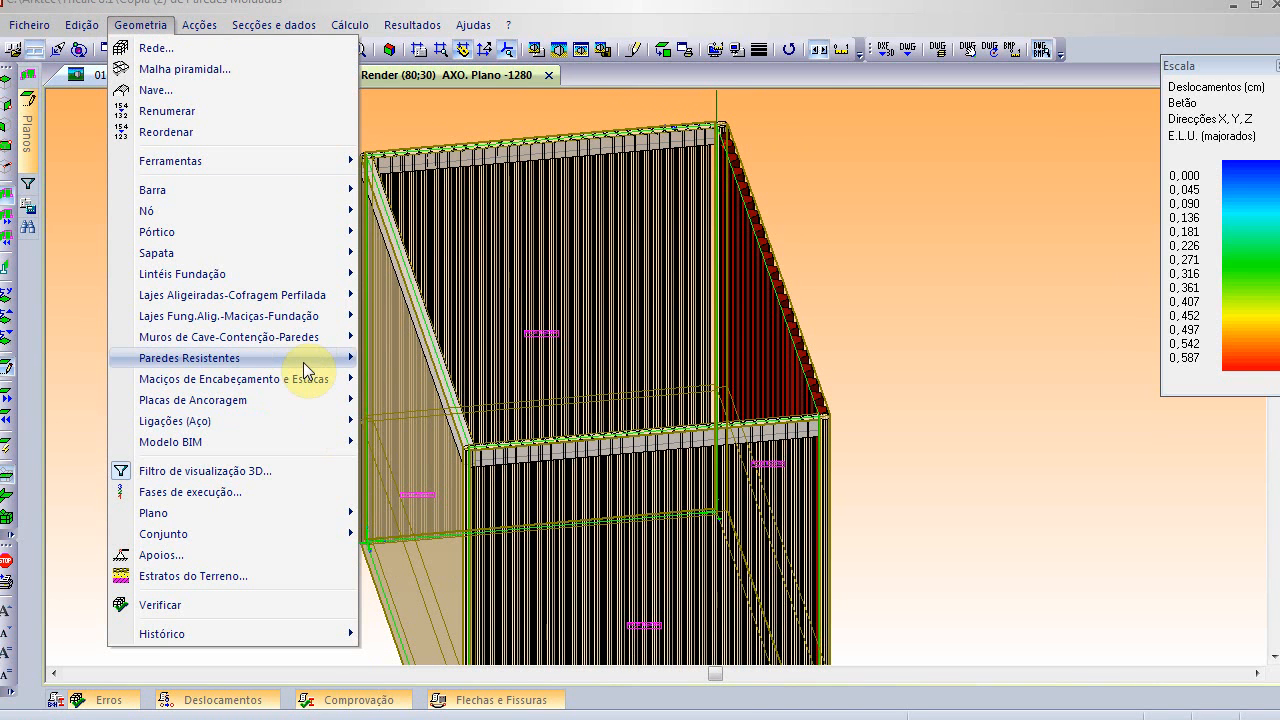
pyautogui.moveTo(303, 362)
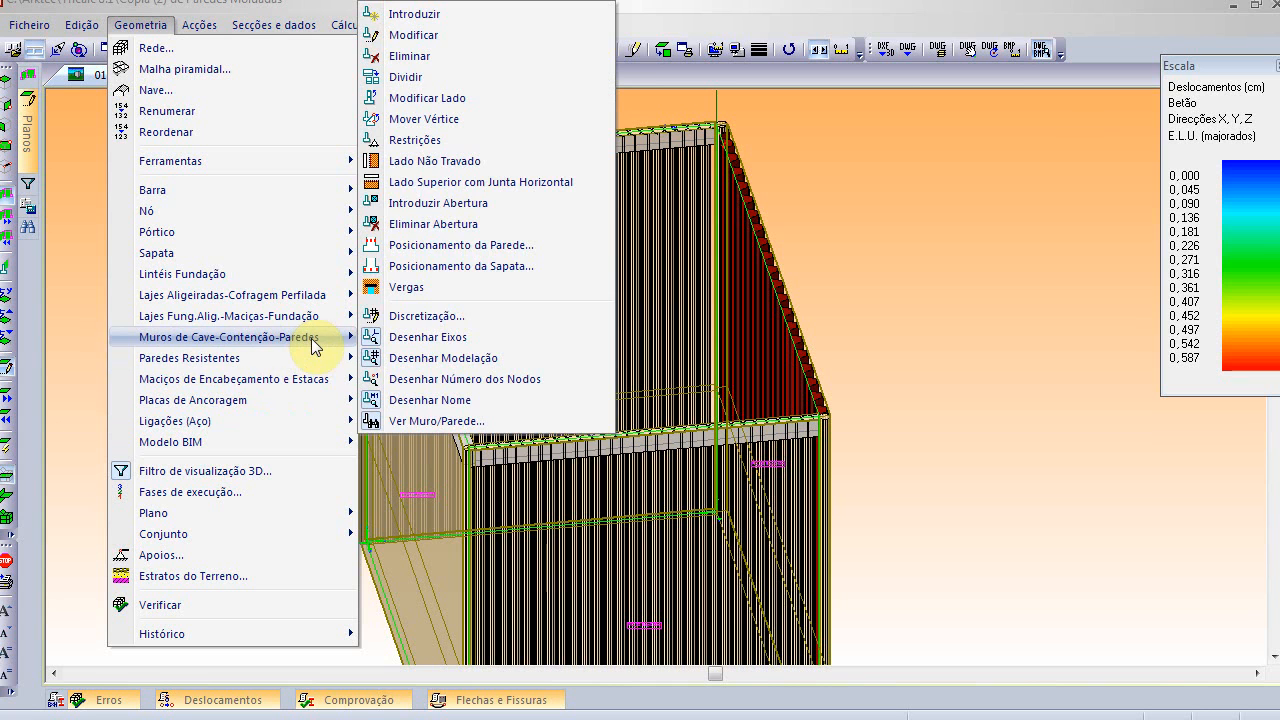
pyautogui.moveTo(311, 340)
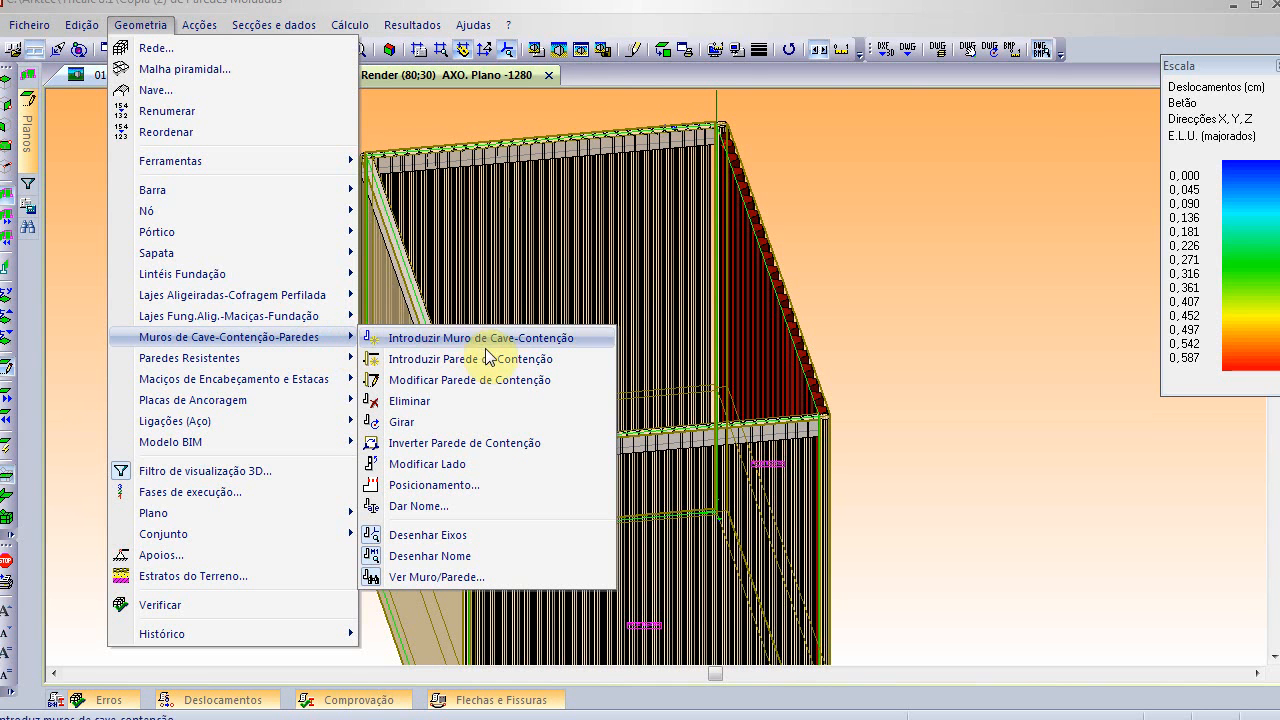
pyautogui.click(507, 386)
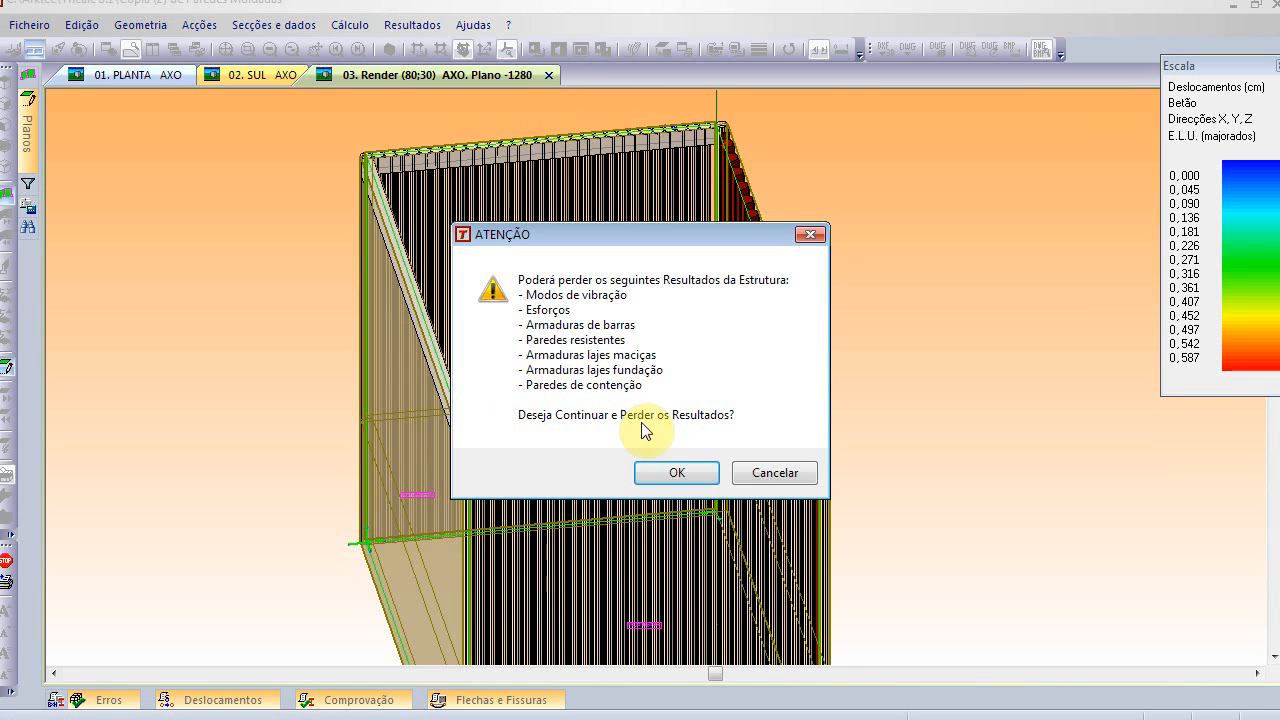
pyautogui.click(678, 472)
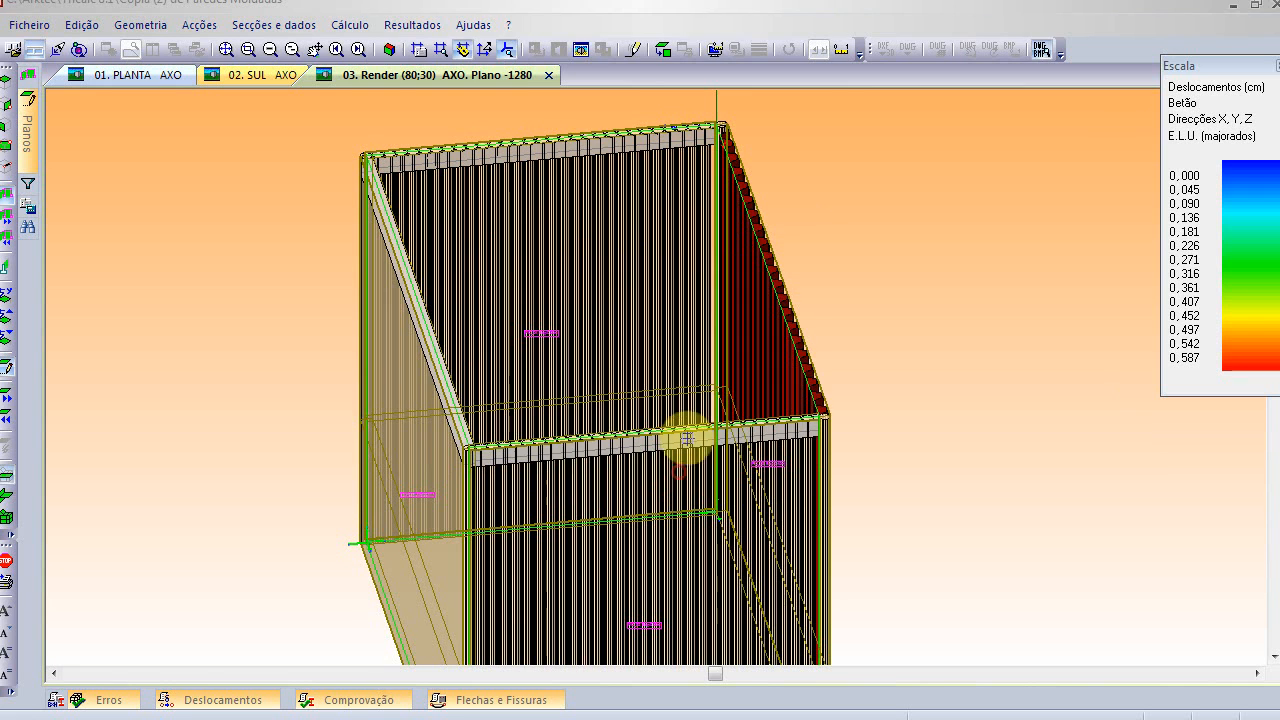
pyautogui.click(596, 130)
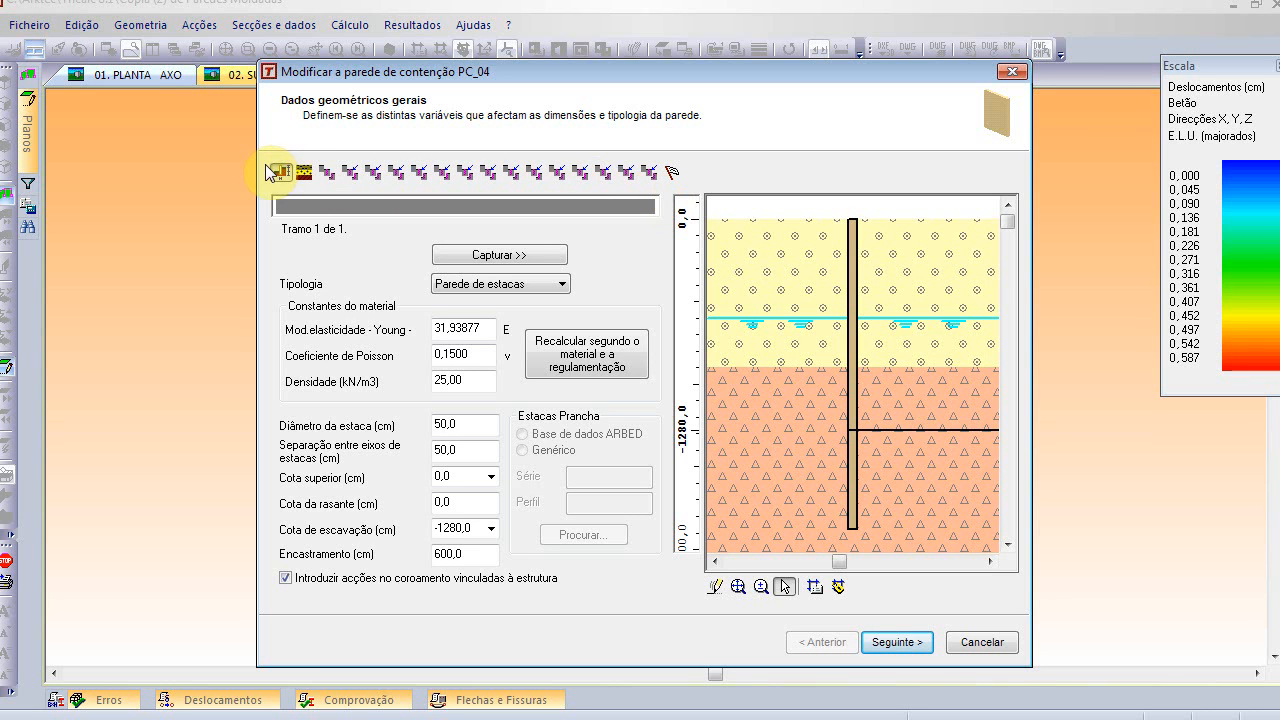
# - Examine the retaining wall's material constants, pile diameter, pile spacing, grade level and excavation level
pyautogui.click(481, 330)
pyautogui.click(467, 427)
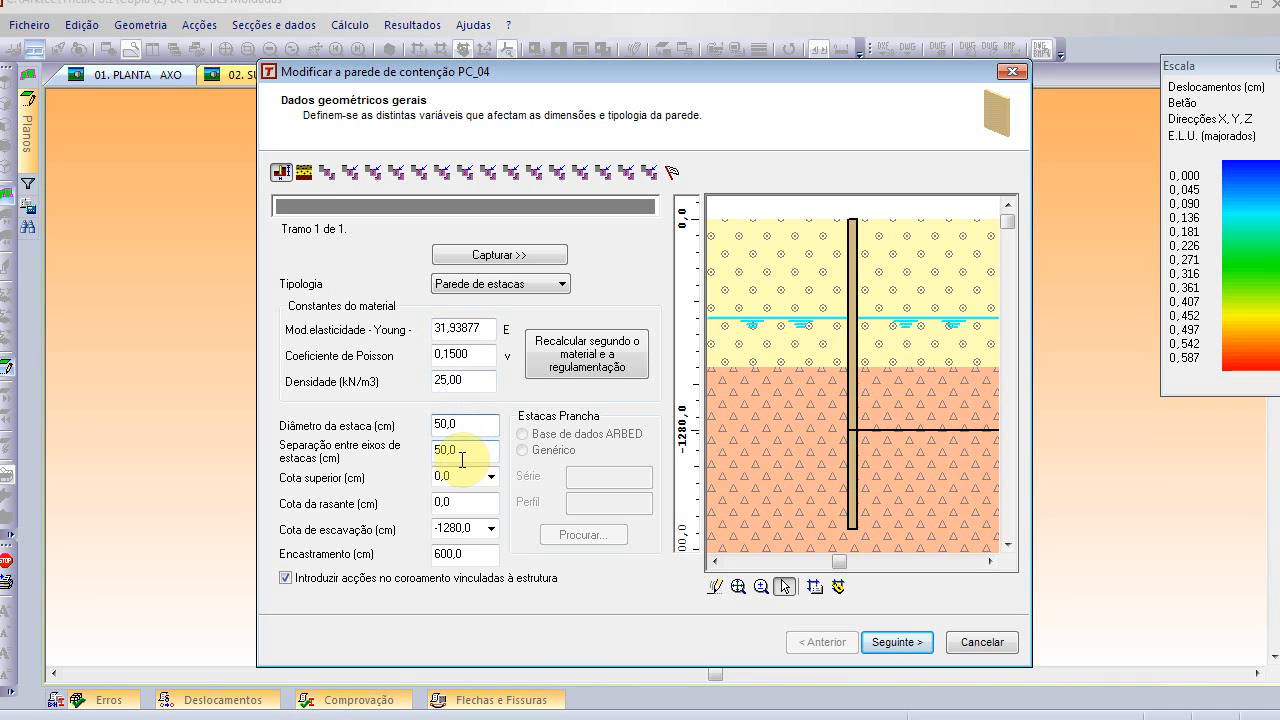
pyautogui.click(462, 452)
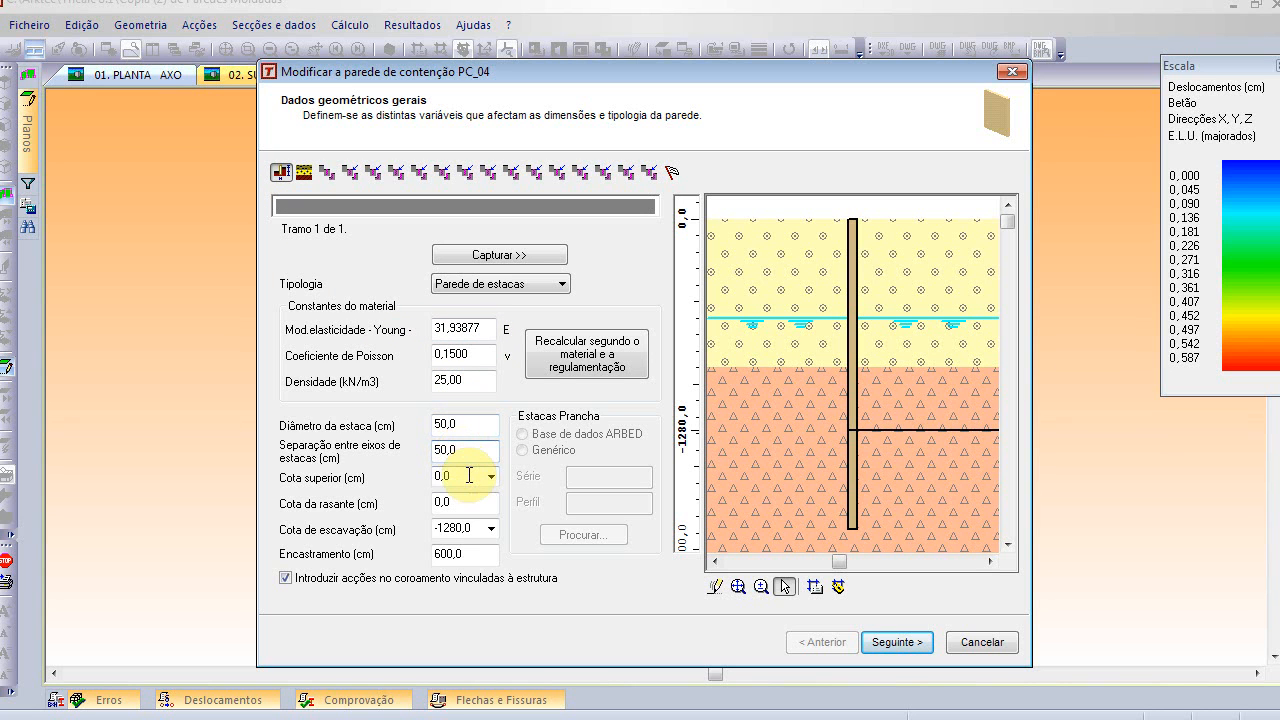
pyautogui.click(458, 498)
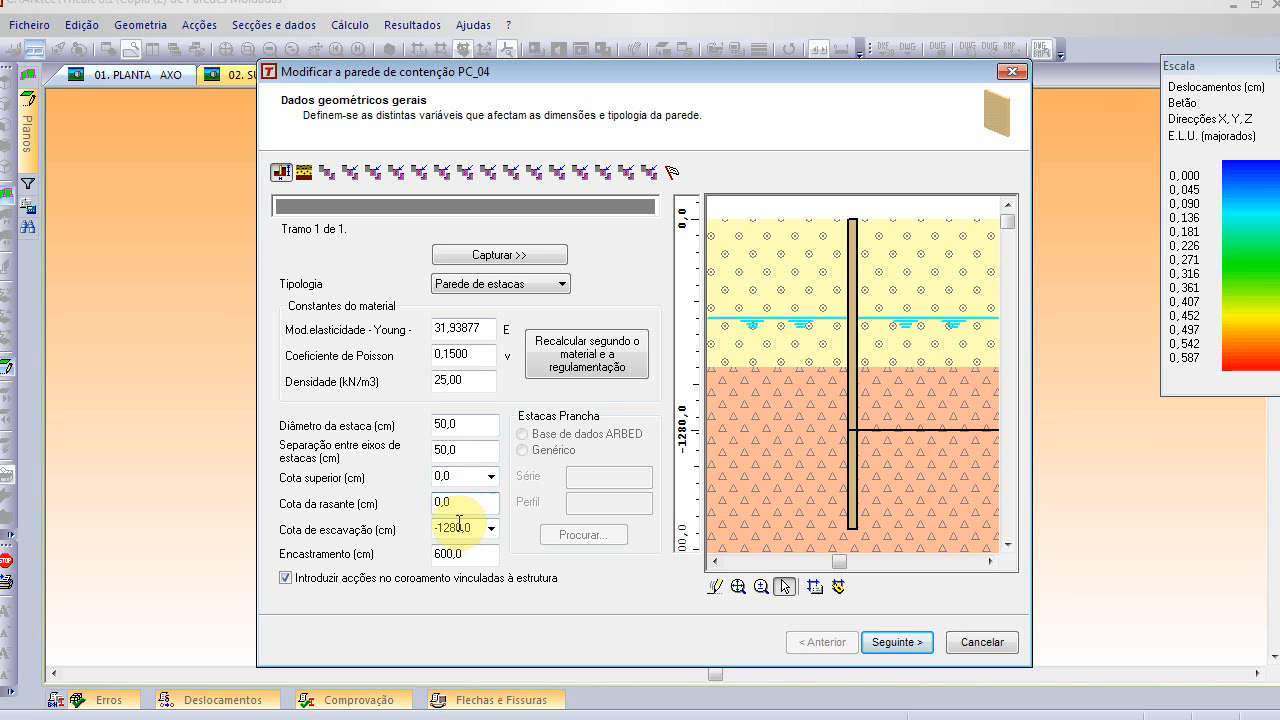
pyautogui.click(477, 530)
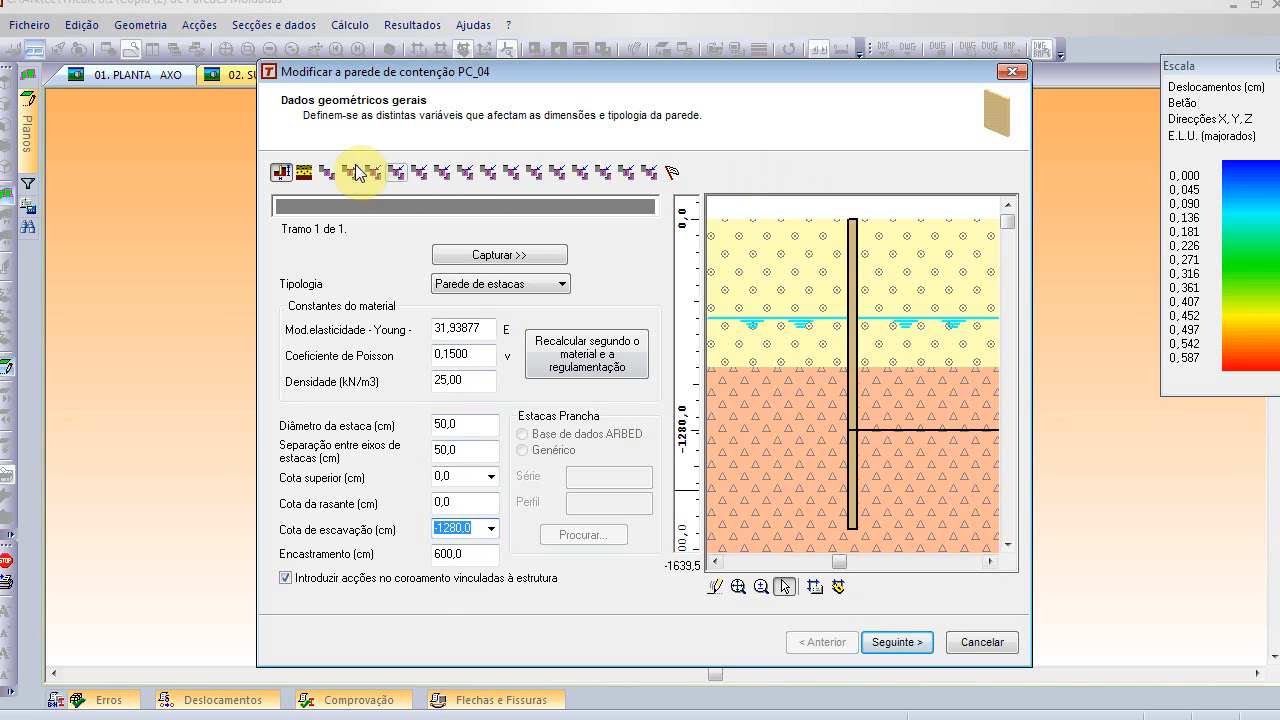
# - Review the wall's soil strata, water table and terrain slope data, and open its execution phases
pyautogui.click(304, 173)
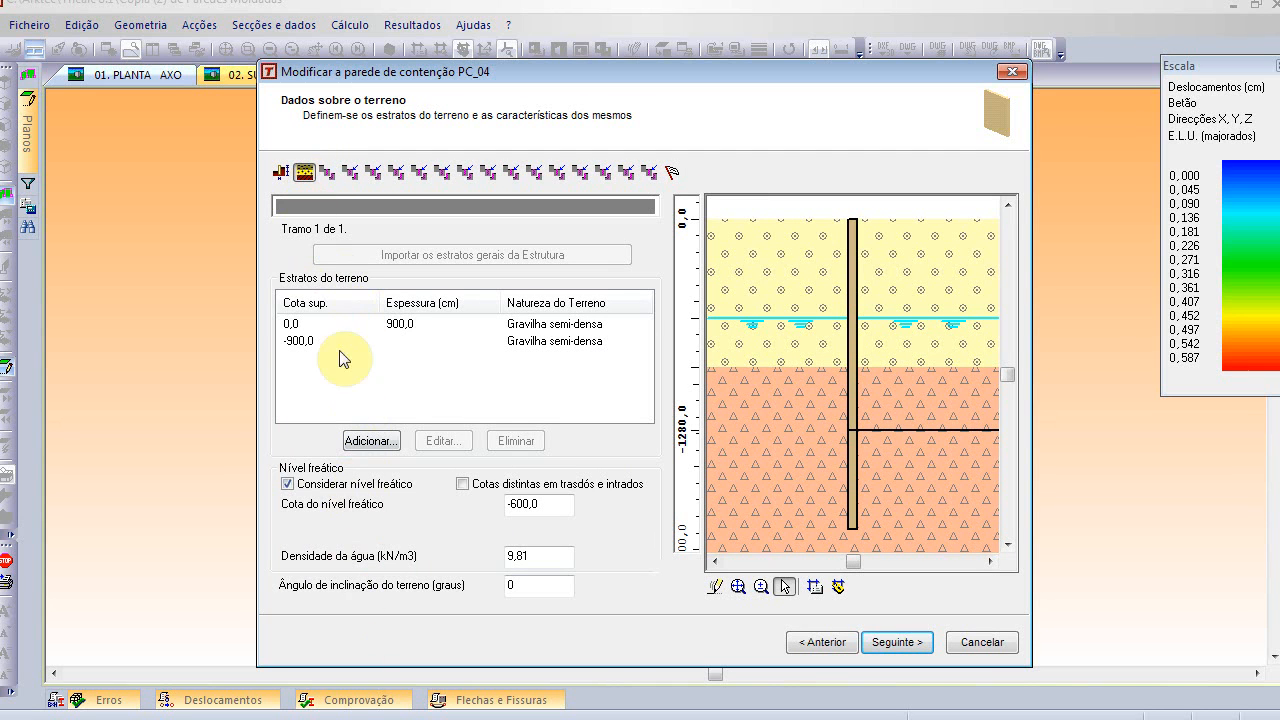
pyautogui.doubleClick(530, 586)
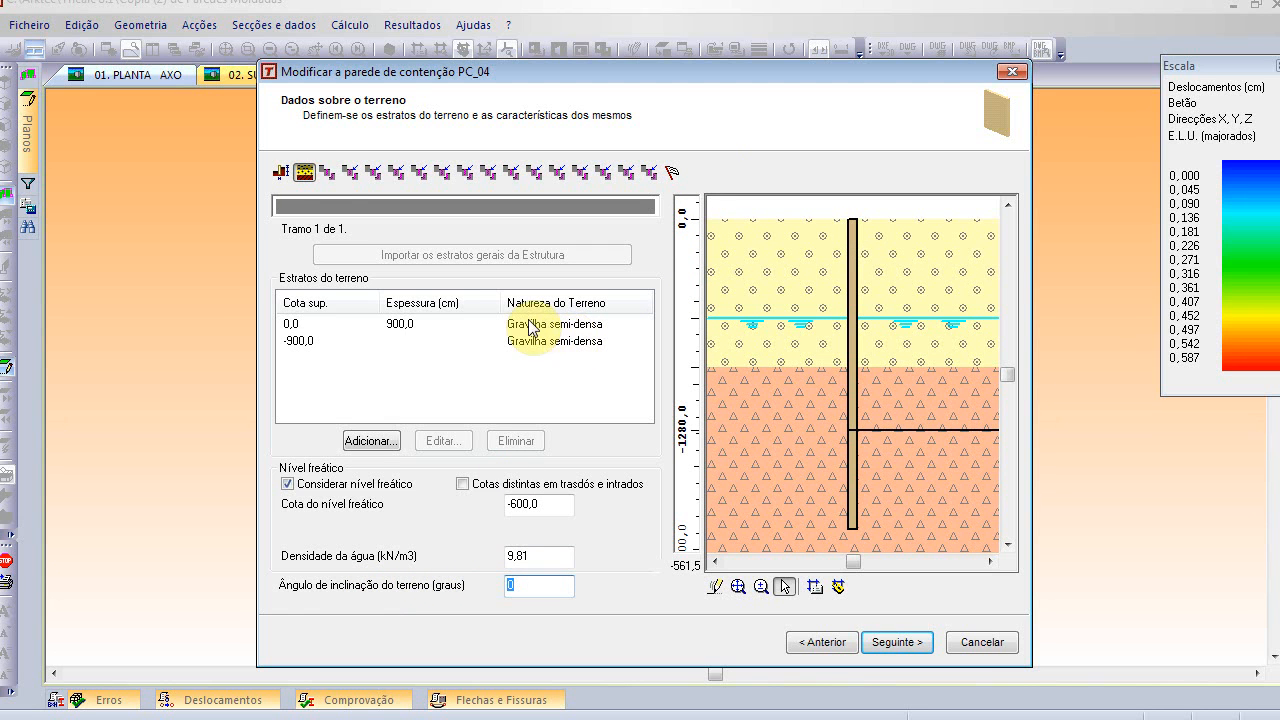
pyautogui.click(328, 173)
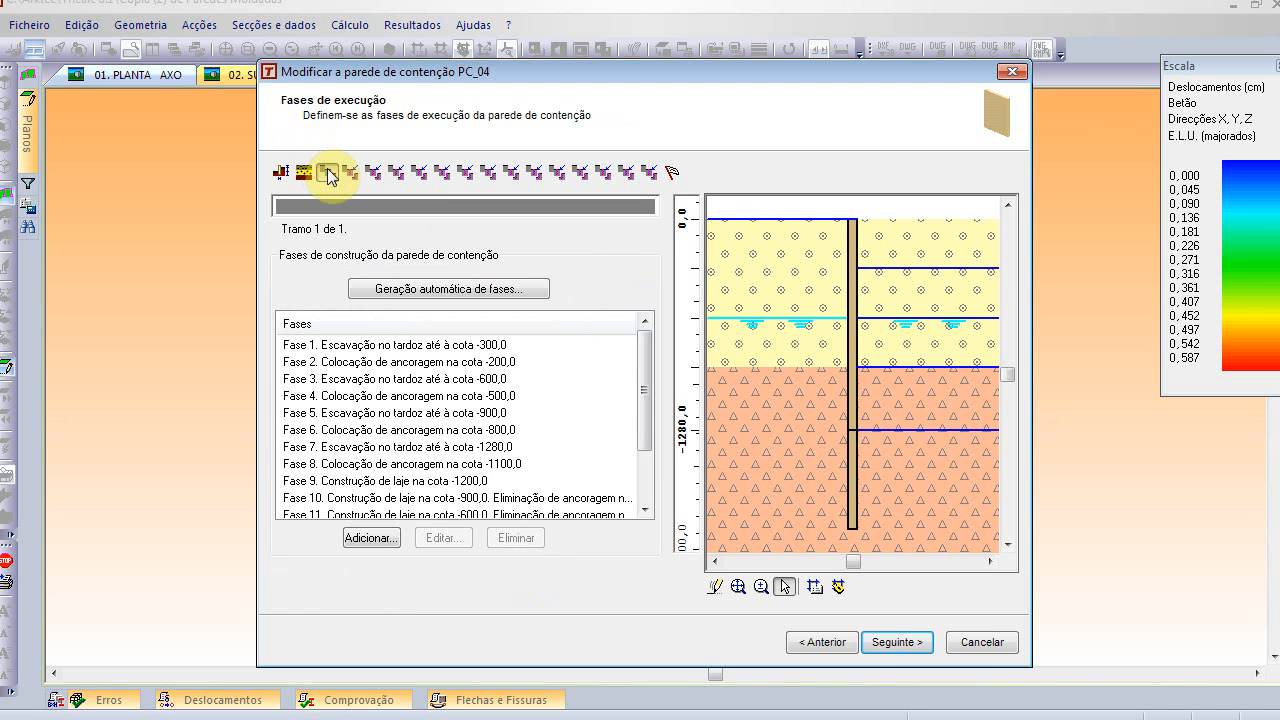
# - Review execution phases 1 to 8 of the wall, covering the staged excavations and the anchor placements
pyautogui.click(349, 173)
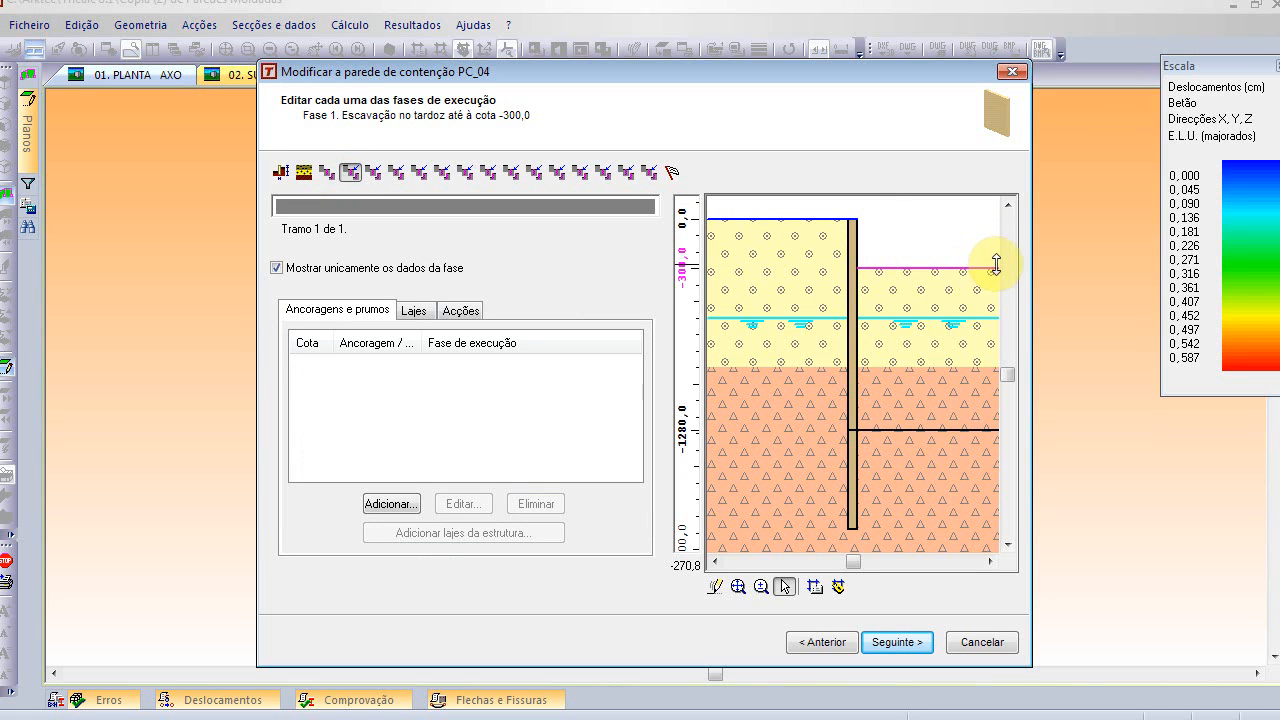
pyautogui.click(373, 173)
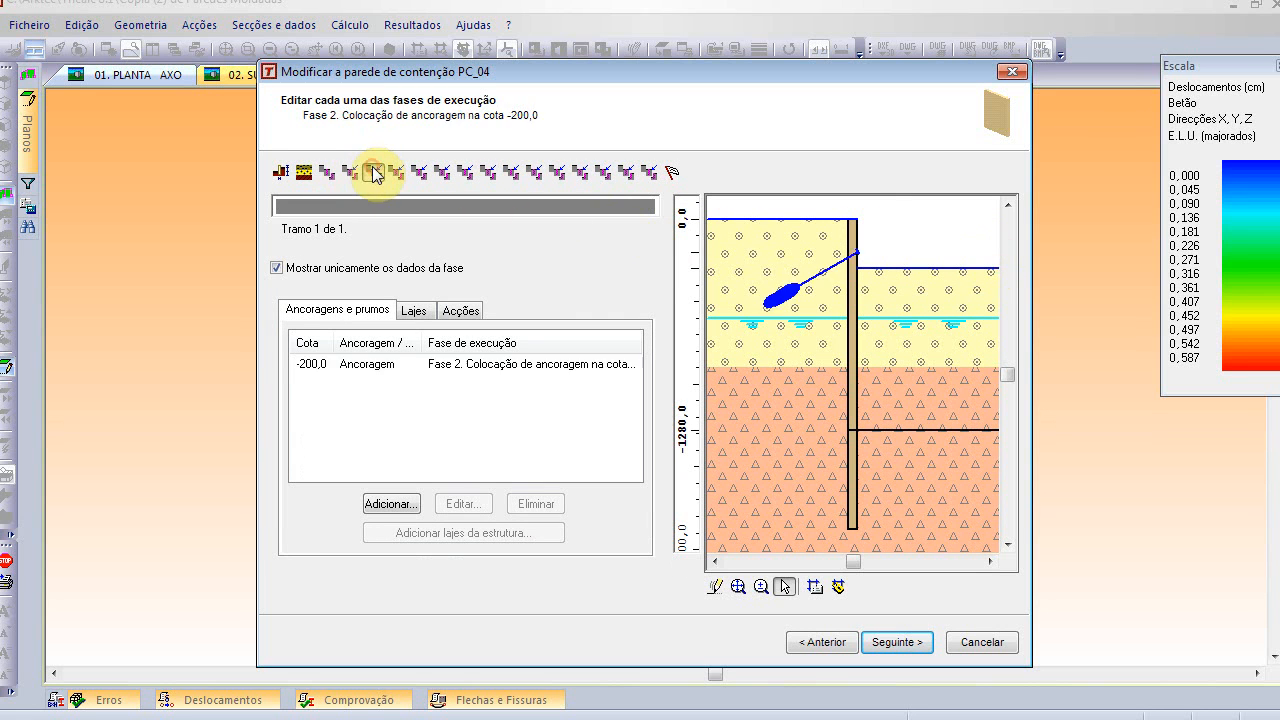
pyautogui.click(397, 174)
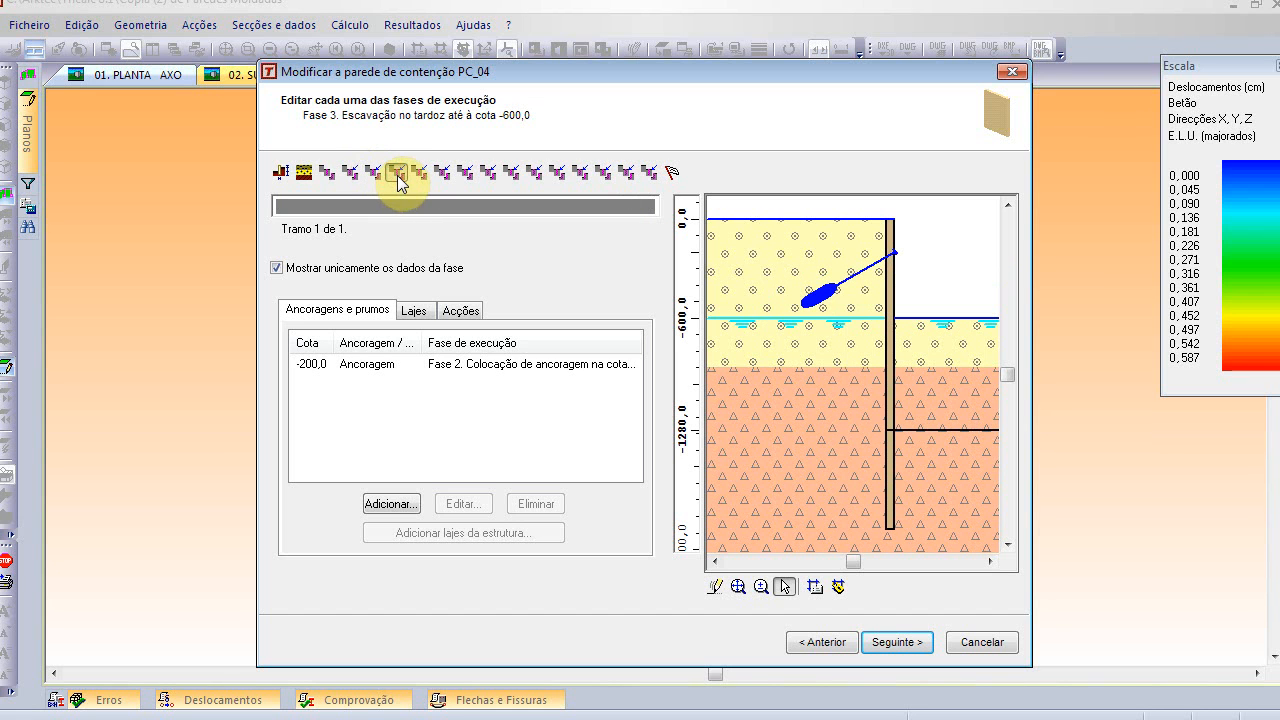
pyautogui.click(419, 174)
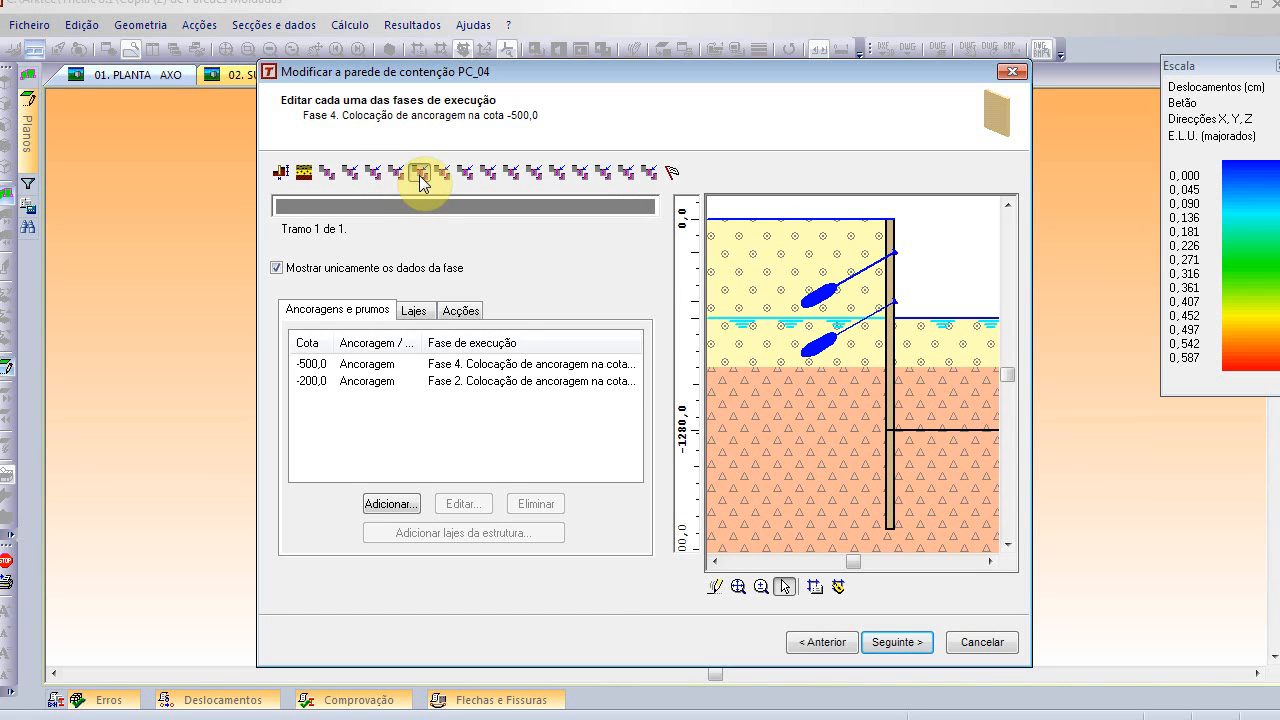
pyautogui.click(443, 174)
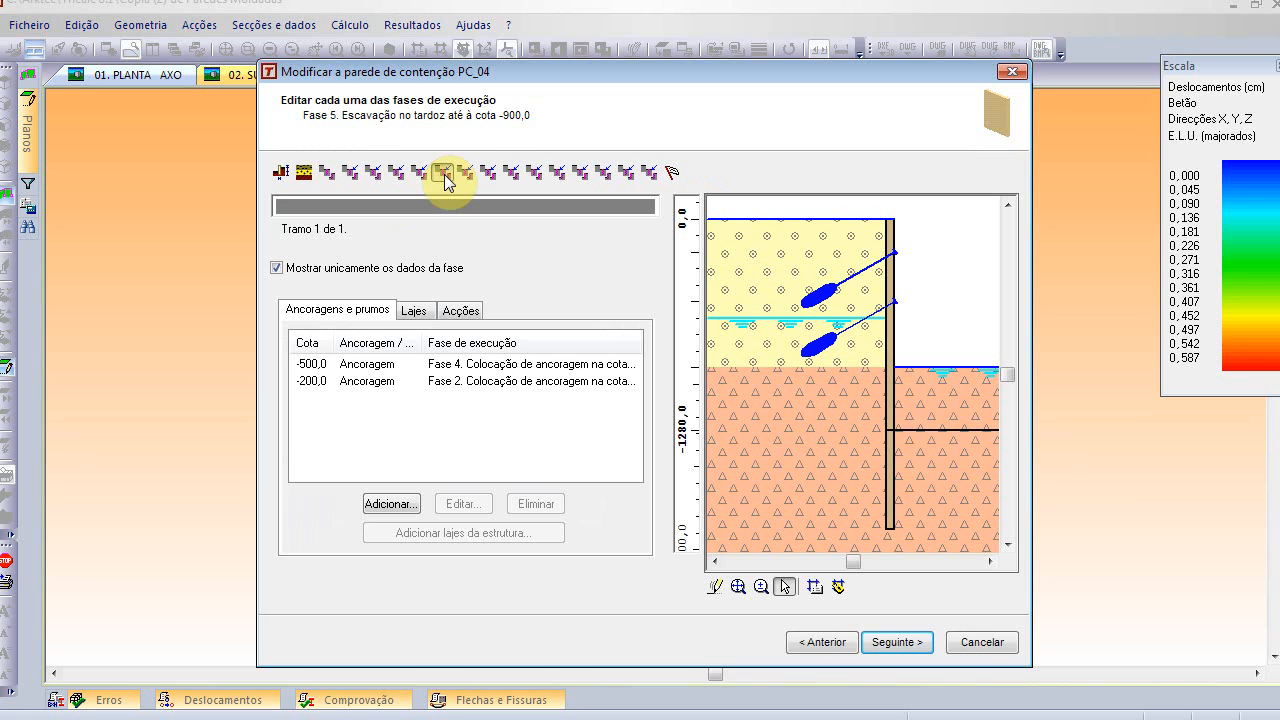
pyautogui.click(466, 174)
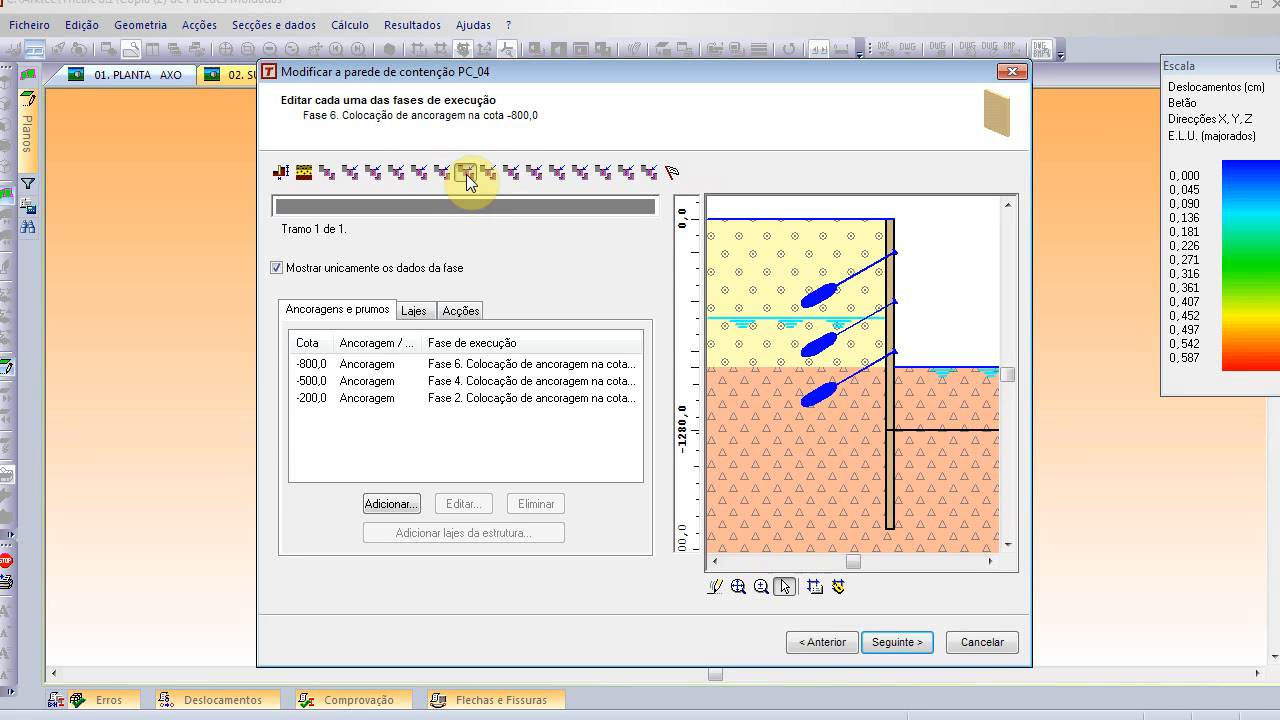
pyautogui.click(487, 175)
pyautogui.click(513, 175)
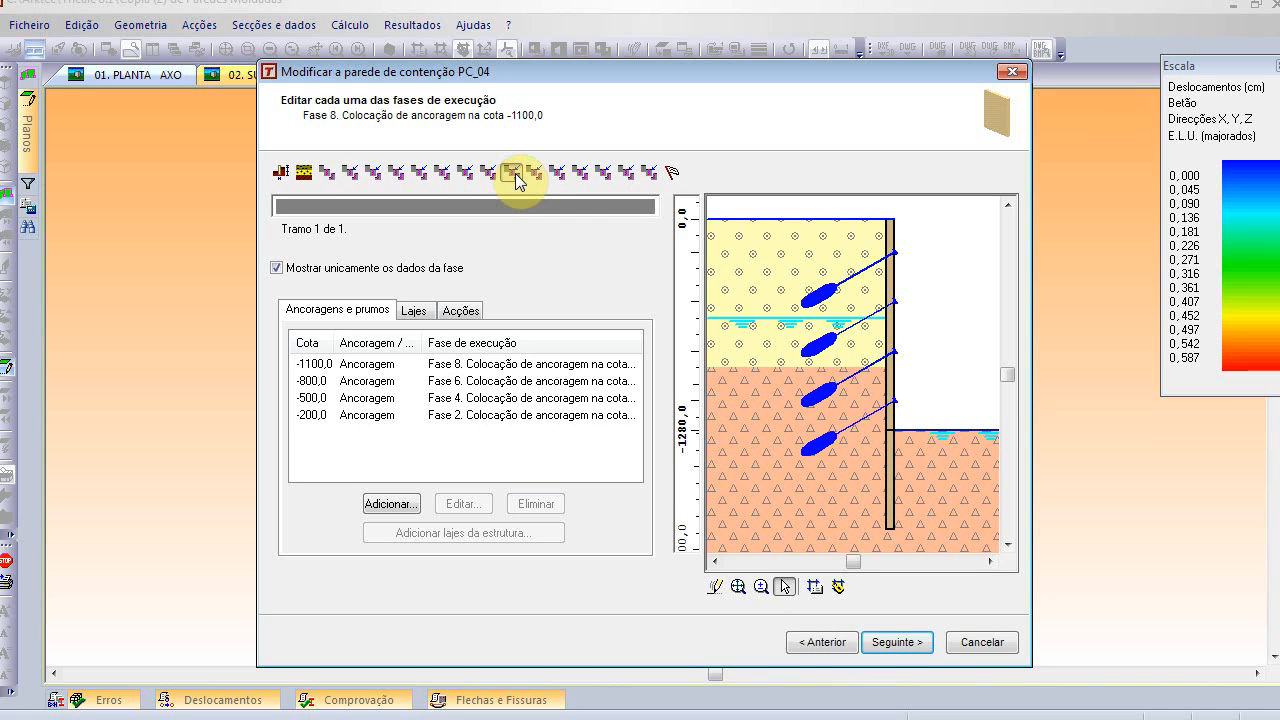
# - Review execution phases 9 to 13, covering slab construction and the elimination of the anchors
pyautogui.click(533, 175)
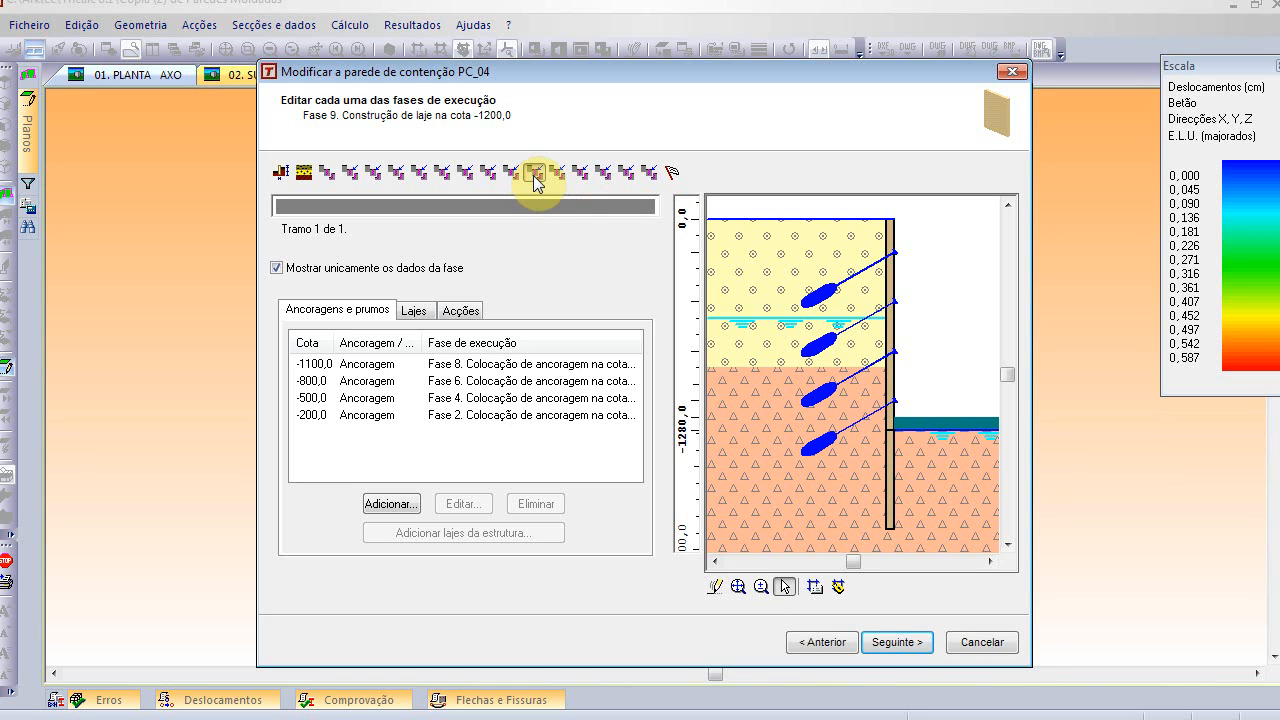
pyautogui.click(555, 175)
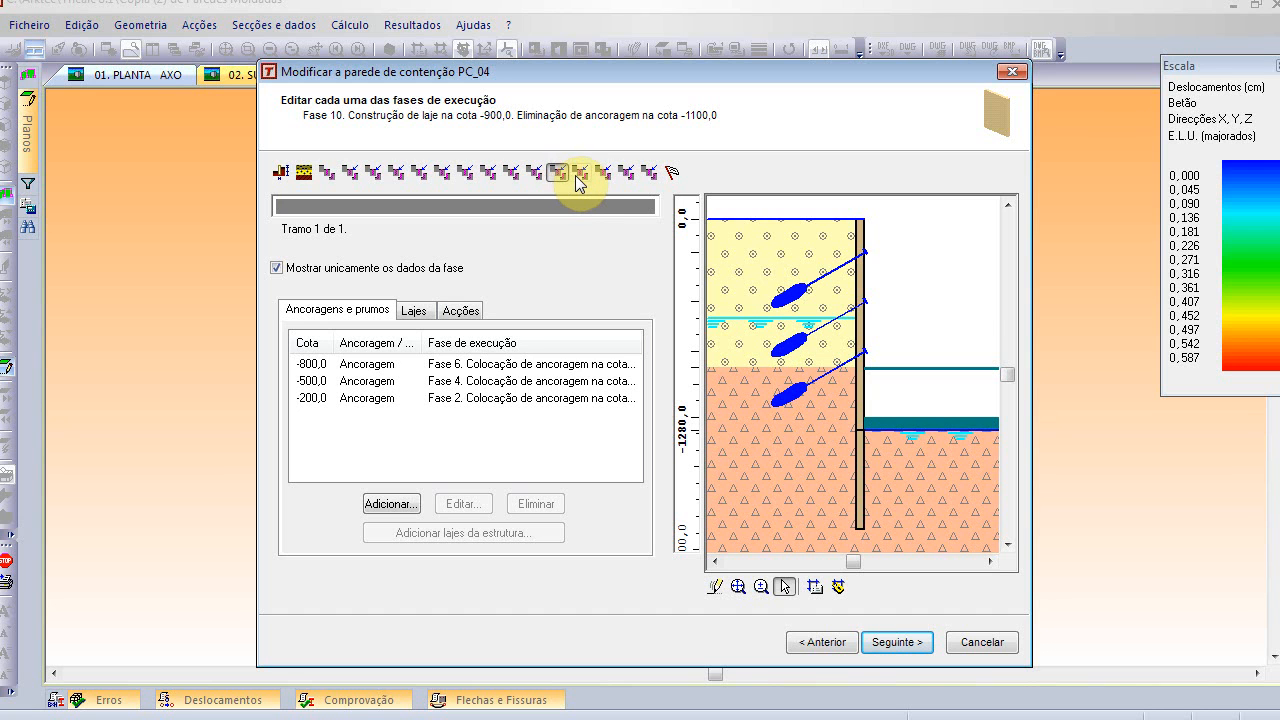
pyautogui.click(579, 175)
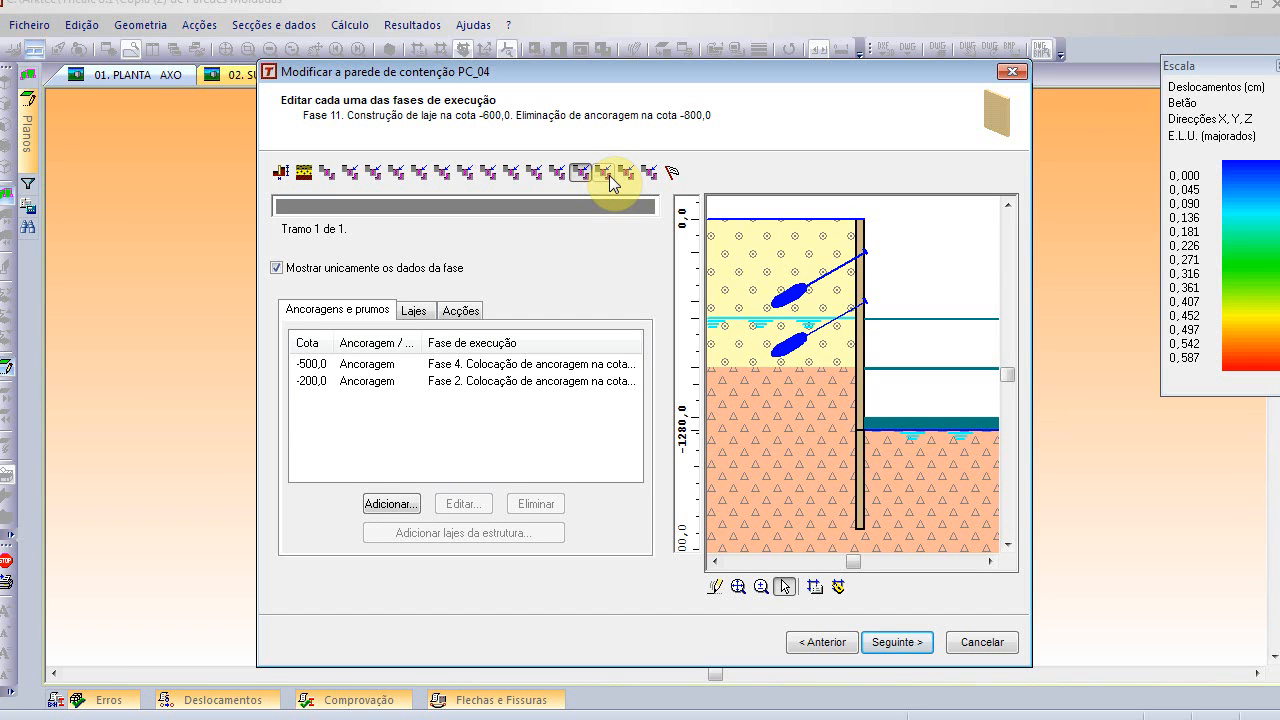
pyautogui.click(604, 173)
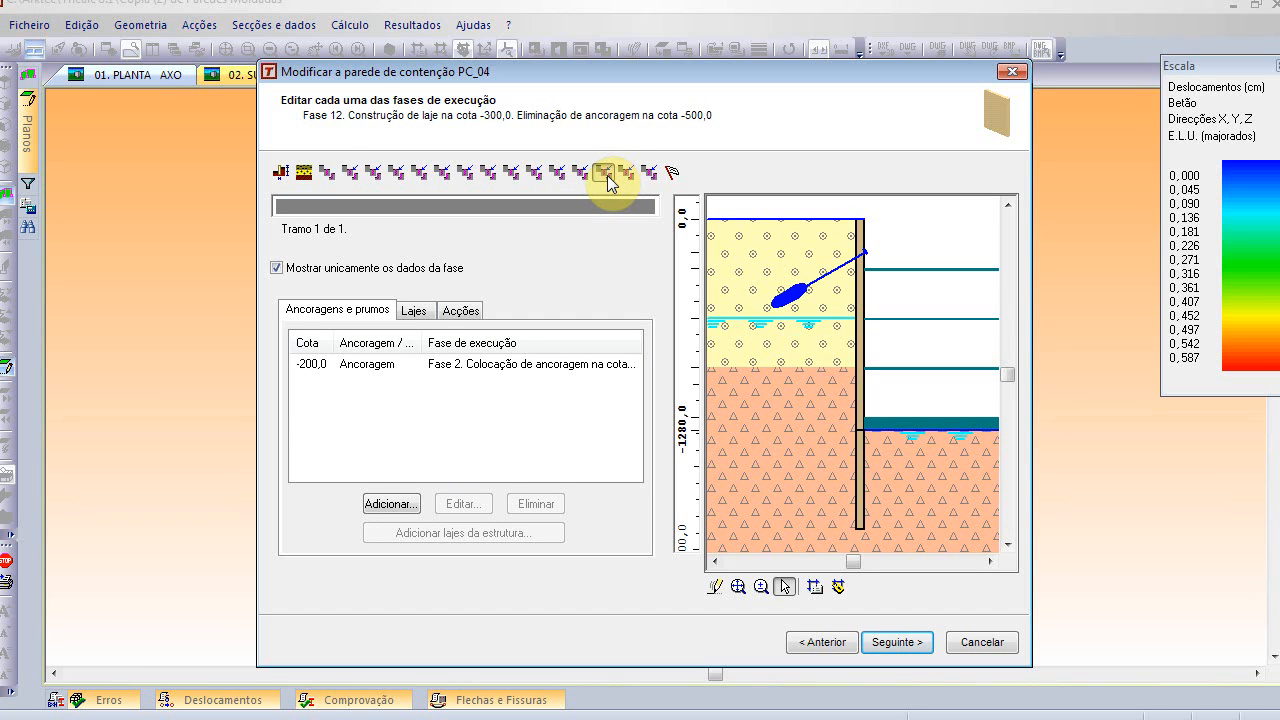
pyautogui.click(626, 175)
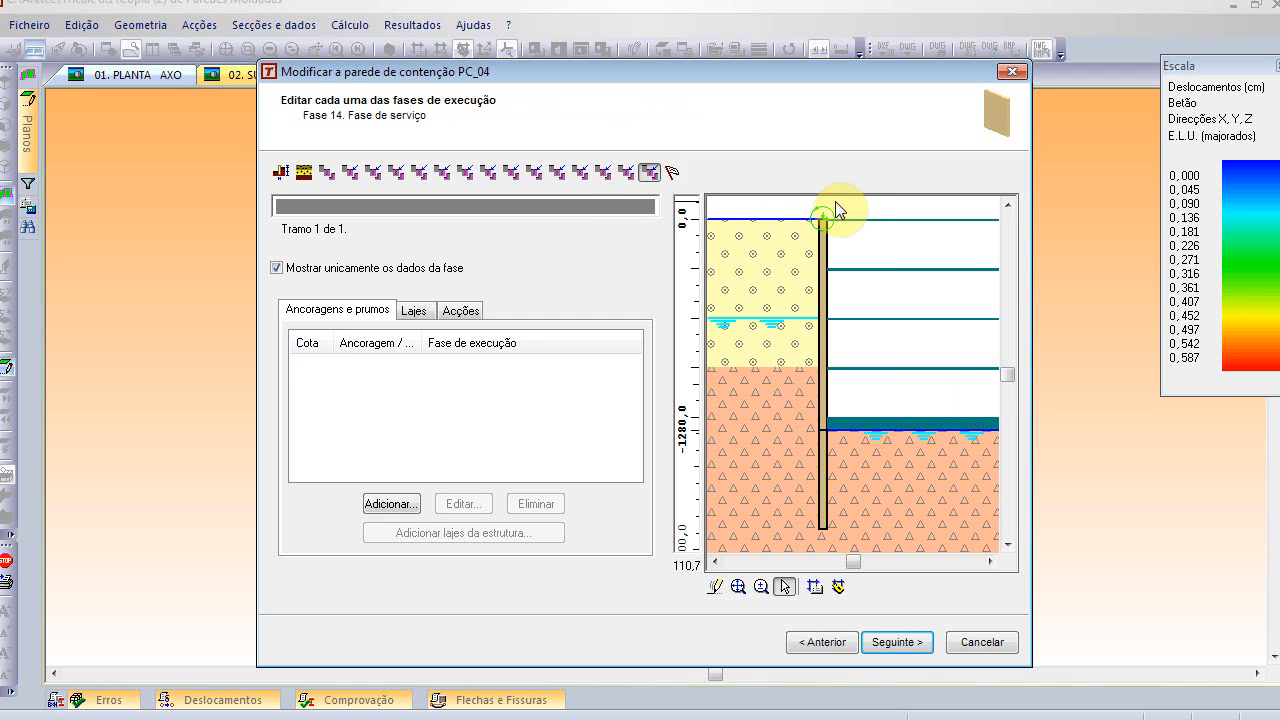
# - Check the service phase at the wall's head and the crown beam data, and cancel the wall modification
pyautogui.click(834, 214)
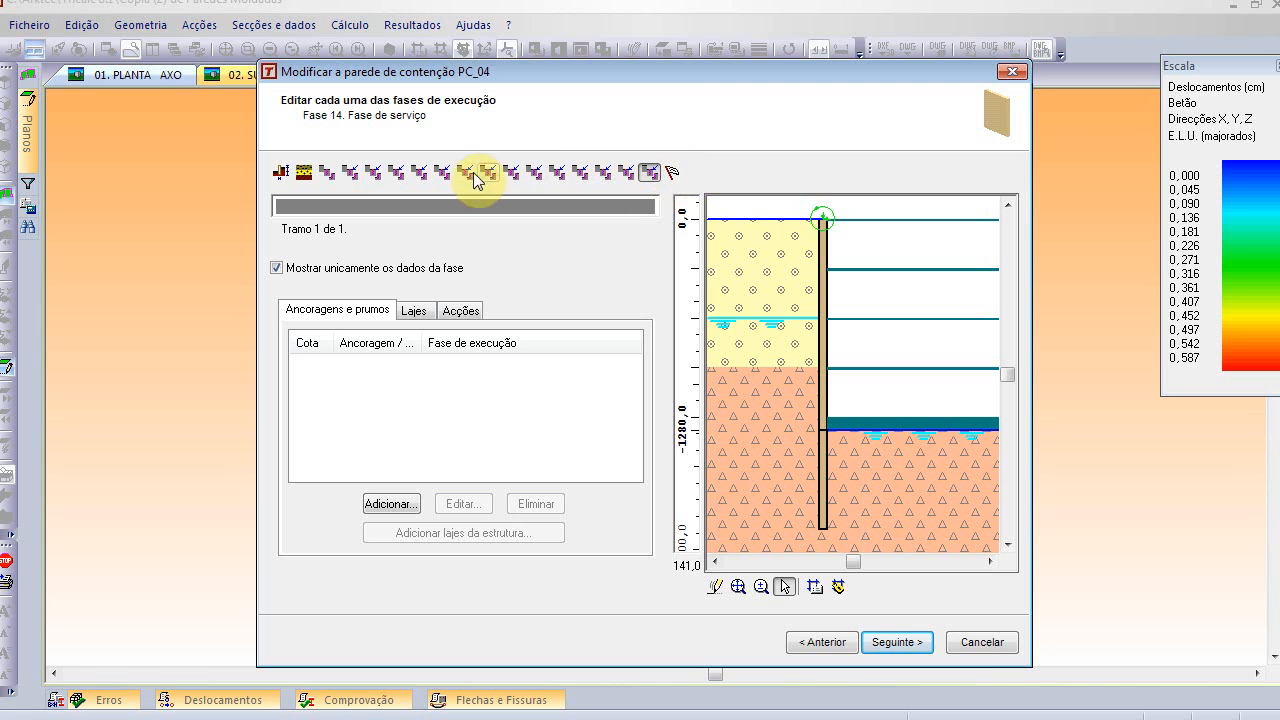
pyautogui.click(649, 174)
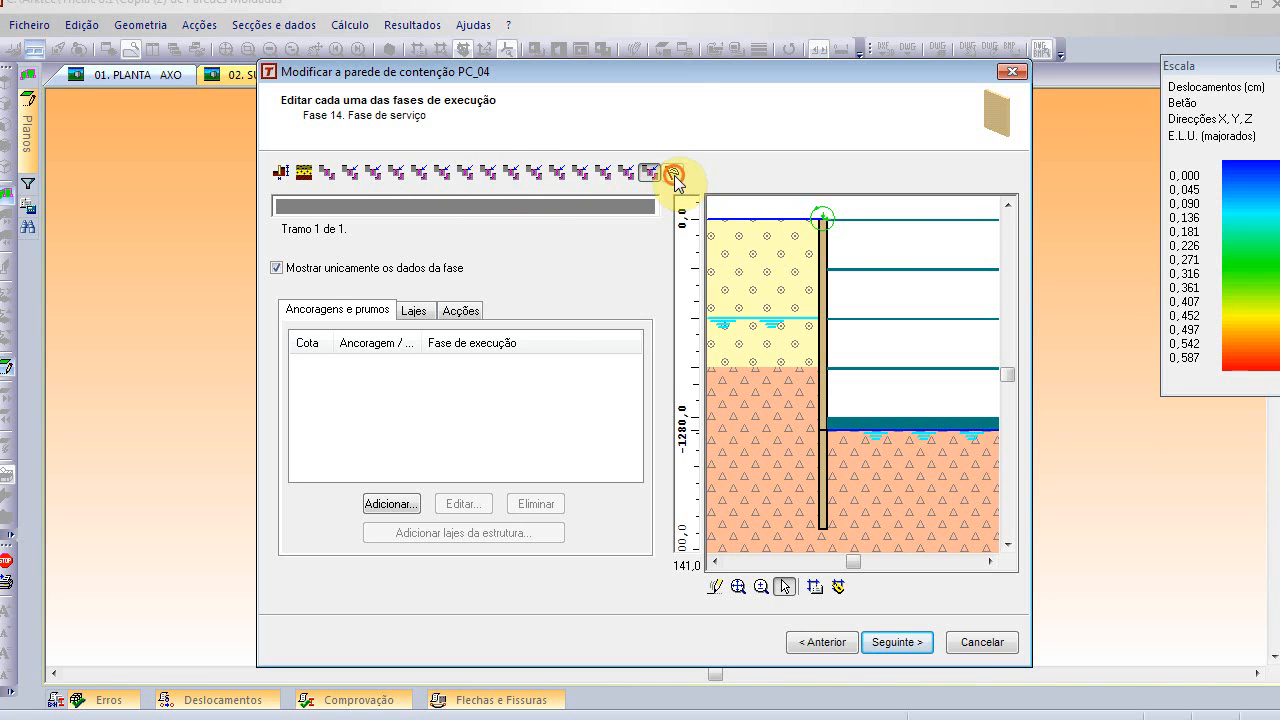
pyautogui.click(673, 176)
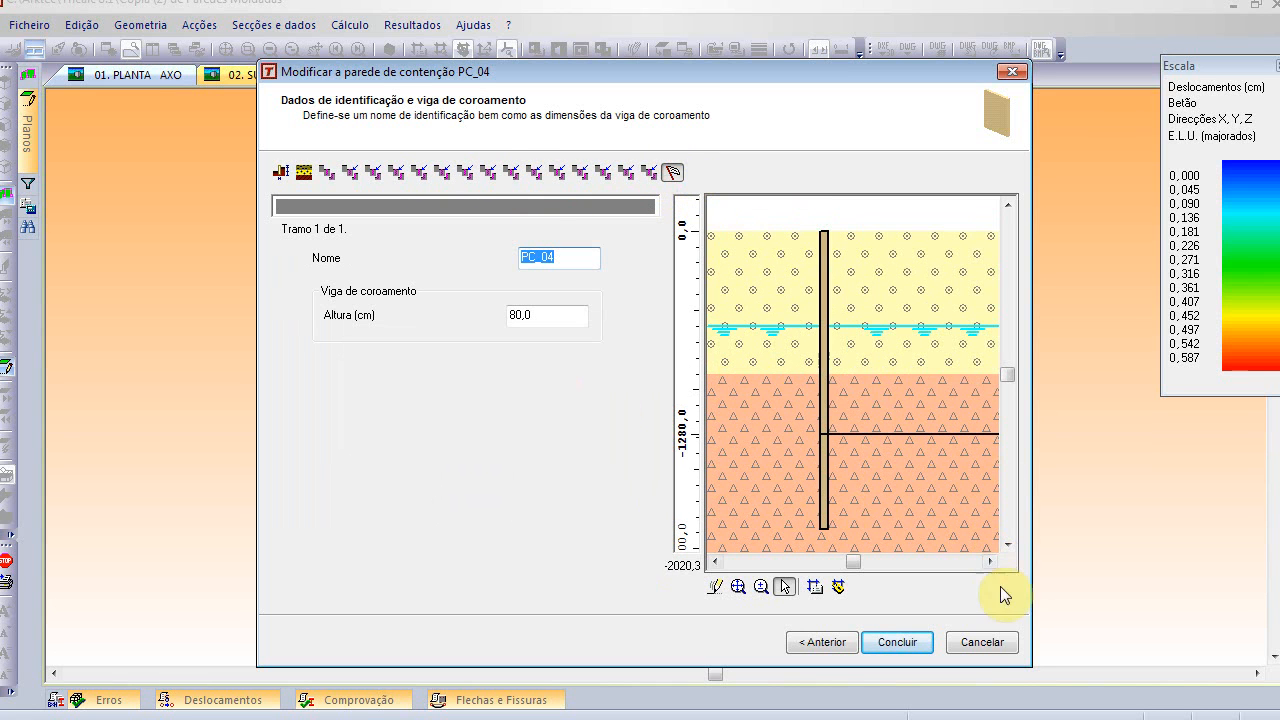
pyautogui.click(982, 642)
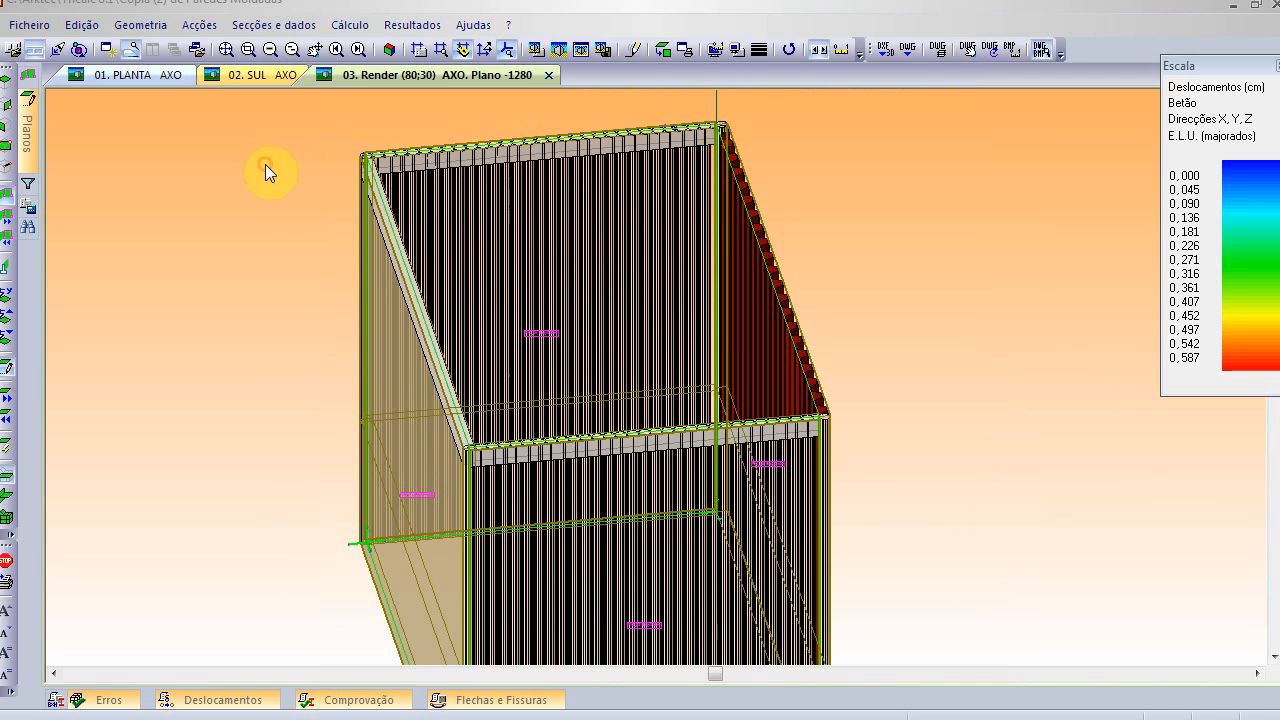
# - Open the Paredes de Contenção result diagrams for the rear pile wall
pyautogui.click(395, 25)
pyautogui.moveTo(395, 98)
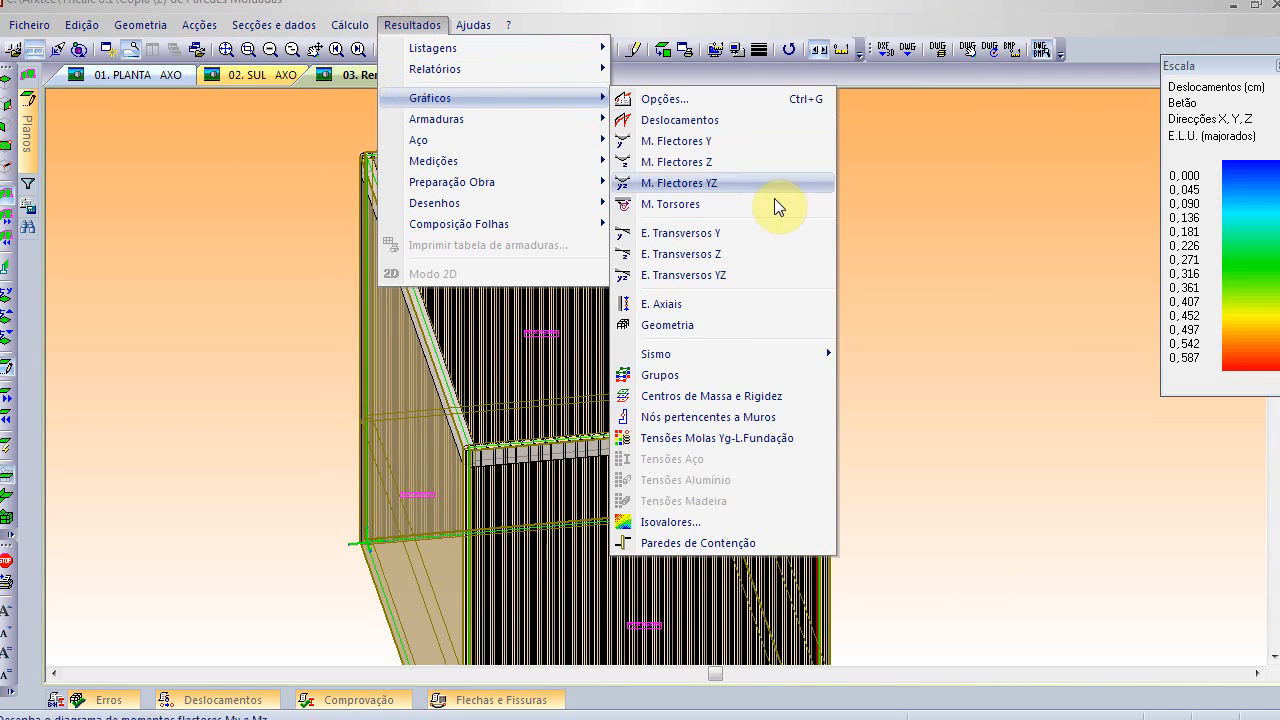
pyautogui.click(750, 543)
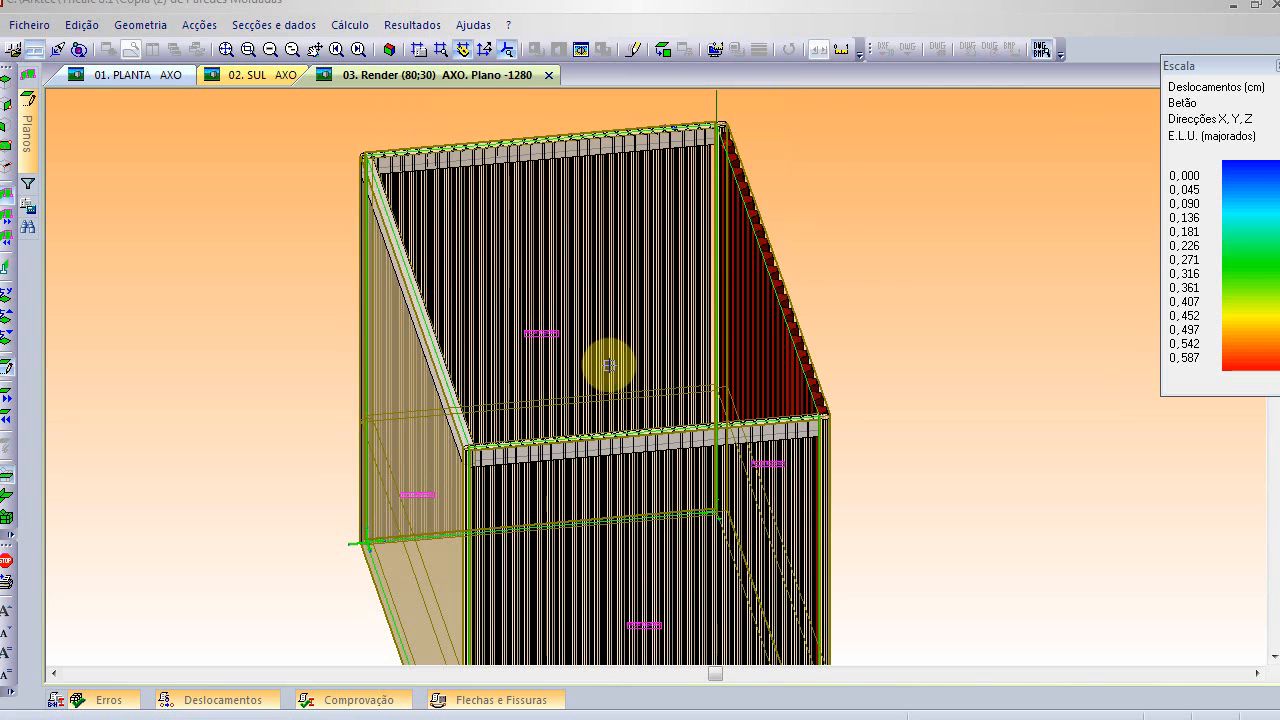
pyautogui.click(466, 146)
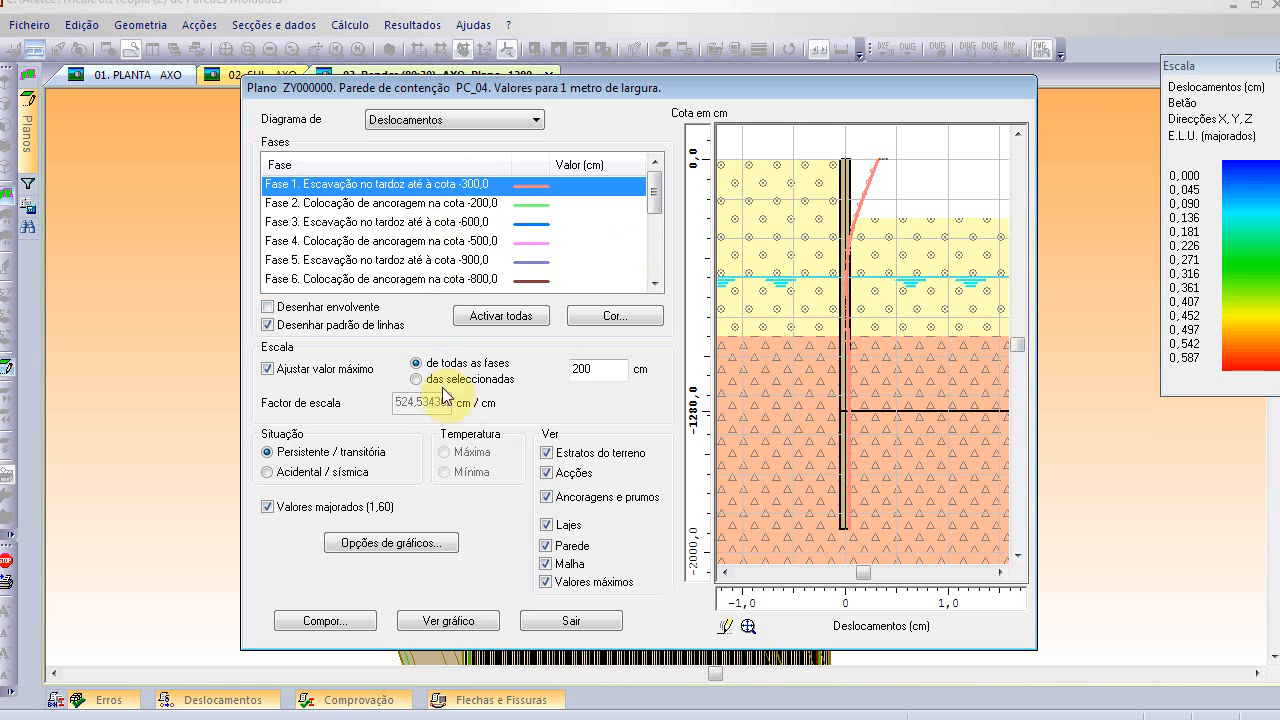
# - Check the available diagram types and examine the phase 1 displacement curve at the head of the wall
pyautogui.click(488, 119)
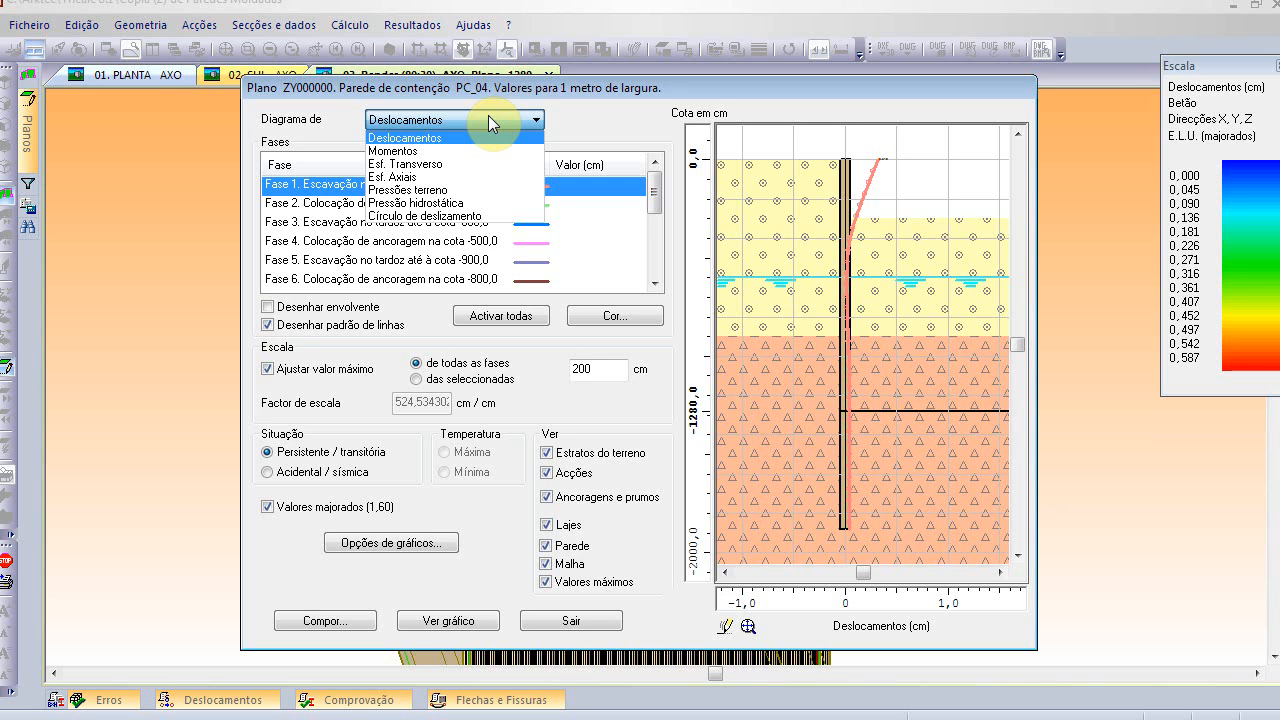
pyautogui.click(318, 186)
pyautogui.click(795, 177)
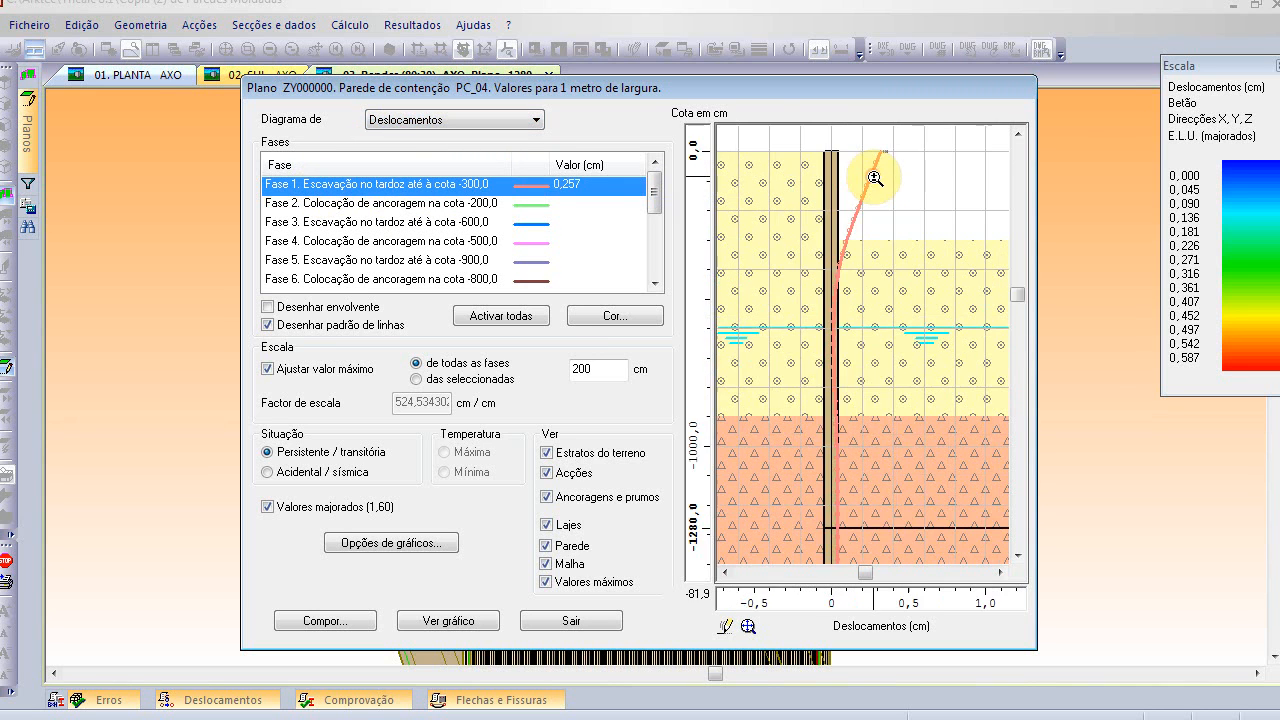
pyautogui.click(877, 166)
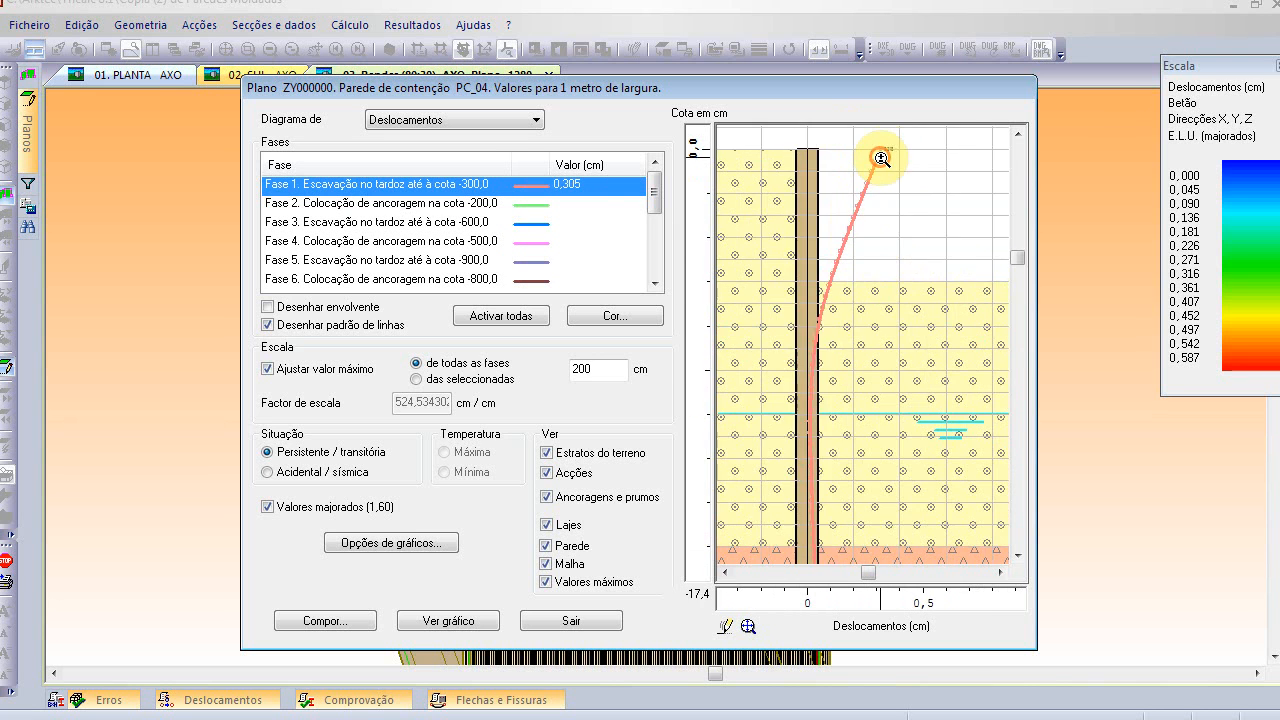
pyautogui.click(886, 157)
pyautogui.click(889, 158)
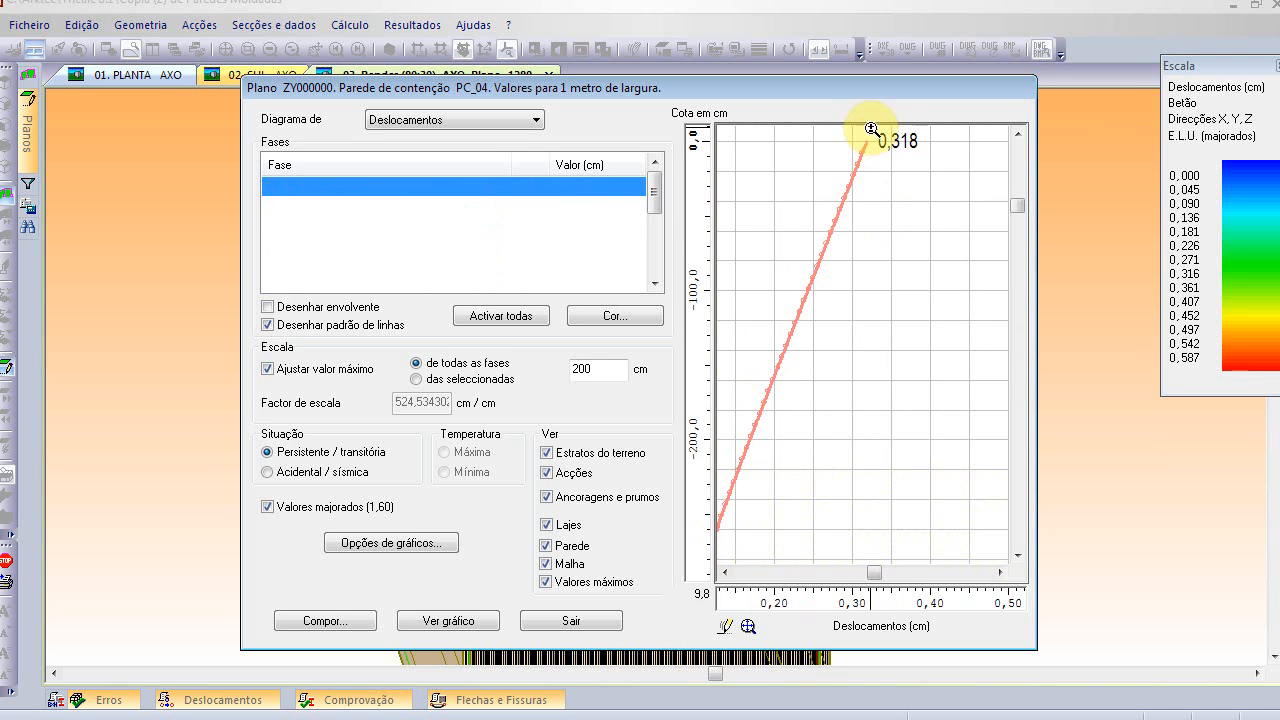
pyautogui.click(895, 301)
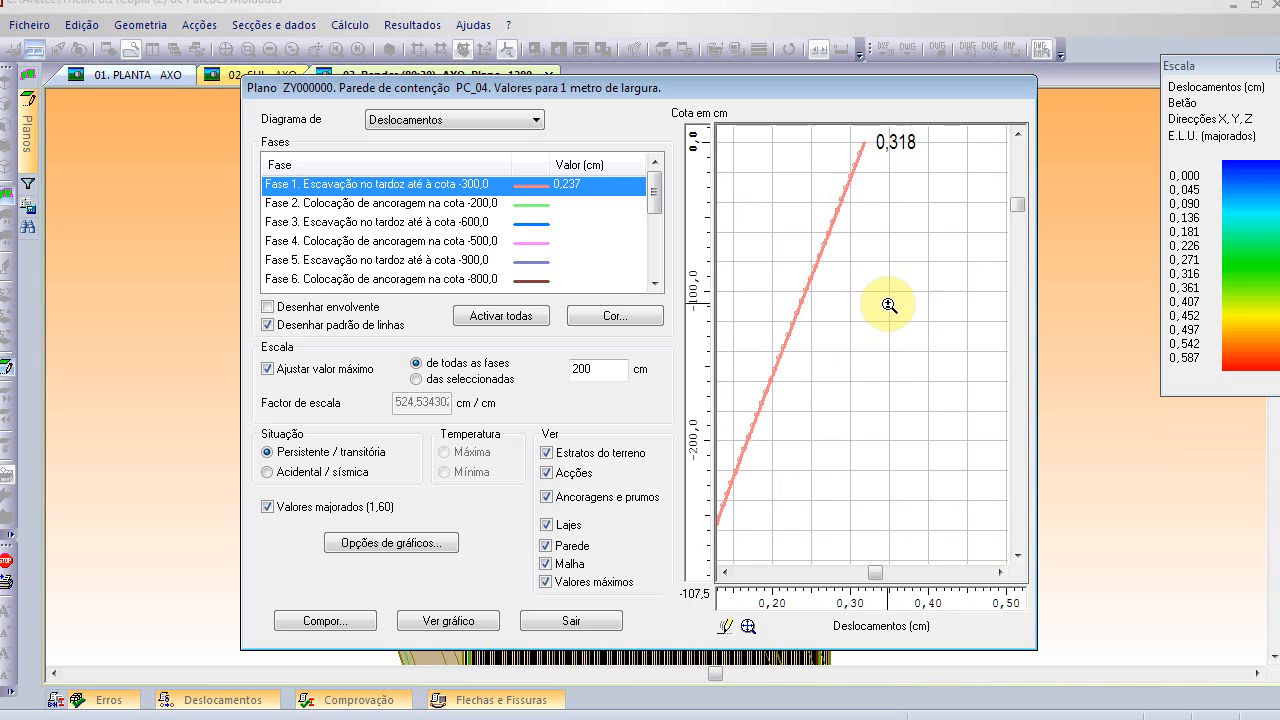
pyautogui.rightClick(889, 303)
pyautogui.rightClick(889, 303)
pyautogui.rightClick(888, 304)
pyautogui.rightClick(889, 308)
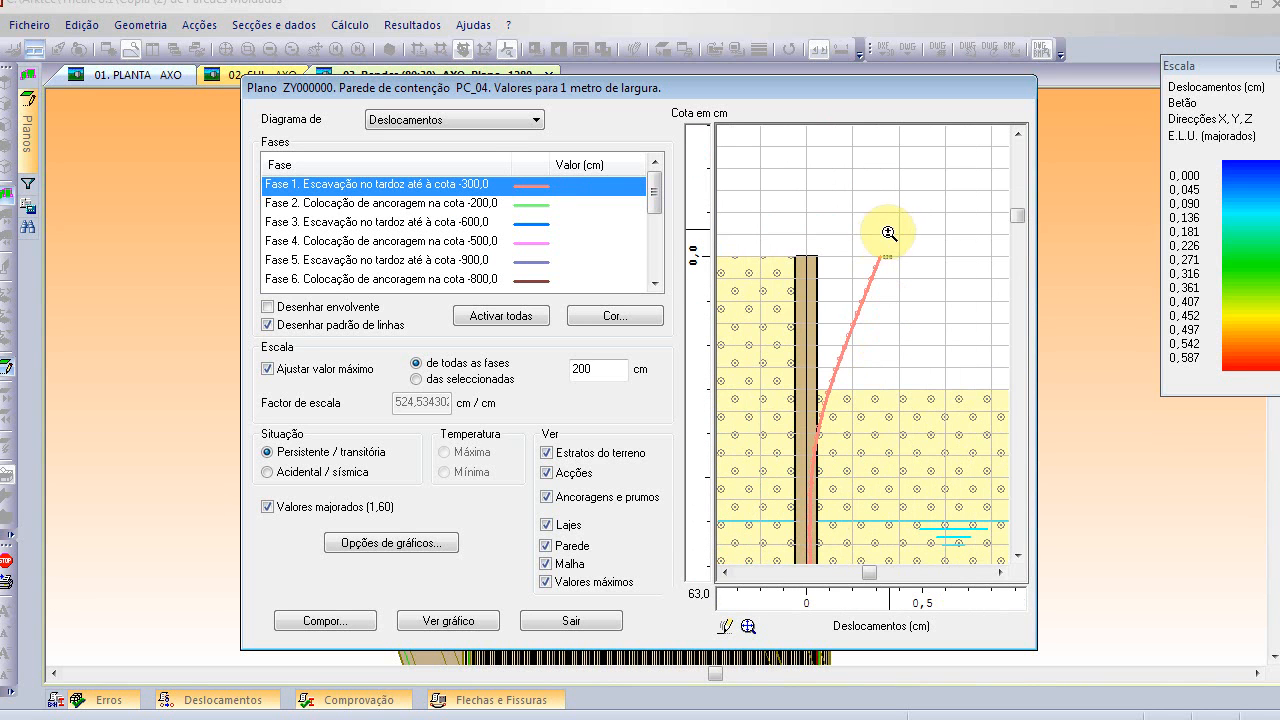
# - Display the phase 2 displacements and examine the maximum value at the head of the wall
pyautogui.click(426, 205)
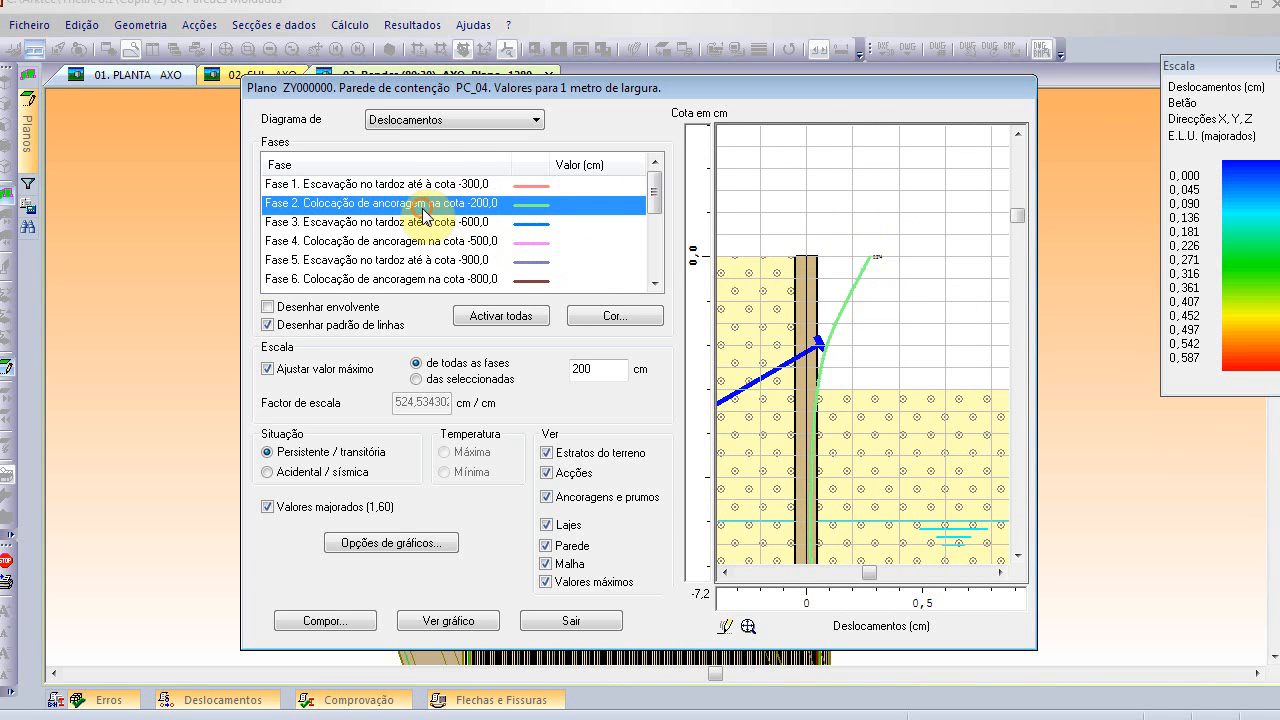
pyautogui.click(889, 242)
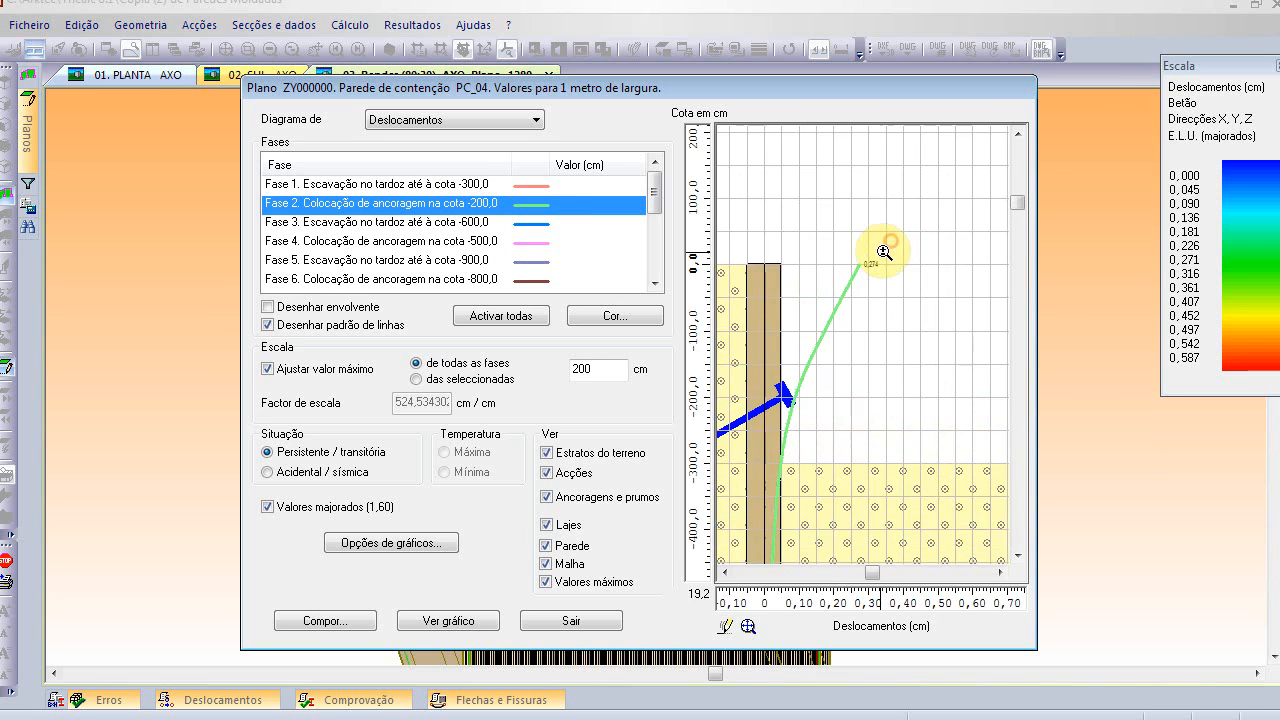
pyautogui.click(882, 252)
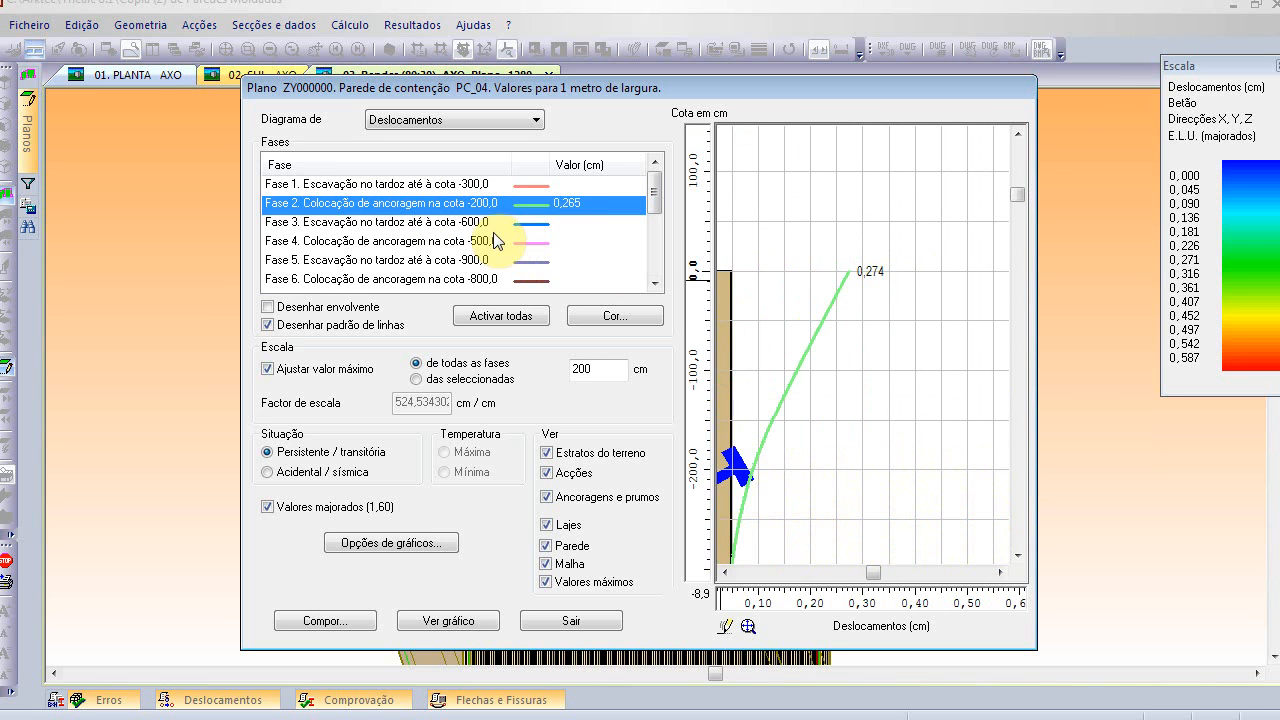
# - Display the displacements for phase 3, the excavation to level -600, and examine the curve near the wall's head
pyautogui.click(463, 222)
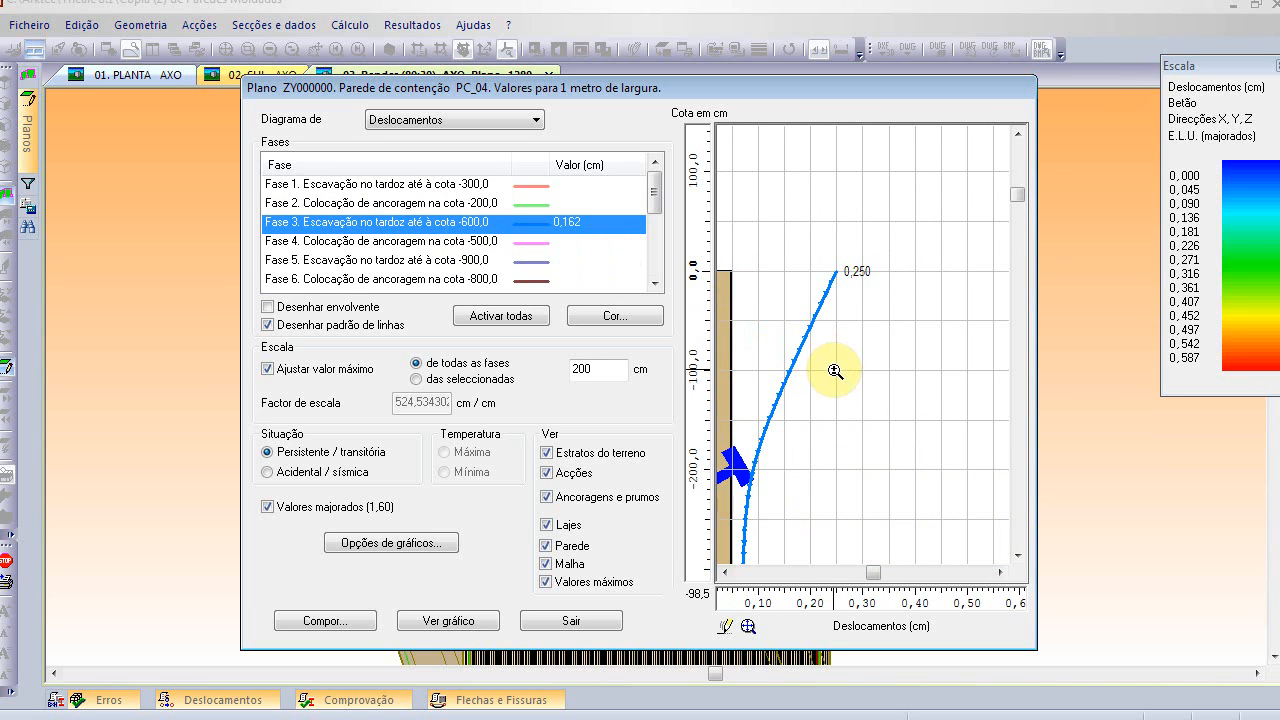
pyautogui.scroll(-3, 835, 371)
pyautogui.click(845, 462)
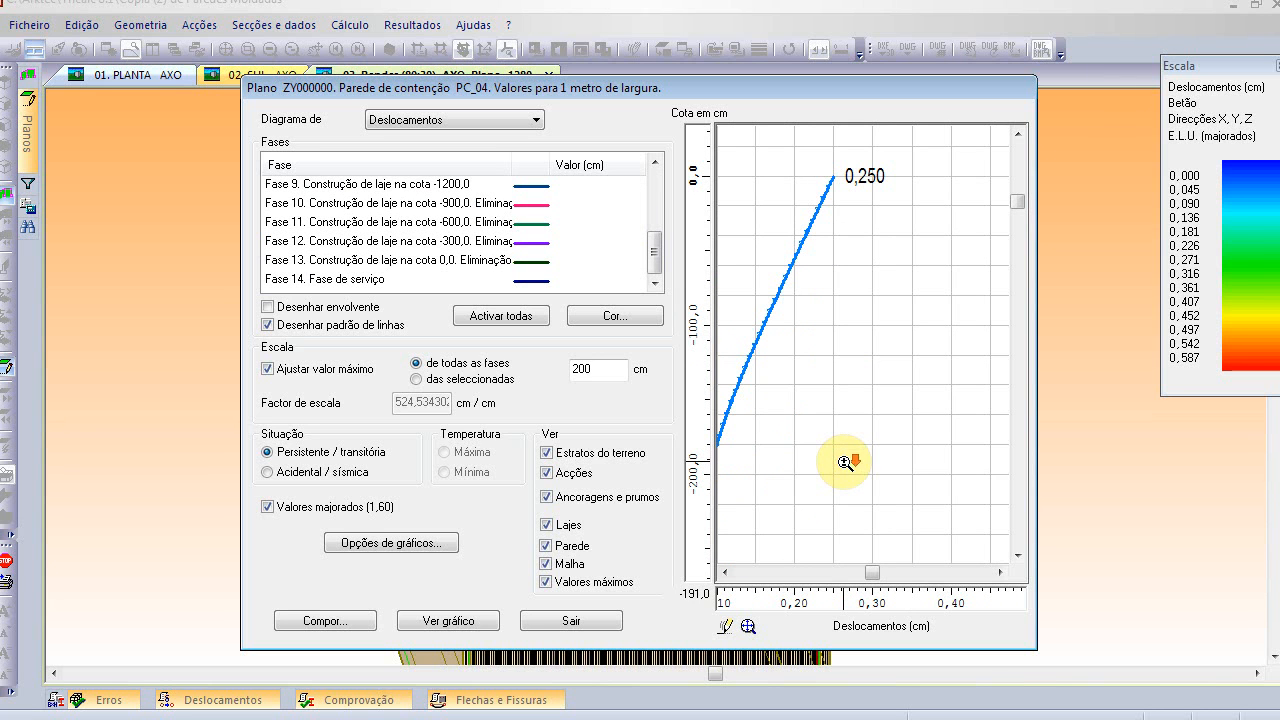
pyautogui.click(863, 423)
pyautogui.click(868, 428)
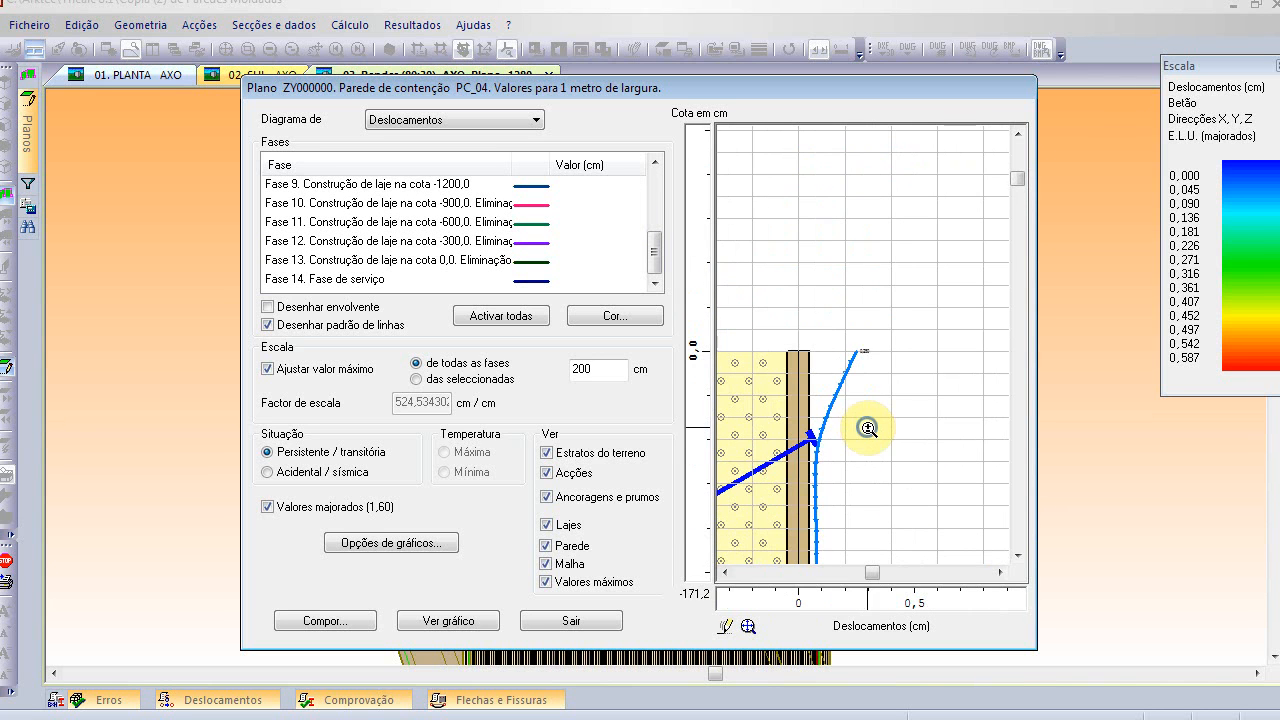
# - Display the displacements for phase 4, the anchor placement at level -500, and examine the curve along the wall and its maximum at the head
pyautogui.moveTo(655, 255); pyautogui.dragTo(654, 206)
pyautogui.click(465, 205)
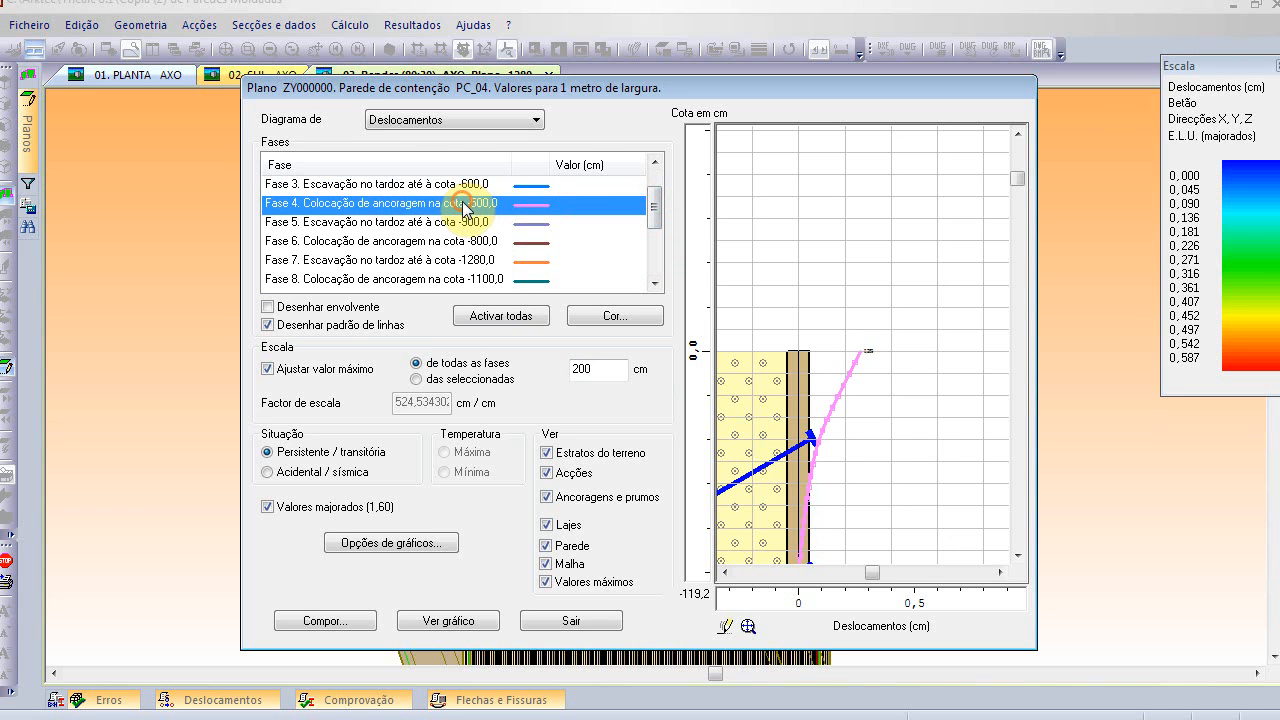
pyautogui.scroll(-2, 923, 429)
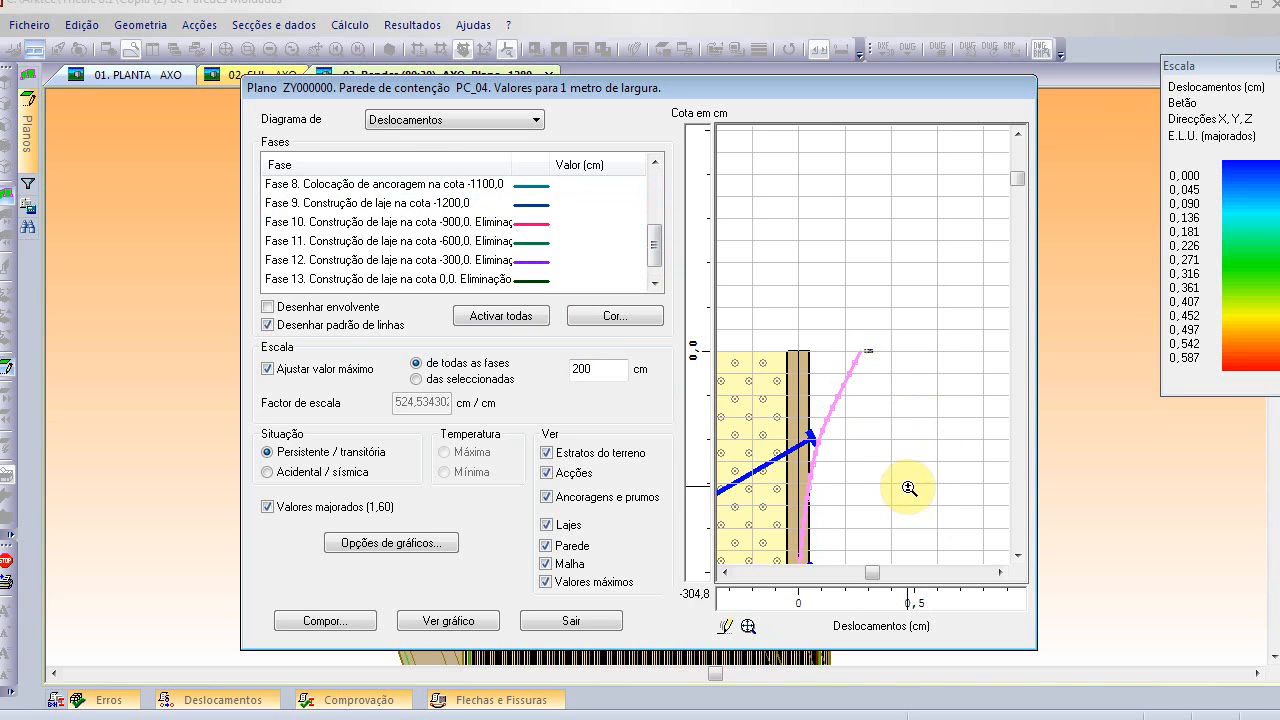
pyautogui.scroll(-1, 826, 523)
pyautogui.scroll(2, 837, 525)
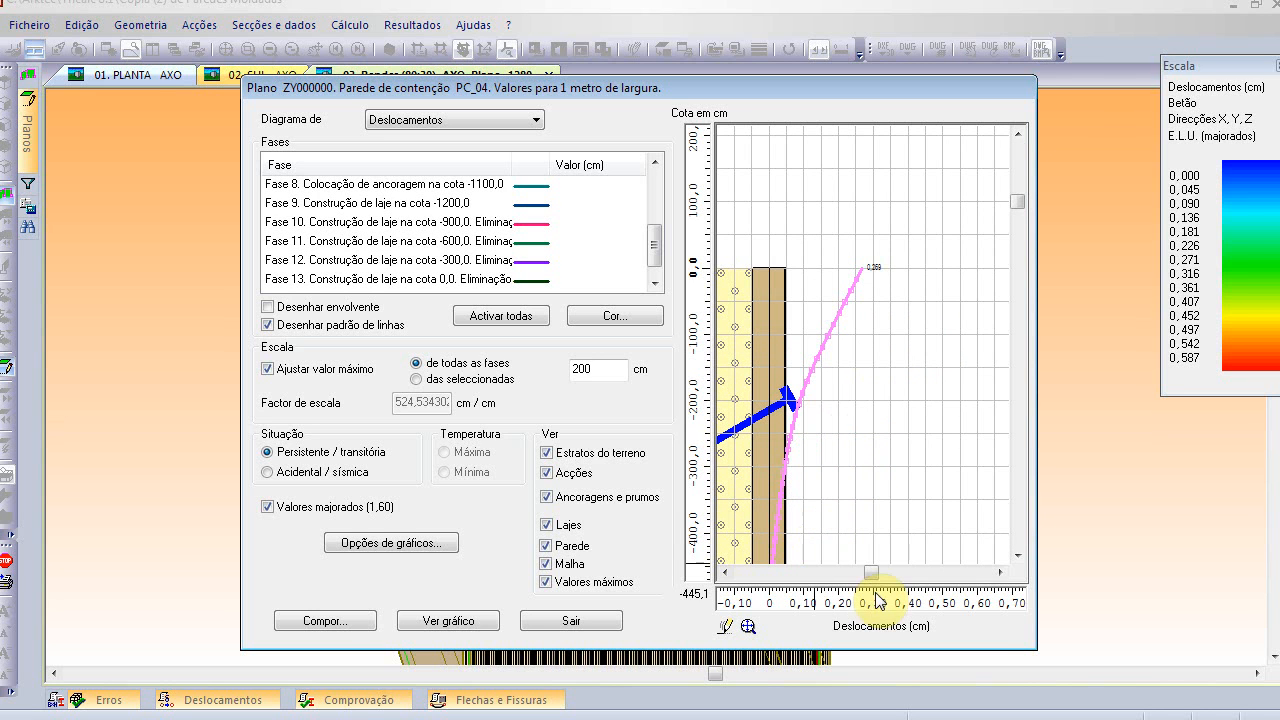
pyautogui.click(1018, 555)
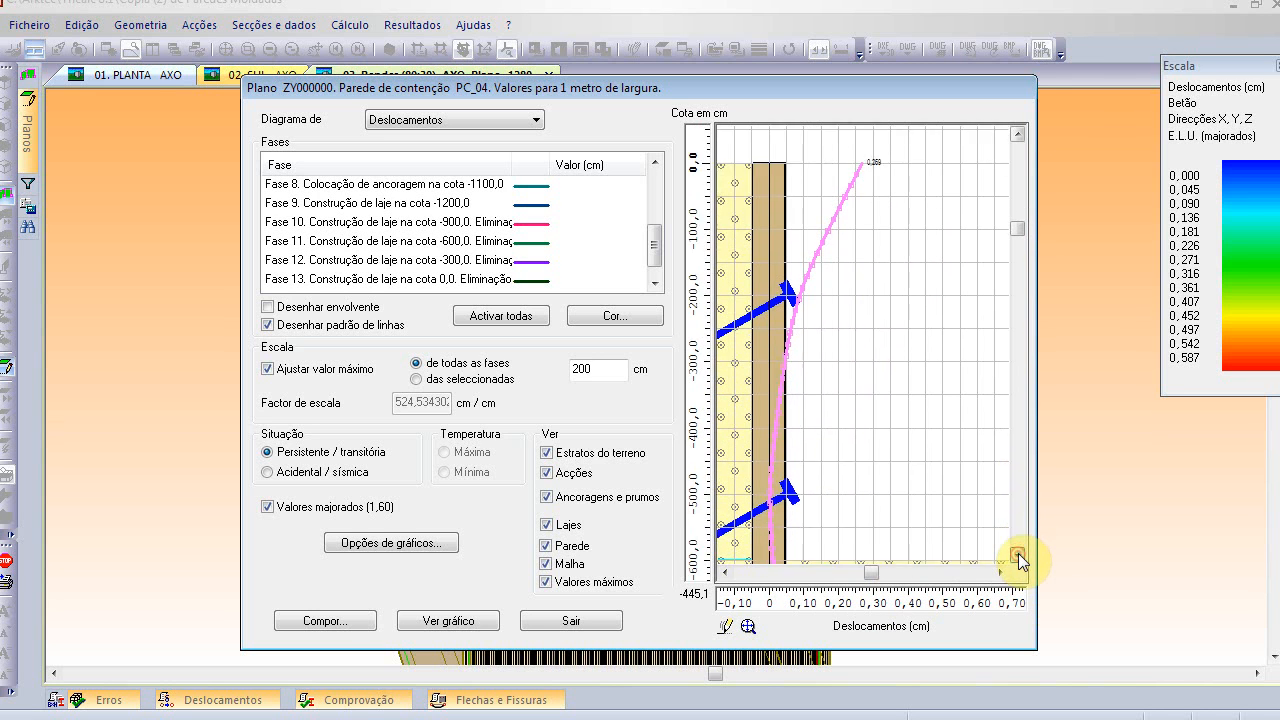
pyautogui.scroll(-2, 920, 215)
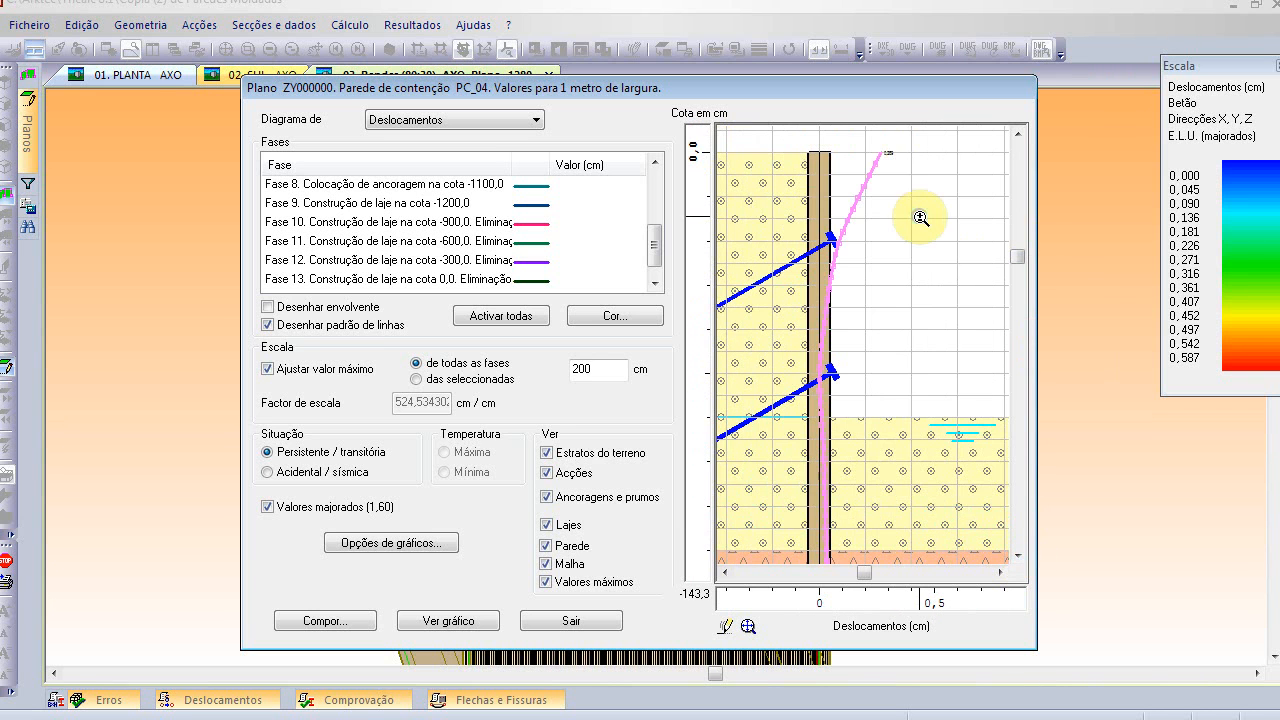
pyautogui.click(899, 145)
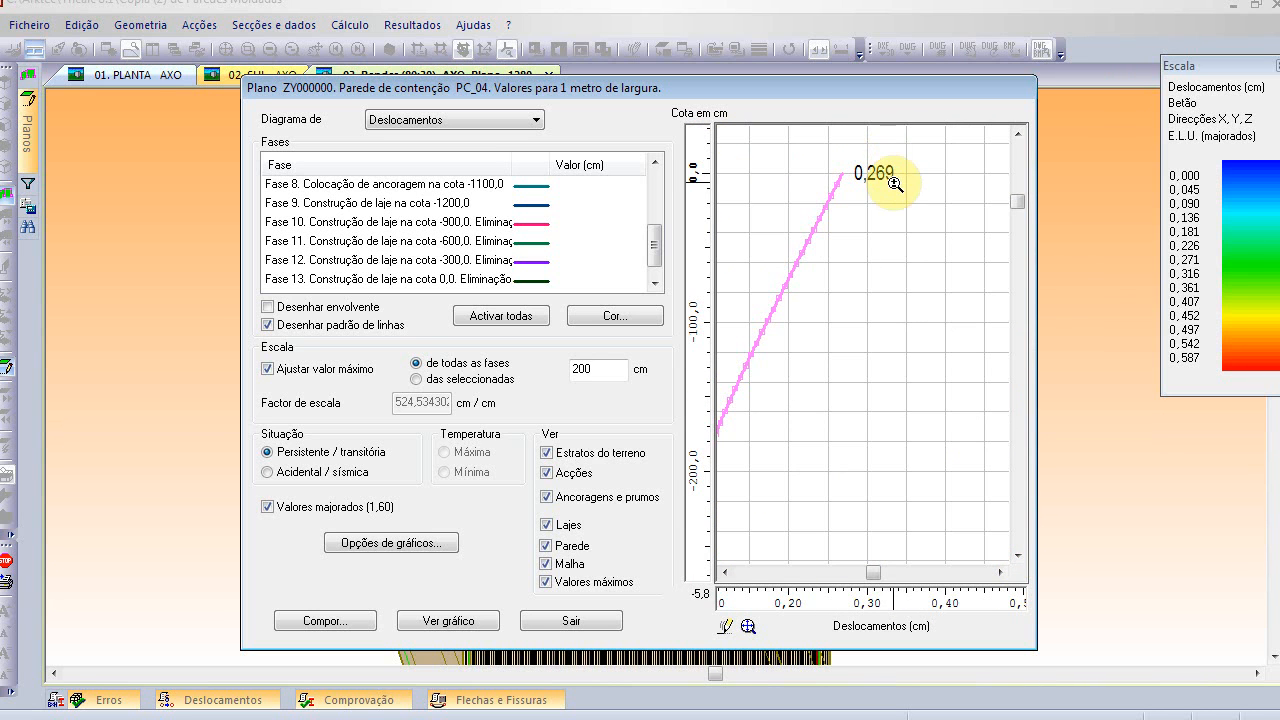
pyautogui.scroll(-4, 893, 183)
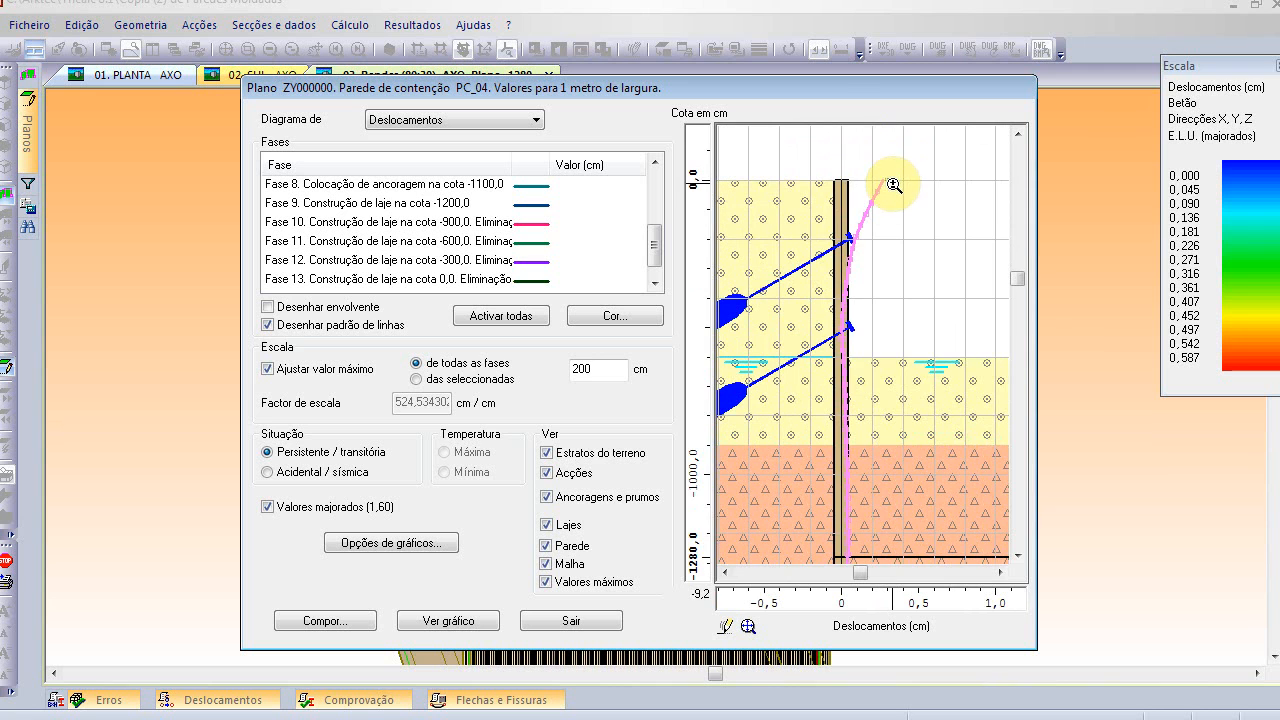
# - Display the displacements for phase 10, the slab construction at level -900, and examine the curve along the wall's depth
pyautogui.click(432, 222)
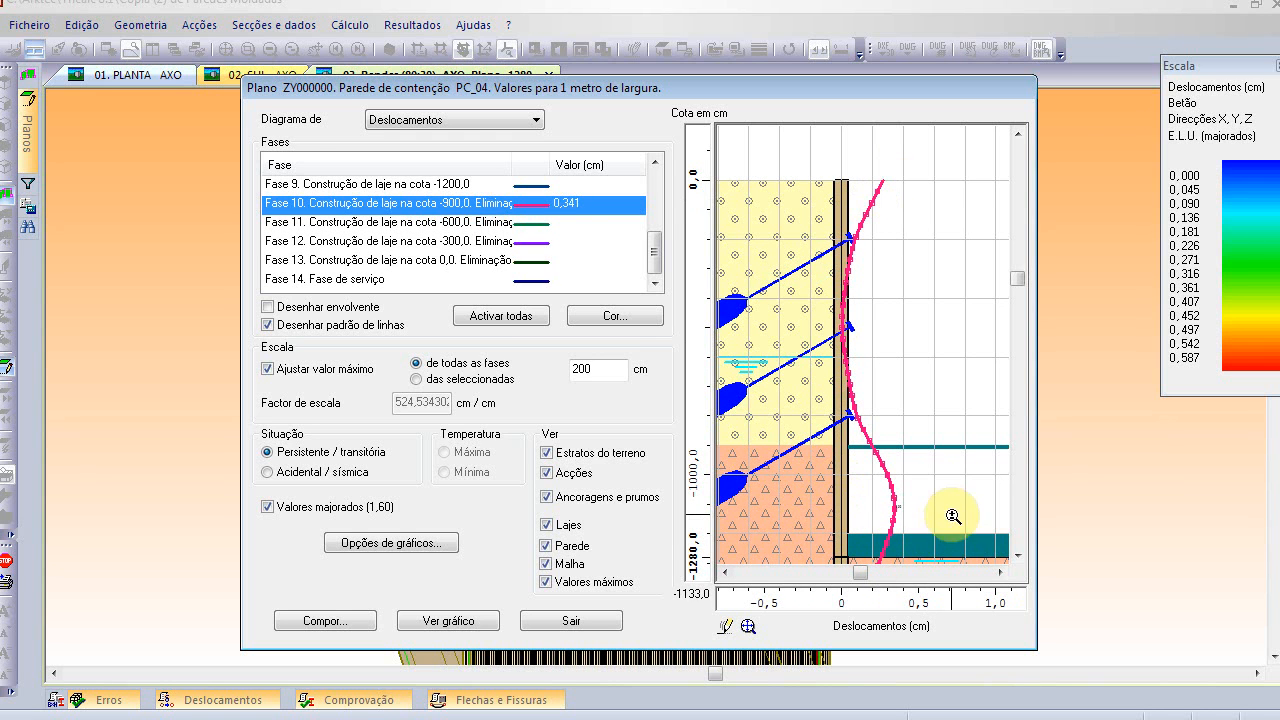
pyautogui.scroll(1, 916, 513)
pyautogui.scroll(1, 916, 513)
pyautogui.scroll(1, 908, 515)
pyautogui.scroll(-2, 896, 499)
pyautogui.scroll(-2, 896, 499)
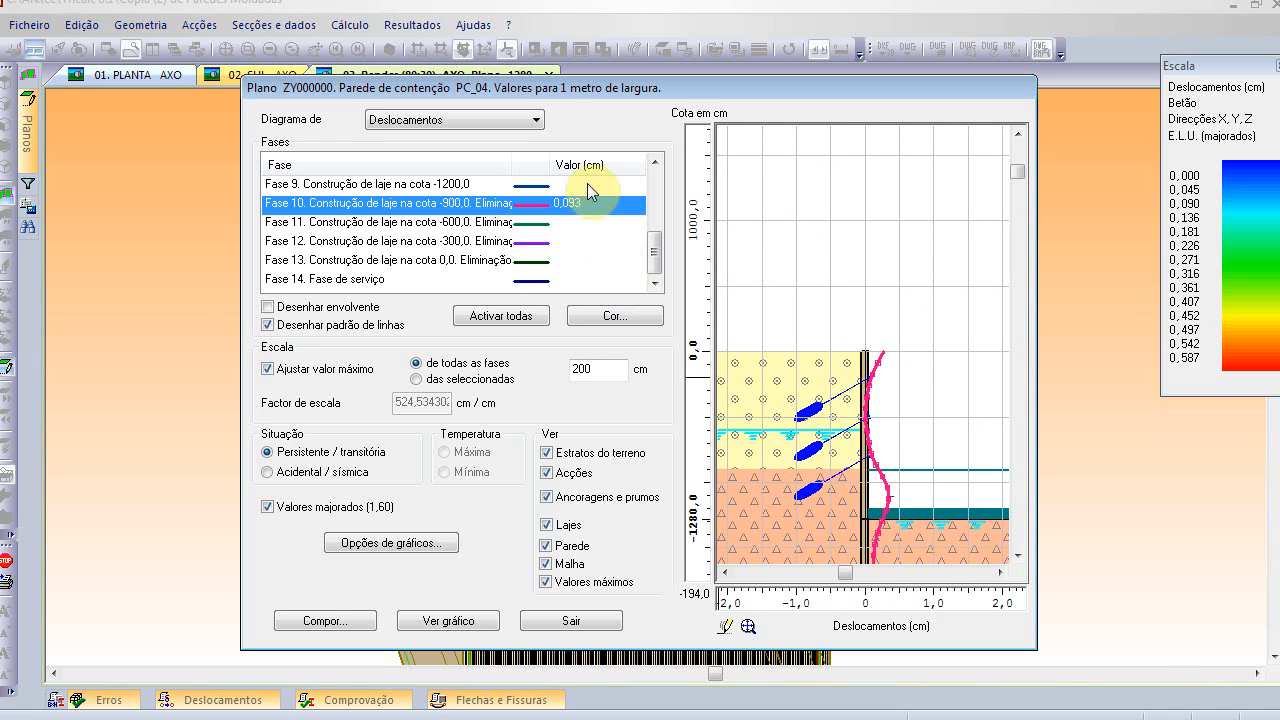
# - Switch the phase 10 diagram to Momentos and examine the bending moments near the upper anchors
pyautogui.click(527, 120)
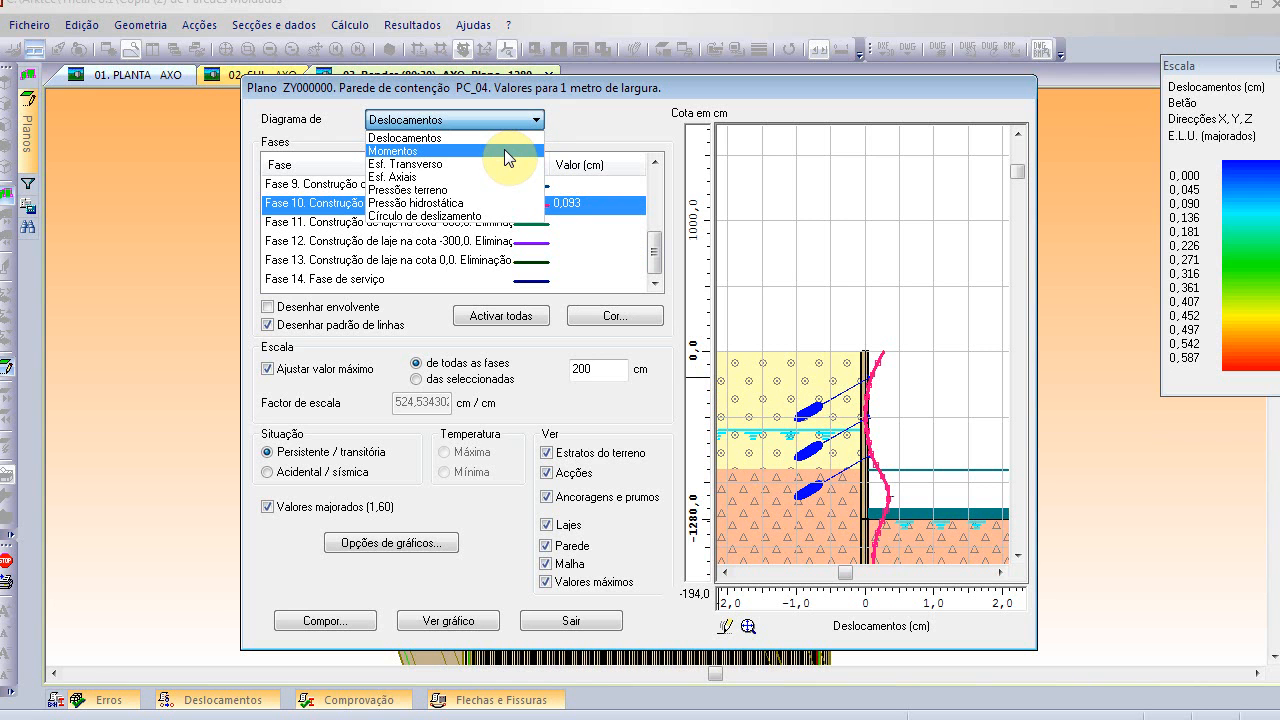
pyautogui.click(504, 150)
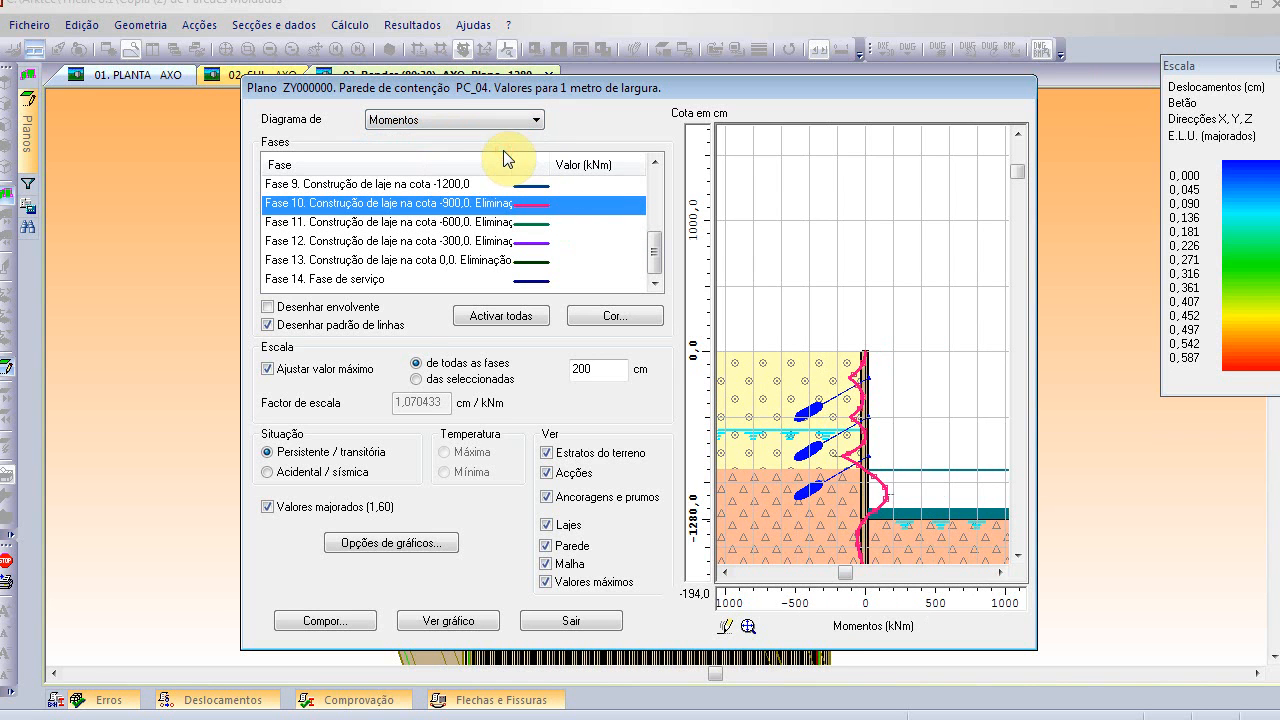
pyautogui.scroll(1, 873, 376)
pyautogui.scroll(2, 873, 376)
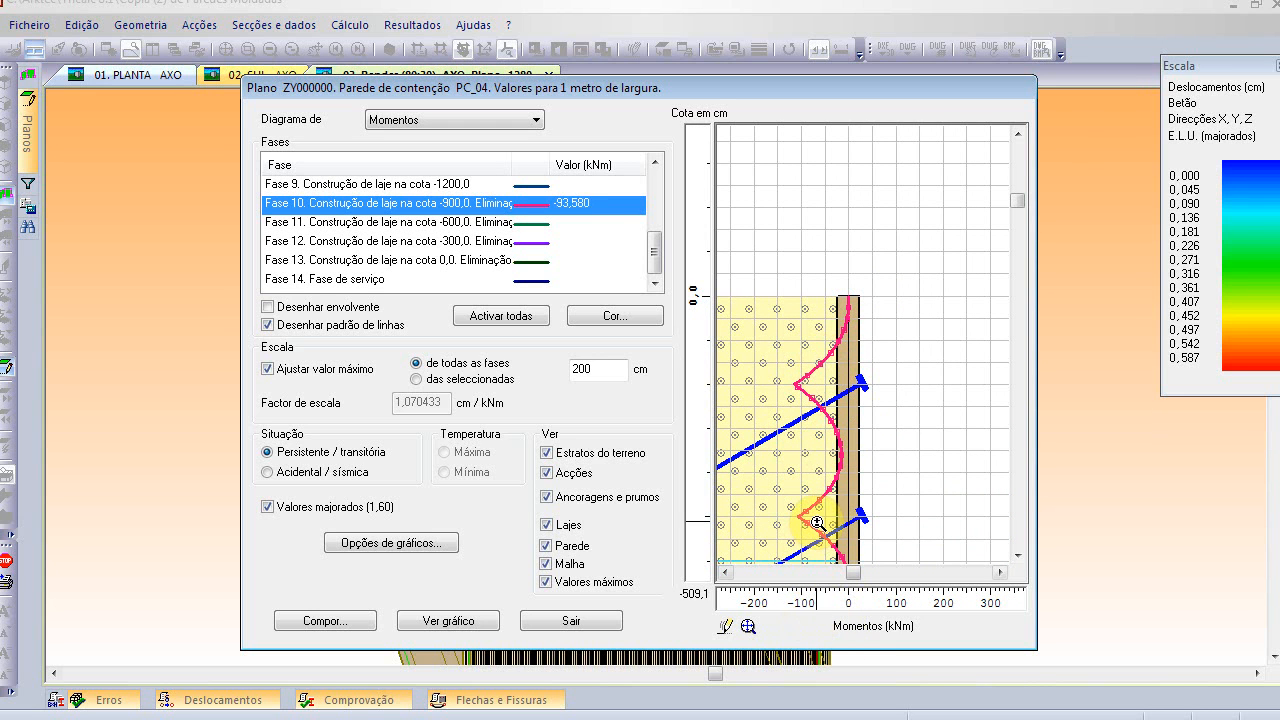
pyautogui.scroll(2, 808, 510)
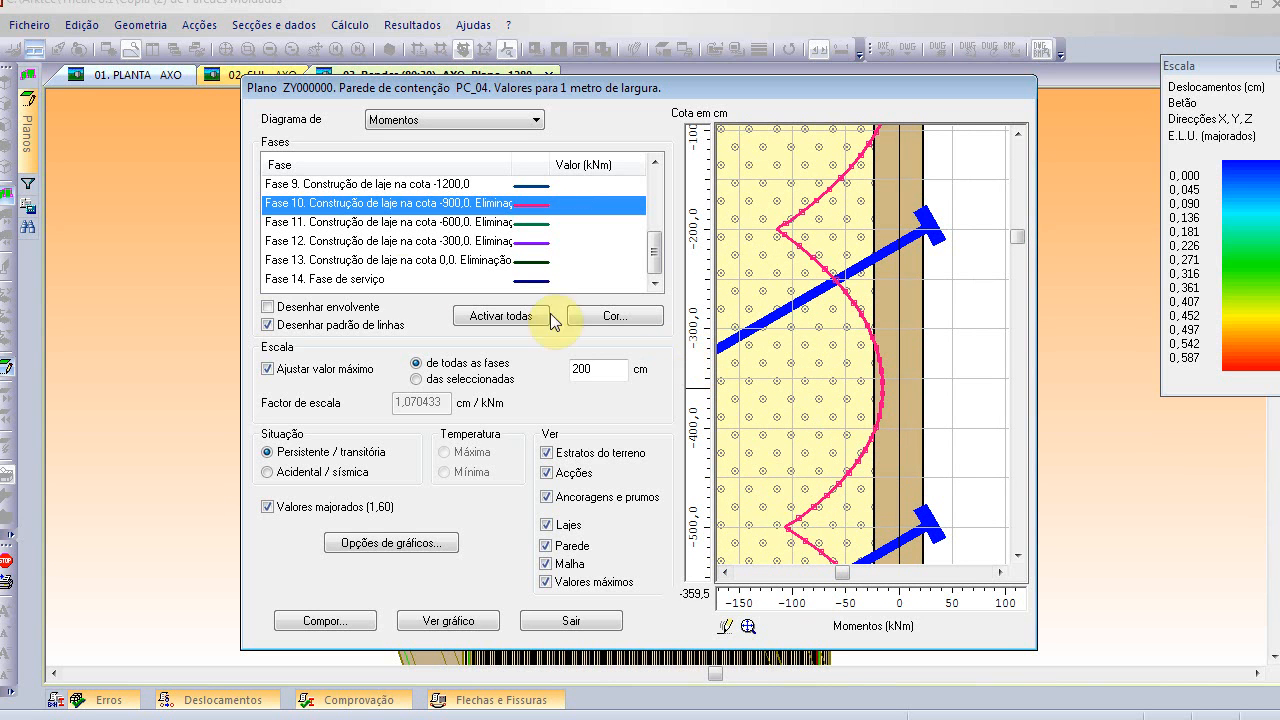
# - Display the Pressões terreno diagram for phase 10, followed by the Pressão hidrostática diagram
pyautogui.click(528, 121)
pyautogui.click(484, 192)
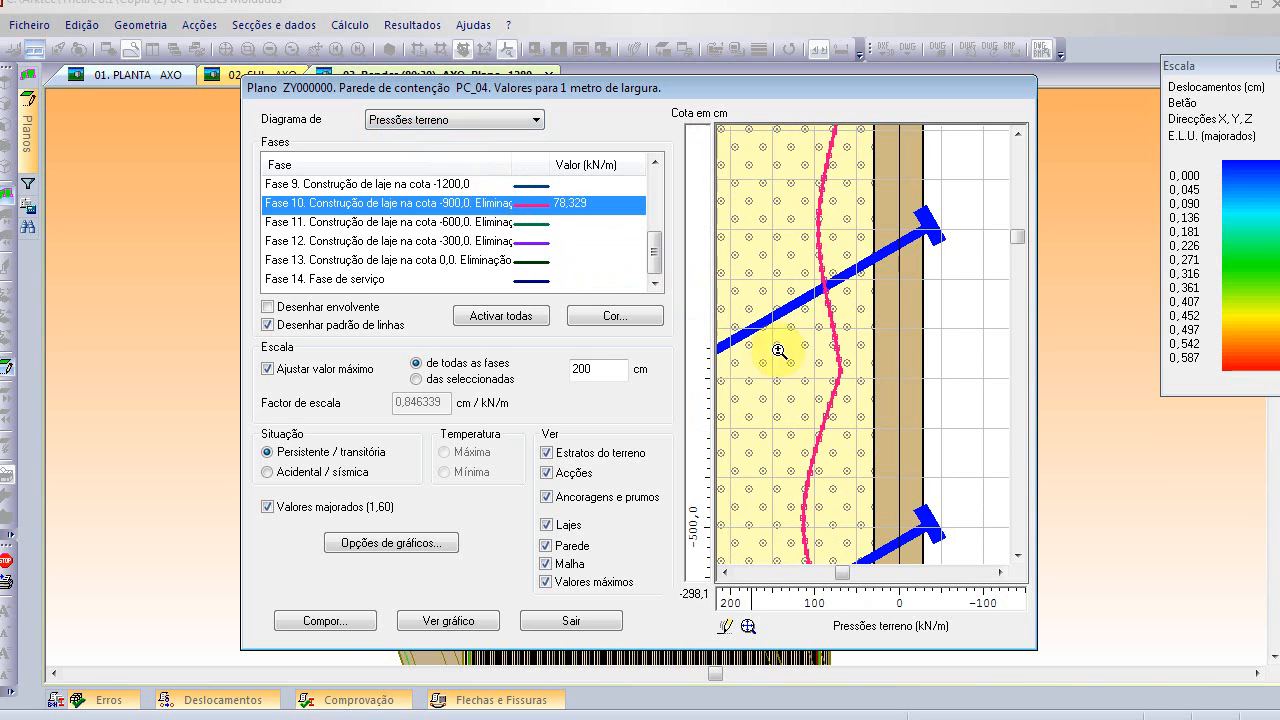
pyautogui.scroll(-2, 816, 418)
pyautogui.scroll(-1, 817, 407)
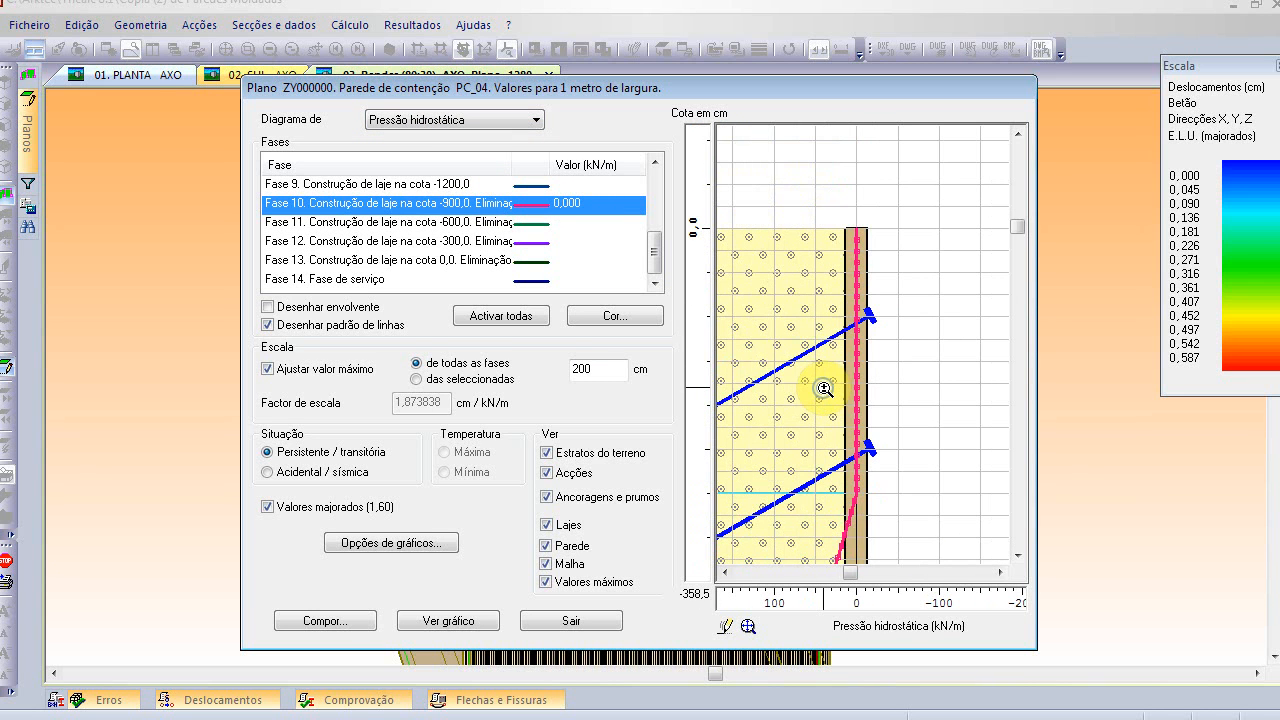
# - Compare the hydrostatic pressures of phase 12, the slab at level -300, with those of phase 10 down the wall
pyautogui.click(516, 226)
pyautogui.click(516, 241)
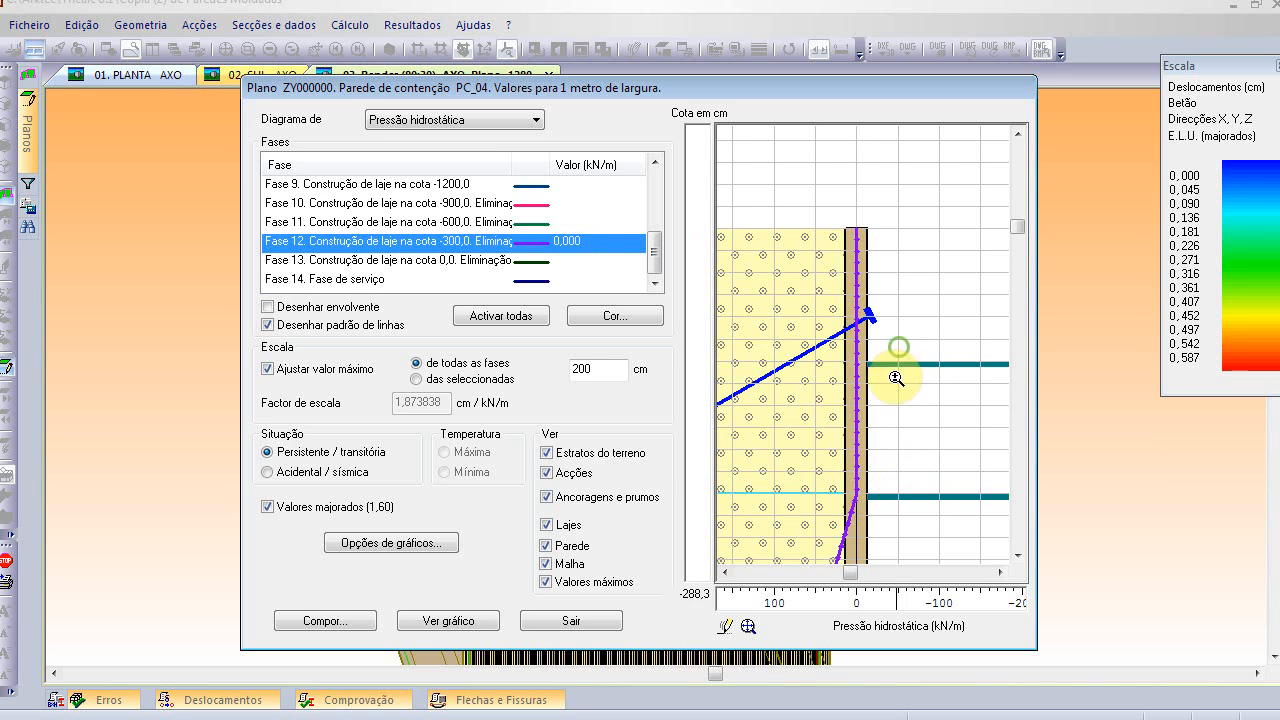
pyautogui.click(910, 500)
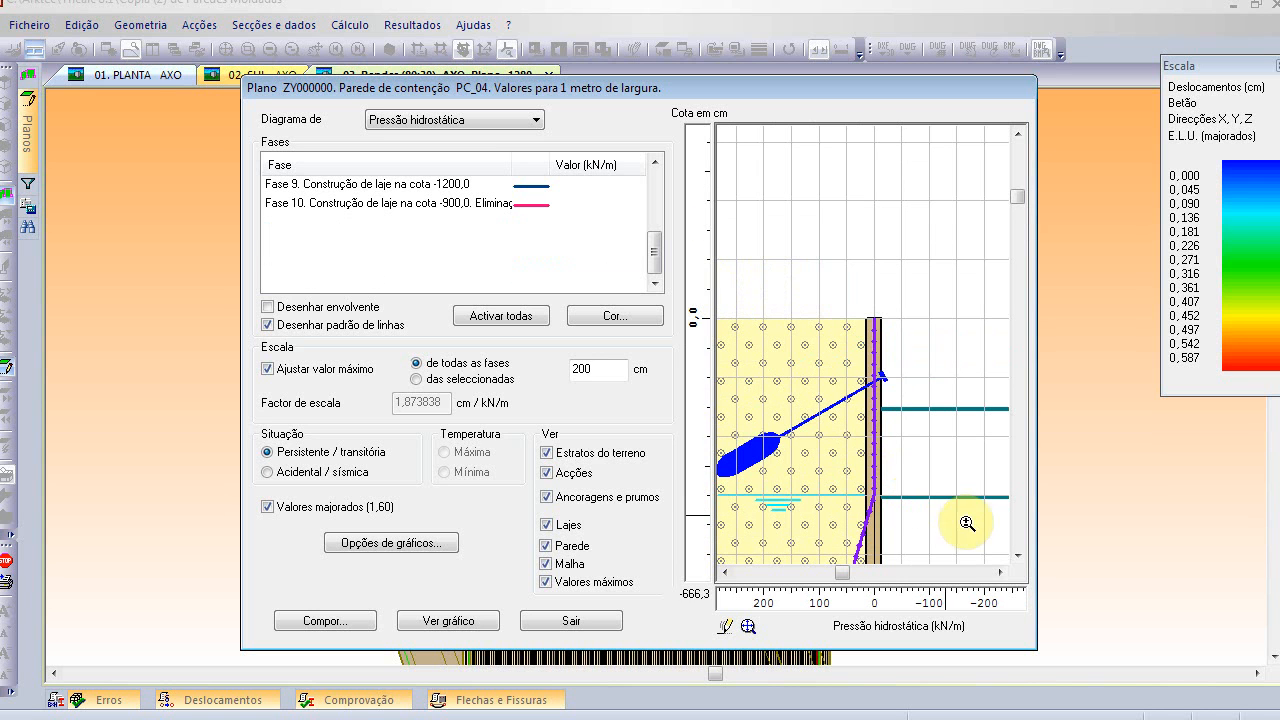
pyautogui.click(1020, 558)
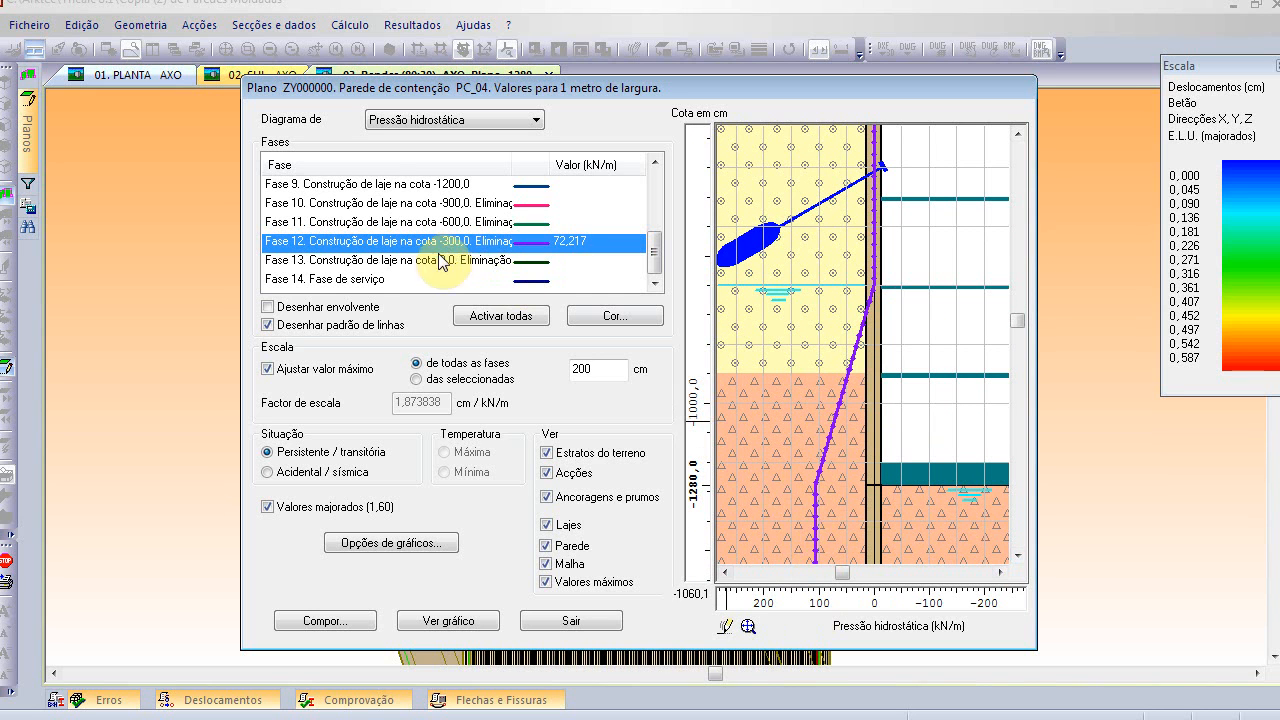
pyautogui.click(405, 205)
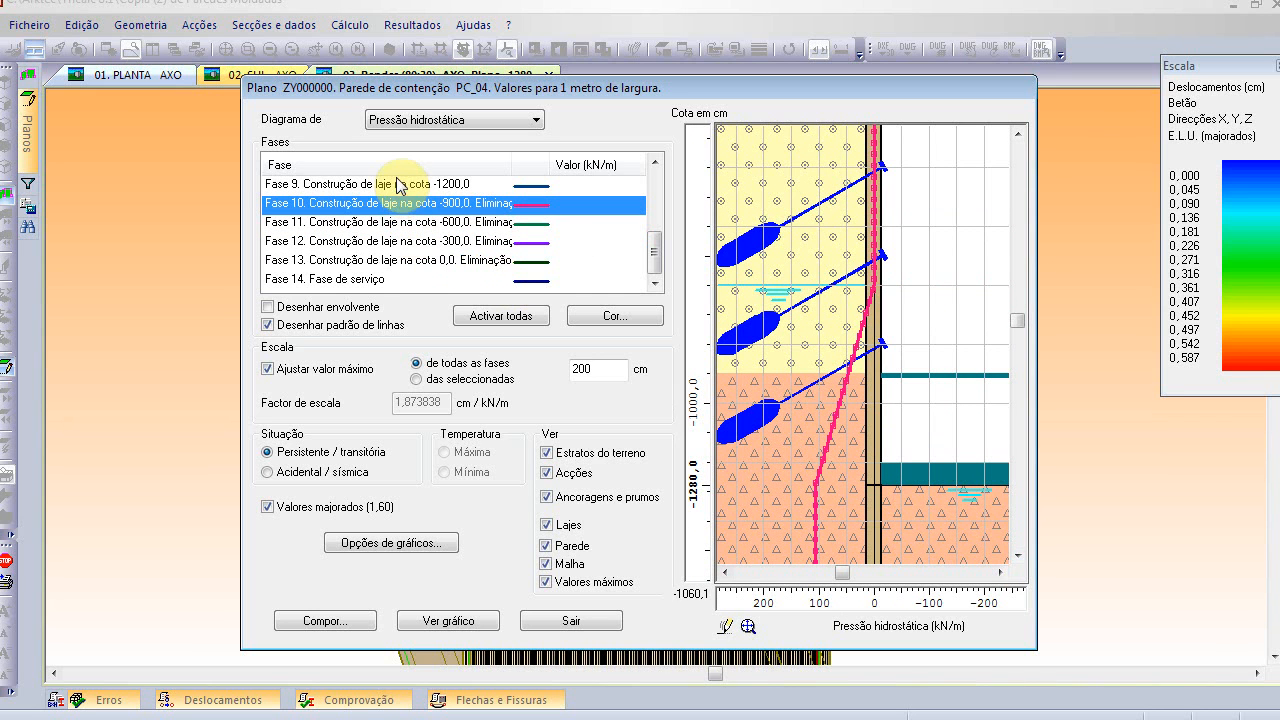
# - Switch to the Círculo de deslizamento diagram and check the slip circle safety factors across the slab and excavation phases
pyautogui.click(448, 120)
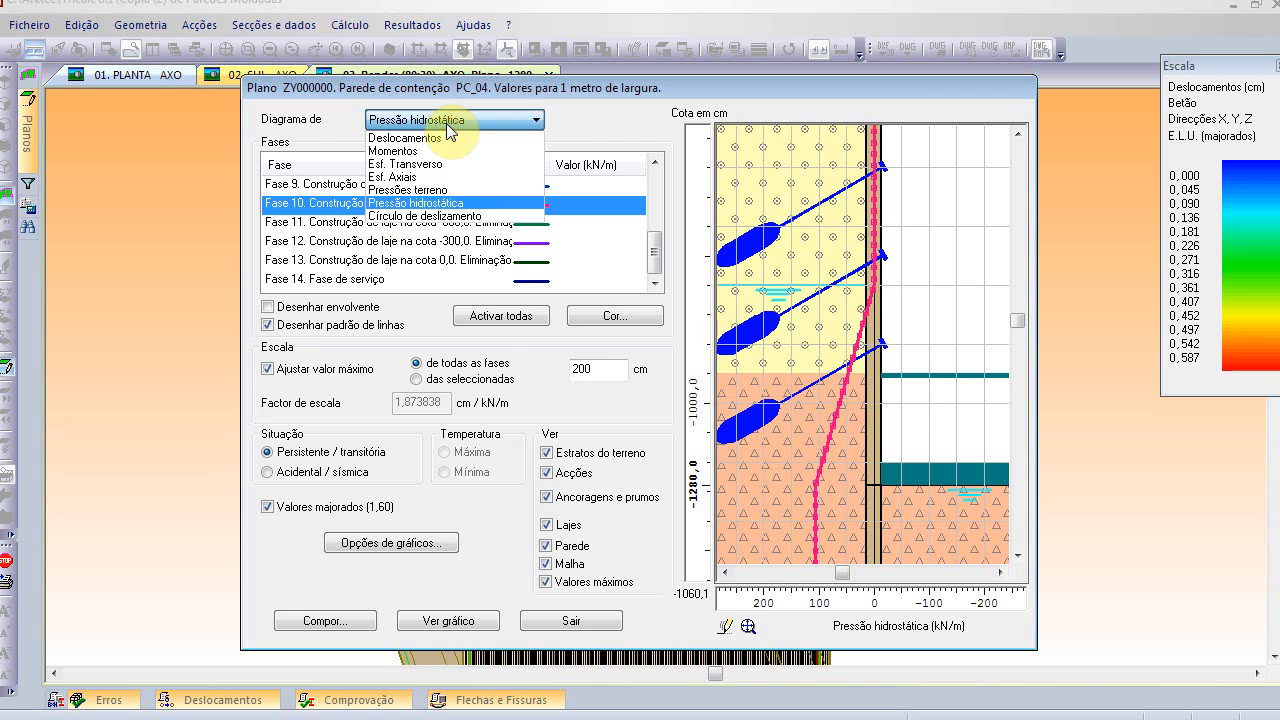
pyautogui.click(450, 216)
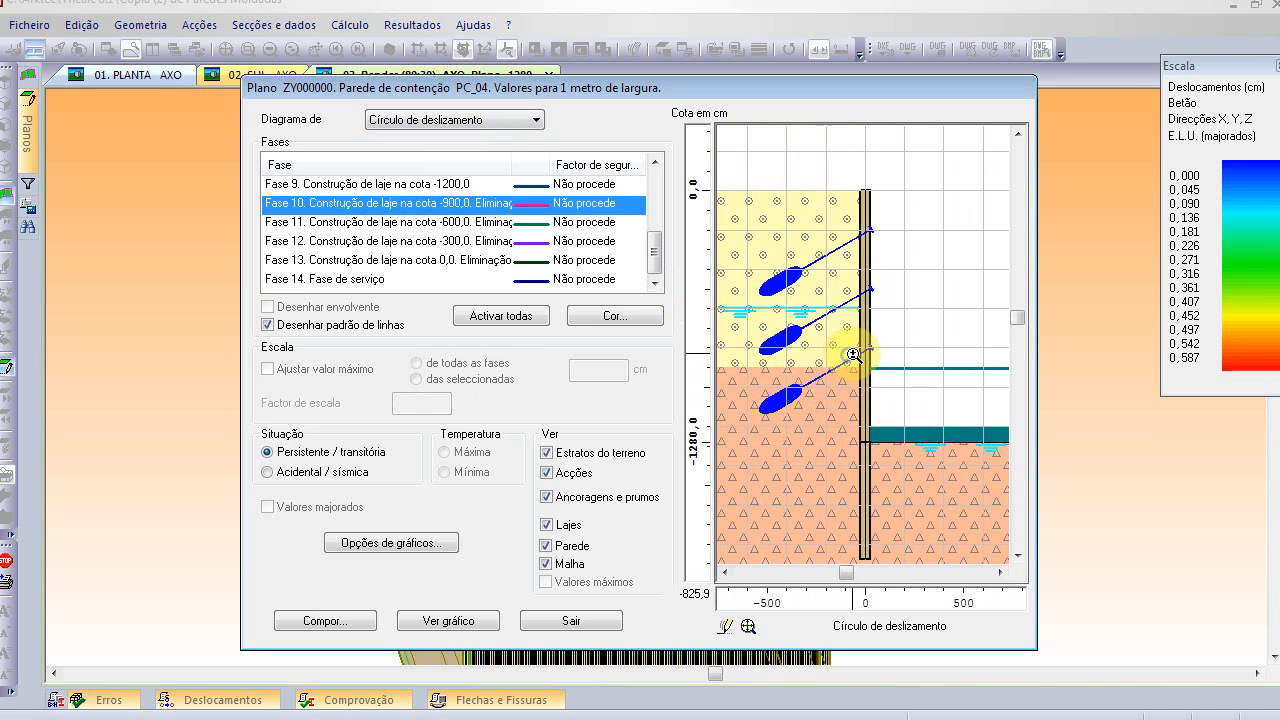
pyautogui.scroll(-5, 853, 355)
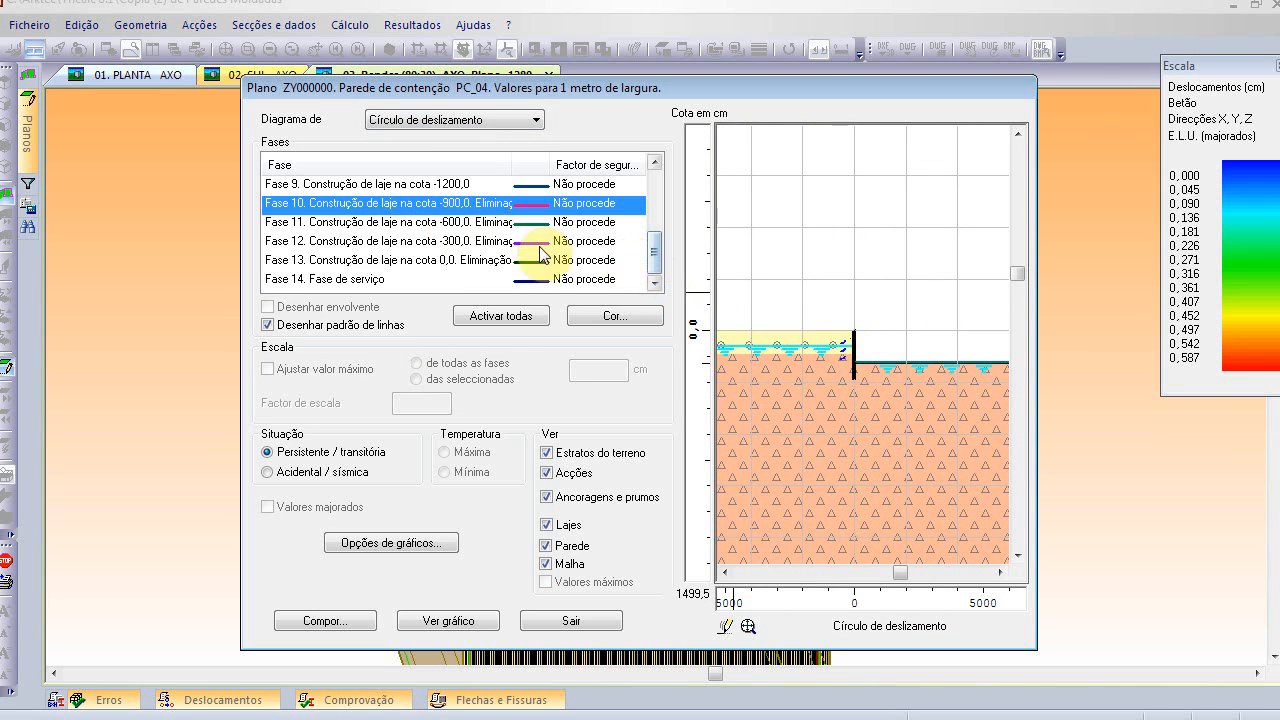
pyautogui.click(488, 242)
pyautogui.scroll(2, 471, 208)
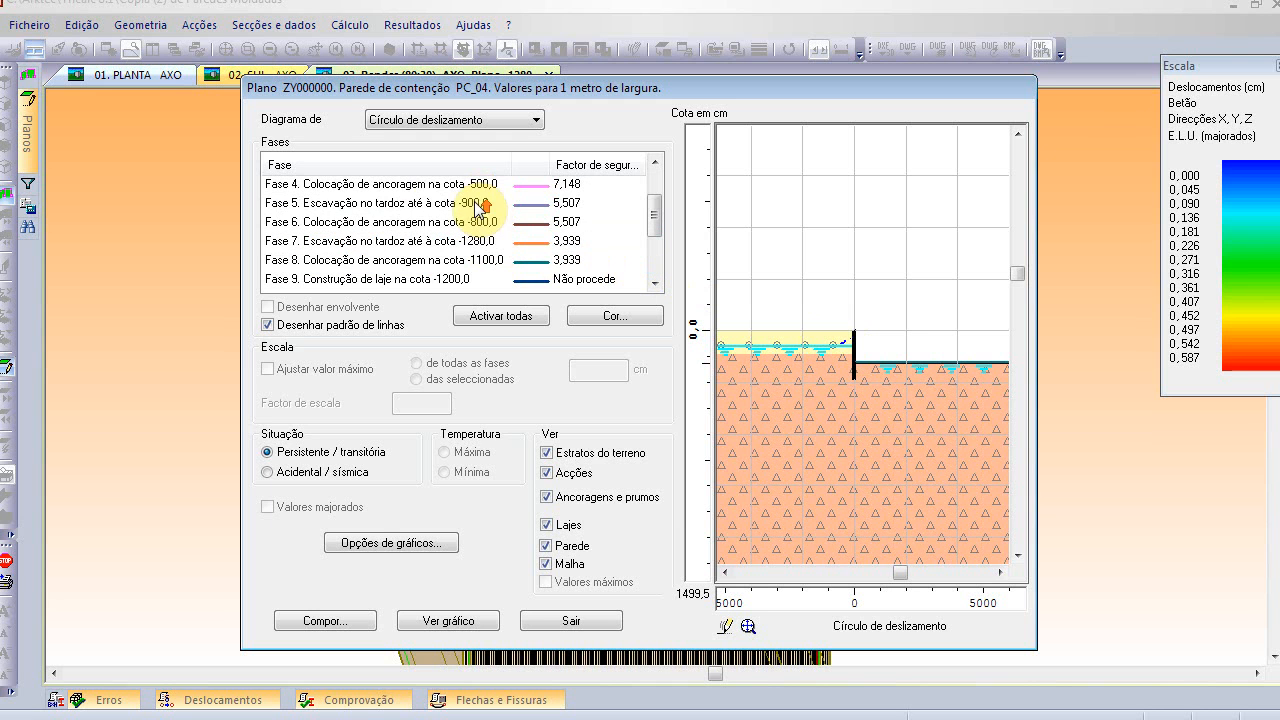
# - Display the slip circle for phase 5, the excavation to level -900, and check the safety factors of the earliest phases
pyautogui.click(470, 203)
pyautogui.scroll(2, 853, 346)
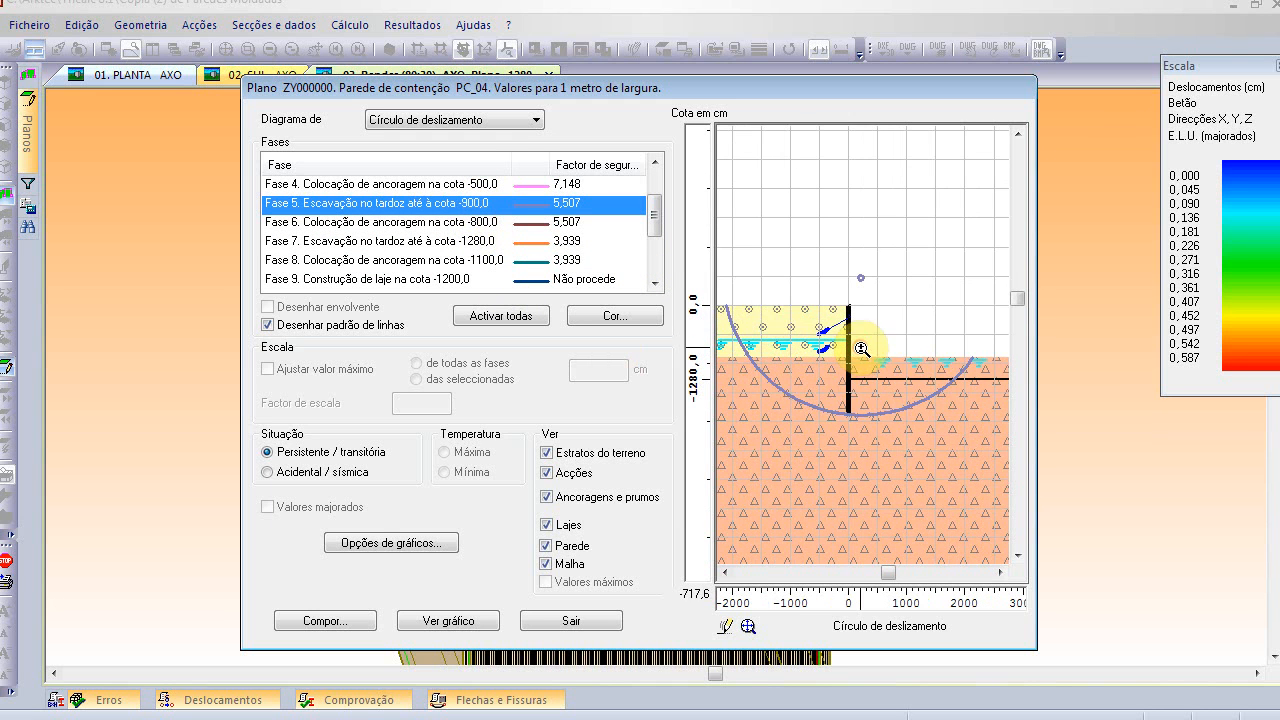
pyautogui.click(655, 162)
pyautogui.click(655, 162)
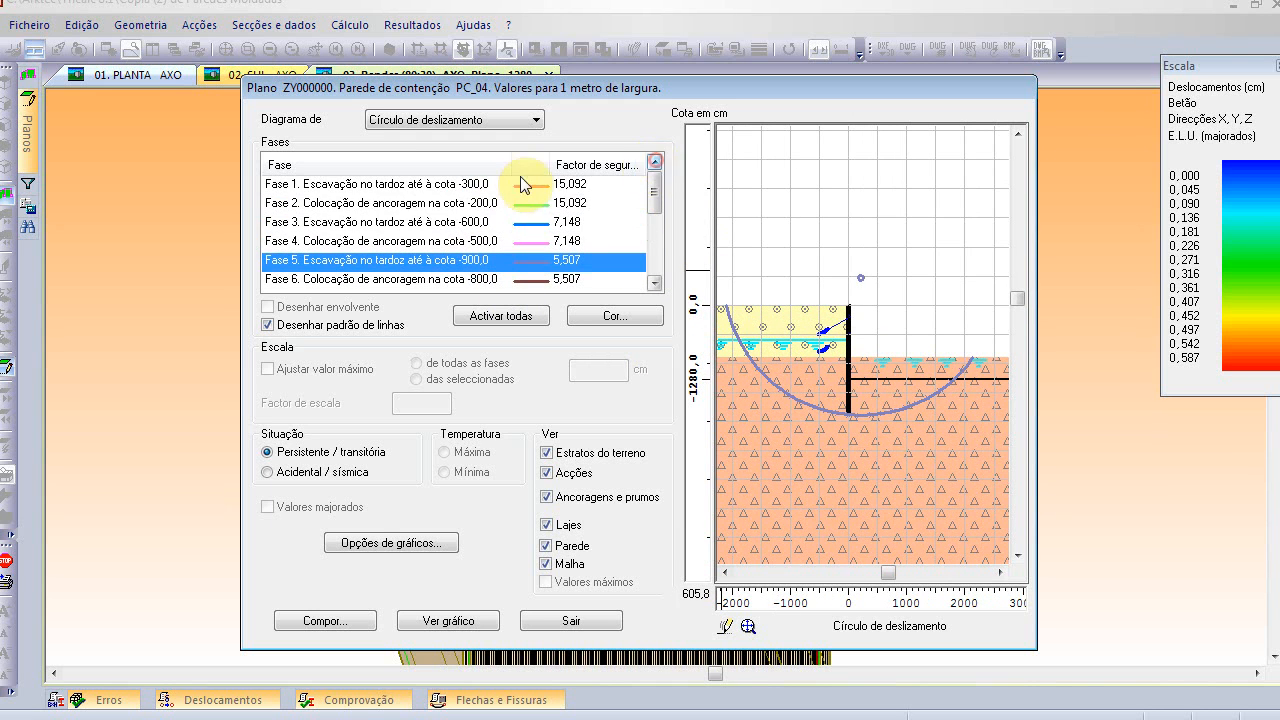
# - Examine the slip circle for phase 2, the anchor placement at level -200, and close the wall's result diagrams
pyautogui.click(474, 204)
pyautogui.scroll(1, 831, 372)
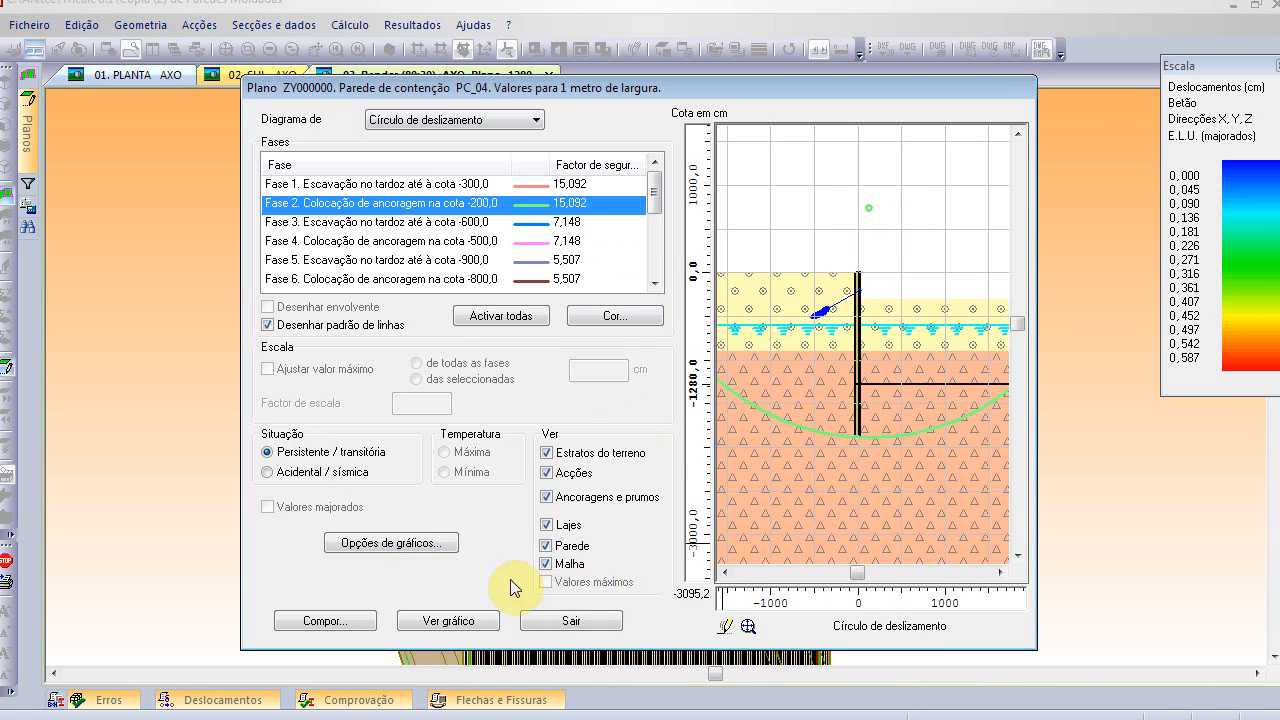
pyautogui.click(545, 625)
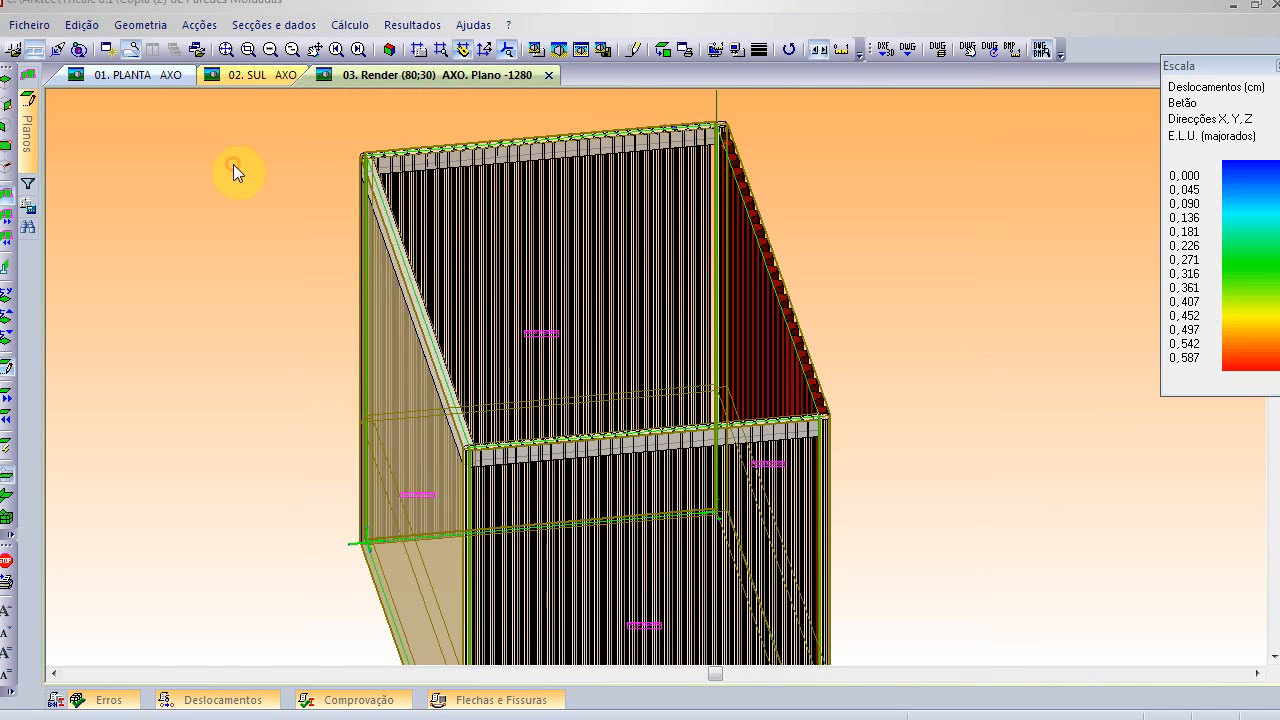
# - Open the Paredes de Contenção result diagrams for wall PC_03 and examine its phase 2 slip circle
pyautogui.click(400, 25)
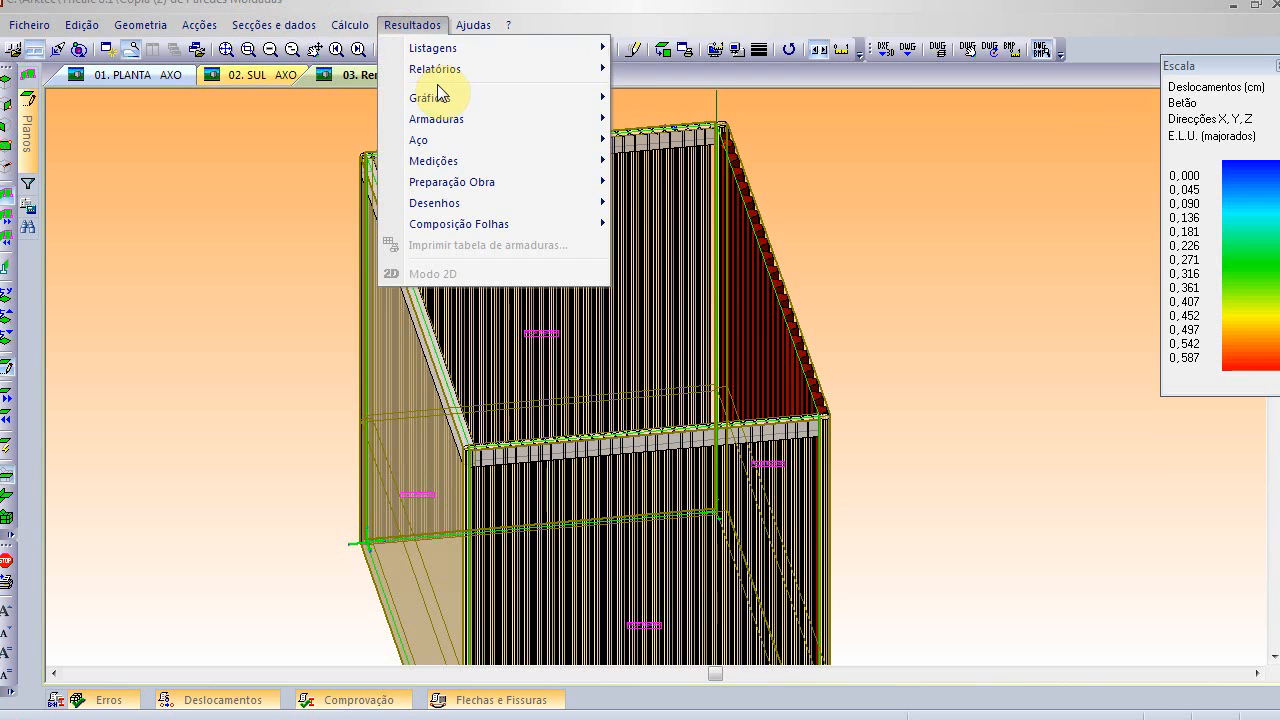
pyautogui.moveTo(462, 117)
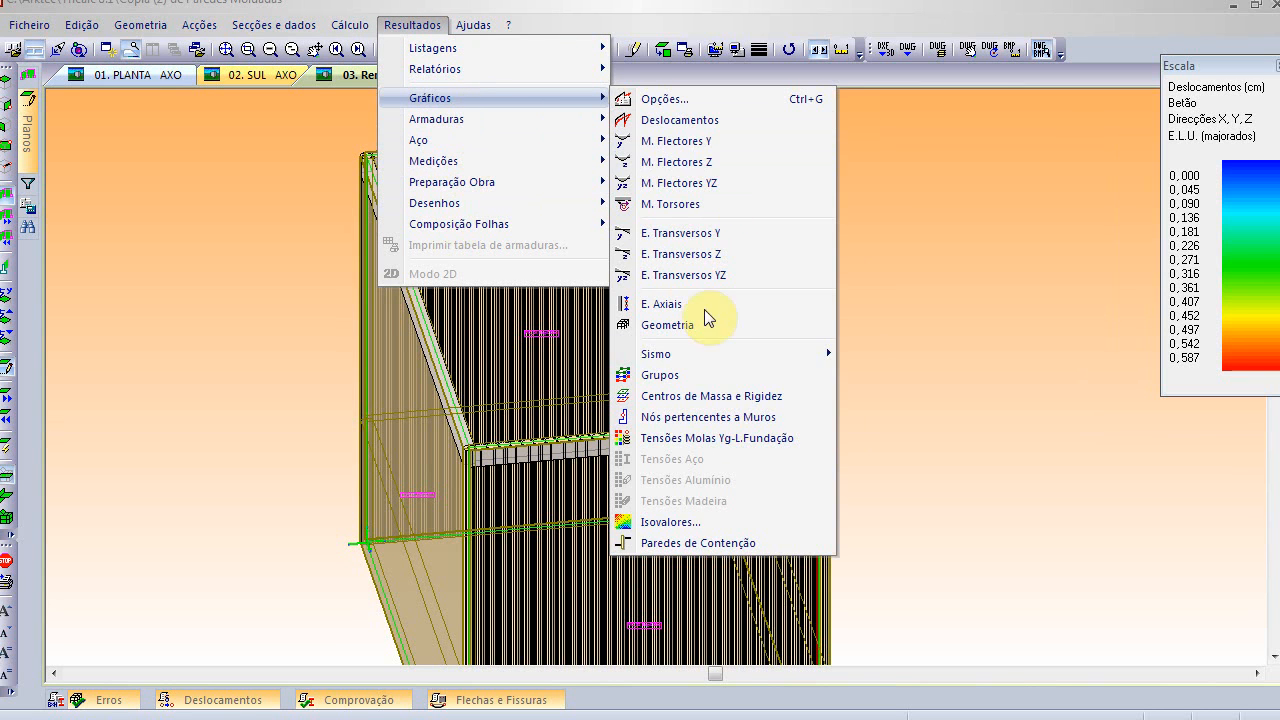
pyautogui.click(718, 543)
pyautogui.click(804, 341)
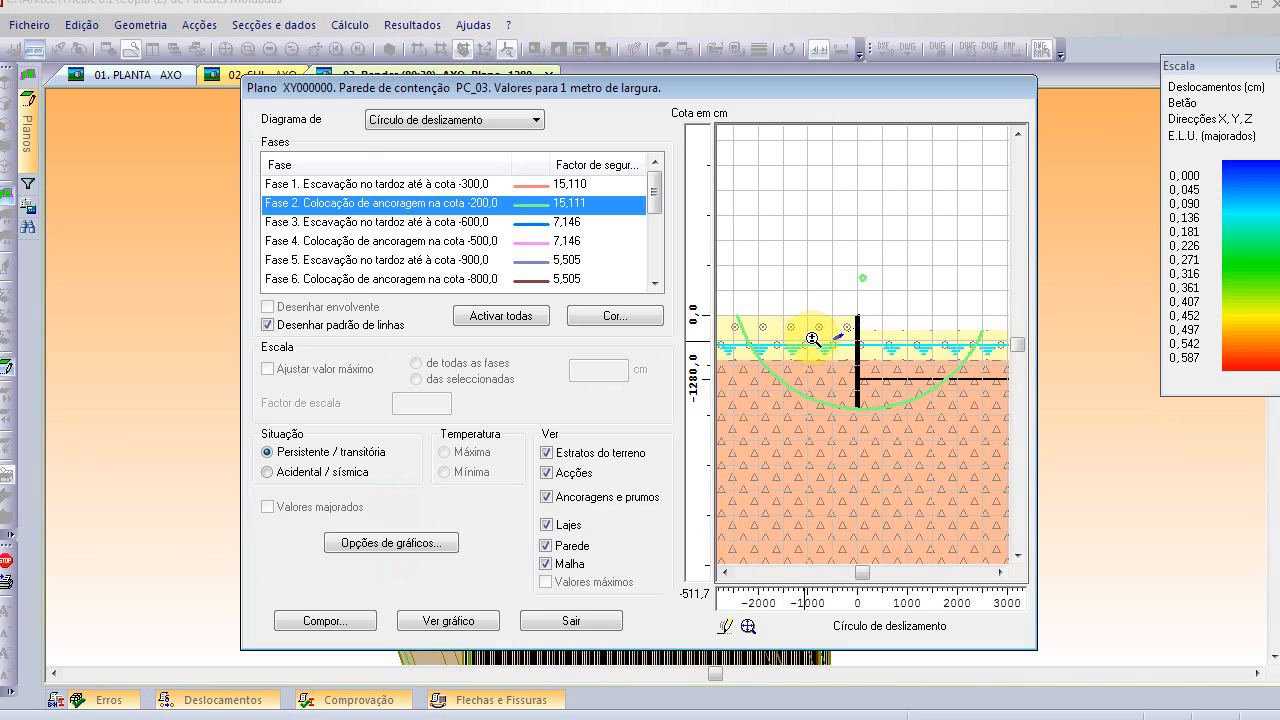
pyautogui.scroll(2, 864, 332)
pyautogui.scroll(4, 864, 332)
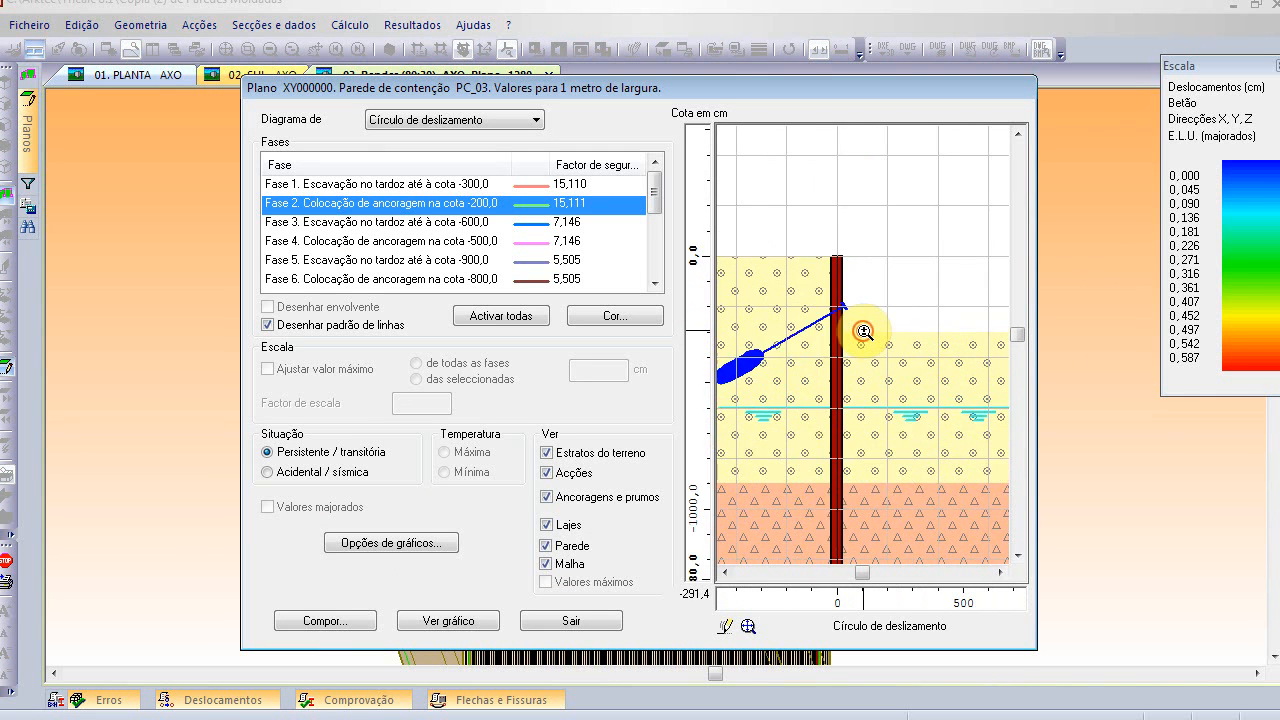
pyautogui.scroll(-4, 864, 332)
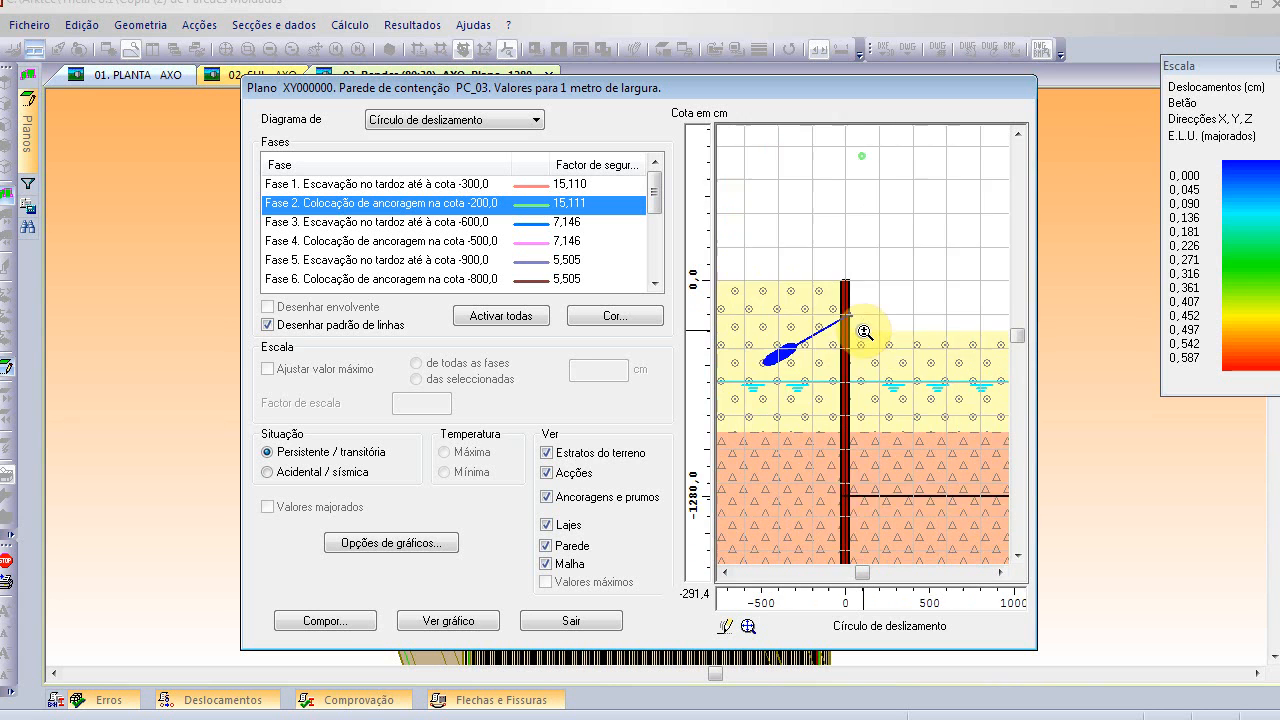
# - Display wall PC_03's phase 4 displacements, examine the curve at the wall's head, and close the result diagrams
pyautogui.click(382, 241)
pyautogui.click(462, 120)
pyautogui.click(467, 134)
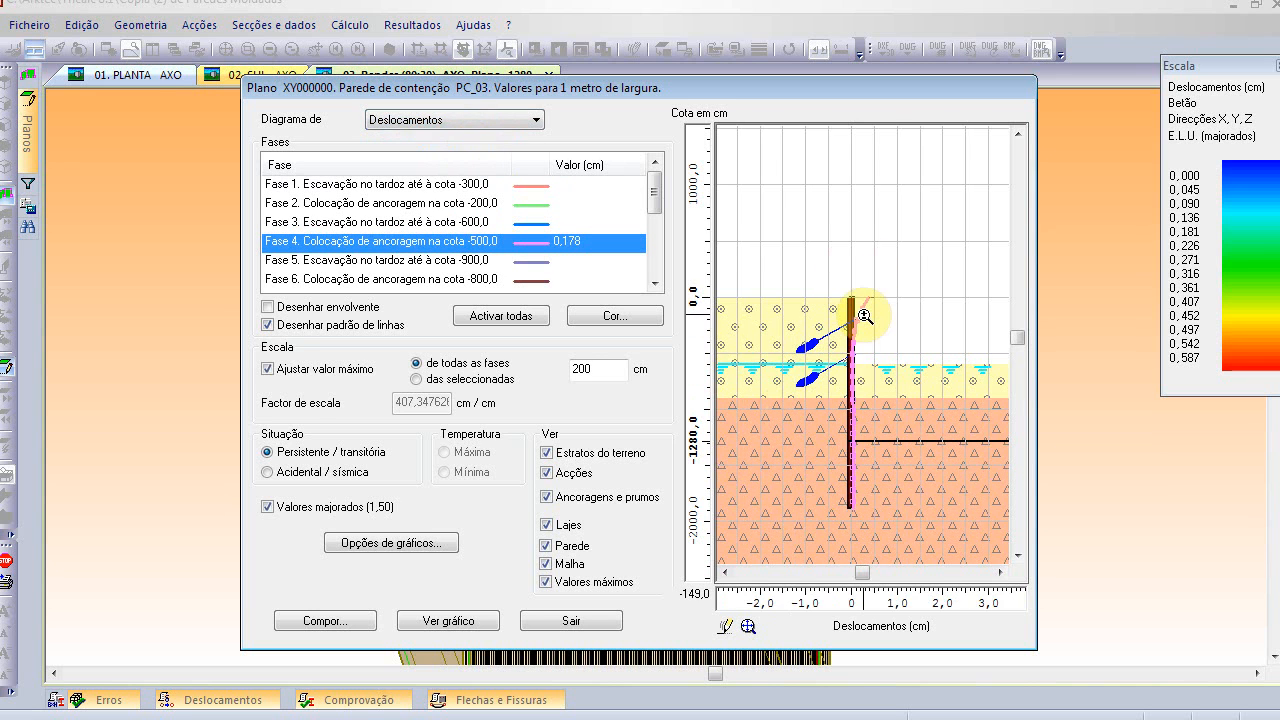
pyautogui.scroll(4, 866, 316)
pyautogui.scroll(-6, 869, 309)
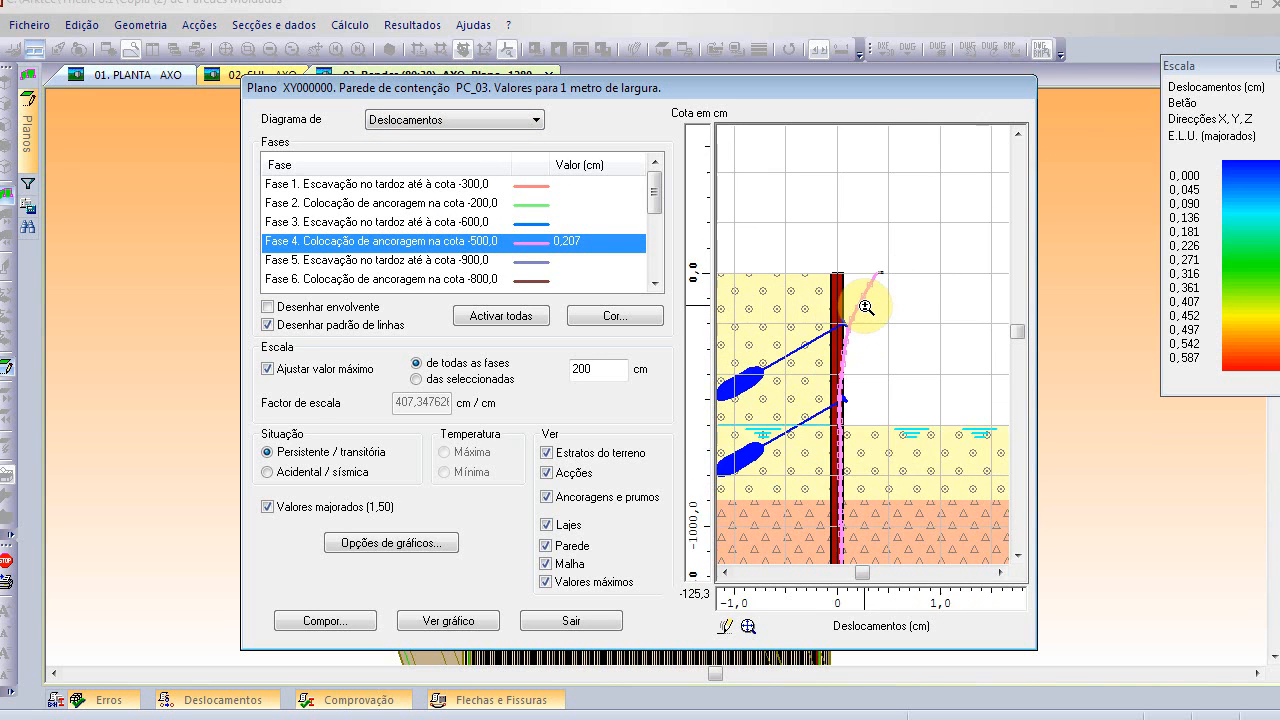
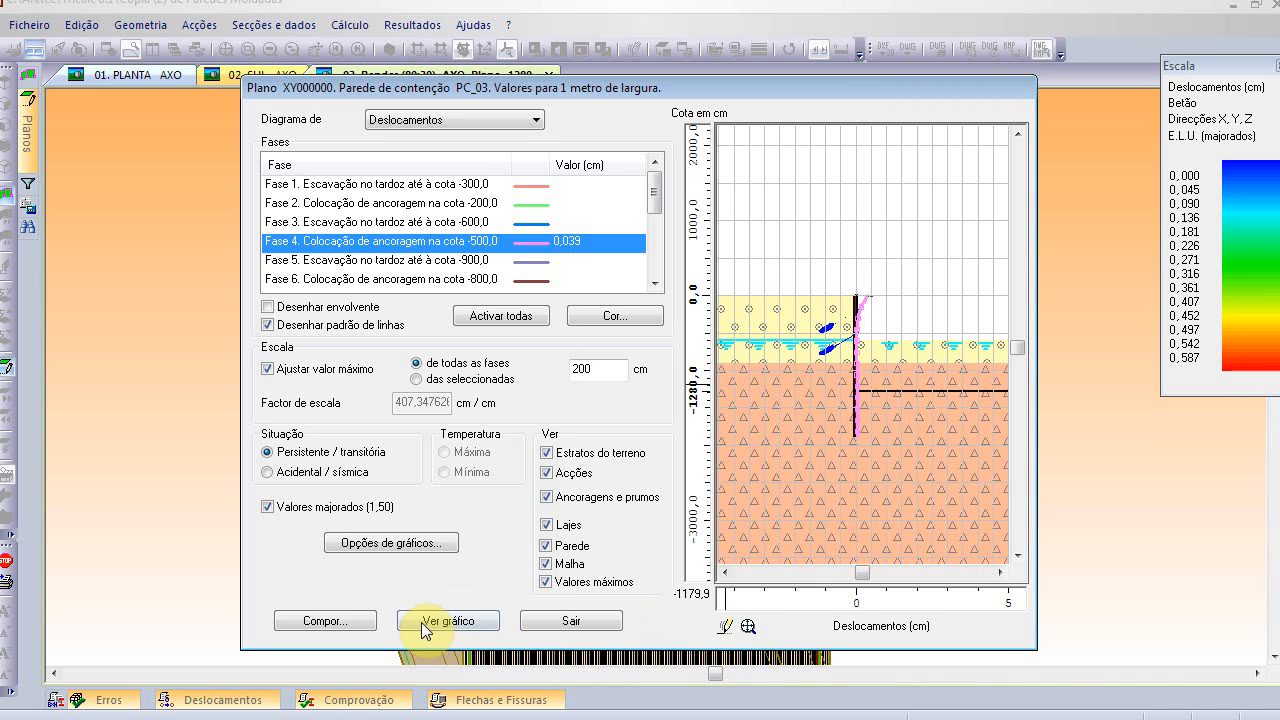
pyautogui.click(572, 621)
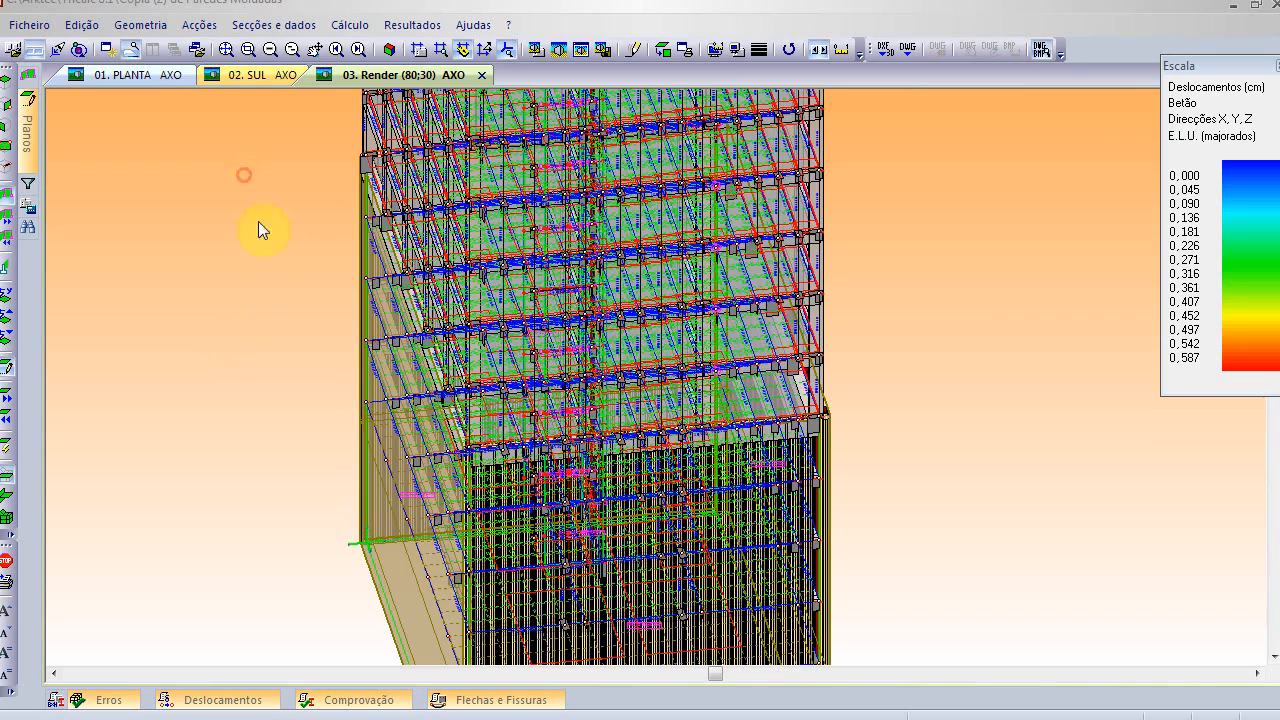
# - Examine the complete building structure with its retaining walls from several view angles
pyautogui.scroll(-3, 277, 290)
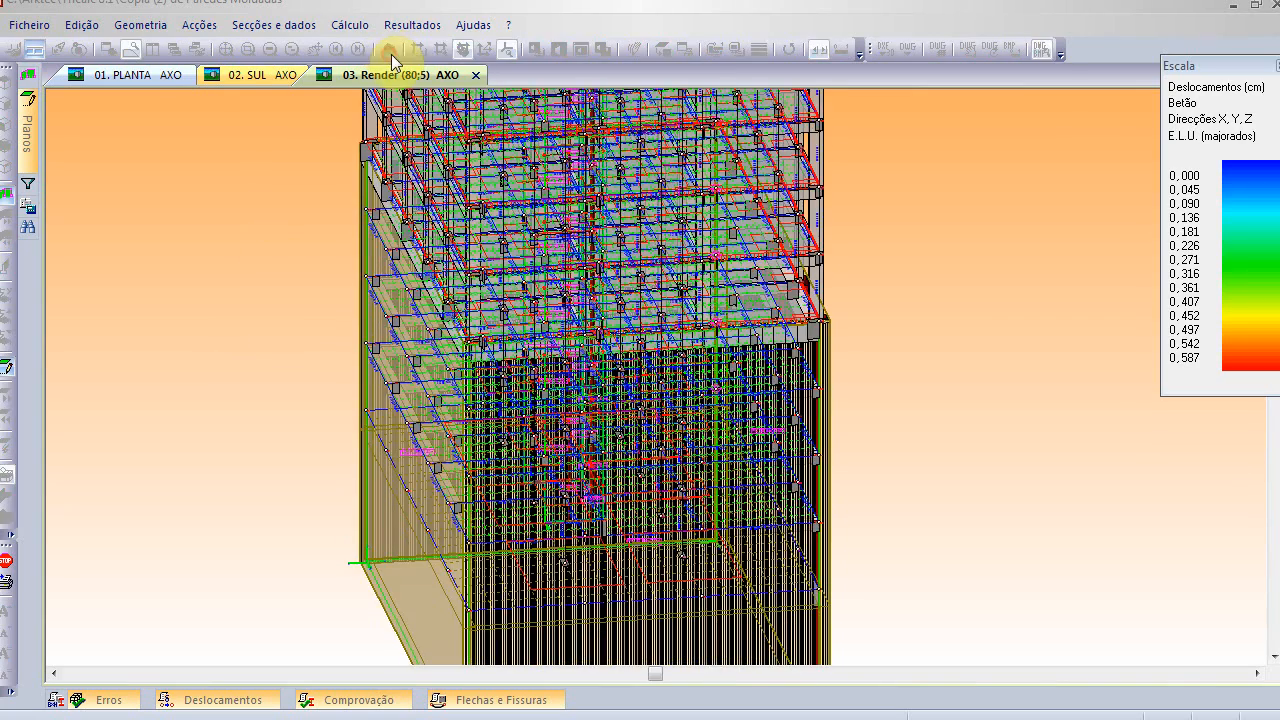
pyautogui.scroll(-1, 850, 511)
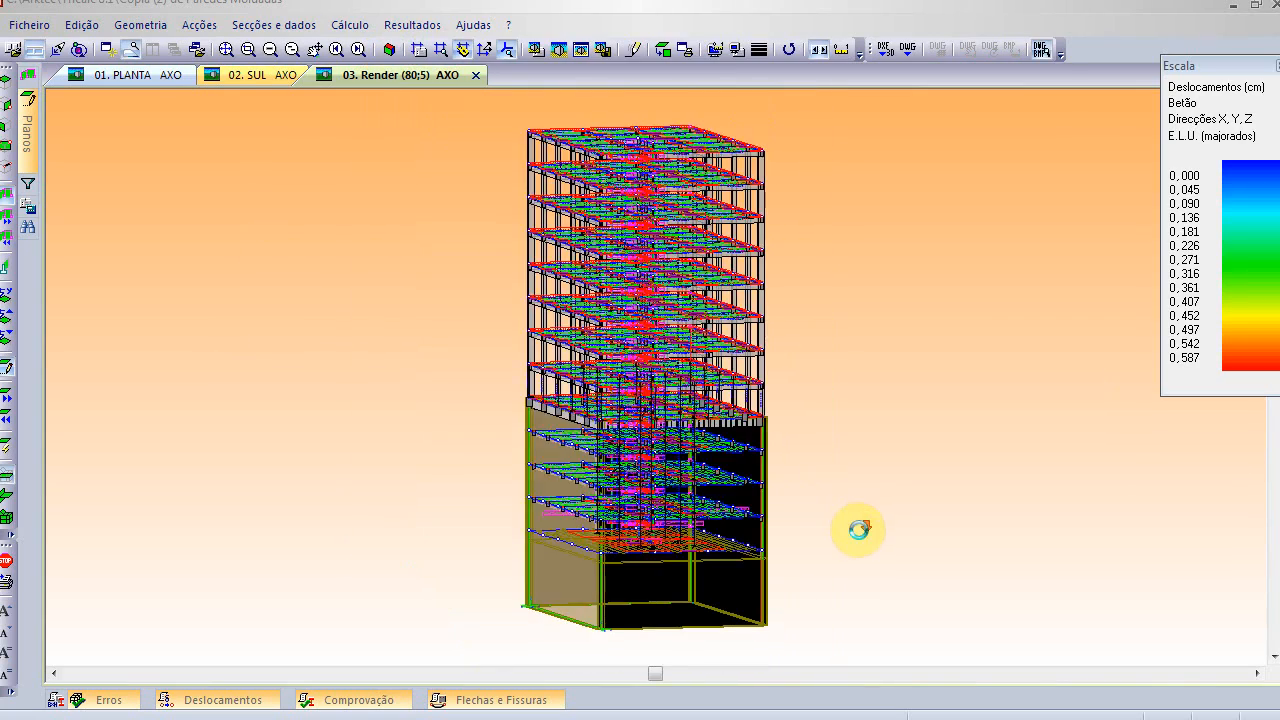
pyautogui.scroll(-4, 863, 535)
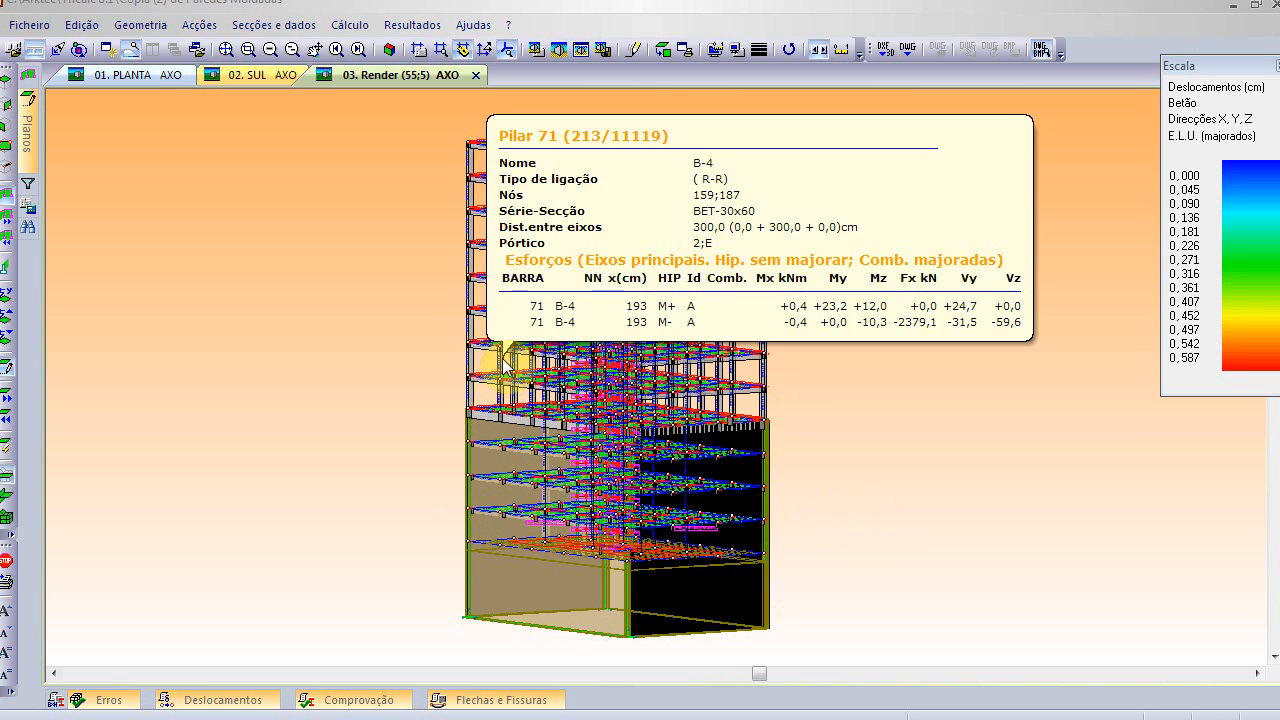
pyautogui.scroll(2, 443, 429)
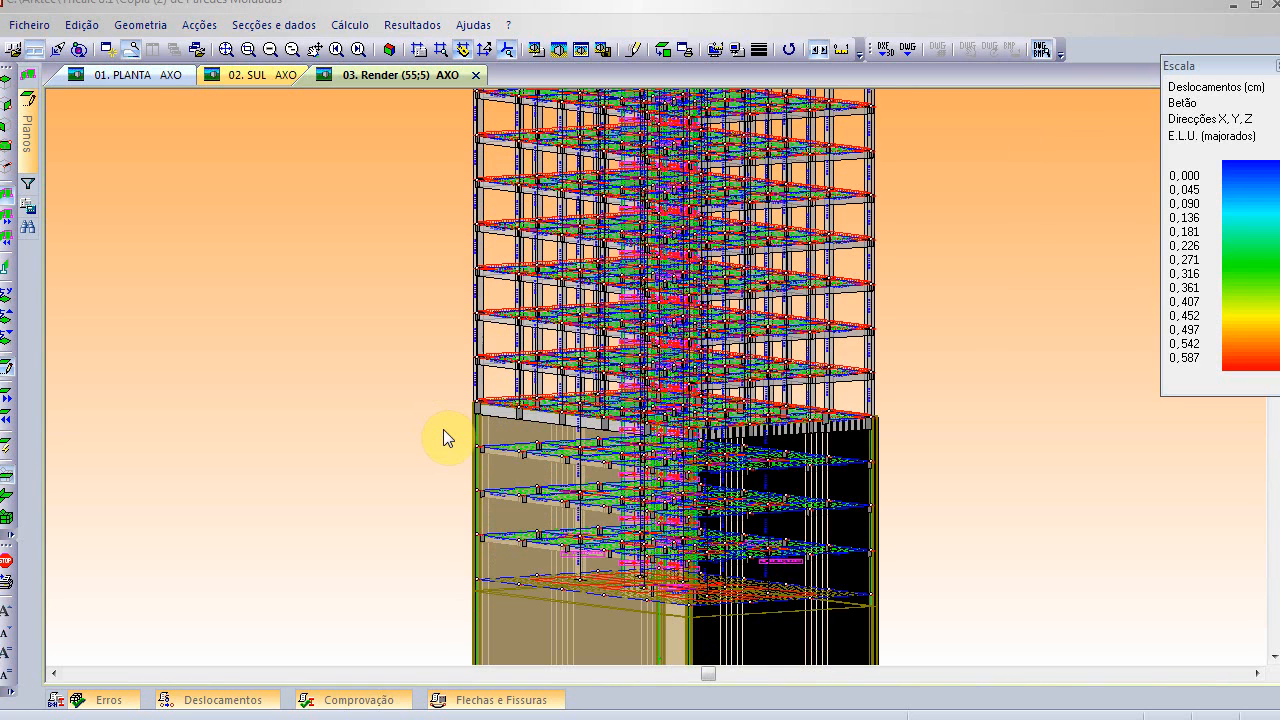
pyautogui.scroll(-1, 443, 429)
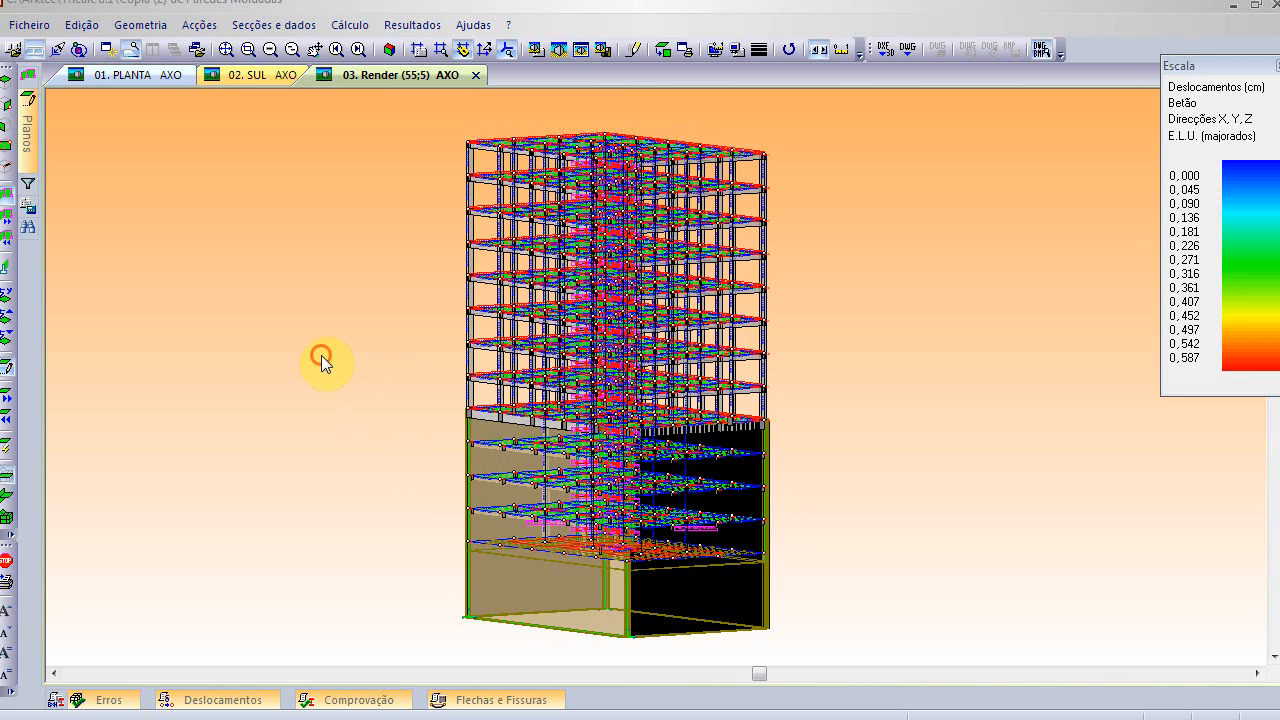
# - Bring up the dialog for opening a structure, collapse the Aço - Estruturas folder and browse down the saved structures
pyautogui.click(27, 27)
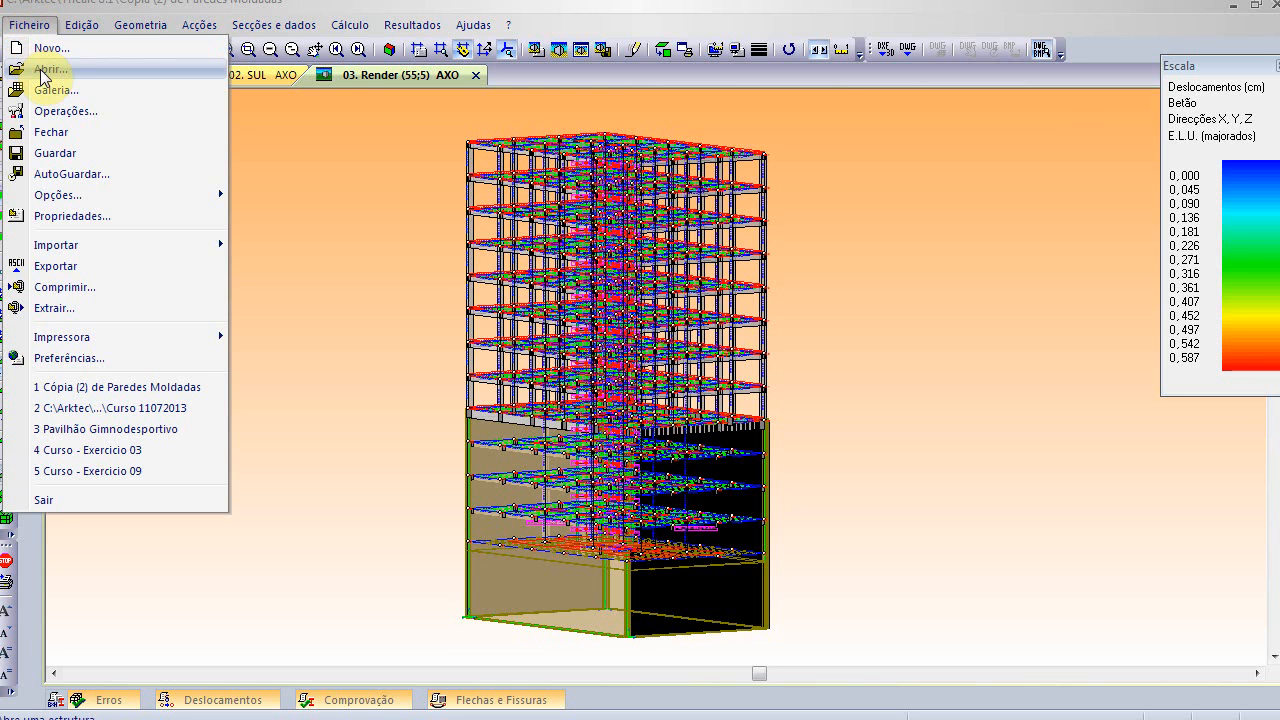
pyautogui.click(42, 69)
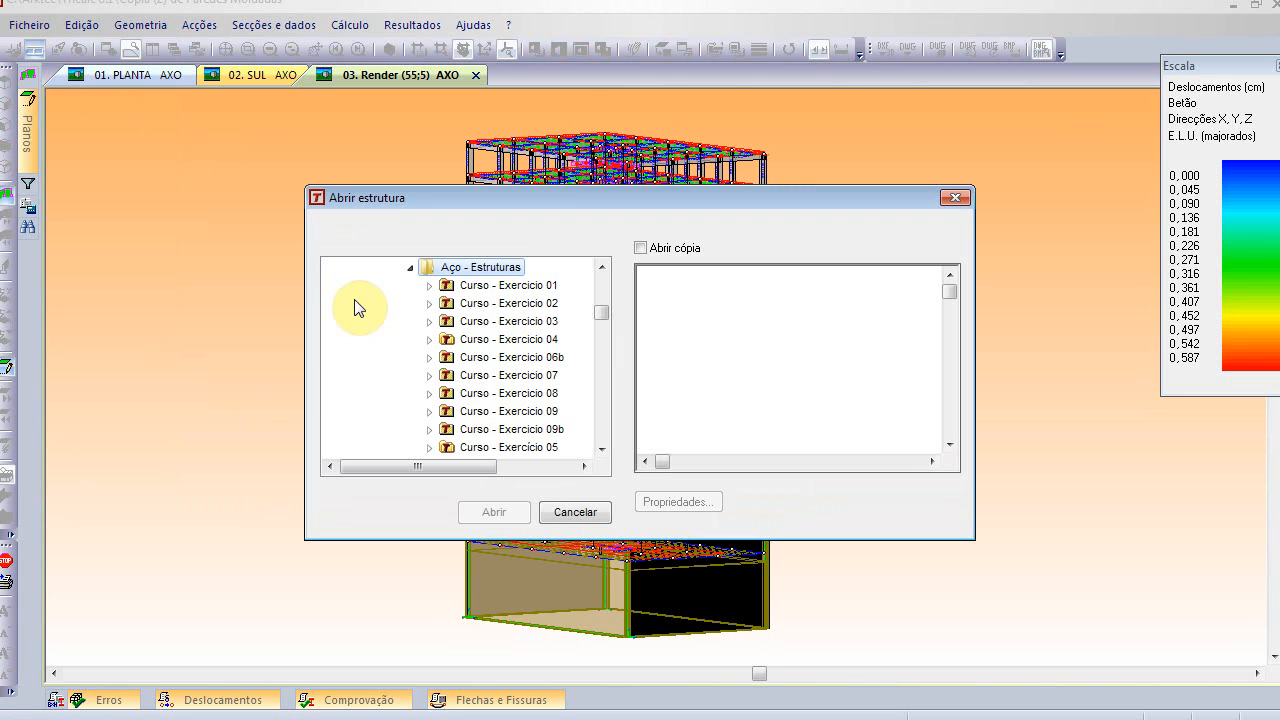
pyautogui.click(410, 267)
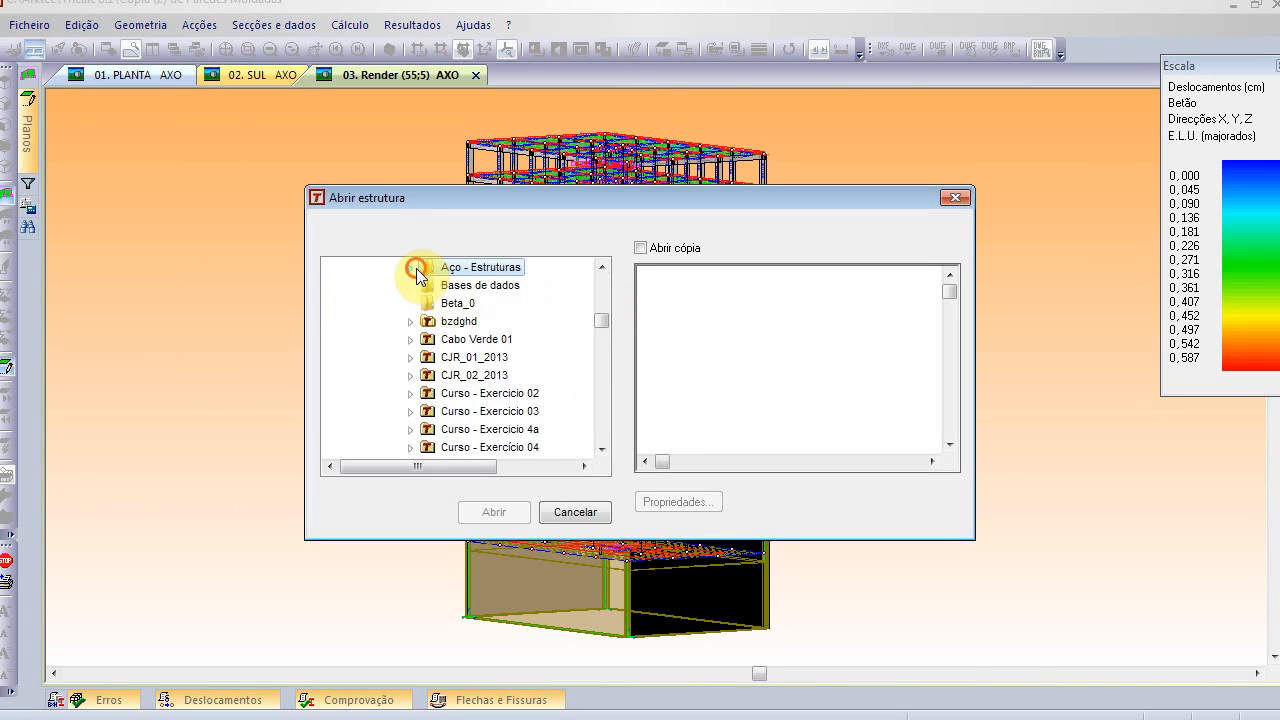
pyautogui.click(602, 450)
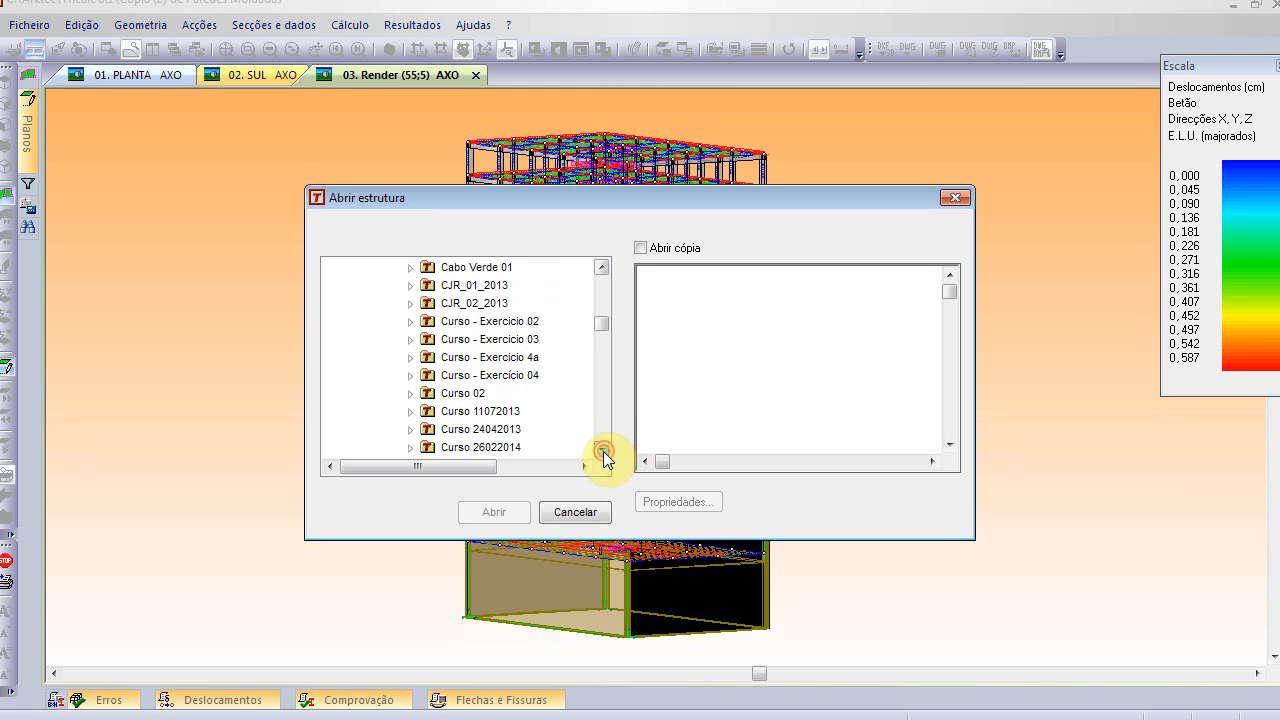
pyautogui.click(602, 450)
pyautogui.click(602, 450)
pyautogui.click(602, 450)
pyautogui.click(602, 450)
pyautogui.click(602, 450)
pyautogui.click(602, 450)
pyautogui.click(602, 450)
pyautogui.click(602, 450)
pyautogui.click(602, 450)
pyautogui.click(602, 450)
pyautogui.click(602, 450)
pyautogui.click(602, 450)
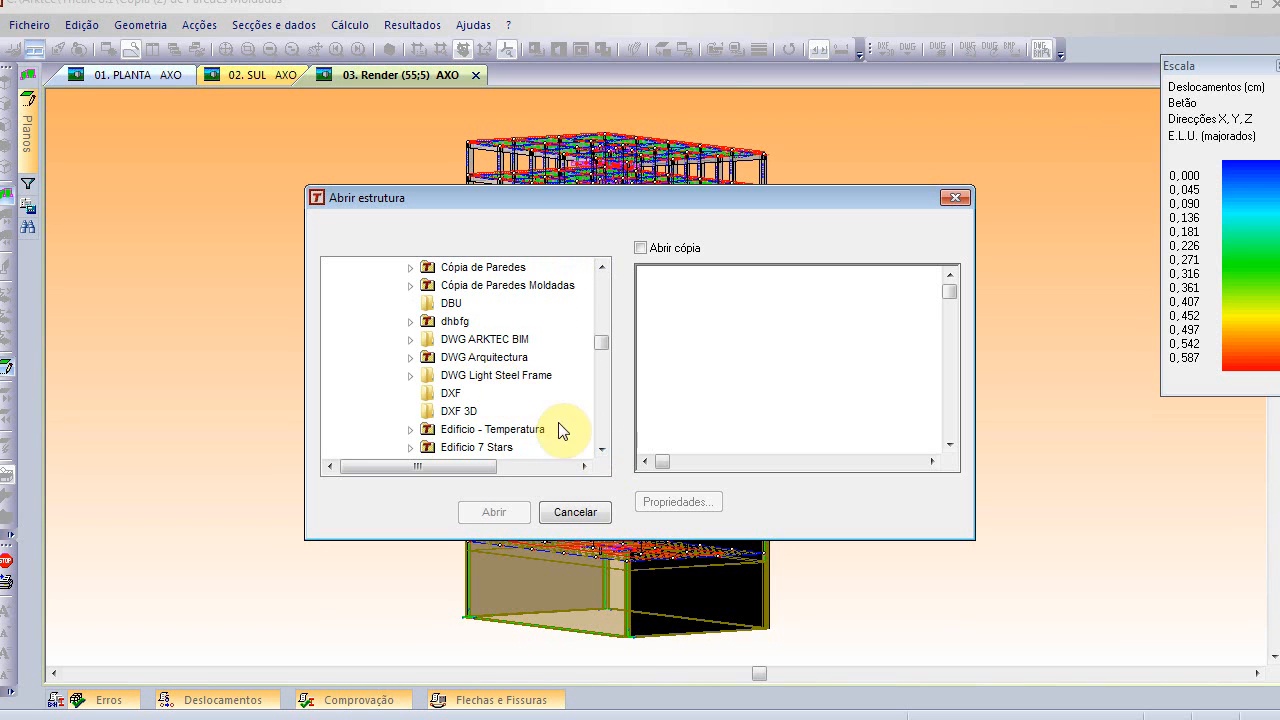
pyautogui.click(602, 448)
pyautogui.click(602, 448)
pyautogui.click(602, 448)
pyautogui.click(602, 448)
pyautogui.click(602, 448)
pyautogui.click(602, 448)
pyautogui.click(602, 448)
pyautogui.click(602, 448)
pyautogui.click(602, 448)
pyautogui.click(602, 448)
pyautogui.click(602, 448)
pyautogui.click(602, 448)
# - Preview the Exemplo01 - Brasil structure and look inside the Galeria de Modelos folder
pyautogui.click(504, 377)
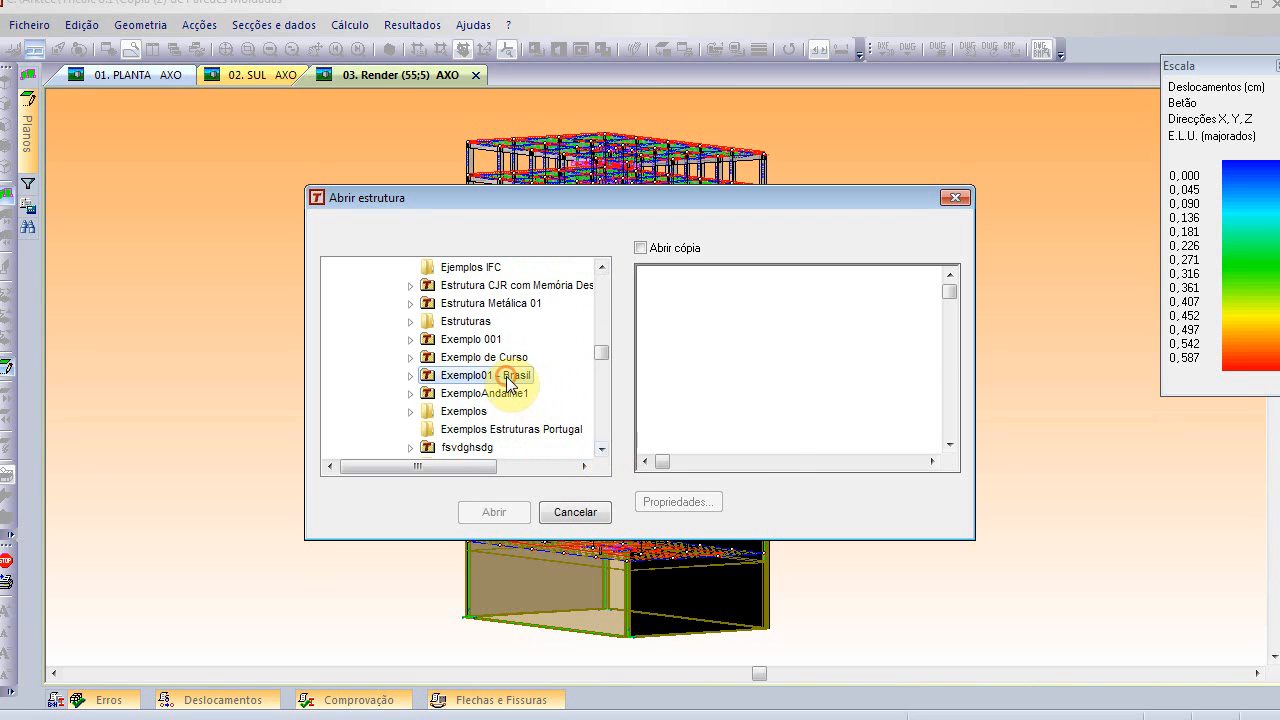
pyautogui.click(602, 448)
pyautogui.click(602, 448)
pyautogui.click(602, 448)
pyautogui.click(602, 448)
pyautogui.click(602, 448)
pyautogui.click(602, 448)
pyautogui.click(602, 448)
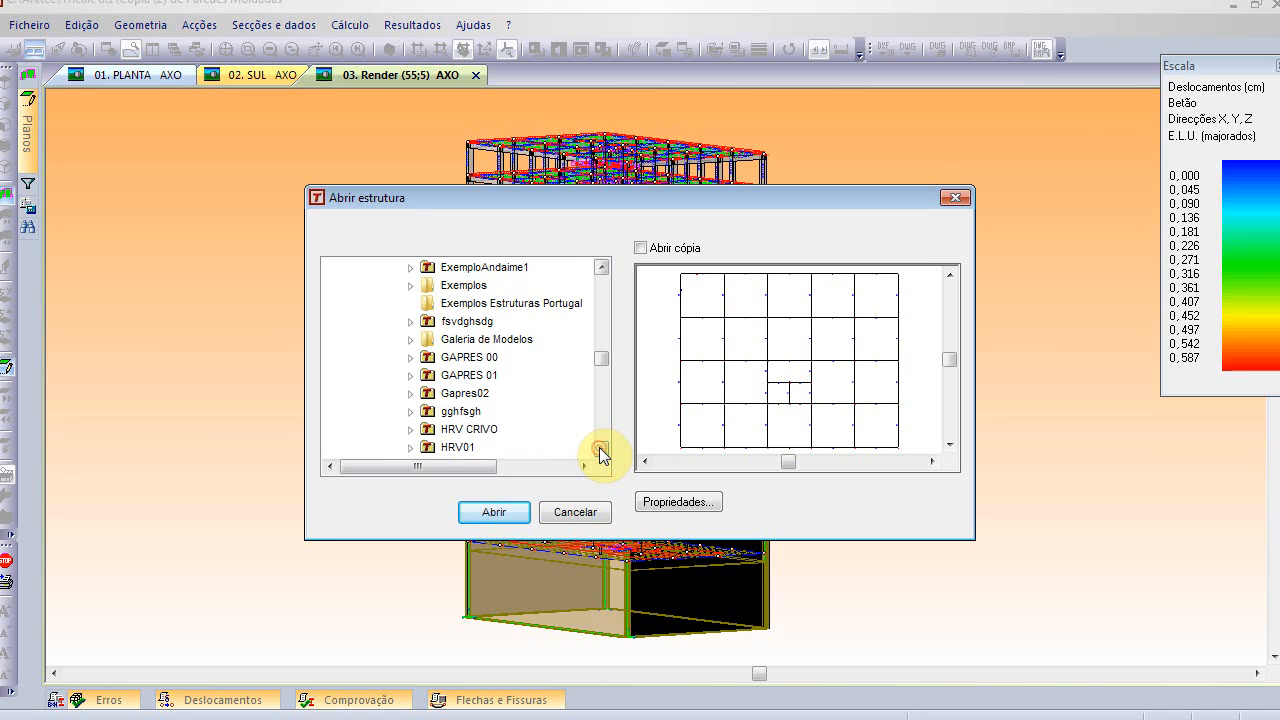
pyautogui.click(602, 448)
pyautogui.click(602, 448)
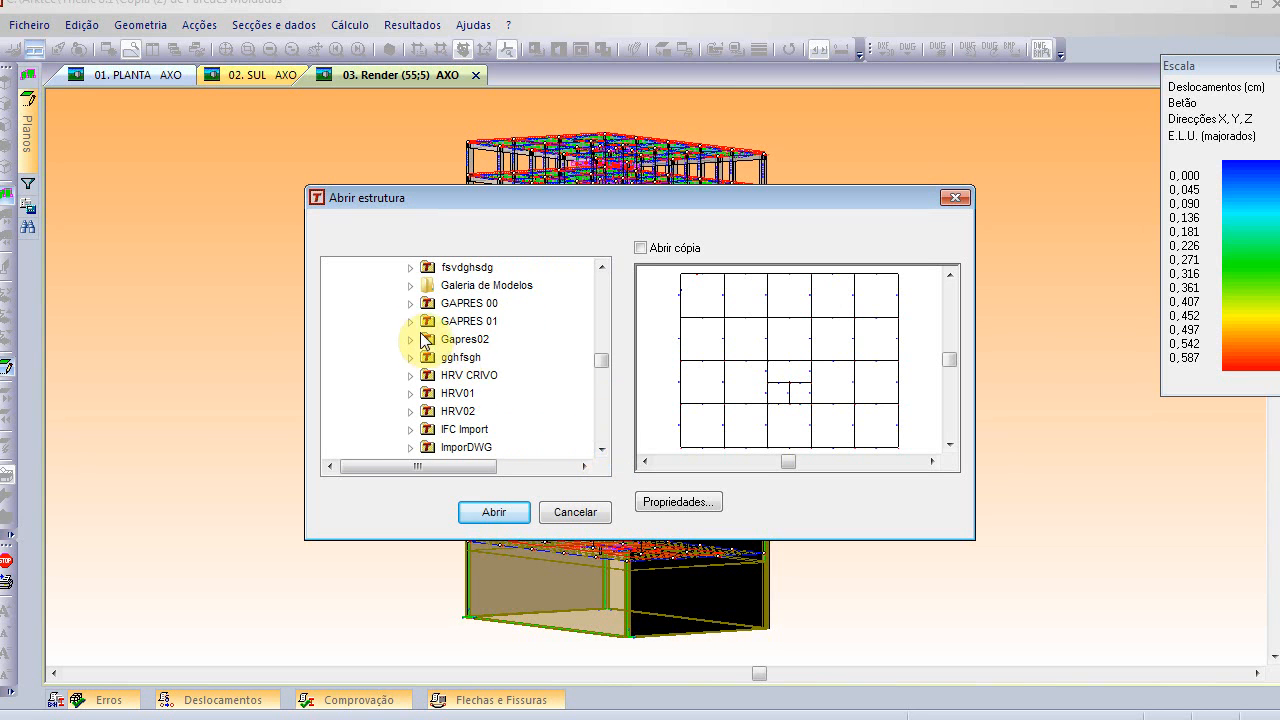
pyautogui.click(411, 286)
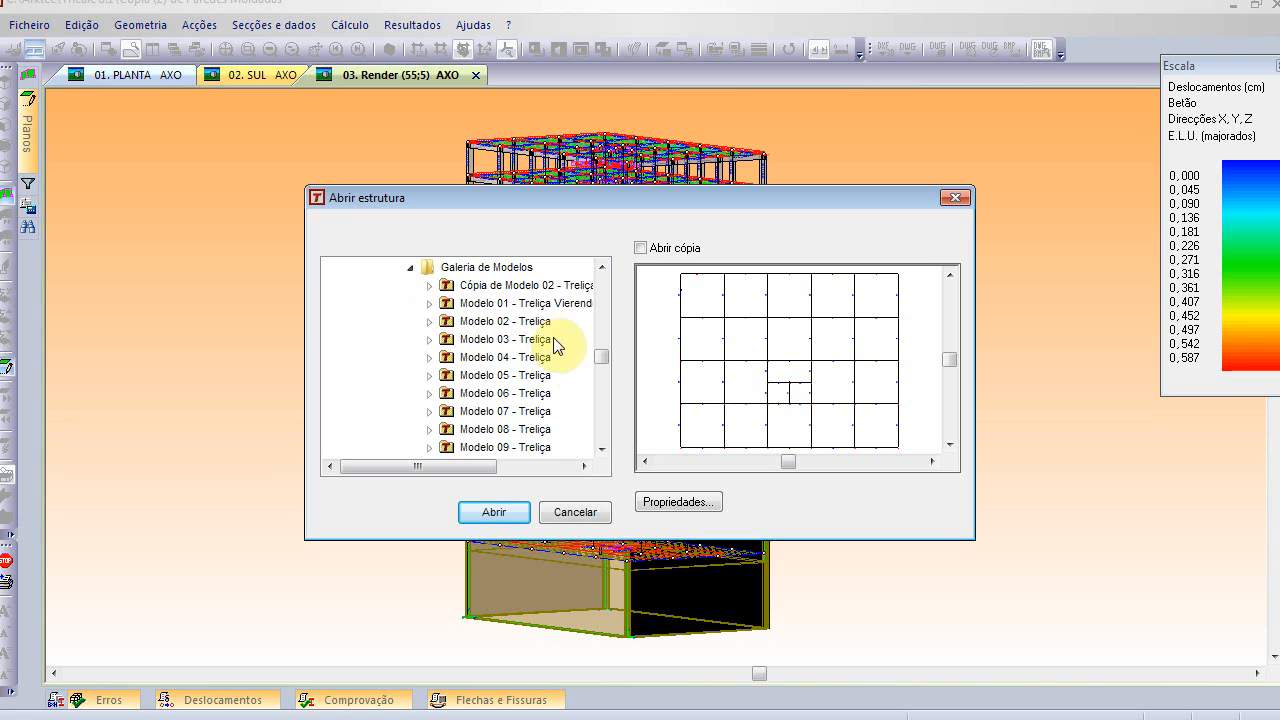
pyautogui.moveTo(602, 448); pyautogui.dragTo(598, 450)
pyautogui.click(462, 376)
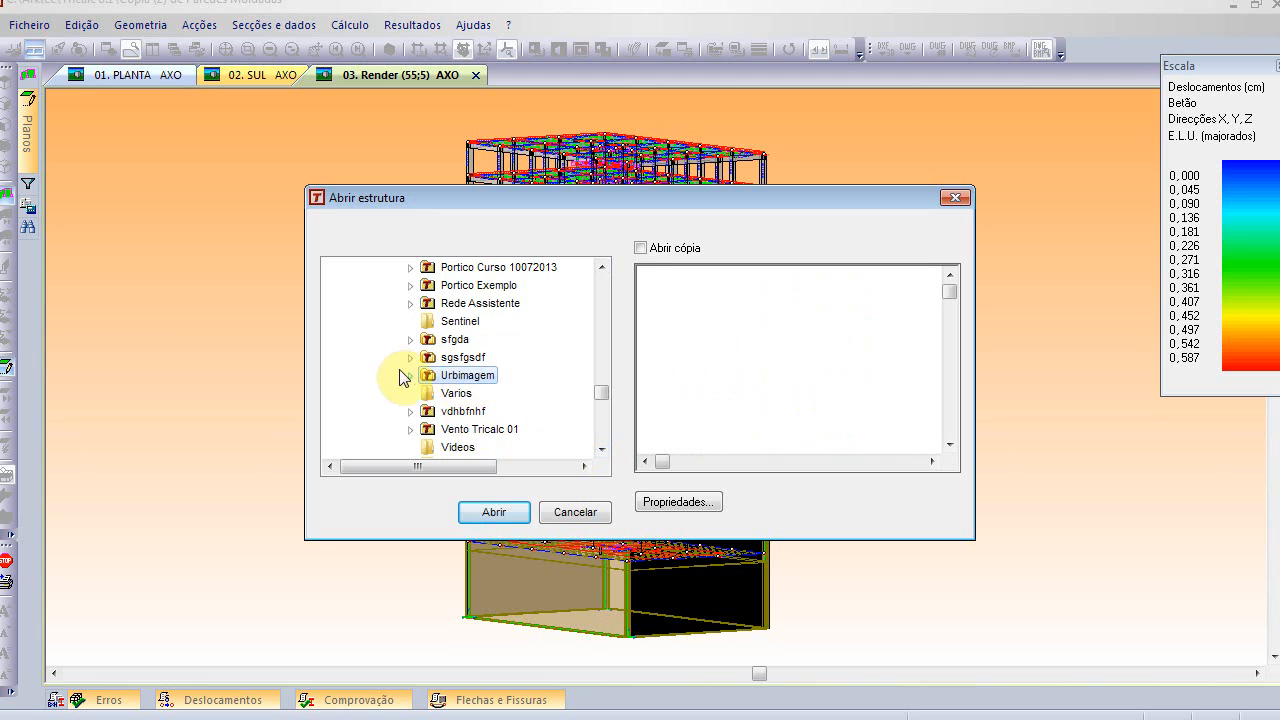
# - Open the LSF01 structure from the Webinário 01 folder
pyautogui.moveTo(601, 451); pyautogui.dragTo(601, 451)
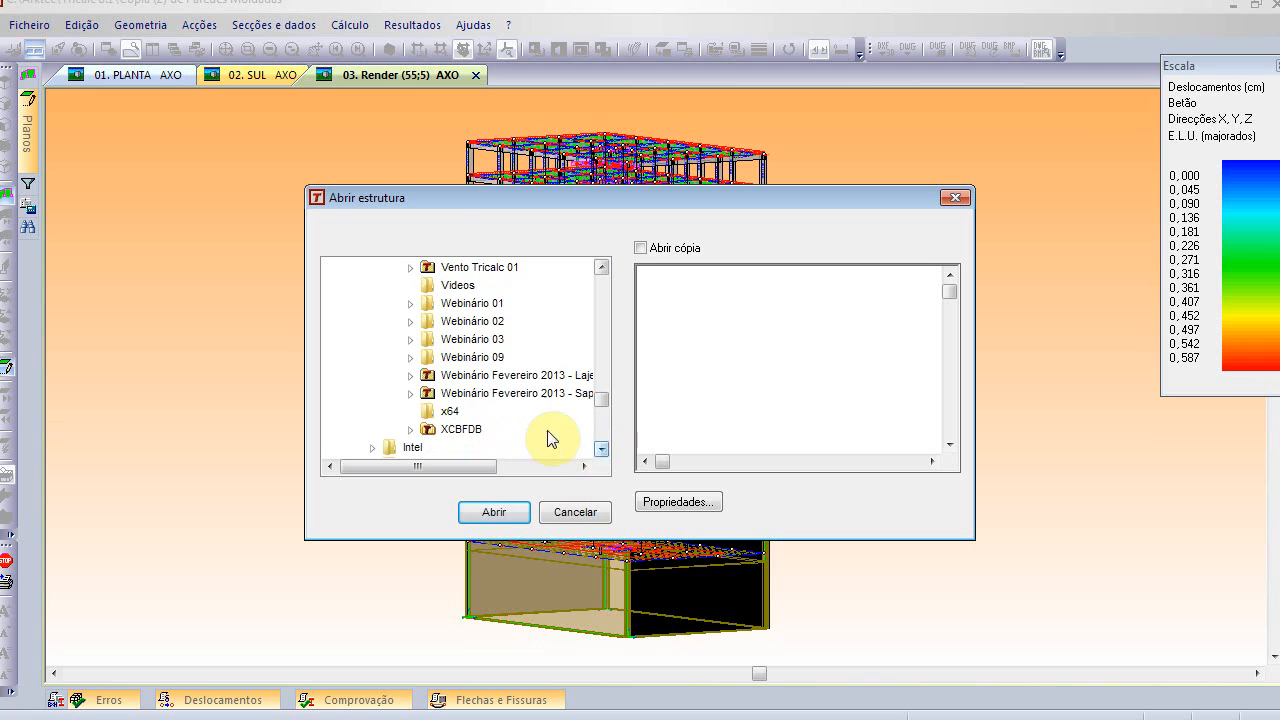
pyautogui.click(468, 304)
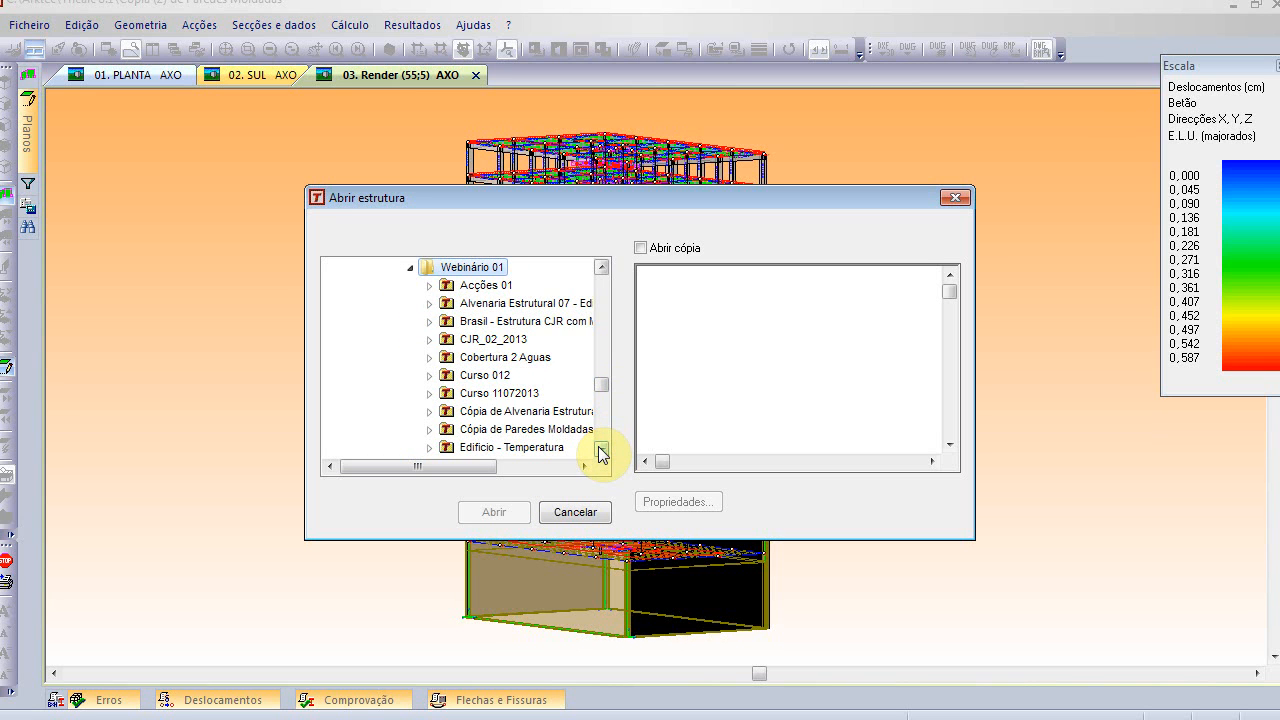
pyautogui.click(601, 451)
pyautogui.click(601, 451)
pyautogui.click(601, 451)
pyautogui.click(601, 451)
pyautogui.click(601, 451)
pyautogui.click(601, 451)
pyautogui.click(601, 451)
pyautogui.click(601, 451)
pyautogui.click(601, 451)
pyautogui.click(601, 451)
pyautogui.click(601, 451)
pyautogui.click(601, 451)
pyautogui.click(601, 451)
pyautogui.click(601, 451)
pyautogui.click(601, 451)
pyautogui.click(475, 411)
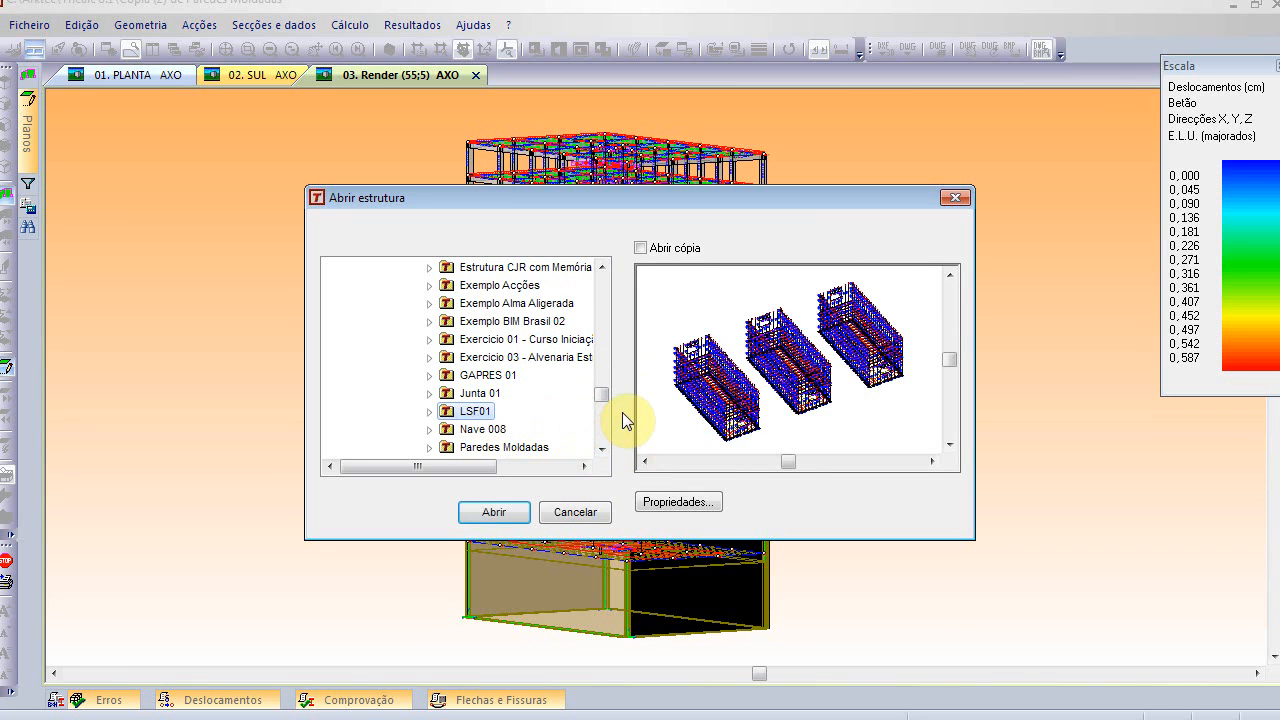
pyautogui.click(512, 516)
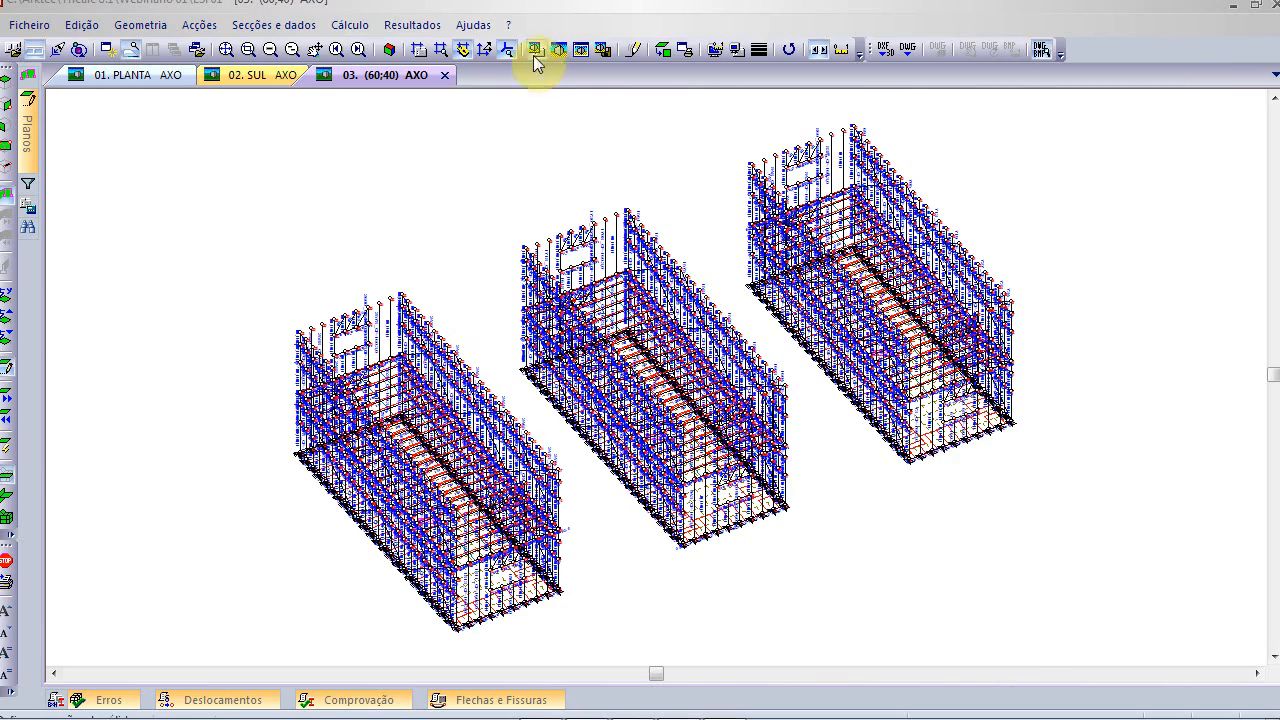
# - Render the steel framing as solid profiles, focusing on the upper end-wall opening of the leftmost module
pyautogui.click(245, 46)
pyautogui.moveTo(282, 275); pyautogui.dragTo(478, 466)
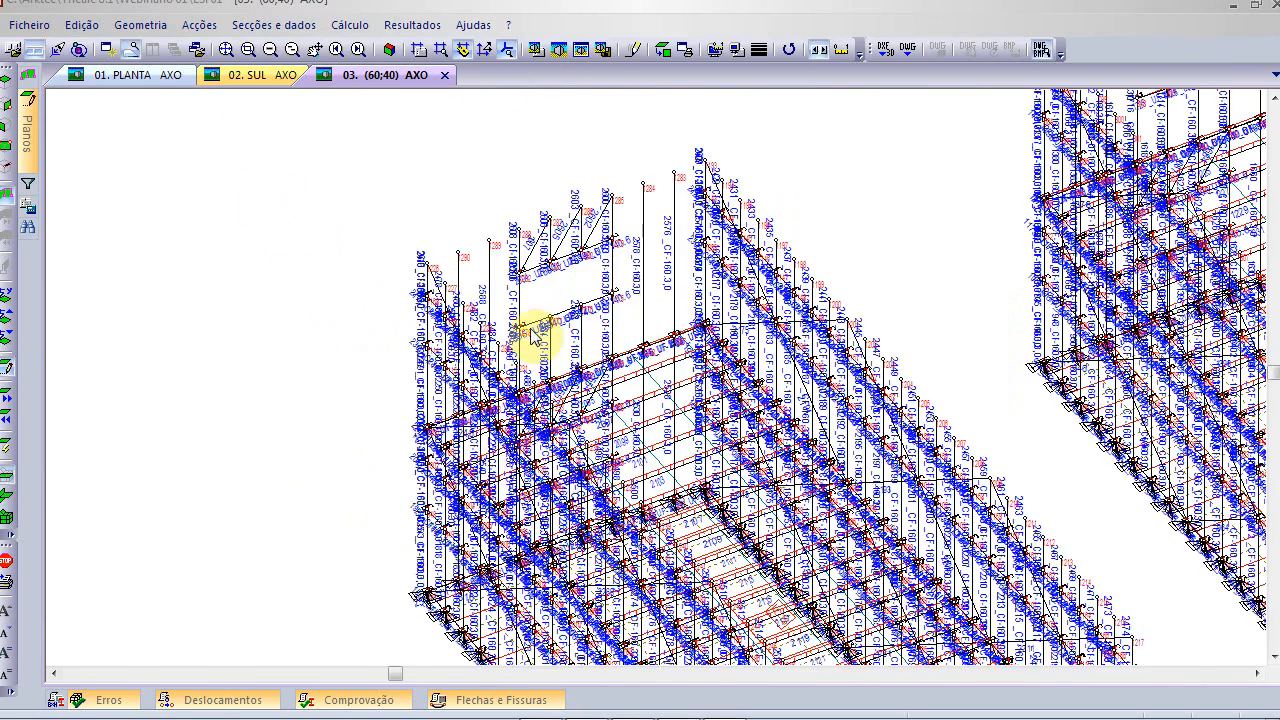
pyautogui.scroll(3, 528, 328)
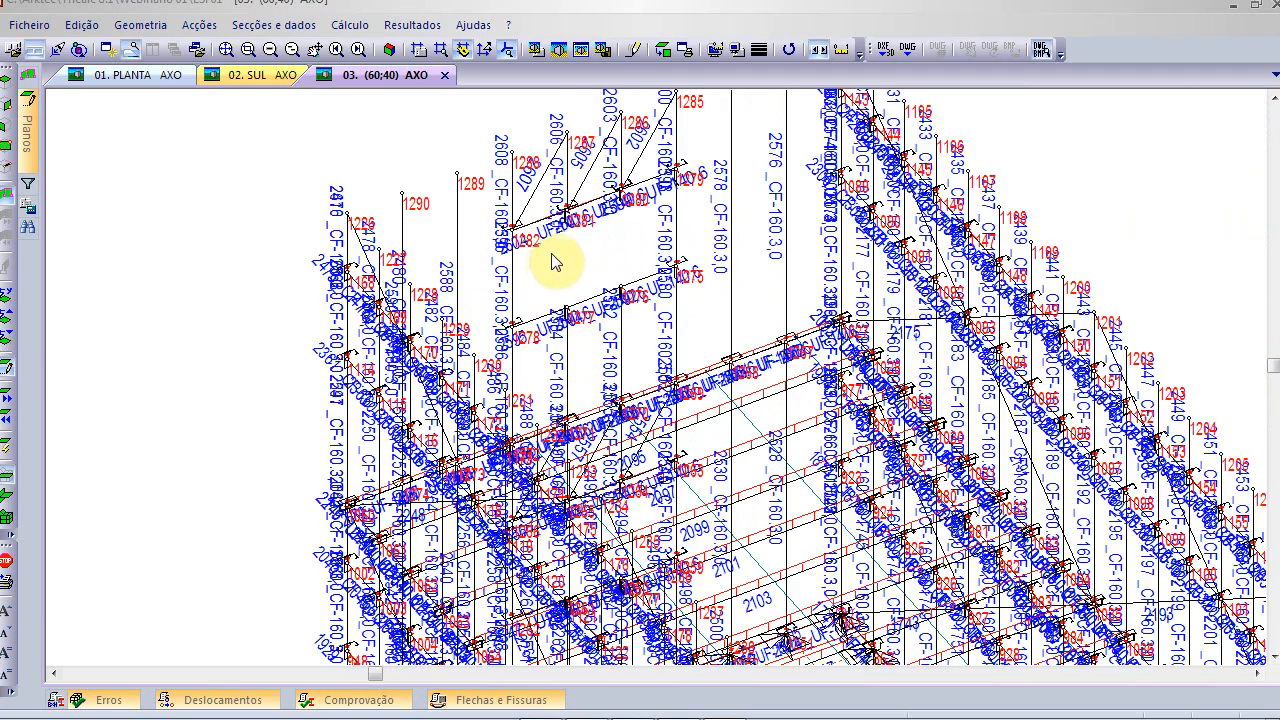
pyautogui.click(579, 52)
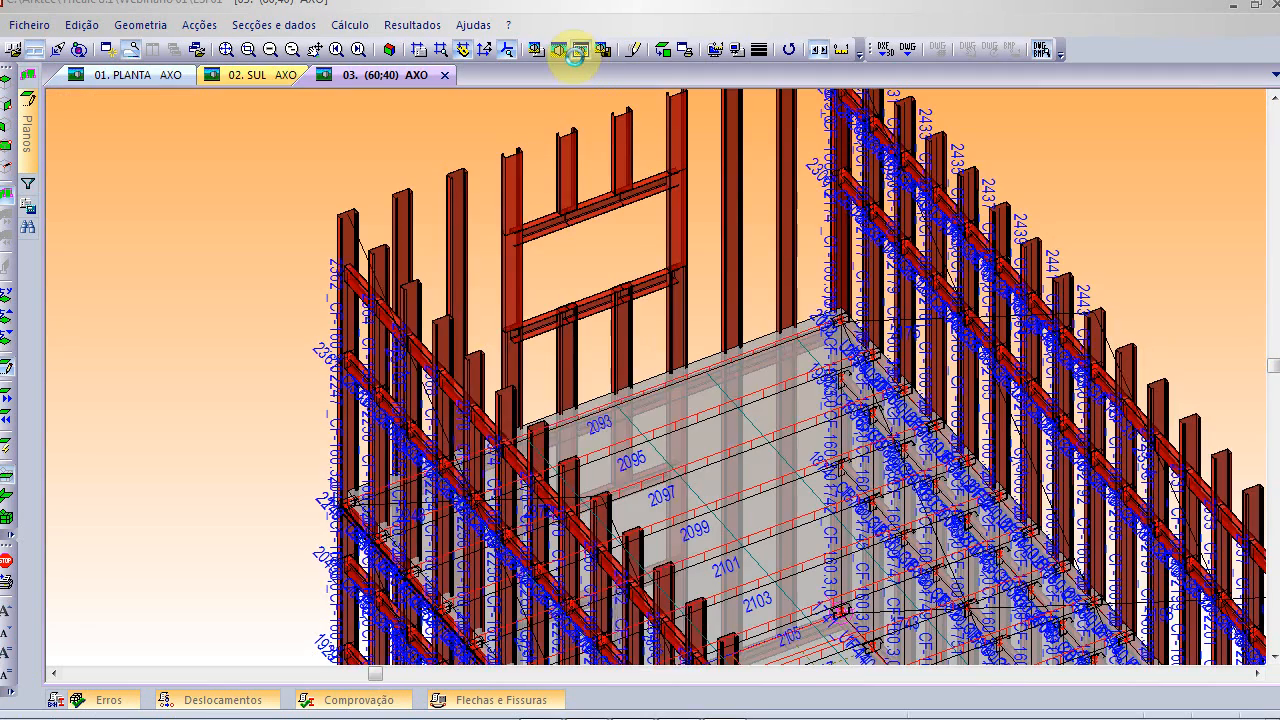
pyautogui.scroll(4, 478, 190)
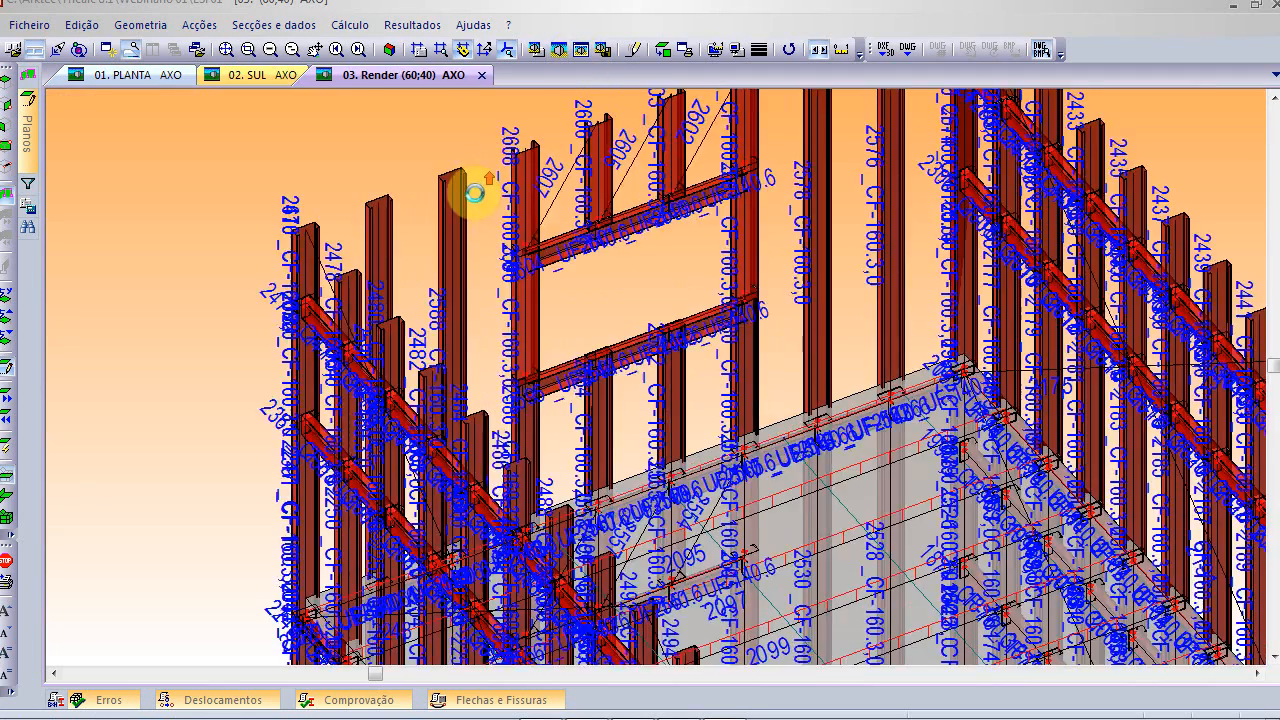
pyautogui.scroll(2, 450, 225)
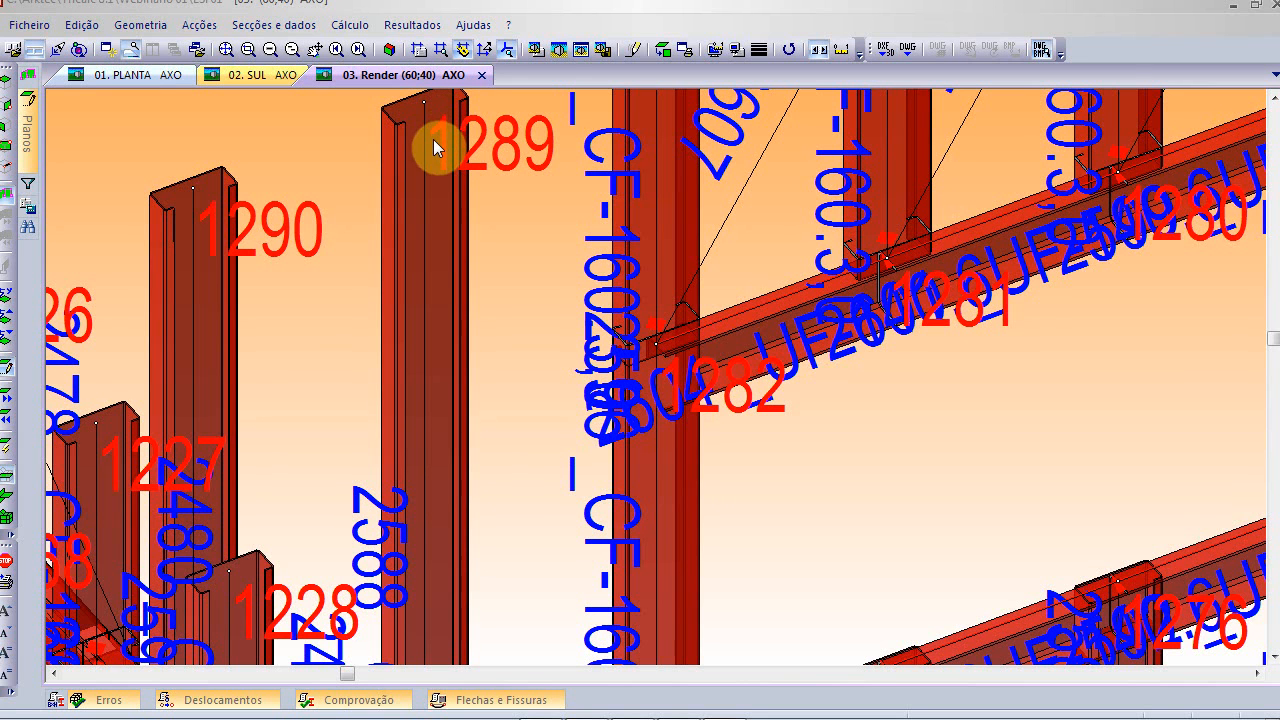
# - Reduce the text size of the node and bar labels by three increments
pyautogui.click(7, 627)
pyautogui.click(5, 630)
pyautogui.click(5, 630)
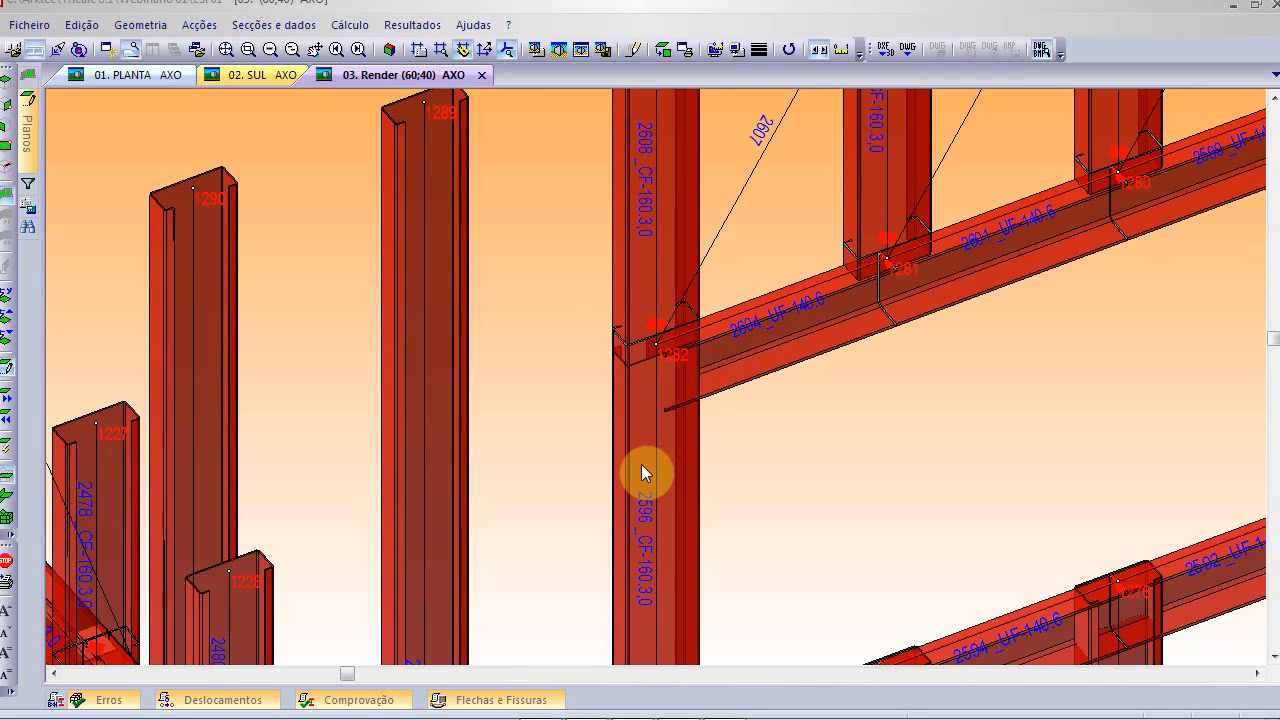
# - Isolate the end-wall plane ZY000000 through the top corner node of the first module and show it in east elevation
pyautogui.scroll(-2, 641, 472)
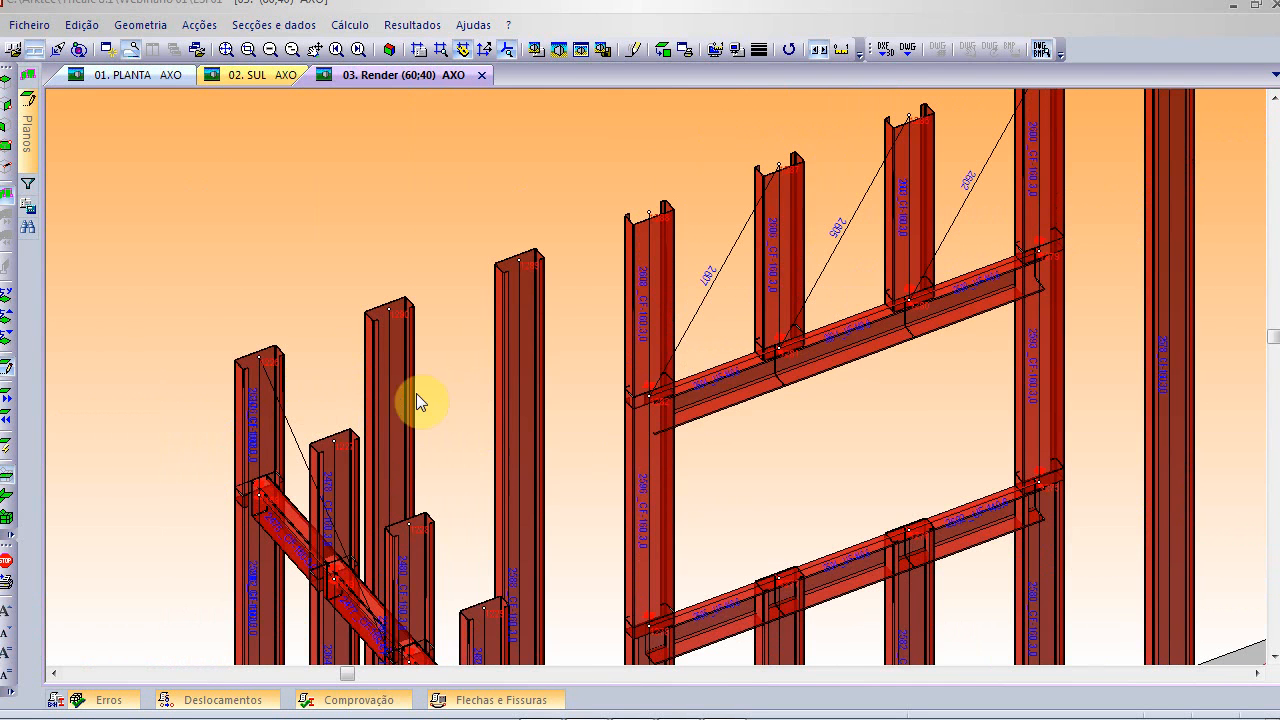
pyautogui.scroll(-1, 611, 342)
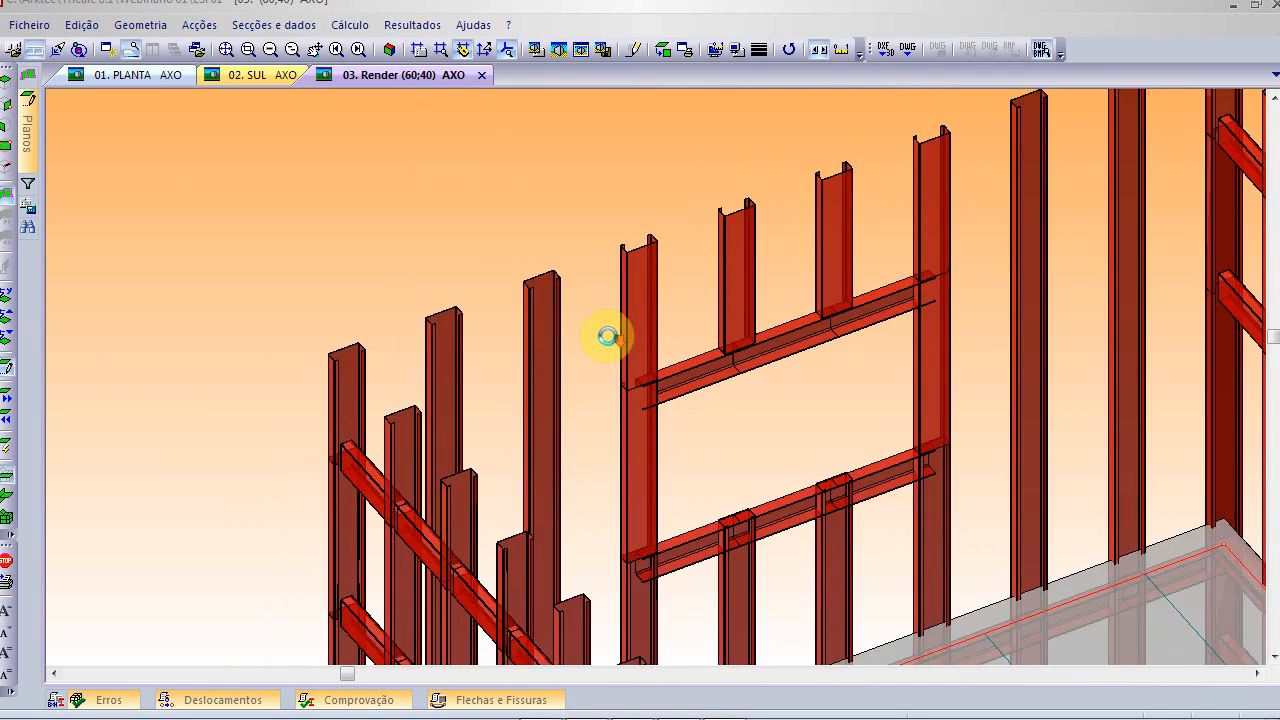
pyautogui.scroll(-1, 684, 488)
pyautogui.moveTo(680, 477); pyautogui.dragTo(609, 283, button='middle')
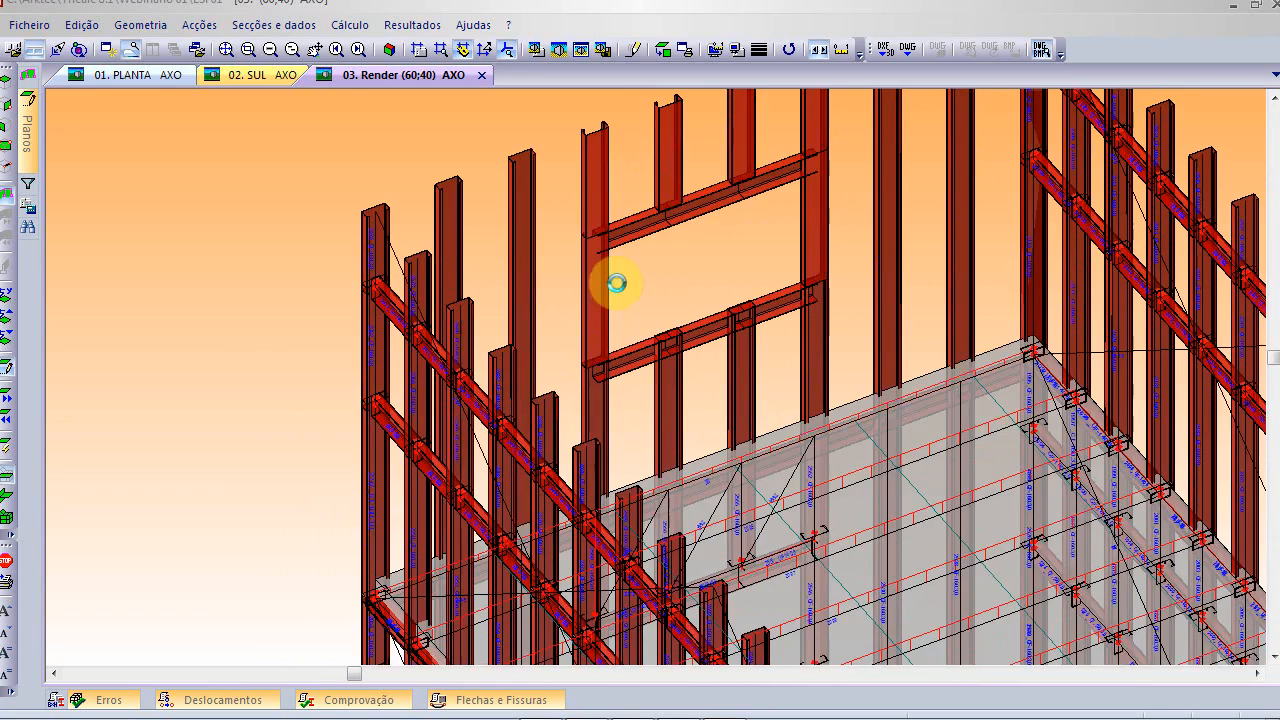
pyautogui.click(83, 26)
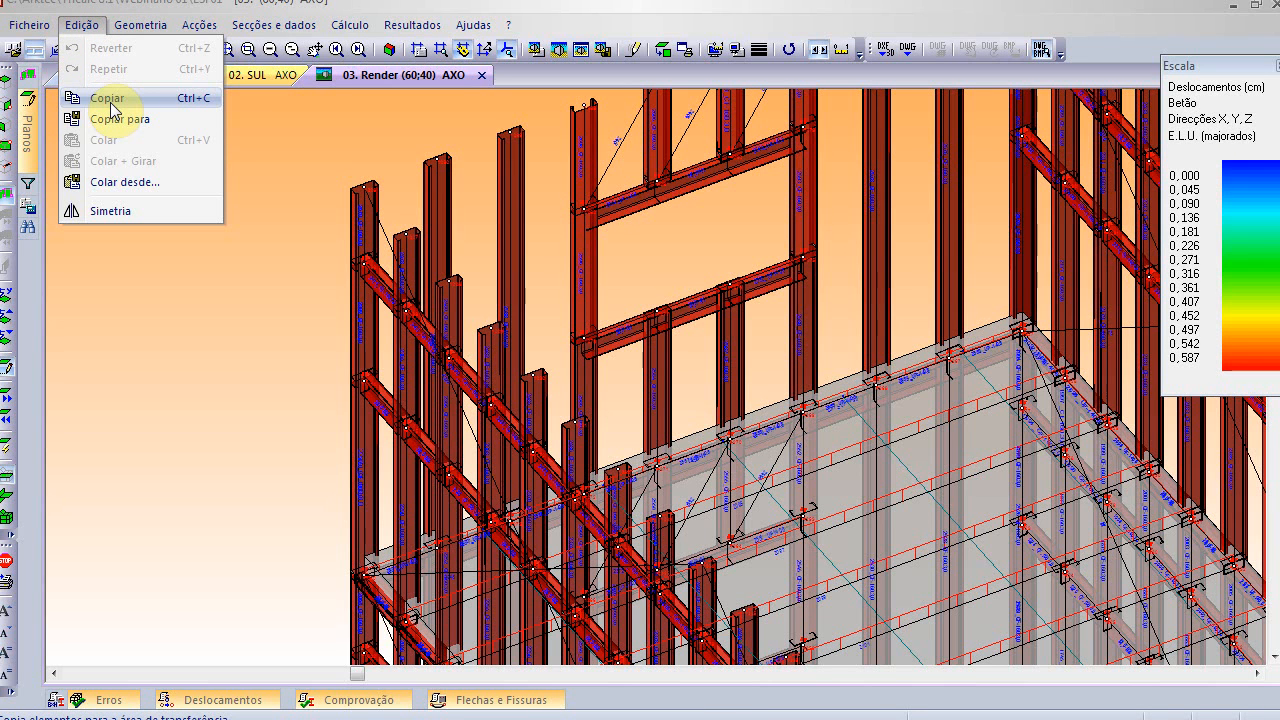
pyautogui.click(292, 158)
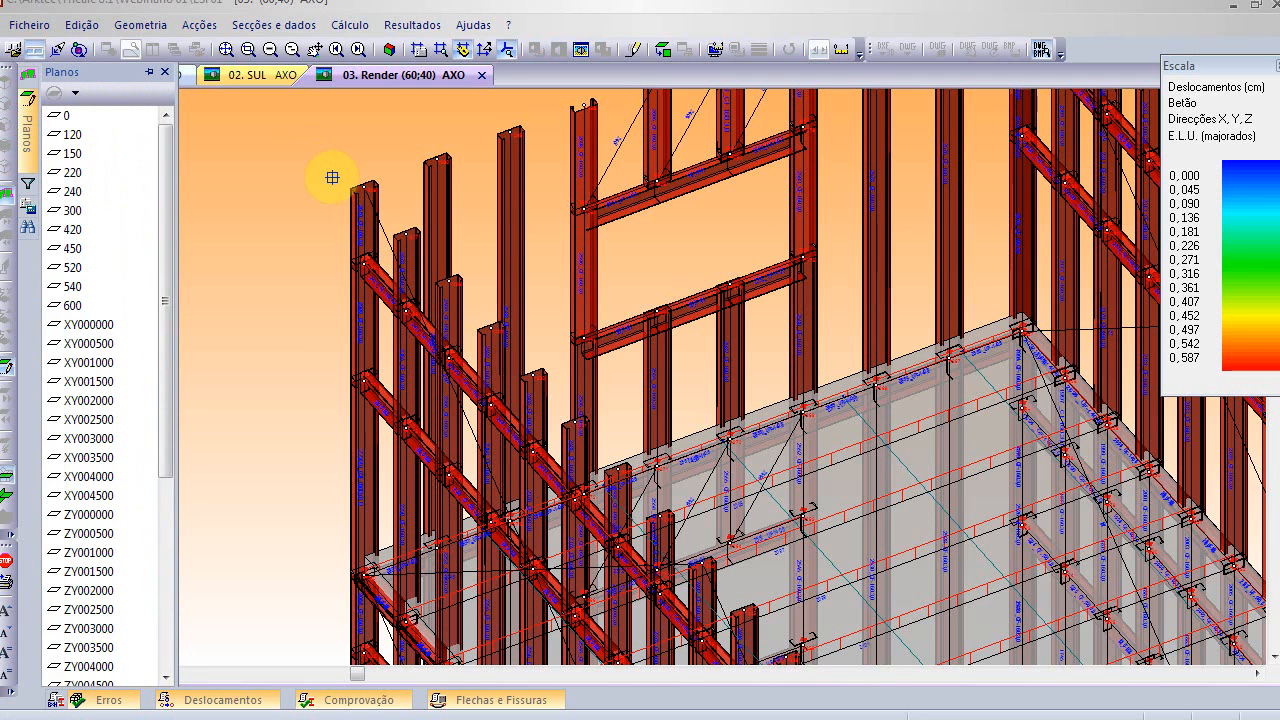
pyautogui.click(362, 189)
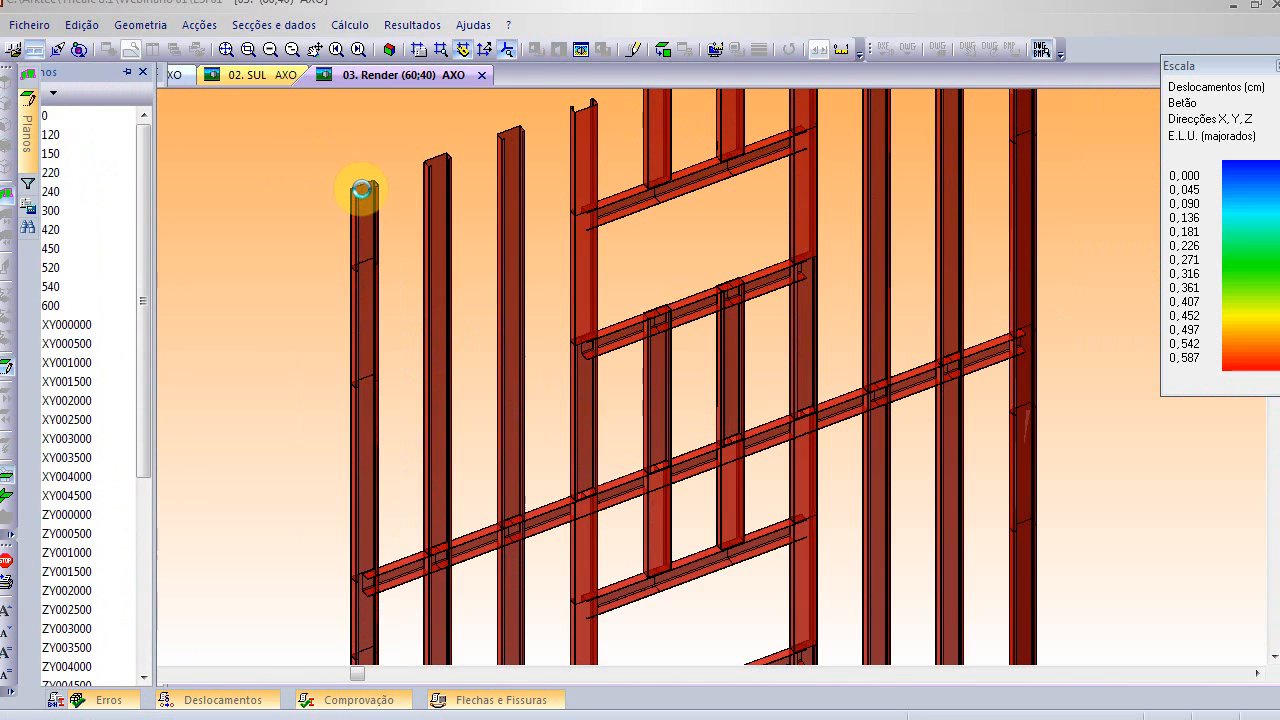
pyautogui.click(660, 50)
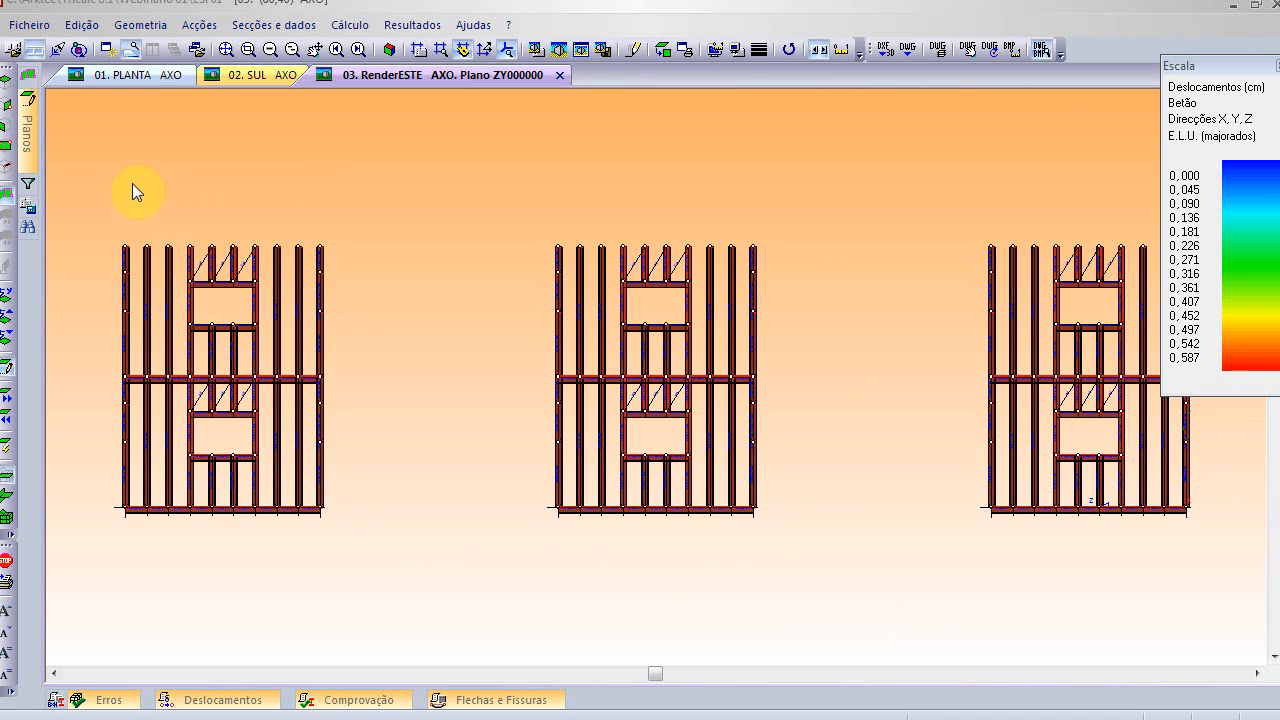
# - Copy the whole leftmost wall frame of plane ZY000000, using its lower-left node as the base point
pyautogui.click(82, 25)
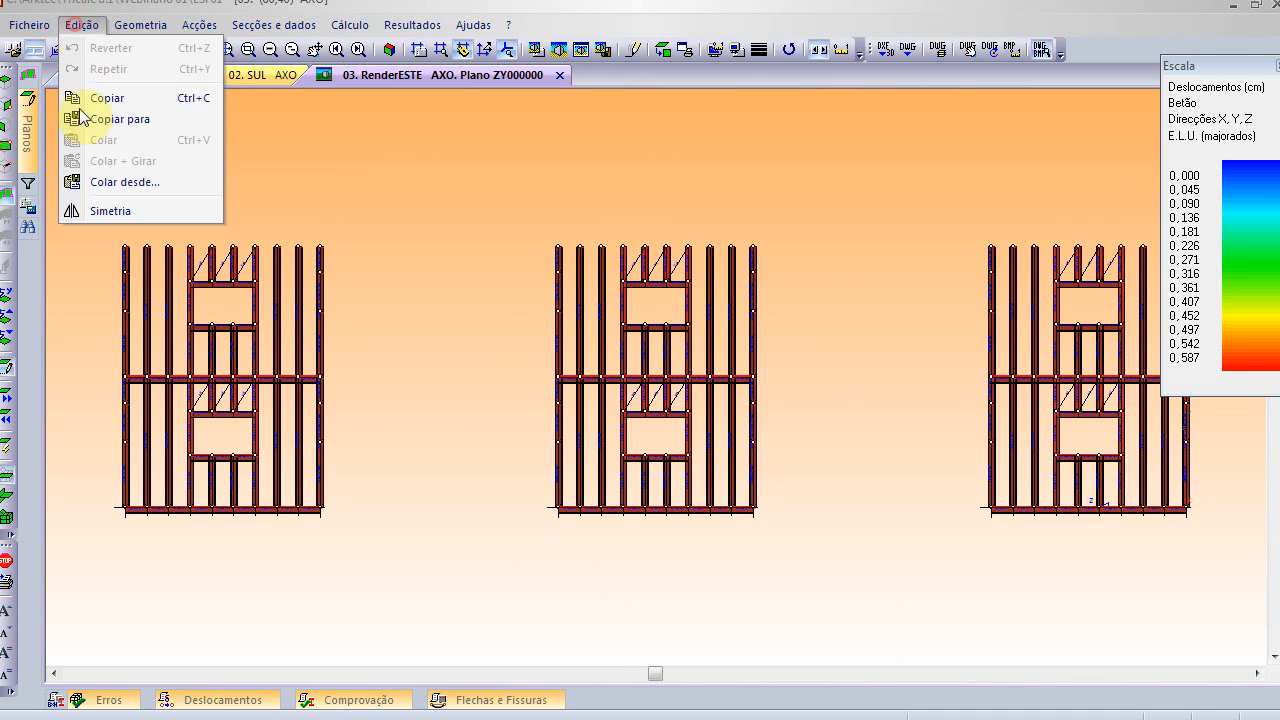
pyautogui.click(108, 98)
pyautogui.moveTo(86, 214); pyautogui.dragTo(380, 566)
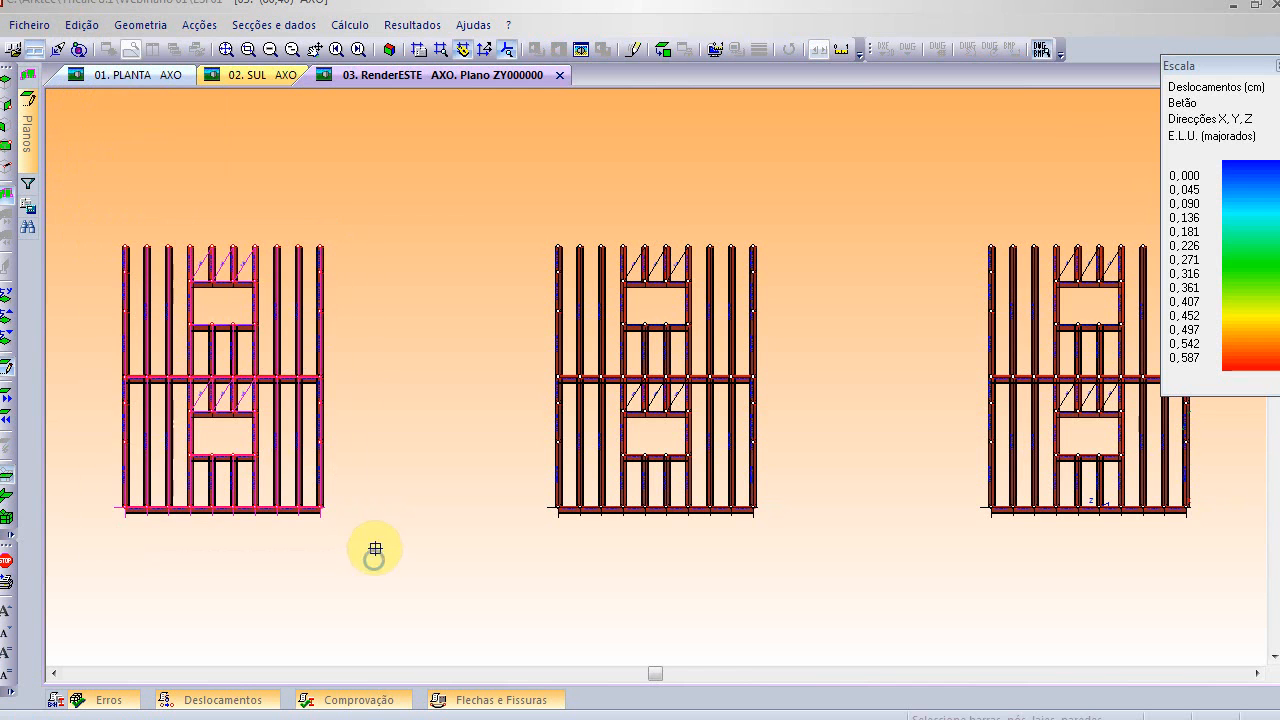
pyautogui.rightClick(123, 180)
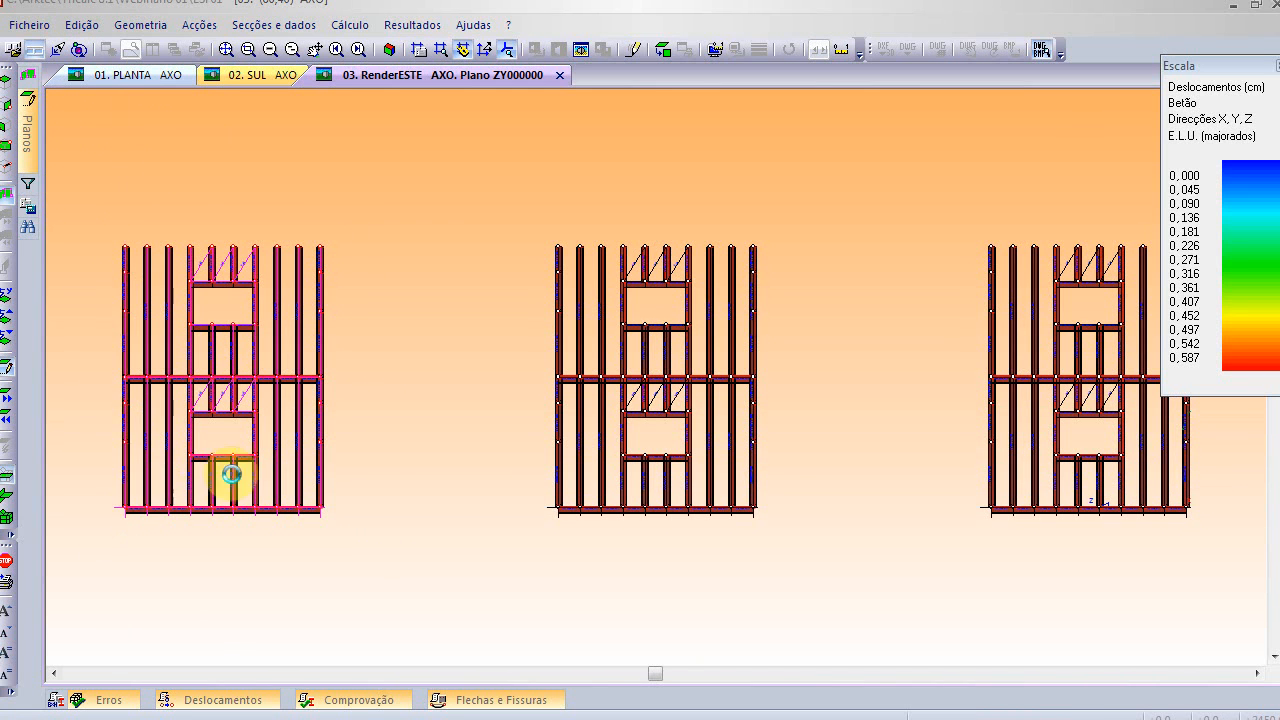
pyautogui.click(127, 508)
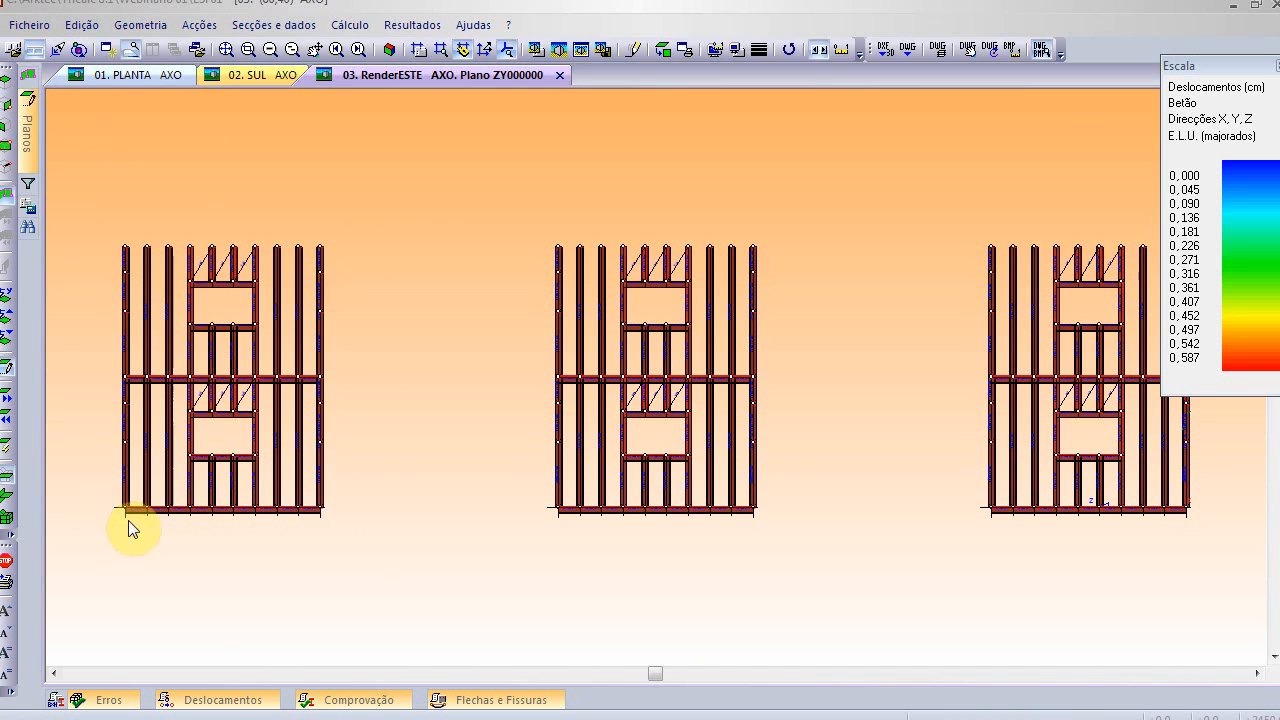
# - Orbit the wall frames of plane ZY000000 into an axonometric view at 80;30
pyautogui.click(387, 49)
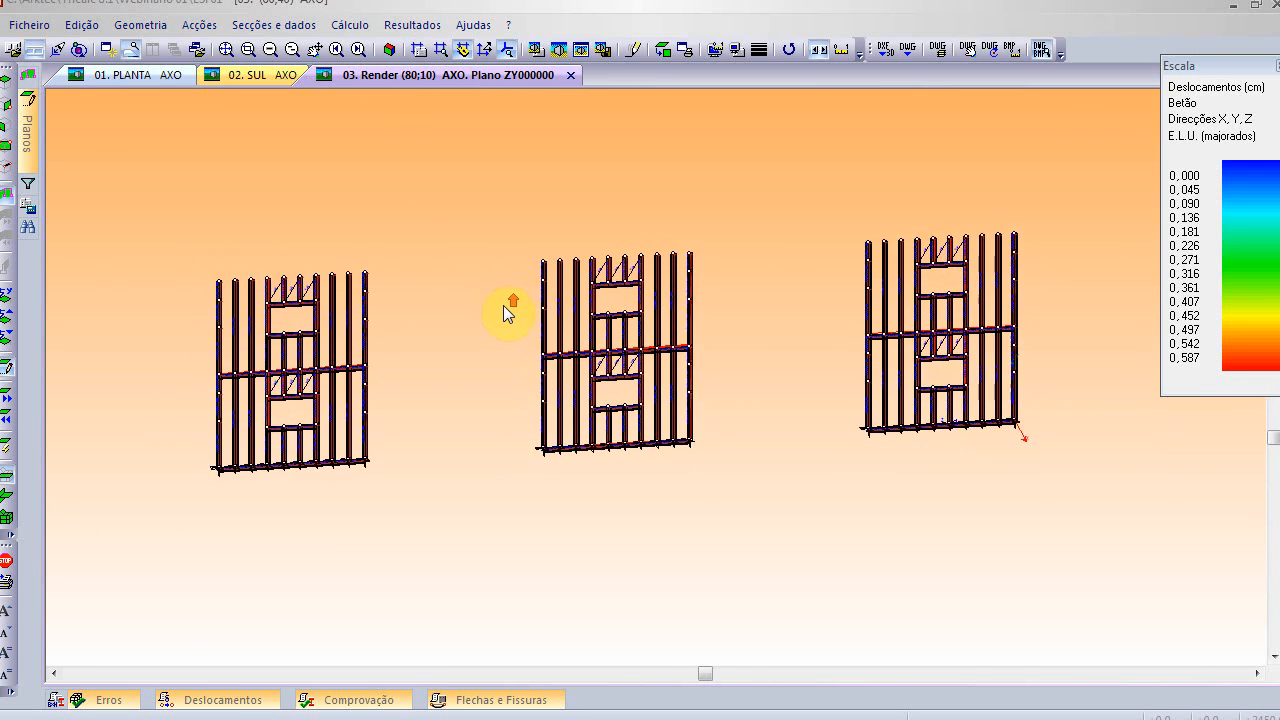
pyautogui.moveTo(456, 260); pyautogui.dragTo(450, 323)
pyautogui.scroll(-4, 449, 323)
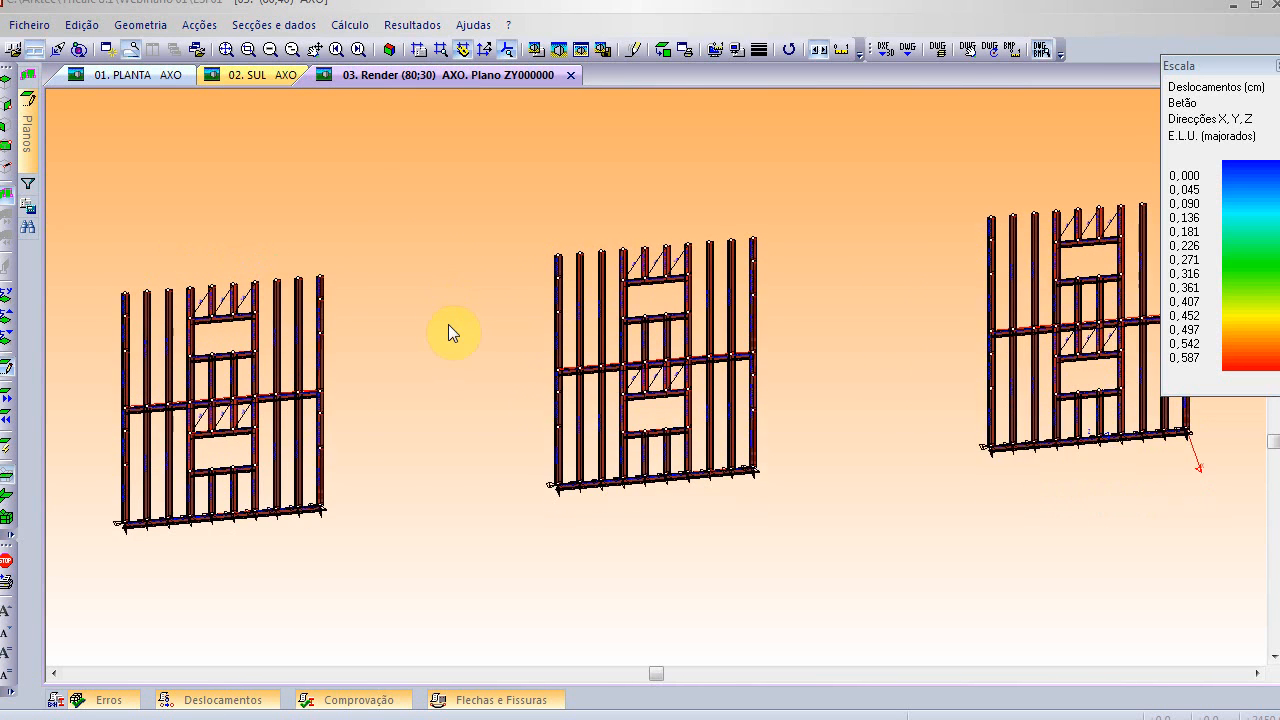
# - Paste the copied wall frame with rotation, inserting it at the lower-right corner node of the leftmost frame
pyautogui.hotkey('ctrl', 'v')
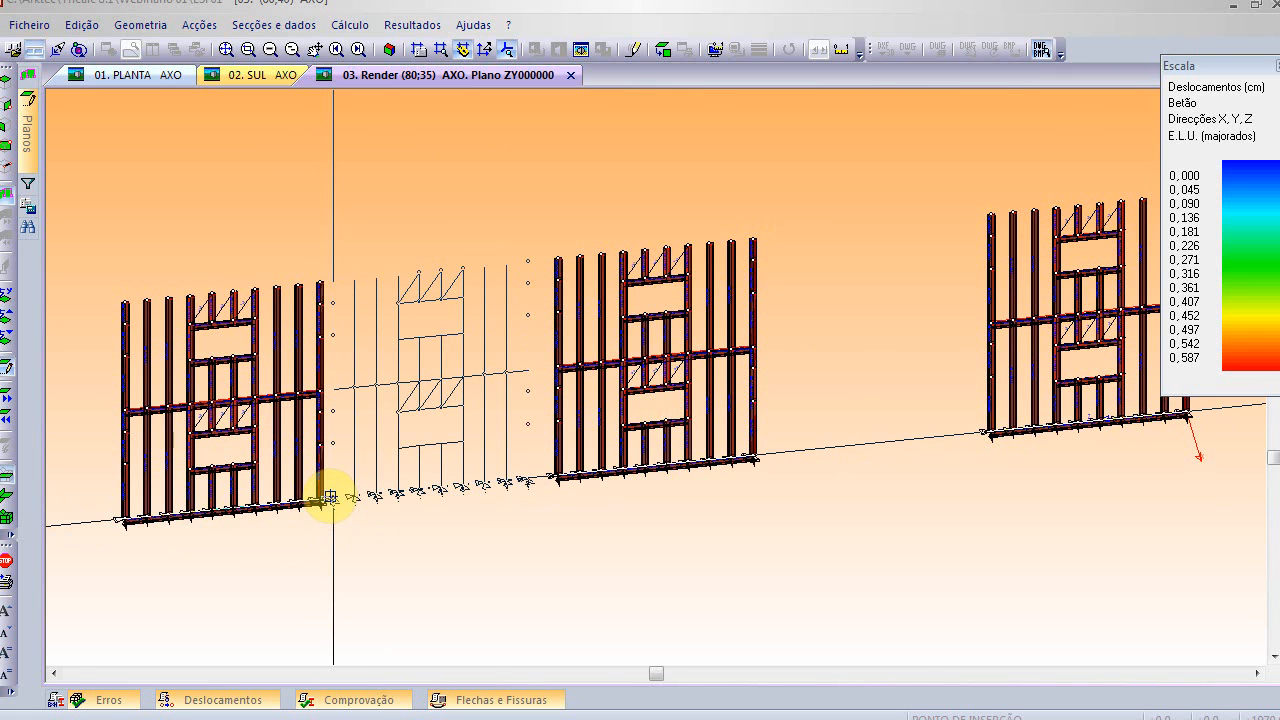
pyautogui.press('Escape')
pyautogui.click(140, 25)
pyautogui.moveTo(82, 25)
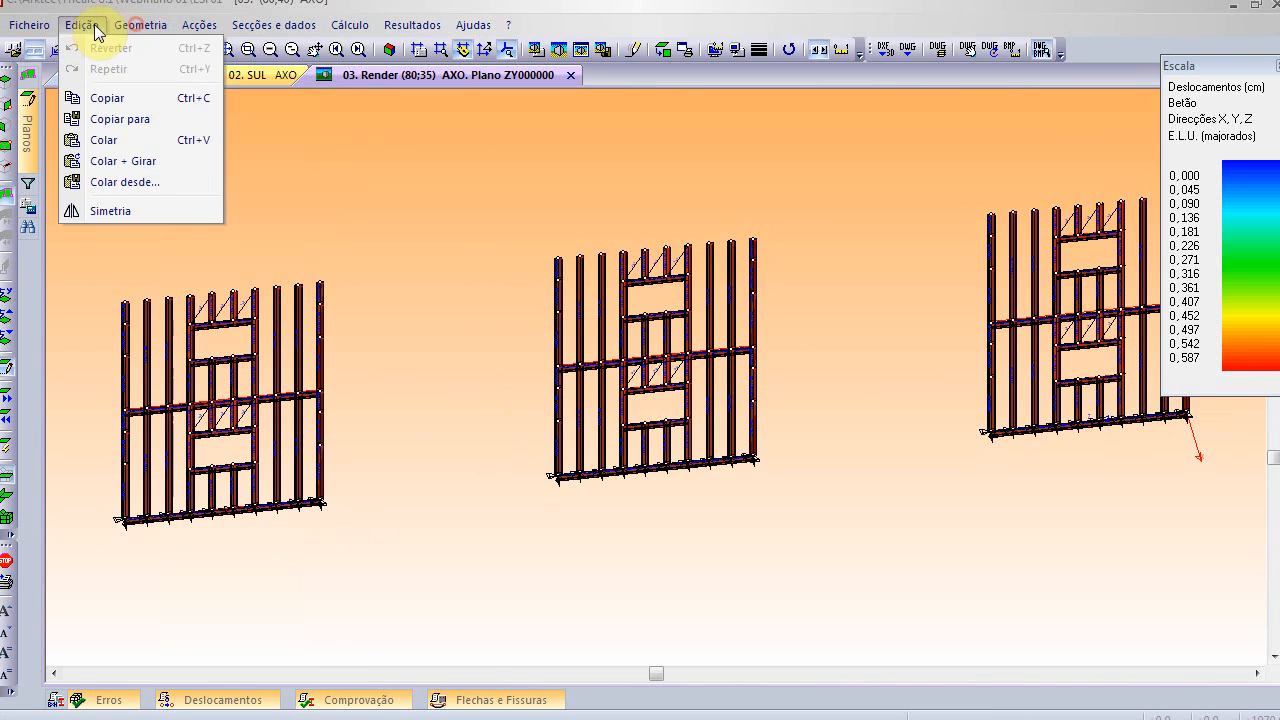
pyautogui.click(129, 166)
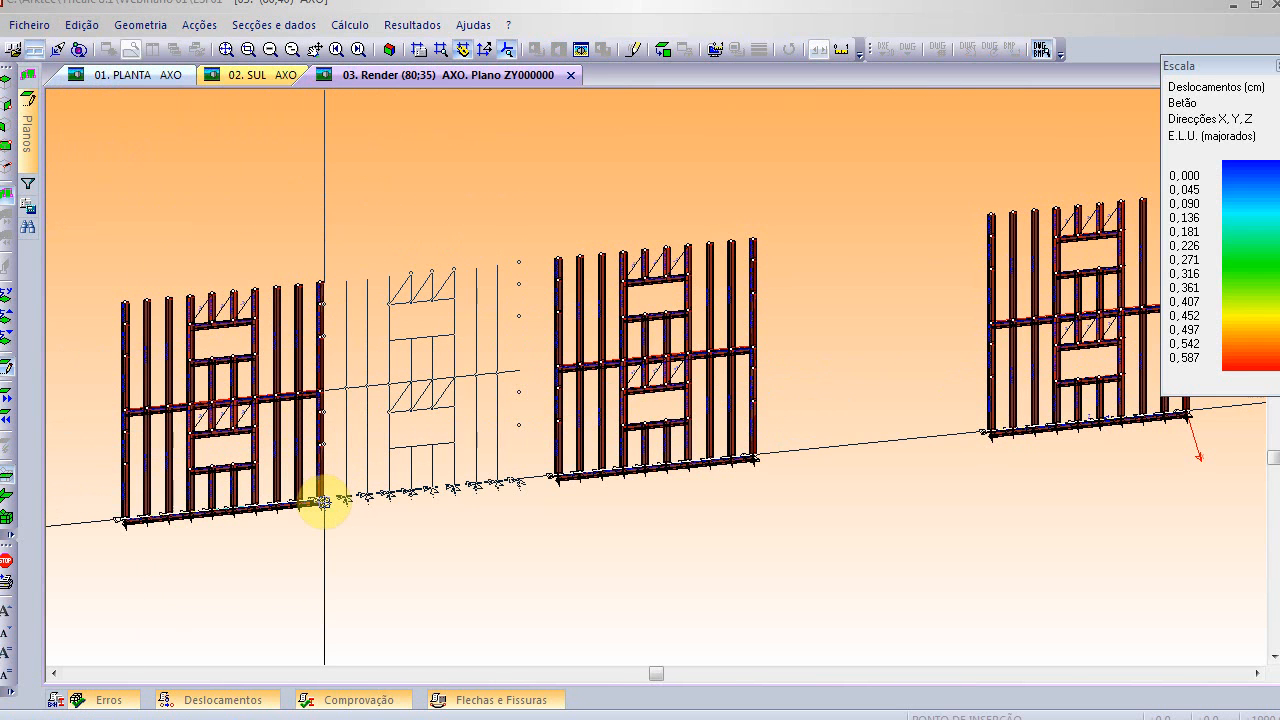
pyautogui.click(323, 502)
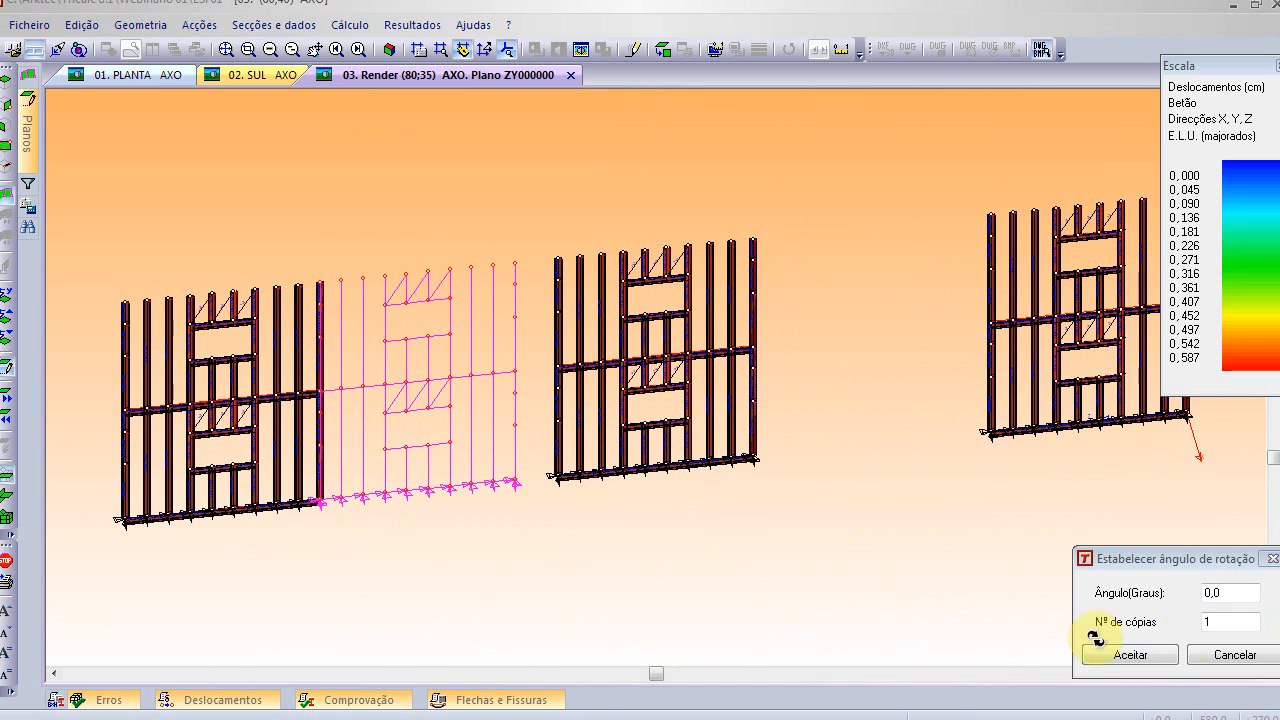
# - Set the pasted frame's rotation angle to 45 degrees with 1 copy and accept
pyautogui.click(1223, 597)
pyautogui.write('9')
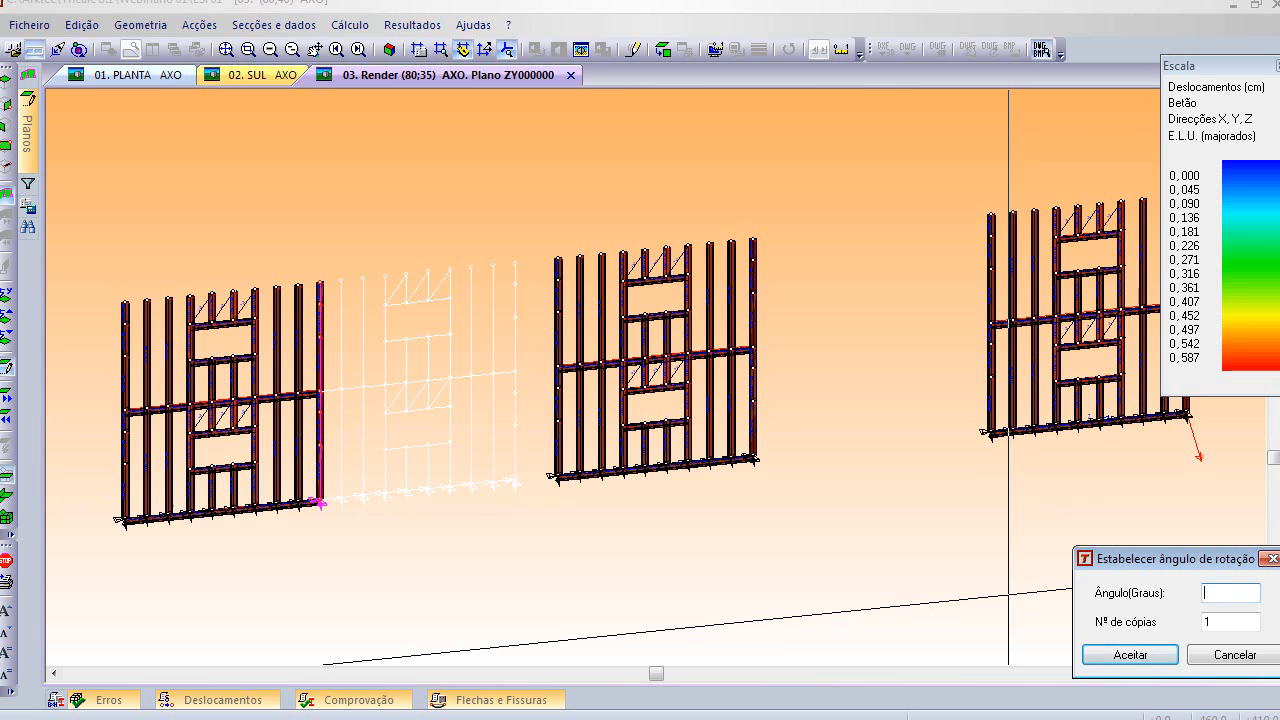
pyautogui.write('80')
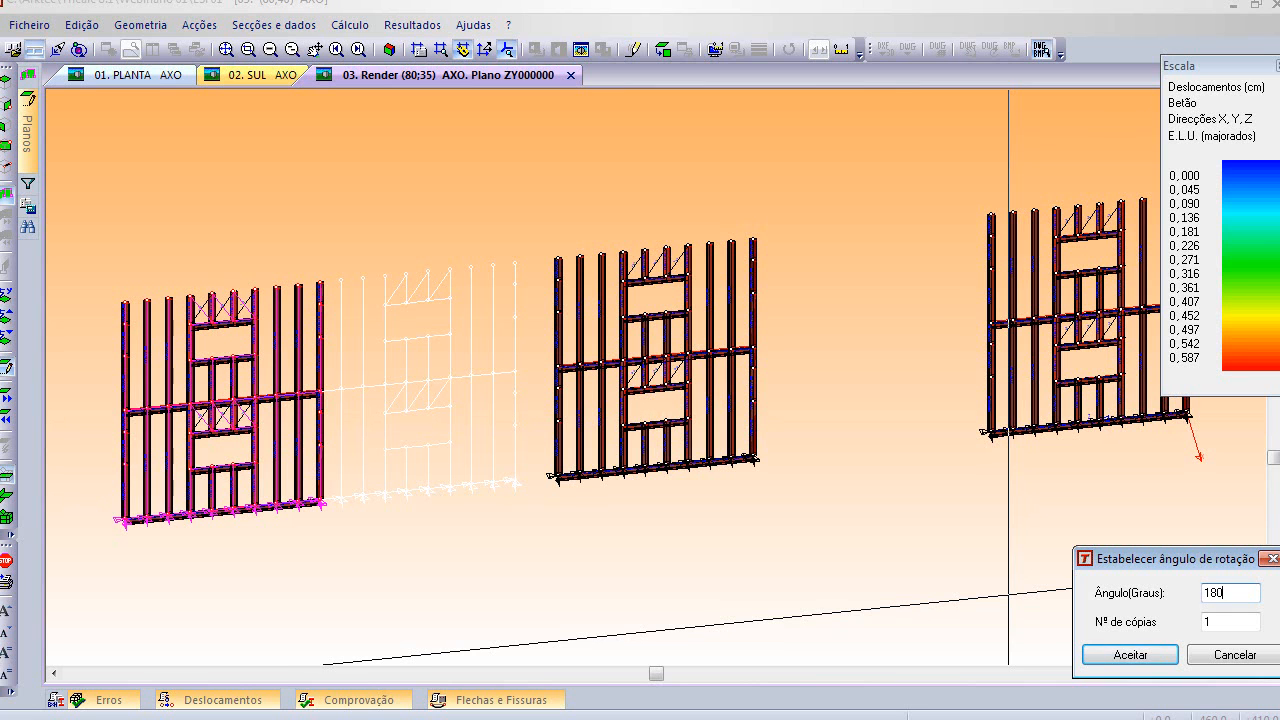
pyautogui.press('BackSpace')
pyautogui.press('BackSpace')
pyautogui.press('BackSpace')
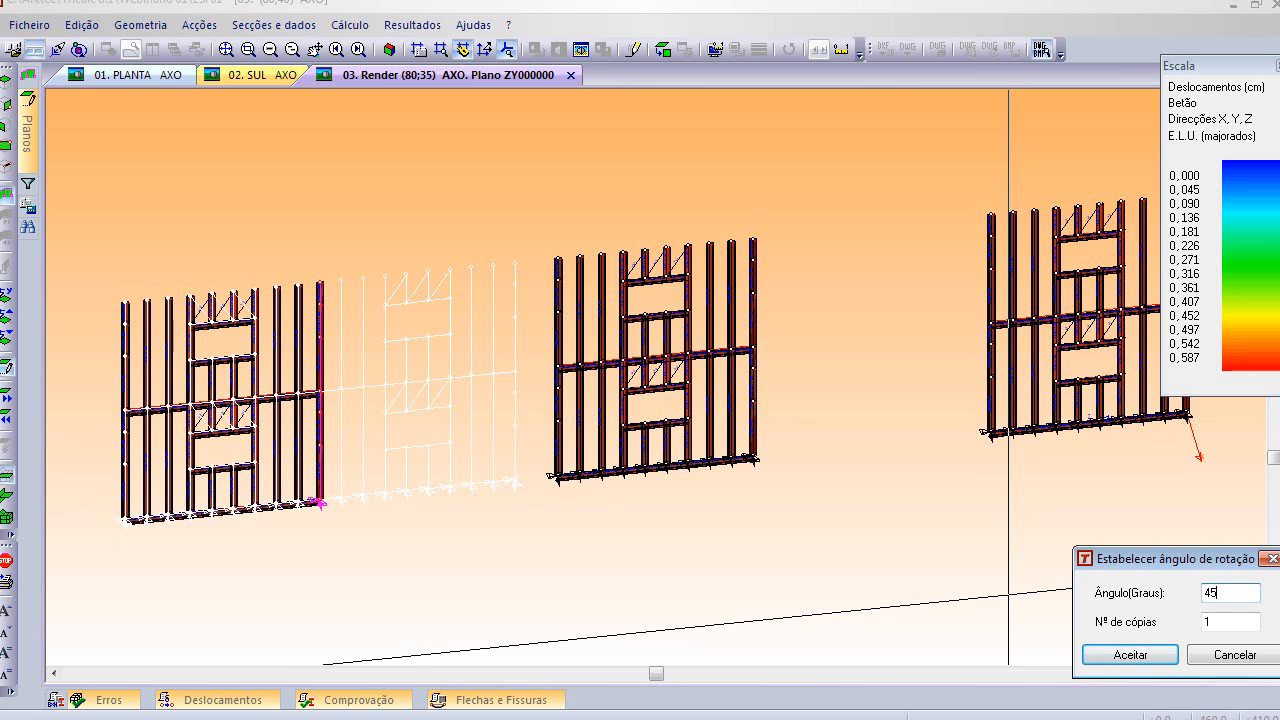
pyautogui.click(1118, 648)
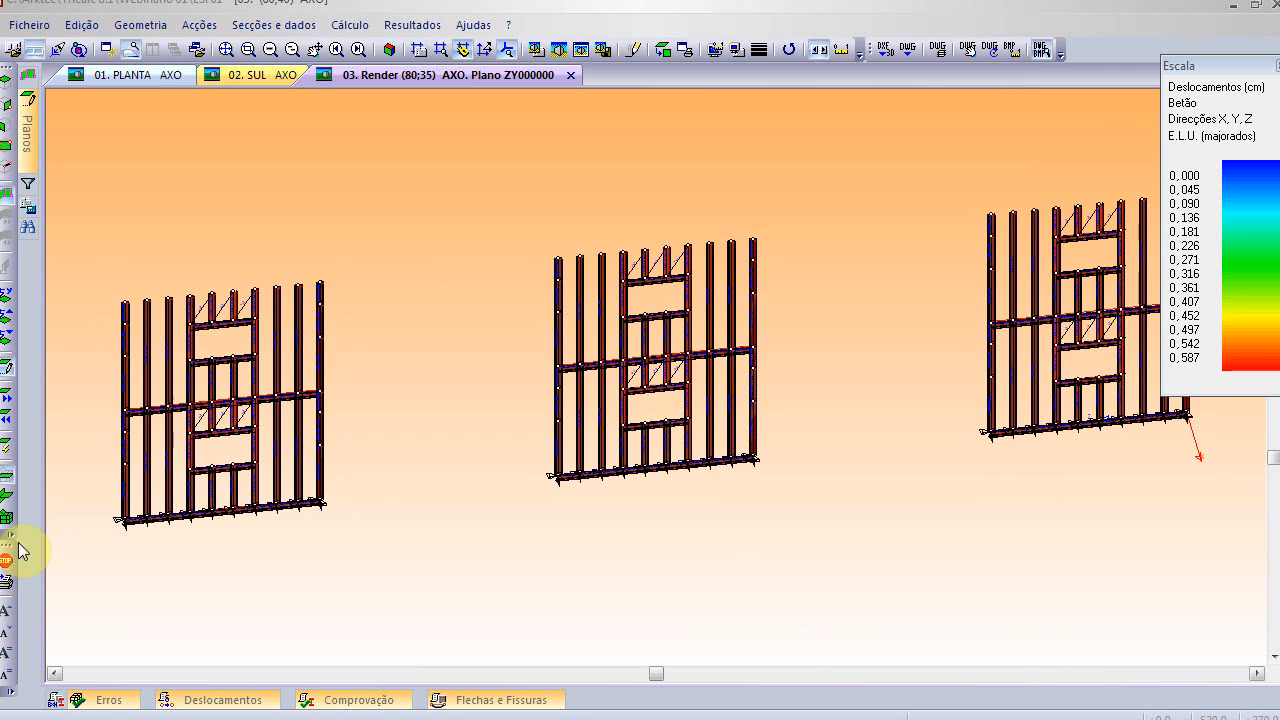
# - Show the whole structure instead of the isolated plane and inspect the rotated frame copy up close
pyautogui.click(6, 518)
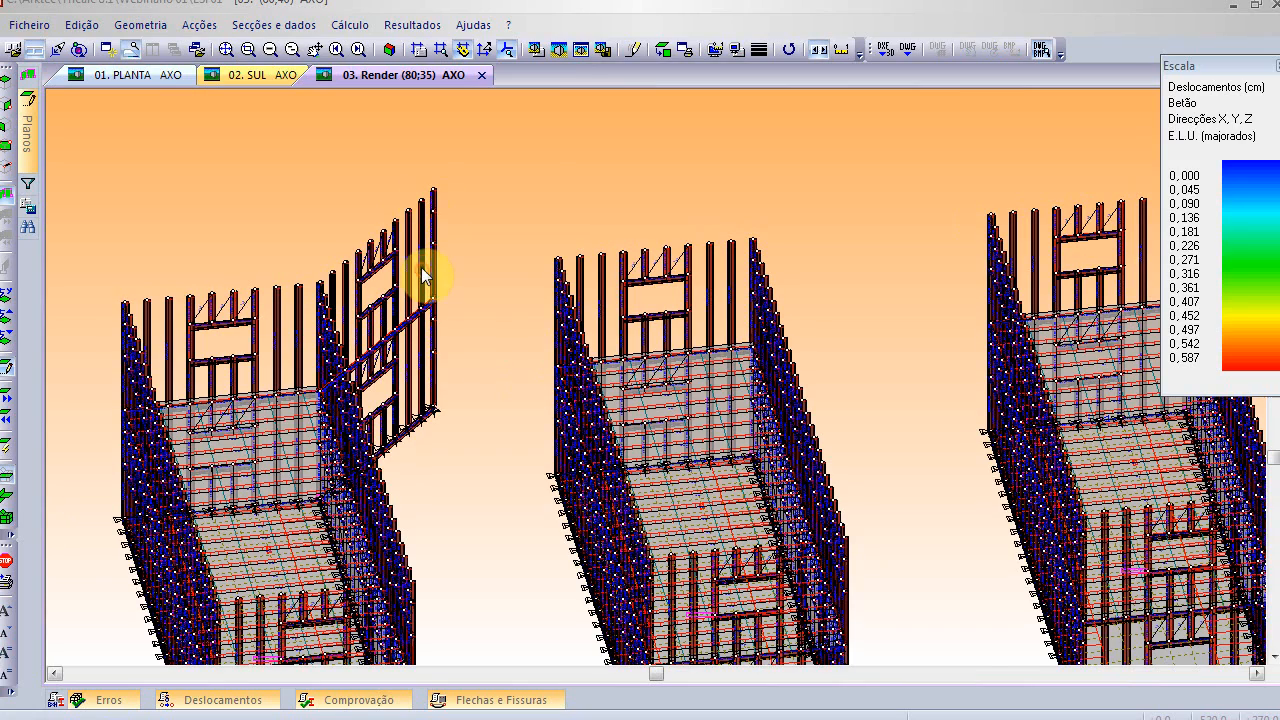
pyautogui.scroll(2, 424, 272)
pyautogui.scroll(2, 420, 268)
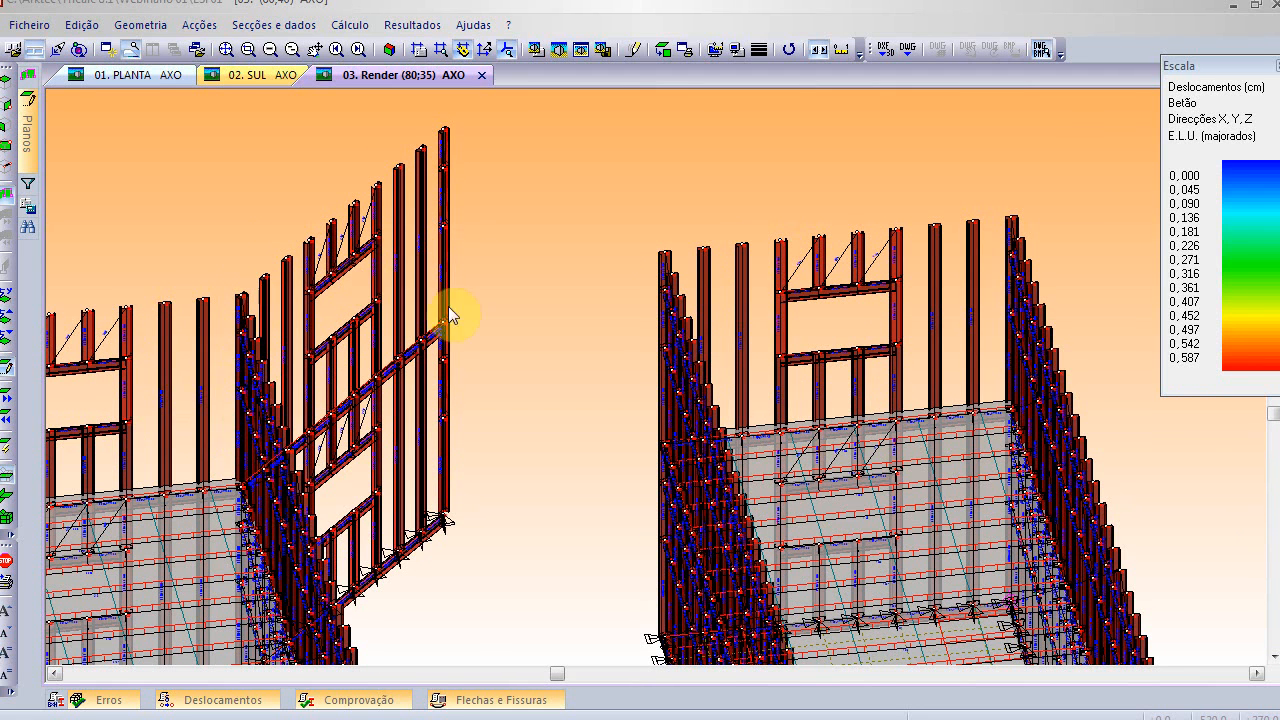
pyautogui.moveTo(442, 230)
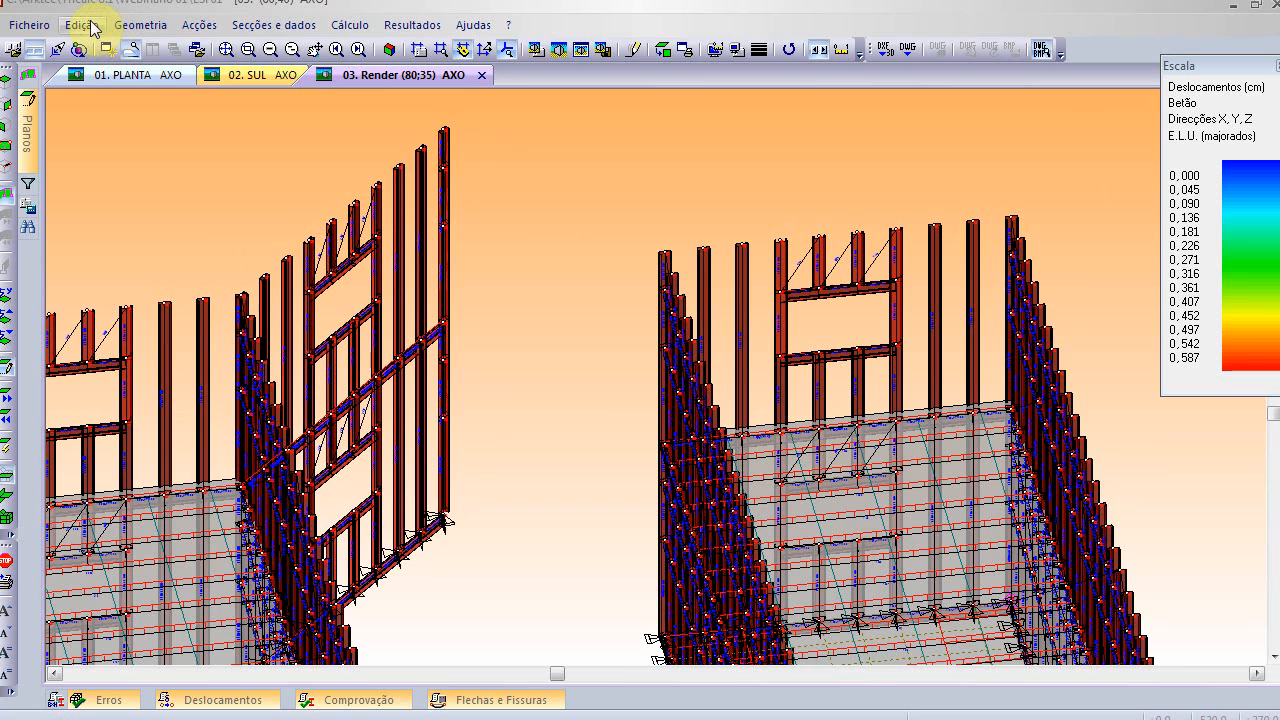
# - Open the member profile database and expand the cold-formed structural steel profiles (Enformados) of NBE EA 95
pyautogui.click(240, 25)
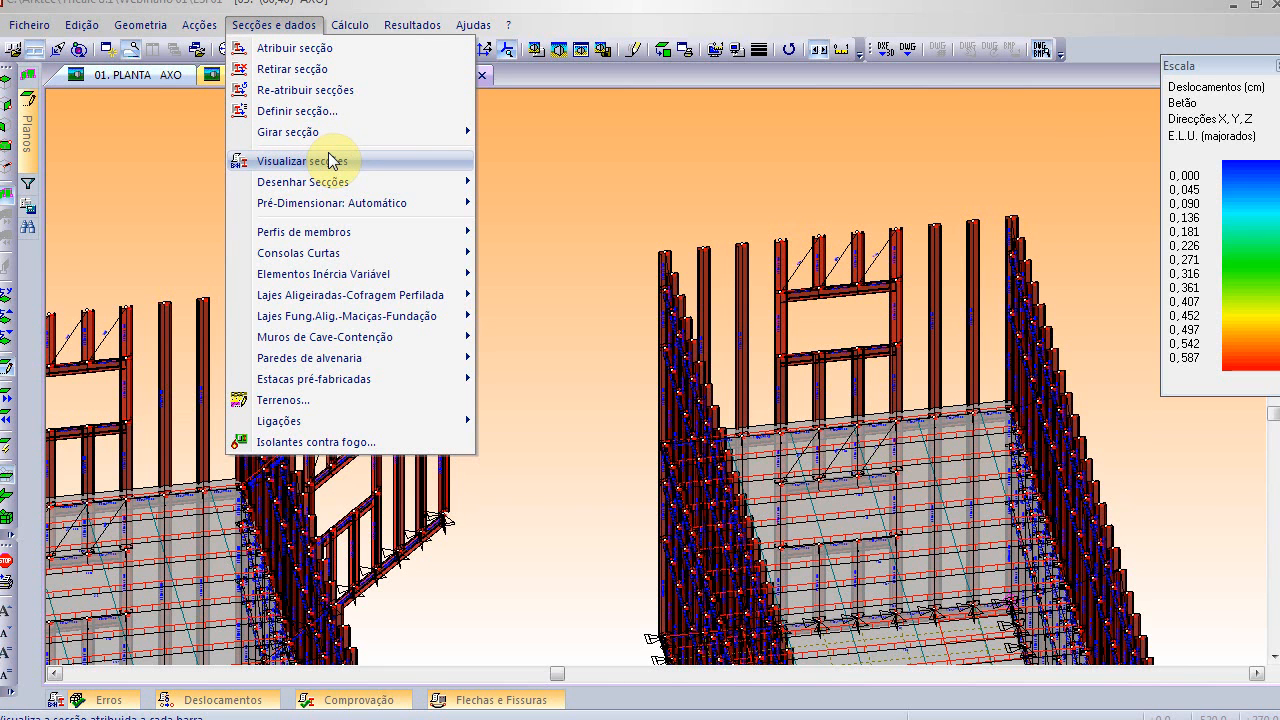
pyautogui.click(350, 234)
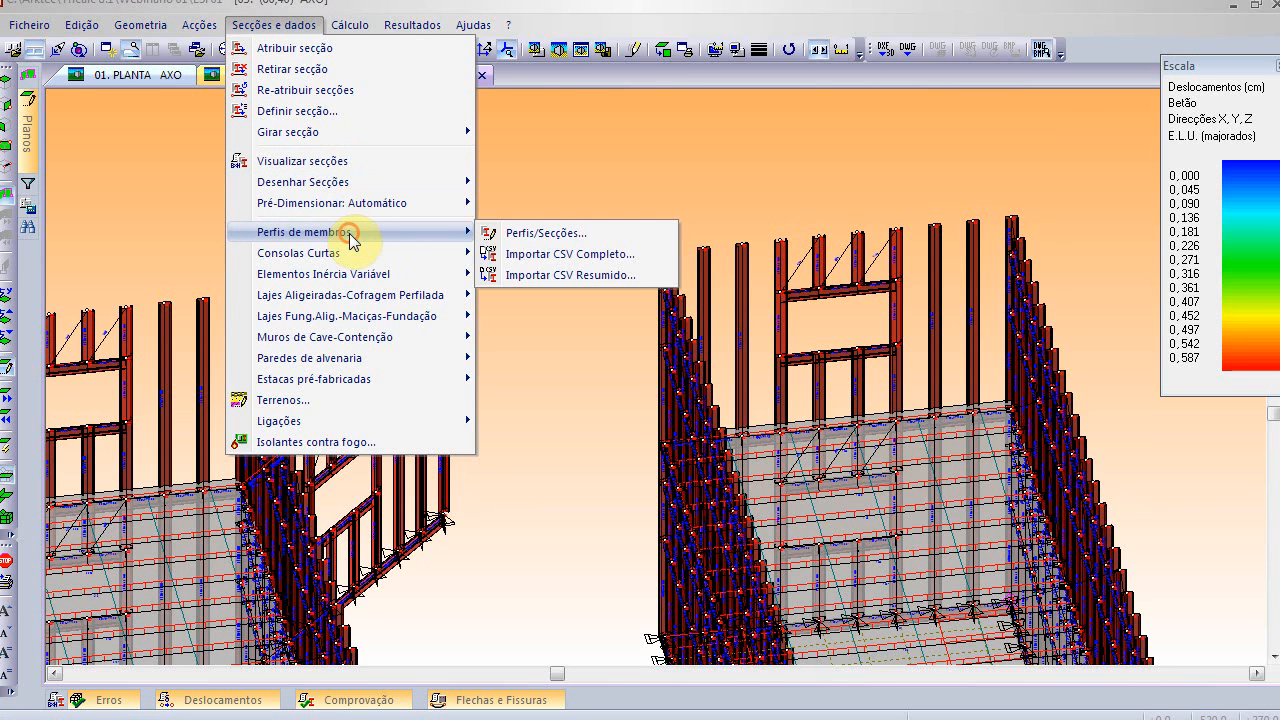
pyautogui.click(558, 240)
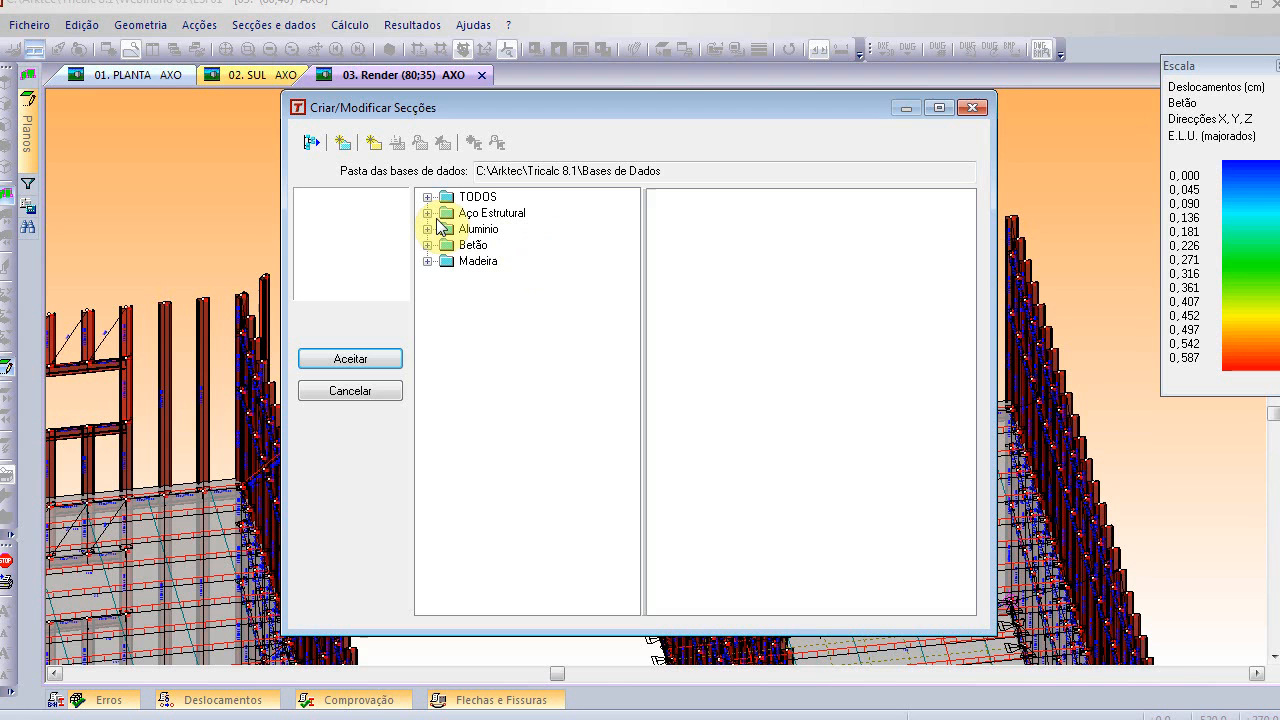
pyautogui.click(430, 214)
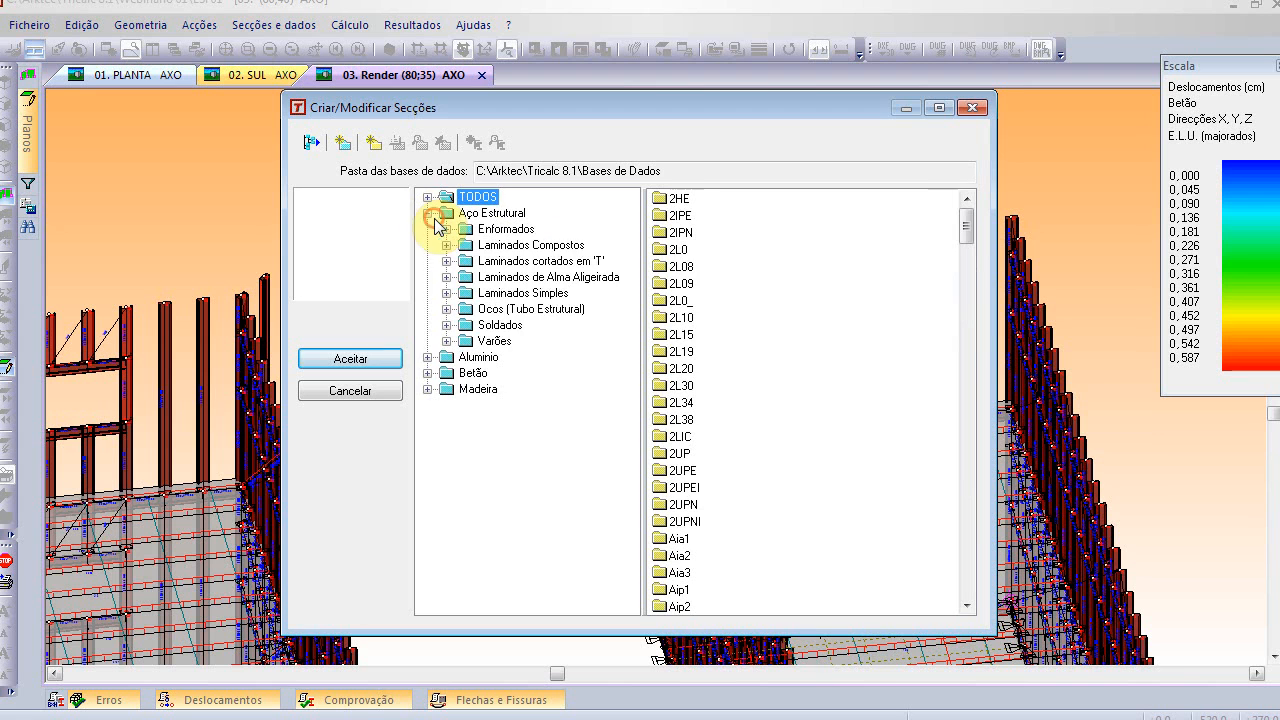
pyautogui.click(446, 229)
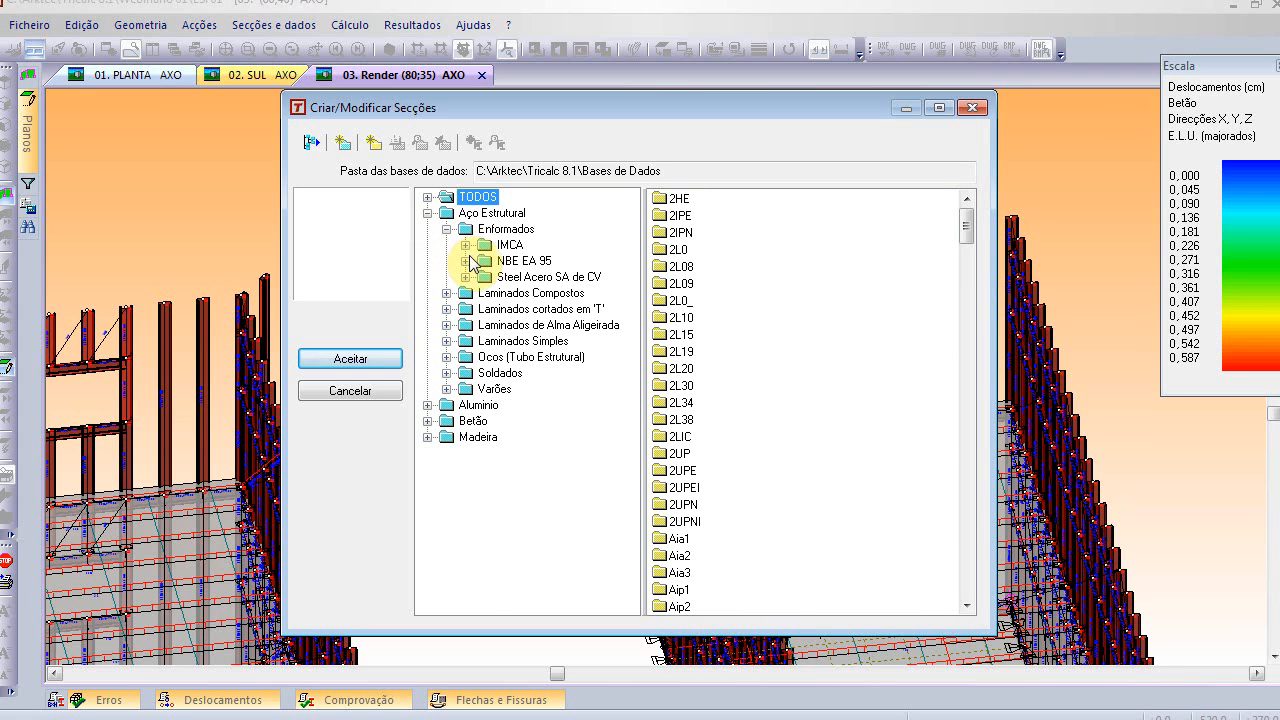
pyautogui.click(465, 261)
# - Examine the shapes and sizes of the NBE EA 95 profile families from _2CF to _4CF_50, and close the database without changes
pyautogui.click(522, 278)
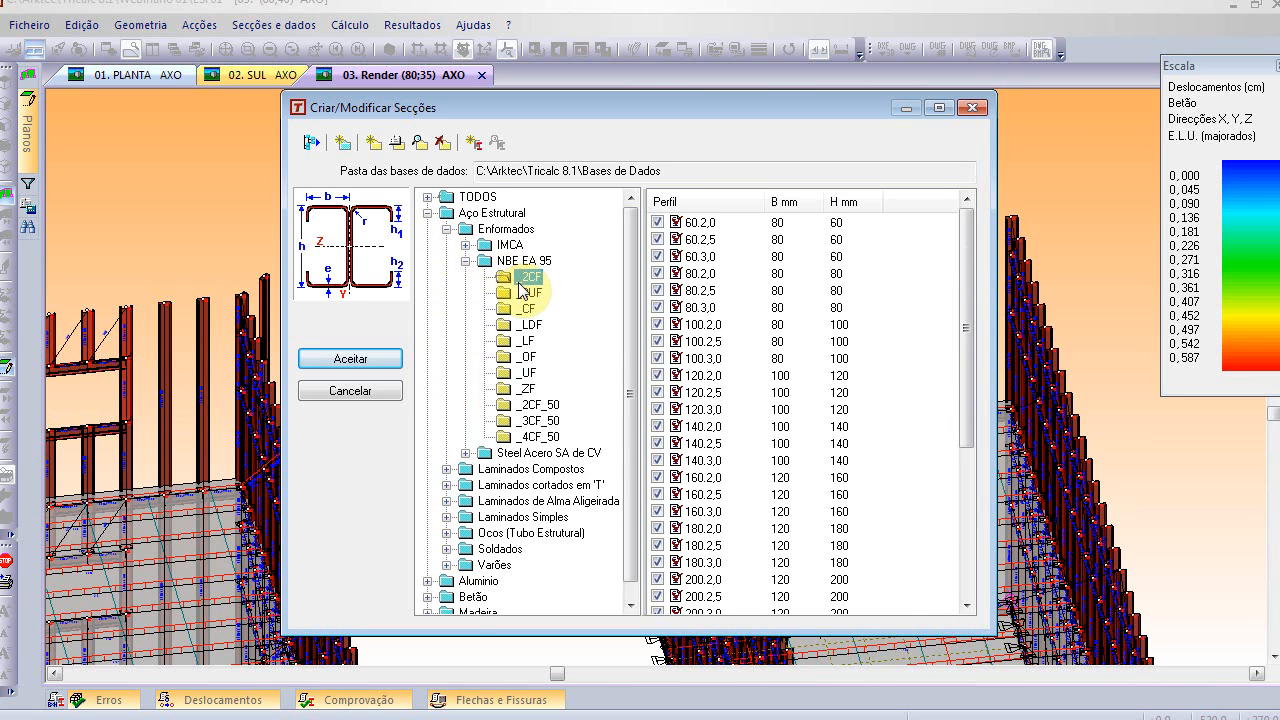
pyautogui.click(521, 292)
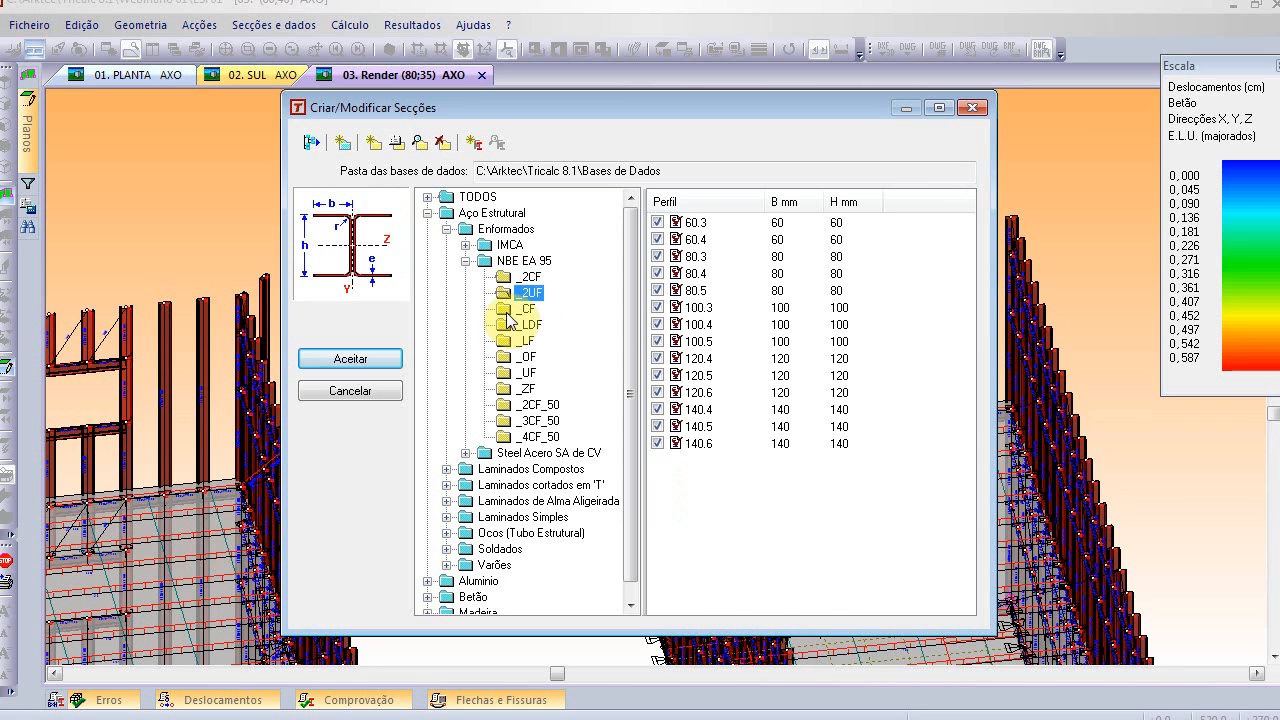
pyautogui.click(510, 312)
pyautogui.click(512, 325)
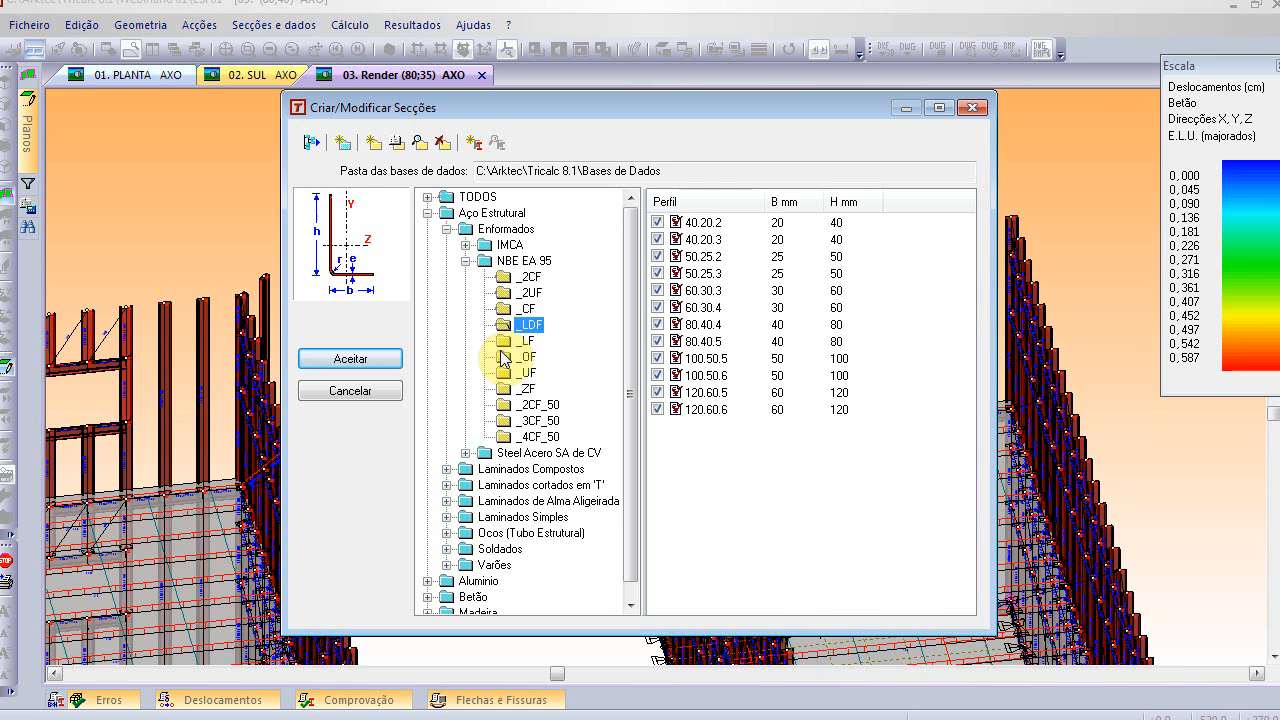
pyautogui.click(515, 341)
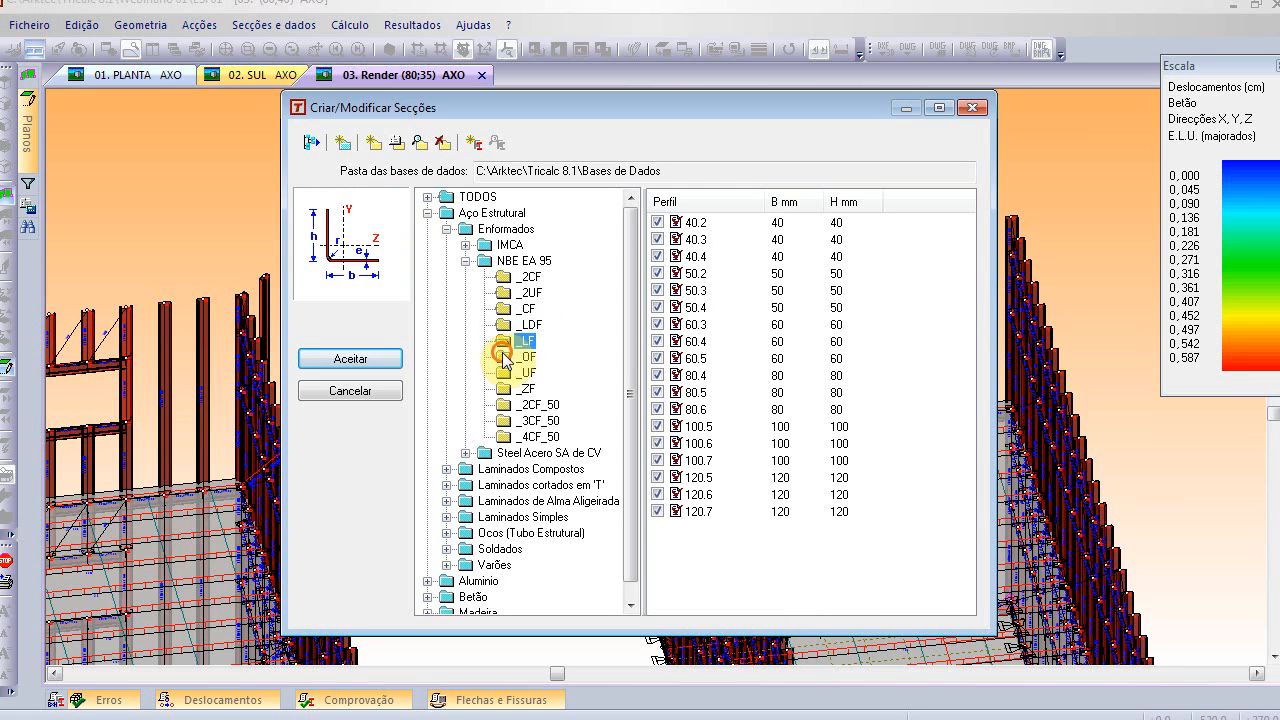
pyautogui.click(505, 359)
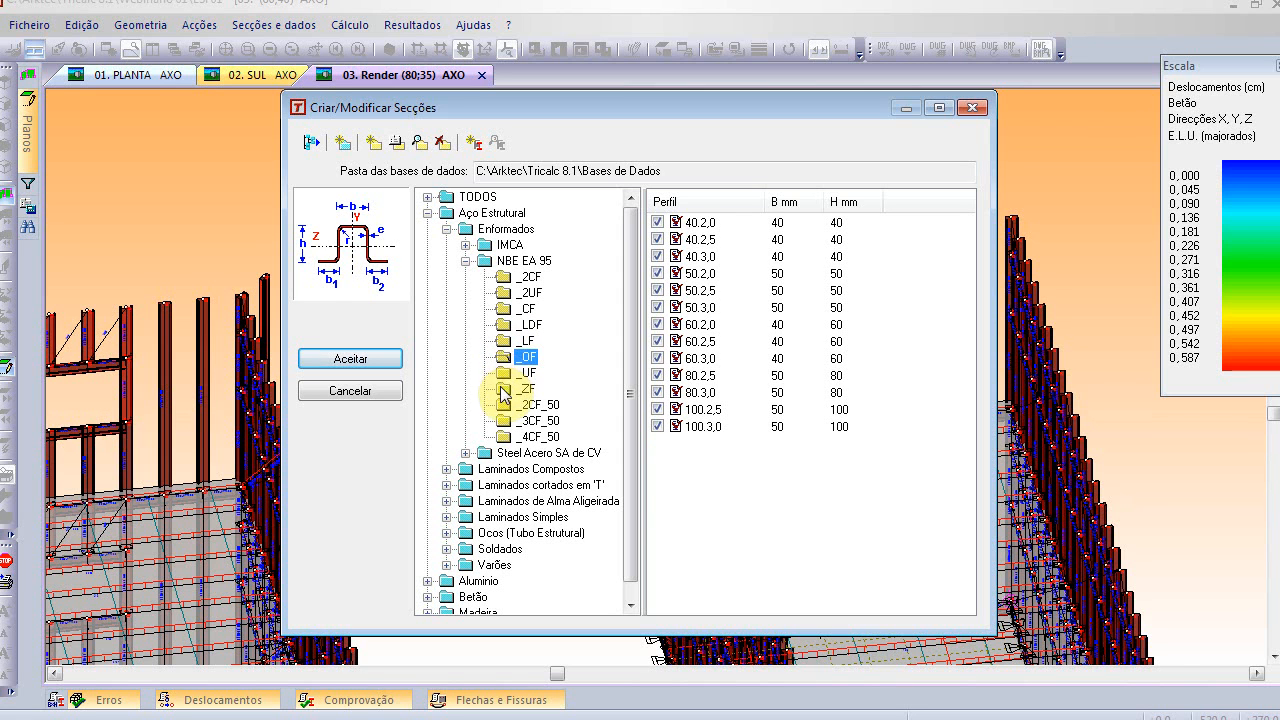
pyautogui.click(507, 374)
pyautogui.click(502, 390)
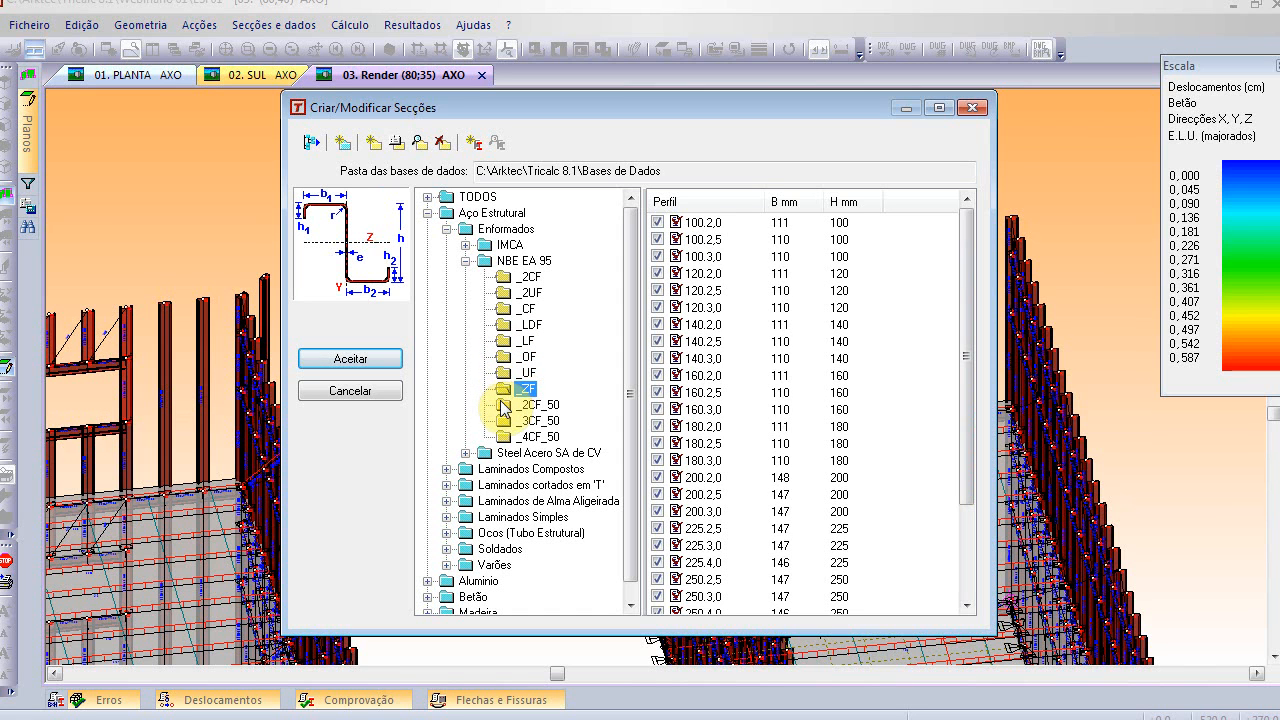
pyautogui.click(505, 405)
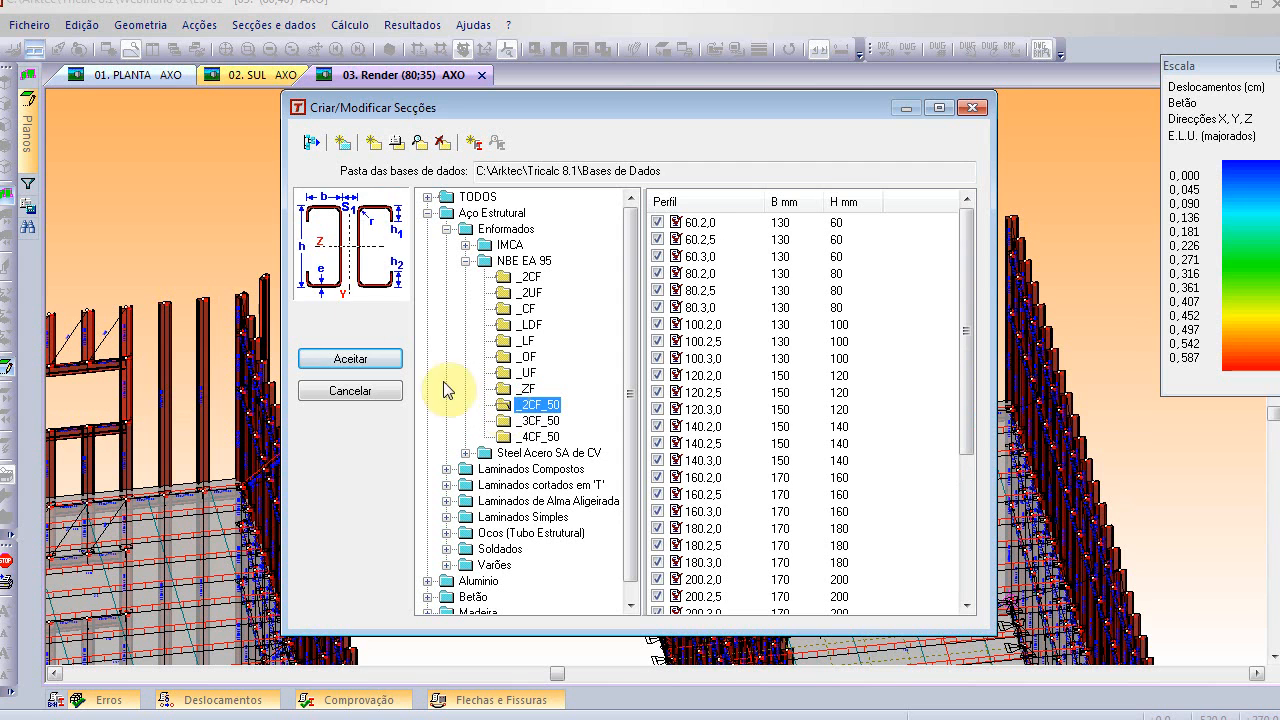
pyautogui.click(535, 421)
pyautogui.click(537, 437)
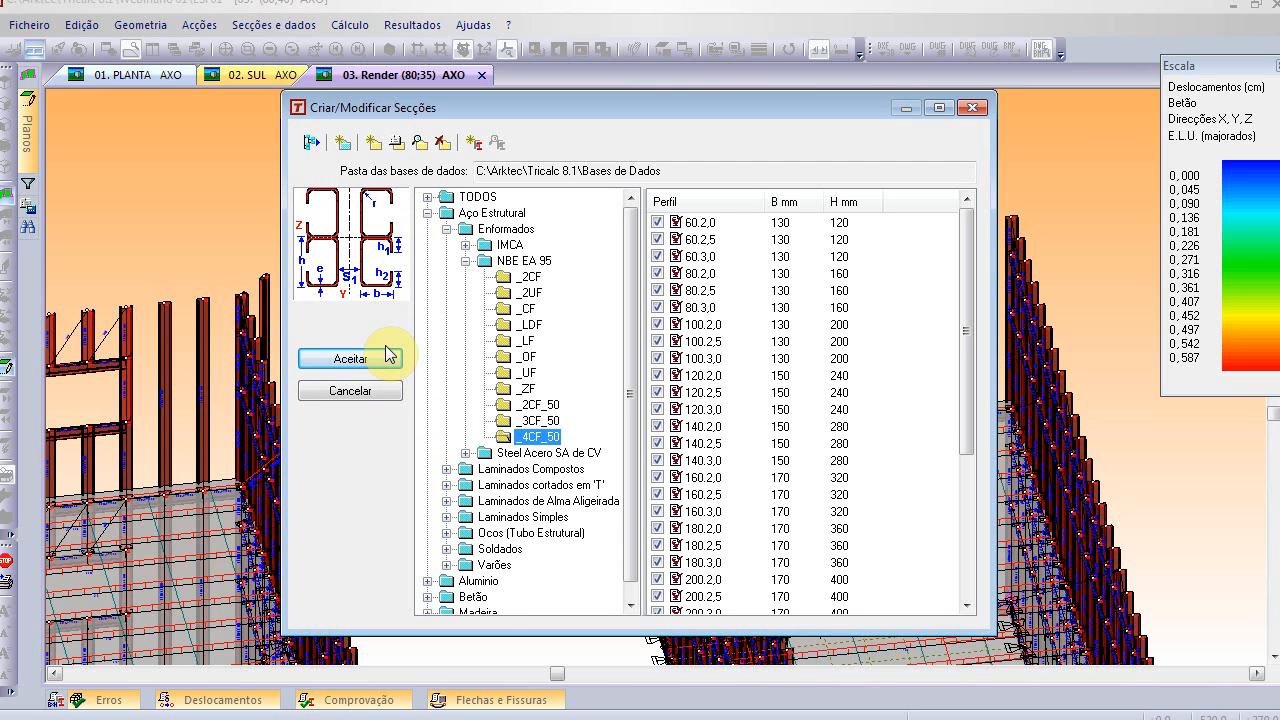
pyautogui.click(465, 261)
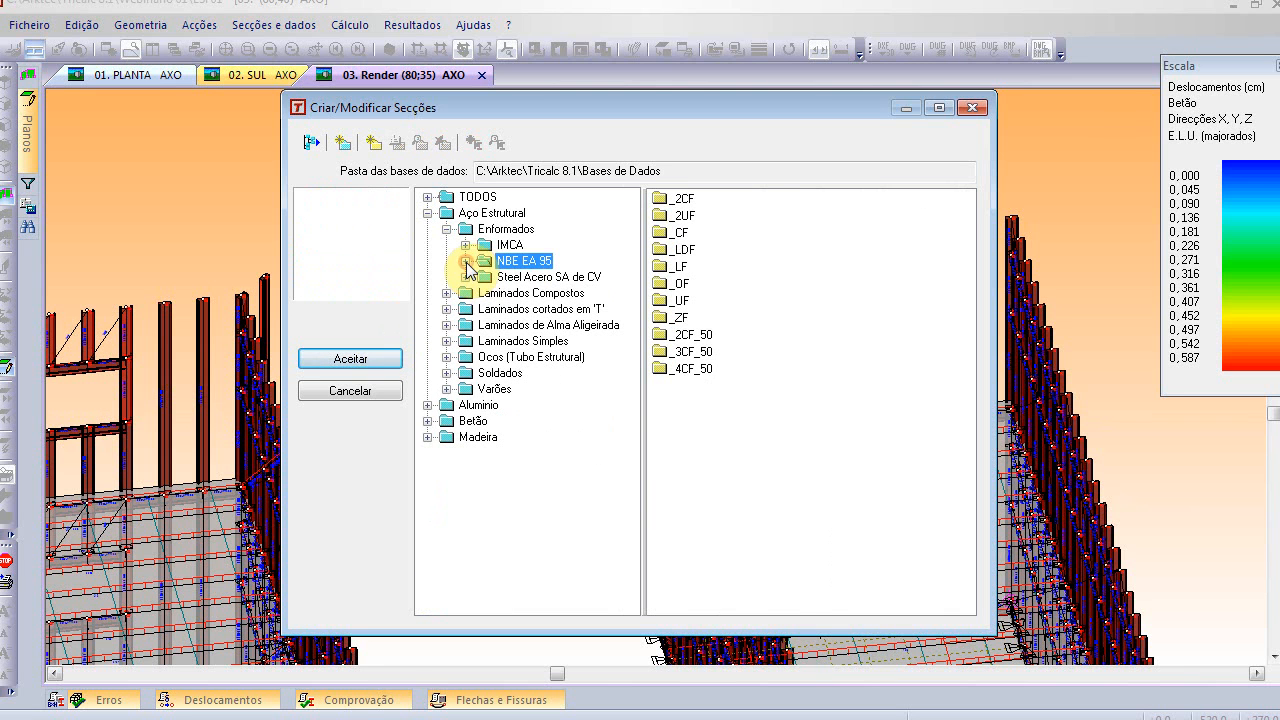
pyautogui.click(359, 390)
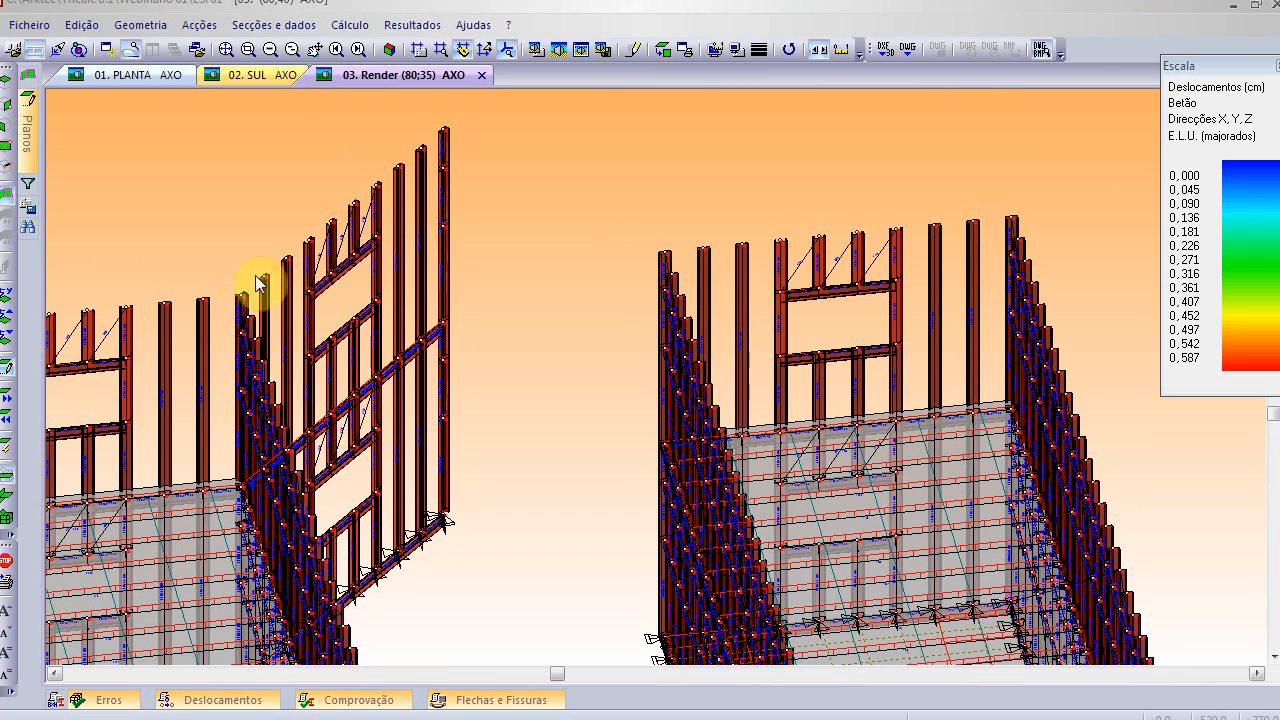
# - Enable second-order calculation (Cálculo em 2ª Ordem) in the Esforços calculation options and open its parameters
pyautogui.click(229, 48)
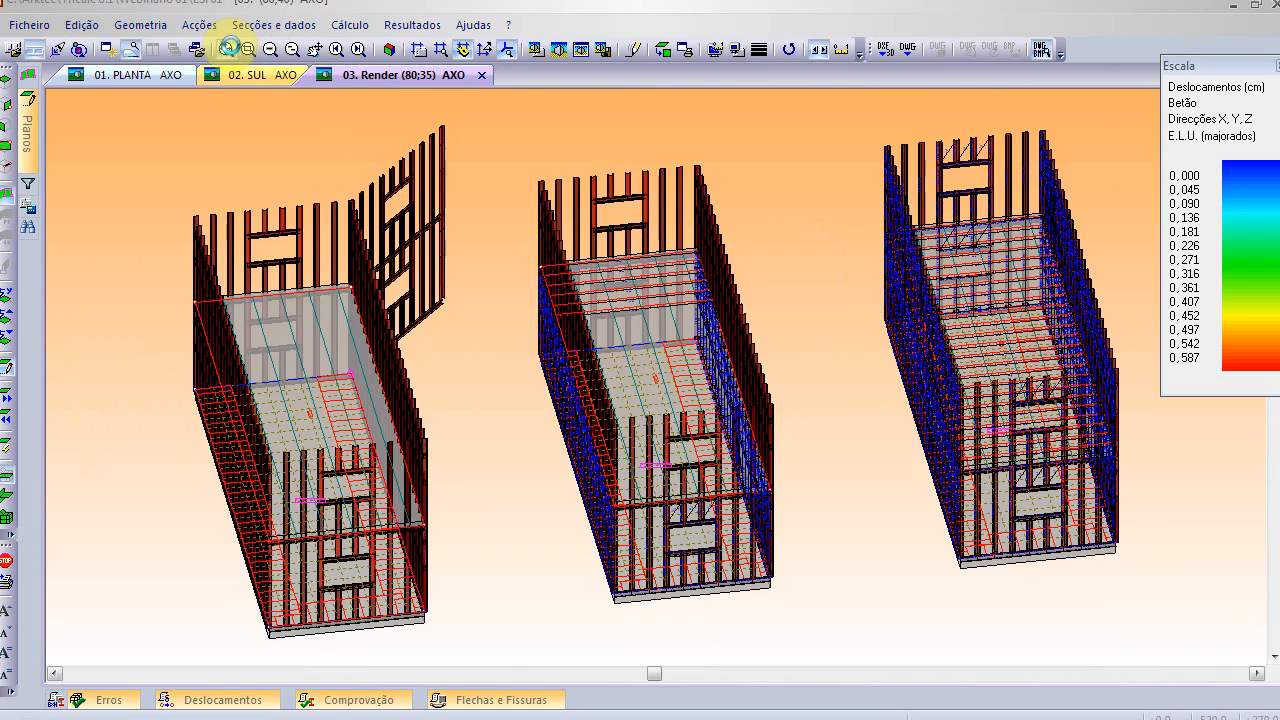
pyautogui.click(349, 25)
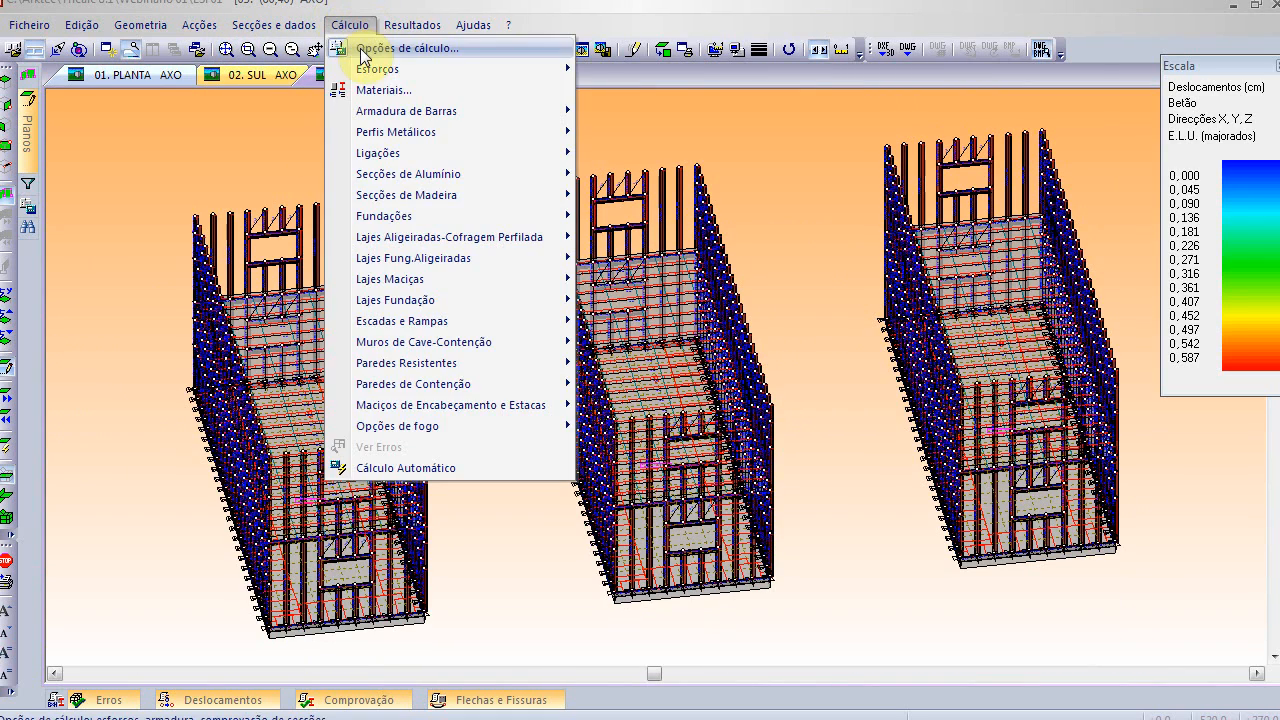
pyautogui.click(120, 186)
pyautogui.moveTo(28, 186)
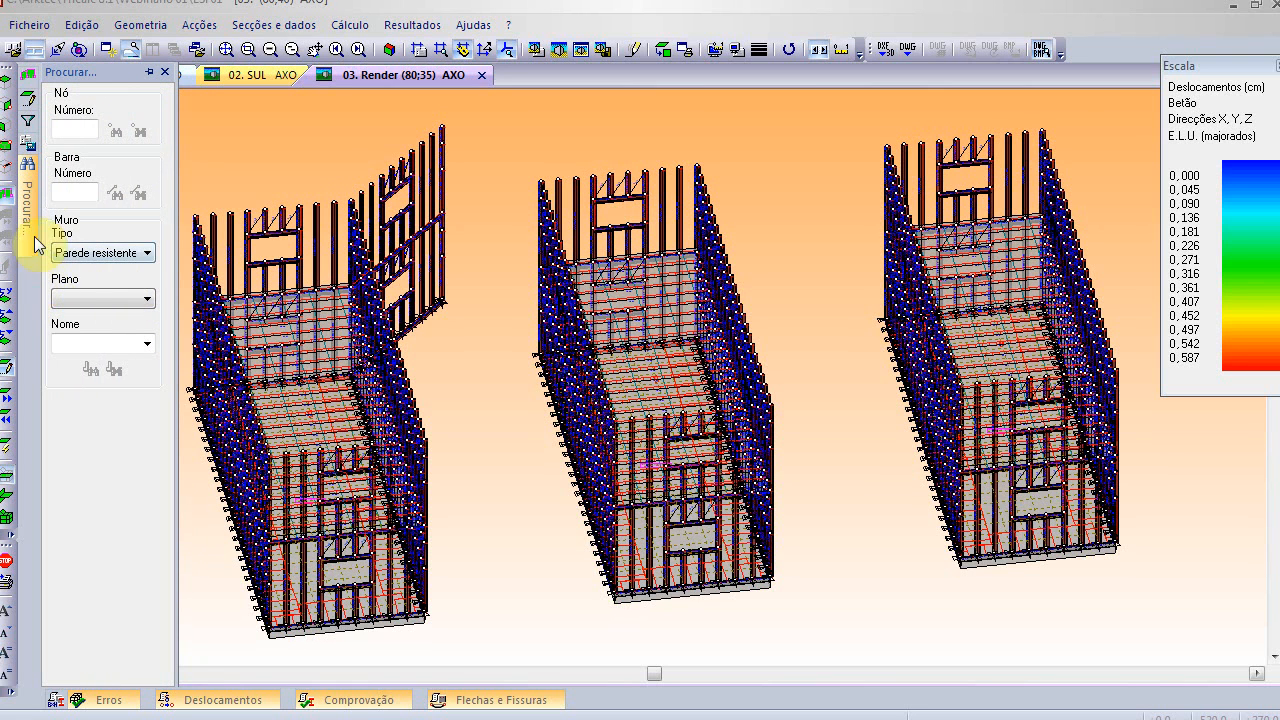
pyautogui.moveTo(33, 152)
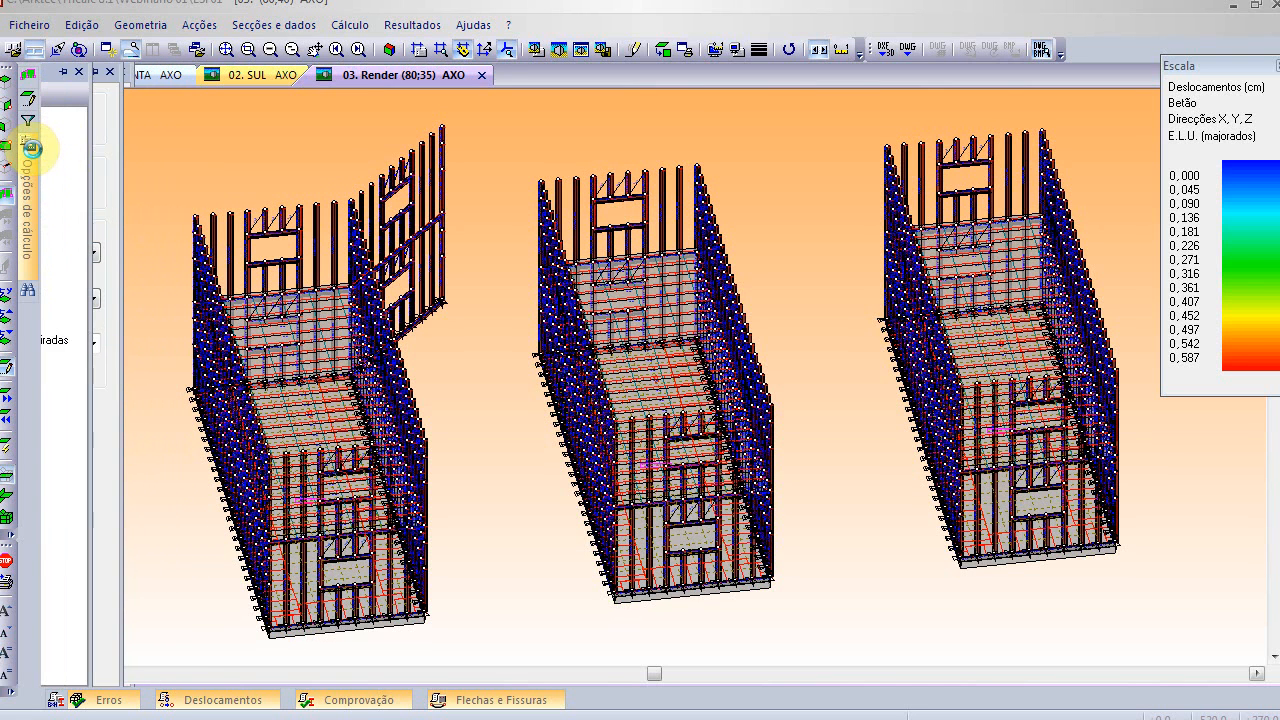
pyautogui.doubleClick(89, 131)
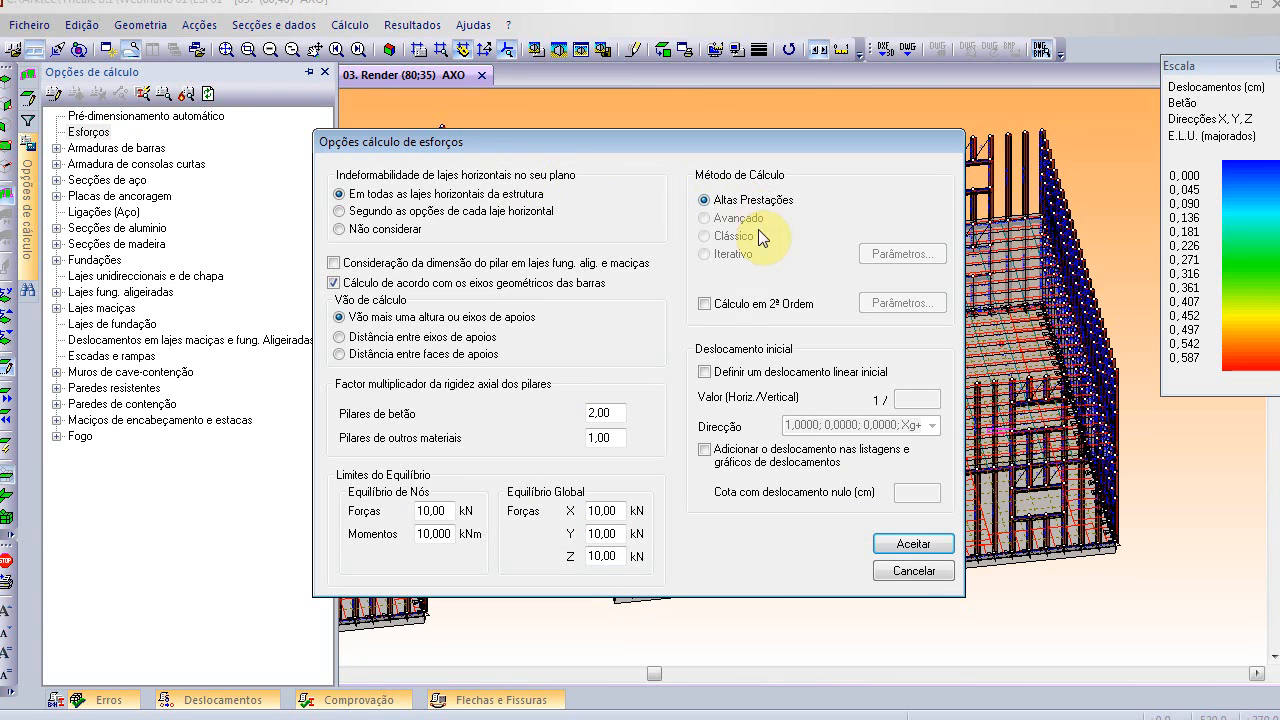
pyautogui.click(745, 306)
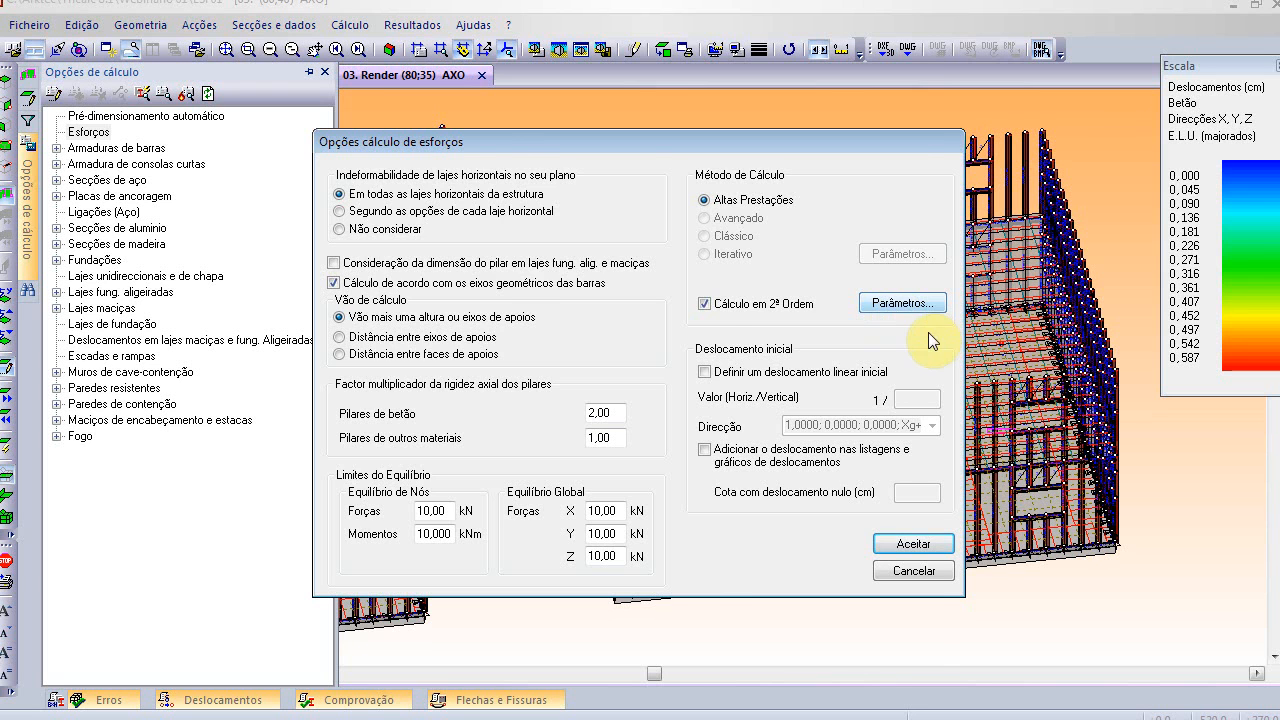
pyautogui.click(895, 304)
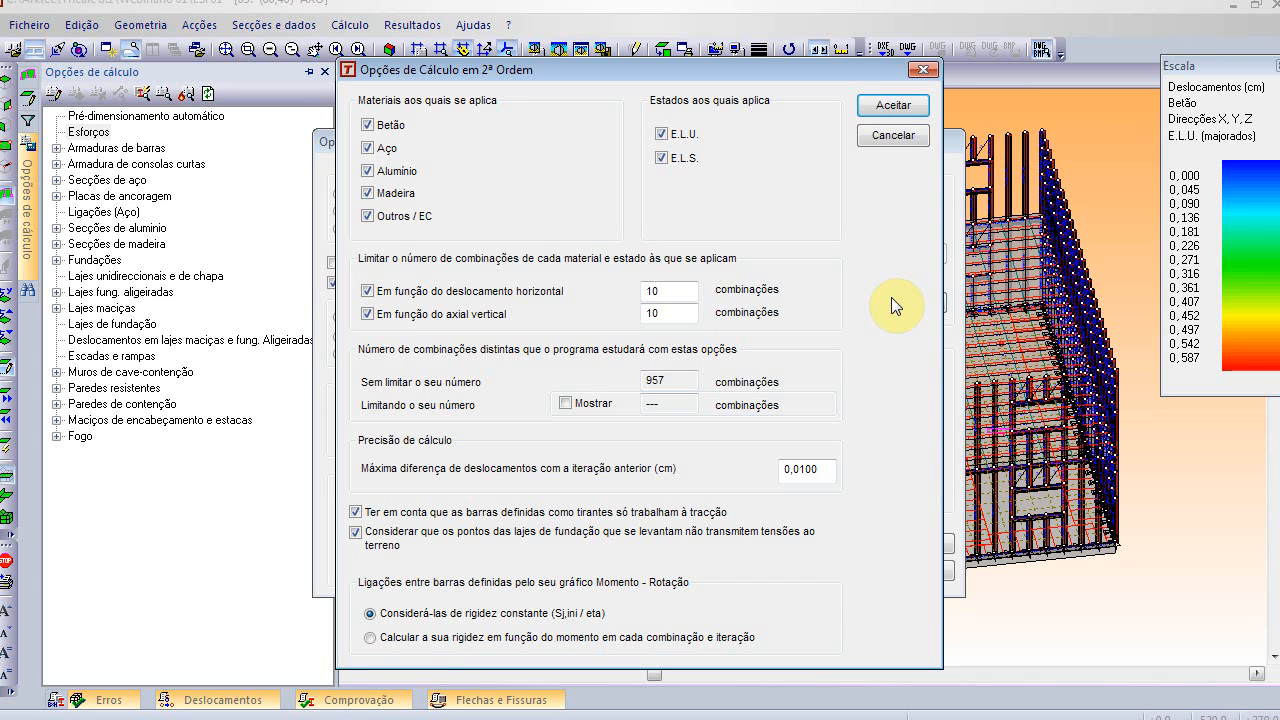
# - Apply the second-order calculation only to Aço and E.L.U., and remove the combination limits for horizontal displacement and vertical axial force
pyautogui.click(367, 125)
pyautogui.click(368, 171)
pyautogui.click(367, 193)
pyautogui.click(367, 216)
pyautogui.click(660, 158)
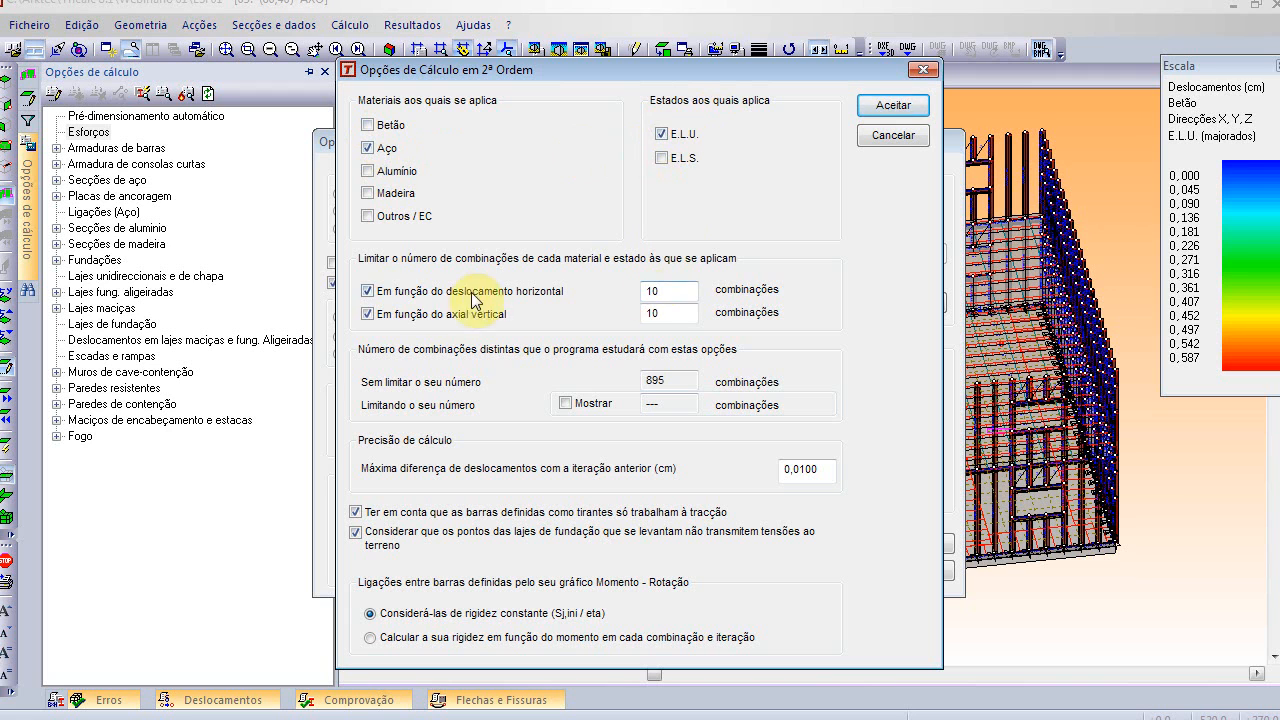
pyautogui.click(403, 291)
pyautogui.click(398, 318)
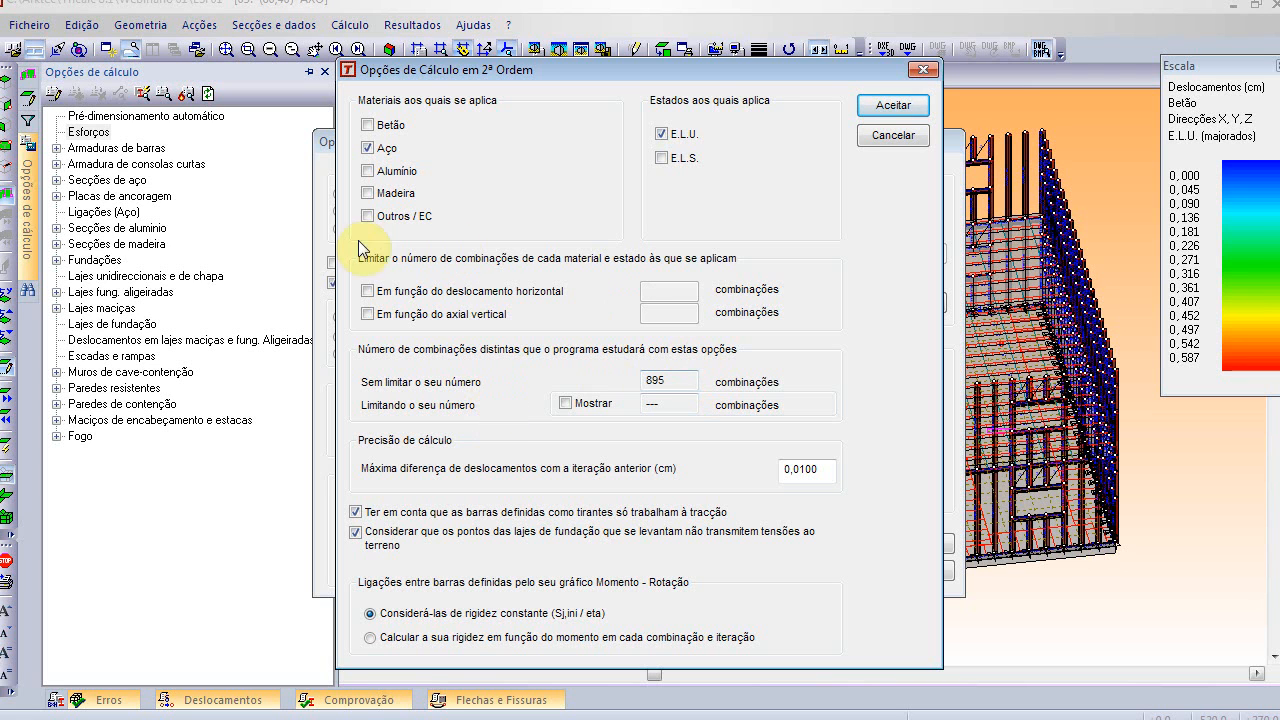
# - Limit combinations by horizontal displacement and vertical axial force to 10 each, set the maximum displacement difference to 0,1 cm, and discard the calculation option changes
pyautogui.click(395, 292)
pyautogui.click(398, 315)
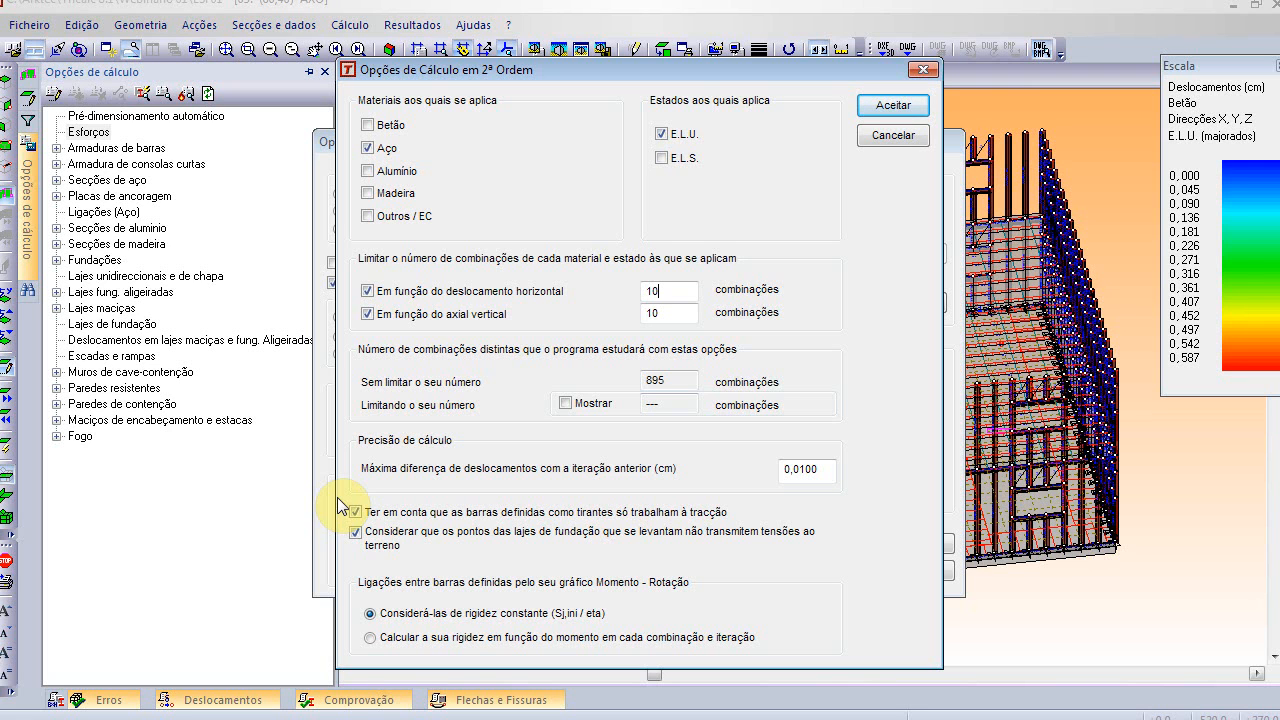
pyautogui.doubleClick(797, 470)
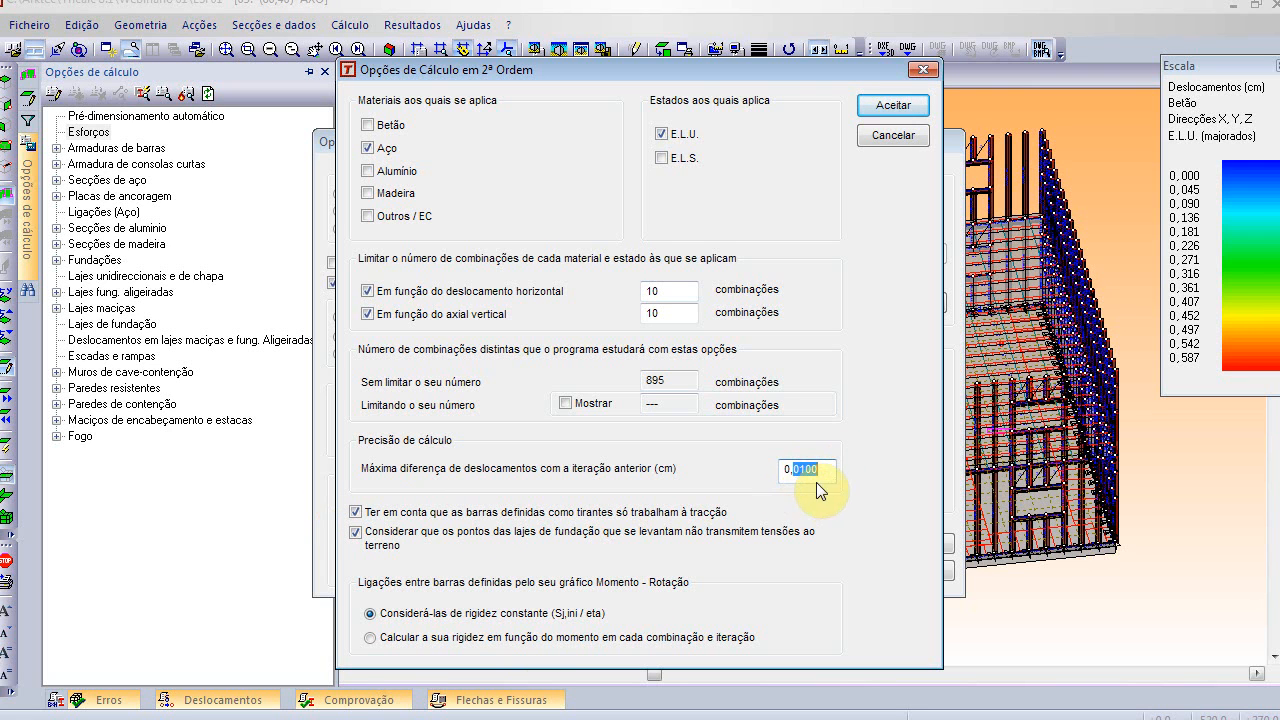
pyautogui.write('1')
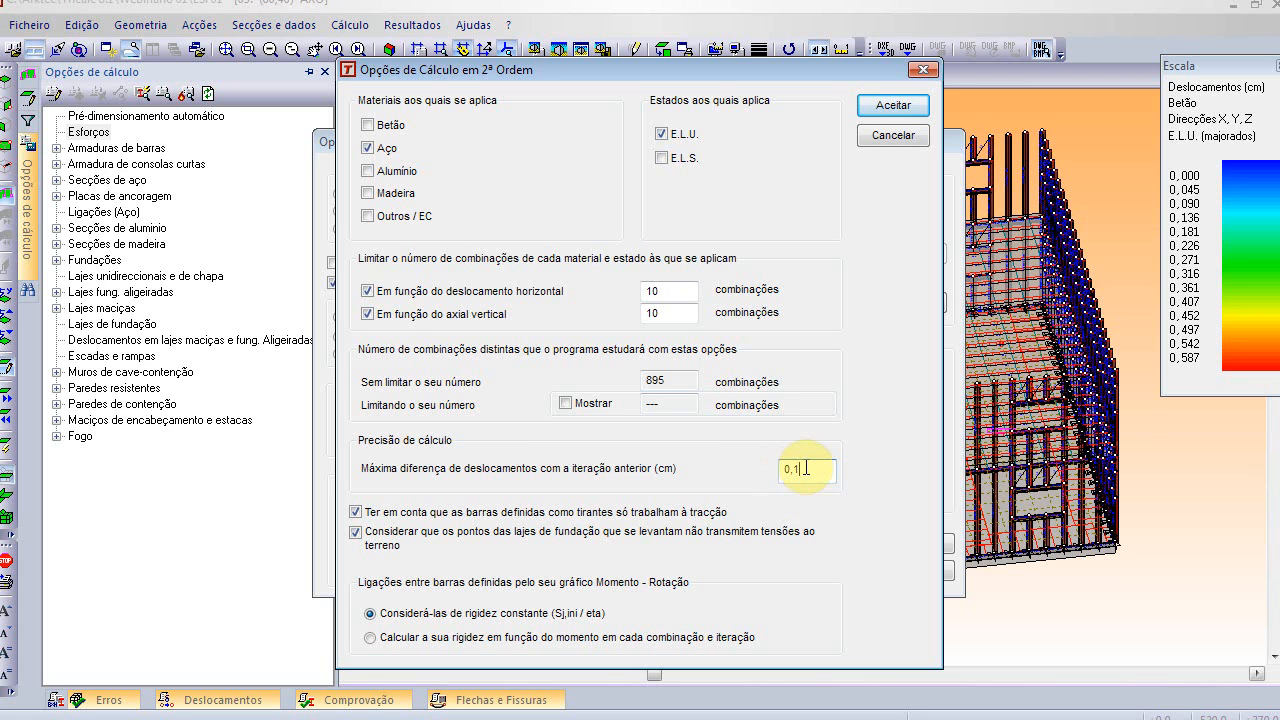
pyautogui.click(808, 470)
pyautogui.click(804, 476)
pyautogui.doubleClick(806, 473)
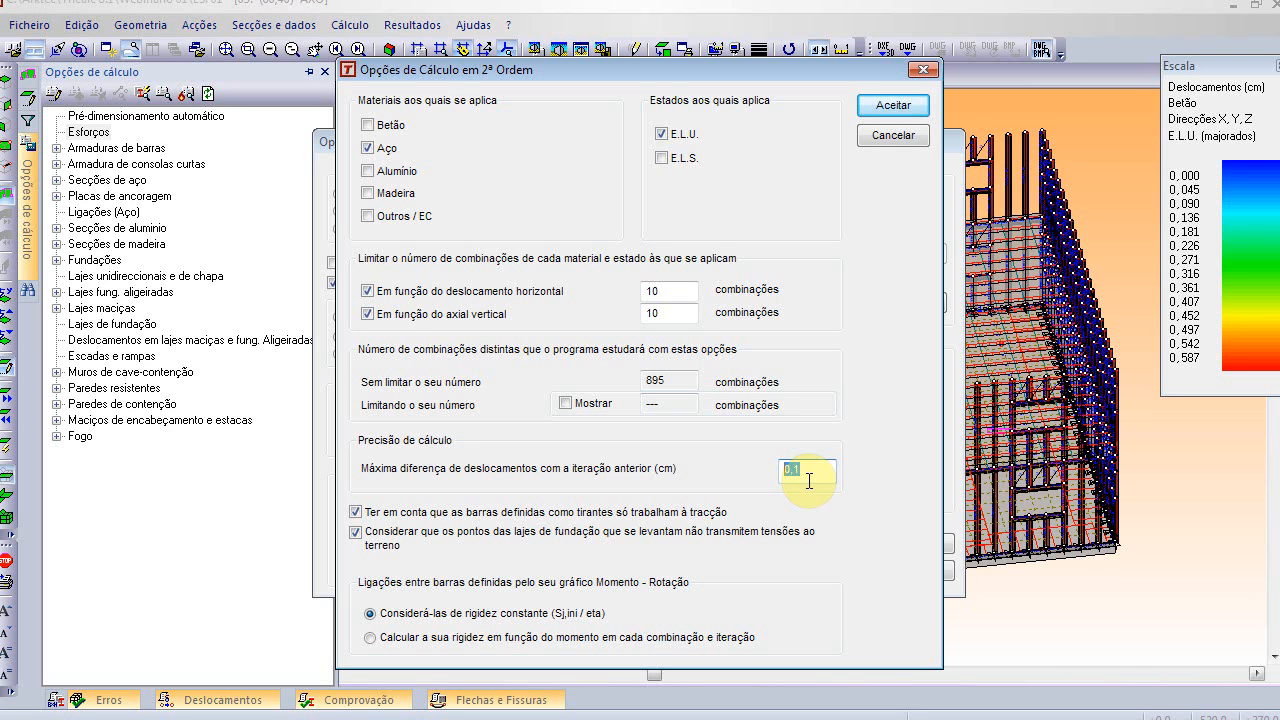
pyautogui.click(887, 138)
pyautogui.click(897, 574)
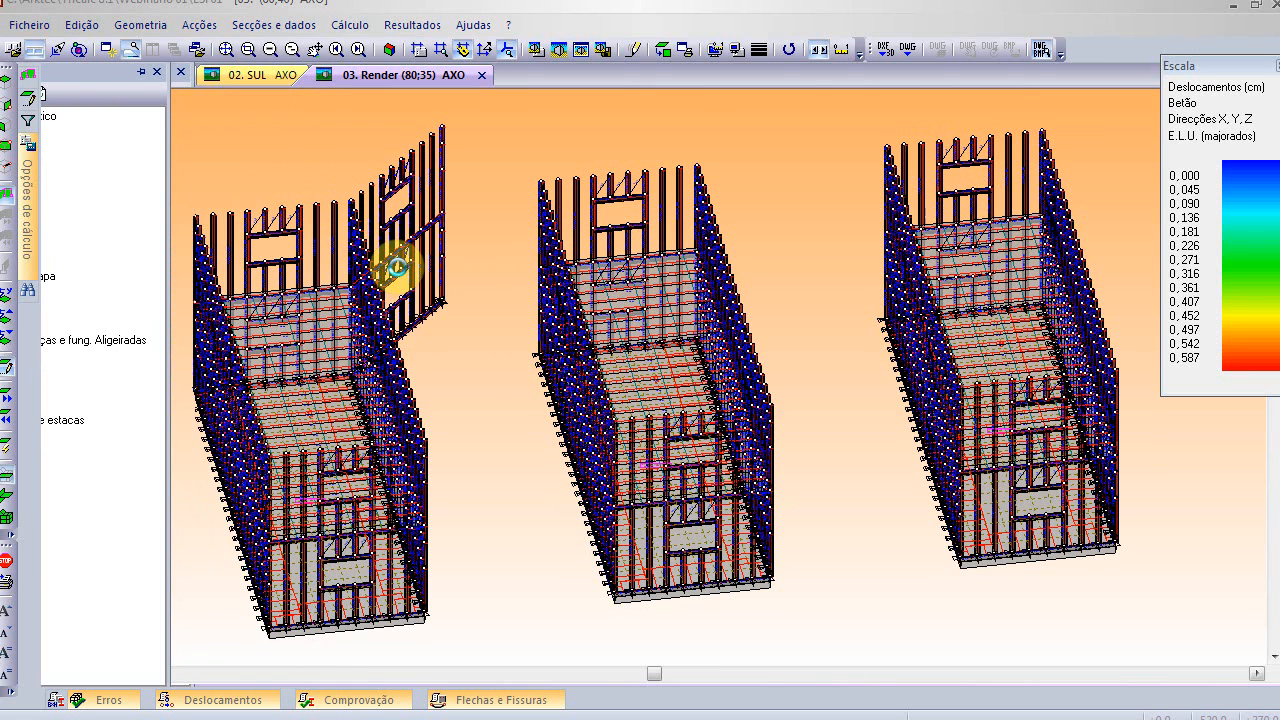
# - Create a new structure named Exemplo Tricalc 1 in the Aço - Estruturas folder with mm node precision
pyautogui.moveTo(399, 274)
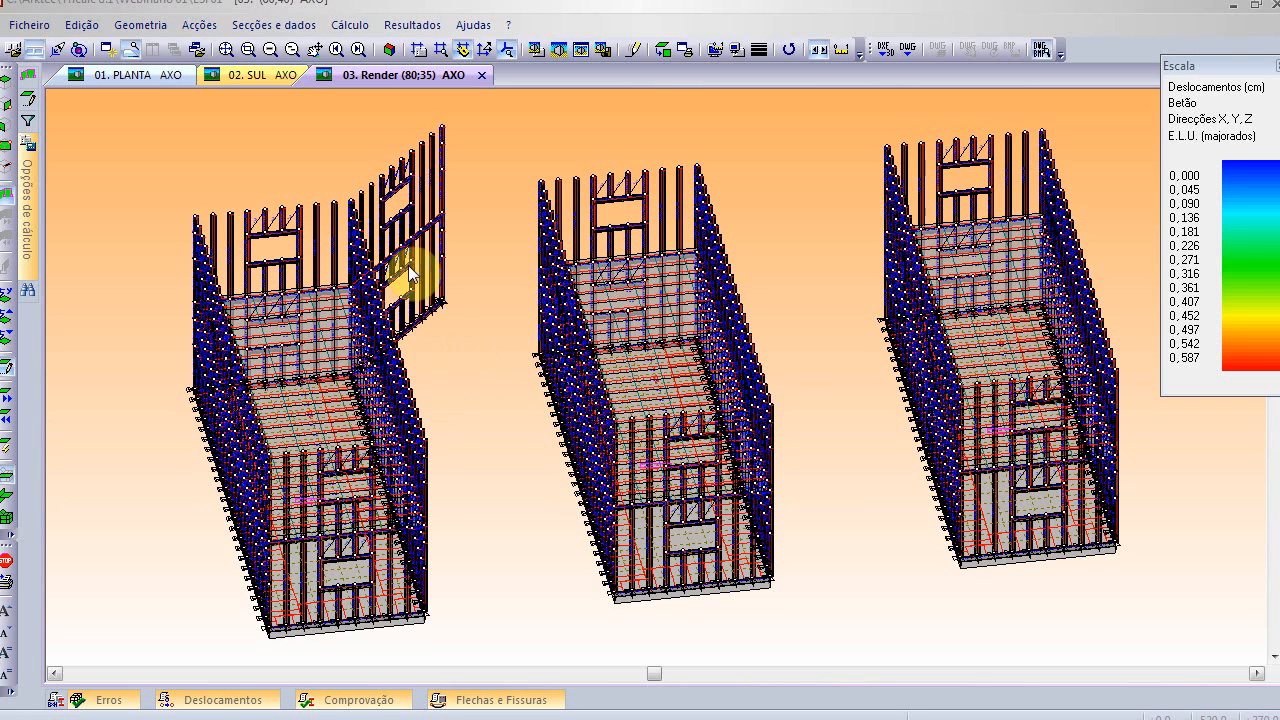
pyautogui.click(29, 24)
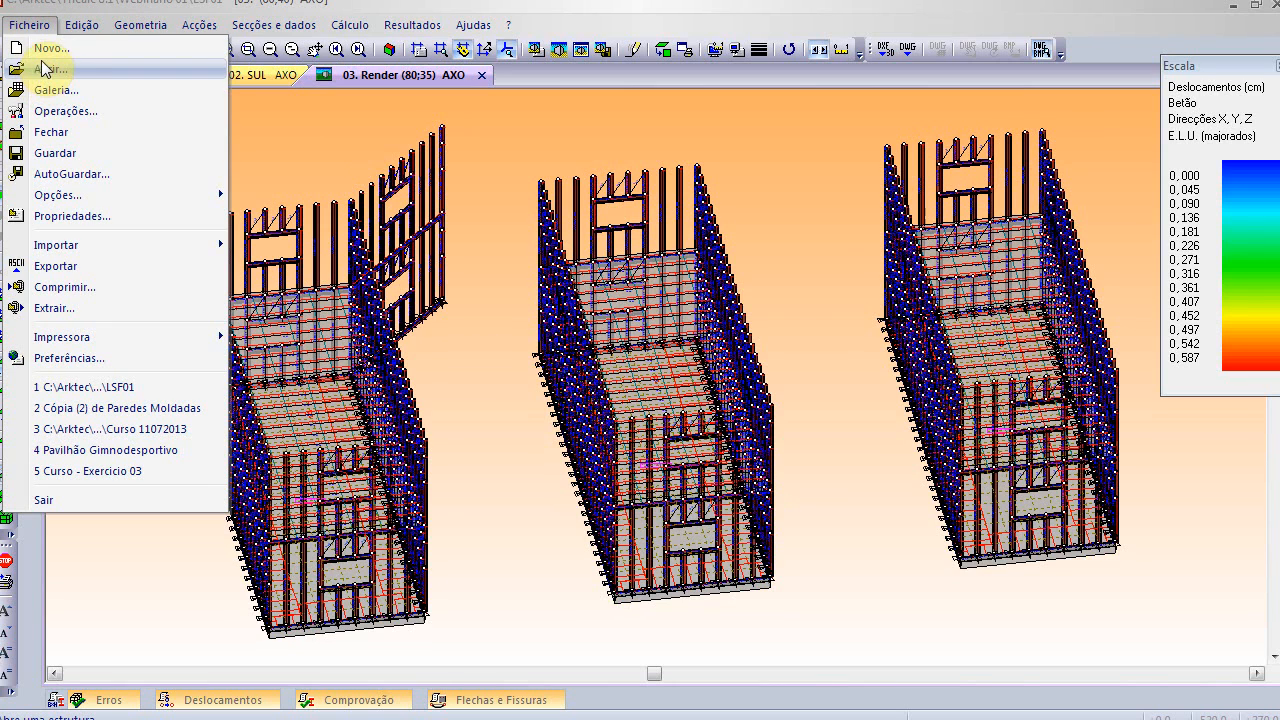
pyautogui.click(46, 48)
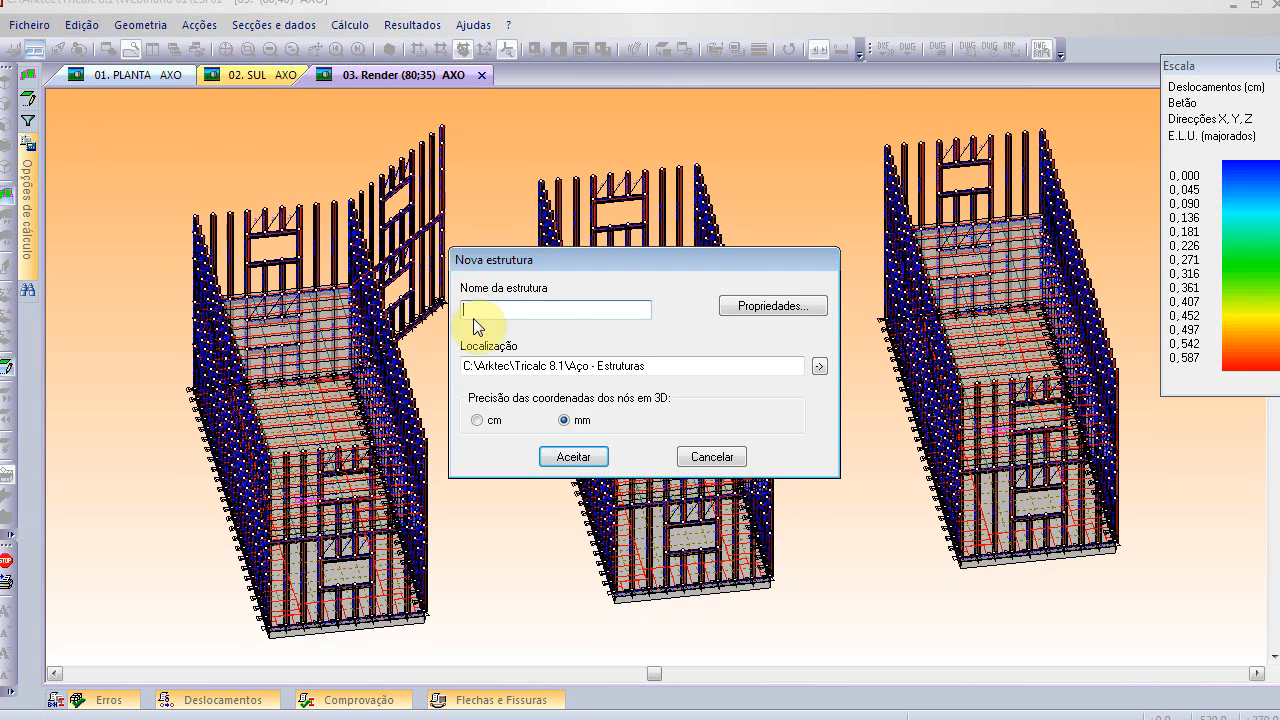
pyautogui.click(546, 311)
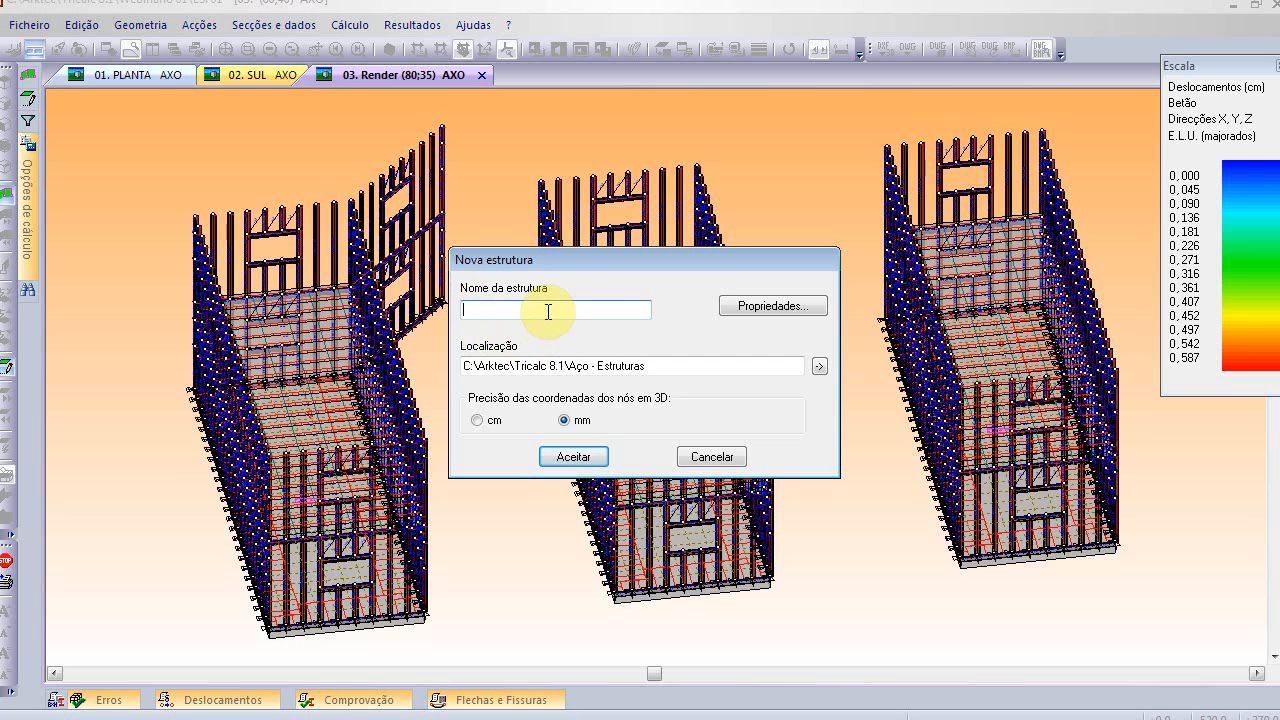
pyautogui.write('Exemplo Tricalc 1')
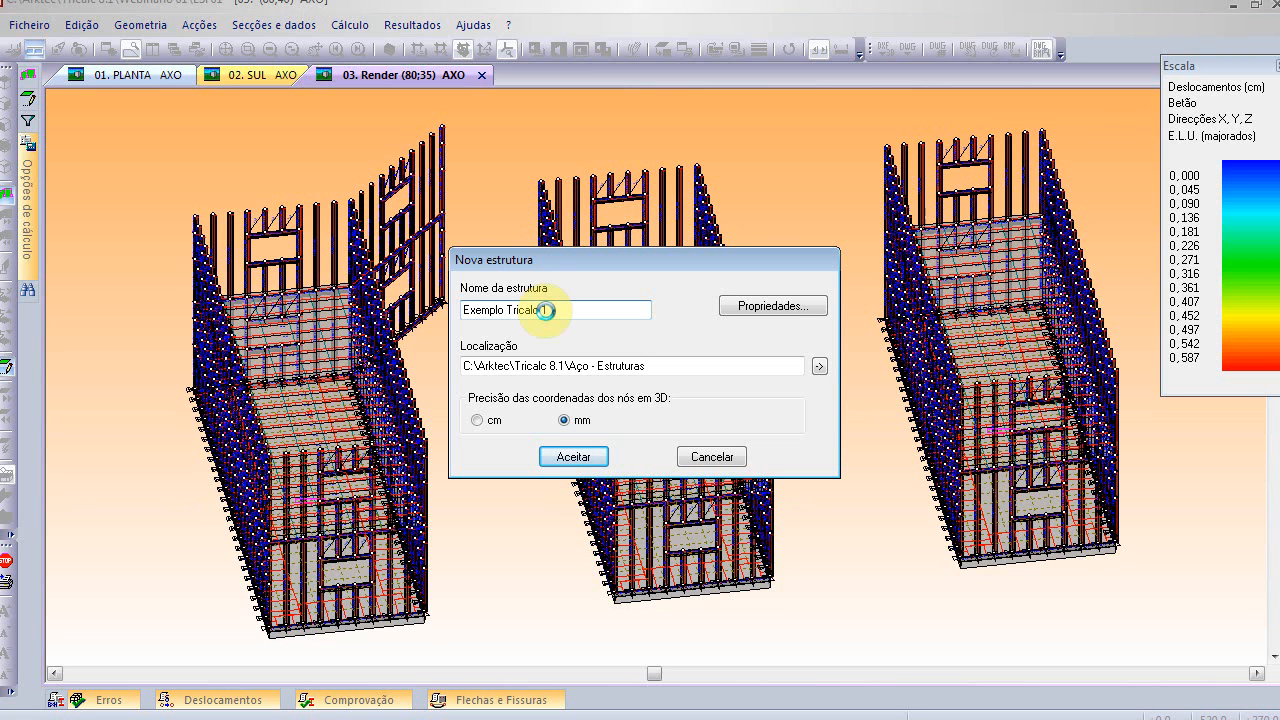
pyautogui.press('Return')
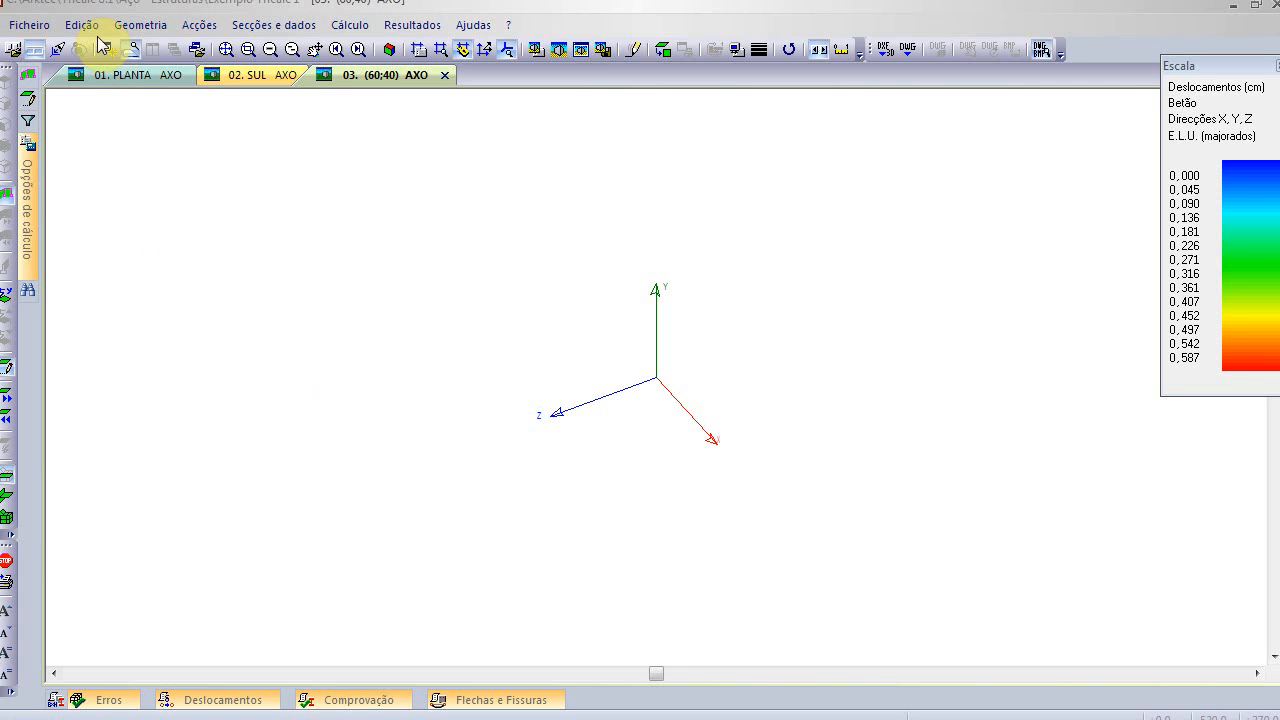
pyautogui.click(148, 25)
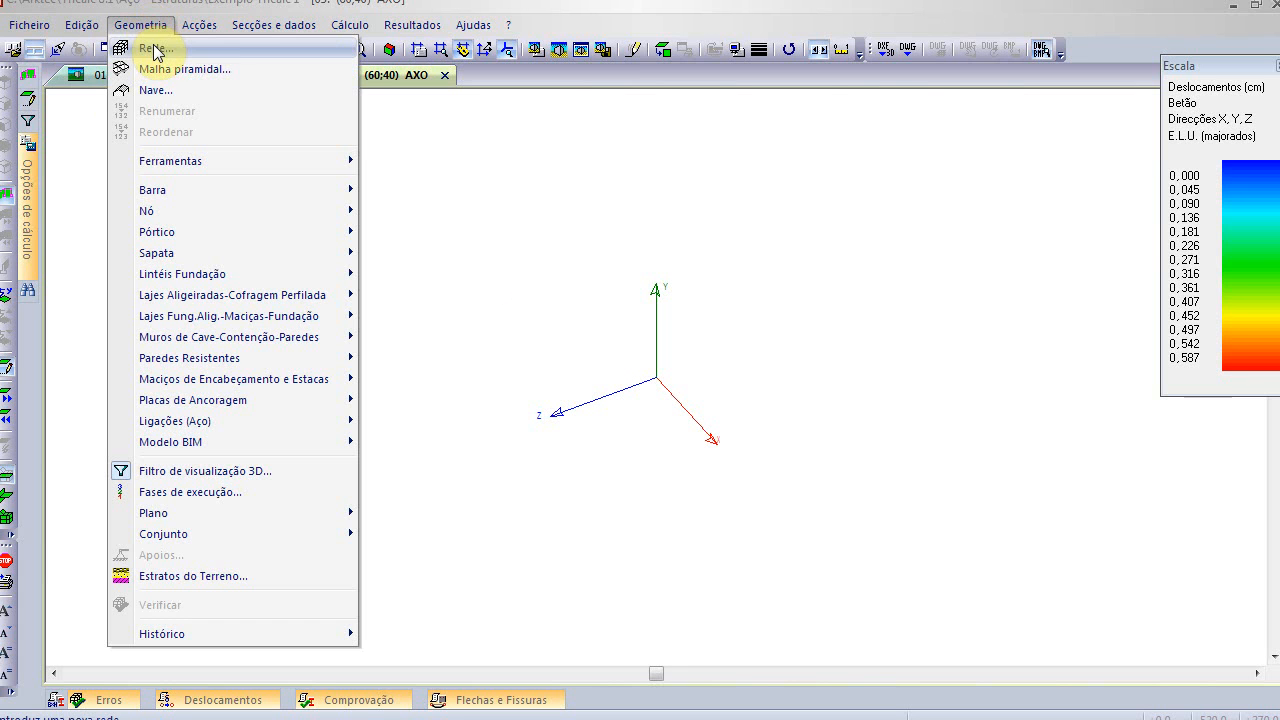
pyautogui.click(157, 49)
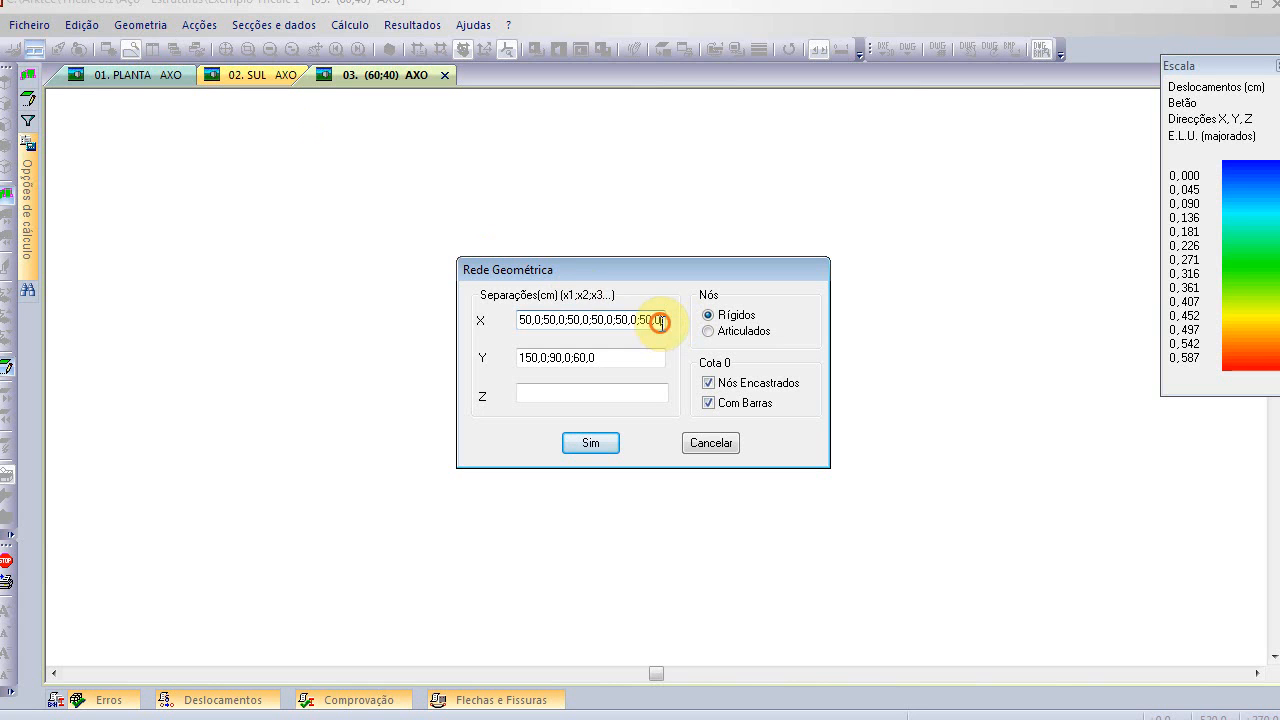
pyautogui.moveTo(655, 320); pyautogui.dragTo(322, 330)
pyautogui.press('BackSpace')
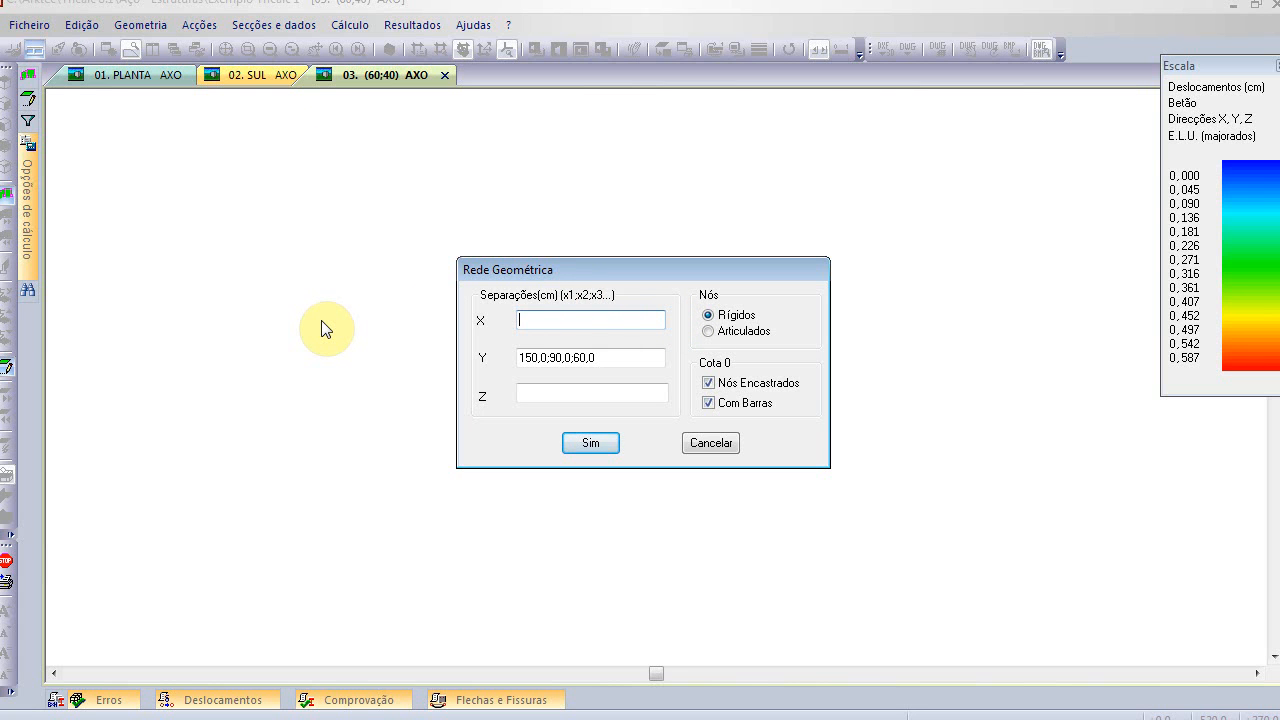
pyautogui.write('500 500 500 500')
pyautogui.moveTo(578, 320); pyautogui.dragTo(516, 321)
pyautogui.hotkey('ctrl', 'c')
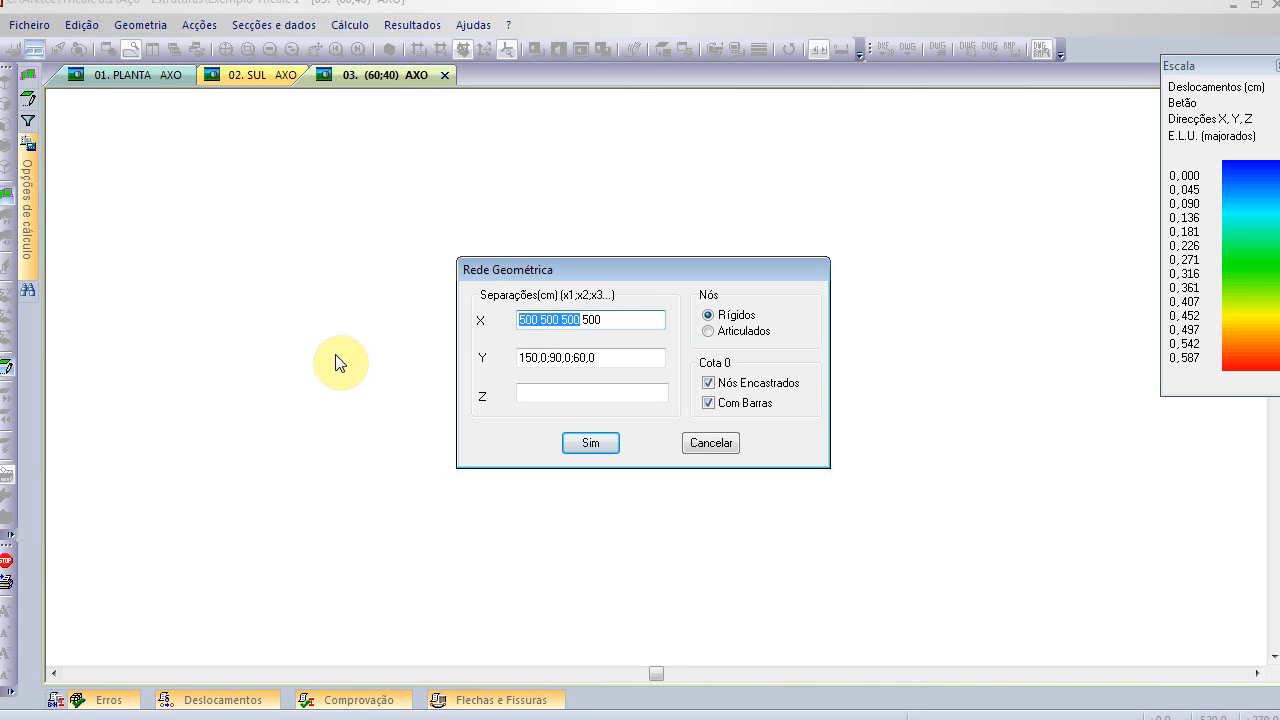
pyautogui.click(555, 397)
pyautogui.hotkey('ctrl', 'v')
pyautogui.moveTo(630, 358); pyautogui.dragTo(415, 374)
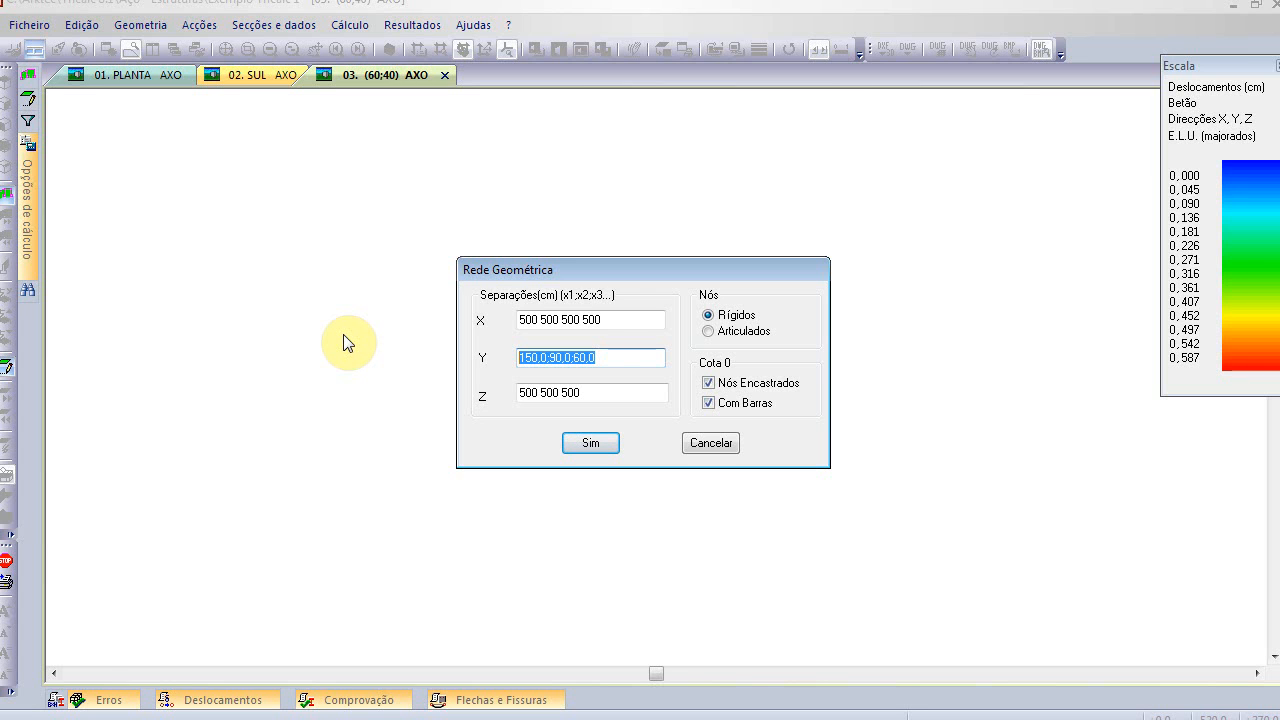
pyautogui.write('300 300 300 300 350')
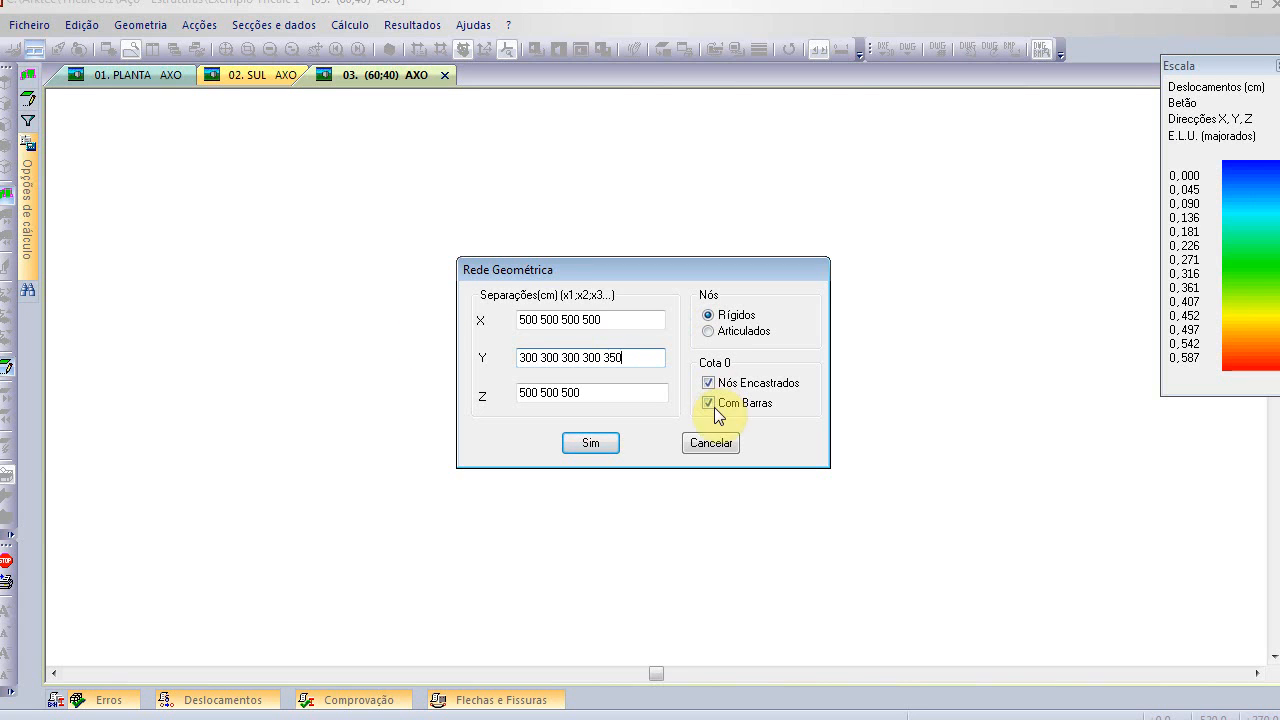
pyautogui.click(605, 442)
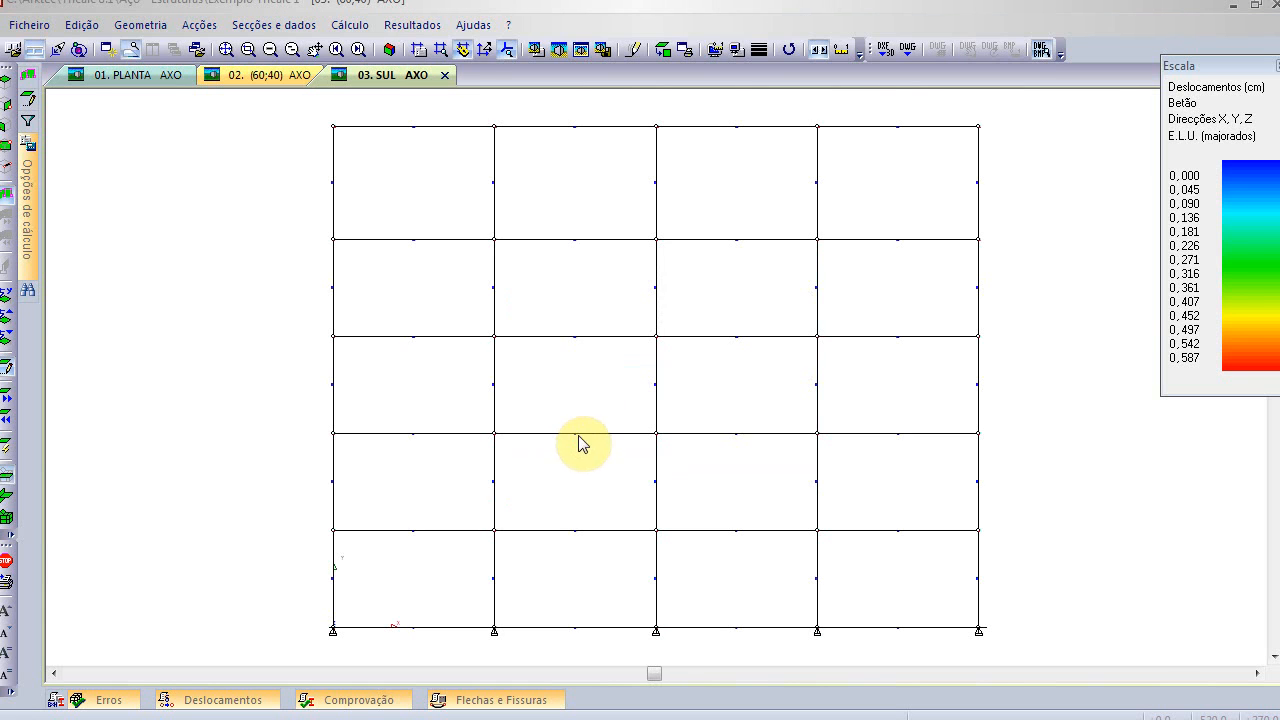
# - Delete all horizontal bars at the ground level of the grid, keeping the columns, and show the structure in 3D
pyautogui.click(389, 49)
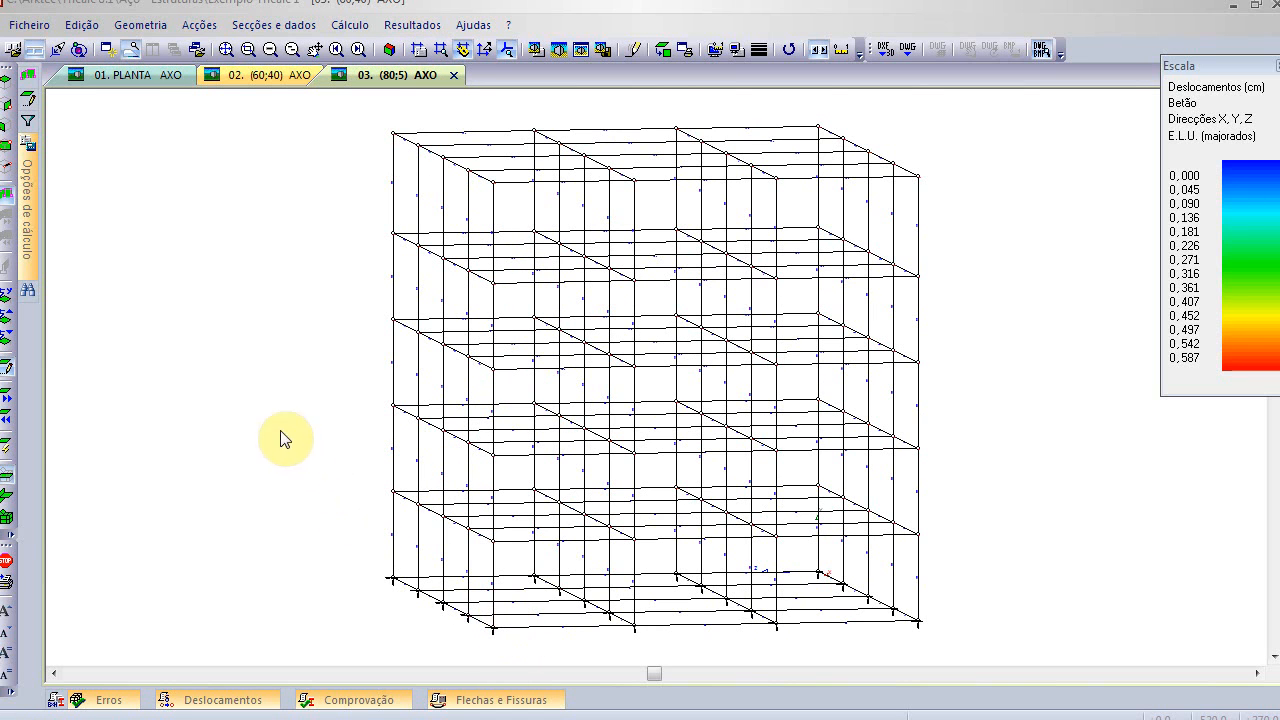
pyautogui.click(230, 383)
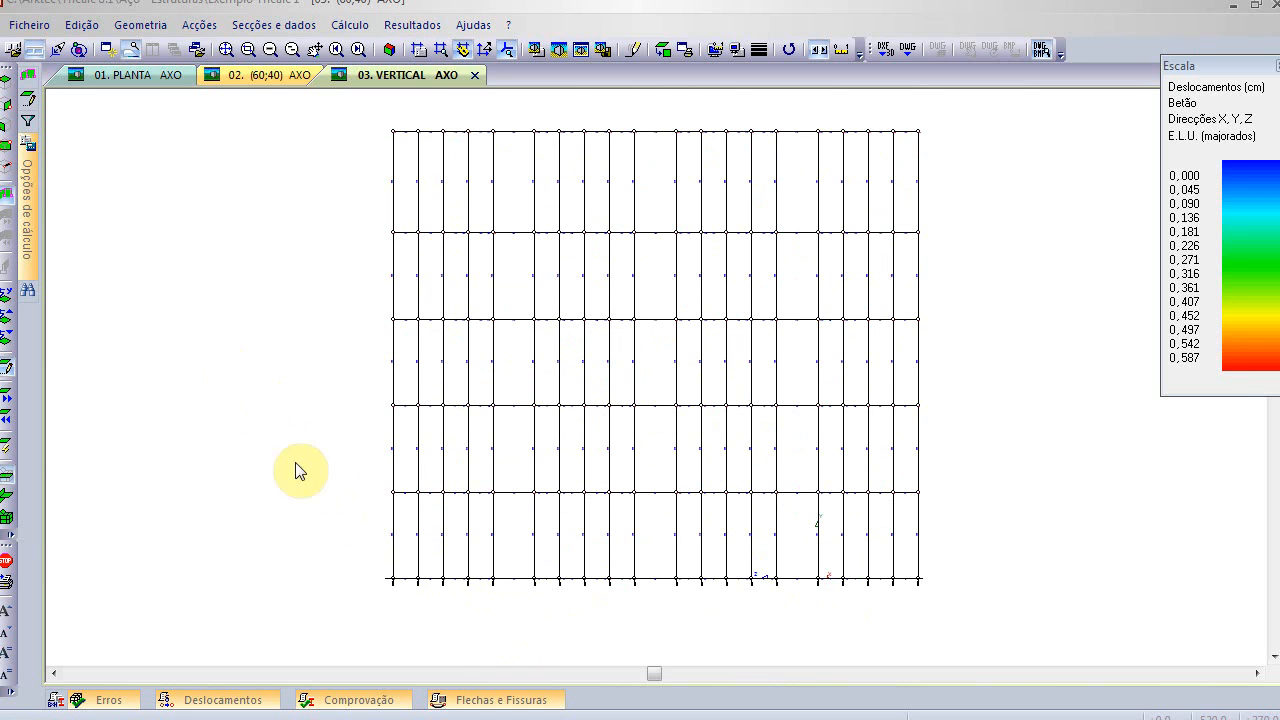
pyautogui.click(143, 27)
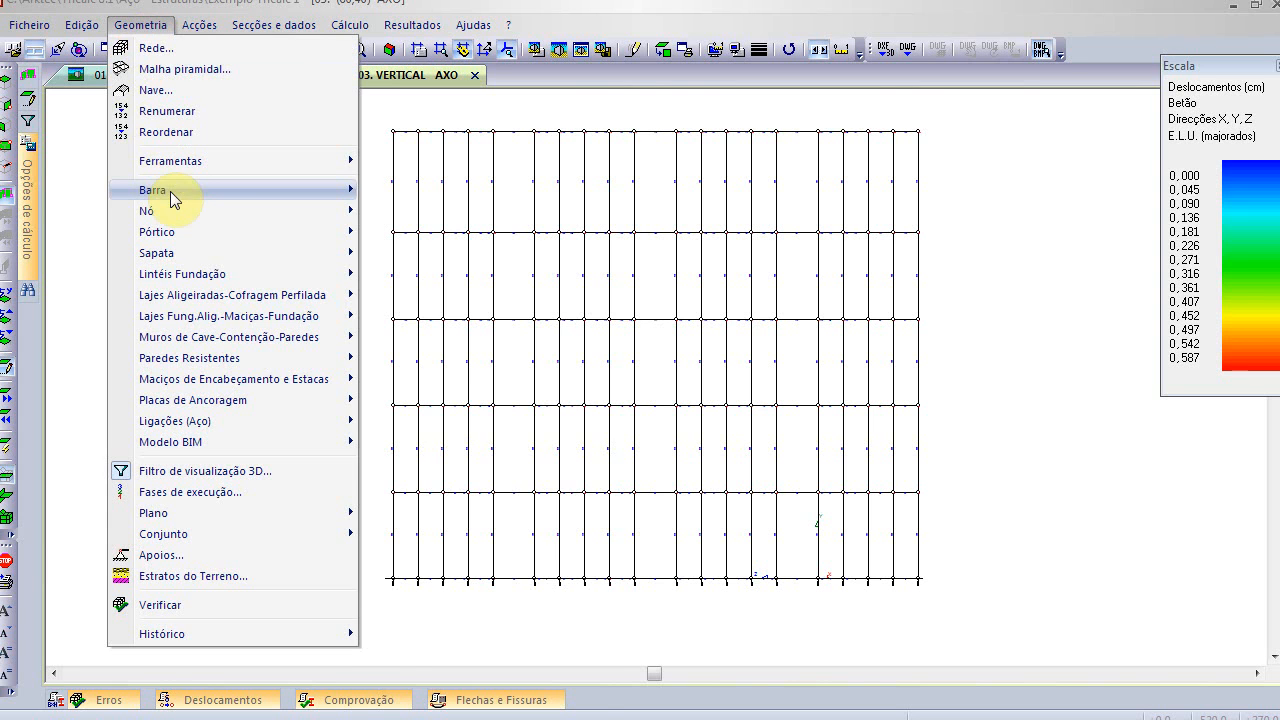
pyautogui.moveTo(170, 191)
pyautogui.click(494, 241)
pyautogui.moveTo(371, 529); pyautogui.dragTo(960, 640)
pyautogui.click(389, 49)
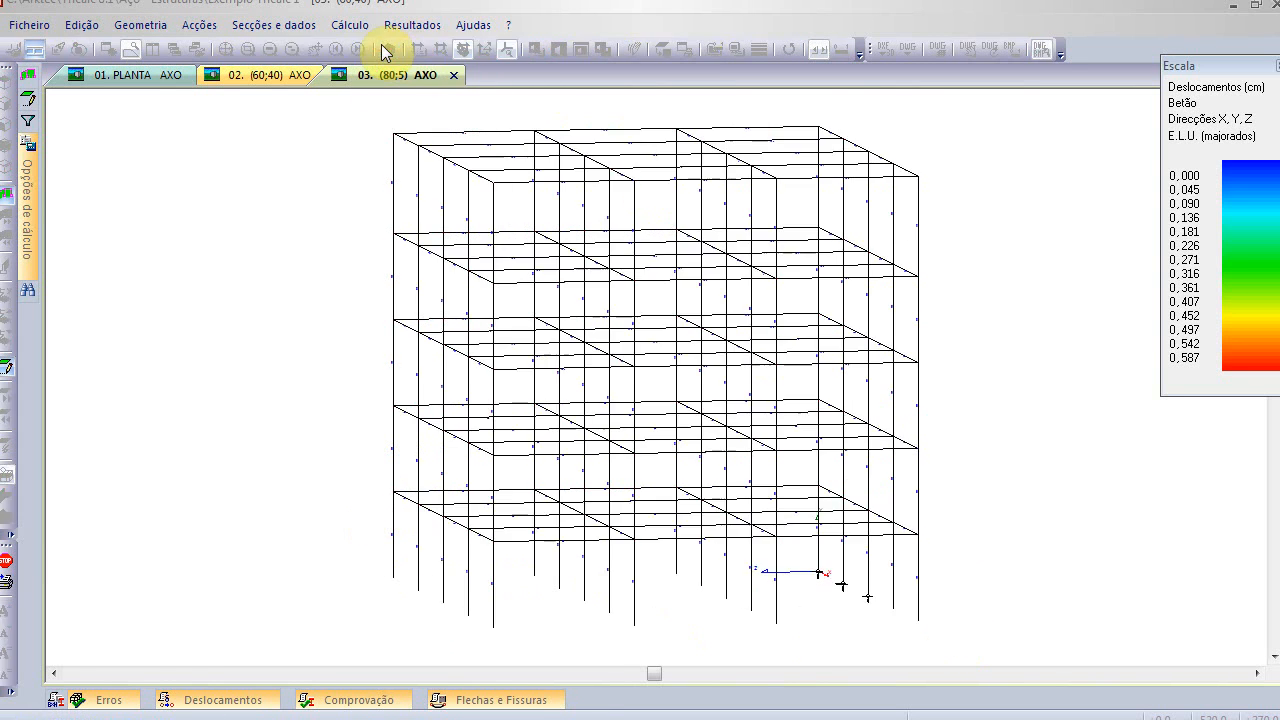
pyautogui.click(391, 50)
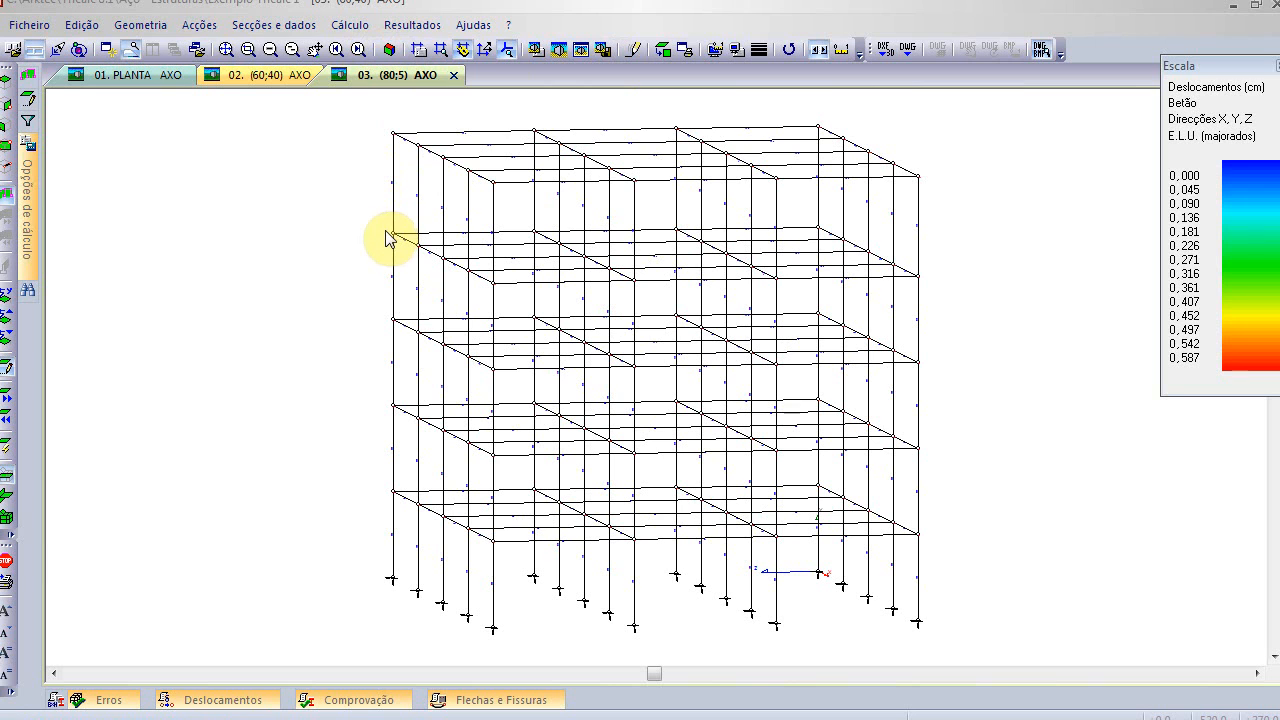
# - Start defining a bar profile and browse the simple rolled structural steel sections (Laminados Simples) to the Arcelor-Mittal _HE series
pyautogui.click(247, 30)
pyautogui.click(268, 109)
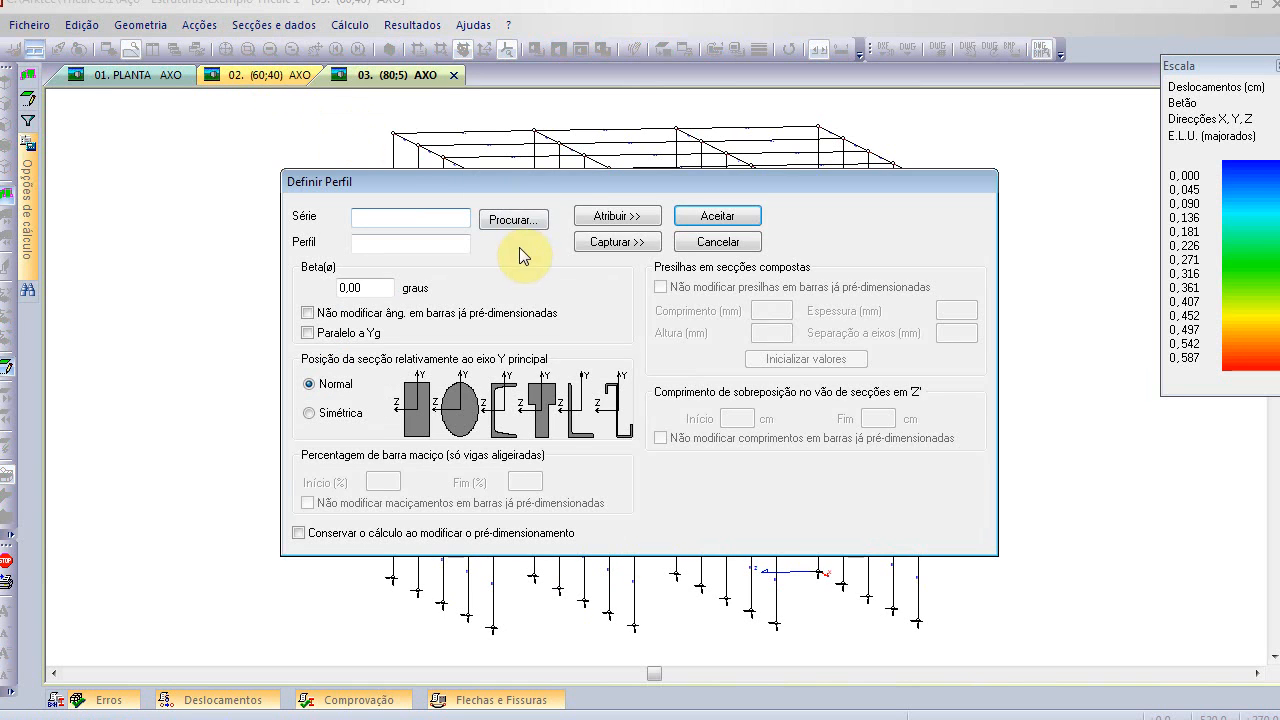
pyautogui.click(533, 218)
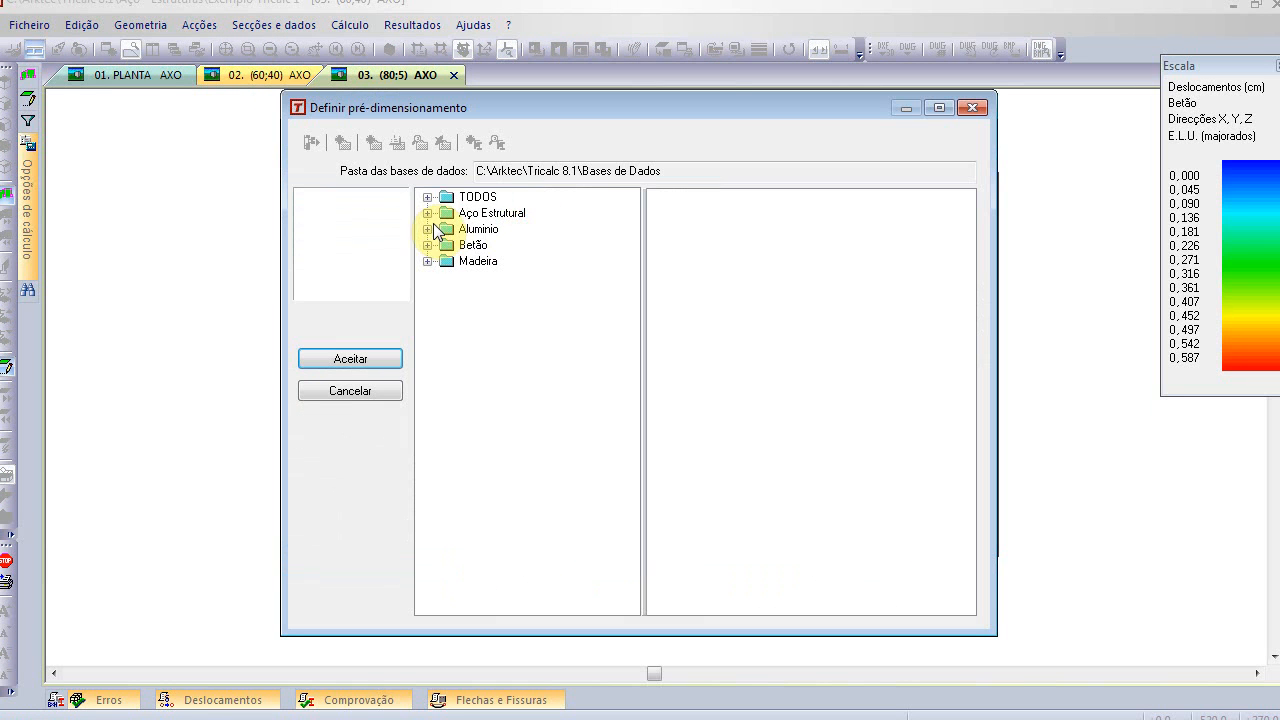
pyautogui.click(427, 213)
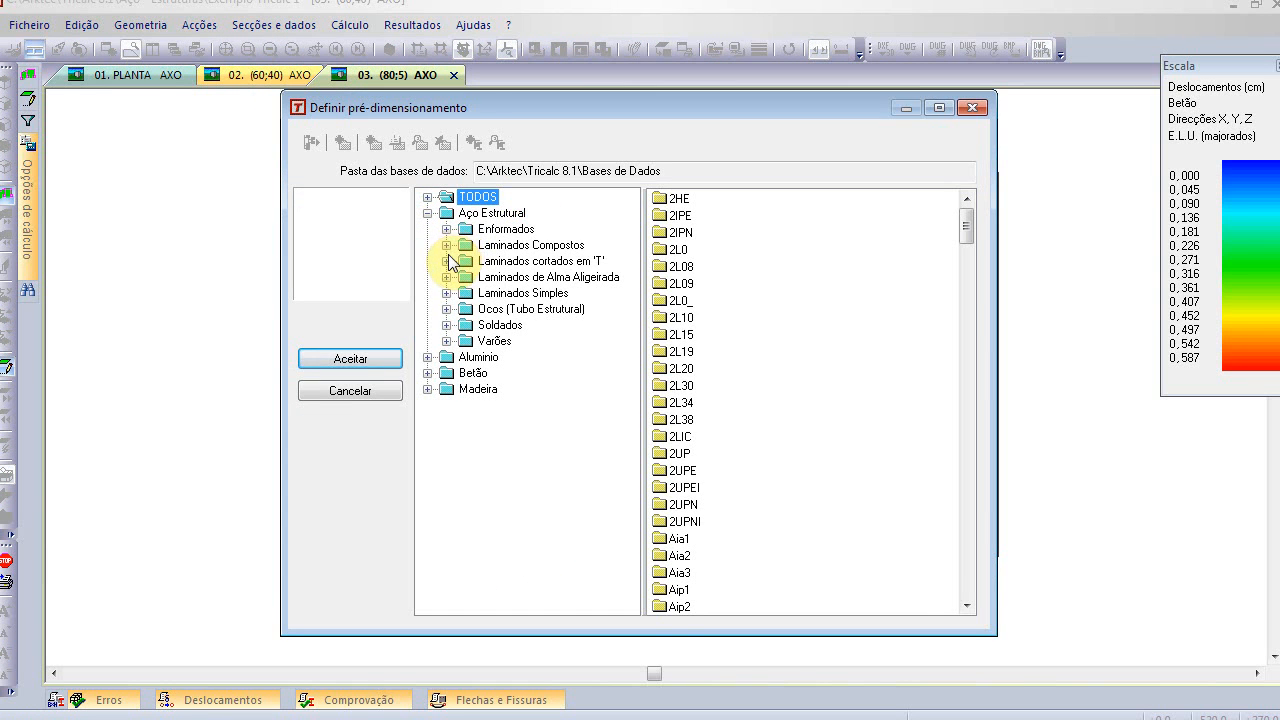
pyautogui.click(446, 293)
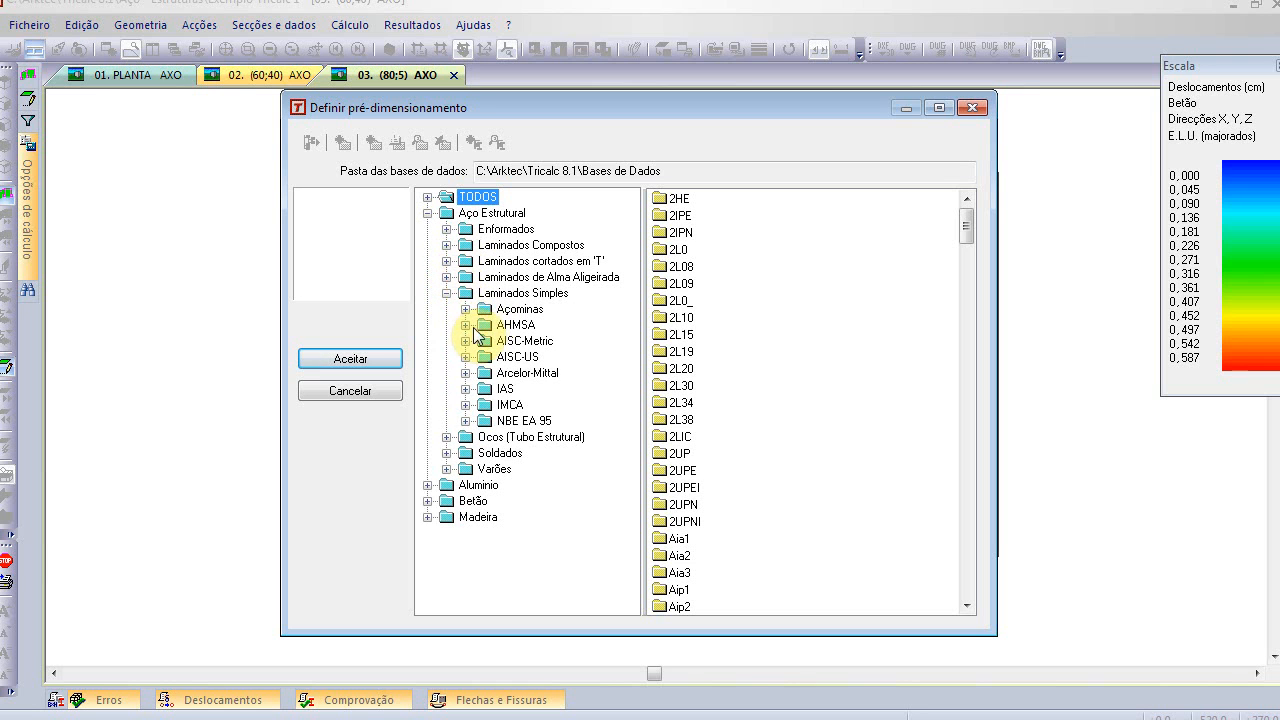
pyautogui.click(465, 373)
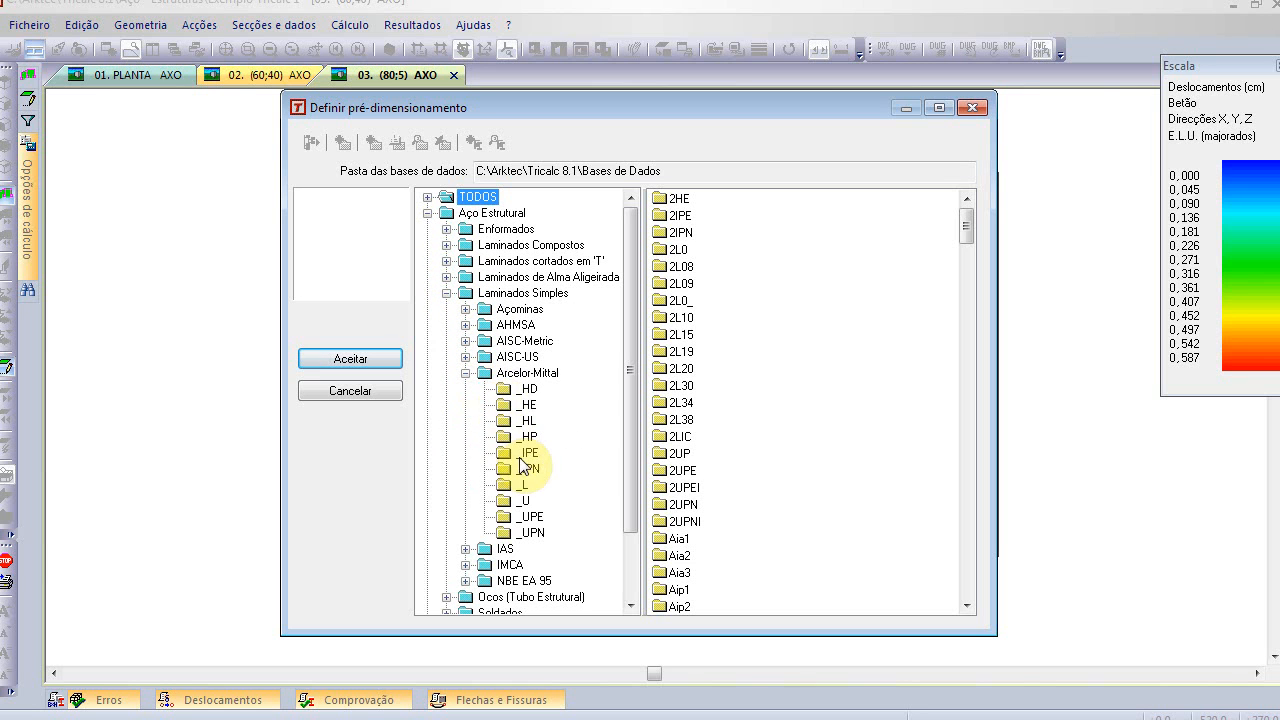
pyautogui.click(527, 405)
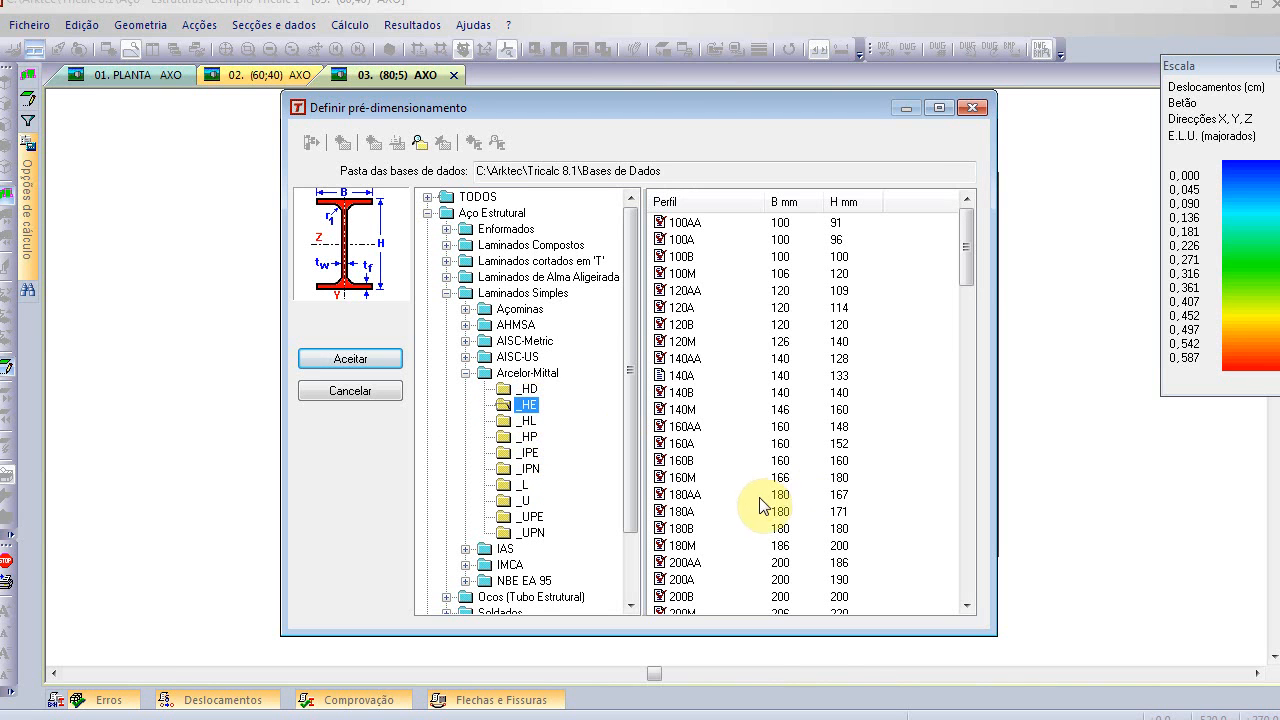
# - Choose the 300B profile from the _HE series and assign it to all bars of the structure
pyautogui.moveTo(973, 257); pyautogui.dragTo(974, 282)
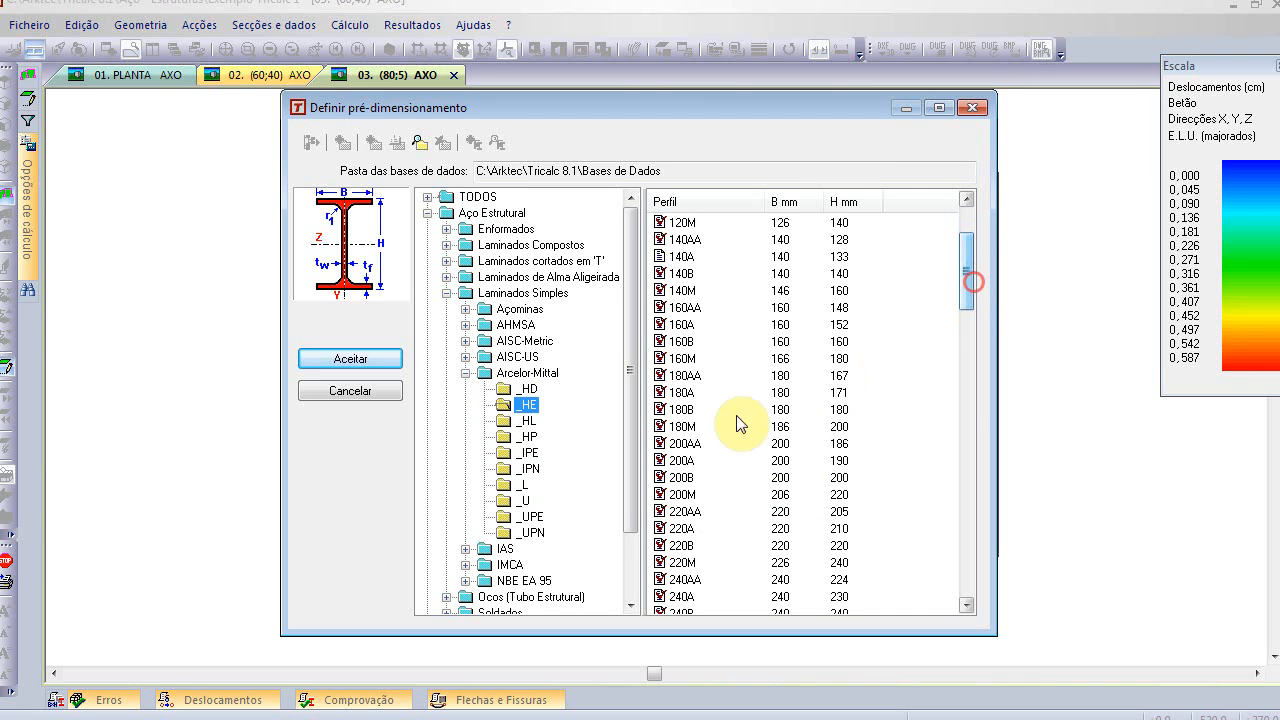
pyautogui.click(682, 596)
pyautogui.scroll(-4, 695, 560)
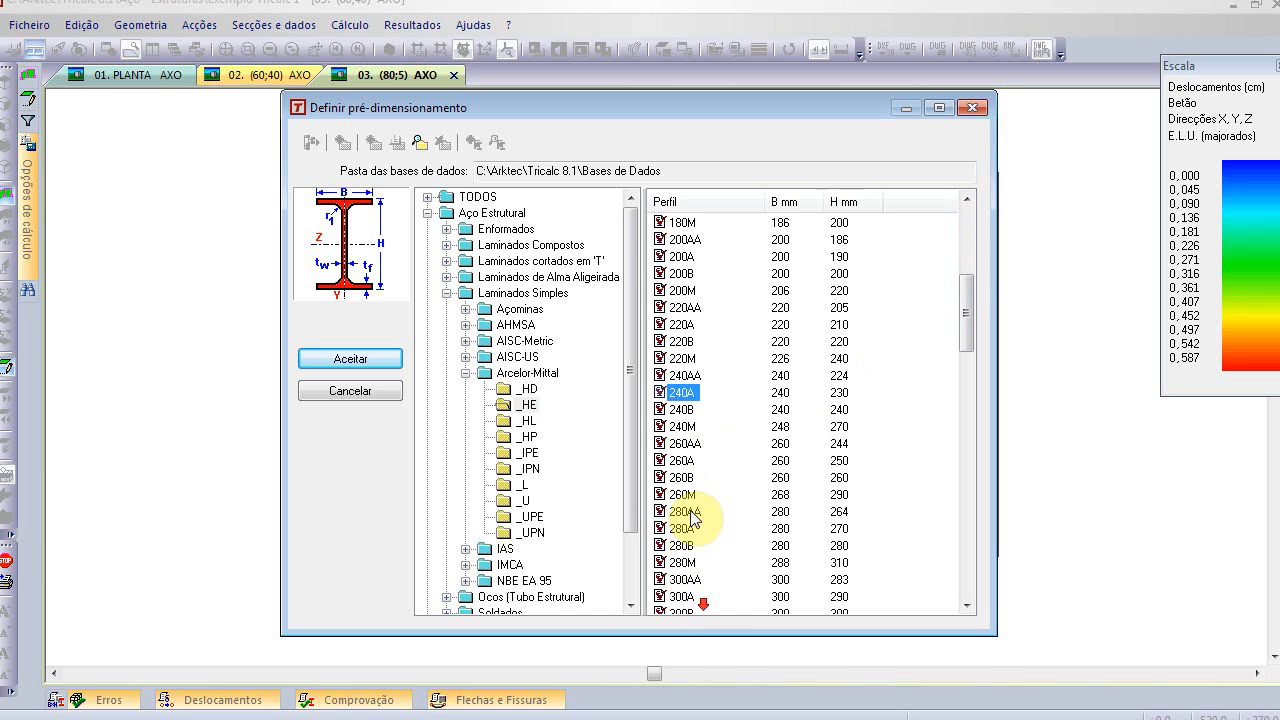
pyautogui.click(683, 610)
pyautogui.scroll(-2, 705, 590)
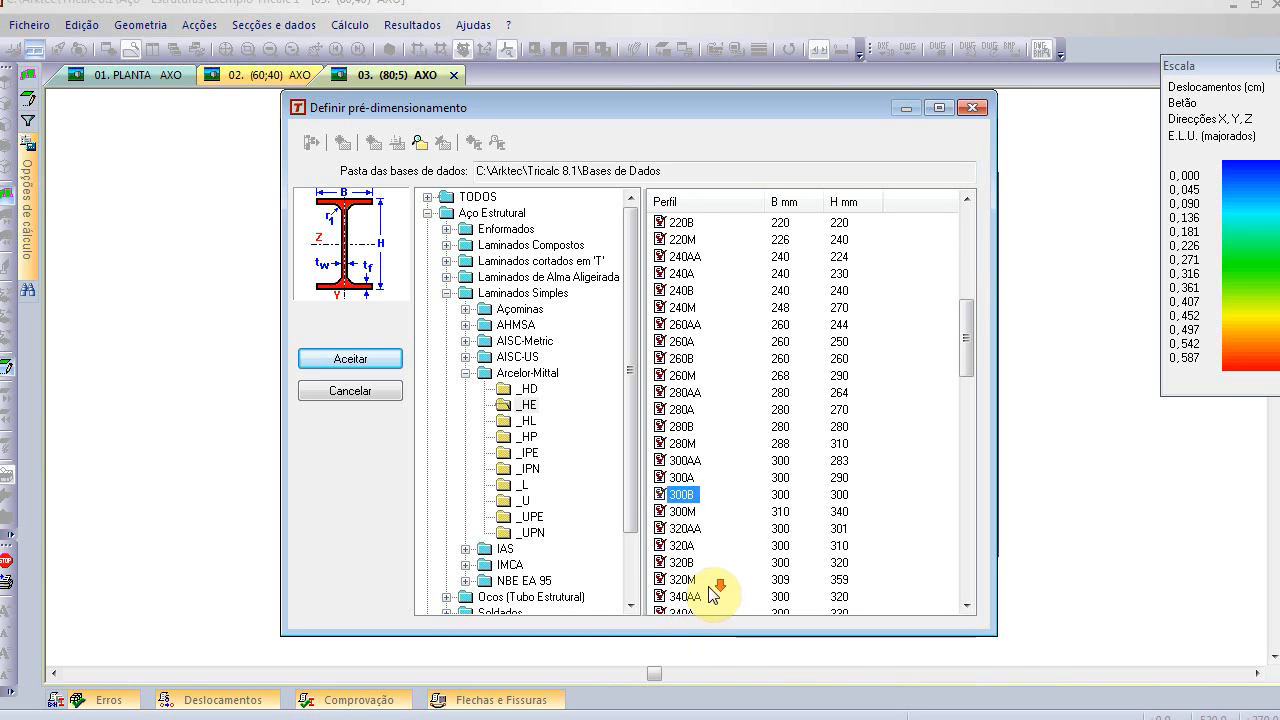
pyautogui.click(383, 362)
pyautogui.click(460, 212)
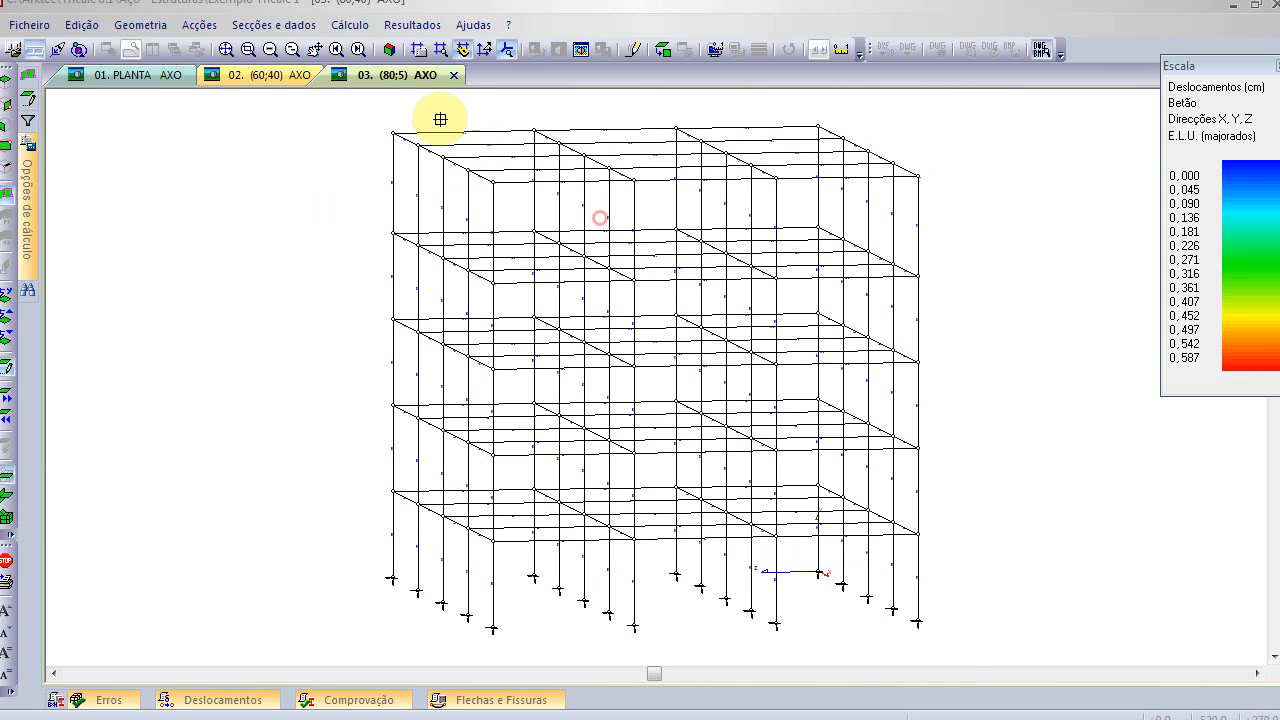
pyautogui.moveTo(323, 97); pyautogui.dragTo(1063, 649)
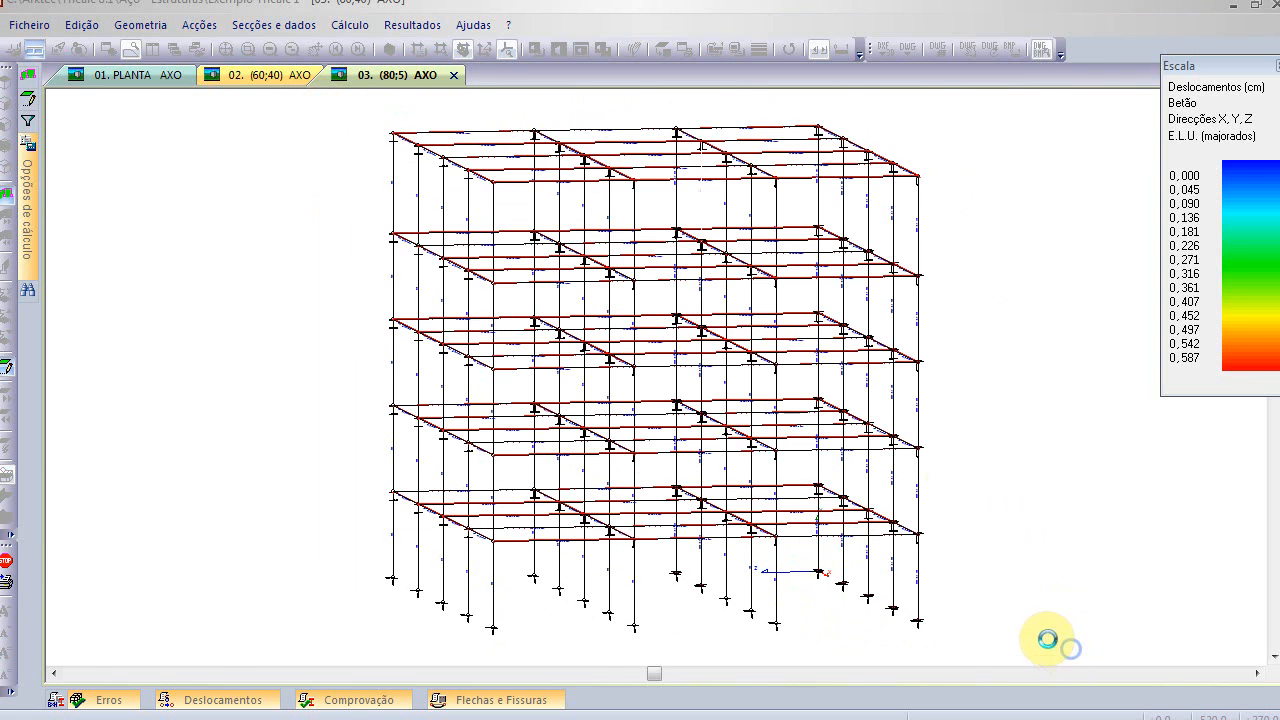
pyautogui.rightClick(331, 169)
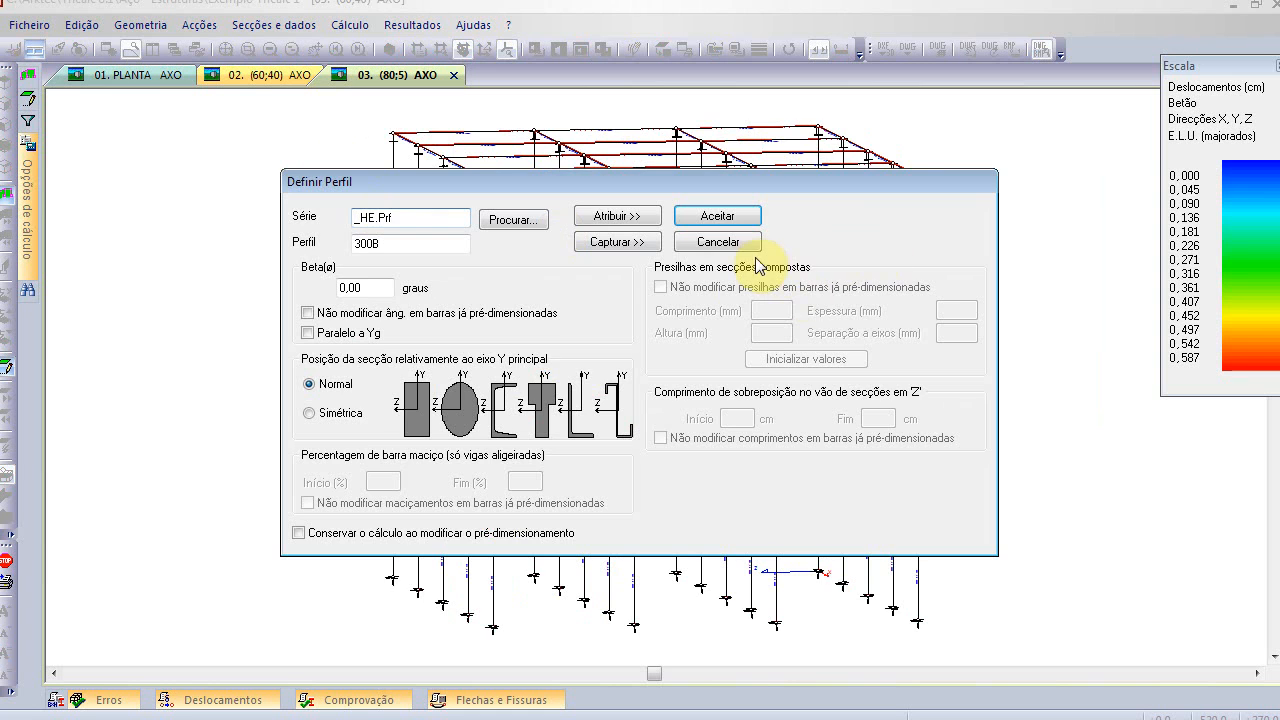
# - Render the steel frame with its assigned profiles and restore the view's default azimuth and elevation
pyautogui.click(745, 243)
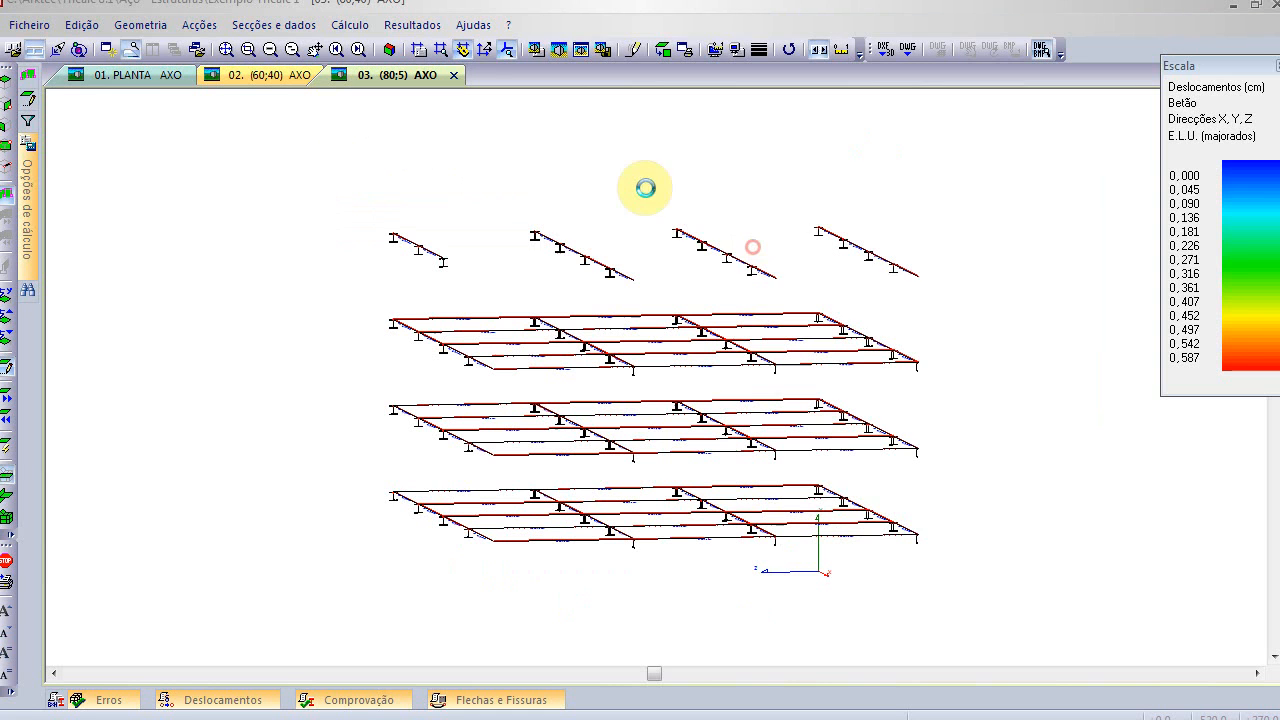
pyautogui.click(579, 50)
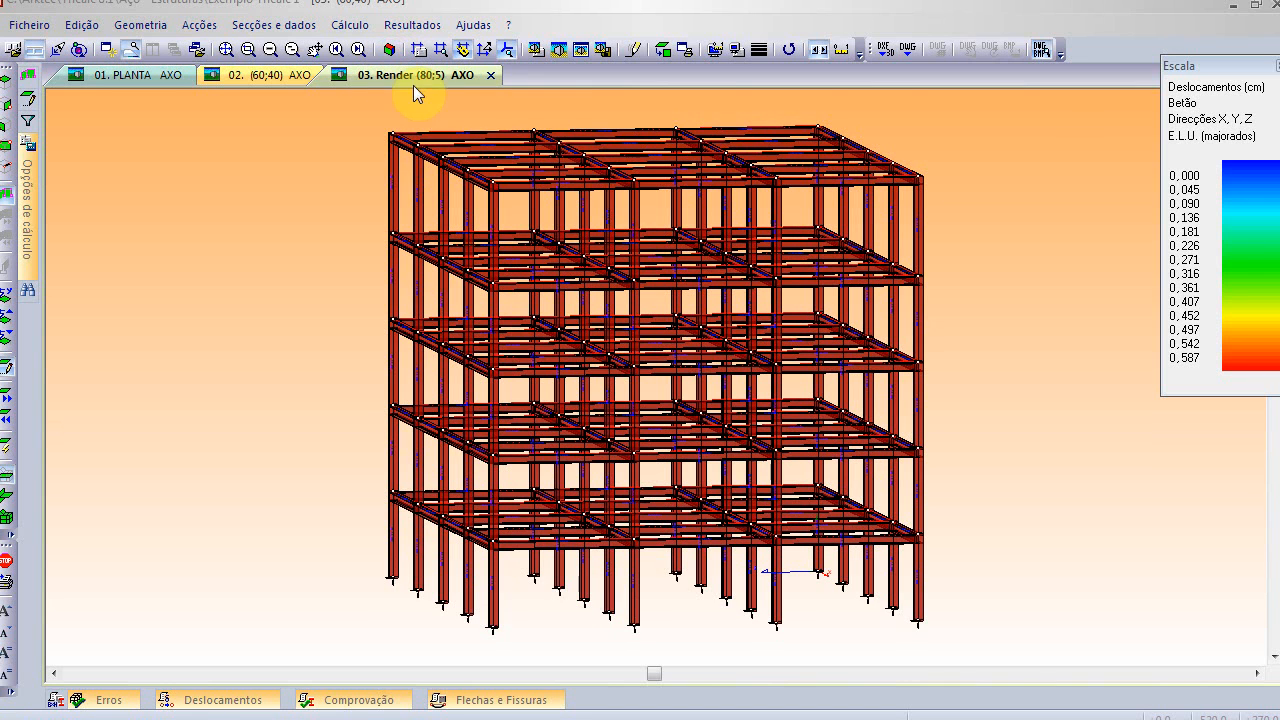
pyautogui.click(476, 25)
pyautogui.click(503, 68)
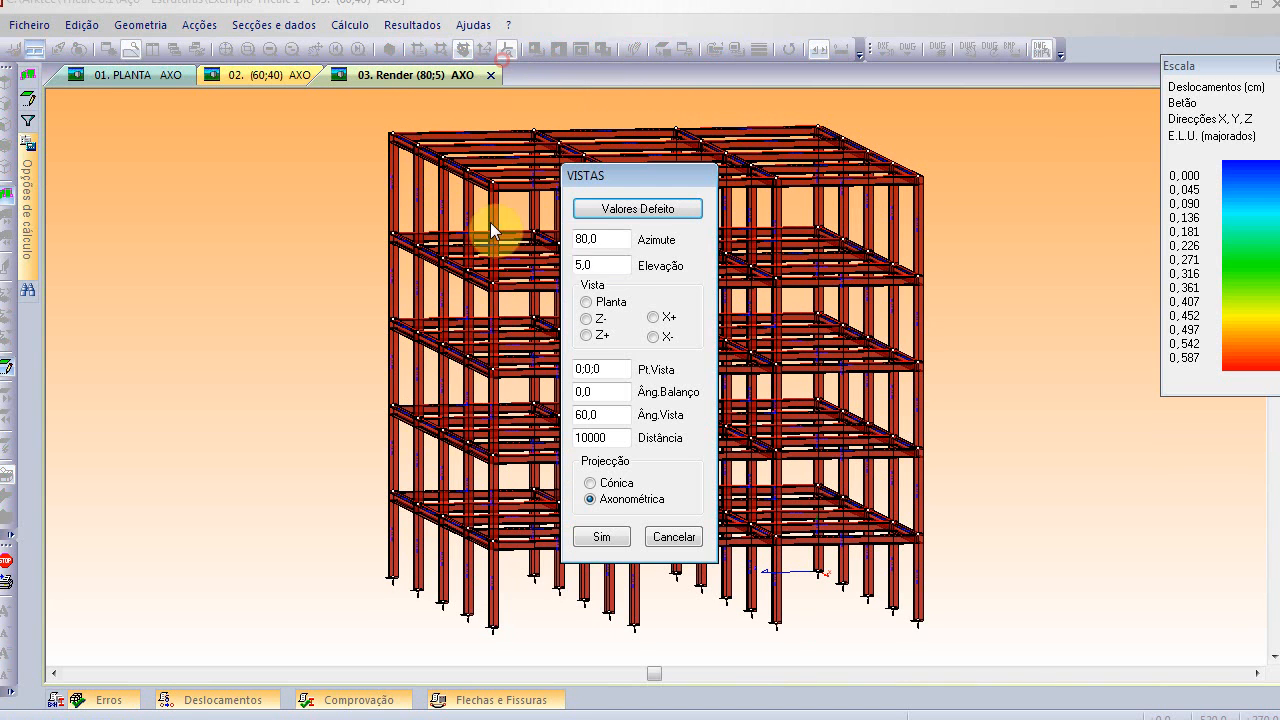
pyautogui.click(615, 208)
pyautogui.click(604, 534)
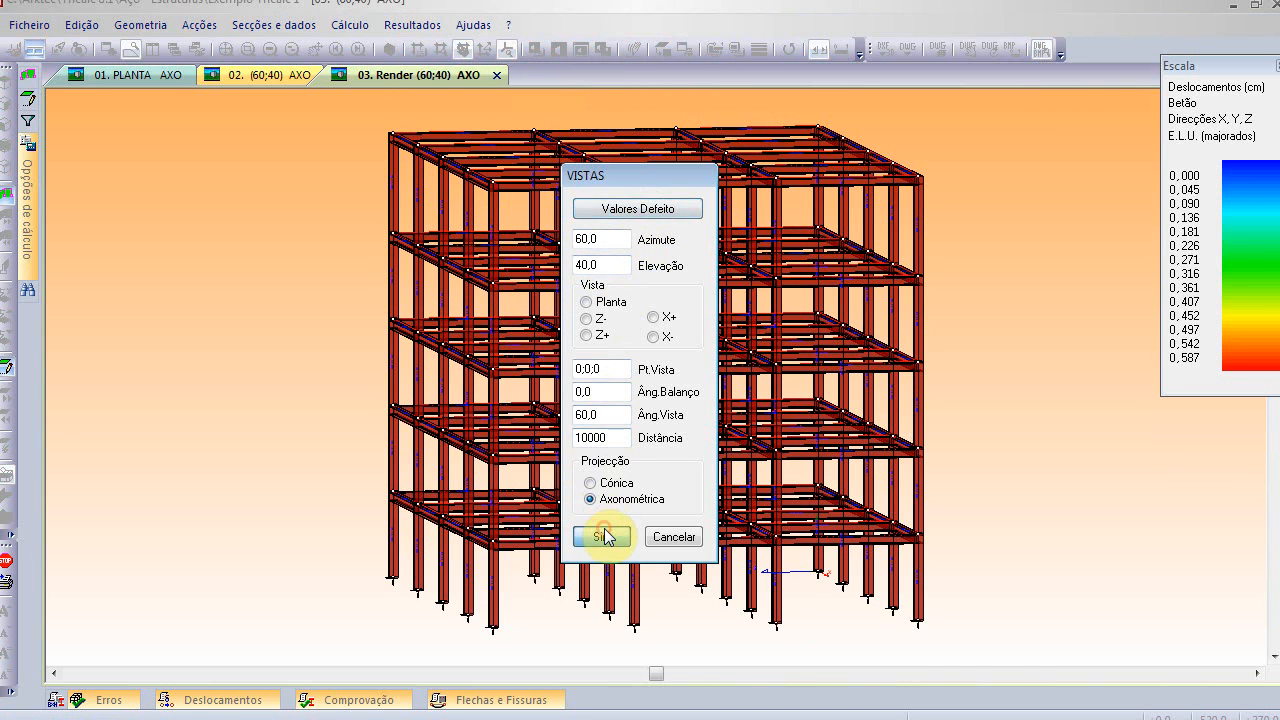
# - Set the elevation angle of the rendered view to 25 and inspect the bars up close
pyautogui.click(473, 24)
pyautogui.click(500, 68)
pyautogui.doubleClick(600, 264)
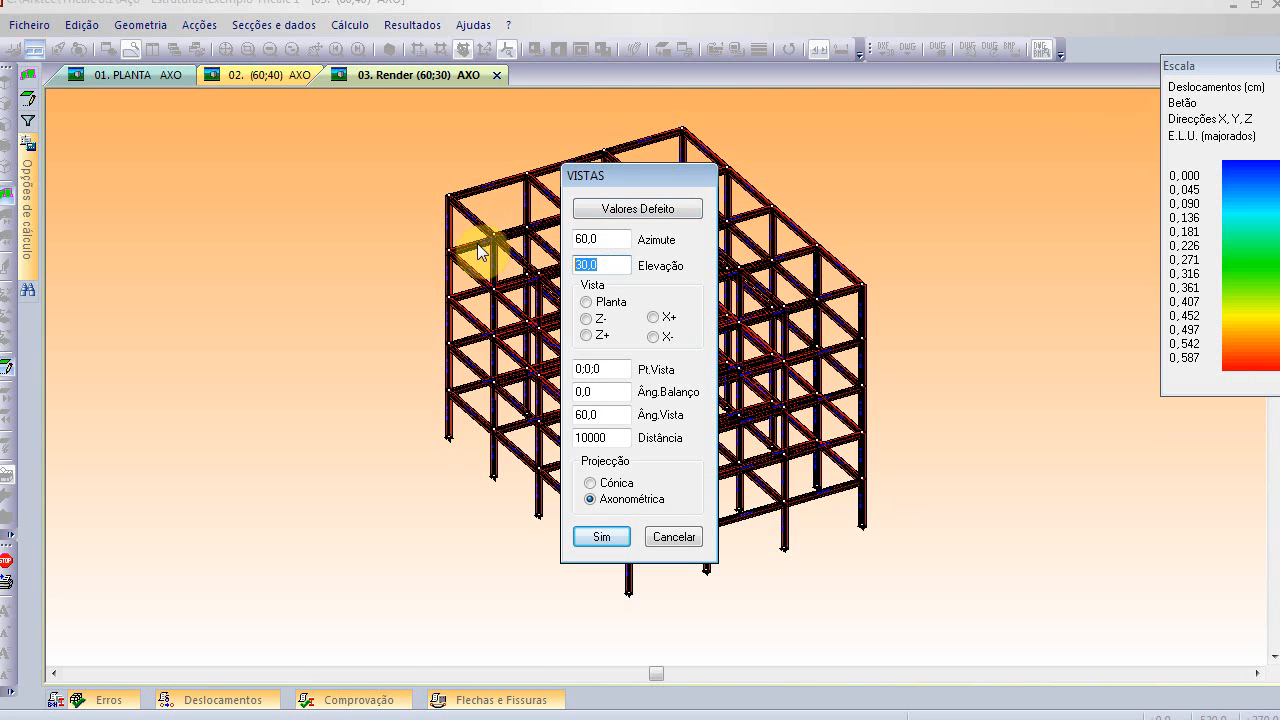
pyautogui.write('25')
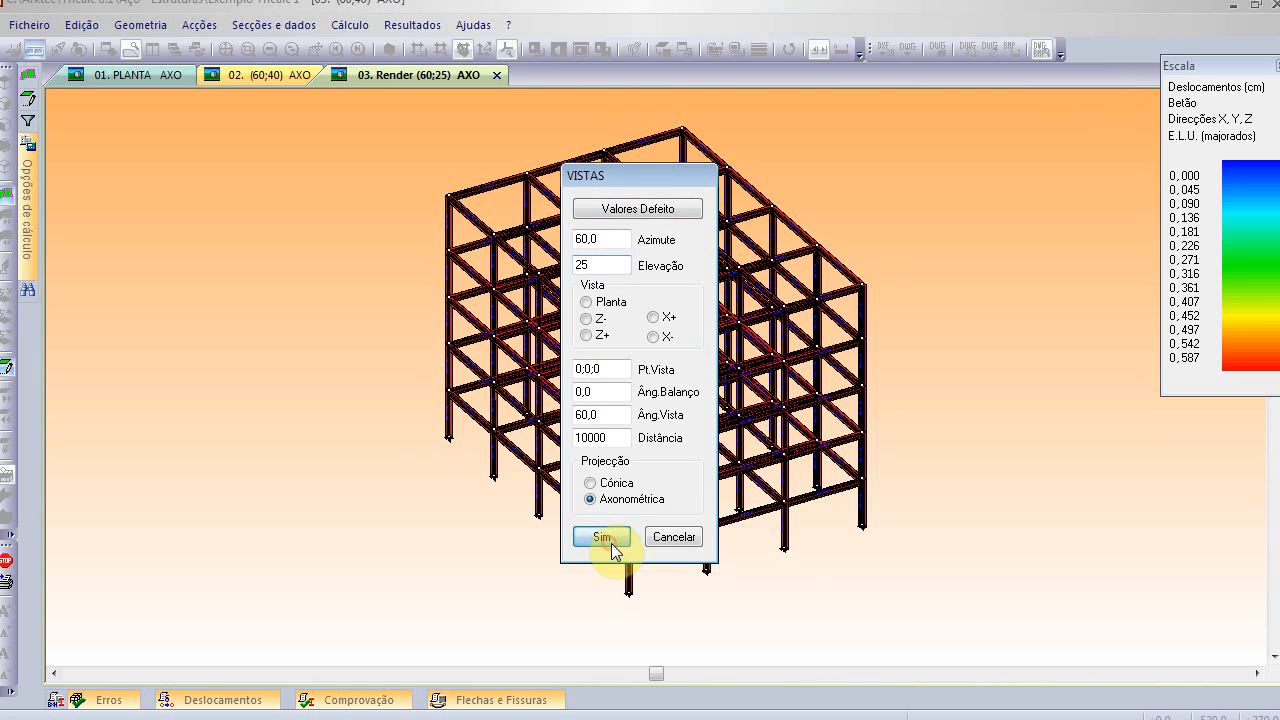
pyautogui.click(603, 538)
pyautogui.scroll(2, 515, 395)
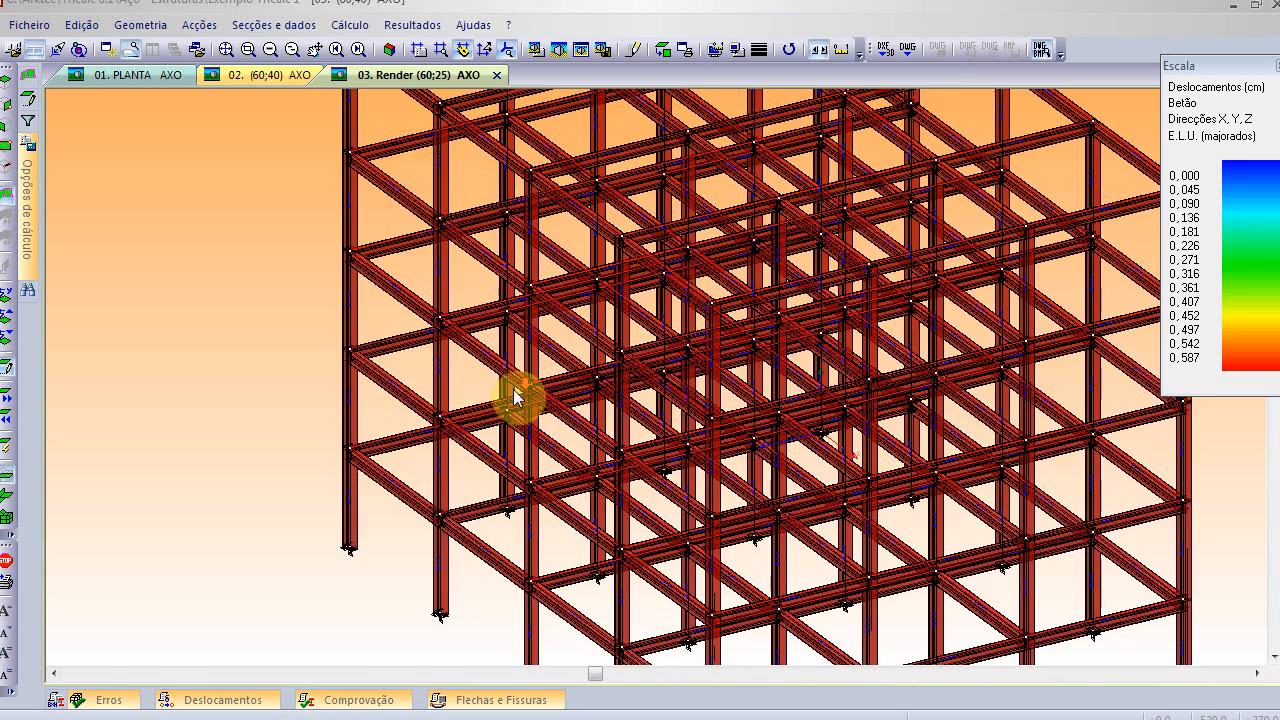
pyautogui.scroll(-1, 515, 397)
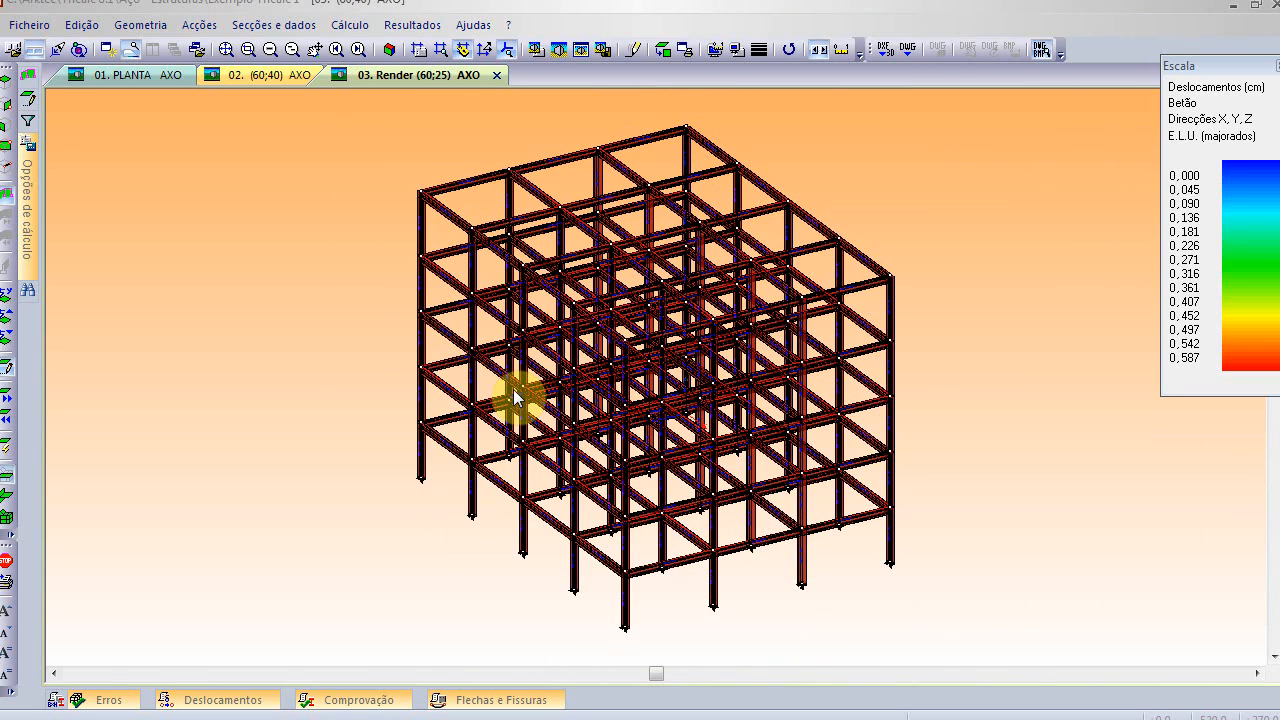
# - Introduce a retaining wall (Parede de Contenção) along the frame's base between two corner columns and go to its general geometric data
pyautogui.click(140, 25)
pyautogui.moveTo(226, 357)
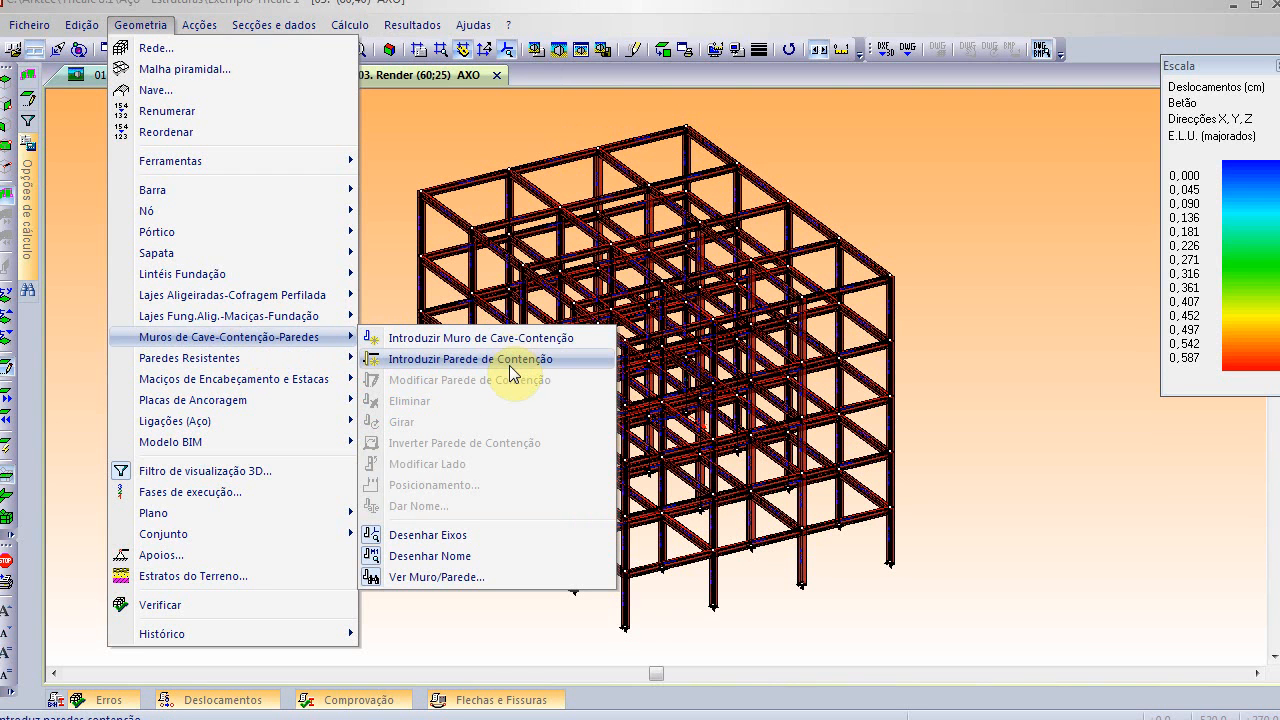
pyautogui.click(510, 360)
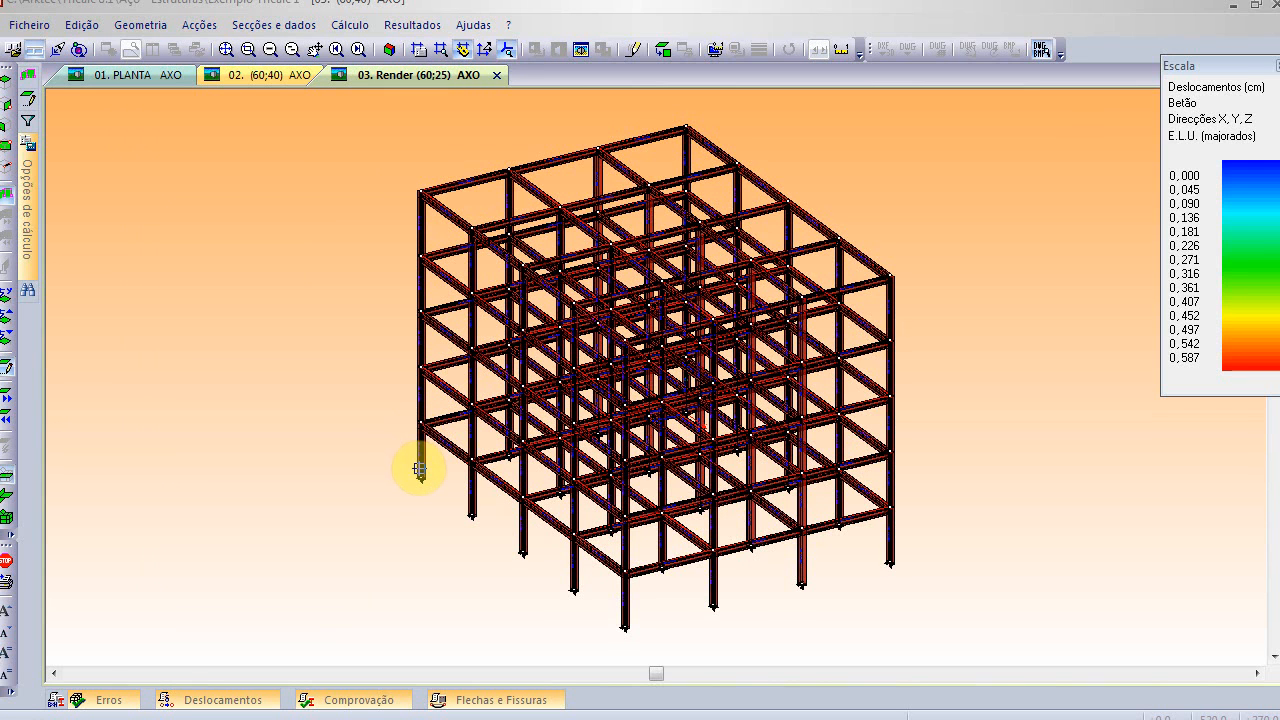
pyautogui.click(623, 629)
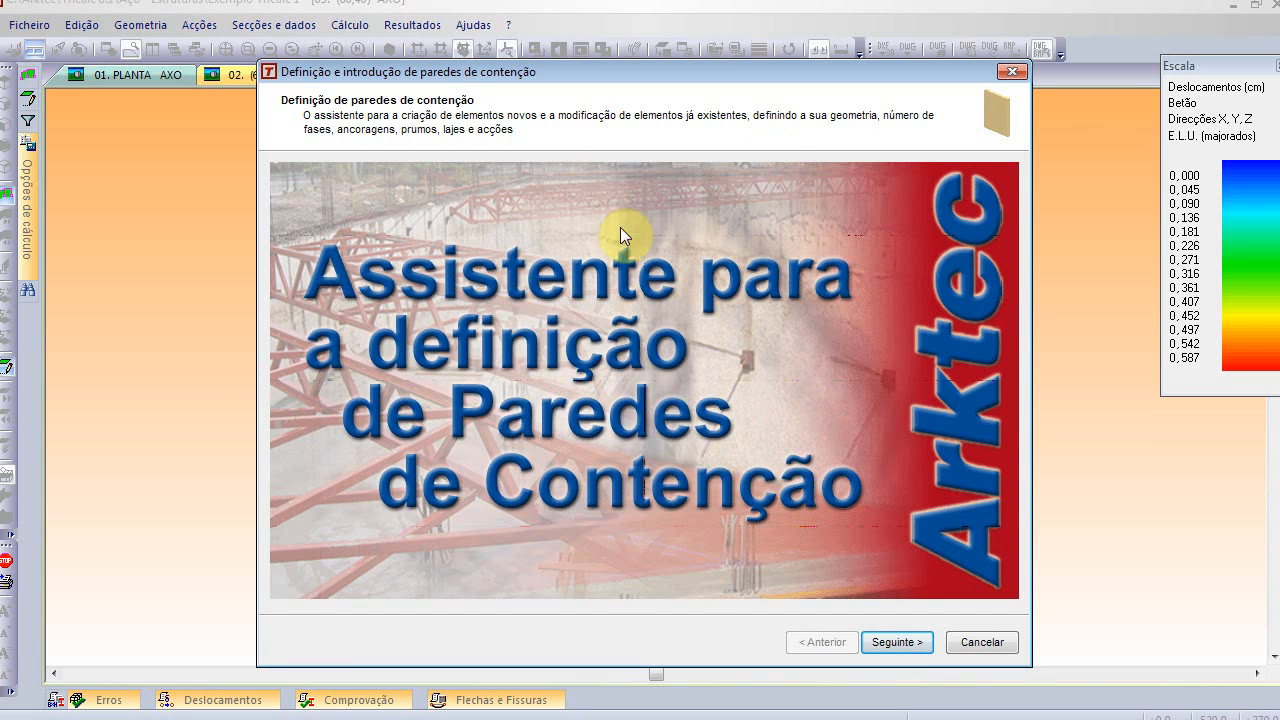
pyautogui.click(897, 641)
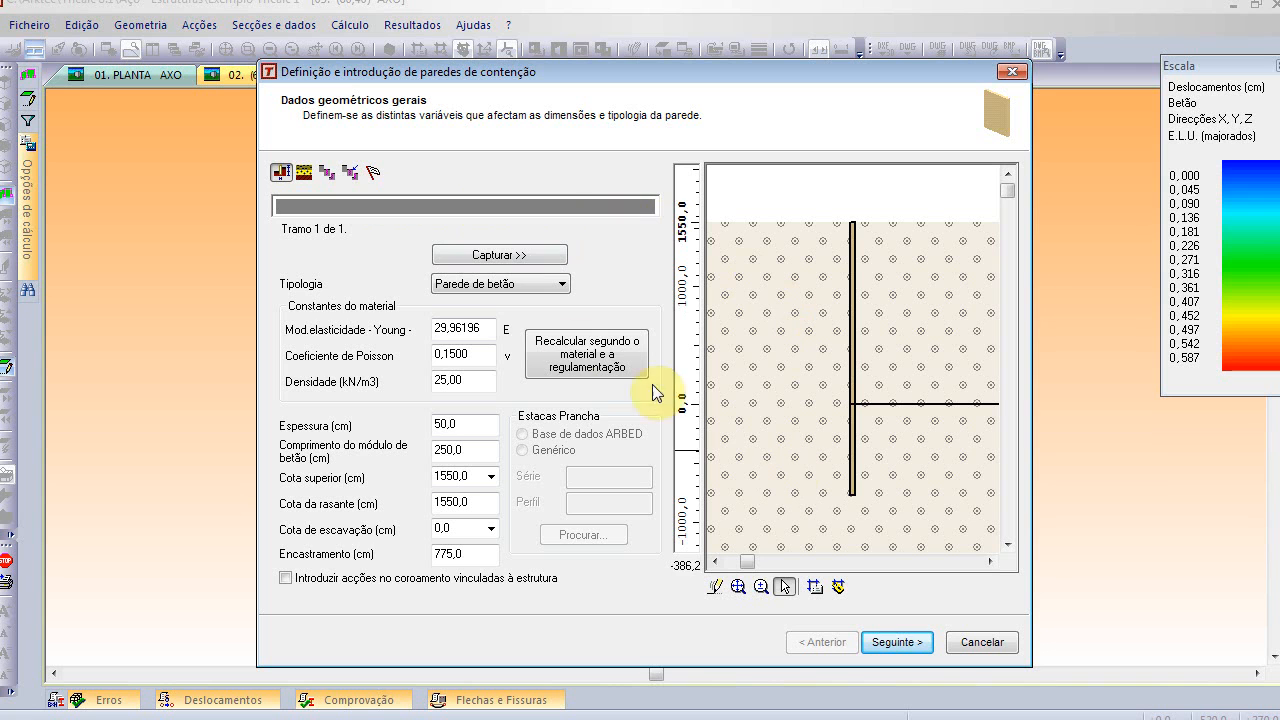
# - Set the wall typology to Estacas-Prancha metálicas and recalculate the constants according to the material and regulations
pyautogui.click(518, 287)
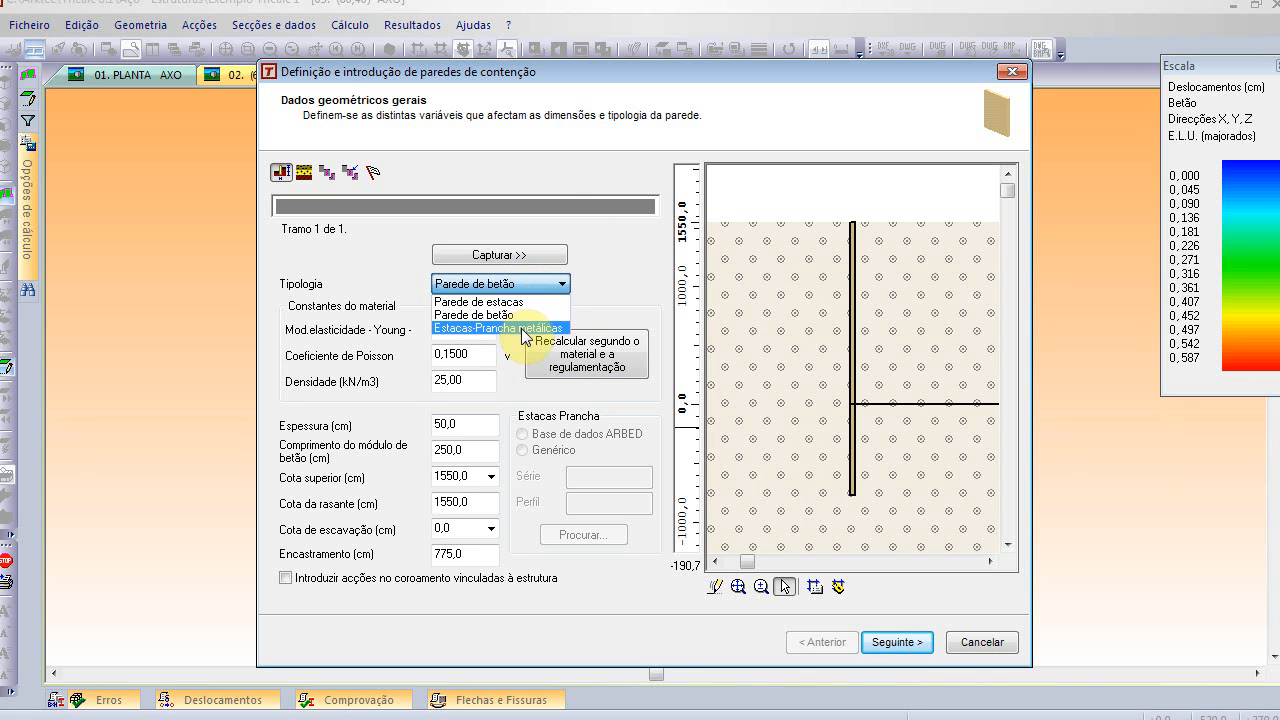
pyautogui.click(521, 330)
pyautogui.click(684, 414)
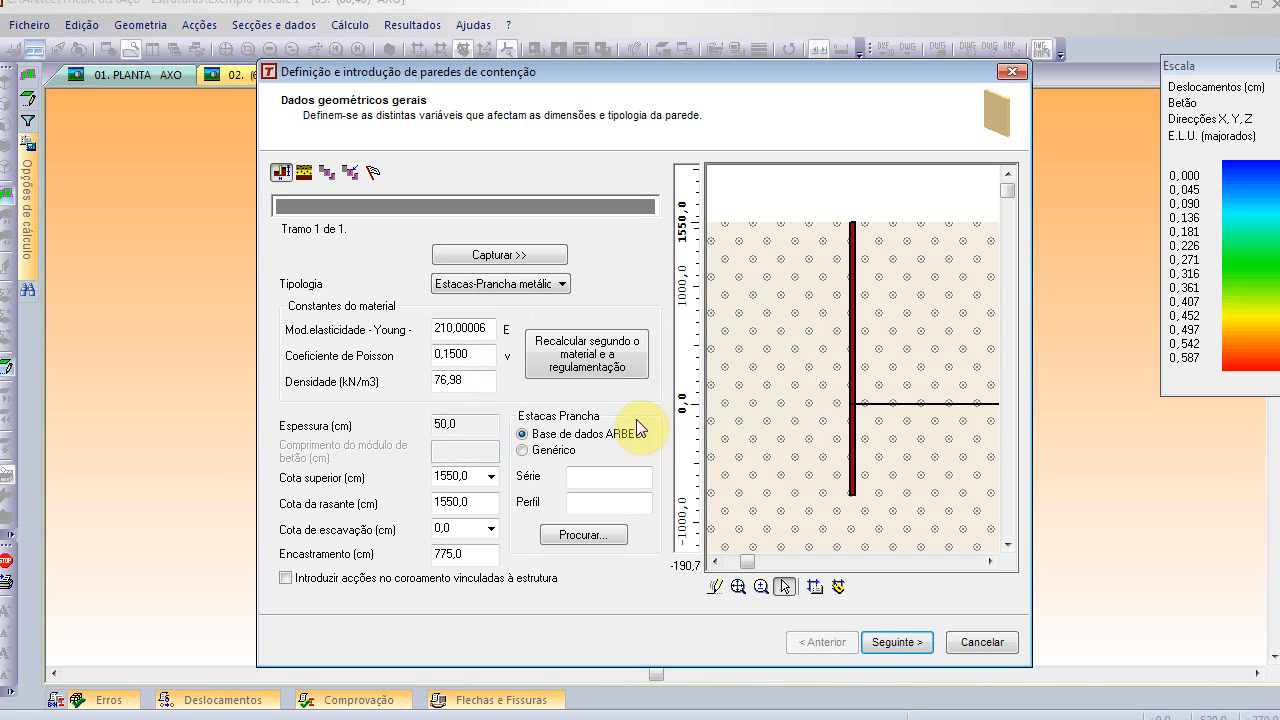
pyautogui.click(539, 356)
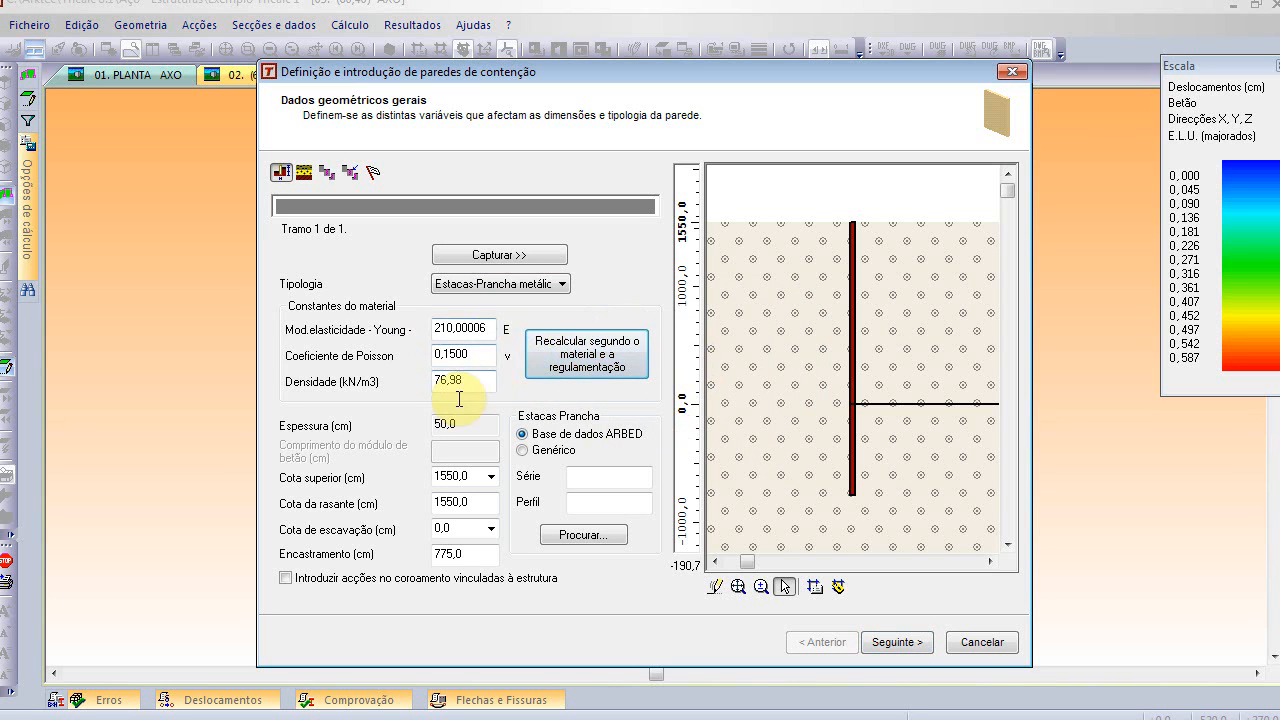
# - Choose 1550,0 cm as the wall's upper level and enable crown actions linked to the structure
pyautogui.click(491, 476)
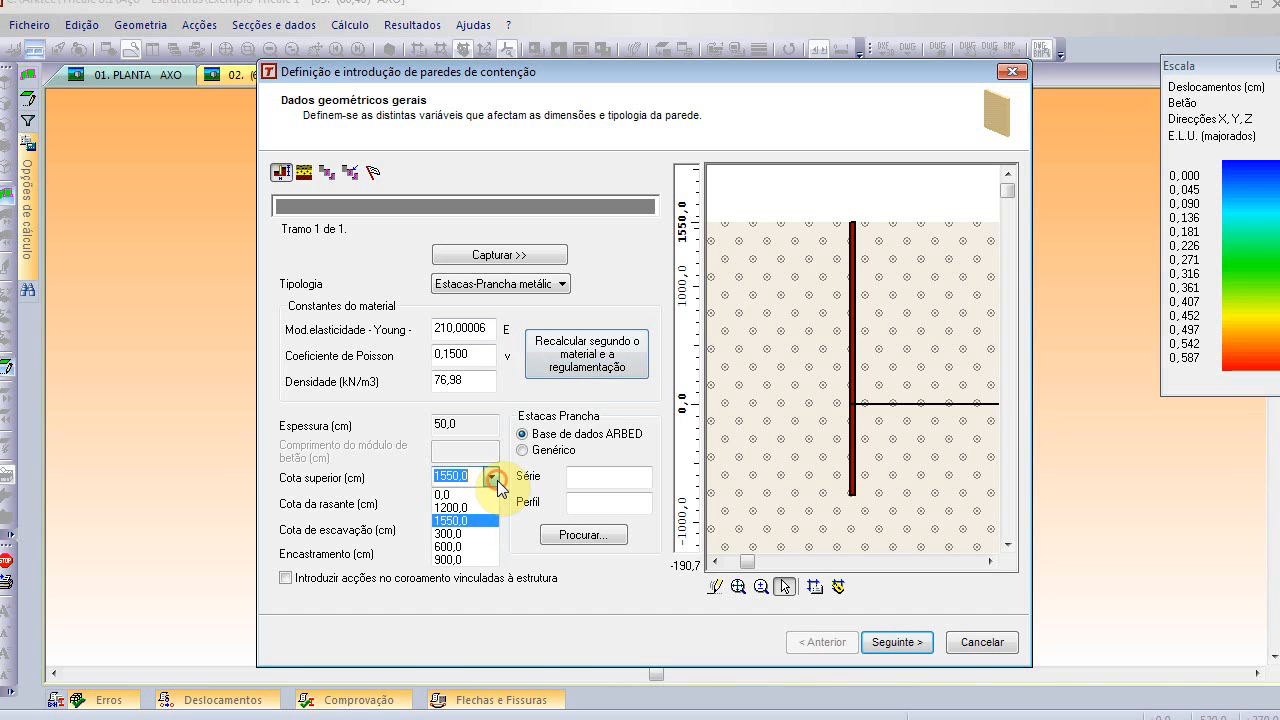
pyautogui.click(466, 521)
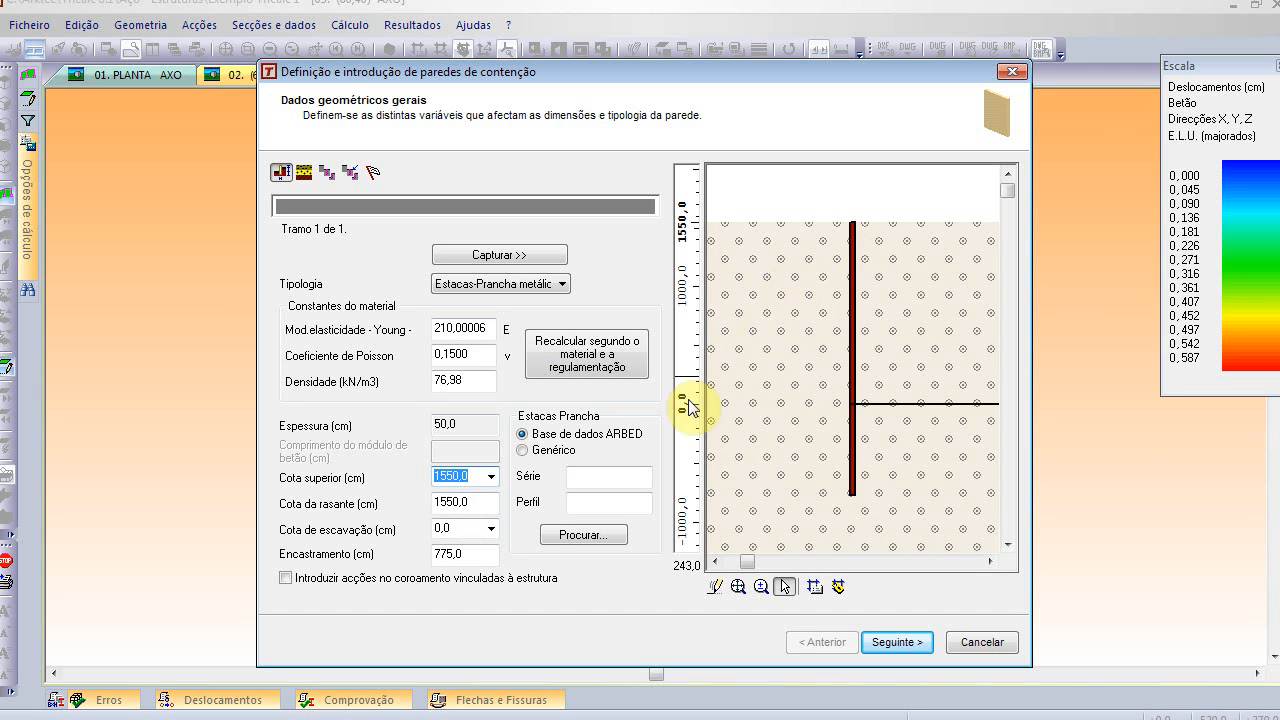
pyautogui.click(473, 529)
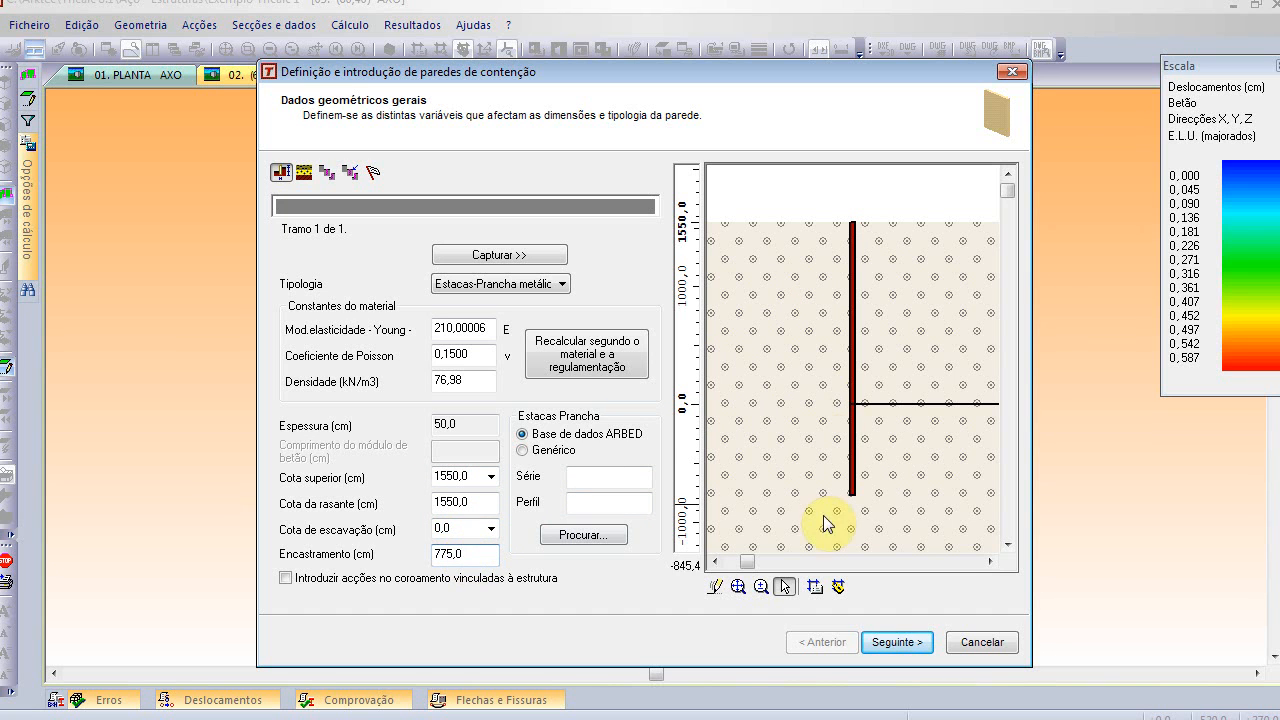
pyautogui.doubleClick(436, 555)
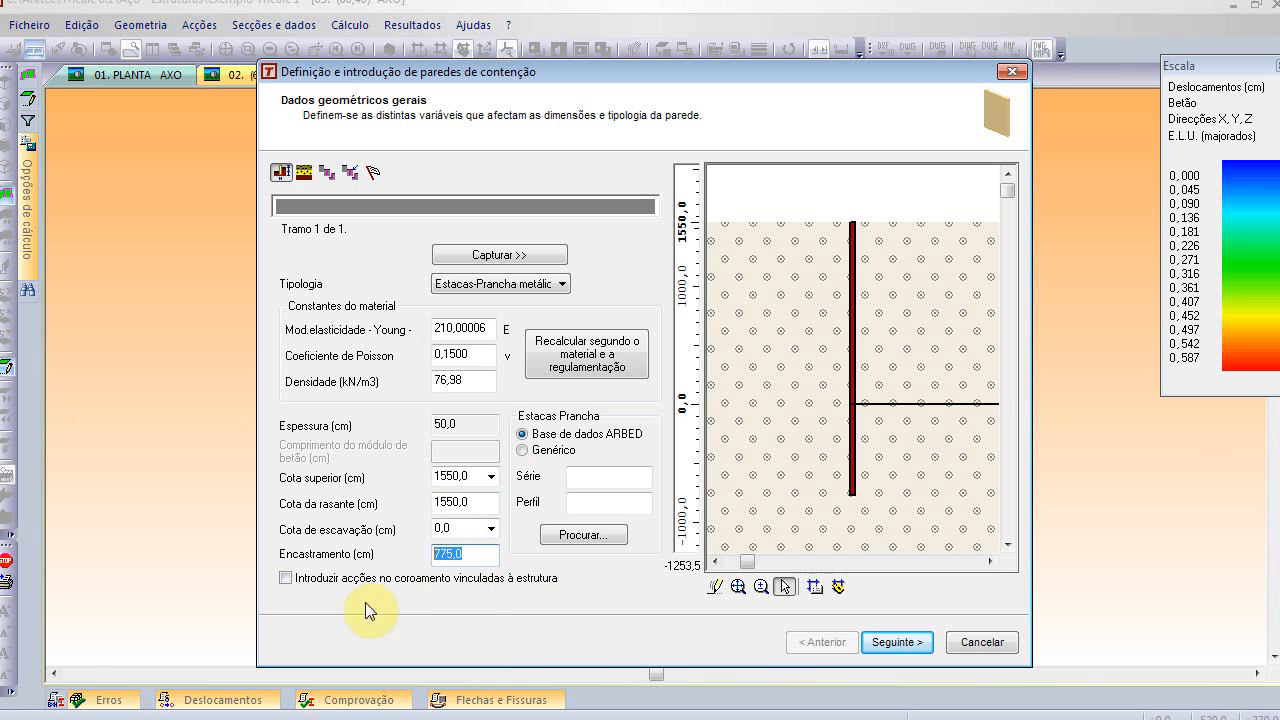
pyautogui.click(287, 579)
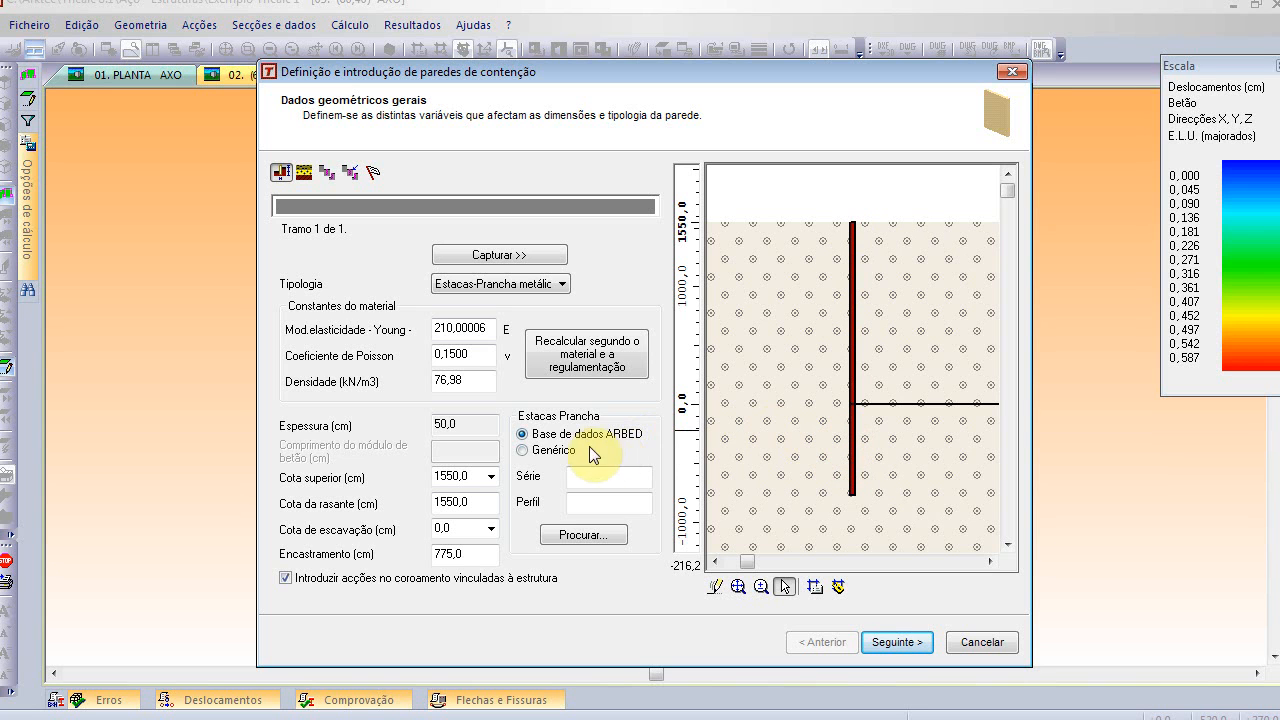
# - Browse the ARBED sheet pile database, comparing the profiles of the AU, AZ, JSP, L and PU series
pyautogui.click(610, 534)
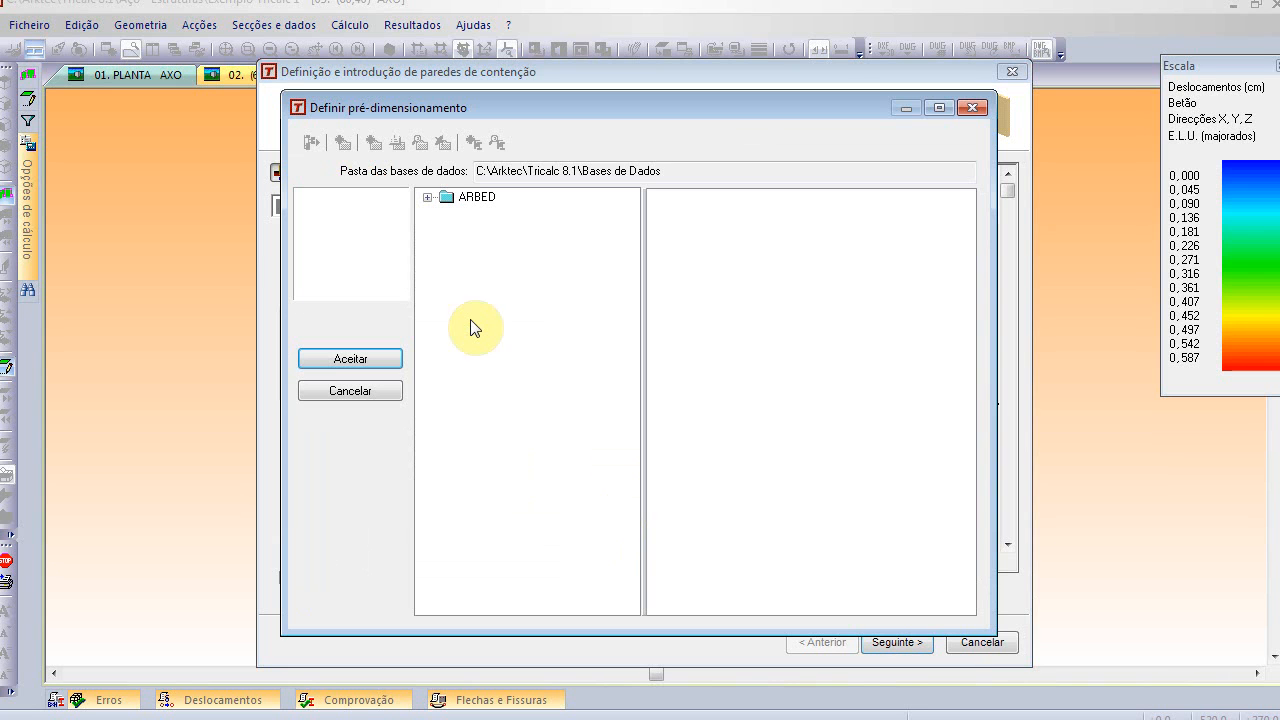
pyautogui.click(427, 197)
pyautogui.click(474, 229)
pyautogui.click(477, 245)
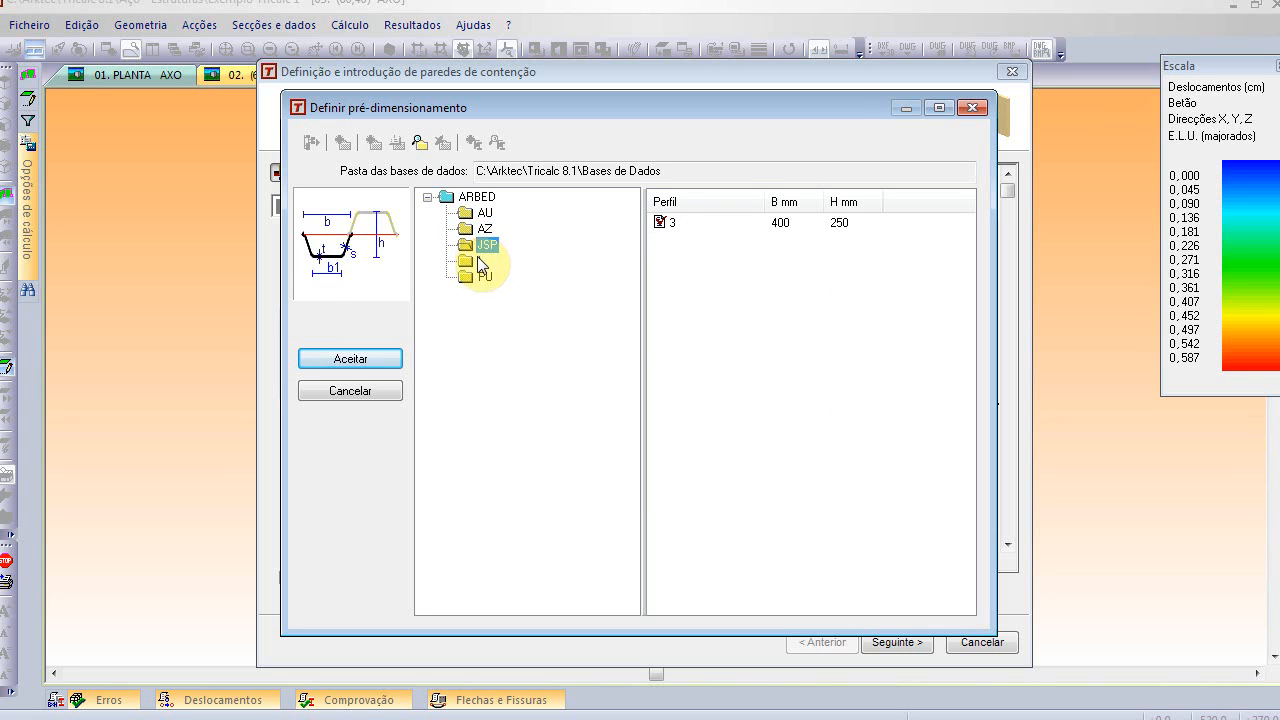
pyautogui.click(480, 261)
pyautogui.click(482, 277)
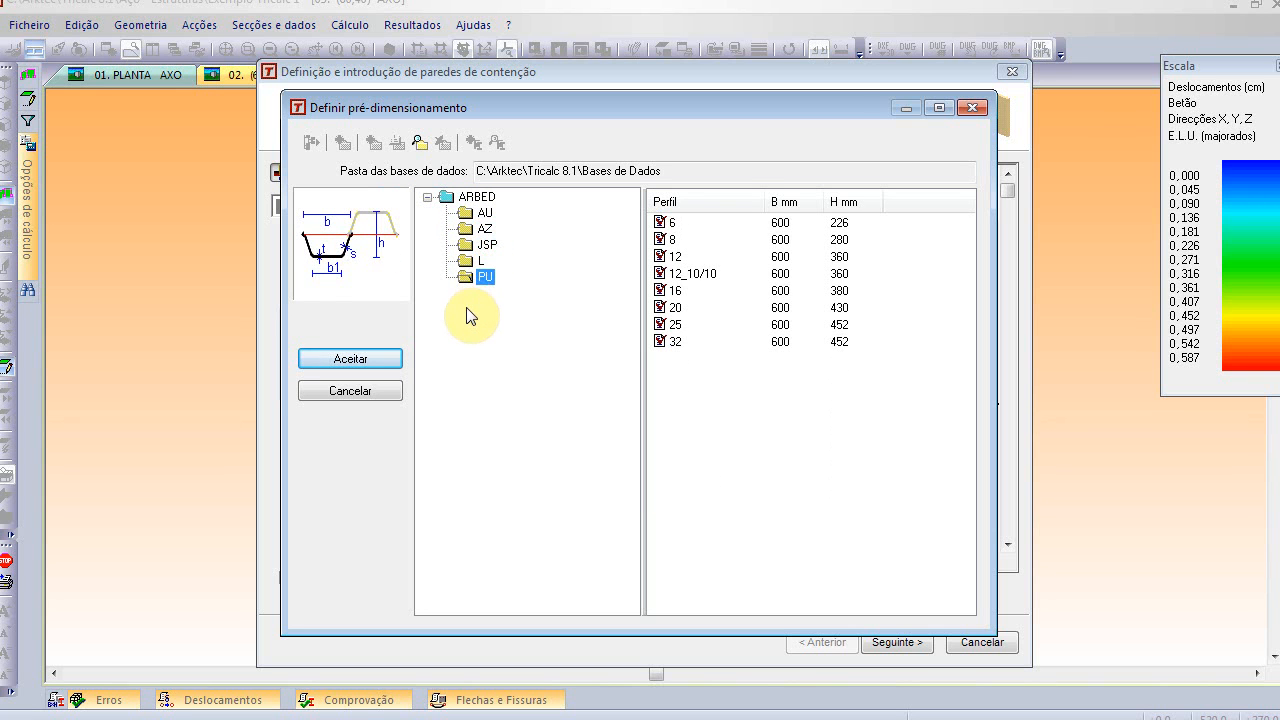
pyautogui.click(472, 262)
pyautogui.click(468, 247)
pyautogui.click(478, 230)
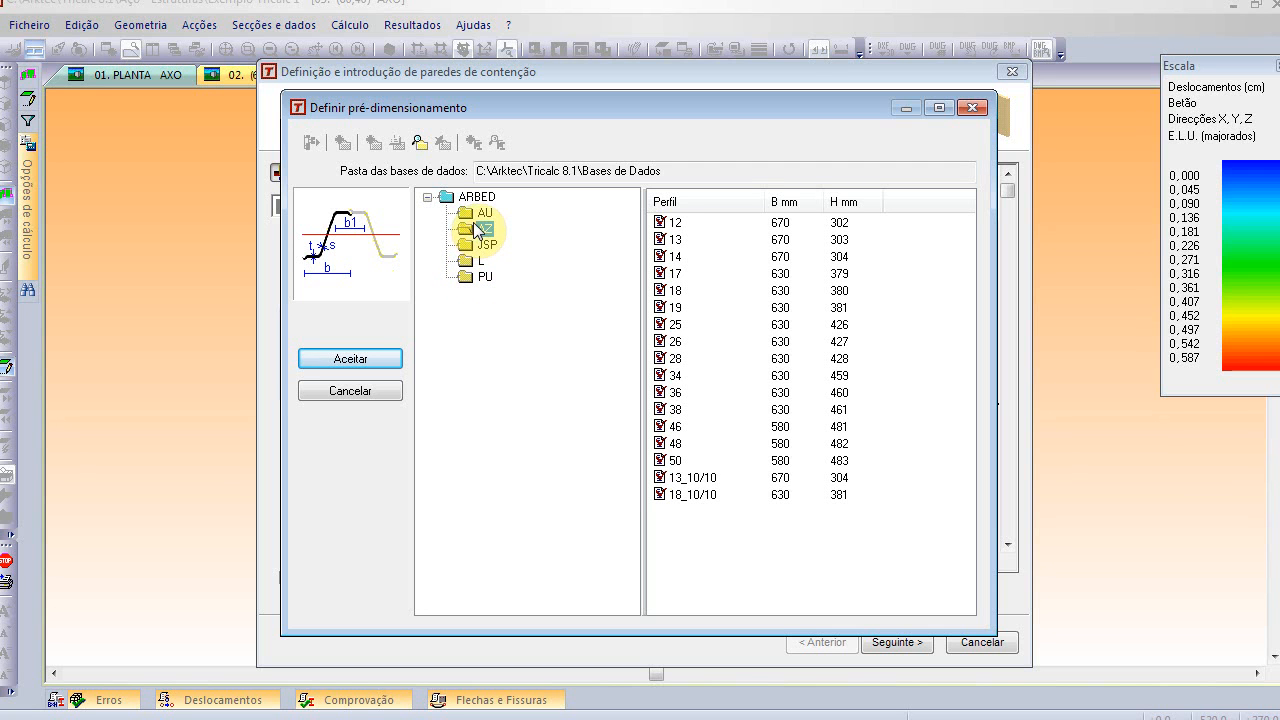
pyautogui.click(483, 214)
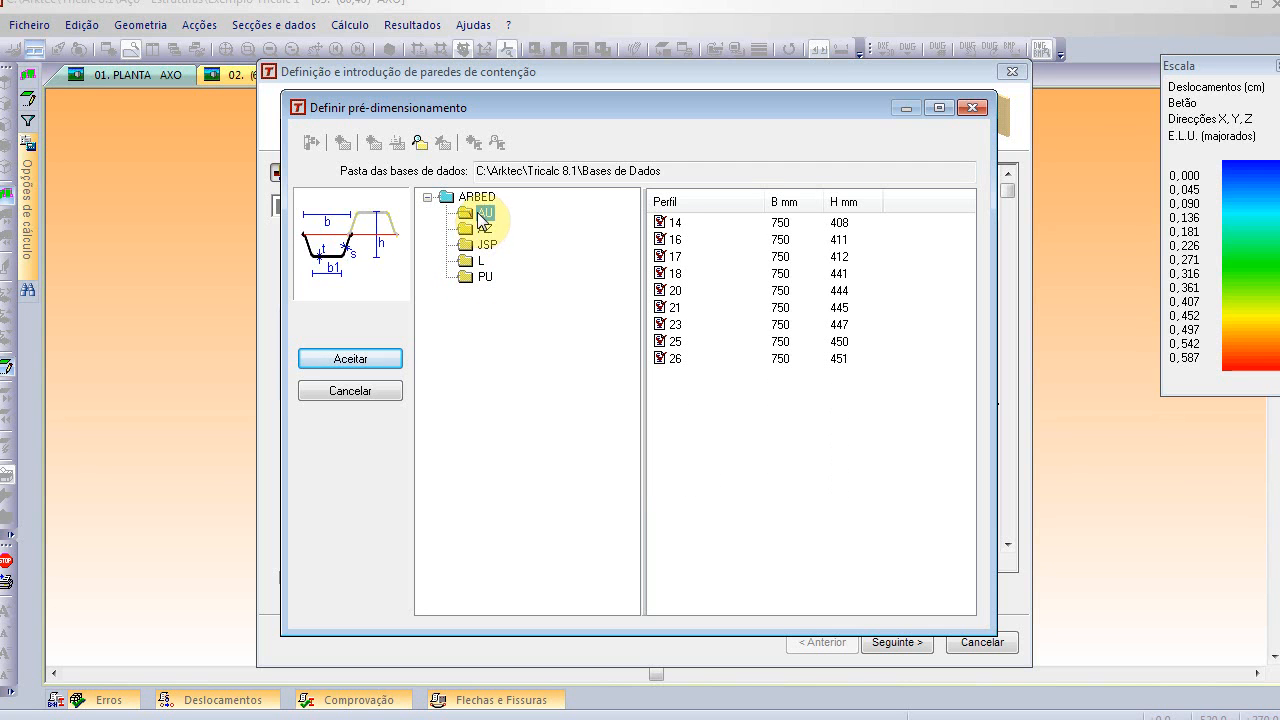
pyautogui.click(479, 229)
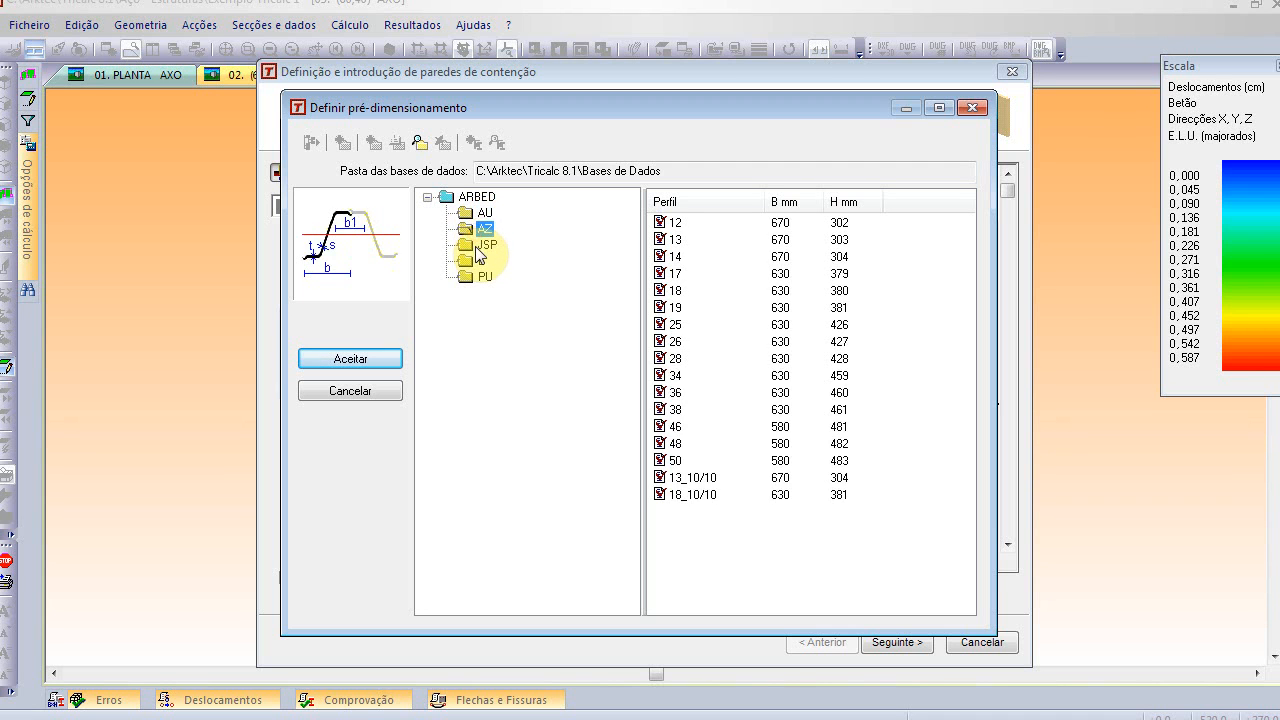
pyautogui.click(476, 245)
# - Assign profile 50 of the ARBED AZ series to the sheet pile wall
pyautogui.click(482, 229)
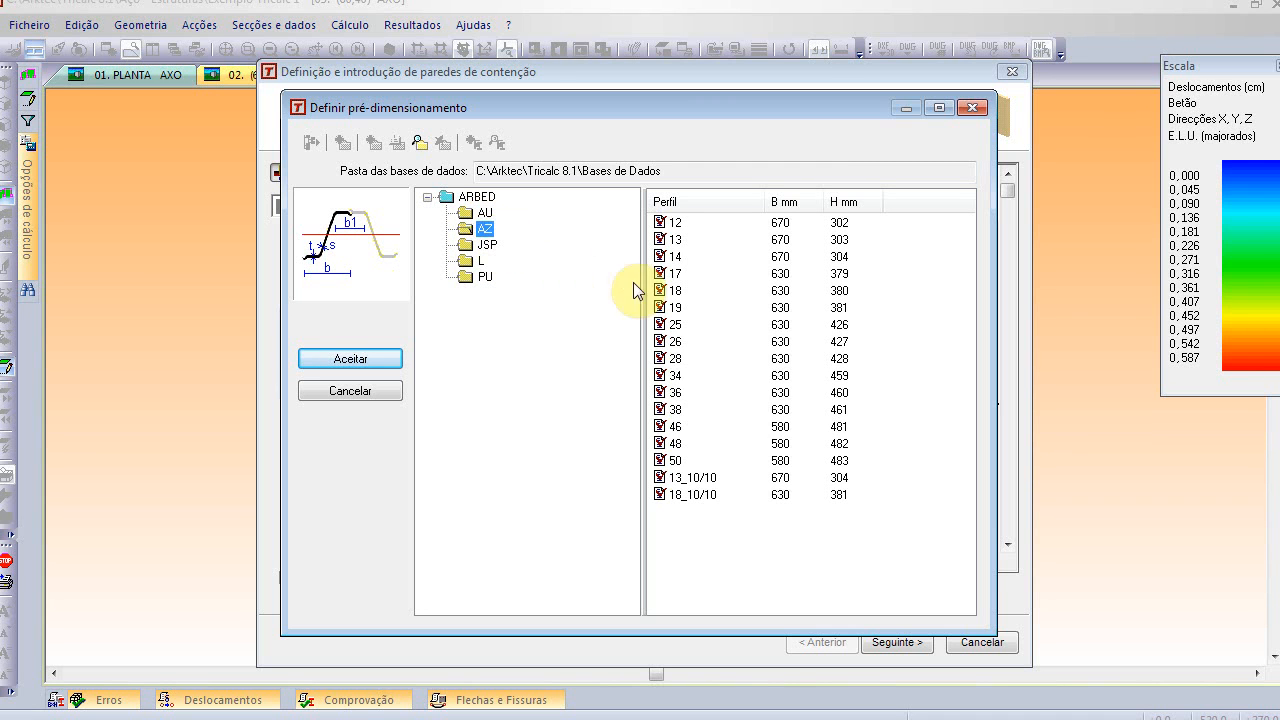
pyautogui.click(674, 410)
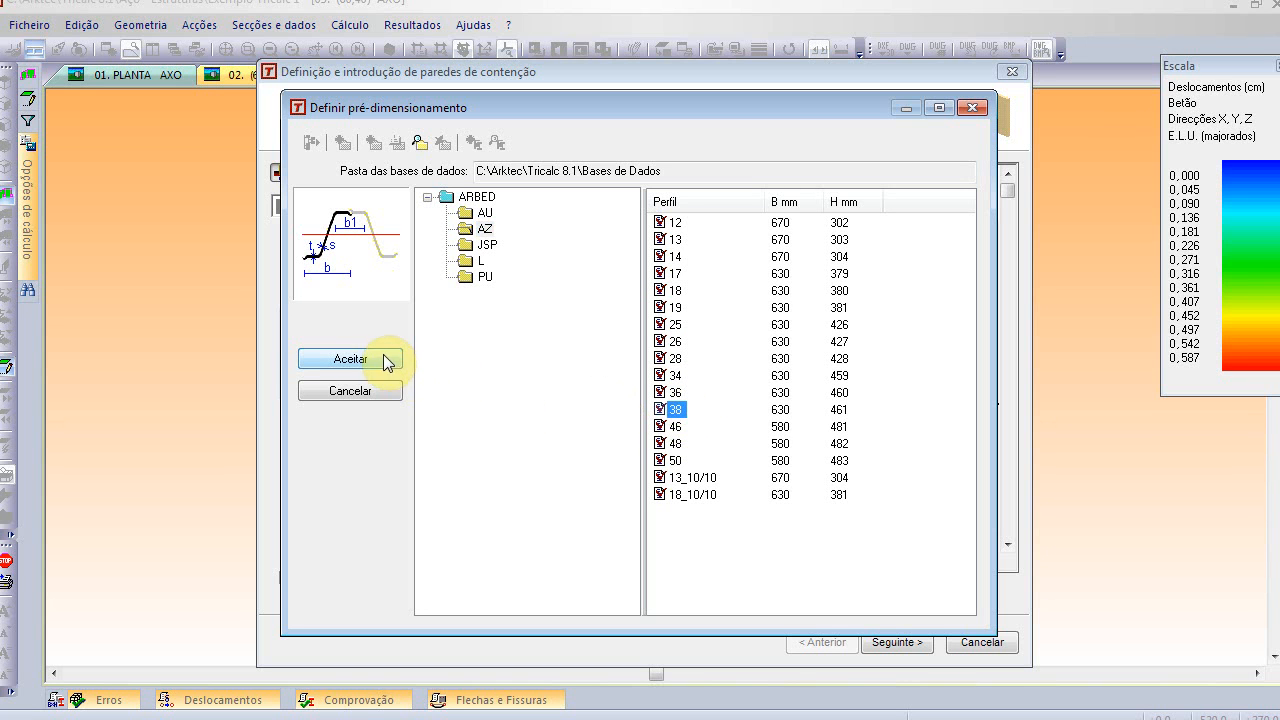
pyautogui.click(670, 460)
pyautogui.click(344, 360)
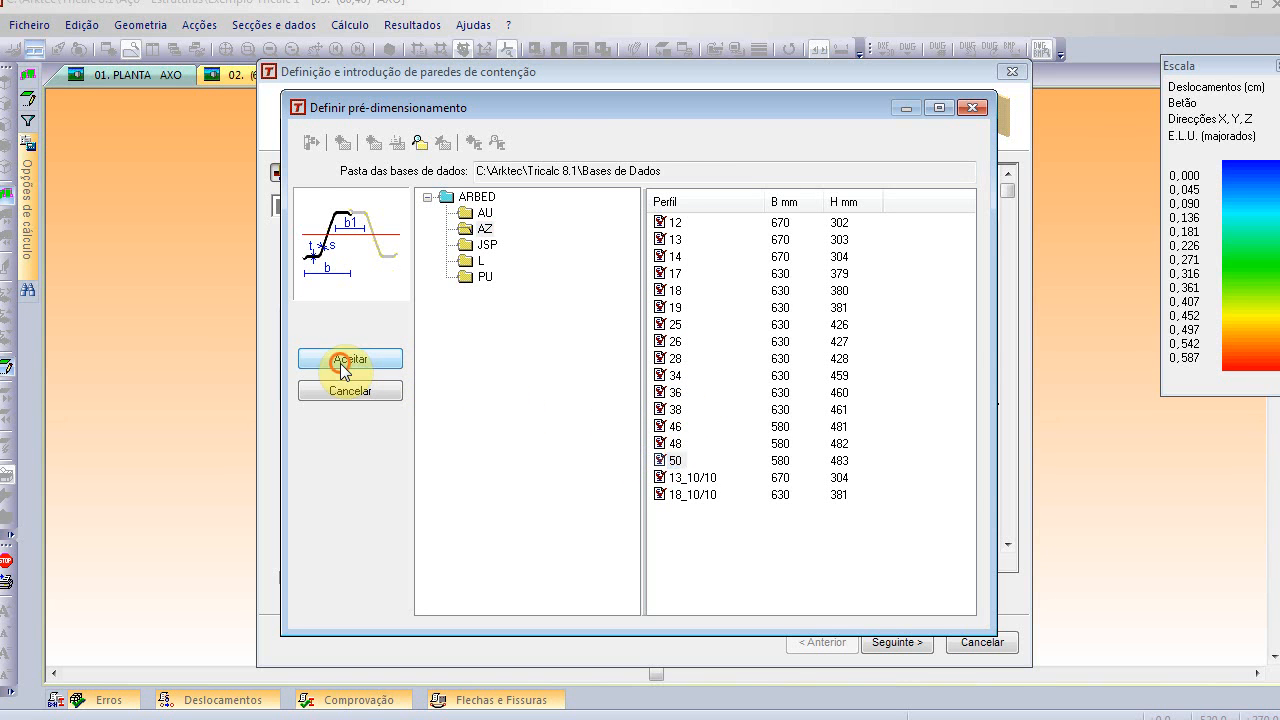
pyautogui.click(722, 417)
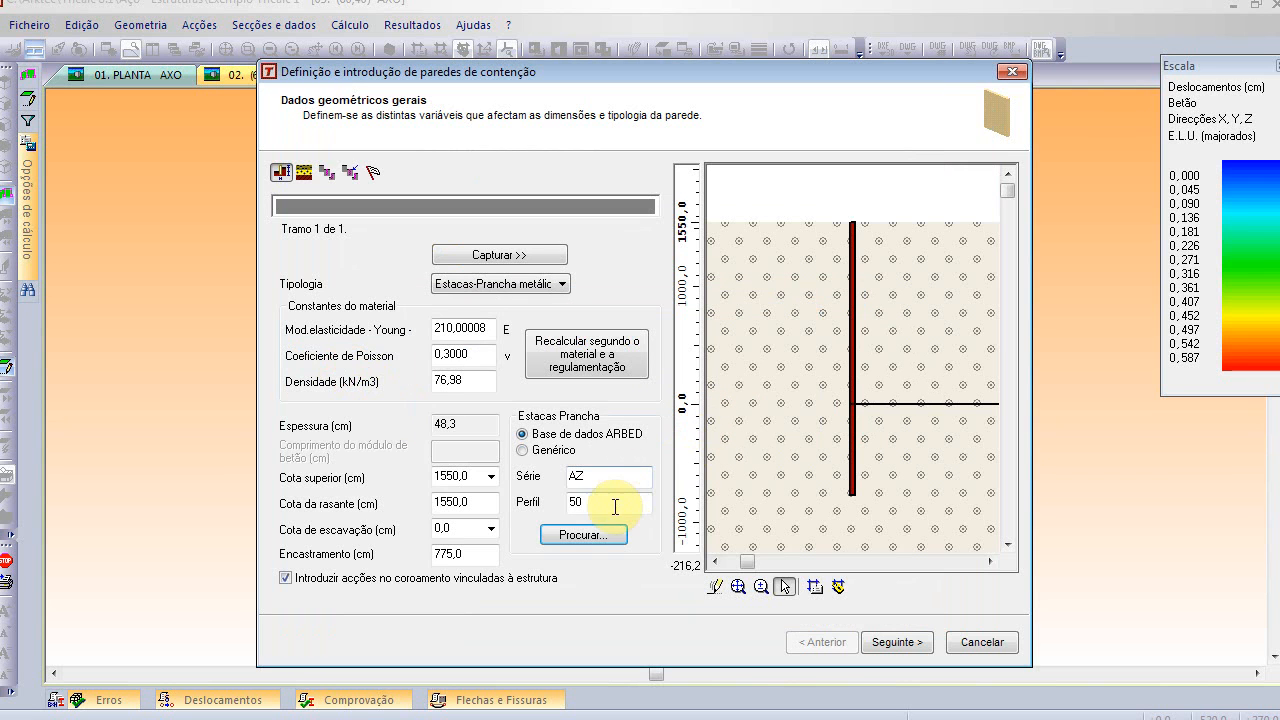
# - Edit the wall's terrain stratum and copy the Argila branda soil properties into it from the terrain database
pyautogui.click(304, 173)
pyautogui.click(298, 323)
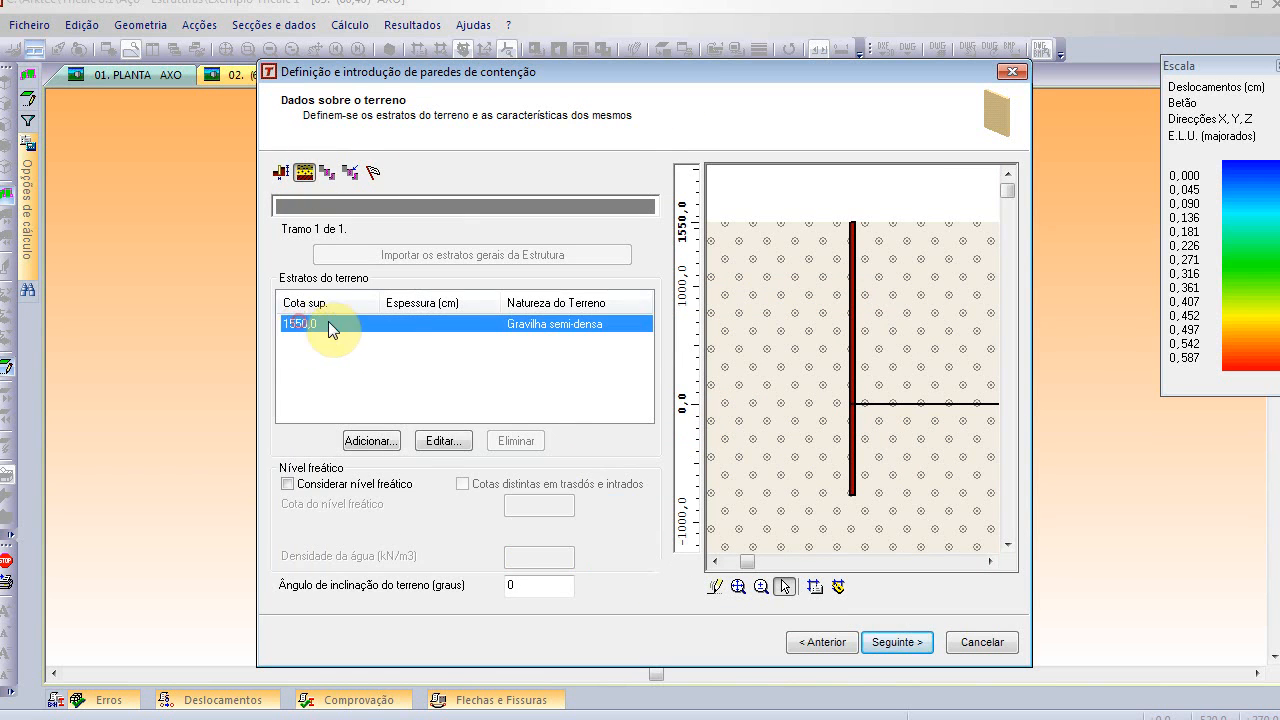
pyautogui.click(440, 440)
pyautogui.click(775, 135)
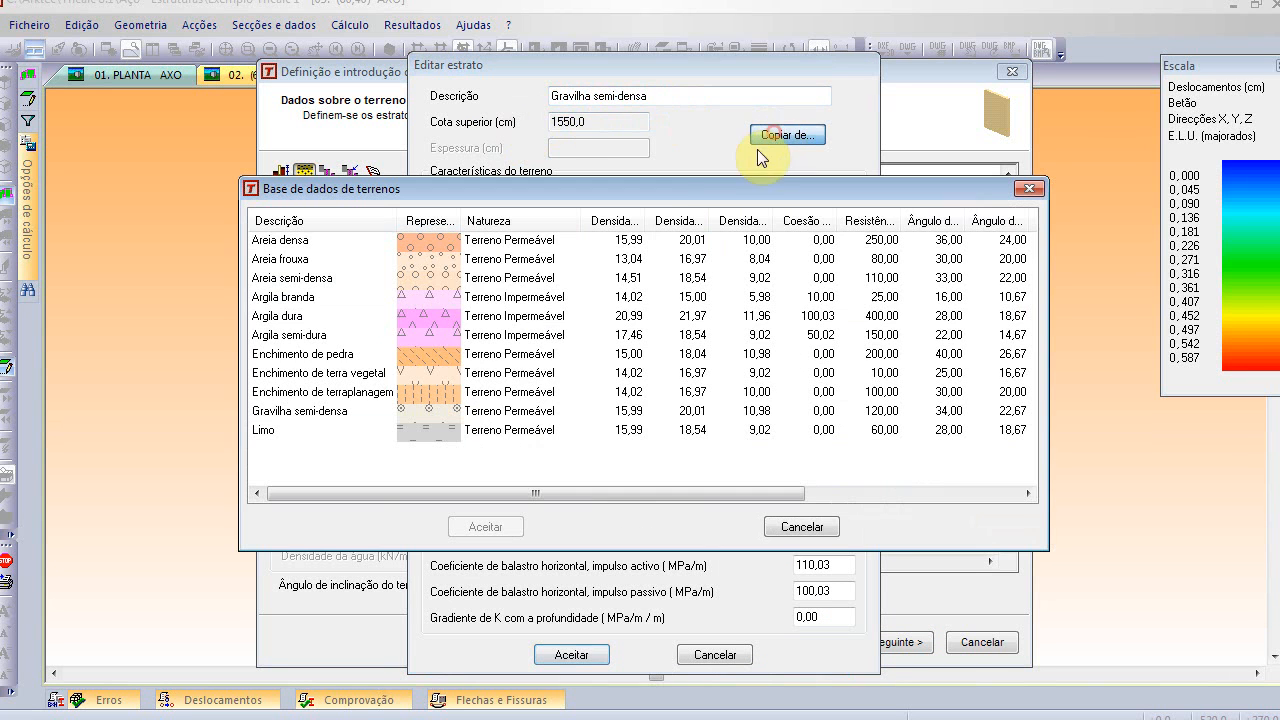
pyautogui.click(325, 297)
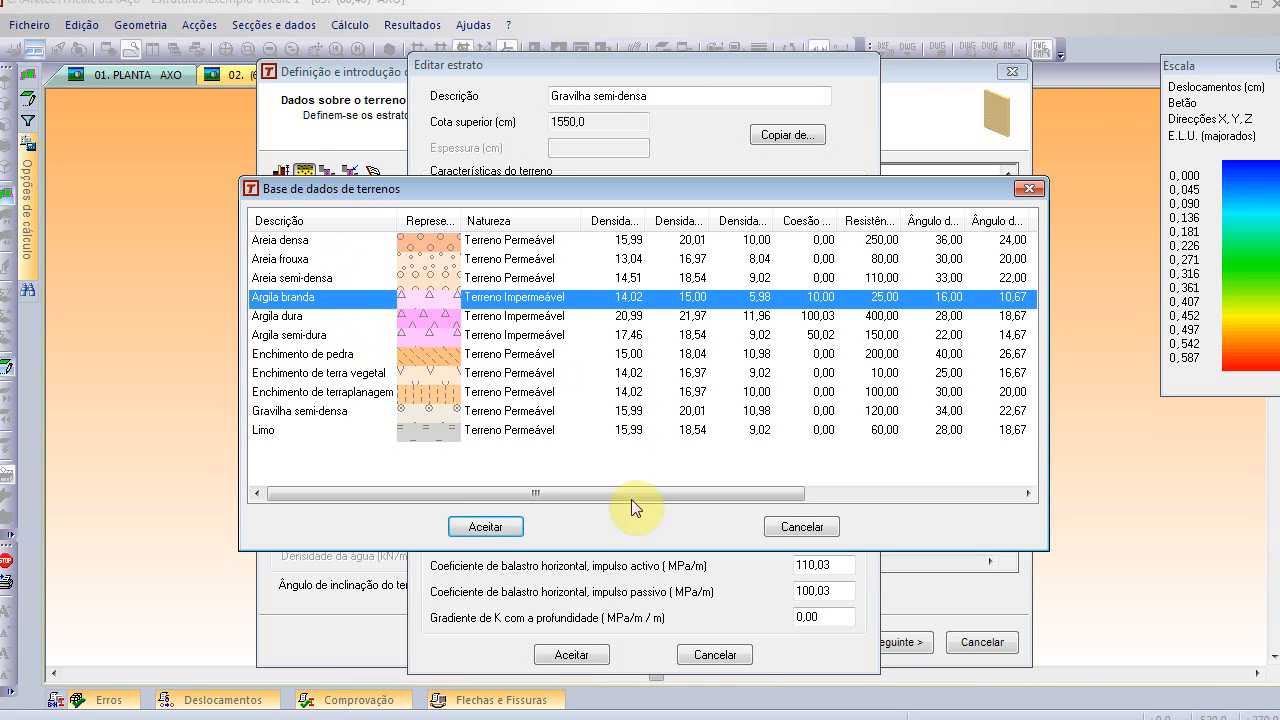
pyautogui.click(505, 528)
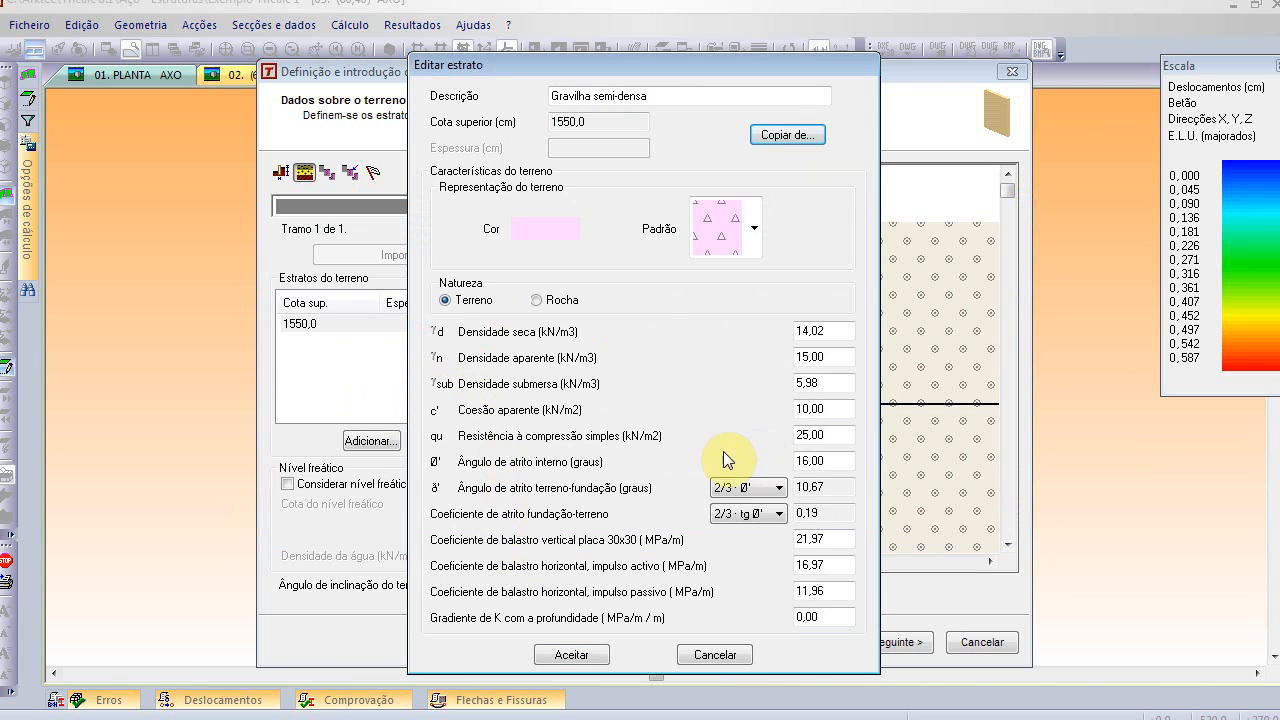
# - Replace the stratum's soil properties with those of Areia semi-densa from the terrain database and accept the stratum
pyautogui.click(770, 140)
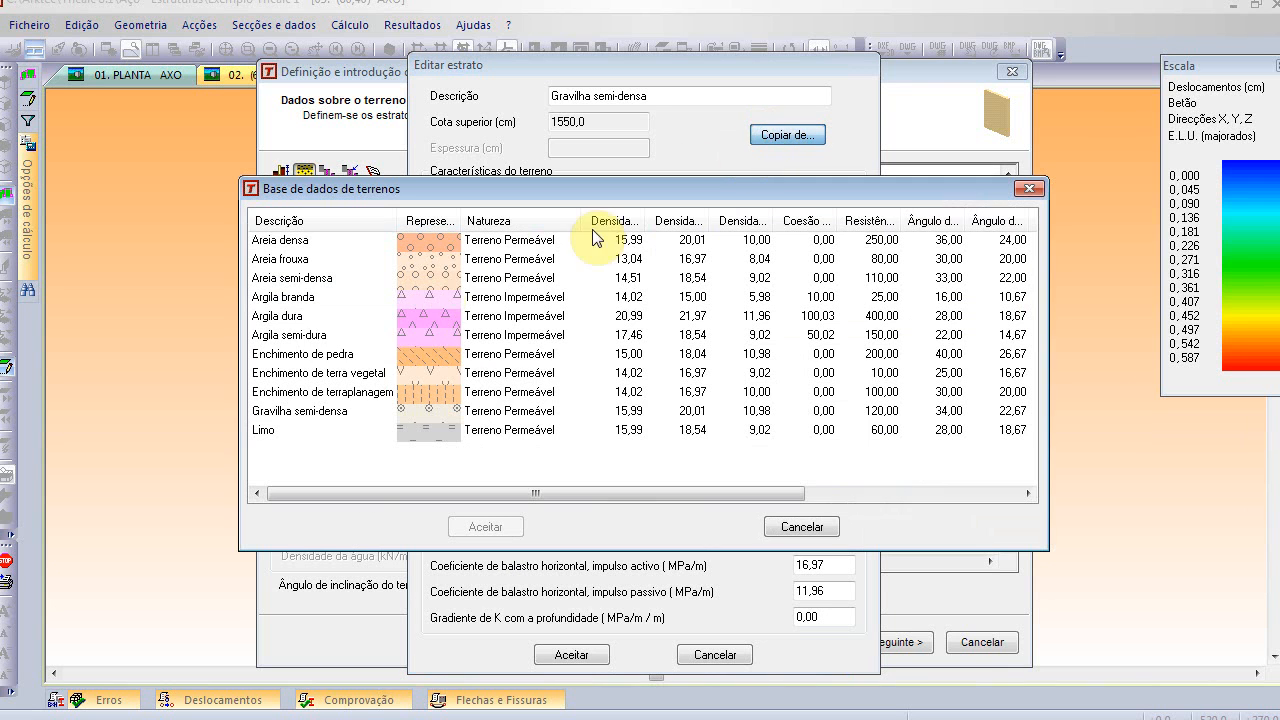
pyautogui.click(312, 279)
pyautogui.click(485, 526)
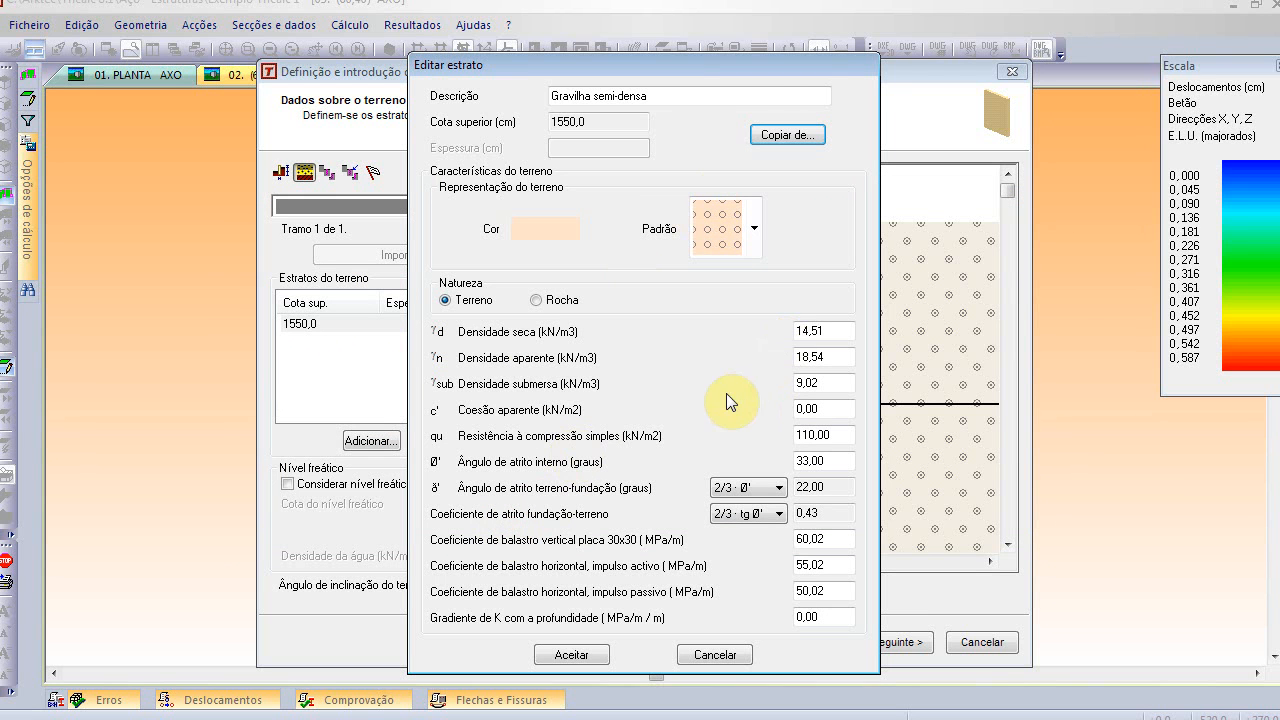
pyautogui.click(556, 652)
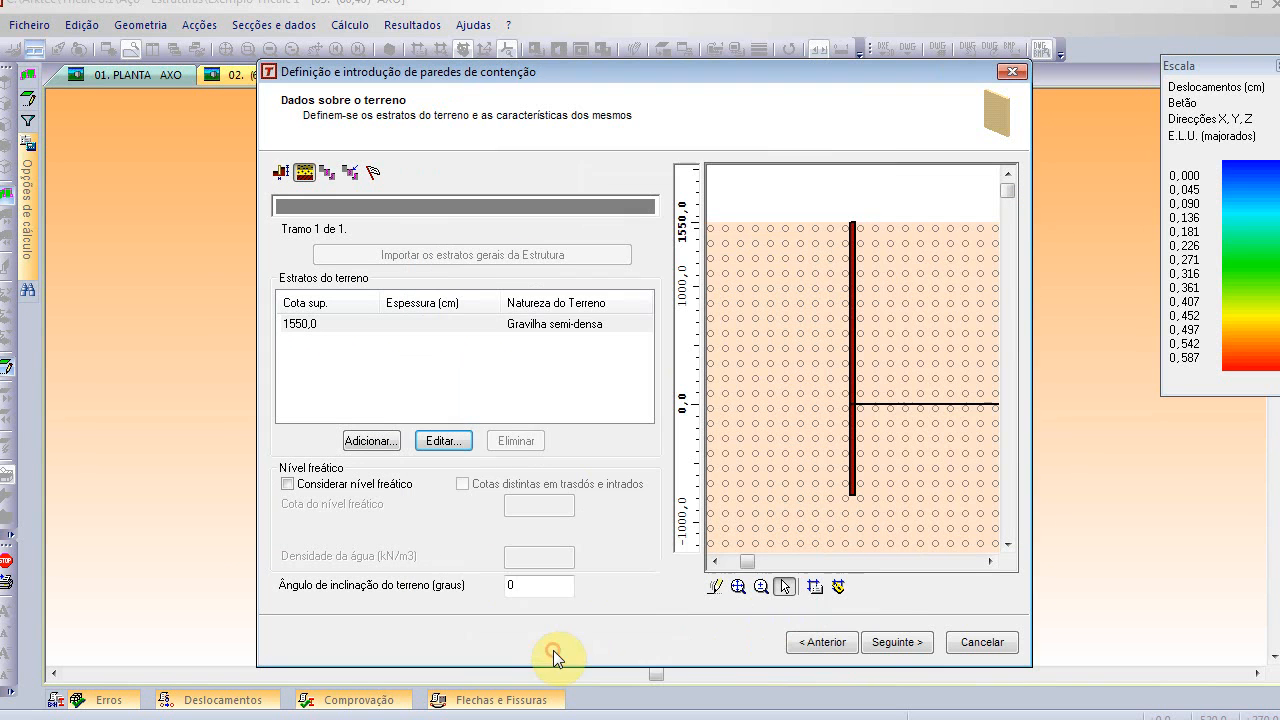
# - Add a second terrain stratum with upper level 1000 cm and the Argila dura properties from the terrain database
pyautogui.click(491, 325)
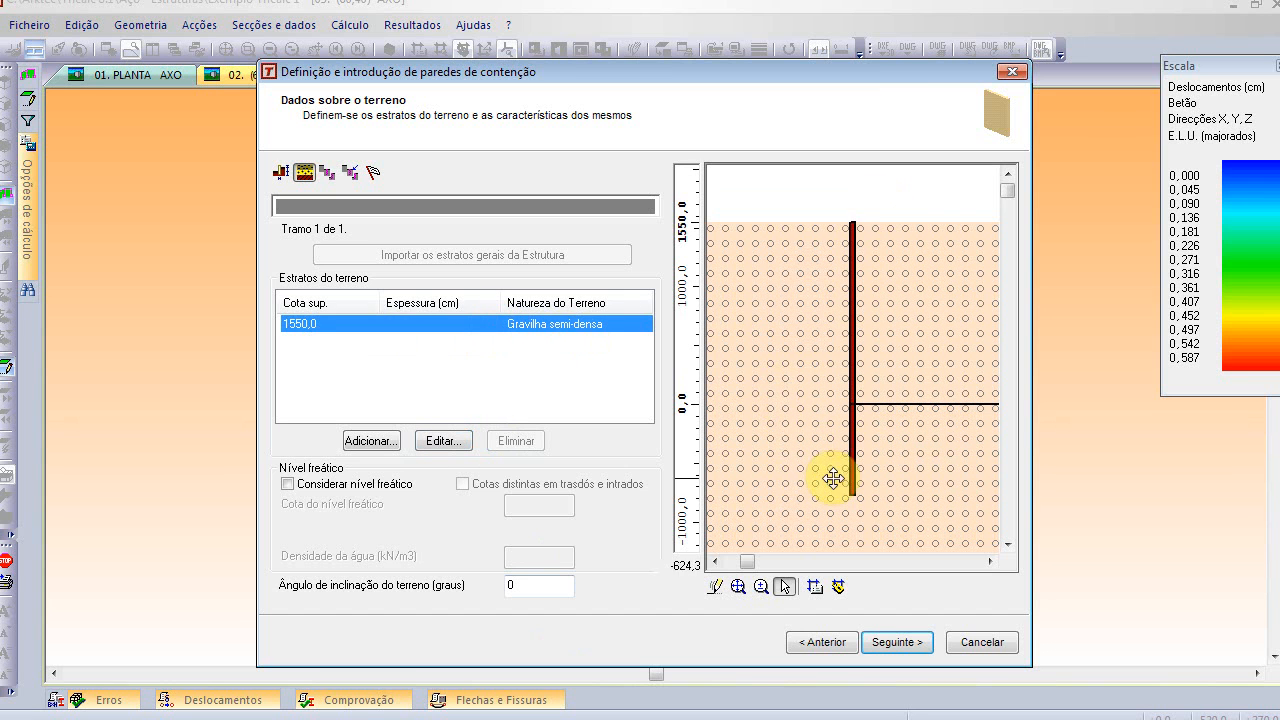
pyautogui.click(372, 441)
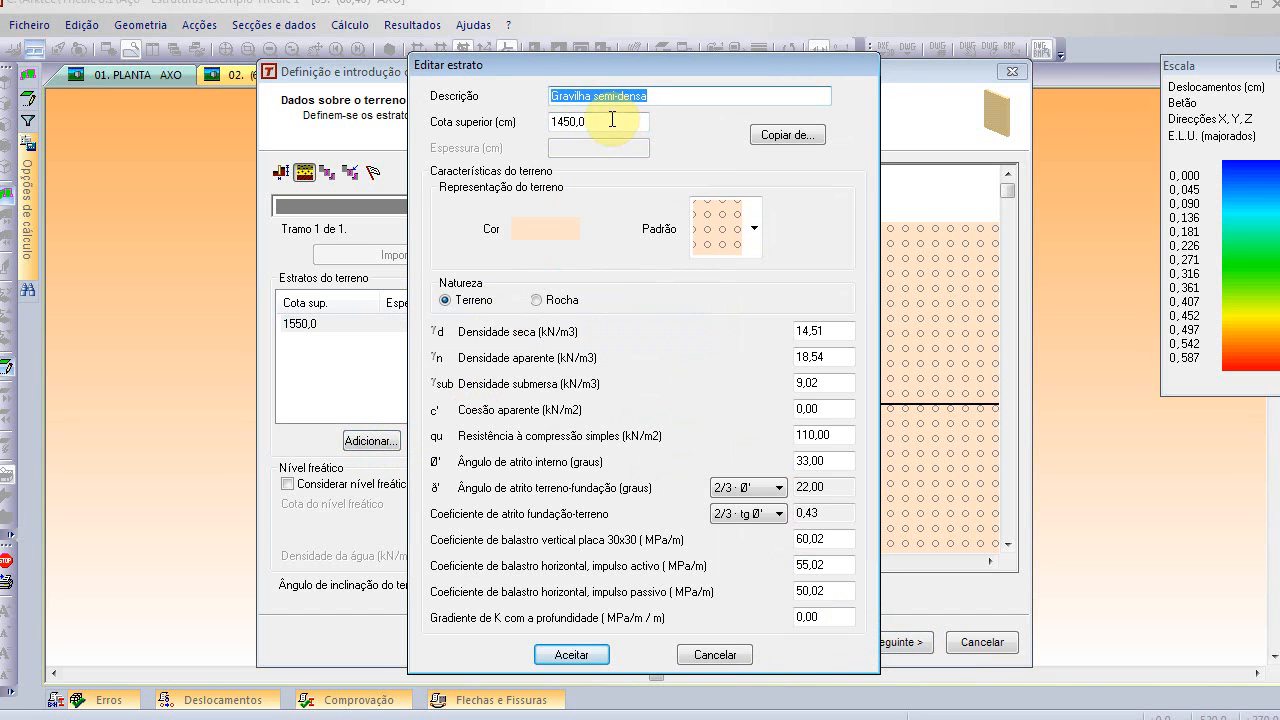
pyautogui.moveTo(609, 119); pyautogui.dragTo(506, 113)
pyautogui.moveTo(563, 72); pyautogui.dragTo(745, 112)
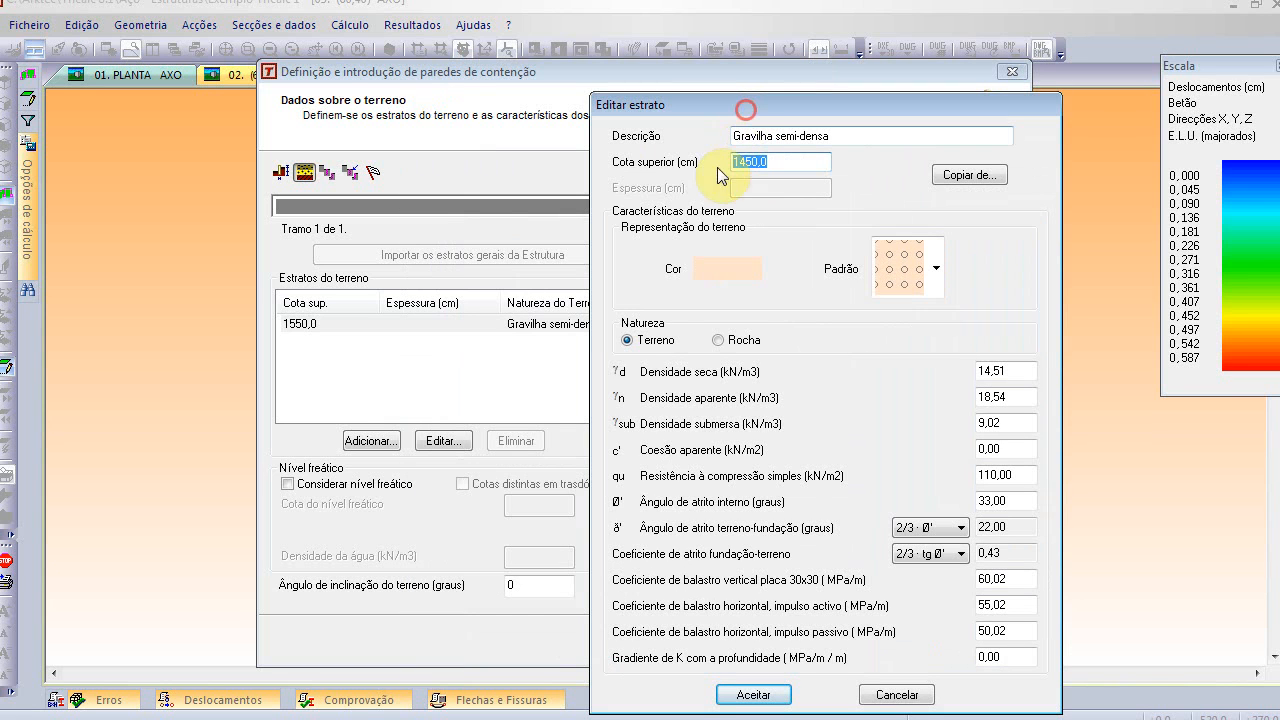
pyautogui.write('100')
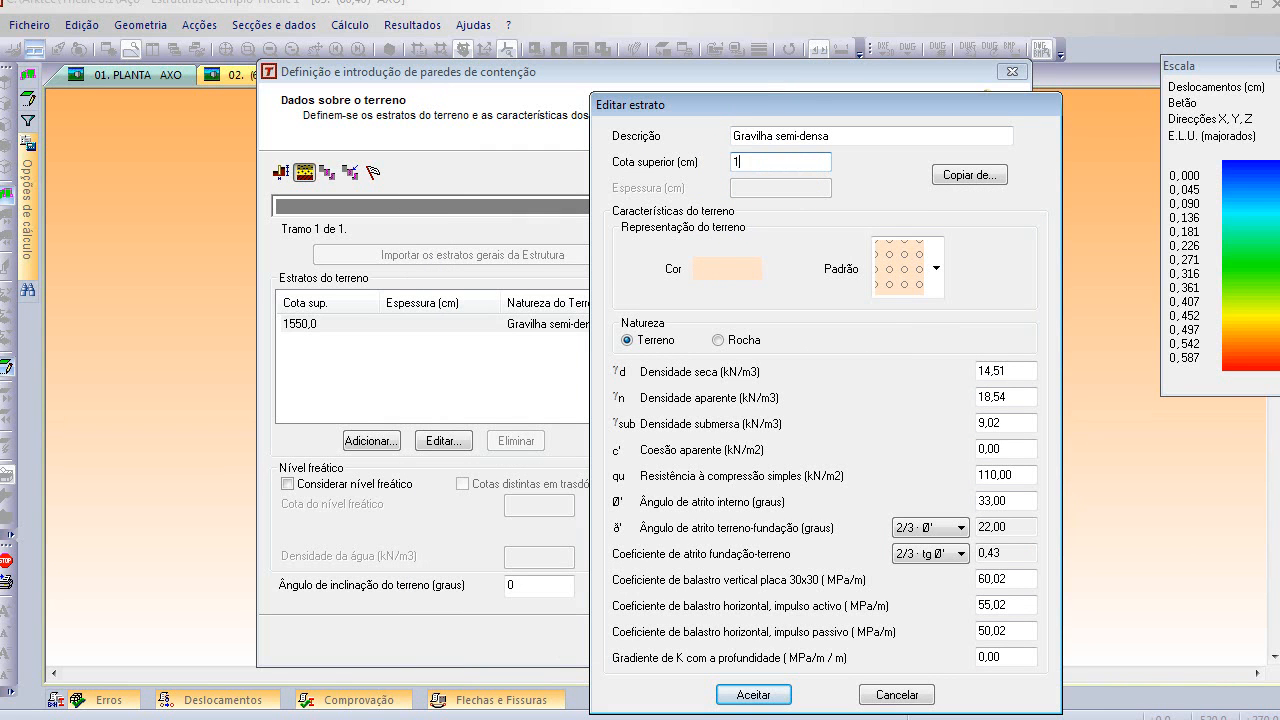
pyautogui.click(998, 174)
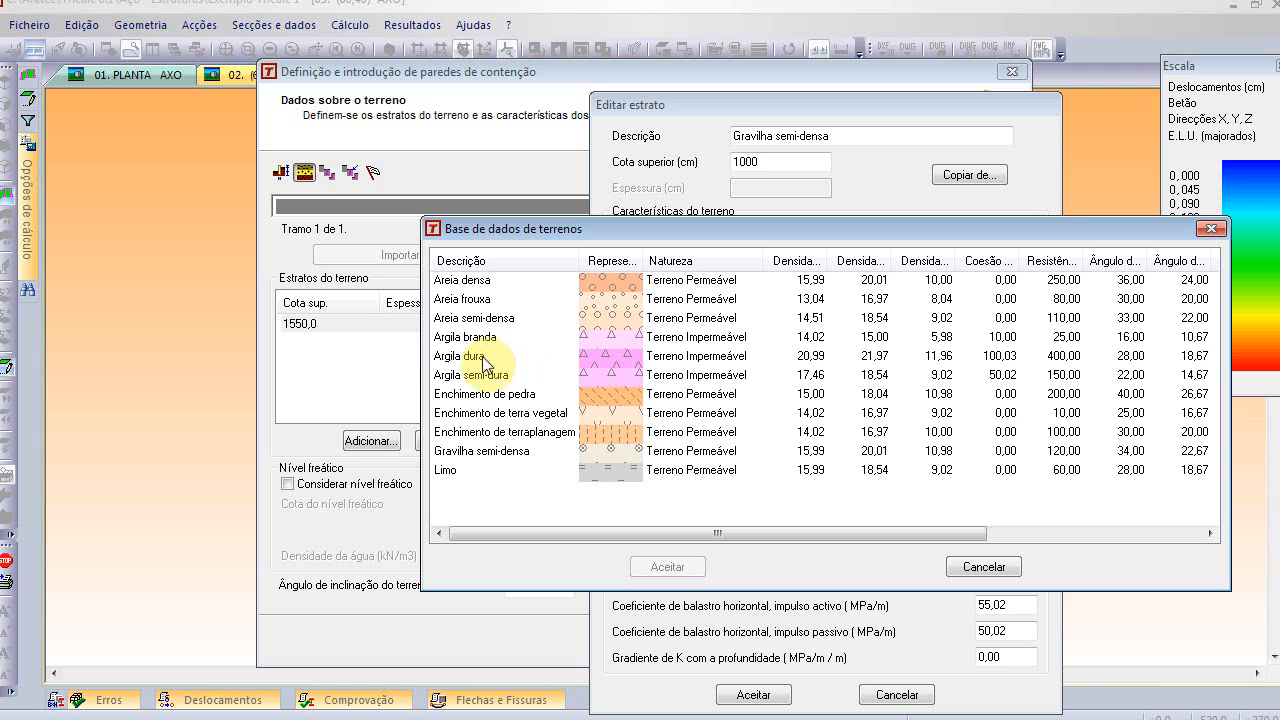
pyautogui.click(478, 356)
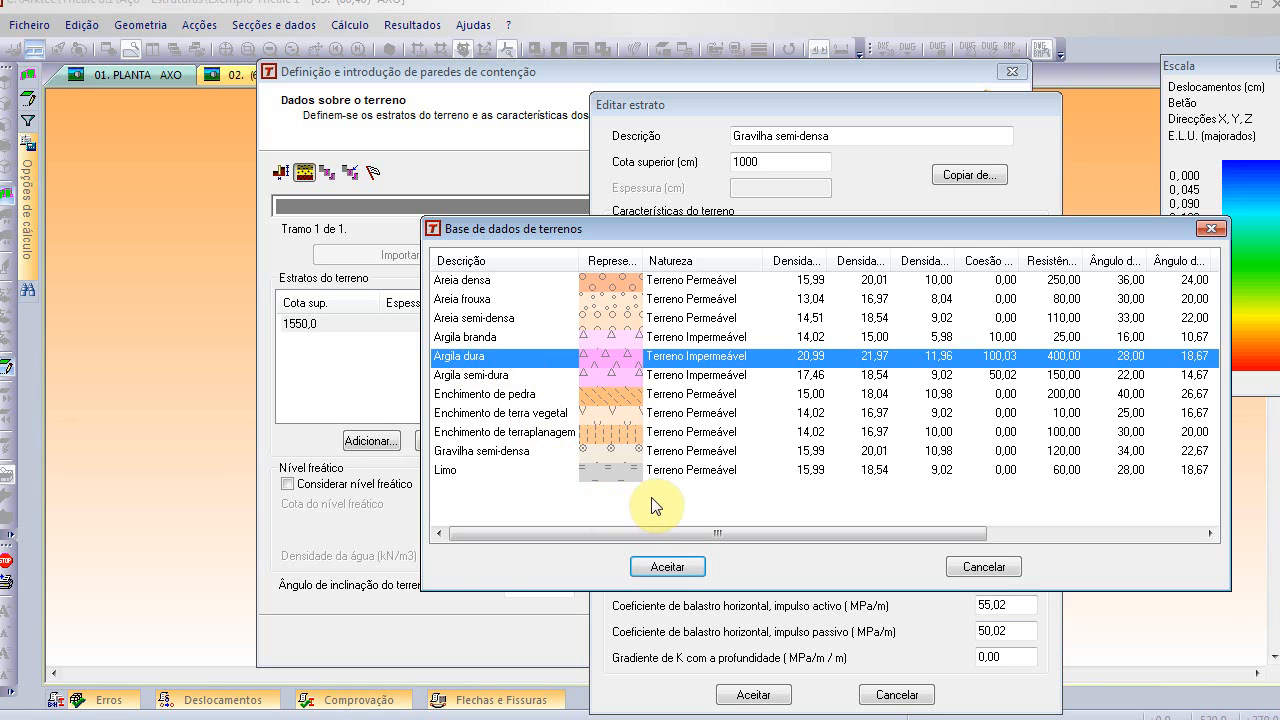
pyautogui.click(667, 566)
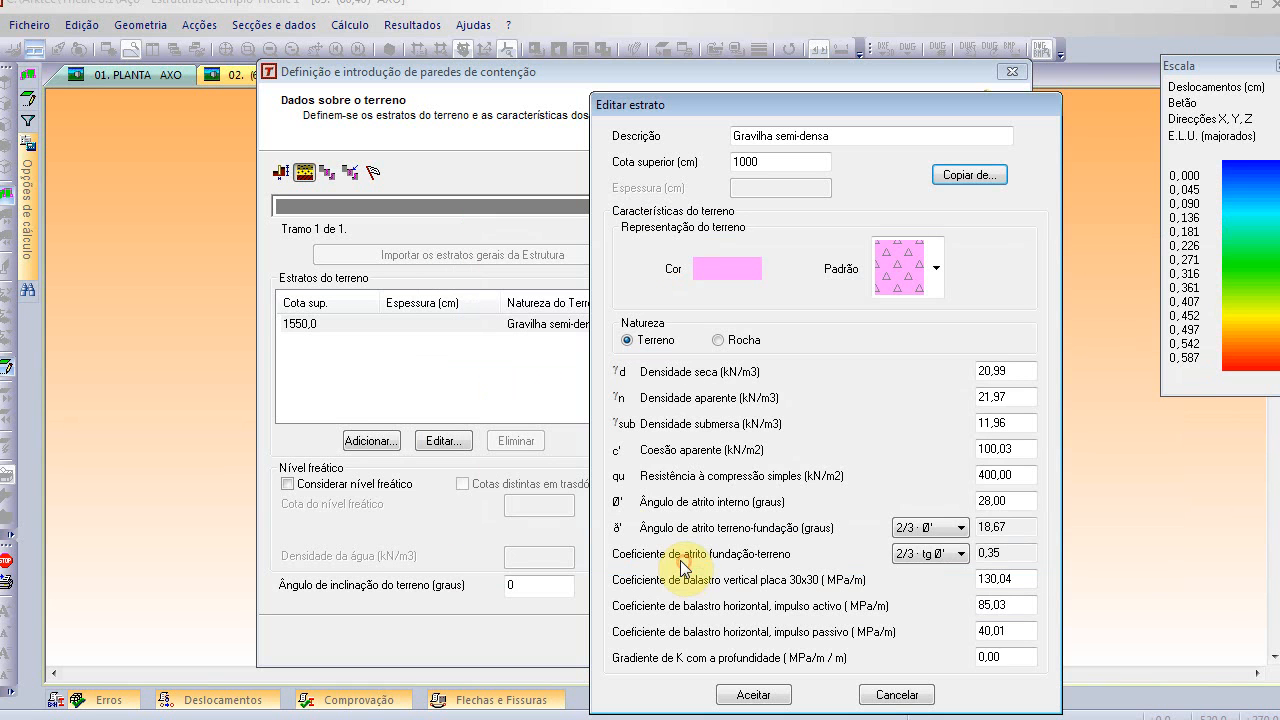
pyautogui.click(755, 694)
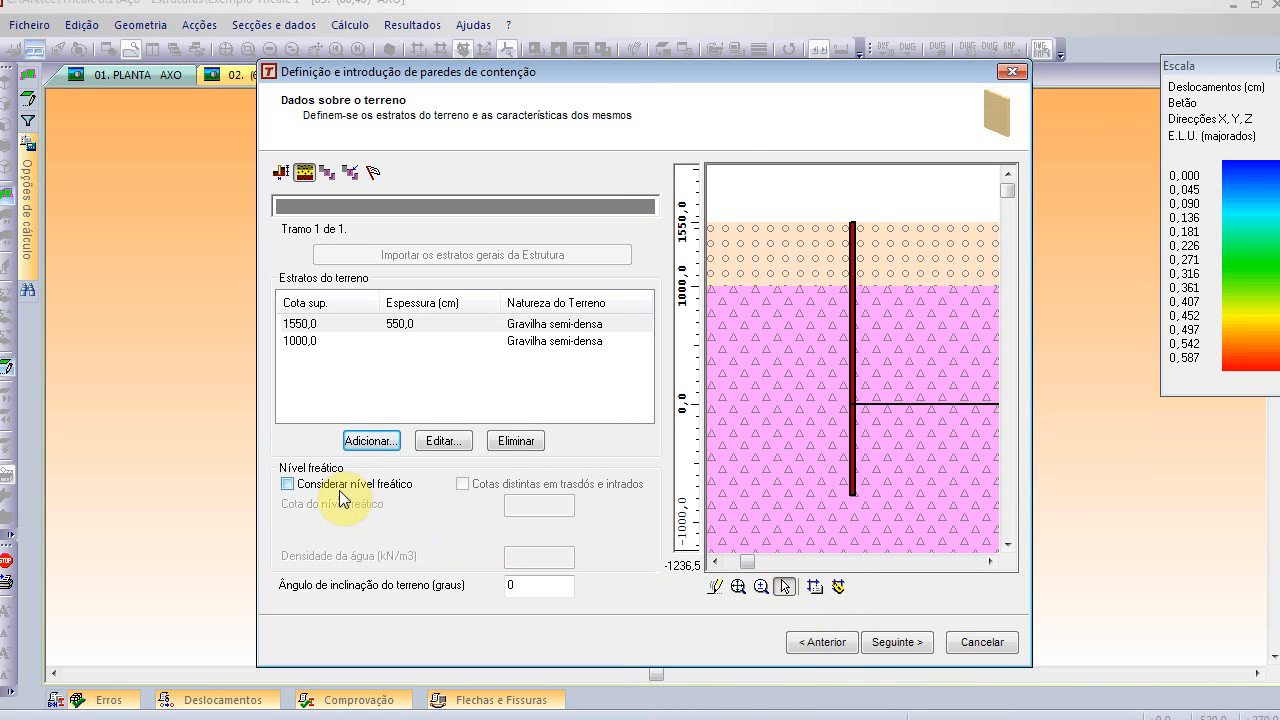
# - Include the water table at level 600, using the same level on both sides of the wall
pyautogui.click(288, 484)
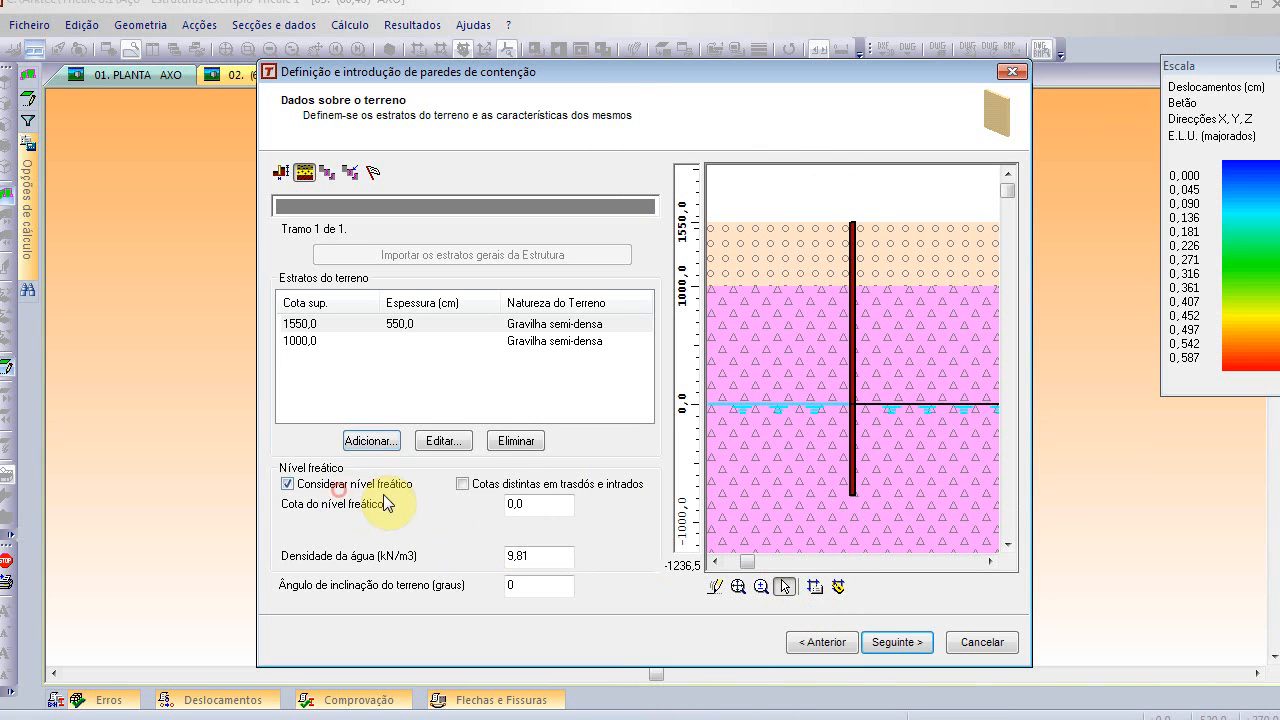
pyautogui.click(463, 484)
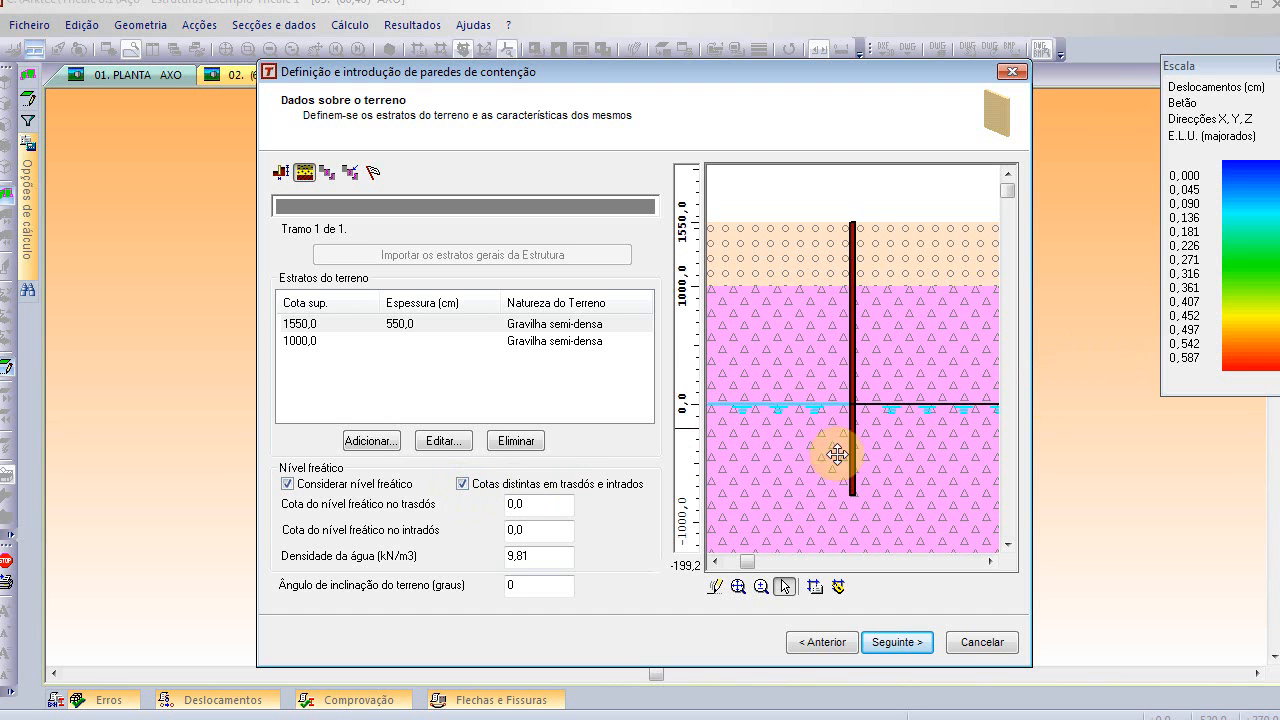
pyautogui.click(499, 484)
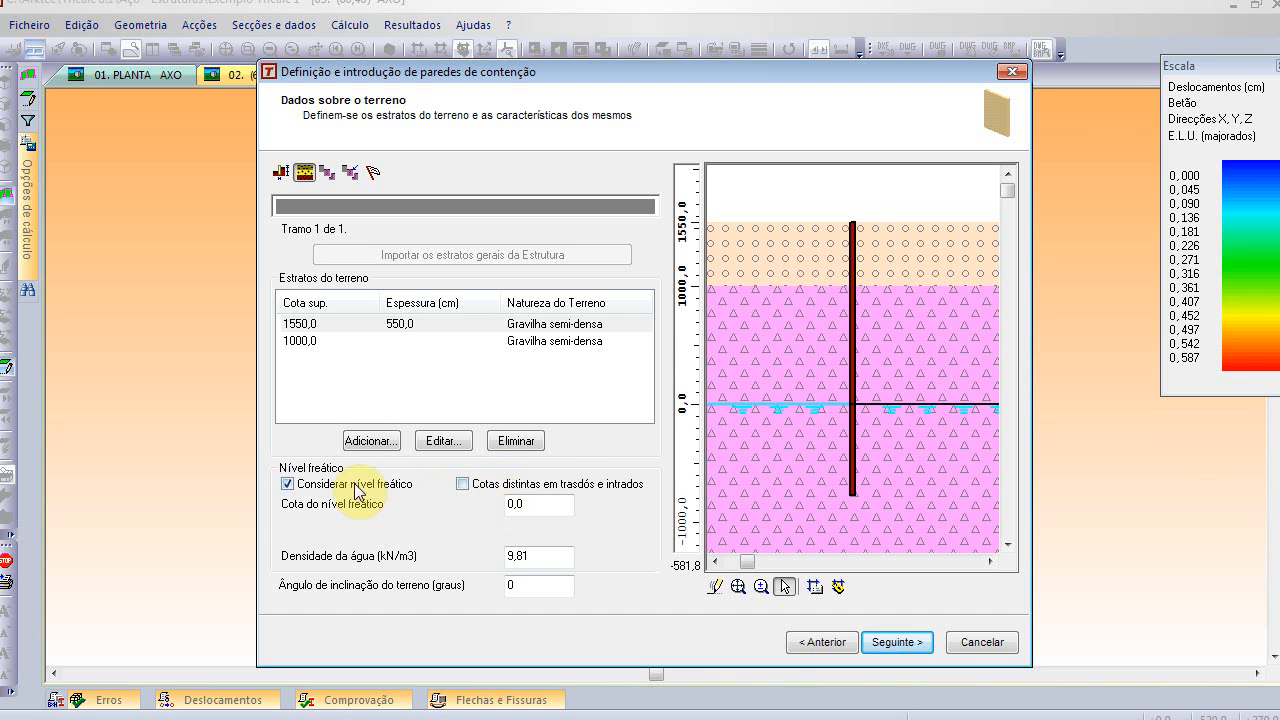
pyautogui.doubleClick(530, 504)
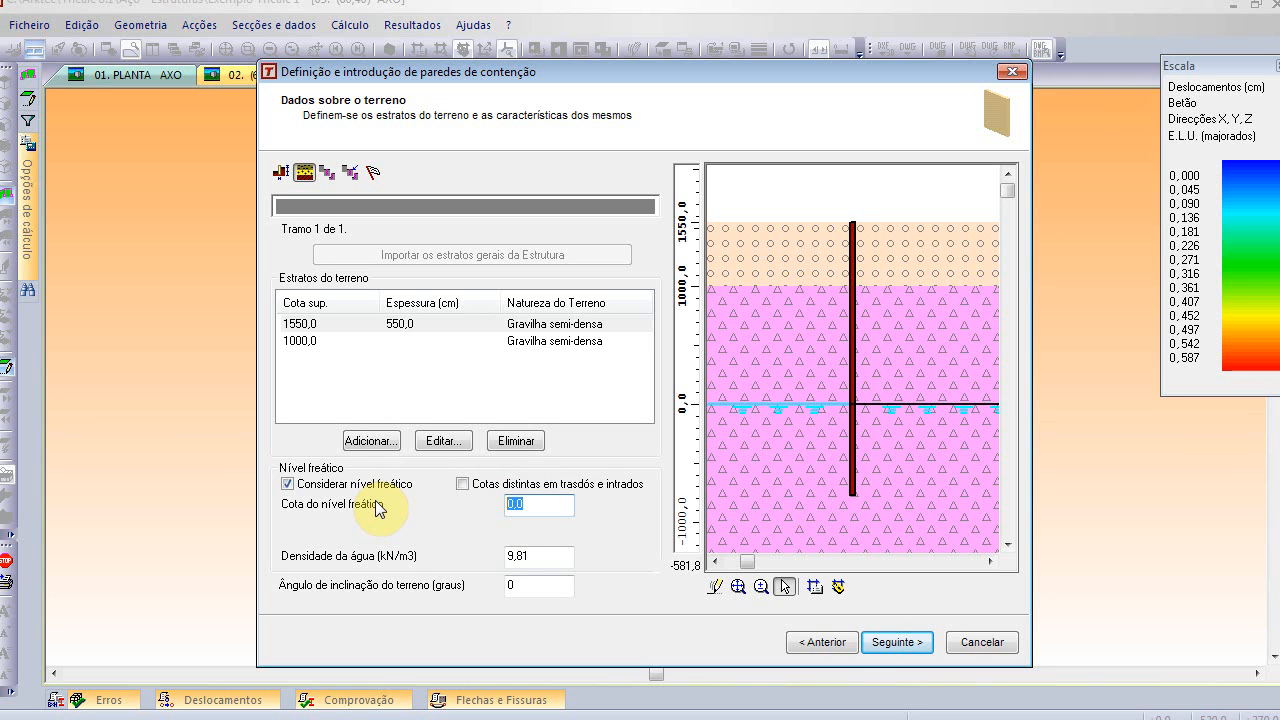
pyautogui.write('60')
pyautogui.click(528, 557)
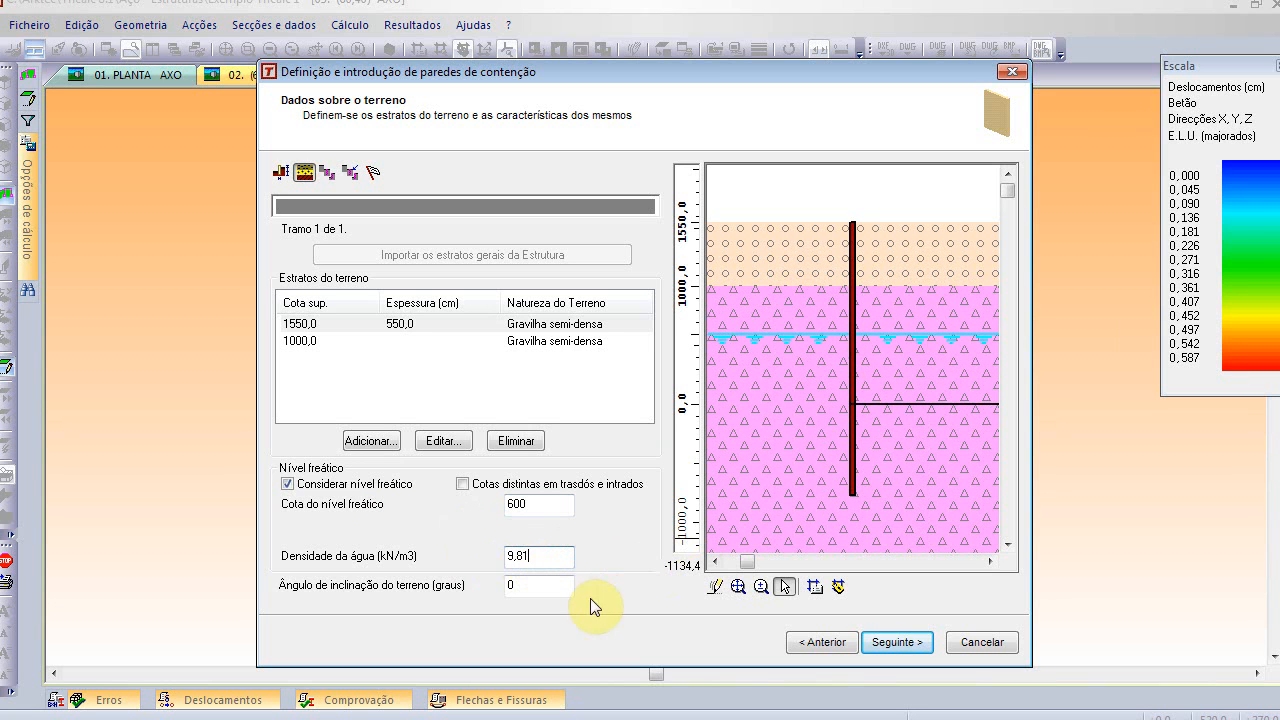
pyautogui.click(516, 587)
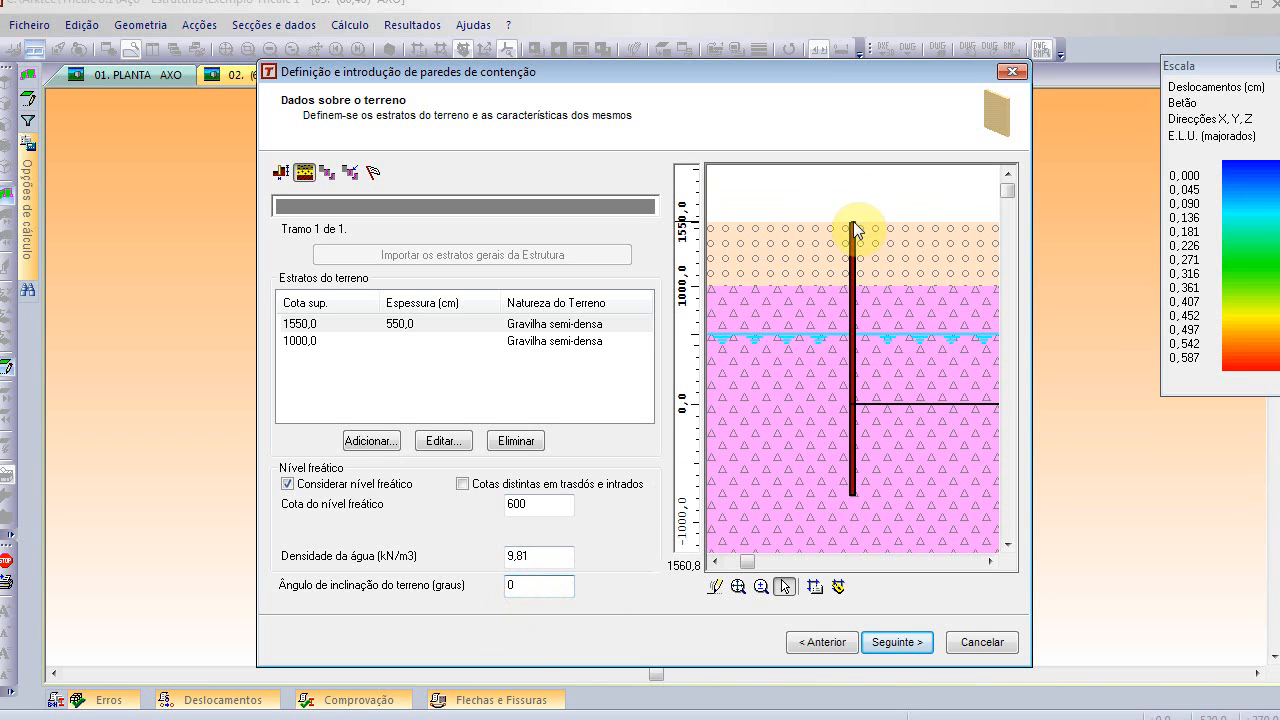
# - Start the automatic generation of the wall's execution phases and begin a new intermediate excavation stage
pyautogui.click(327, 173)
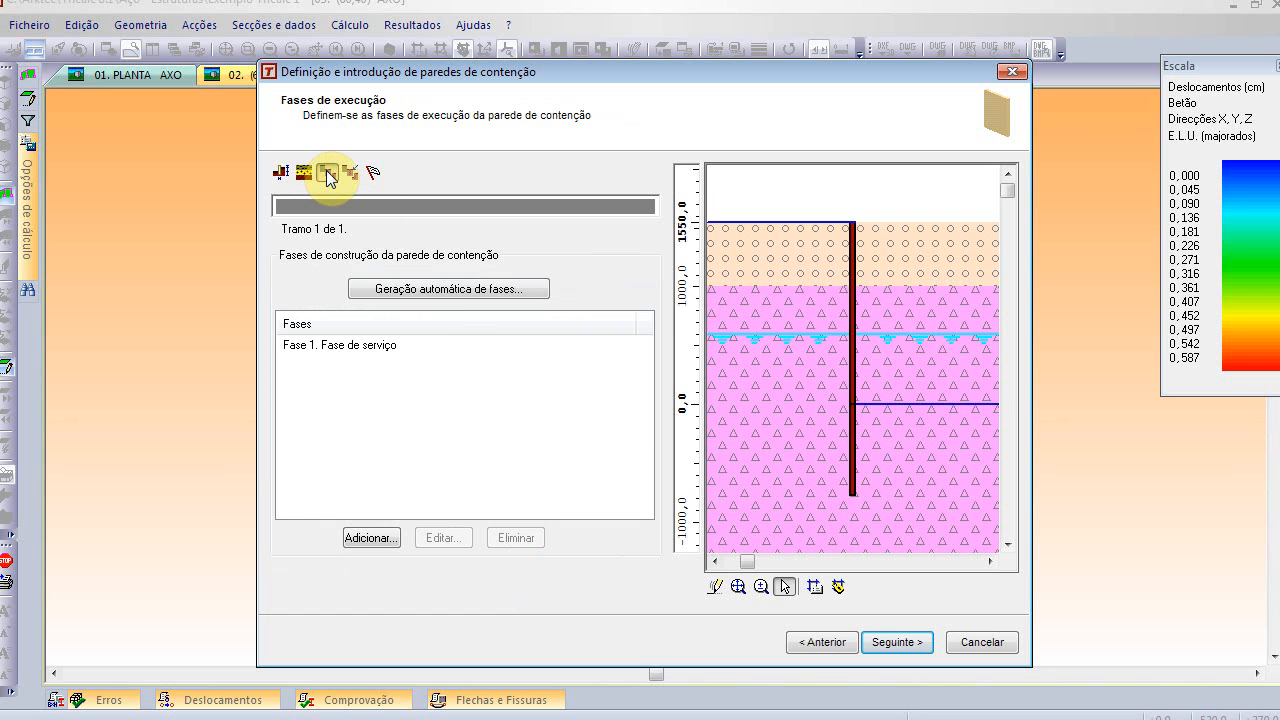
pyautogui.click(361, 287)
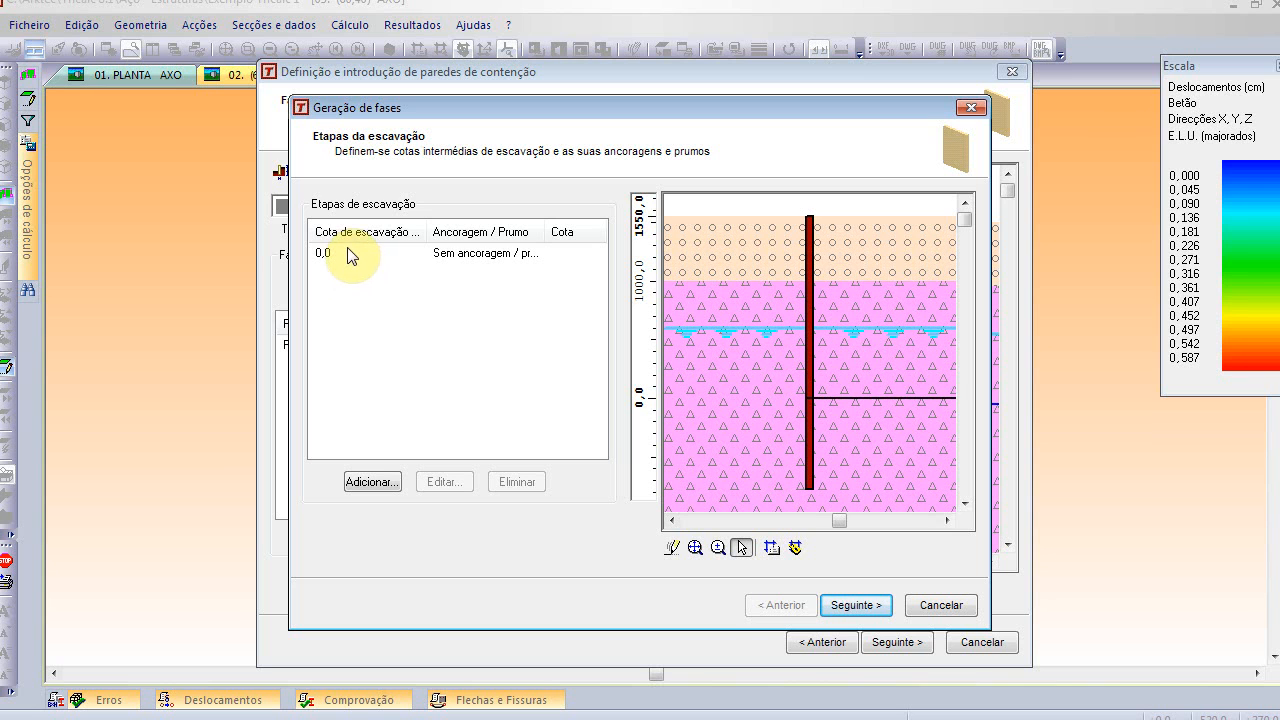
pyautogui.click(349, 255)
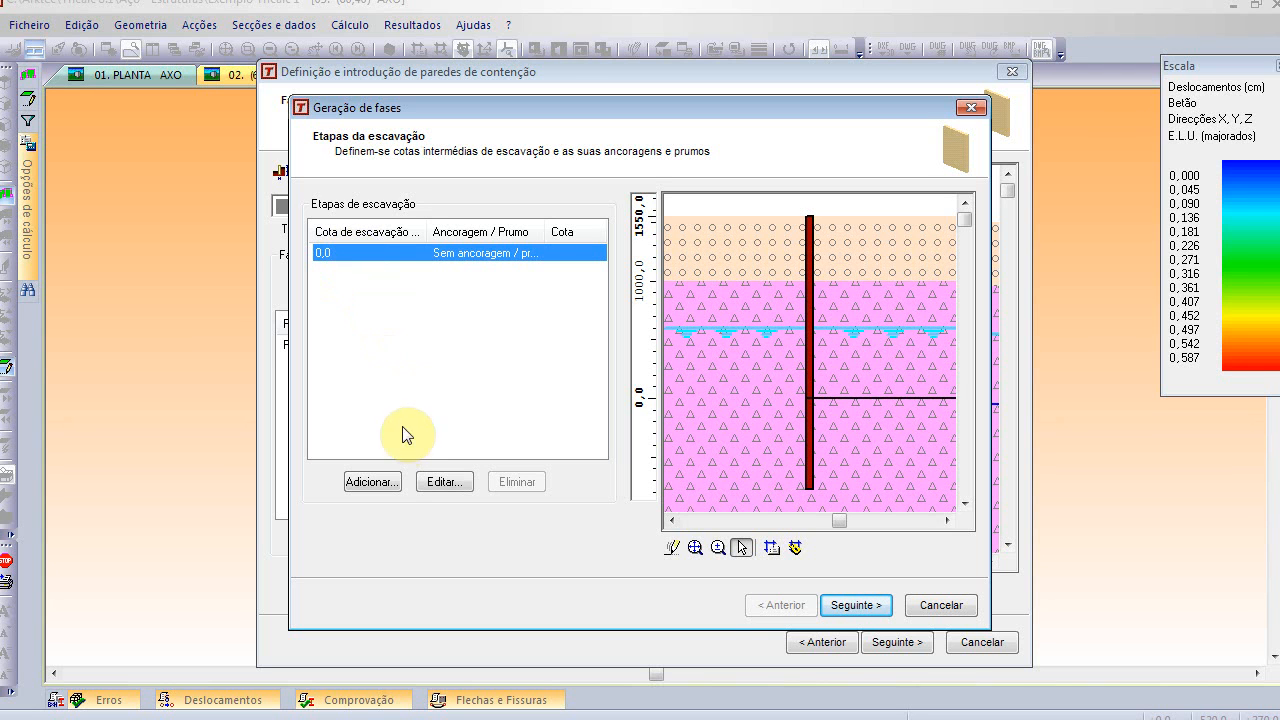
pyautogui.click(386, 485)
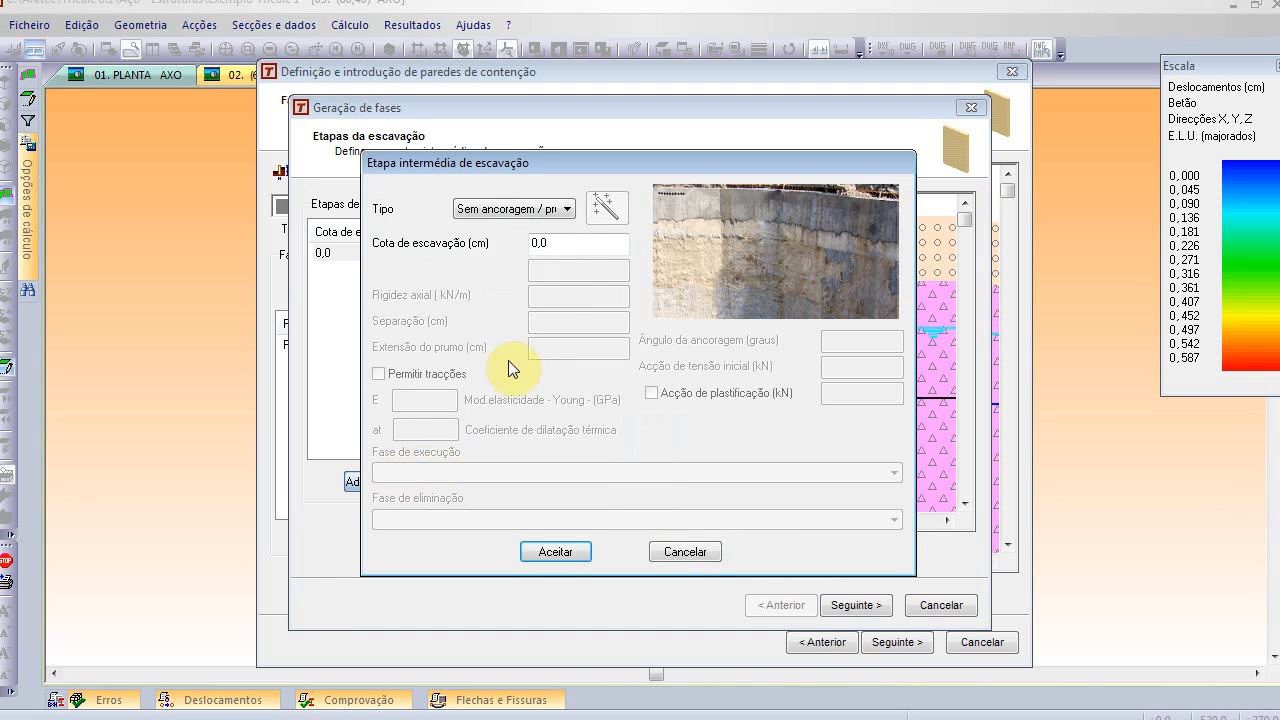
# - Compare the parameters of the Prumo and Ancoragem types for the intermediate excavation stage
pyautogui.click(562, 209)
pyautogui.click(540, 238)
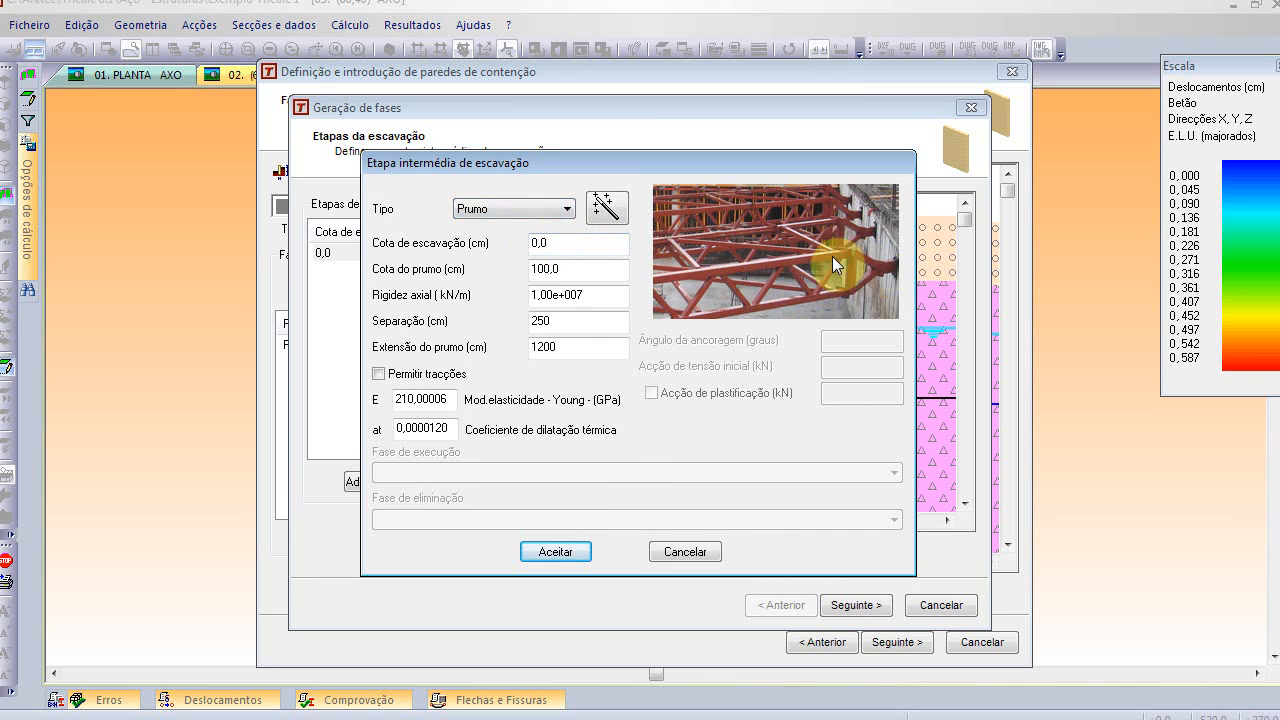
pyautogui.click(551, 206)
pyautogui.click(522, 248)
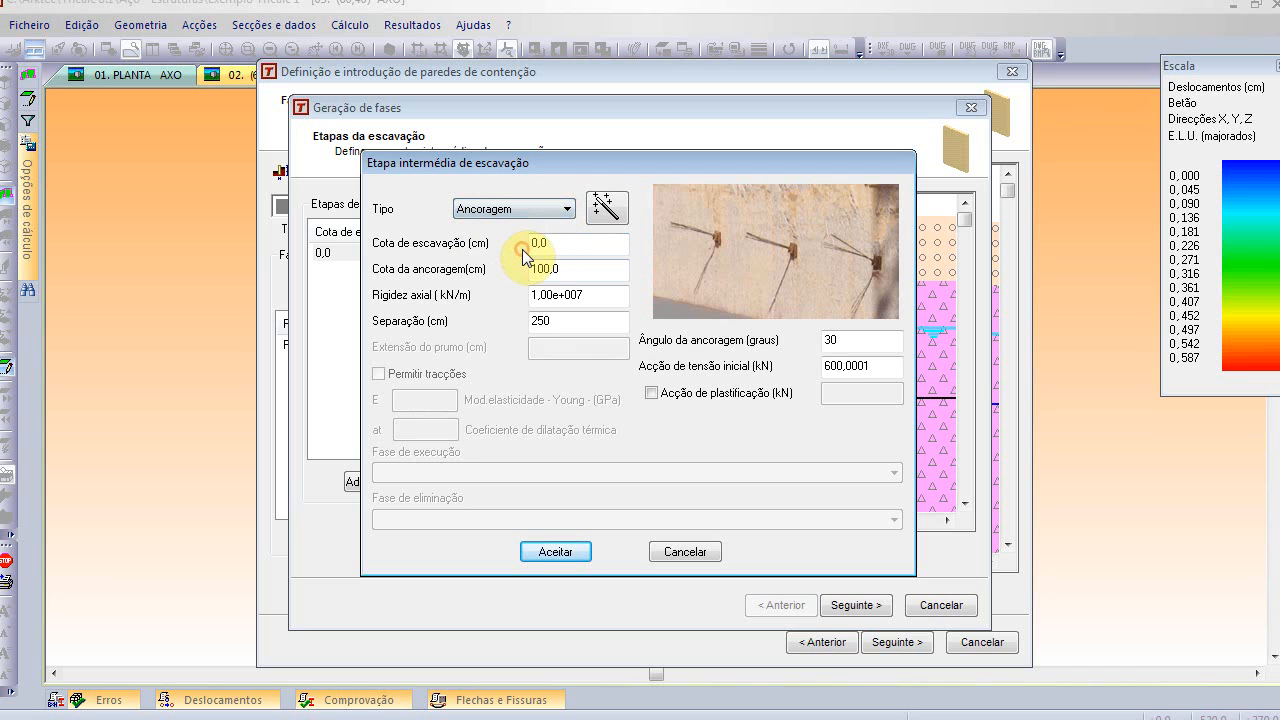
pyautogui.click(565, 209)
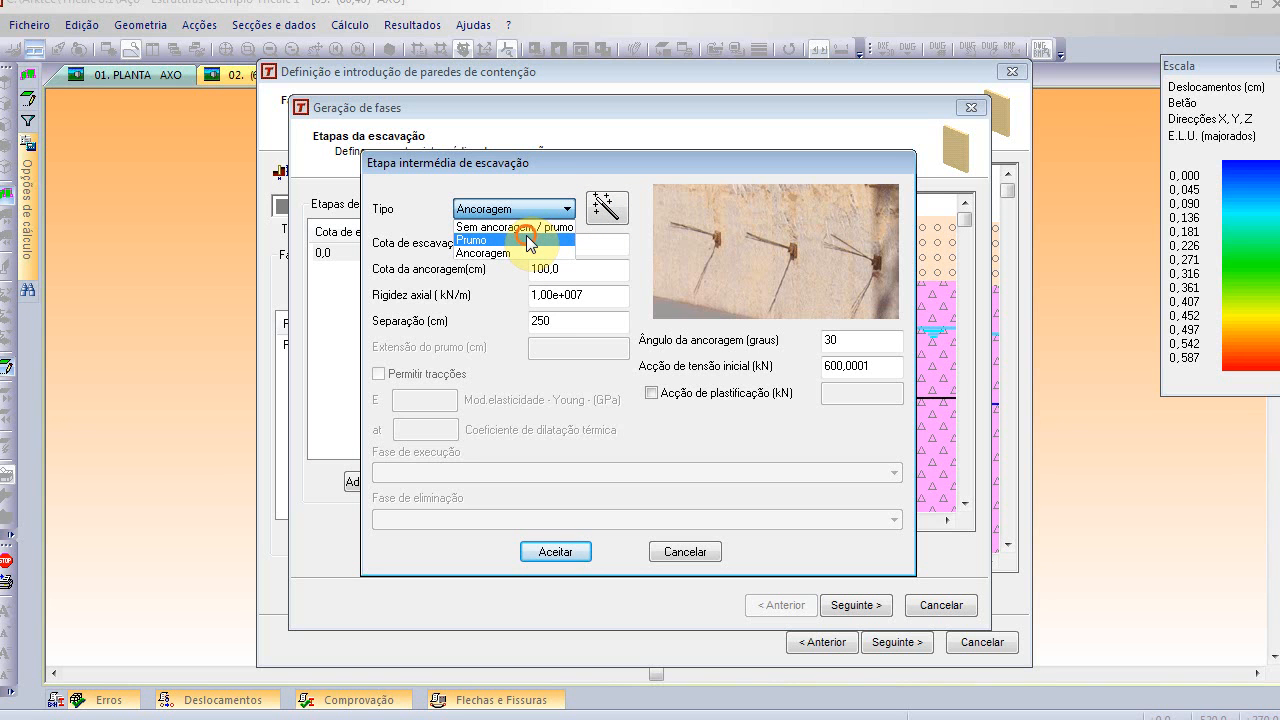
pyautogui.click(529, 241)
# - Browse the section database for the strut's profile, looking through the Aço Estrutural families, and leave without choosing one
pyautogui.click(608, 208)
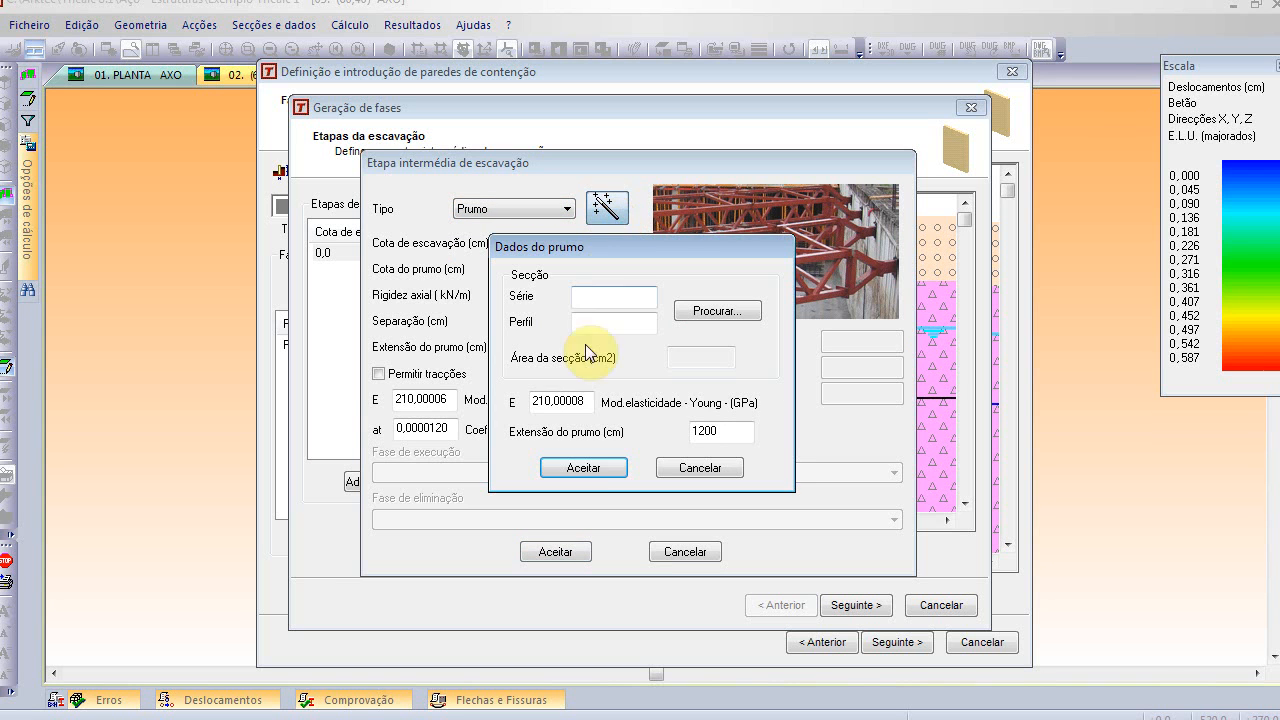
pyautogui.click(716, 311)
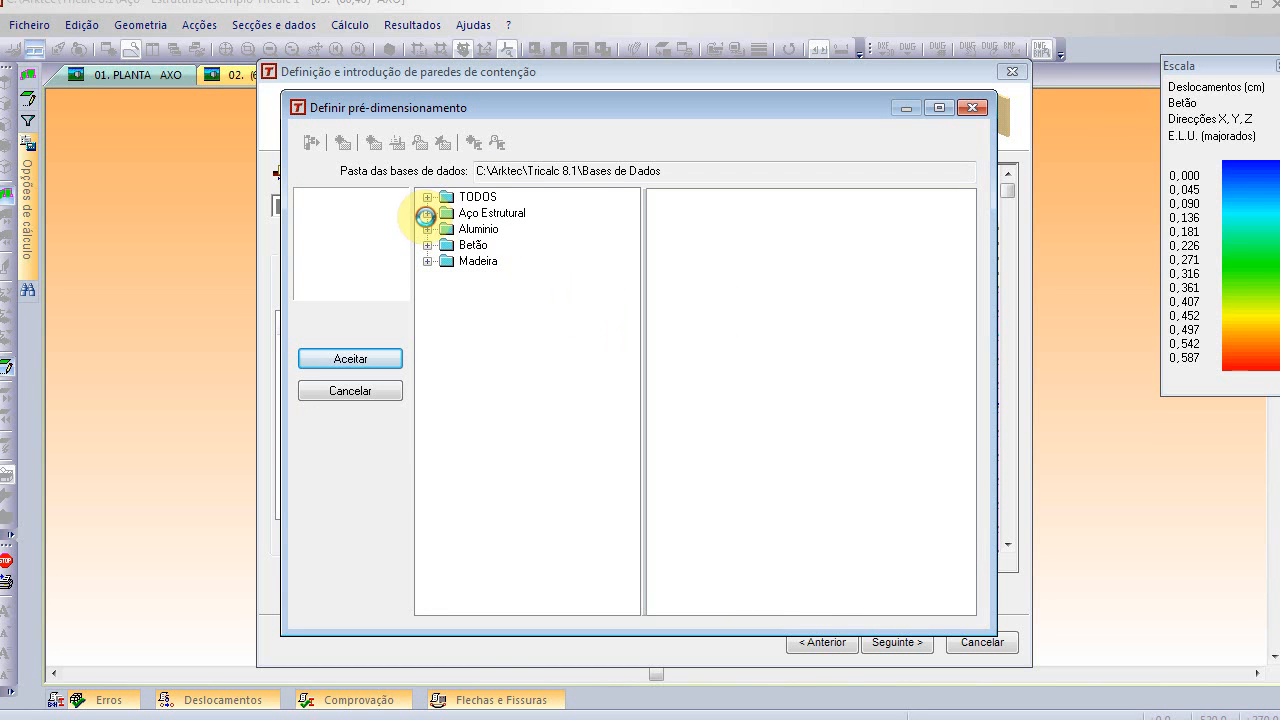
pyautogui.click(427, 213)
pyautogui.click(446, 229)
pyautogui.click(446, 229)
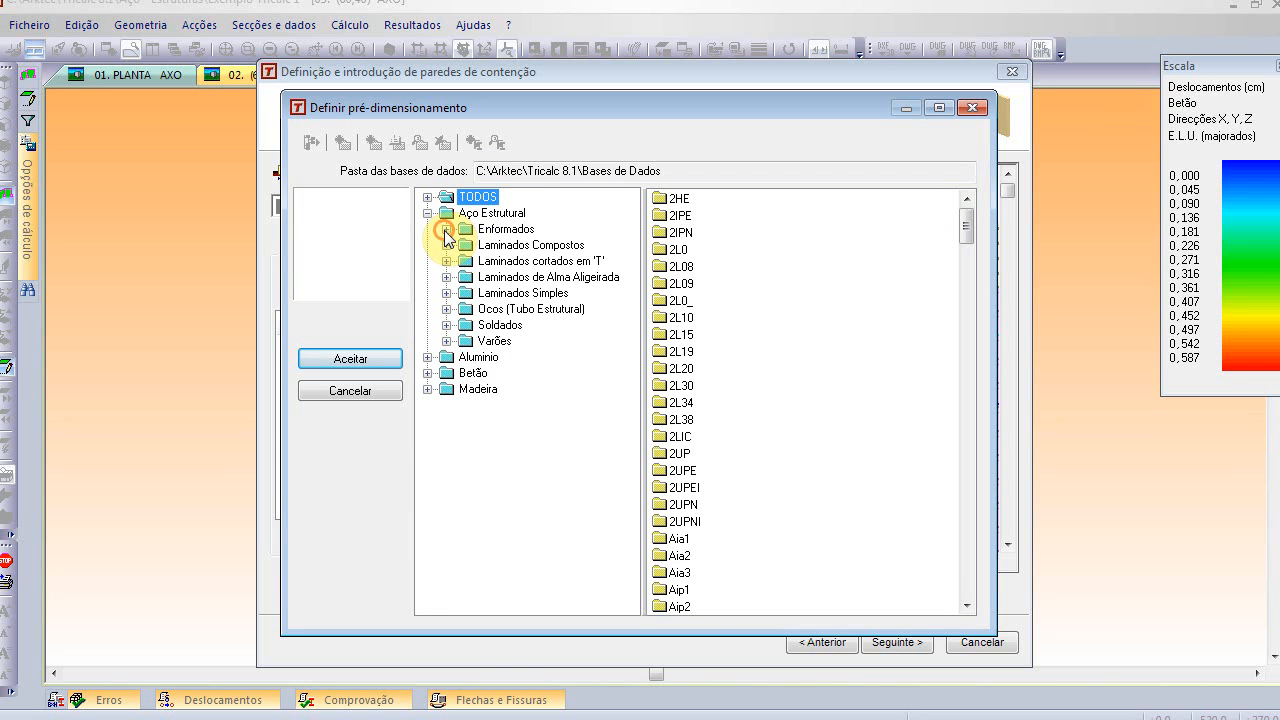
pyautogui.click(427, 213)
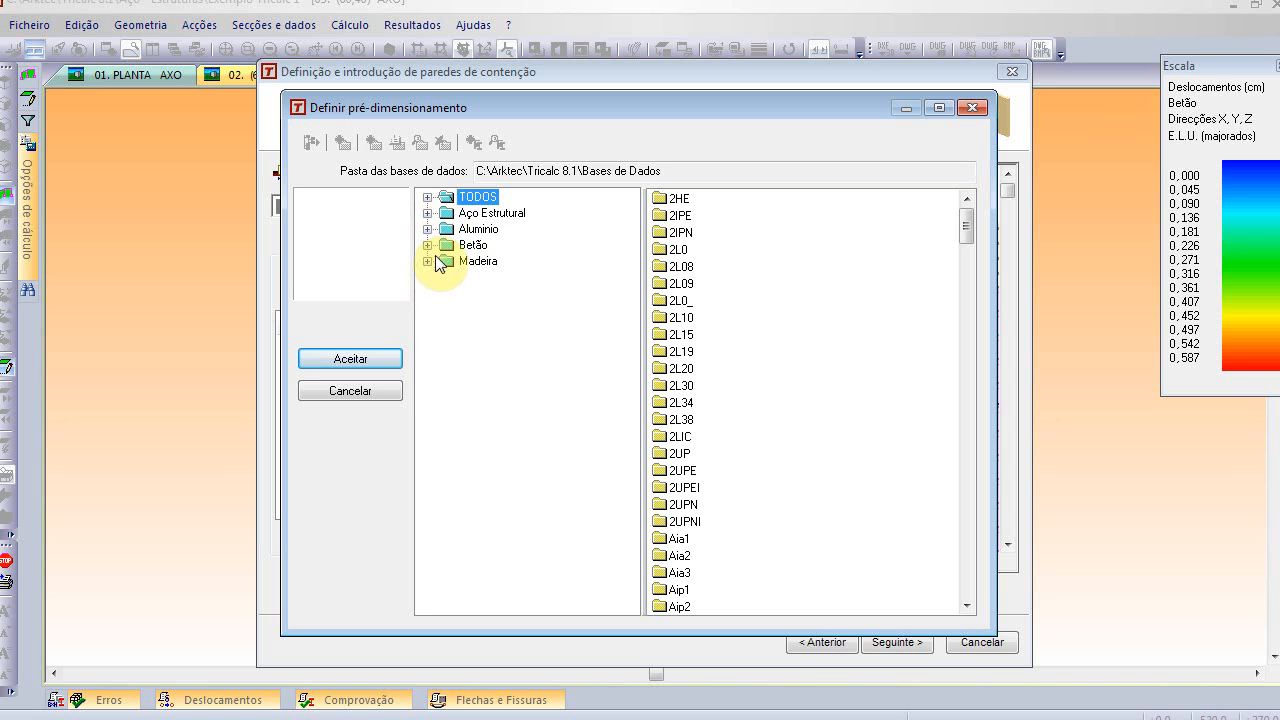
pyautogui.click(361, 384)
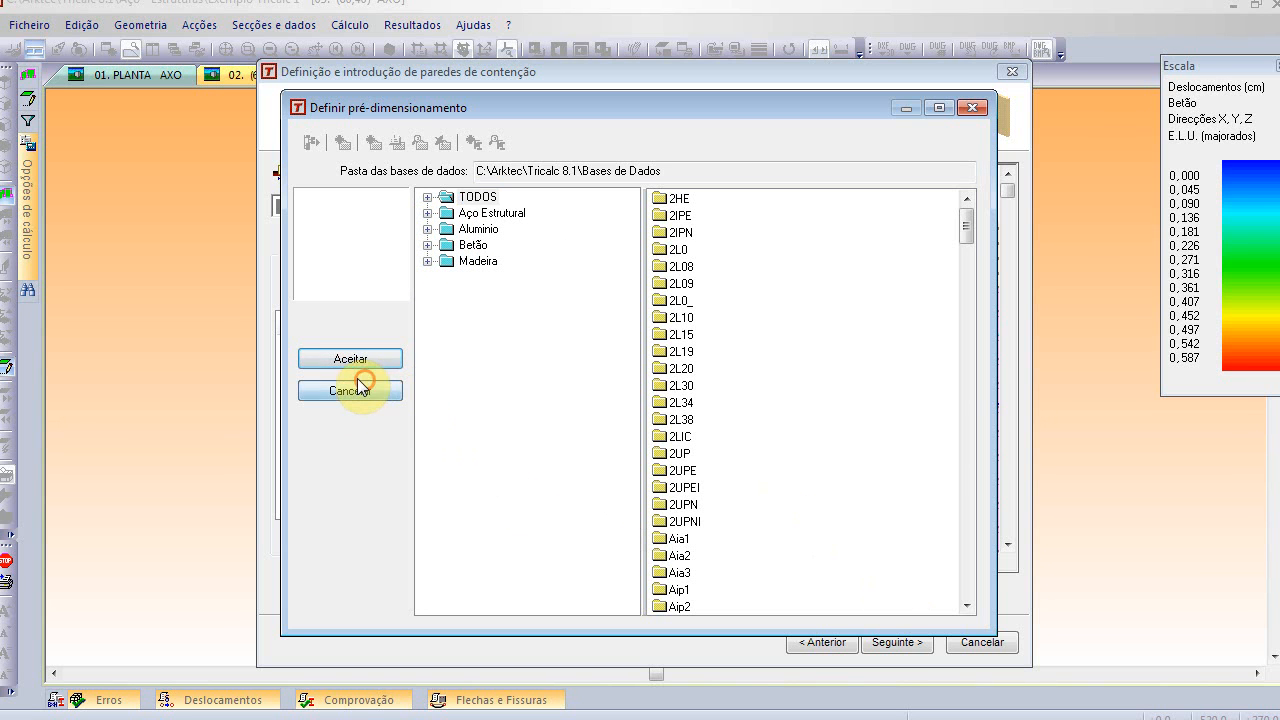
pyautogui.click(684, 455)
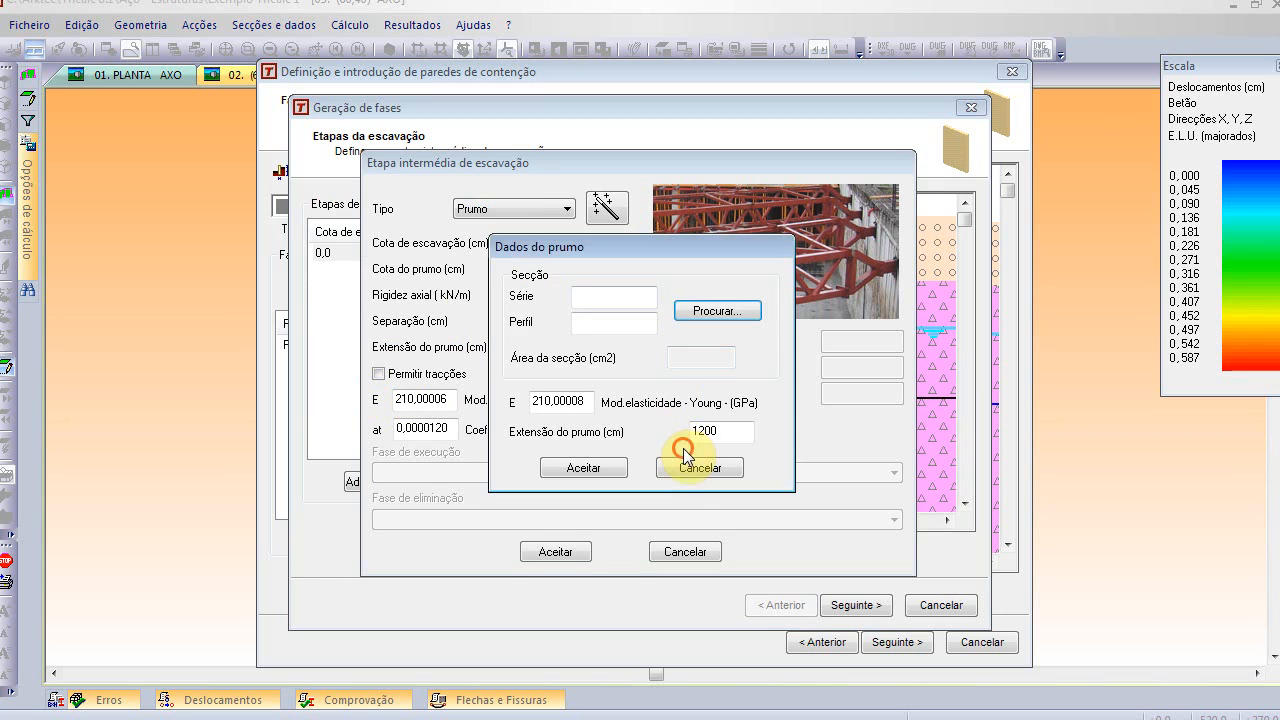
# - Set the excavation stage's type to Ancoragem and add it with the anchor at level 100,0 cm
pyautogui.click(505, 208)
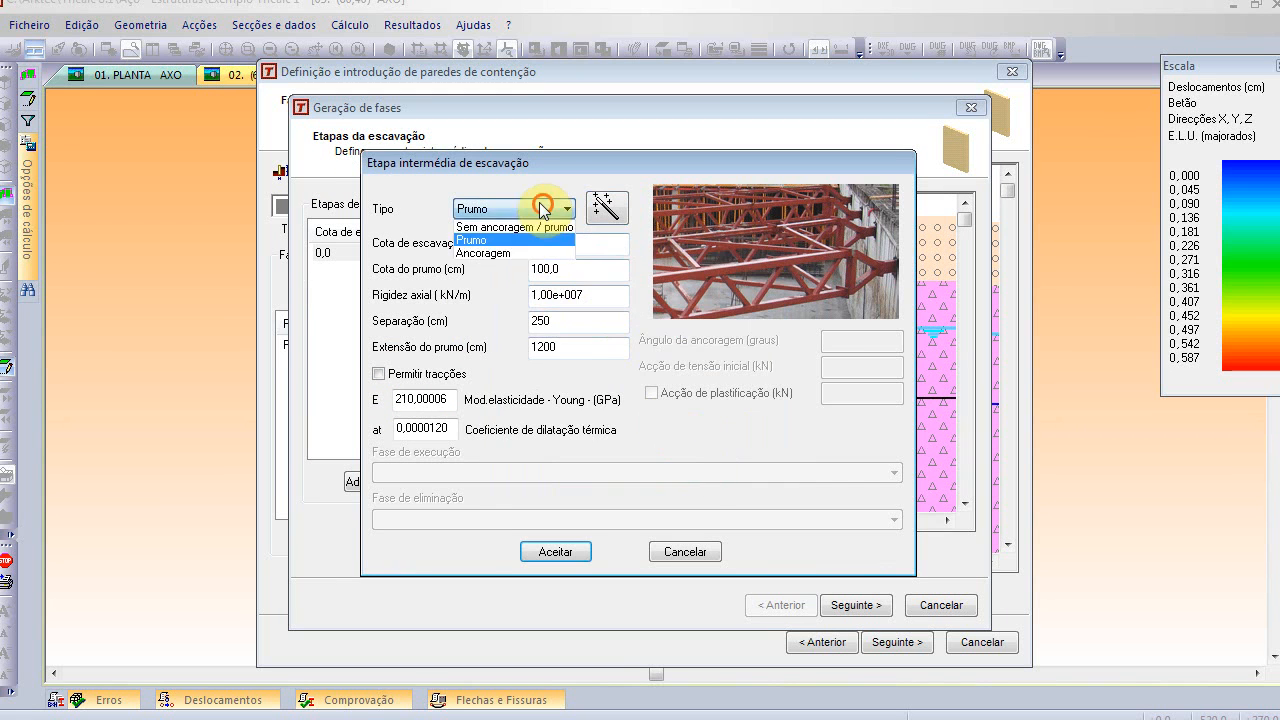
pyautogui.click(508, 253)
pyautogui.click(566, 541)
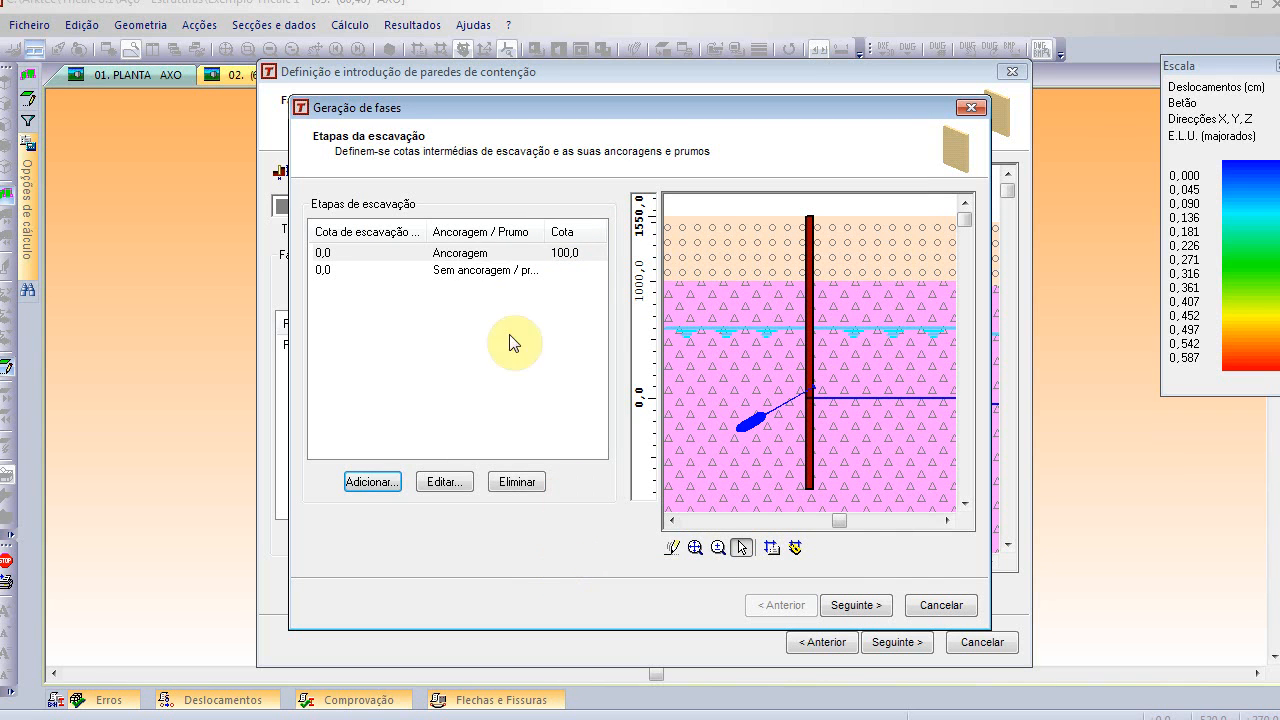
pyautogui.click(343, 257)
pyautogui.click(352, 270)
pyautogui.click(355, 258)
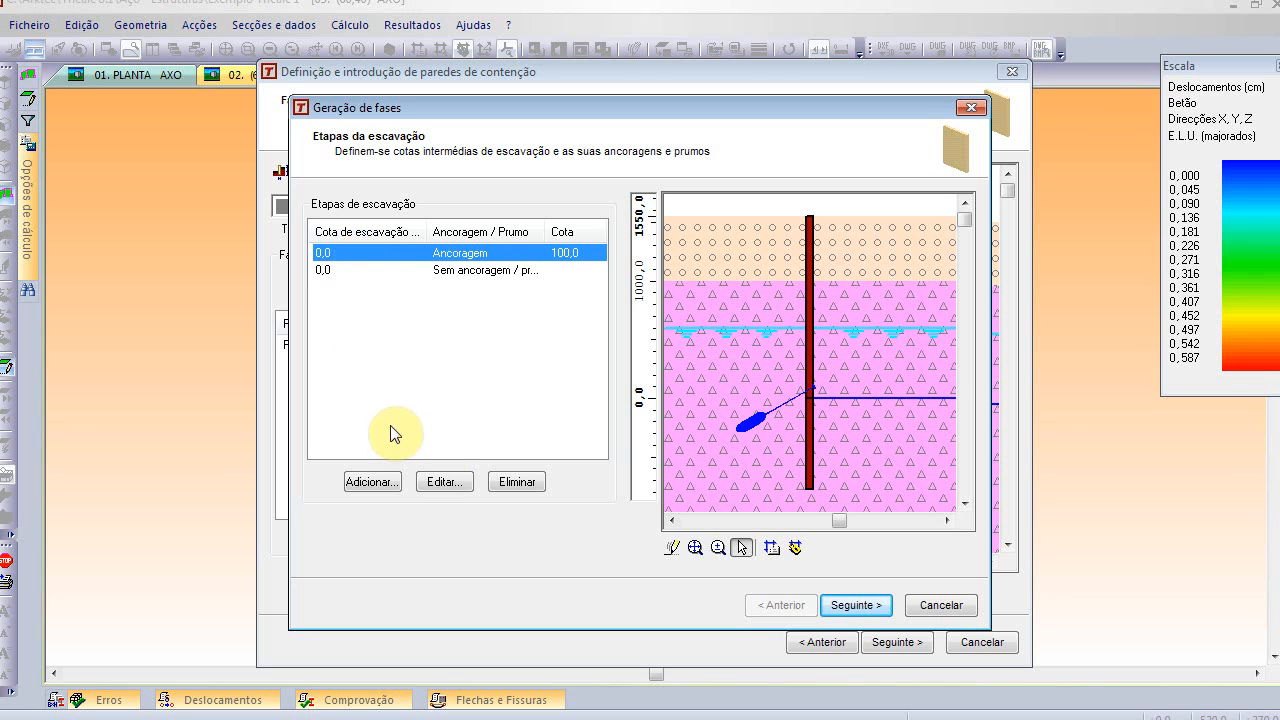
# - Complete the automatic phase generation without adding slabs and review the wall's generated execution phases
pyautogui.click(856, 605)
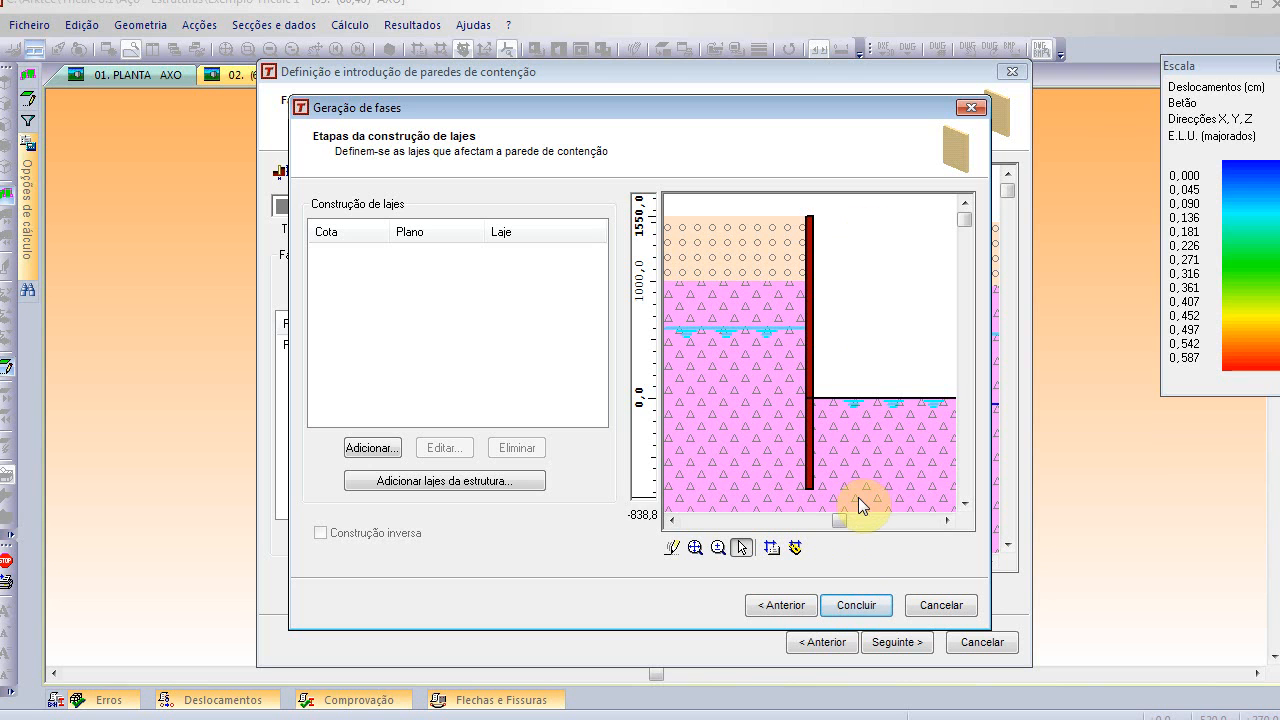
pyautogui.click(878, 608)
pyautogui.click(338, 345)
pyautogui.click(345, 363)
pyautogui.click(344, 395)
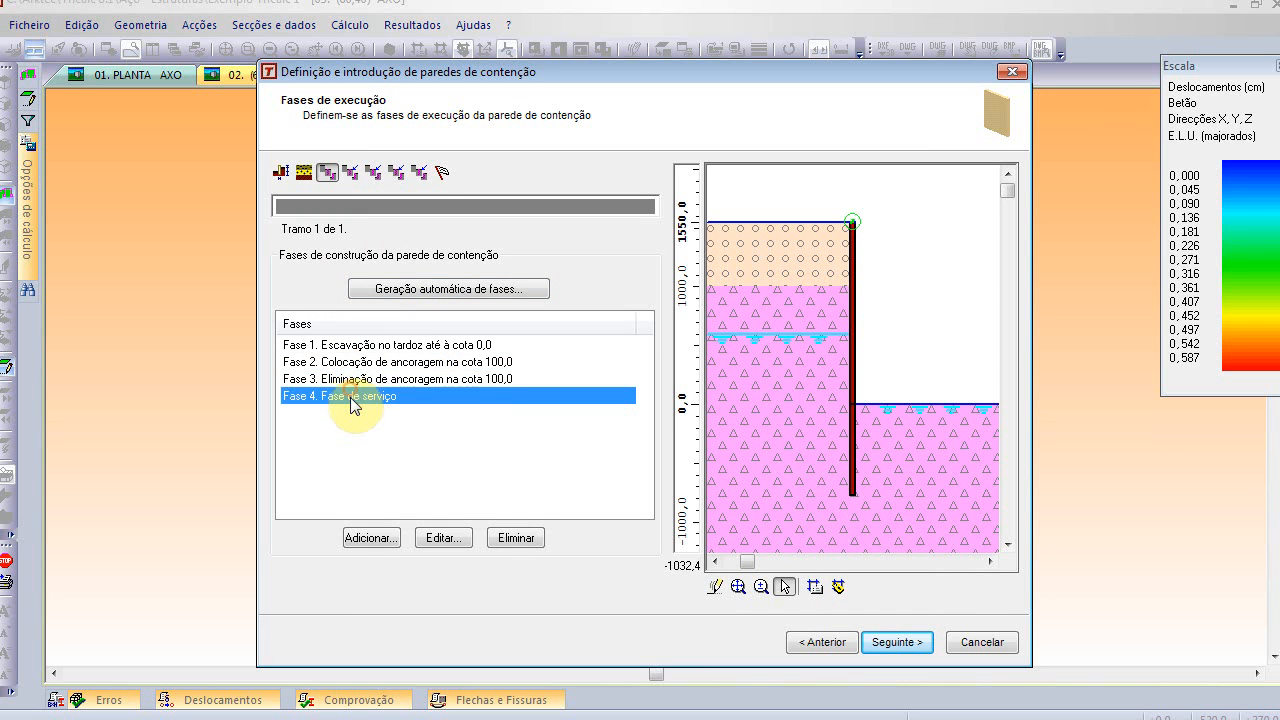
# - Review the wall's generated execution phases and the excavation stages defined in the automatic phase generation, leaving it without changes
pyautogui.click(350, 381)
pyautogui.click(368, 361)
pyautogui.click(374, 344)
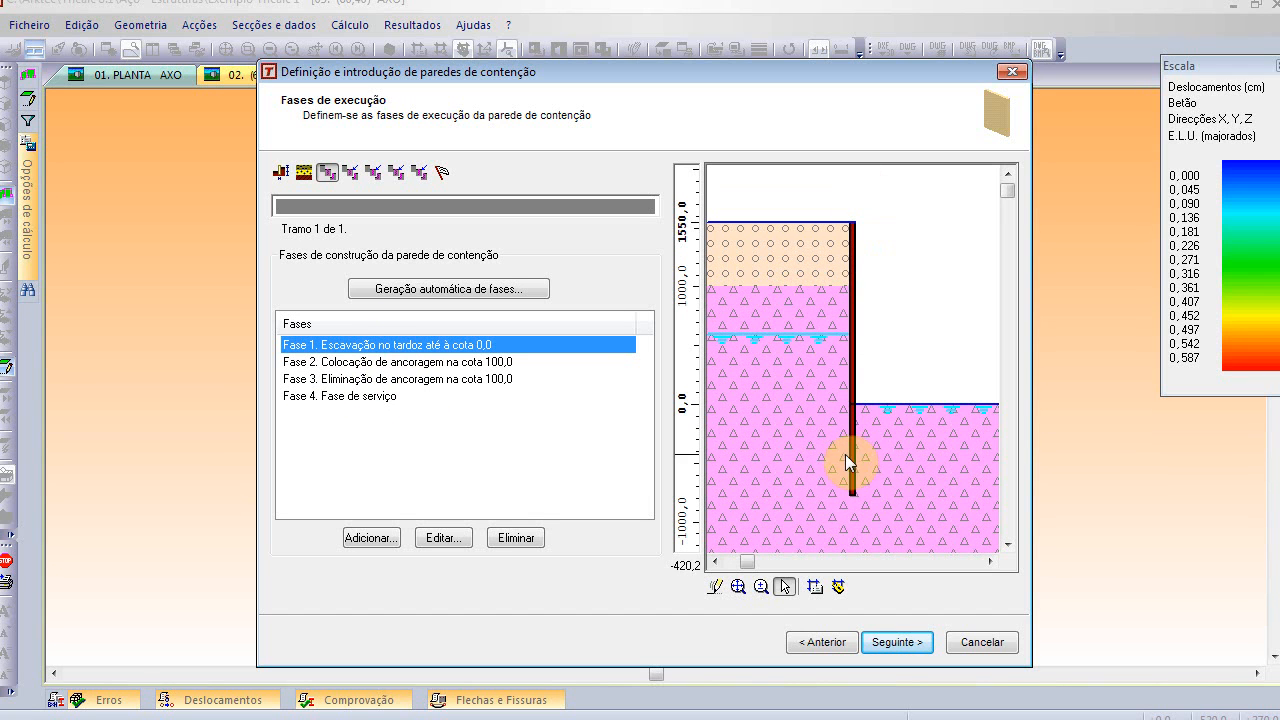
pyautogui.click(507, 294)
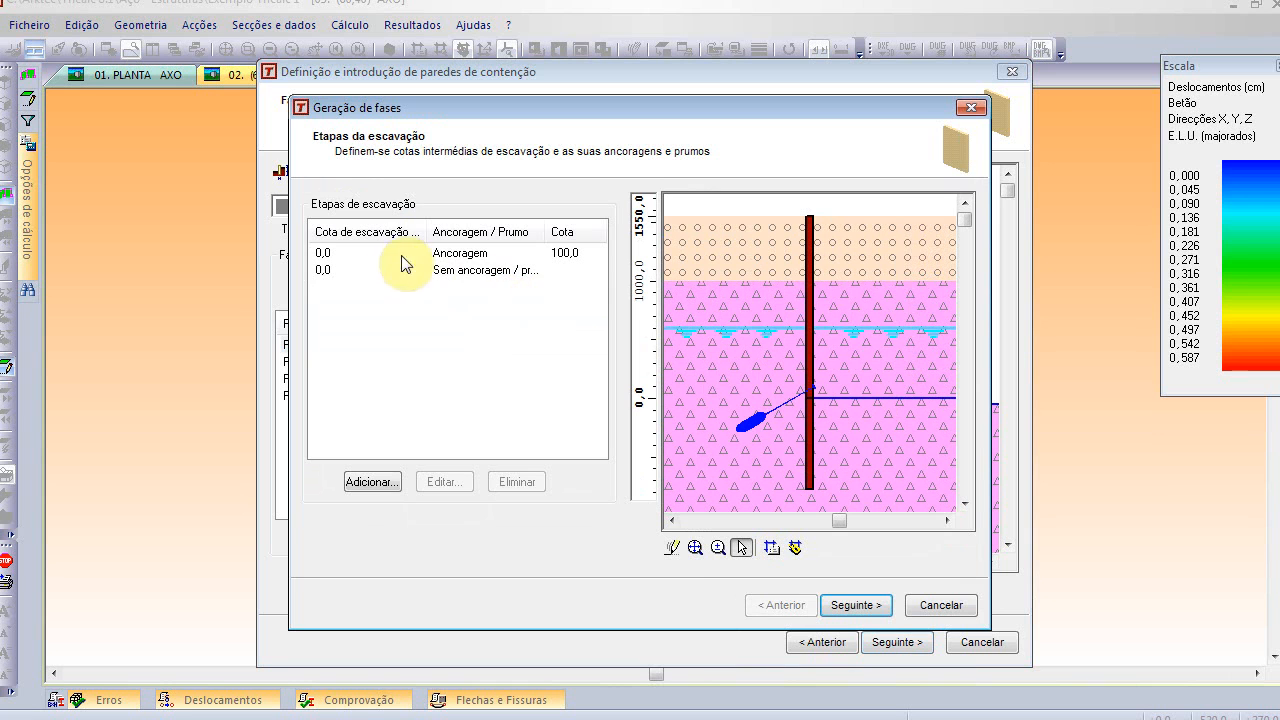
pyautogui.click(940, 604)
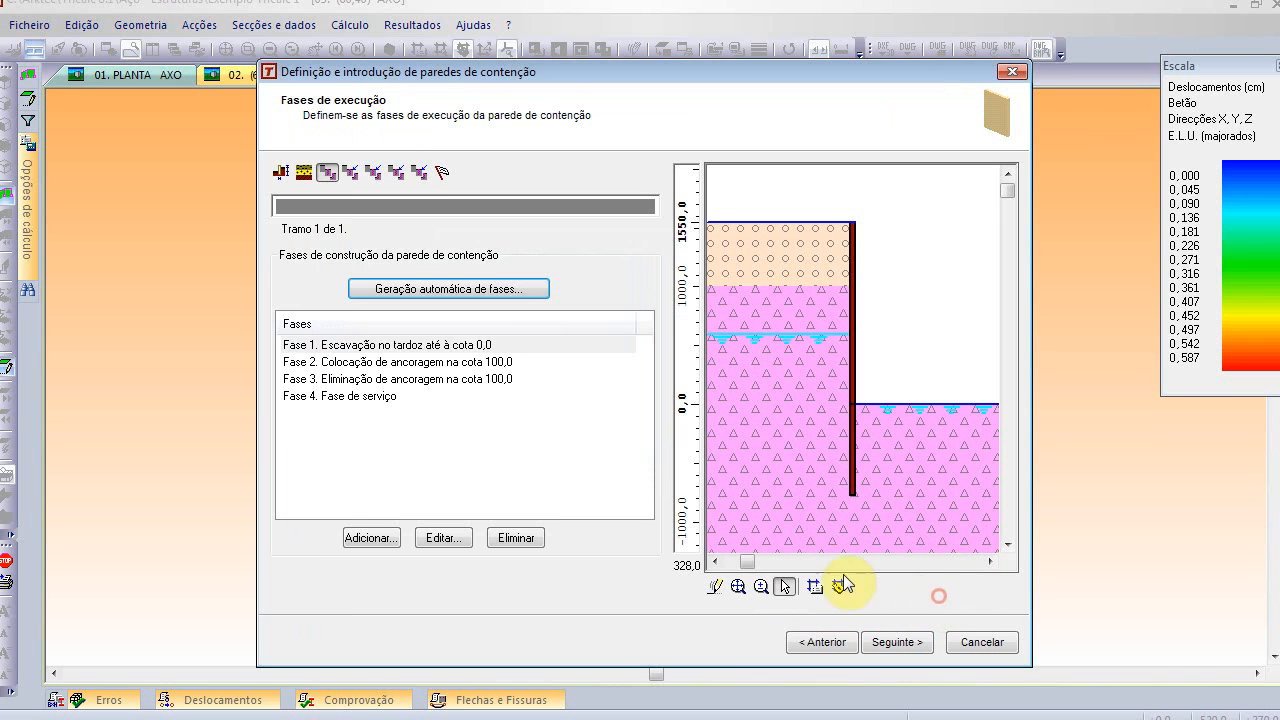
# - Set the front-side (intardoz) excavation level of Fase 1 to 300 cm and show Fase 2 in the preview
pyautogui.click(445, 347)
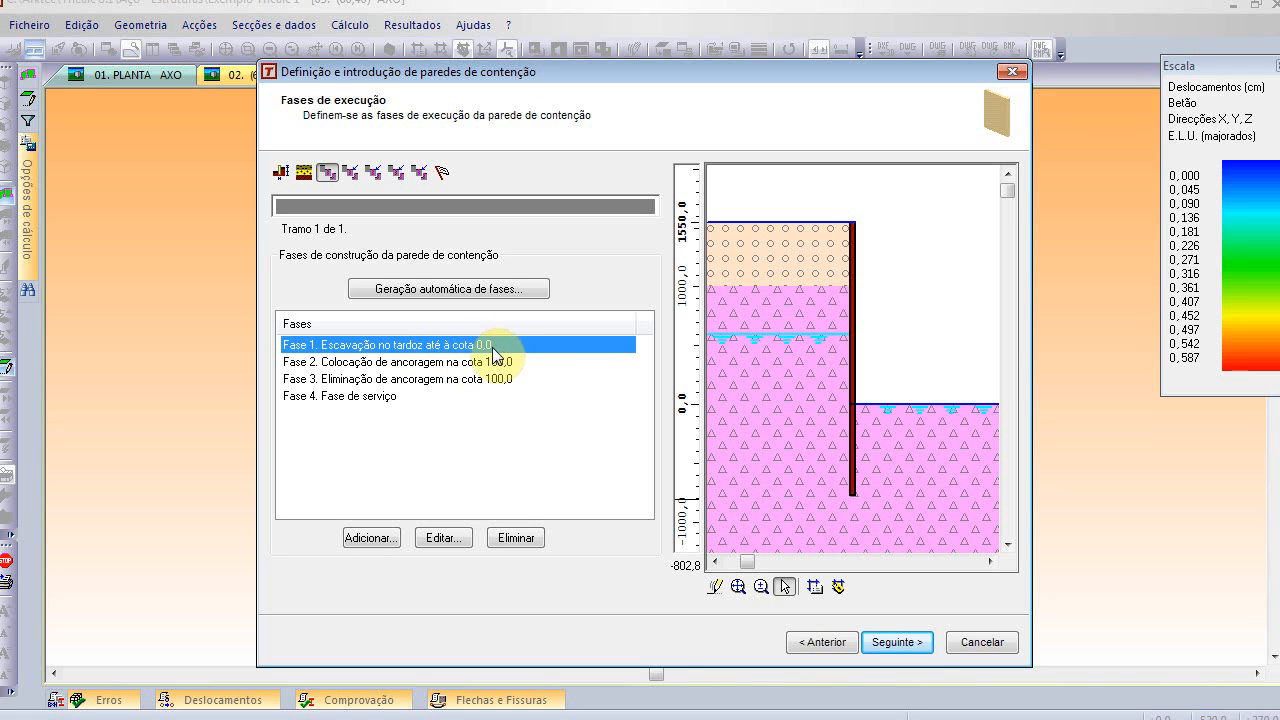
pyautogui.click(443, 537)
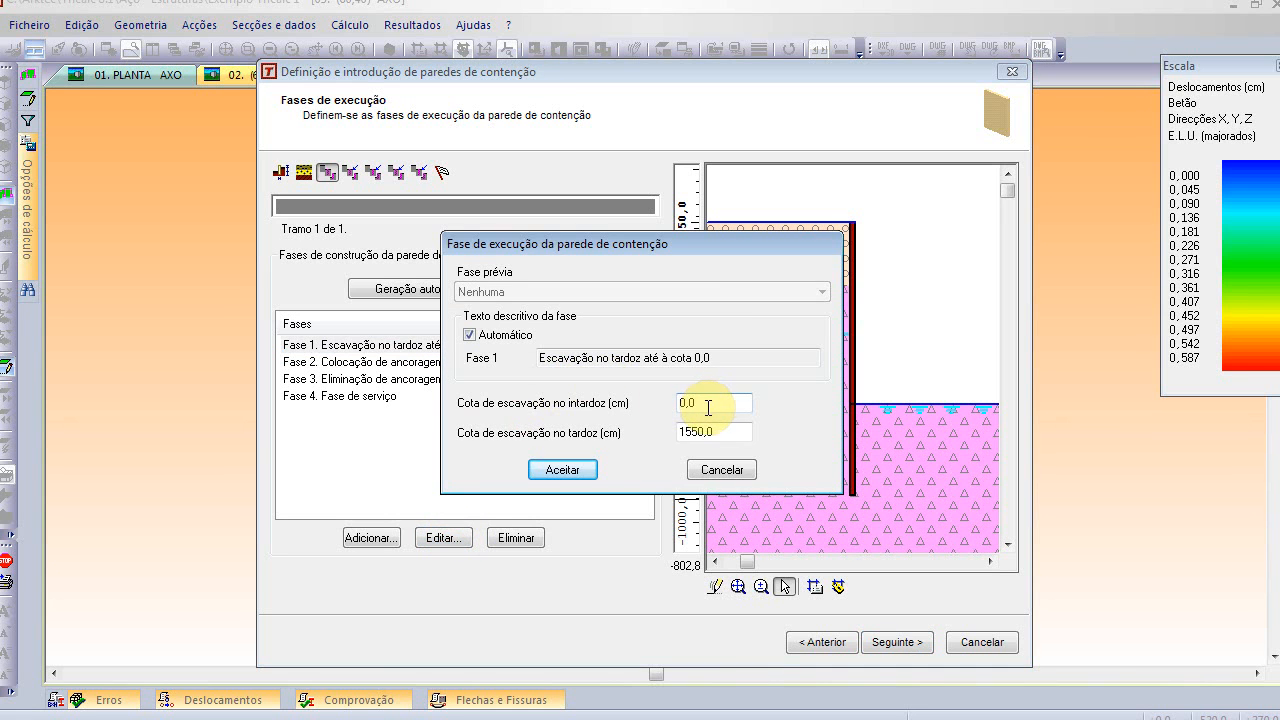
pyautogui.doubleClick(715, 404)
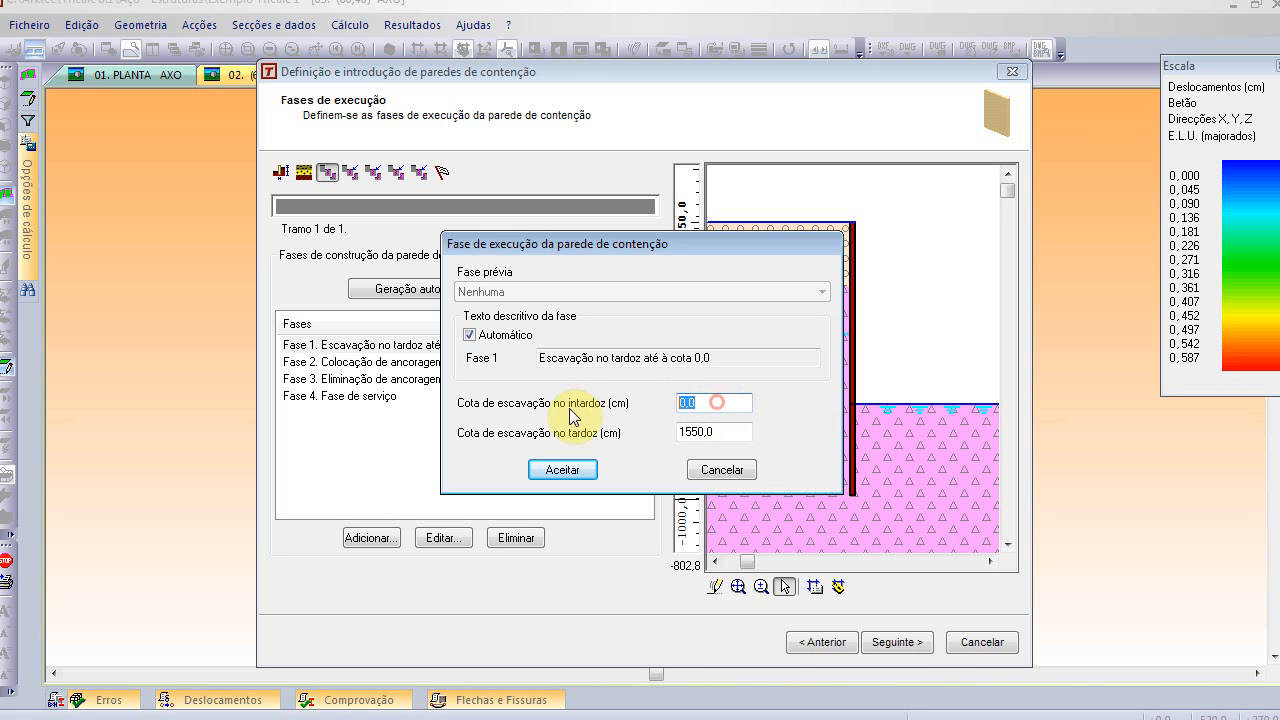
pyautogui.write('300')
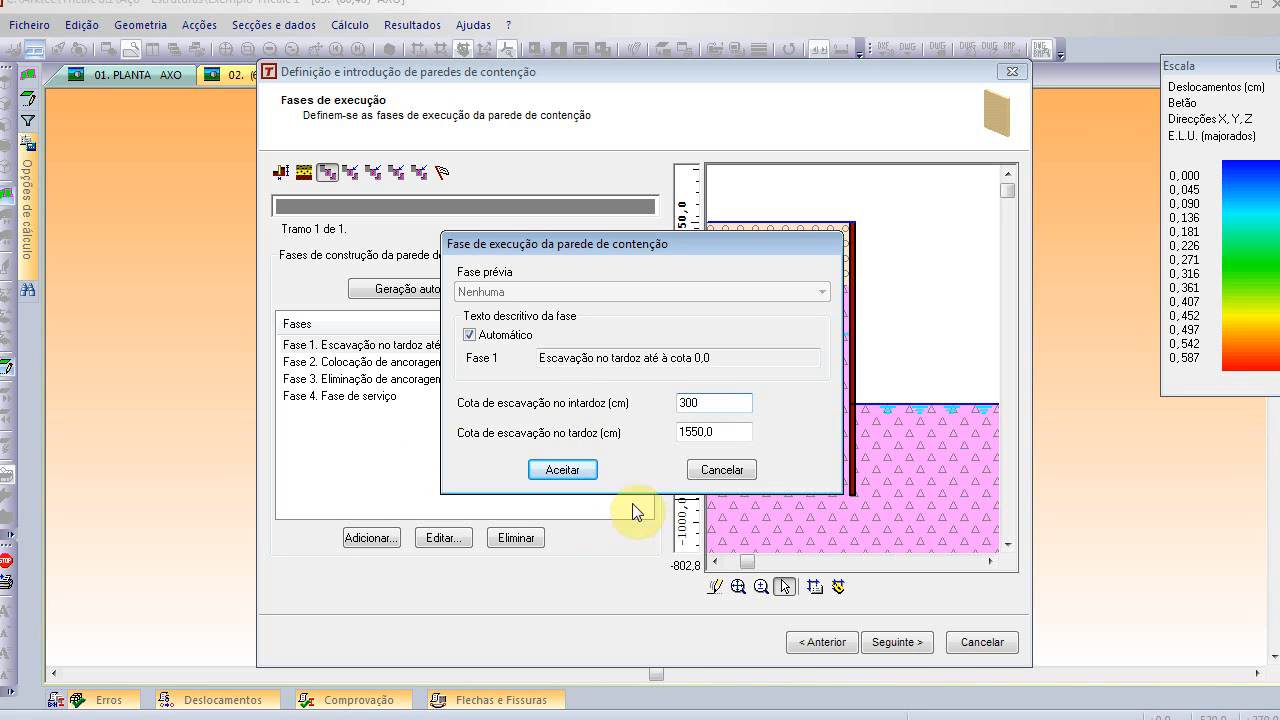
pyautogui.click(568, 470)
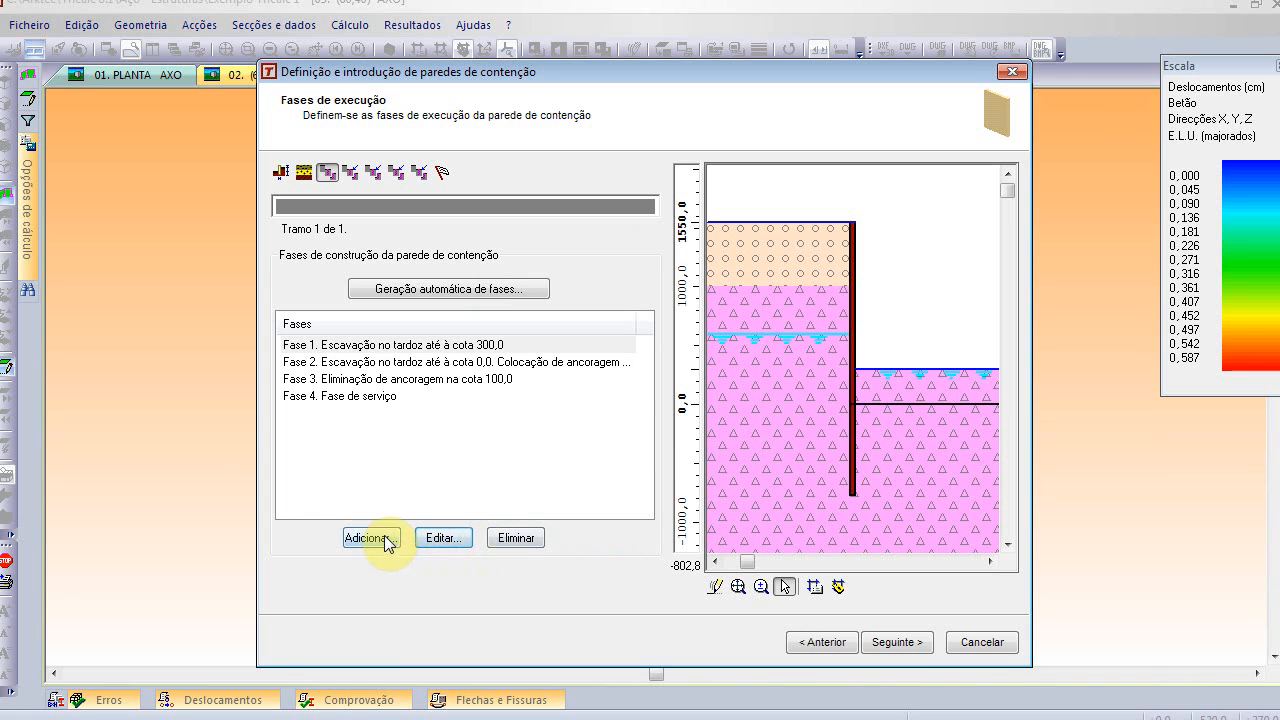
pyautogui.click(430, 366)
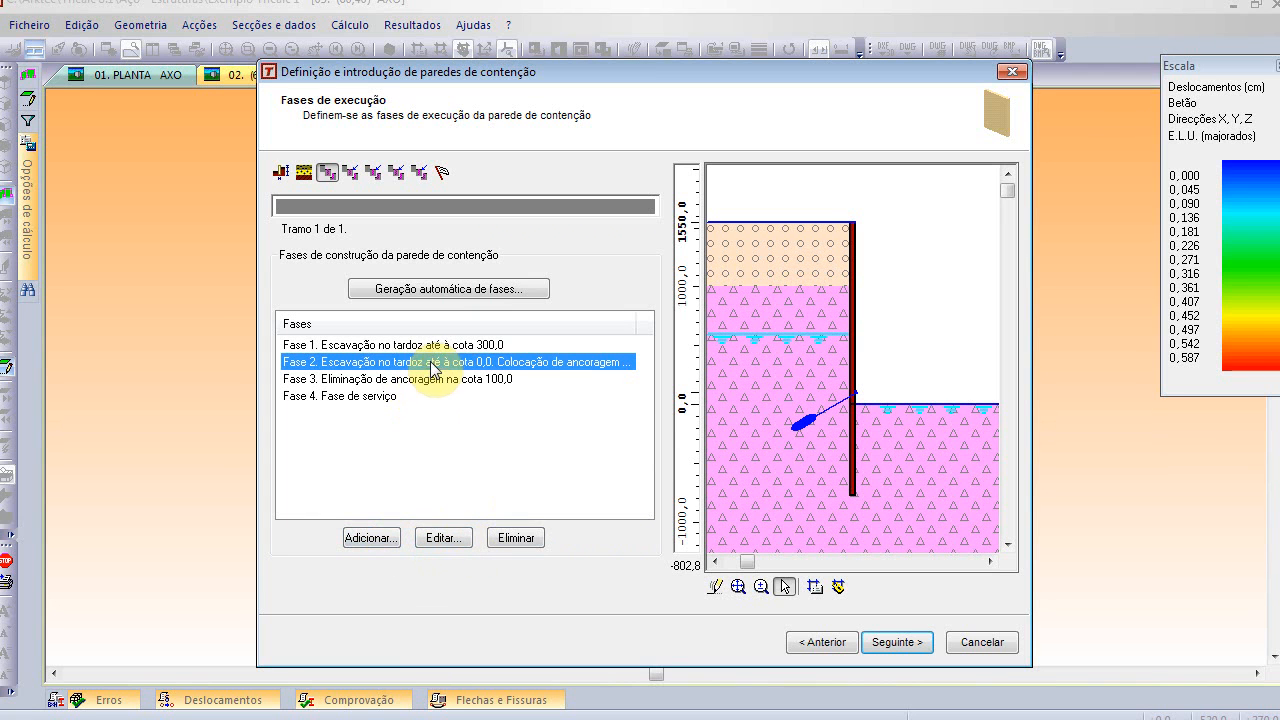
# - Go through the individual execution phases, name the retaining wall zcvsf and finish its definition to insert it in the frame
pyautogui.click(901, 645)
pyautogui.click(898, 643)
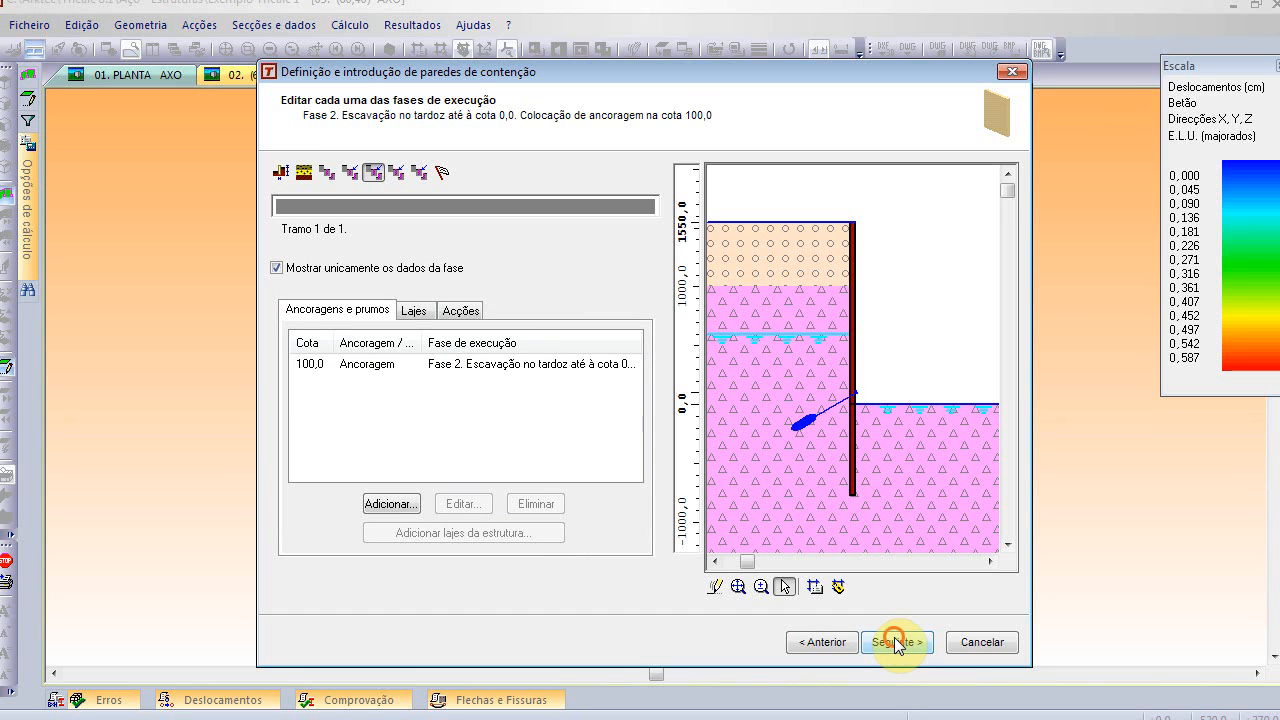
pyautogui.click(894, 641)
pyautogui.click(894, 641)
pyautogui.click(894, 641)
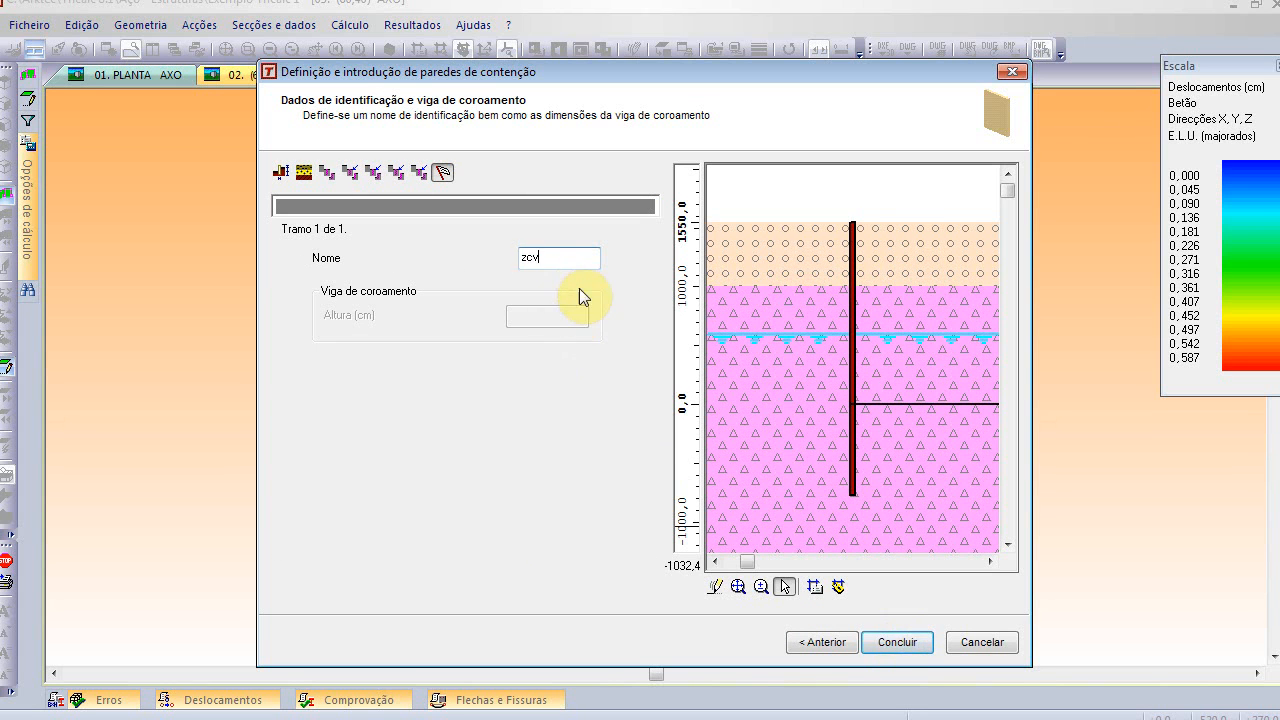
pyautogui.click(421, 172)
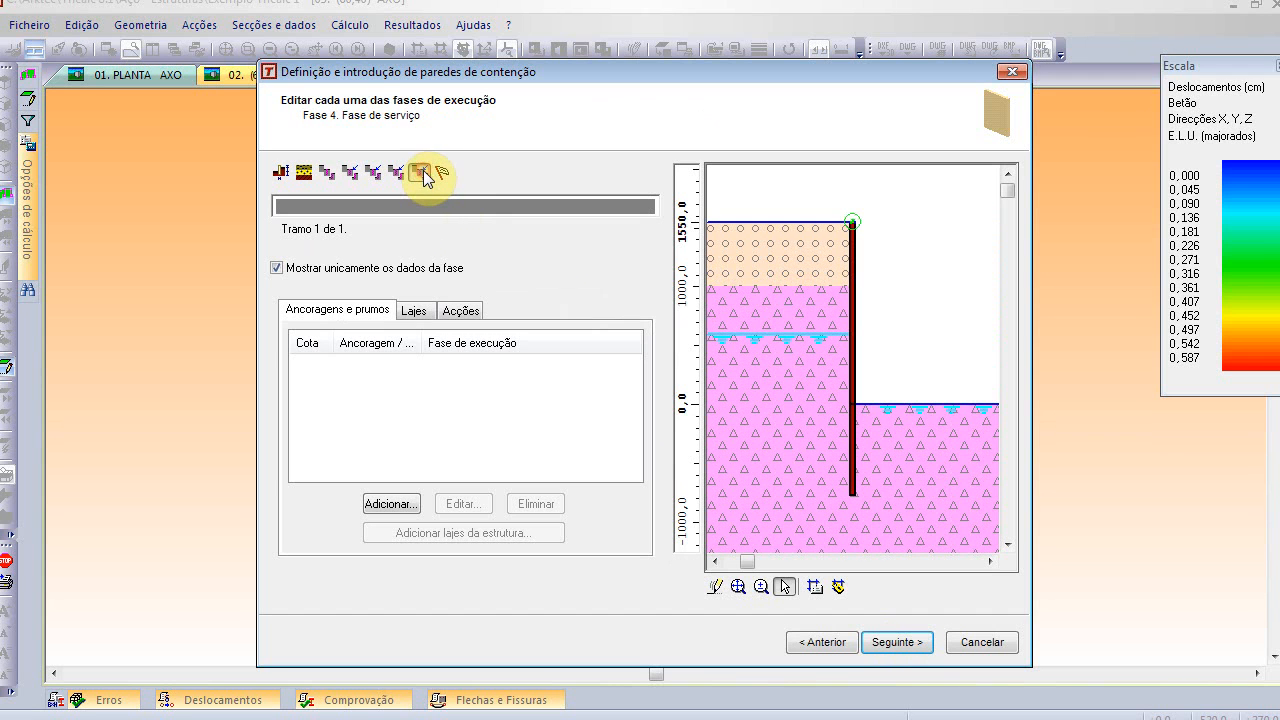
pyautogui.click(444, 172)
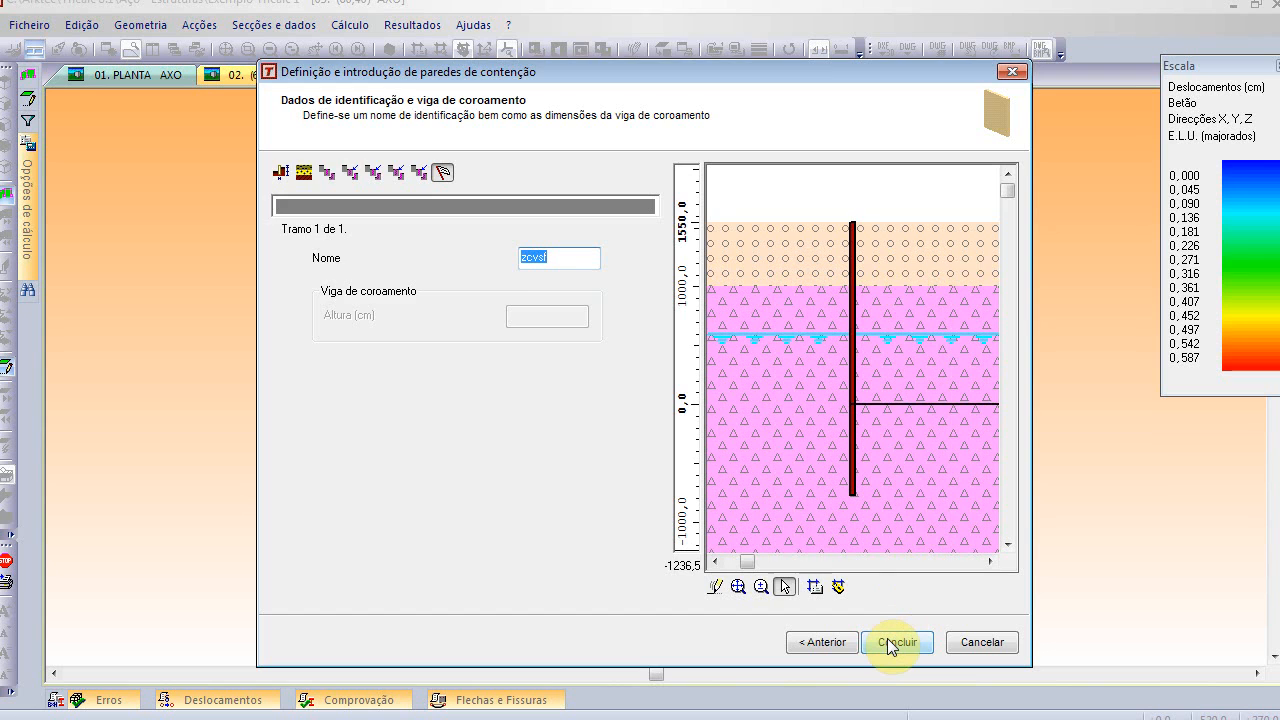
pyautogui.click(889, 641)
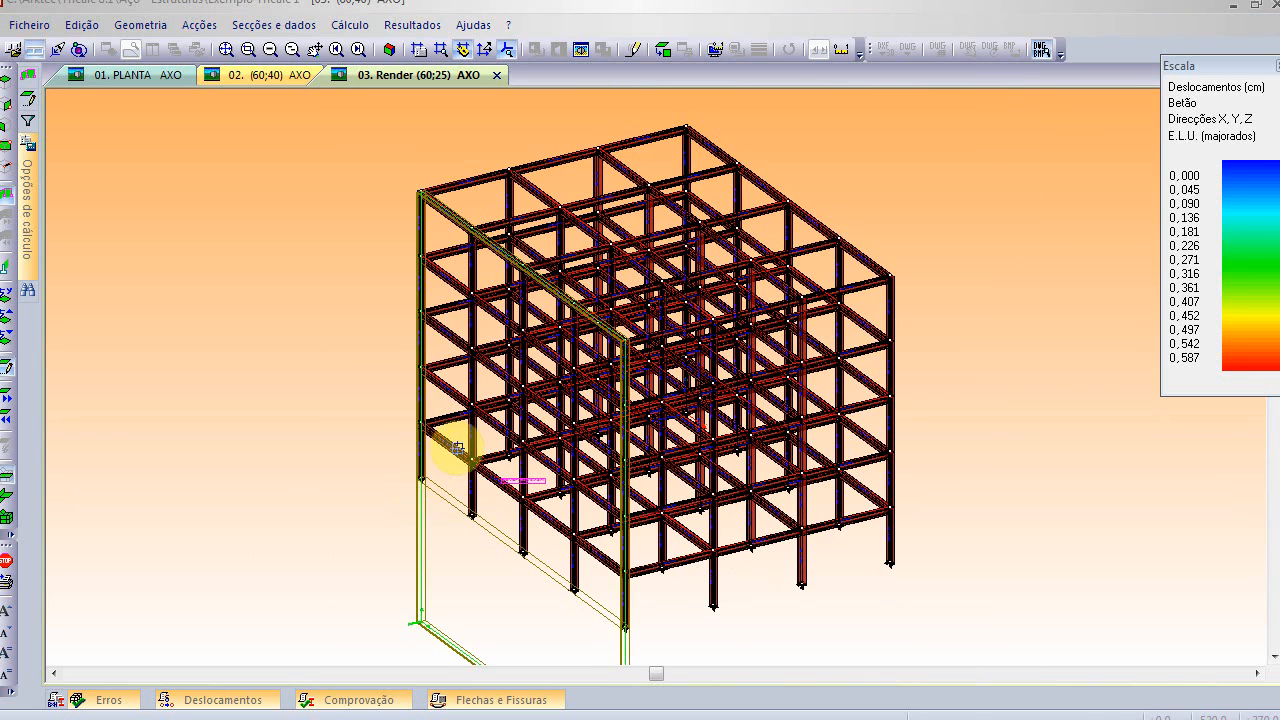
pyautogui.scroll(-2, 471, 457)
pyautogui.scroll(2, 486, 478)
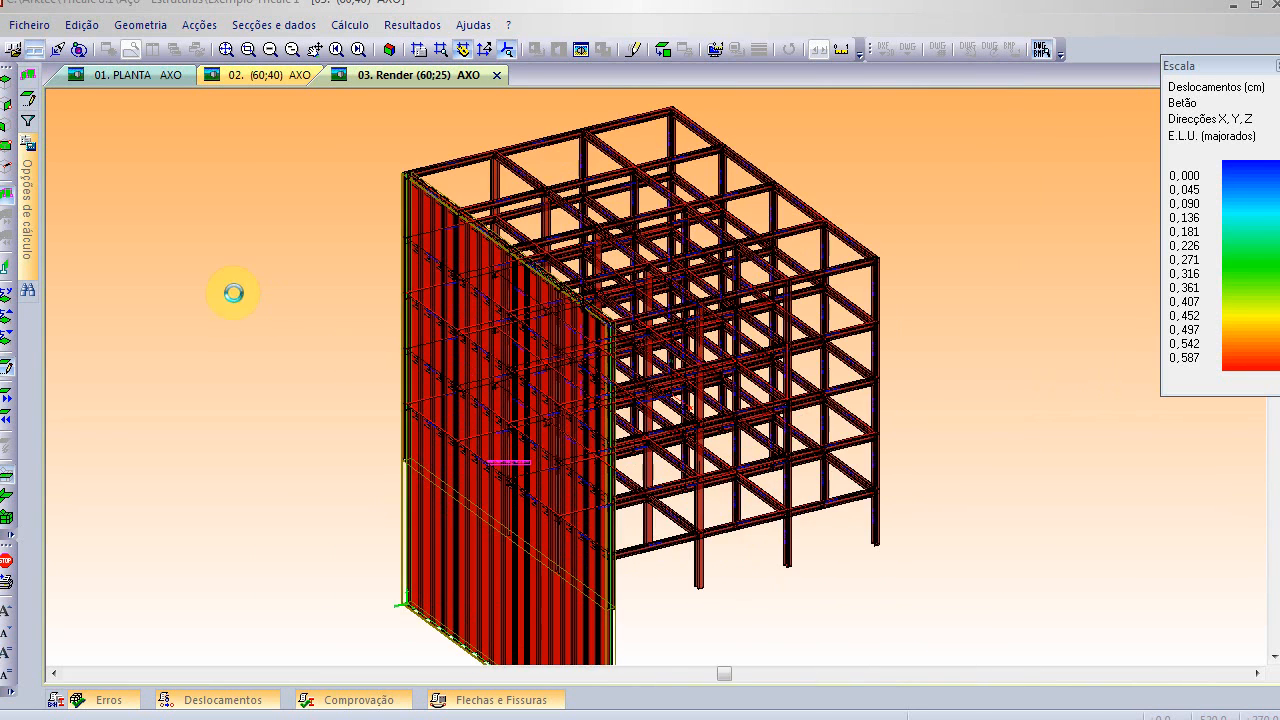
# - Isolate the vertical plane XY001500 containing the sheet pile wall, delete the frame bars lying in it and return to the full structure
pyautogui.click(7, 127)
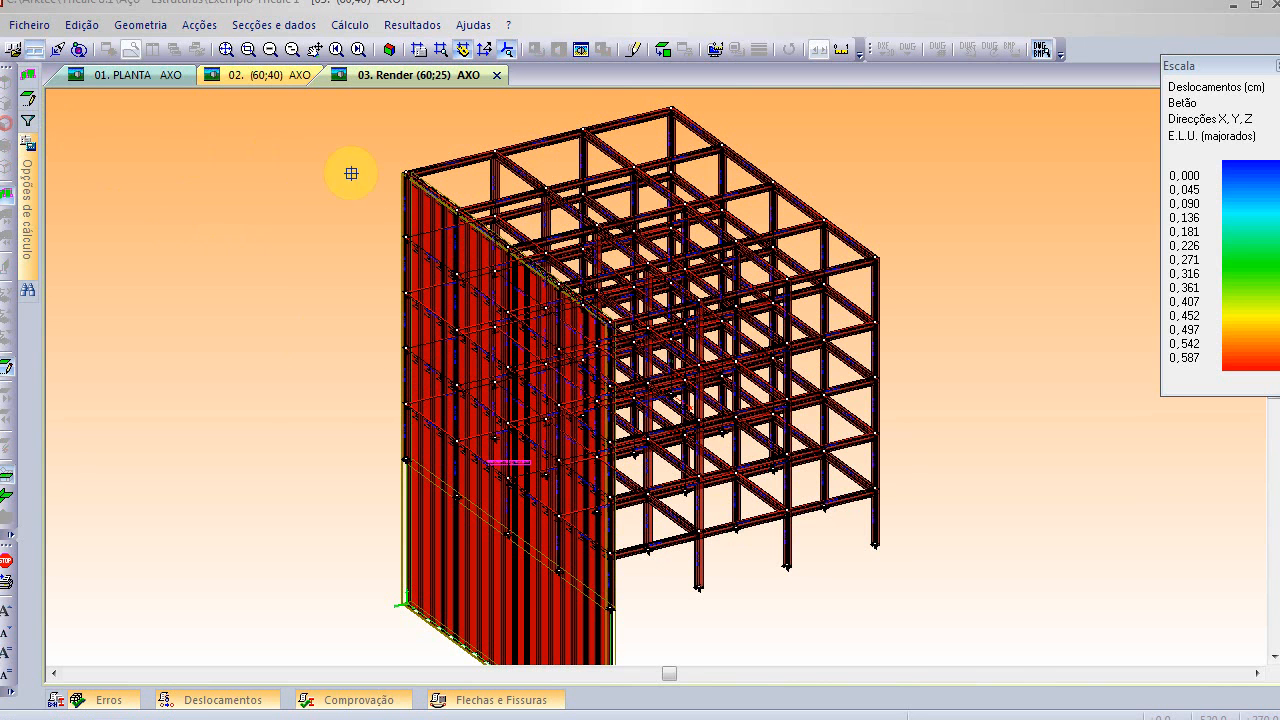
pyautogui.click(404, 175)
pyautogui.click(141, 27)
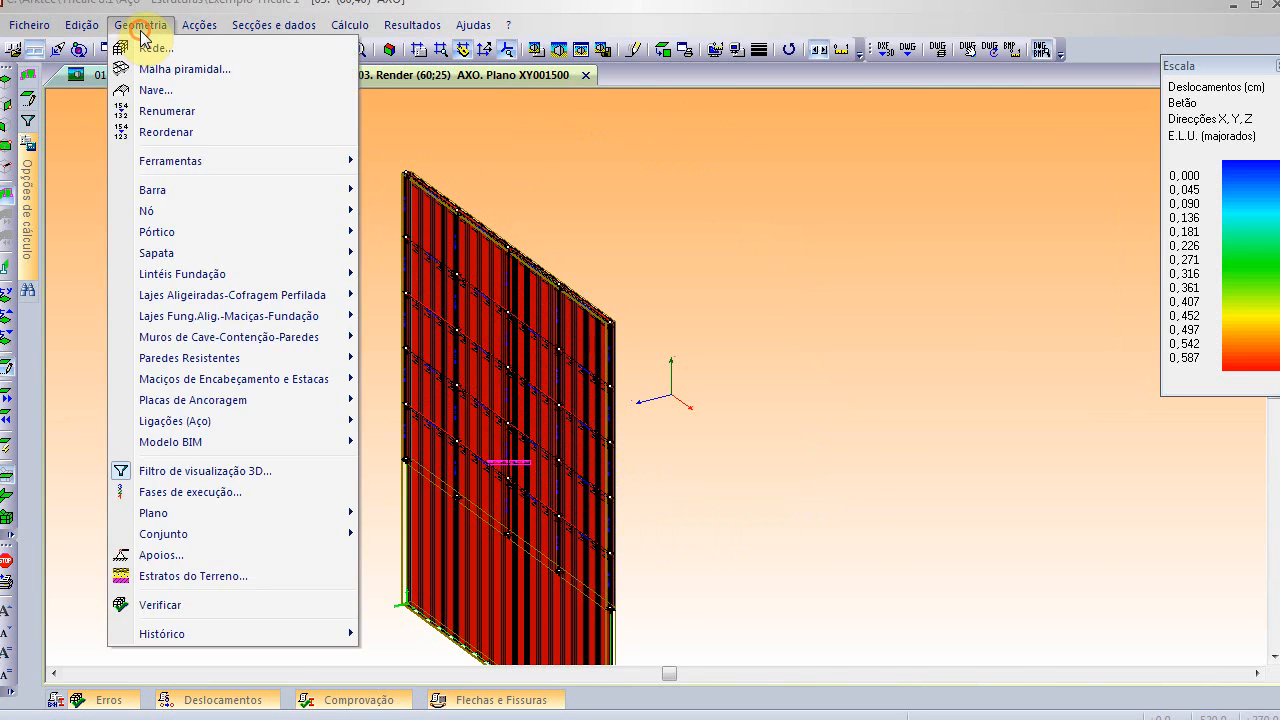
pyautogui.moveTo(171, 192)
pyautogui.click(460, 228)
pyautogui.click(348, 156)
pyautogui.click(727, 634)
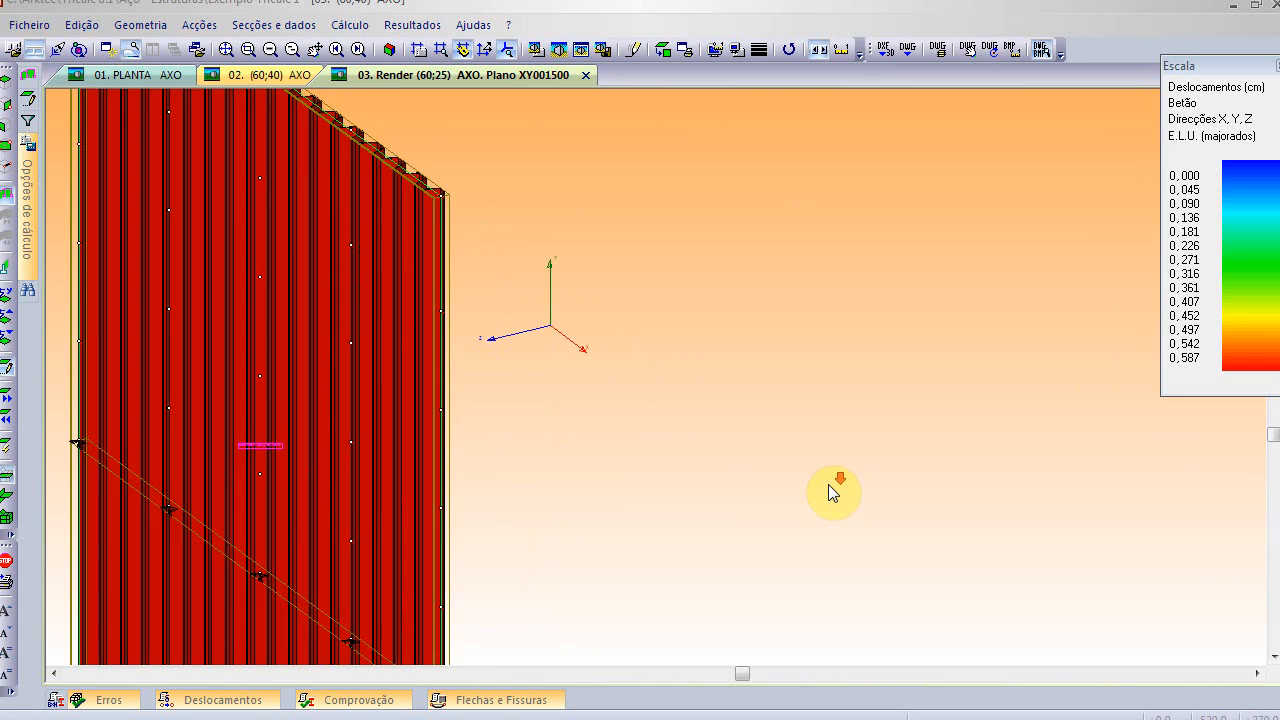
pyautogui.scroll(-3, 829, 486)
pyautogui.scroll(2, 564, 377)
pyautogui.scroll(-1, 605, 377)
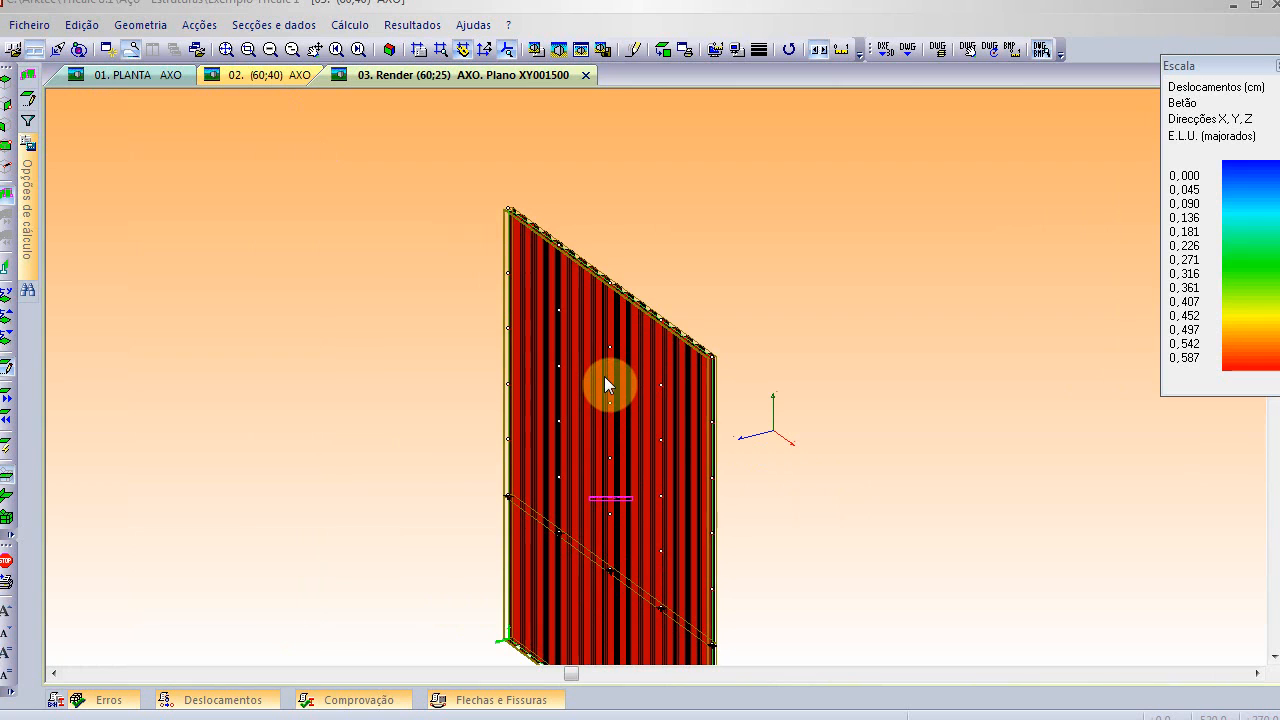
pyautogui.press('Escape')
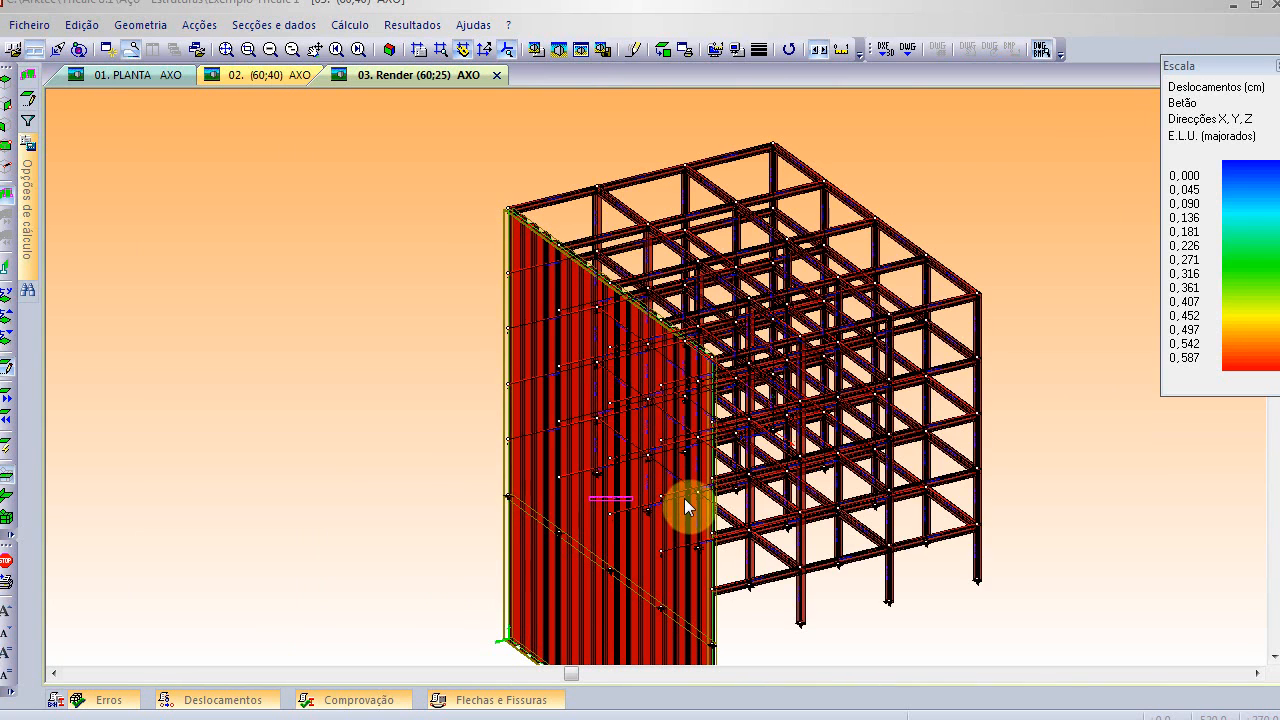
# - Turn the 3D view to the frame side of the wall and activate the horizontal plane 1550
pyautogui.moveTo(690, 505); pyautogui.dragTo(711, 531, button='middle')
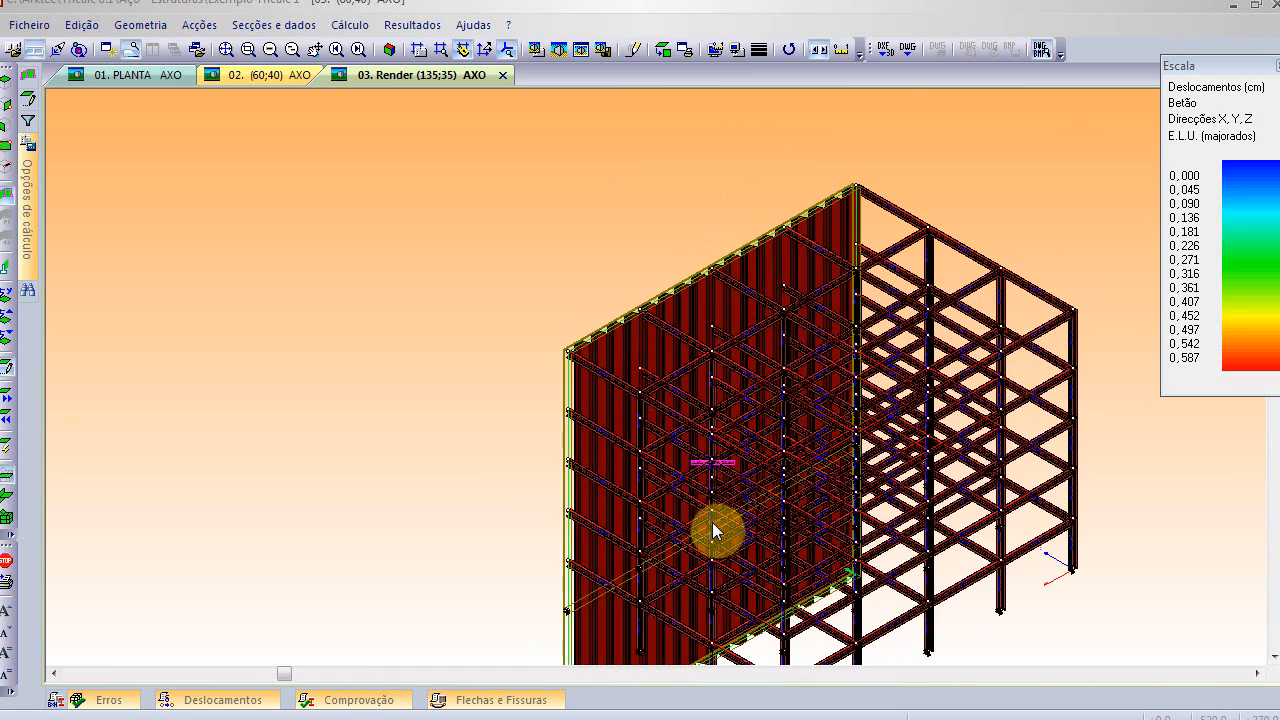
pyautogui.moveTo(791, 363); pyautogui.dragTo(634, 457, button='middle')
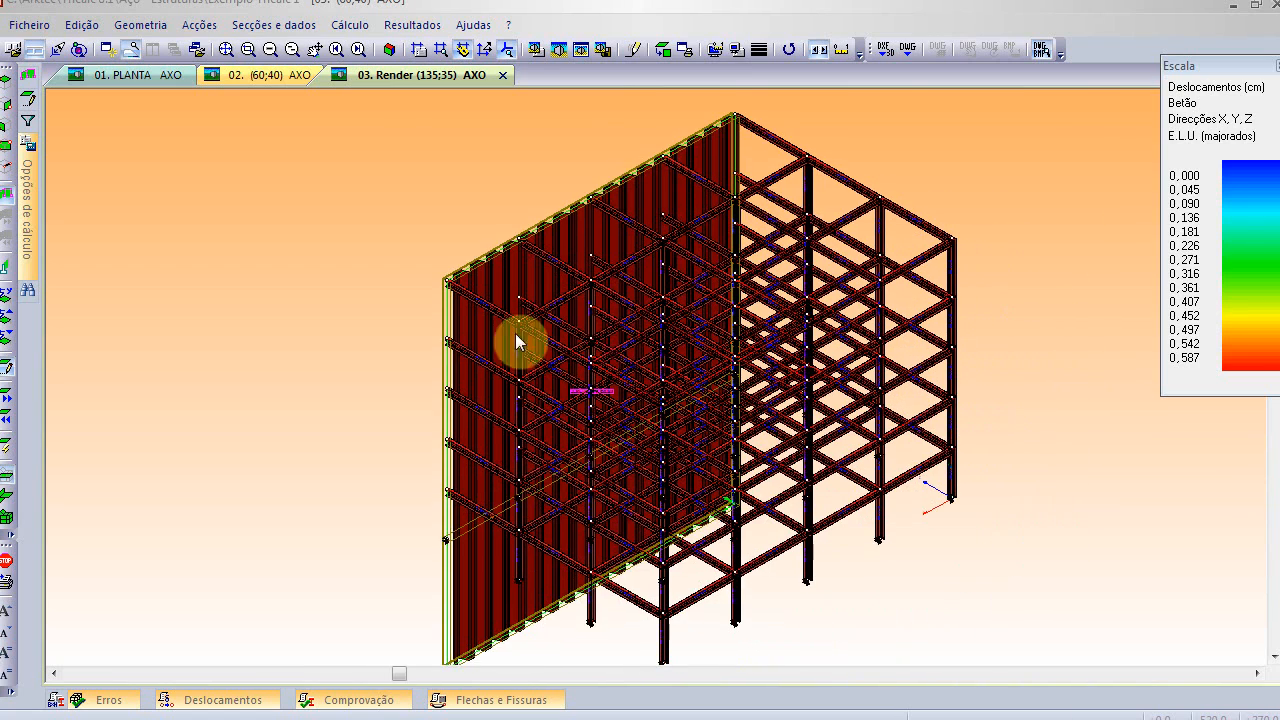
pyautogui.click(32, 165)
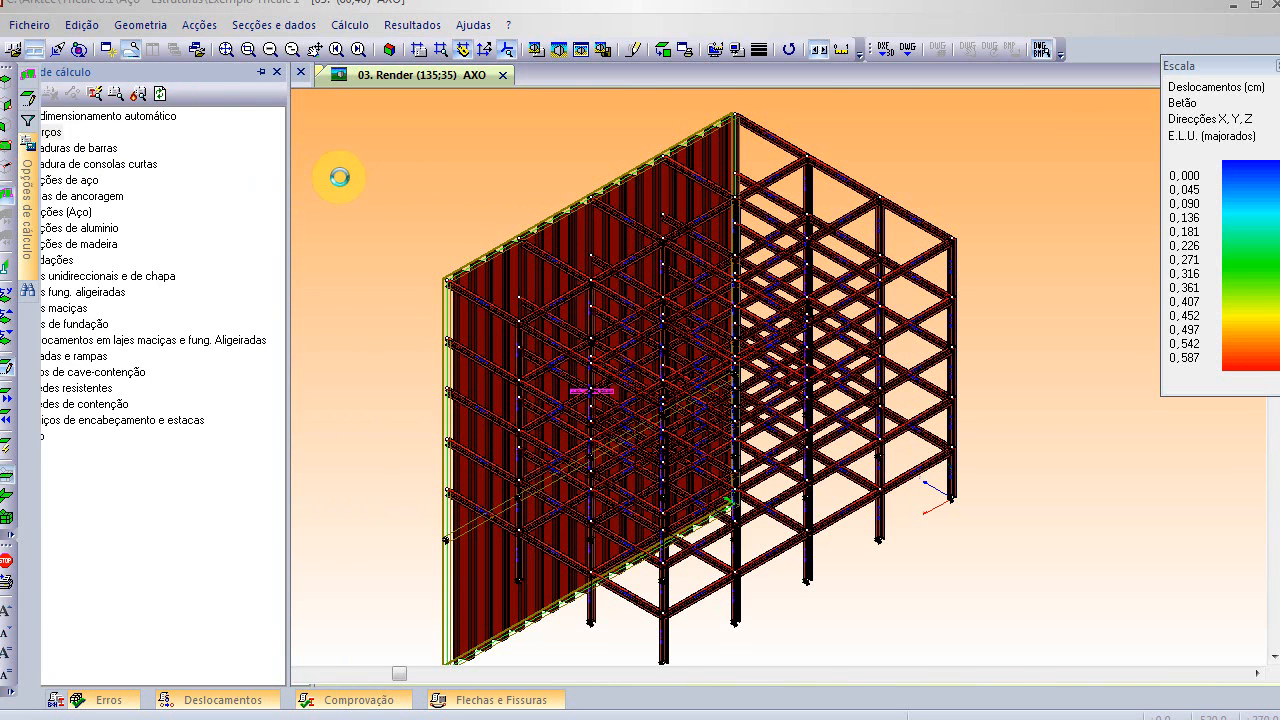
pyautogui.click(29, 100)
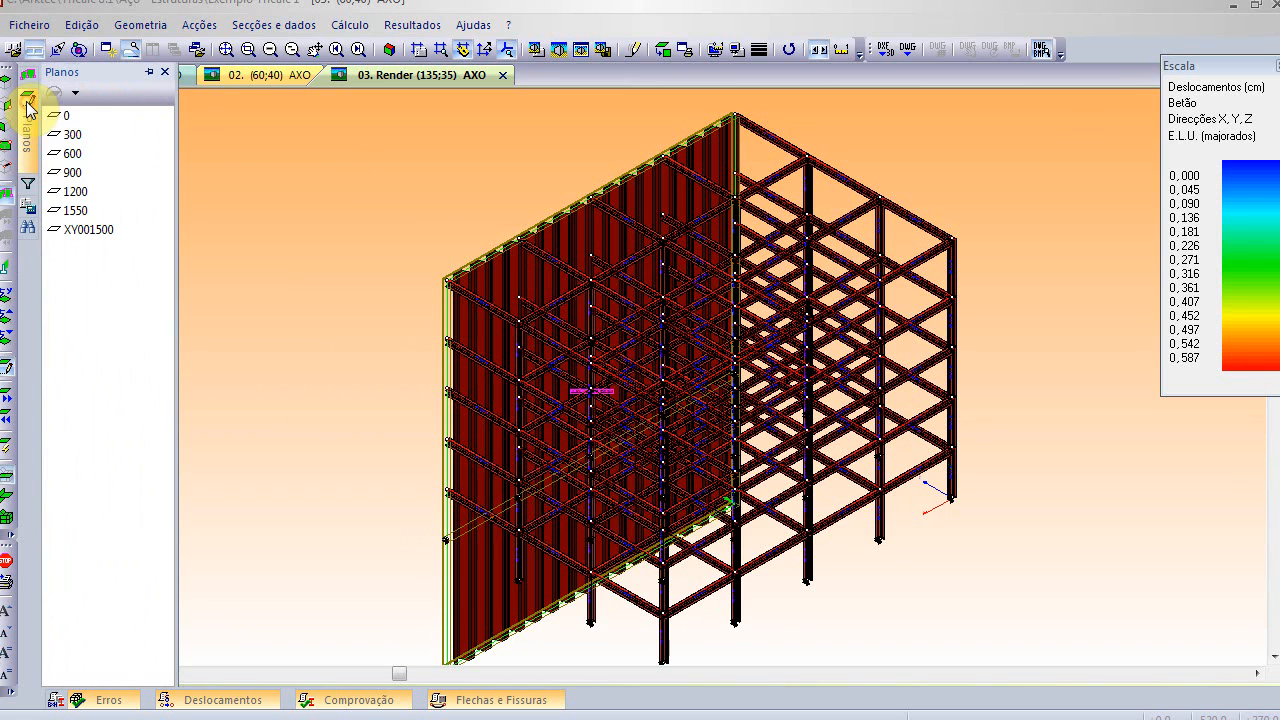
pyautogui.click(72, 192)
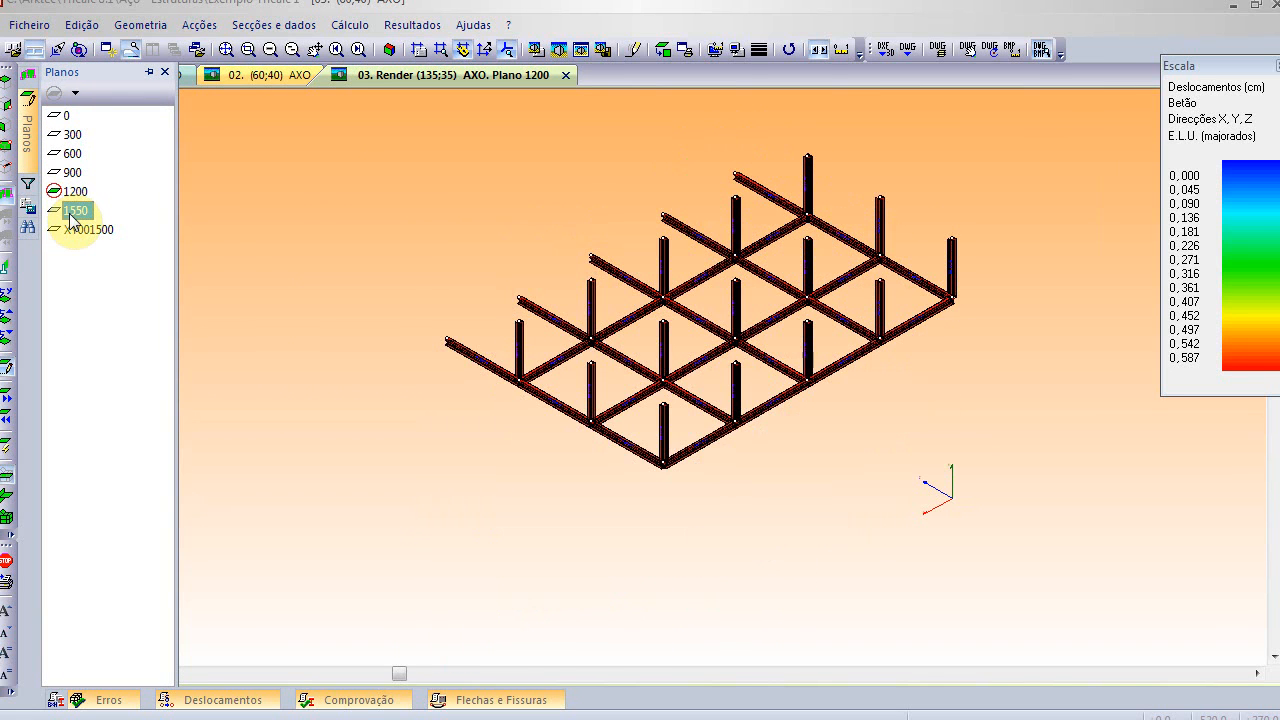
pyautogui.click(74, 210)
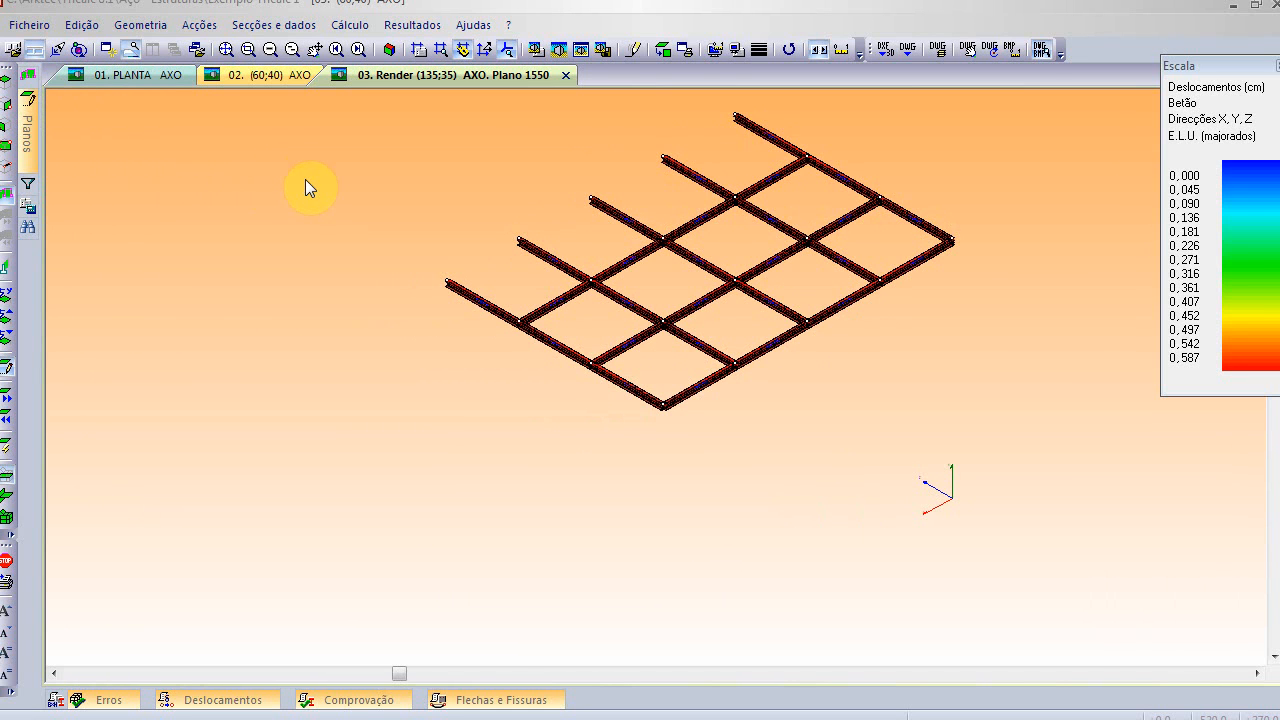
# - Draw a line of bars along the open wall-side edge of plane 1550, between its two end nodes
pyautogui.scroll(-2, 305, 185)
pyautogui.moveTo(306, 205); pyautogui.dragTo(306, 331, button='middle')
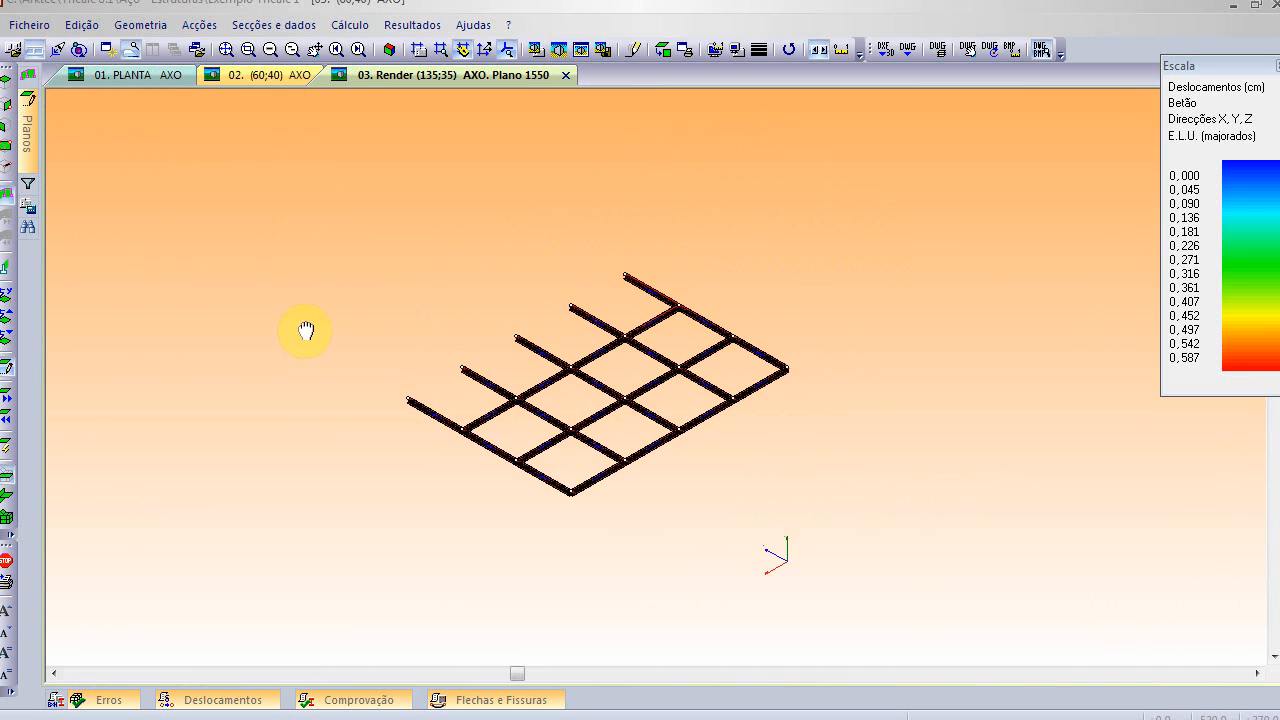
pyautogui.click(155, 26)
pyautogui.moveTo(178, 190)
pyautogui.click(450, 192)
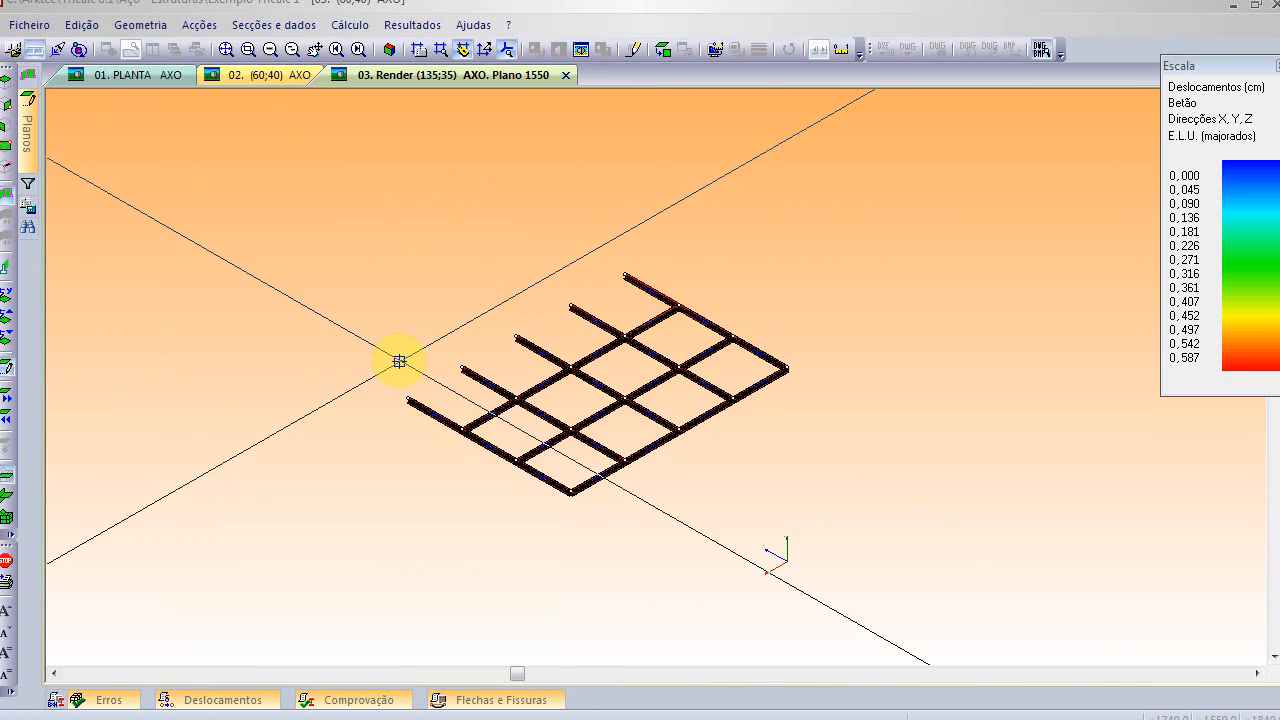
pyautogui.click(410, 400)
pyautogui.click(616, 286)
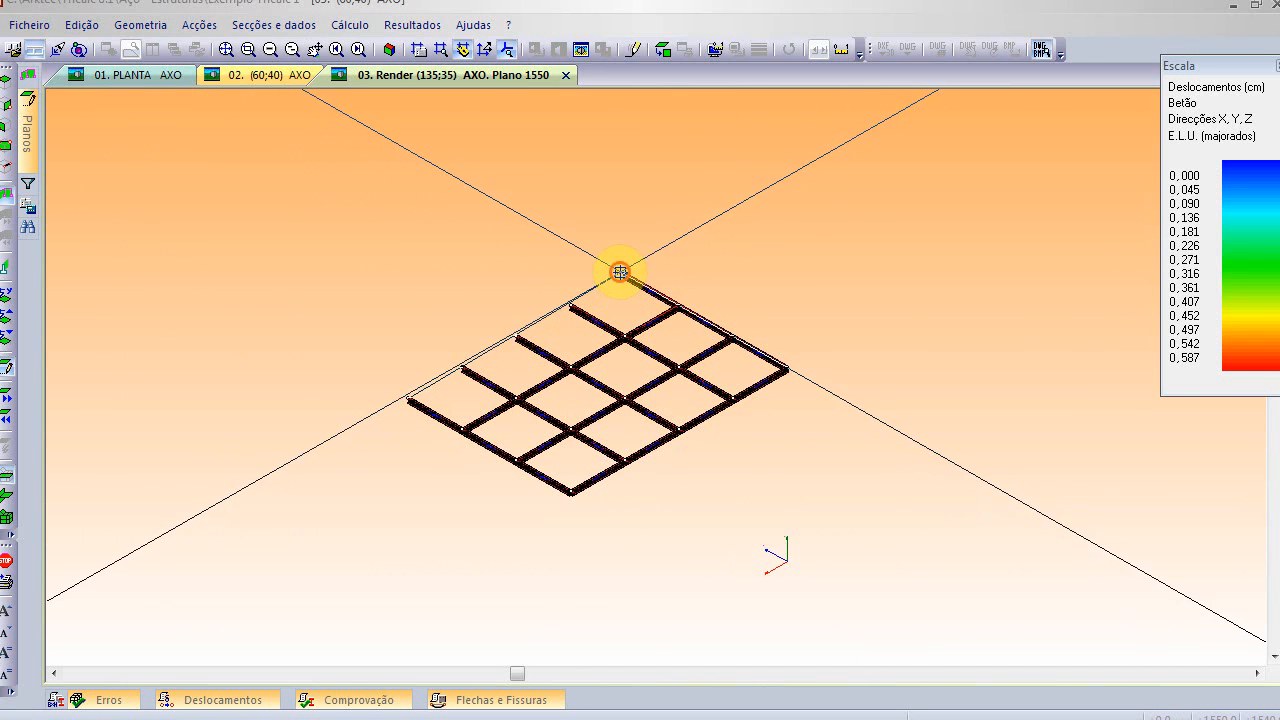
pyautogui.rightClick(614, 191)
pyautogui.scroll(3, 538, 268)
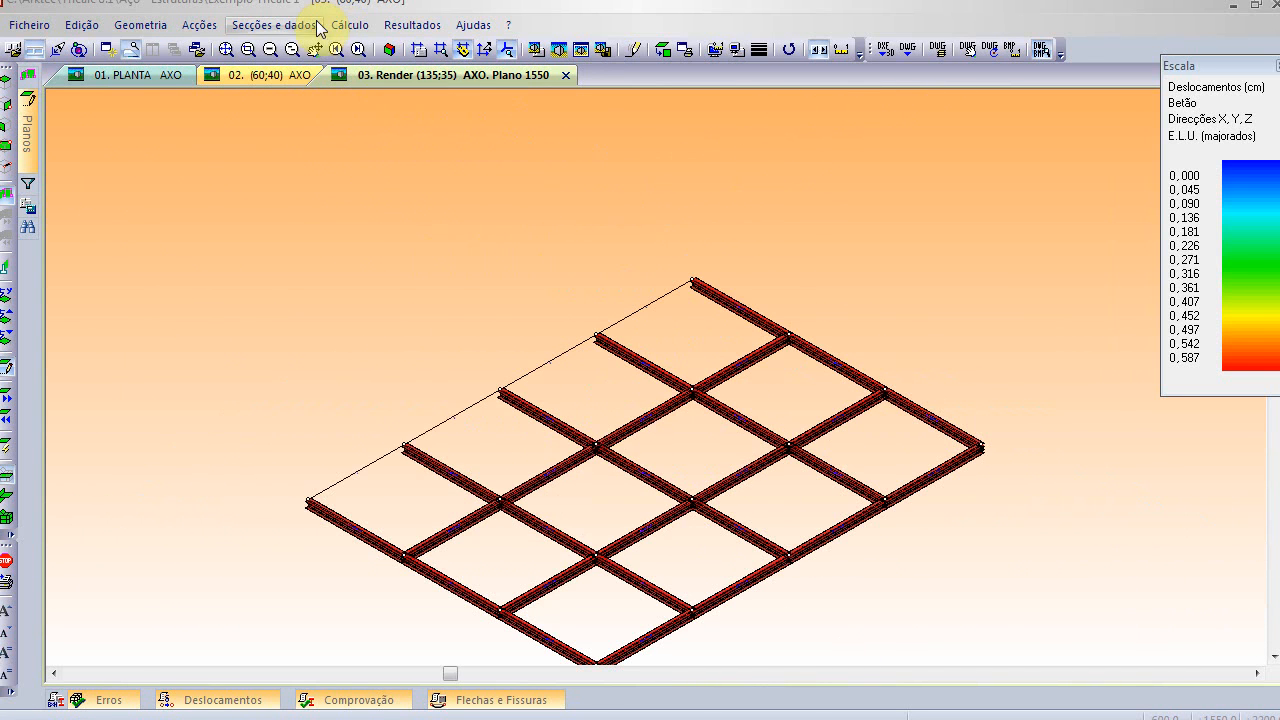
# - Start defining a bar profile and open the Arcelor-Mittal group of Laminados de Alma Aligeirada in the structural steel library
pyautogui.click(273, 25)
pyautogui.click(122, 185)
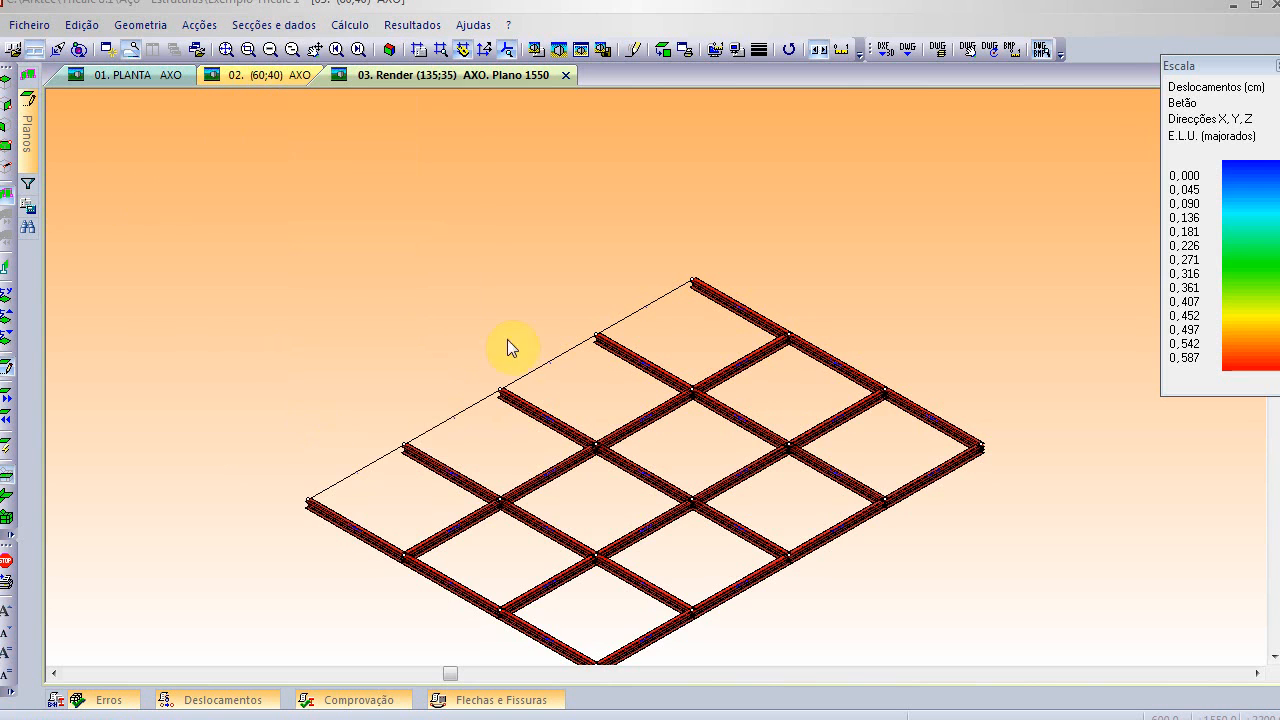
pyautogui.scroll(-3, 594, 391)
pyautogui.moveTo(668, 463); pyautogui.dragTo(579, 370, button='middle')
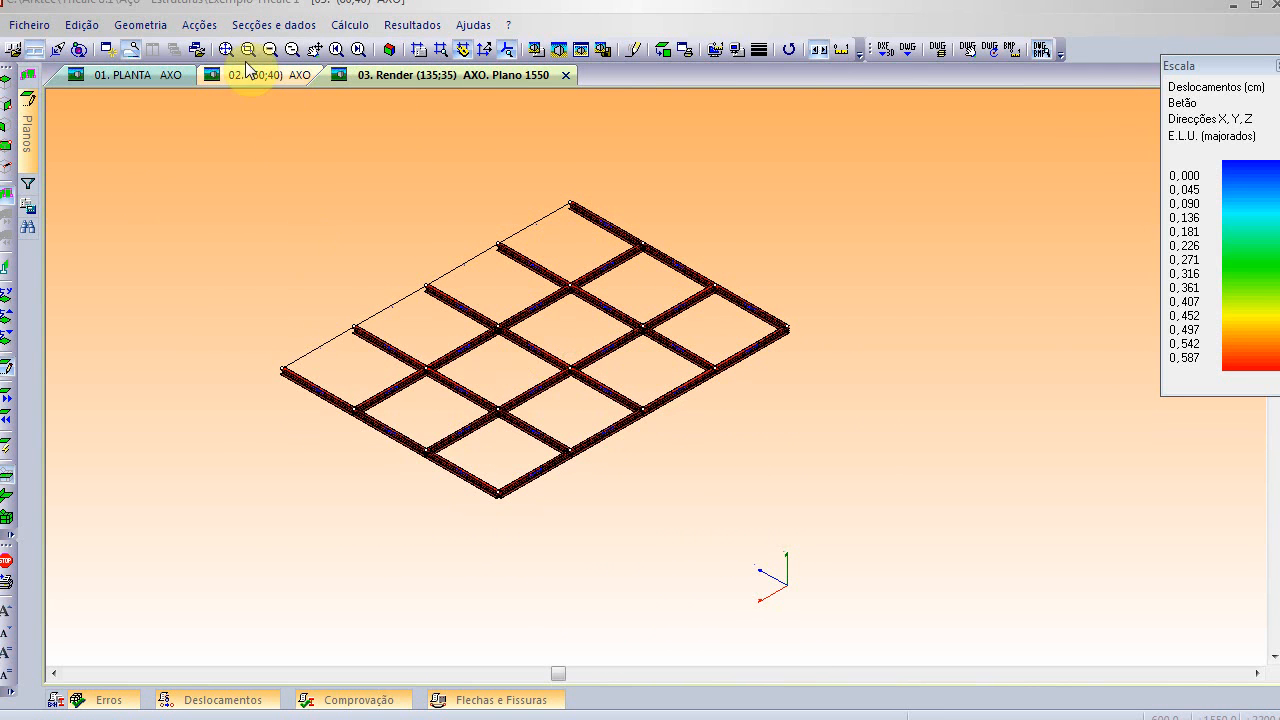
pyautogui.click(268, 25)
pyautogui.click(297, 107)
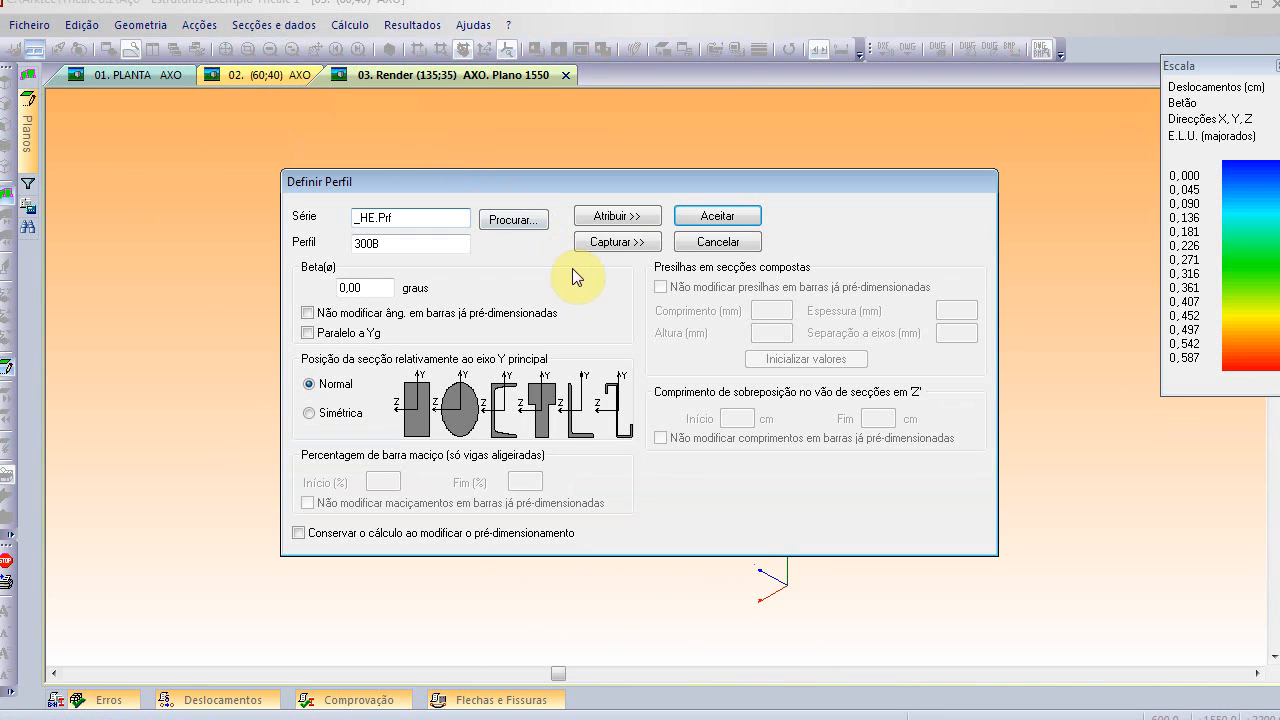
pyautogui.click(511, 220)
pyautogui.click(465, 373)
pyautogui.click(445, 293)
pyautogui.click(445, 293)
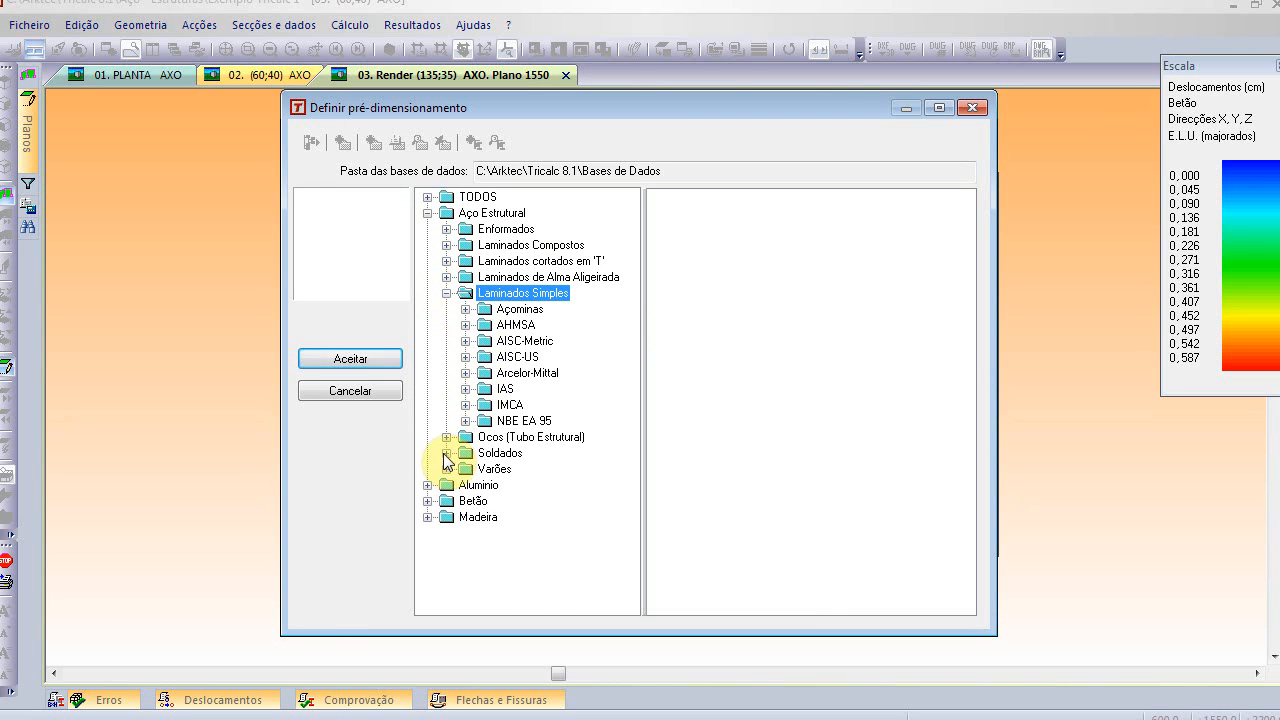
pyautogui.click(446, 277)
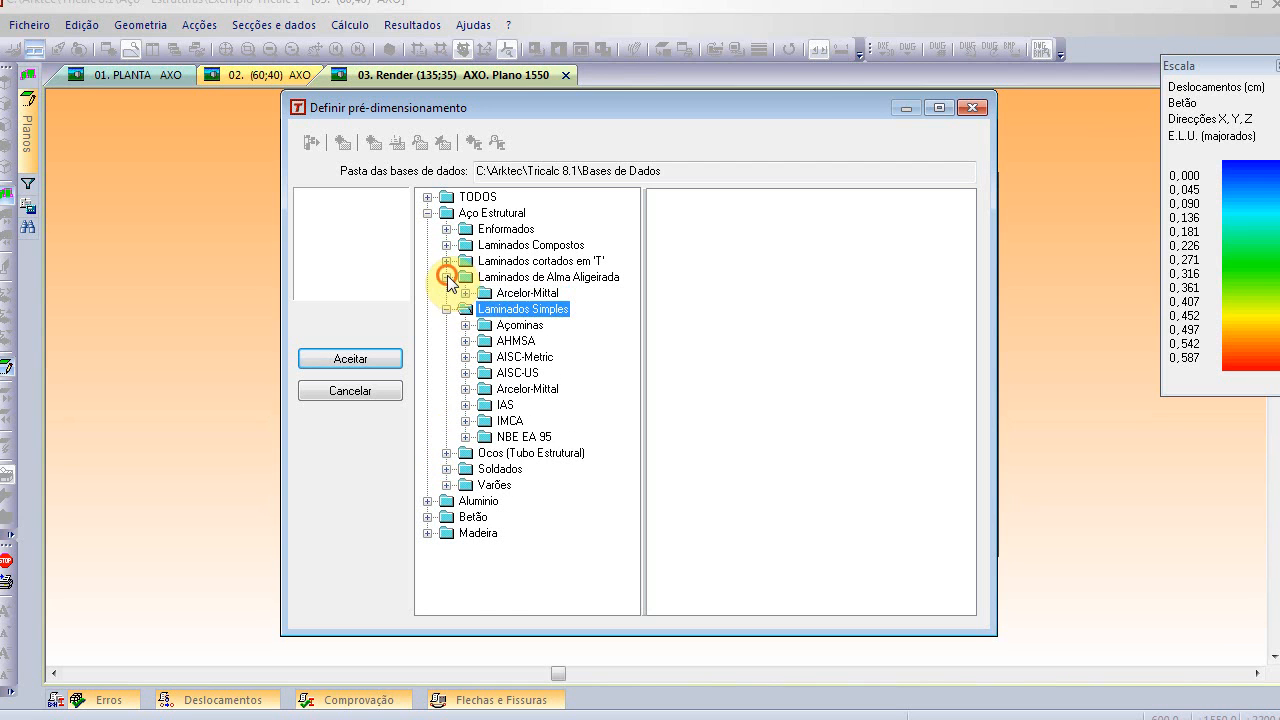
pyautogui.click(465, 293)
# - Compare the HE_C, IPE_H, HE_H and HE_O perforated beam series and choose profile 550B_822 from HE_C
pyautogui.click(530, 325)
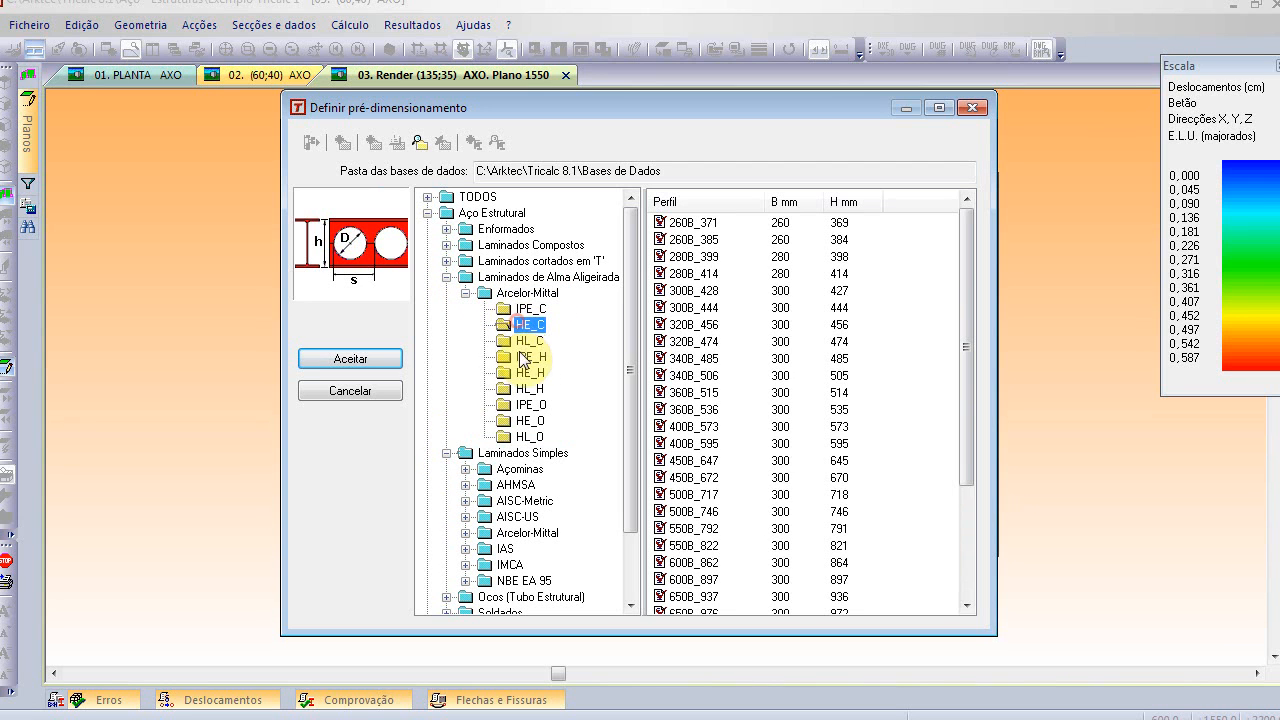
pyautogui.click(531, 357)
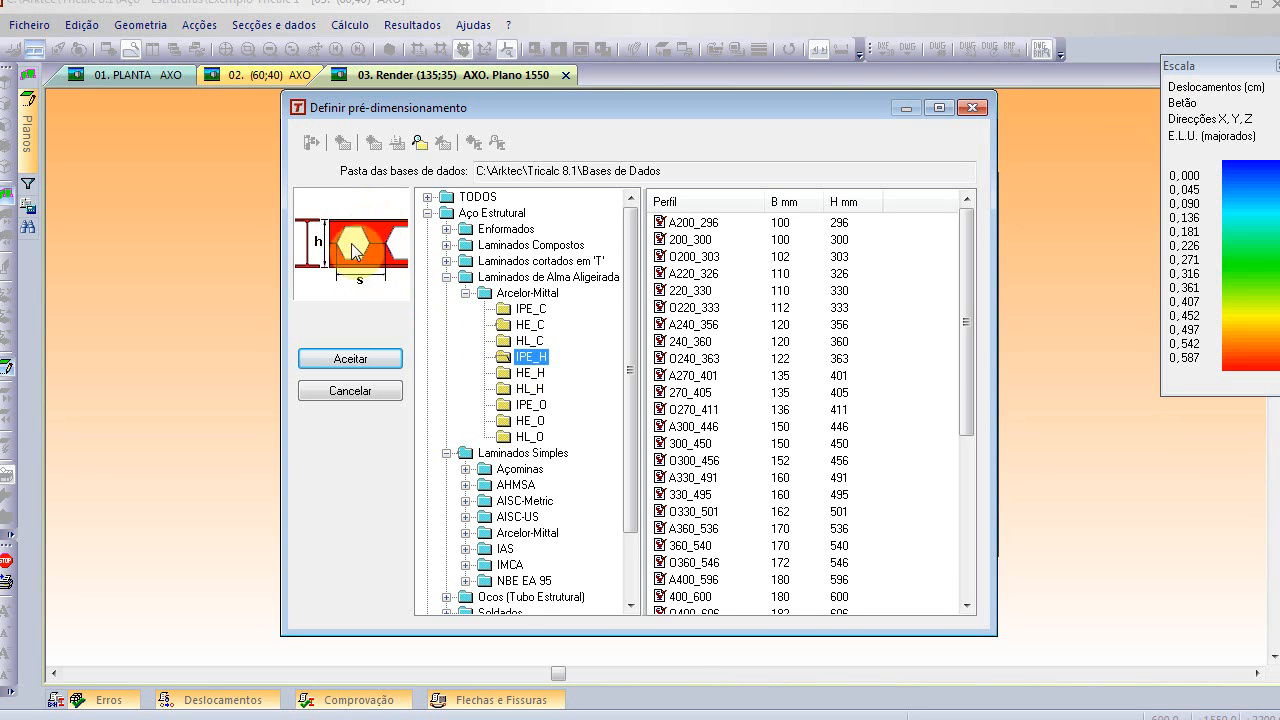
pyautogui.click(533, 373)
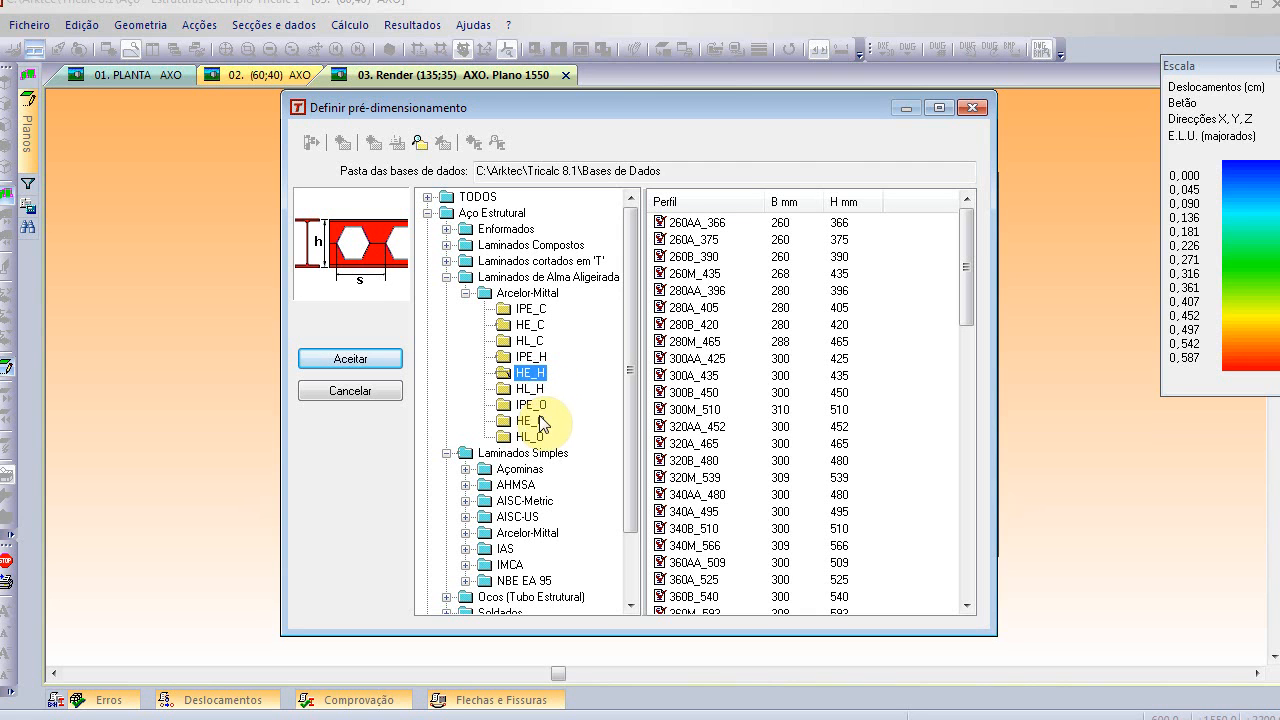
pyautogui.click(538, 421)
pyautogui.click(690, 443)
pyautogui.click(530, 421)
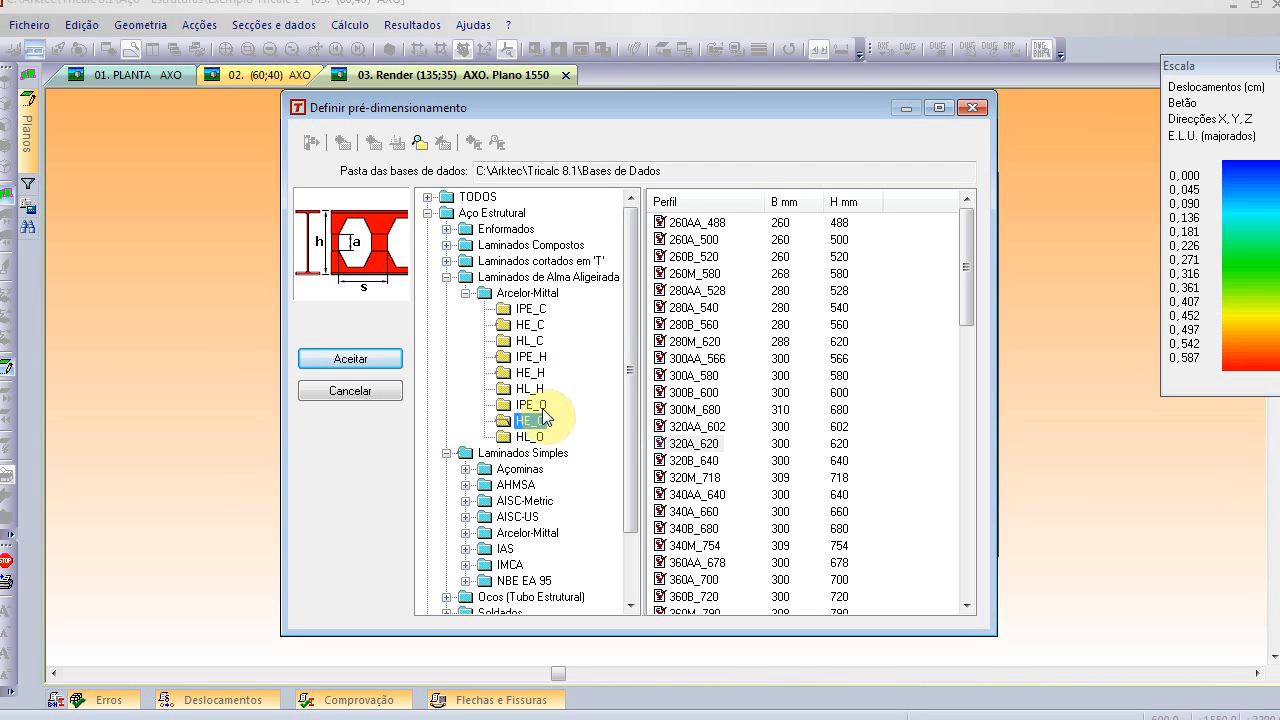
pyautogui.click(540, 332)
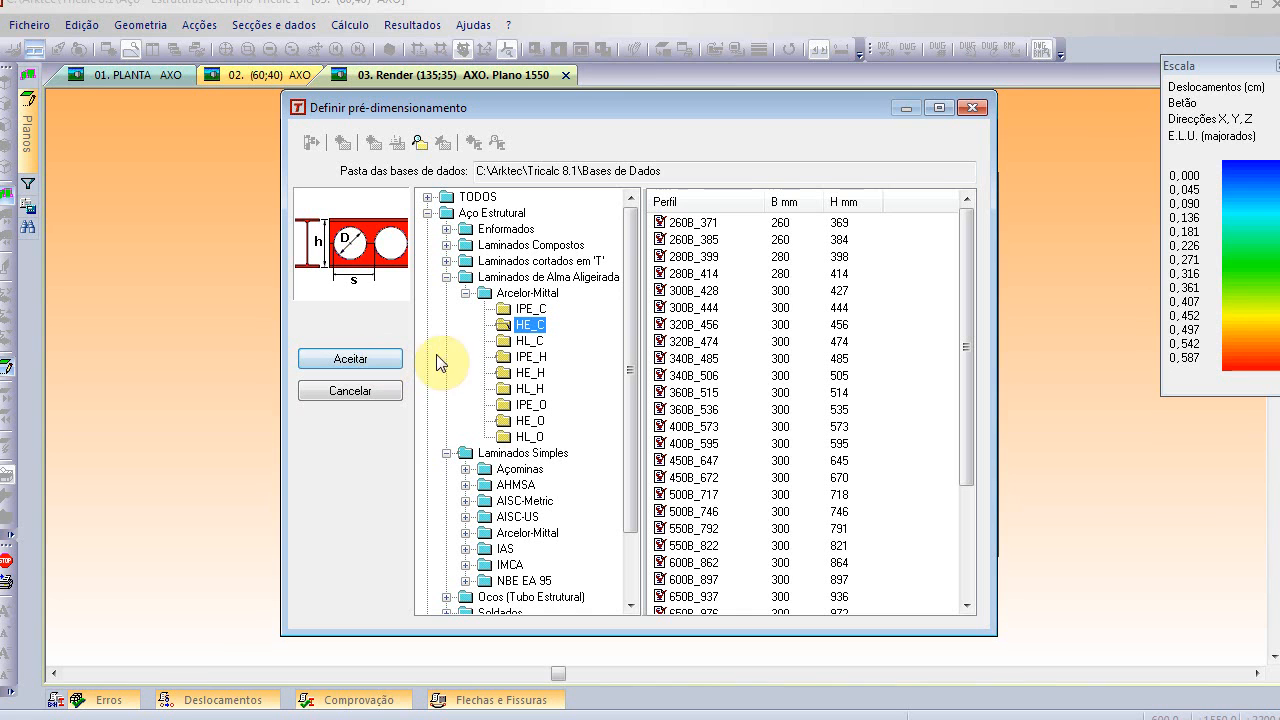
pyautogui.click(700, 546)
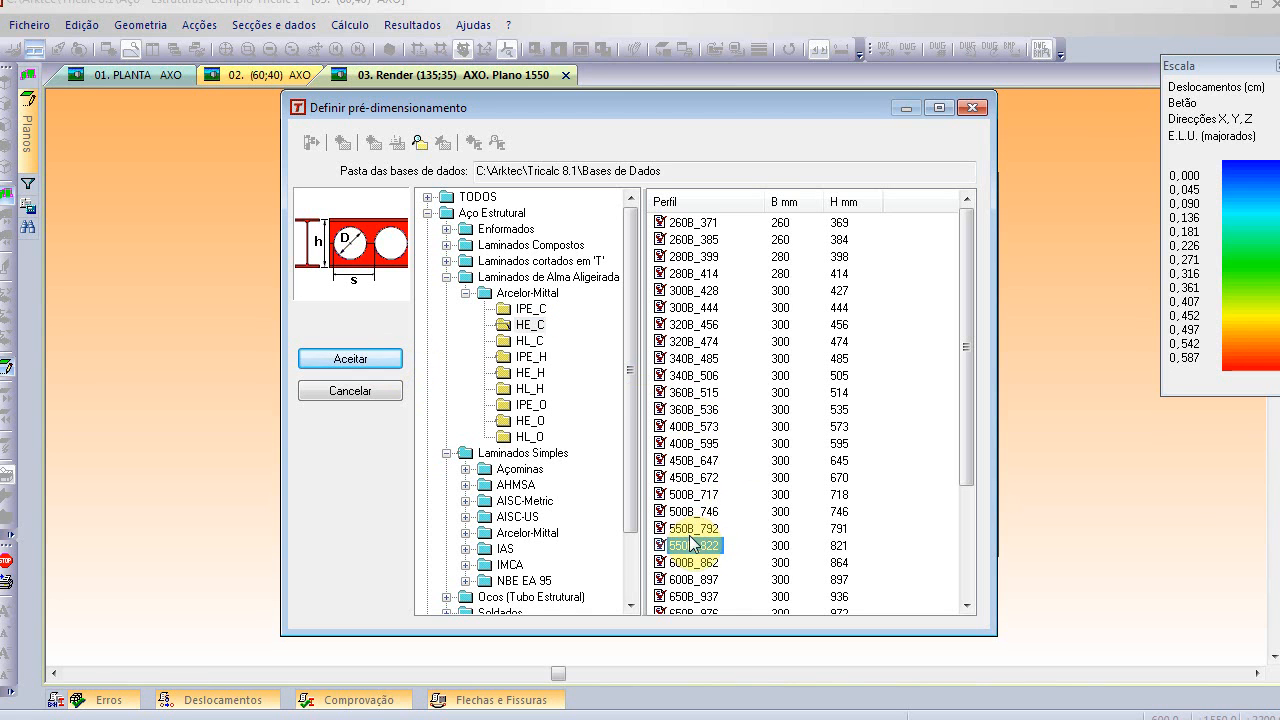
pyautogui.click(358, 359)
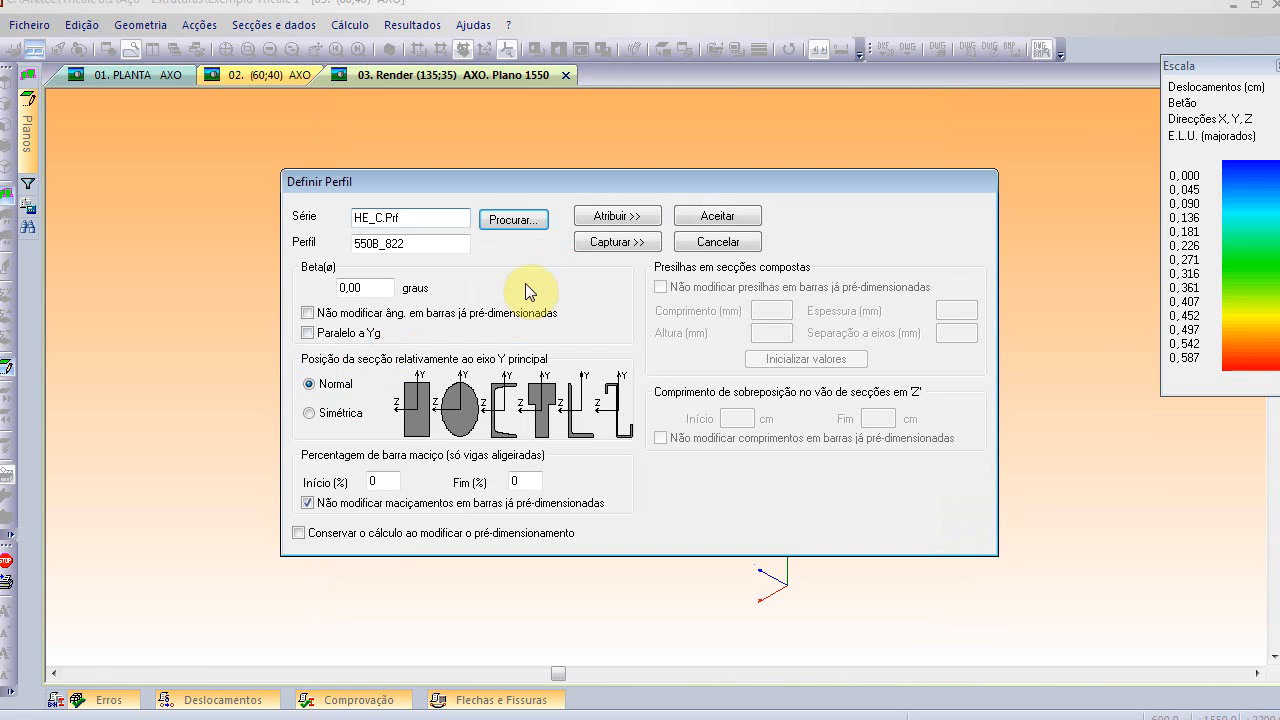
# - Set the solid bar percentage to 25 at both start and end, and assign the profile to all bars of plane 1550
pyautogui.doubleClick(376, 481)
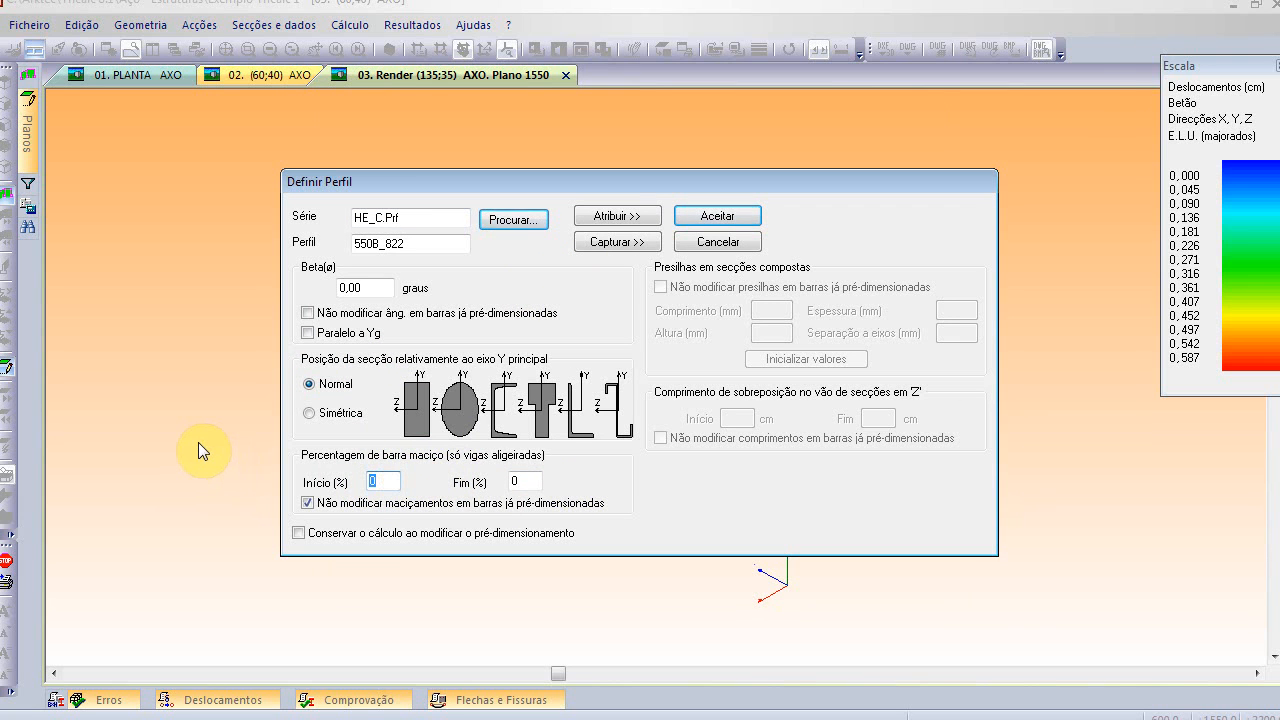
pyautogui.write('25')
pyautogui.doubleClick(522, 482)
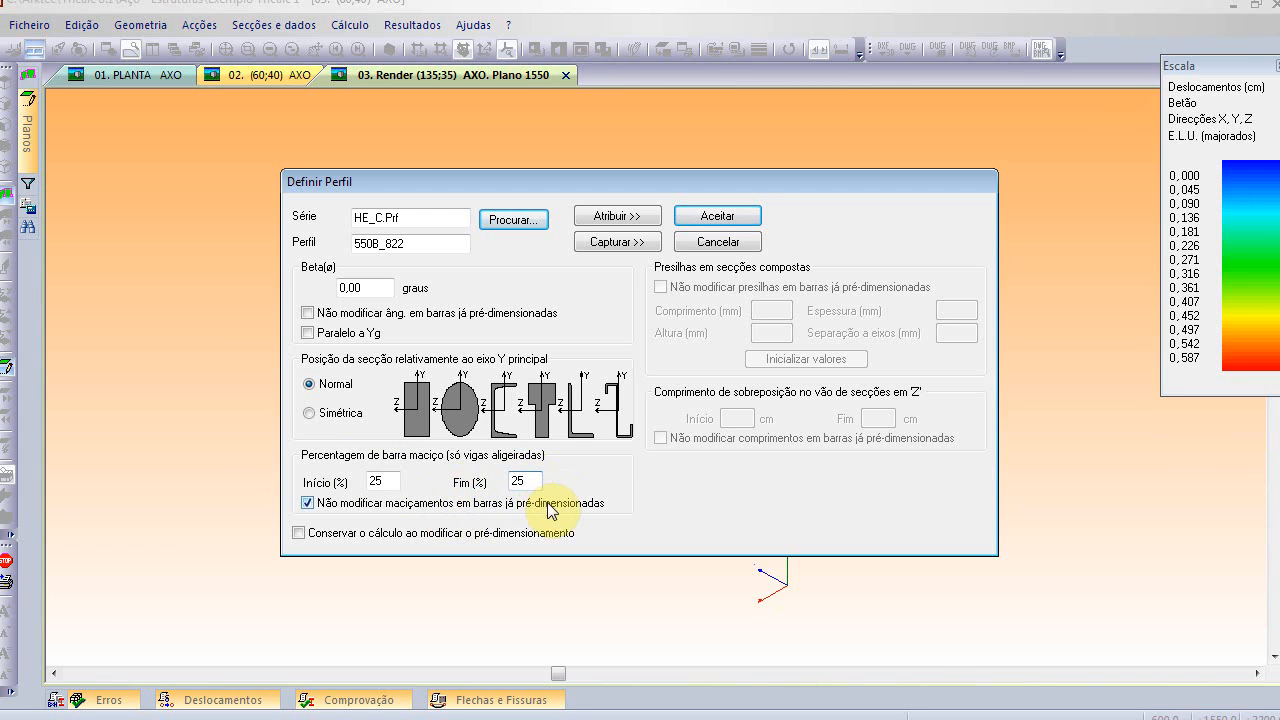
pyautogui.click(617, 216)
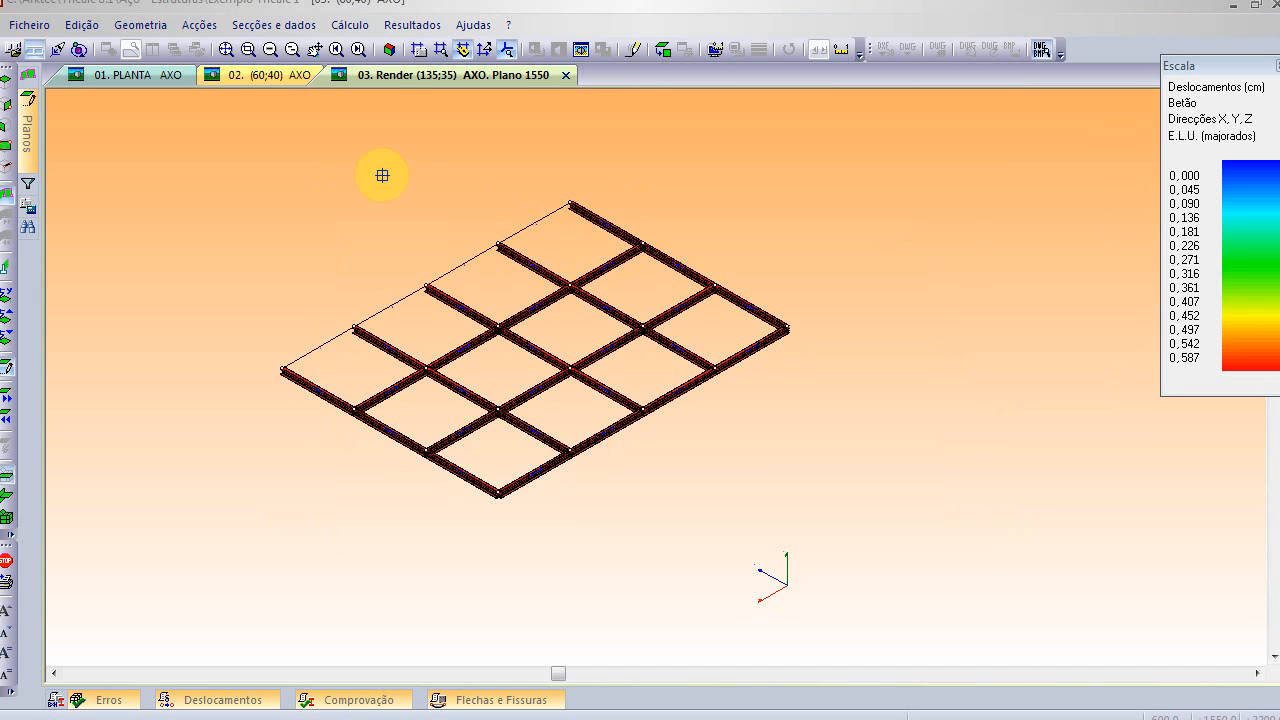
pyautogui.click(215, 126)
pyautogui.click(830, 559)
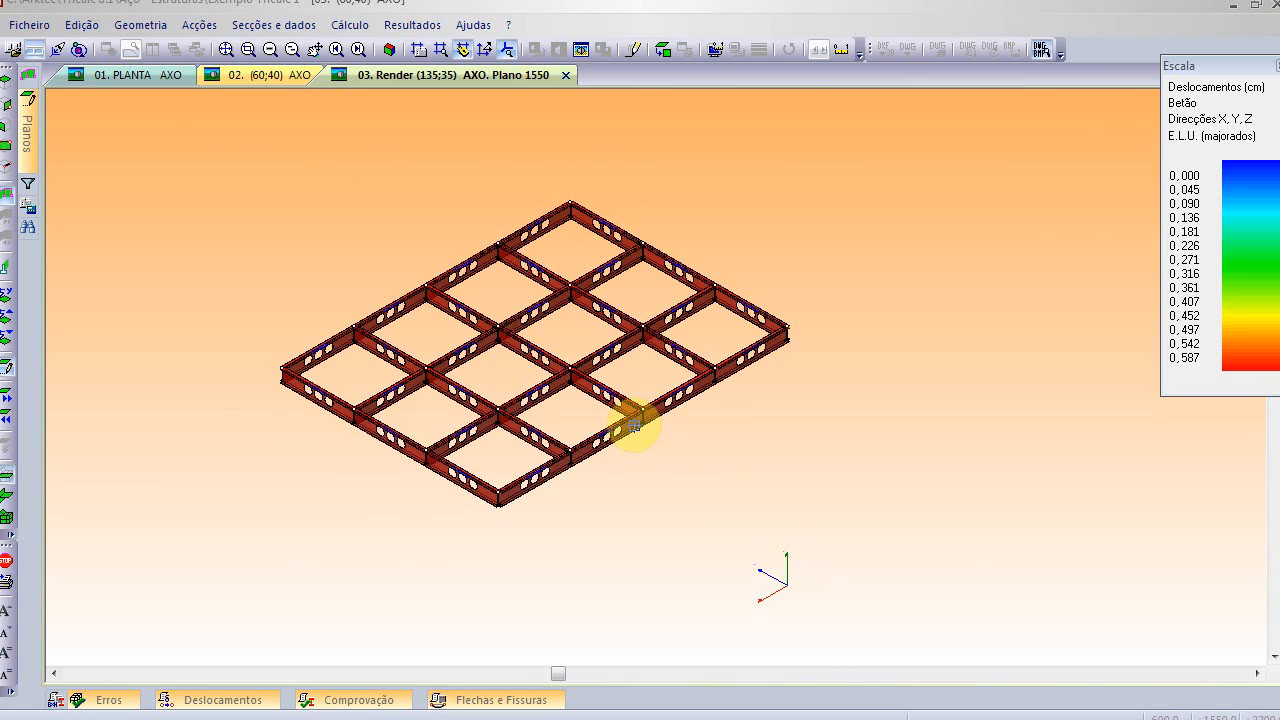
# - Examine the beams with circular web openings in plane 1550 from several angles and leave the profile definition
pyautogui.scroll(2, 640, 424)
pyautogui.keyDown('ctrl'); pyautogui.scroll(-3, 640, 426); pyautogui.keyUp('ctrl')
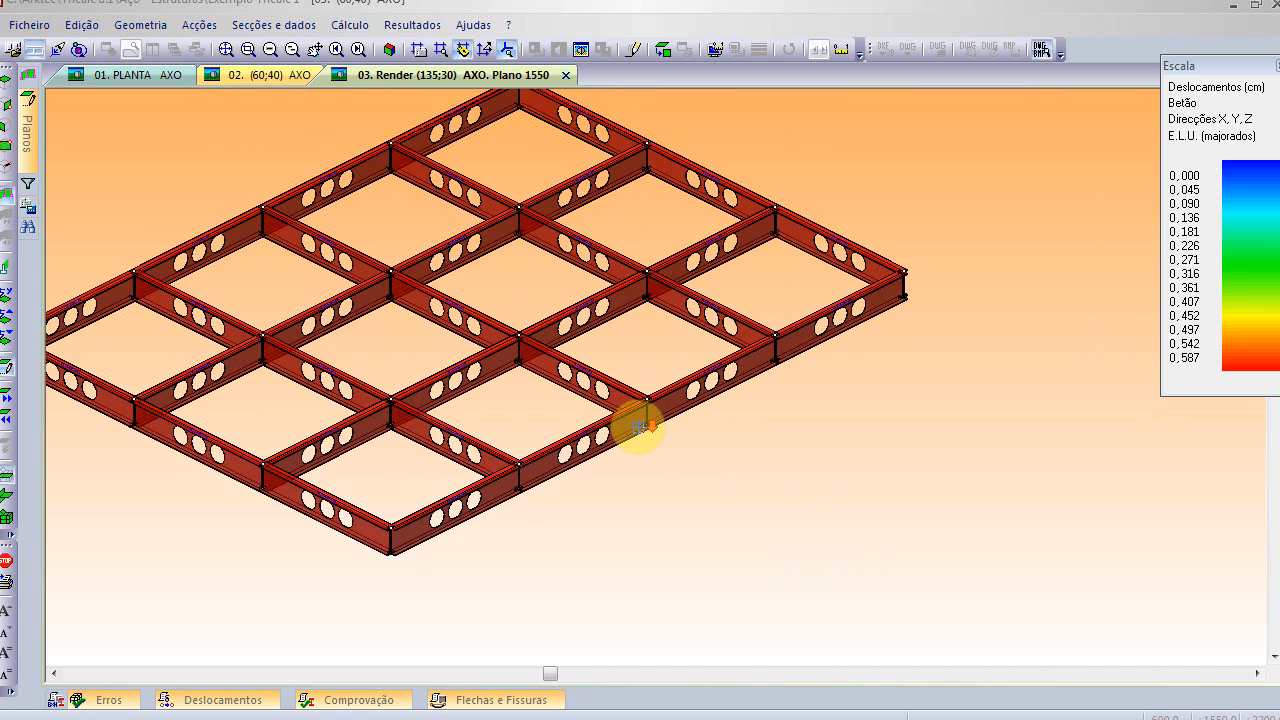
pyautogui.keyDown('shift'); pyautogui.scroll(4, 633, 445); pyautogui.keyUp('shift')
pyautogui.keyDown('shift'); pyautogui.scroll(11, 633, 445); pyautogui.keyUp('shift')
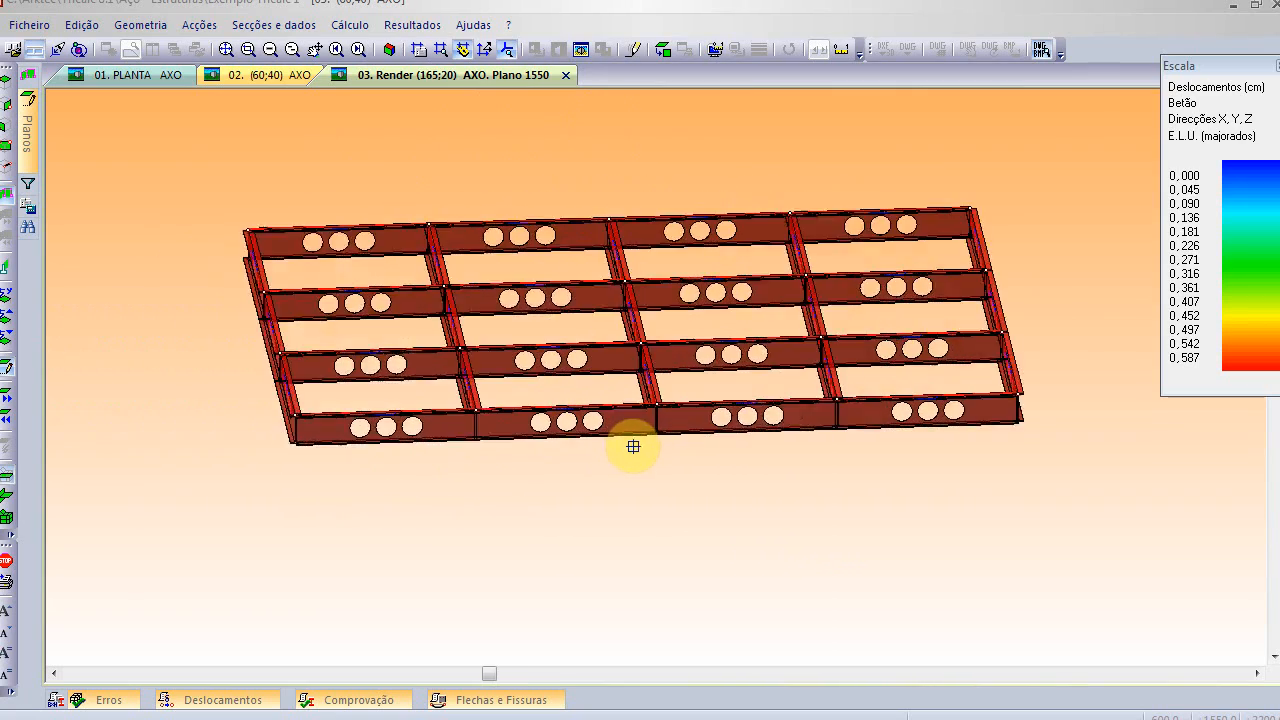
pyautogui.keyDown('shift'); pyautogui.scroll(-8, 633, 449); pyautogui.keyUp('shift')
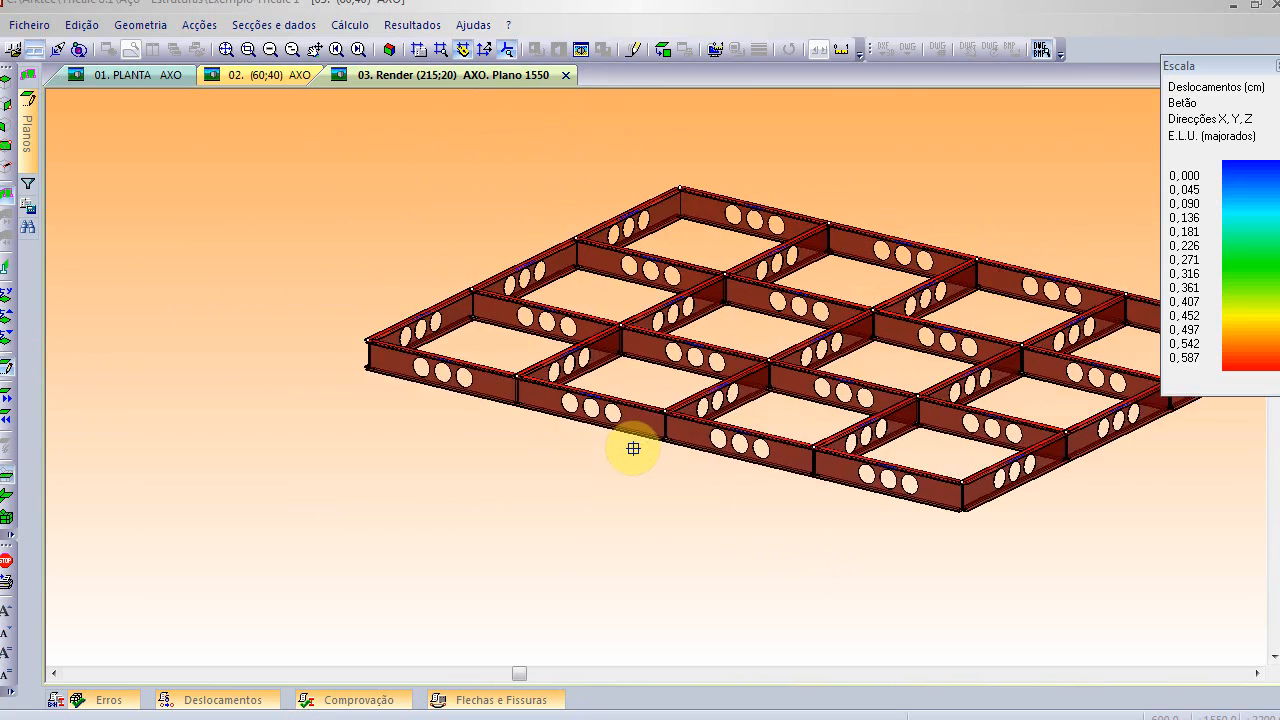
pyautogui.keyDown('shift'); pyautogui.scroll(-5, 639, 470); pyautogui.keyUp('shift')
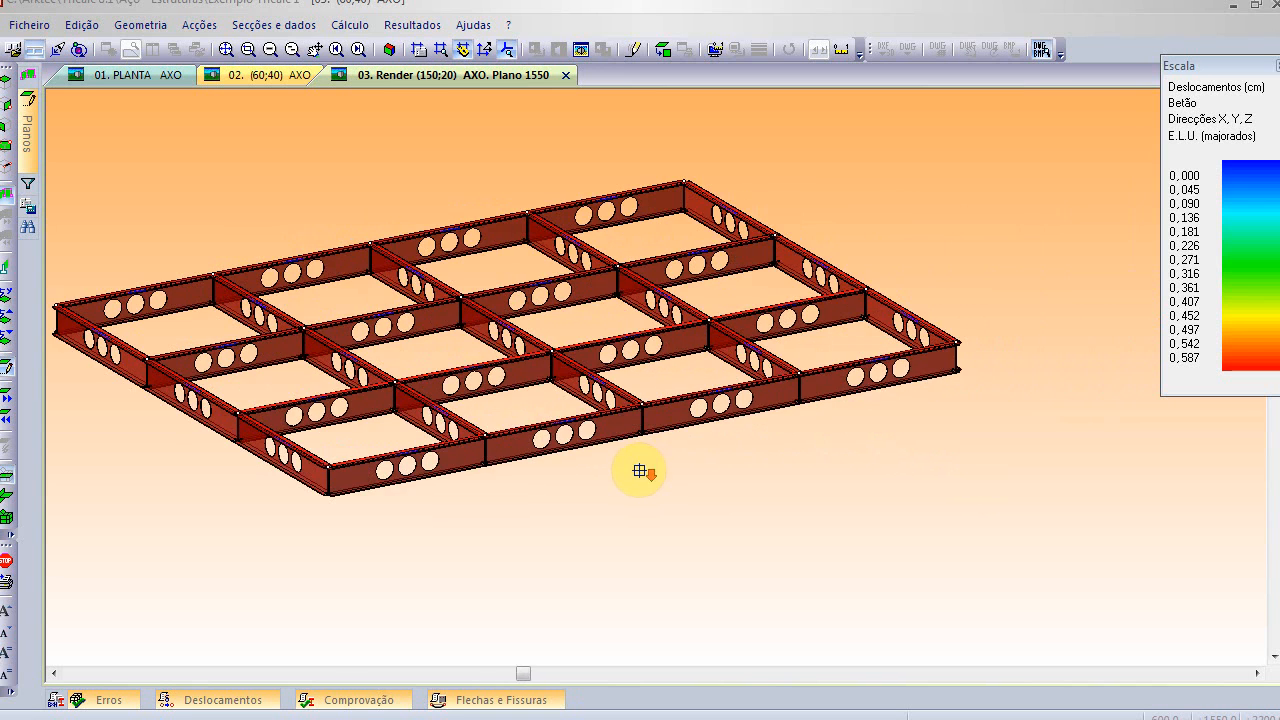
pyautogui.rightClick(783, 163)
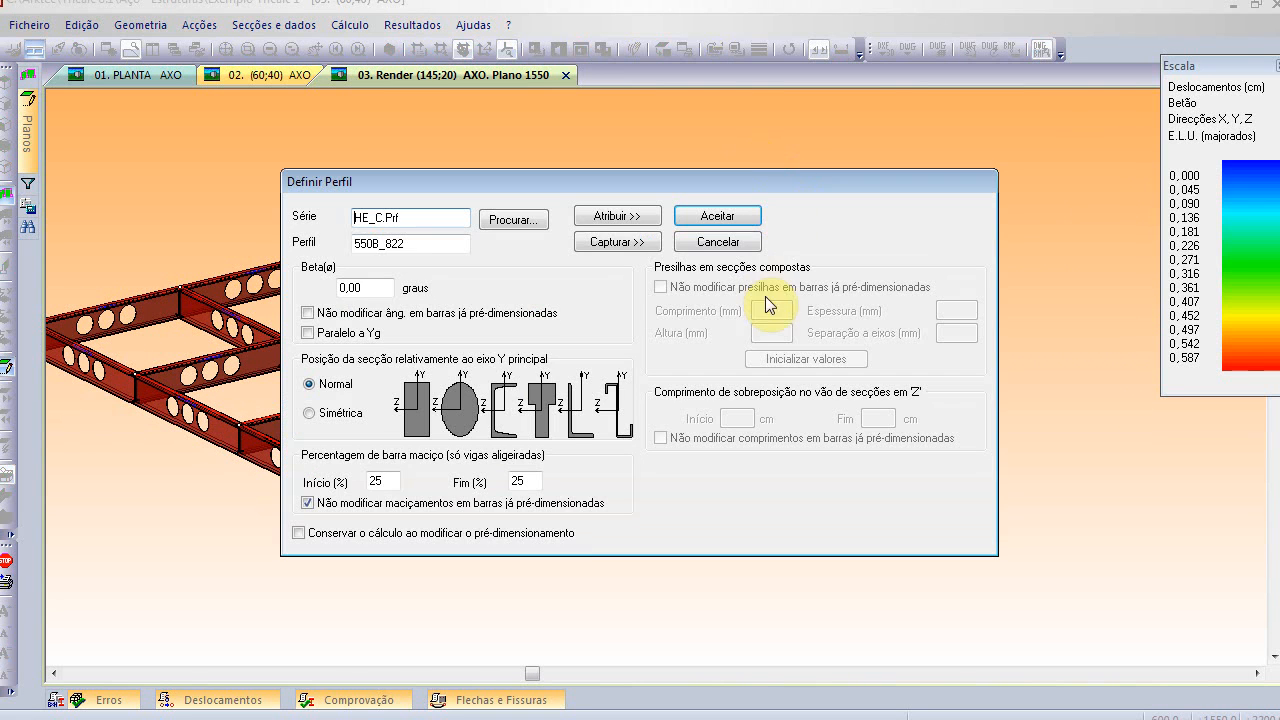
pyautogui.click(752, 245)
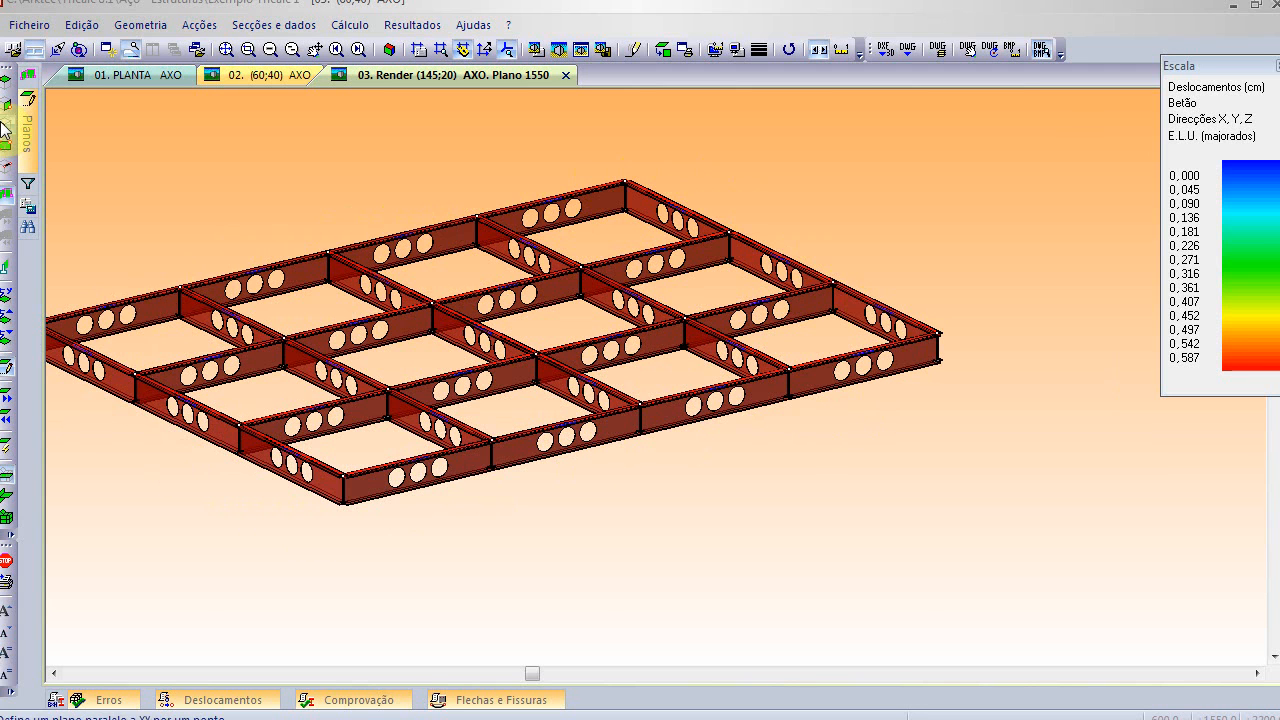
pyautogui.click(686, 214)
pyautogui.scroll(-3, 635, 472)
pyautogui.moveTo(643, 486); pyautogui.dragTo(732, 467, button='middle')
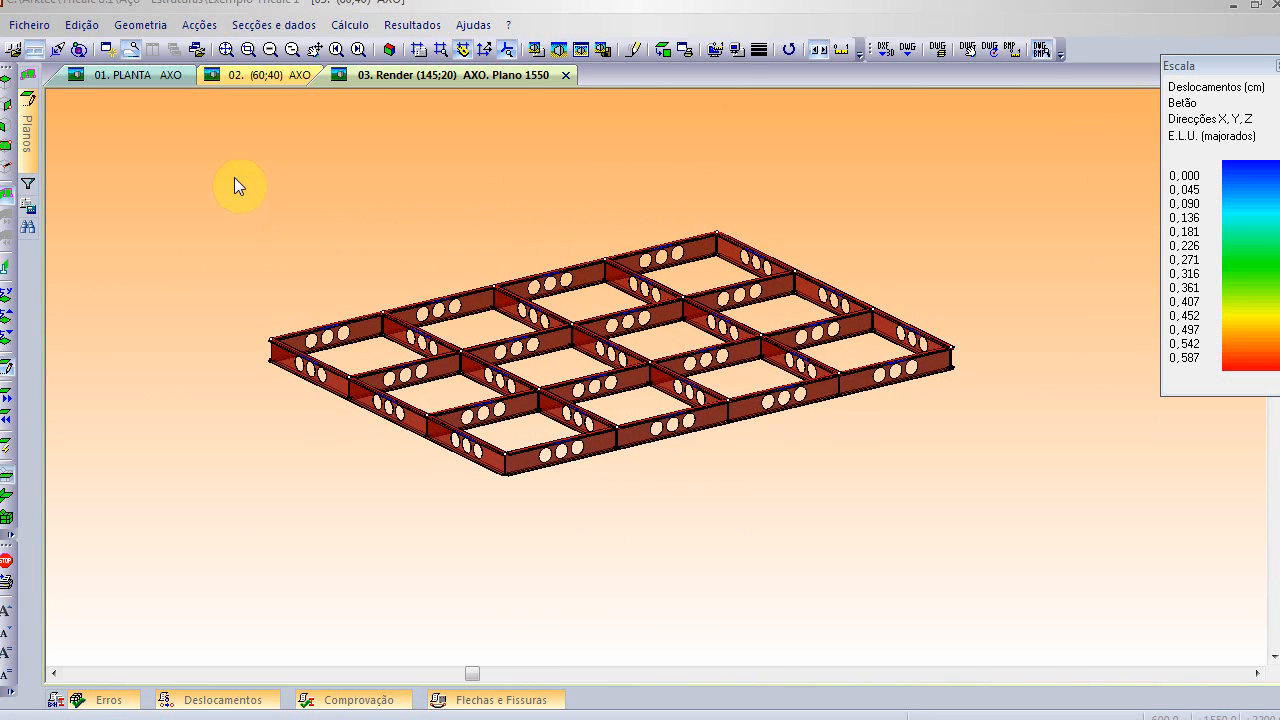
pyautogui.rightClick(201, 152)
pyautogui.moveTo(293, 200)
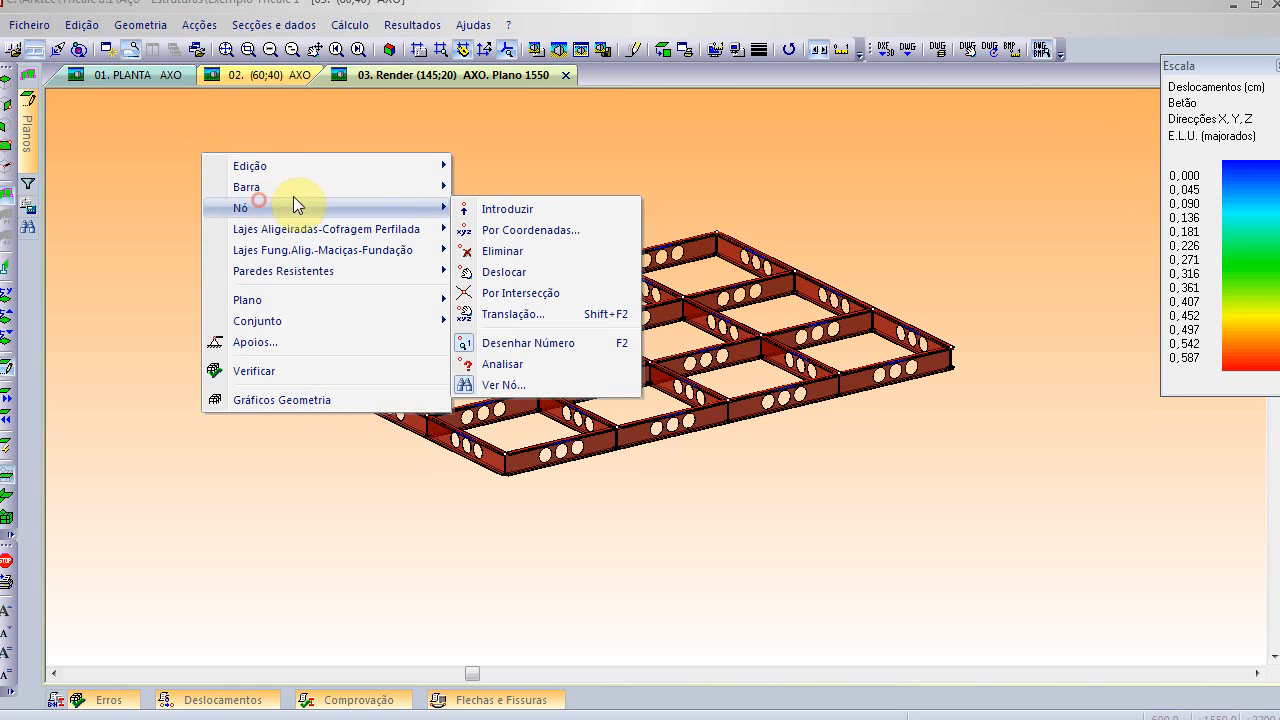
pyautogui.click(583, 313)
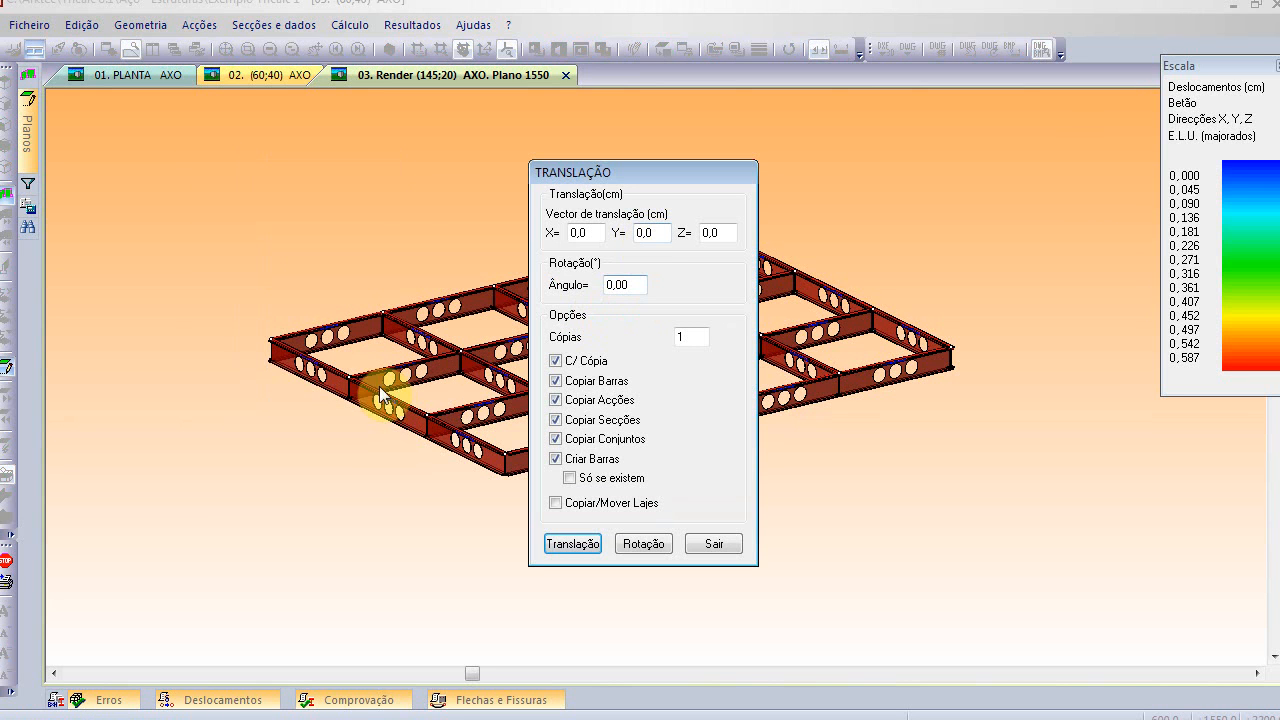
pyautogui.click(698, 545)
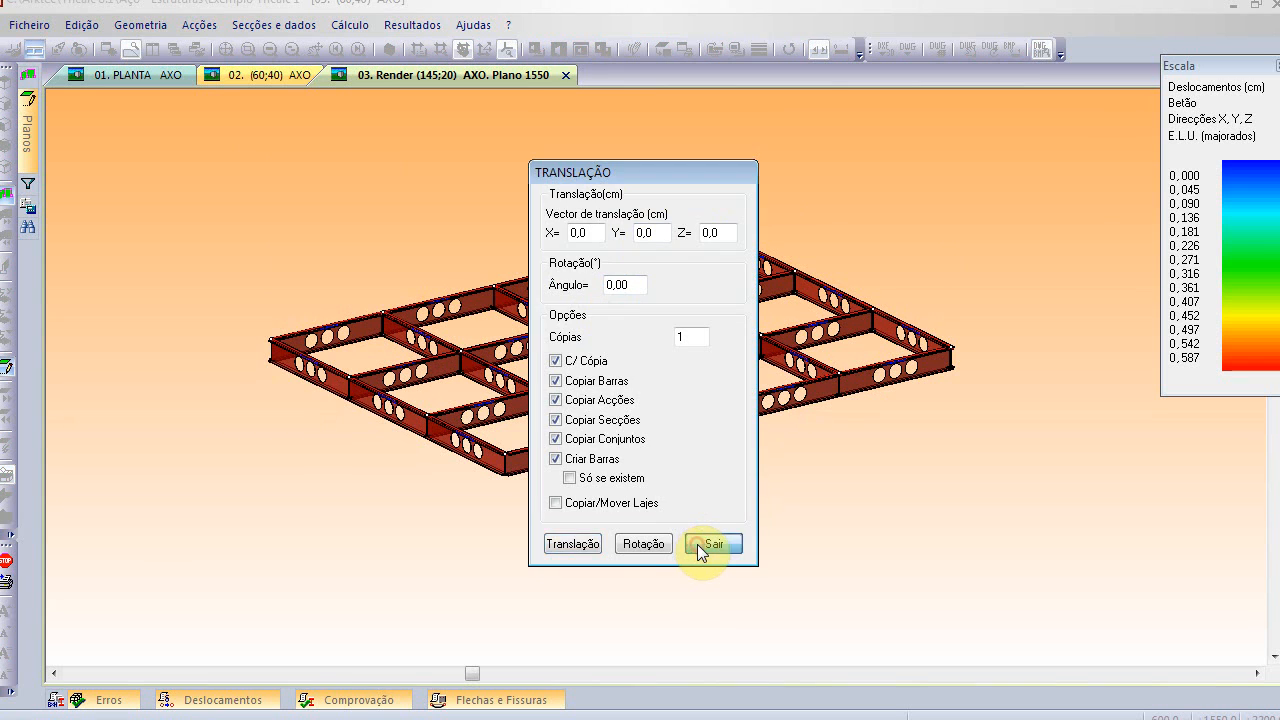
# - Start a Laje aligeirada on plane 1550 and assign it sheet SFC7616 from the Misto series Aceralia, accepting the database file update
pyautogui.click(140, 24)
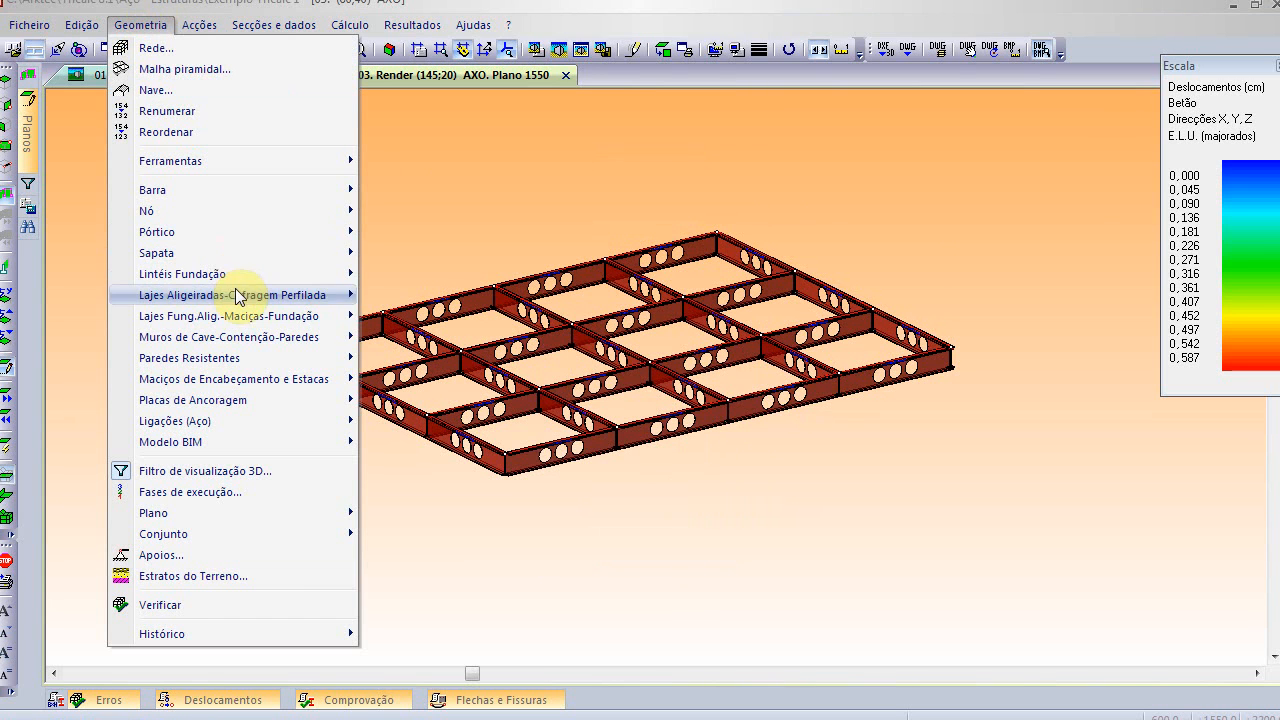
pyautogui.moveTo(250, 295)
pyautogui.click(445, 295)
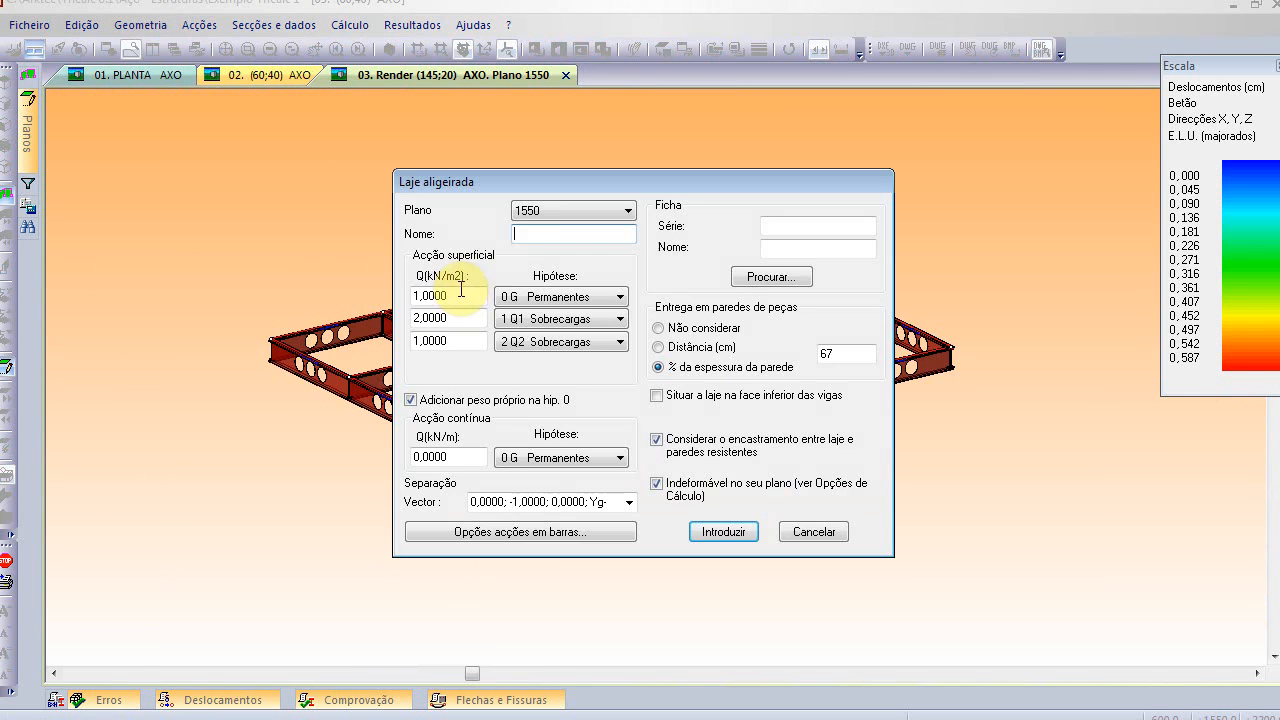
pyautogui.click(765, 284)
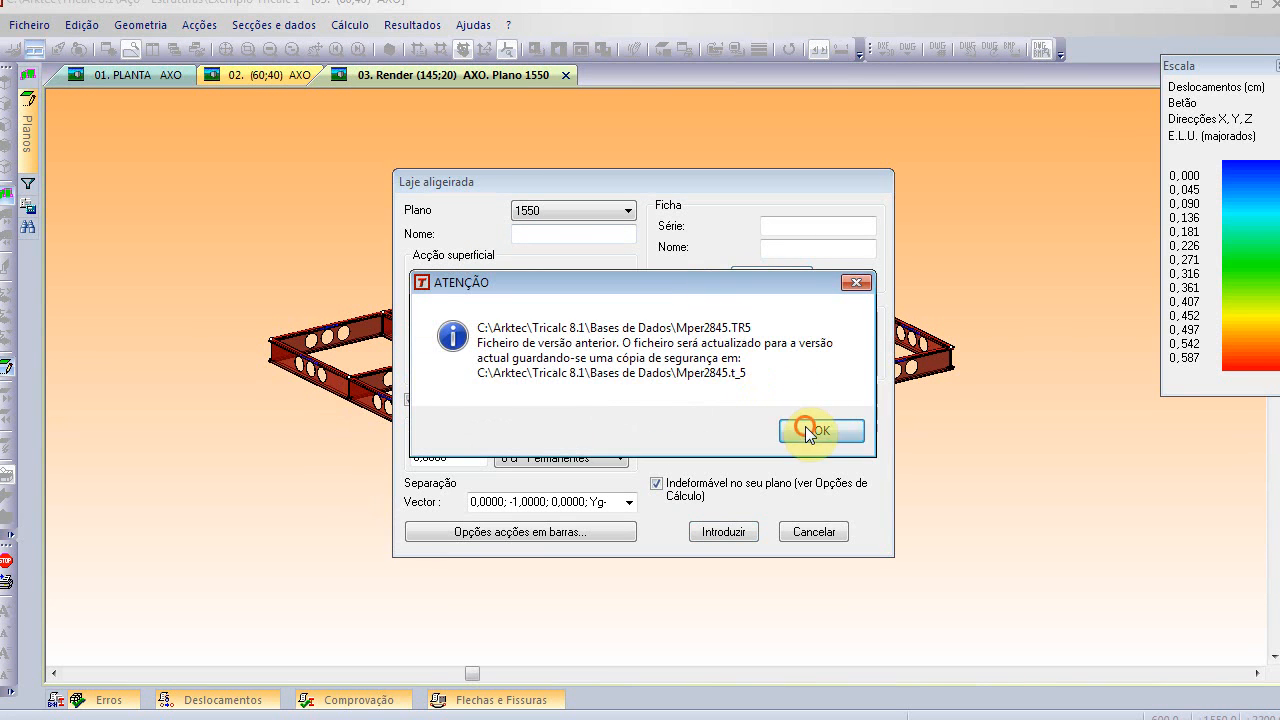
pyautogui.click(805, 426)
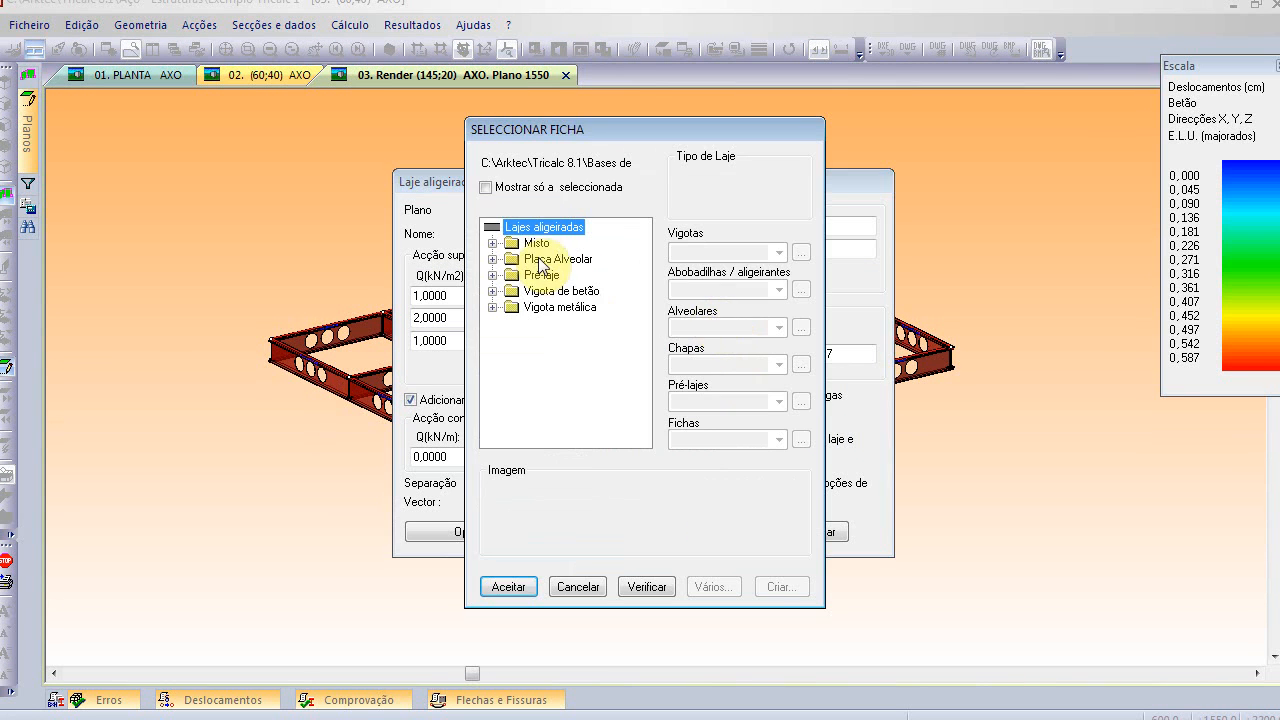
pyautogui.click(491, 243)
pyautogui.click(567, 243)
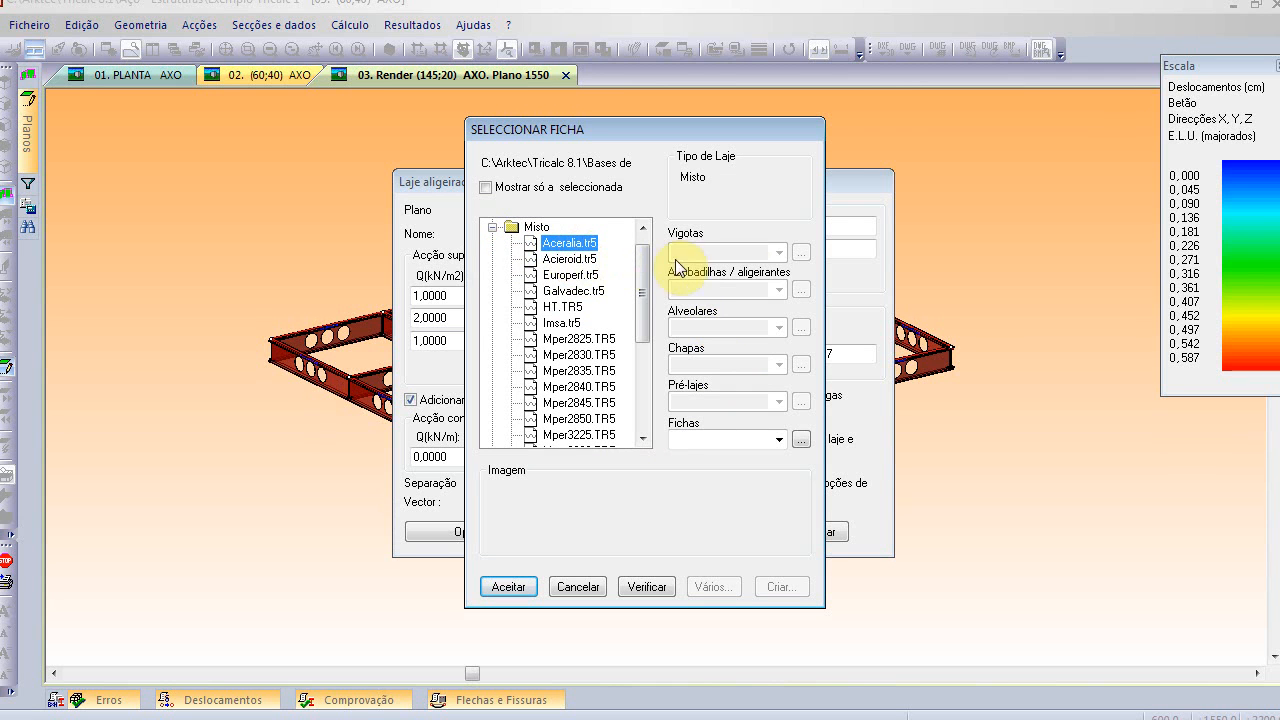
pyautogui.click(792, 438)
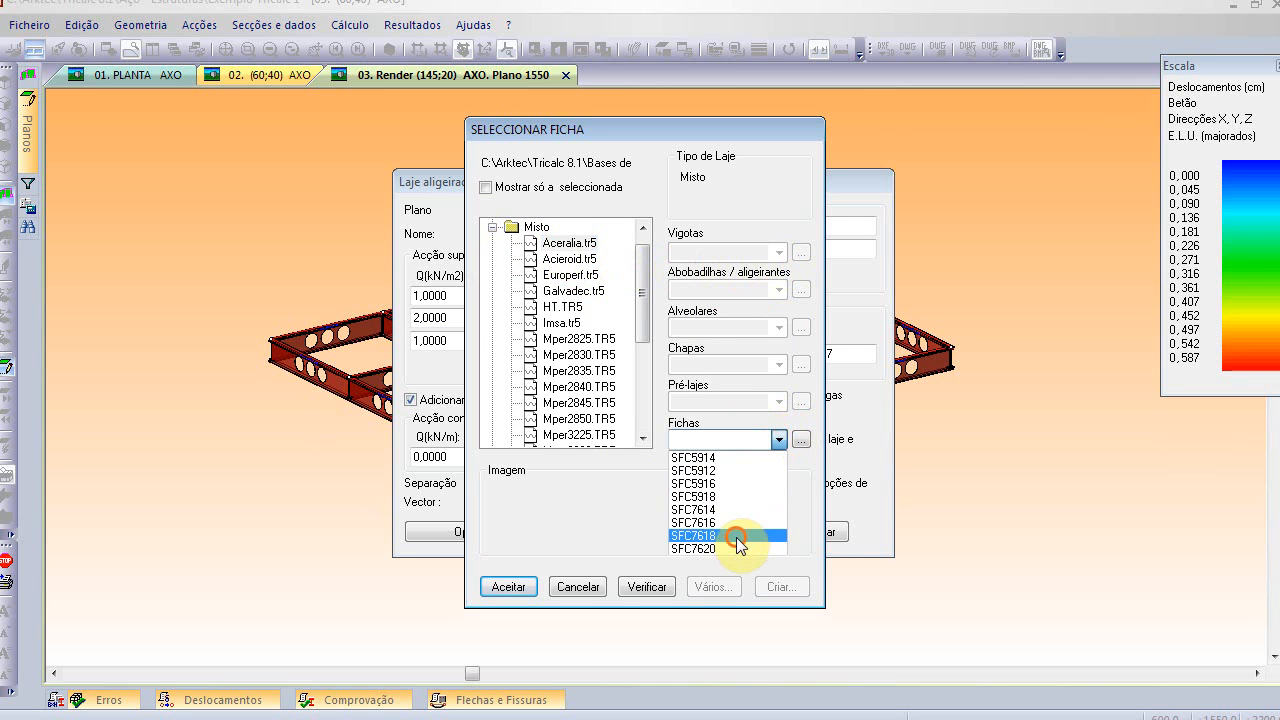
pyautogui.click(736, 537)
pyautogui.click(777, 440)
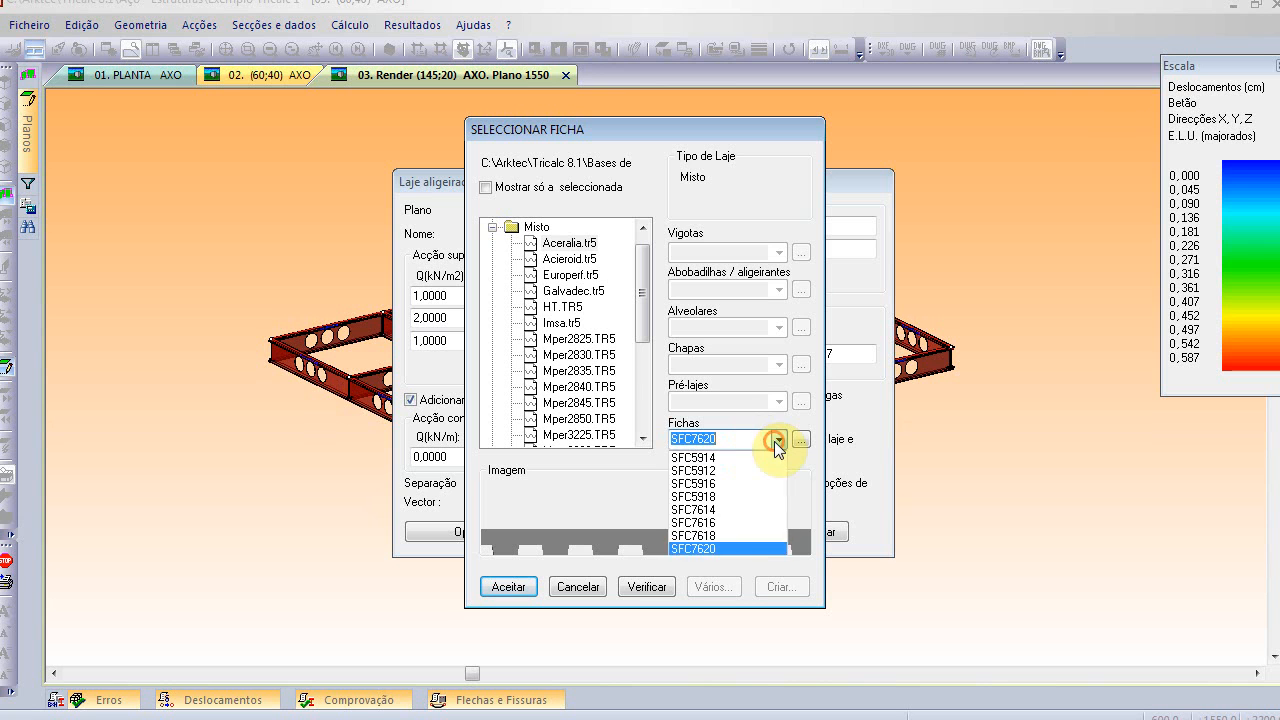
pyautogui.click(738, 521)
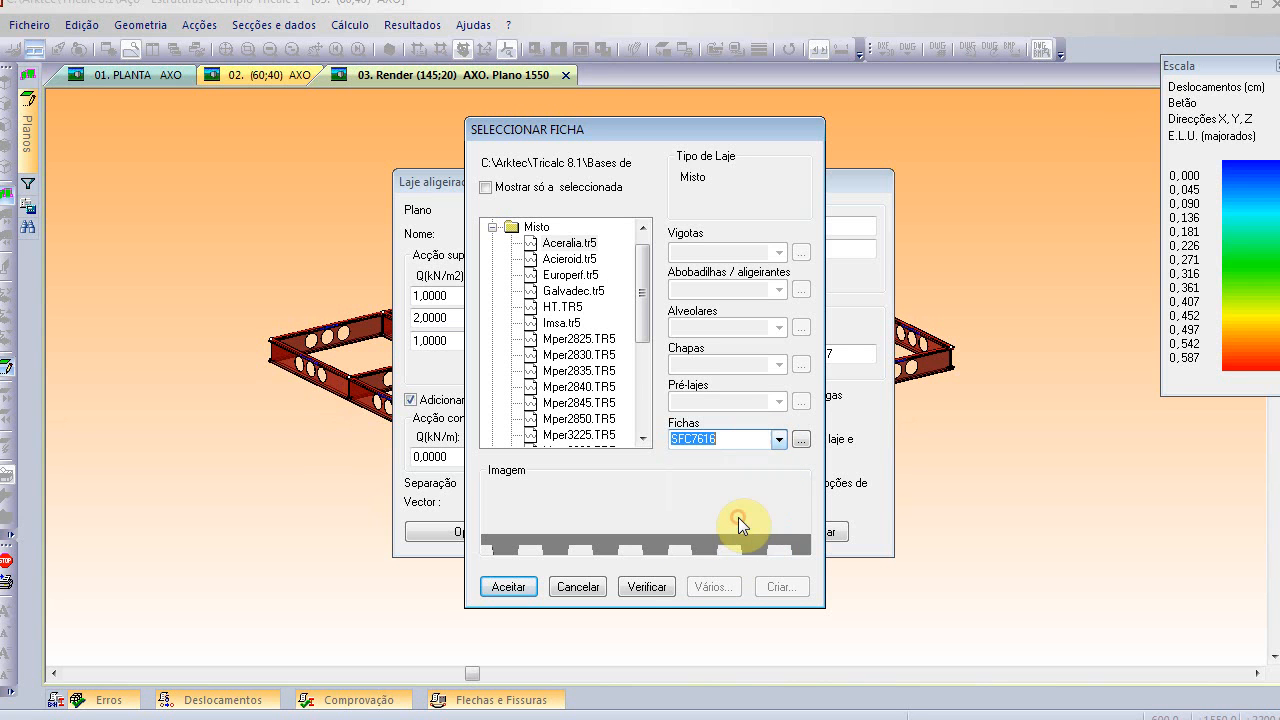
pyautogui.click(508, 586)
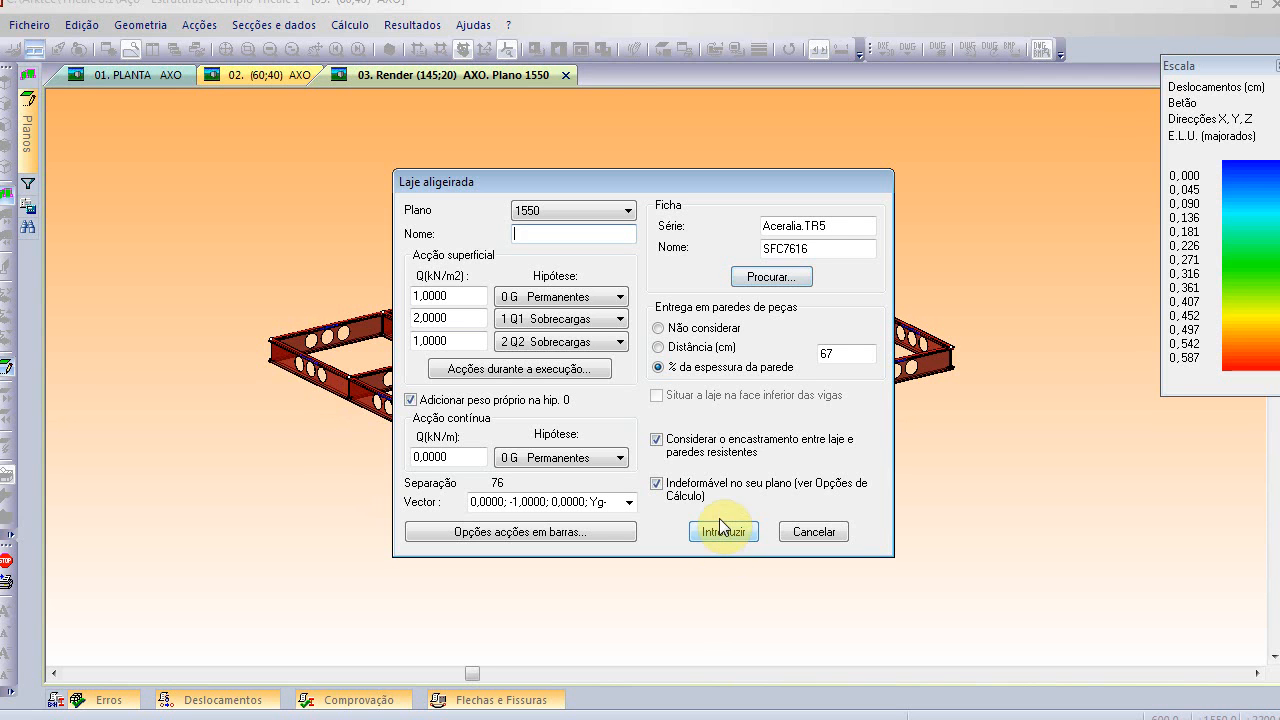
# - Name the Laje aligeirada A and insert it over the full outline of plane 1550, defining its direction along the short edge
pyautogui.write('A')
pyautogui.click(722, 526)
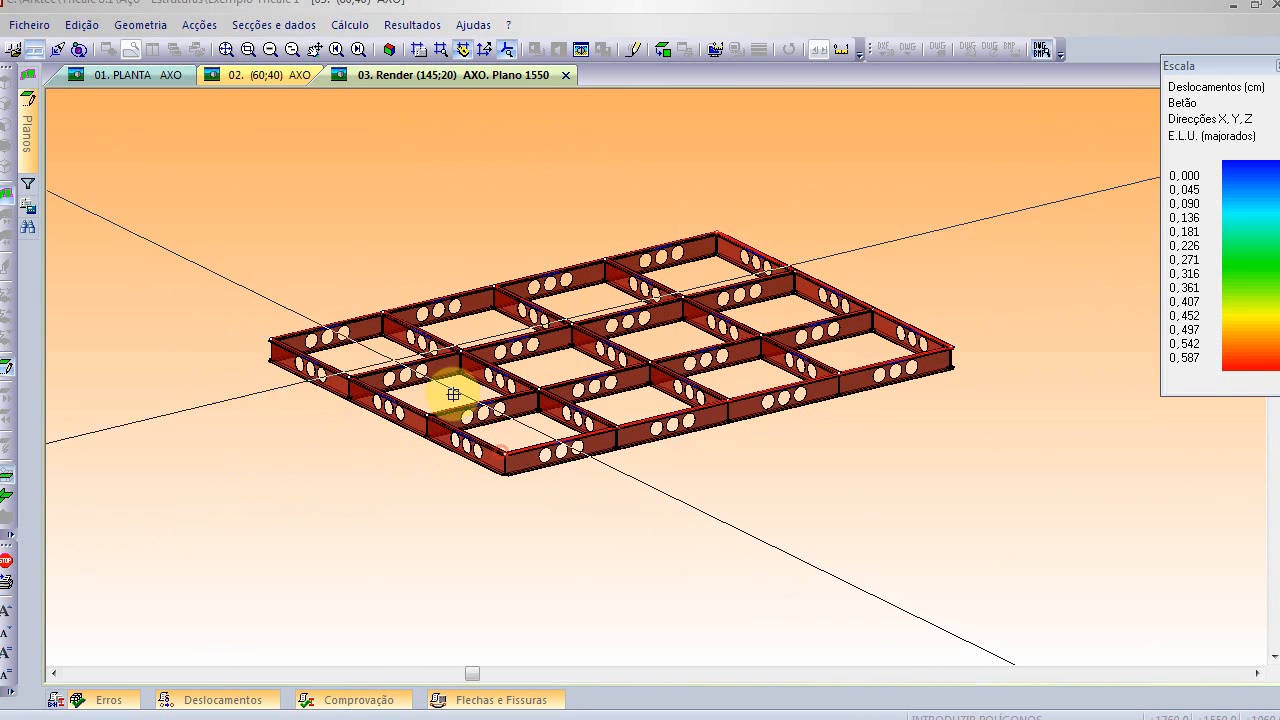
pyautogui.click(718, 232)
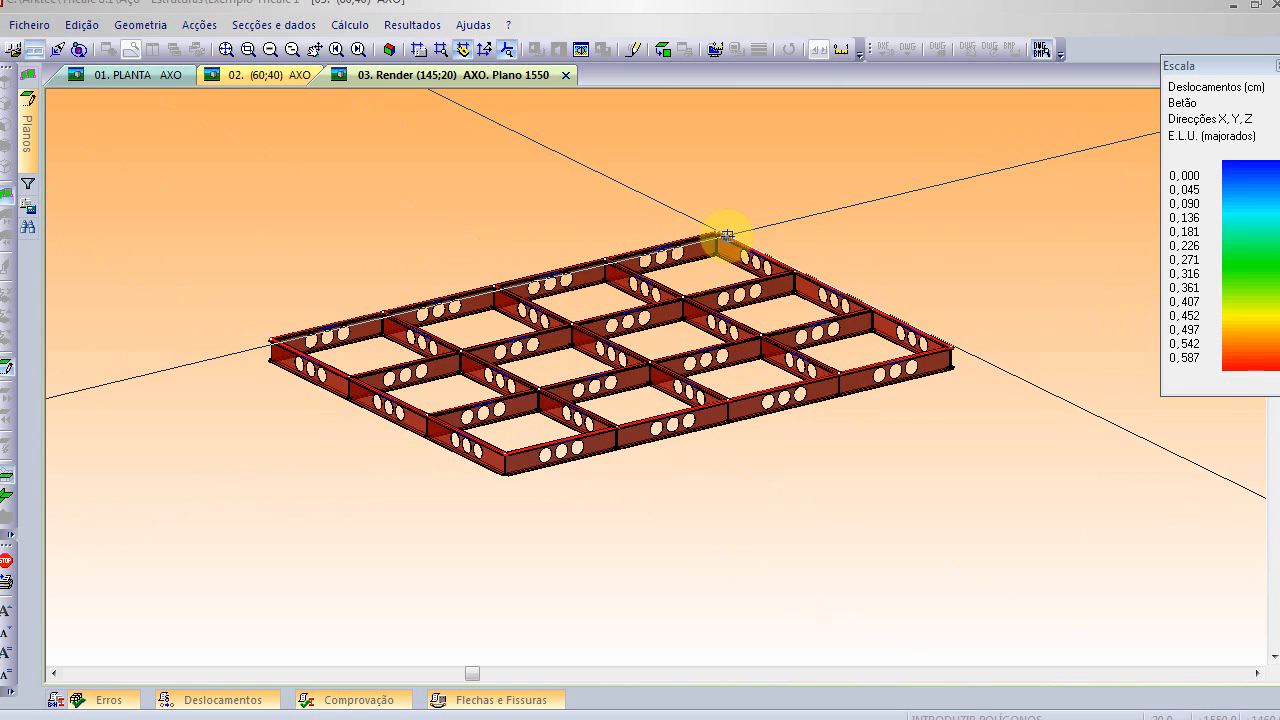
pyautogui.rightClick(726, 177)
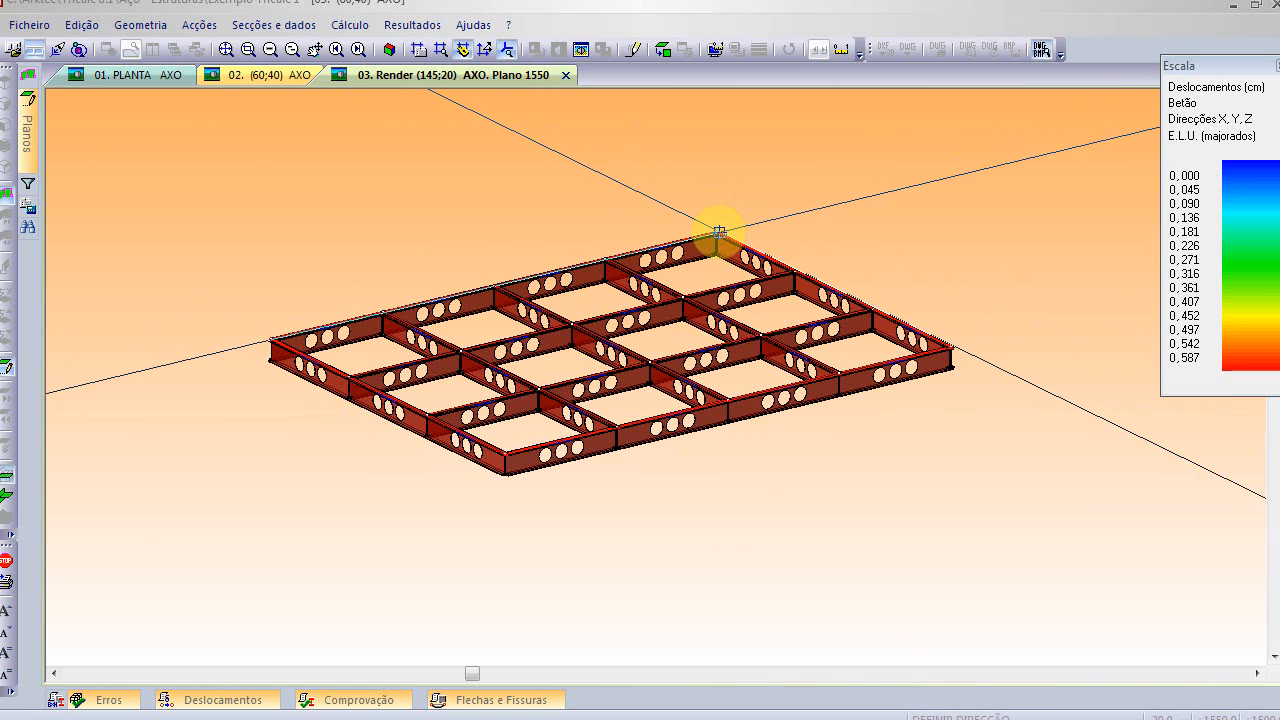
pyautogui.click(718, 229)
pyautogui.click(792, 268)
pyautogui.click(741, 414)
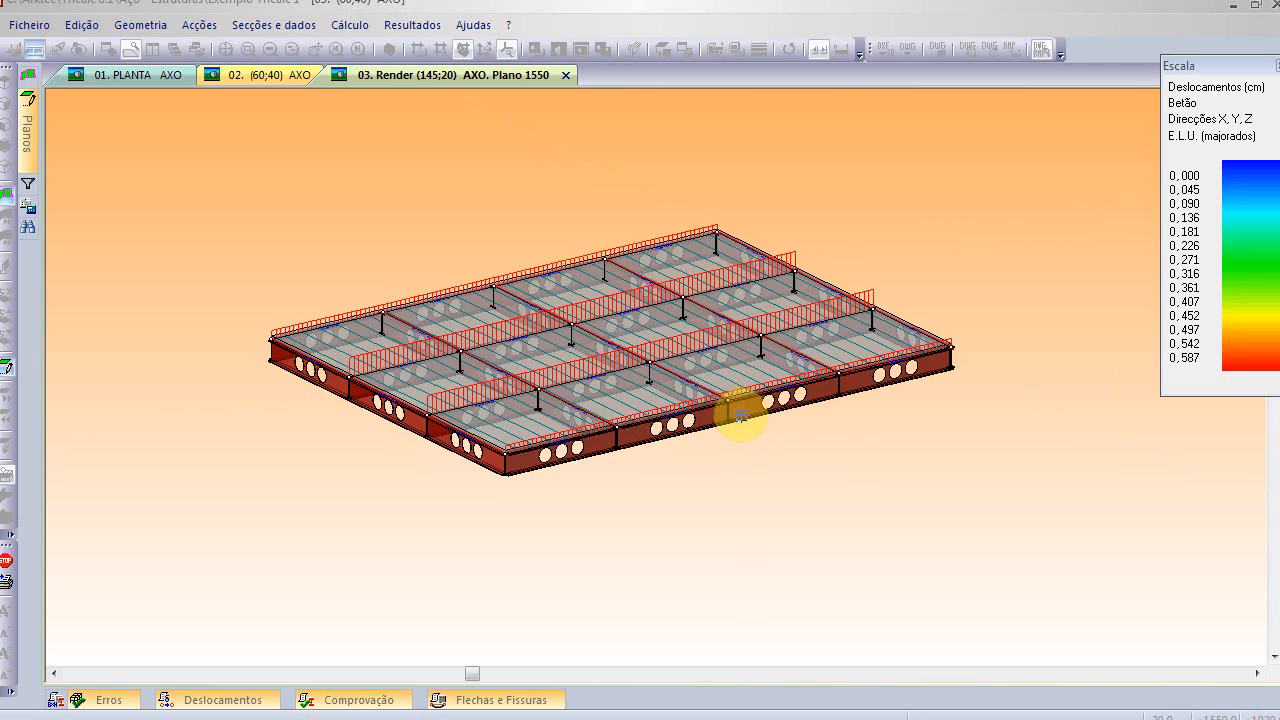
pyautogui.click(812, 532)
pyautogui.scroll(5, 695, 345)
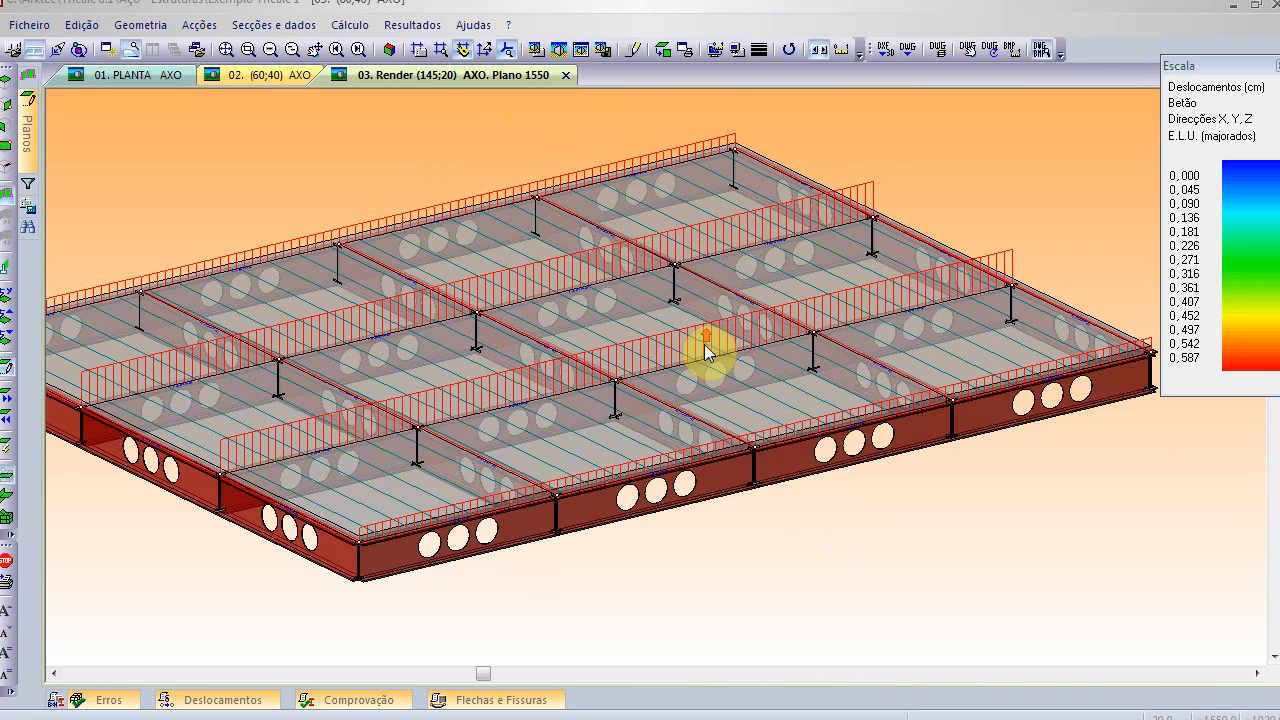
pyautogui.scroll(-4, 701, 360)
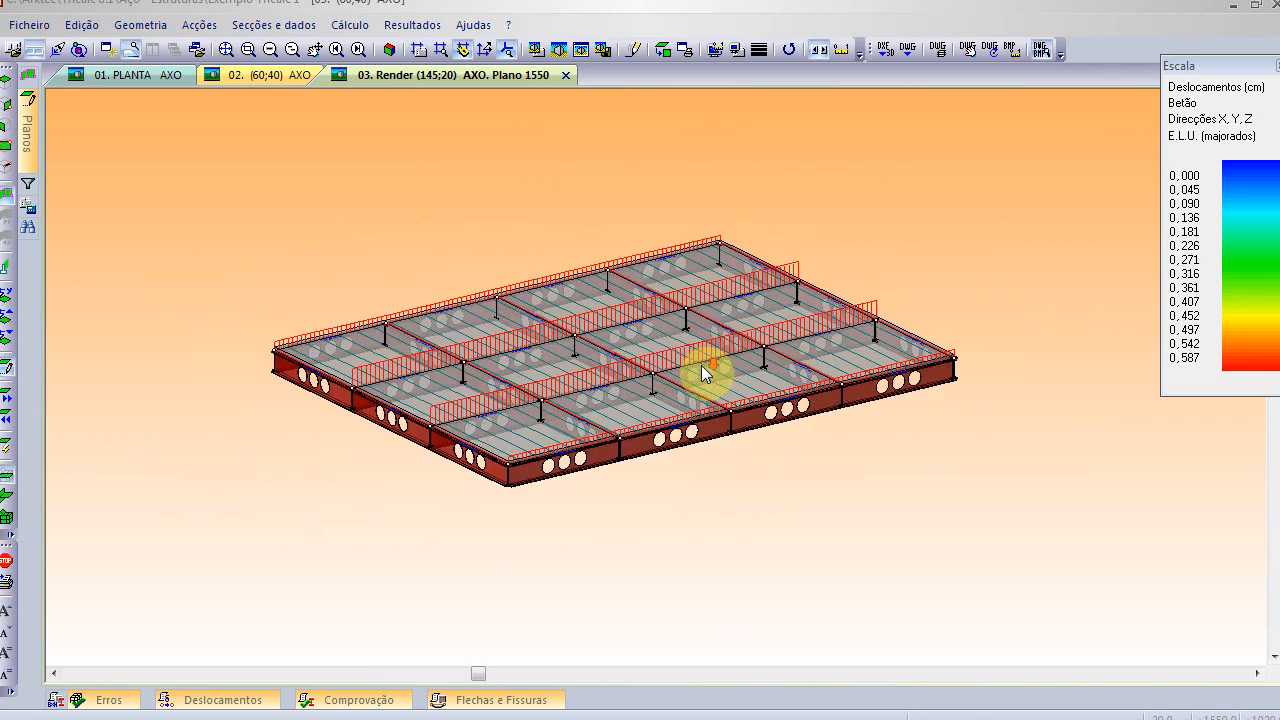
# - Copy all of plane 1550 upwards 12 times with a Y translation of 300 cm, creating bars and including the slabs
pyautogui.rightClick(173, 127)
pyautogui.moveTo(251, 177)
pyautogui.click(600, 289)
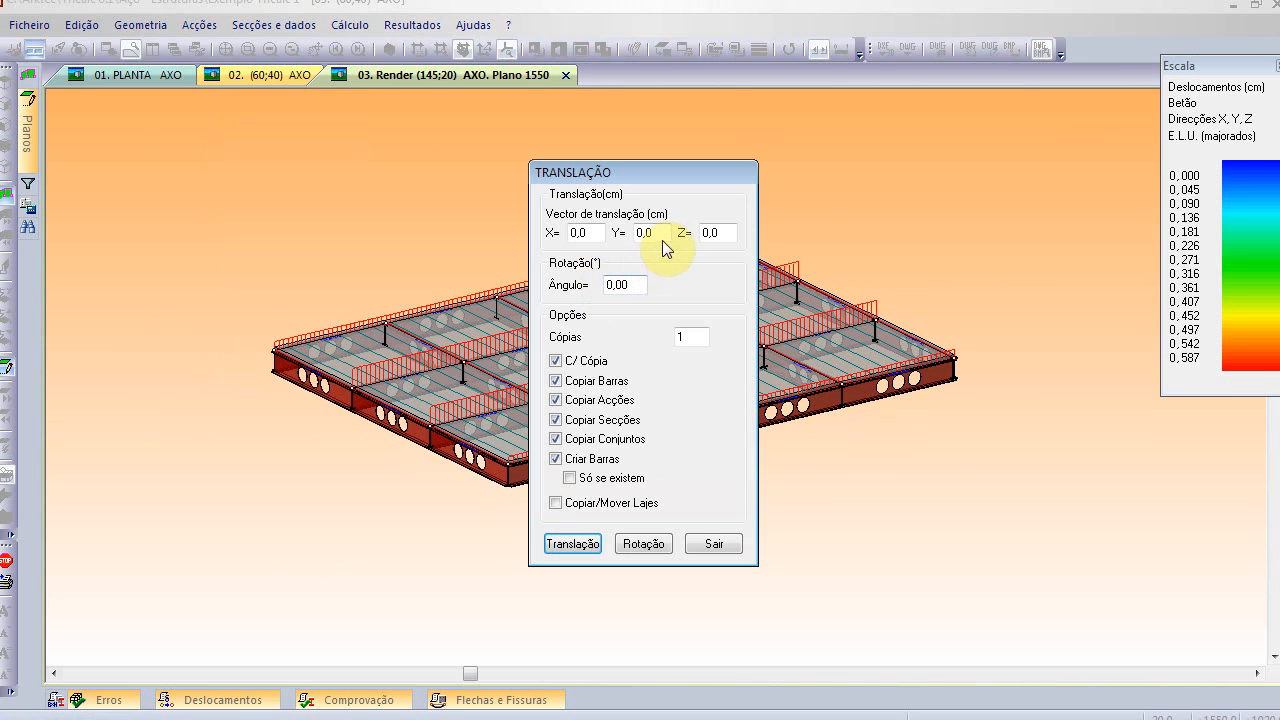
pyautogui.write('300')
pyautogui.write('12')
pyautogui.click(585, 481)
pyautogui.click(568, 499)
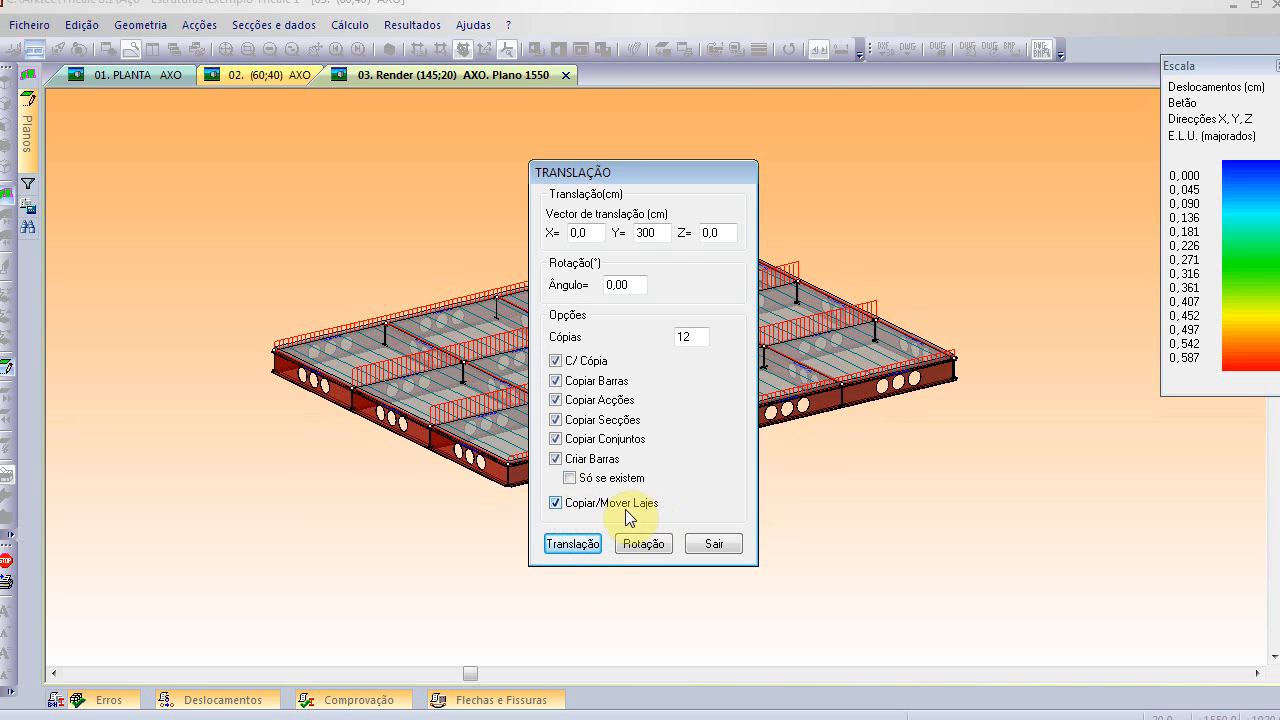
pyautogui.click(584, 543)
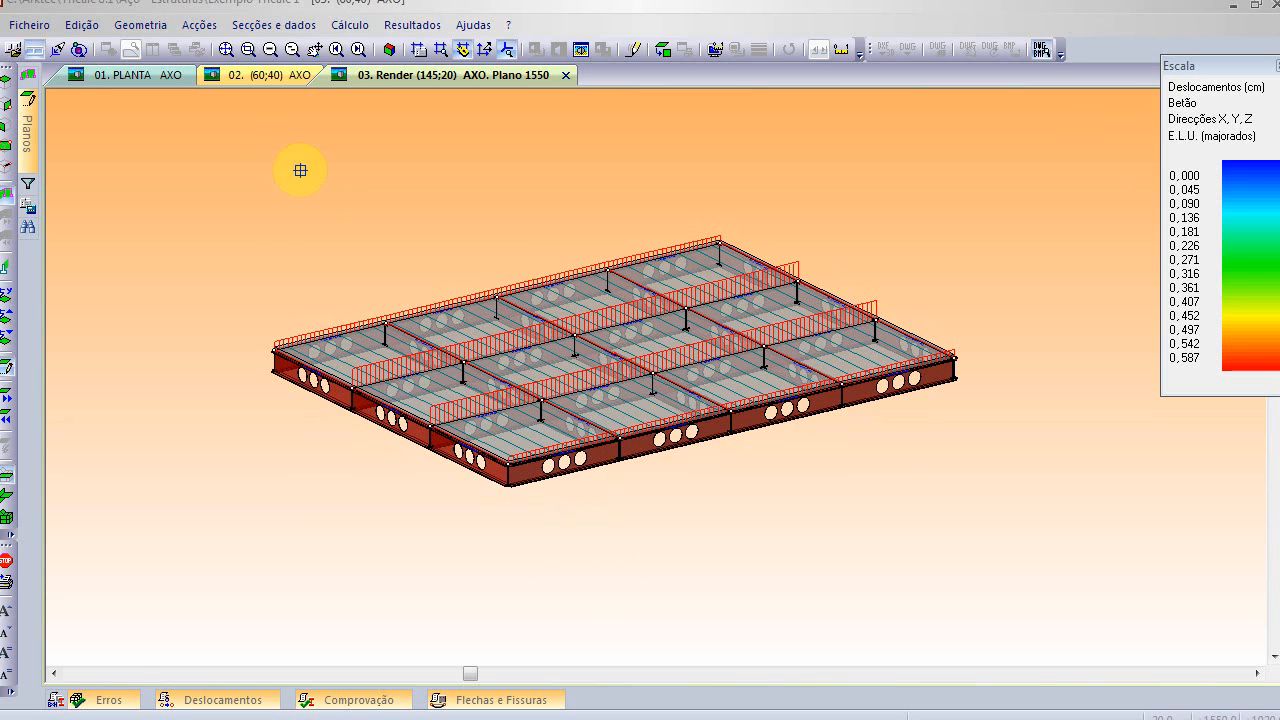
pyautogui.moveTo(193, 131); pyautogui.dragTo(983, 572)
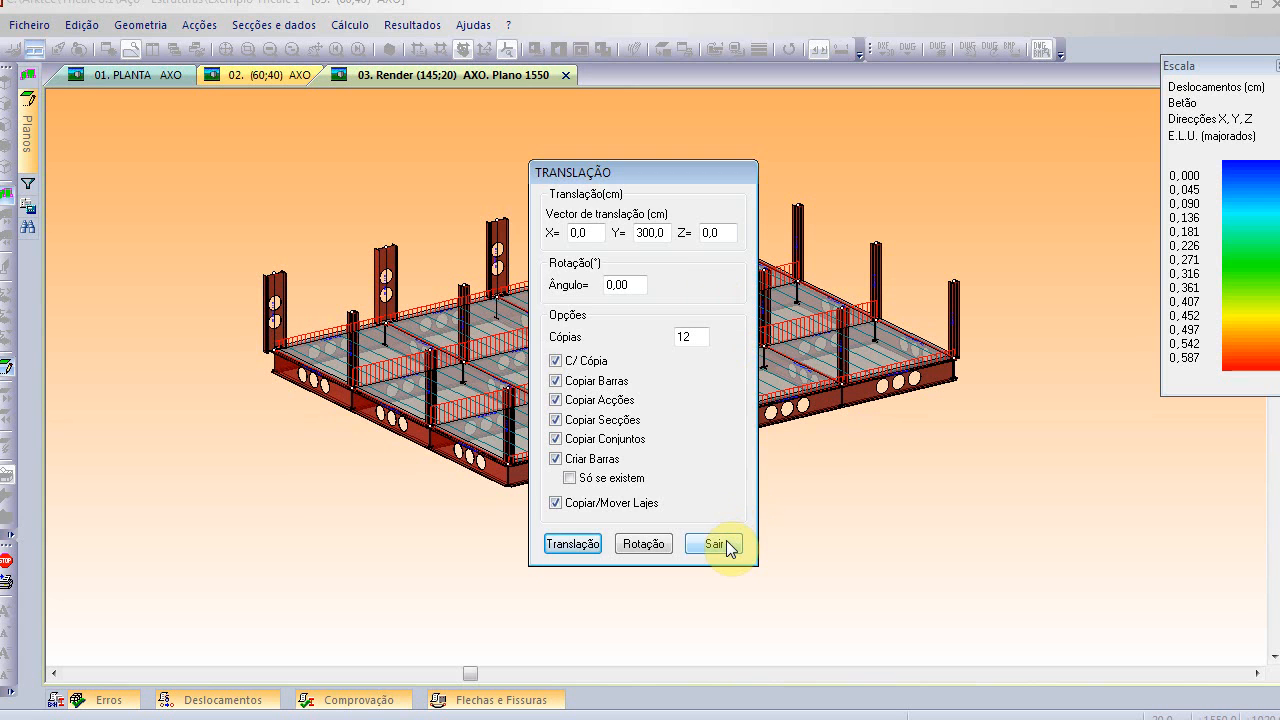
pyautogui.click(715, 543)
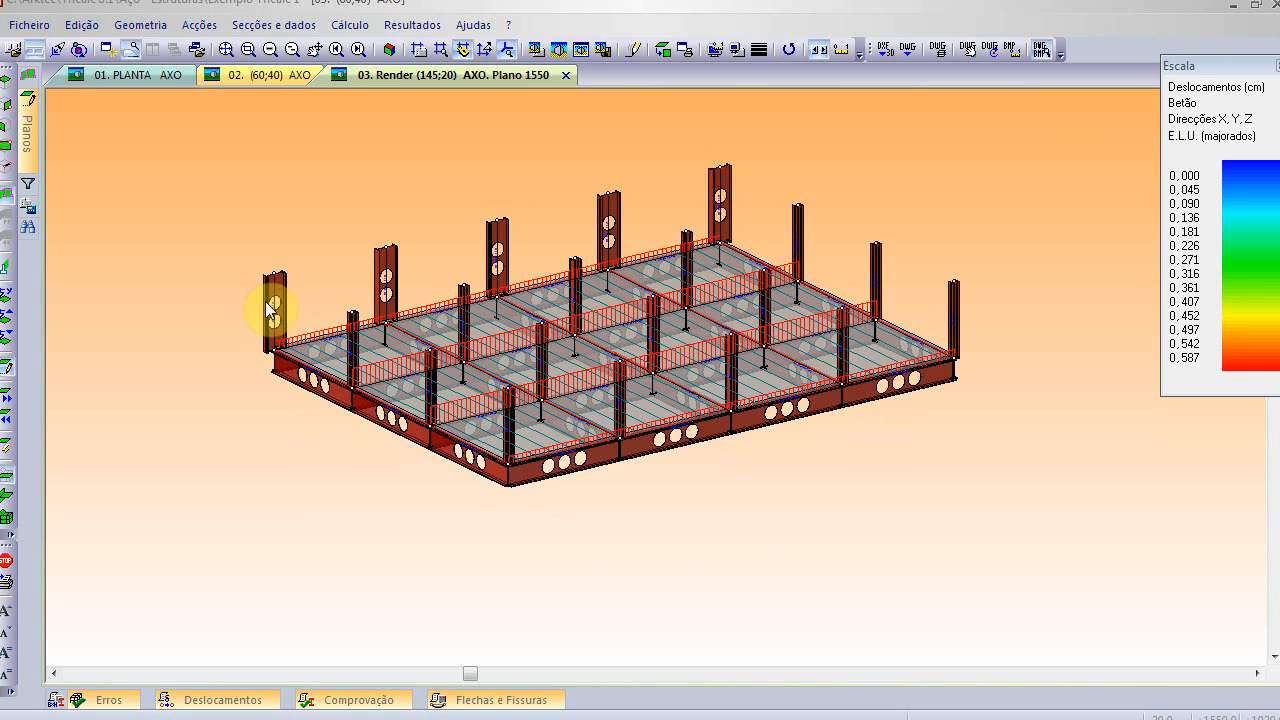
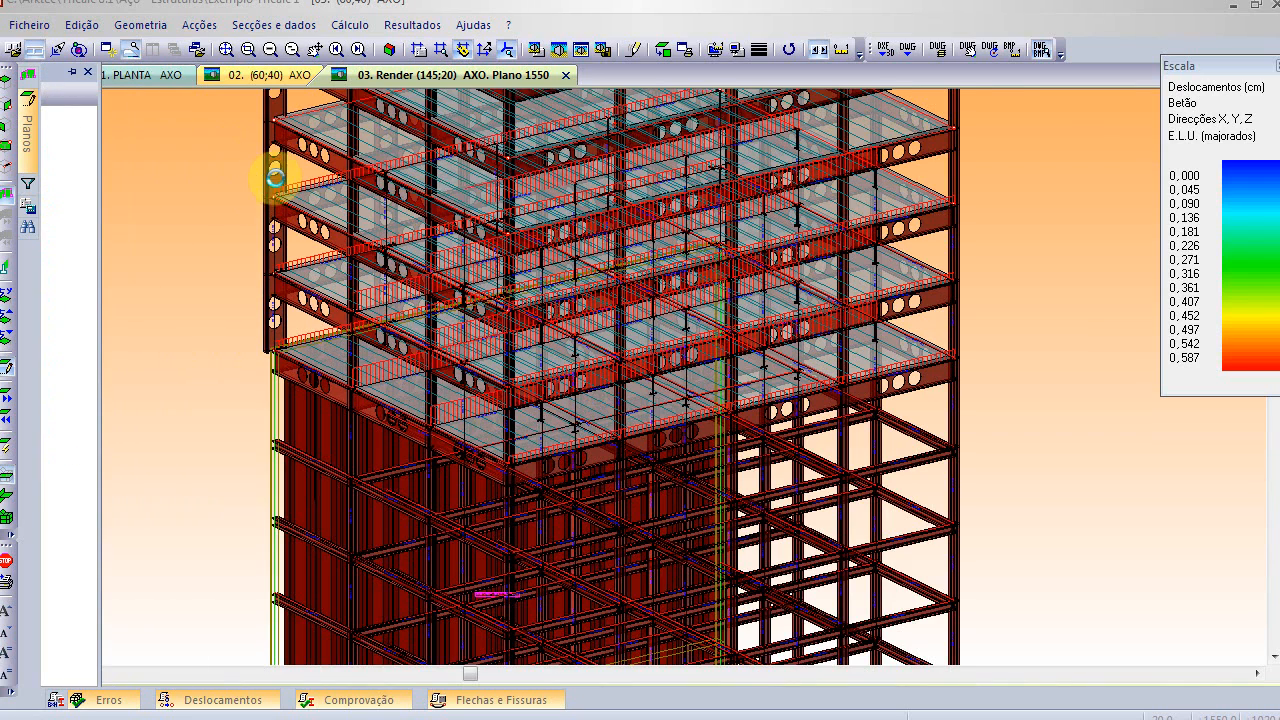
# - Turn off Desenhar modelo arame in the render options for the complete structure
pyautogui.click(227, 49)
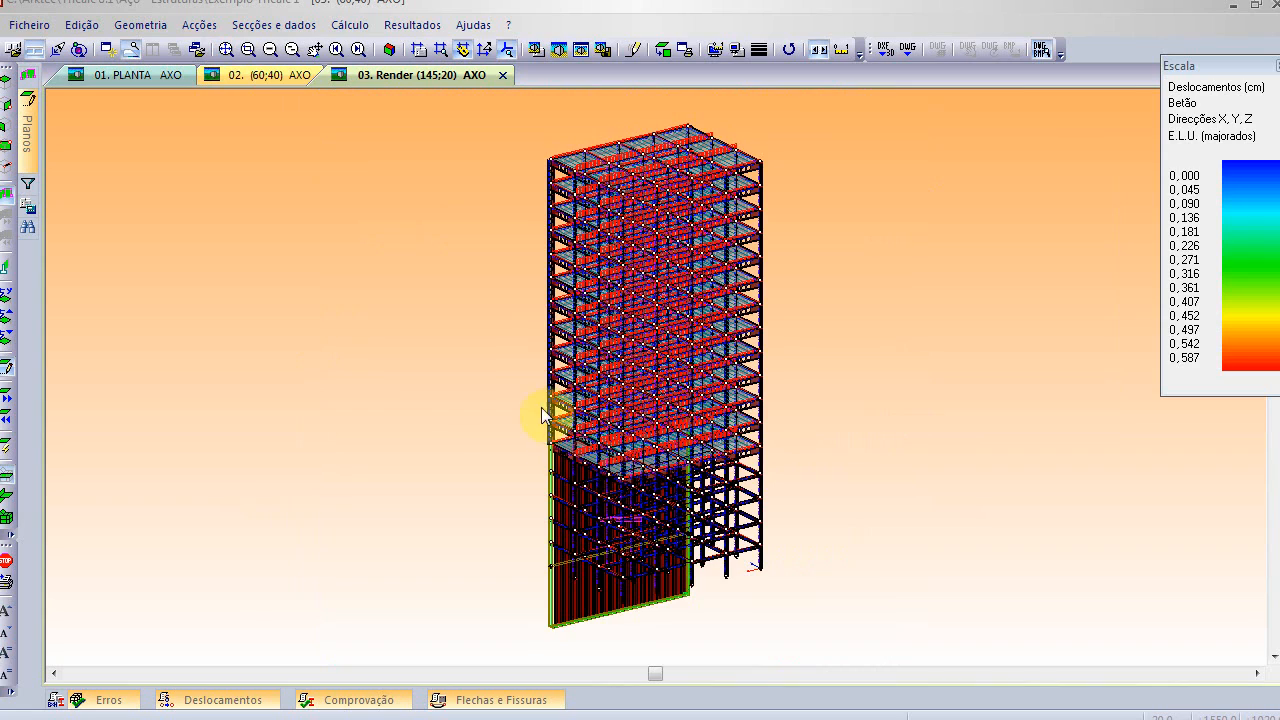
pyautogui.scroll(2, 558, 417)
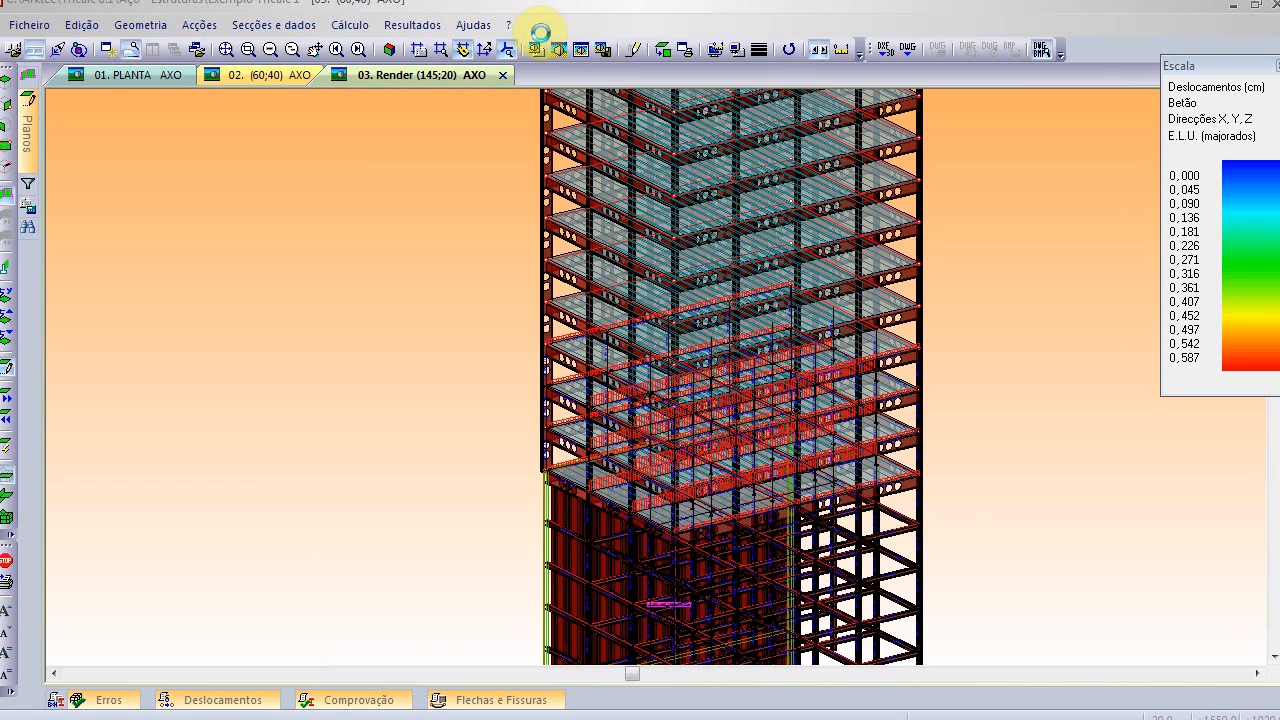
pyautogui.click(537, 49)
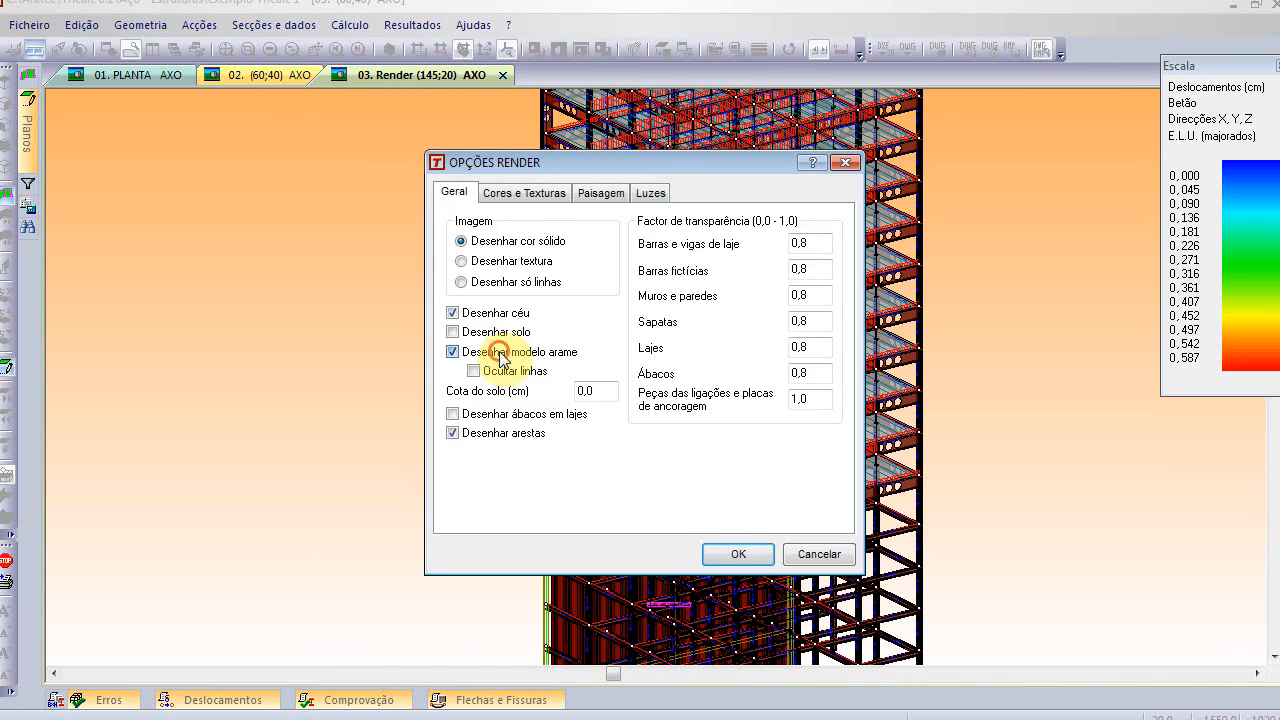
pyautogui.click(737, 553)
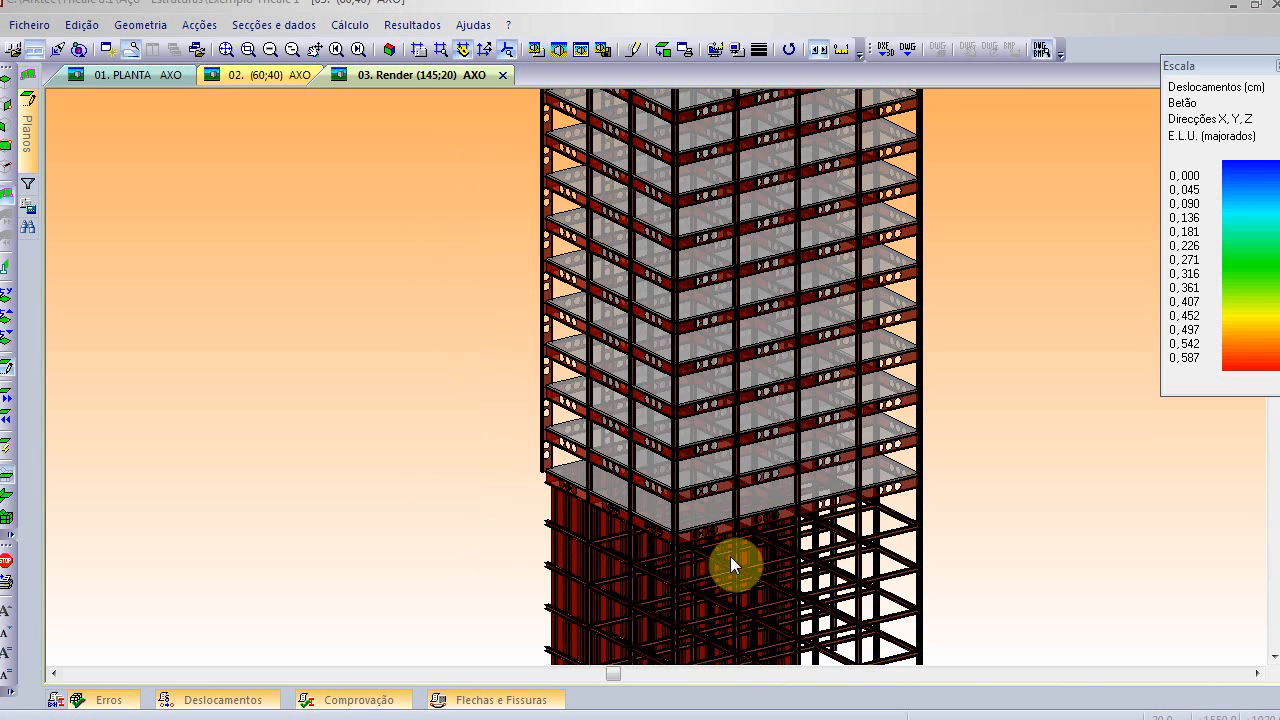
# - Examine the rendered tower with its repeated floors, perforated beams and sheet pile wall from several angles
pyautogui.scroll(-4, 600, 414)
pyautogui.scroll(3, 602, 414)
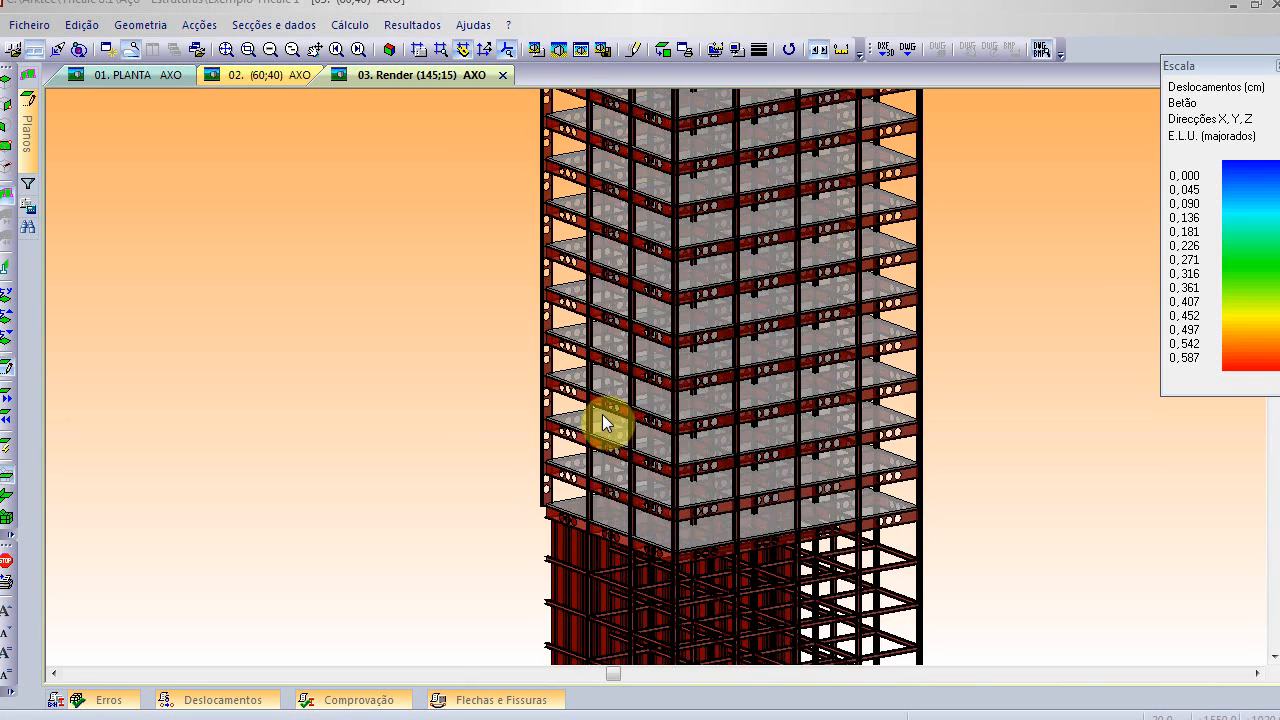
pyautogui.press('Right')
pyautogui.press('Right')
pyautogui.press('Right')
pyautogui.press('Right')
pyautogui.press('Right')
pyautogui.press('Right')
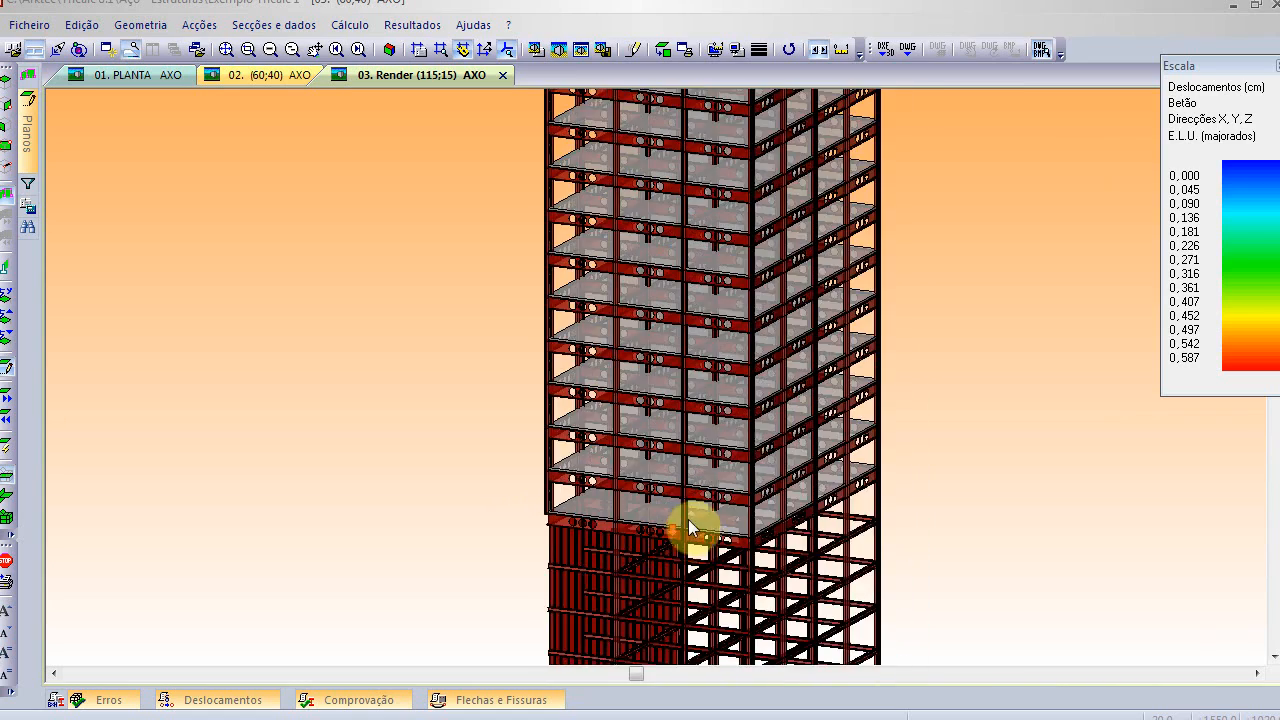
pyautogui.scroll(-9, 707, 522)
pyautogui.scroll(-4, 725, 520)
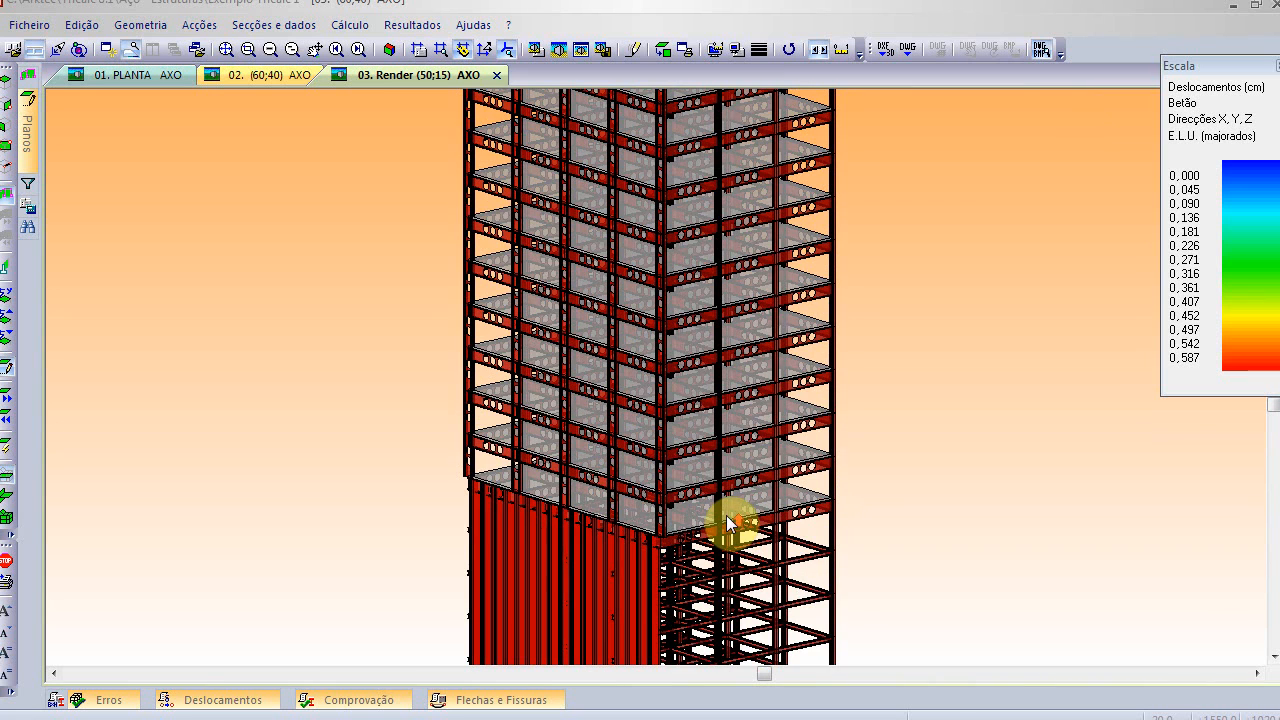
pyautogui.scroll(2, 730, 521)
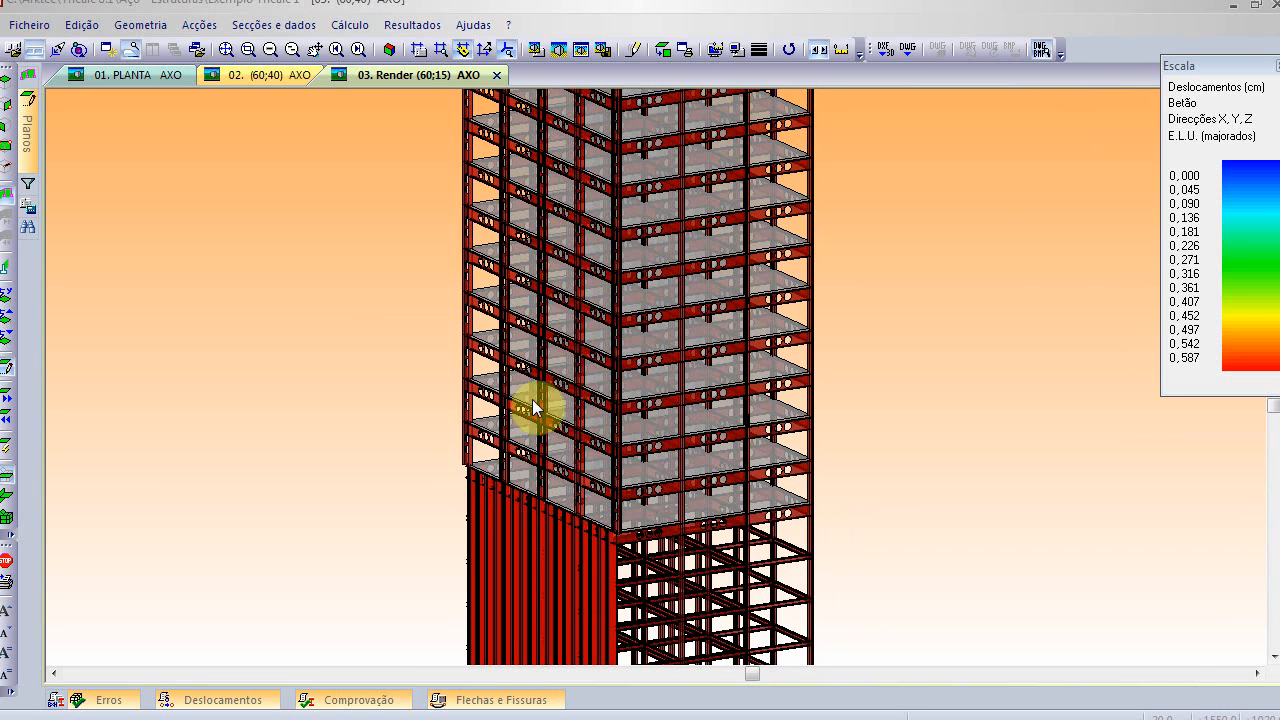
pyautogui.click(390, 50)
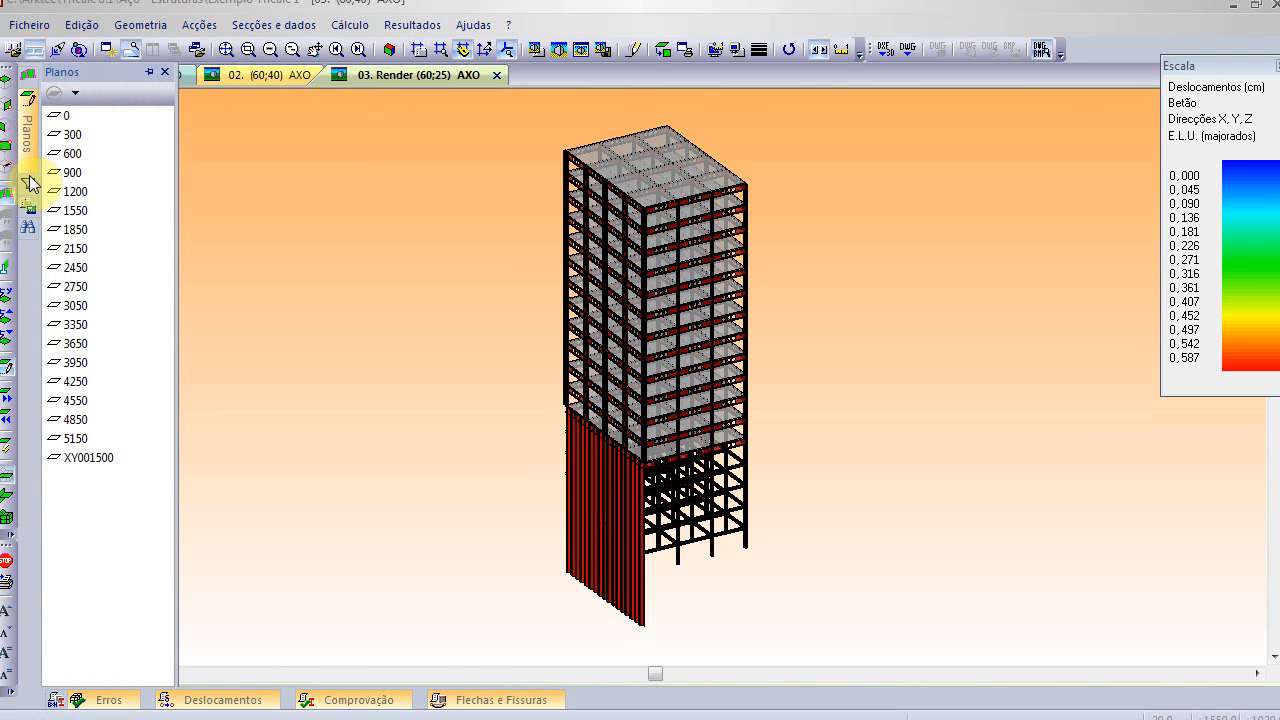
# - Hide the beams (Vigas) through the display filter, leaving the columns and slabs shown
pyautogui.moveTo(31, 185)
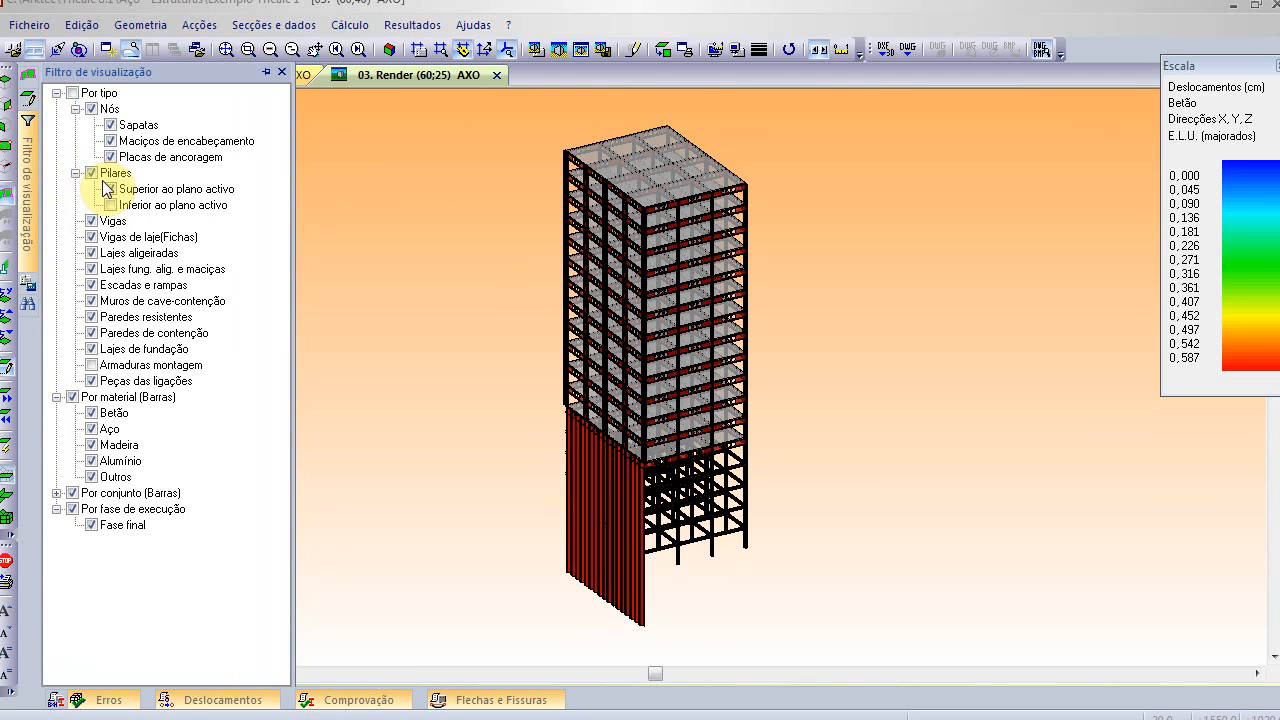
pyautogui.click(91, 221)
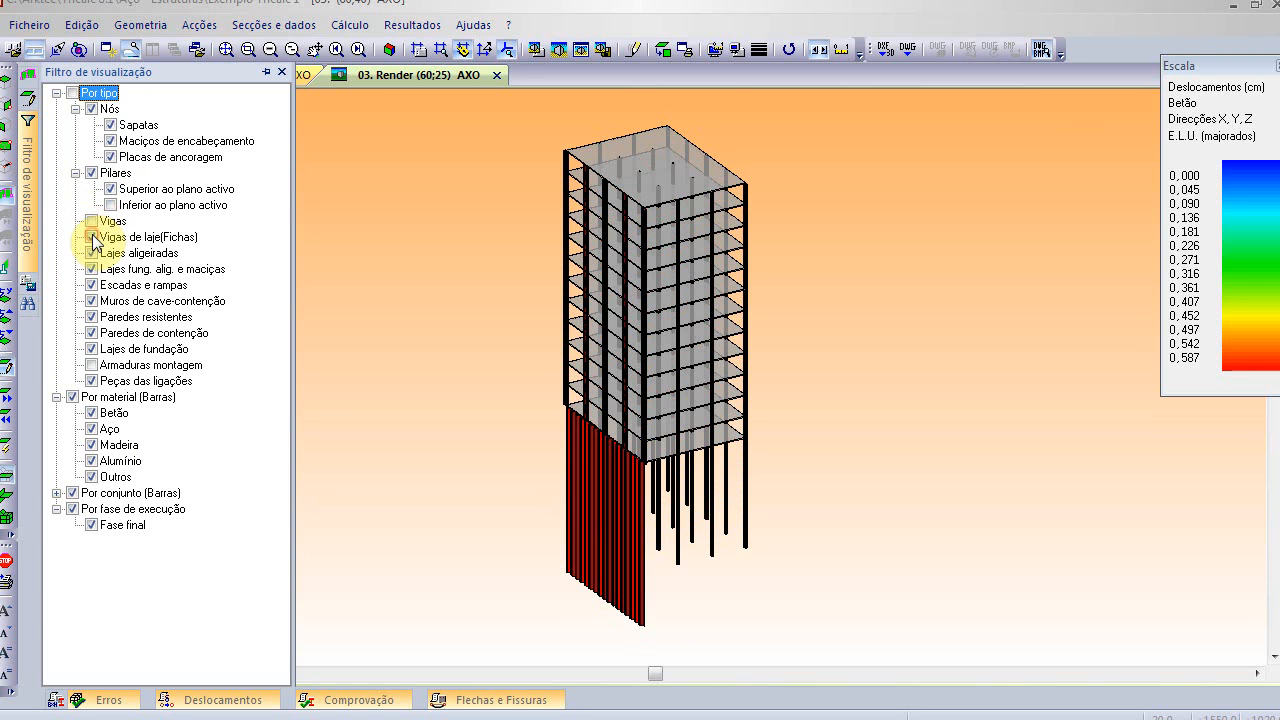
pyautogui.scroll(3, 660, 330)
pyautogui.scroll(3, 663, 357)
pyautogui.scroll(-3, 663, 357)
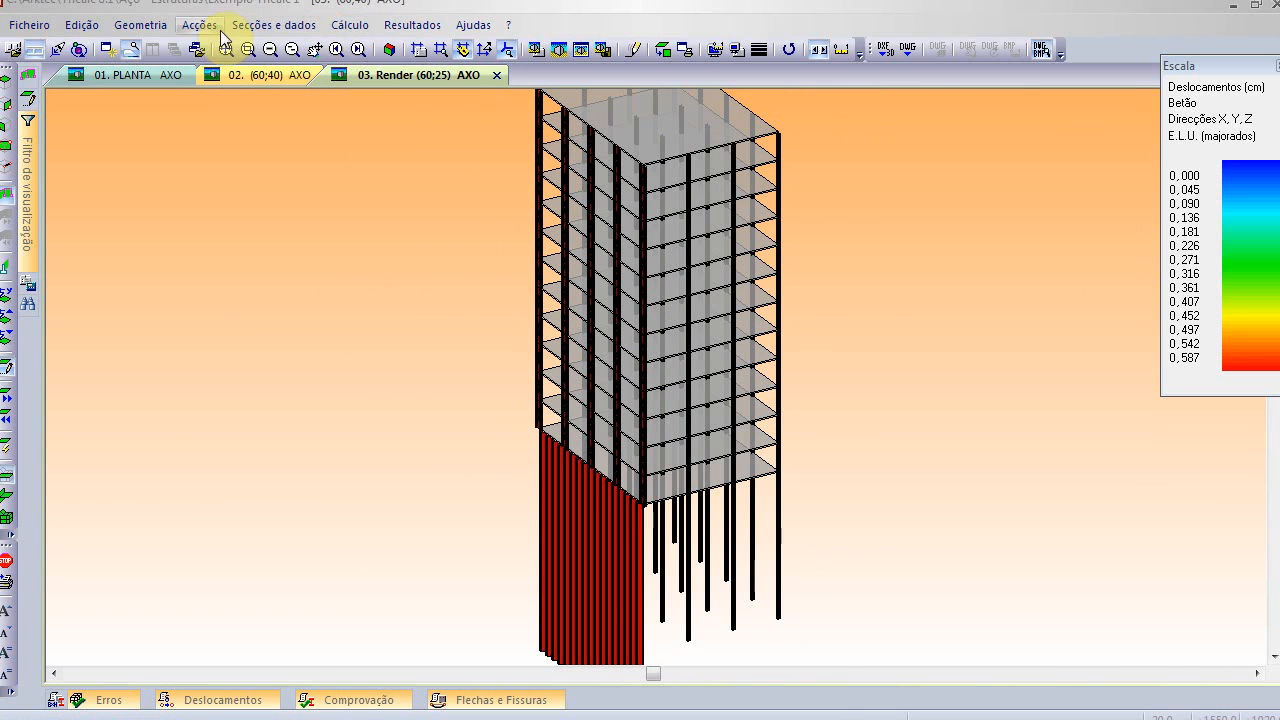
# - Capture the _HE 300B profile from a column and assign it to all columns of the structure
pyautogui.click(205, 25)
pyautogui.click(255, 107)
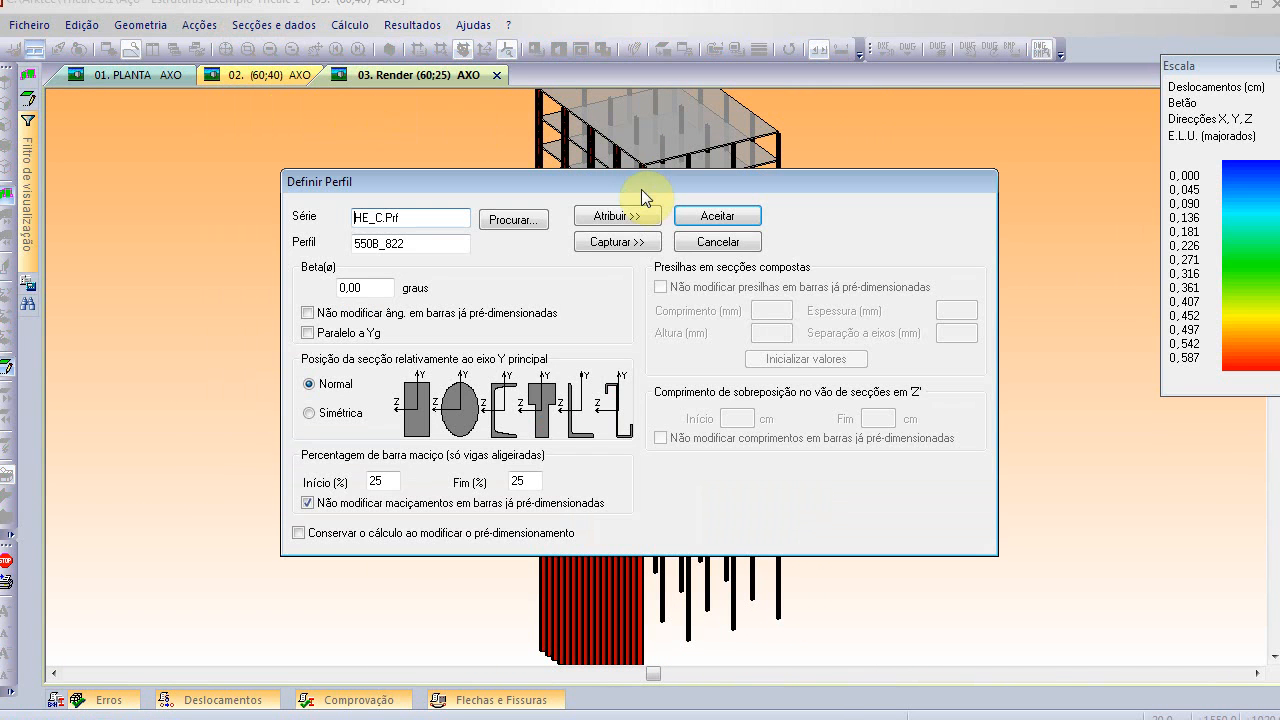
pyautogui.click(617, 242)
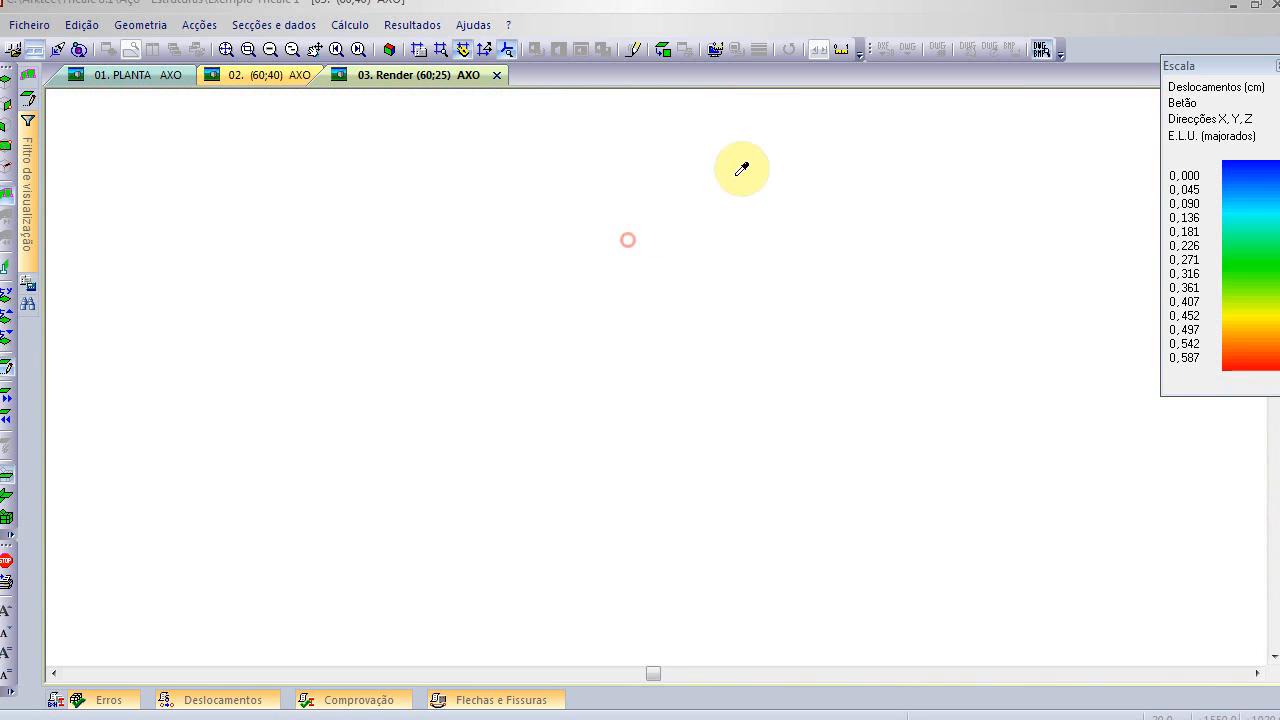
pyautogui.click(707, 271)
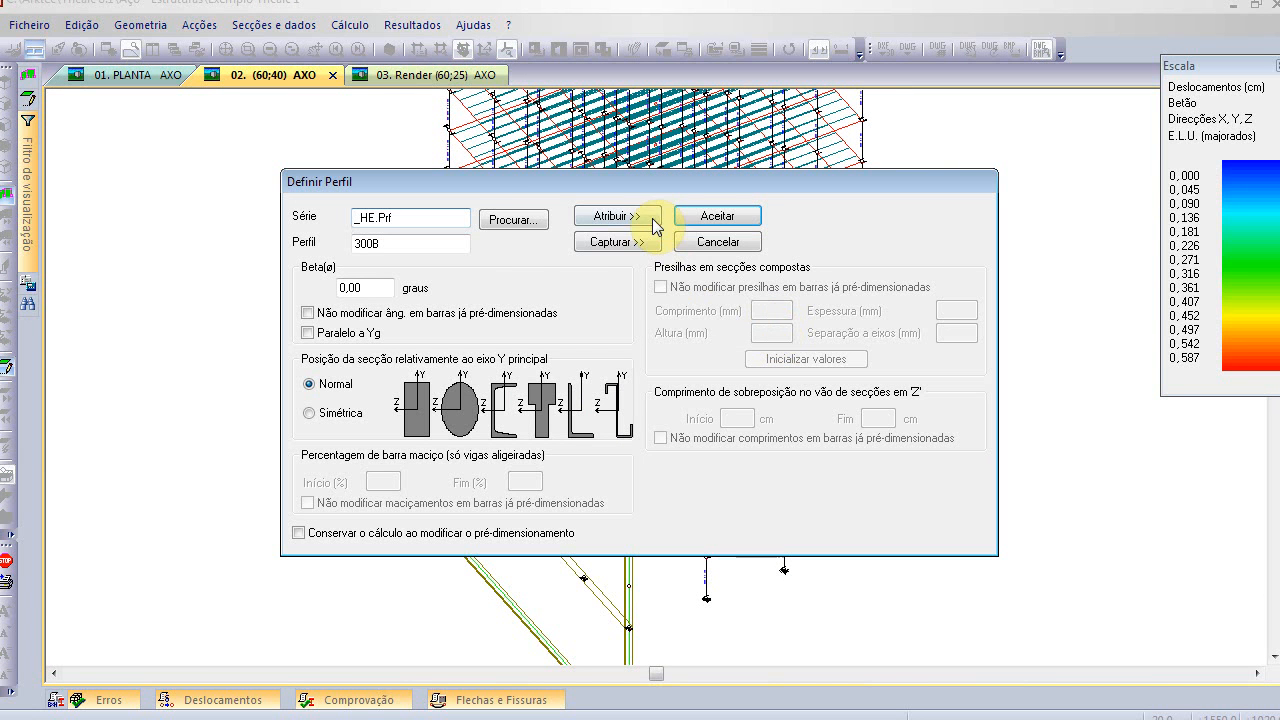
pyautogui.click(638, 242)
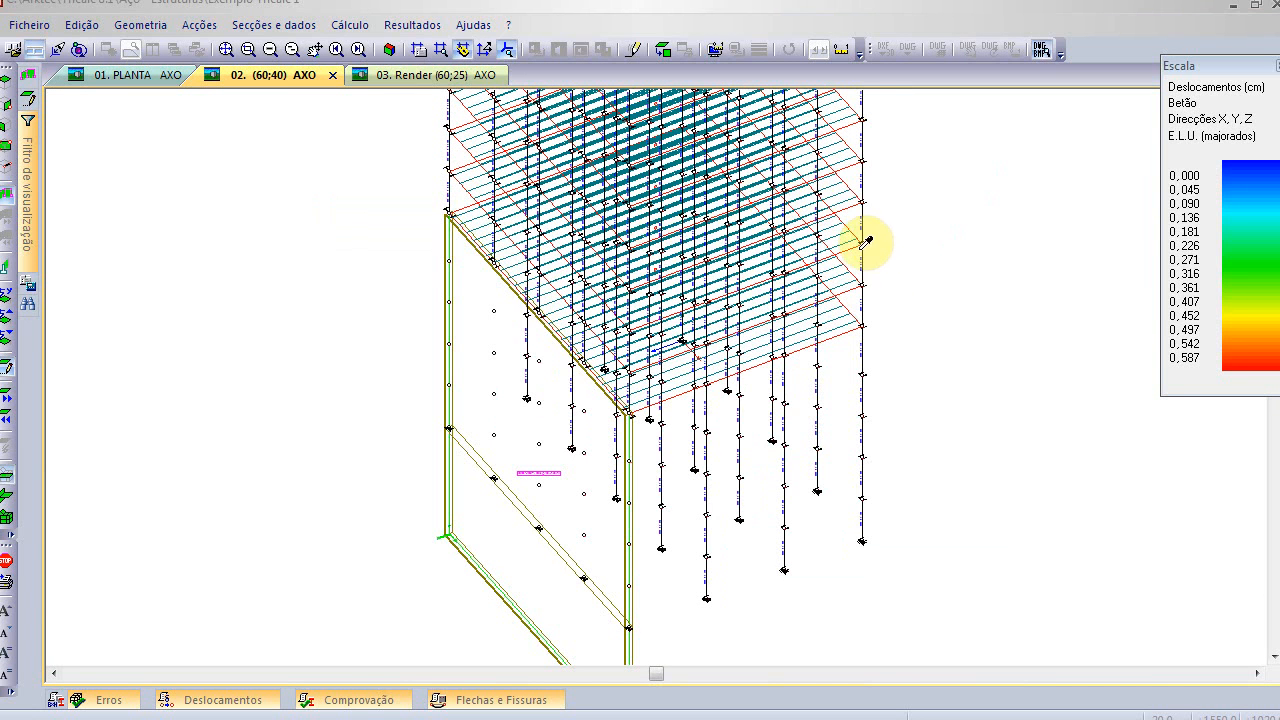
pyautogui.click(862, 257)
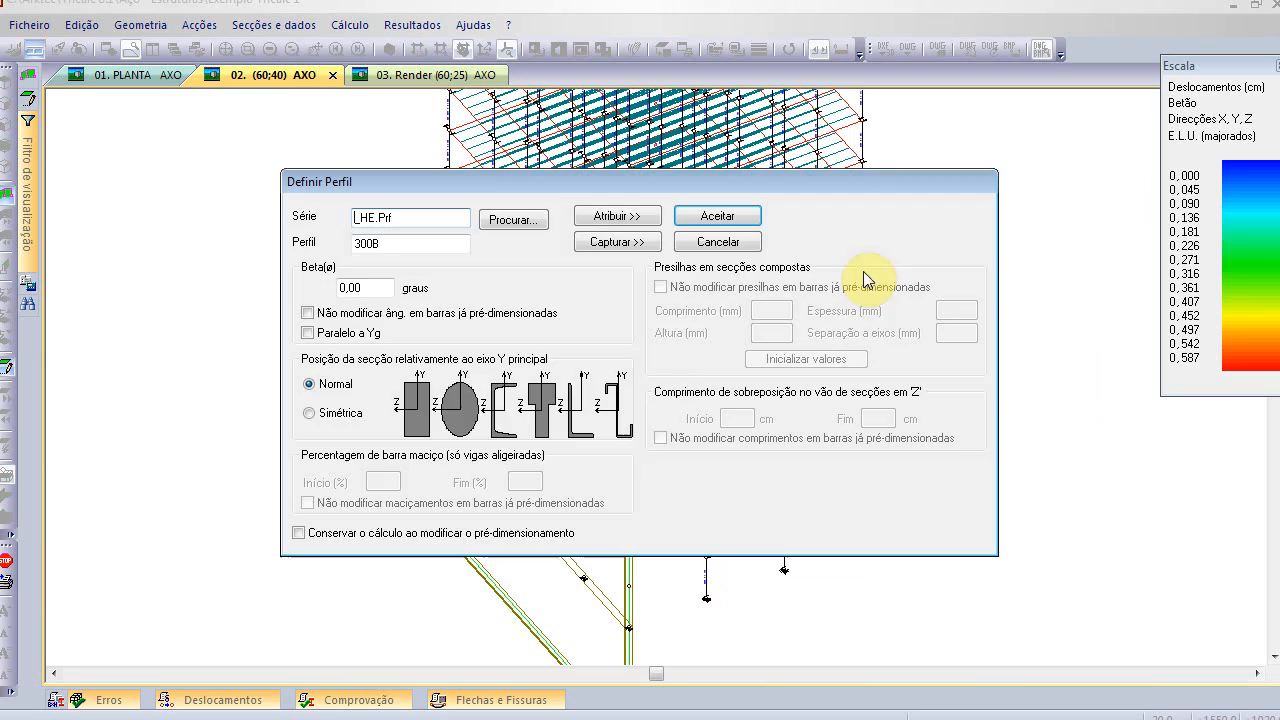
pyautogui.click(612, 216)
pyautogui.moveTo(489, 178); pyautogui.dragTo(813, 538)
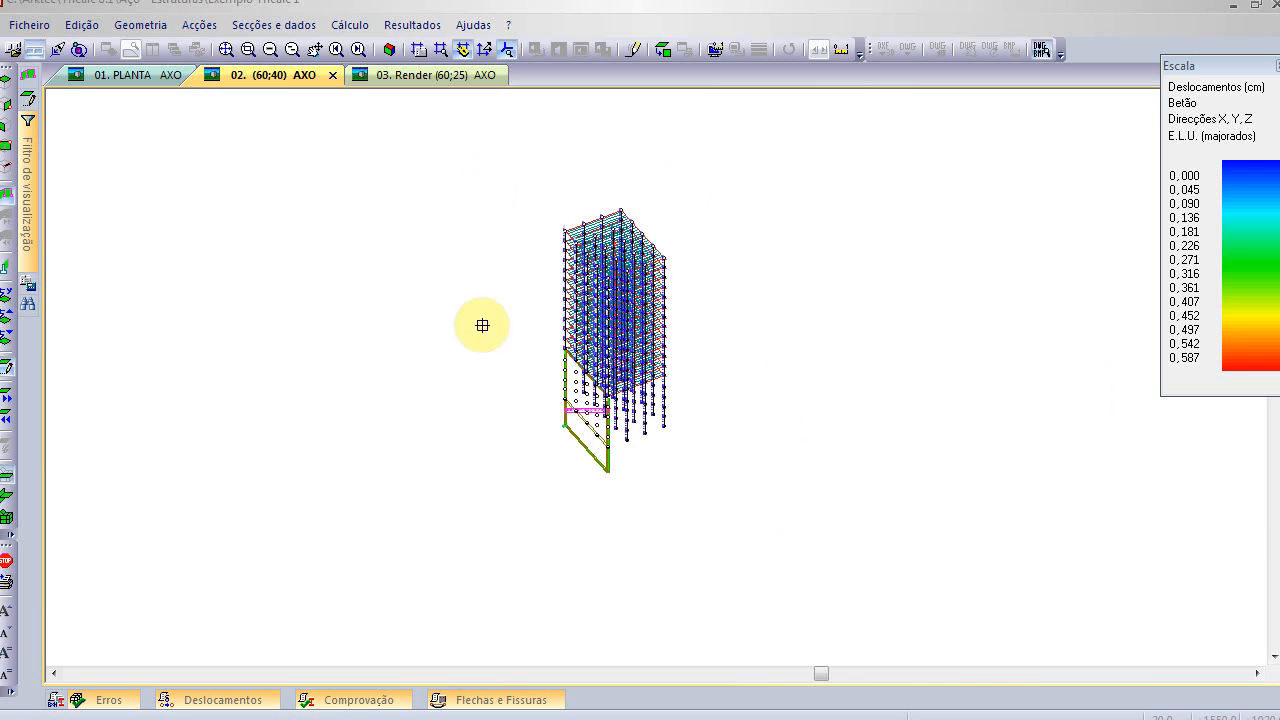
pyautogui.click(717, 216)
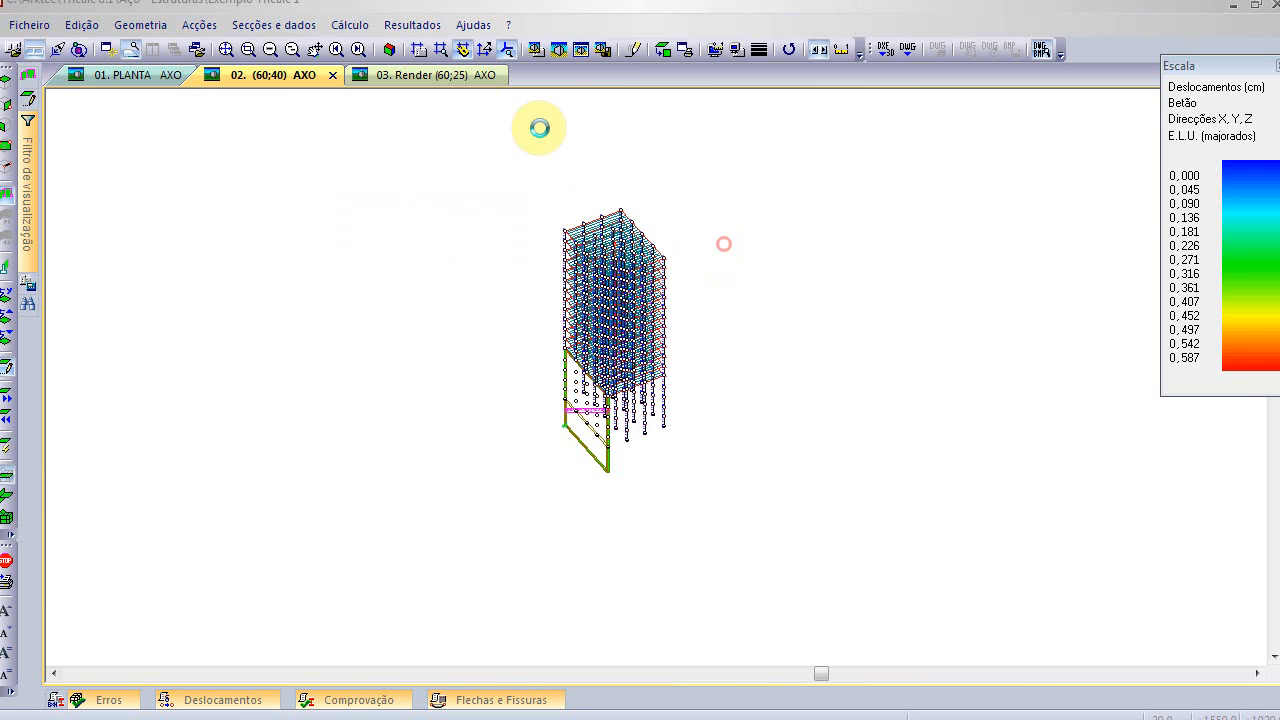
# - Render view 02 and turn on Desenhar modelo arame in its render options
pyautogui.click(580, 49)
pyautogui.scroll(8, 594, 294)
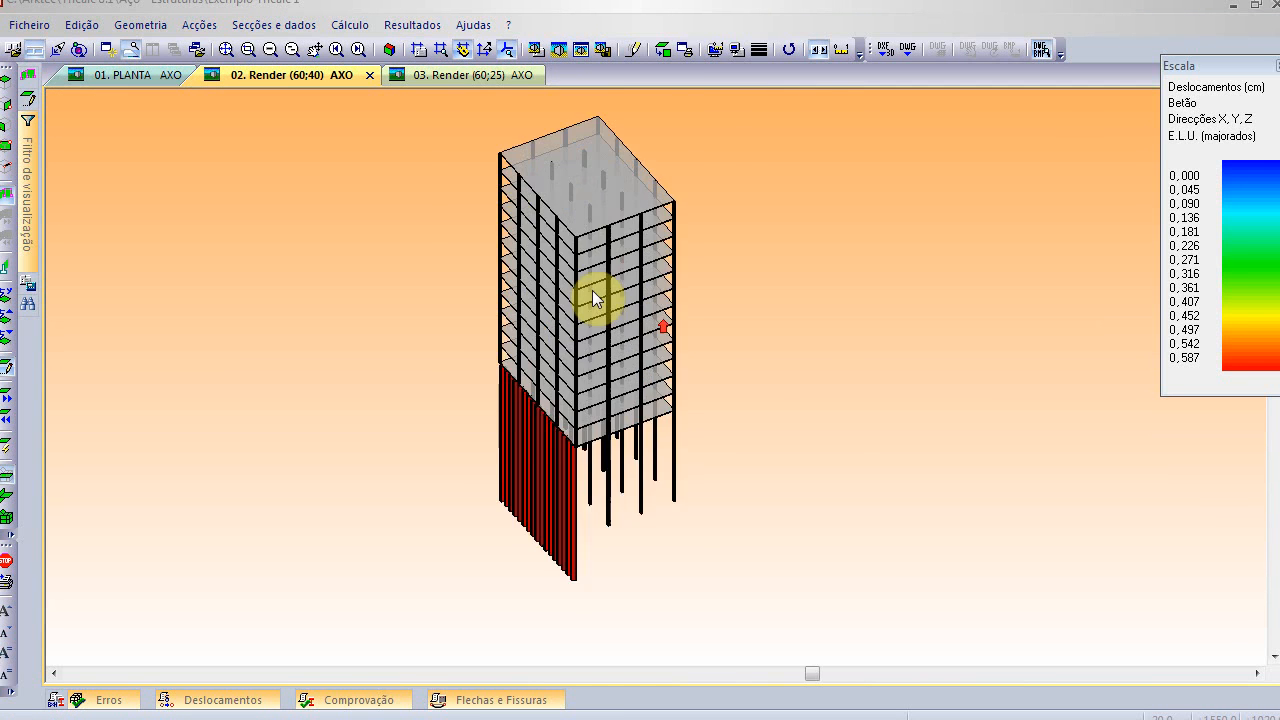
pyautogui.scroll(2, 566, 320)
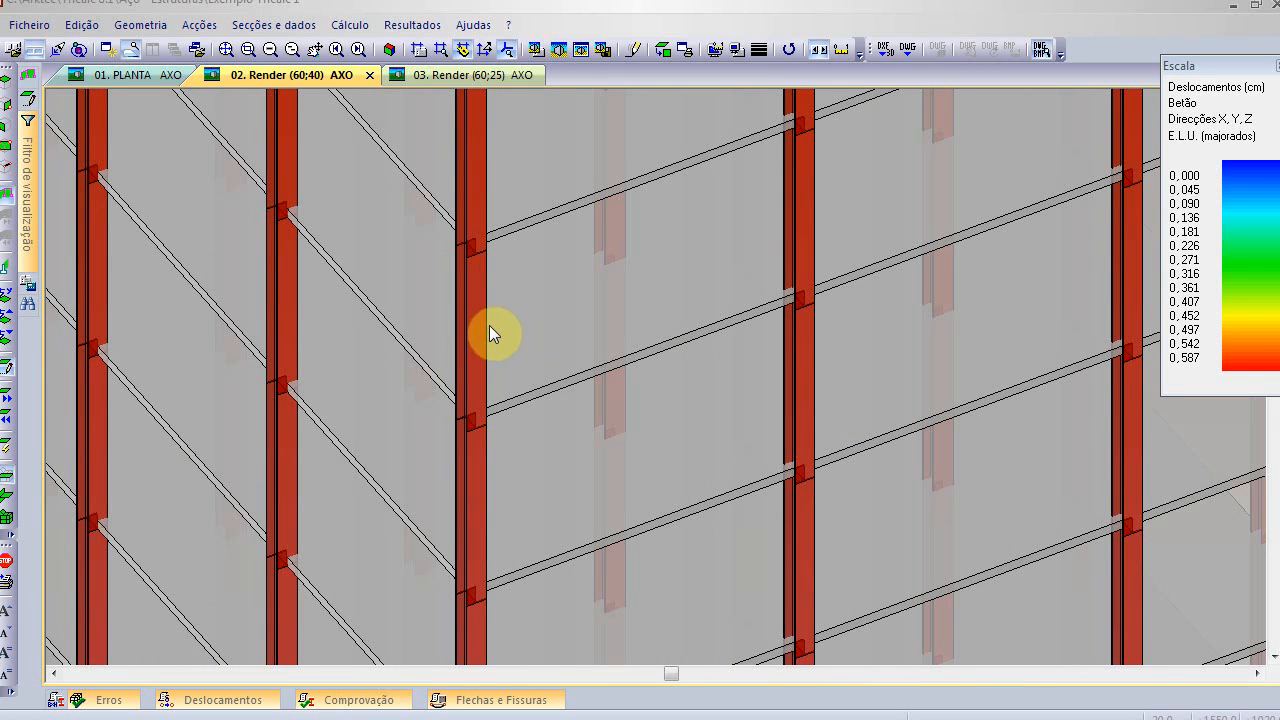
pyautogui.click(536, 49)
pyautogui.click(527, 352)
pyautogui.click(735, 554)
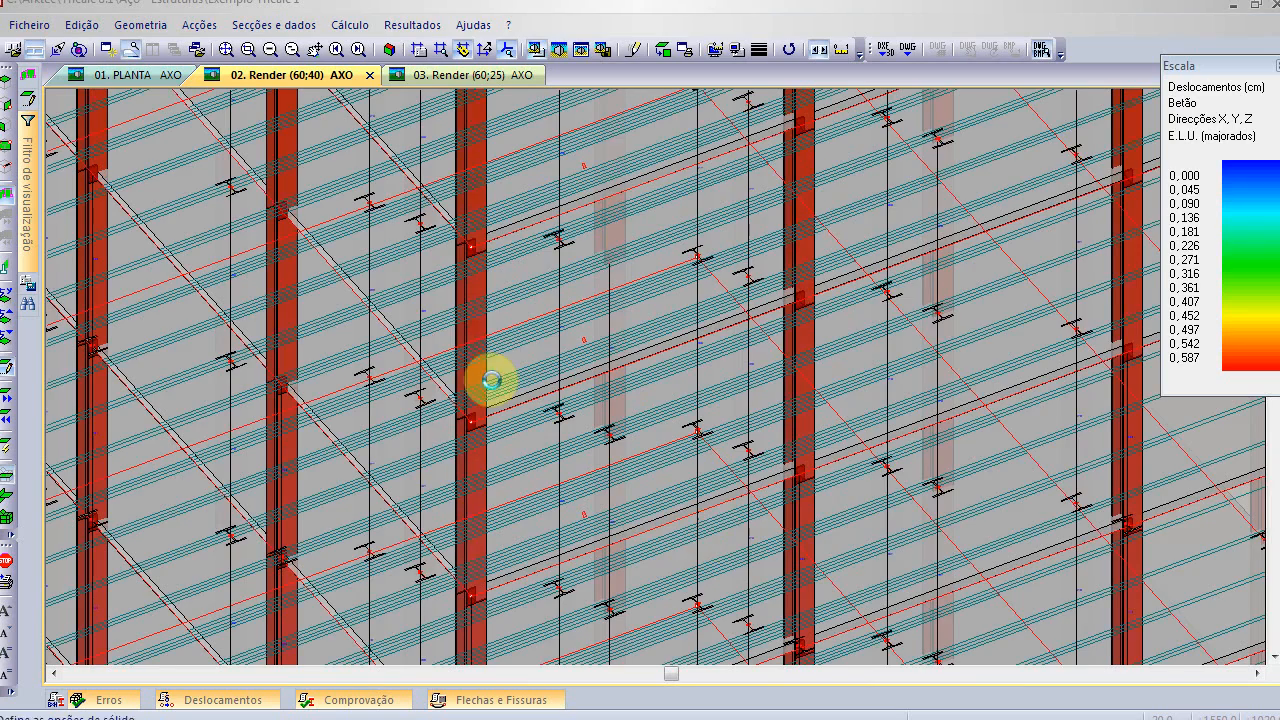
pyautogui.scroll(5, 480, 345)
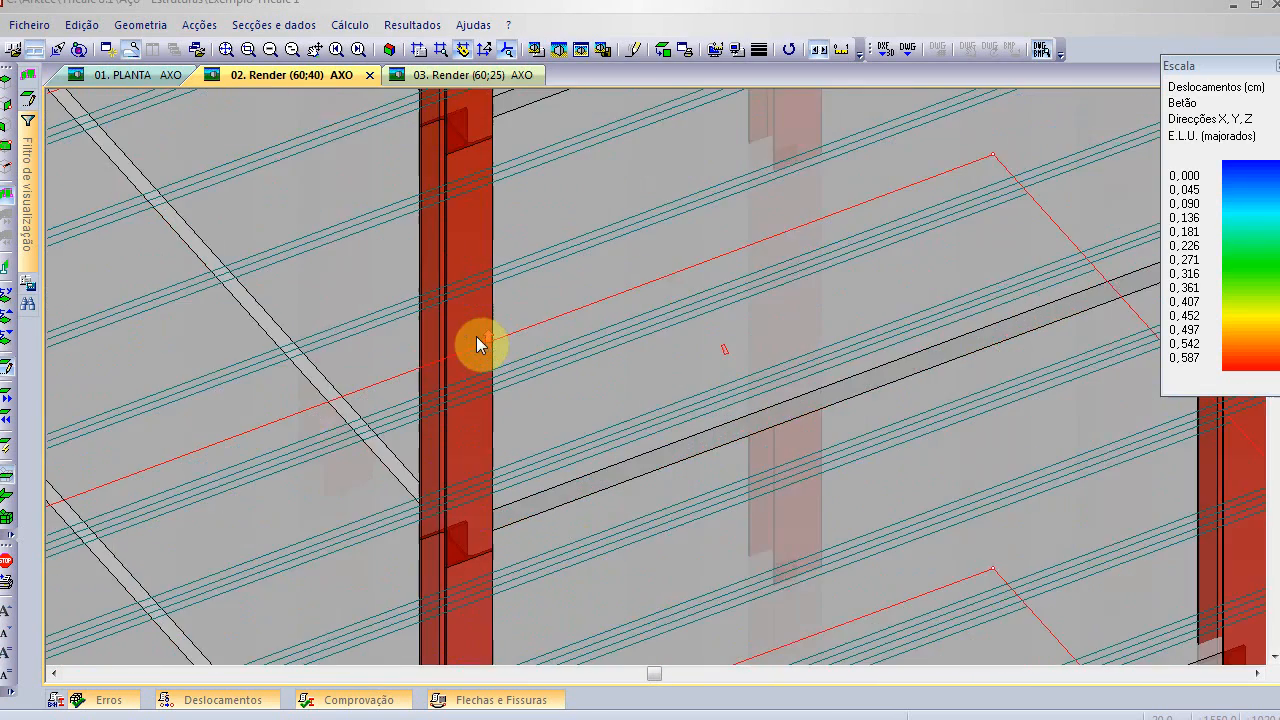
# - Enlarge the label text to read the column profile names, and reduce it again
pyautogui.click(8, 610)
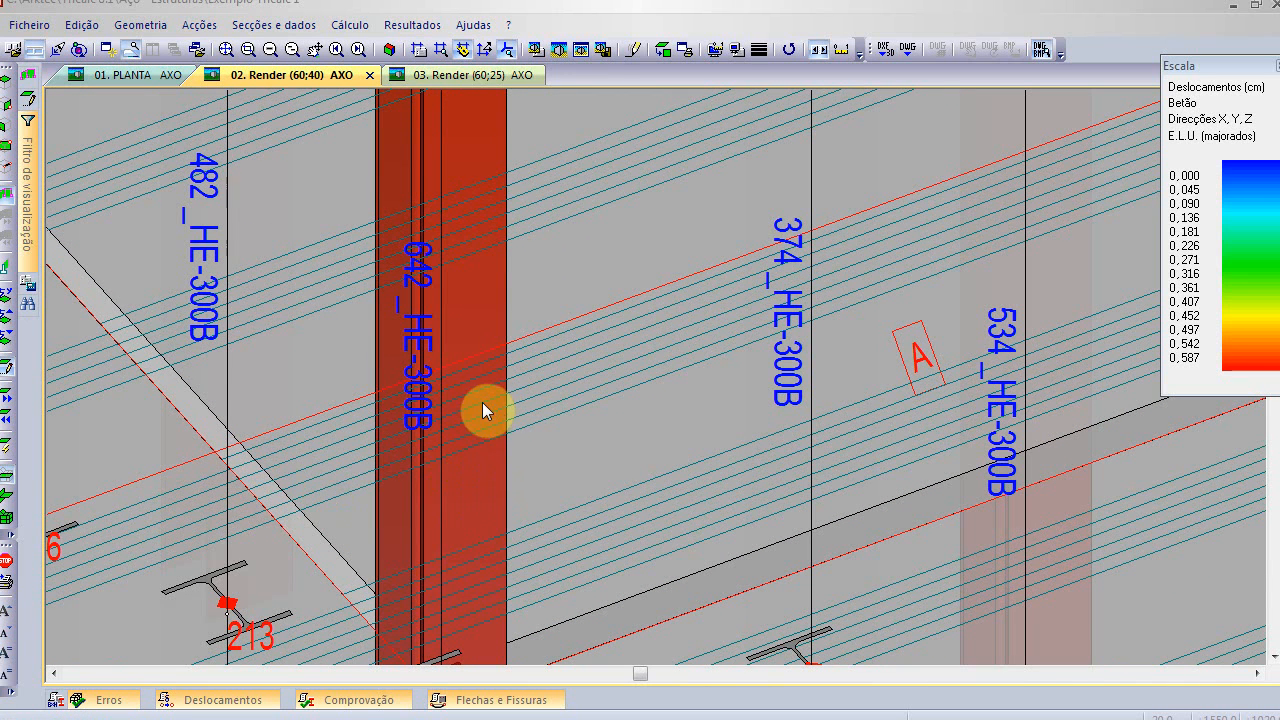
pyautogui.click(8, 632)
pyautogui.click(8, 632)
pyautogui.click(8, 632)
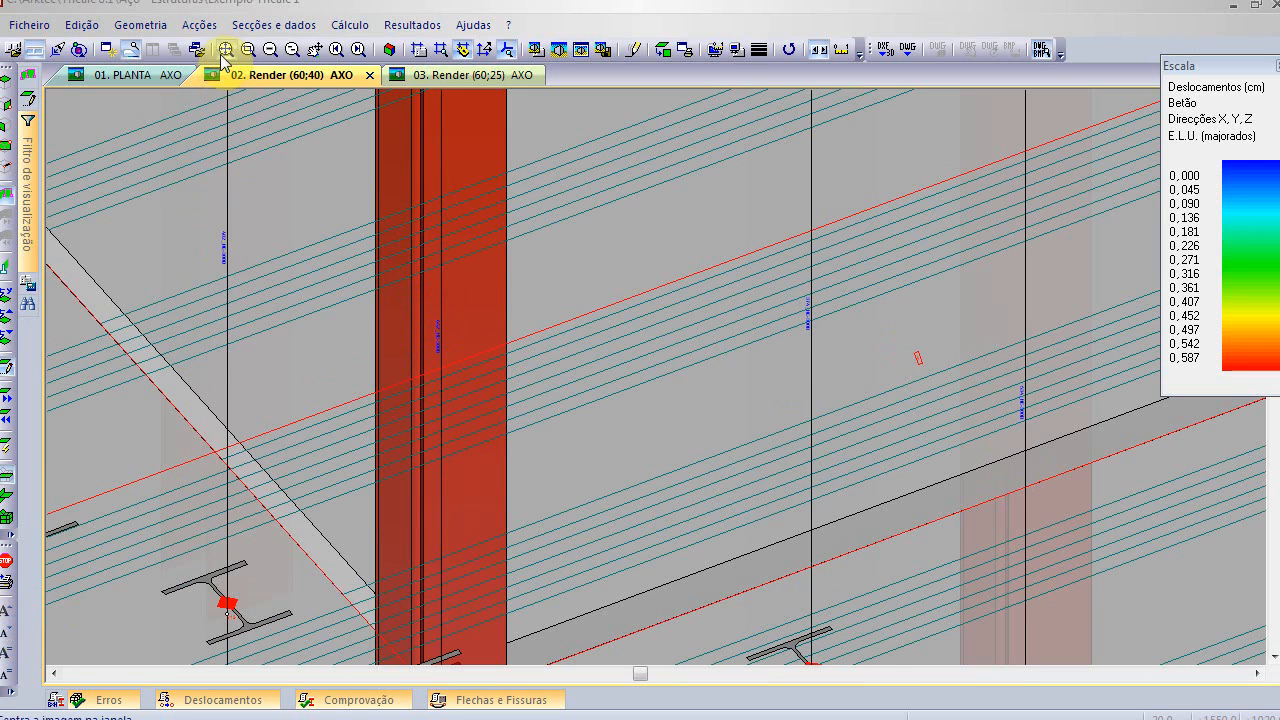
# - Examine the whole structure's columns, slabs and sheet pile wall from other viewing angles with the beams hidden
pyautogui.click(226, 49)
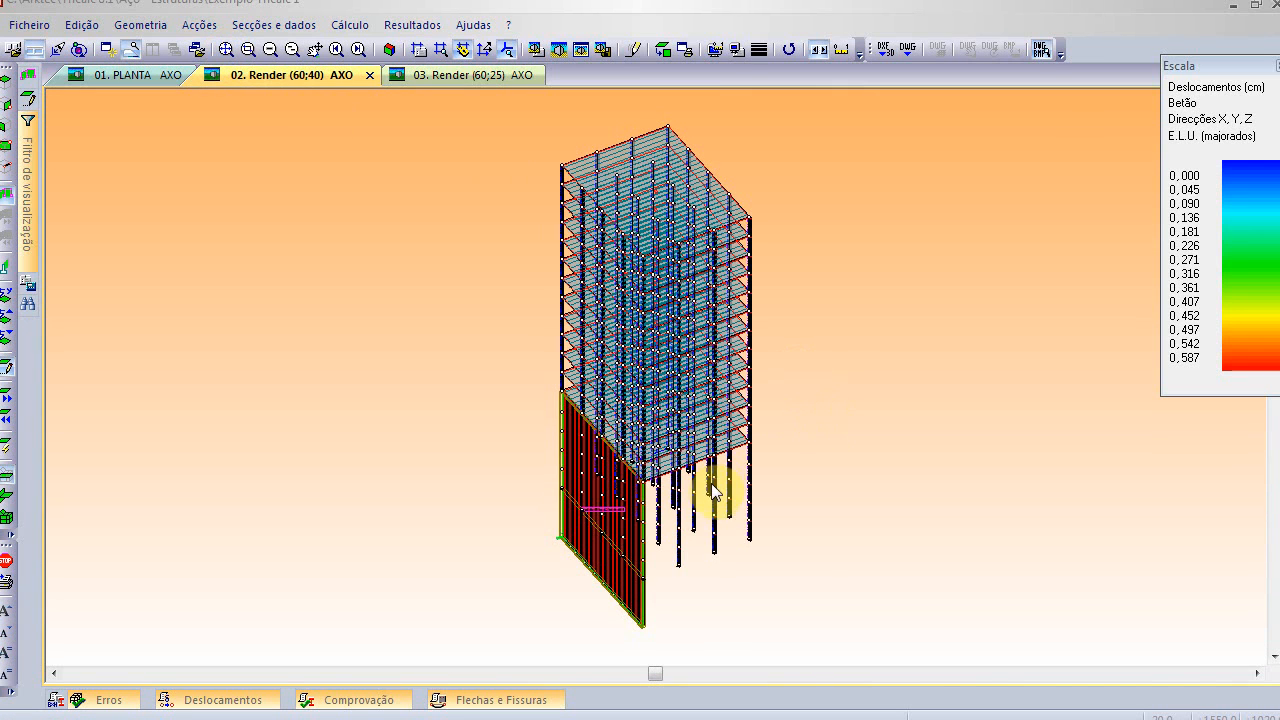
pyautogui.press('Up')
pyautogui.press('Down')
pyautogui.press('Down')
pyautogui.press('Down')
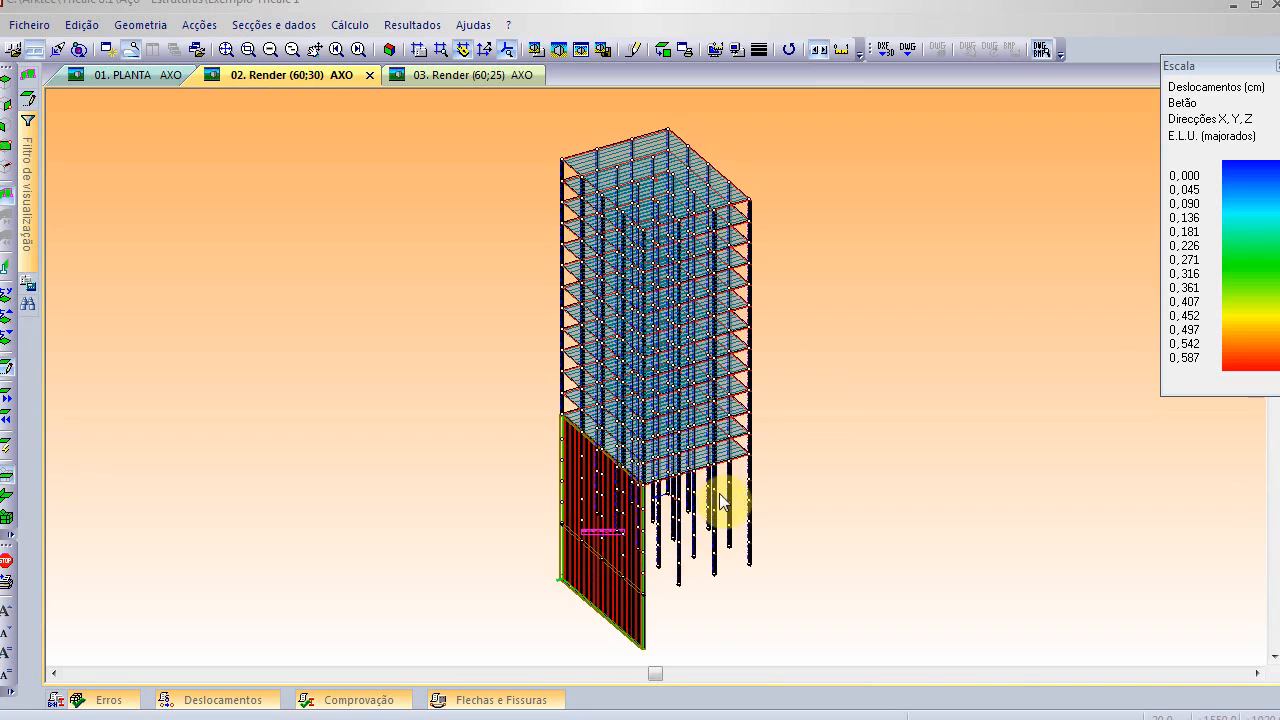
pyautogui.press('Left')
pyautogui.press('Left')
pyautogui.press('Left')
pyautogui.press('Left')
pyautogui.press('Left')
pyautogui.press('Left')
pyautogui.press('Left')
pyautogui.press('Left')
pyautogui.press('Left')
pyautogui.press('Left')
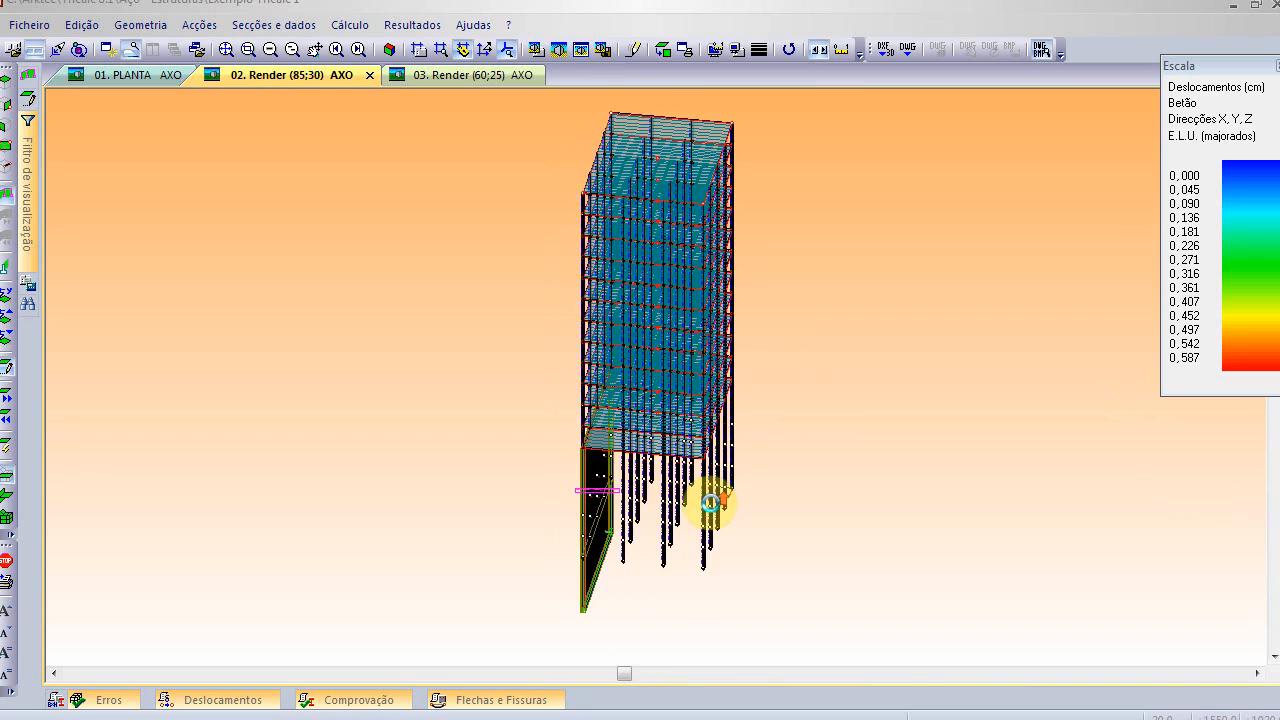
# - Turn on the display of beams (Vigas) and slab beams (Vigas de laje) in the visualization filter and show the whole building
pyautogui.press('Left')
pyautogui.press('Left')
pyautogui.press('Left')
pyautogui.press('Left')
pyautogui.press('Left')
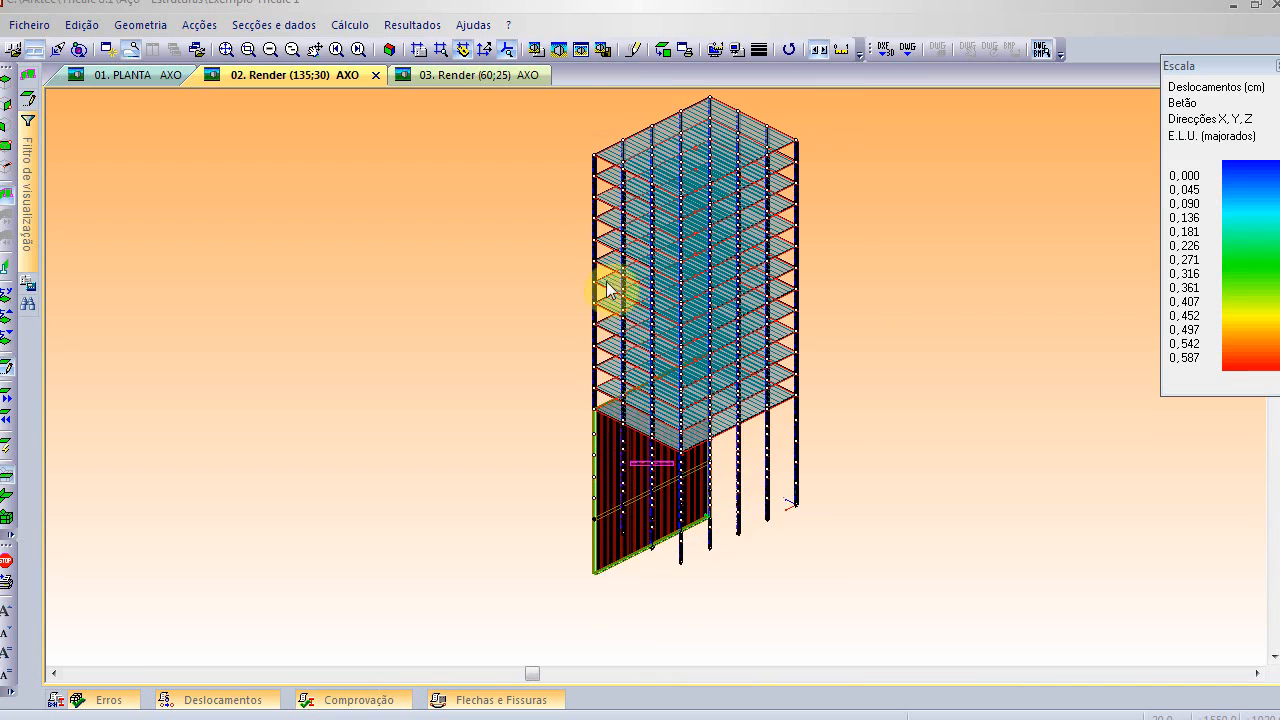
pyautogui.scroll(2, 601, 275)
pyautogui.scroll(5, 605, 280)
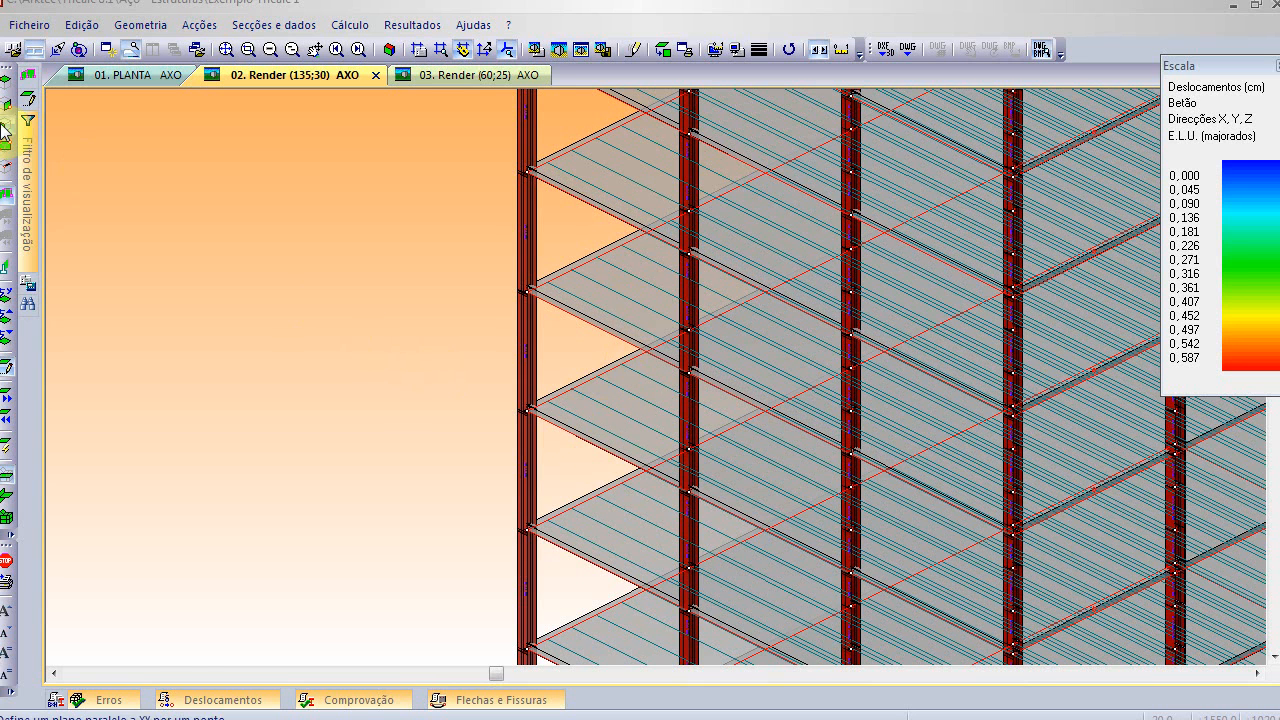
pyautogui.moveTo(34, 194)
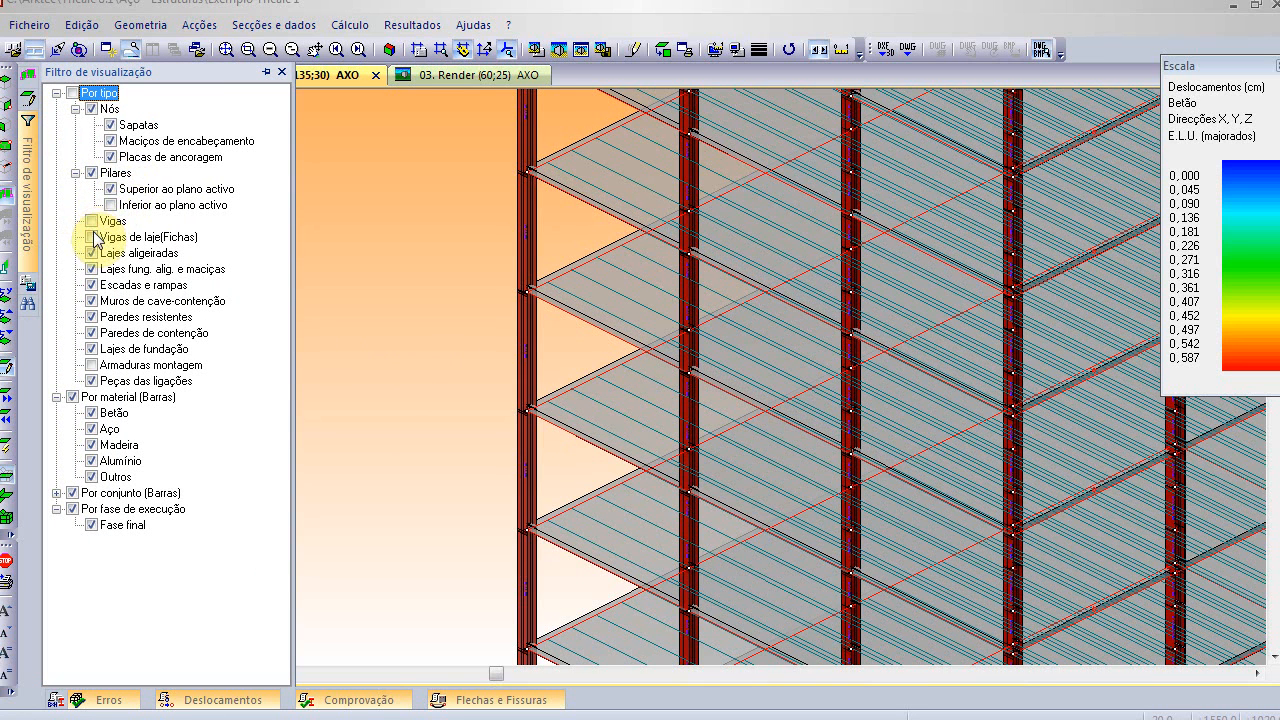
pyautogui.click(94, 234)
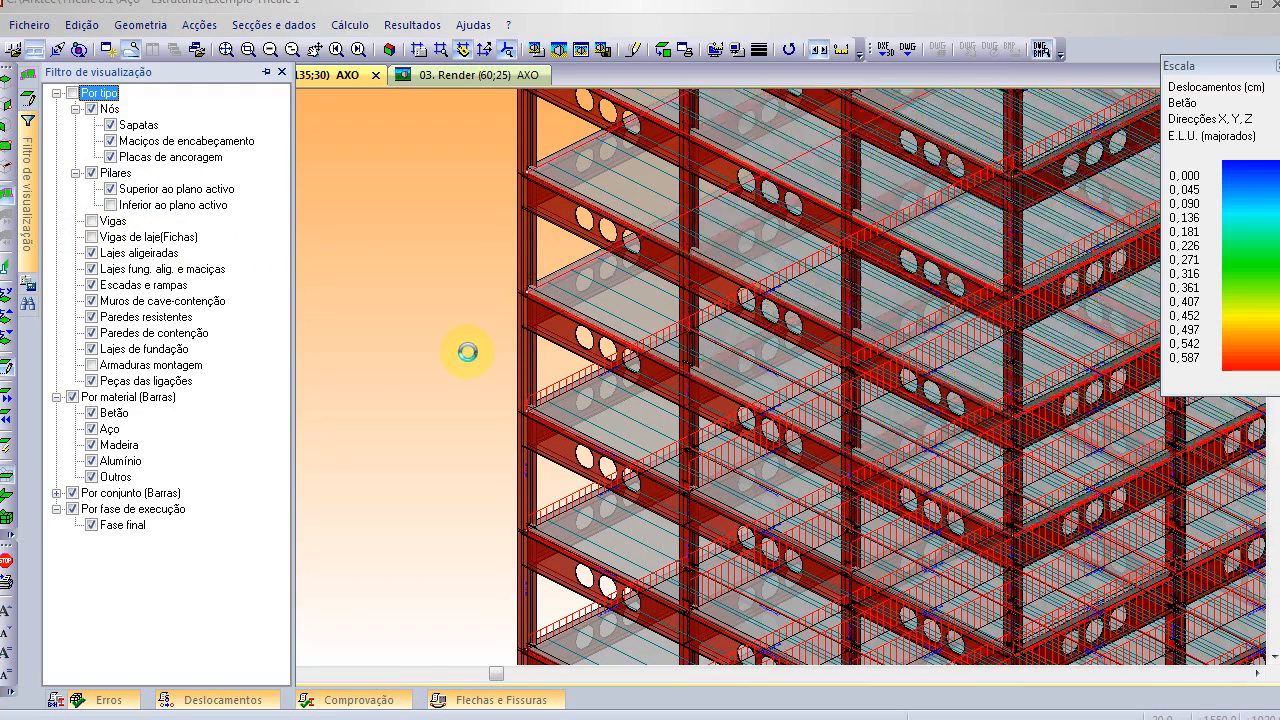
pyautogui.scroll(-1, 473, 327)
pyautogui.click(394, 330)
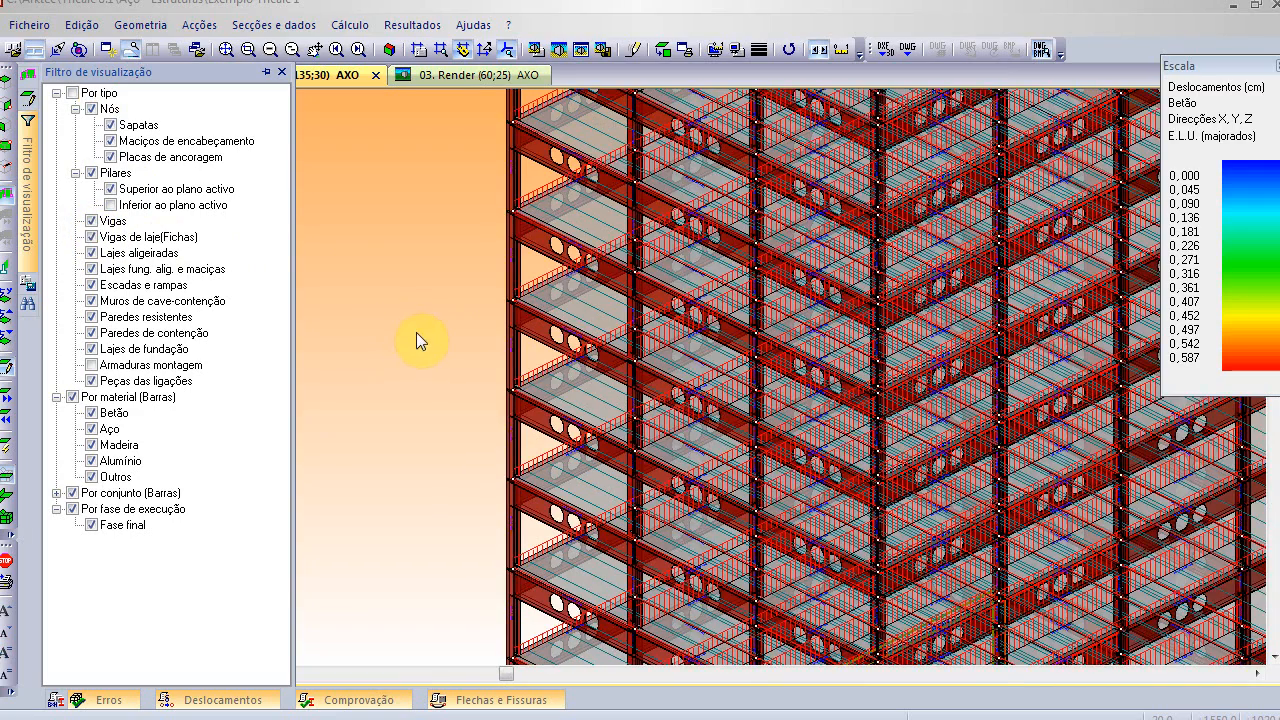
pyautogui.scroll(-1, 416, 332)
pyautogui.scroll(-1, 445, 425)
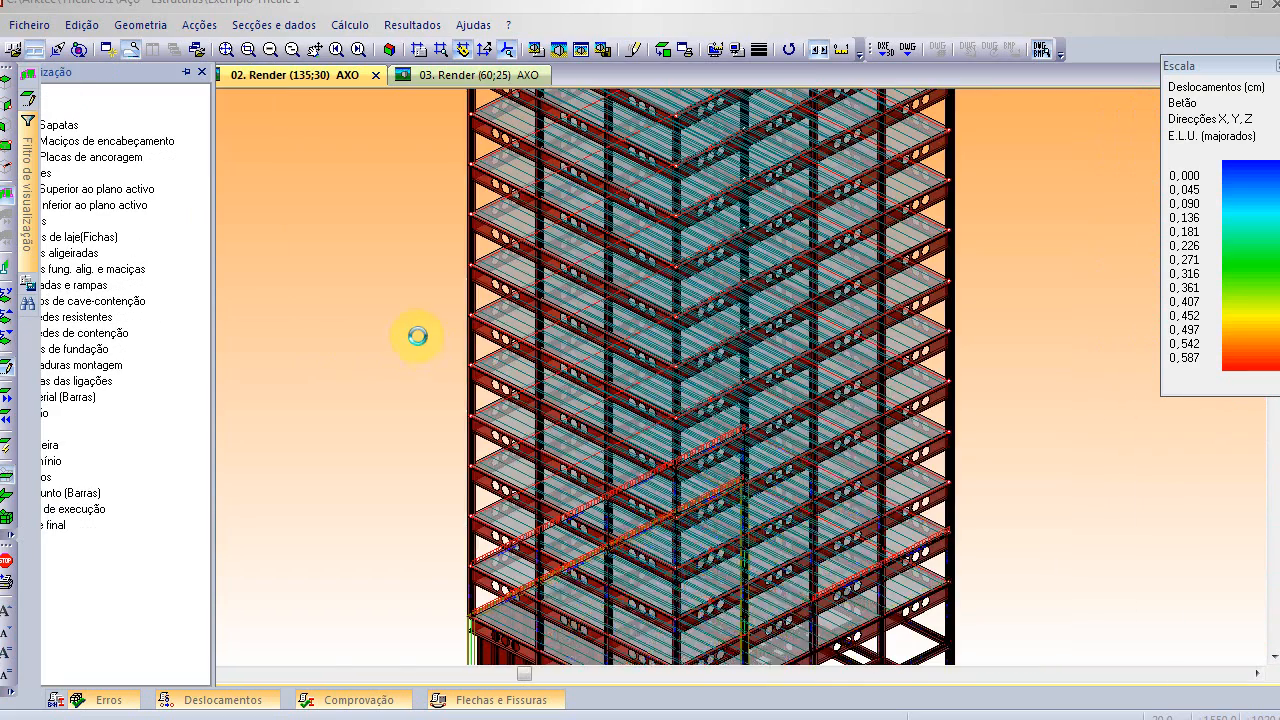
pyautogui.scroll(-1, 509, 428)
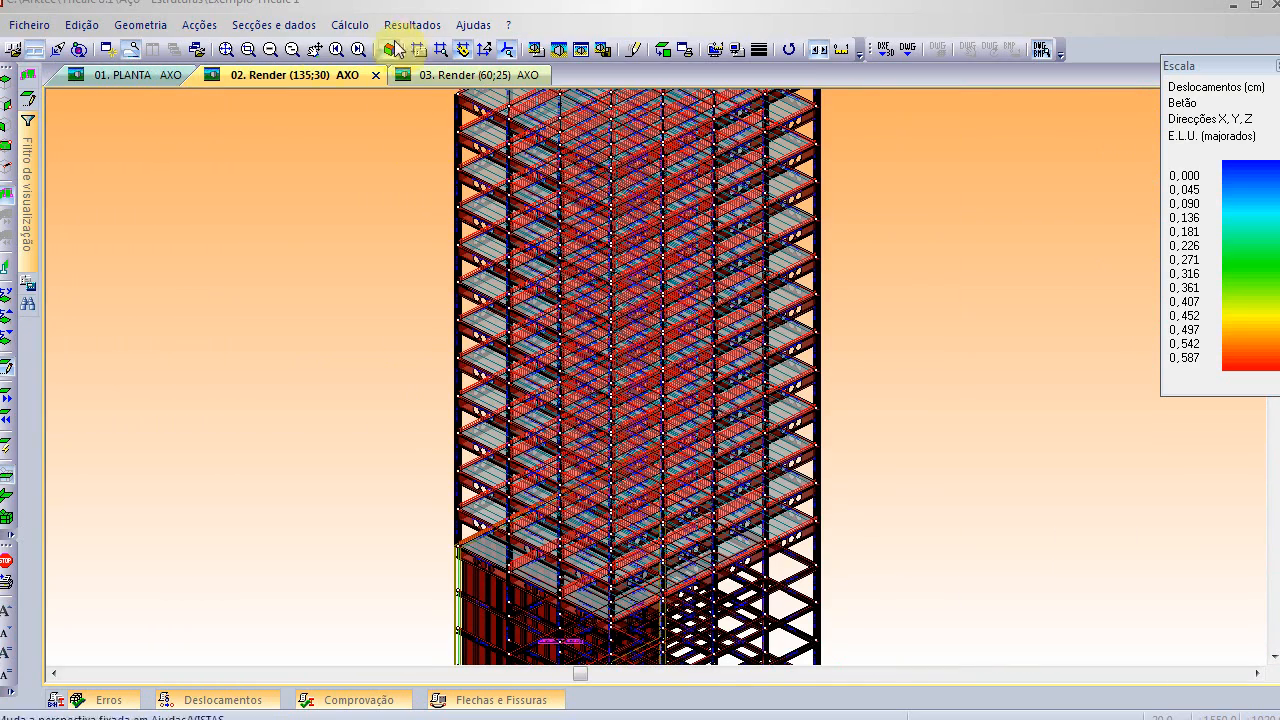
pyautogui.click(226, 49)
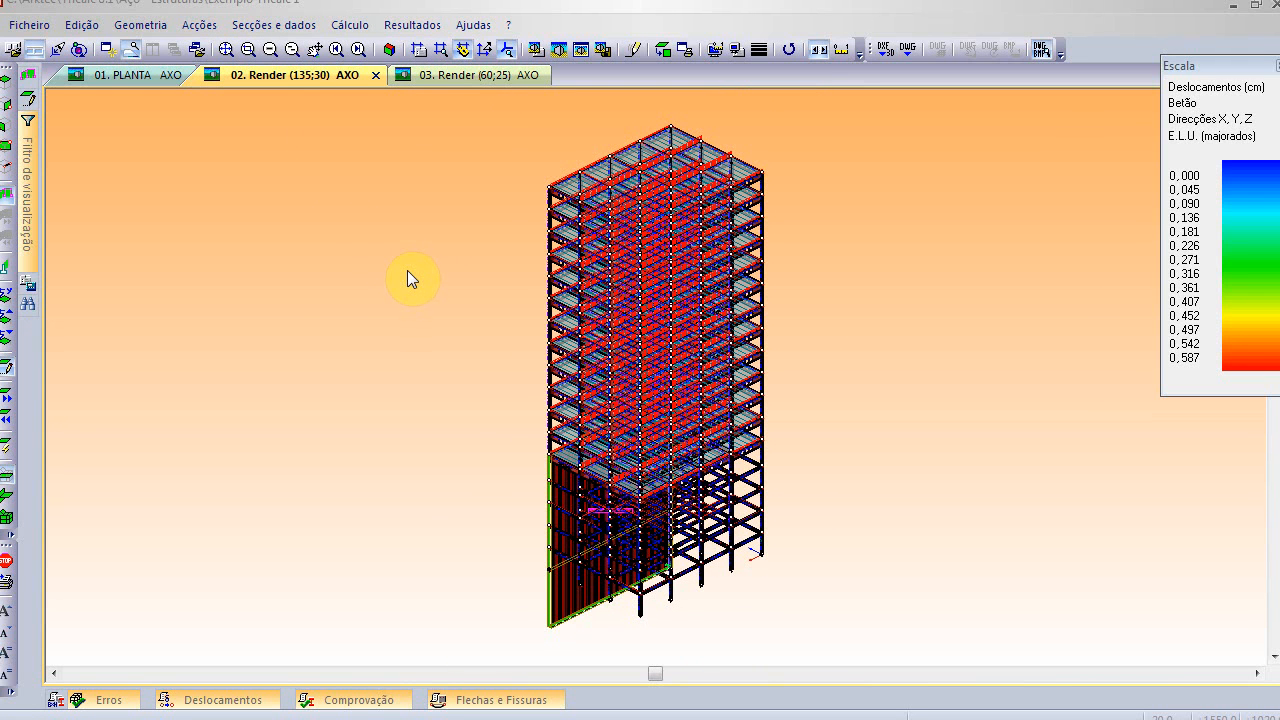
# - Start opening another structure and expand the Tricalc 8.1 folder
pyautogui.click(27, 25)
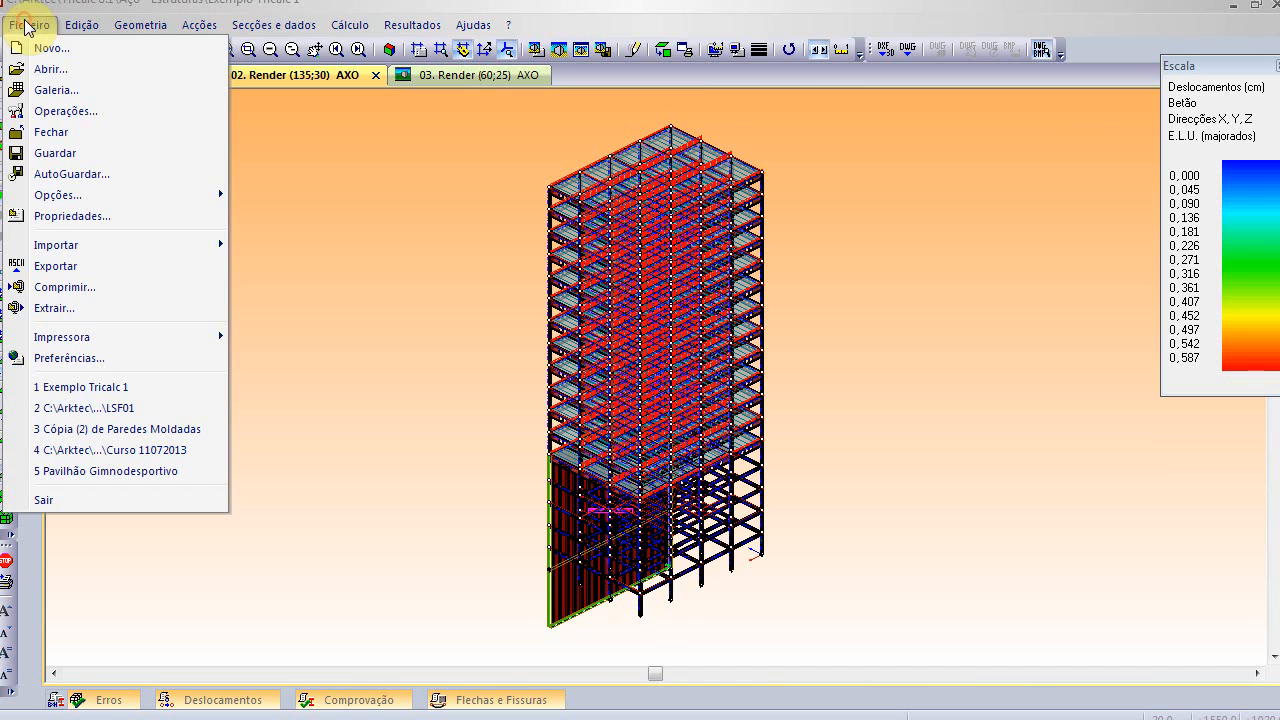
pyautogui.click(52, 69)
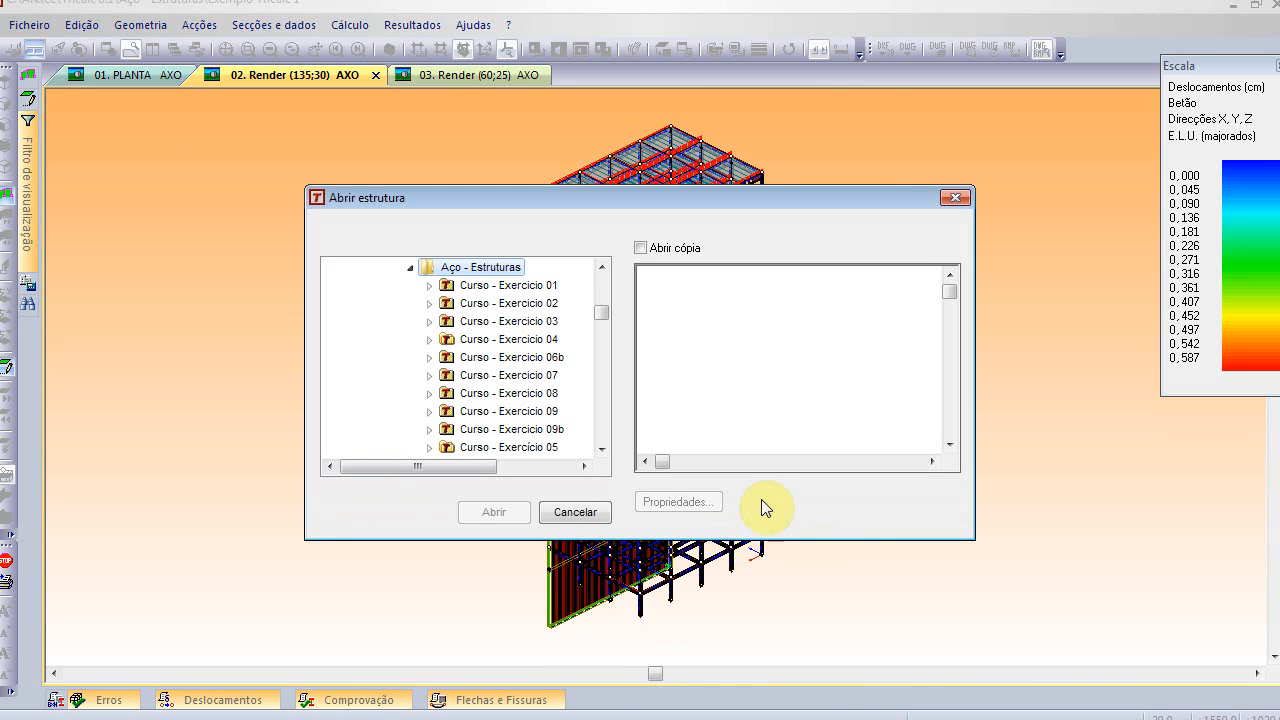
pyautogui.click(601, 449)
pyautogui.click(601, 449)
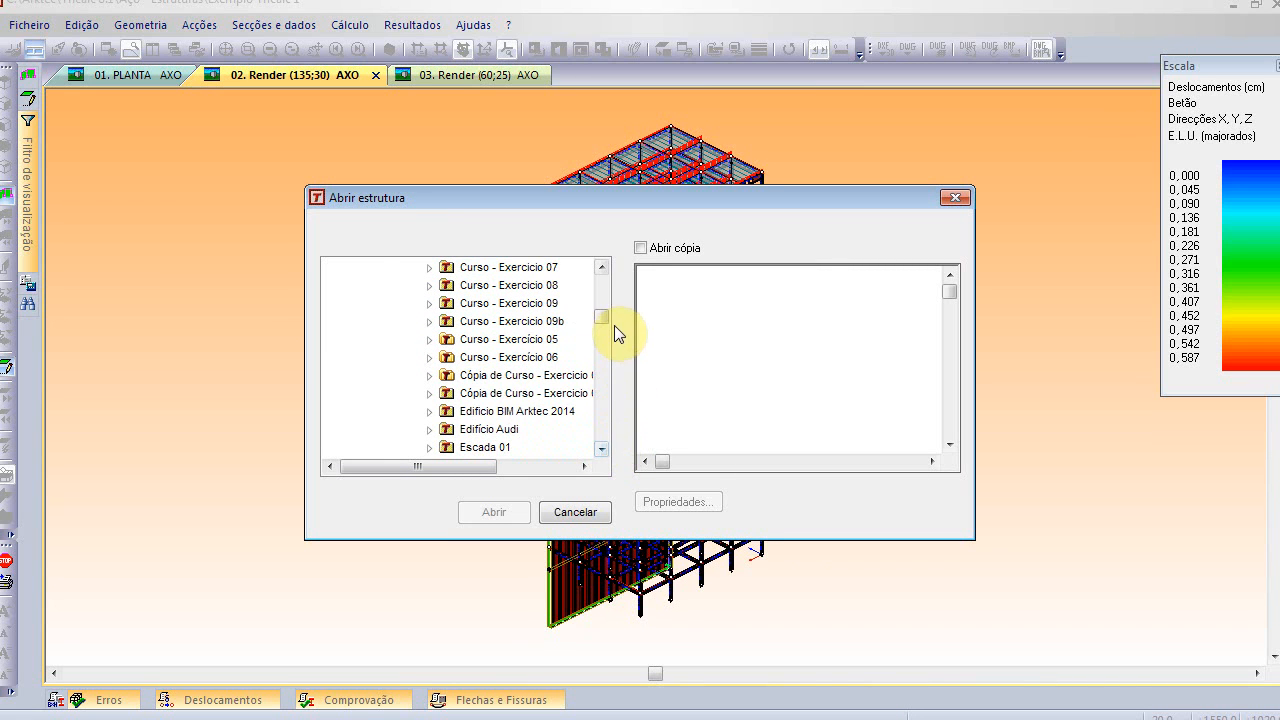
pyautogui.moveTo(607, 318)
pyautogui.mouseDown()
pyautogui.moveTo(611, 286)
pyautogui.moveTo(611, 298)
pyautogui.mouseUp()
pyautogui.click(391, 303)
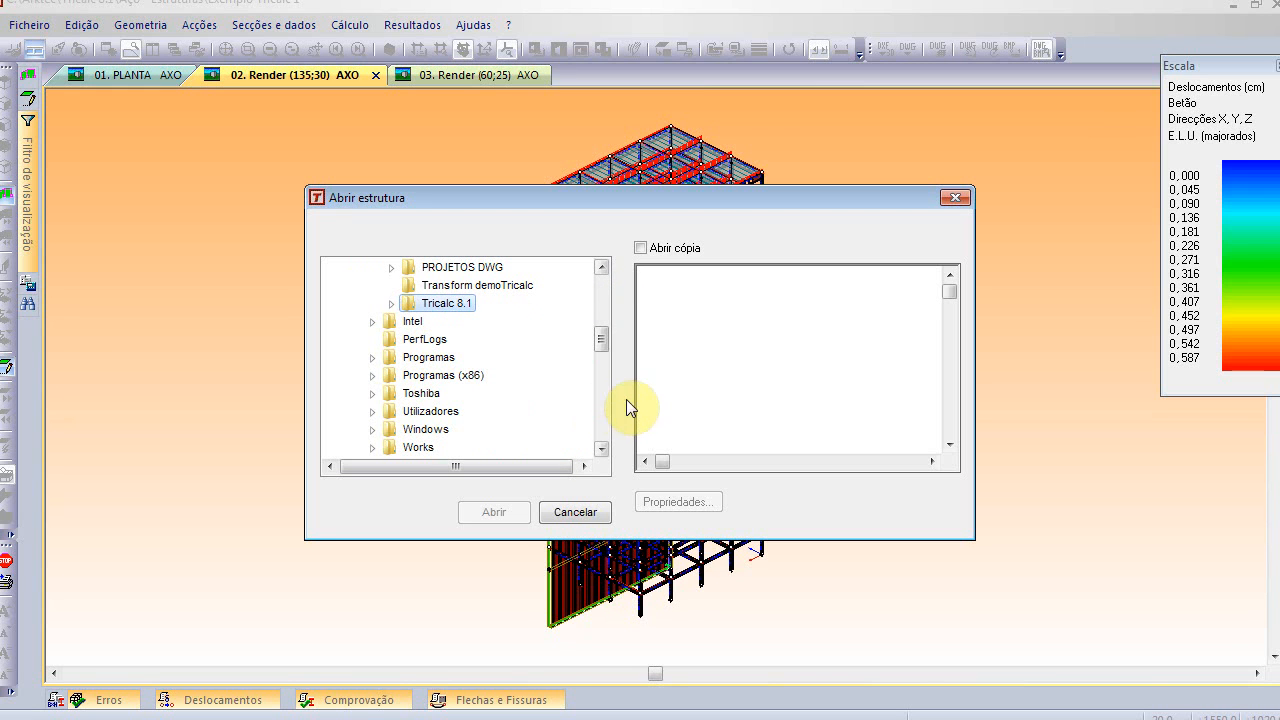
pyautogui.click(392, 303)
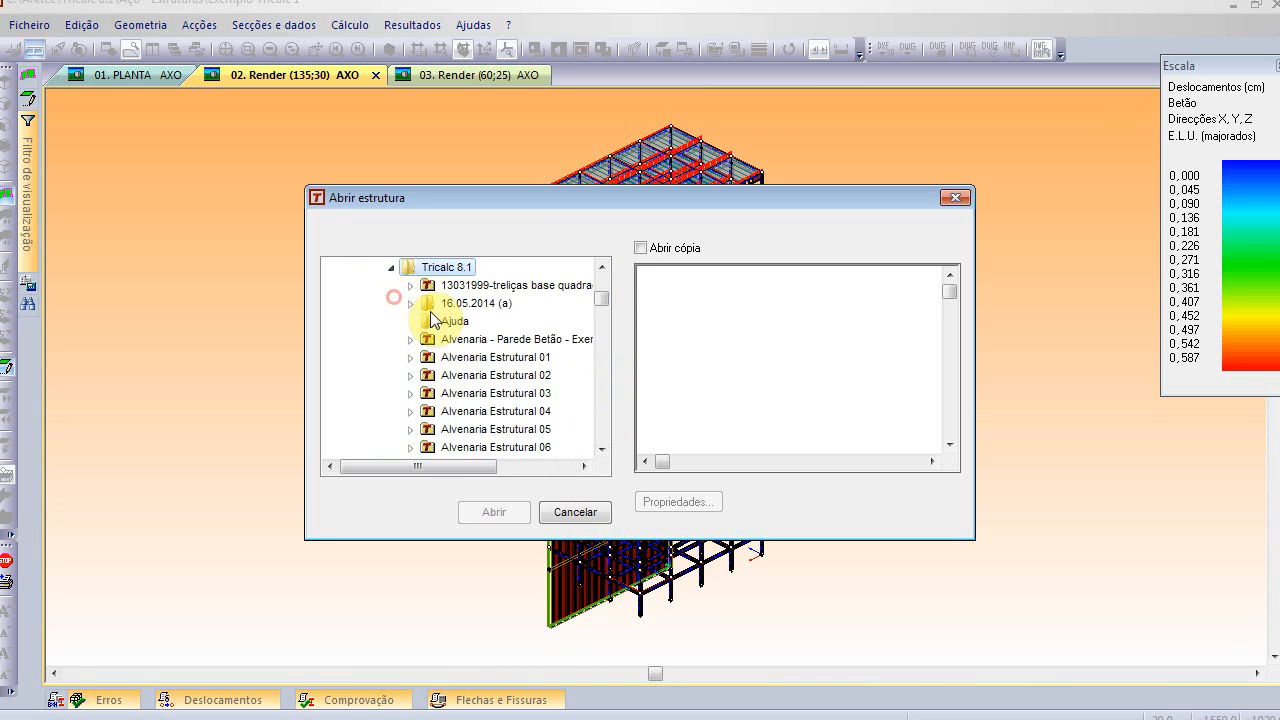
# - Open the structure Cópia de Alvenaria Estrutural from the Webinário 01 folder and dismiss the slab reinforcement notice
pyautogui.click(603, 448)
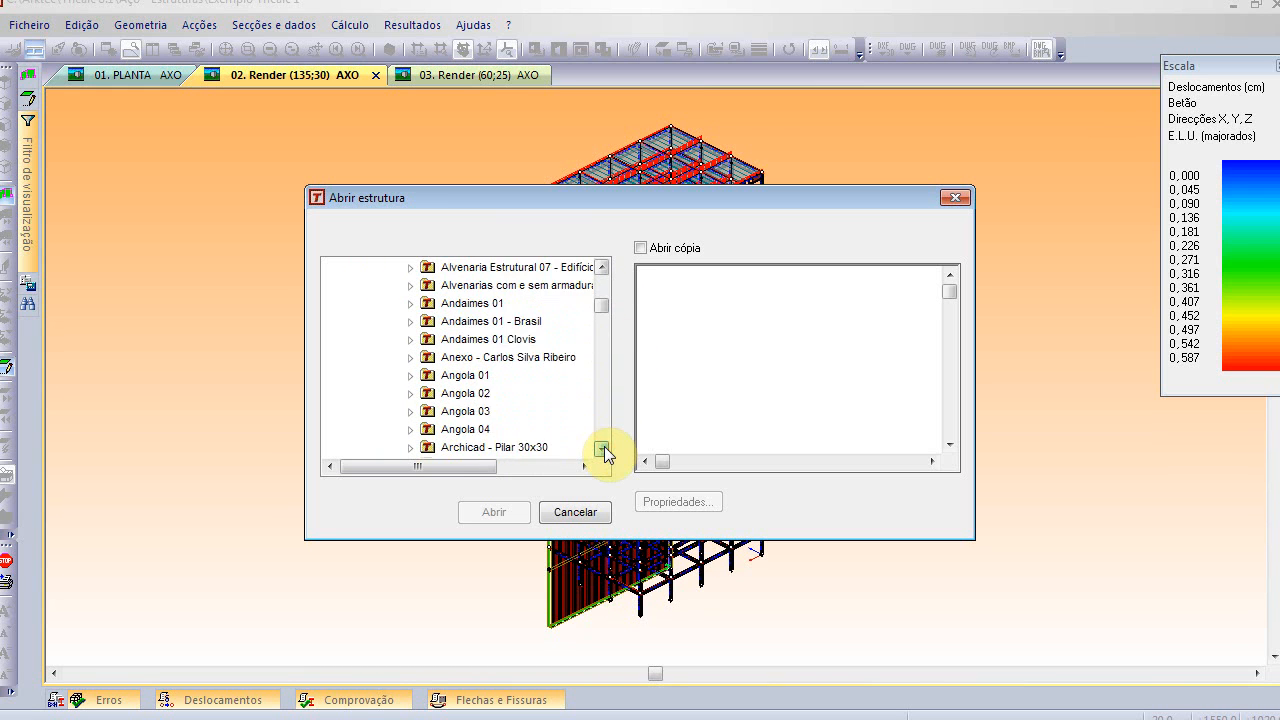
pyautogui.moveTo(604, 446); pyautogui.dragTo(604, 446)
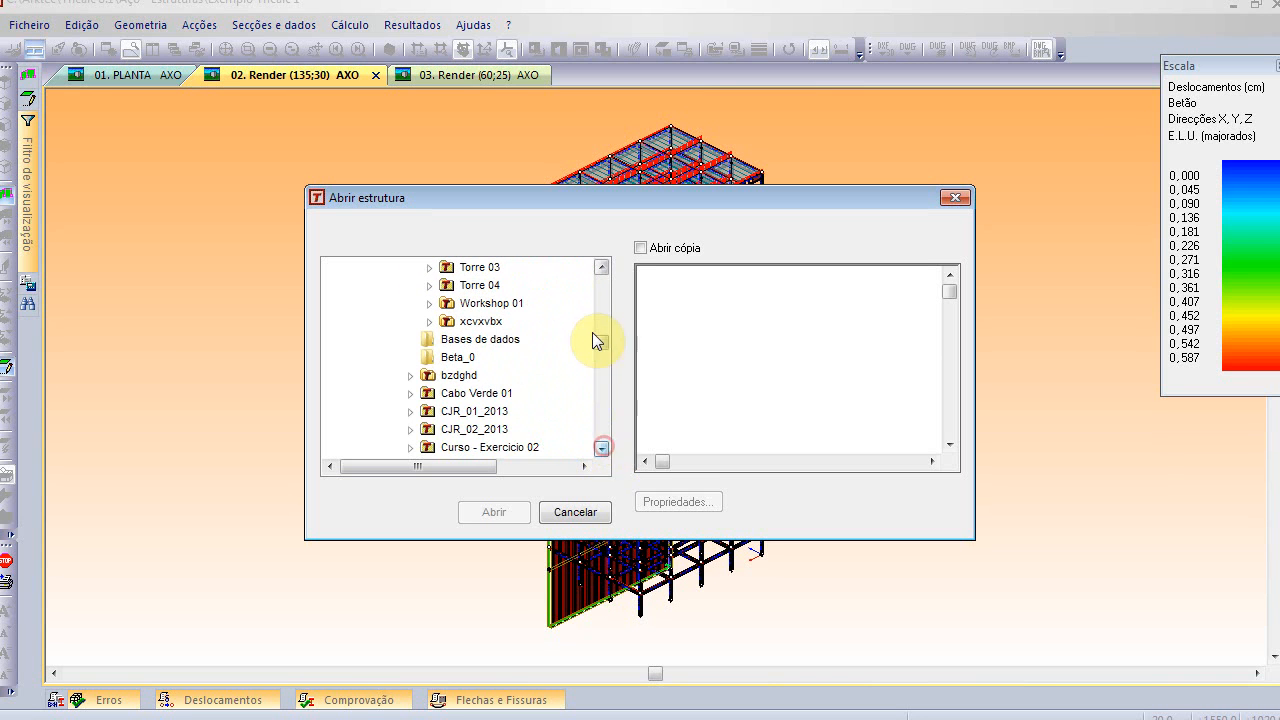
pyautogui.moveTo(603, 267); pyautogui.dragTo(603, 267)
pyautogui.moveTo(603, 449); pyautogui.dragTo(603, 450)
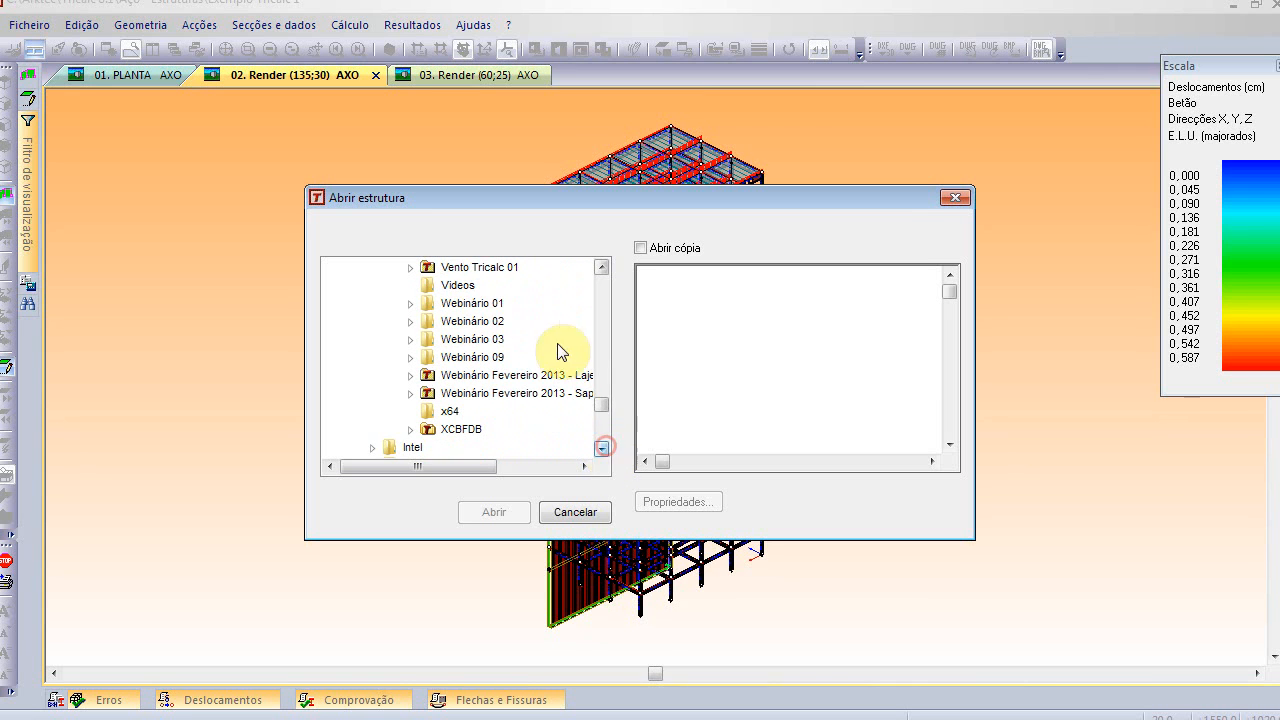
pyautogui.click(410, 297)
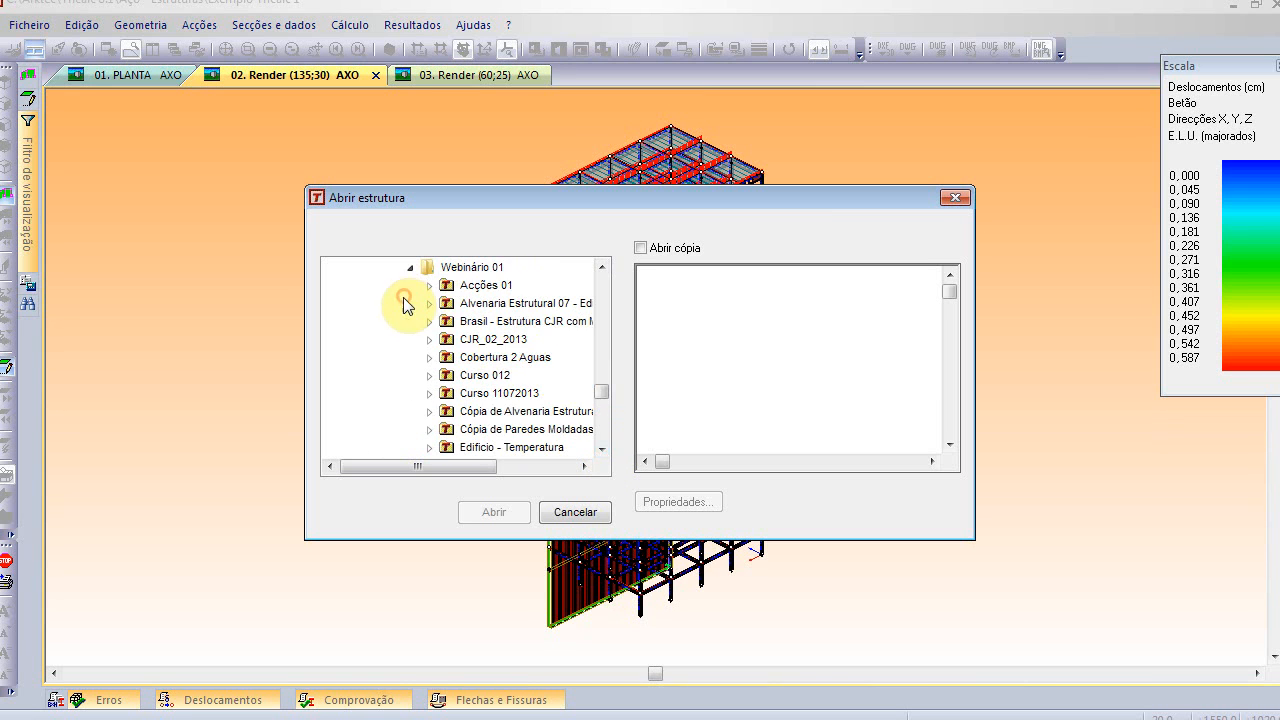
pyautogui.click(571, 411)
pyautogui.click(495, 511)
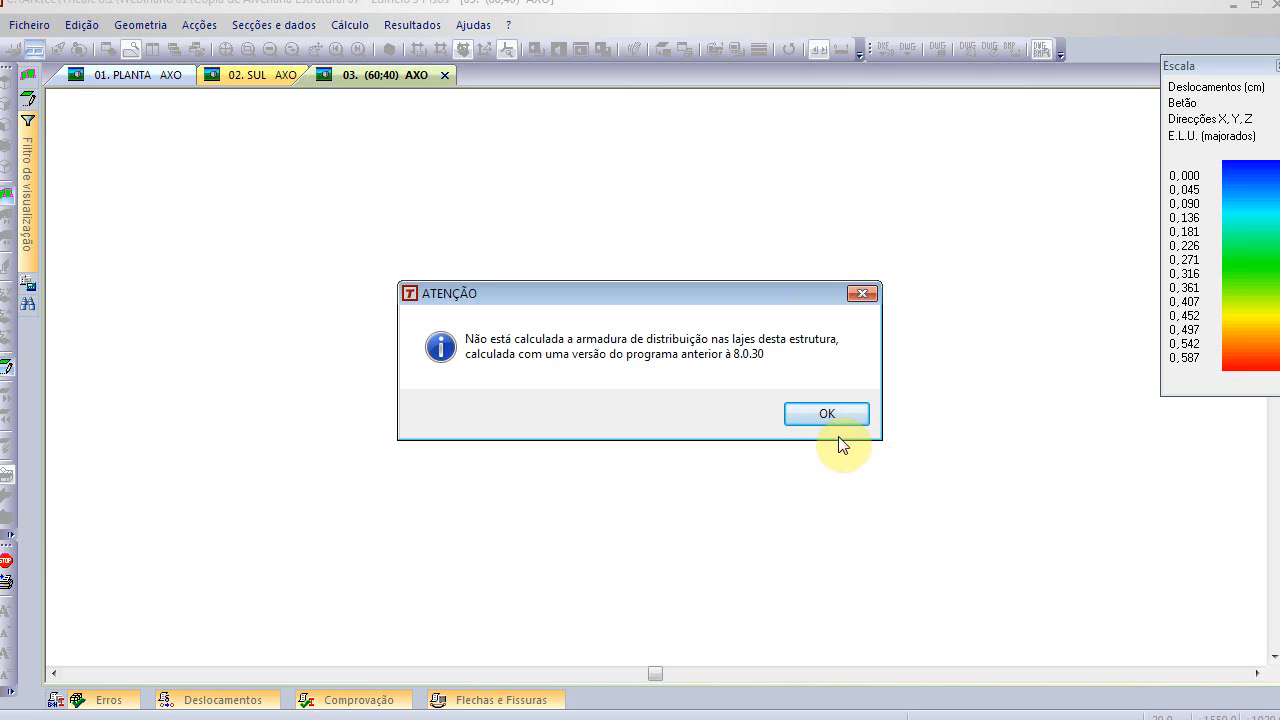
pyautogui.click(800, 417)
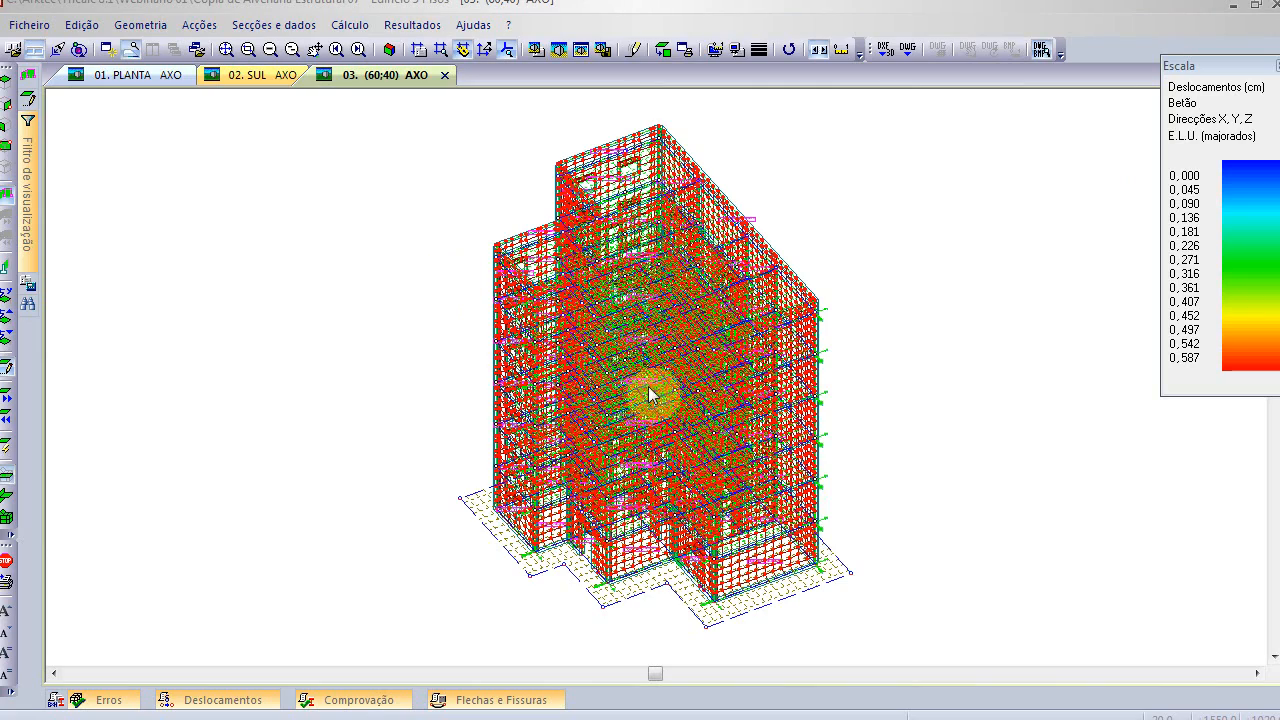
# - Display the masonry building as a solid render with the wireframe model (Desenhar modelo arame) turned off, and show it whole
pyautogui.scroll(2, 745, 581)
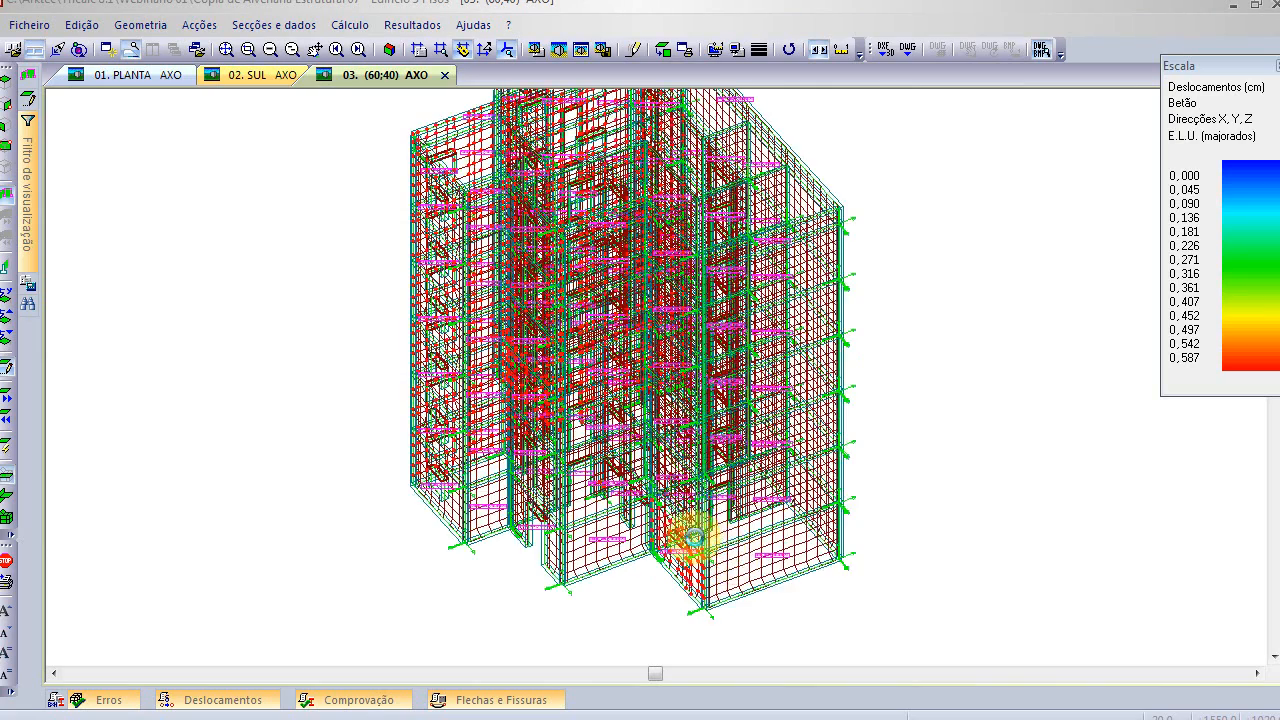
pyautogui.scroll(2, 555, 569)
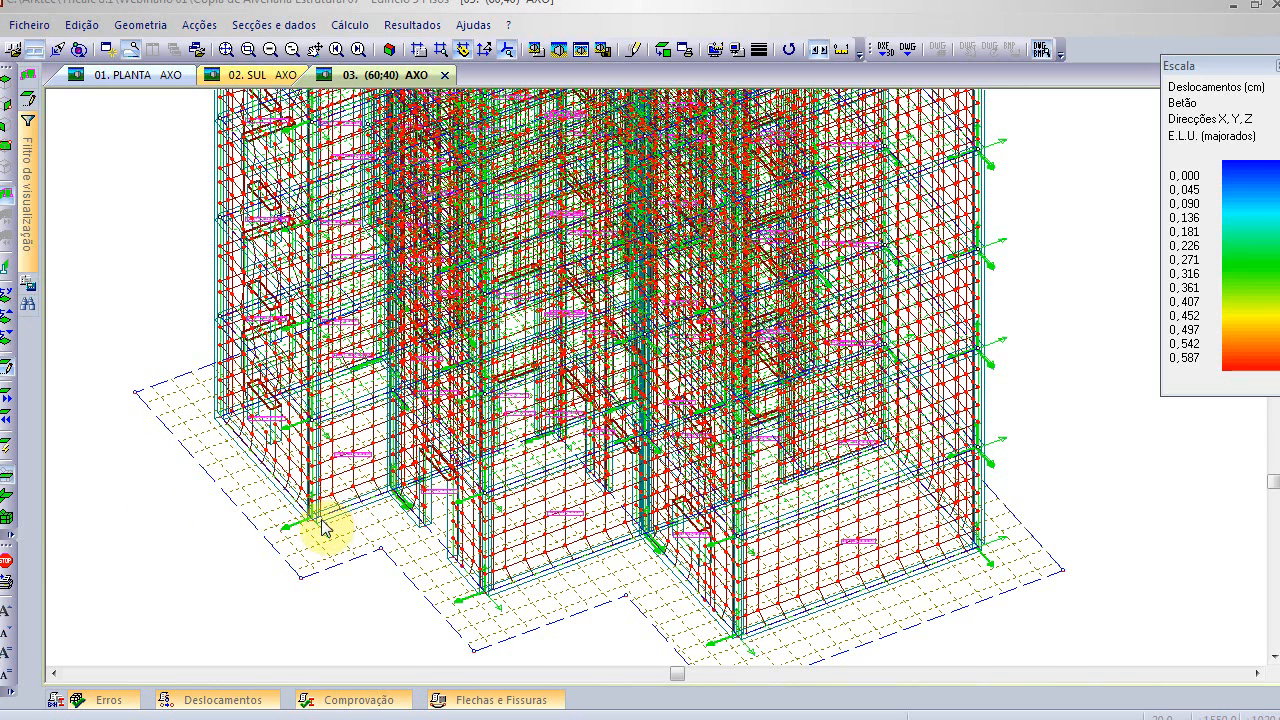
pyautogui.scroll(1, 333, 507)
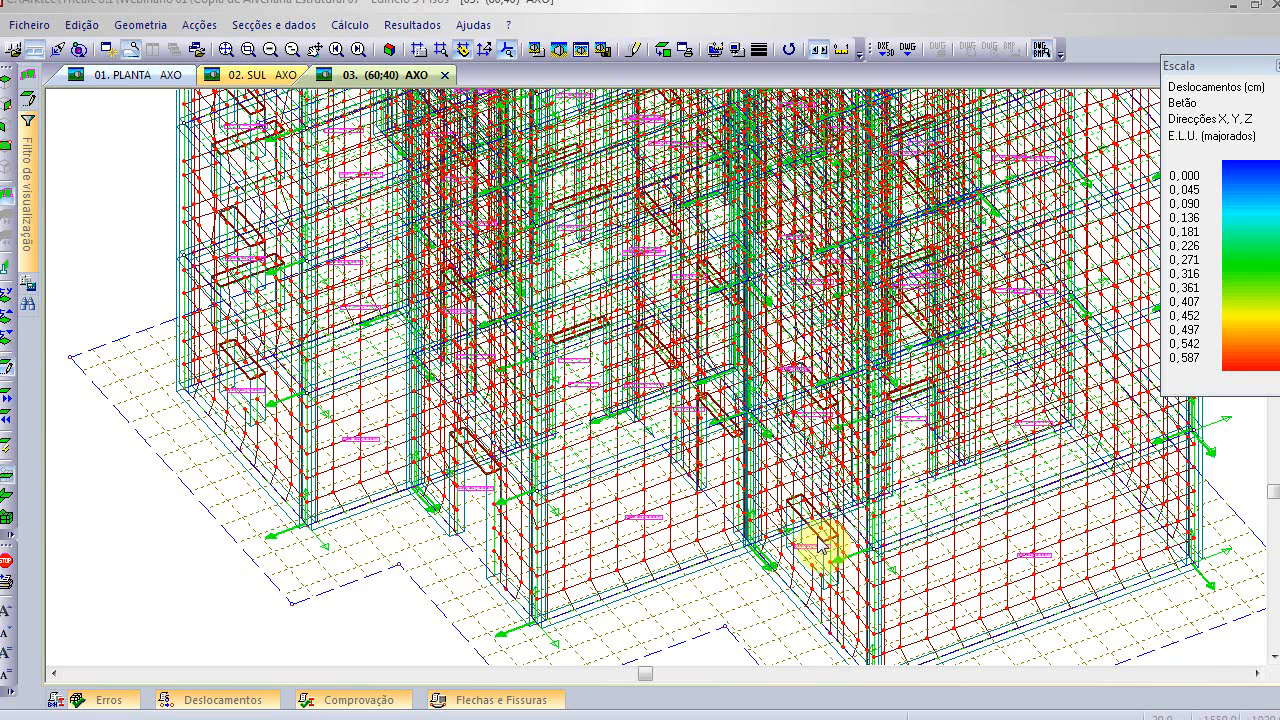
pyautogui.scroll(-1, 836, 543)
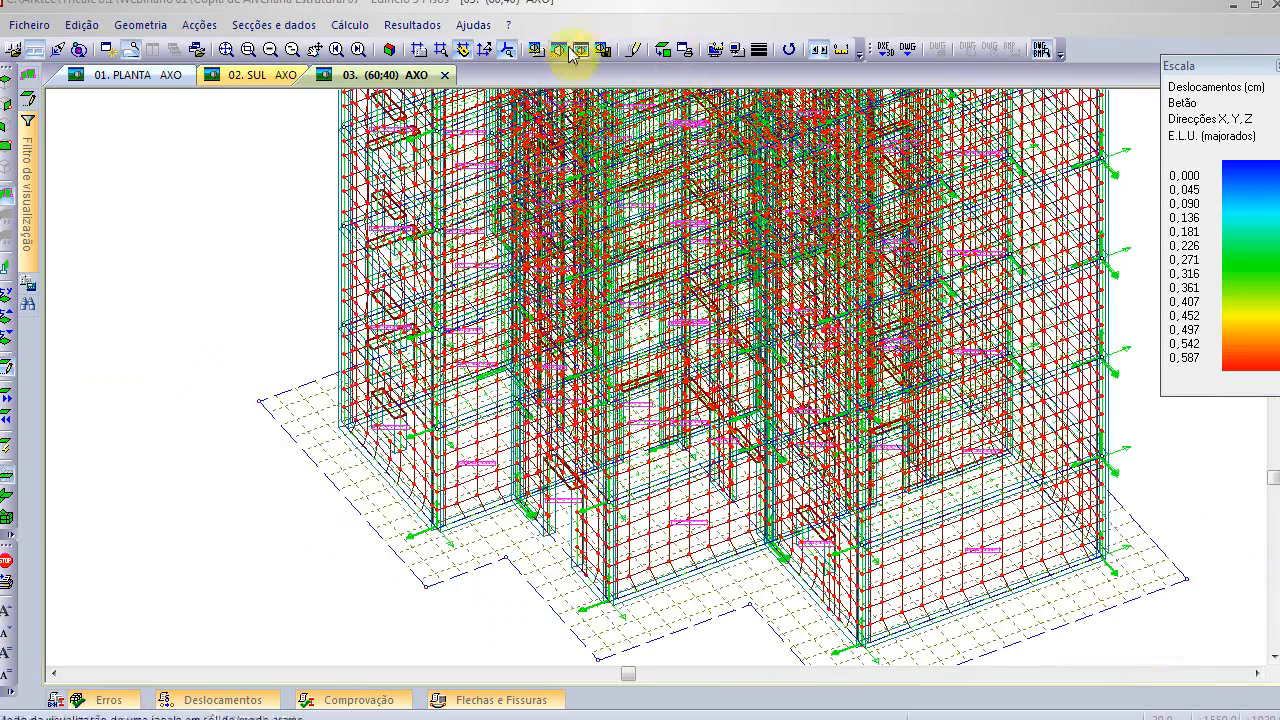
pyautogui.click(580, 49)
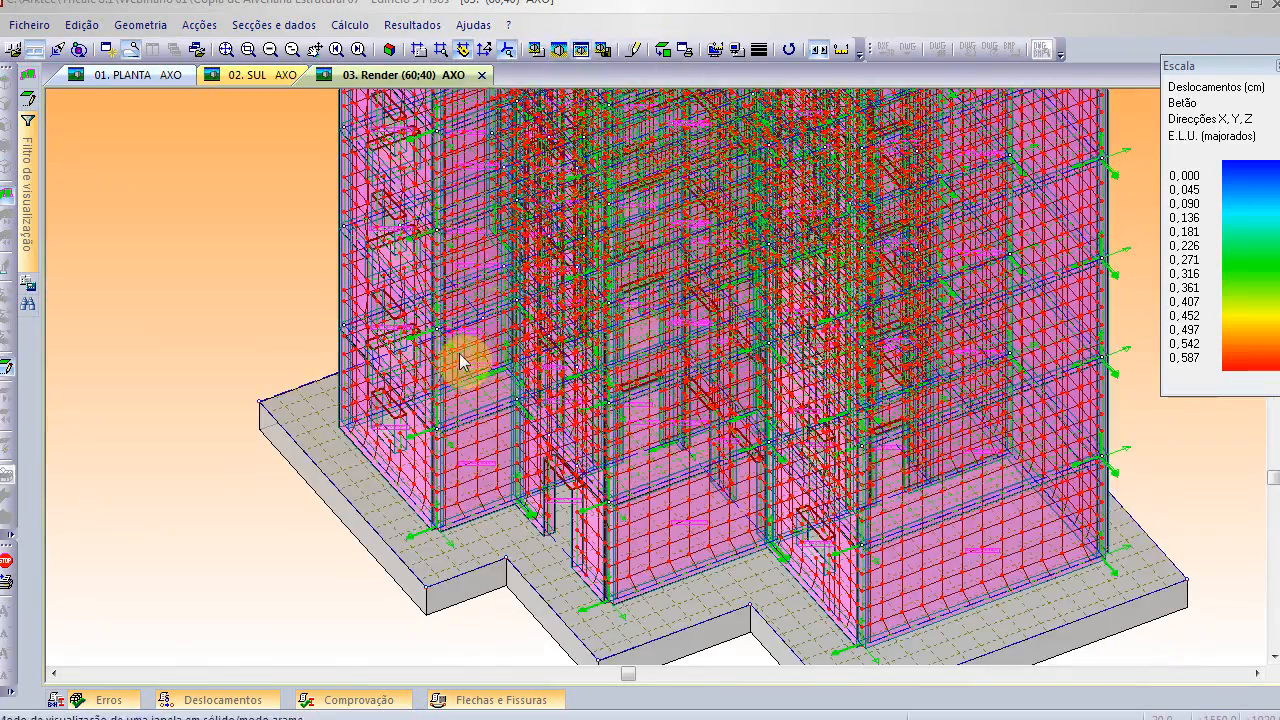
pyautogui.click(533, 49)
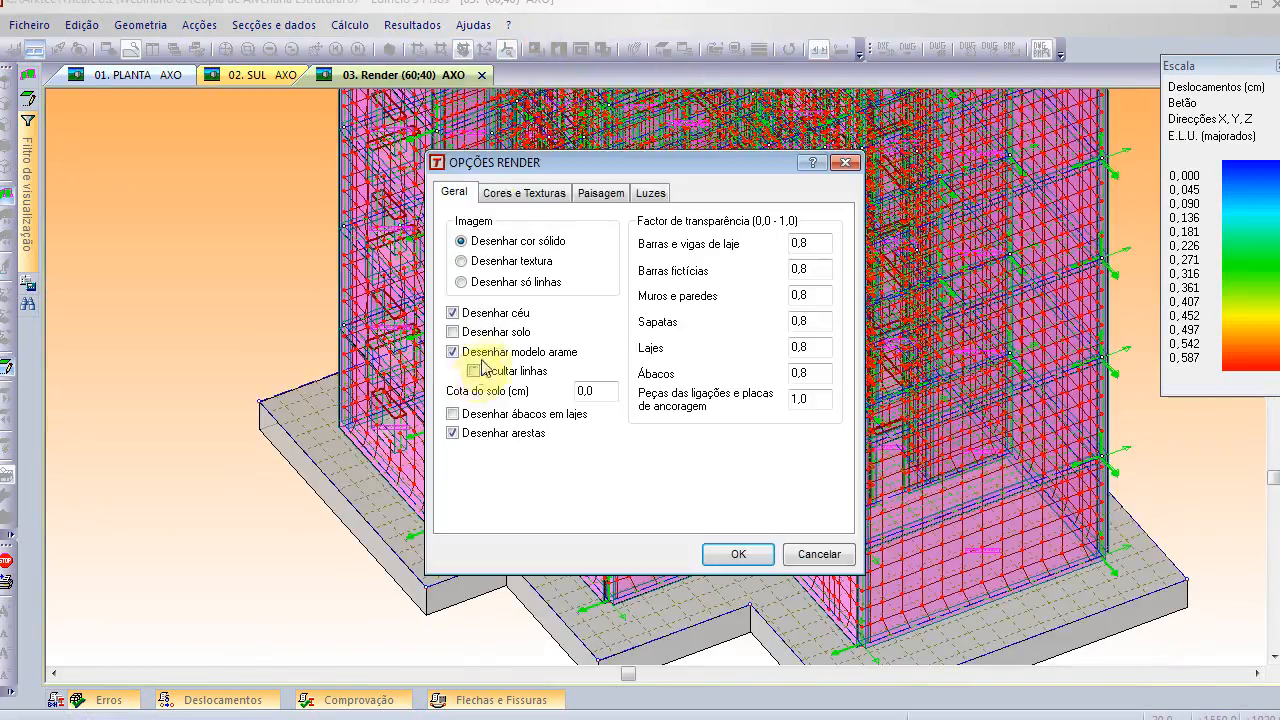
pyautogui.click(452, 351)
pyautogui.click(738, 554)
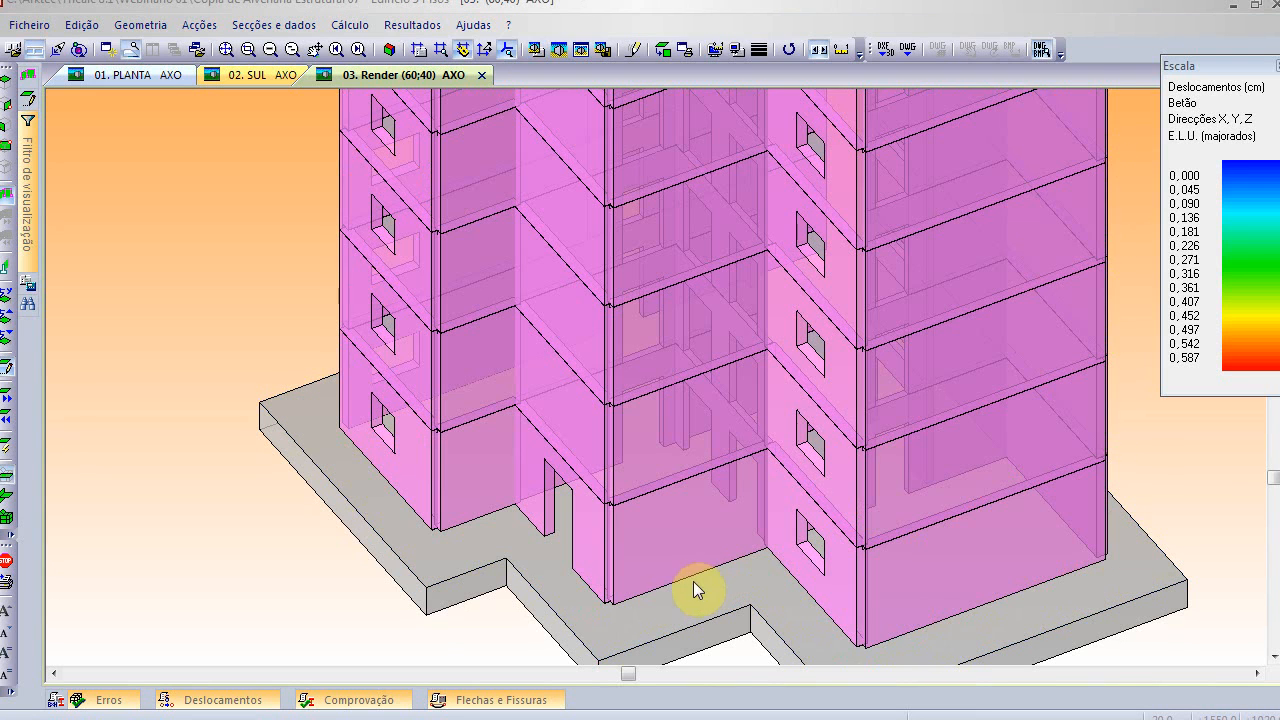
pyautogui.click(226, 49)
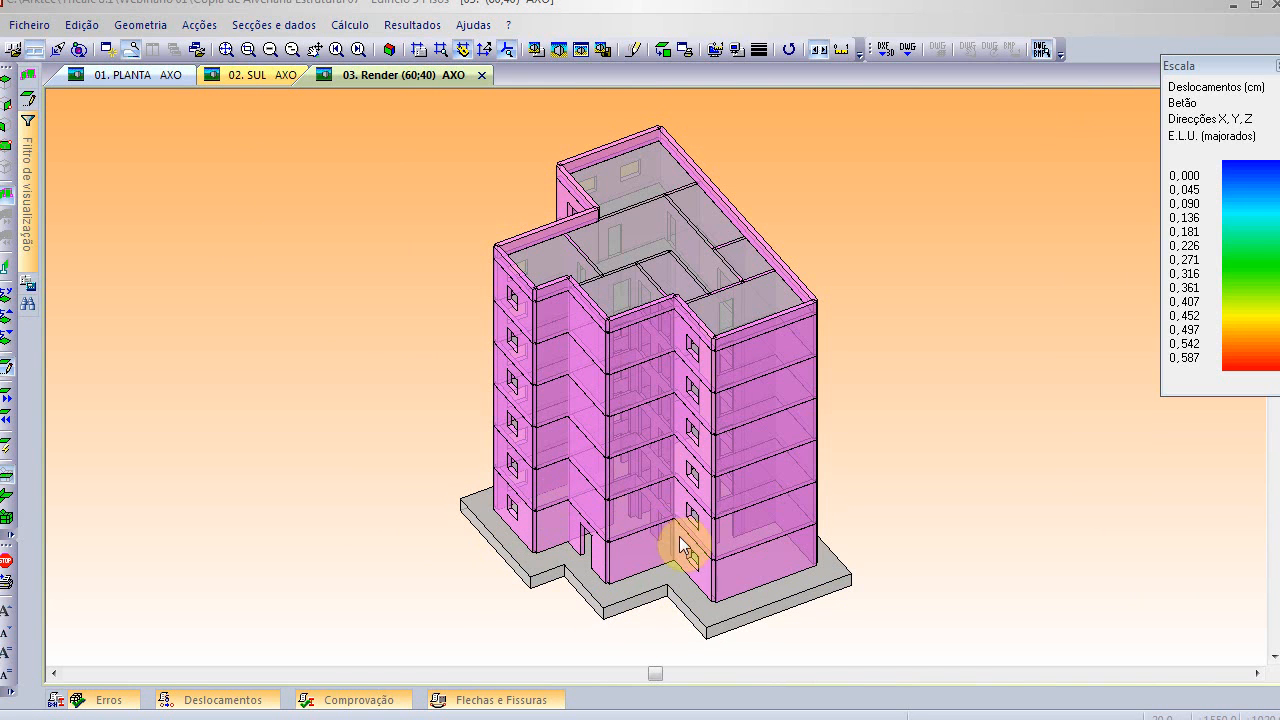
# - Isolate plane 0 of the building and view its walls closer from a steeper angle
pyautogui.moveTo(31, 101)
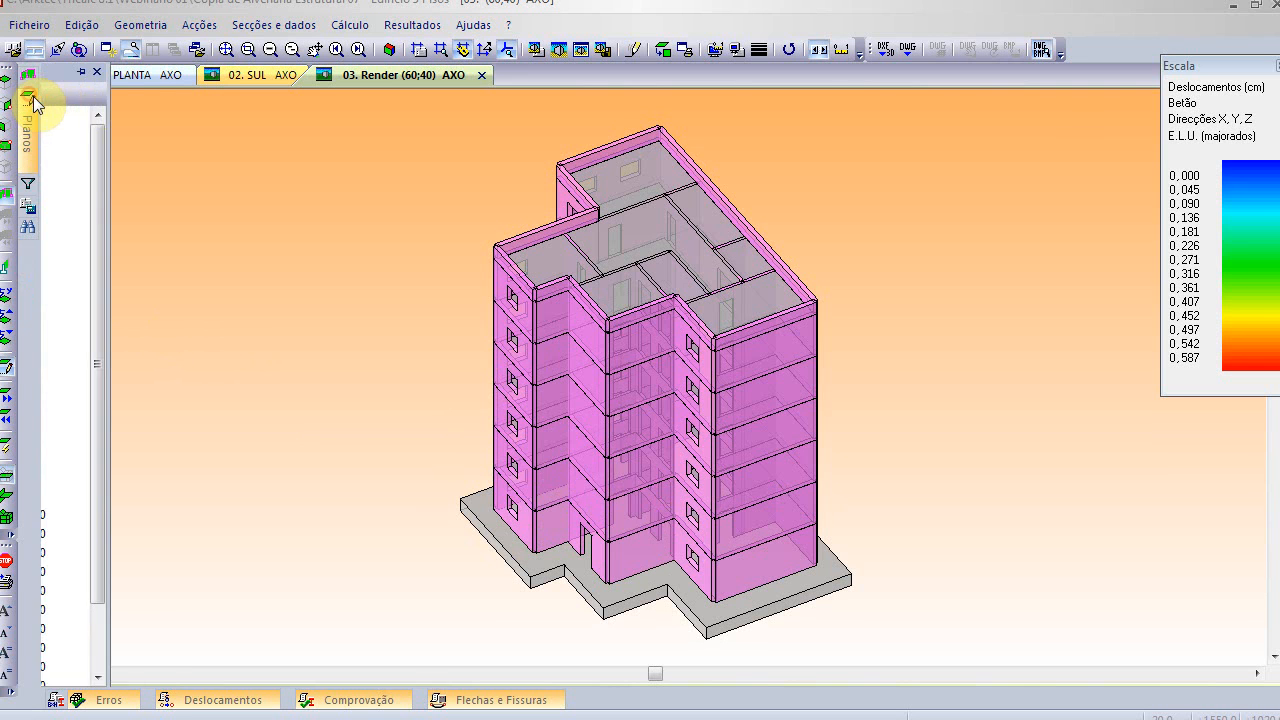
pyautogui.click(67, 115)
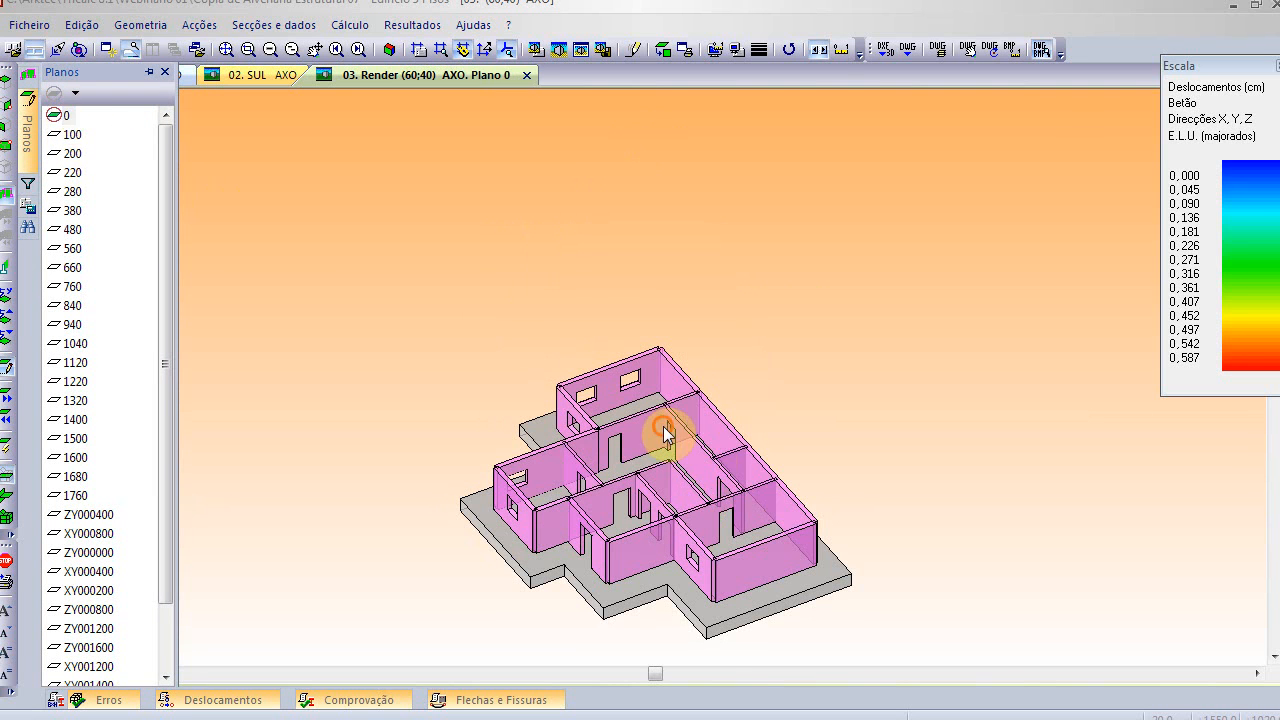
pyautogui.press('Up')
pyautogui.press('Up')
pyautogui.press('Up')
pyautogui.scroll(4, 716, 512)
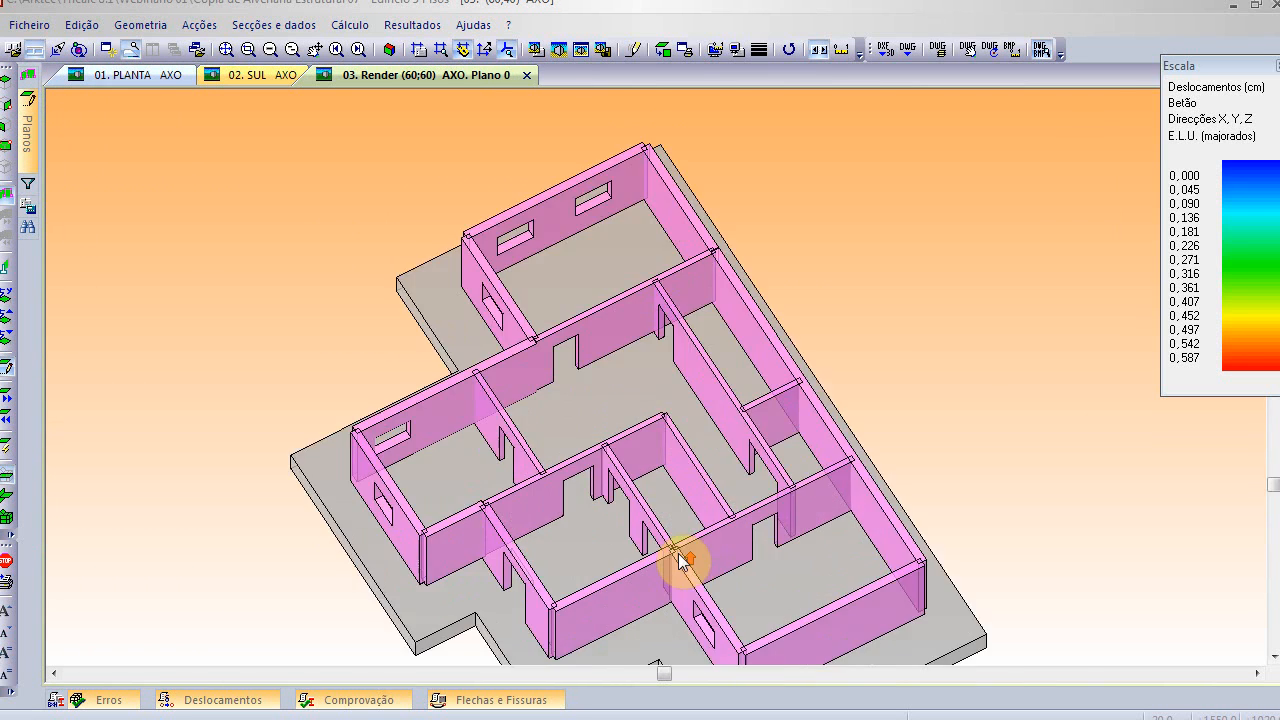
# - Examine the plane 0 walls, their door and window openings, and the wall intersections from several viewing angles
pyautogui.press('Right')
pyautogui.press('Right')
pyautogui.press('Right')
pyautogui.press('Right')
pyautogui.press('Up')
pyautogui.press('Down')
pyautogui.press('Down')
pyautogui.press('Down')
pyautogui.press('Down')
pyautogui.press('Down')
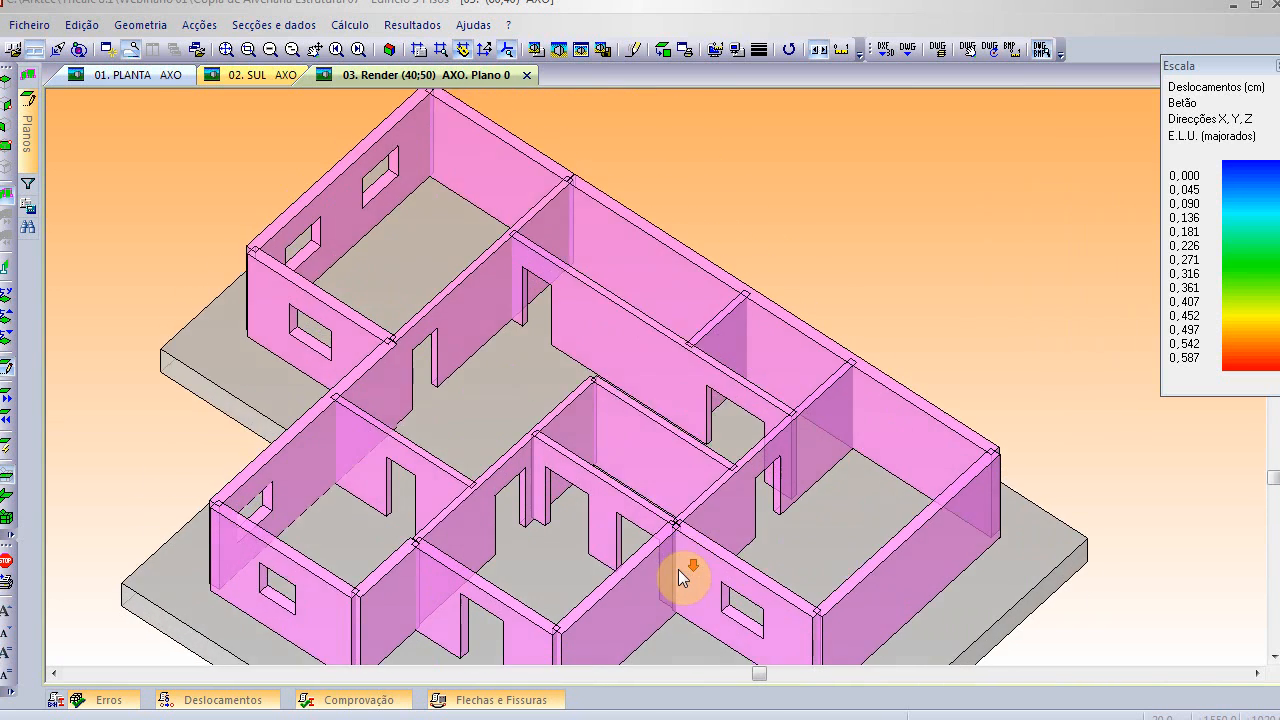
pyautogui.scroll(5, 670, 589)
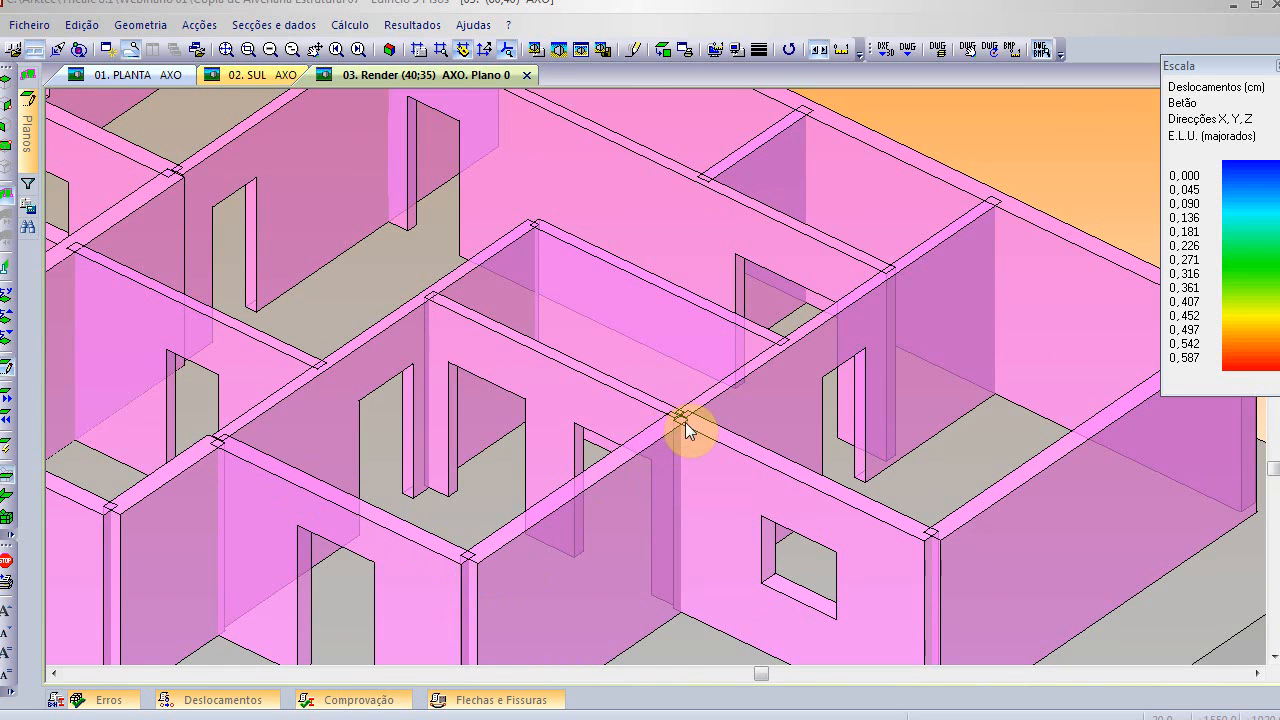
pyautogui.press('Up')
pyautogui.press('Down')
pyautogui.press('Down')
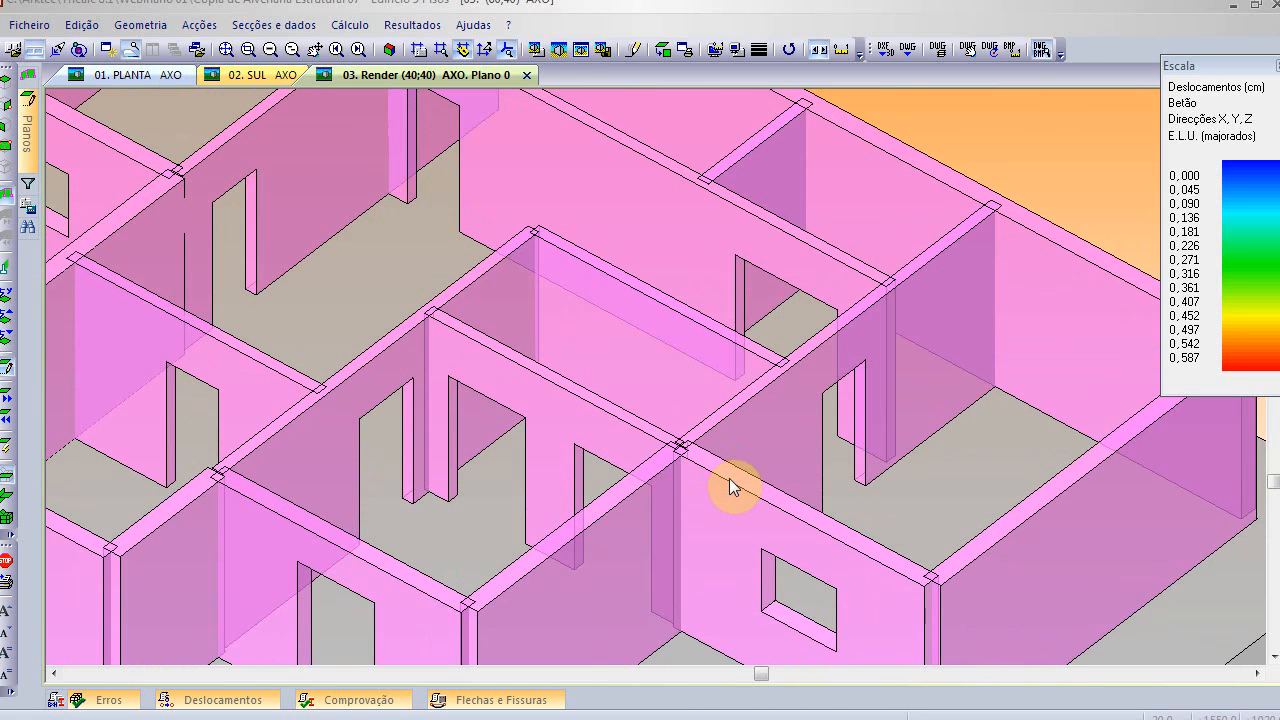
pyautogui.press('Right')
pyautogui.press('Right')
pyautogui.press('Right')
pyautogui.press('Right')
pyautogui.press('Right')
pyautogui.press('Right')
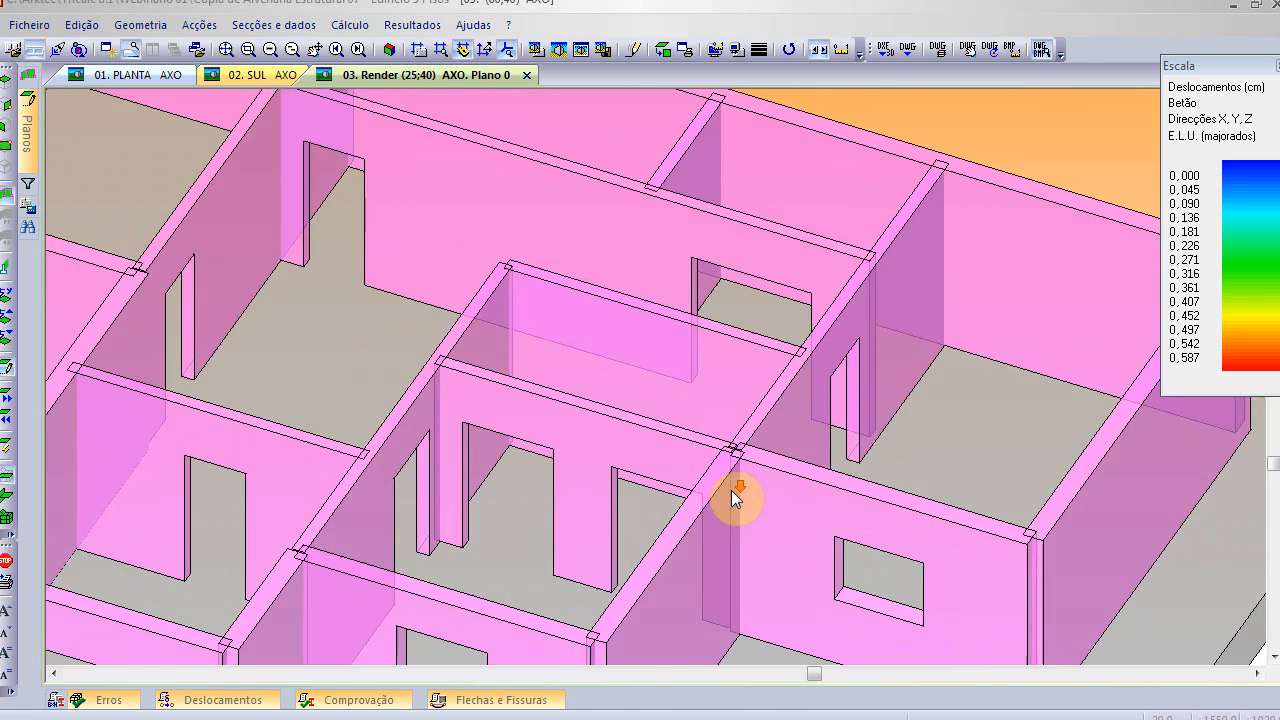
pyautogui.press('Right')
pyautogui.press('Right')
pyautogui.press('Right')
pyautogui.press('Right')
pyautogui.press('Right')
pyautogui.press('Right')
pyautogui.press('Right')
pyautogui.press('Right')
pyautogui.press('Right')
pyautogui.press('Right')
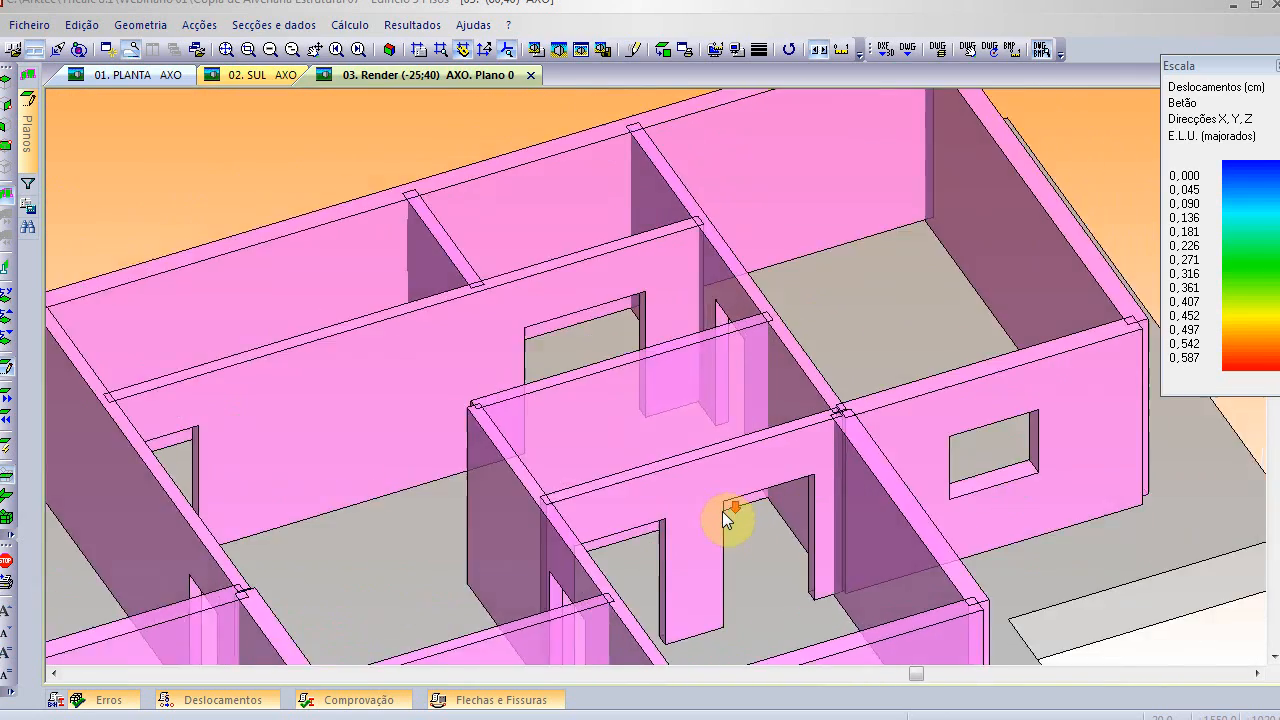
# - Examine the plane 0 walls and their openings from the opposite side, finishing with an overview of the whole floor
pyautogui.press('Left')
pyautogui.press('Left')
pyautogui.press('Left')
pyautogui.press('Left')
pyautogui.press('Left')
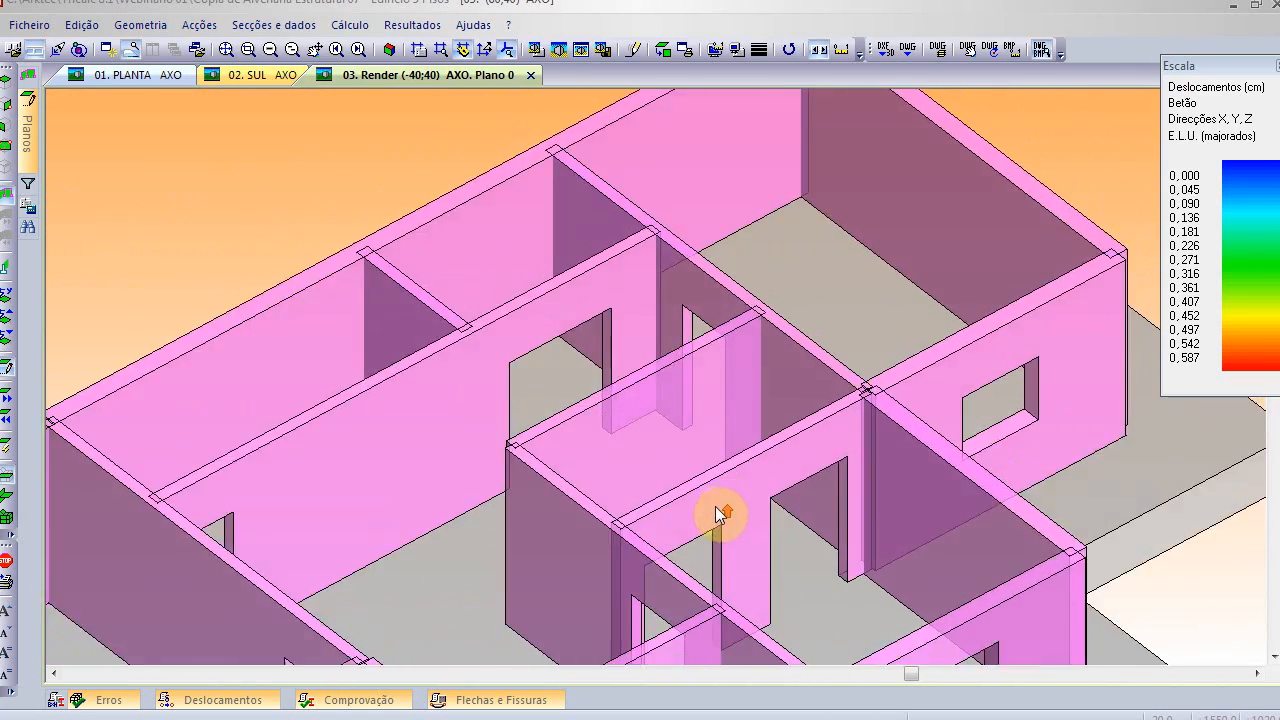
pyautogui.press('Left')
pyautogui.press('Left')
pyautogui.press('Left')
pyautogui.press('Left')
pyautogui.press('Left')
pyautogui.press('Left')
pyautogui.press('Left')
pyautogui.press('Left')
pyautogui.press('Left')
pyautogui.press('Left')
pyautogui.press('Left')
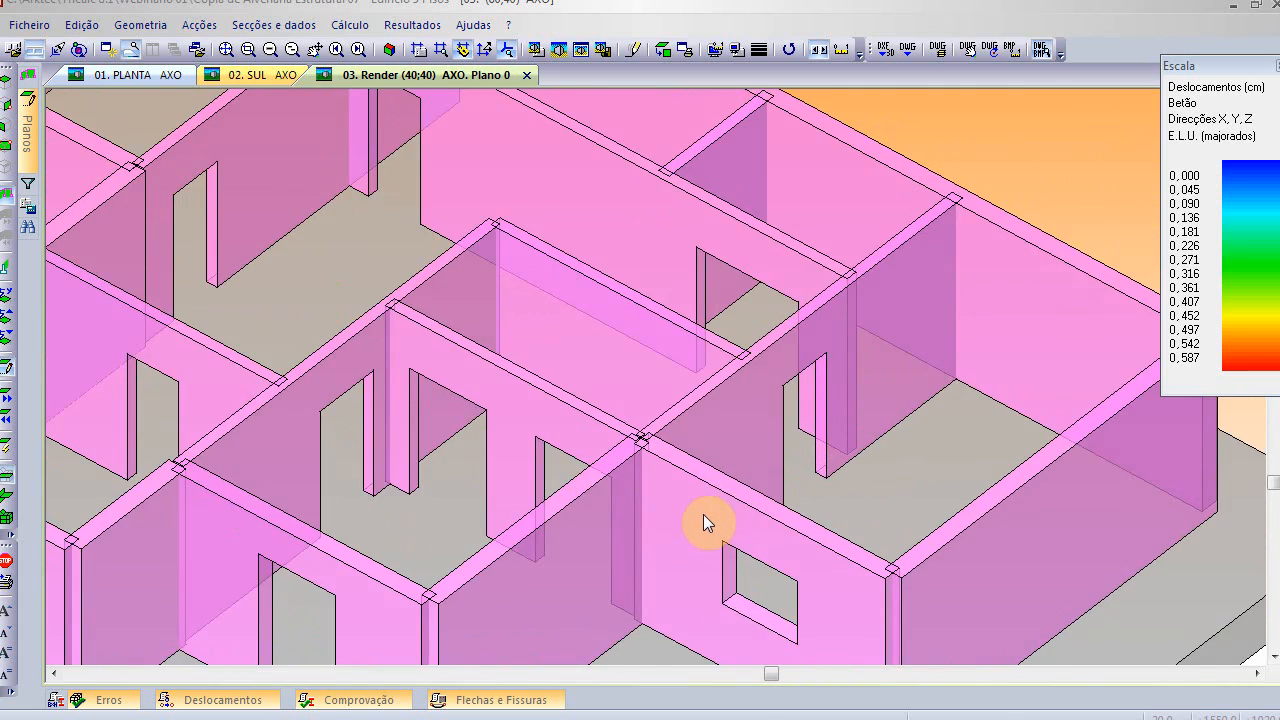
pyautogui.scroll(-5, 710, 510)
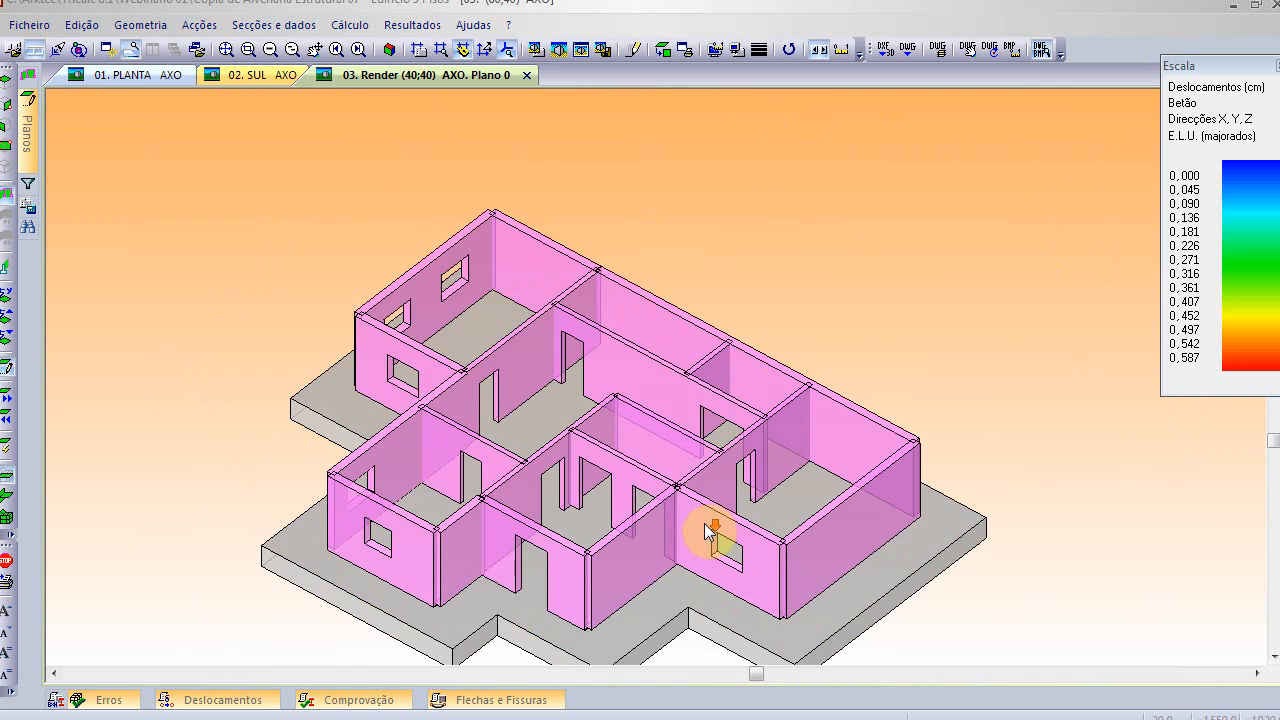
# - Turn on the wireframe model (Desenhar modelo arame) in the render options and inspect the wall mesh closer
pyautogui.click(535, 48)
pyautogui.click(506, 352)
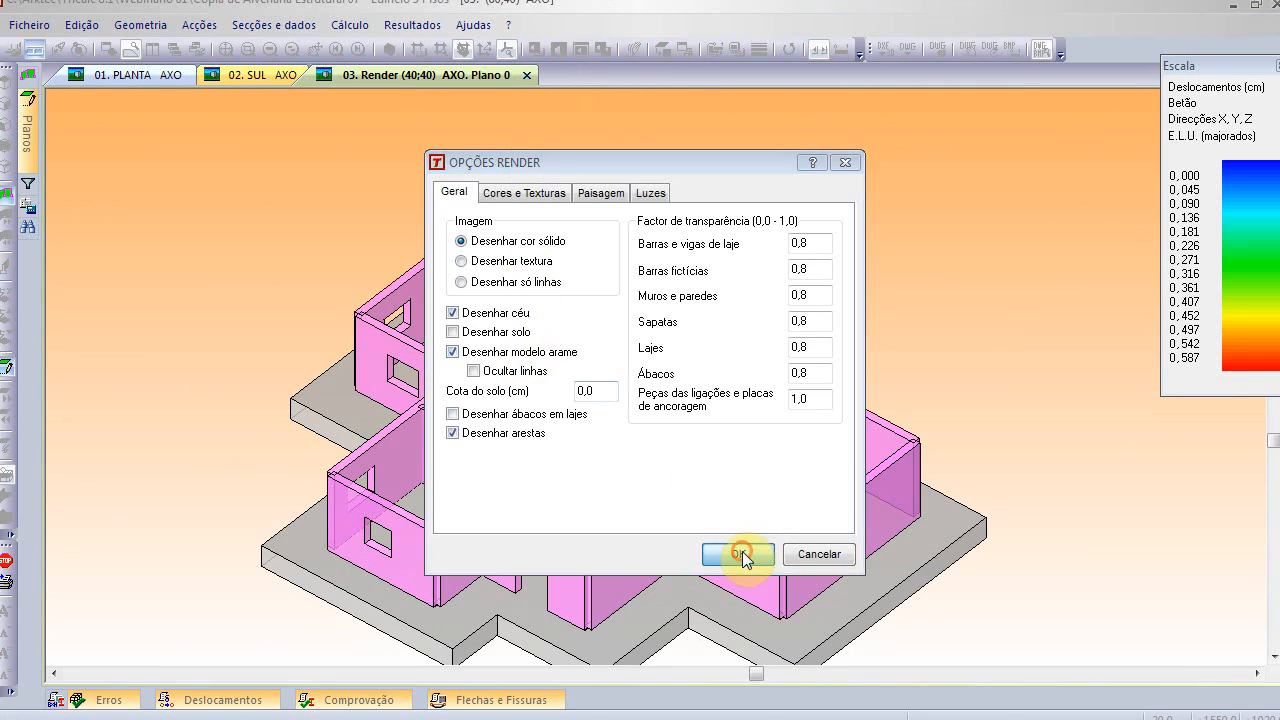
pyautogui.click(738, 554)
pyautogui.scroll(3, 540, 491)
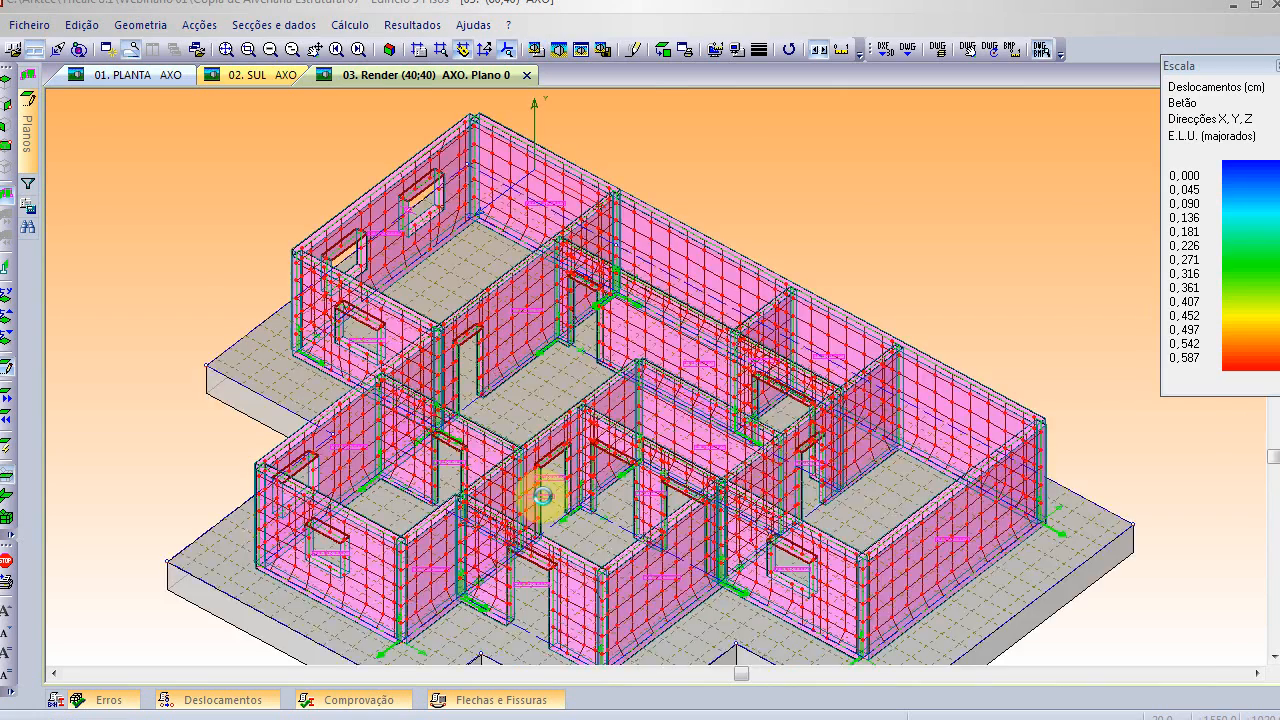
pyautogui.moveTo(545, 505)
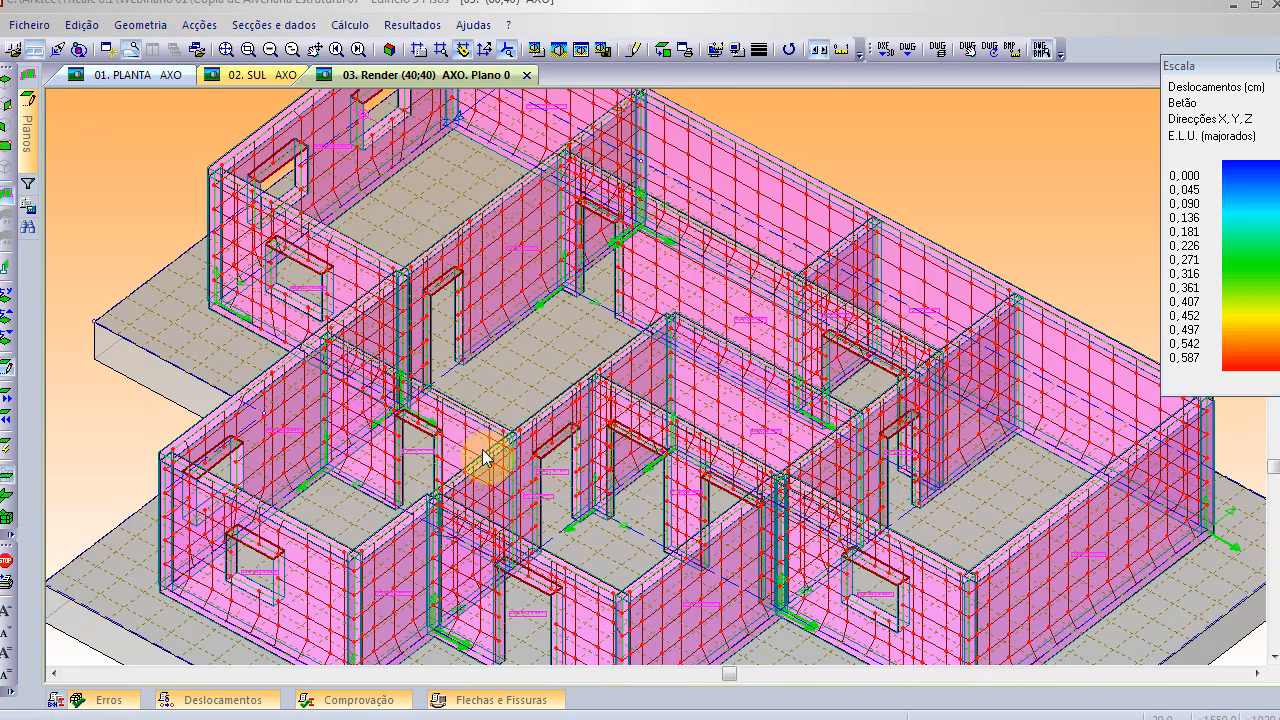
pyautogui.scroll(2, 485, 457)
pyautogui.moveTo(529, 465)
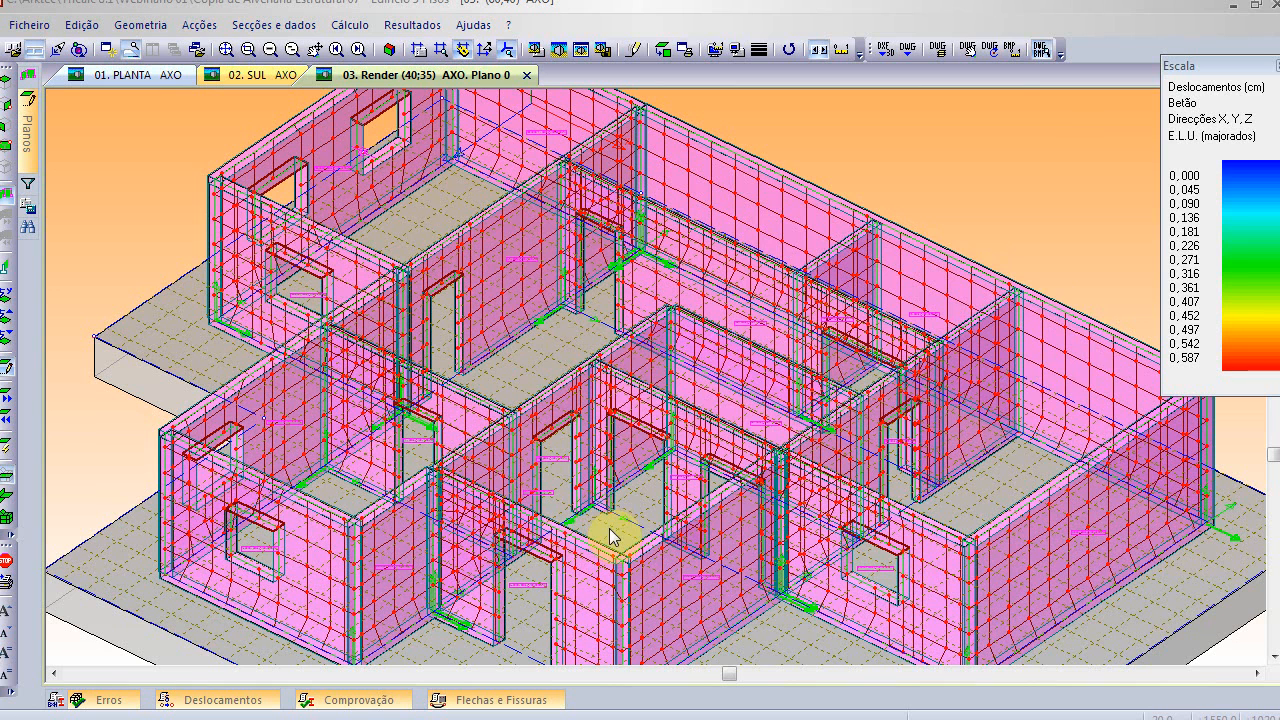
pyautogui.moveTo(620, 533)
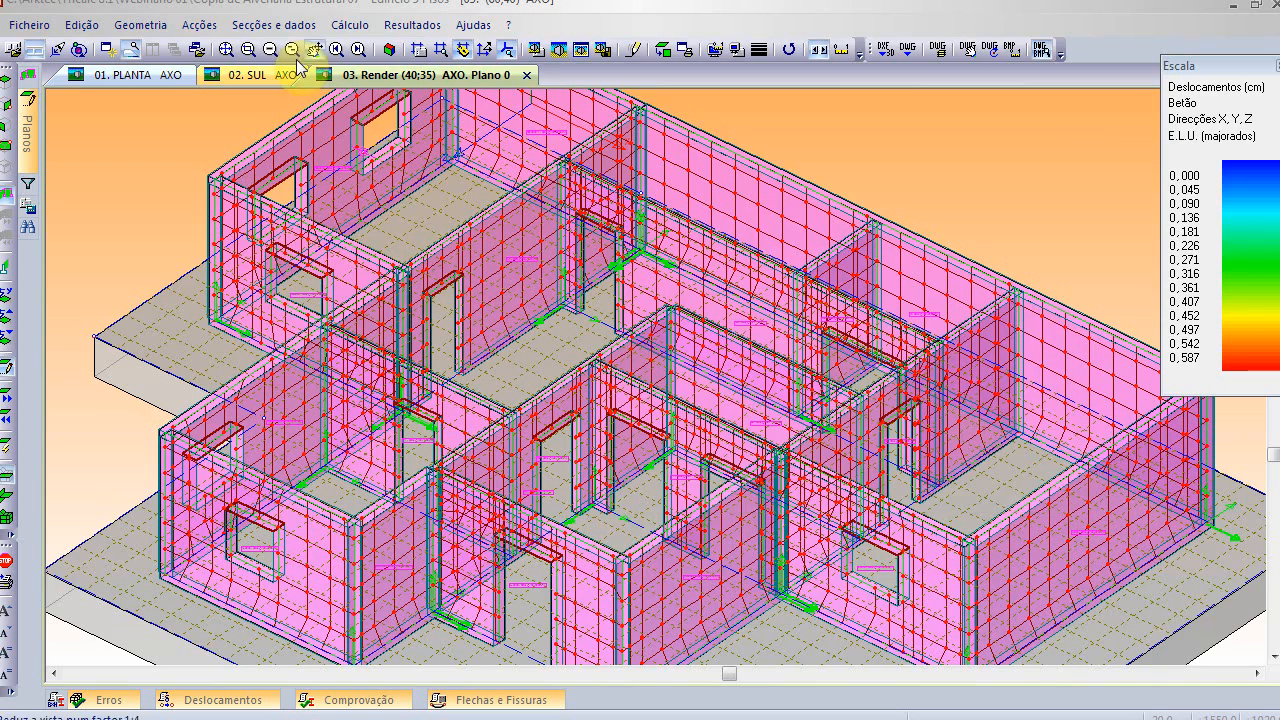
# - Draw the DY Geral displacement isoareas for plane 0 and view them in plan and in axonometric view
pyautogui.click(250, 47)
pyautogui.click(413, 25)
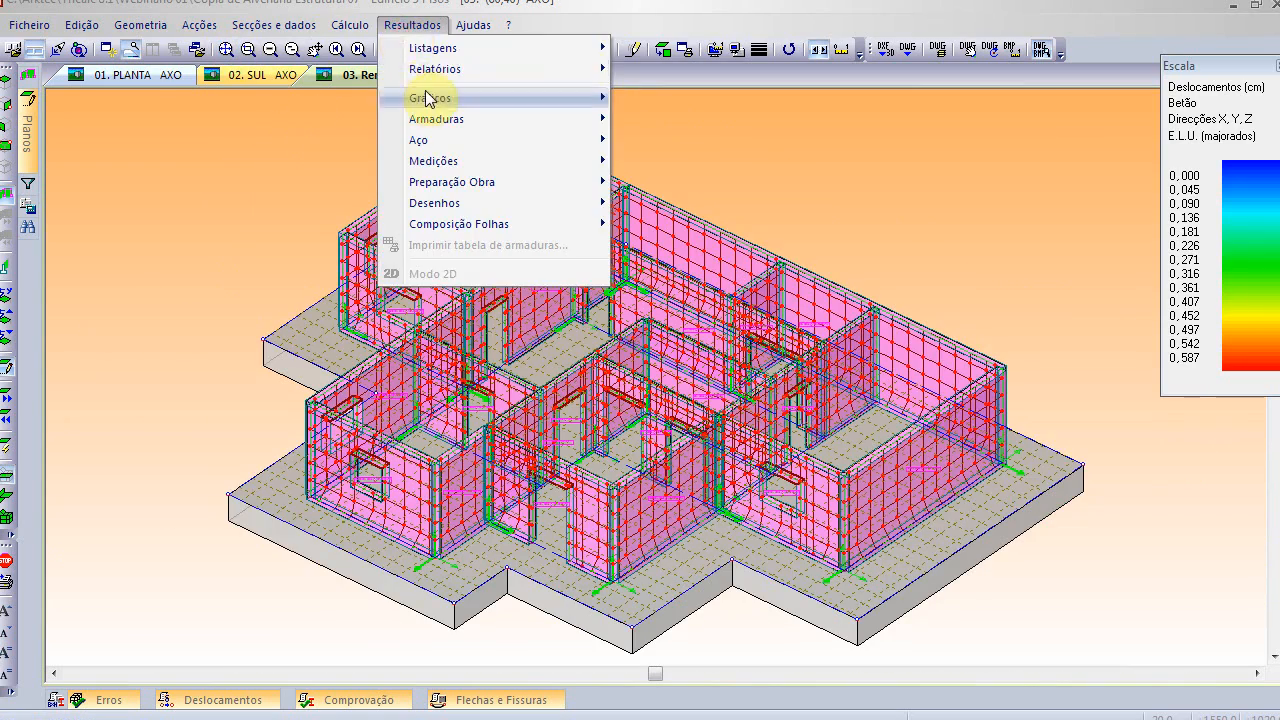
pyautogui.moveTo(508, 97)
pyautogui.click(670, 521)
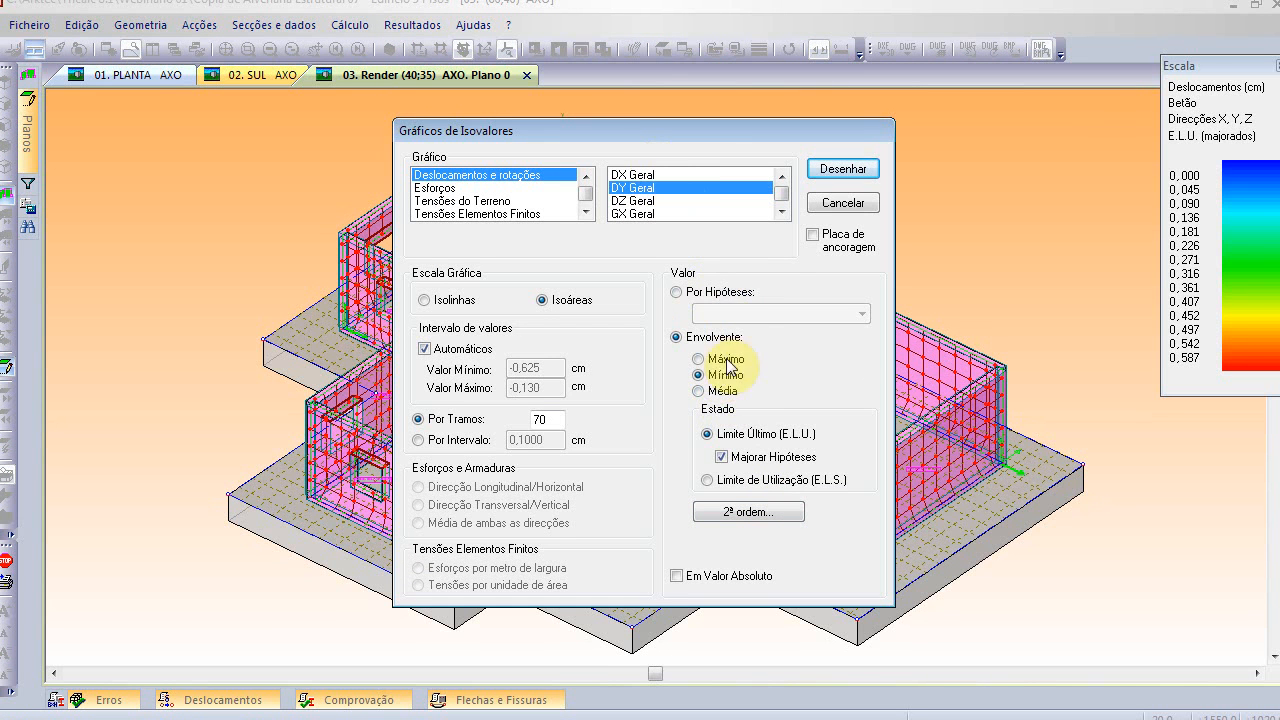
pyautogui.click(842, 169)
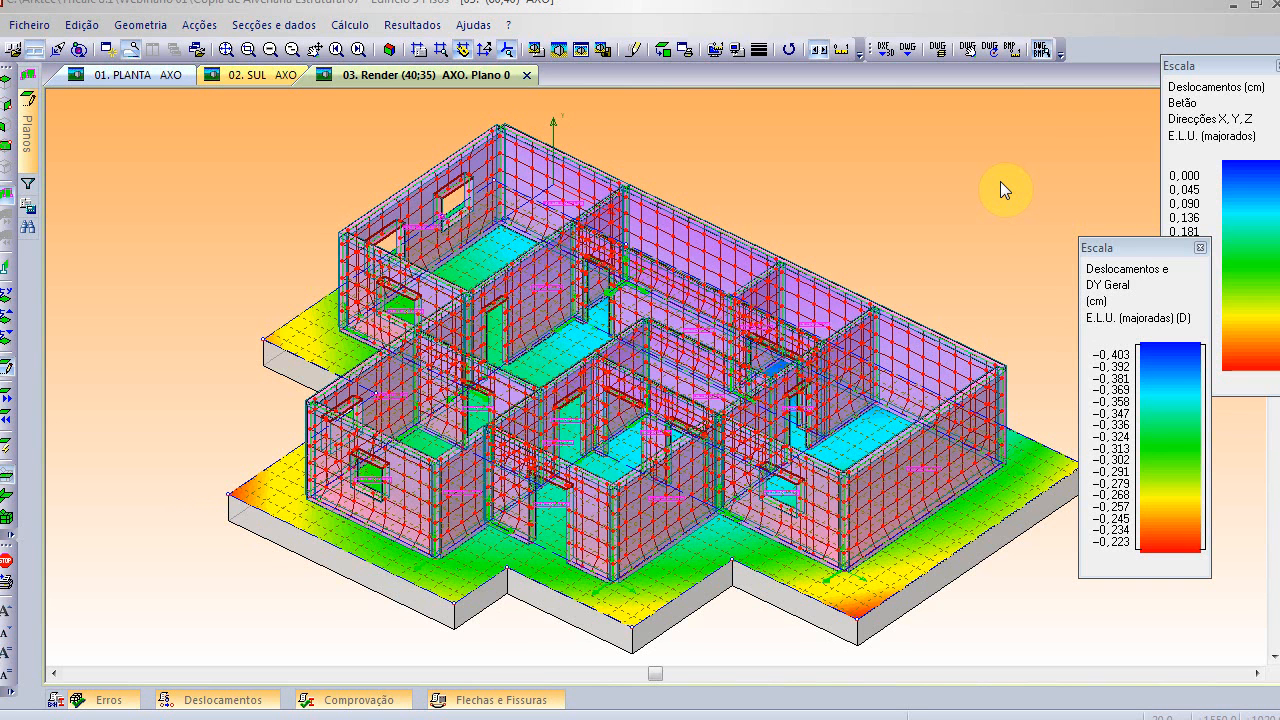
pyautogui.click(664, 49)
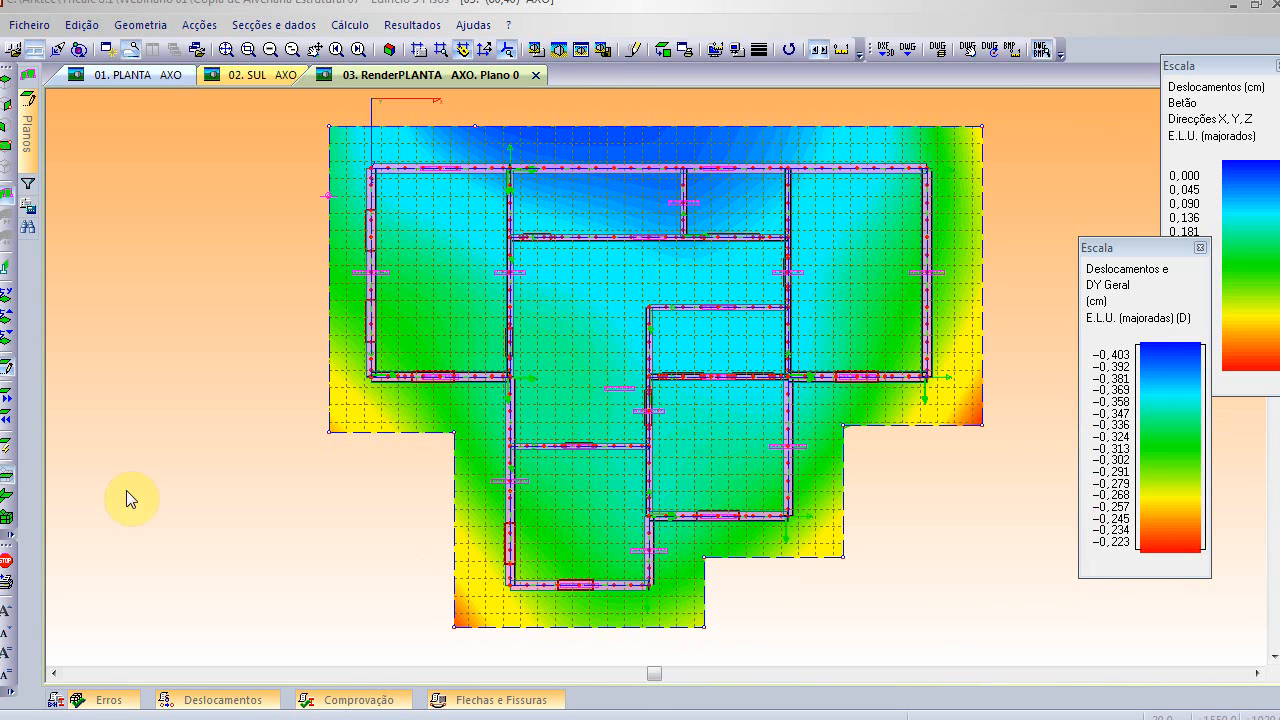
pyautogui.click(389, 49)
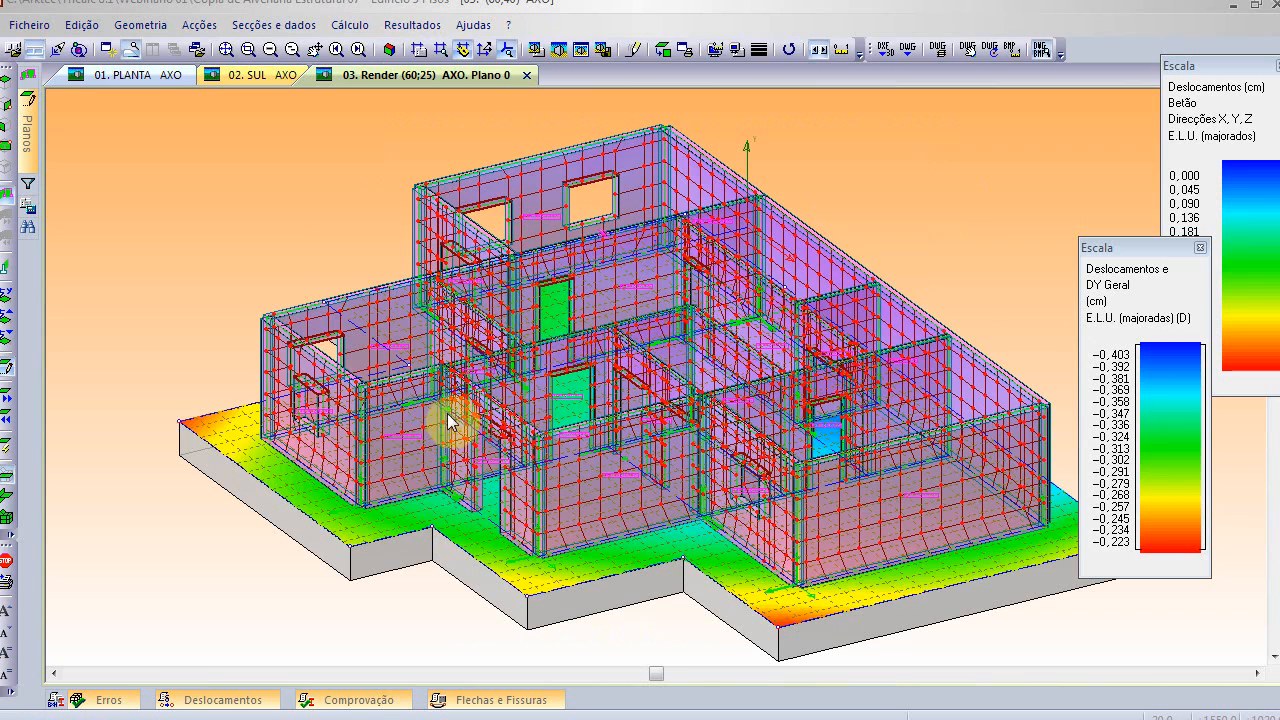
# - Draw the Normal Y isovalues of Tensões Elementos Finitos using the maximum (Máximo) envelope
pyautogui.click(411, 26)
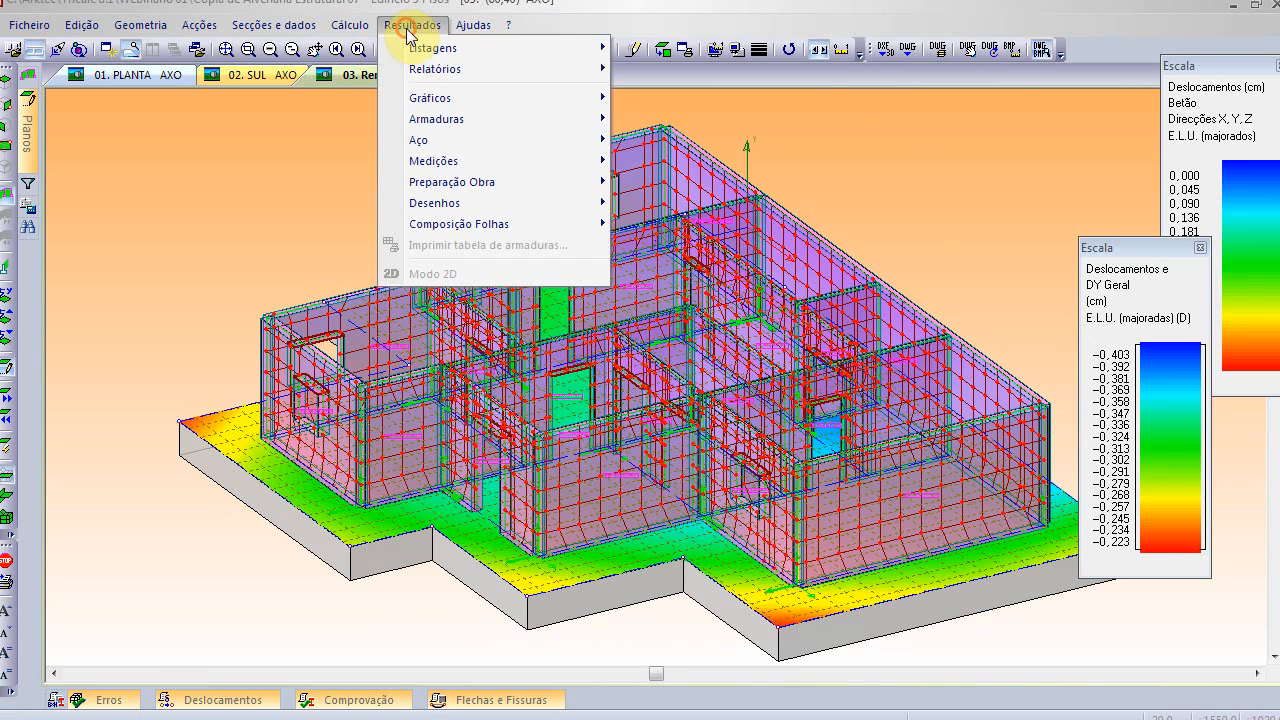
pyautogui.moveTo(420, 97)
pyautogui.click(670, 521)
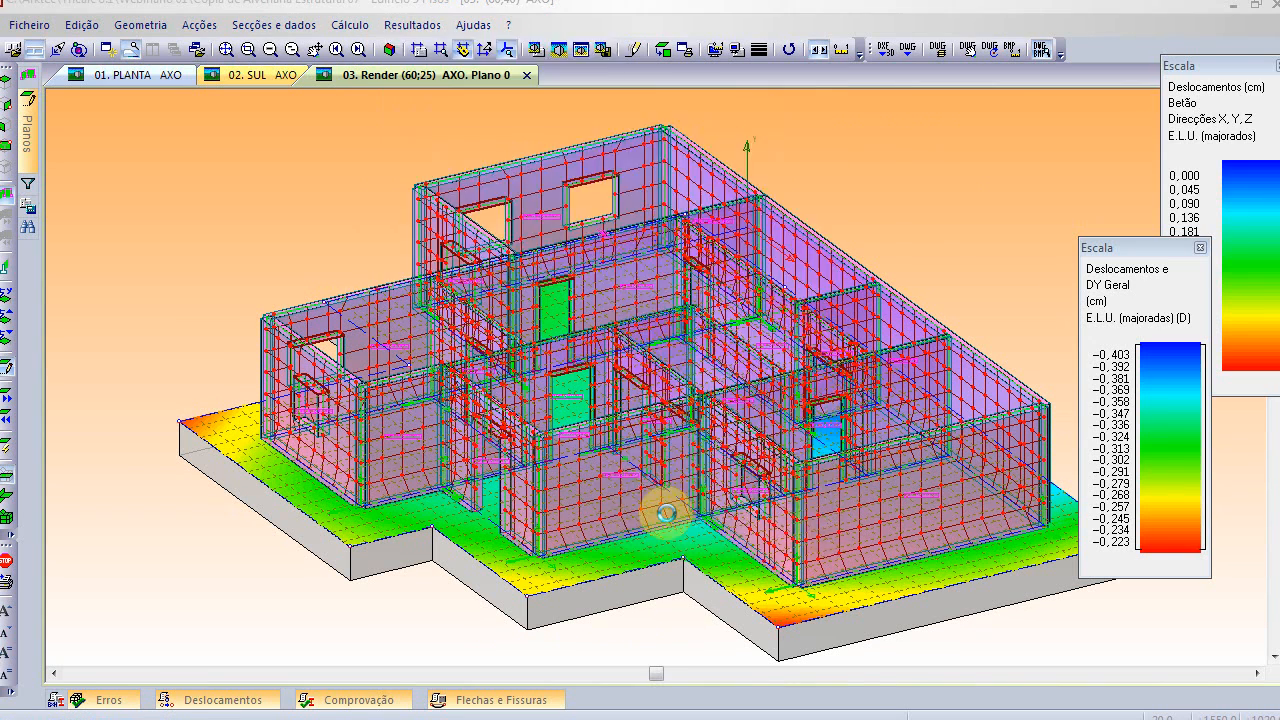
pyautogui.click(494, 212)
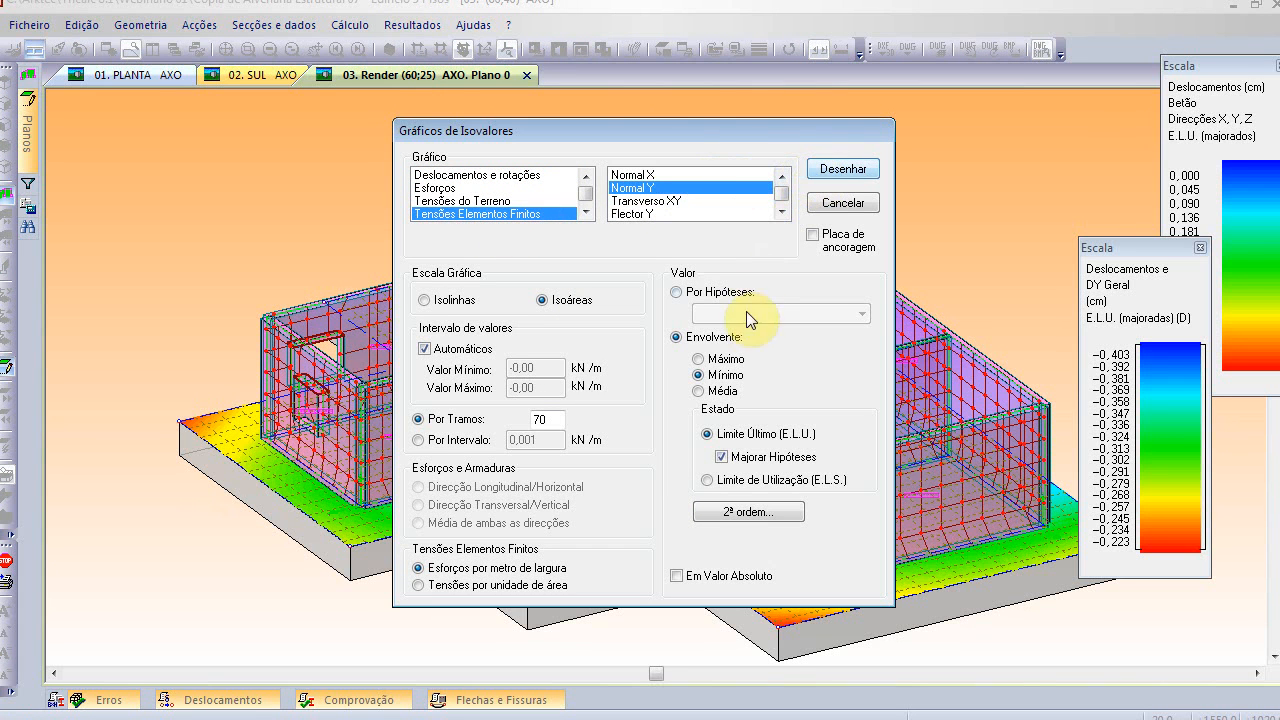
pyautogui.click(731, 356)
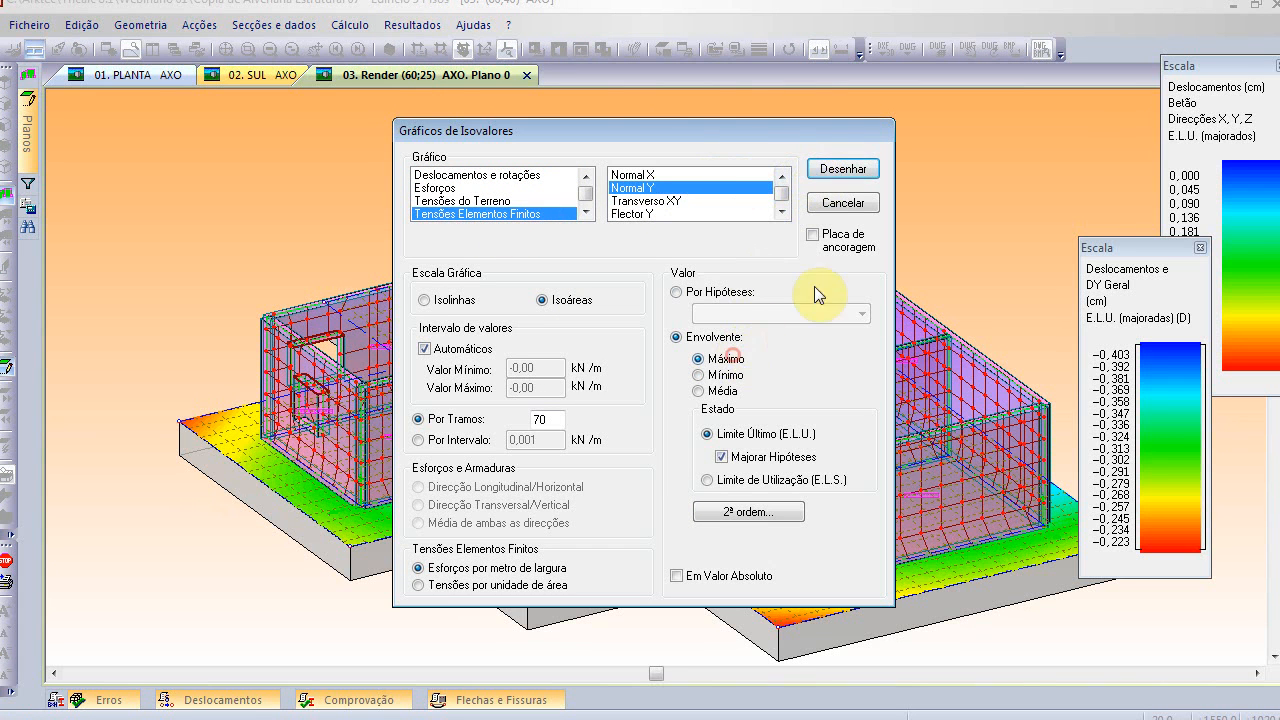
pyautogui.click(845, 174)
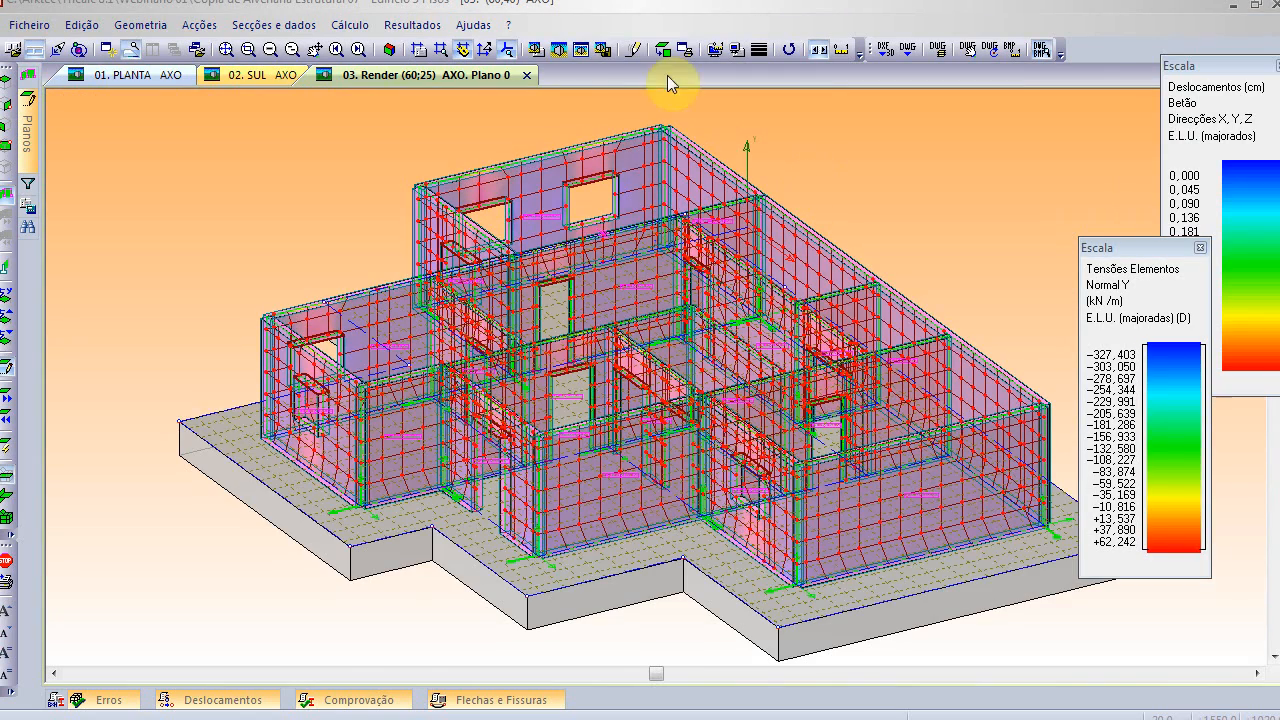
# - Switch the model from render to plain wireframe display and redraw the Normal Y stress isovalues
pyautogui.click(581, 48)
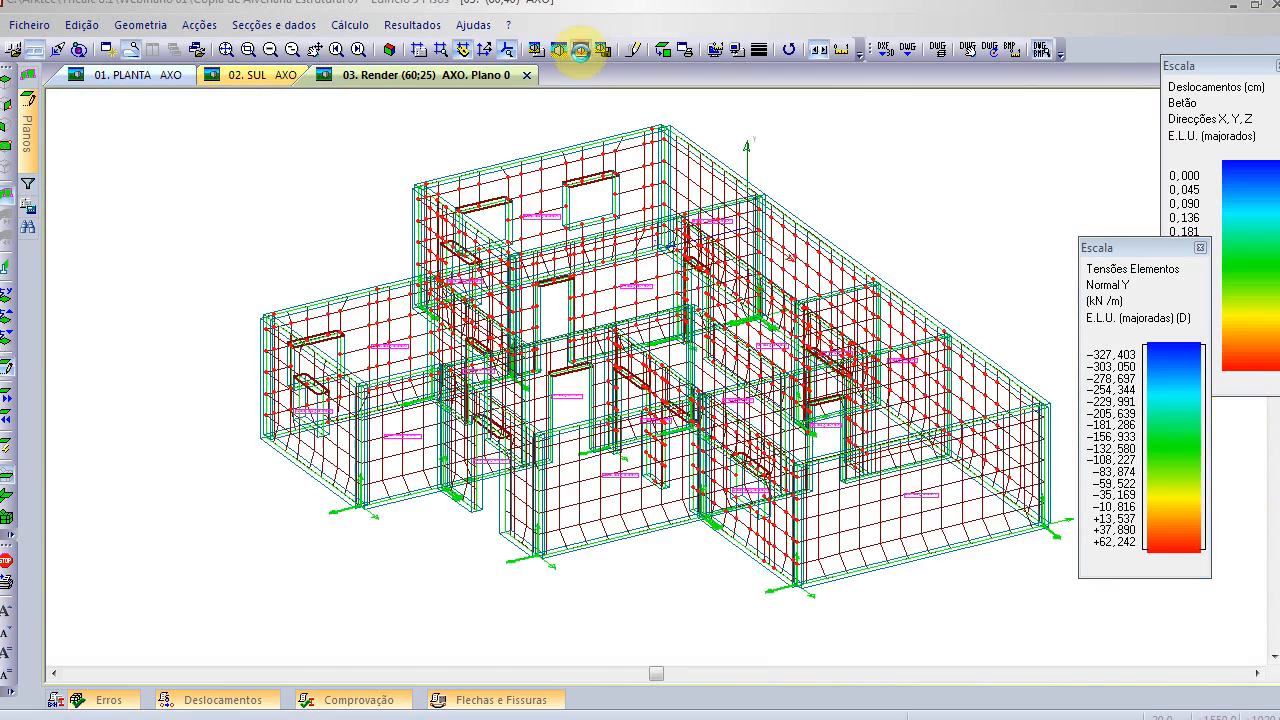
pyautogui.click(424, 30)
pyautogui.moveTo(485, 99)
pyautogui.click(719, 524)
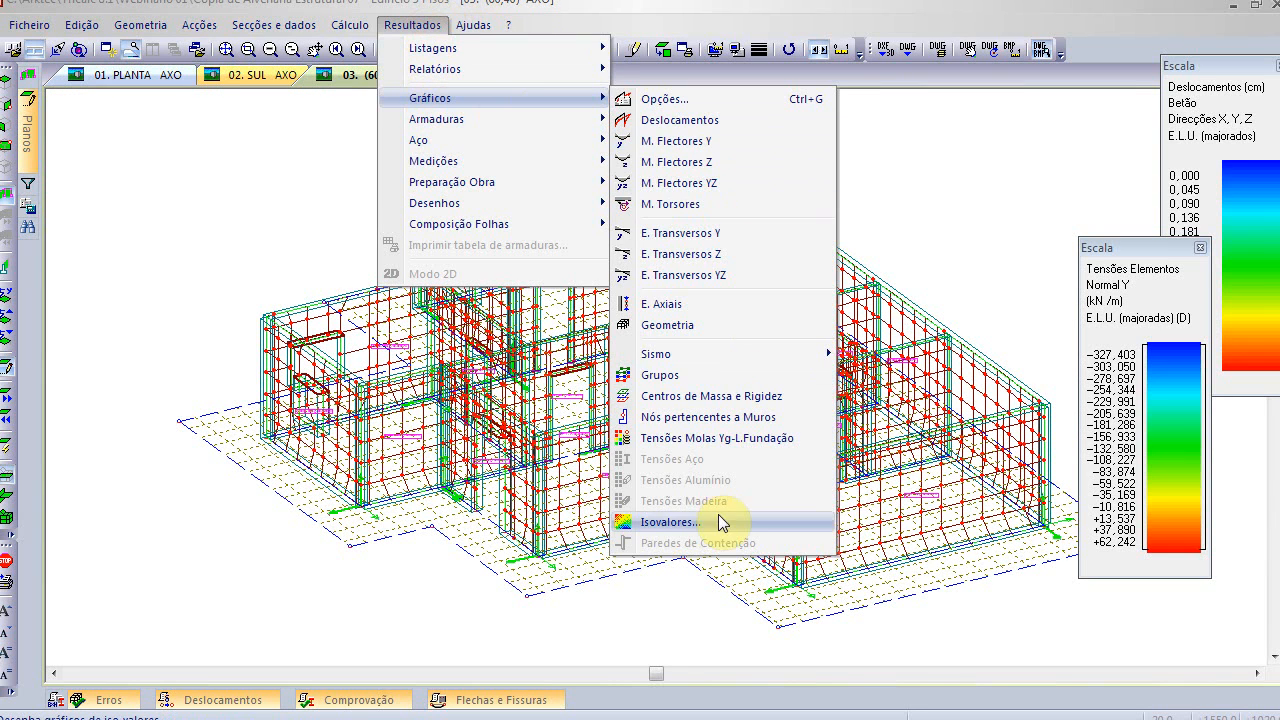
pyautogui.click(833, 174)
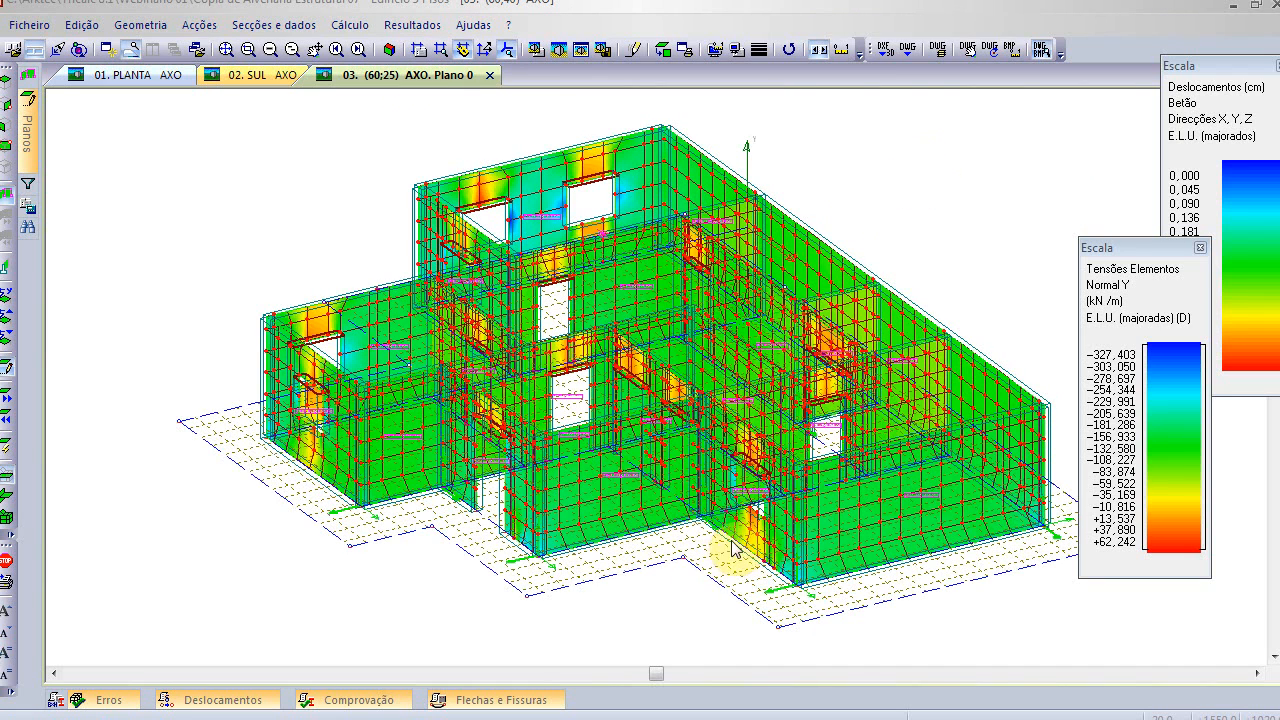
# - Turn off the drawing of the finite element modelling (Desenhar Modelação) for the resistant walls
pyautogui.click(158, 24)
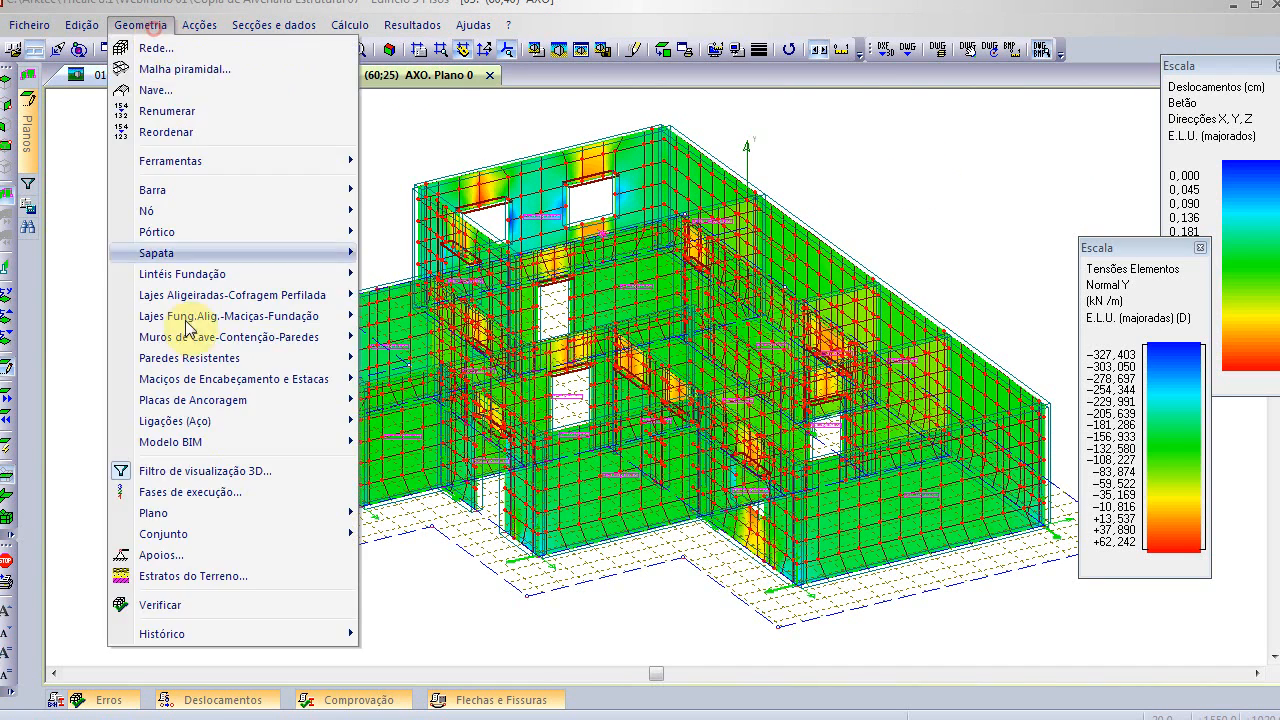
pyautogui.moveTo(230, 362)
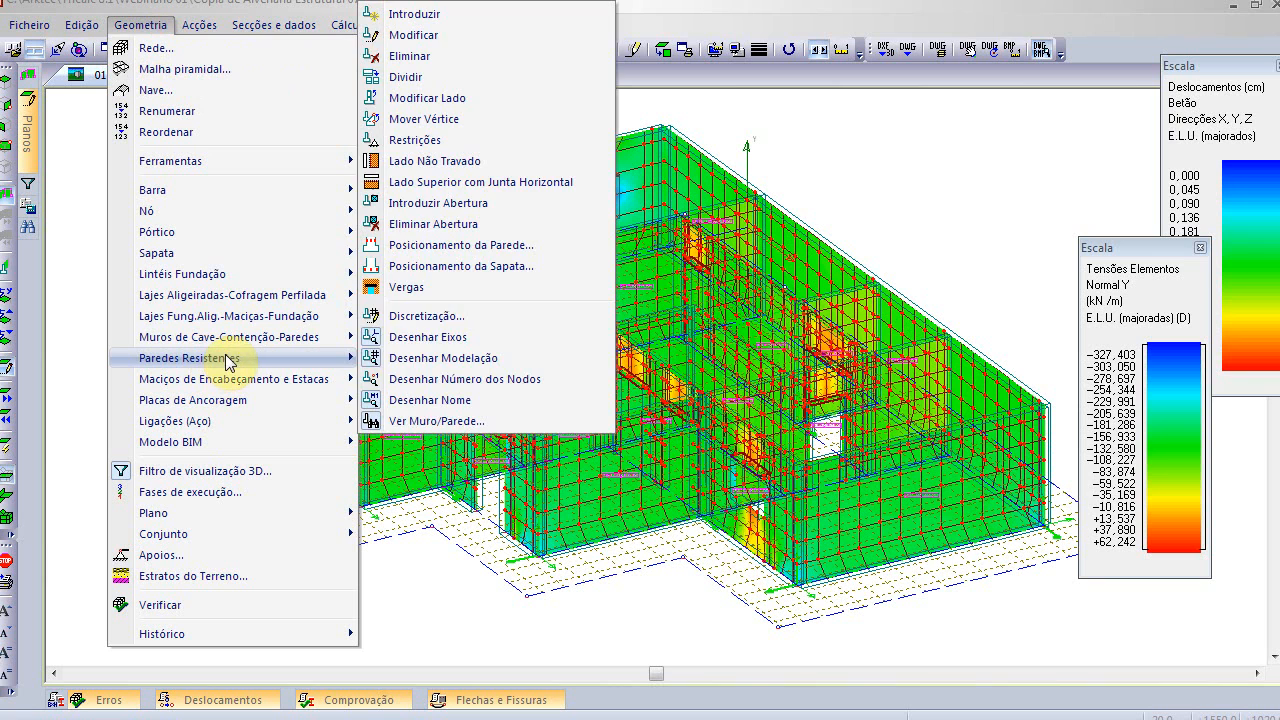
pyautogui.click(500, 360)
# - Examine the Normal Y stress distribution on the plane 0 walls from several low viewing angles
pyautogui.moveTo(356, 380)
pyautogui.mouseDown(button='middle')
pyautogui.moveTo(351, 420)
pyautogui.moveTo(354, 389)
pyautogui.moveTo(380, 404)
pyautogui.moveTo(387, 392)
pyautogui.moveTo(712, 386)
pyautogui.moveTo(906, 311)
pyautogui.mouseUp(button='middle')
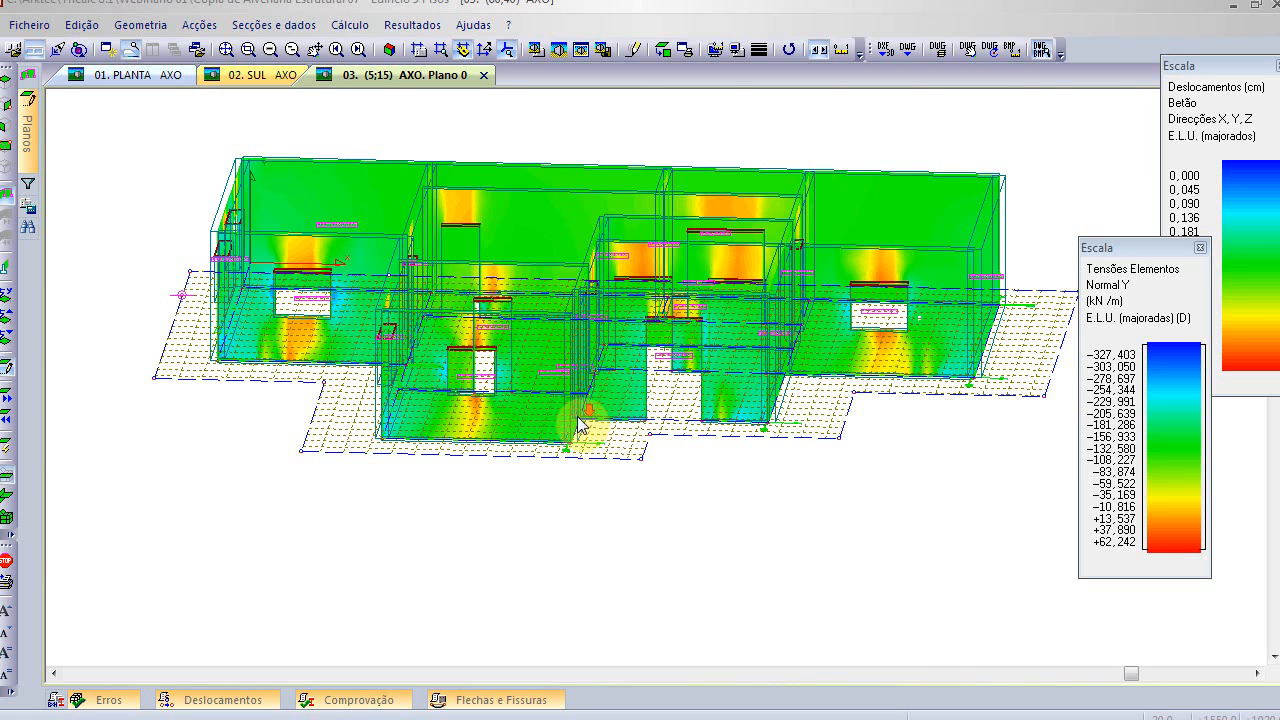
pyautogui.press('Right')
pyautogui.press('Right')
pyautogui.press('Right')
pyautogui.press('Right')
pyautogui.press('Right')
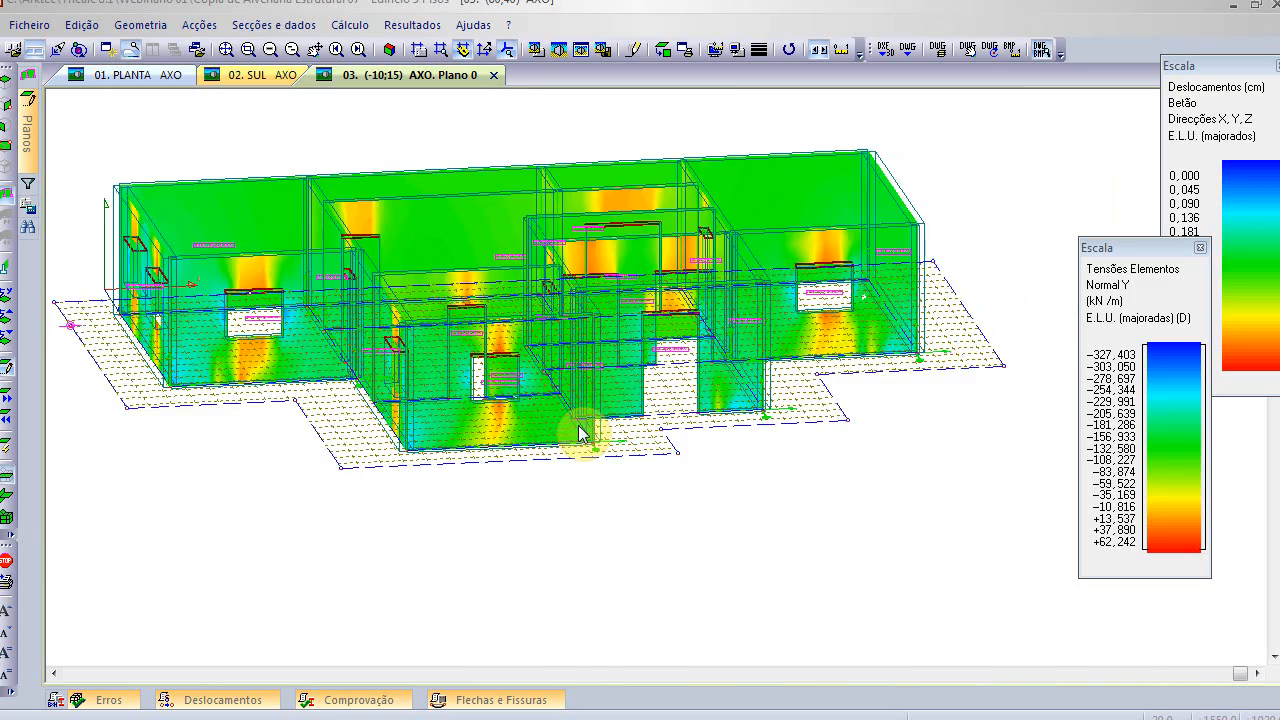
pyautogui.press('Right')
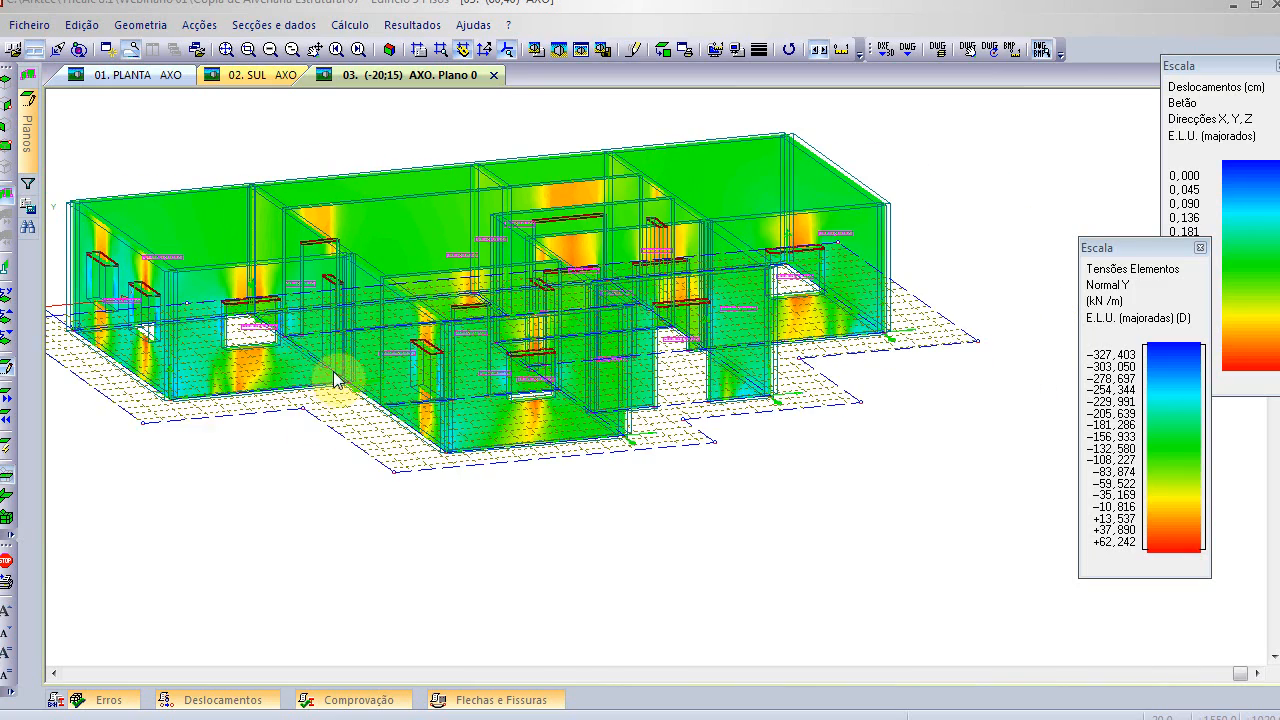
pyautogui.press('Right')
pyautogui.press('Right')
pyautogui.press('Right')
pyautogui.press('Right')
pyautogui.press('Right')
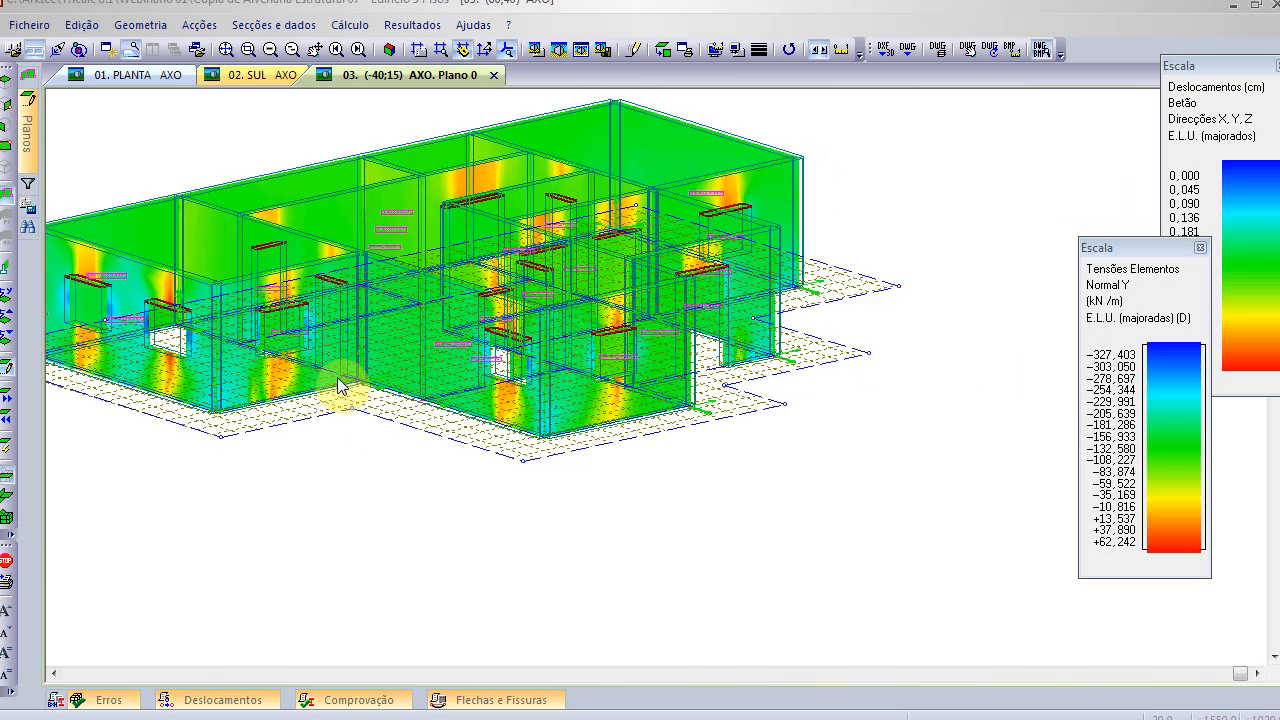
pyautogui.press('Right')
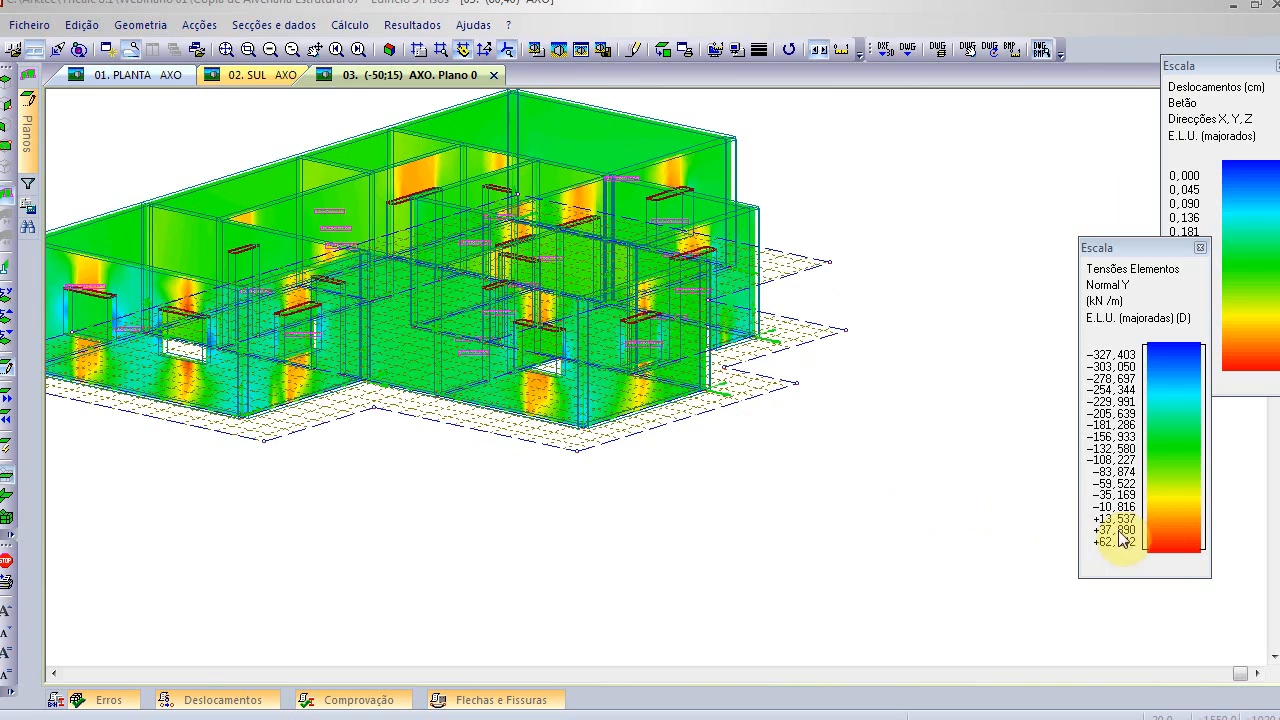
# - Inspect the Normal Y stresses around the window openings near the projecting corner, and try to switch to another open application
pyautogui.scroll(1, 529, 358)
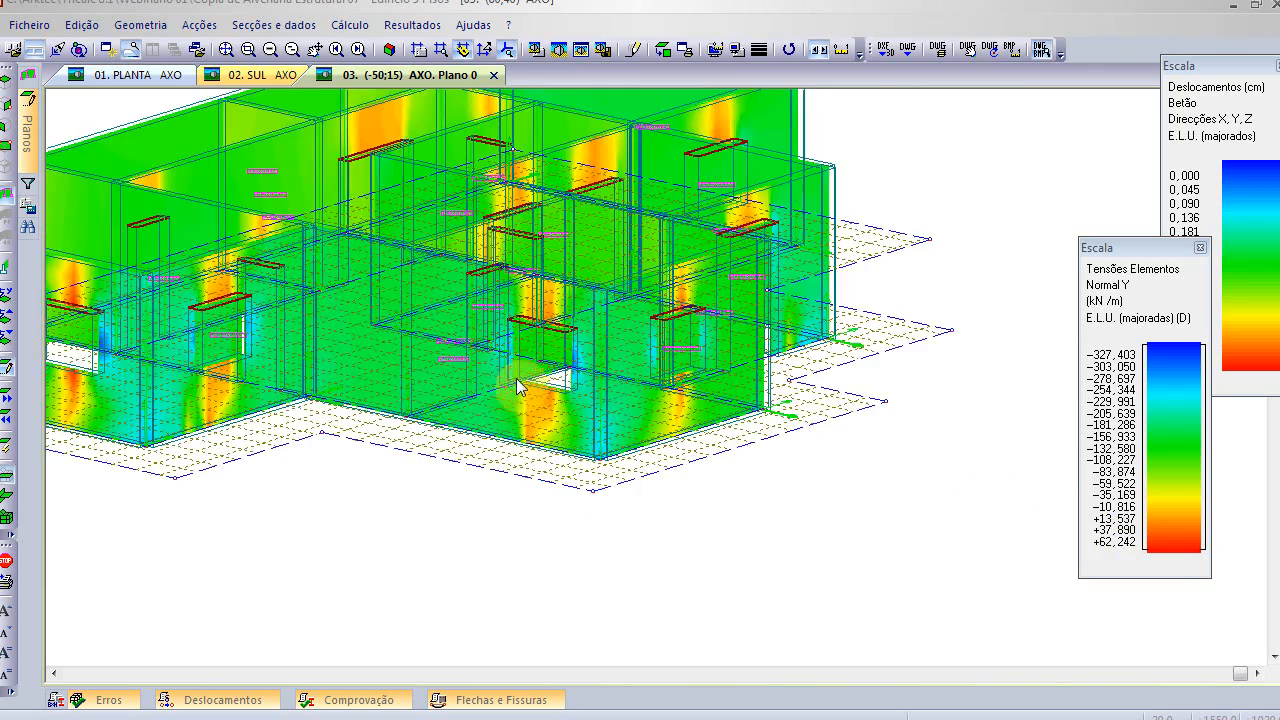
pyautogui.scroll(1, 530, 350)
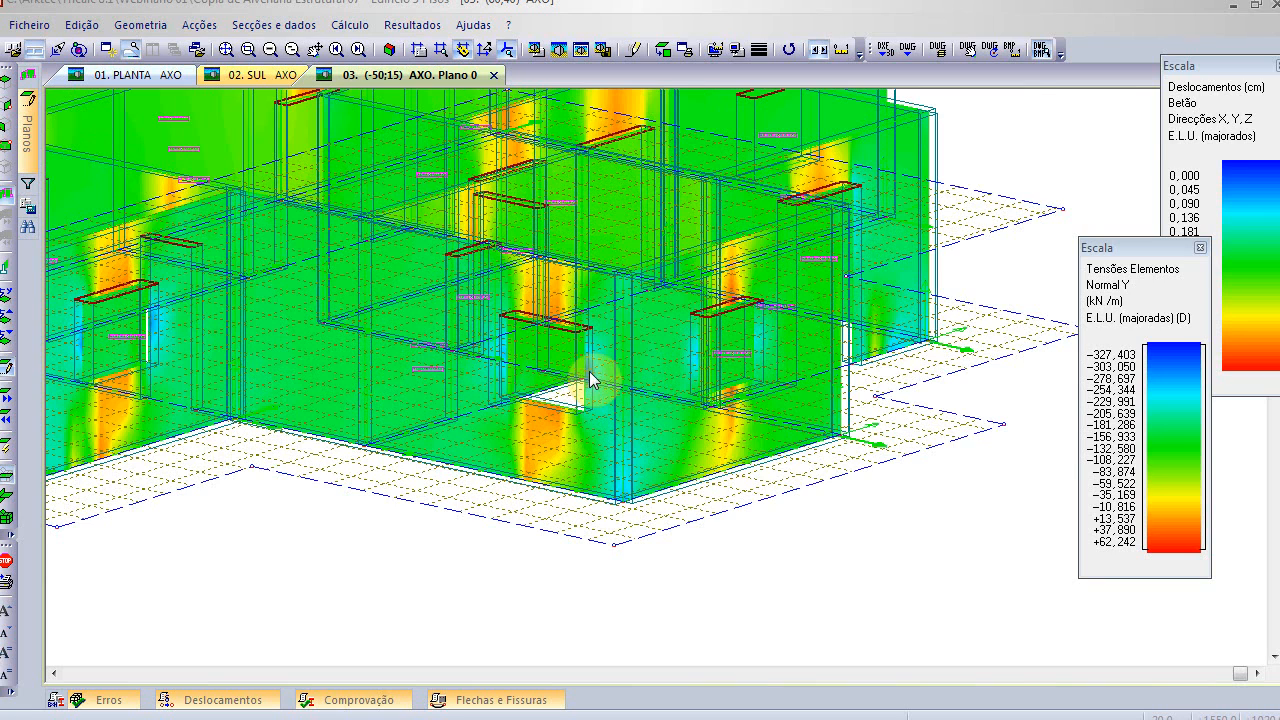
pyautogui.scroll(1, 591, 371)
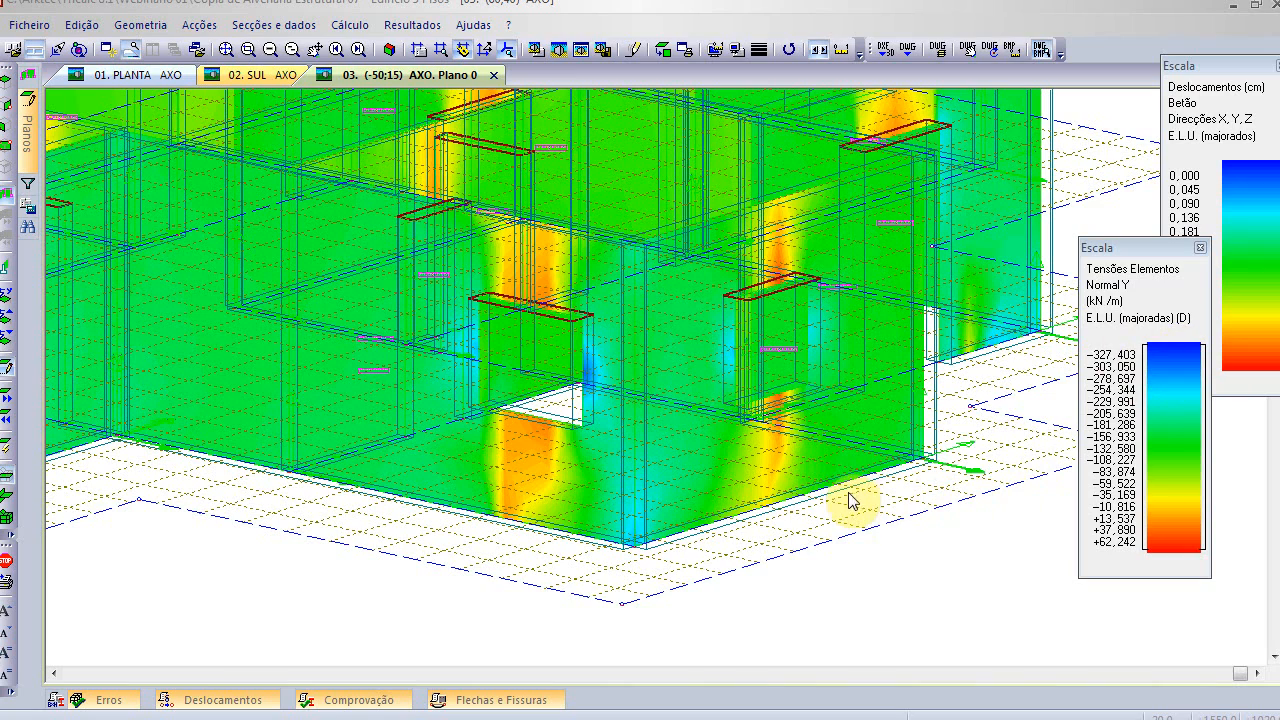
pyautogui.scroll(-2, 843, 517)
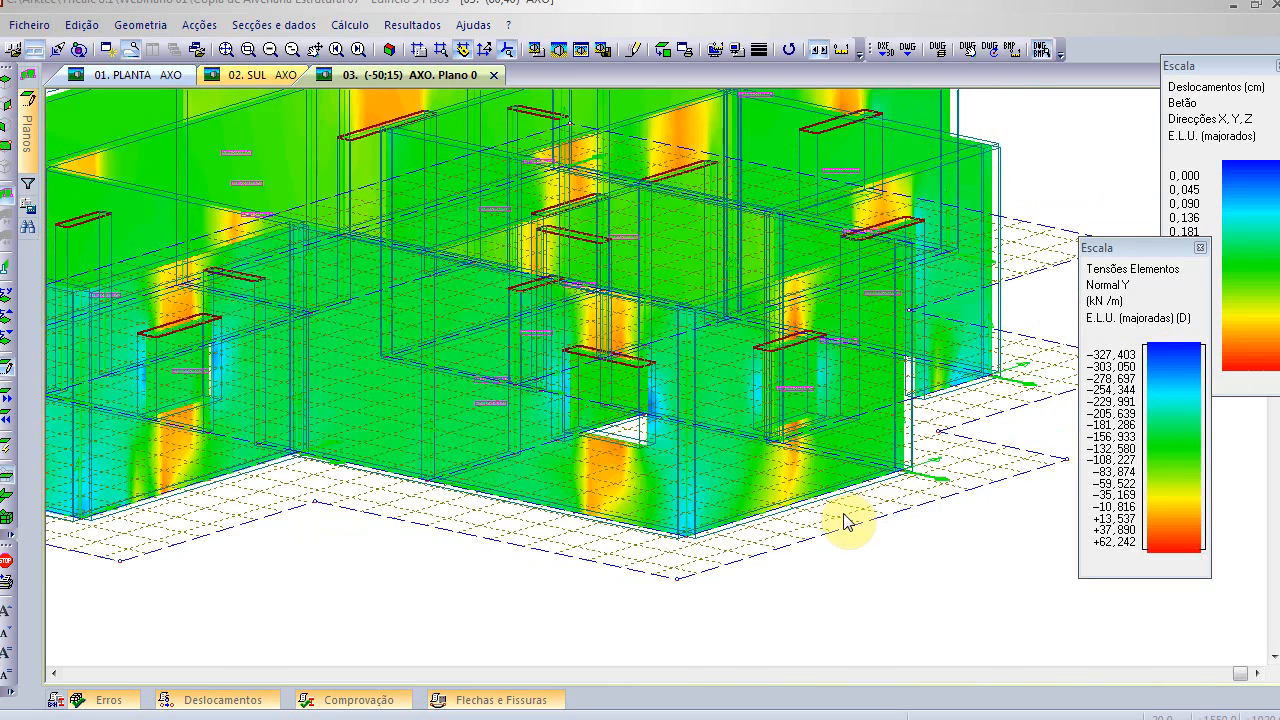
pyautogui.click(1005, 446)
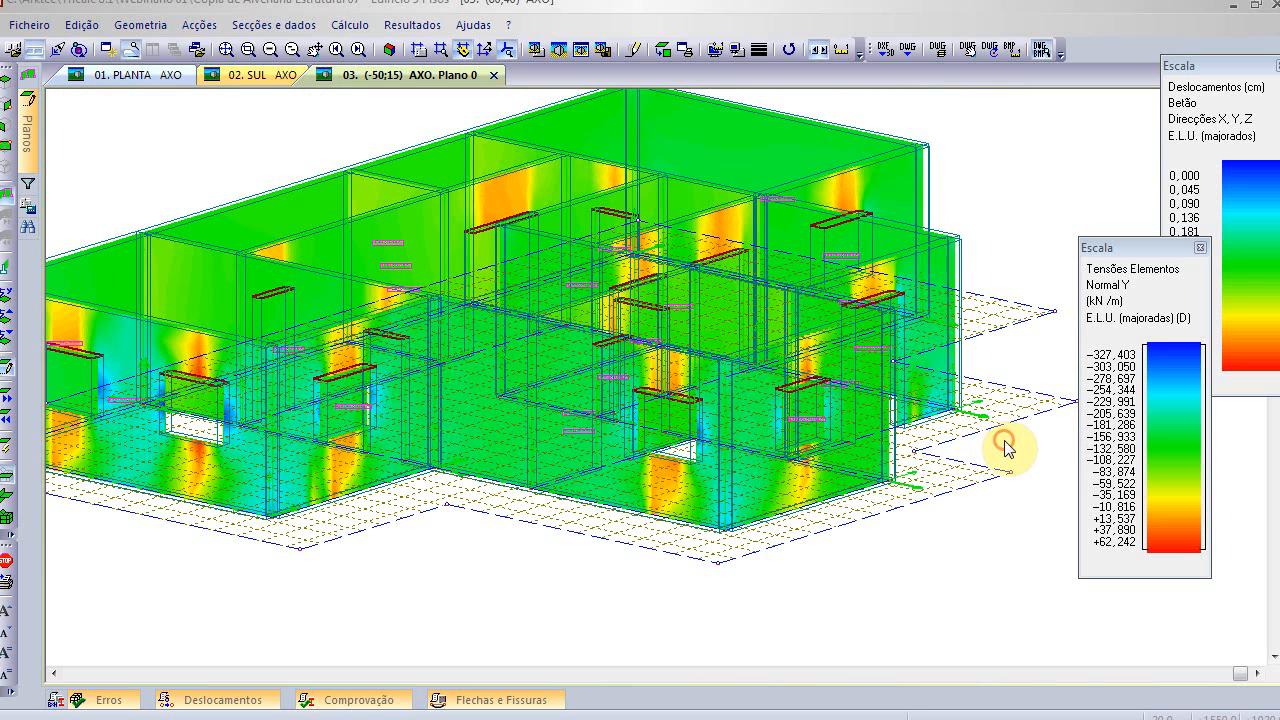
pyautogui.moveTo(873, 452)
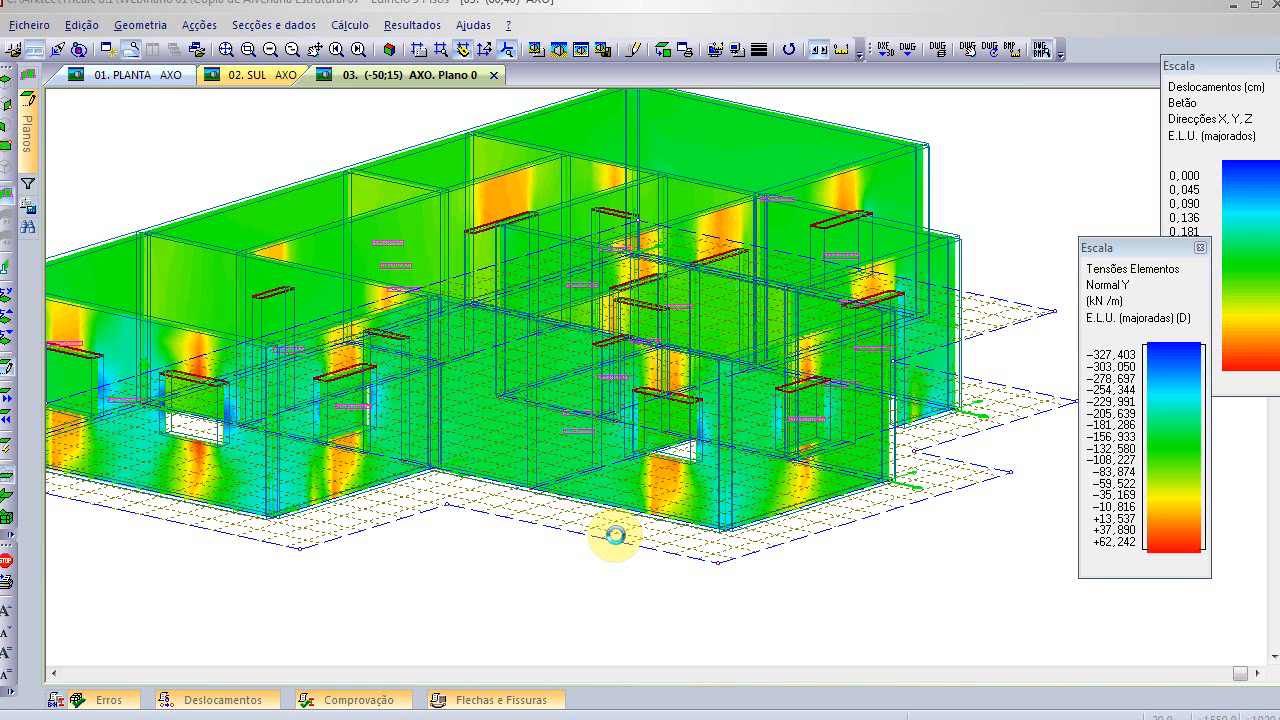
pyautogui.hotkey('alt', 'Tab')
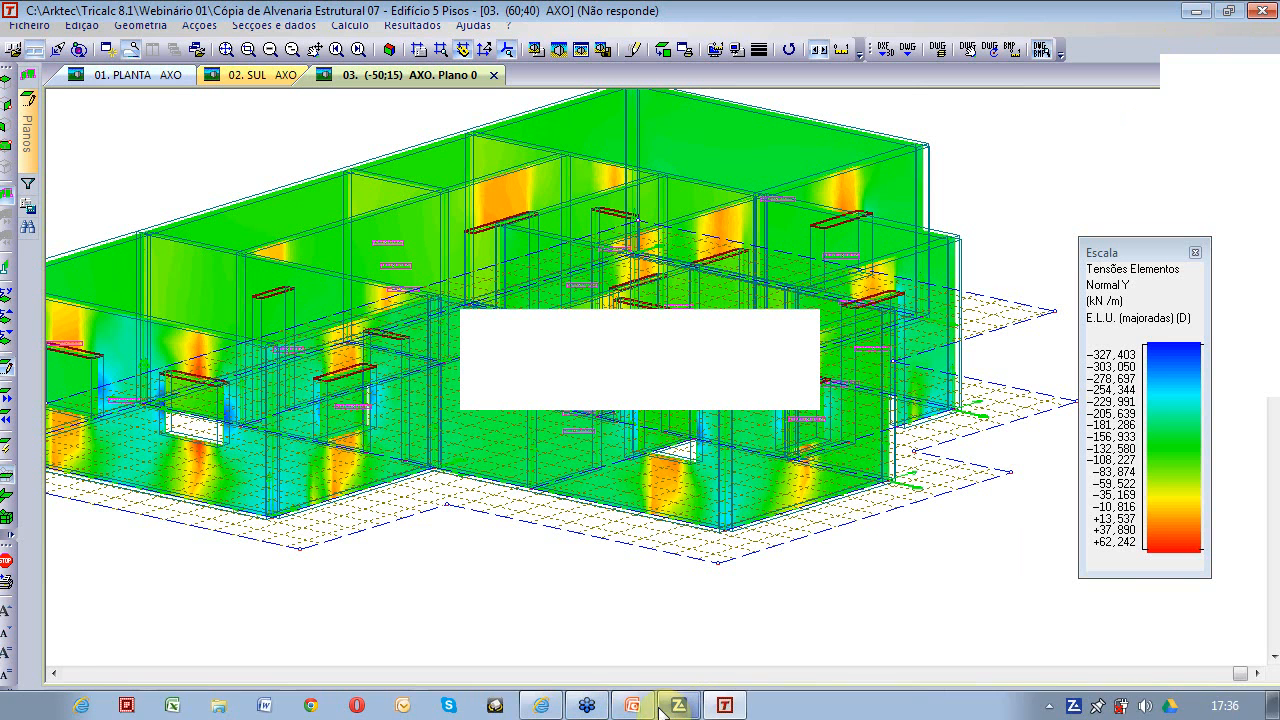
# - Switch to the PowerPoint slide show, underline the area below the excavator bucket, and advance the presentation
pyautogui.click(630, 707)
pyautogui.click(1201, 12)
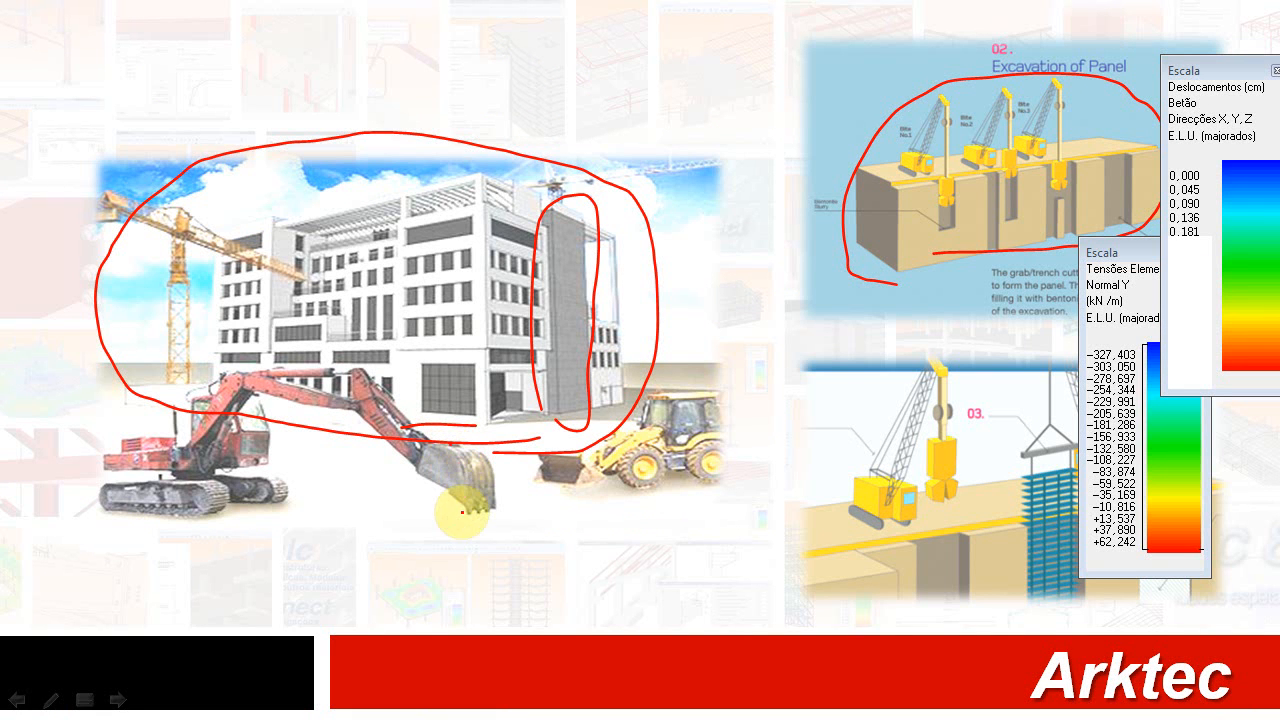
pyautogui.moveTo(461, 514); pyautogui.dragTo(533, 522)
pyautogui.press('Right')
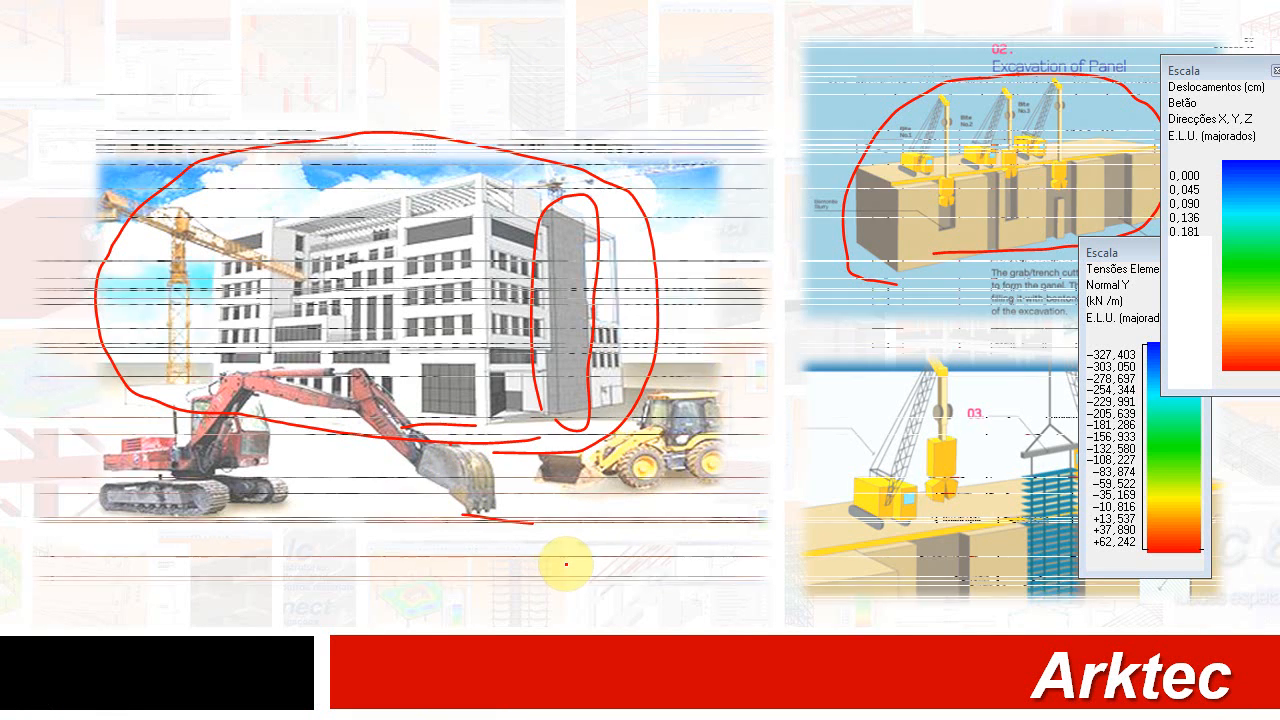
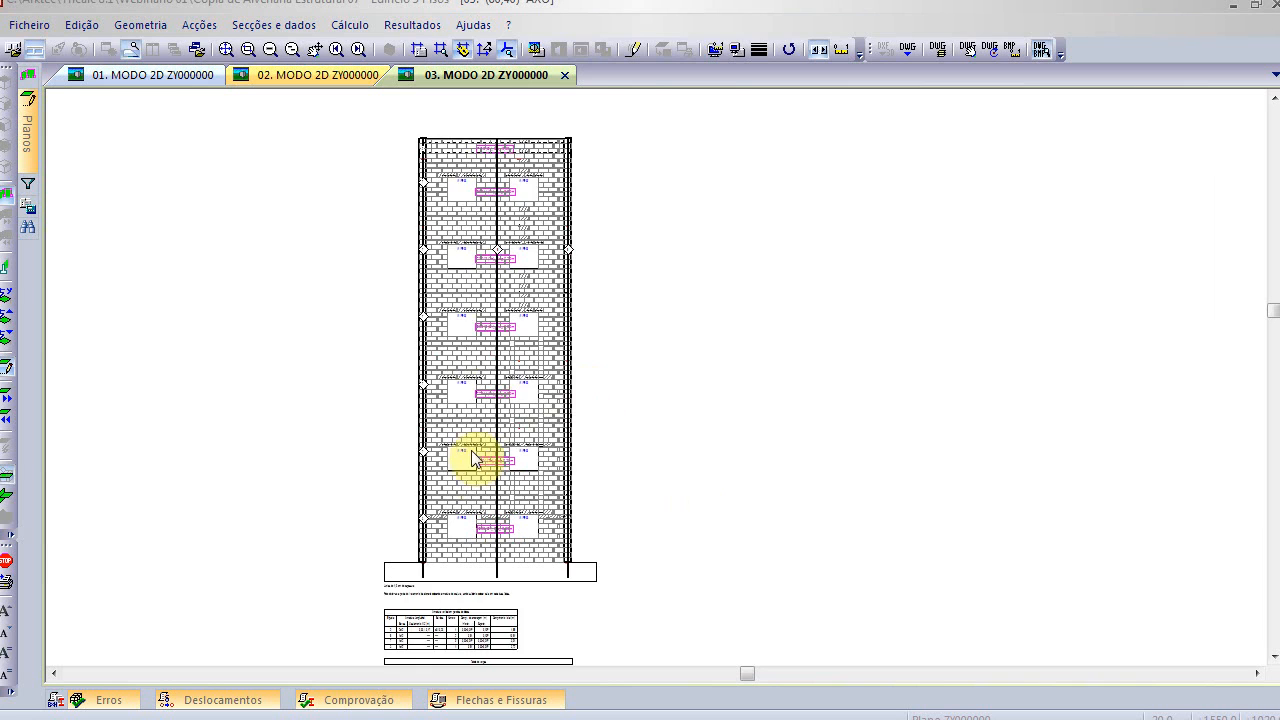
# - Inspect the block layout and the V1 IPE 80 lintels over the openings in the ZY000000 masonry wall elevation
pyautogui.scroll(2, 471, 480)
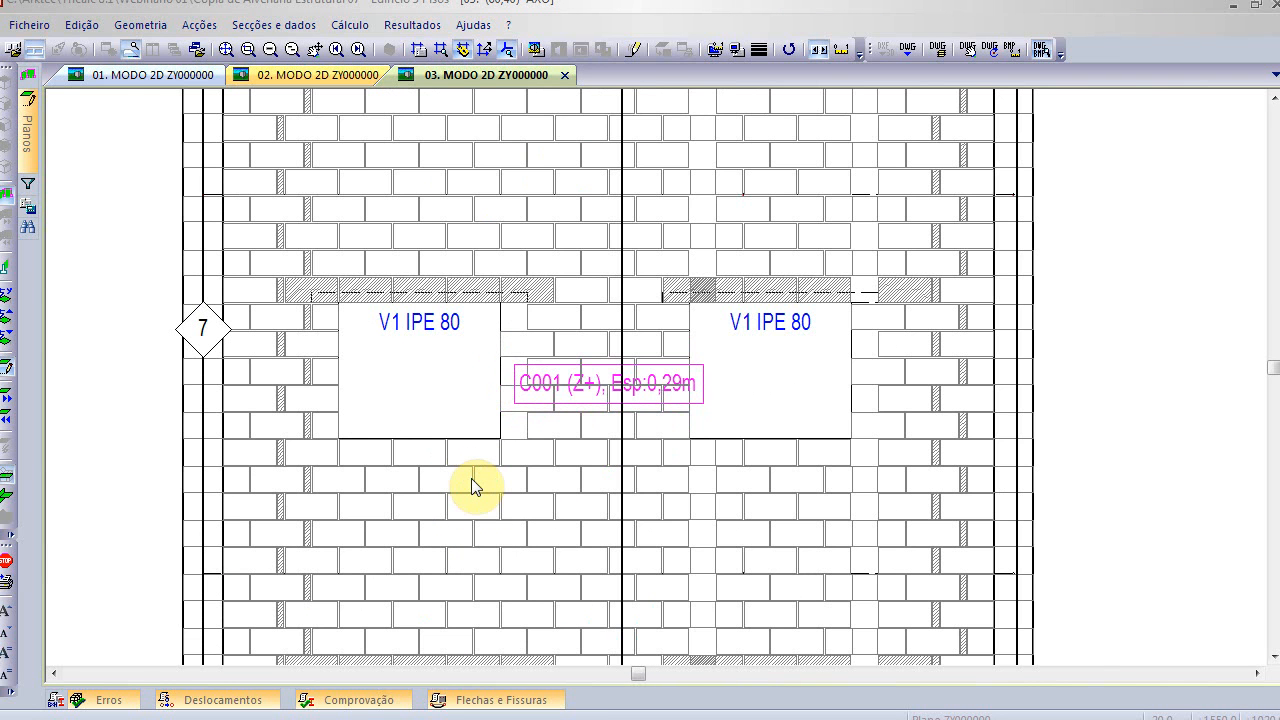
pyautogui.scroll(1, 473, 487)
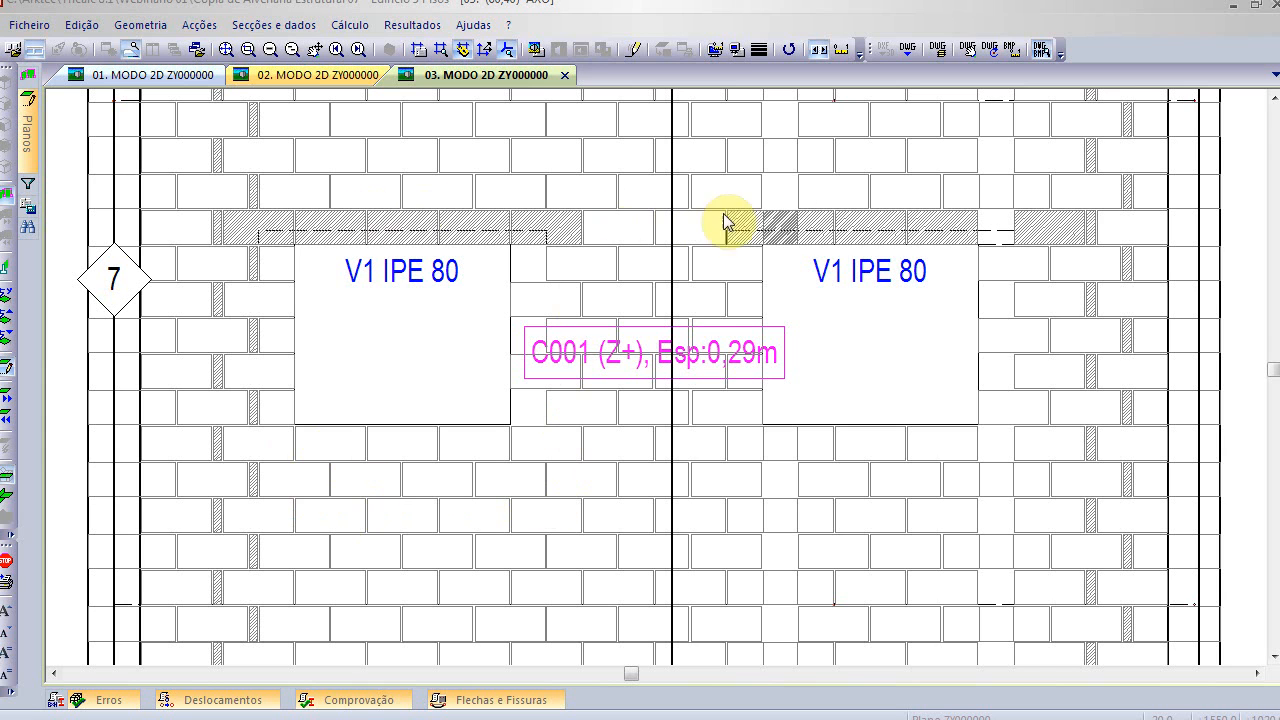
pyautogui.scroll(-3, 891, 291)
pyautogui.scroll(-3, 871, 302)
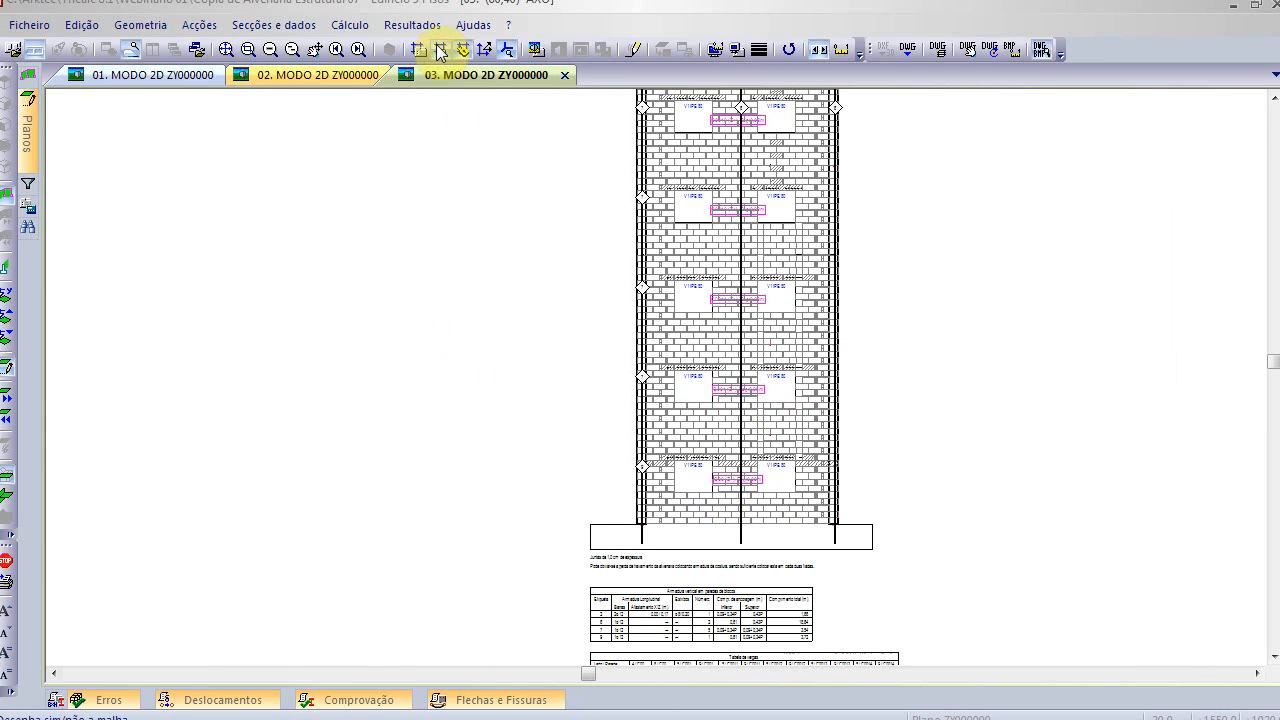
# - Display the 2D drawing of plane 940 and look at its resistant walls up close
pyautogui.click(412, 25)
pyautogui.moveTo(437, 120)
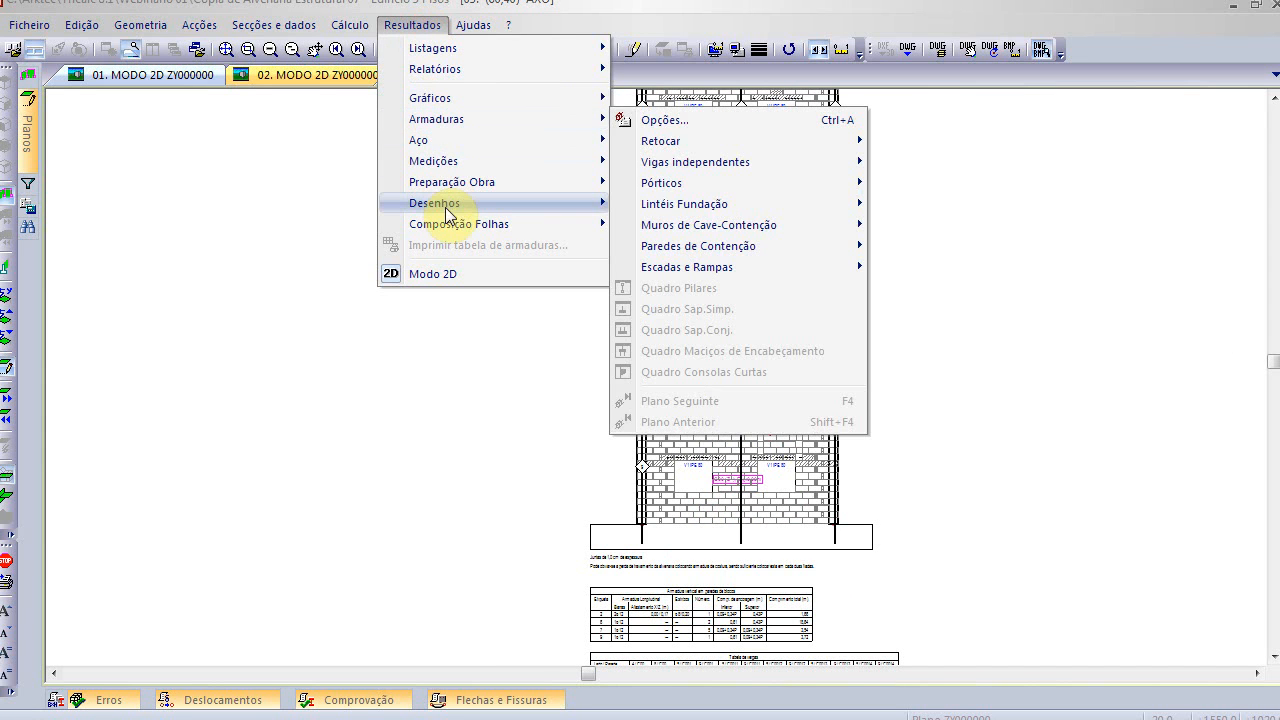
pyautogui.moveTo(490, 203)
pyautogui.click(742, 218)
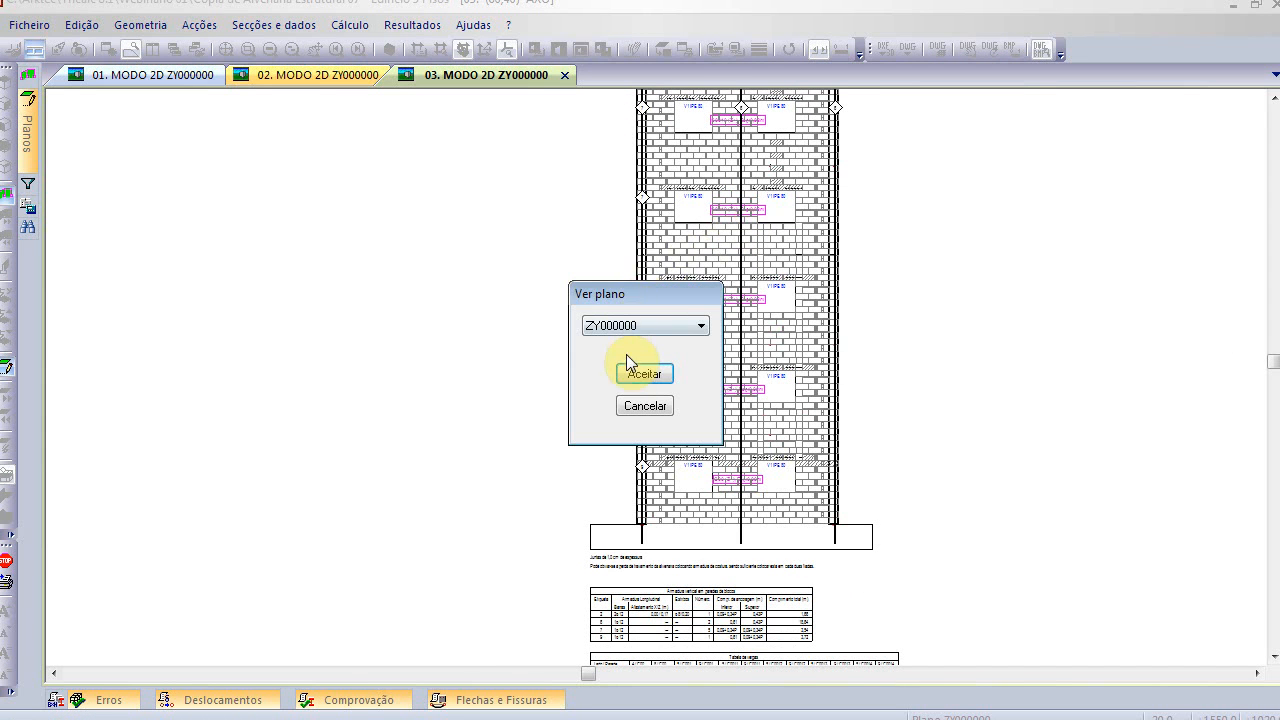
pyautogui.click(640, 329)
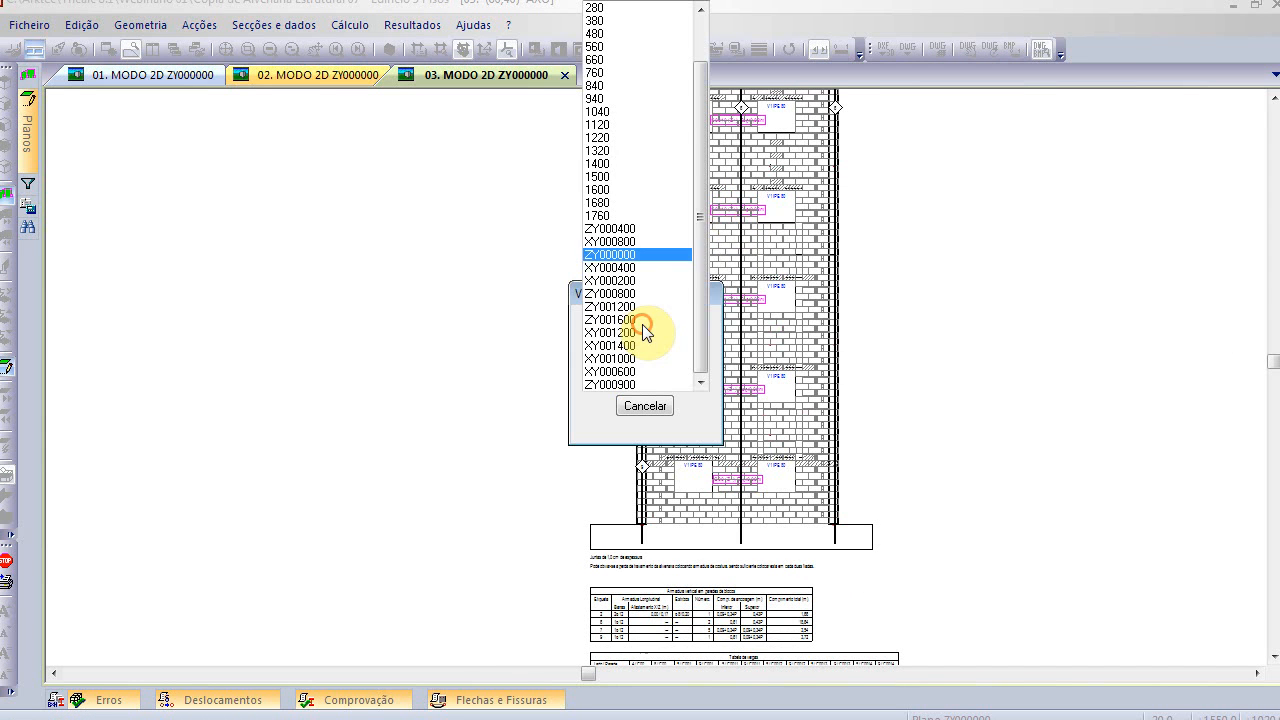
pyautogui.click(645, 97)
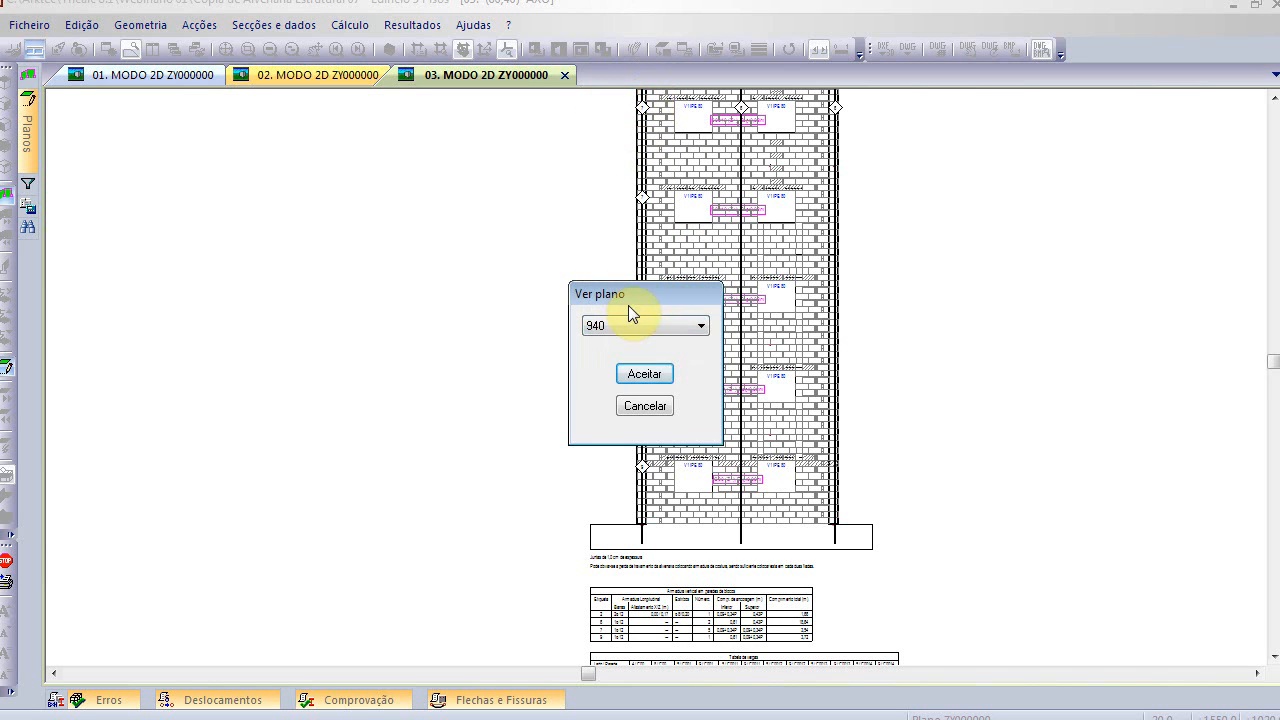
pyautogui.click(643, 374)
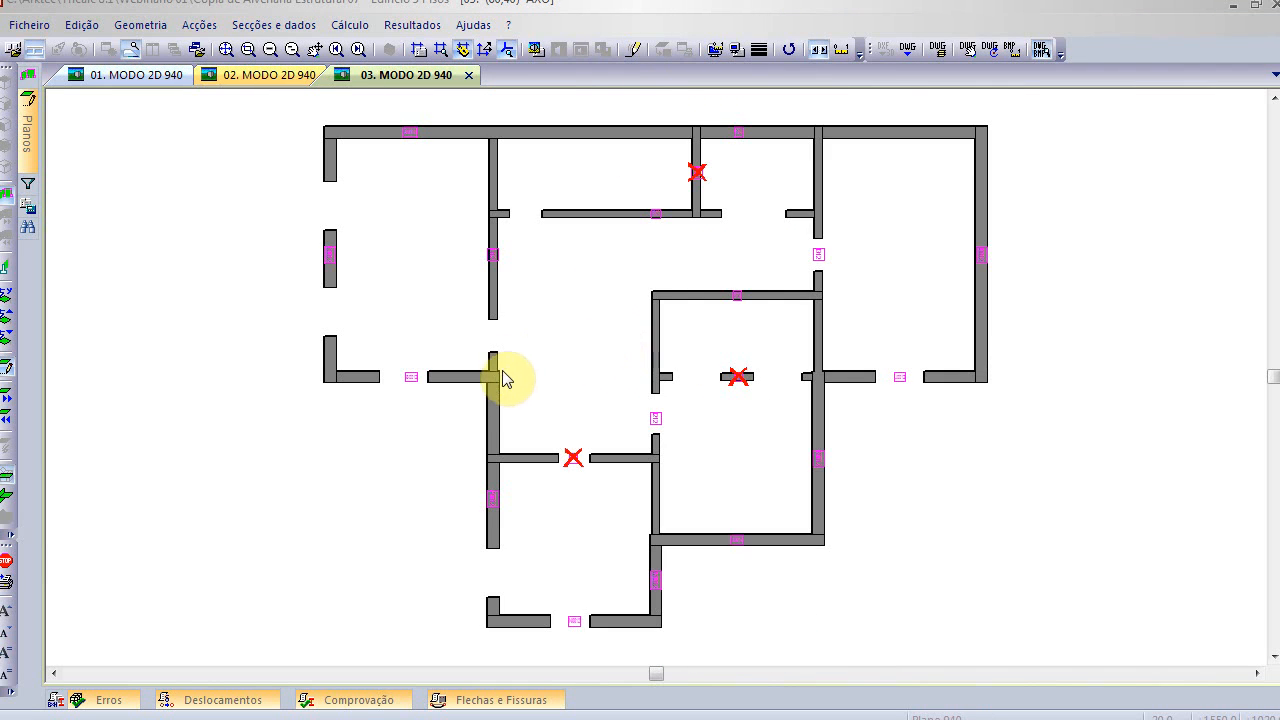
pyautogui.scroll(5, 497, 385)
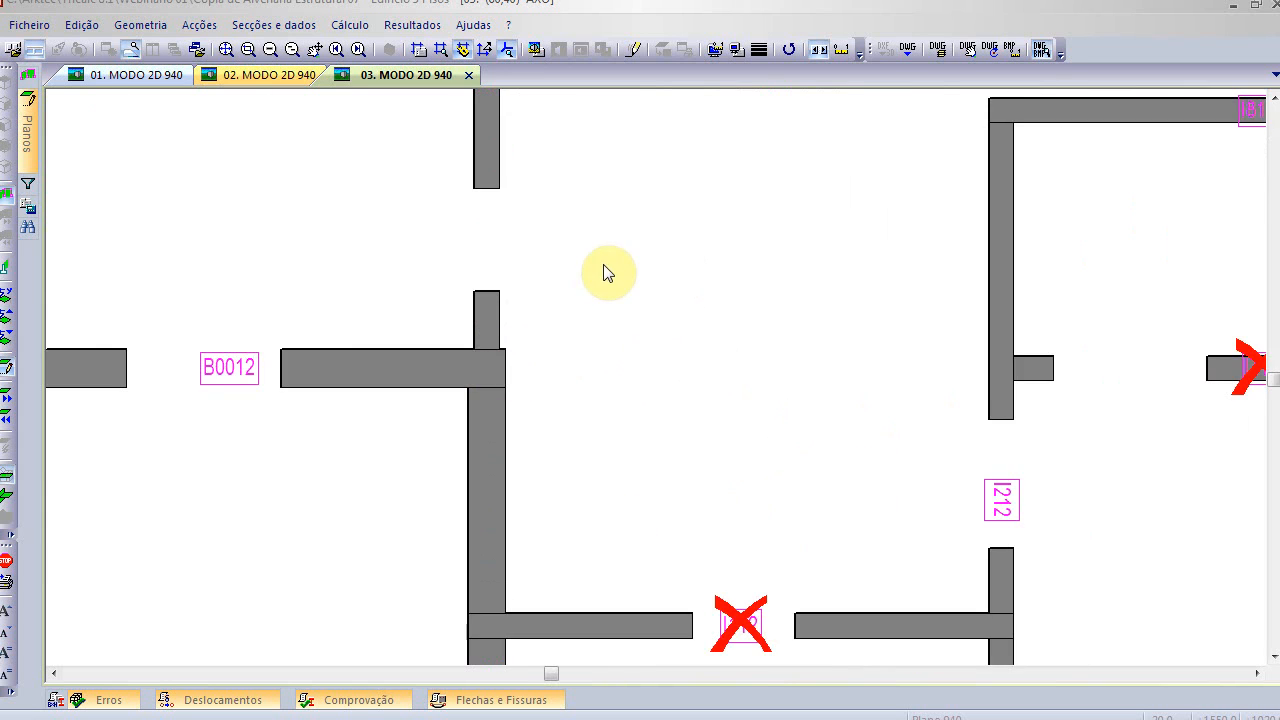
pyautogui.scroll(-3, 600, 271)
# - Review the masonry wall drawing options for resistant walls, including the floor plans selected for odd-course detailing (Desenhar fiada ímpar)
pyautogui.rightClick(620, 216)
pyautogui.click(648, 220)
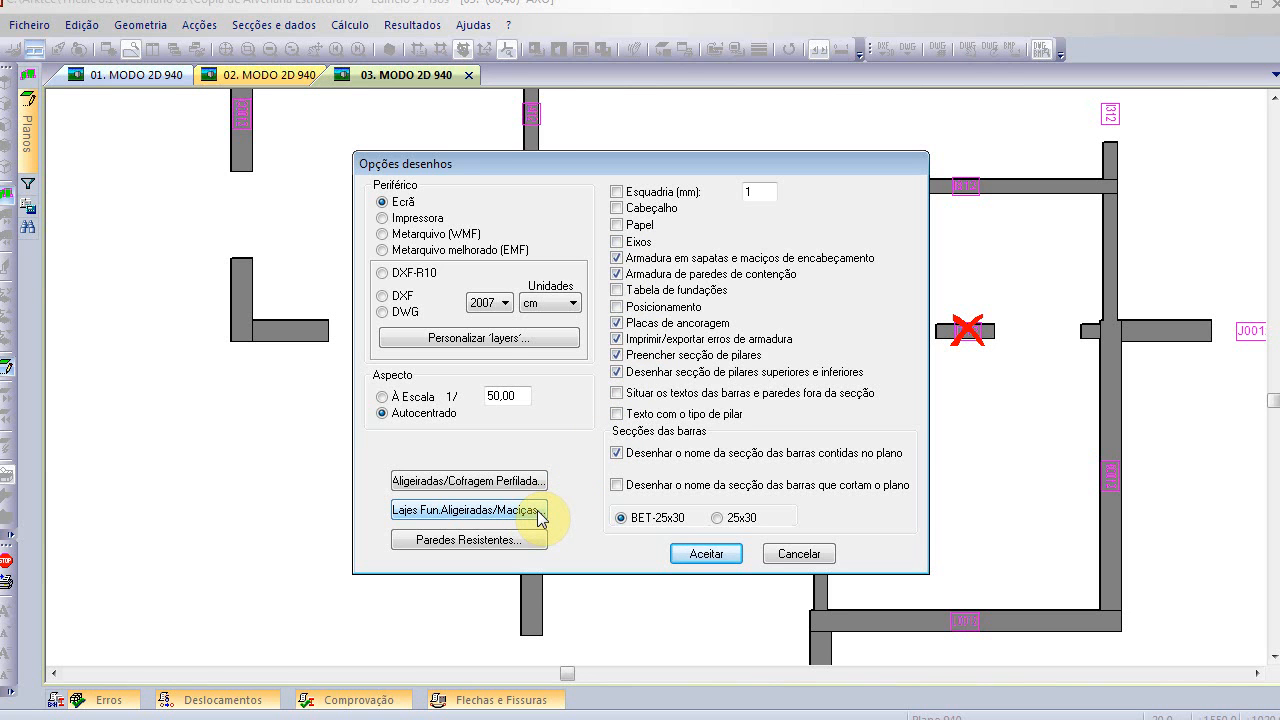
pyautogui.click(511, 545)
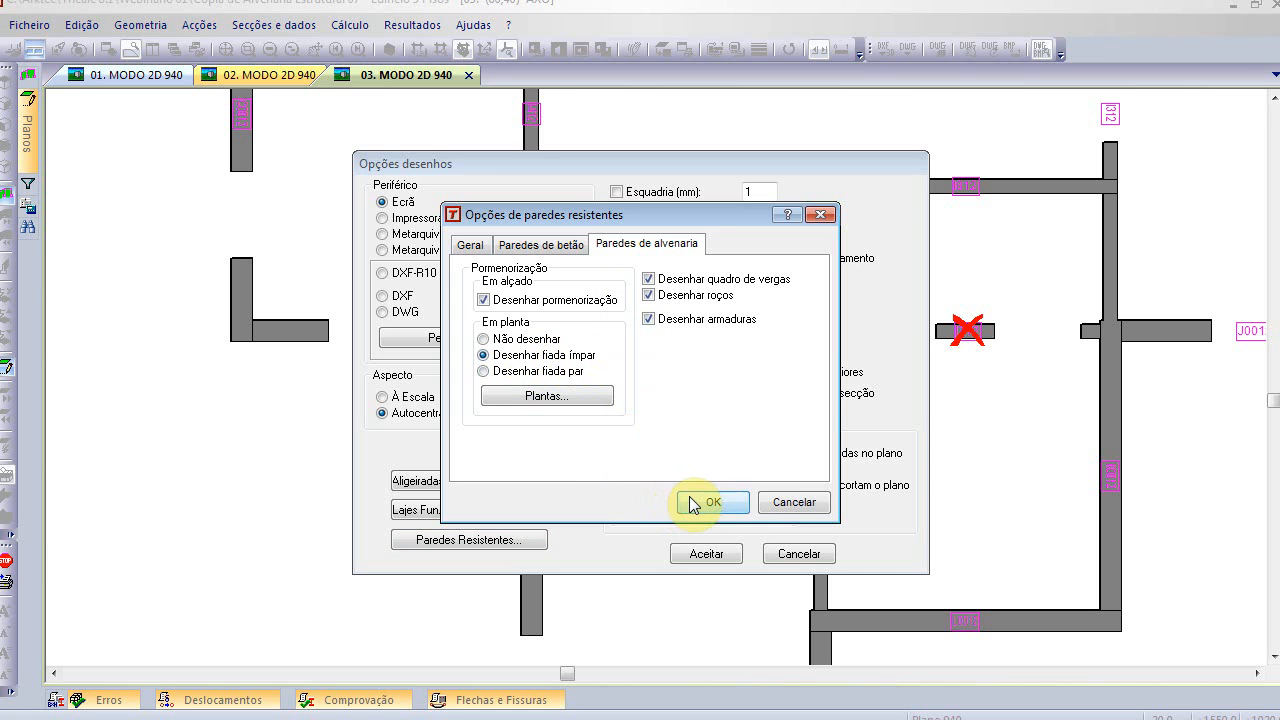
pyautogui.click(578, 398)
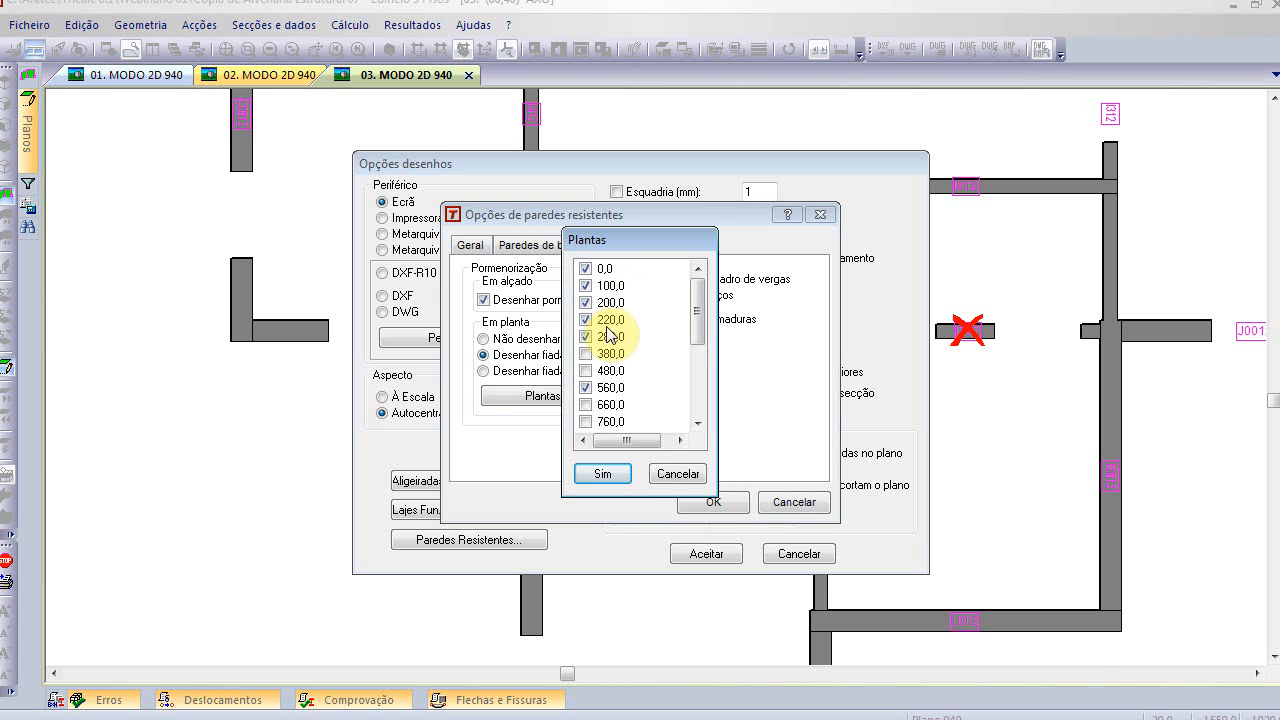
pyautogui.click(605, 474)
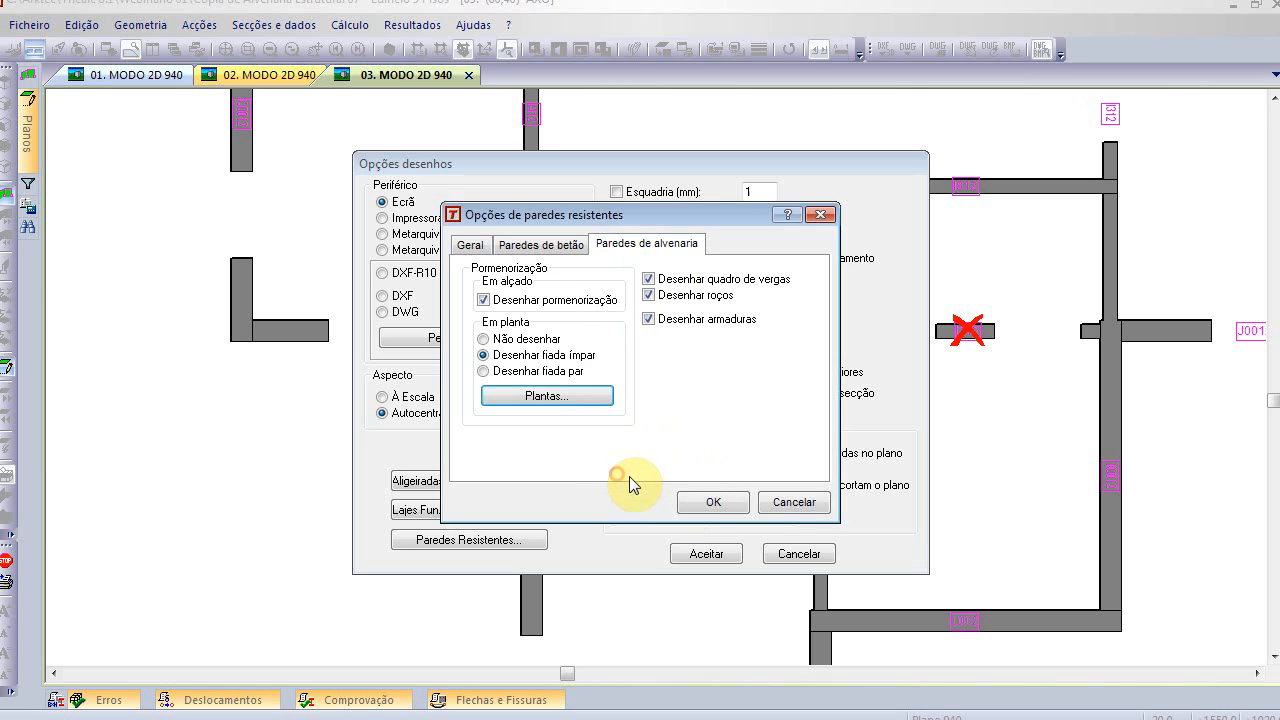
pyautogui.click(698, 493)
pyautogui.click(704, 553)
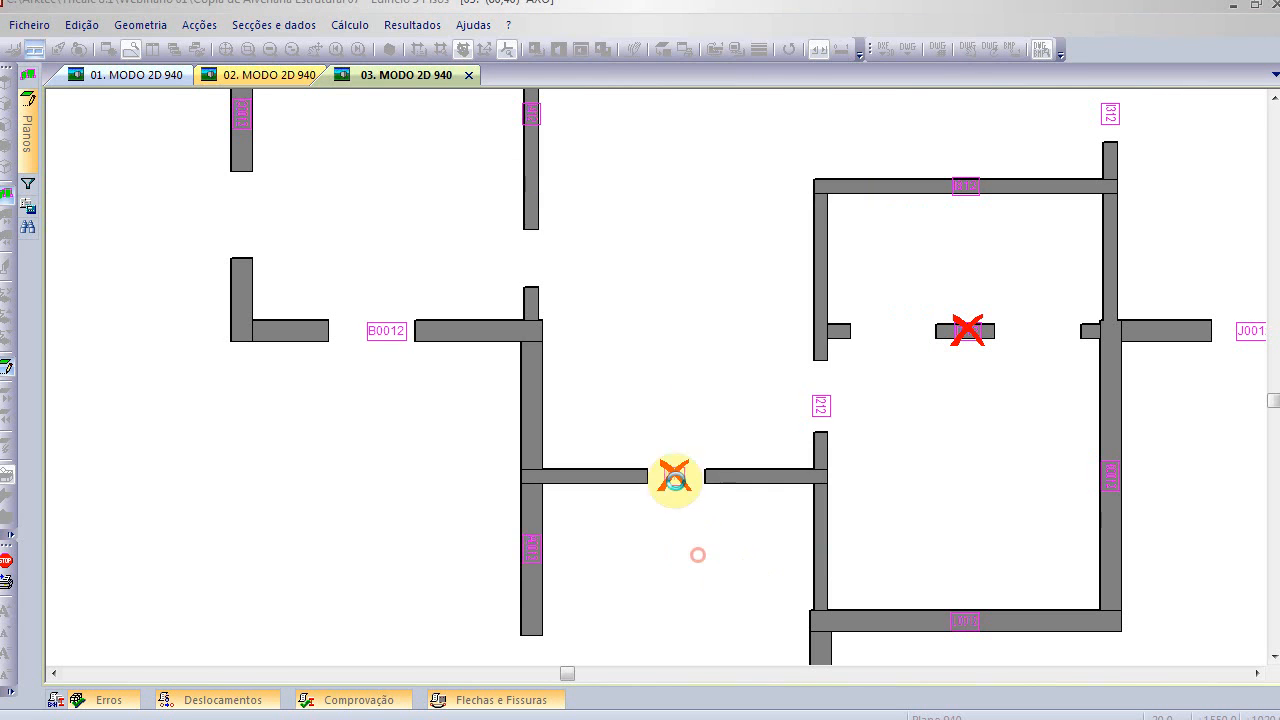
# - Display the 2D drawing of plane 560 and focus on the block layout around wall B0011
pyautogui.click(412, 25)
pyautogui.moveTo(466, 204)
pyautogui.click(732, 226)
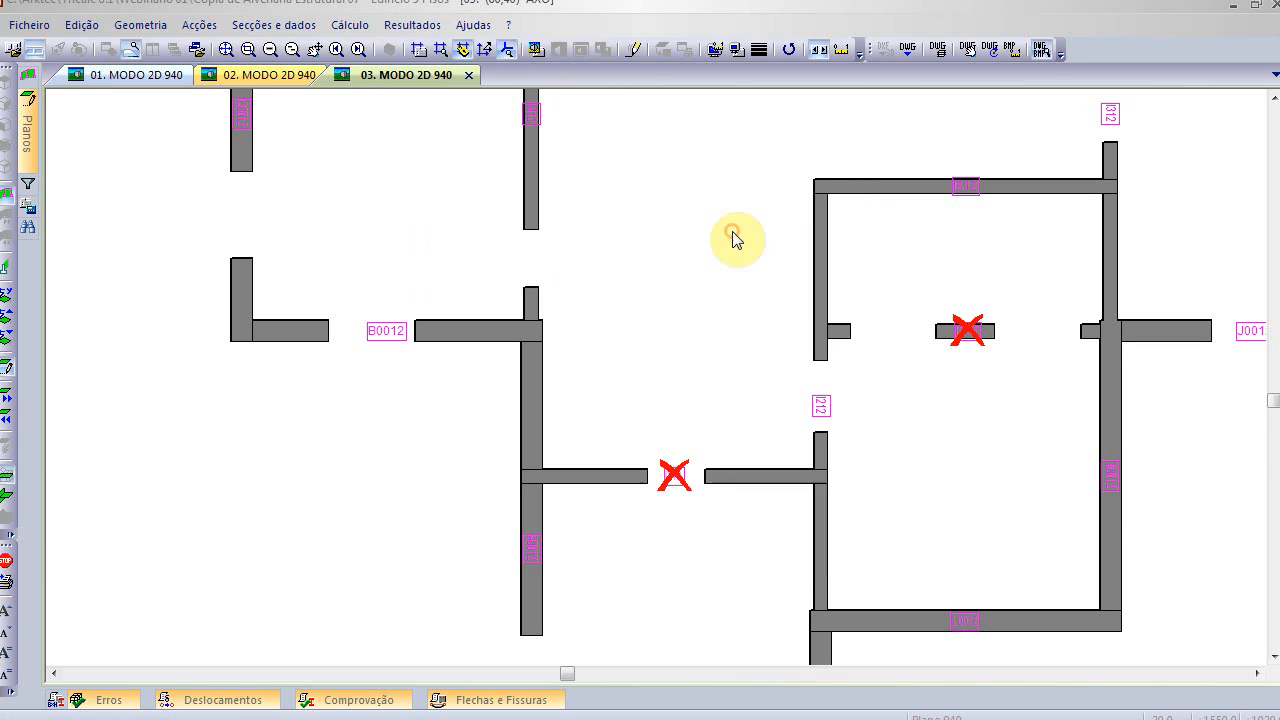
pyautogui.click(668, 326)
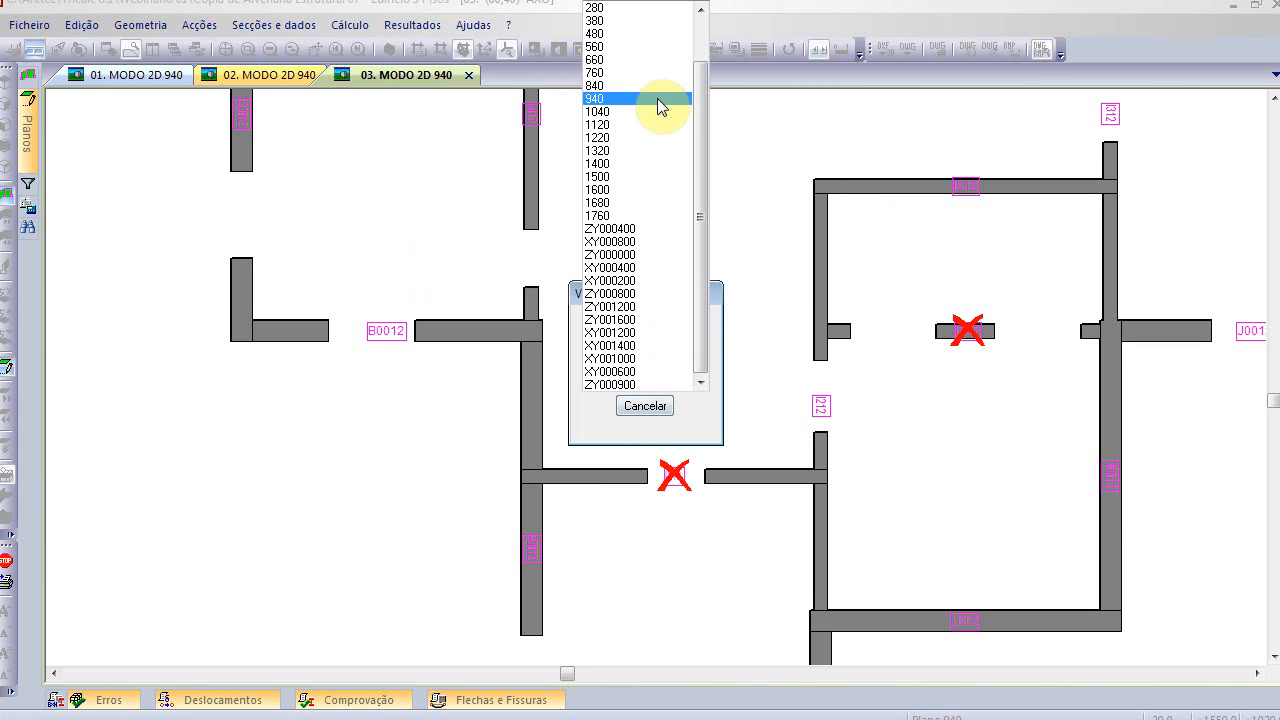
pyautogui.click(665, 47)
pyautogui.click(643, 374)
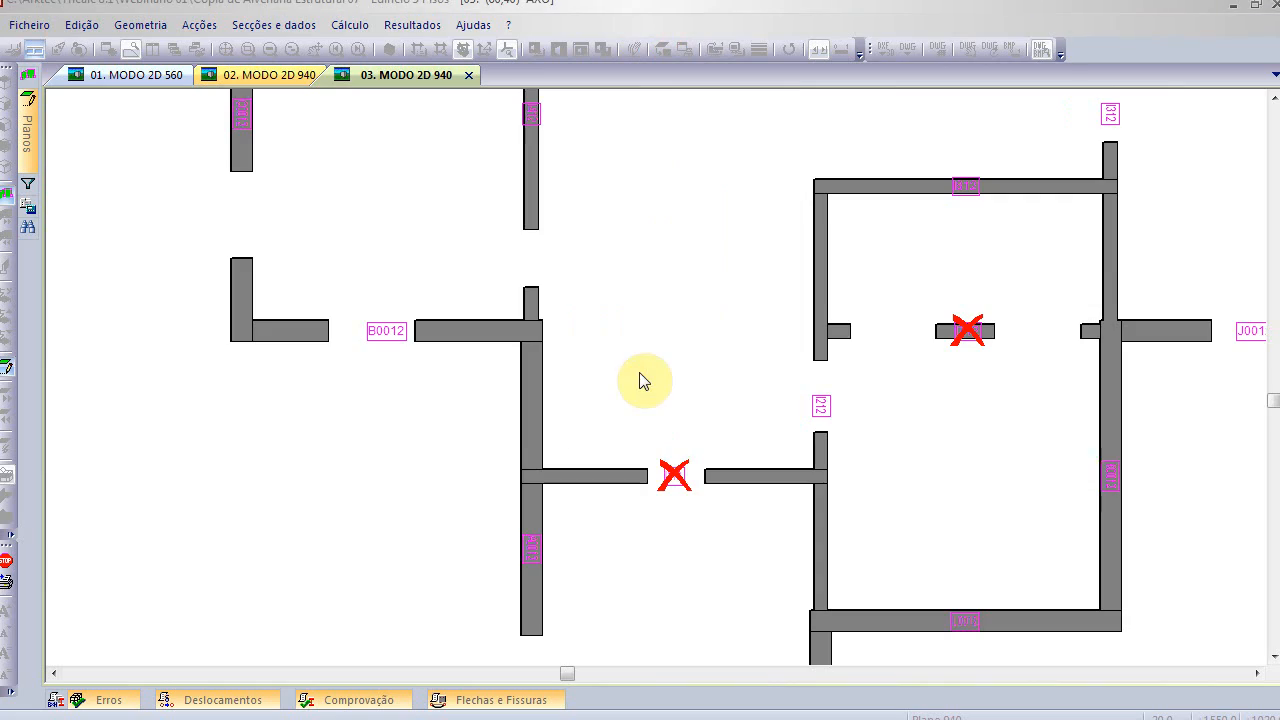
pyautogui.scroll(8, 530, 336)
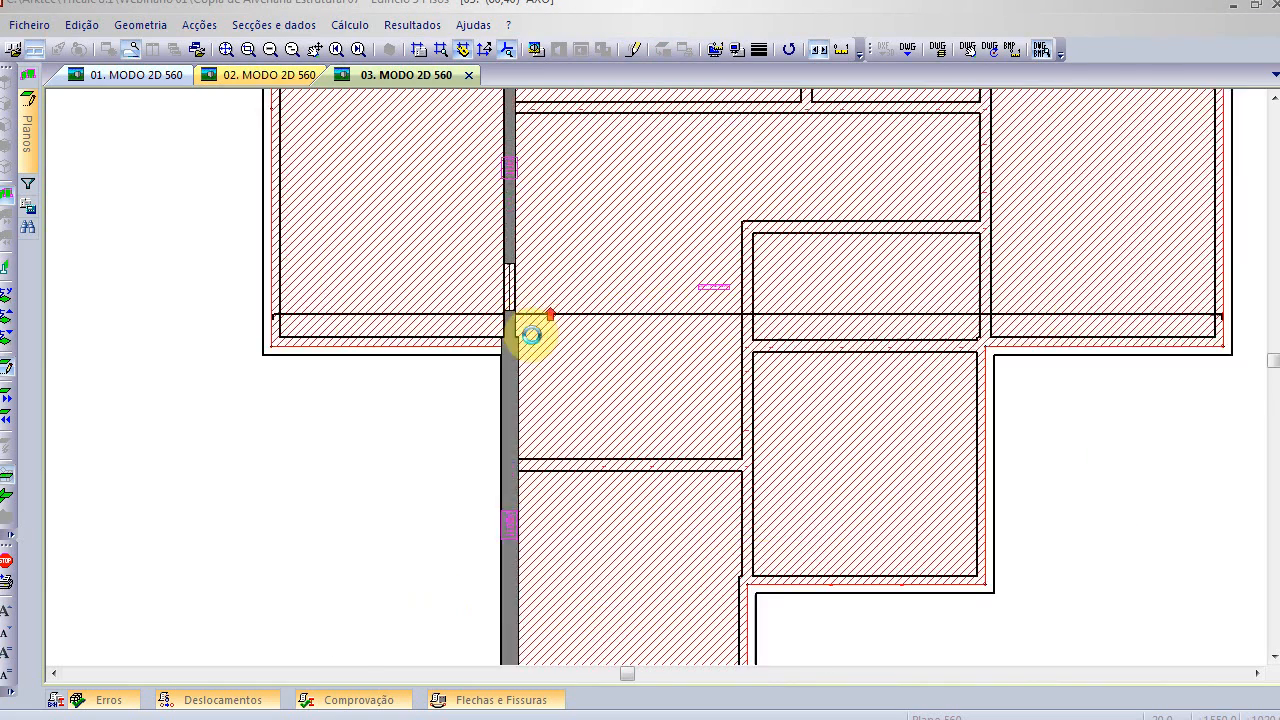
pyautogui.moveTo(340, 335); pyautogui.dragTo(594, 374, button='middle')
pyautogui.scroll(2, 590, 374)
# - Turn off the filling of column sections (Preencher secção de pilares) in the drawing options
pyautogui.rightClick(478, 183)
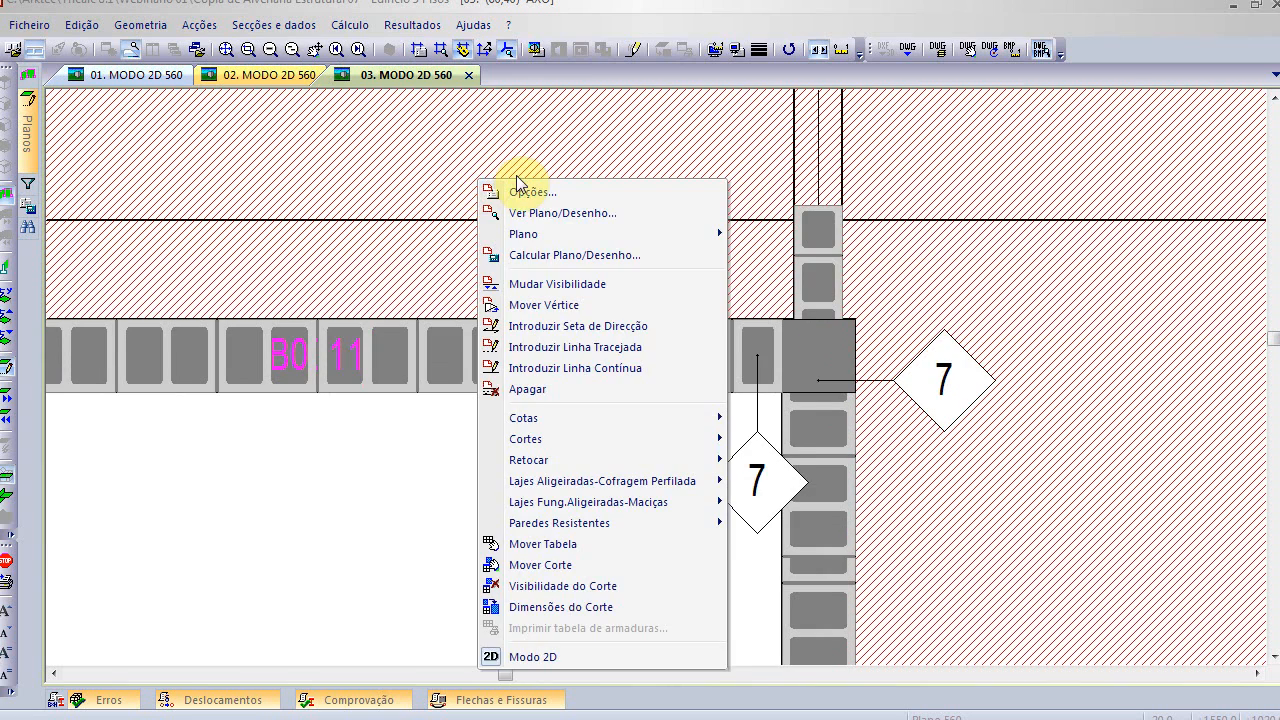
pyautogui.click(518, 185)
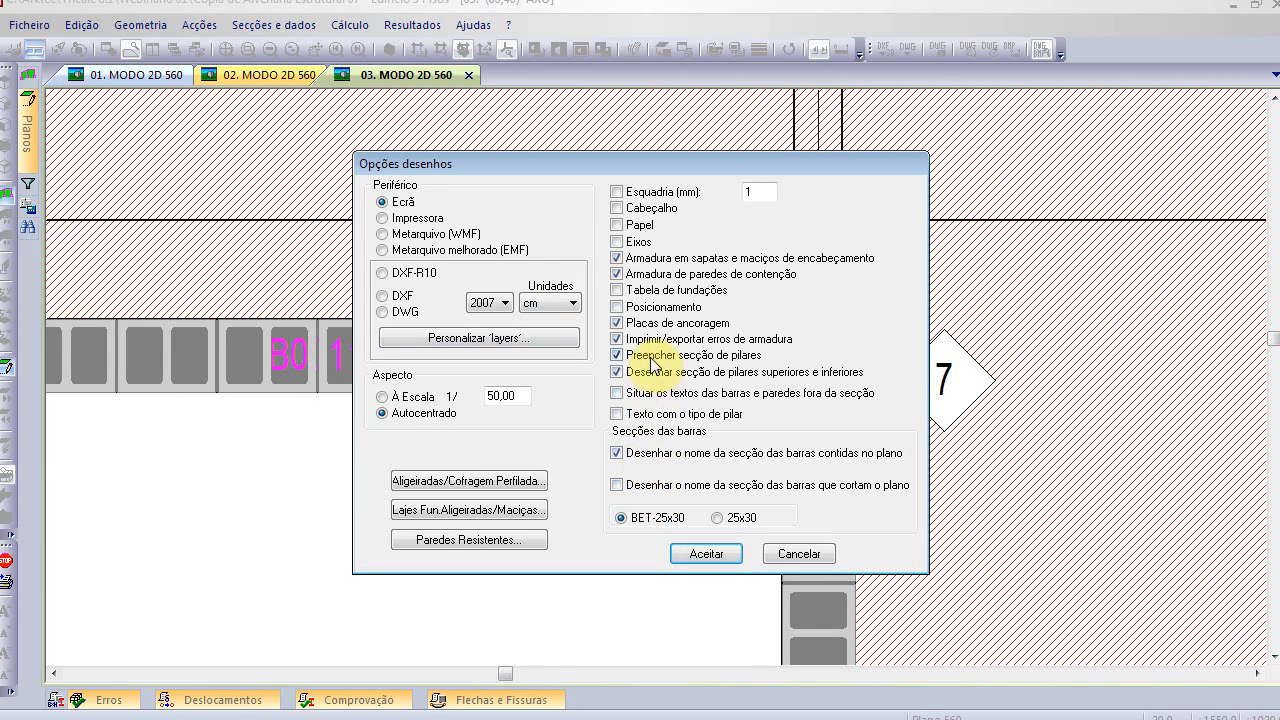
pyautogui.click(689, 551)
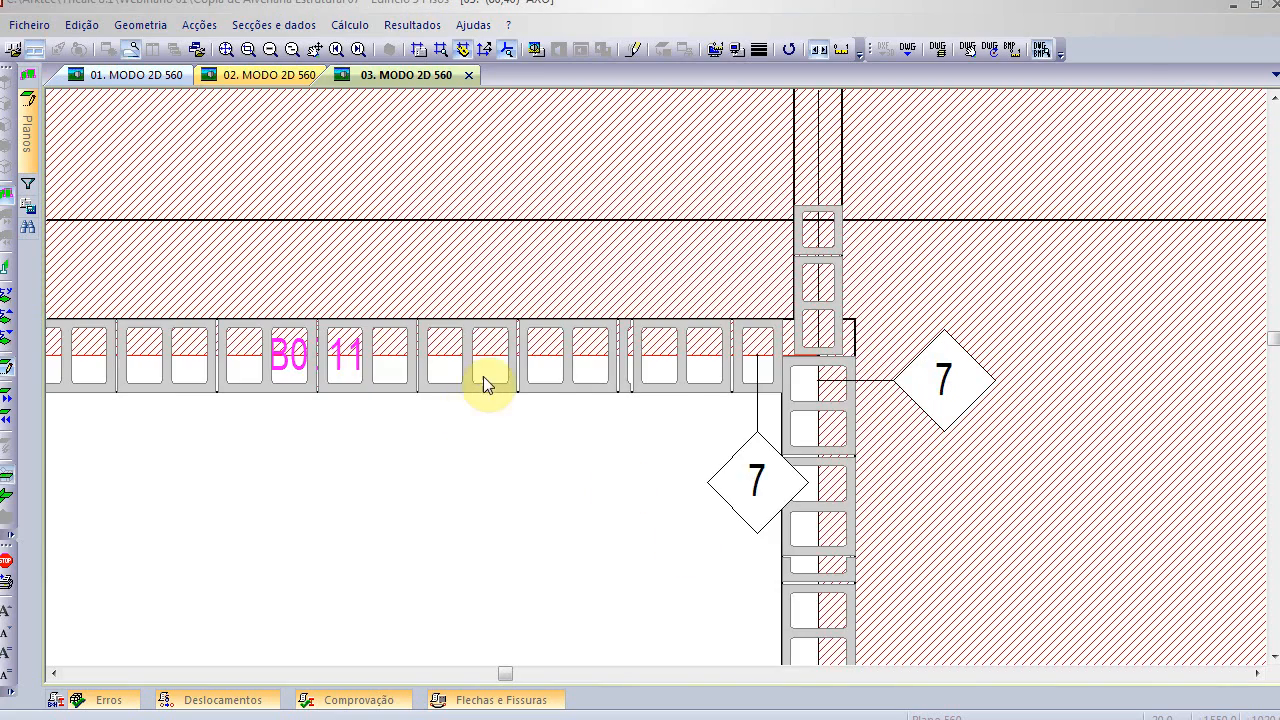
# - Examine the block arrangement and the reinforcement labels along wall B0011 and the adjoining walls of plane 560
pyautogui.scroll(-2, 459, 366)
pyautogui.scroll(3, 543, 423)
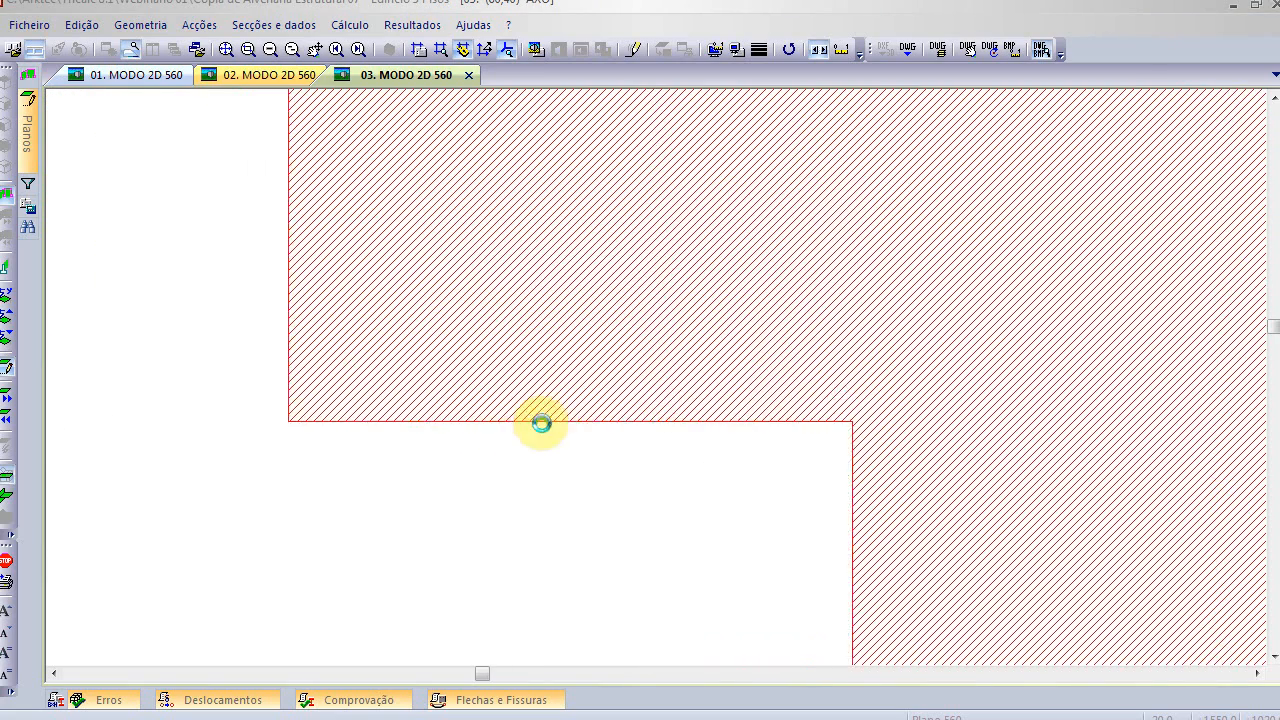
pyautogui.scroll(-1, 386, 306)
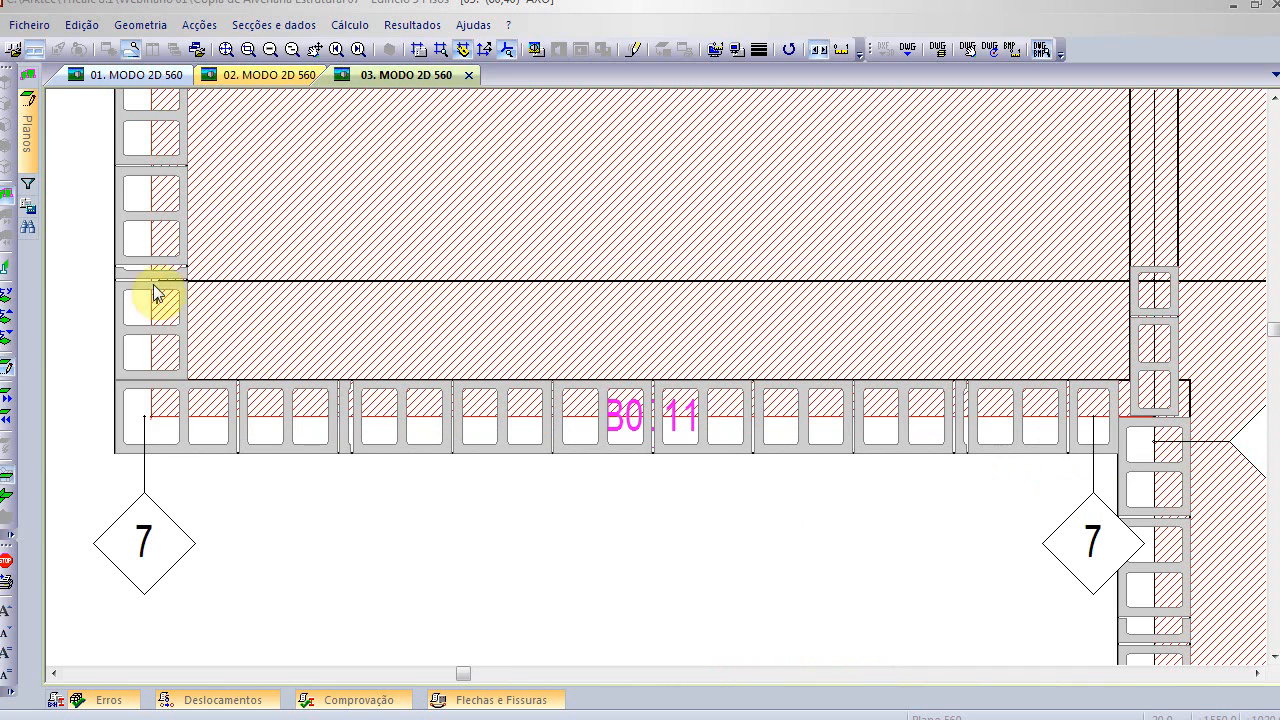
pyautogui.scroll(-1, 315, 288)
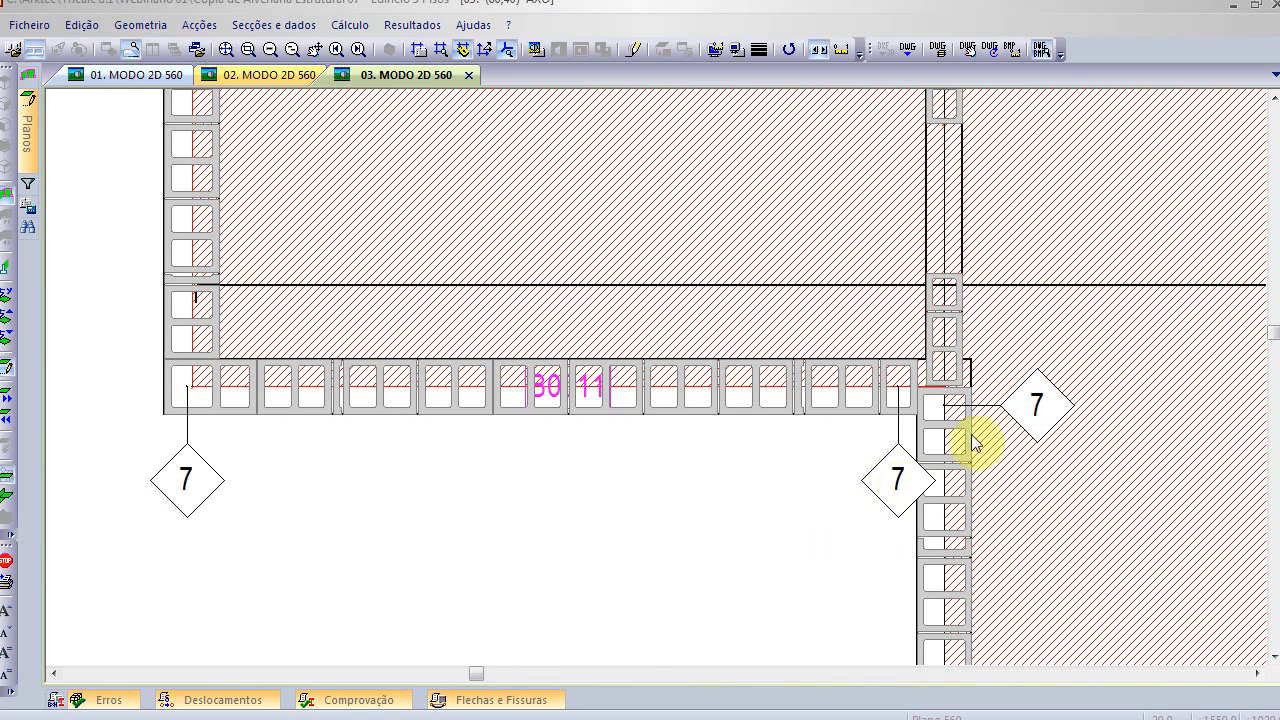
pyautogui.moveTo(814, 412); pyautogui.dragTo(657, 615, button='middle')
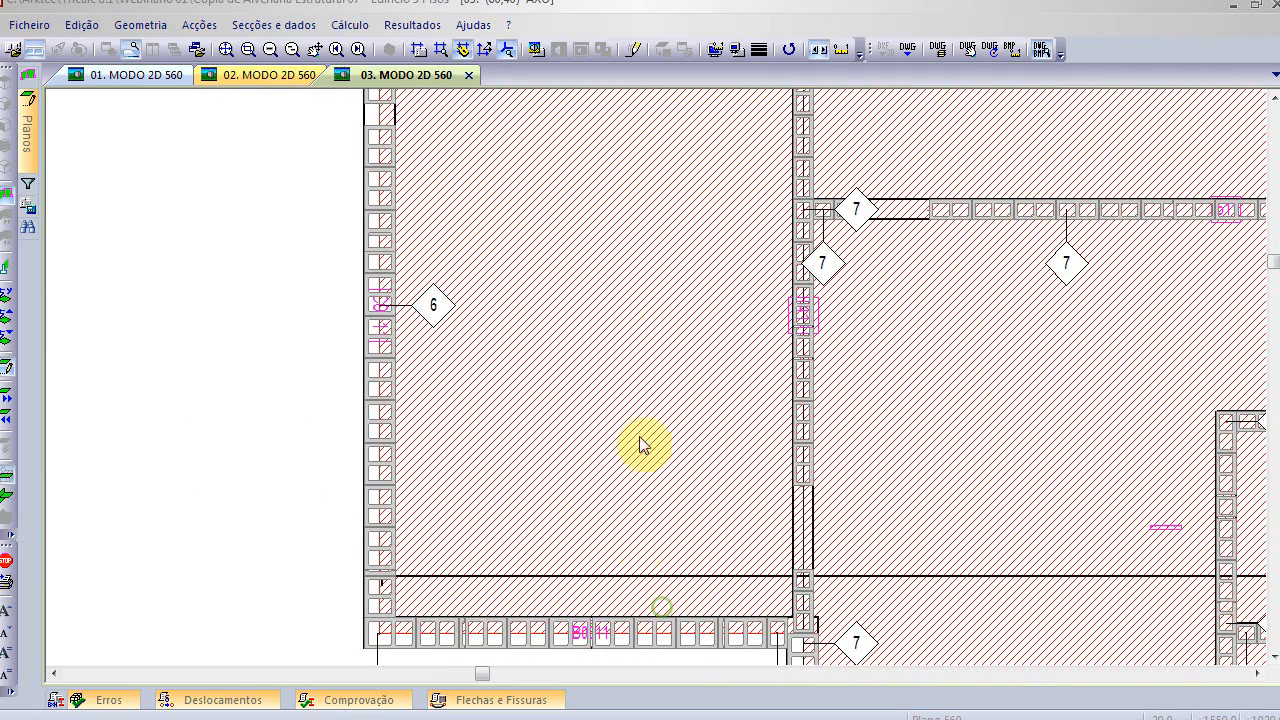
# - Leave 2D mode and show the whole masonry building as a rendered perspective view
pyautogui.rightClick(534, 251)
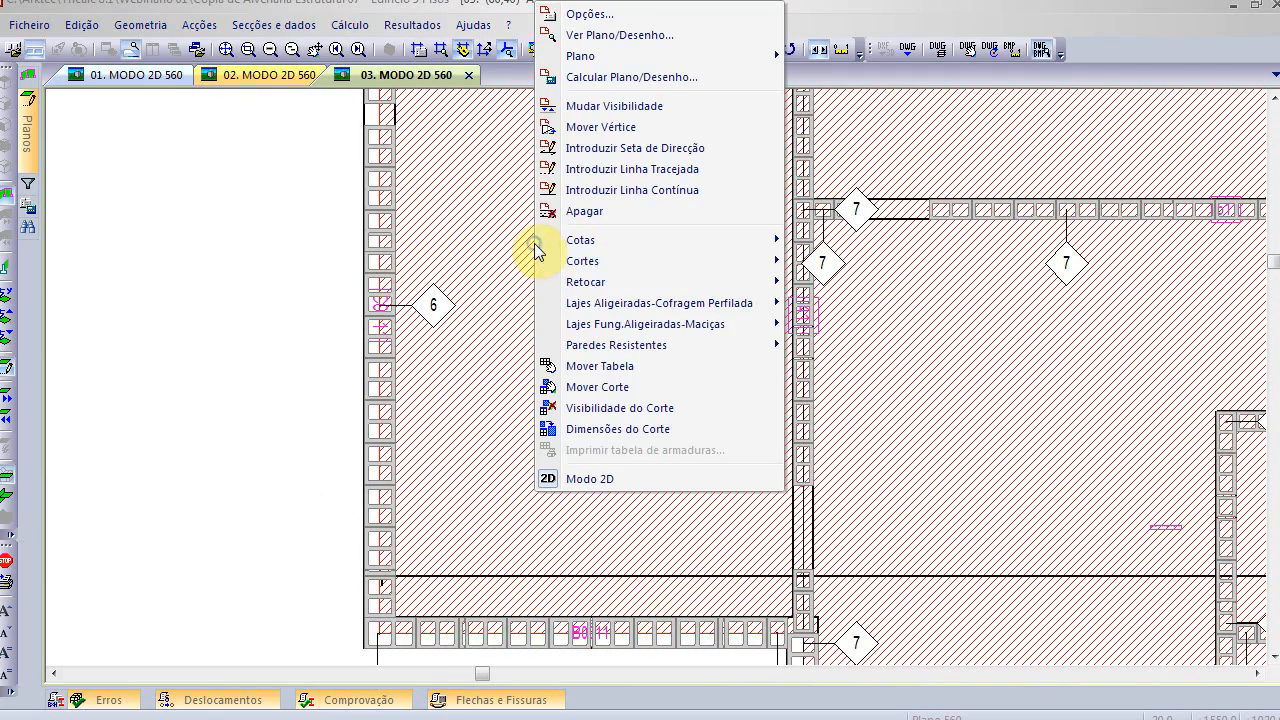
pyautogui.click(630, 478)
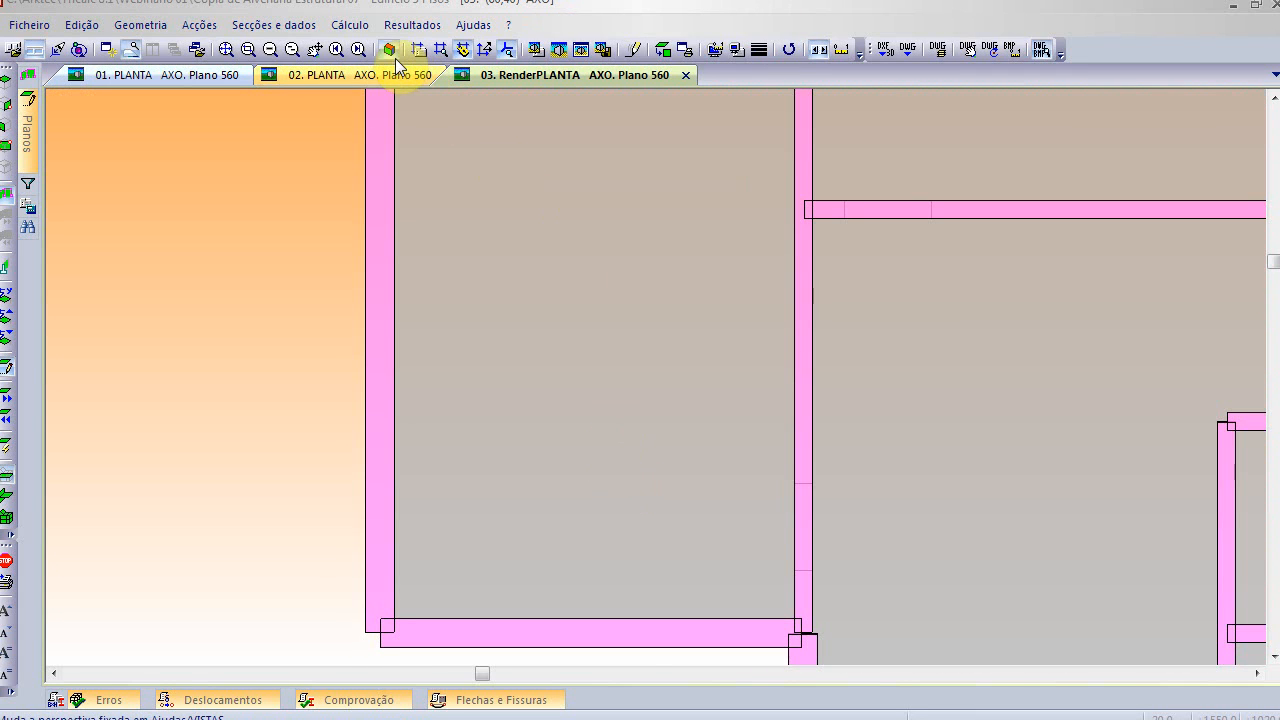
pyautogui.click(390, 51)
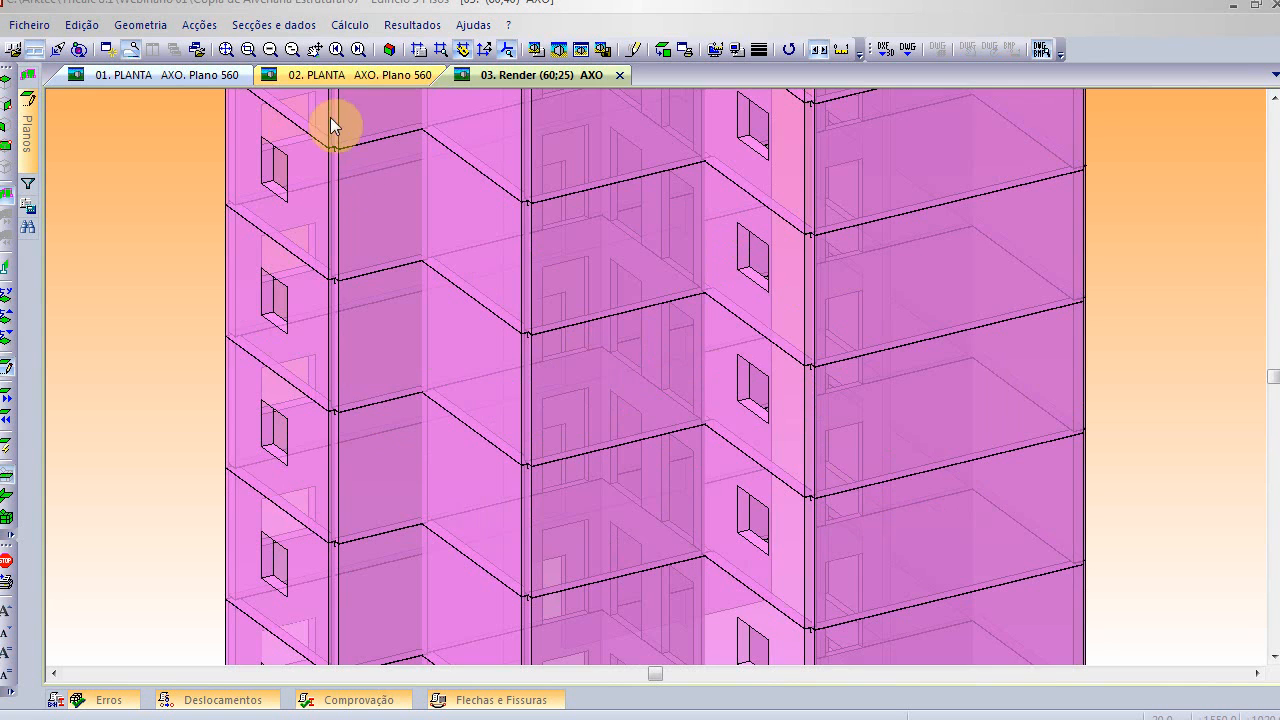
# - Open the structure Cópia (2) de Paredes Moldadas and draw the reinforcement detailing of its retaining walls (Paredes de Contenção)
pyautogui.click(32, 25)
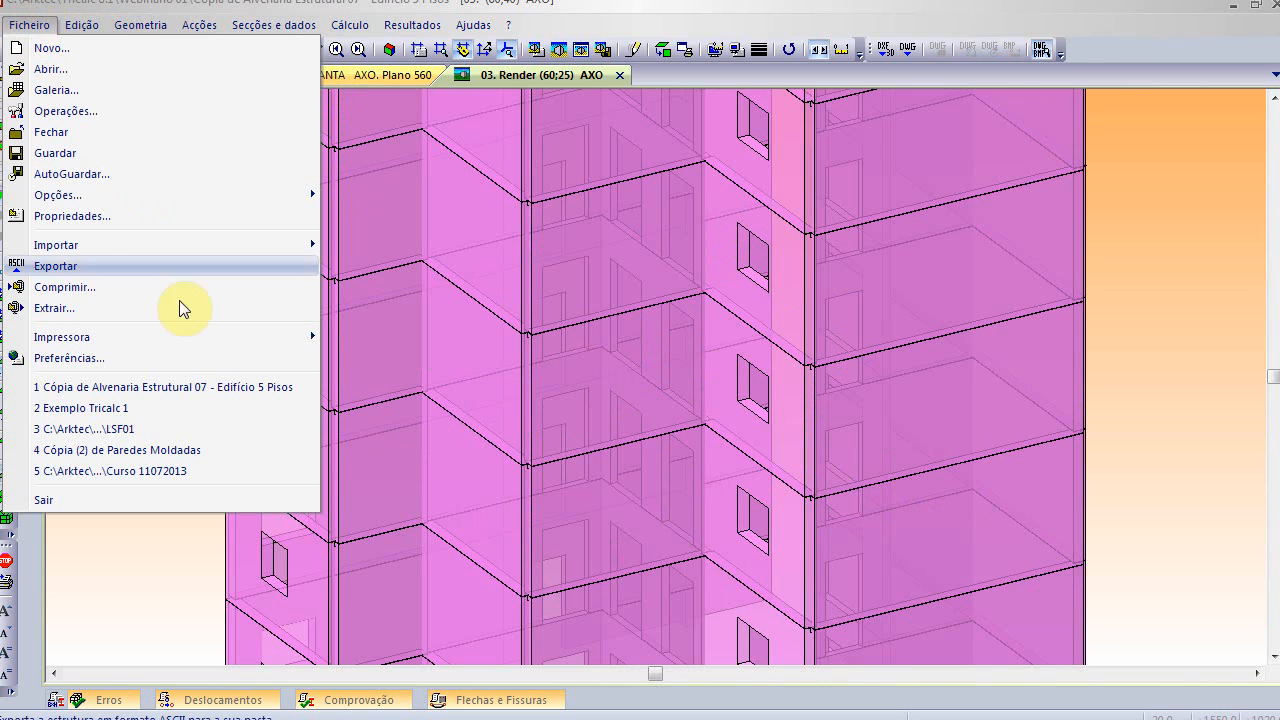
pyautogui.click(218, 449)
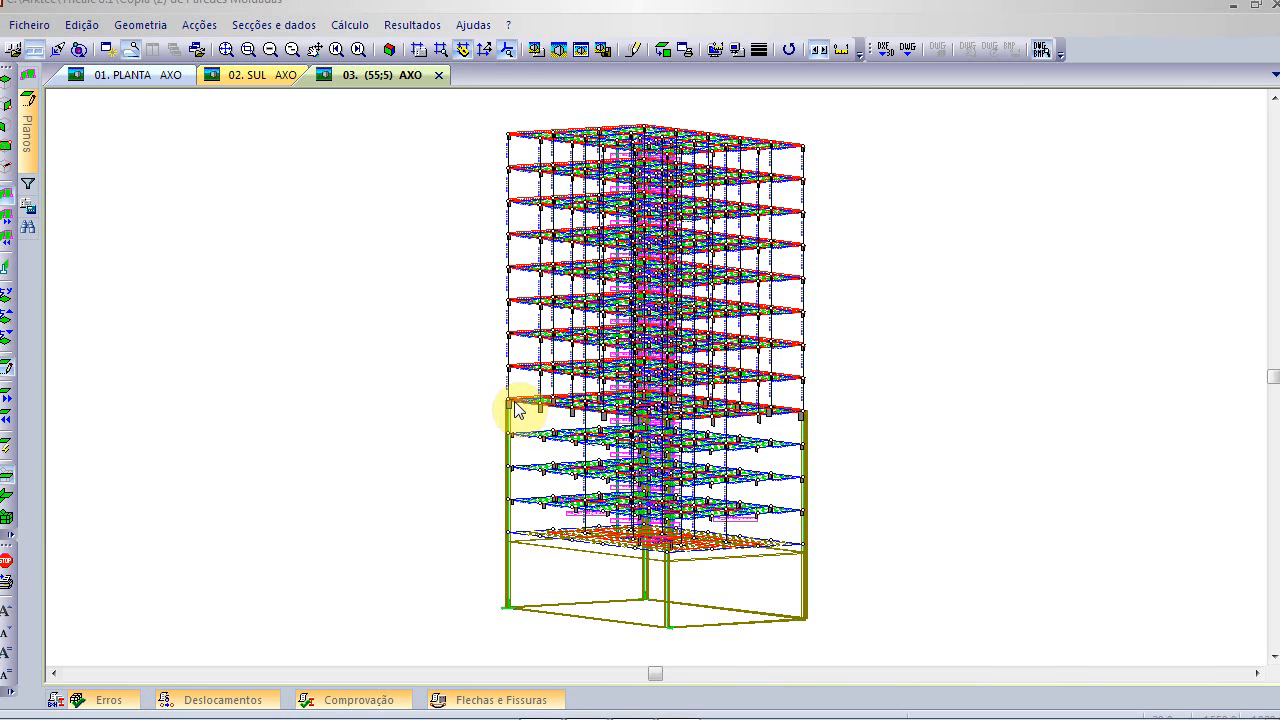
pyautogui.click(418, 25)
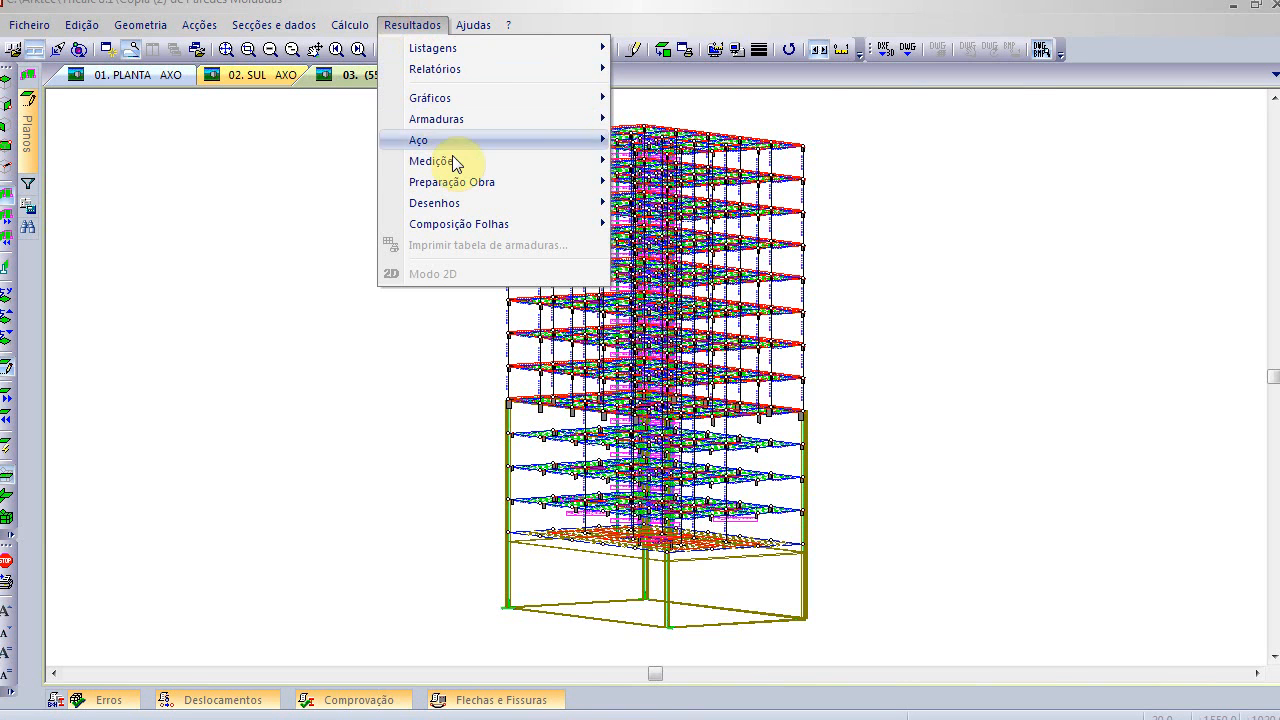
pyautogui.moveTo(462, 118)
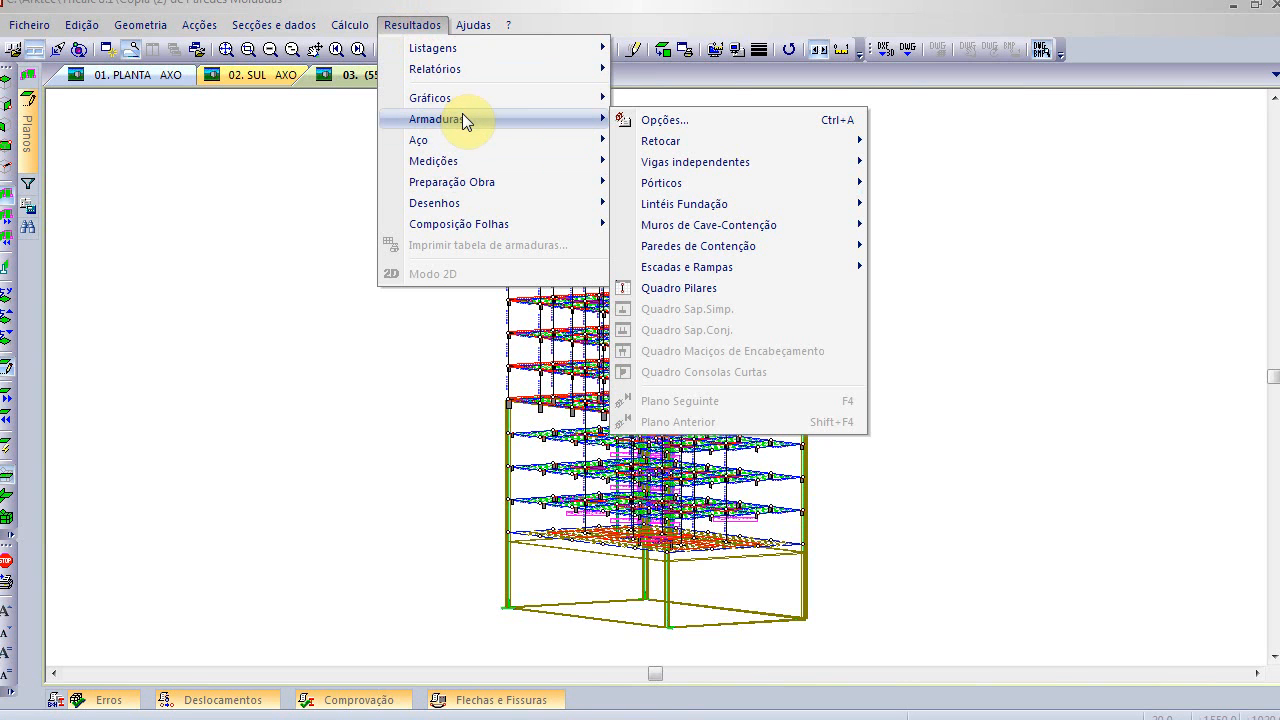
pyautogui.moveTo(791, 250)
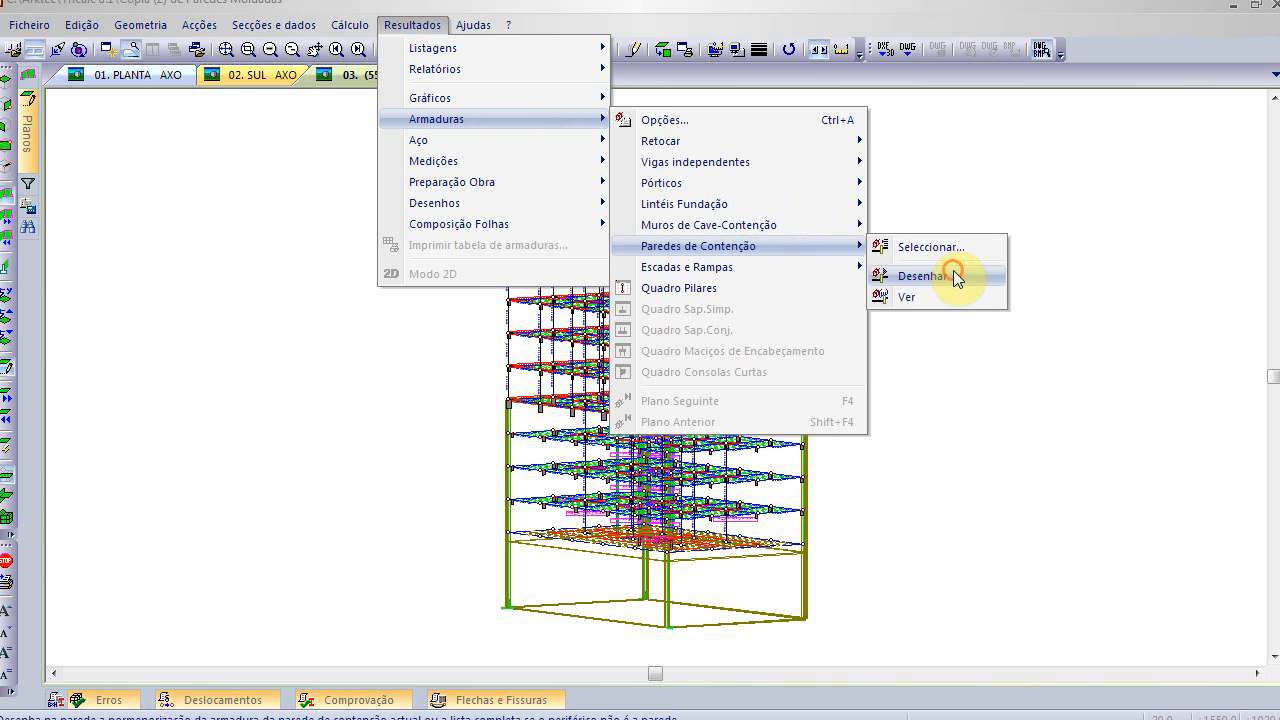
pyautogui.click(955, 274)
# - Examine the upper part of the PC_01 detailing: the Intradorso and Tardoz reinforcement, the sections and the stiffeners (Rigidificadores)
pyautogui.scroll(5, 518, 172)
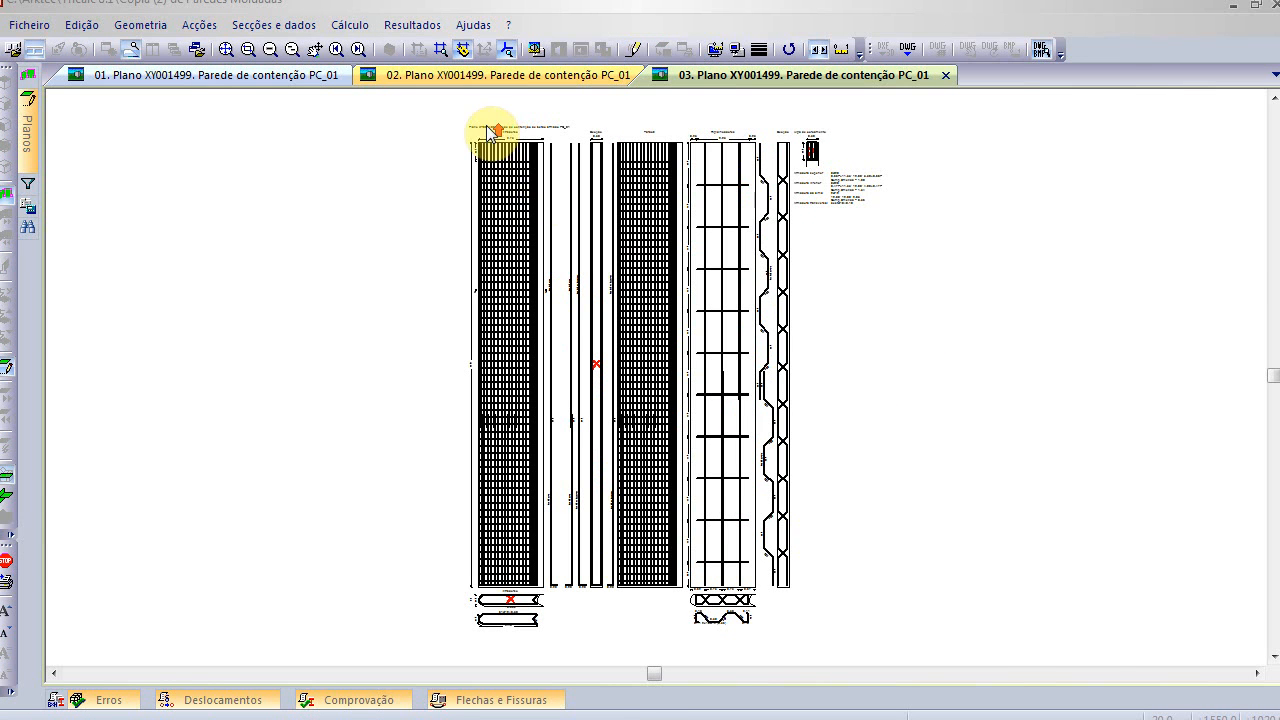
pyautogui.scroll(1, 522, 320)
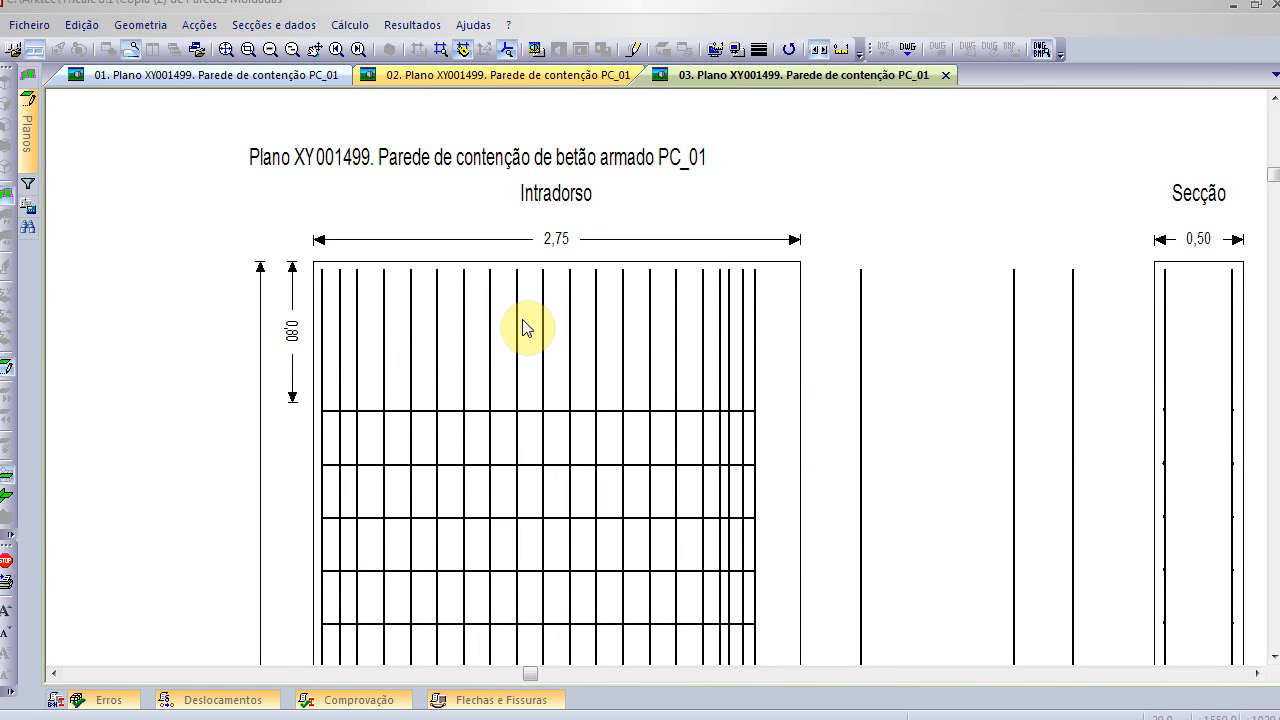
pyautogui.scroll(-3, 523, 329)
pyautogui.scroll(-1, 849, 391)
pyautogui.moveTo(849, 391); pyautogui.dragTo(686, 349, button='middle')
pyautogui.scroll(2, 830, 366)
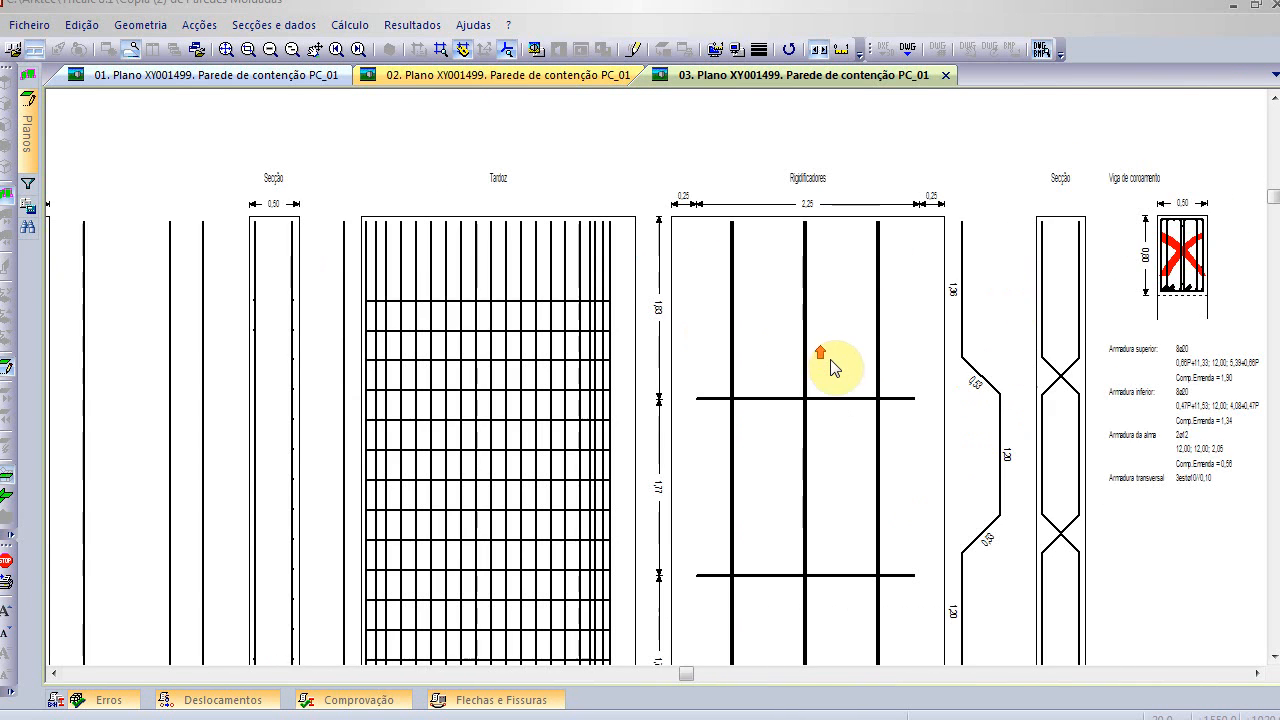
pyautogui.scroll(1, 836, 369)
pyautogui.scroll(-4, 836, 369)
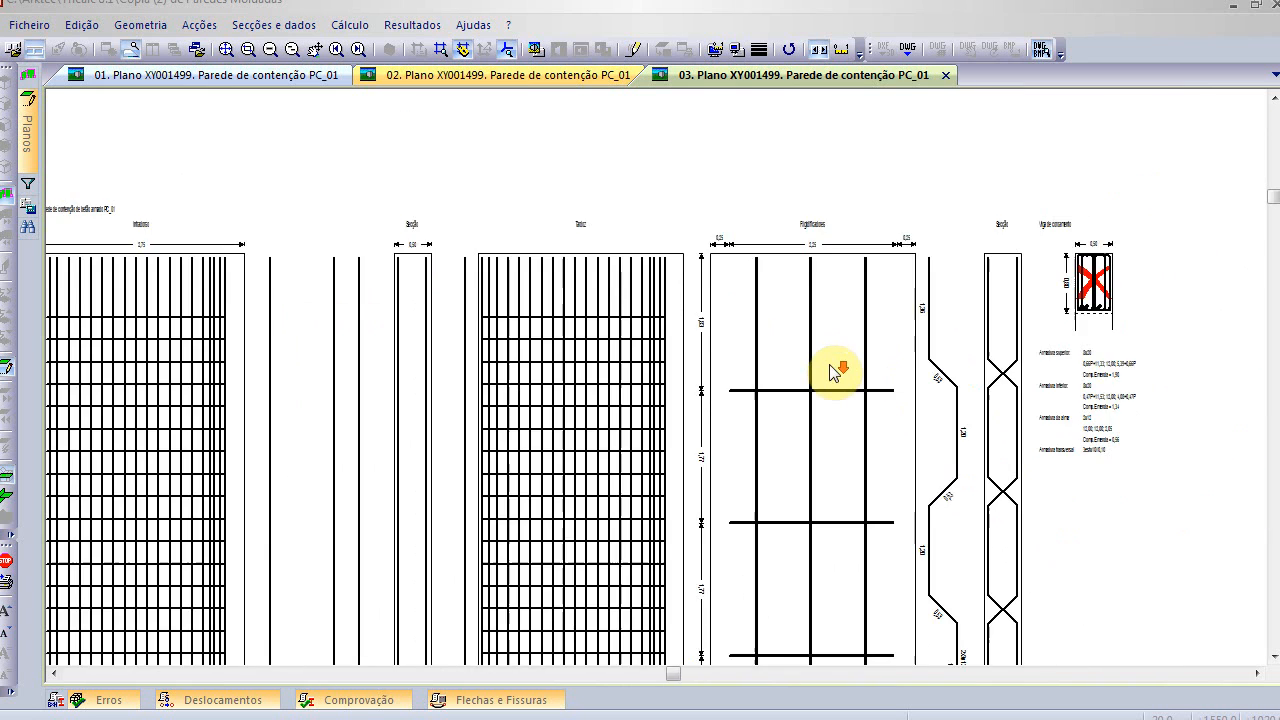
pyautogui.moveTo(946, 448)
pyautogui.mouseDown(button='middle')
pyautogui.moveTo(869, 420)
pyautogui.moveTo(814, 419)
pyautogui.mouseUp(button='middle')
pyautogui.scroll(2, 811, 408)
pyautogui.scroll(1, 811, 409)
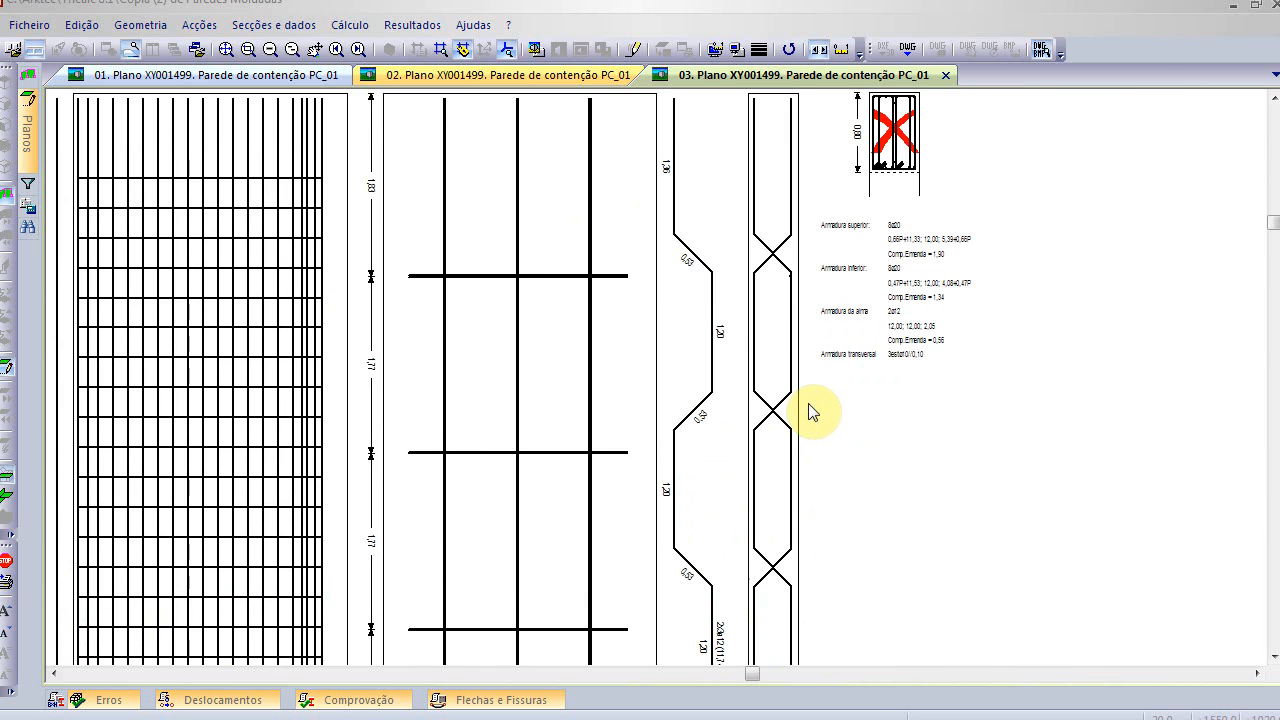
# - Examine the crown beam (Viga de coroamento) section and its reinforcement list in the PC_01 drawing
pyautogui.scroll(-2, 806, 334)
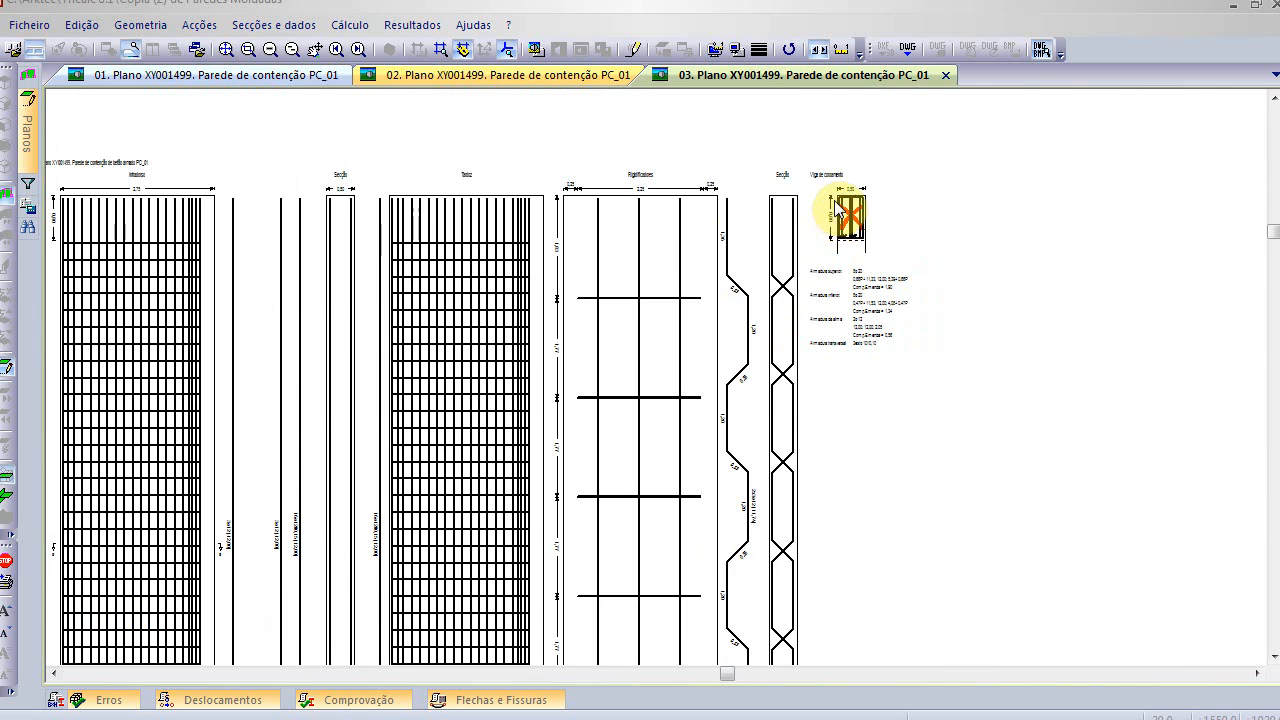
pyautogui.scroll(3, 836, 228)
pyautogui.scroll(1, 836, 240)
pyautogui.scroll(-5, 845, 260)
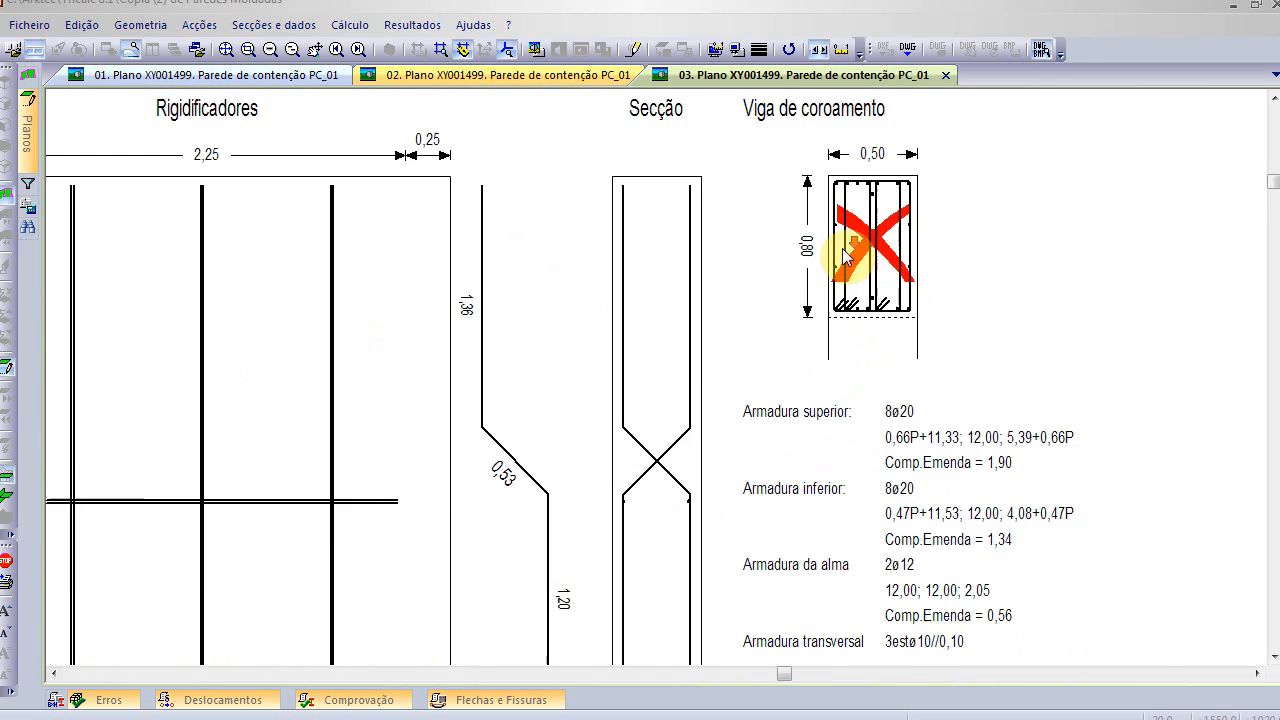
pyautogui.scroll(-2, 786, 443)
pyautogui.scroll(-2, 809, 286)
# - Examine the horizontal section and stiffener bar shapes at the foot of wall PC_01, returning to the top of the drawing
pyautogui.scroll(2, 609, 577)
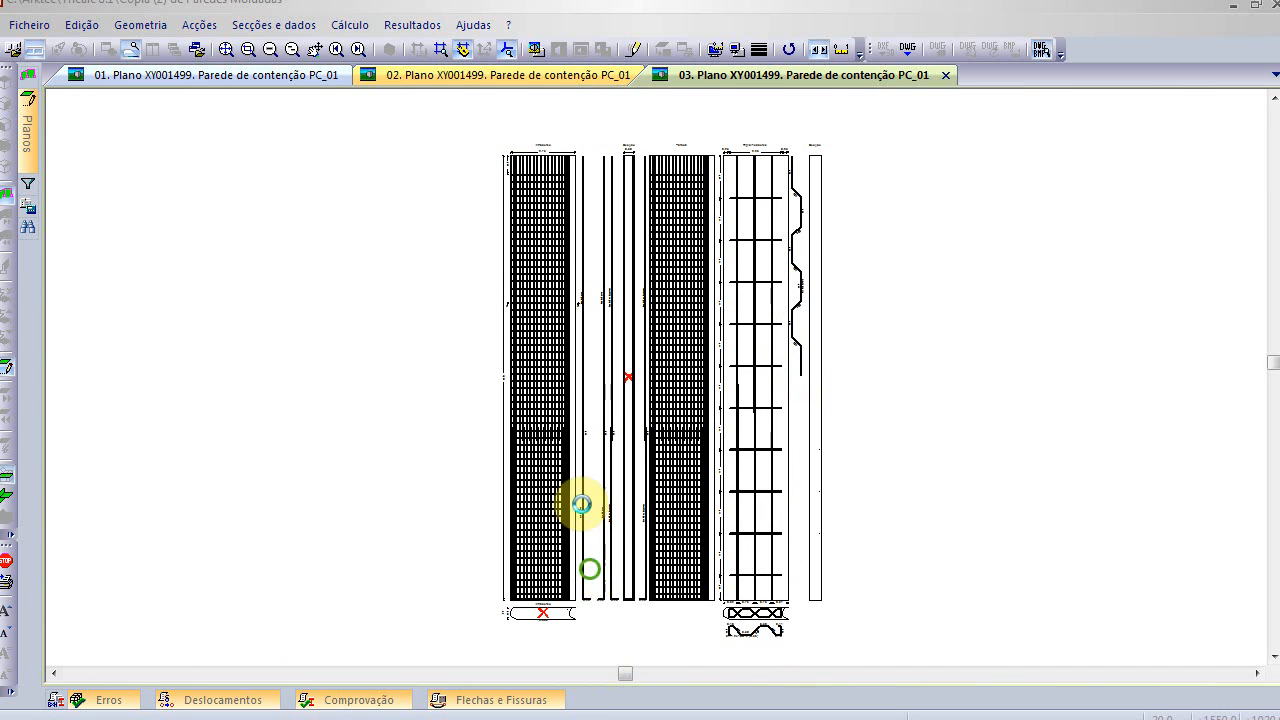
pyautogui.scroll(3, 771, 514)
pyautogui.scroll(3, 845, 570)
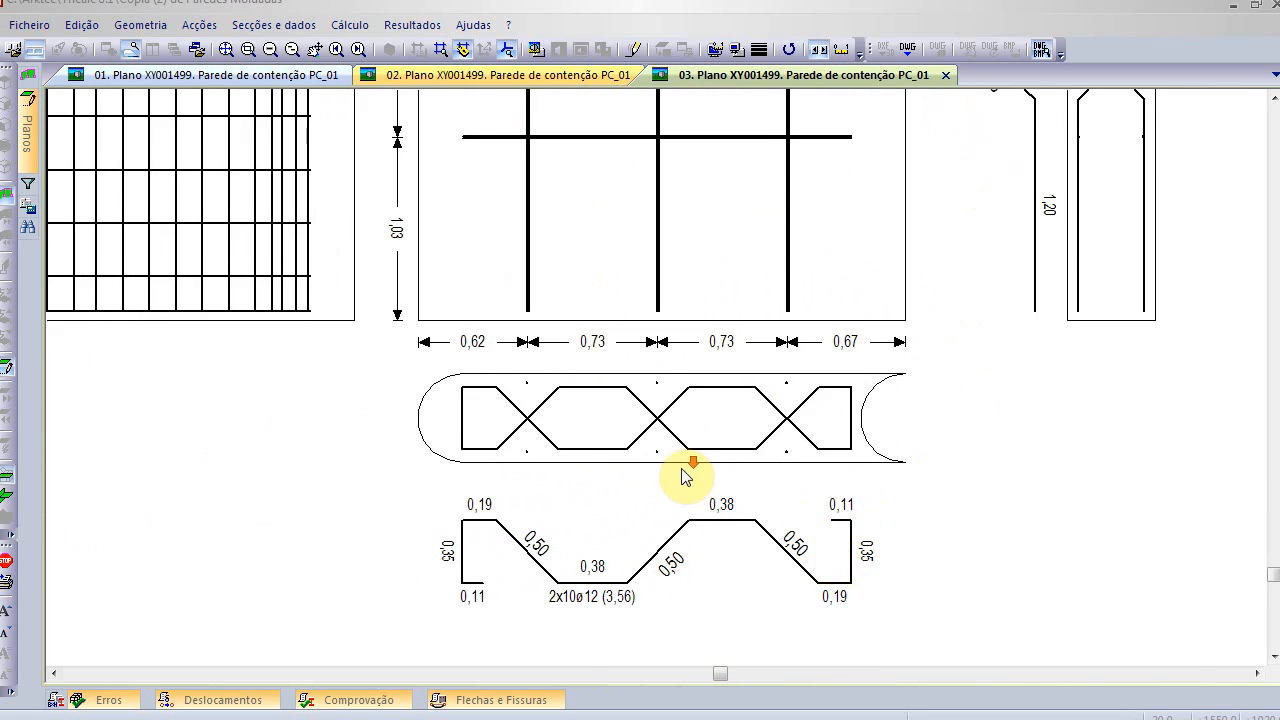
pyautogui.scroll(-4, 685, 478)
pyautogui.moveTo(597, 329)
pyautogui.mouseDown(button='middle')
pyautogui.moveTo(735, 660)
pyautogui.moveTo(697, 716)
pyautogui.mouseUp(button='middle')
pyautogui.moveTo(671, 451); pyautogui.dragTo(671, 586, button='middle')
pyautogui.scroll(-1, 671, 586)
pyautogui.scroll(2, 571, 366)
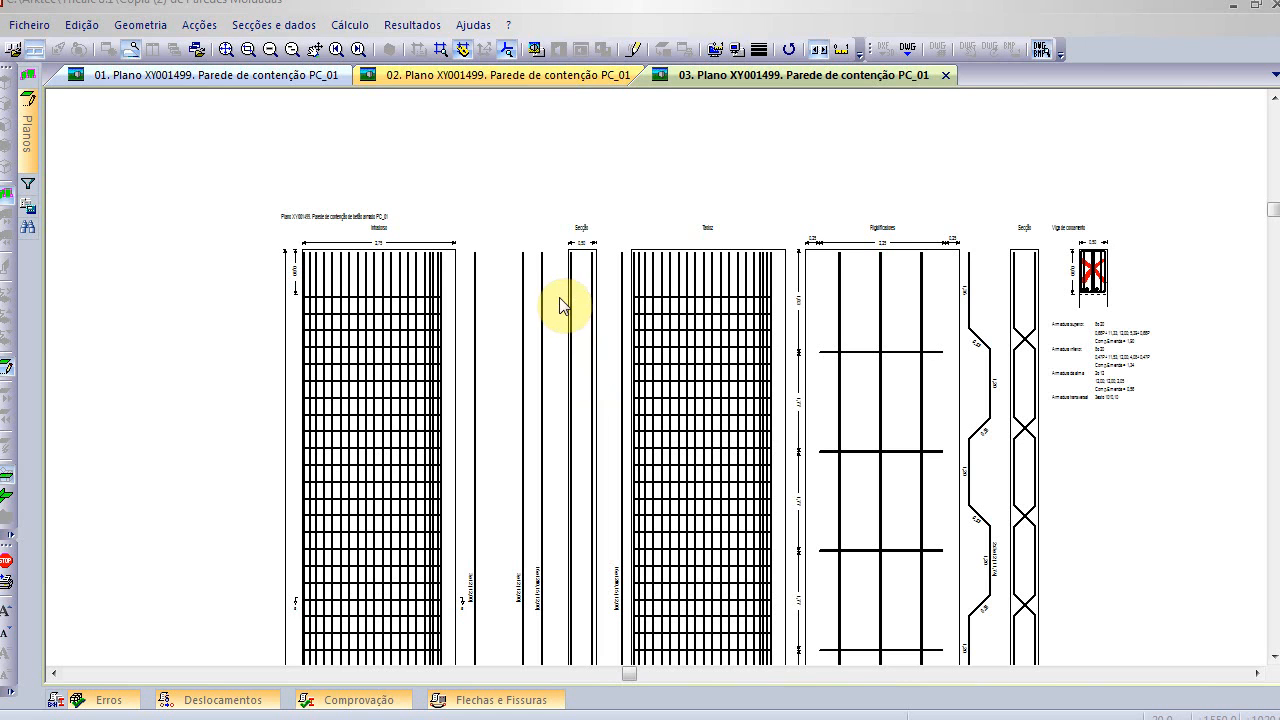
# - Step forward through the retaining-wall drawings to pile wall PC_04 in plane ZY000000
pyautogui.press('pagedown')
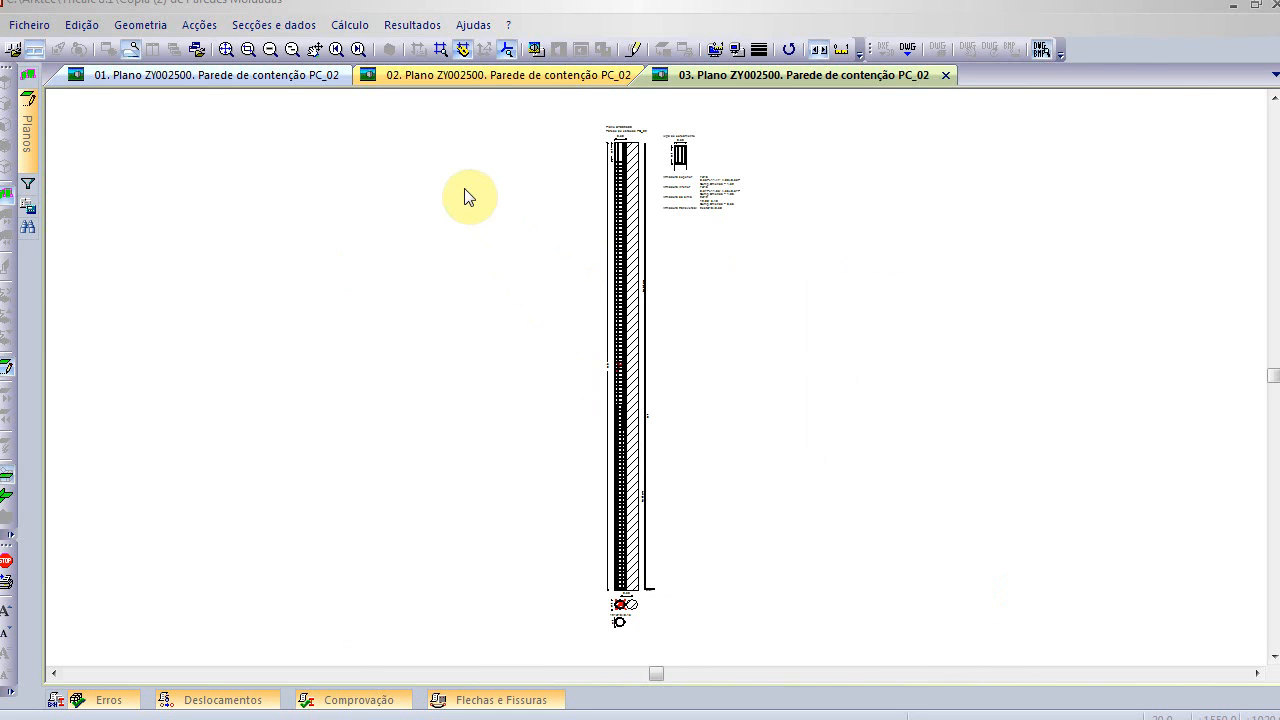
pyautogui.press('pagedown')
pyautogui.rightClick(432, 208)
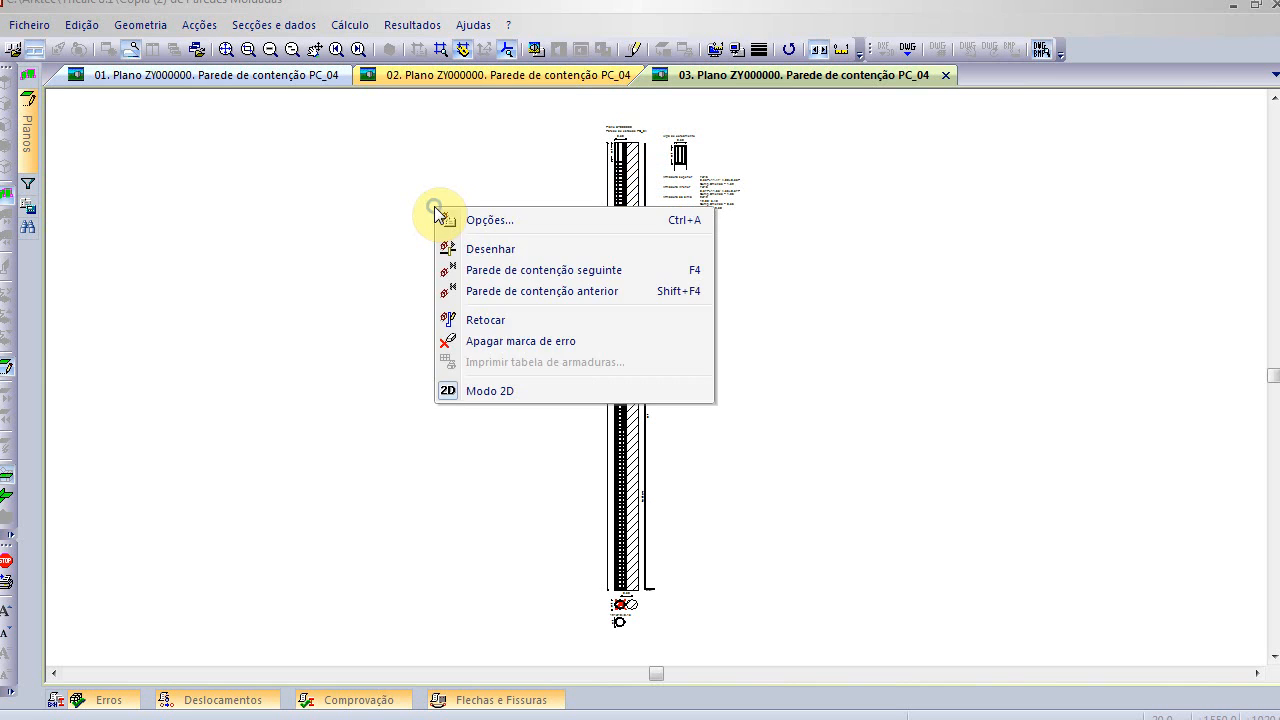
pyautogui.click(525, 495)
# - Examine the pile cross-section and the circular ties at the foot of wall PC_04
pyautogui.scroll(5, 595, 601)
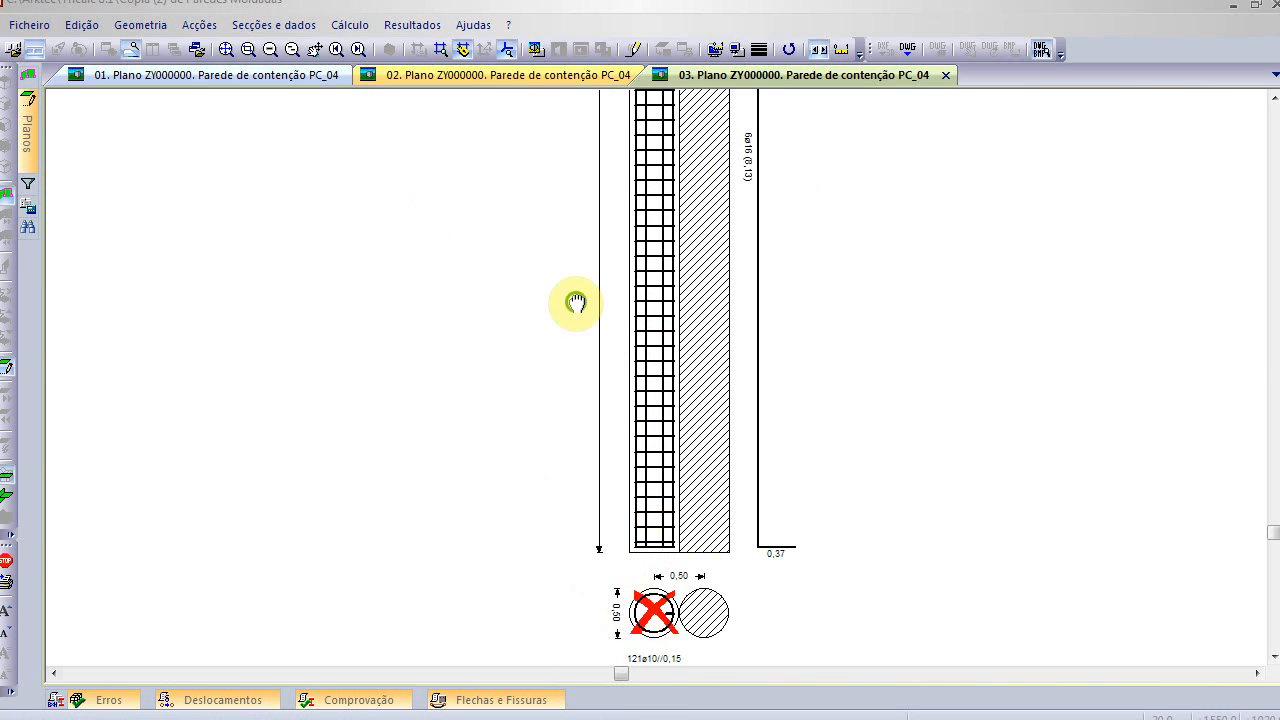
pyautogui.moveTo(580, 300); pyautogui.dragTo(556, 264, button='middle')
pyautogui.moveTo(563, 509); pyautogui.dragTo(538, 228, button='middle')
pyautogui.scroll(3, 651, 371)
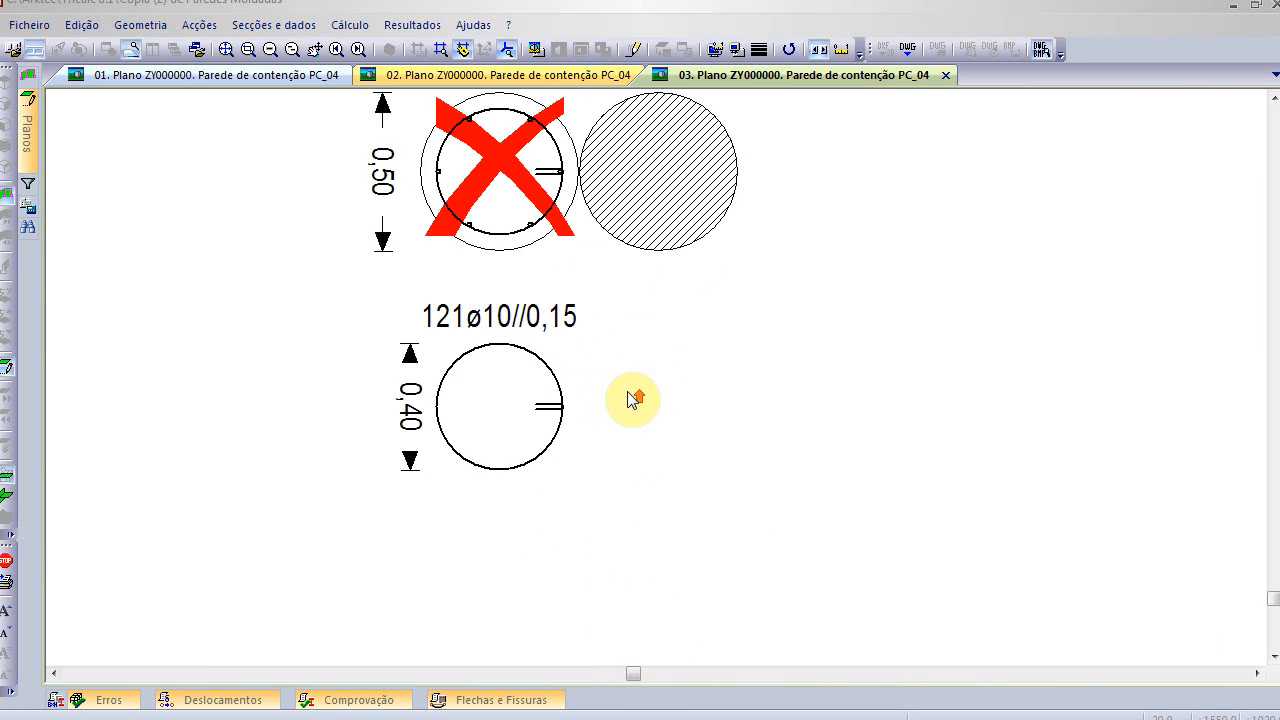
pyautogui.scroll(-1, 609, 360)
pyautogui.scroll(-5, 571, 200)
# - Examine the PC_04 pile reinforcement along its height and the crown beam detail at its head
pyautogui.moveTo(563, 236); pyautogui.dragTo(577, 616, button='middle')
pyautogui.scroll(-2, 558, 369)
pyautogui.moveTo(537, 229)
pyautogui.mouseDown(button='middle')
pyautogui.moveTo(549, 317)
pyautogui.moveTo(494, 574)
pyautogui.mouseUp(button='middle')
pyautogui.moveTo(491, 399); pyautogui.dragTo(506, 440, button='middle')
pyautogui.scroll(5, 545, 370)
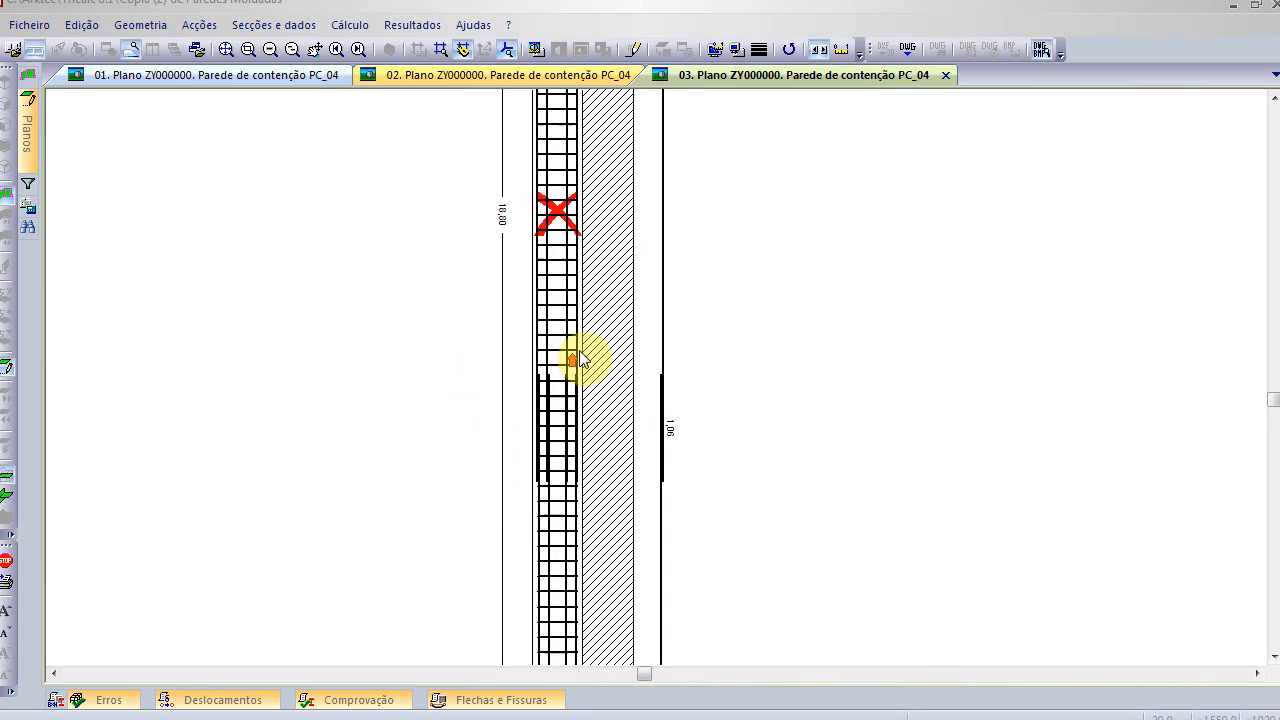
pyautogui.scroll(-5, 540, 480)
pyautogui.moveTo(547, 300); pyautogui.dragTo(563, 457, button='middle')
pyautogui.scroll(4, 563, 457)
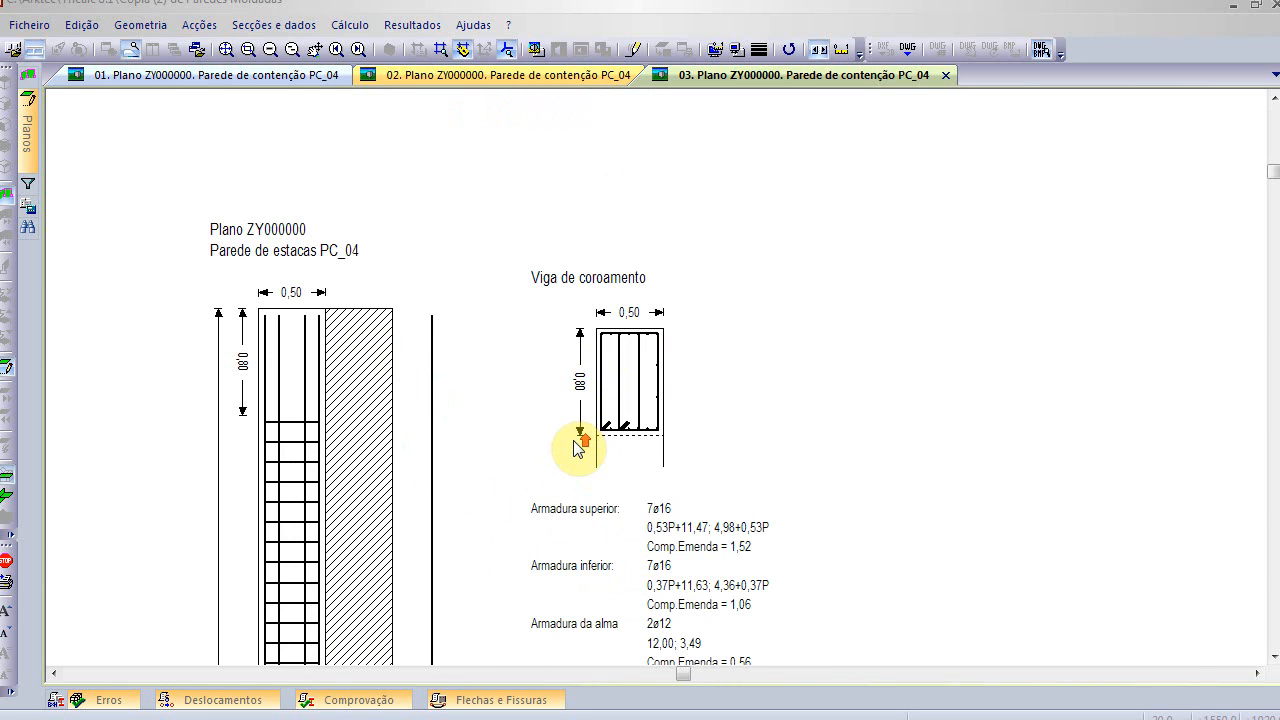
pyautogui.scroll(-4, 680, 362)
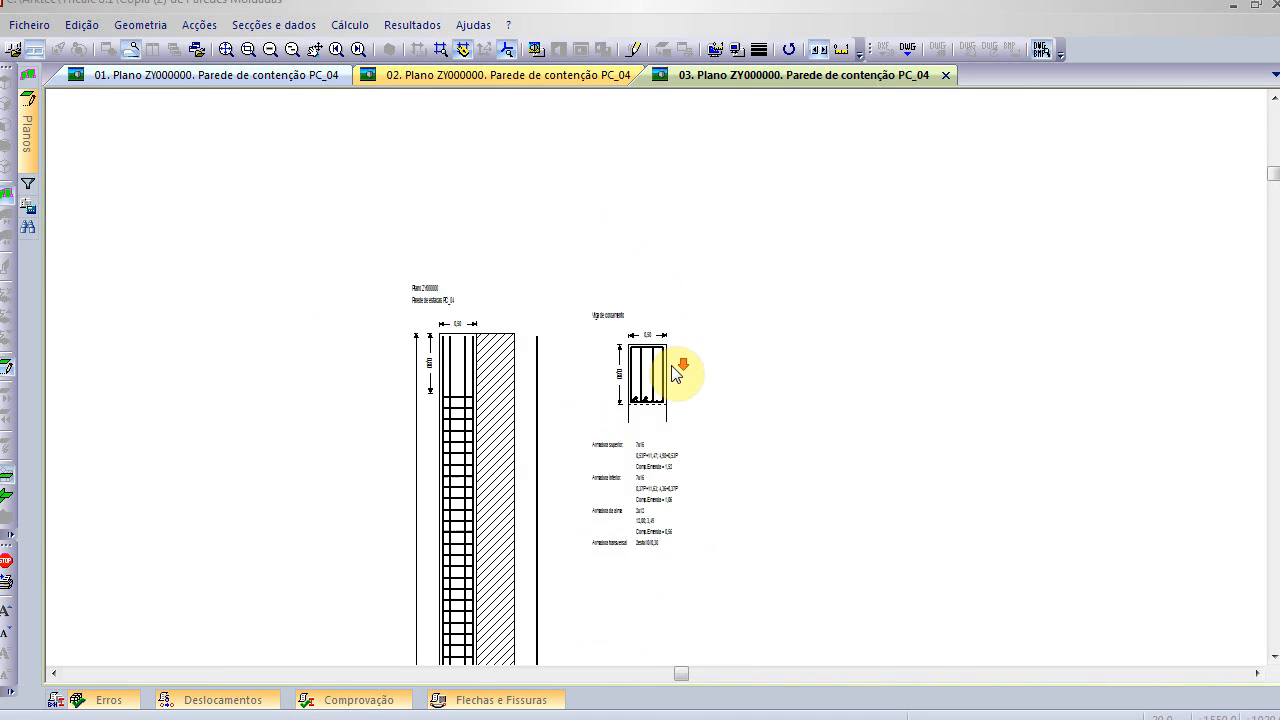
# - Fit the whole PC_04 drawing in view and leave 2D mode to return to the structure model
pyautogui.click(228, 50)
pyautogui.rightClick(278, 166)
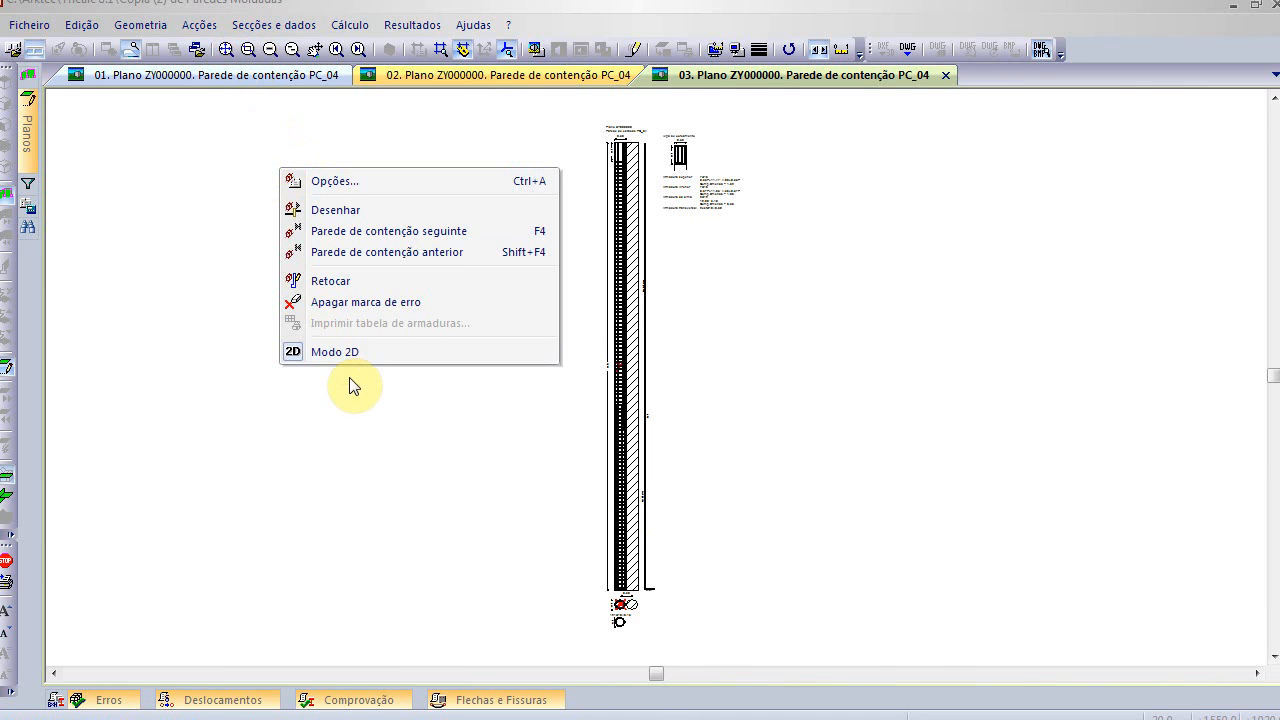
pyautogui.click(358, 358)
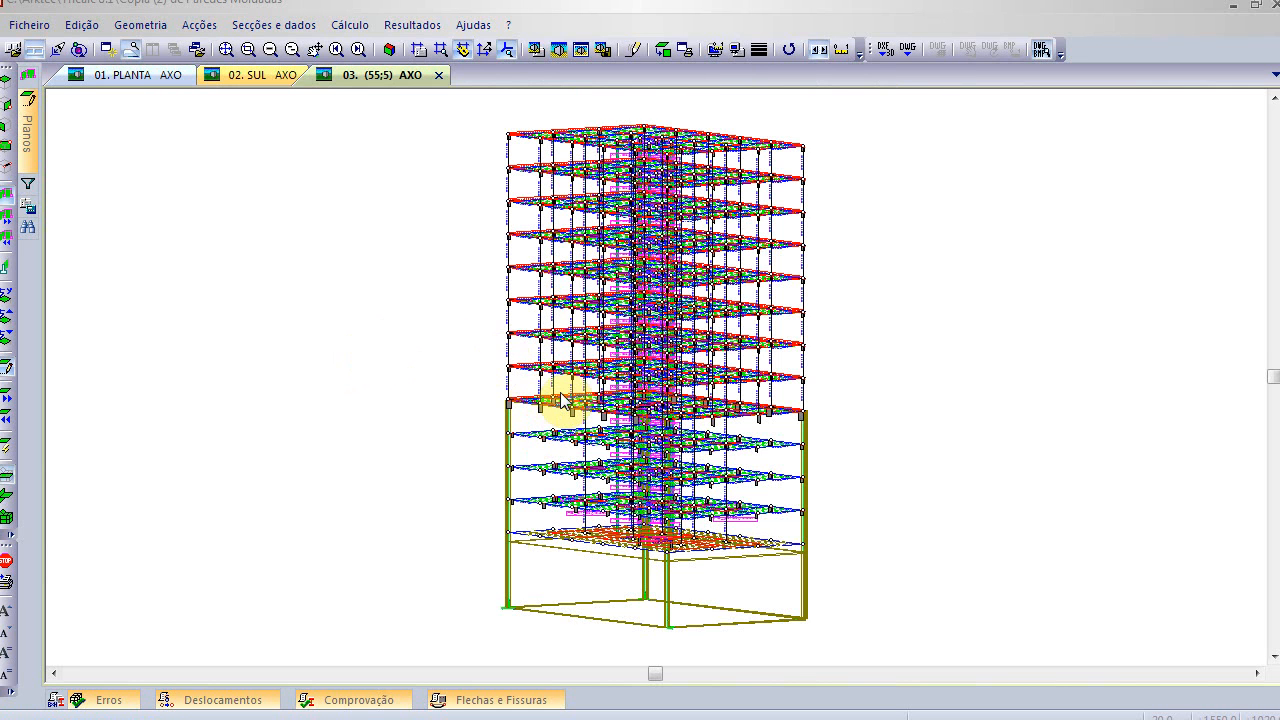
# - Render the building and rotate the view to (70;20), focusing on the top of the retaining walls
pyautogui.click(461, 358)
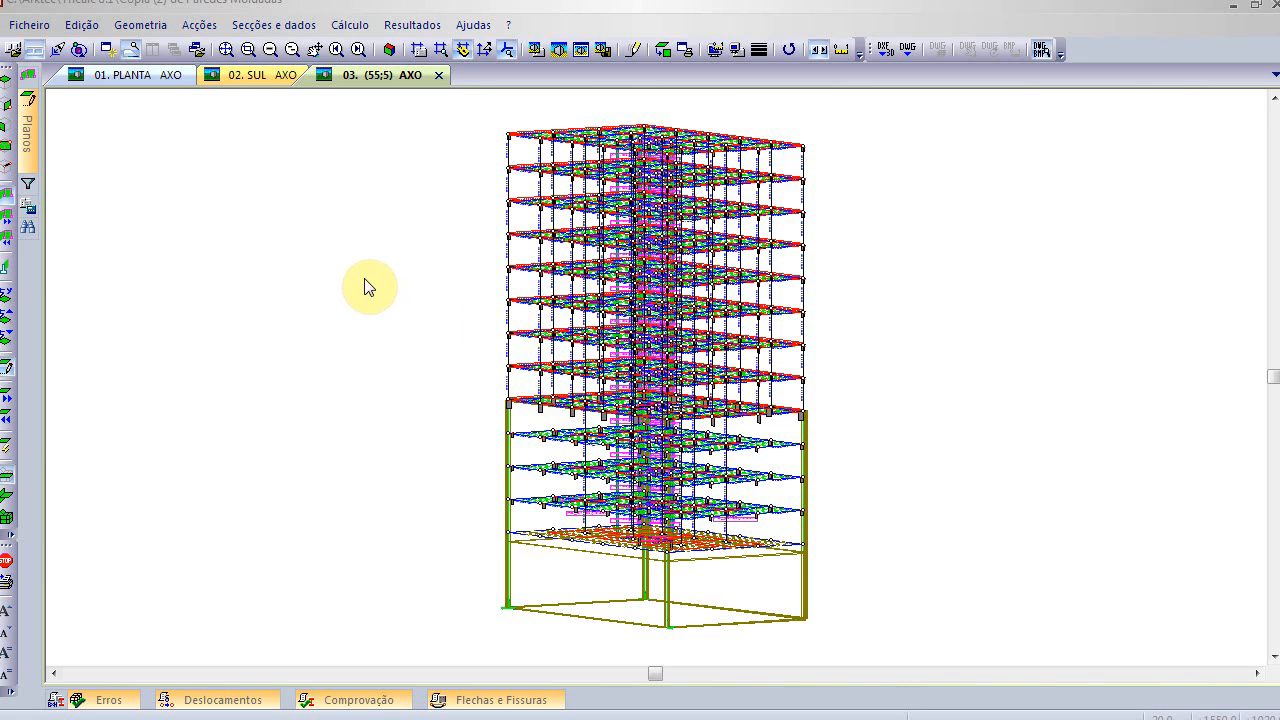
pyautogui.click(300, 247)
pyautogui.click(584, 50)
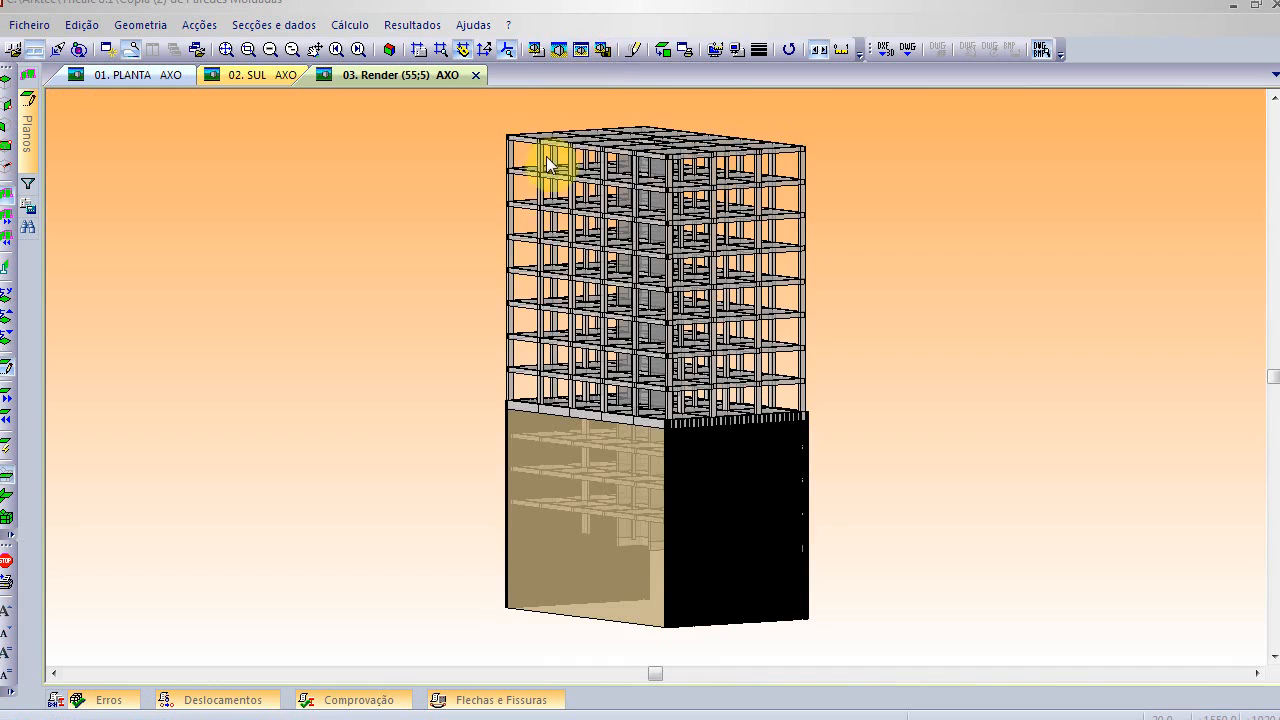
pyautogui.moveTo(674, 420); pyautogui.dragTo(685, 467)
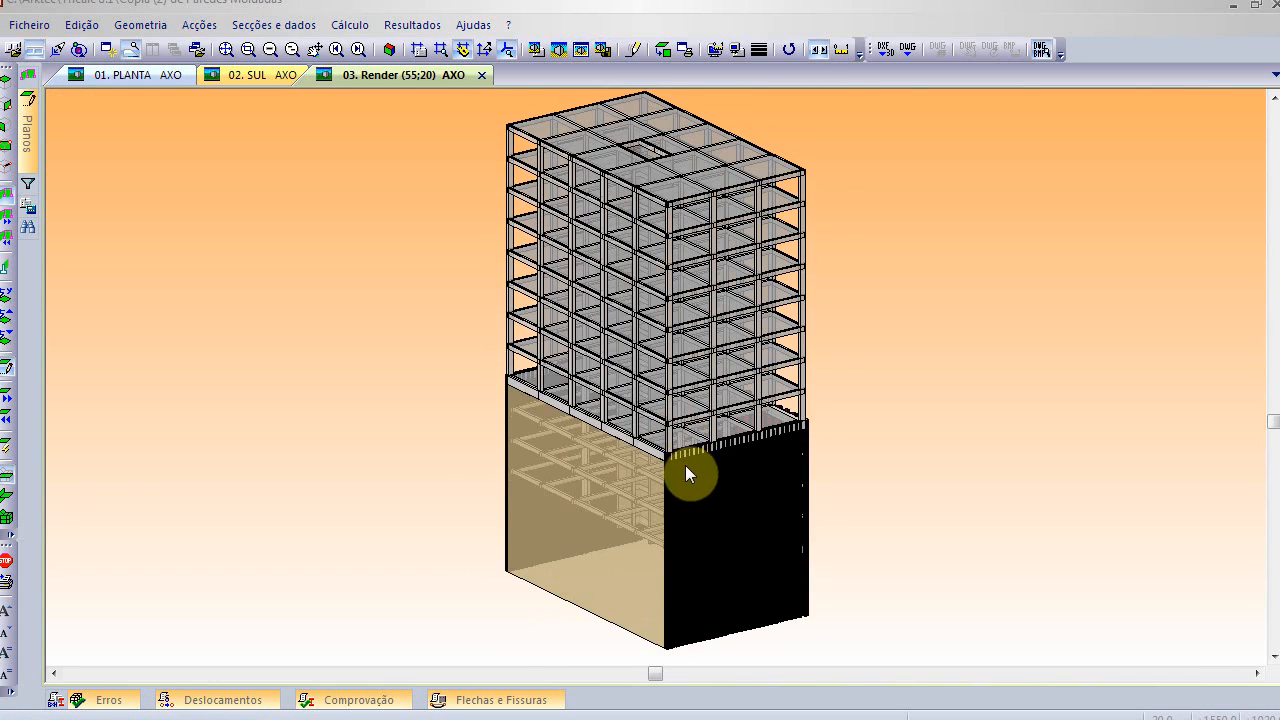
pyautogui.keyDown('shift'); pyautogui.scroll(2, 686, 468); pyautogui.keyUp('shift')
pyautogui.keyDown('shift'); pyautogui.scroll(-1, 688, 470); pyautogui.keyUp('shift')
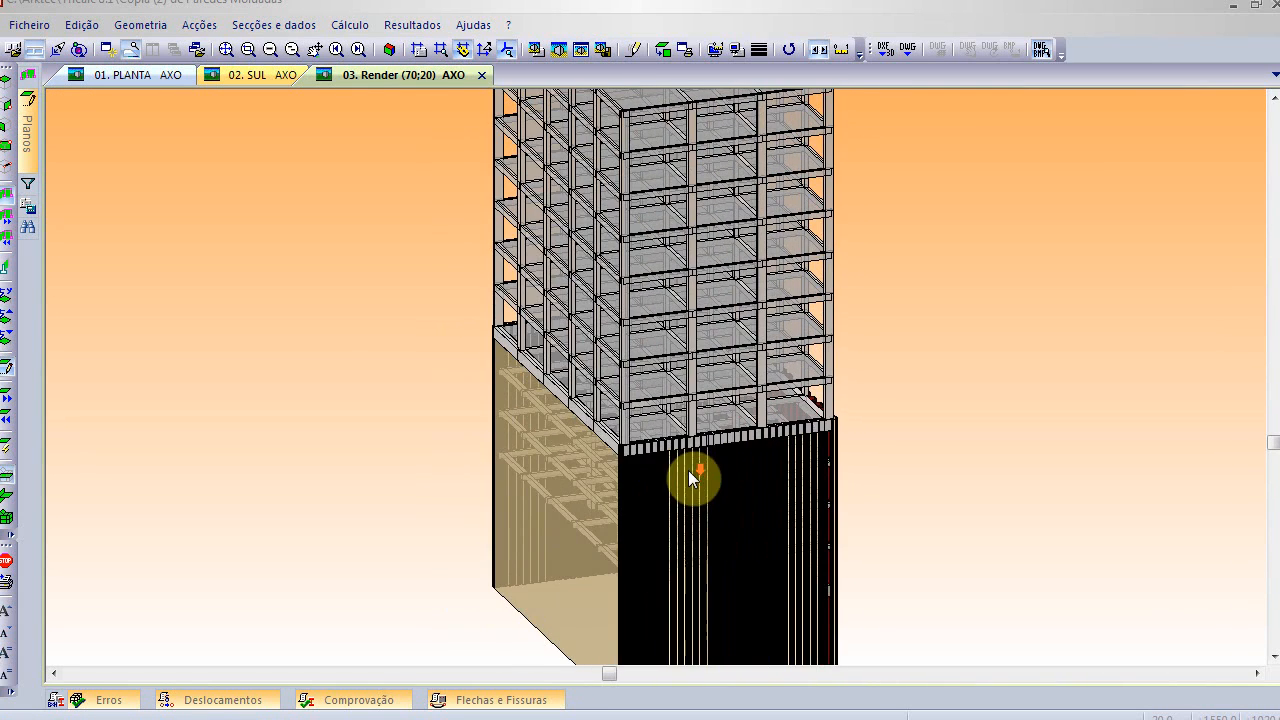
# - Limit the render to the basement planes -1280, -1200, -900, -600 and -300, keeping plane 0 hidden
pyautogui.moveTo(27, 138)
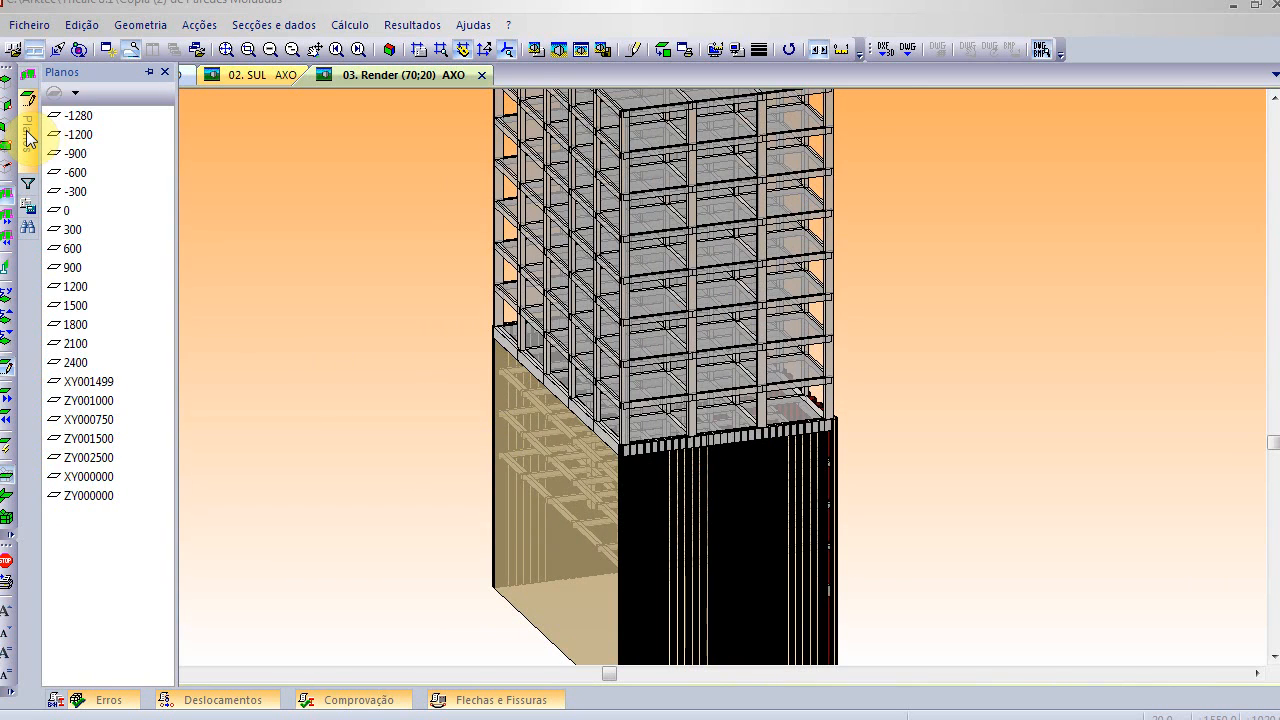
pyautogui.click(76, 116)
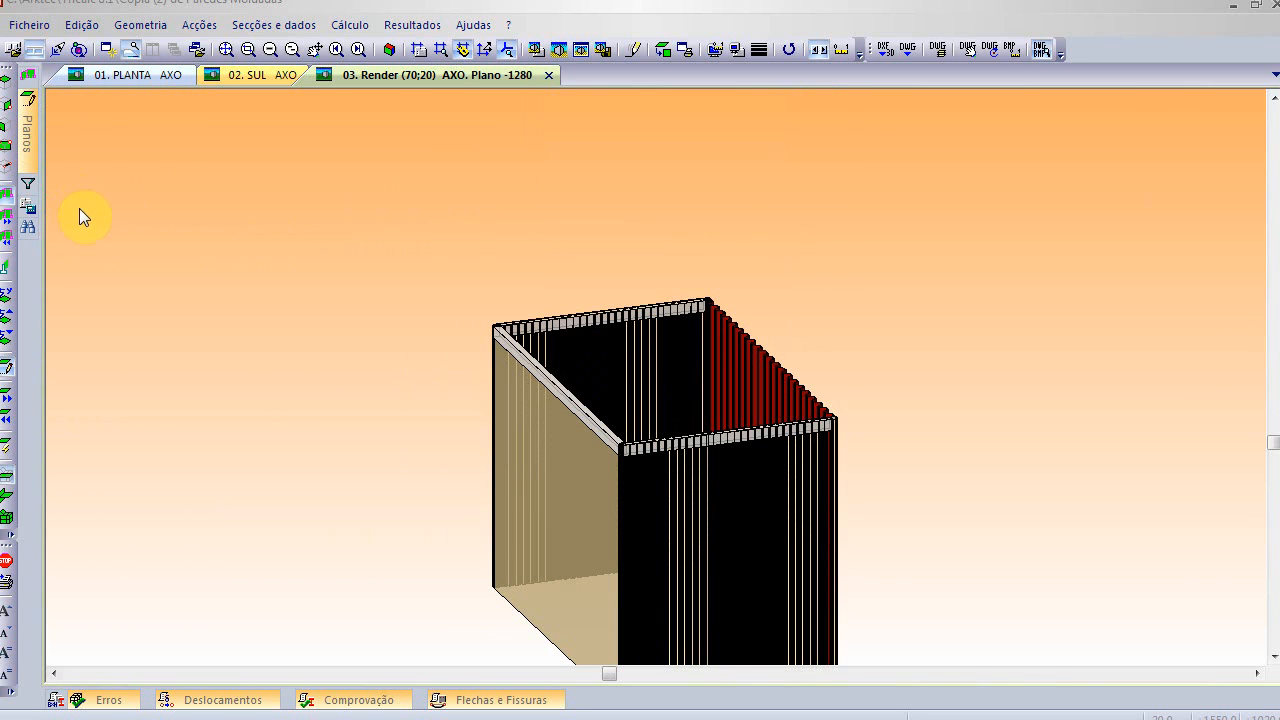
pyautogui.click(8, 495)
pyautogui.click(33, 164)
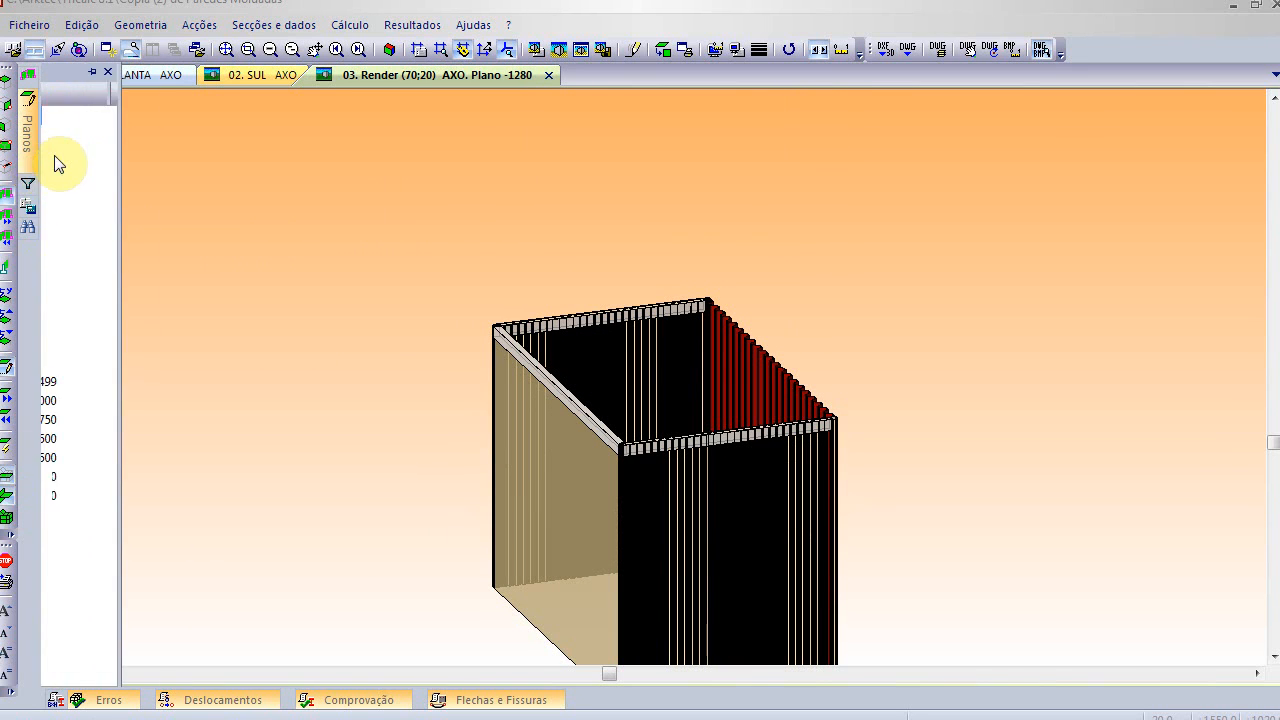
pyautogui.click(63, 210)
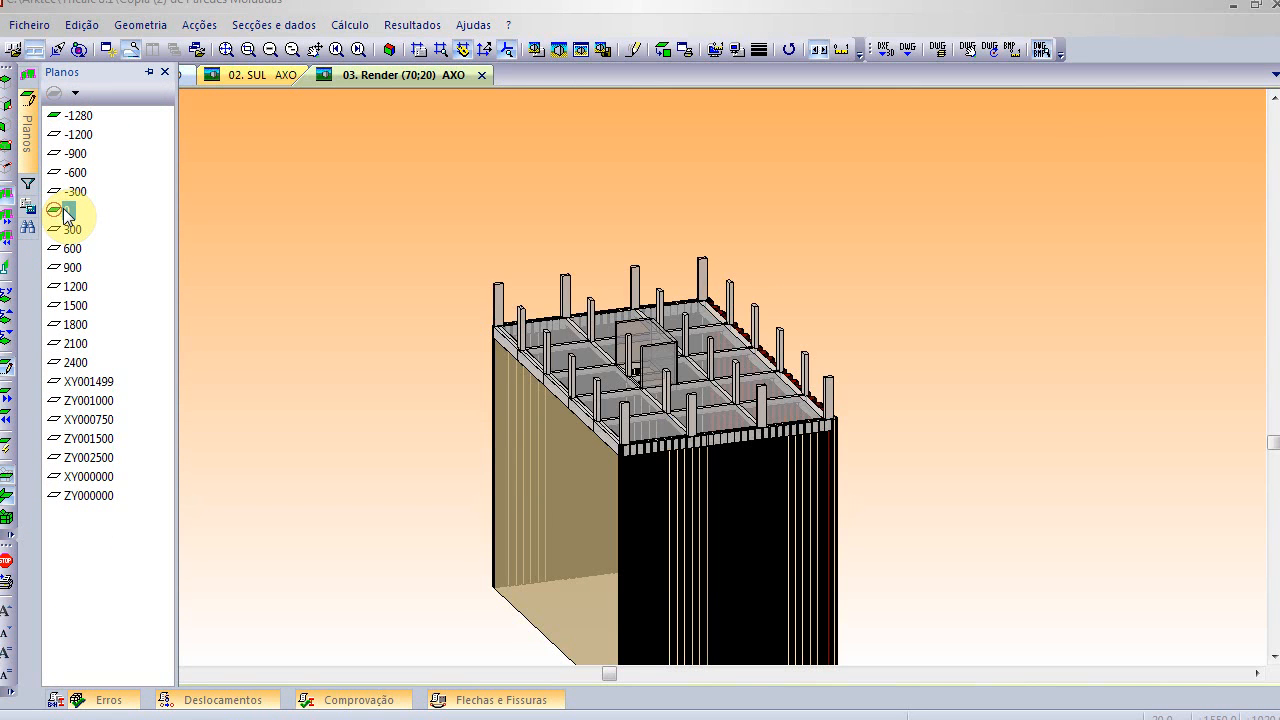
pyautogui.click(63, 211)
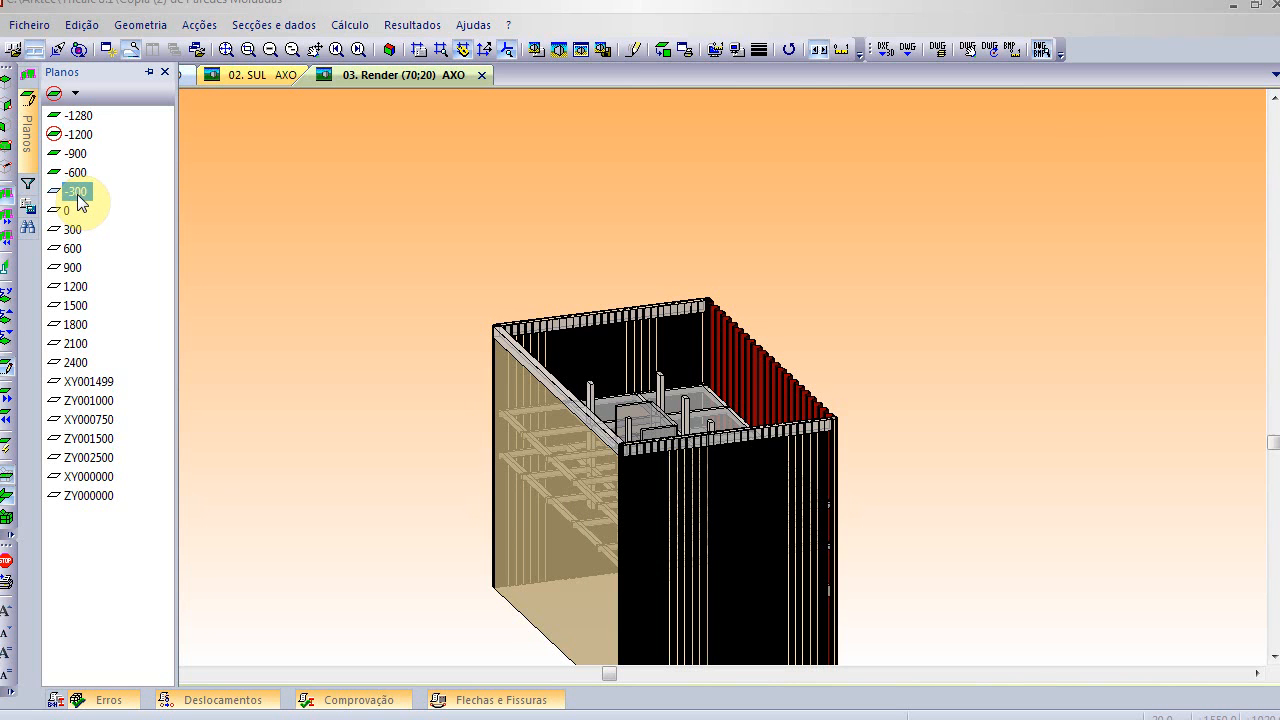
pyautogui.scroll(3, 683, 356)
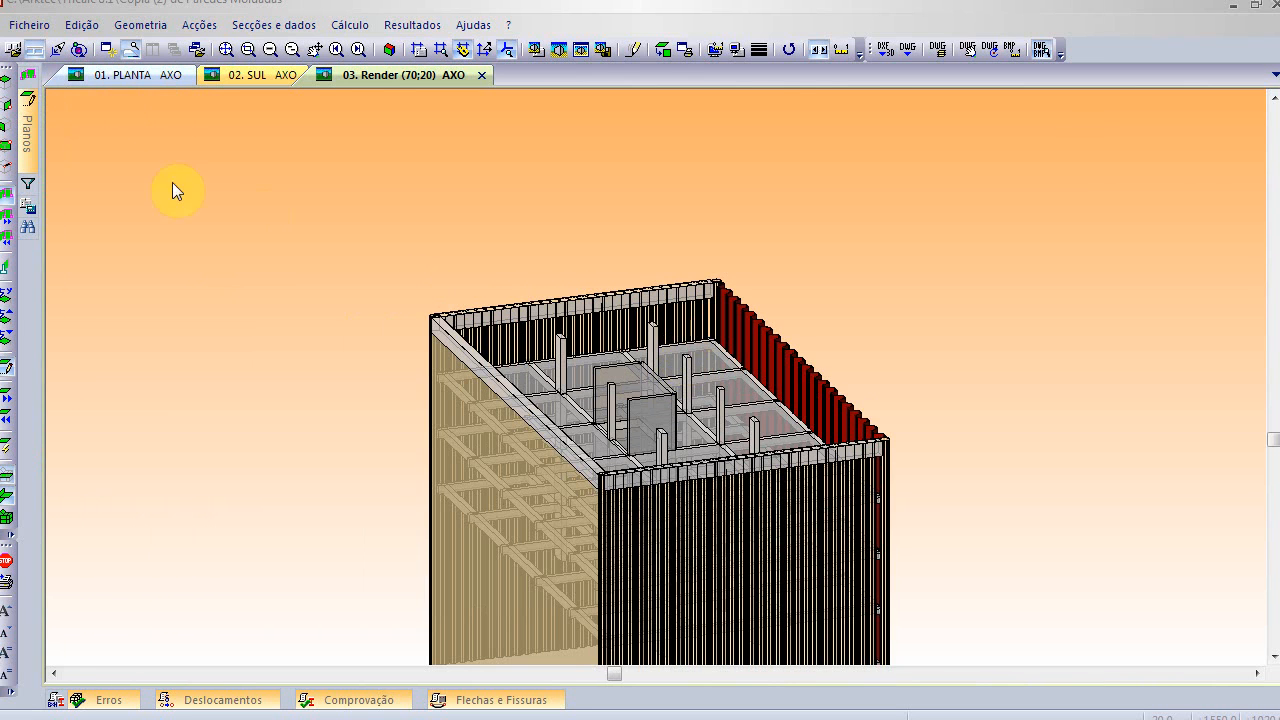
# - Add frames 1 and A to the rendered basement levels and rotate the render to (55;20)
pyautogui.click(35, 90)
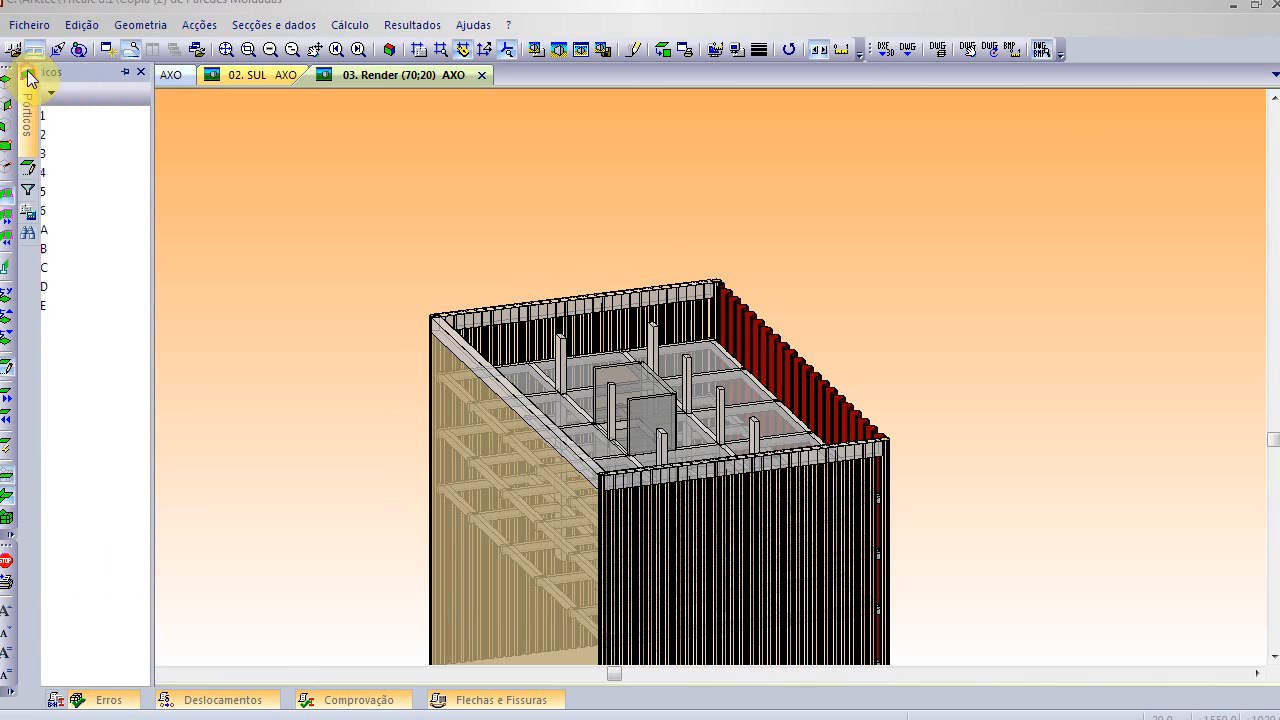
pyautogui.click(57, 122)
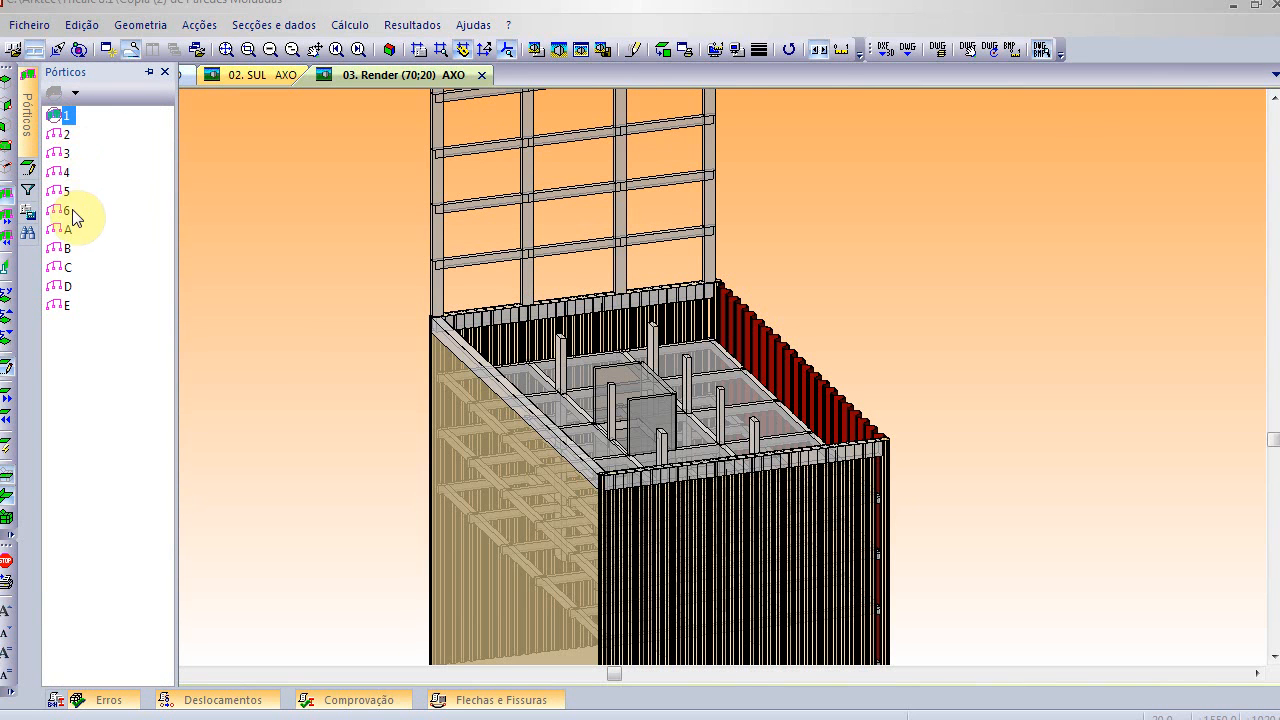
pyautogui.click(70, 236)
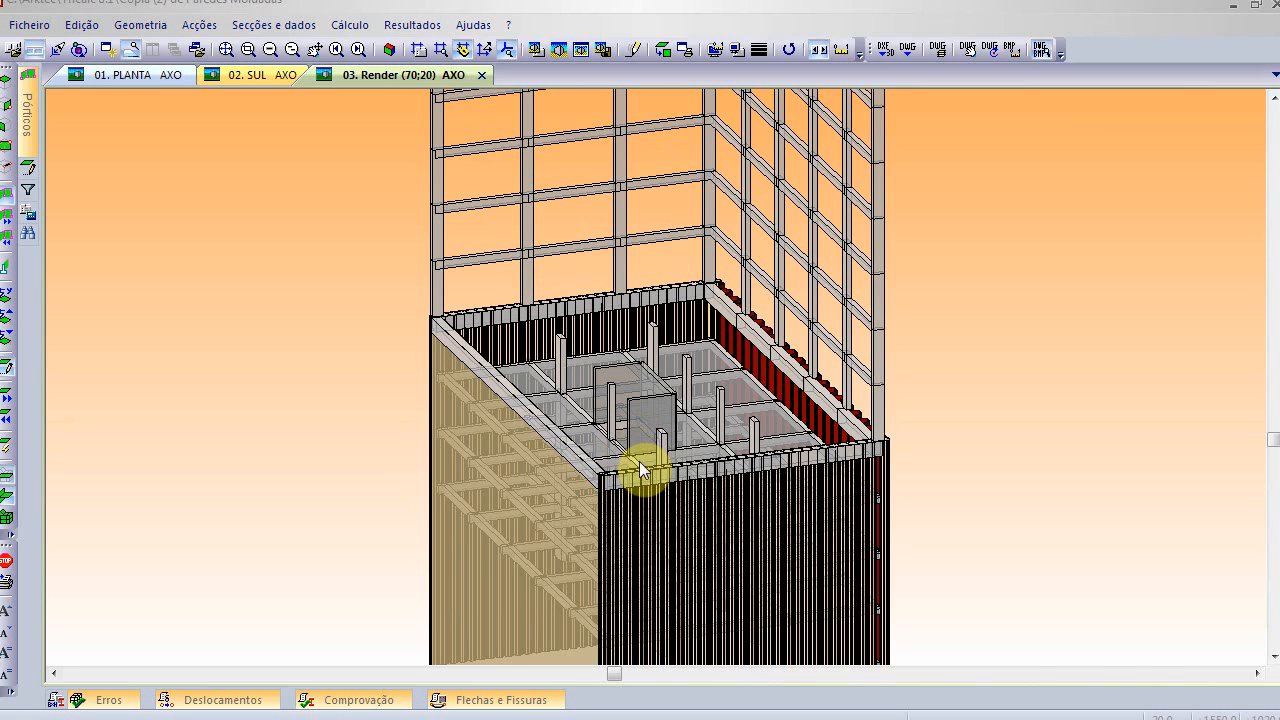
pyautogui.click(602, 431)
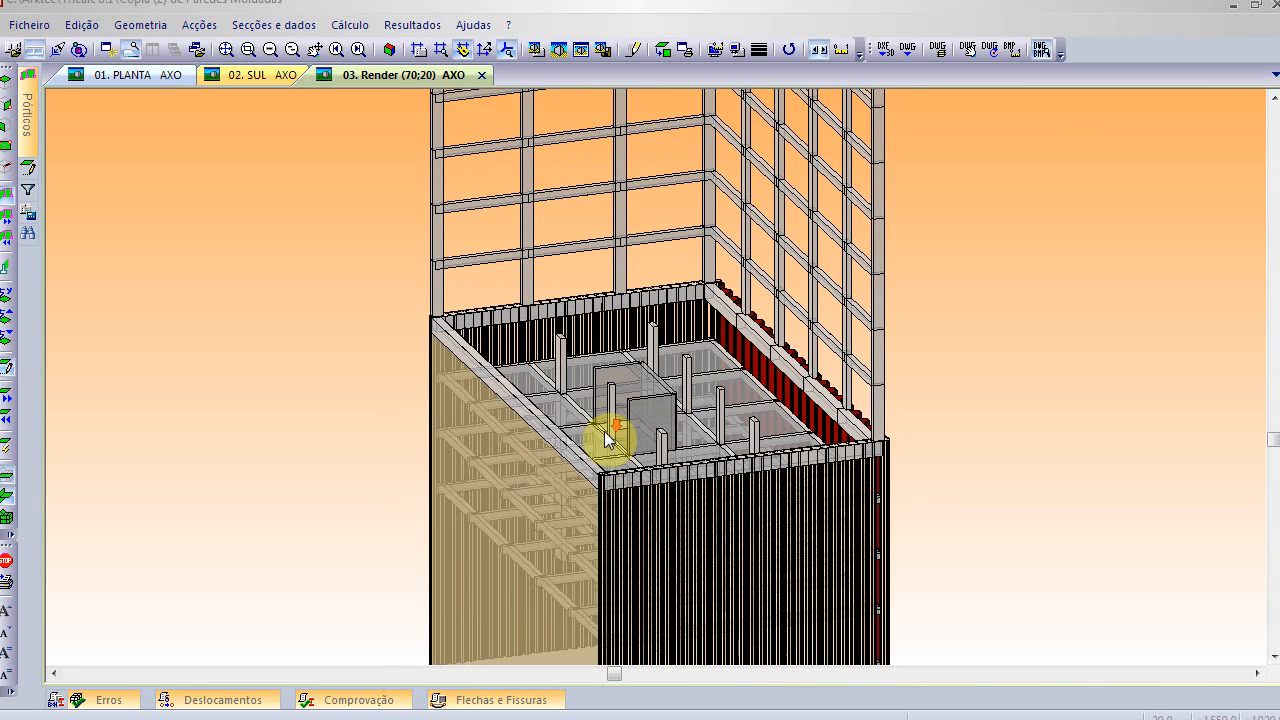
pyautogui.scroll(-3, 606, 434)
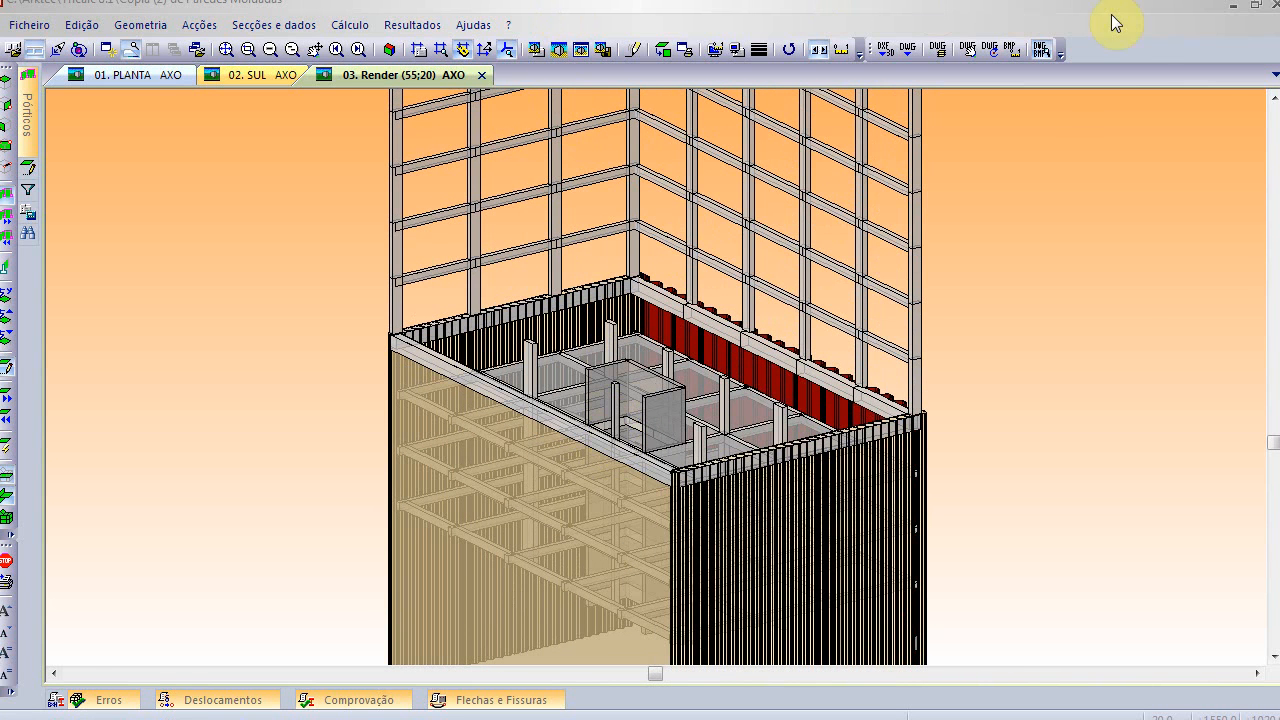
pyautogui.hotkey('alt', 'Tab')
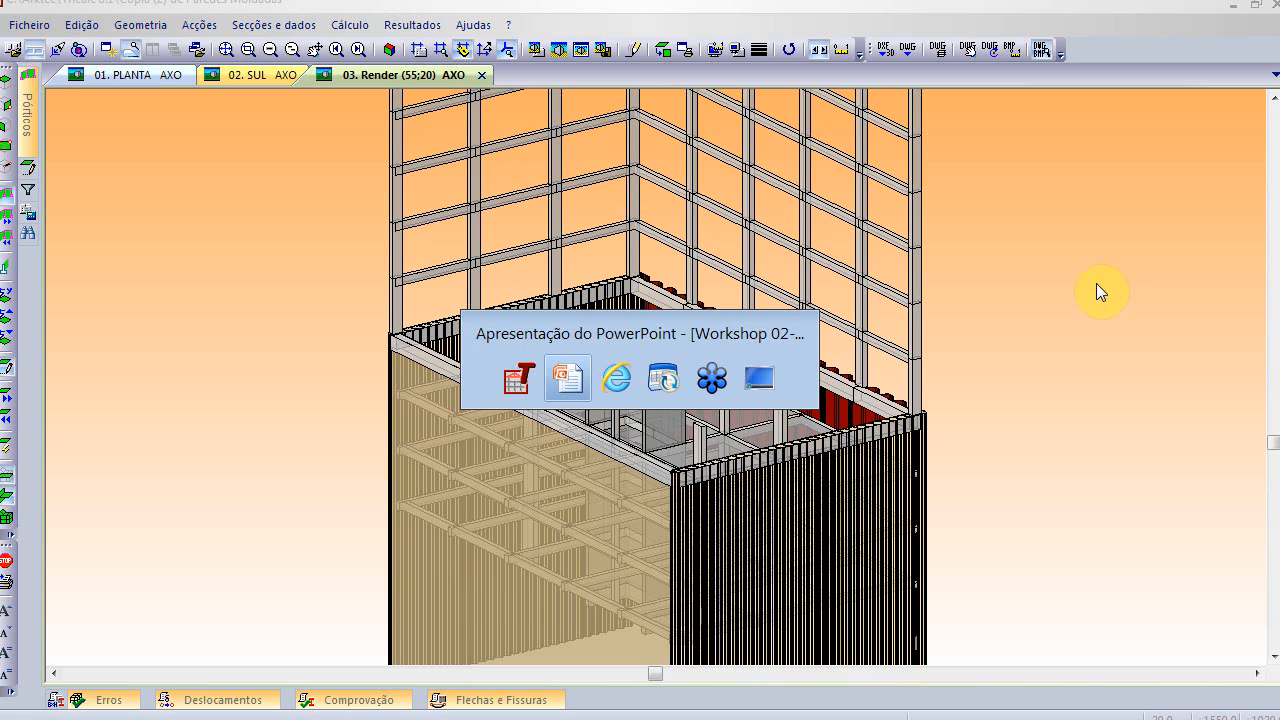
pyautogui.hotkey('alt', 'Tab')
pyautogui.hotkey('alt', 'Tab')
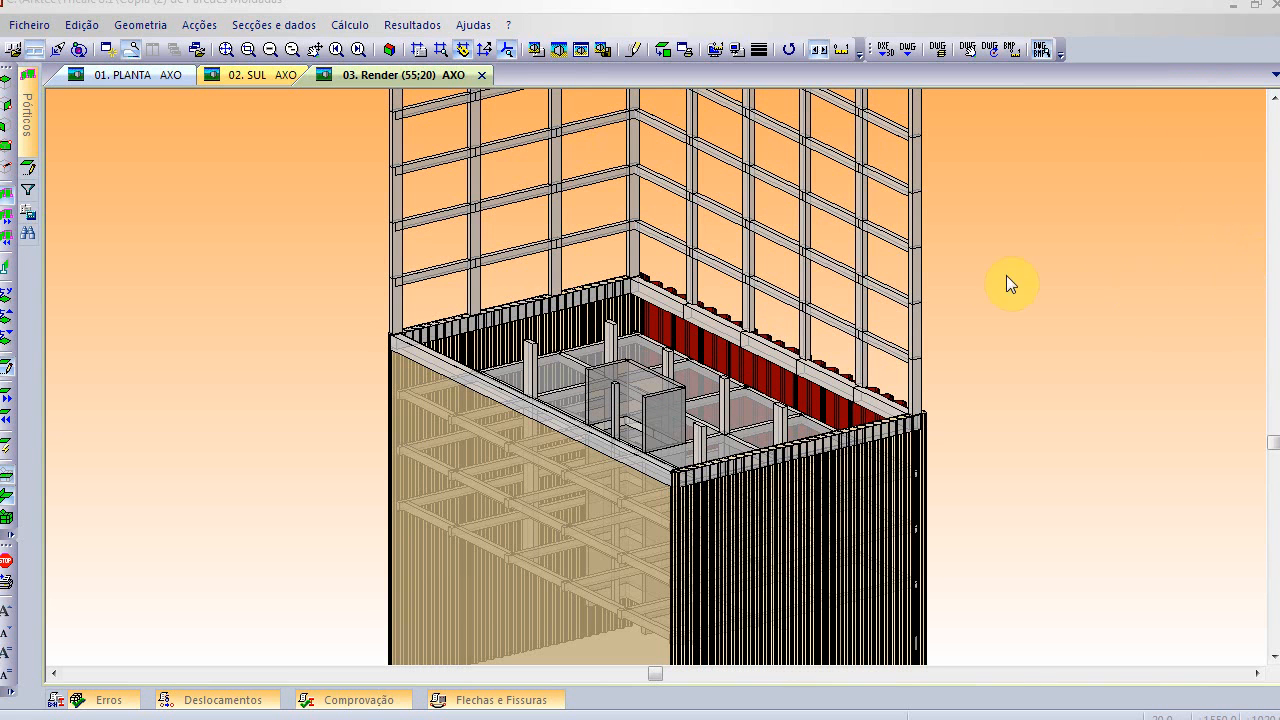
pyautogui.click(1126, 178)
pyautogui.click(345, 24)
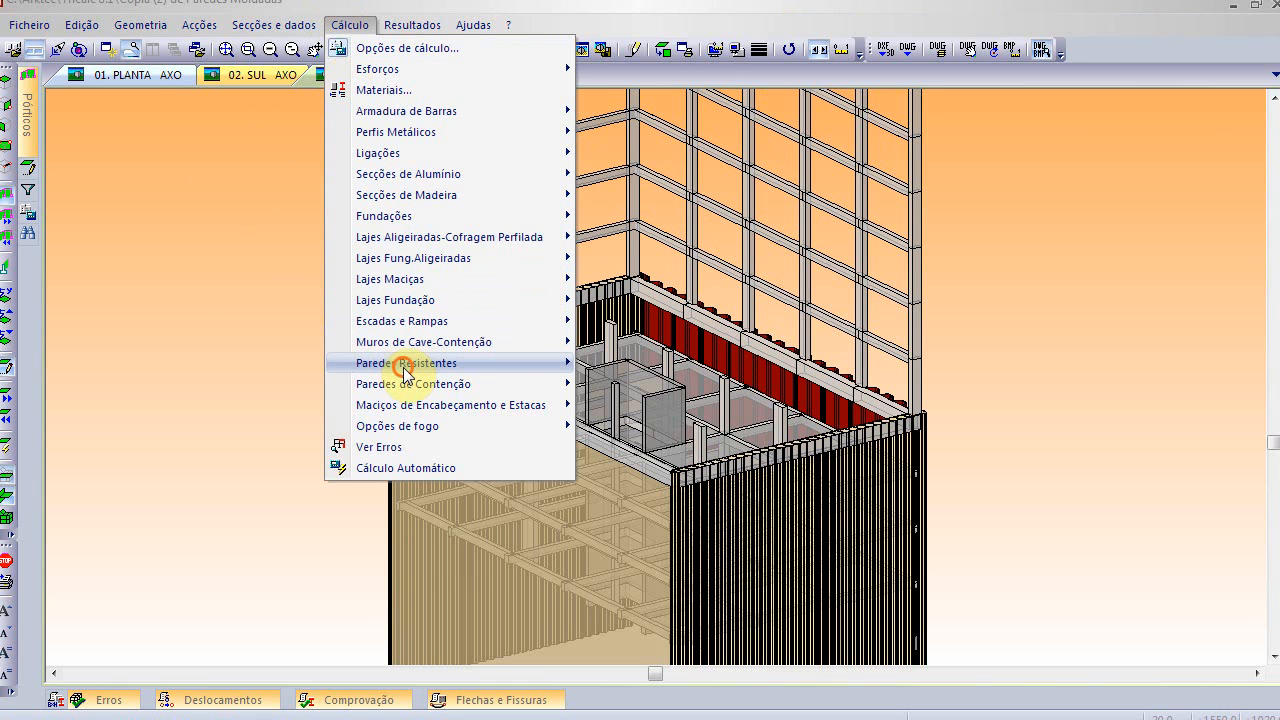
pyautogui.click(173, 308)
# - Expand the Paredes resistentes and Paredes de contenção calculation options and view the general load-bearing wall settings without changing them
pyautogui.moveTo(30, 198)
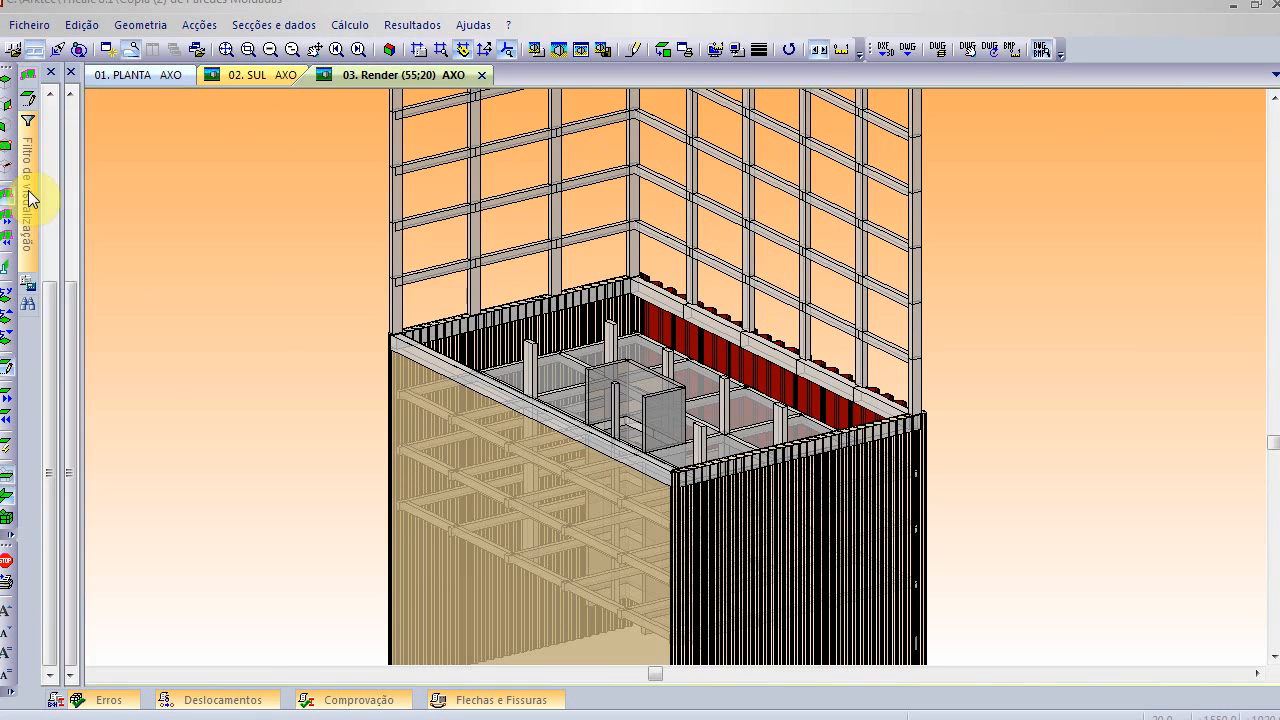
pyautogui.moveTo(27, 289)
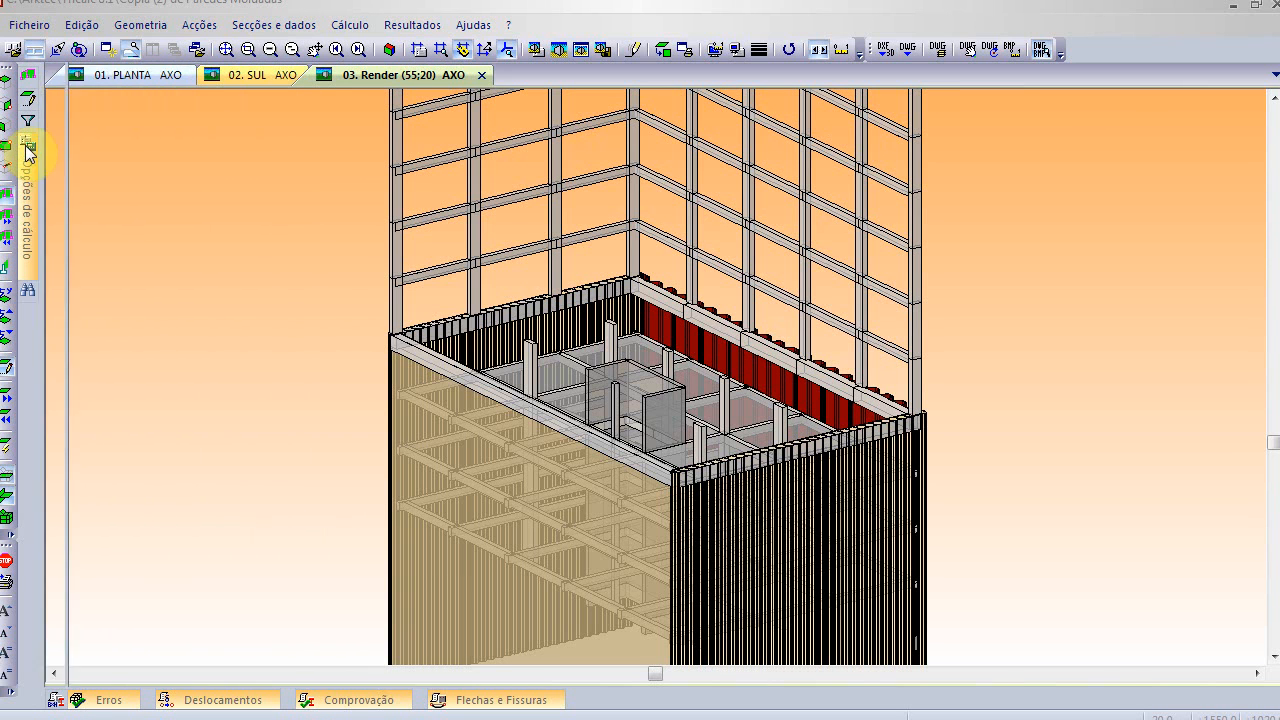
pyautogui.moveTo(27, 150)
pyautogui.click(57, 389)
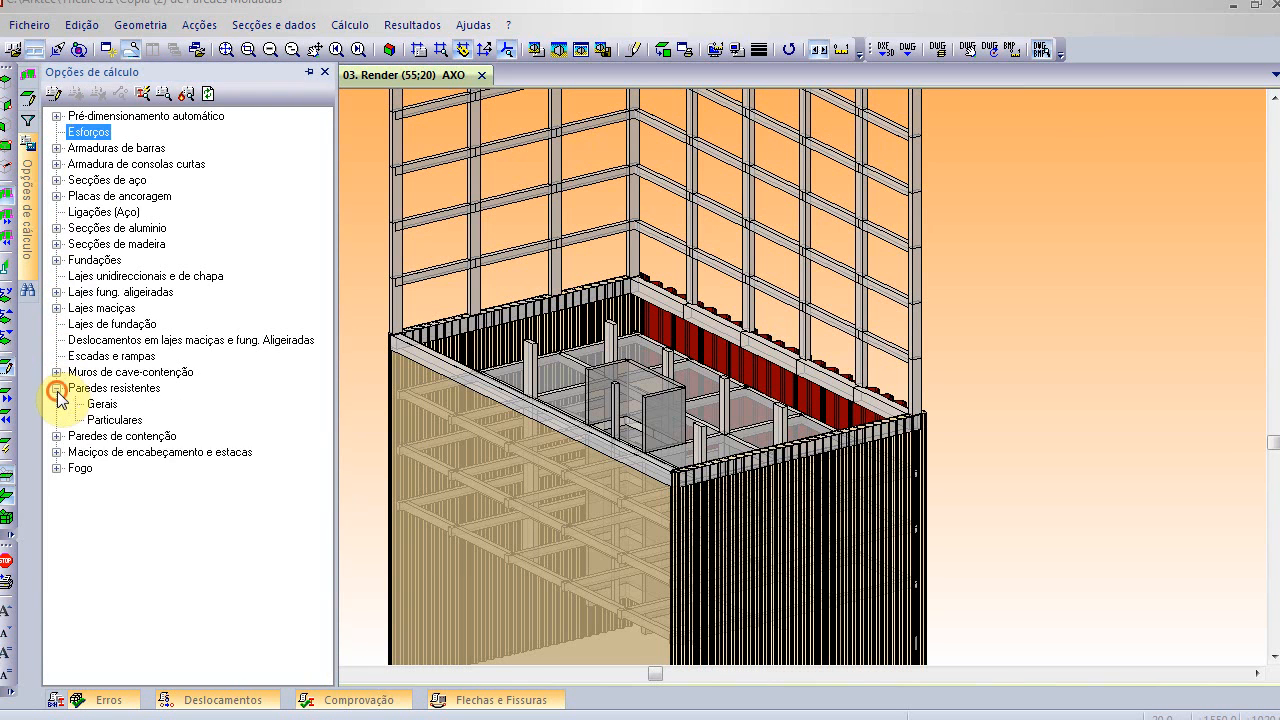
pyautogui.click(57, 436)
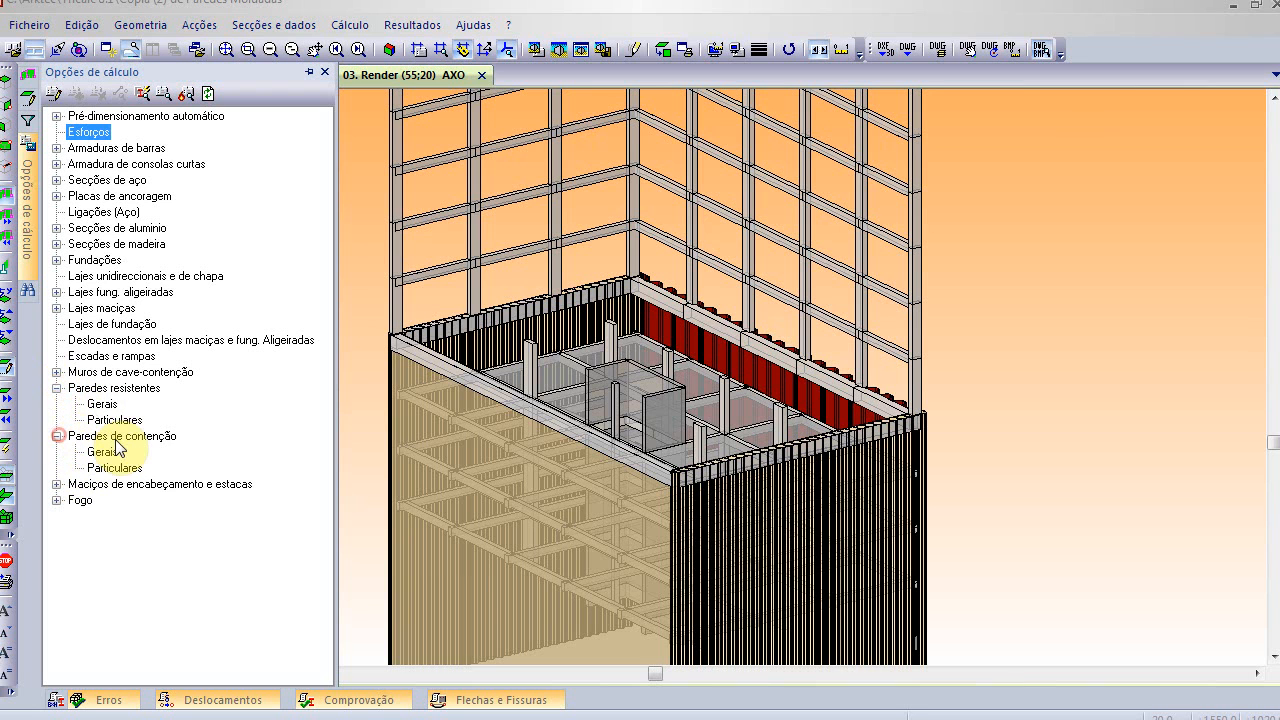
pyautogui.doubleClick(102, 404)
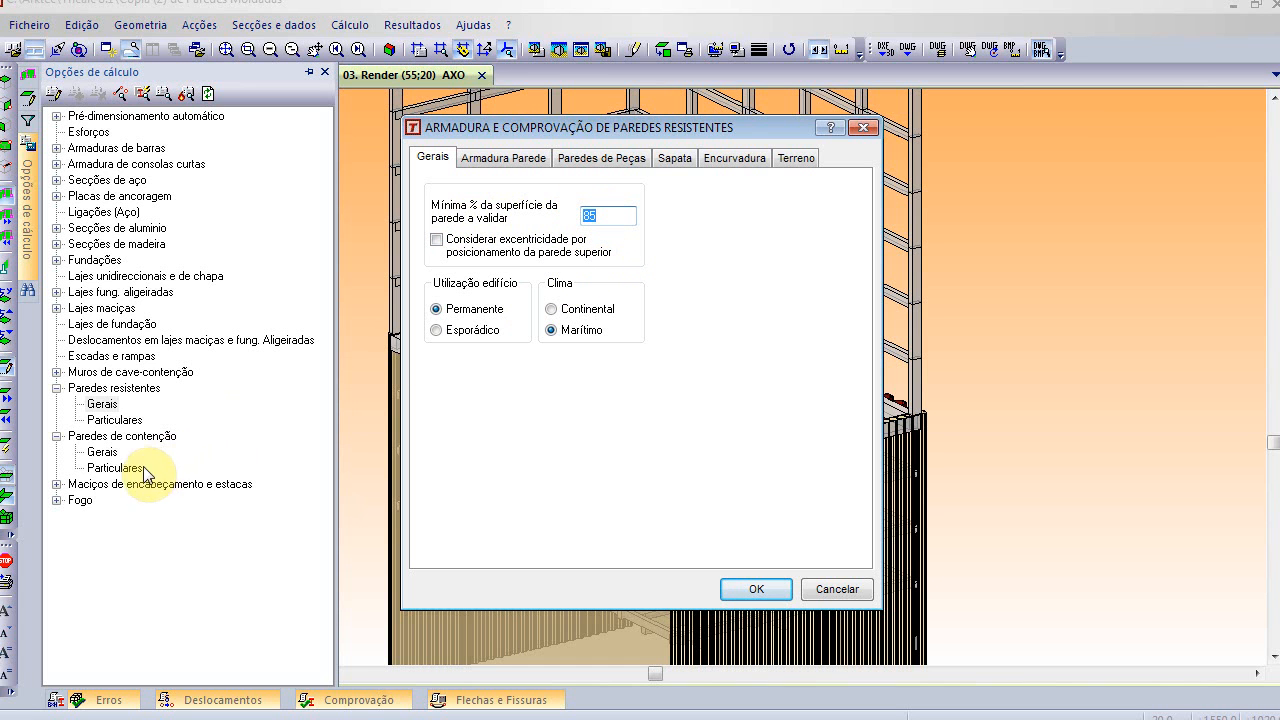
pyautogui.click(102, 453)
pyautogui.click(838, 591)
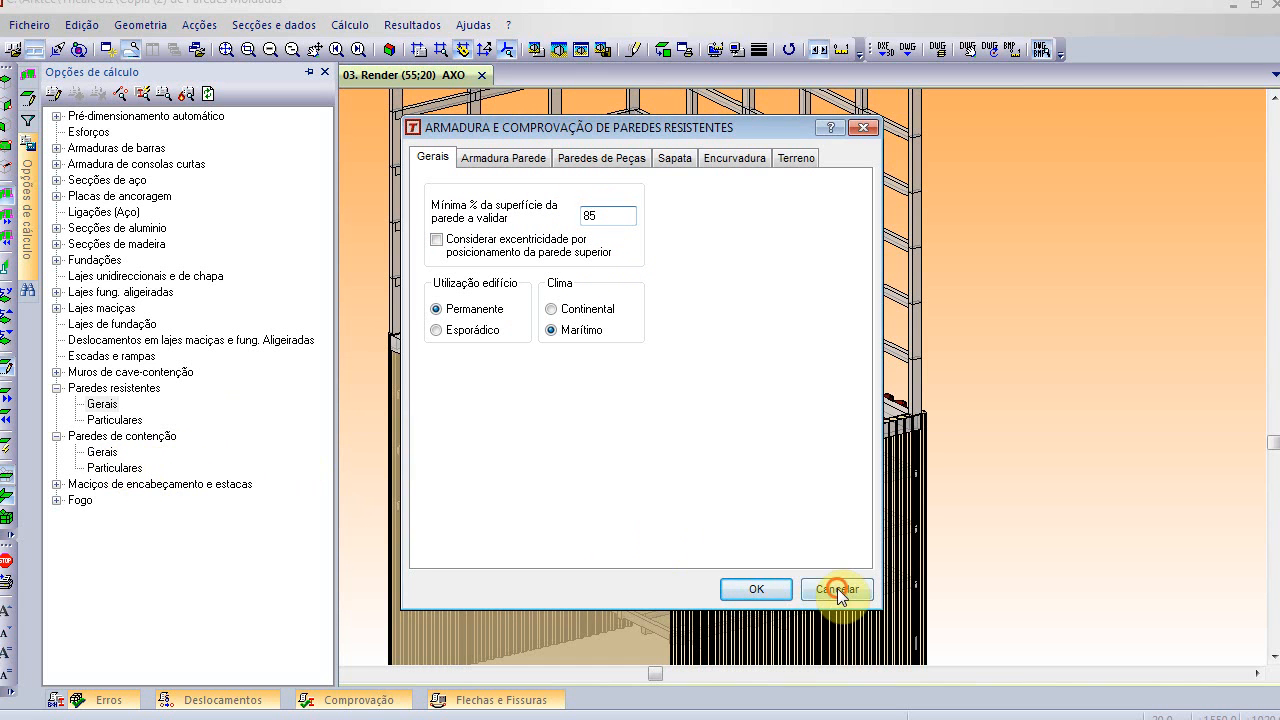
# - Review the general retaining-wall reinforcement options, covering concrete walls, pile walls, crown beam and safety coefficients, without changing them
pyautogui.doubleClick(102, 452)
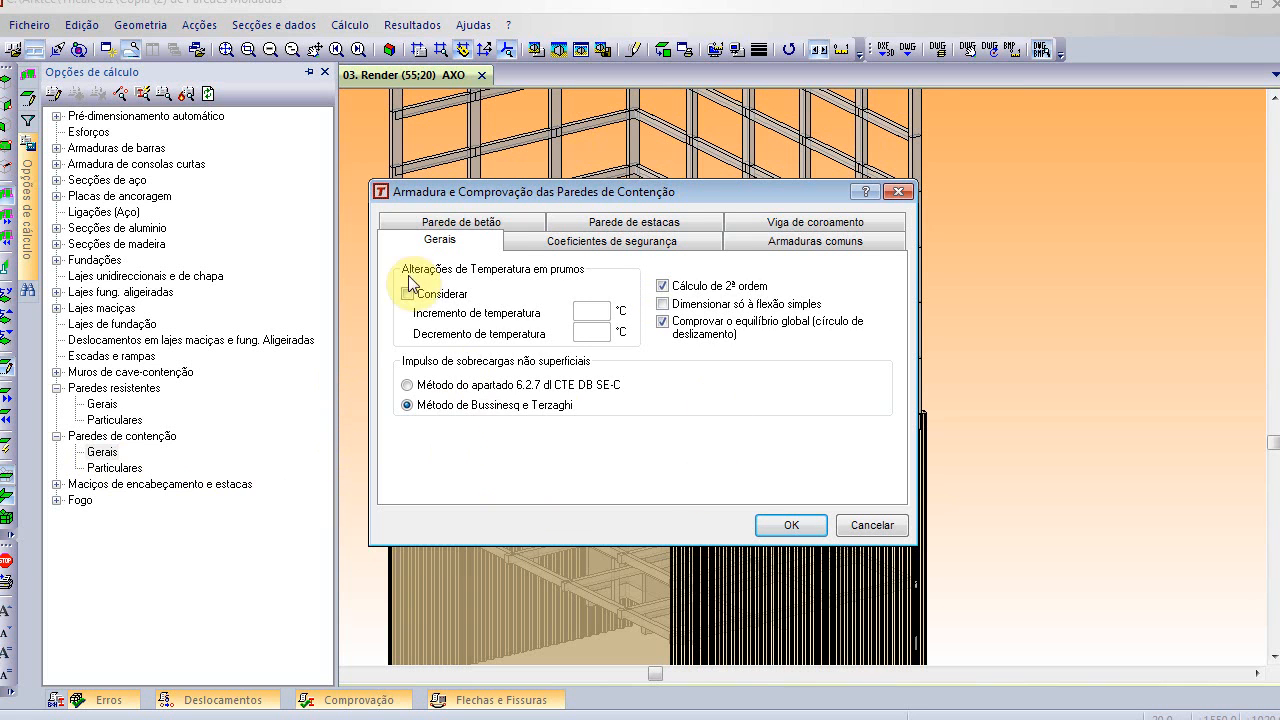
pyautogui.click(437, 222)
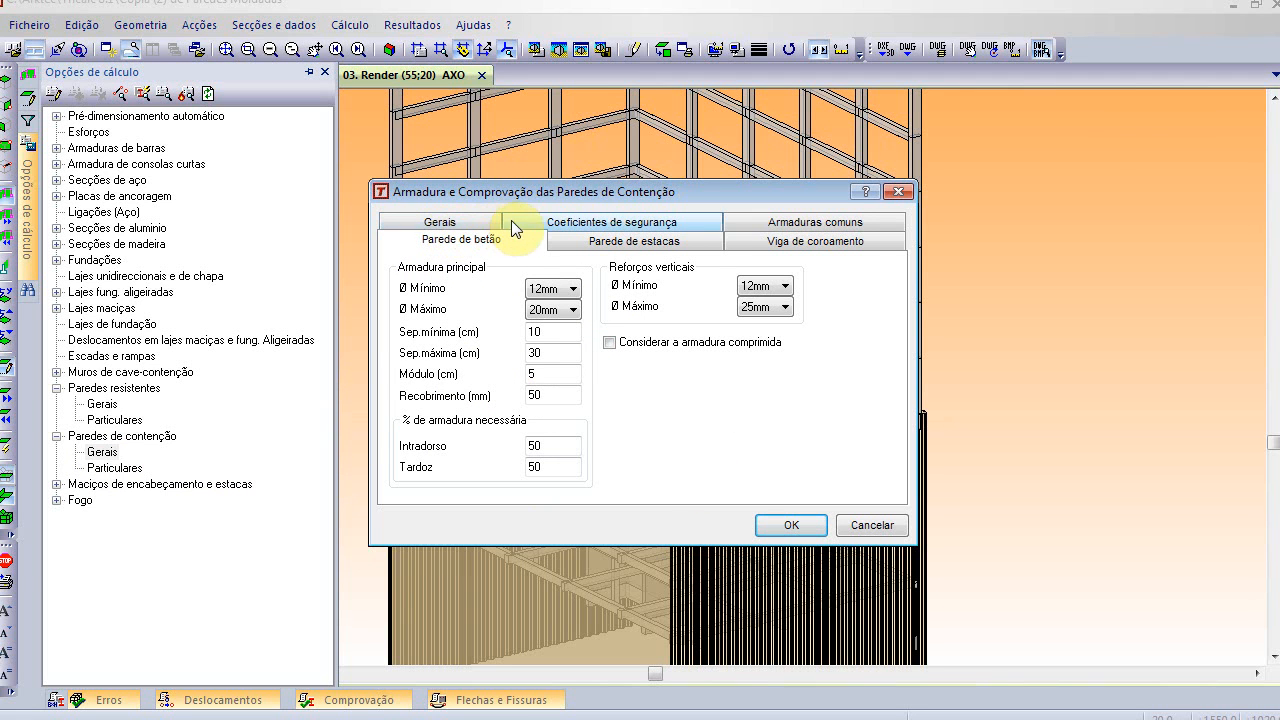
pyautogui.click(582, 245)
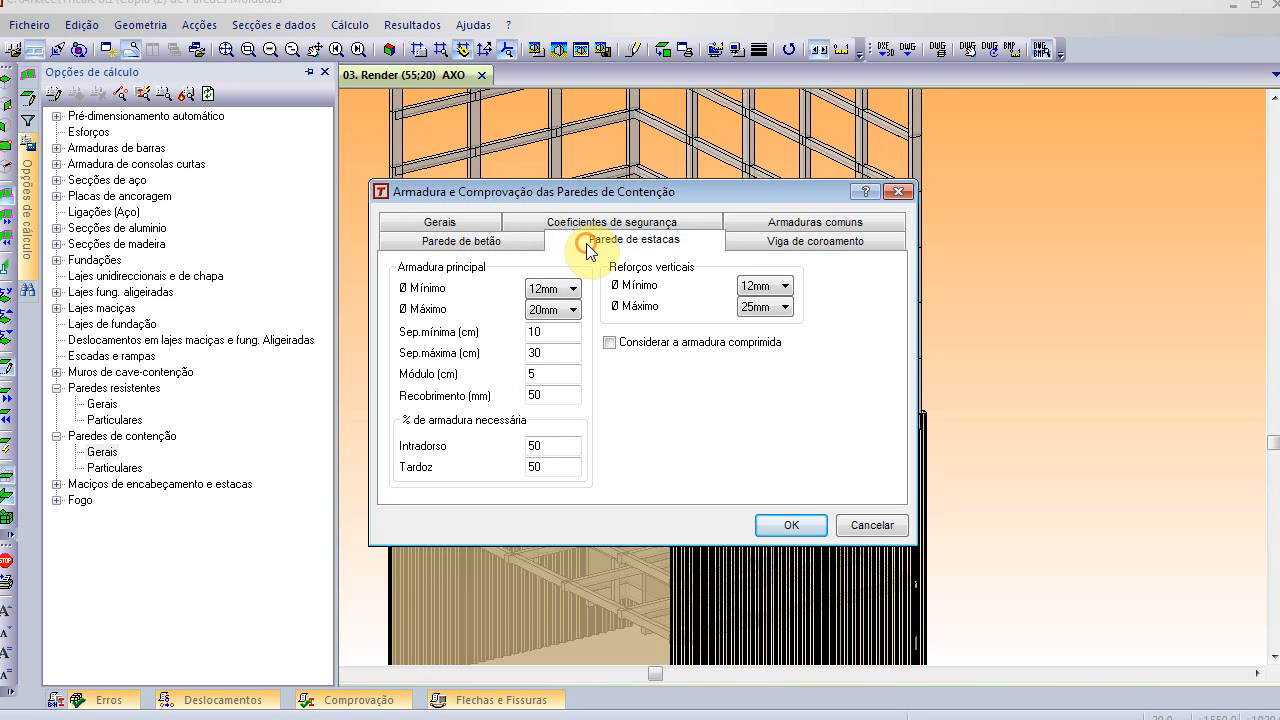
pyautogui.click(751, 248)
pyautogui.click(433, 222)
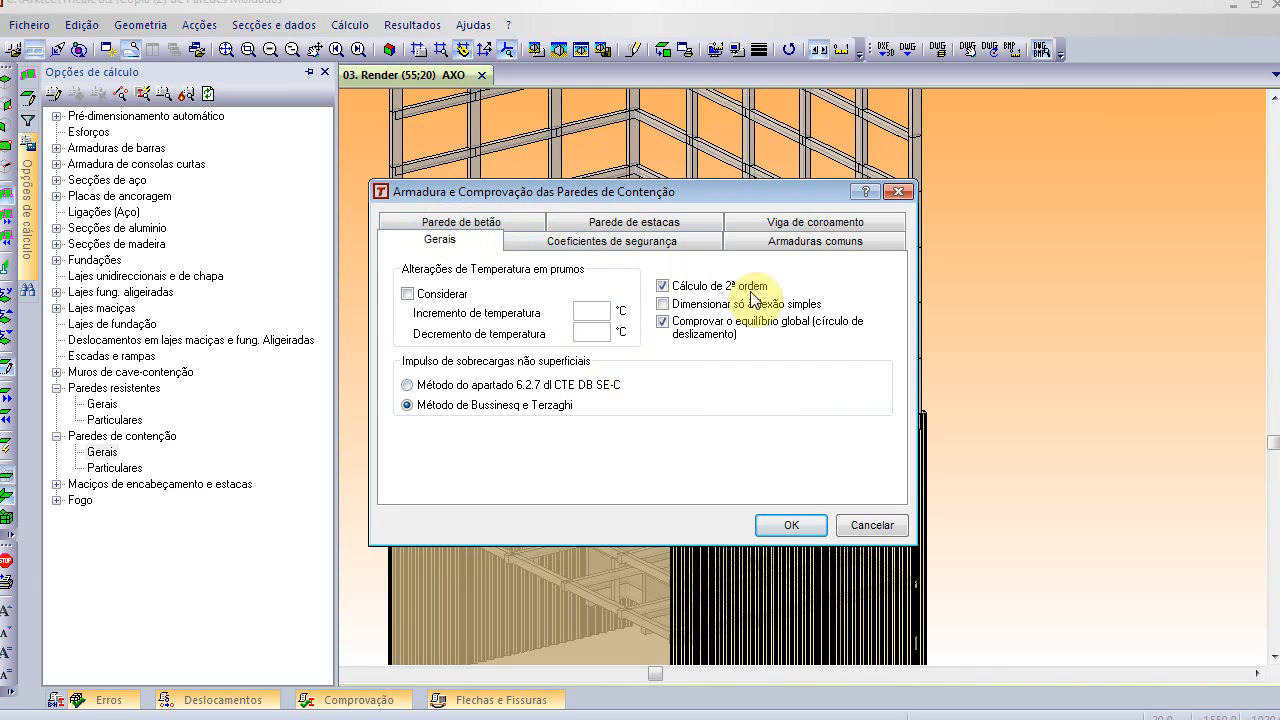
pyautogui.click(588, 250)
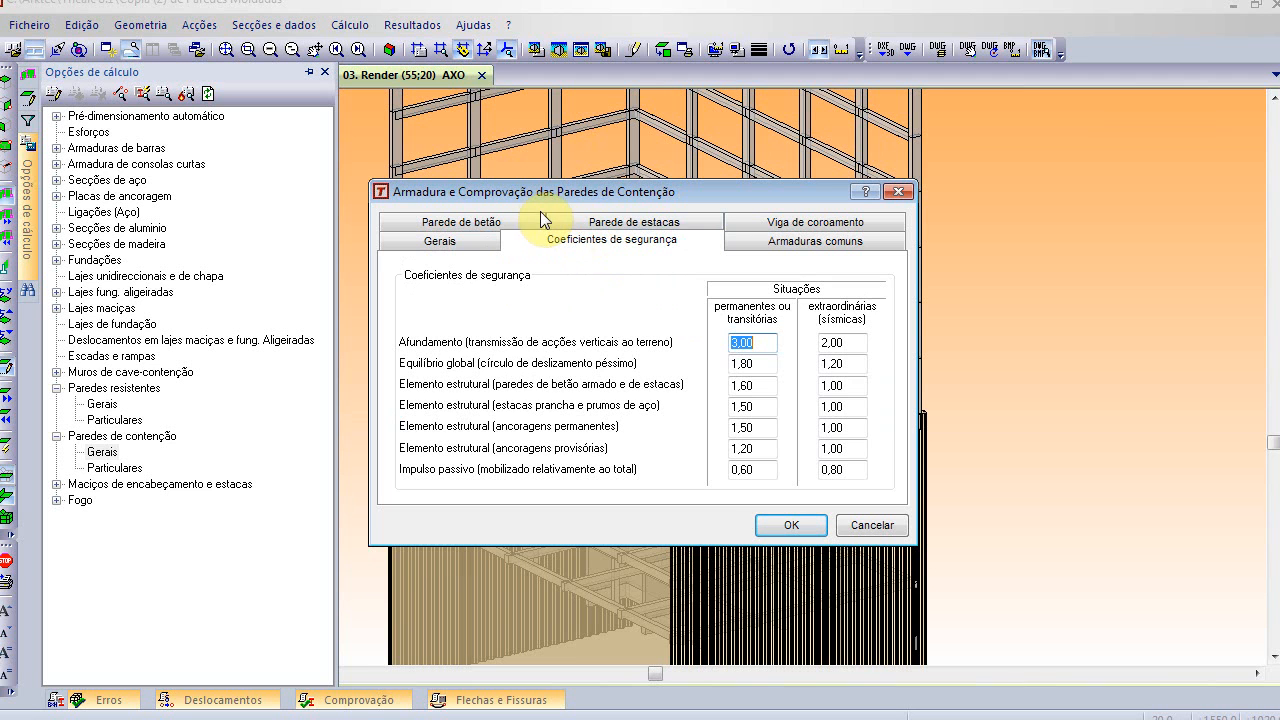
pyautogui.click(853, 518)
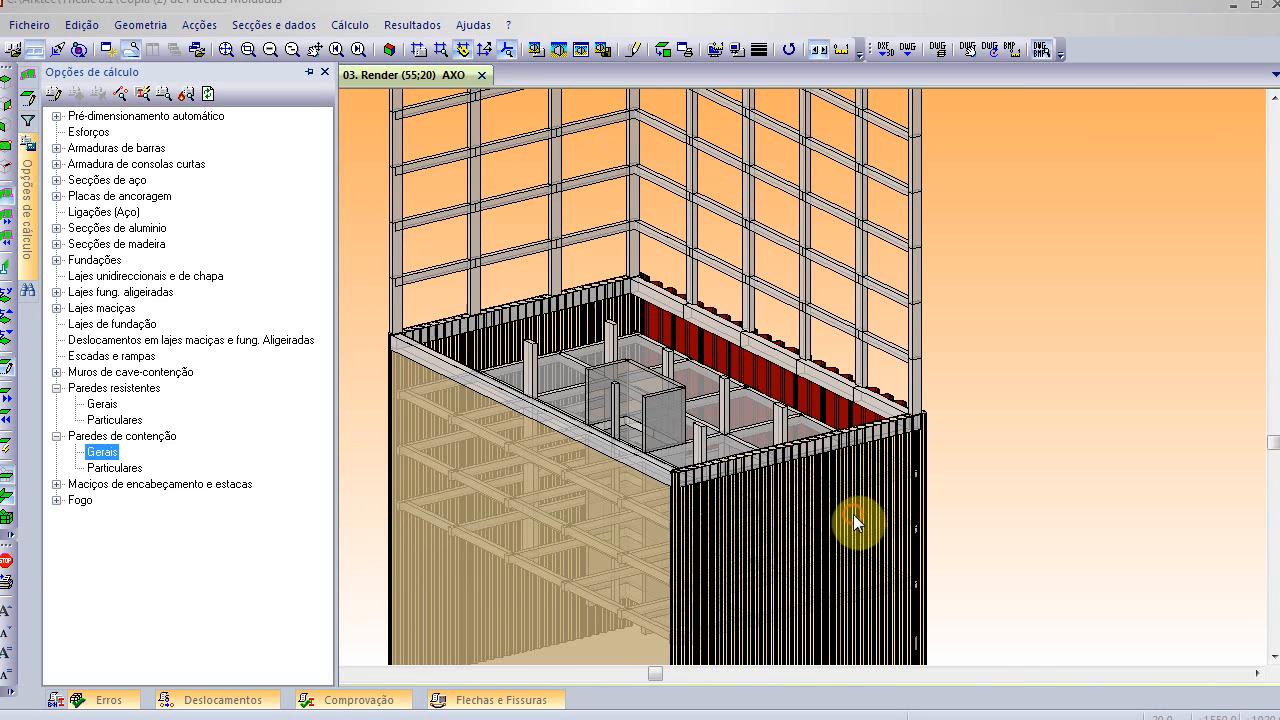
pyautogui.hotkey('alt', 'Tab')
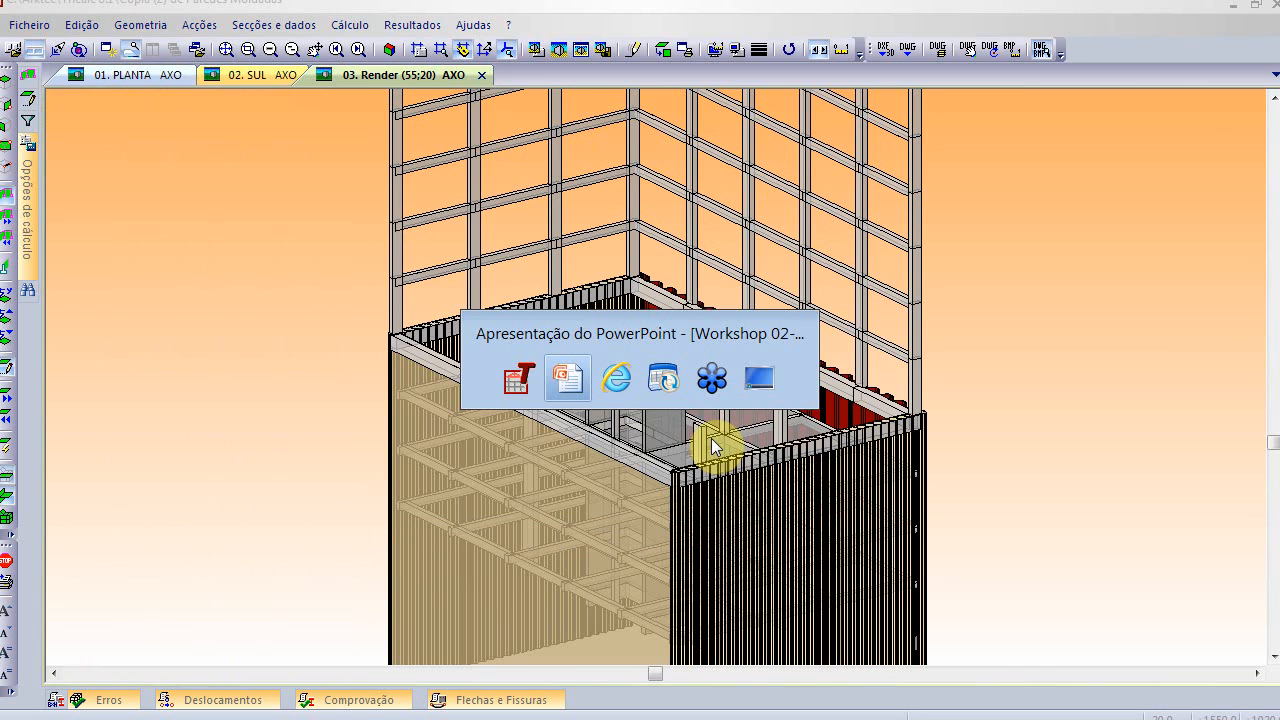
pyautogui.hotkey('alt', 'Tab')
pyautogui.hotkey('alt', 'Tab')
pyautogui.hotkey('alt', 'Tab')
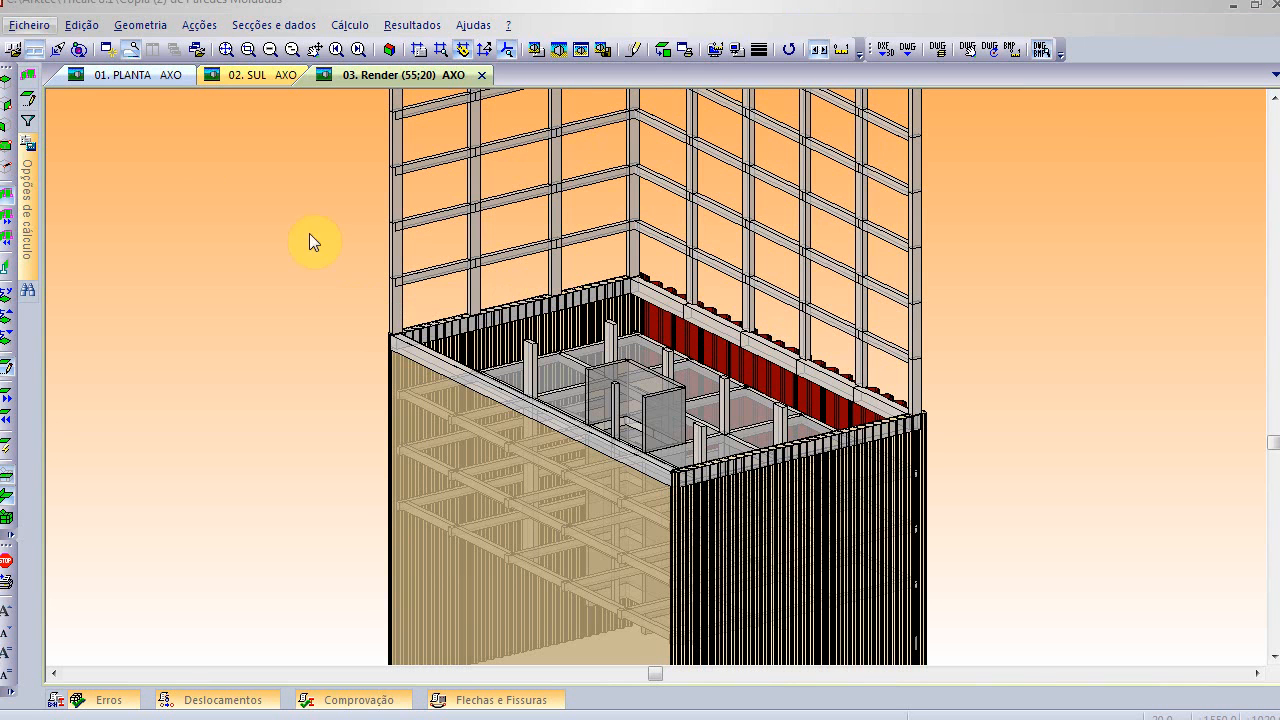
# - Open the recent structure Exemplo Tricalc 1 and replace it with the LSF01 structure
pyautogui.click(20, 31)
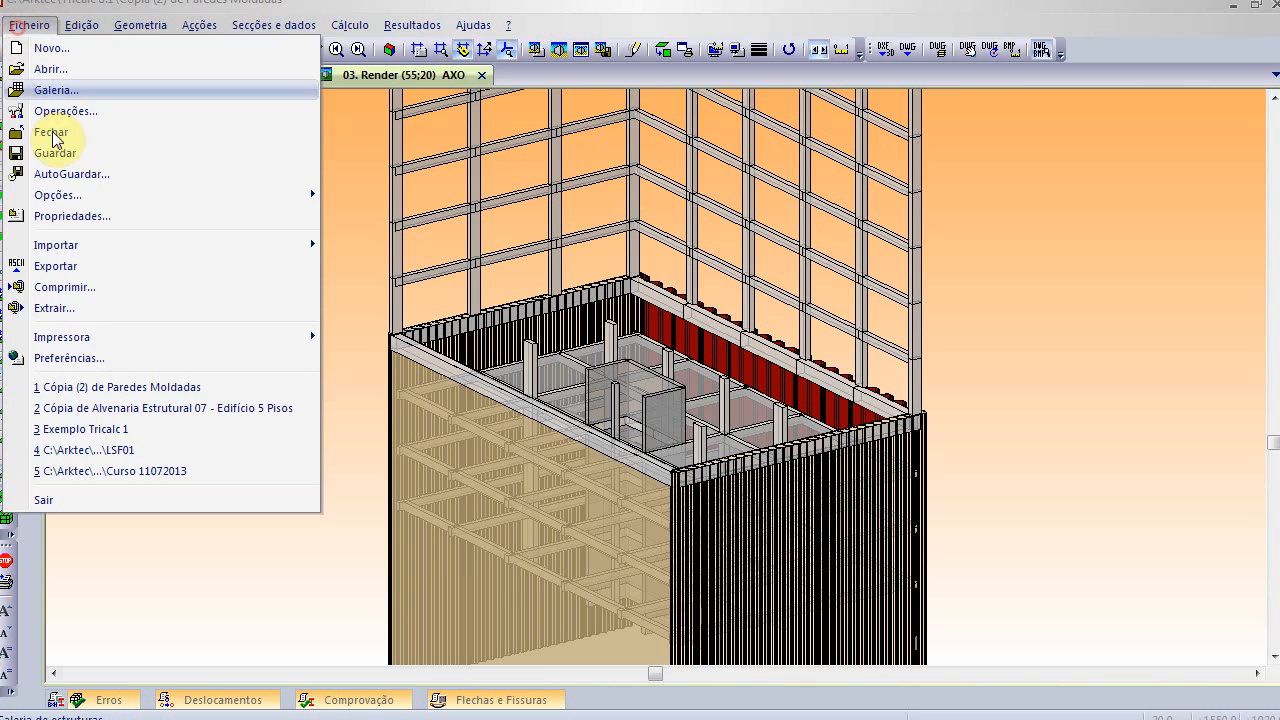
pyautogui.click(199, 424)
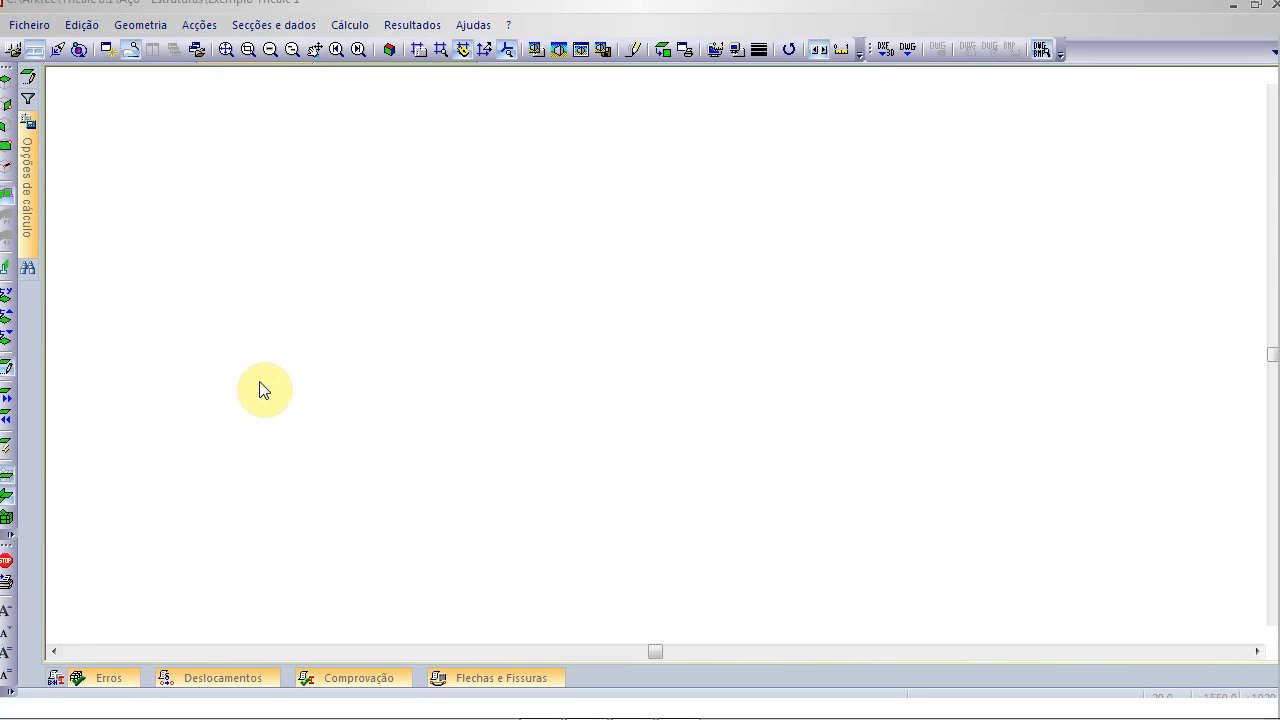
pyautogui.click(28, 24)
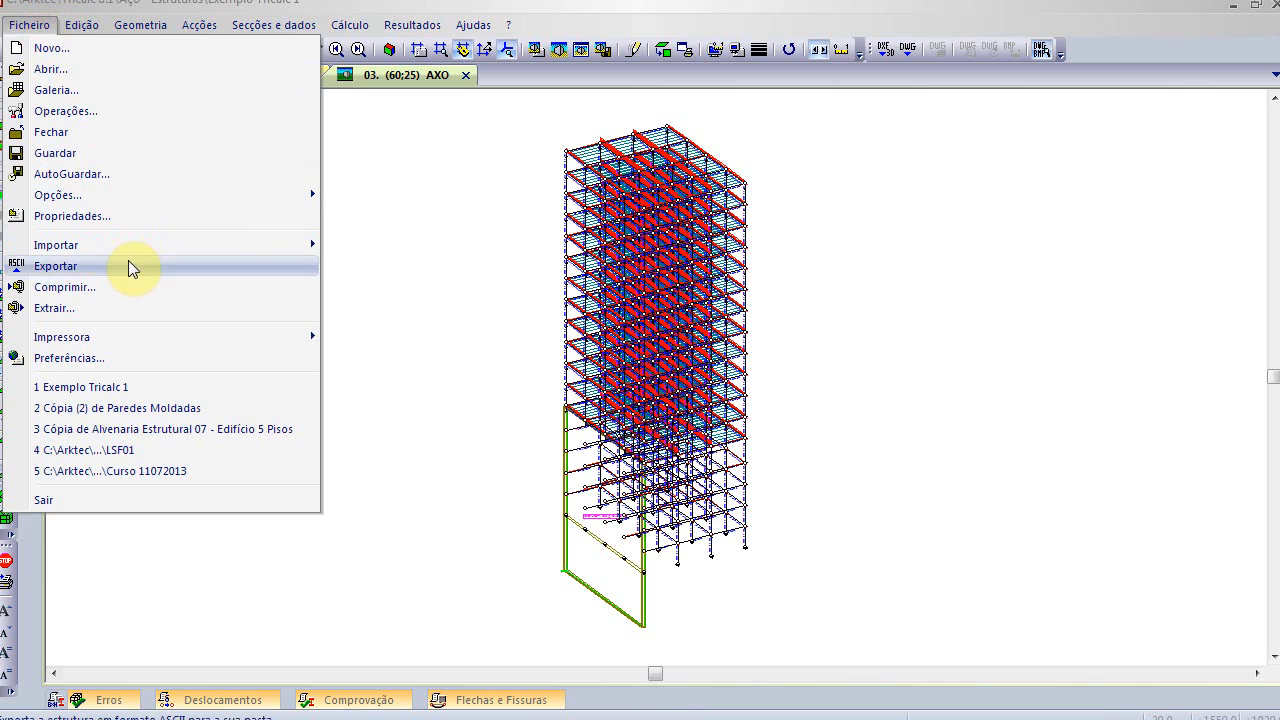
pyautogui.click(238, 450)
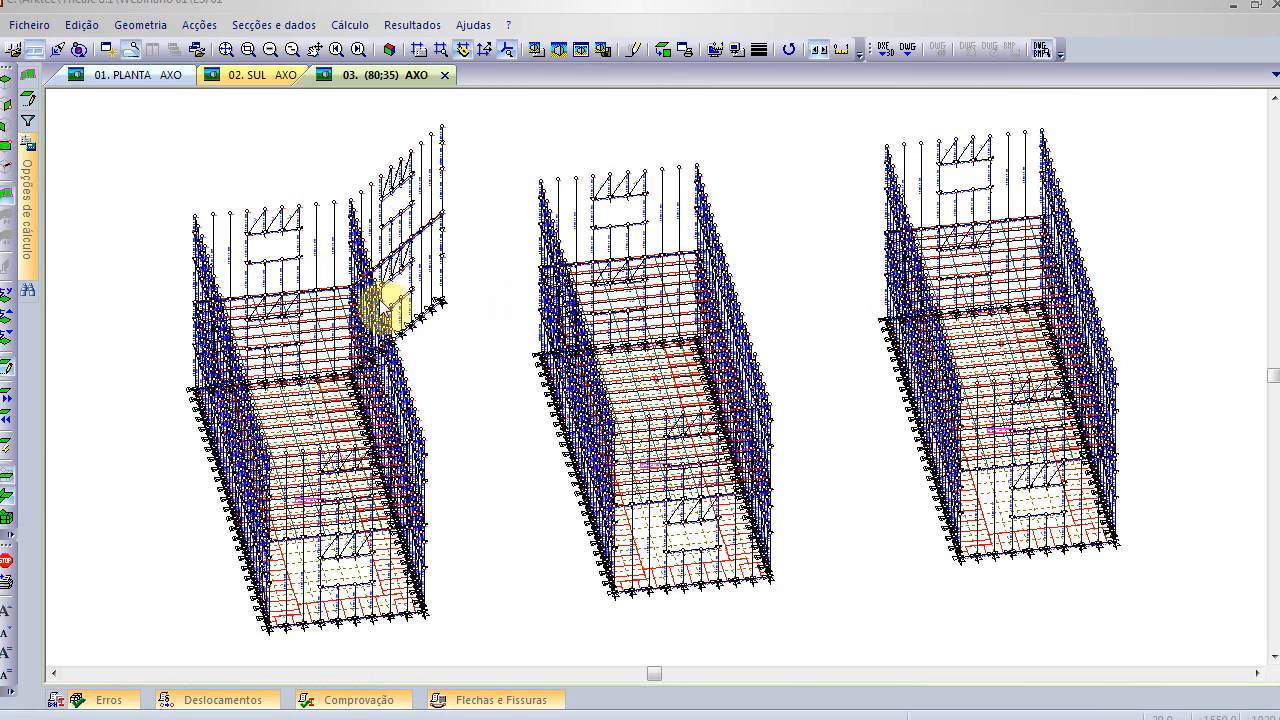
# - Isolate the ZY plane through the end wall of the first light-steel building and show it from the east (ESTE)
pyautogui.scroll(1, 395, 245)
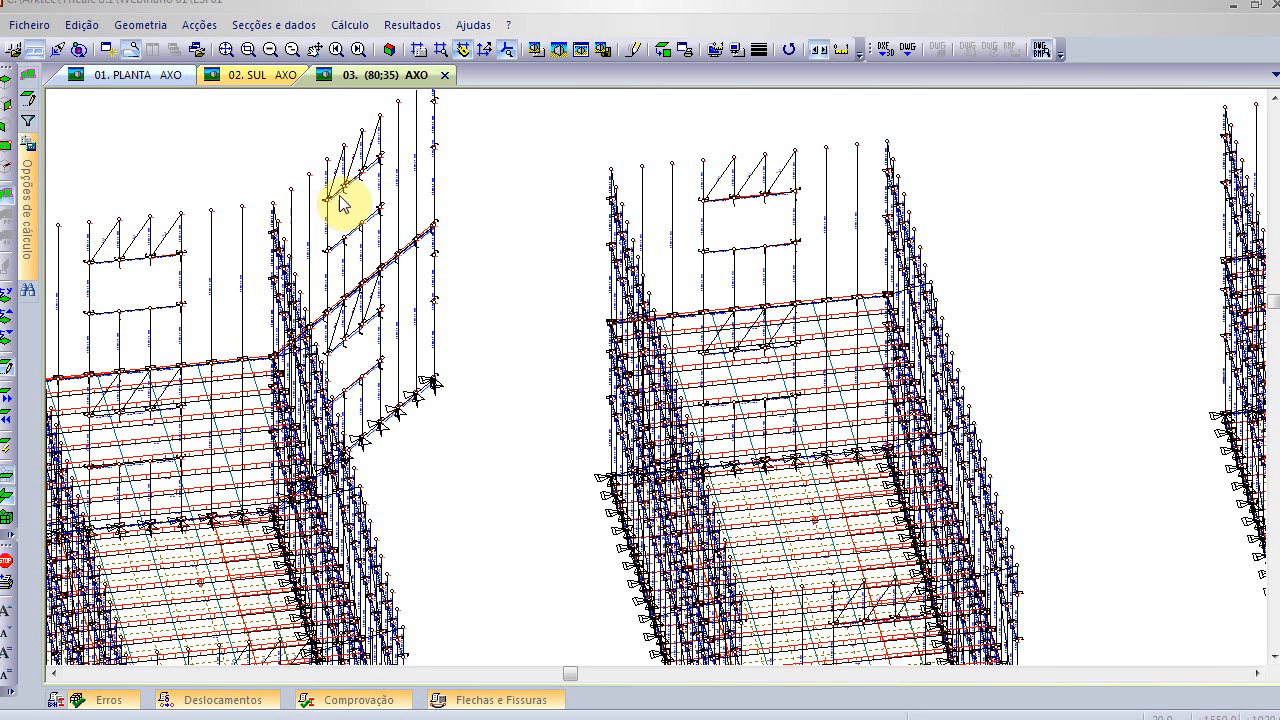
pyautogui.moveTo(223, 254); pyautogui.dragTo(537, 309, button='middle')
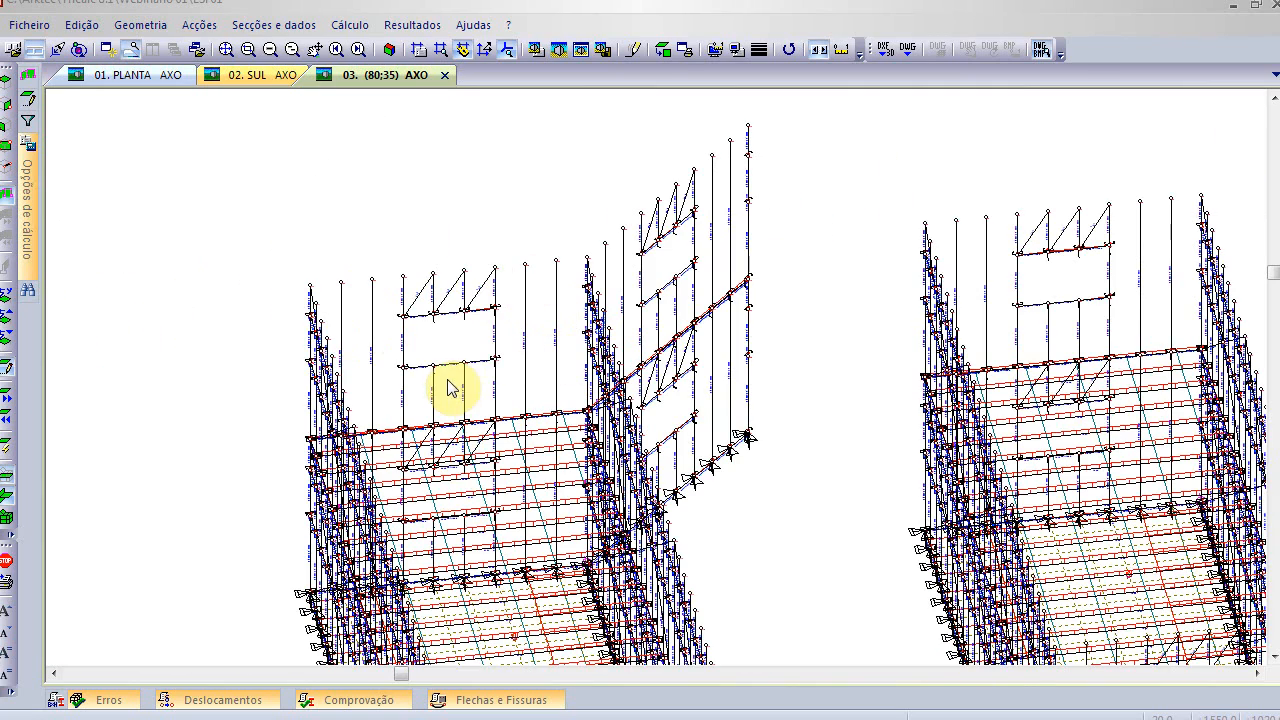
pyautogui.moveTo(360, 308); pyautogui.dragTo(574, 286, button='middle')
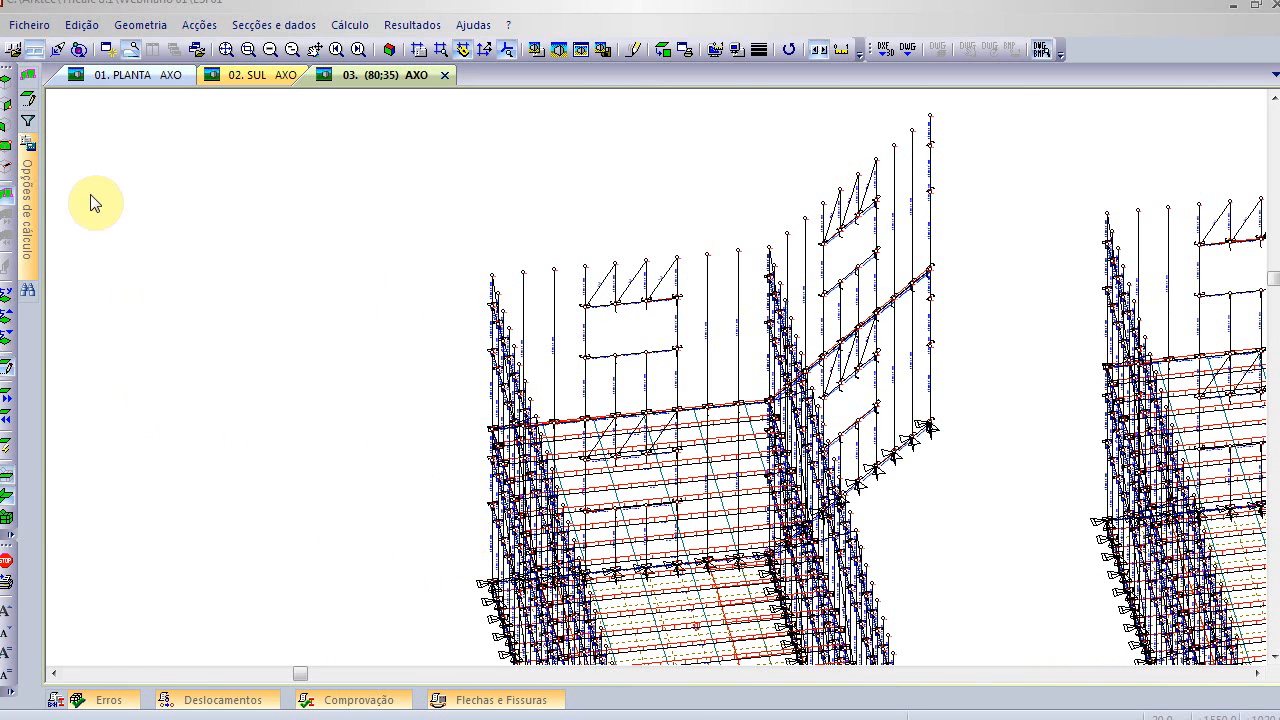
pyautogui.click(6, 105)
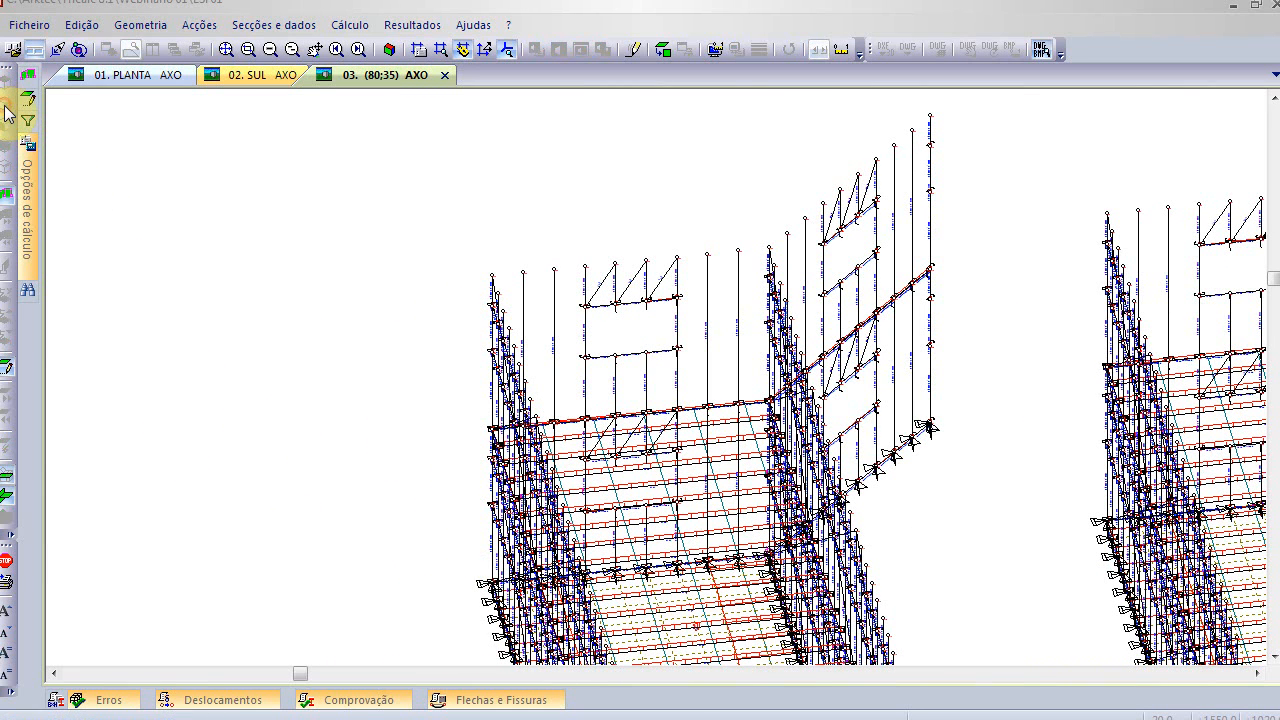
pyautogui.click(491, 275)
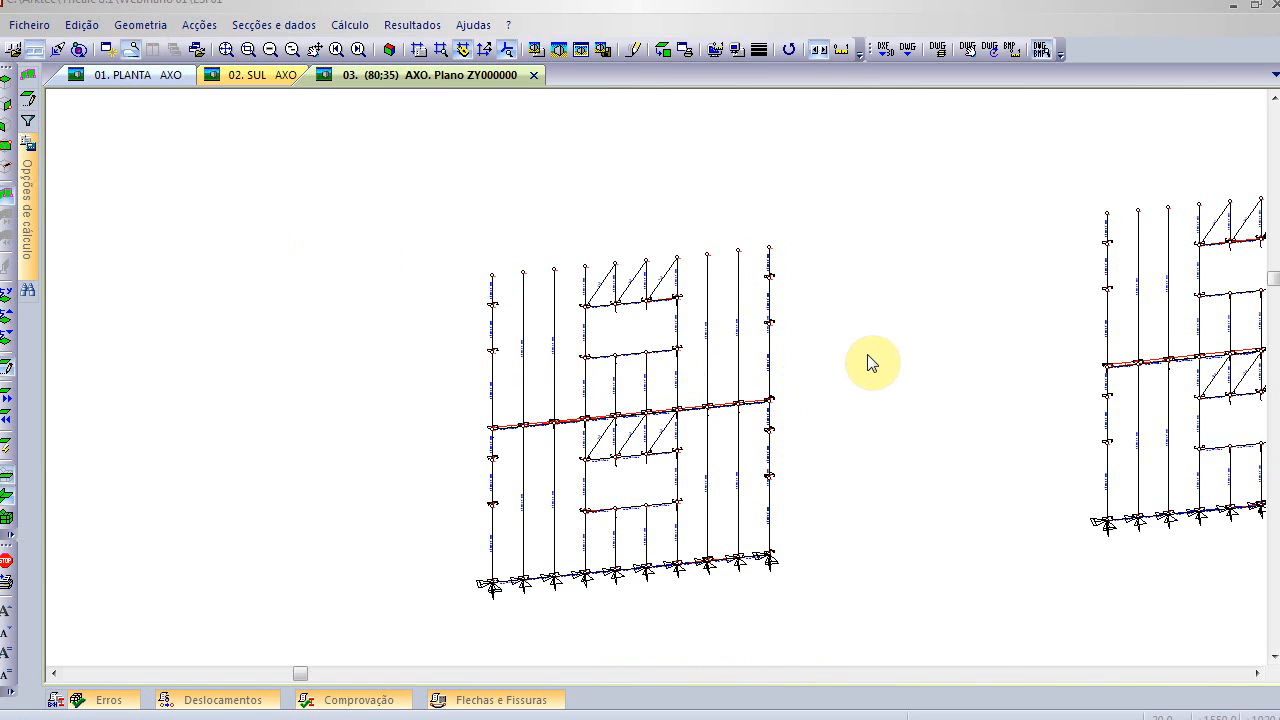
pyautogui.click(661, 50)
pyautogui.moveTo(257, 403); pyautogui.dragTo(537, 416, button='middle')
pyautogui.scroll(2, 437, 451)
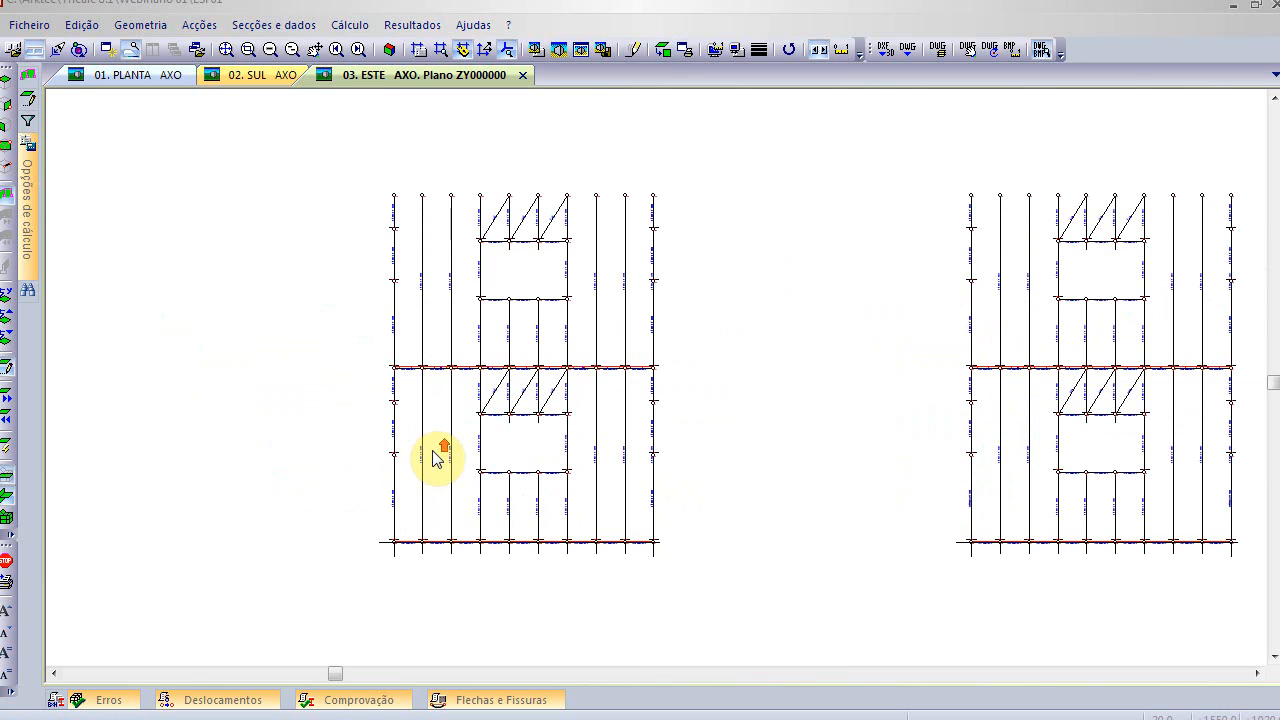
# - Try to copy the lower-storey wall panel, using its lower-right corner as insertion point, onto the wall's lower-left corner
pyautogui.click(127, 33)
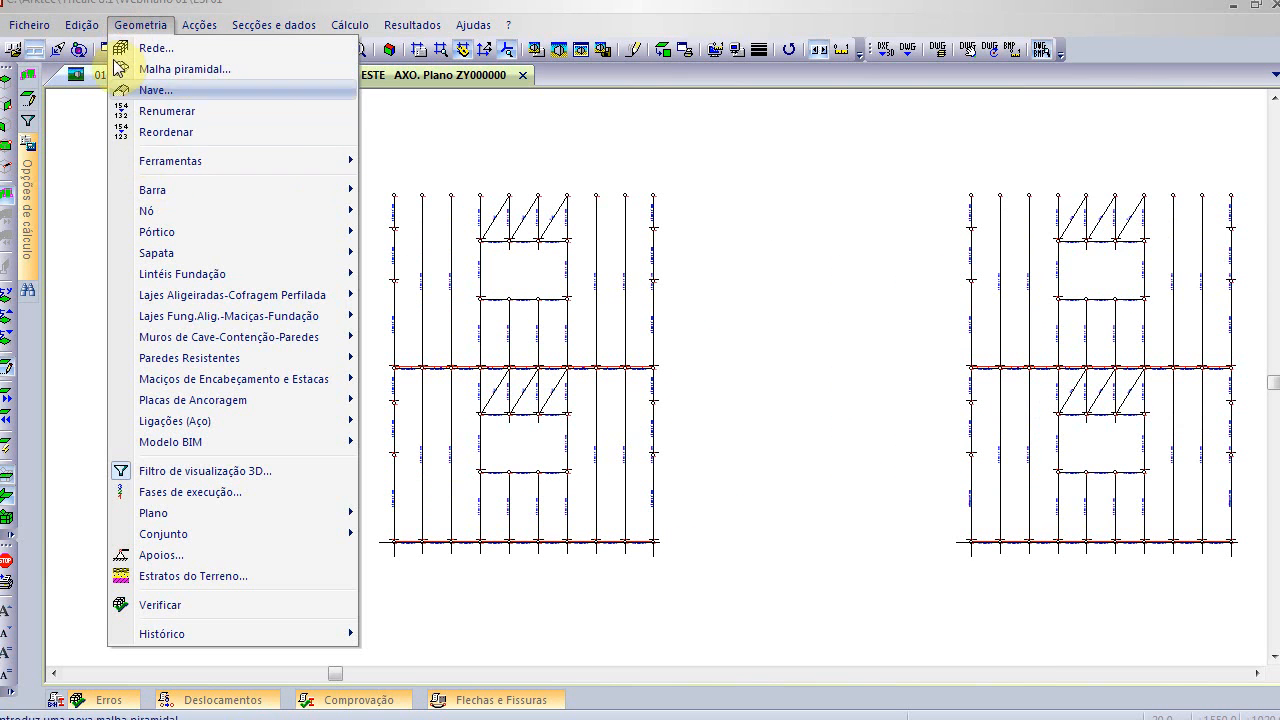
pyautogui.moveTo(80, 28)
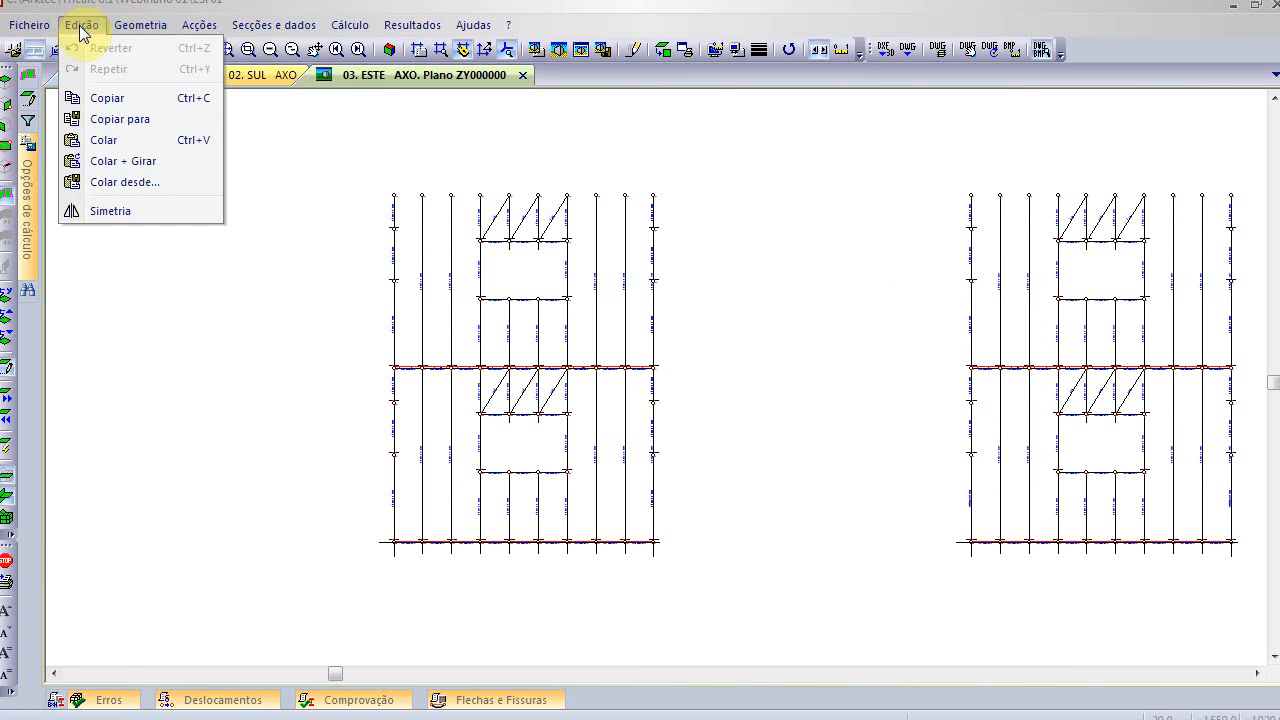
pyautogui.click(99, 98)
pyautogui.moveTo(363, 366); pyautogui.dragTo(693, 562)
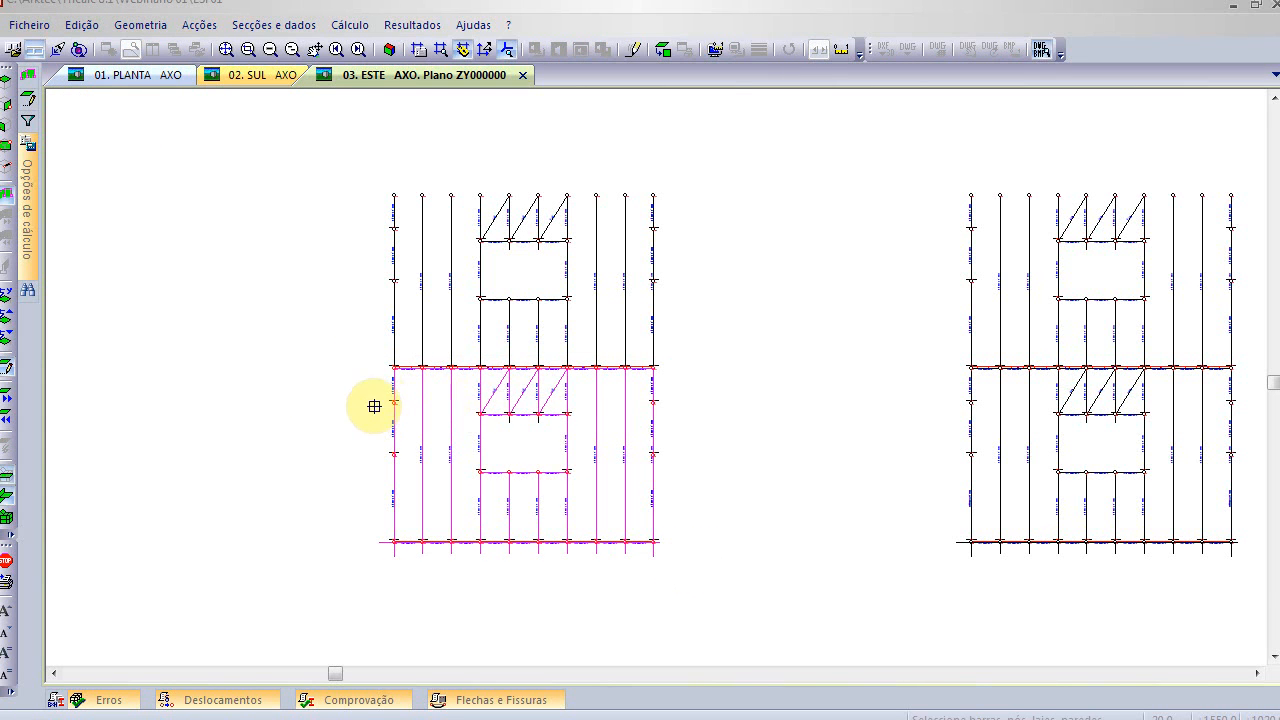
pyautogui.scroll(2, 398, 398)
pyautogui.scroll(-2, 400, 398)
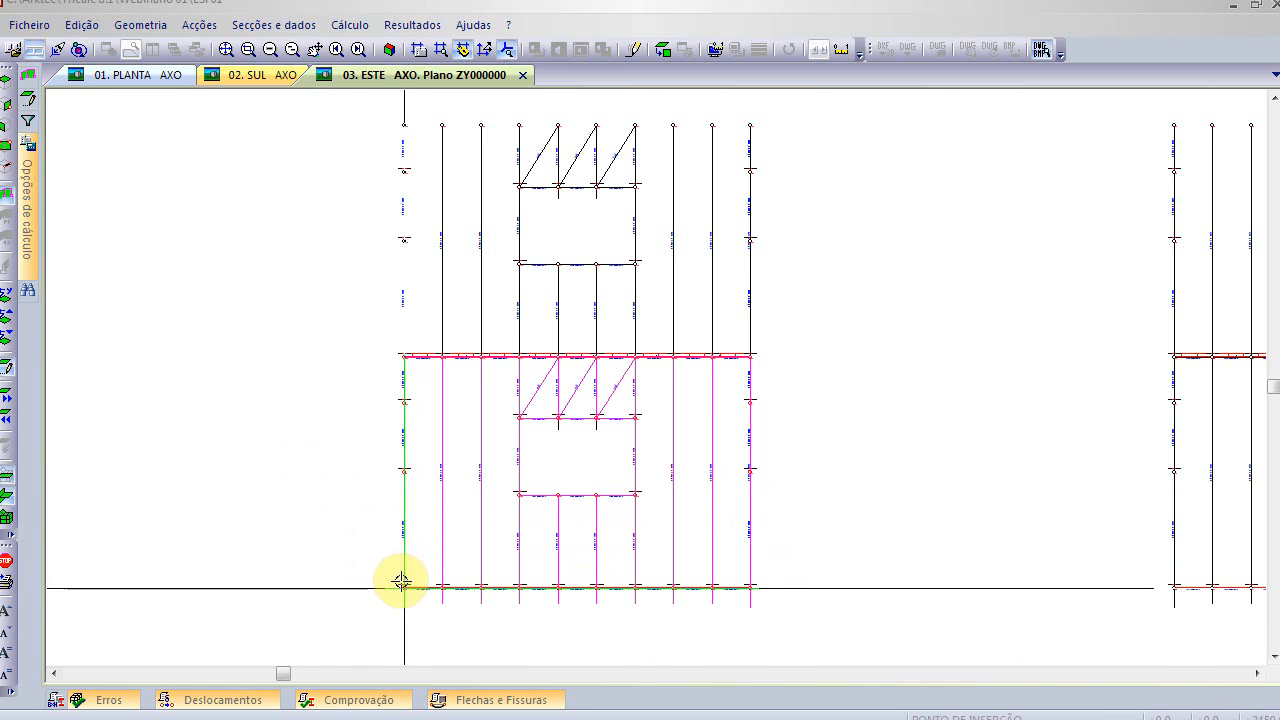
pyautogui.click(750, 588)
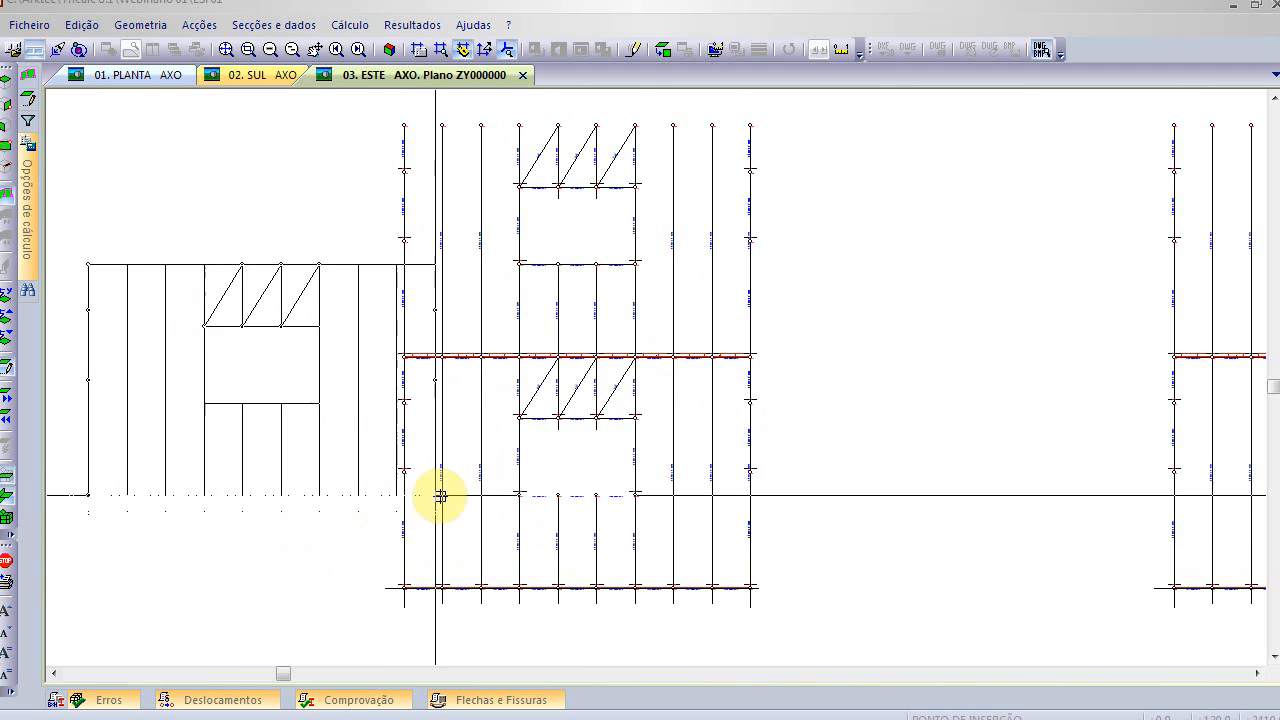
pyautogui.click(403, 581)
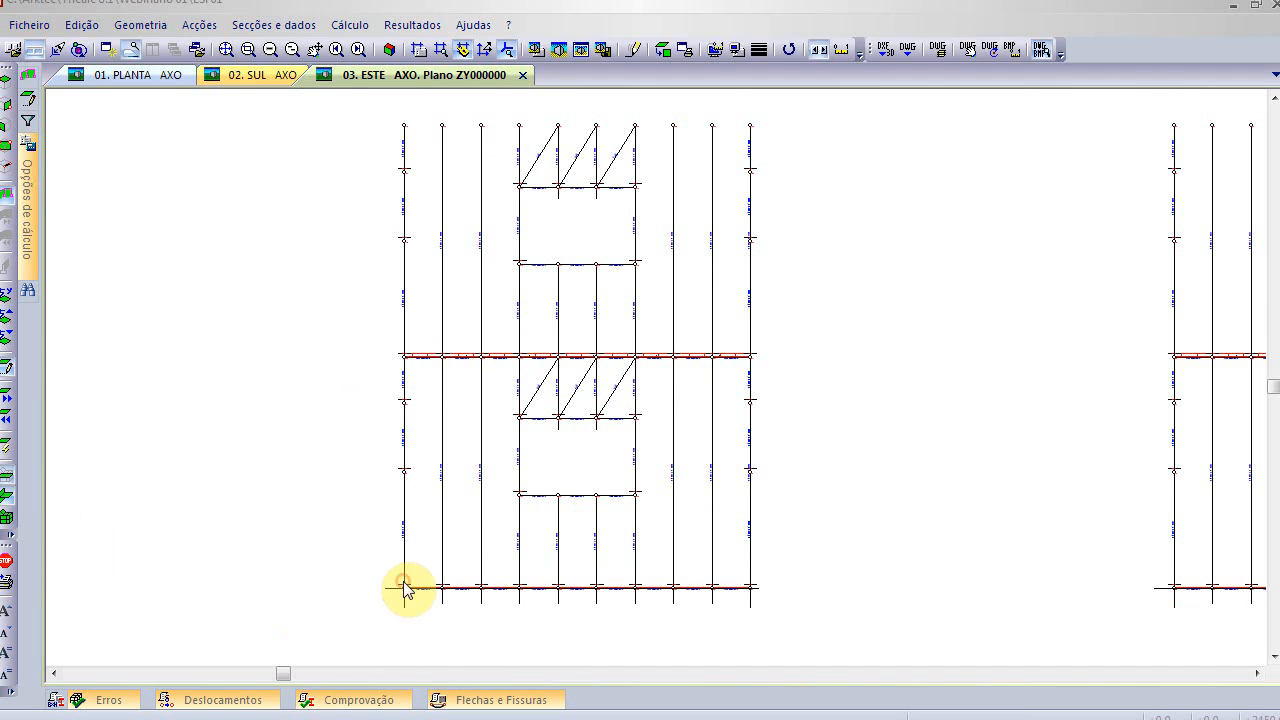
# - Leave the isolated wall plane and show the complete light-steel structure in an isometric view
pyautogui.scroll(1, 284, 532)
pyautogui.moveTo(284, 532); pyautogui.dragTo(488, 472, button='middle')
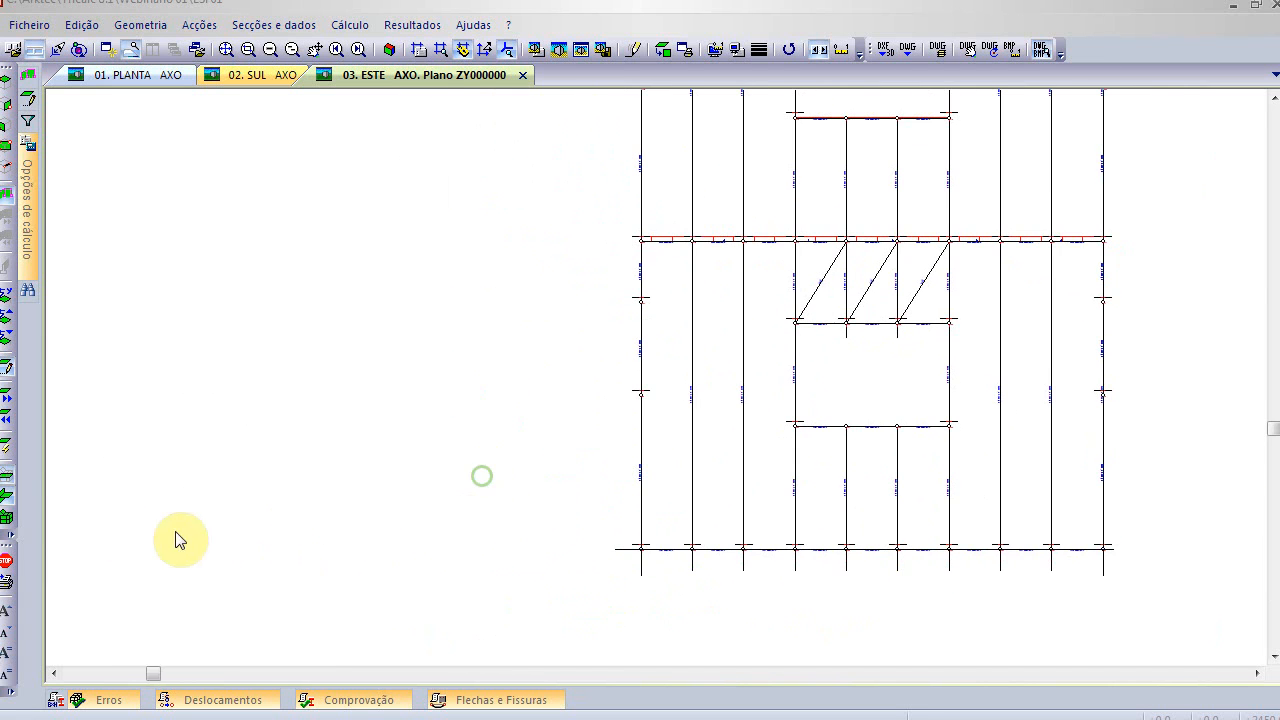
pyautogui.click(8, 514)
pyautogui.scroll(-2, 509, 508)
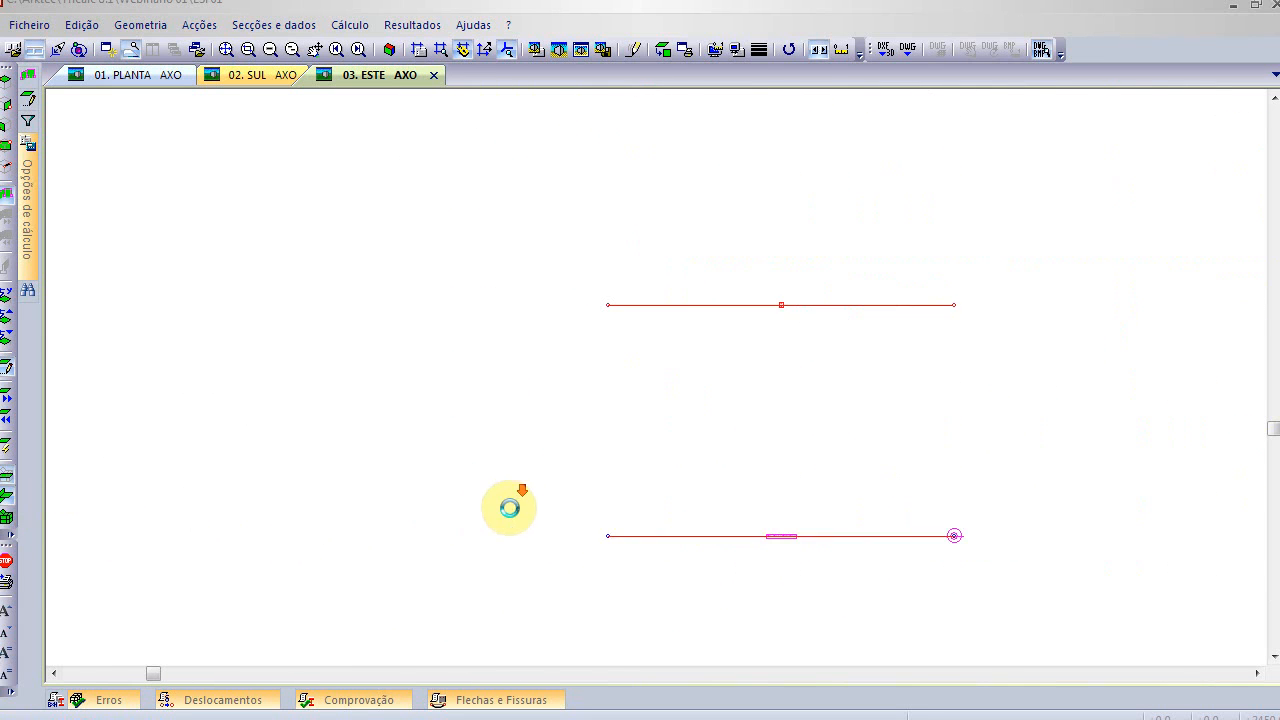
pyautogui.click(389, 49)
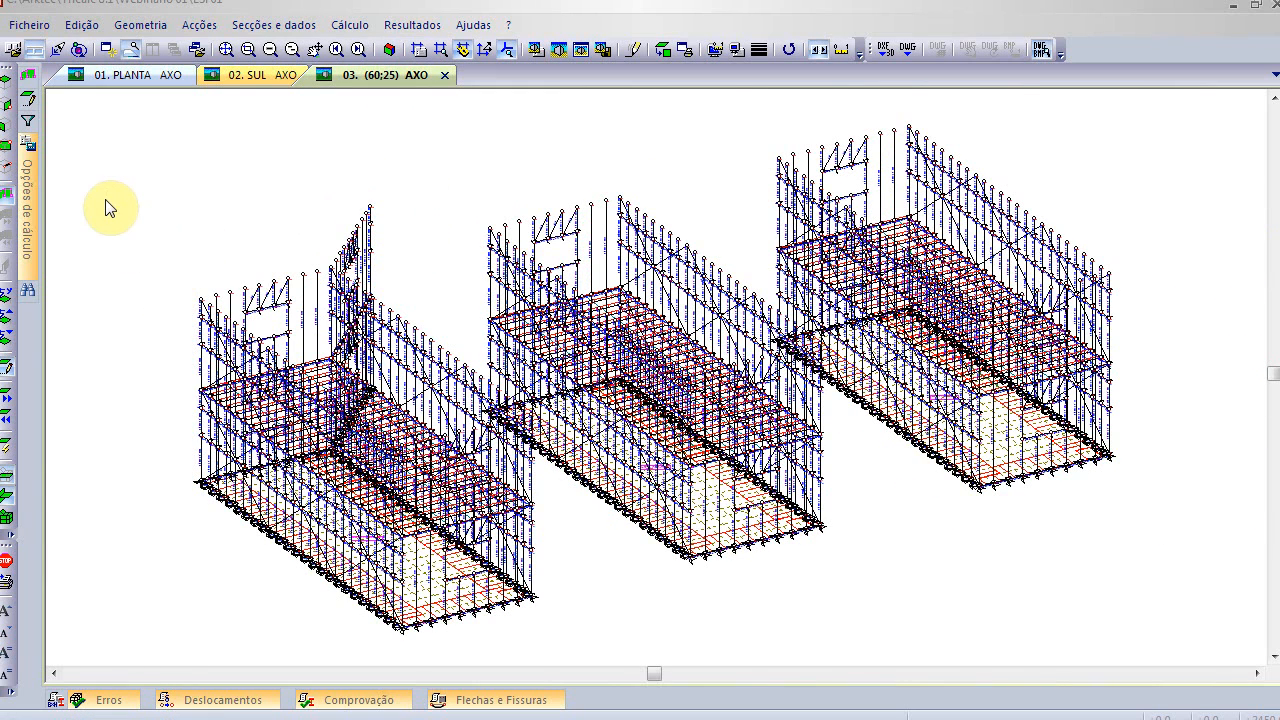
# - Isolate the ZY plane through the light-steel buildings' end walls again and show it from the east (ESTE)
pyautogui.click(5, 108)
pyautogui.click(214, 292)
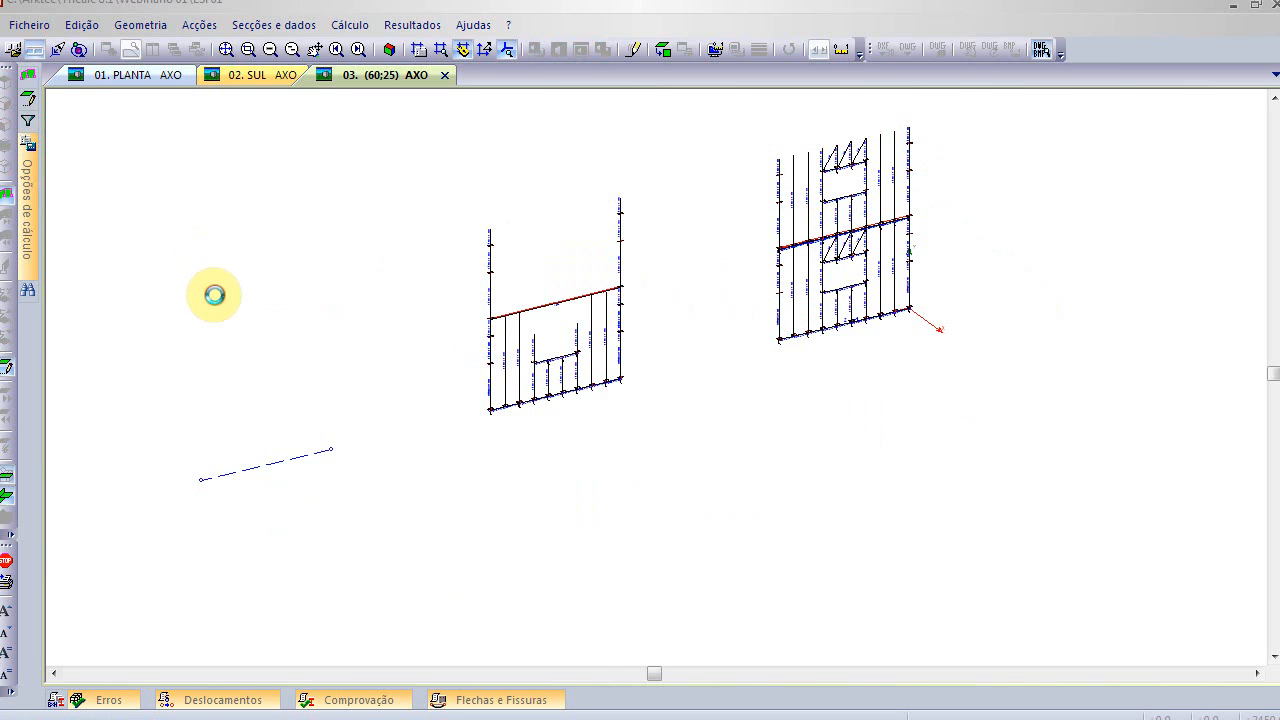
pyautogui.click(667, 56)
pyautogui.moveTo(349, 319); pyautogui.dragTo(596, 341, button='middle')
pyautogui.scroll(3, 488, 410)
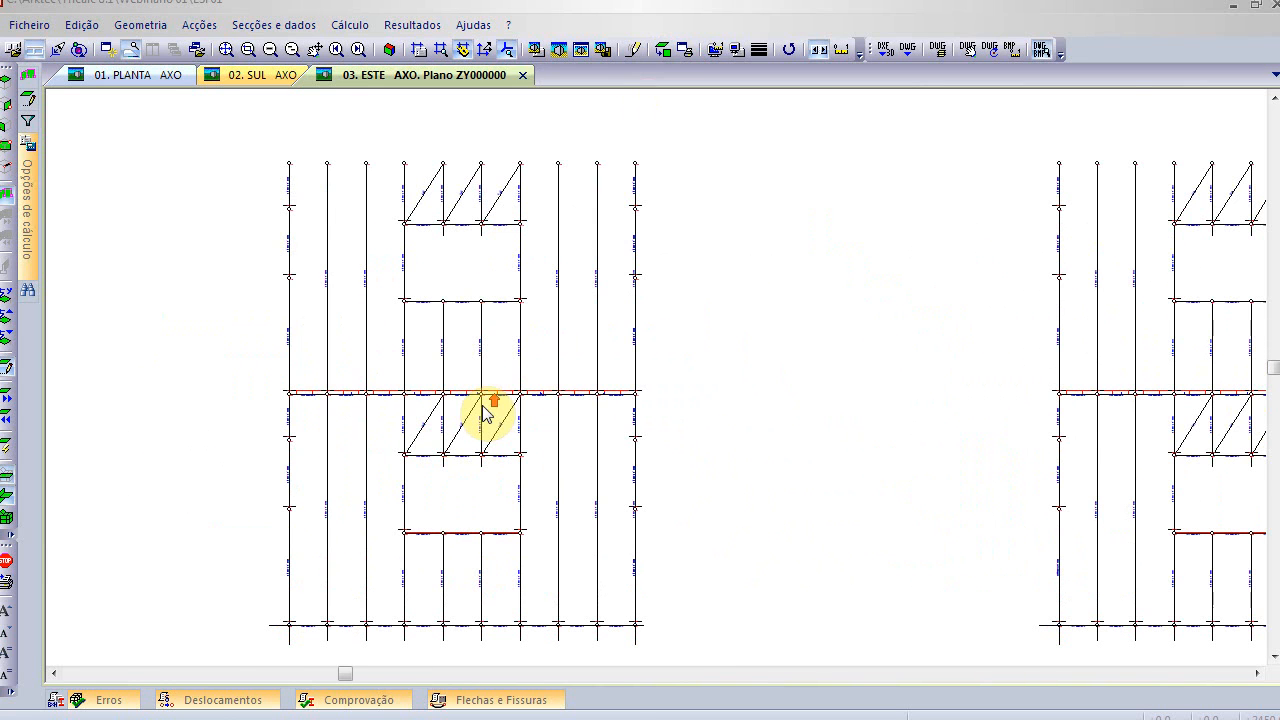
# - Copy the lower-storey wall panel by its lower-right corner and place the copy at the wall's lower-left corner, adjoining the original
pyautogui.click(122, 25)
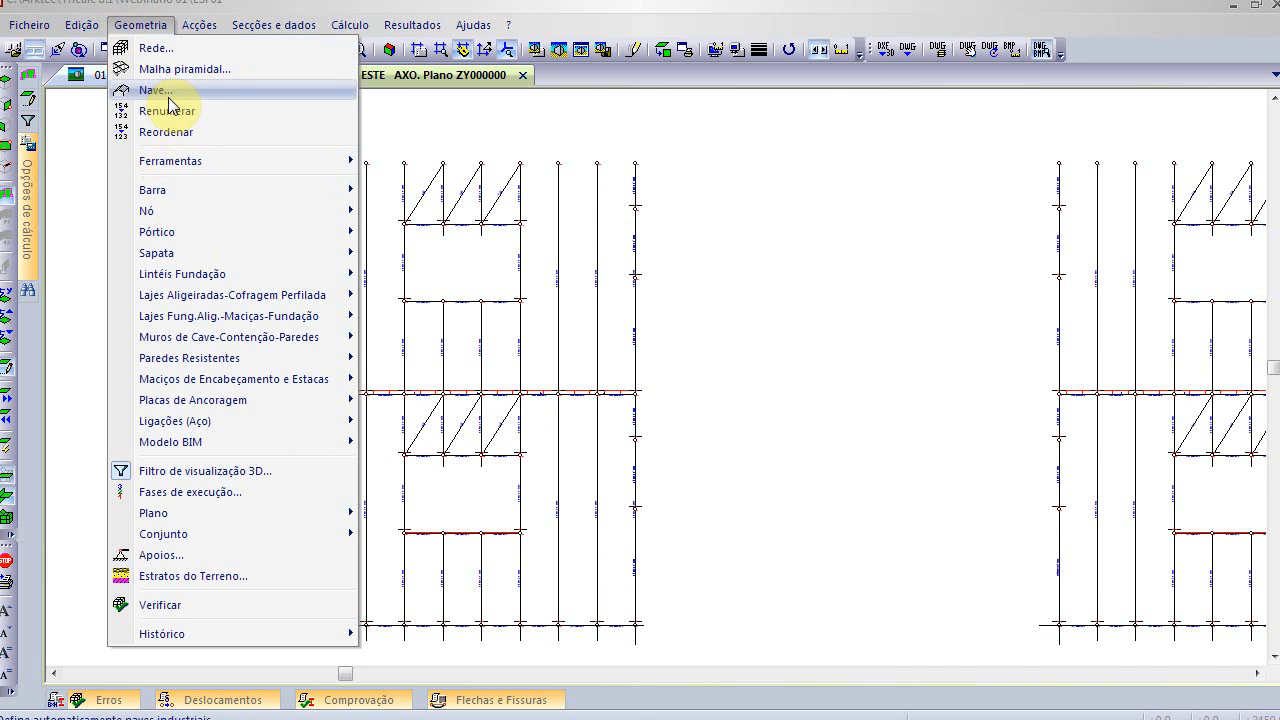
pyautogui.moveTo(82, 25)
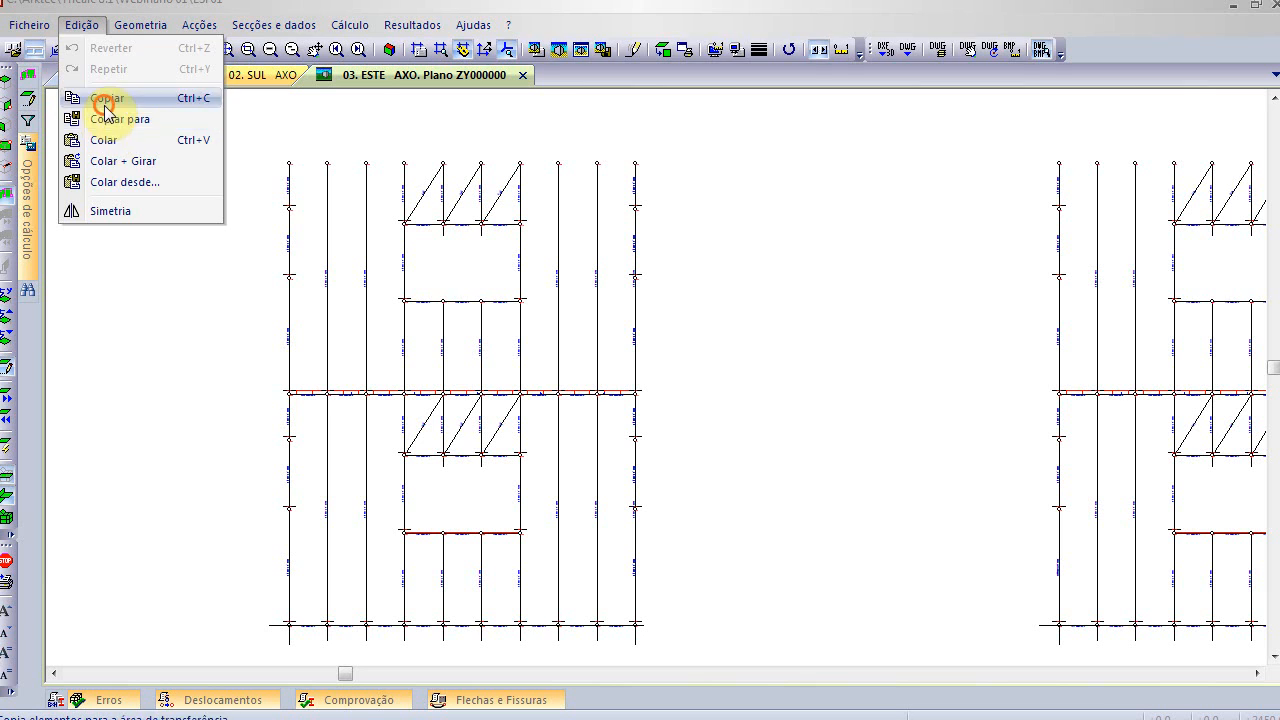
pyautogui.click(66, 96)
pyautogui.moveTo(230, 365); pyautogui.dragTo(694, 632)
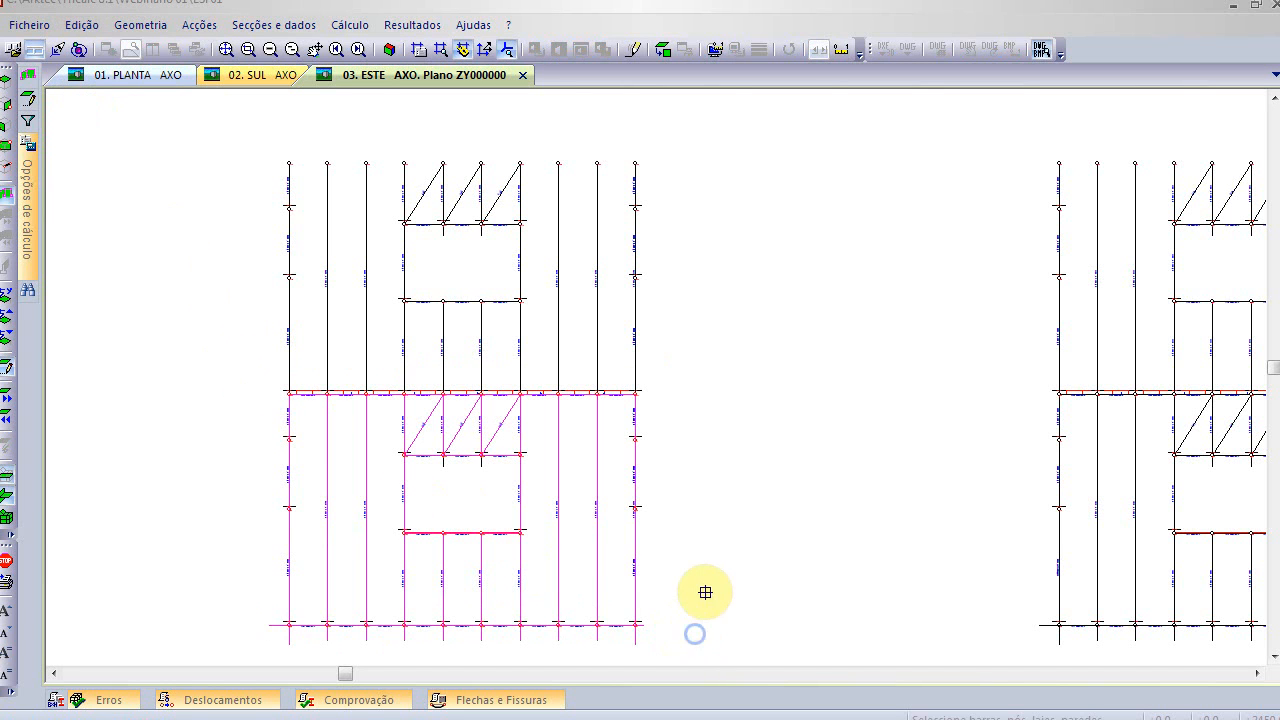
pyautogui.click(634, 627)
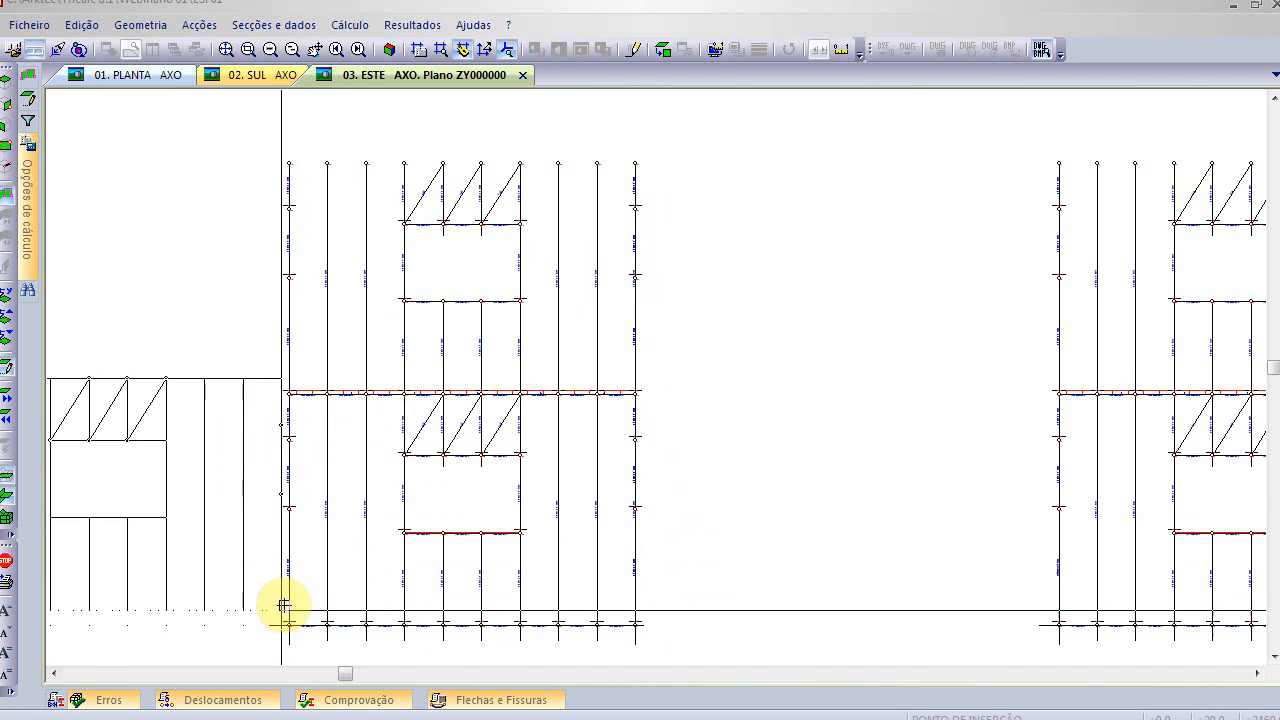
pyautogui.scroll(2, 265, 620)
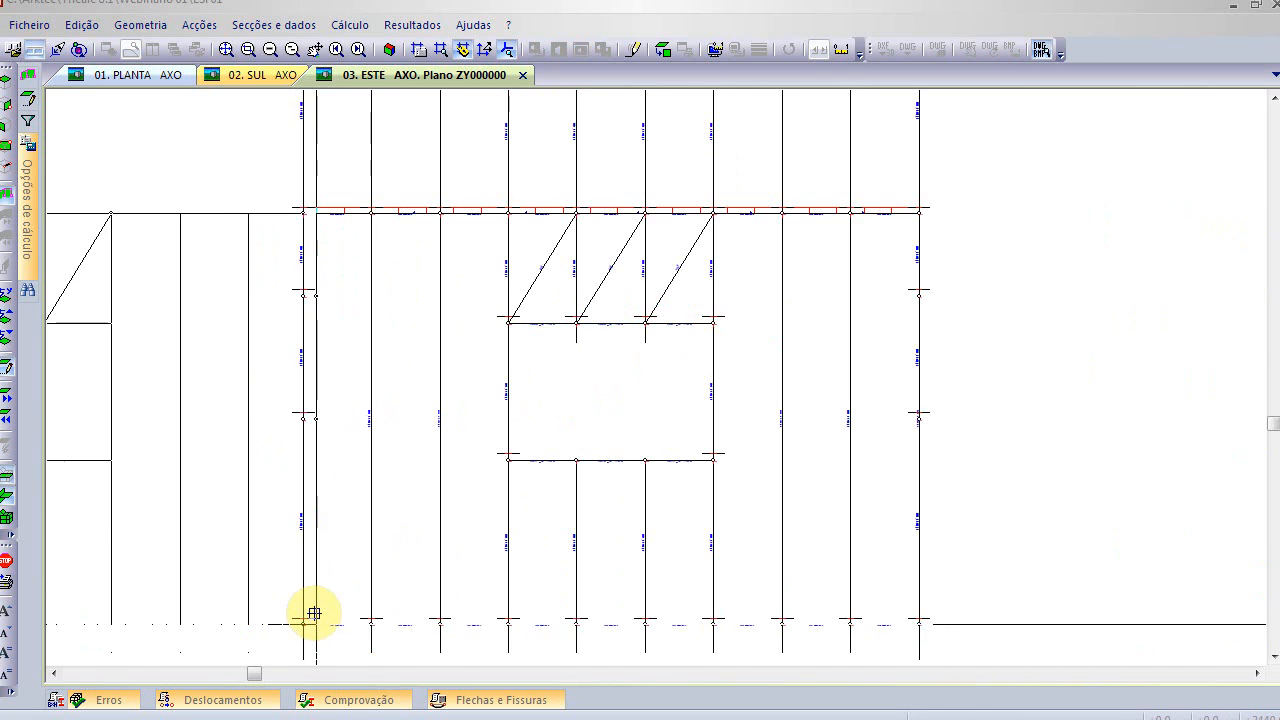
pyautogui.click(303, 624)
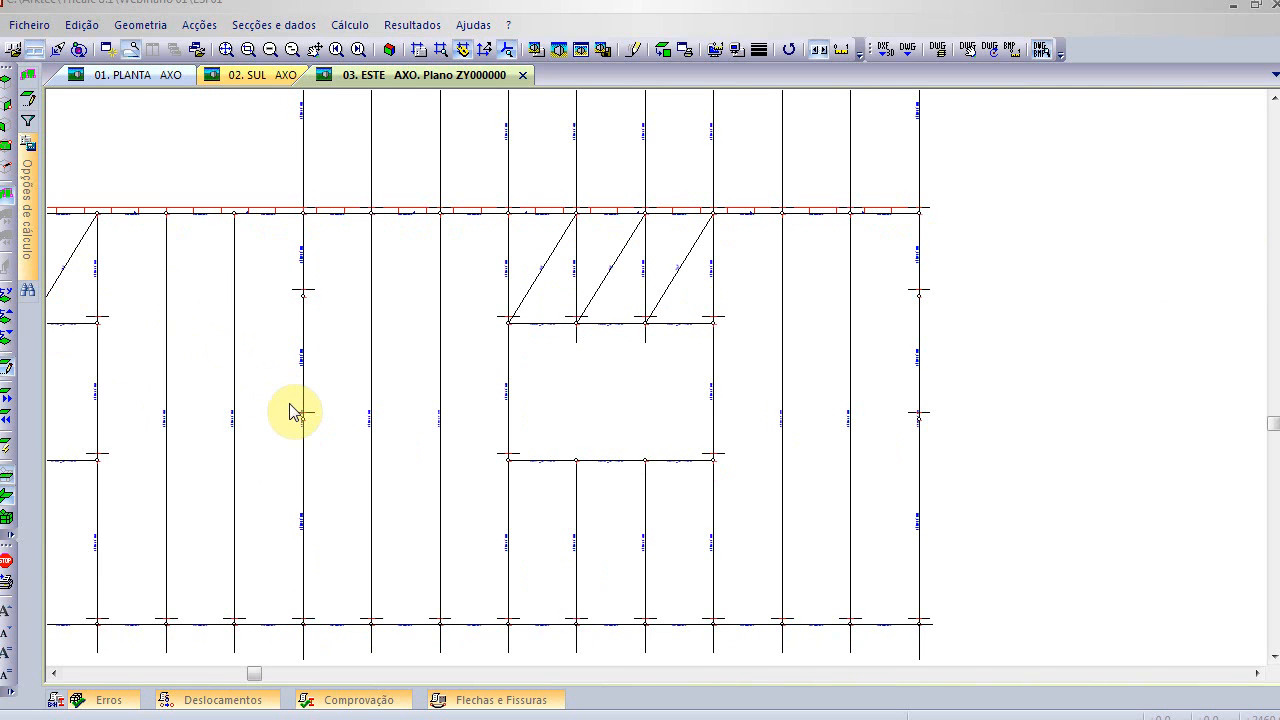
pyautogui.scroll(-4, 297, 415)
pyautogui.moveTo(612, 465)
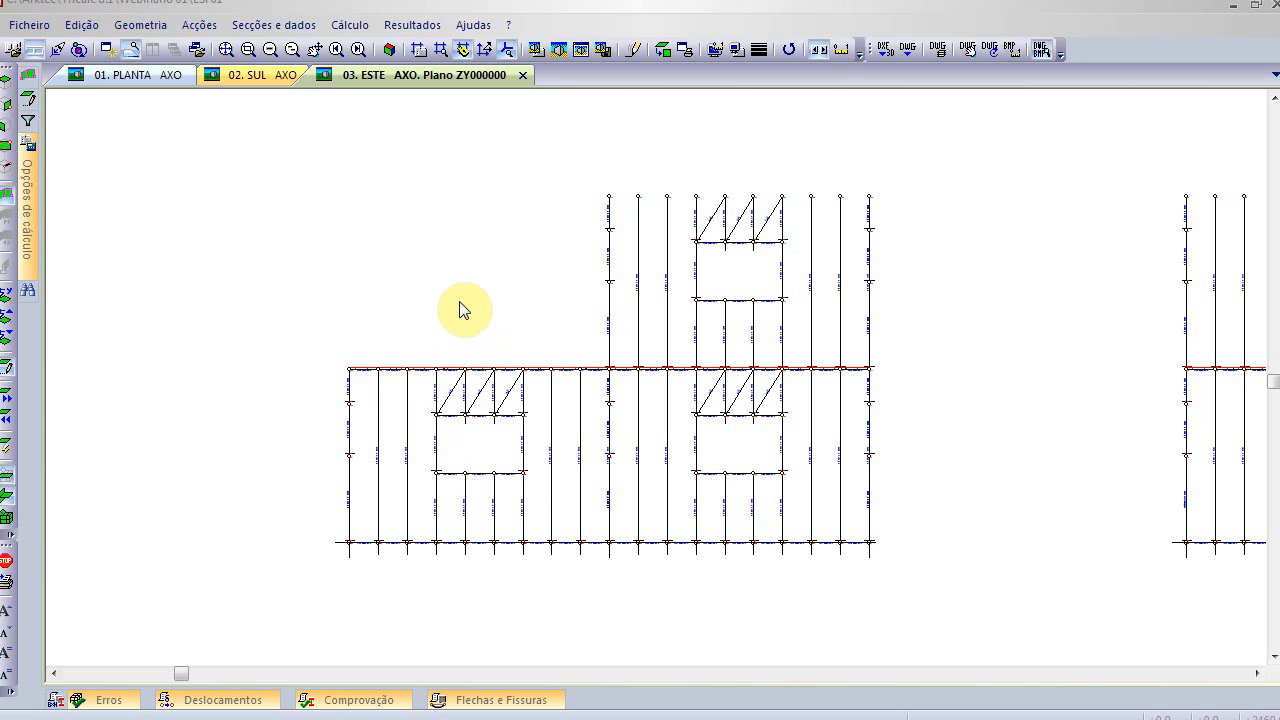
# - Replace the open LSF01 structure with the recent structure Cópia (2) de Paredes Moldadas
pyautogui.click(29, 25)
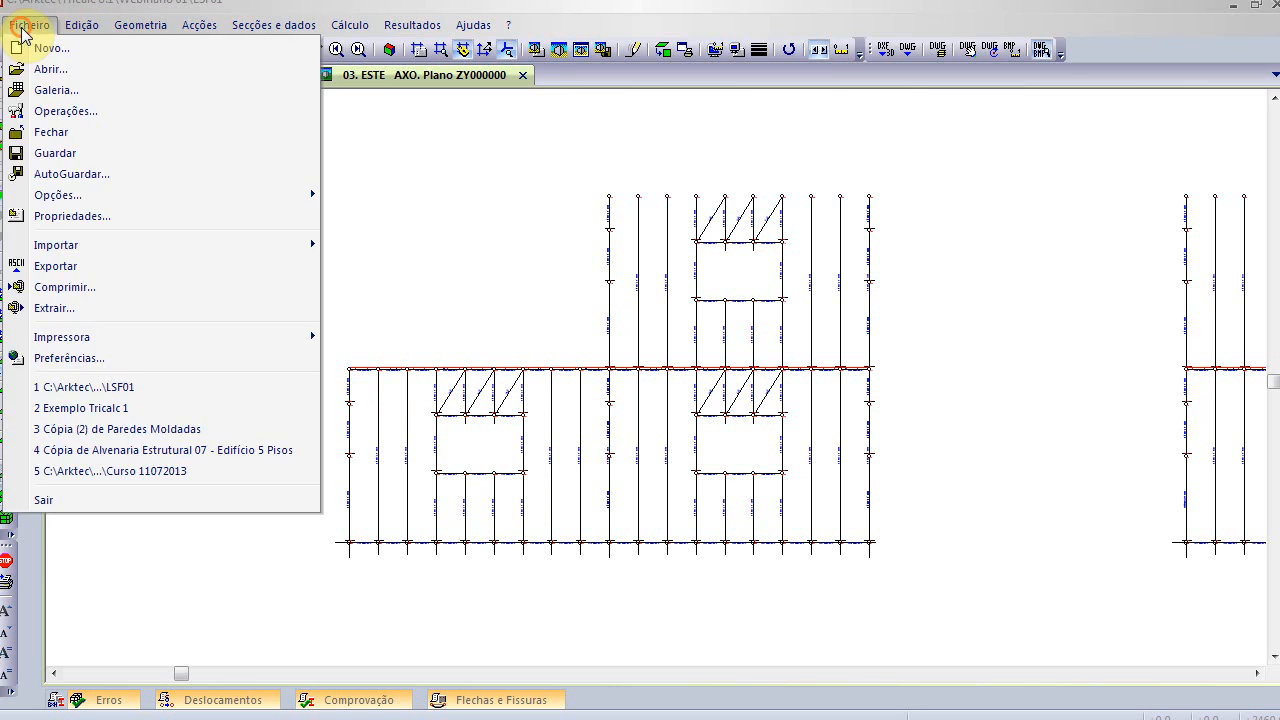
pyautogui.click(246, 429)
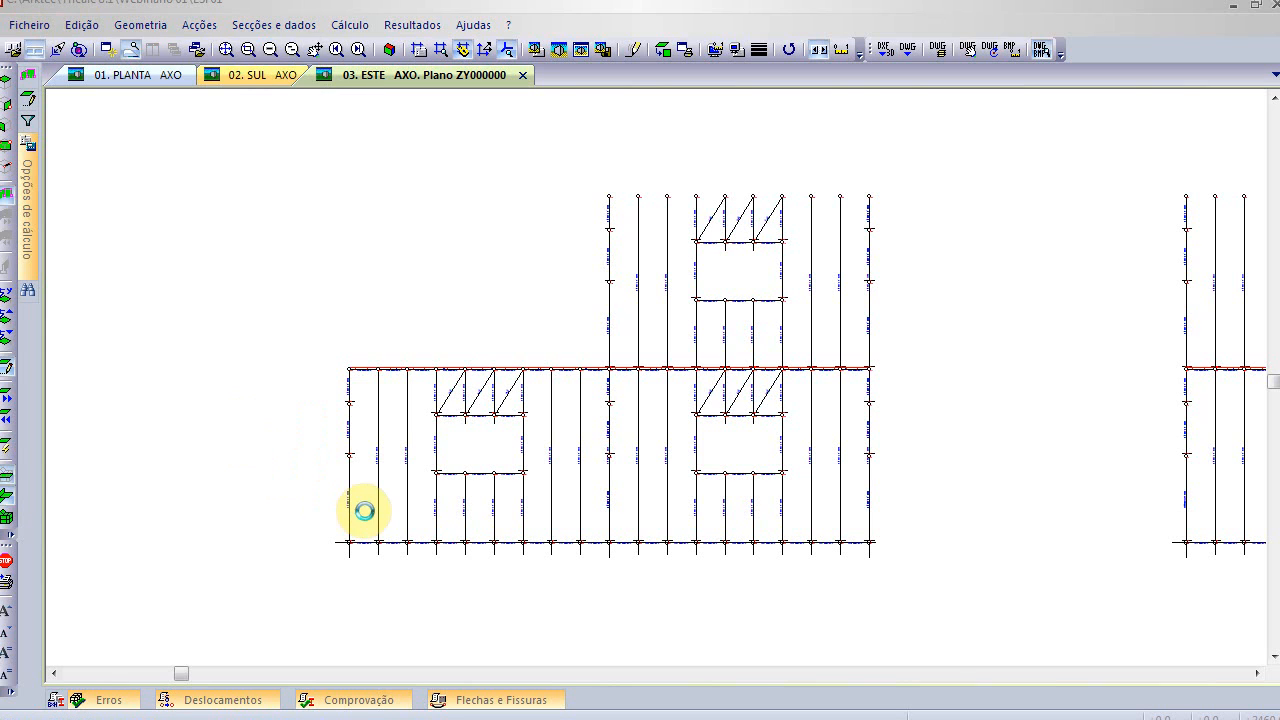
pyautogui.hotkey('alt', 'Tab')
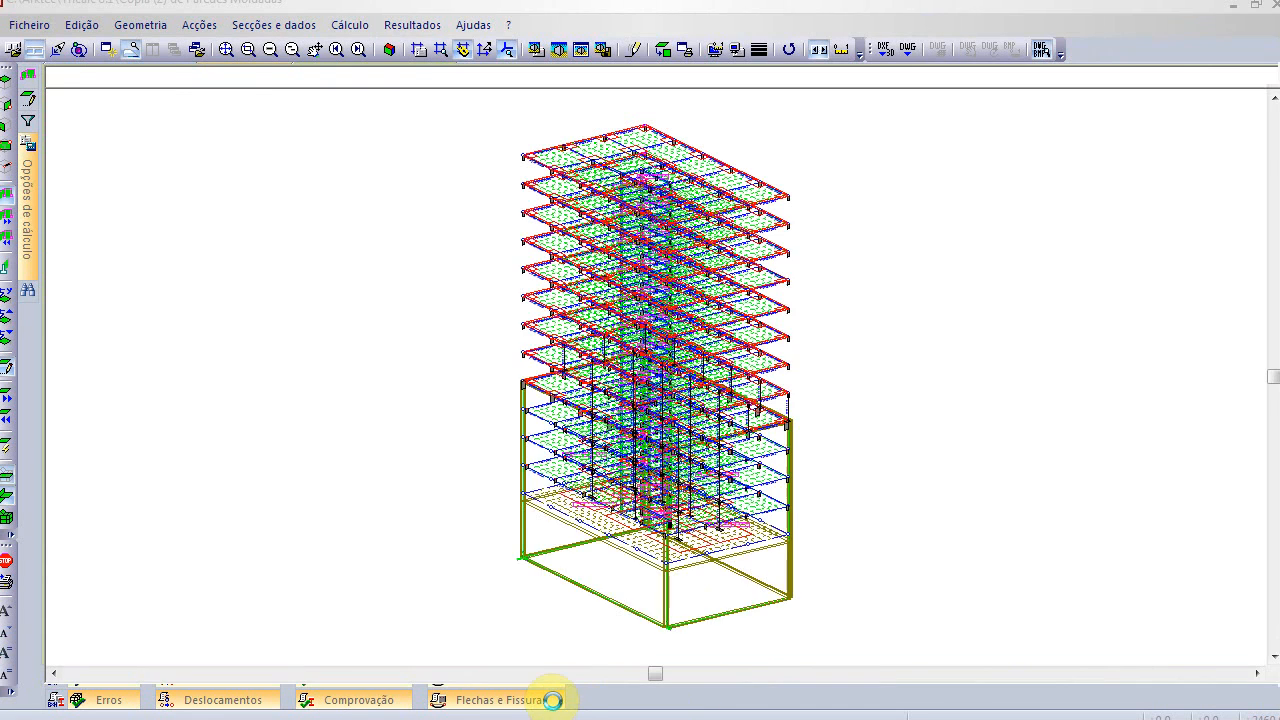
pyautogui.moveTo(556, 705)
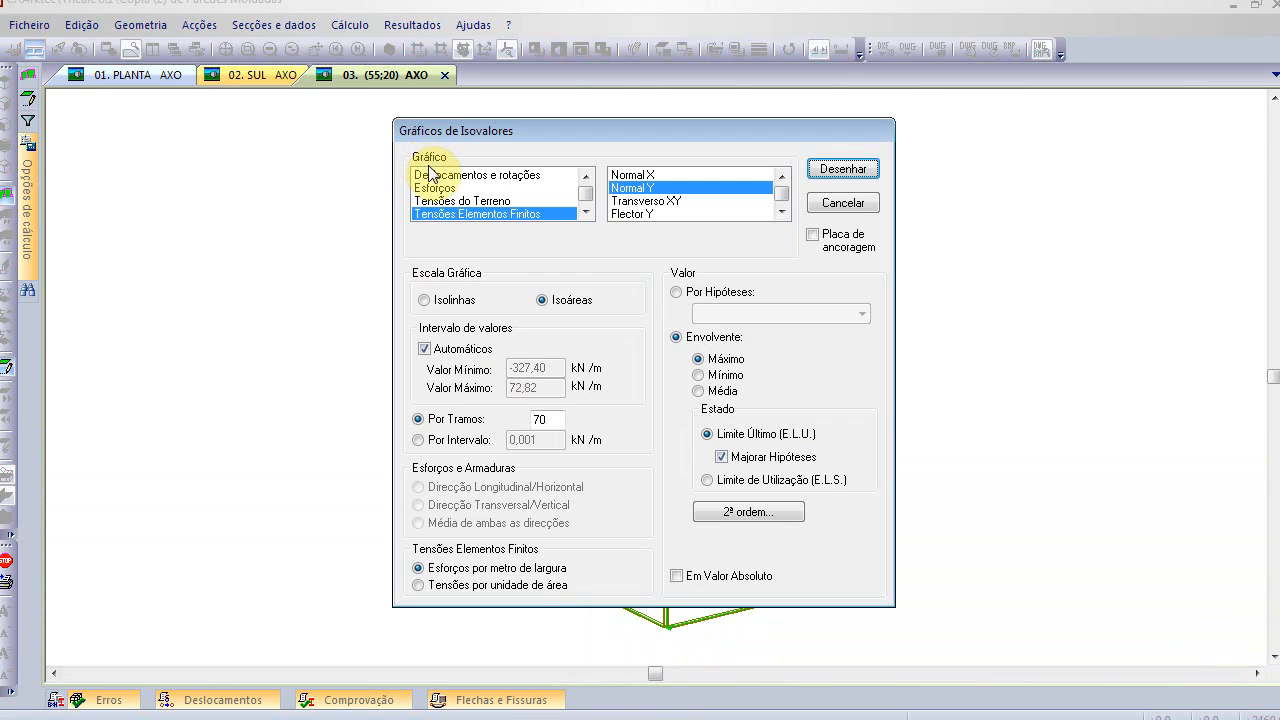
pyautogui.click(855, 203)
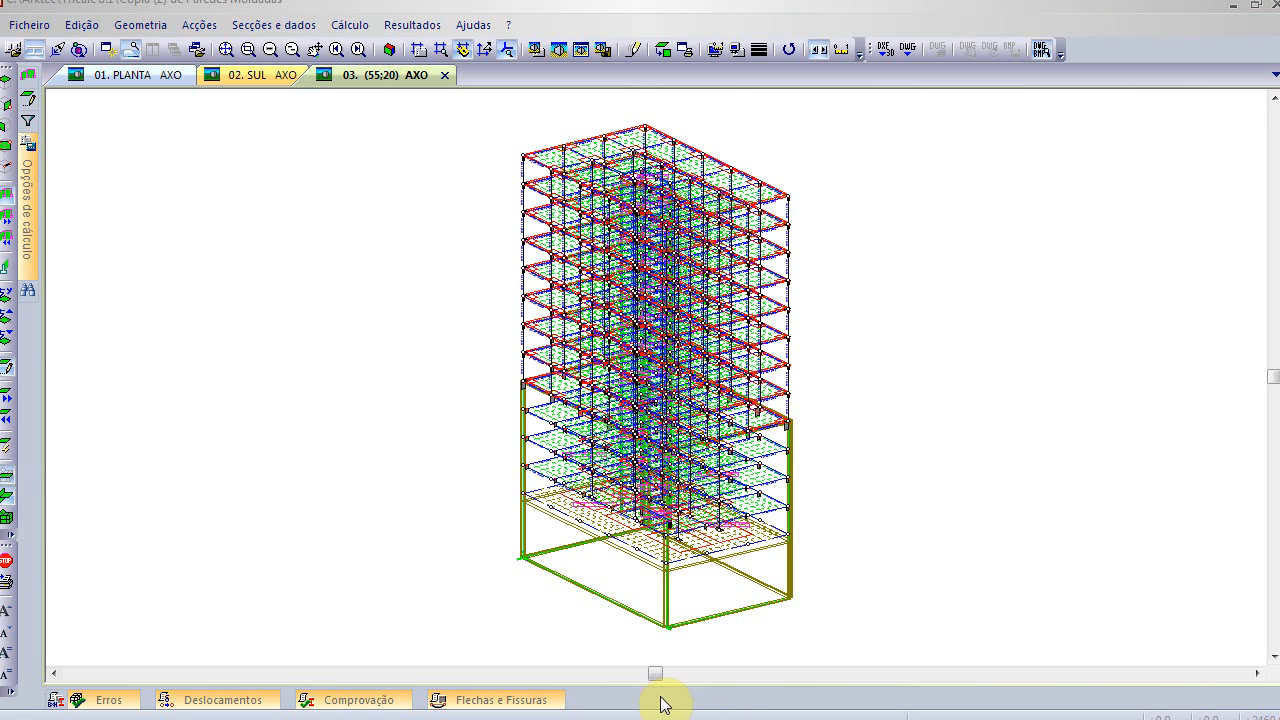
pyautogui.press('Return')
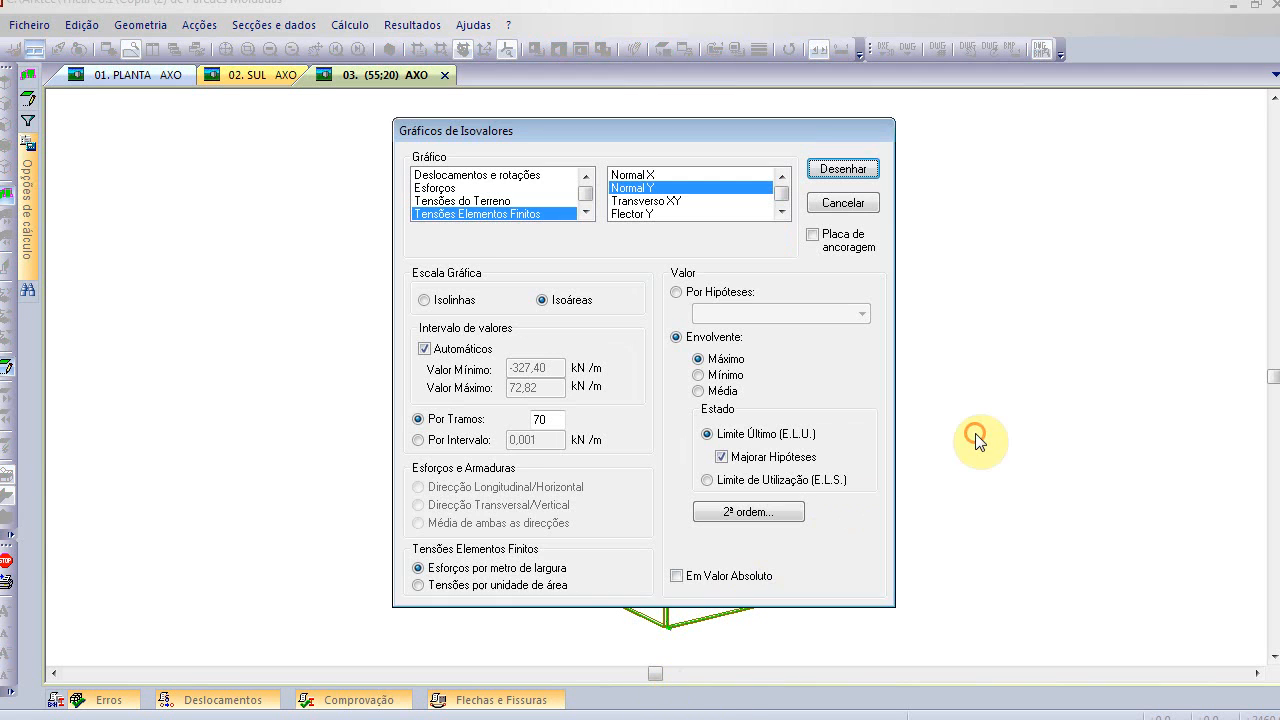
pyautogui.press('Escape')
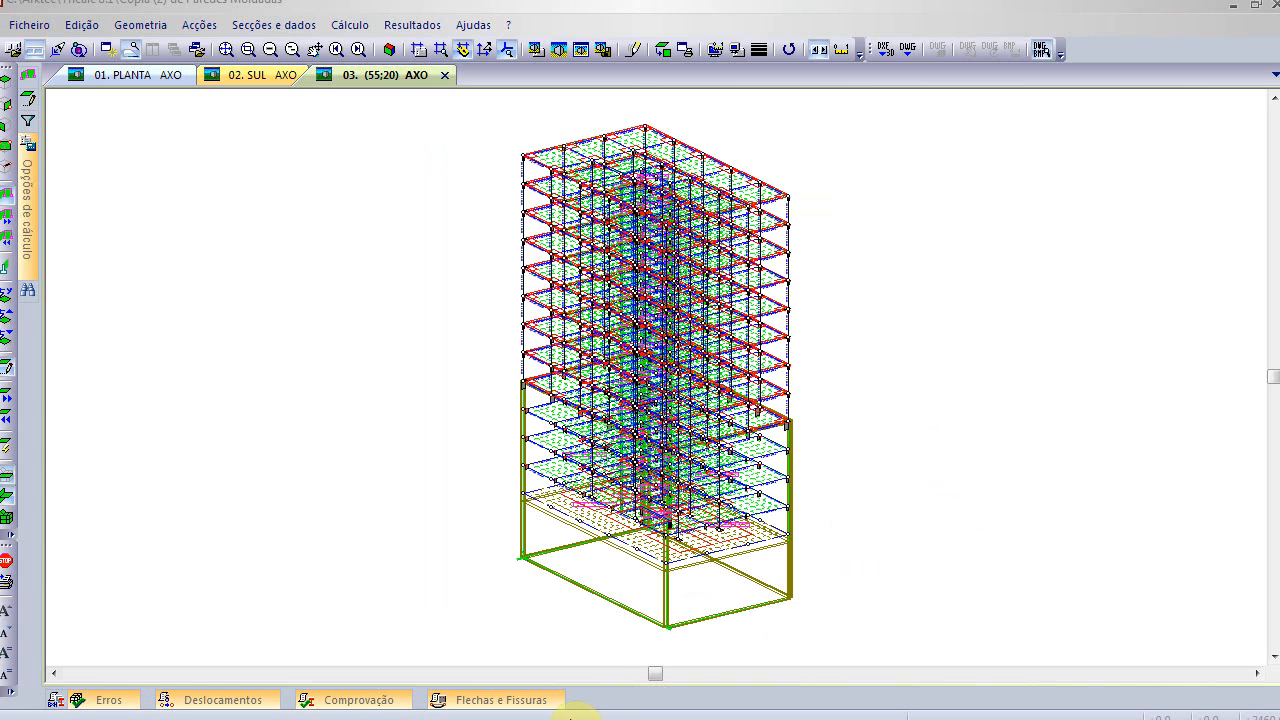
pyautogui.press('super')
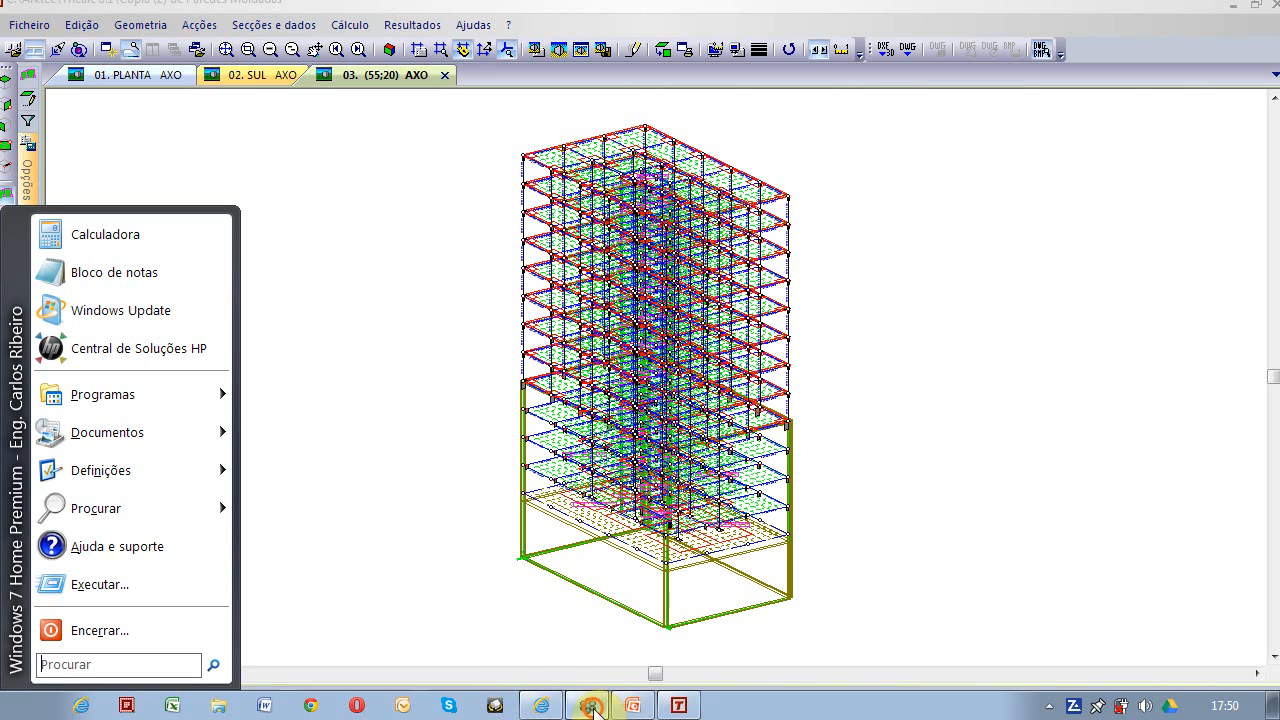
pyautogui.click(593, 710)
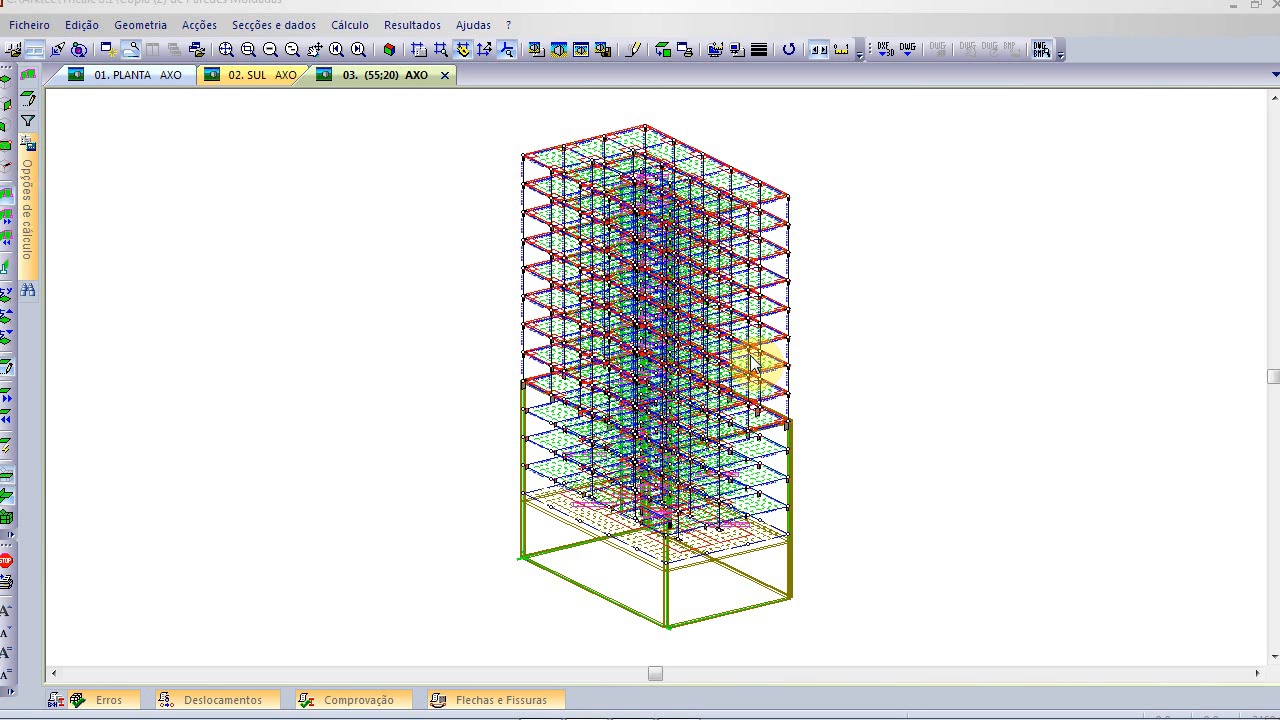
# - Open the masonry wall pieces database and browse the Bloco and Fecho groups under the generic Bloques 10 cm espesor
pyautogui.click(245, 22)
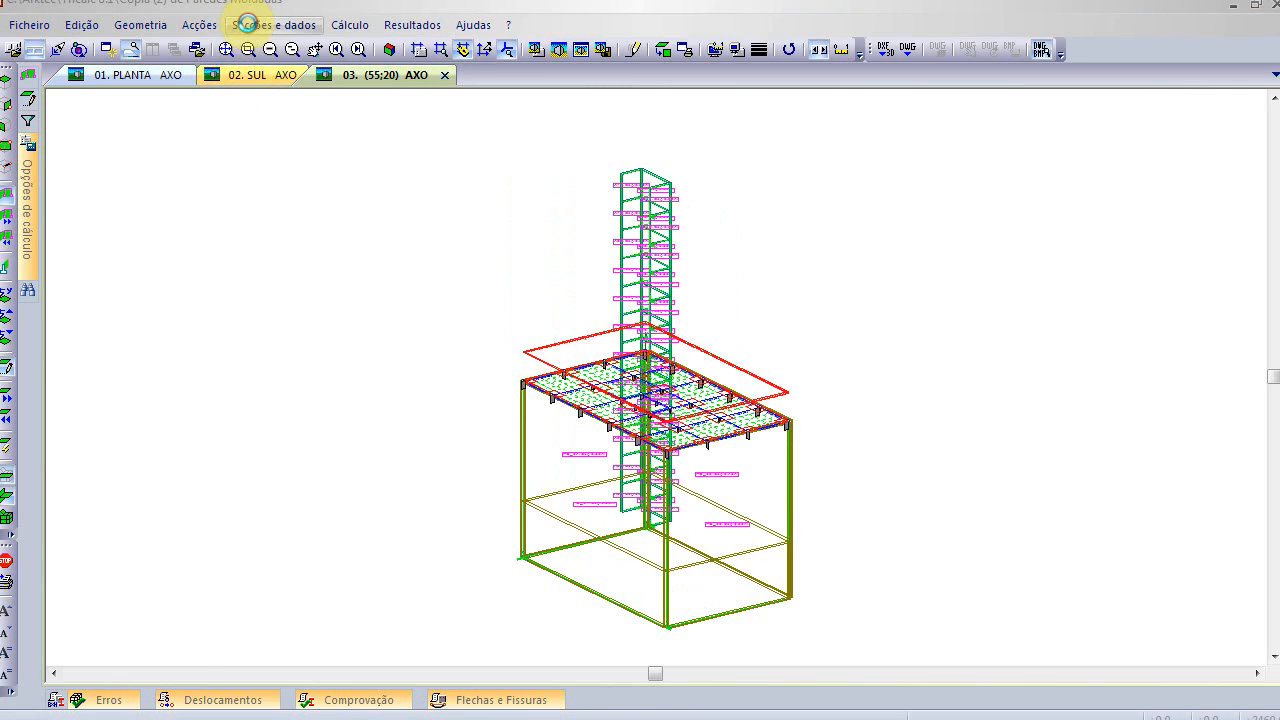
pyautogui.moveTo(366, 358)
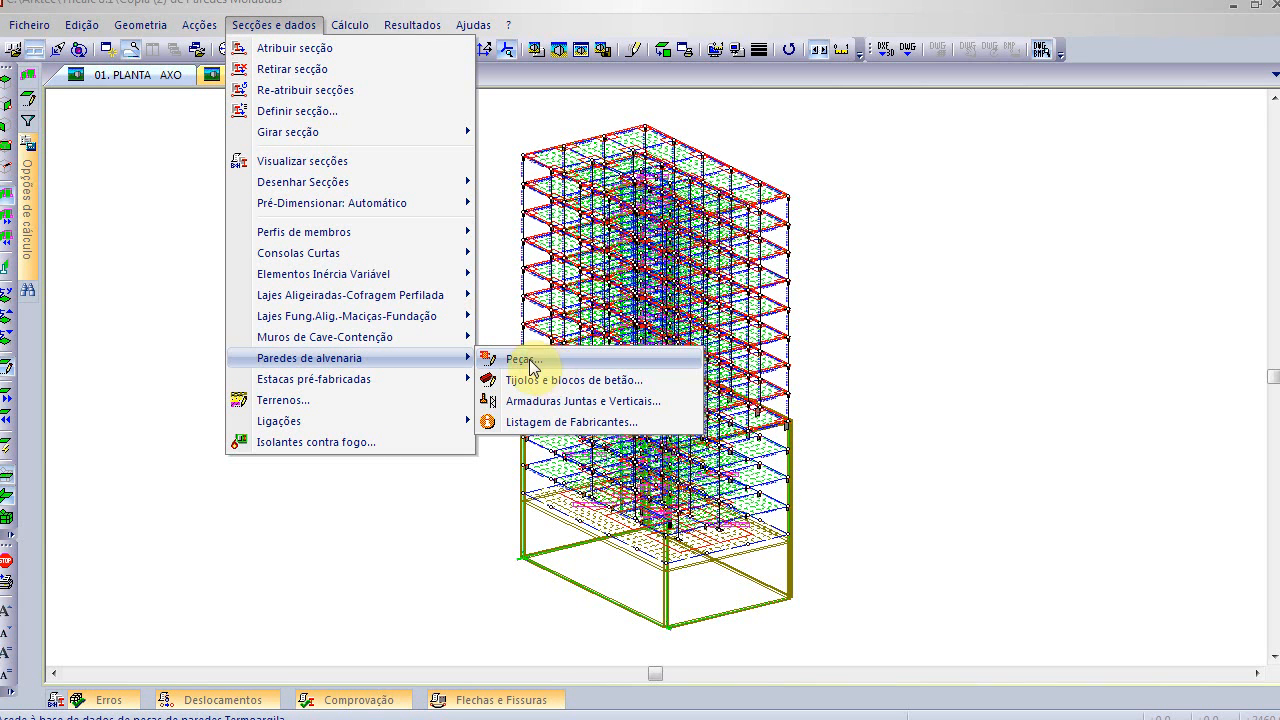
pyautogui.click(553, 362)
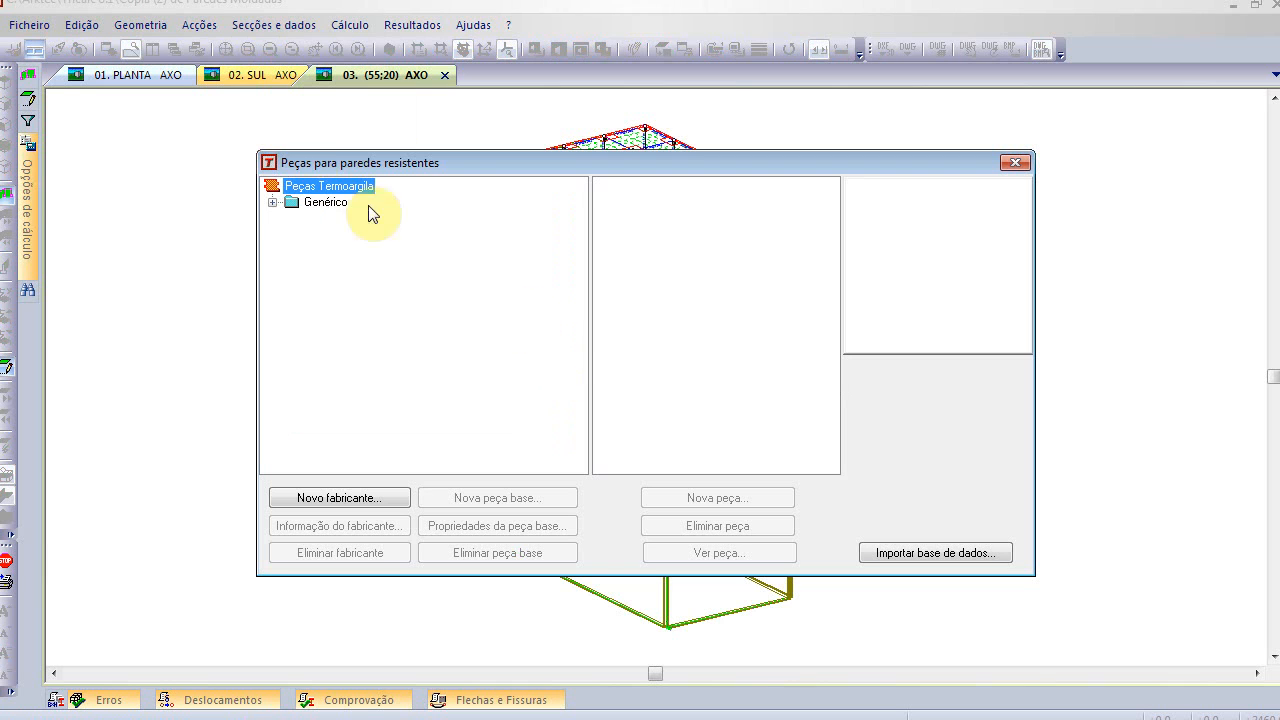
pyautogui.click(274, 203)
pyautogui.click(312, 220)
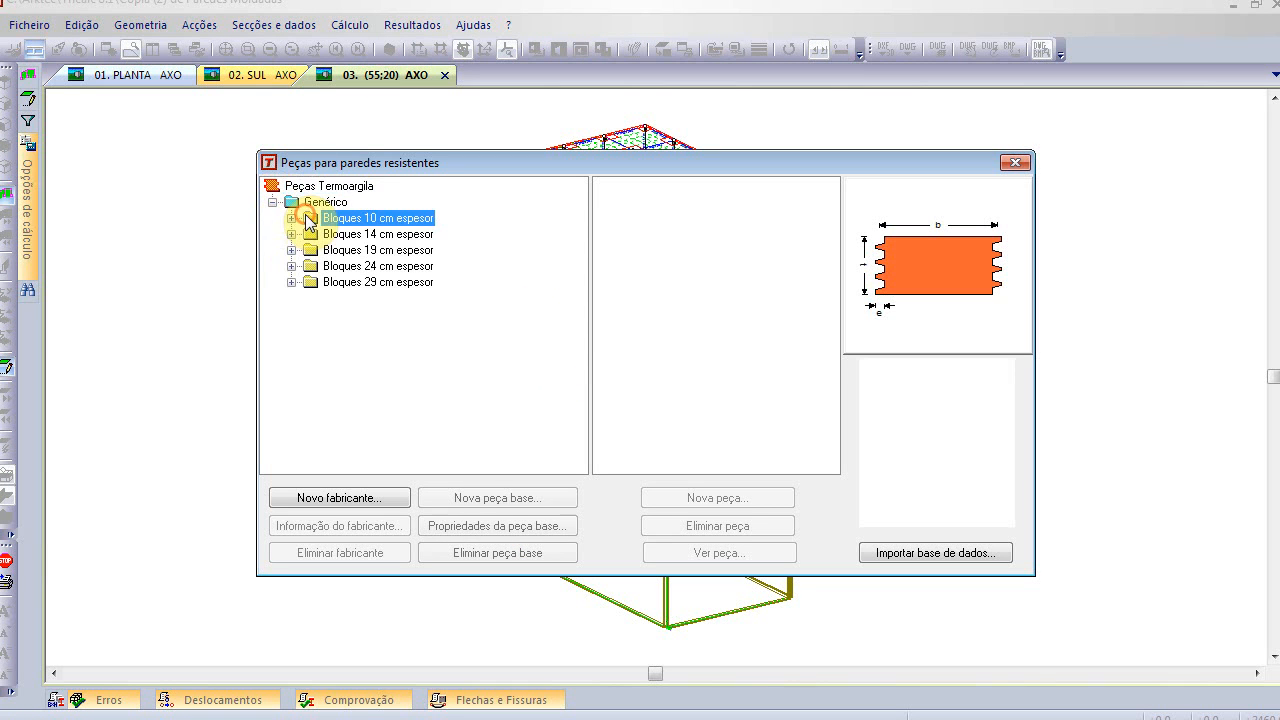
pyautogui.click(291, 218)
pyautogui.click(332, 236)
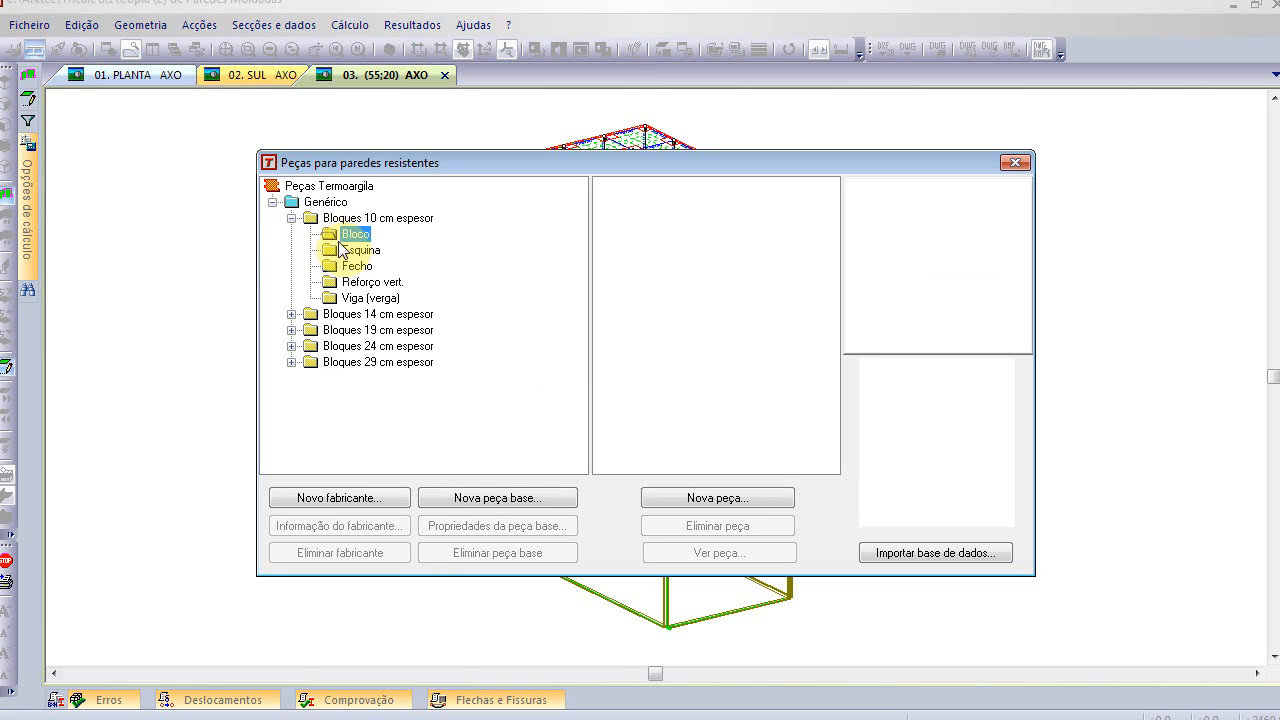
pyautogui.click(347, 270)
# - Expand Bloques 14 cm espesor and view its Bloco group, the Esquina corner-piece shapes, and the Fecho piece 1/2 T 14
pyautogui.click(291, 314)
pyautogui.click(330, 330)
pyautogui.click(334, 346)
pyautogui.click(651, 204)
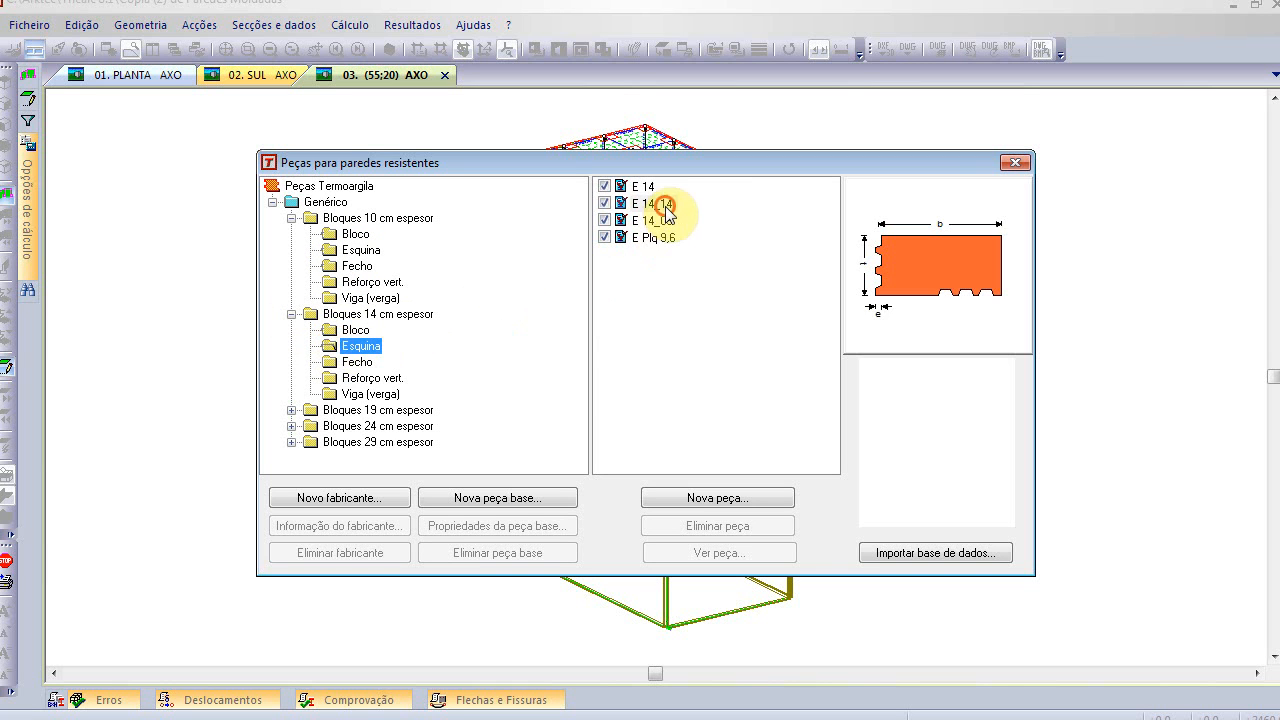
pyautogui.click(651, 238)
pyautogui.click(655, 201)
pyautogui.click(648, 186)
pyautogui.click(650, 220)
pyautogui.click(358, 361)
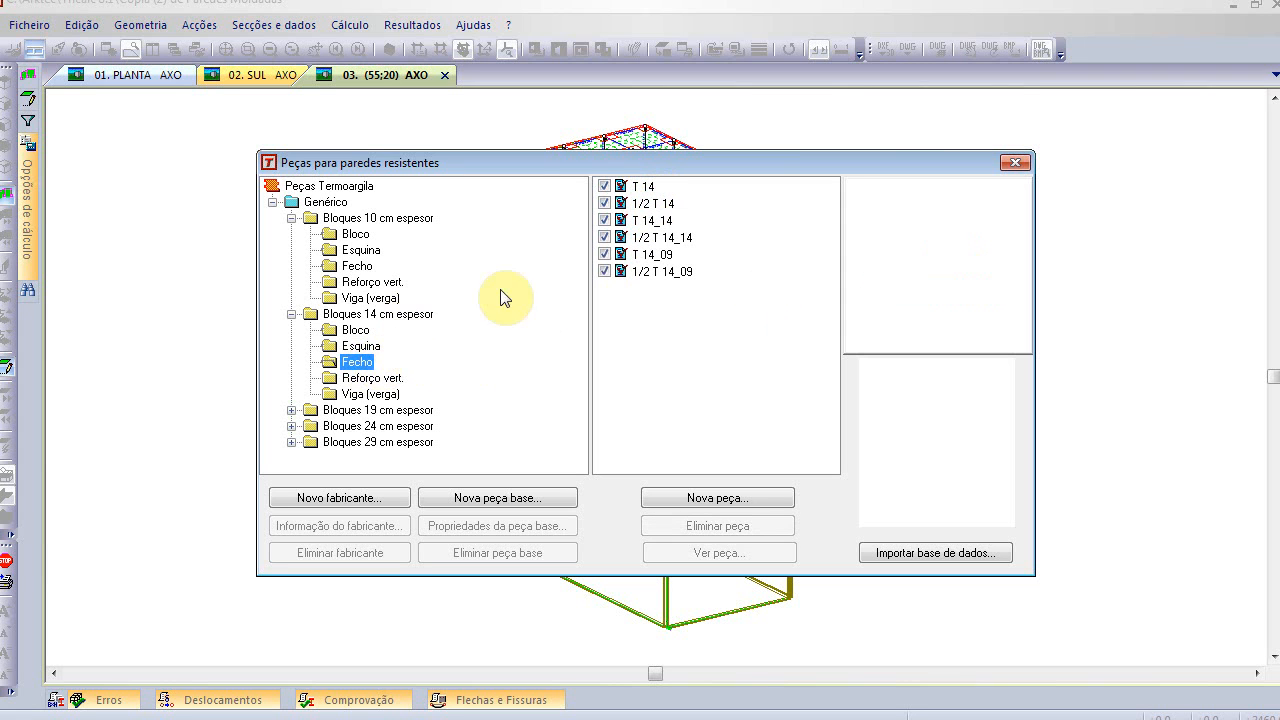
pyautogui.click(655, 203)
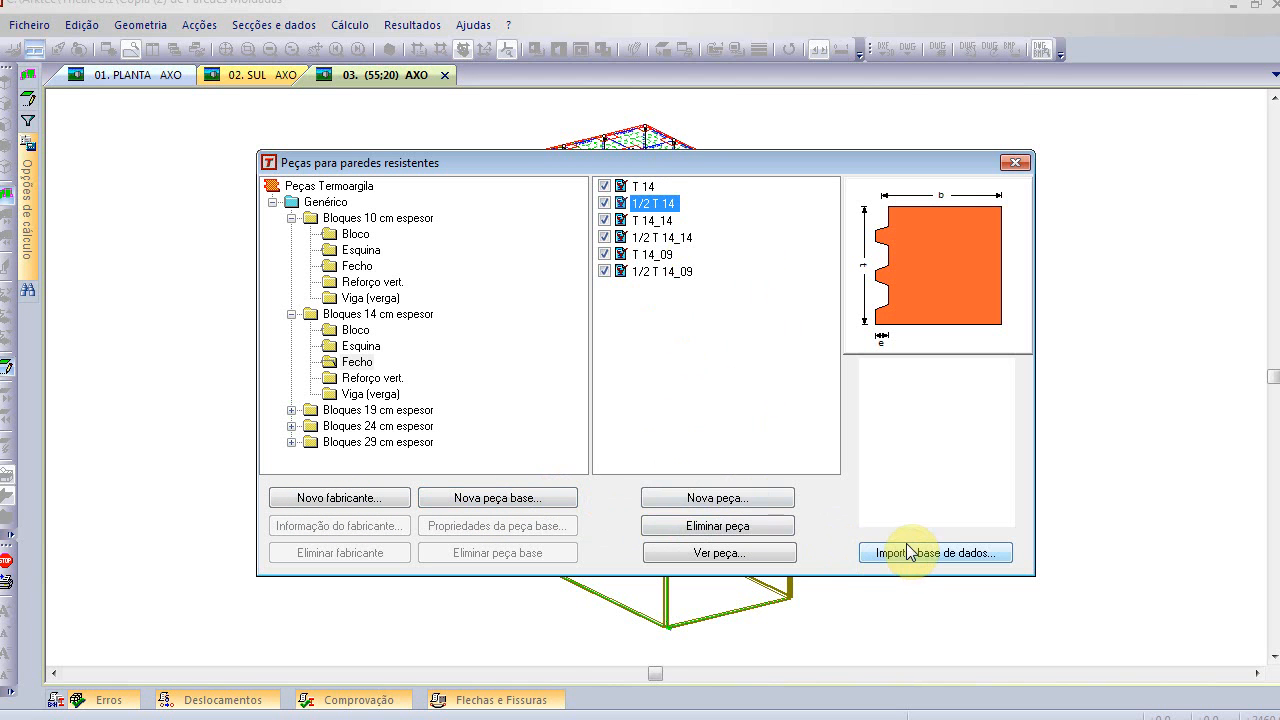
# - Close the wall pieces database and open the bricks and concrete blocks database, expanding Blocos de Betão down to BLQ-1
pyautogui.click(1015, 163)
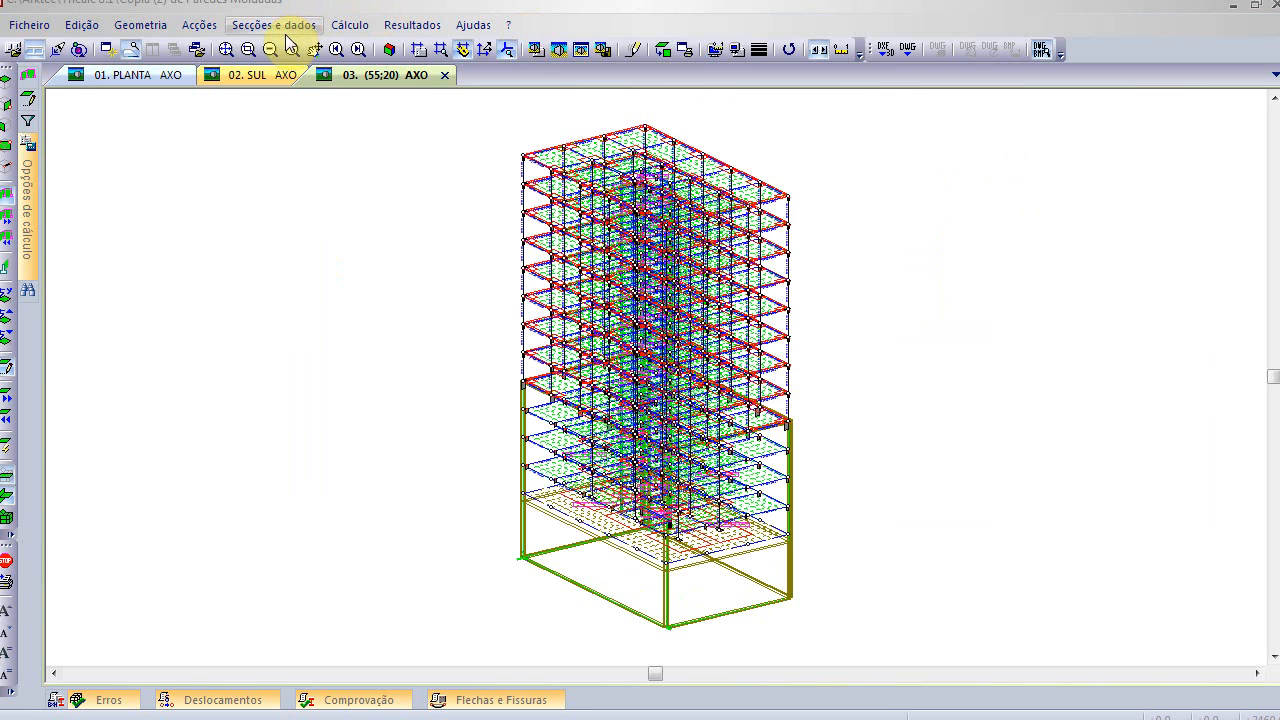
pyautogui.click(274, 25)
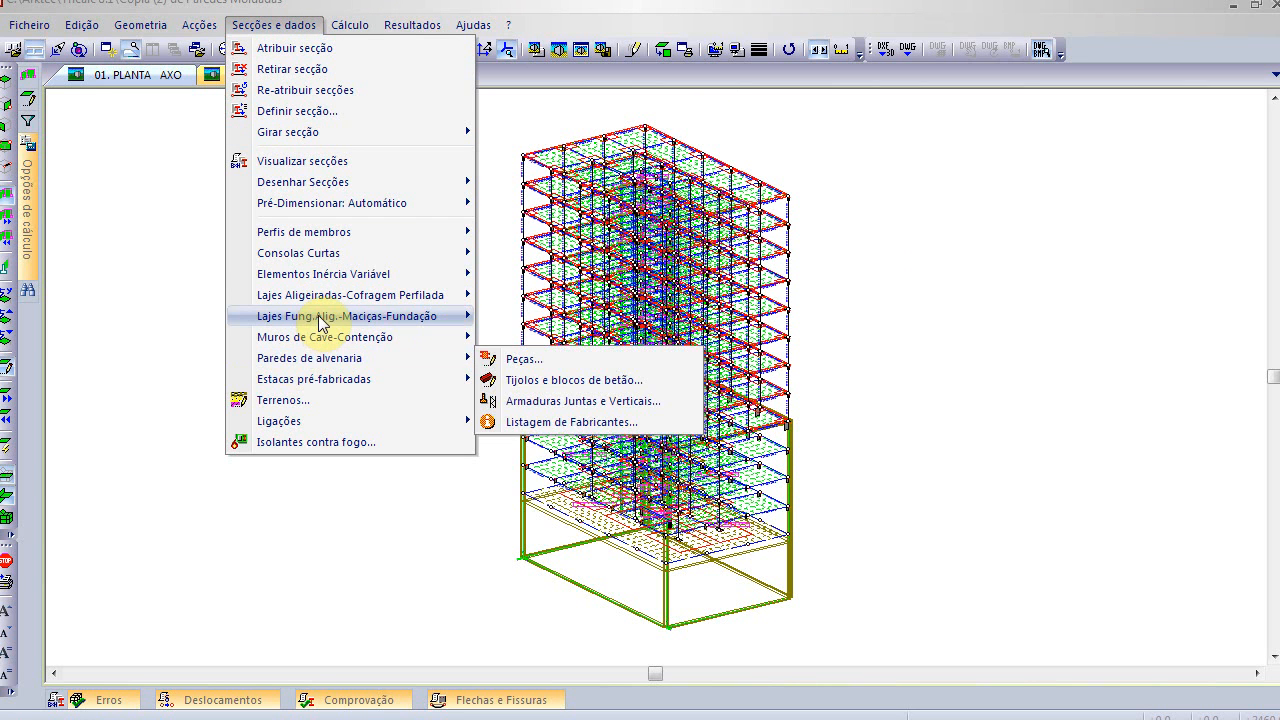
pyautogui.moveTo(322, 320)
pyautogui.moveTo(348, 294)
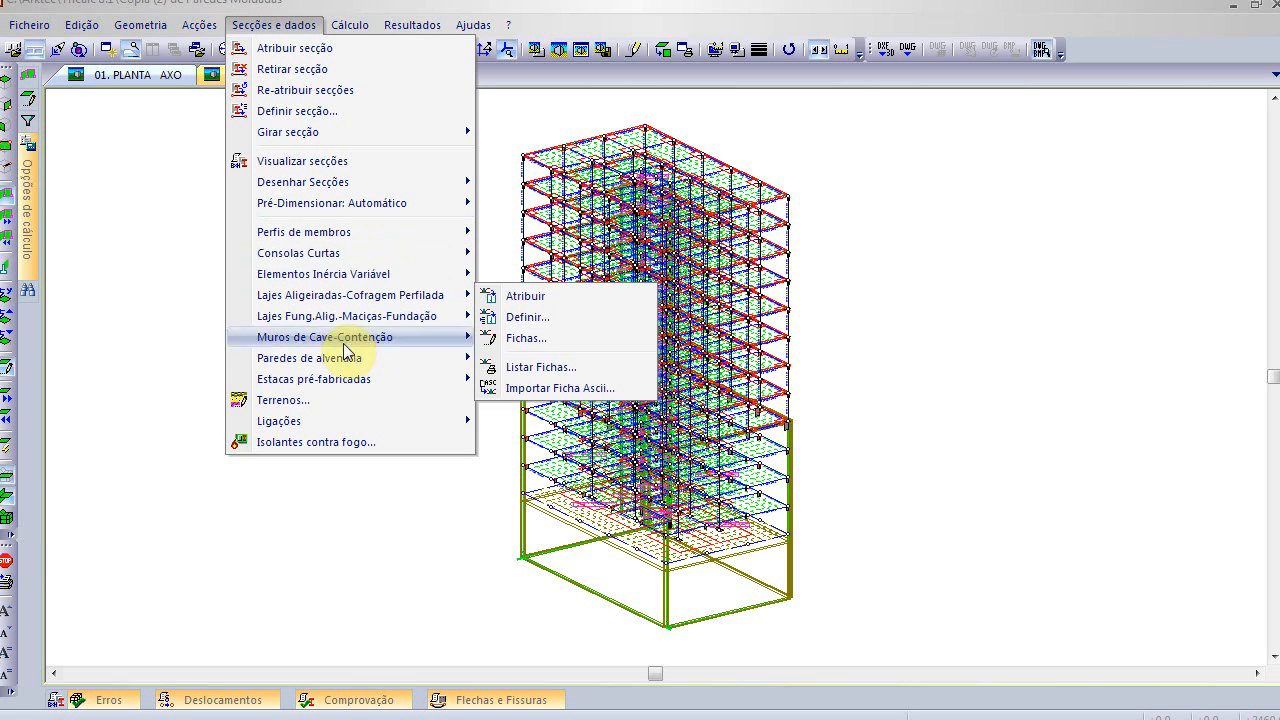
pyautogui.moveTo(348, 362)
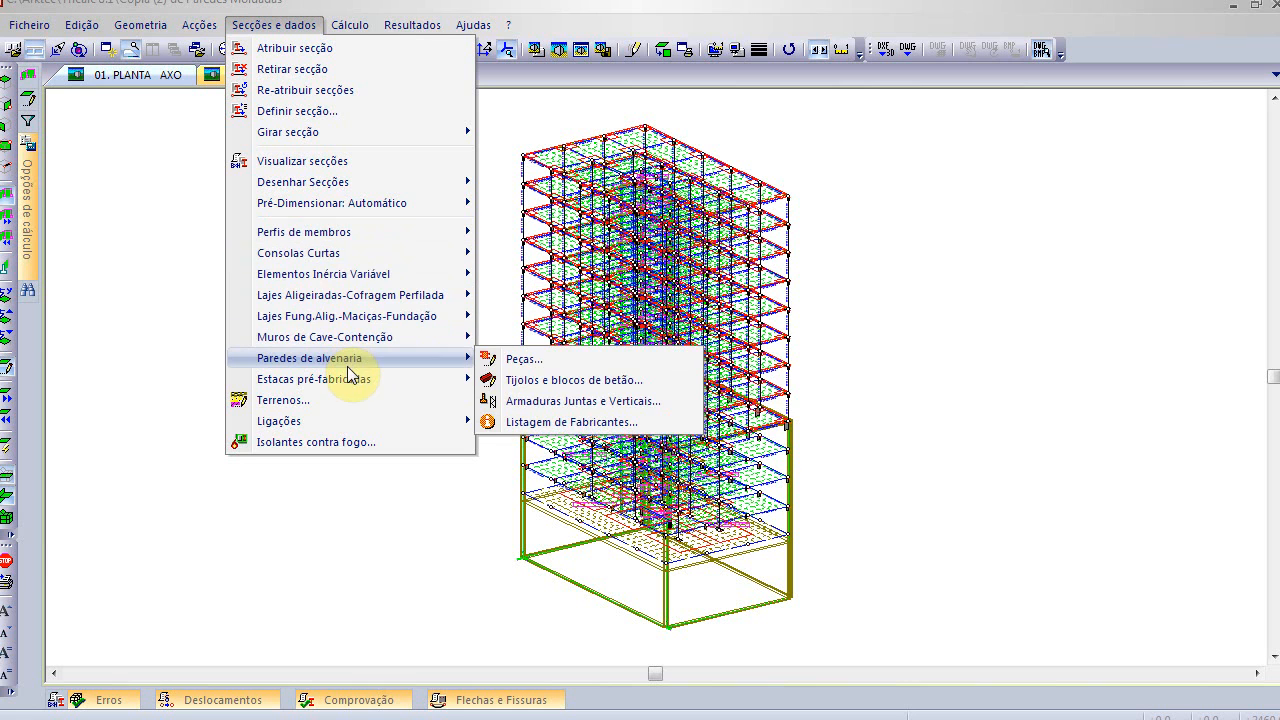
pyautogui.click(608, 382)
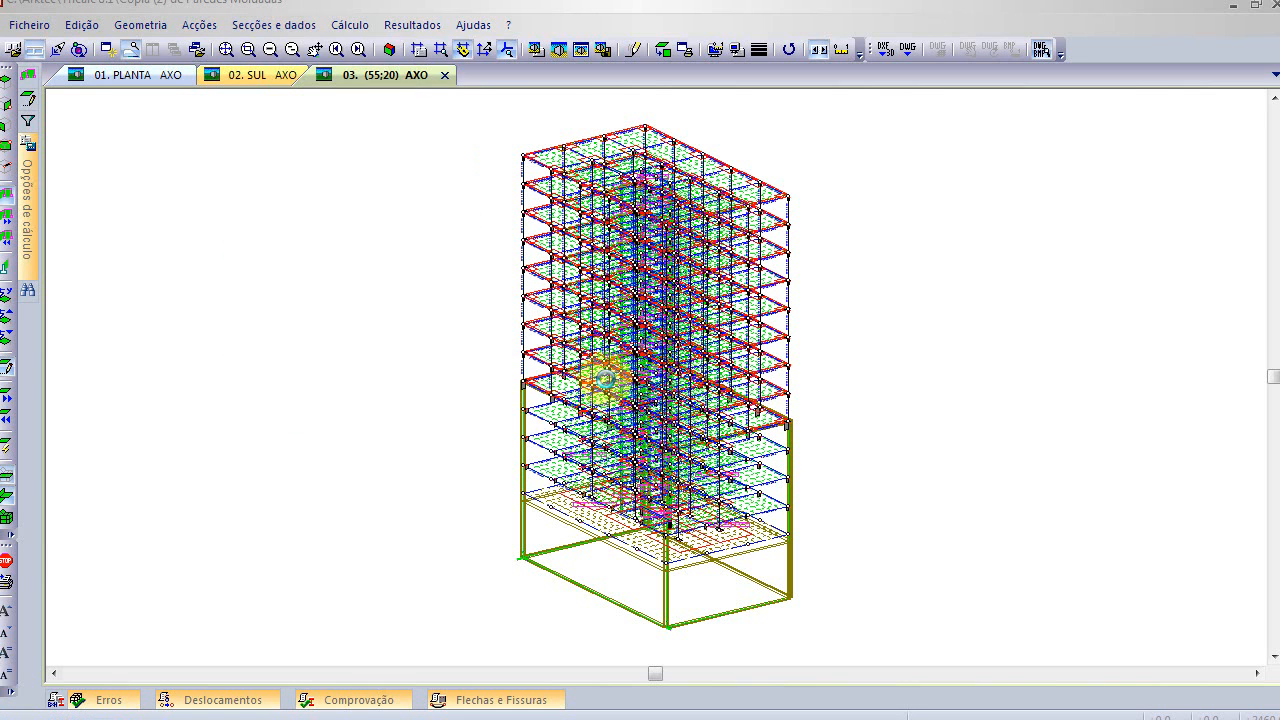
pyautogui.click(441, 195)
pyautogui.click(458, 211)
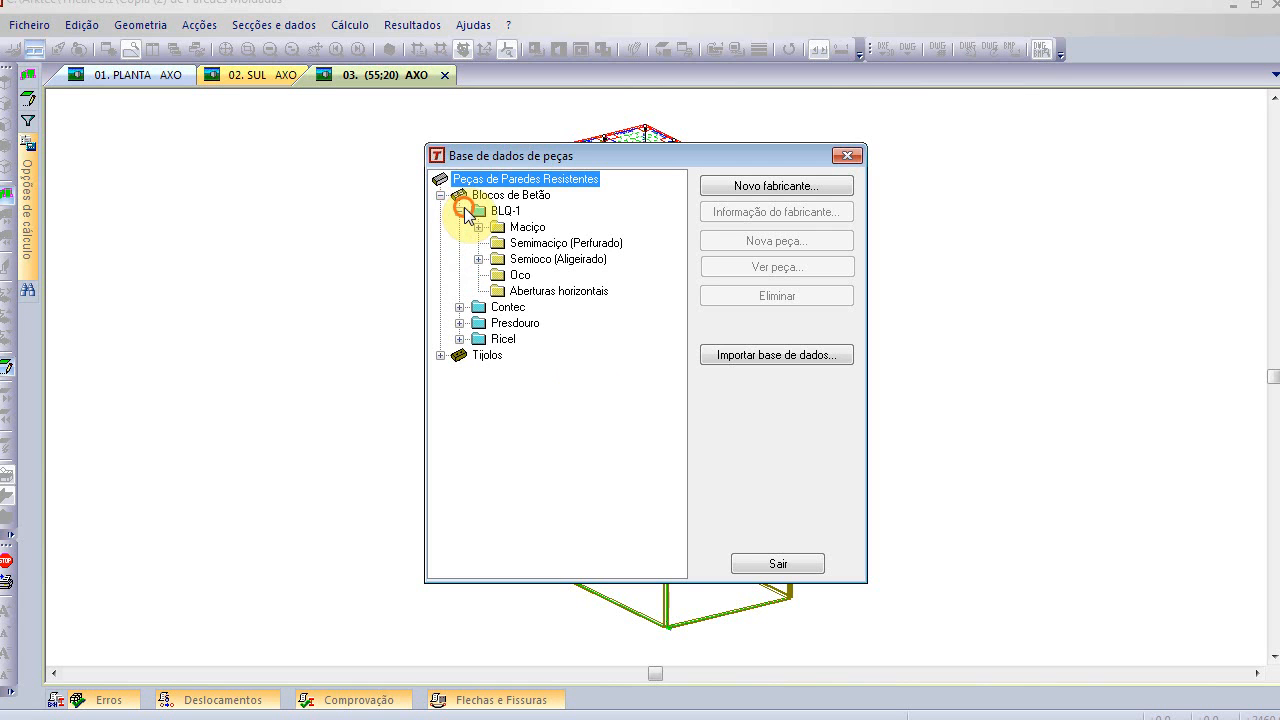
# - View the data of concrete block BHN A-20 in BLQ-1's Semioco (Aligeirado) group without changing it
pyautogui.click(503, 228)
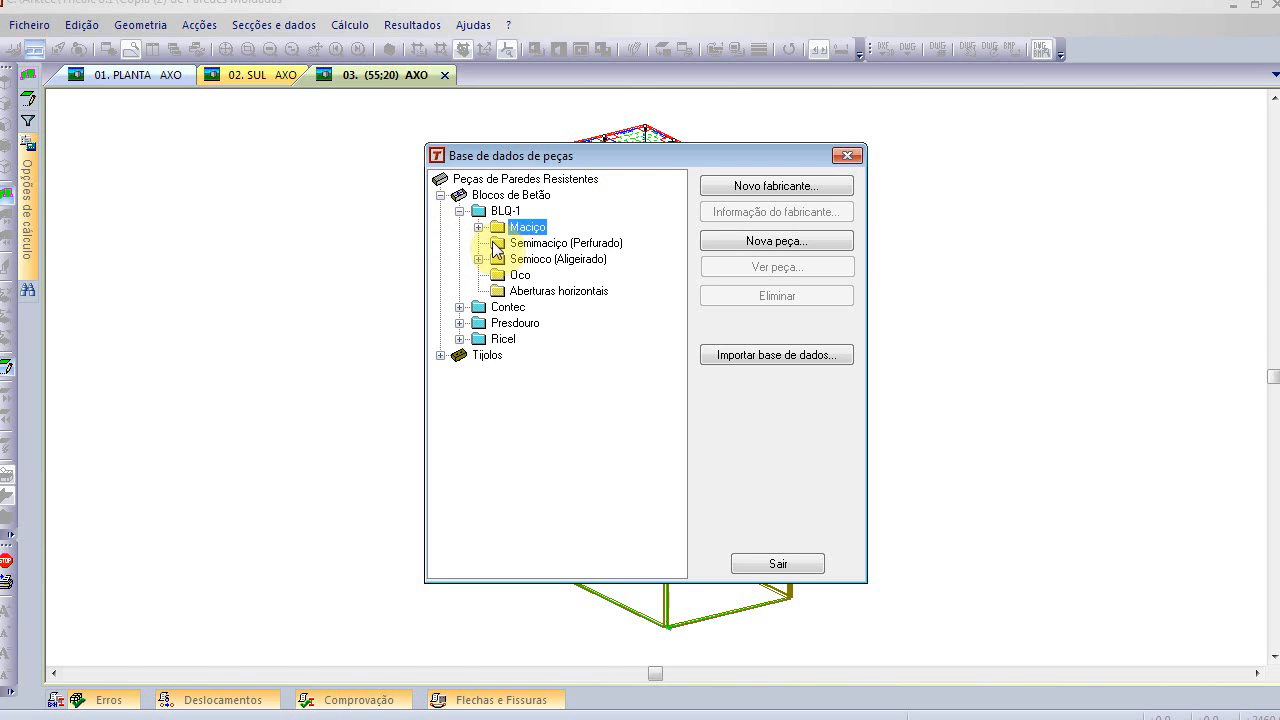
pyautogui.click(497, 259)
pyautogui.click(478, 259)
pyautogui.click(550, 275)
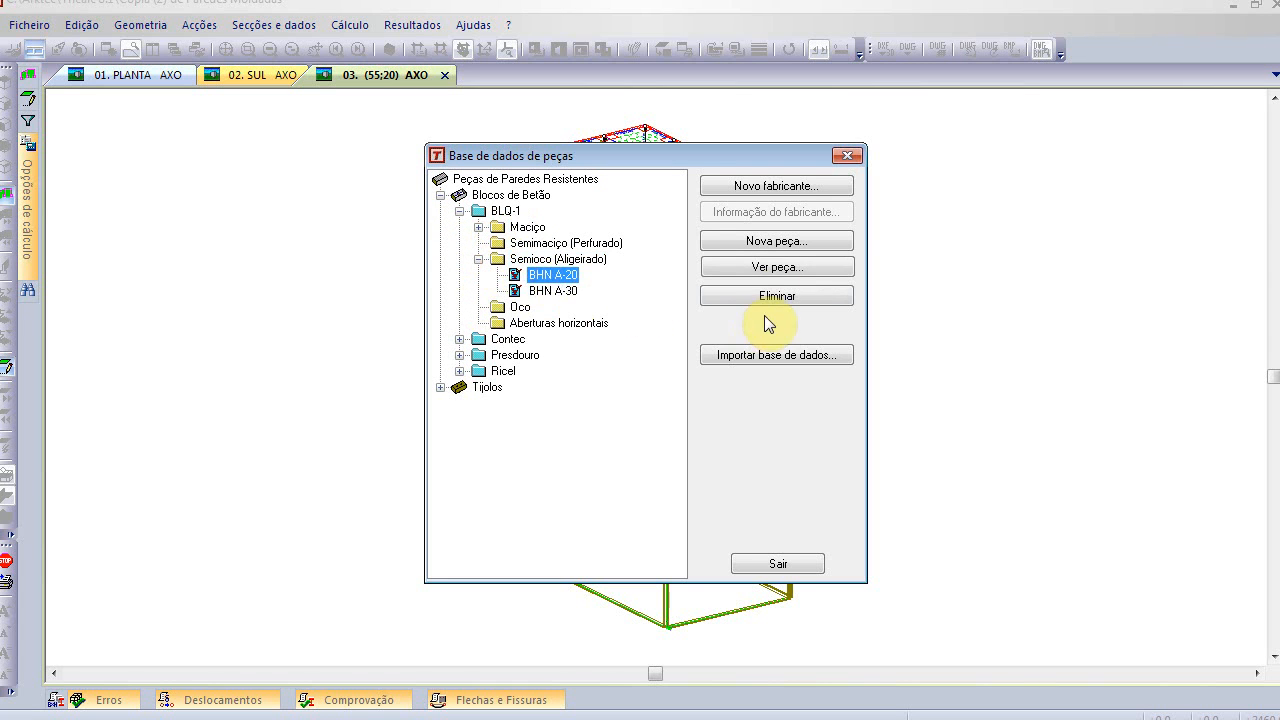
pyautogui.click(769, 268)
pyautogui.click(664, 532)
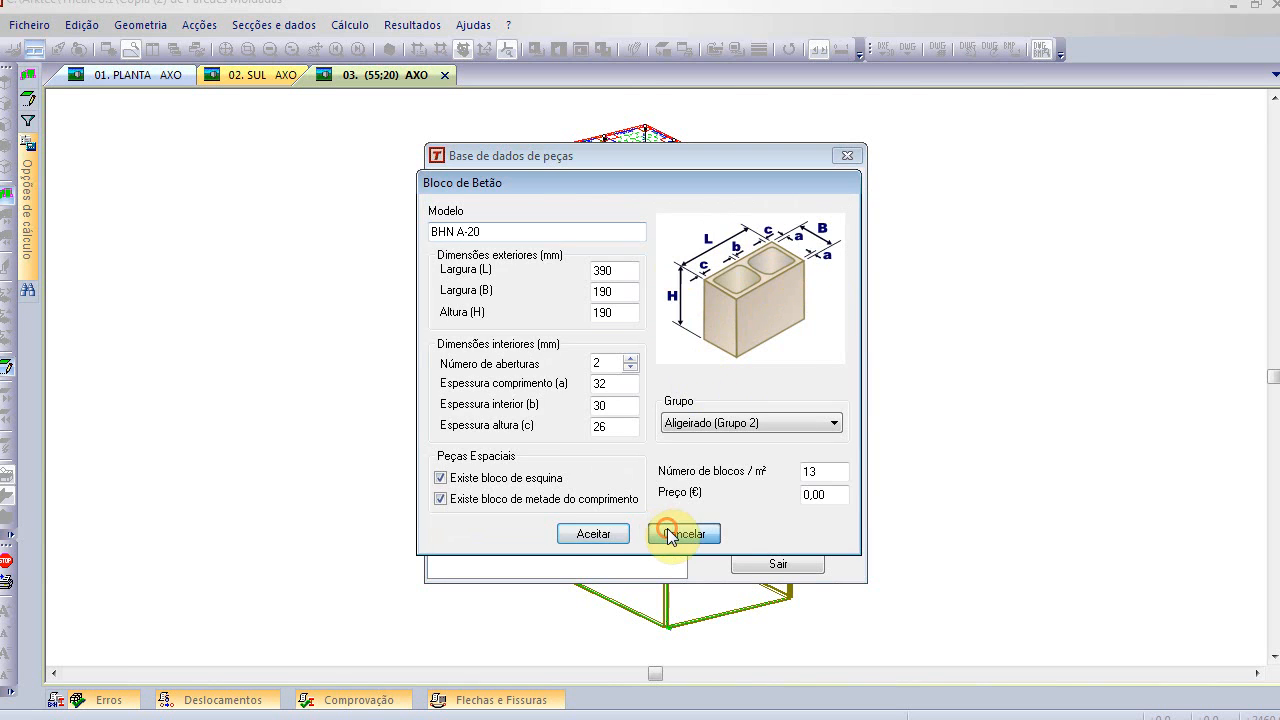
# - Expand the generic Tijolos and view the data of the Semimaciço (Perfurado) brick LP 240x115x40
pyautogui.click(441, 387)
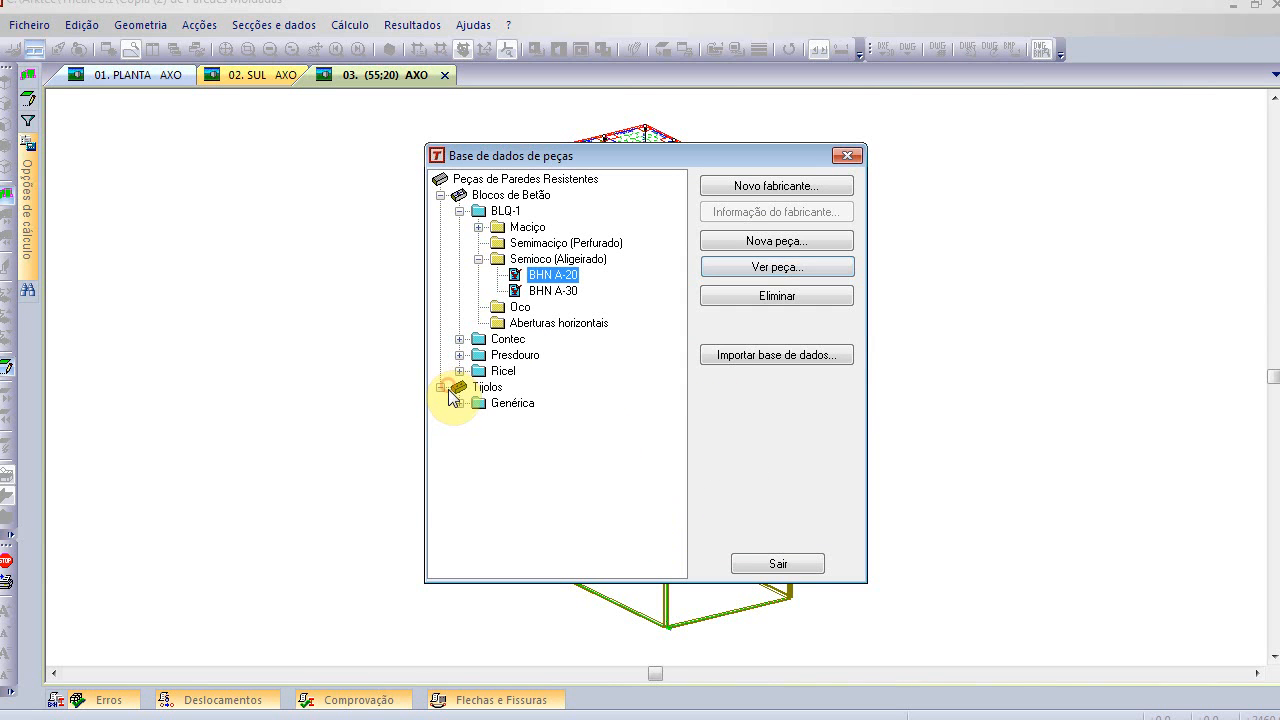
pyautogui.click(459, 403)
pyautogui.click(520, 419)
pyautogui.click(514, 437)
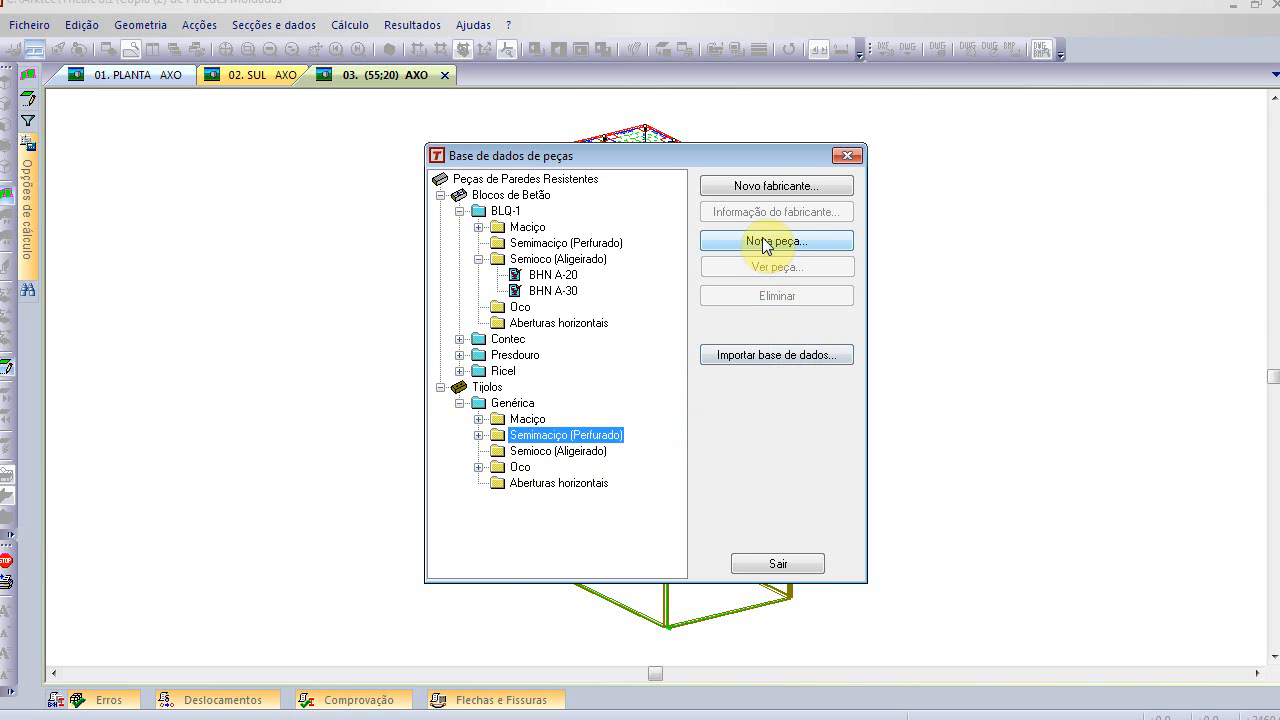
pyautogui.click(479, 436)
pyautogui.click(565, 386)
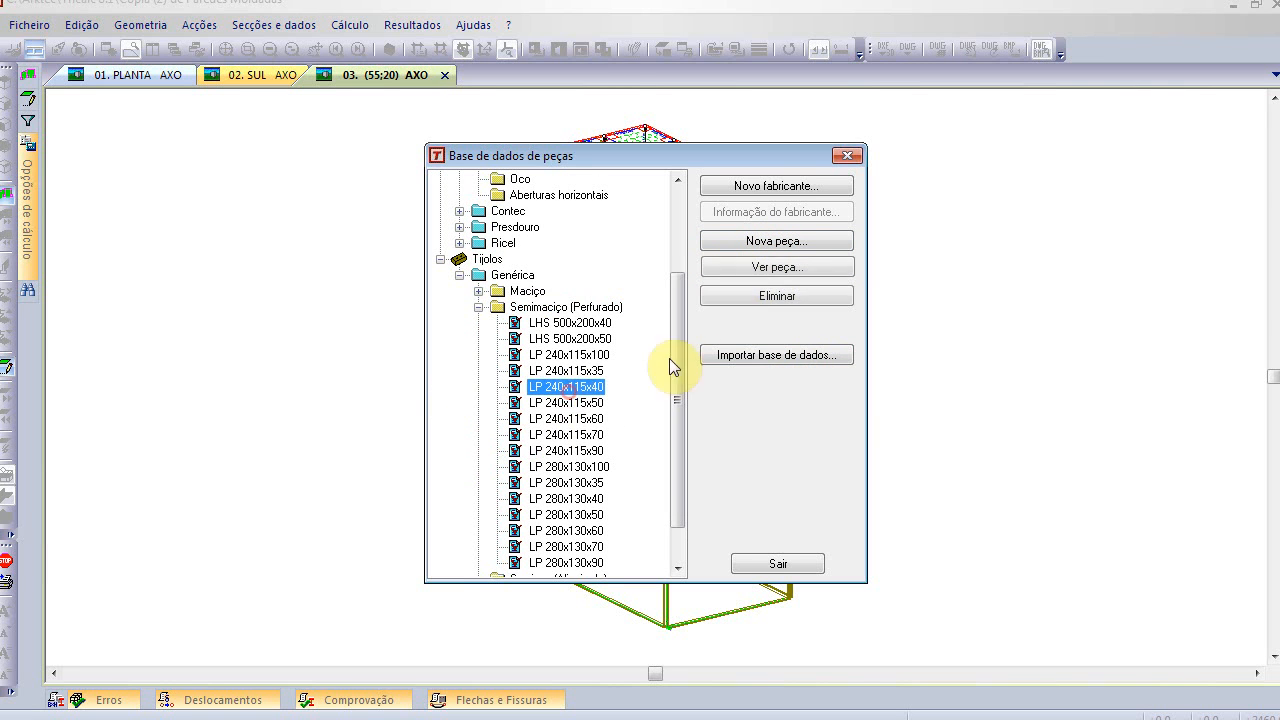
pyautogui.click(777, 267)
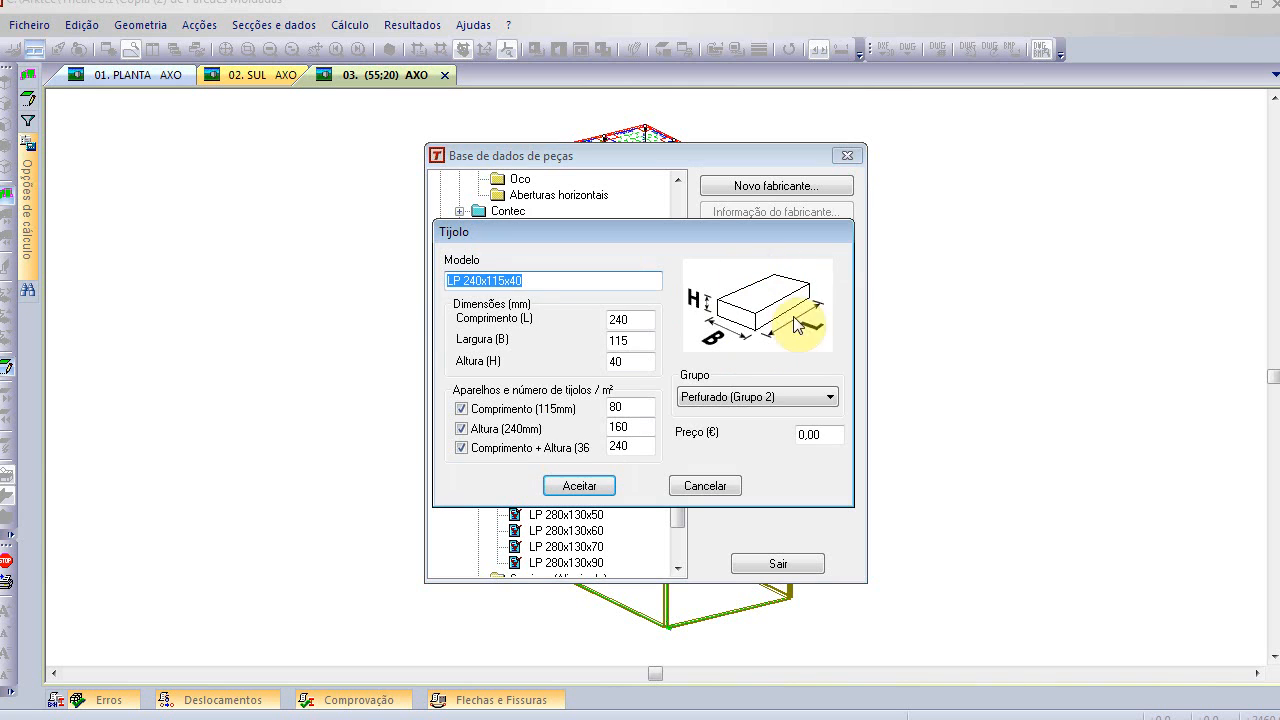
pyautogui.click(726, 488)
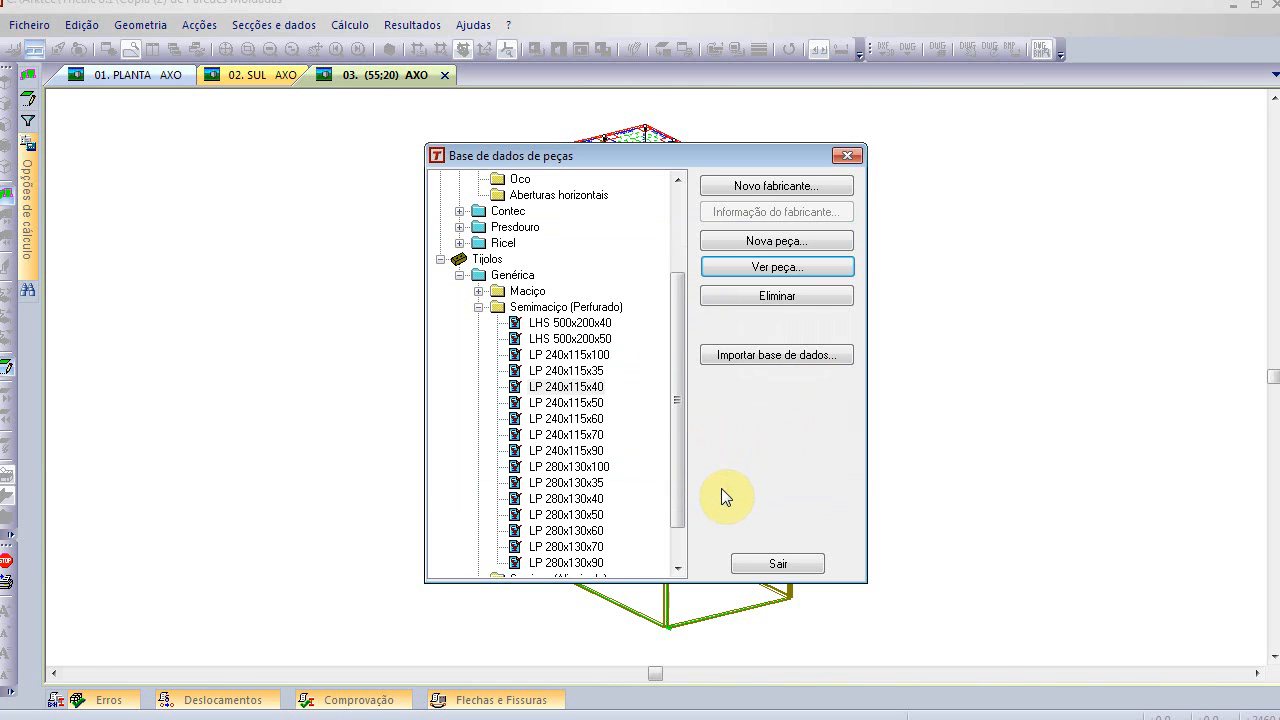
# - View the data of the hollow brick LHDh 500x200x90 in the Oco group and exit the pieces database
pyautogui.click(583, 483)
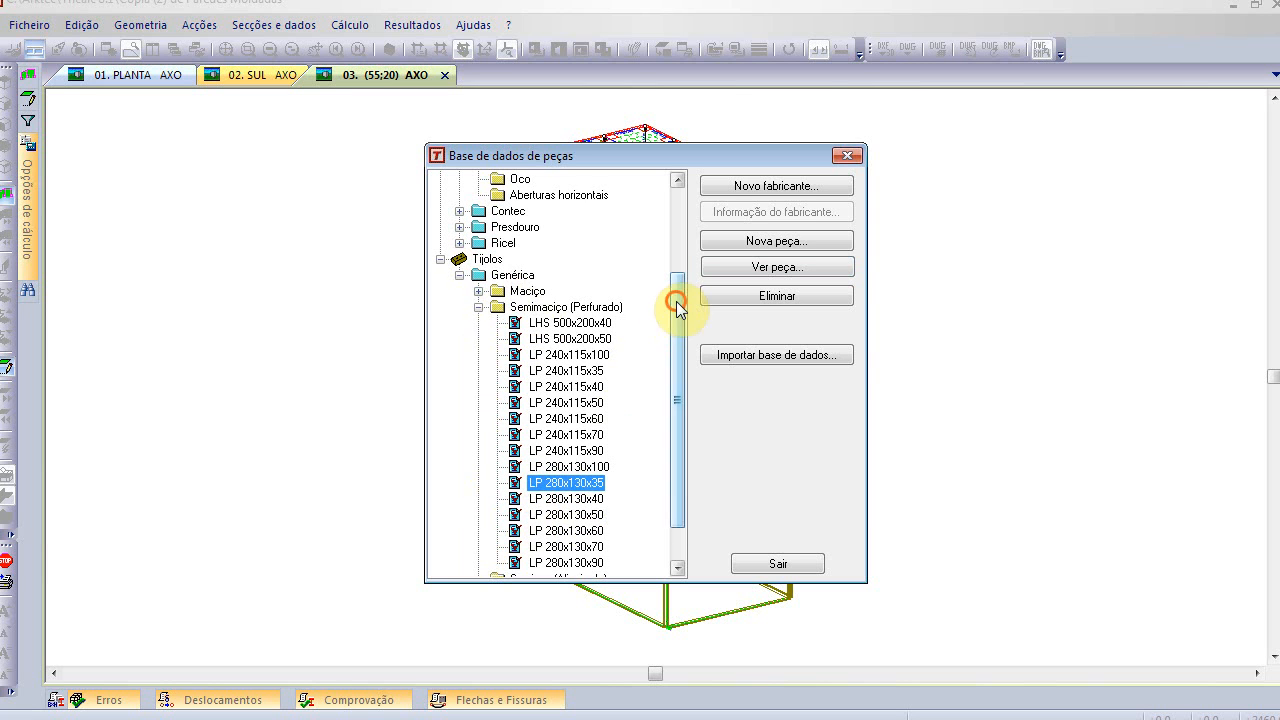
pyautogui.scroll(-1, 672, 380)
pyautogui.click(484, 549)
pyautogui.click(545, 466)
pyautogui.click(777, 267)
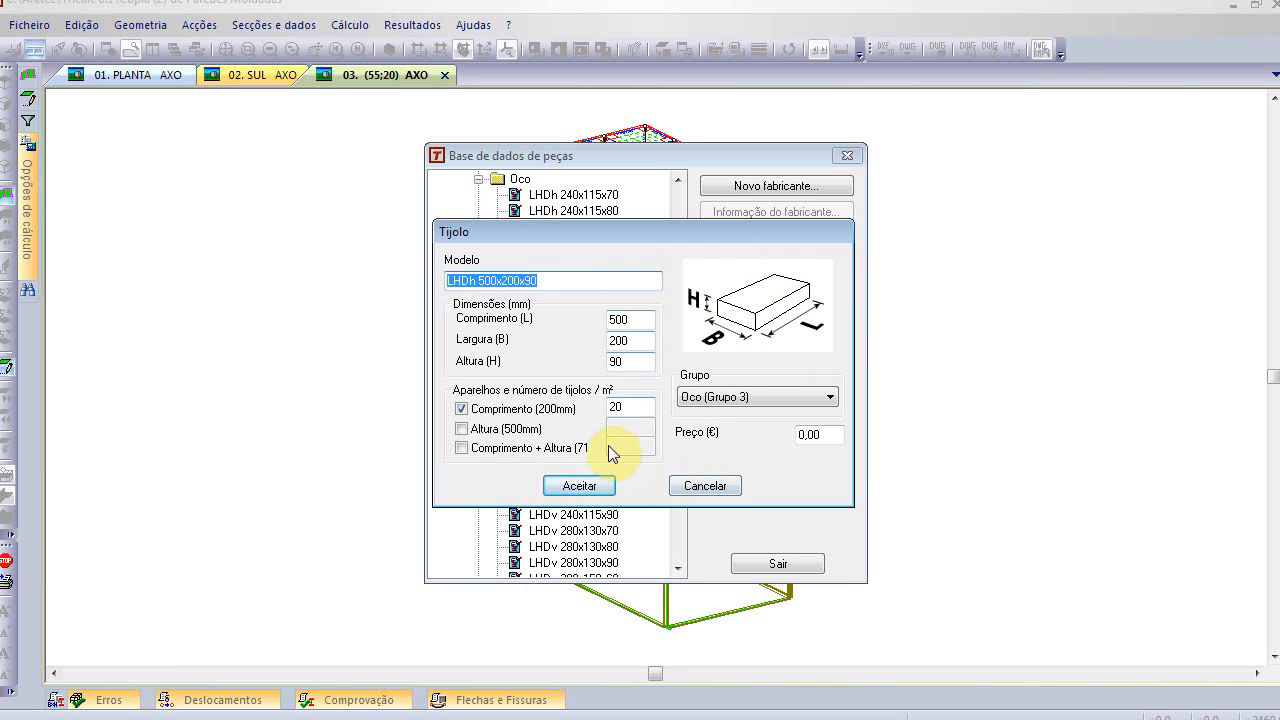
pyautogui.click(703, 487)
pyautogui.click(677, 352)
pyautogui.moveTo(677, 352); pyautogui.dragTo(679, 296)
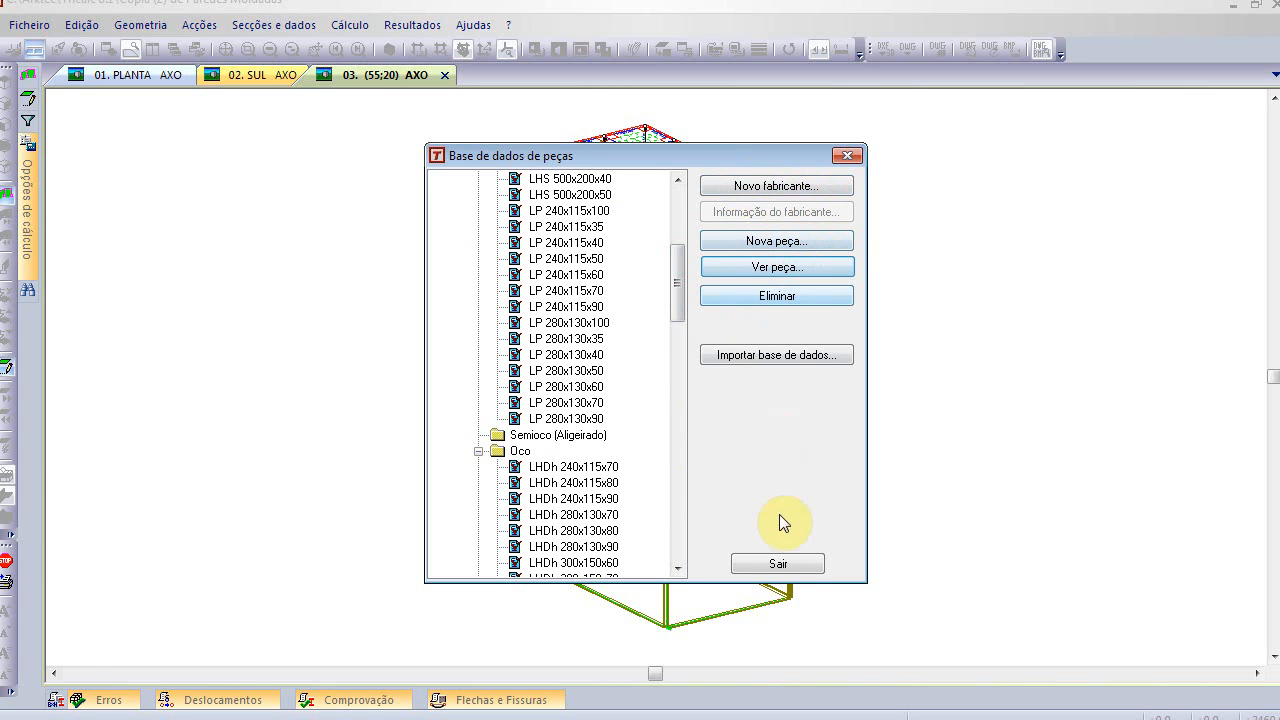
pyautogui.click(778, 565)
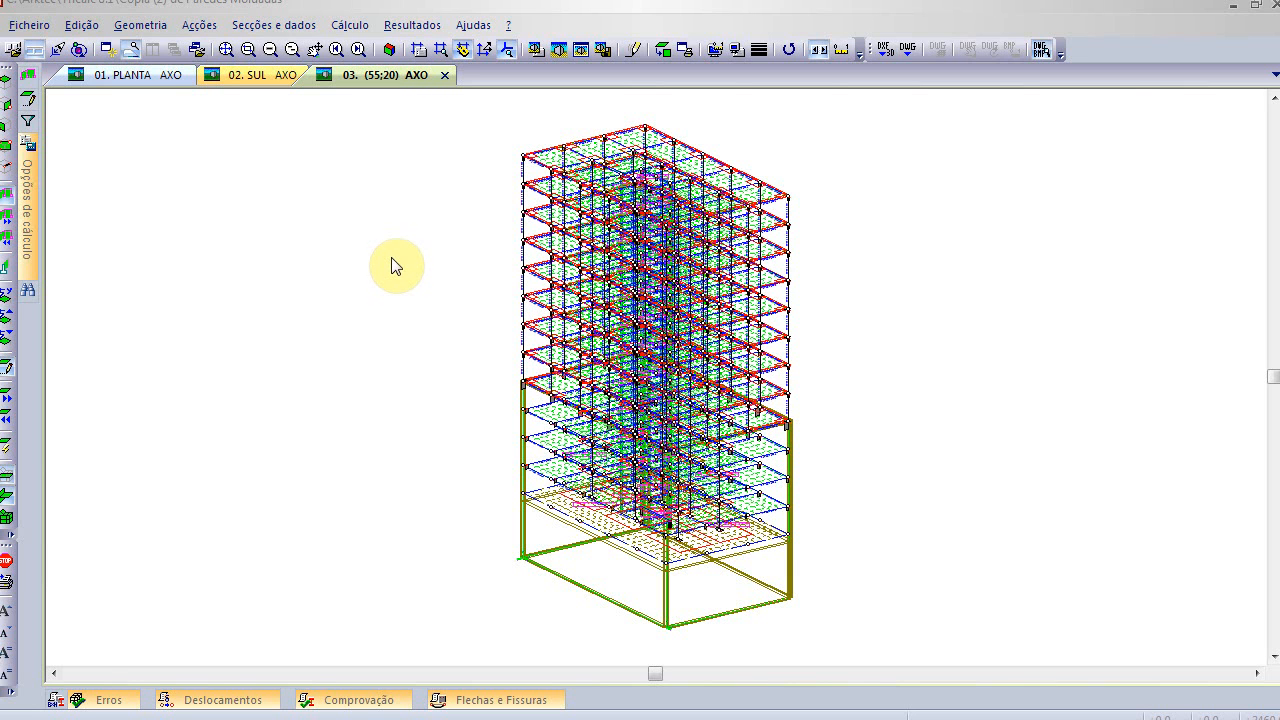
pyautogui.press('alt')
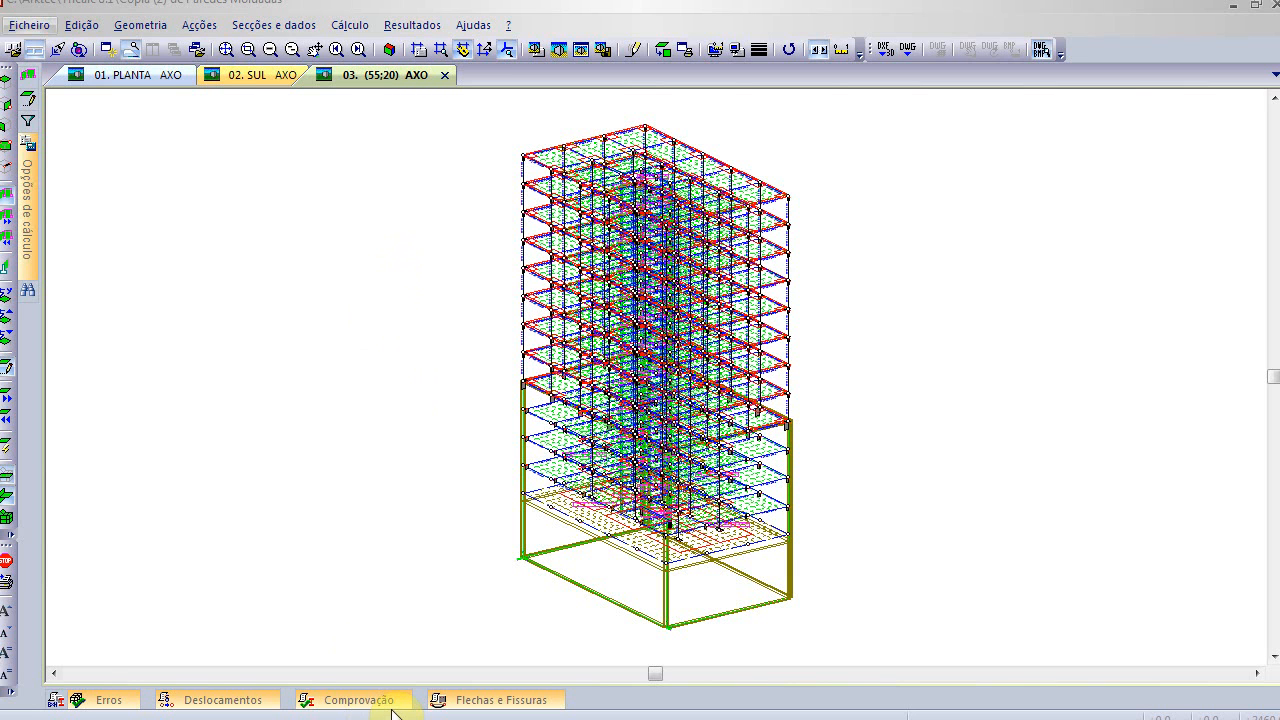
pyautogui.press('super')
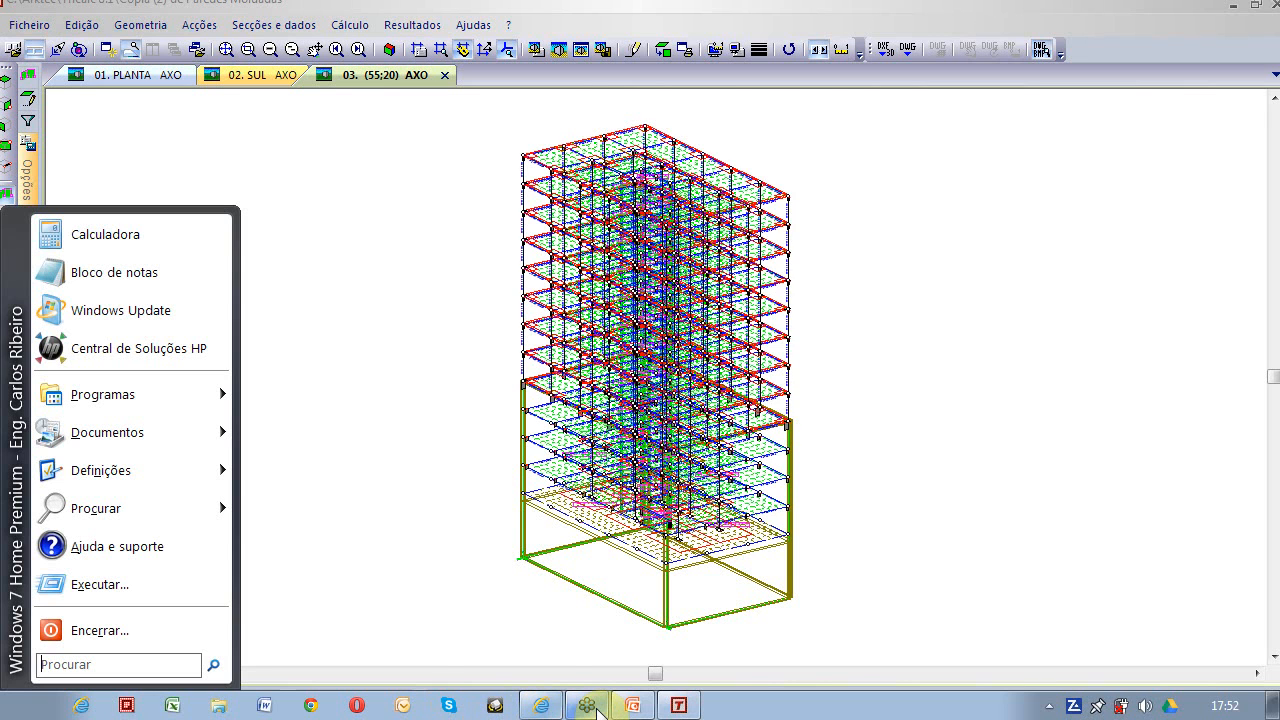
pyautogui.click(590, 706)
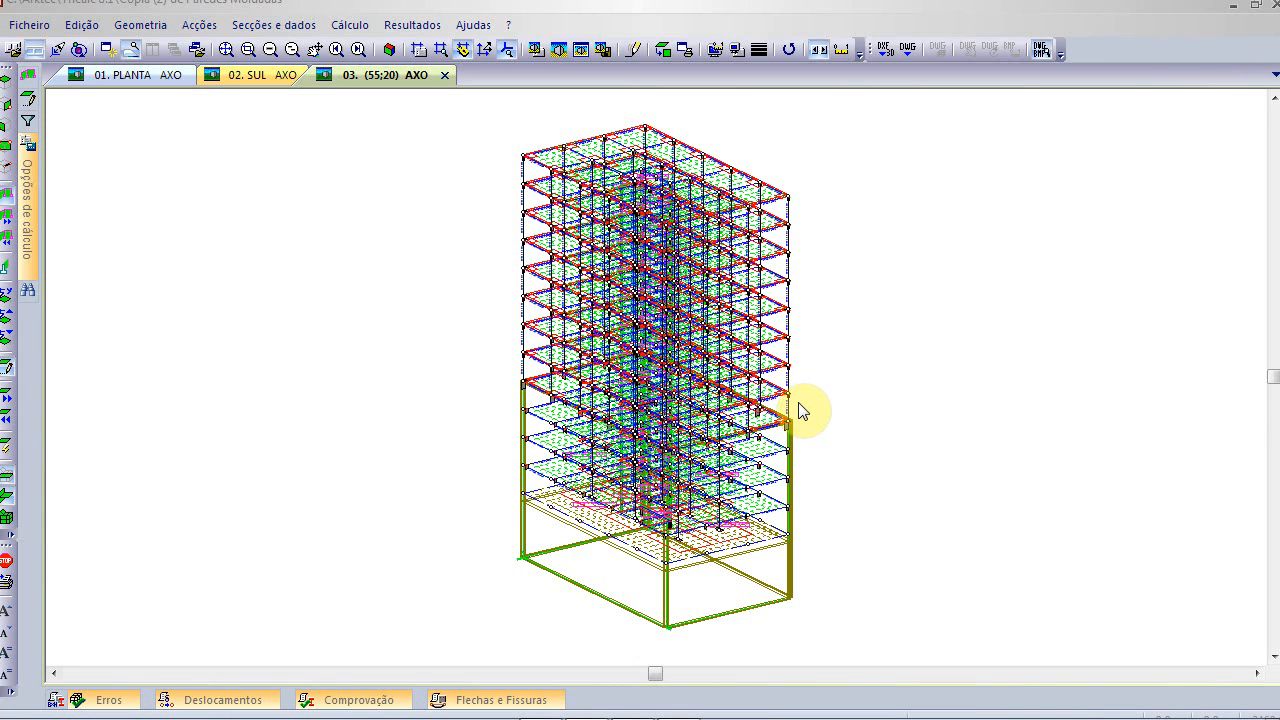
pyautogui.click(763, 398)
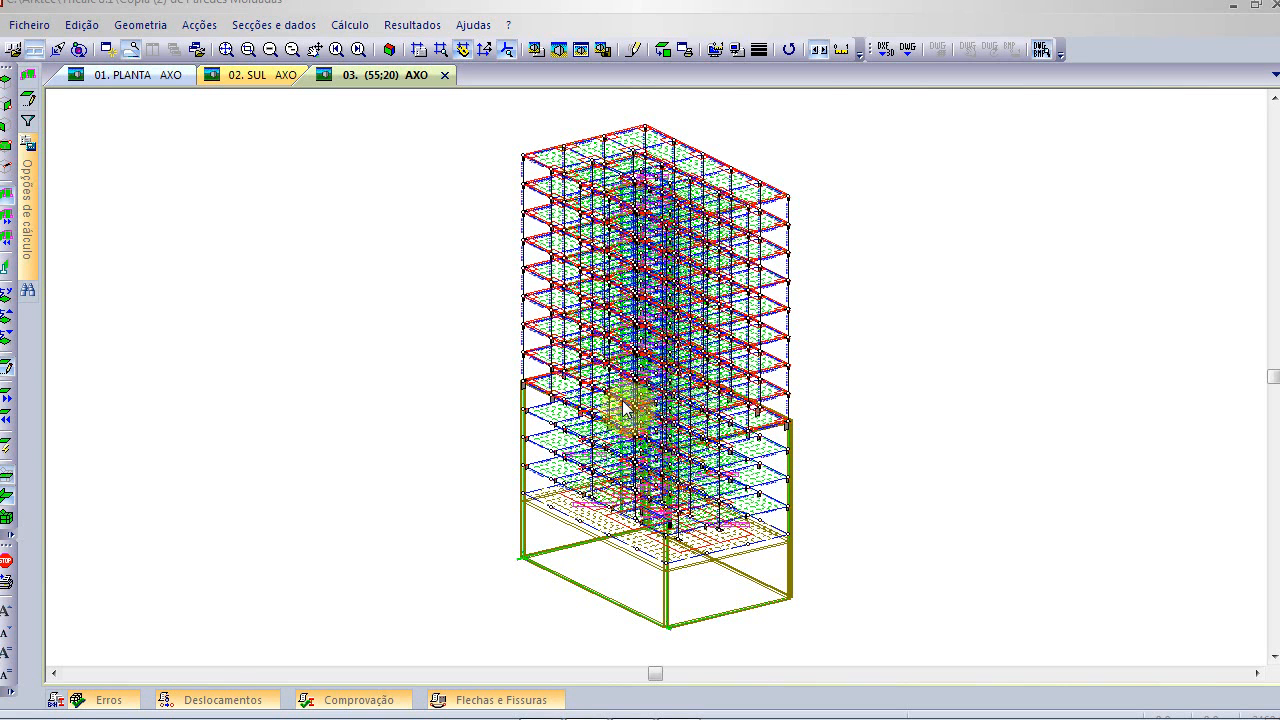
pyautogui.click(359, 341)
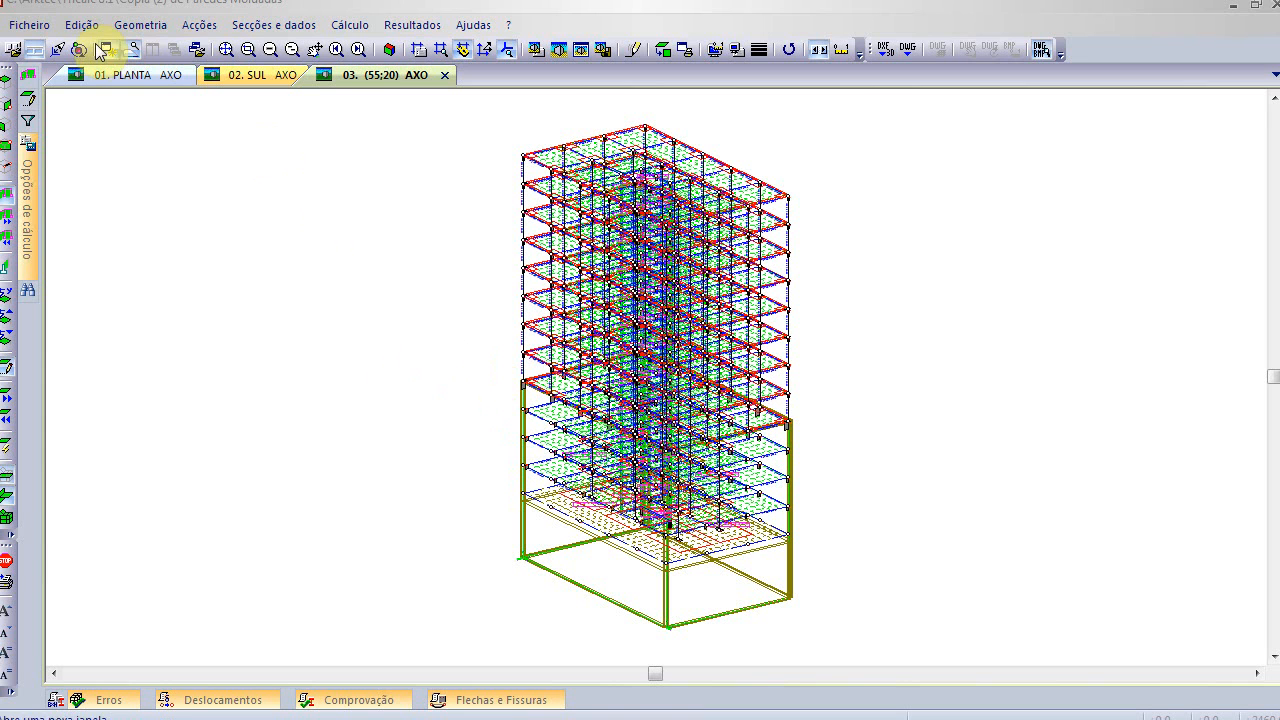
# - Create a new structure named fgdfg in the Aço - Estruturas folder with mm node-coordinate precision
pyautogui.click(30, 24)
pyautogui.click(50, 52)
pyautogui.write('fgdfg')
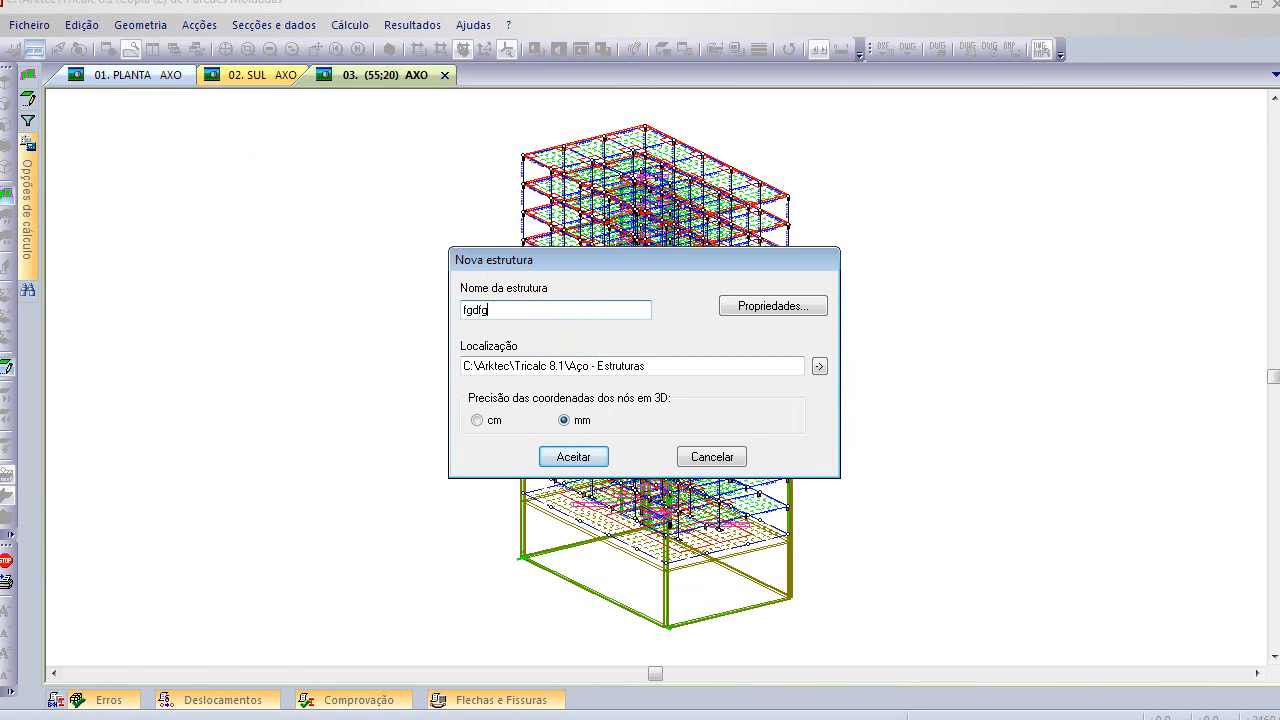
pyautogui.click(578, 459)
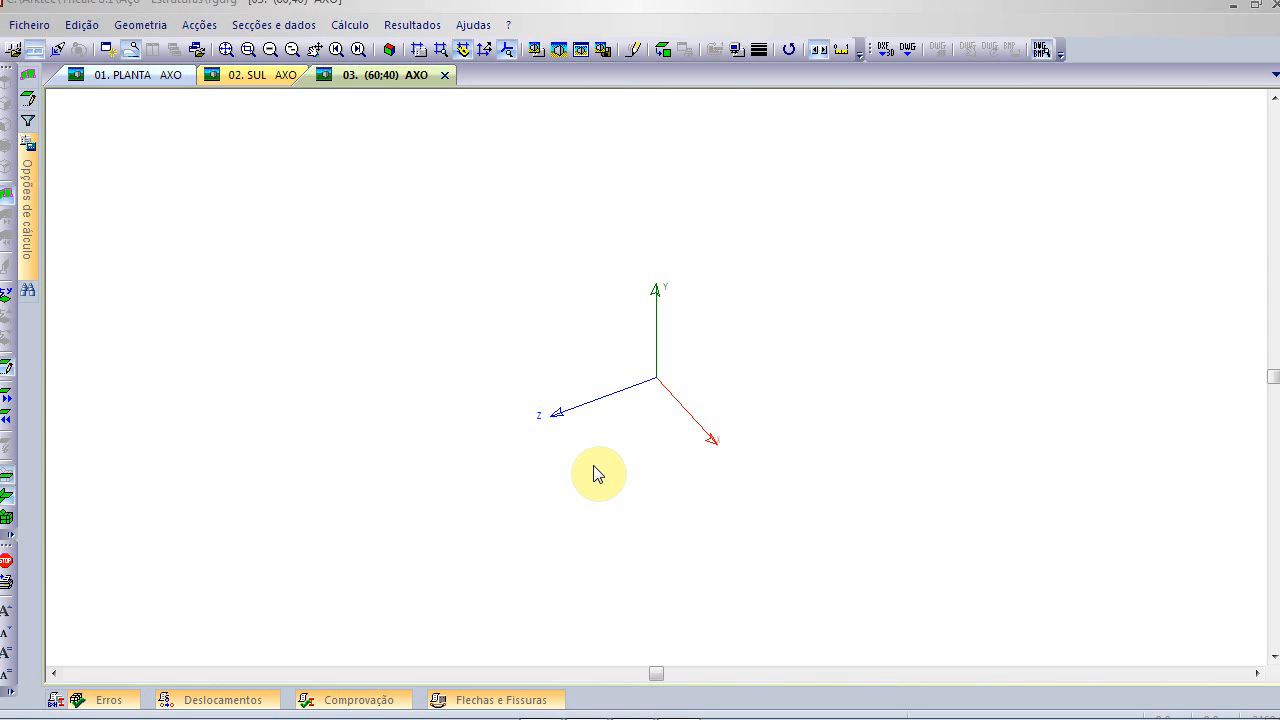
# - Generate a geometric grid with the preset X, Y and Z separations, rigid nodes and bars, and show it in axonometric view
pyautogui.click(141, 27)
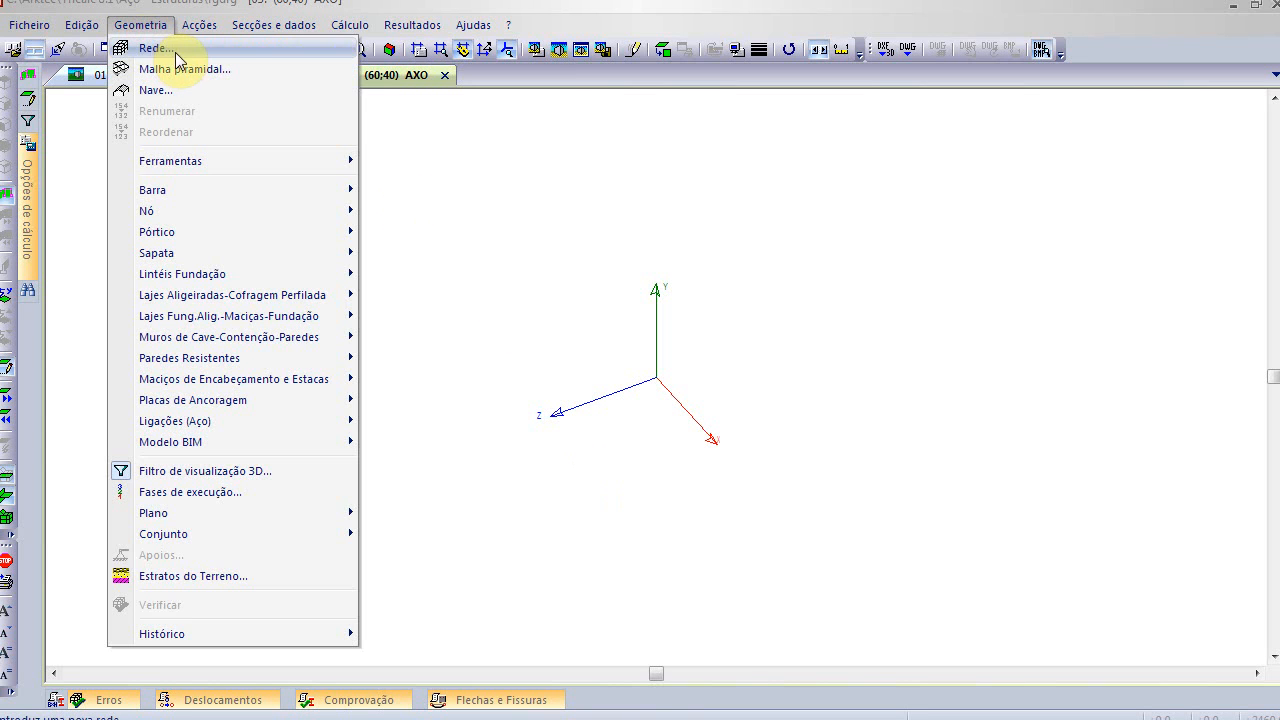
pyautogui.click(176, 56)
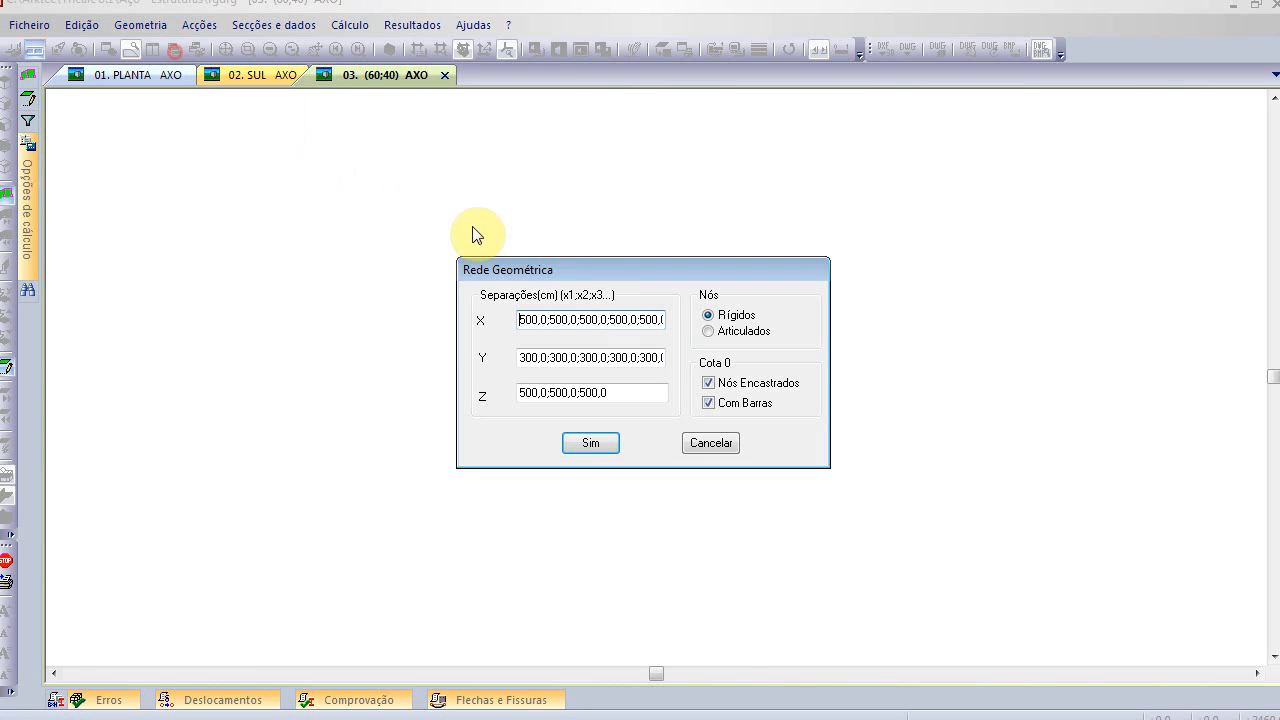
pyautogui.click(617, 443)
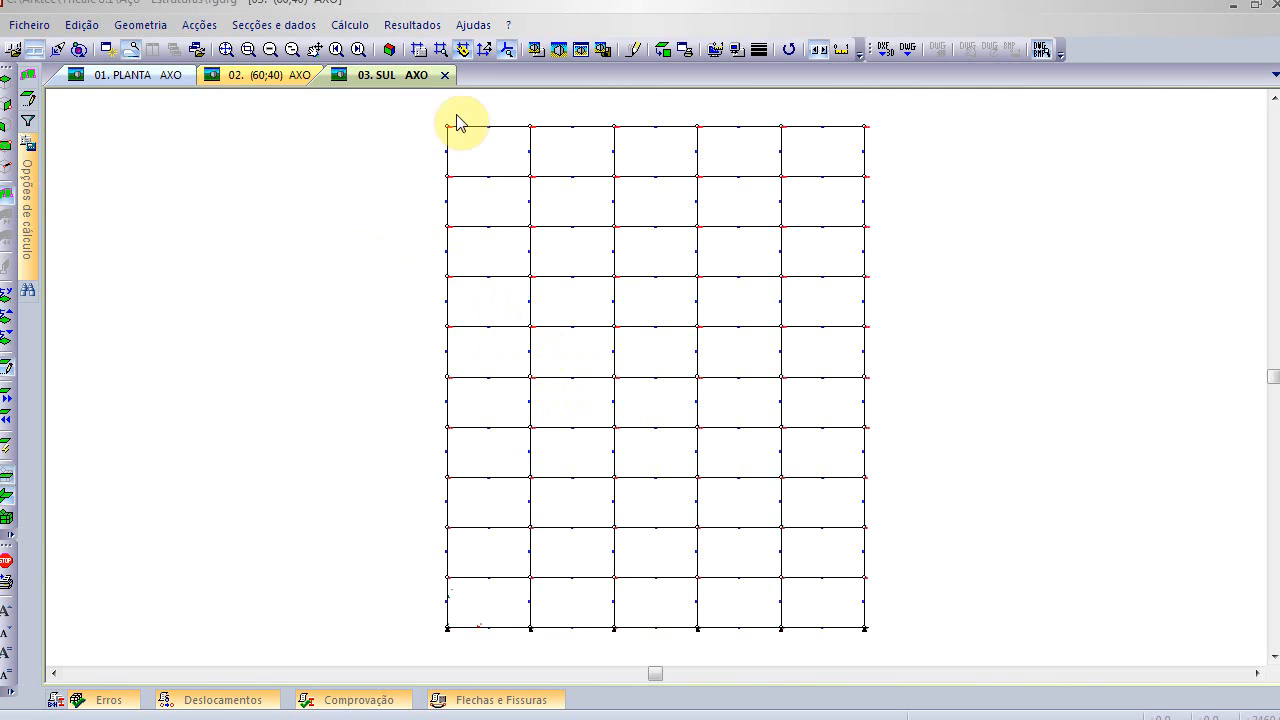
pyautogui.click(389, 49)
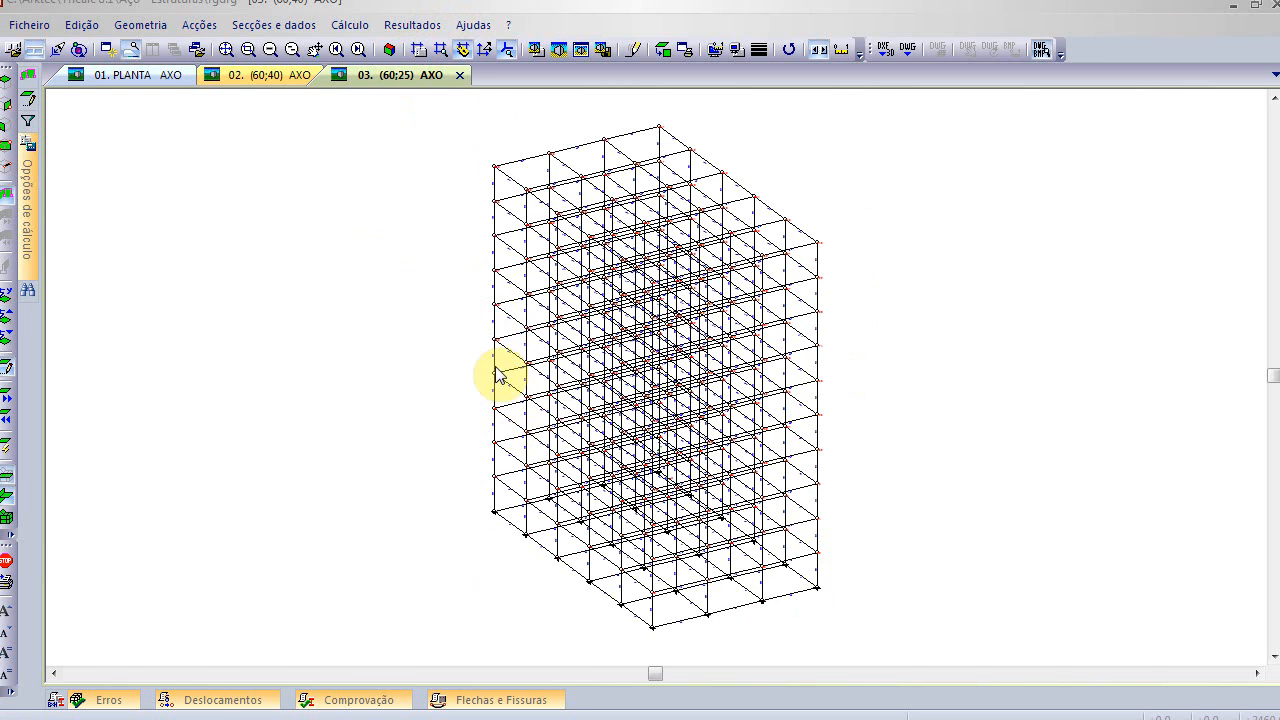
# - Introduce a resisting wall on the grid's front-left face, from the front base corner to the upper-left corner, and name it A
pyautogui.click(140, 25)
pyautogui.click(210, 357)
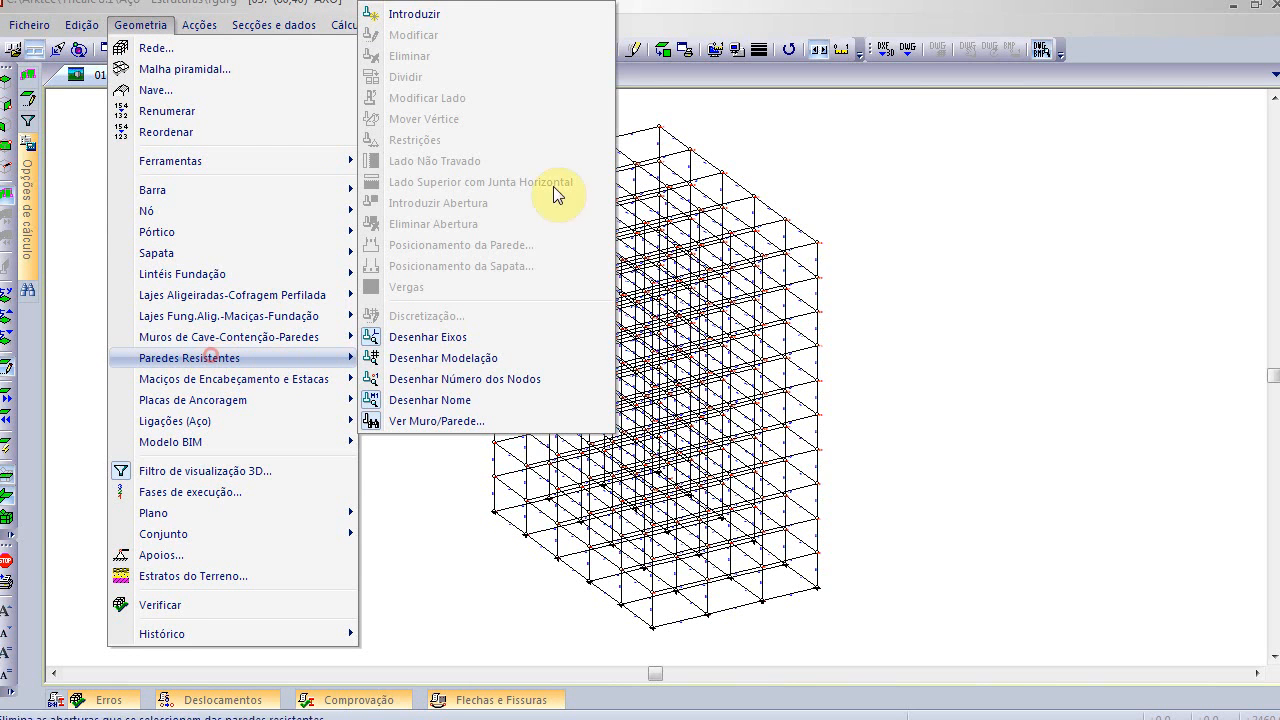
pyautogui.click(491, 23)
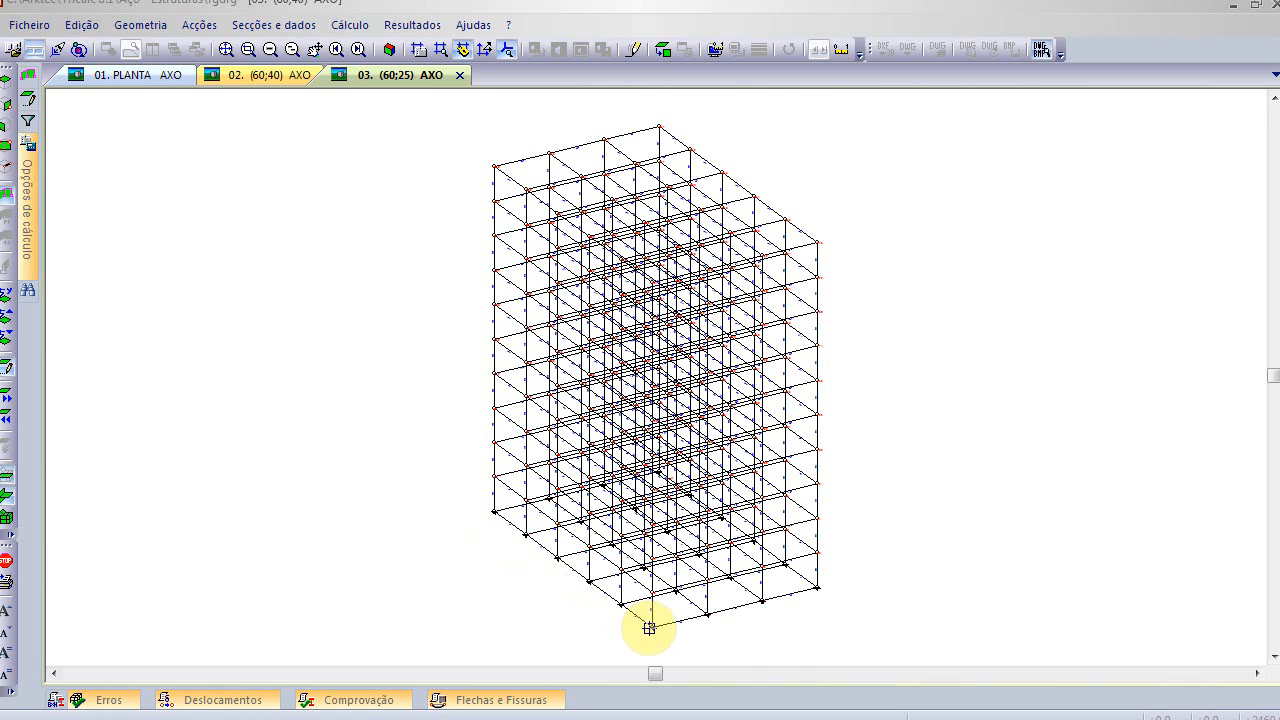
pyautogui.click(493, 166)
pyautogui.write('A')
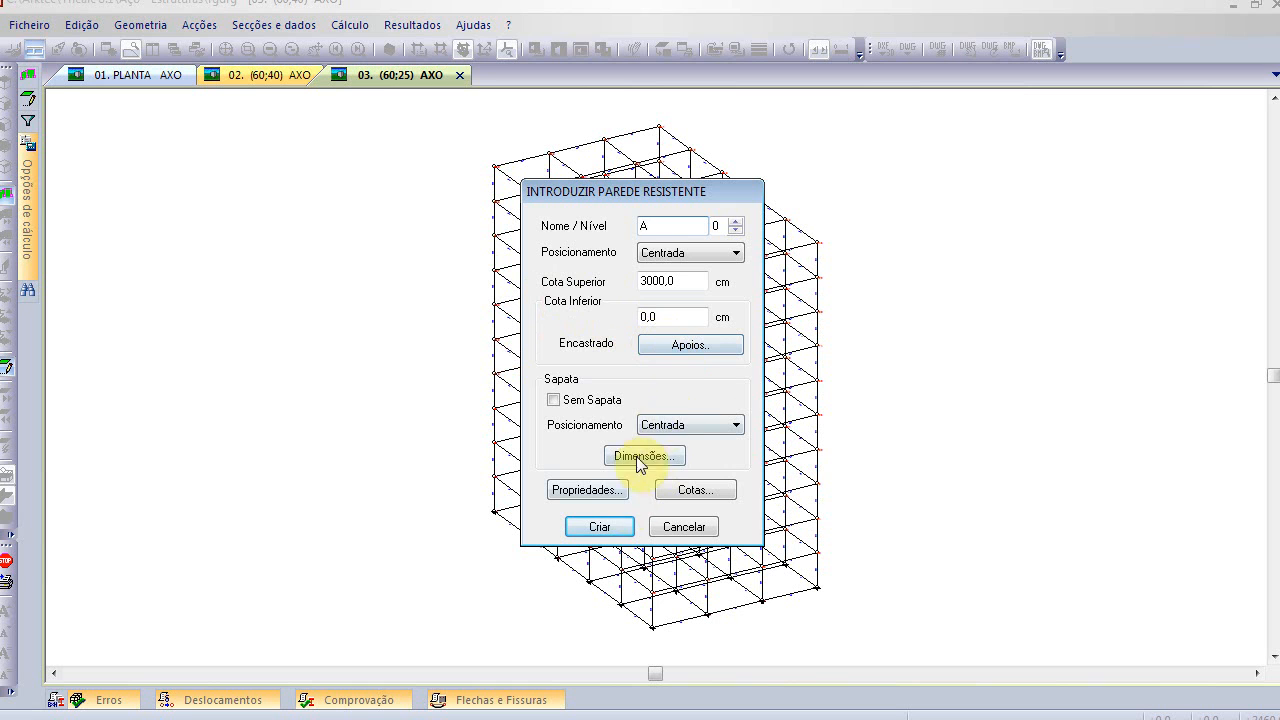
# - Set the lower support of wall A to Livre
pyautogui.click(661, 344)
pyautogui.click(603, 278)
pyautogui.click(592, 461)
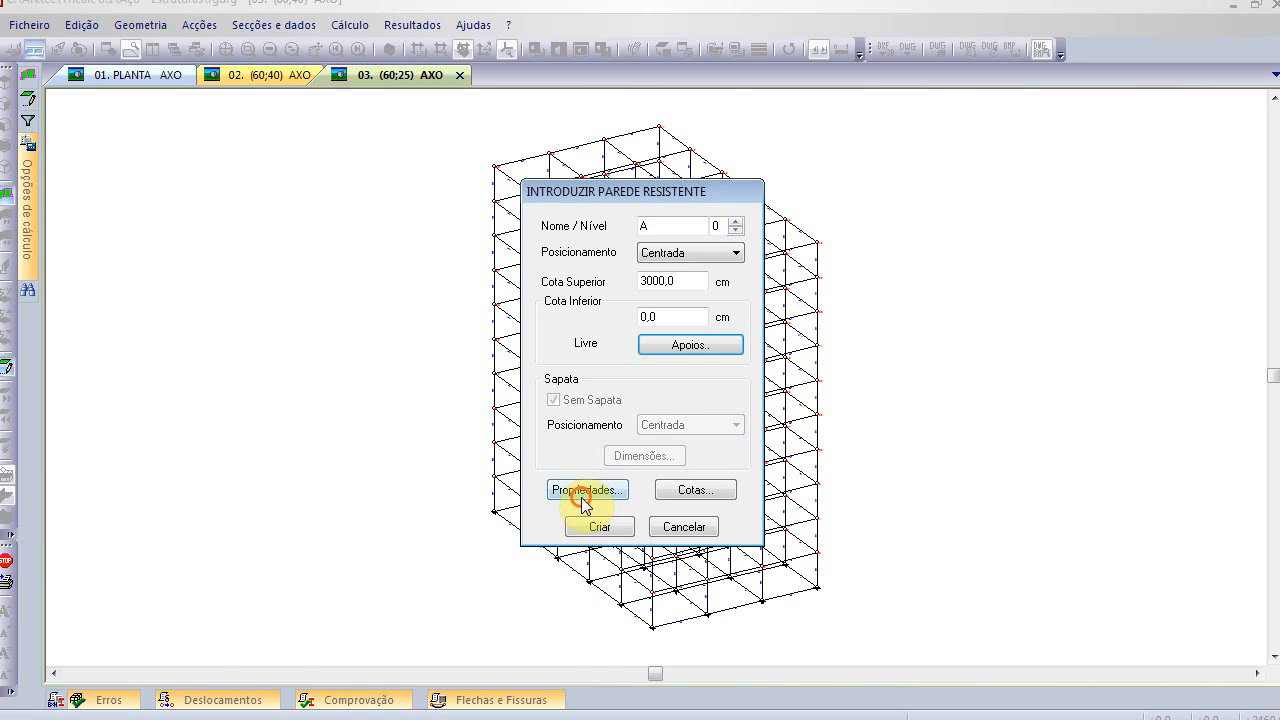
# - Set the material of wall A to Blocos de Betão in its properties
pyautogui.click(585, 491)
pyautogui.click(544, 170)
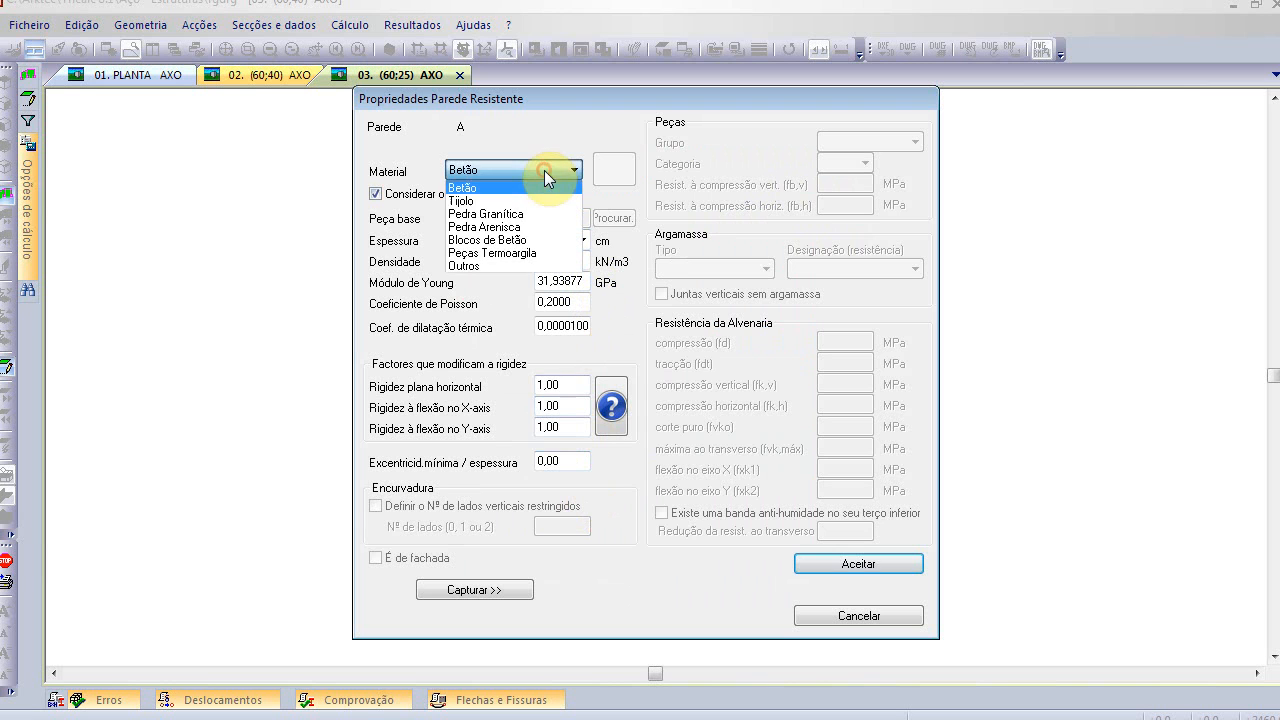
pyautogui.click(539, 241)
pyautogui.click(726, 414)
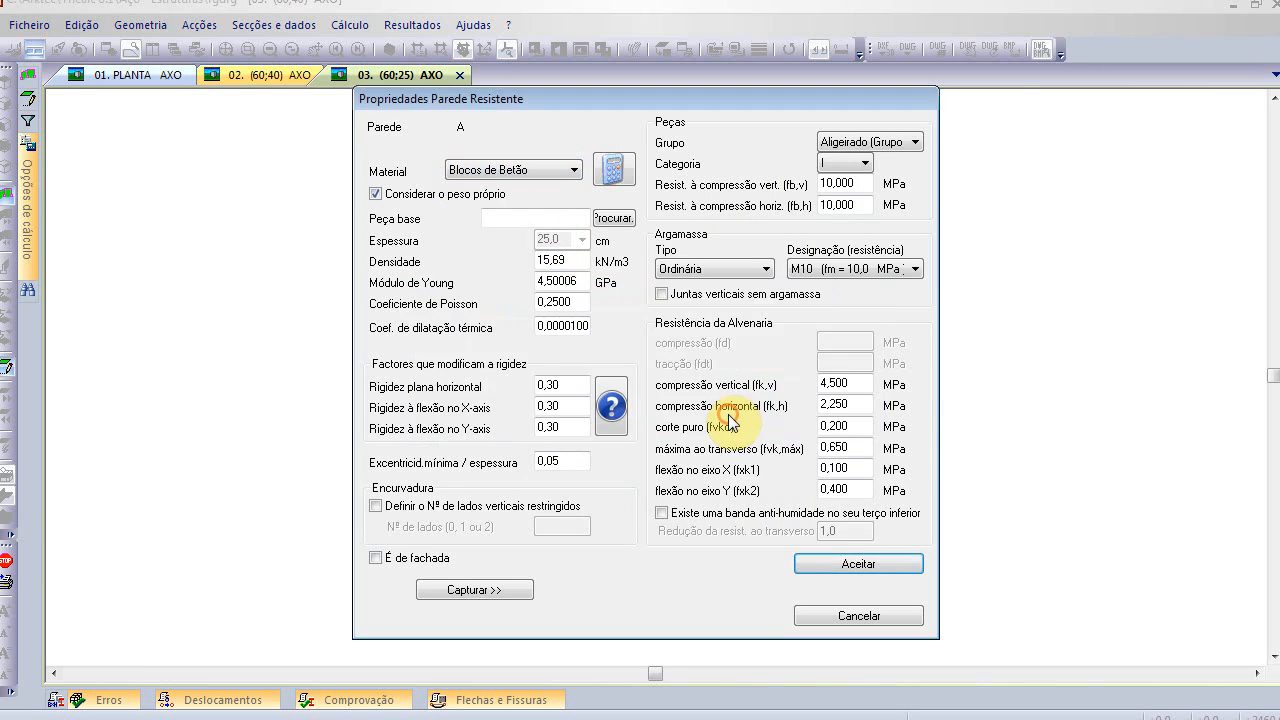
# - Choose the BHN A-30 piece from the lightened (Semioco) blocks of the BLQ-1 concrete block library as wall A's base piece
pyautogui.click(604, 222)
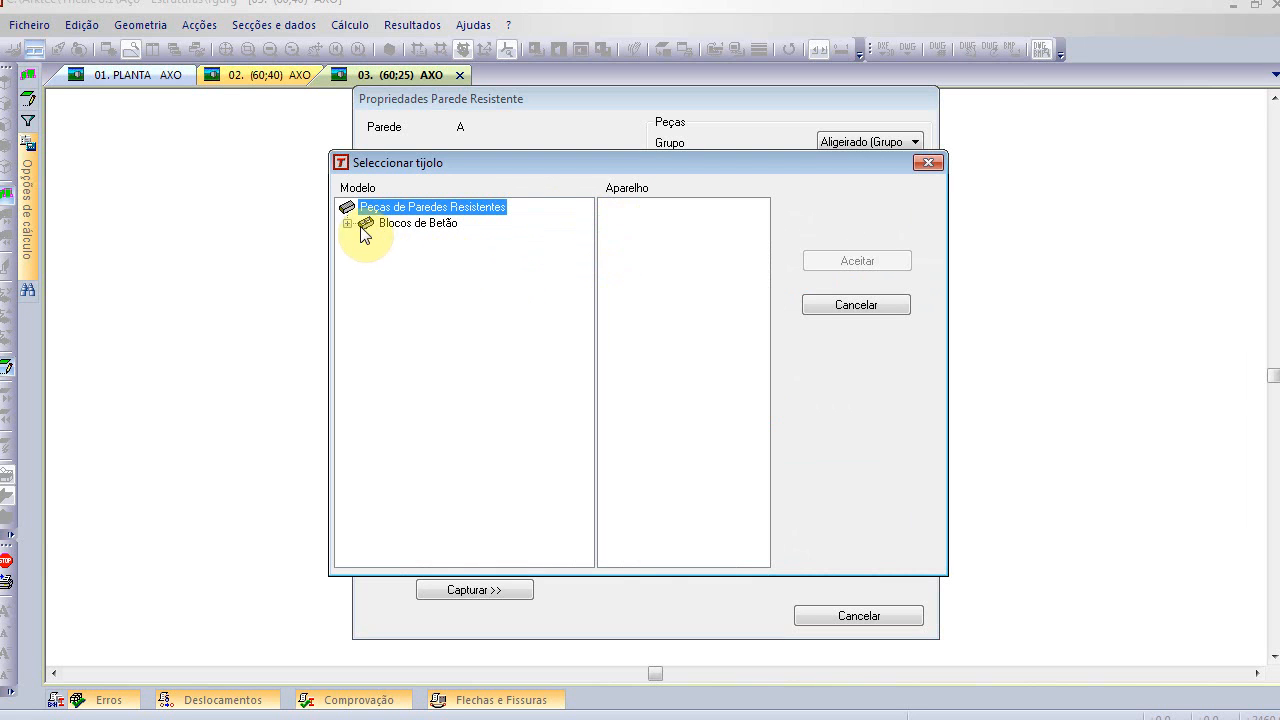
pyautogui.click(347, 223)
pyautogui.click(367, 239)
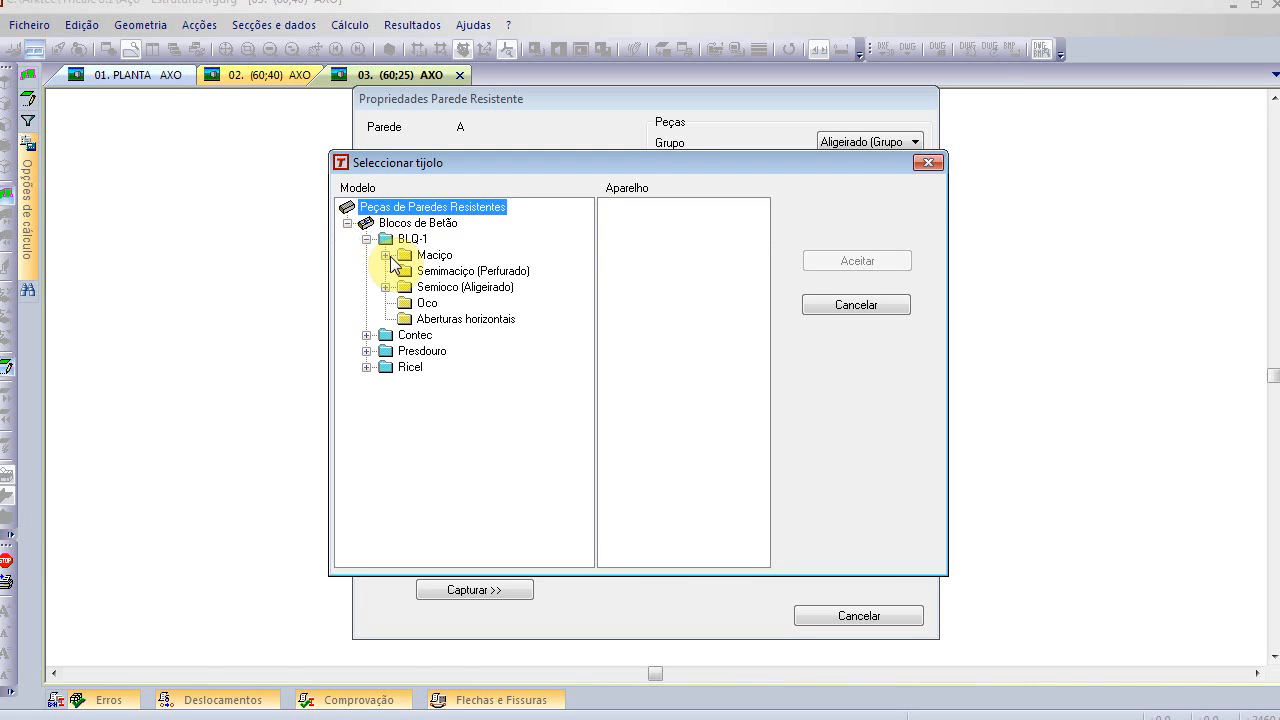
pyautogui.click(405, 272)
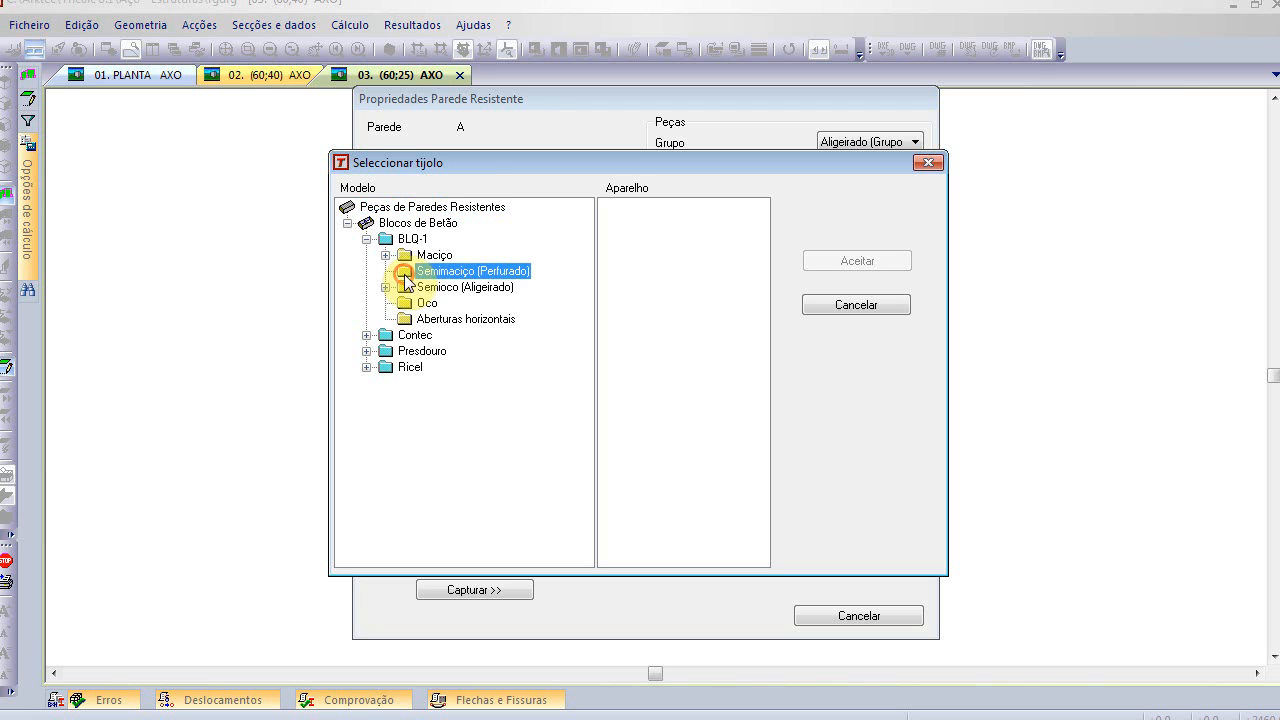
pyautogui.click(385, 287)
pyautogui.click(420, 303)
pyautogui.click(445, 319)
pyautogui.click(640, 208)
pyautogui.click(872, 264)
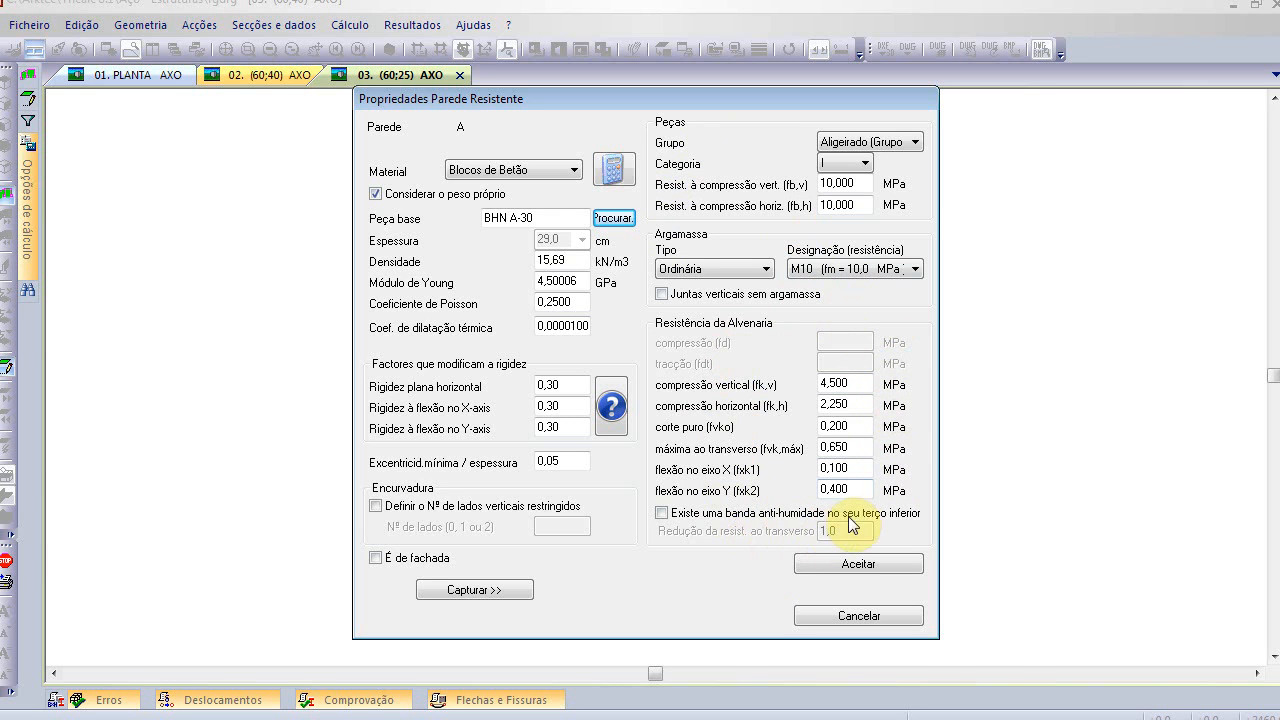
# - Mark wall A as a façade wall and accept its properties with the existing stiffness factors and masonry resistances
pyautogui.click(378, 557)
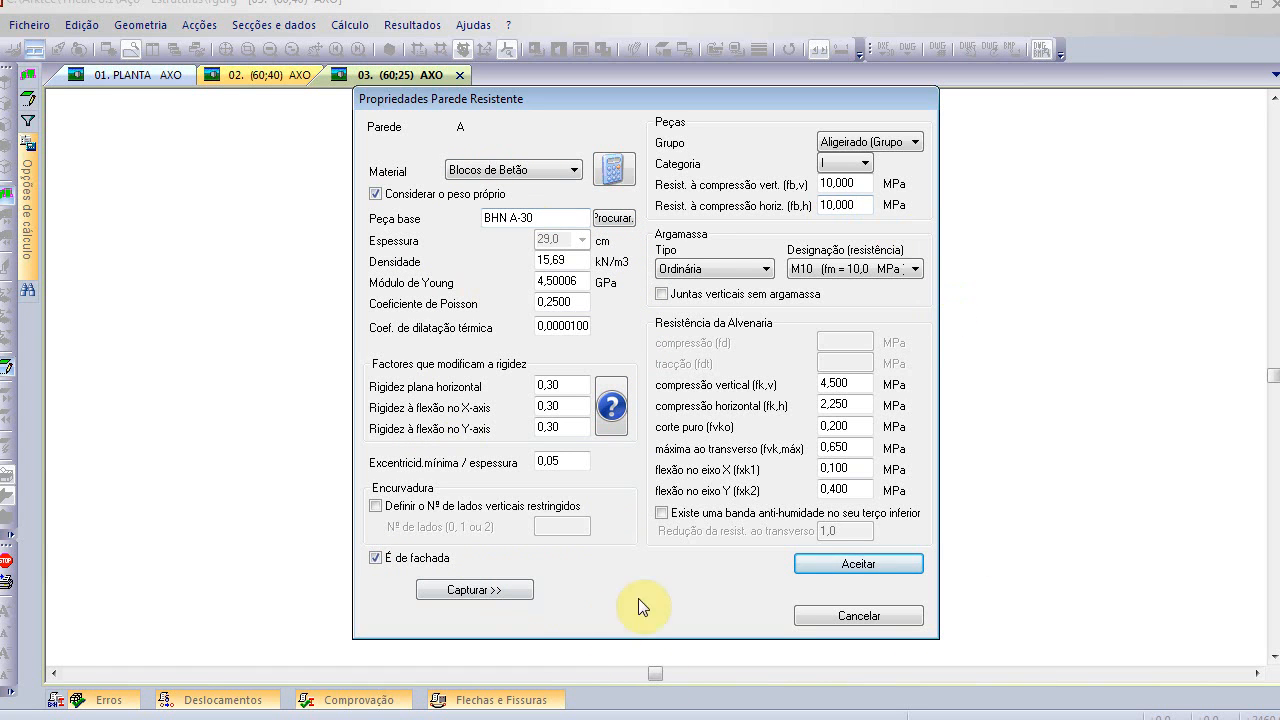
pyautogui.click(560, 384)
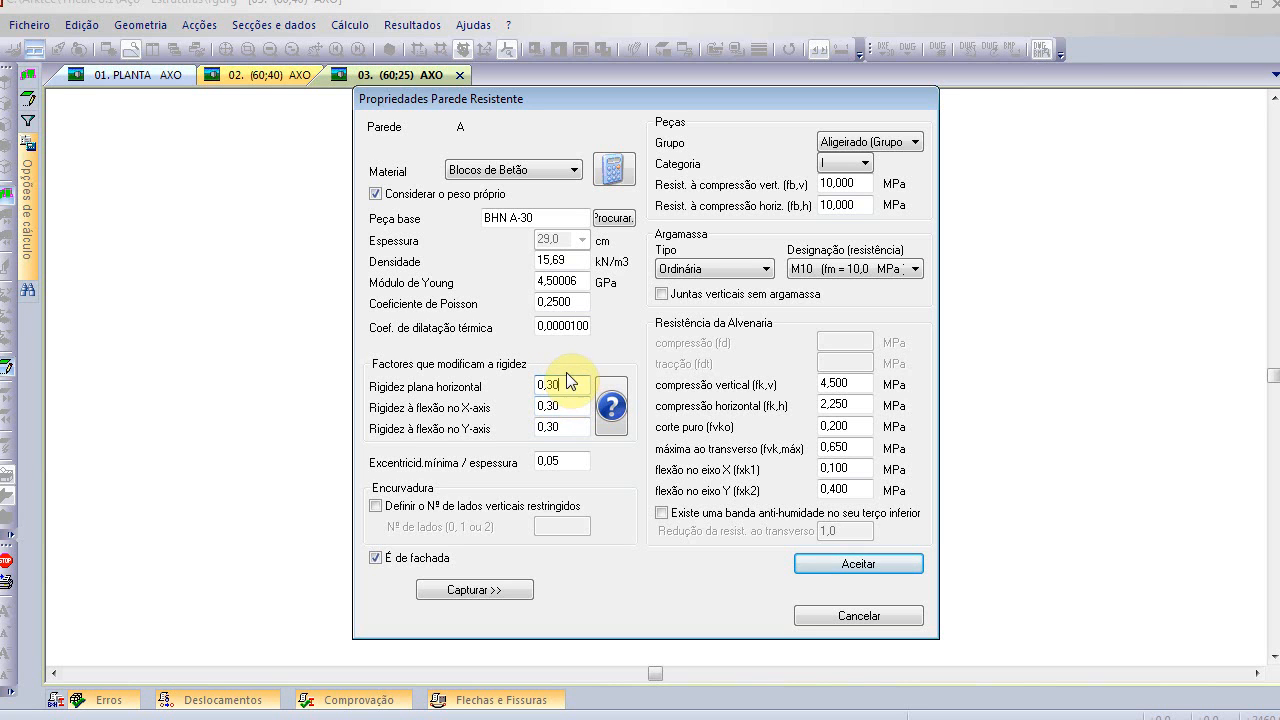
pyautogui.click(566, 408)
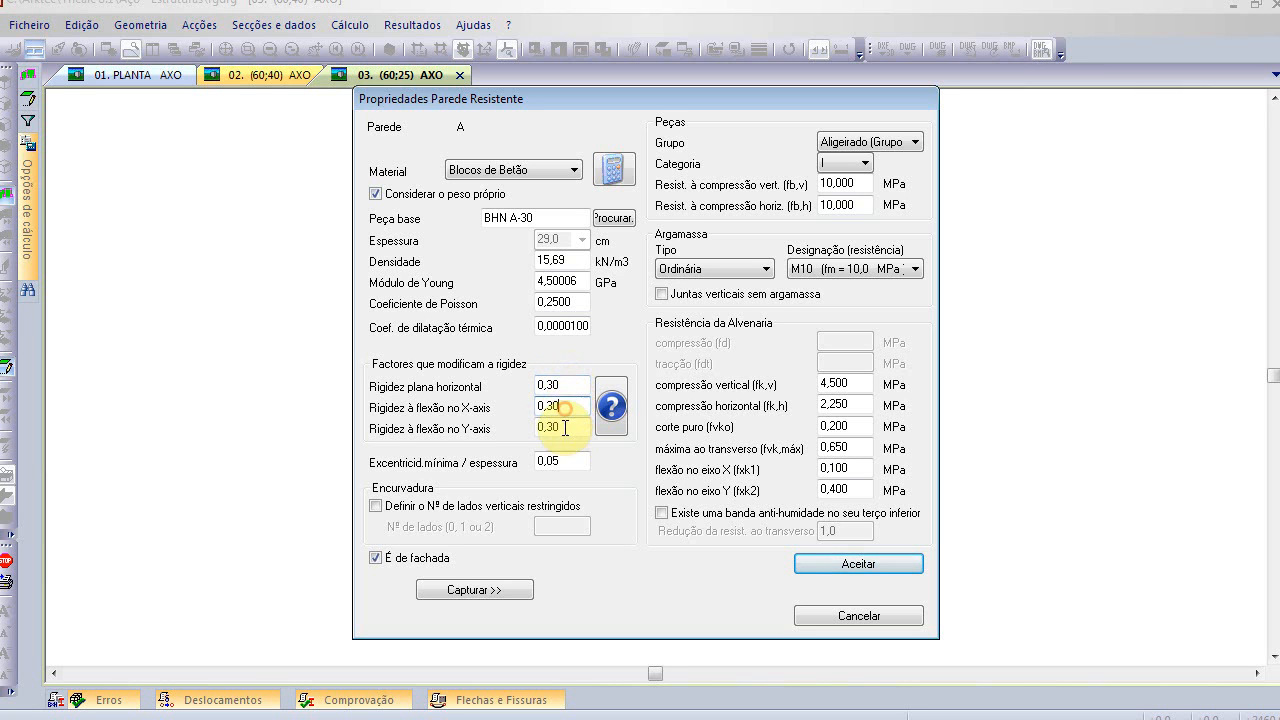
pyautogui.click(564, 431)
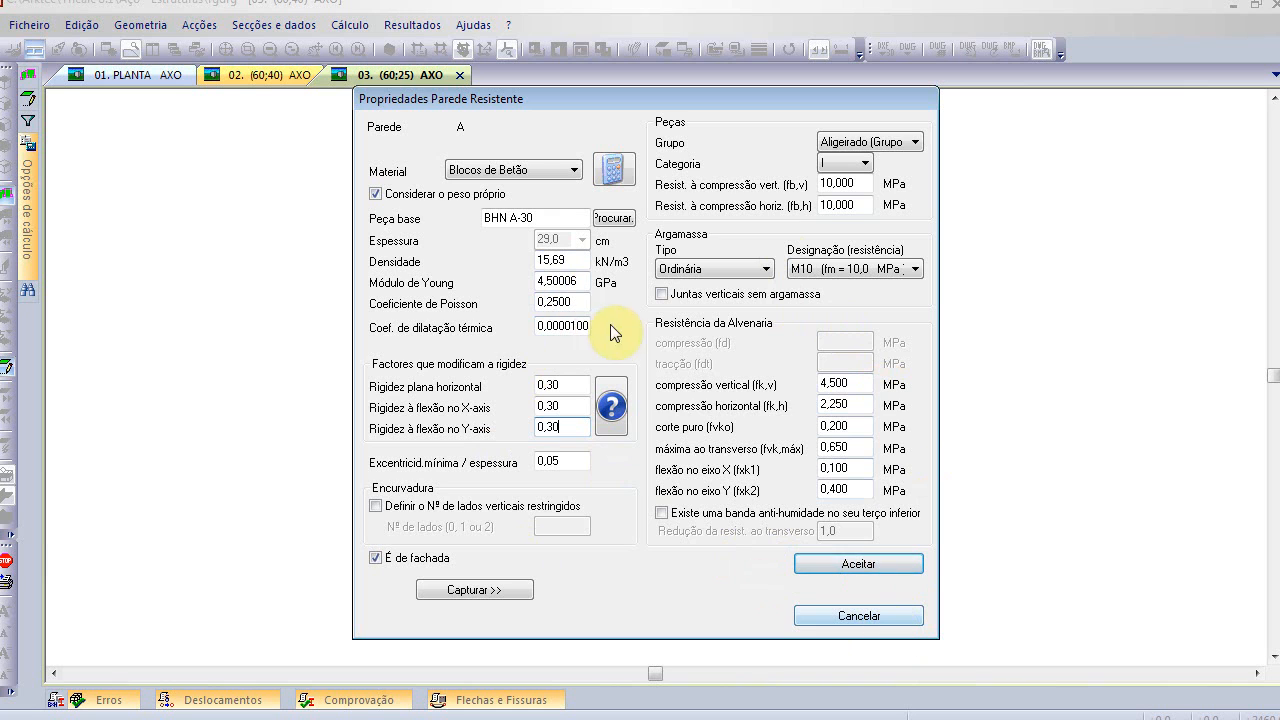
pyautogui.click(842, 564)
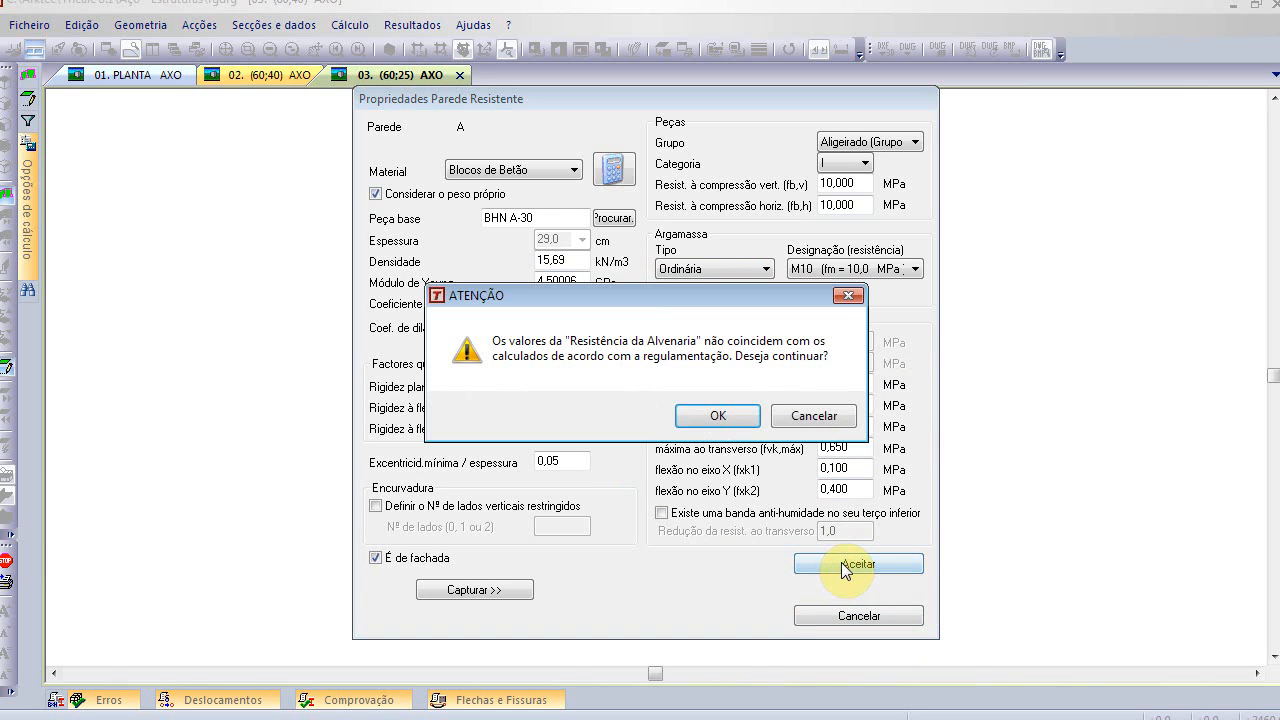
pyautogui.click(731, 412)
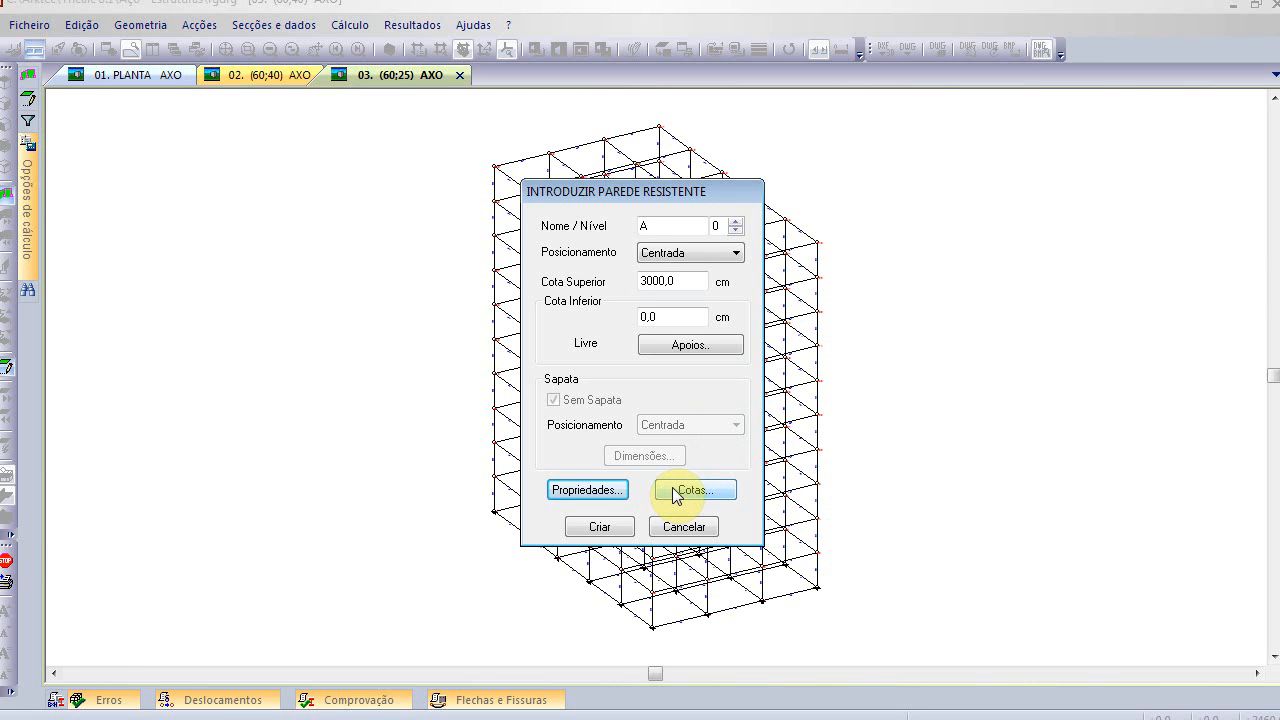
# - Divide the wall into 10 heights instead of a single elevation and create wall A
pyautogui.click(689, 491)
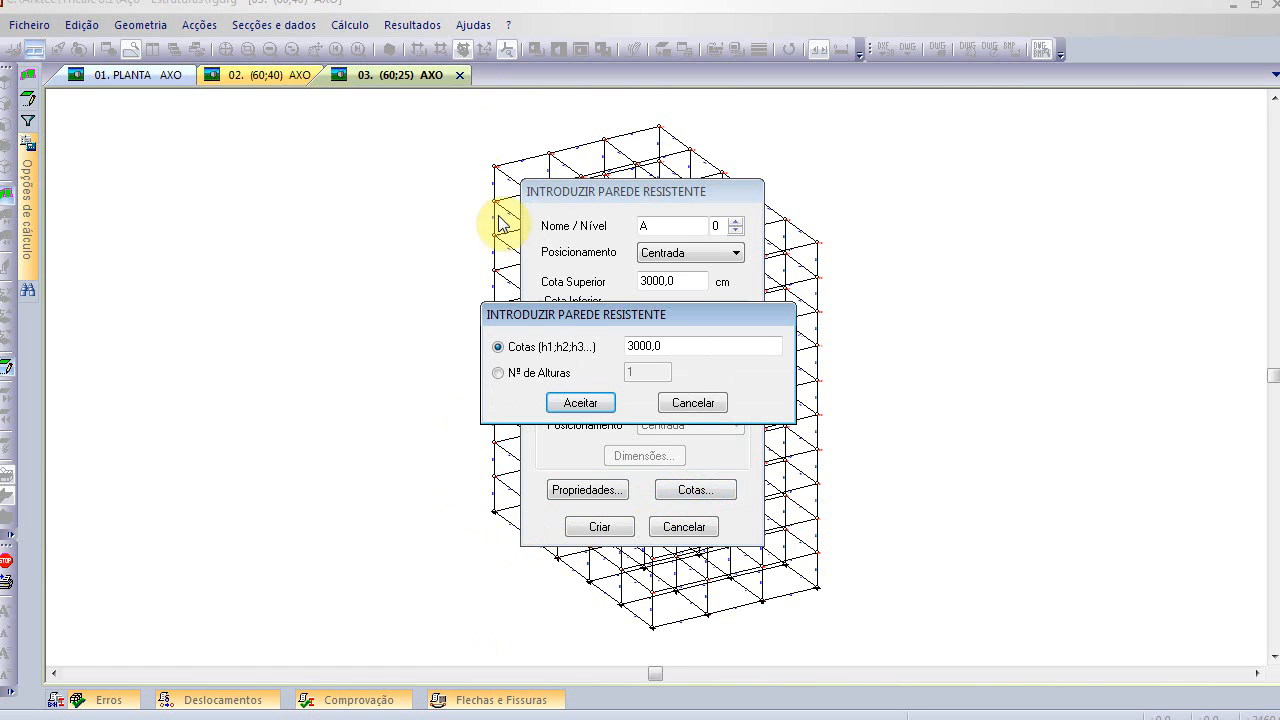
pyautogui.doubleClick(645, 346)
pyautogui.click(520, 376)
pyautogui.moveTo(645, 376); pyautogui.dragTo(565, 372)
pyautogui.write('10')
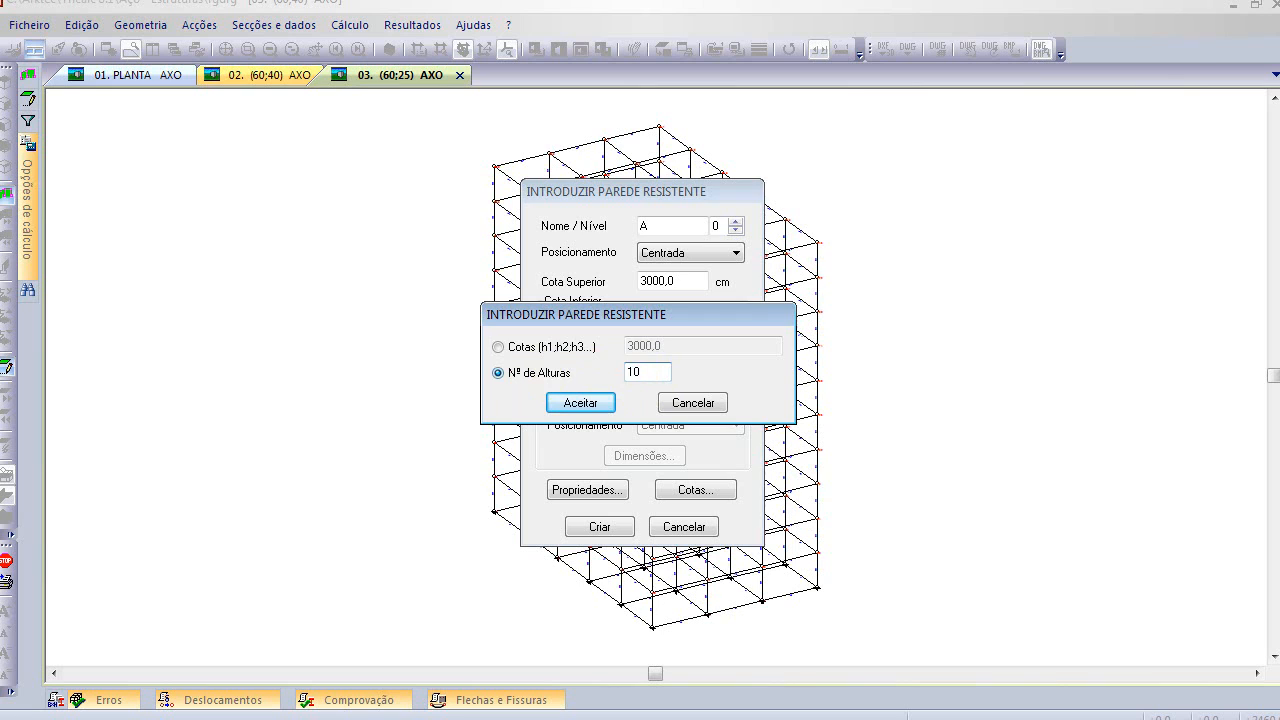
pyautogui.click(566, 406)
pyautogui.click(587, 527)
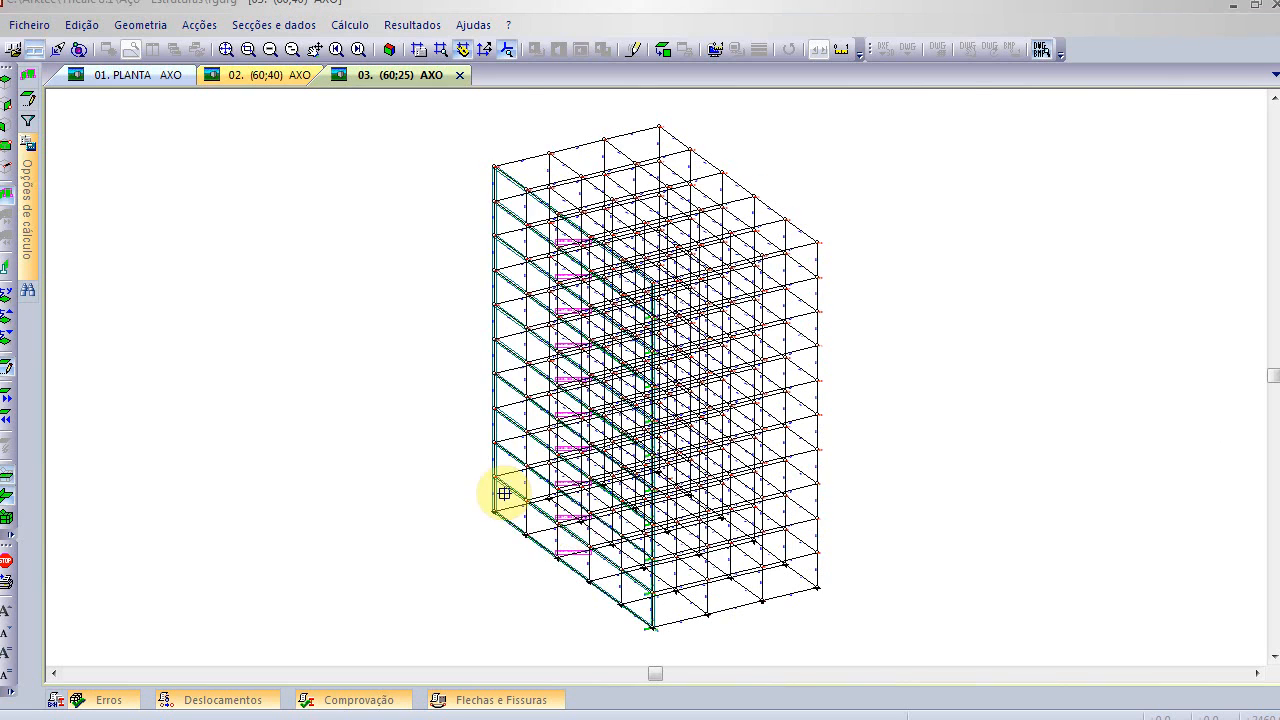
# - Examine the created wall A up close in the wireframe and rendered views
pyautogui.scroll(5, 503, 471)
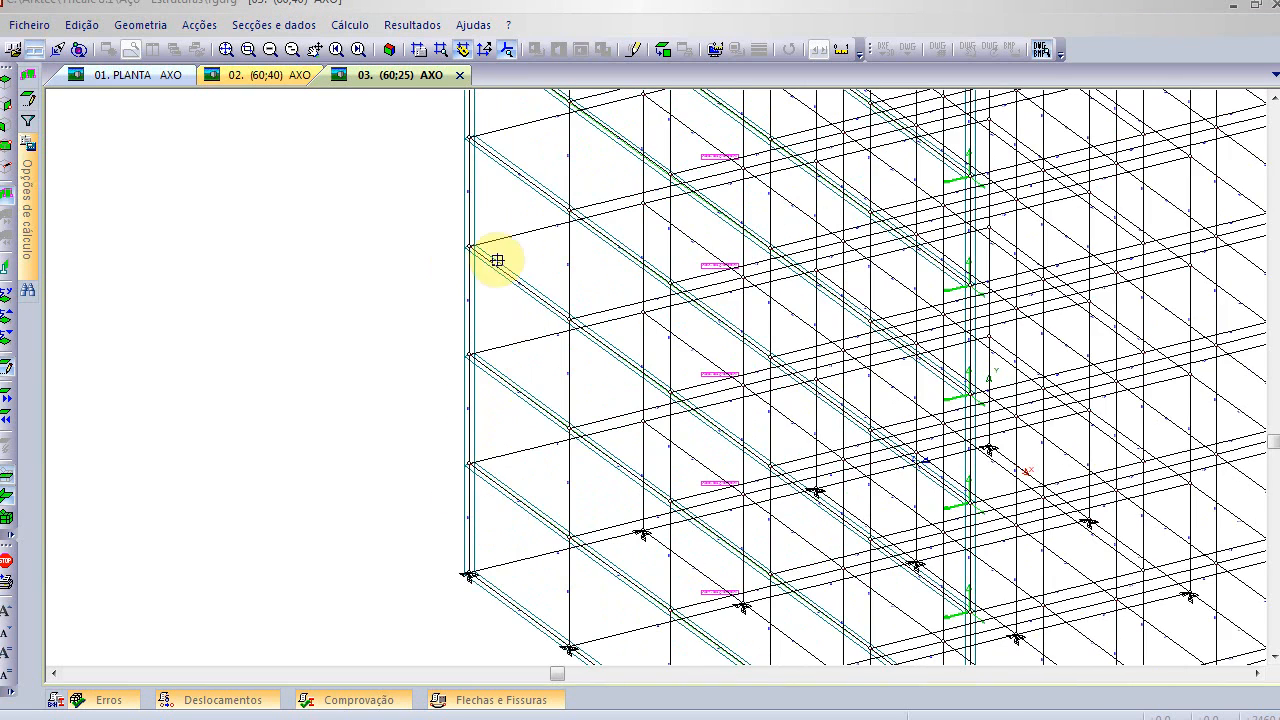
pyautogui.scroll(-3, 455, 340)
pyautogui.scroll(4, 420, 283)
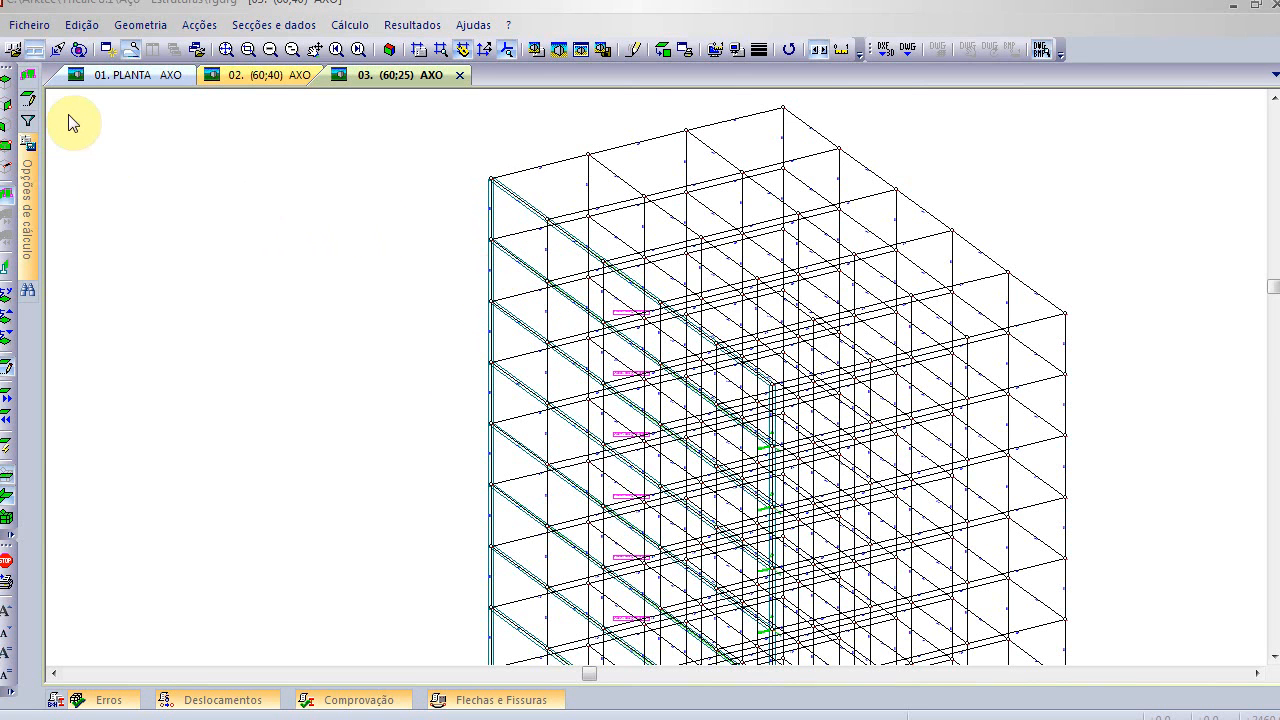
pyautogui.moveTo(28, 180)
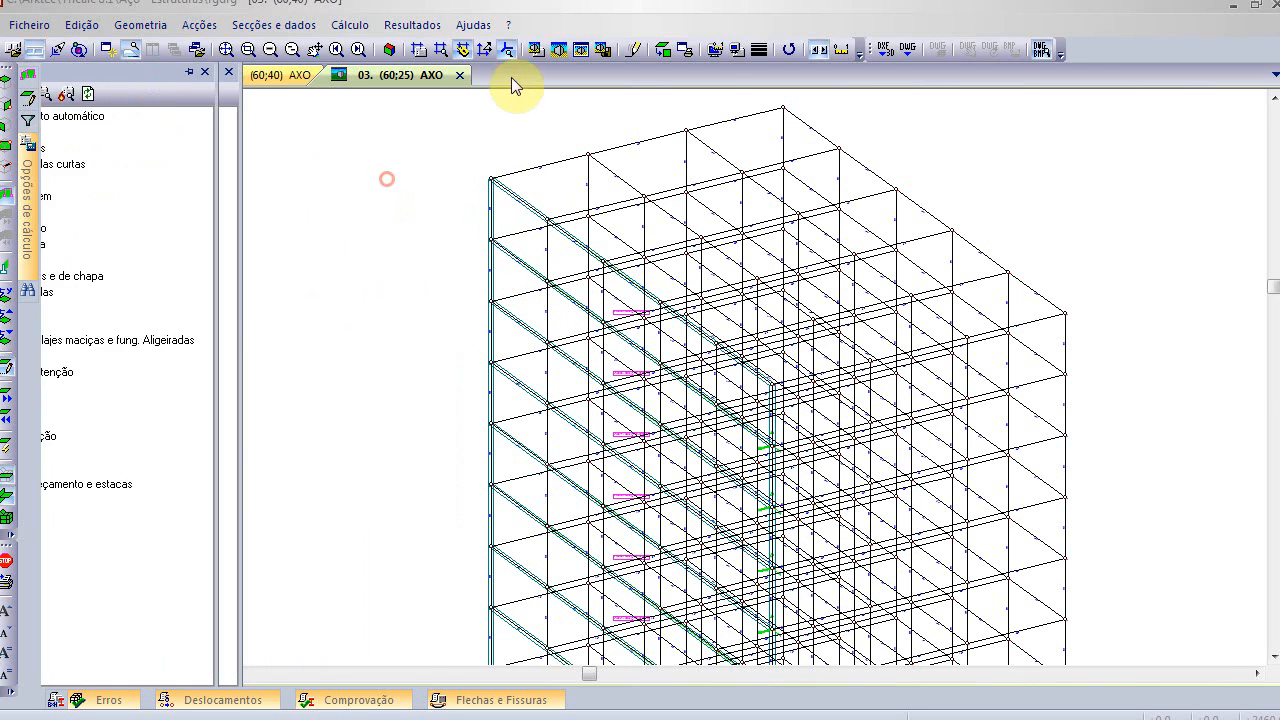
pyautogui.click(560, 50)
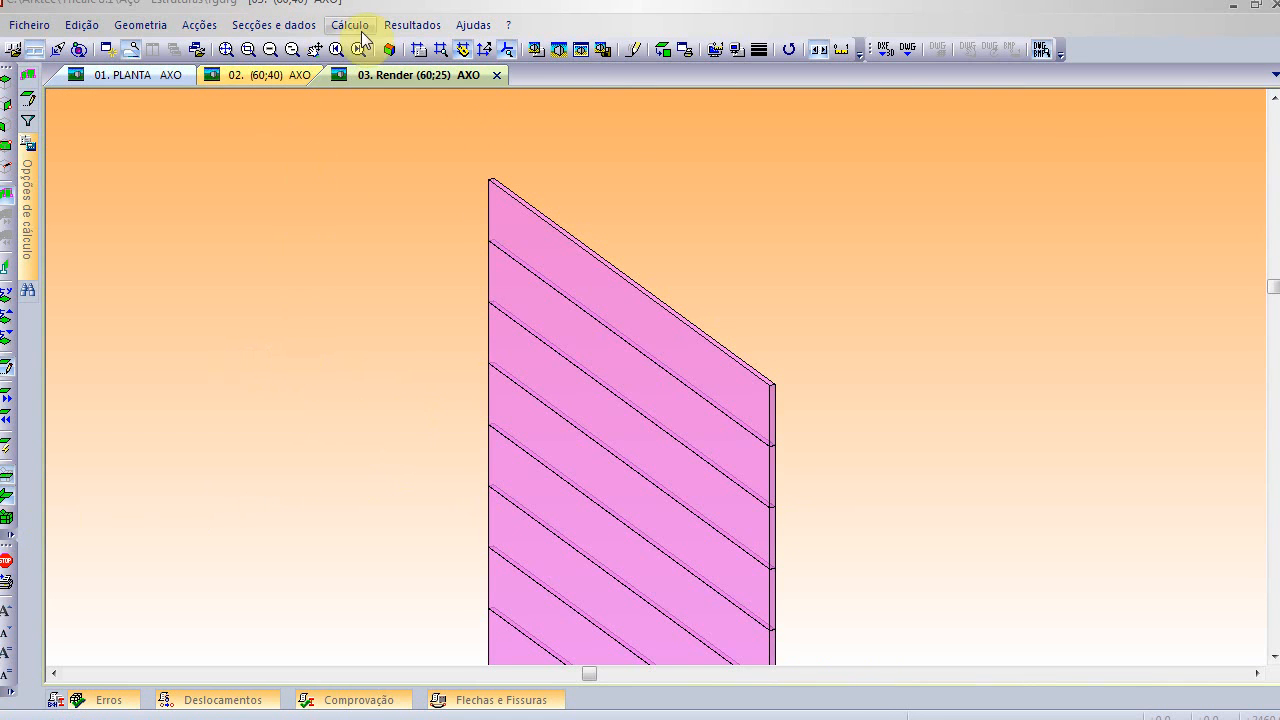
pyautogui.click(568, 49)
# - Pre-dimension the structure's sections automatically and display the bars and wall in rendered mode
pyautogui.click(307, 27)
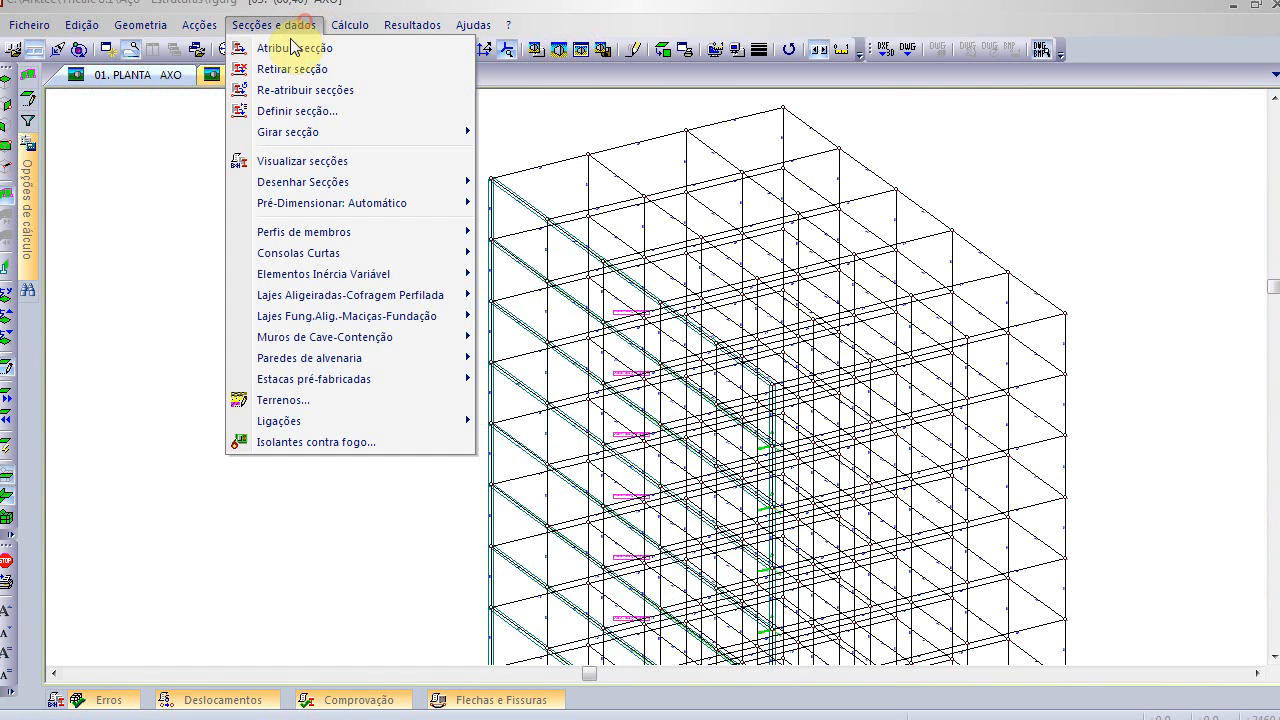
pyautogui.moveTo(312, 203)
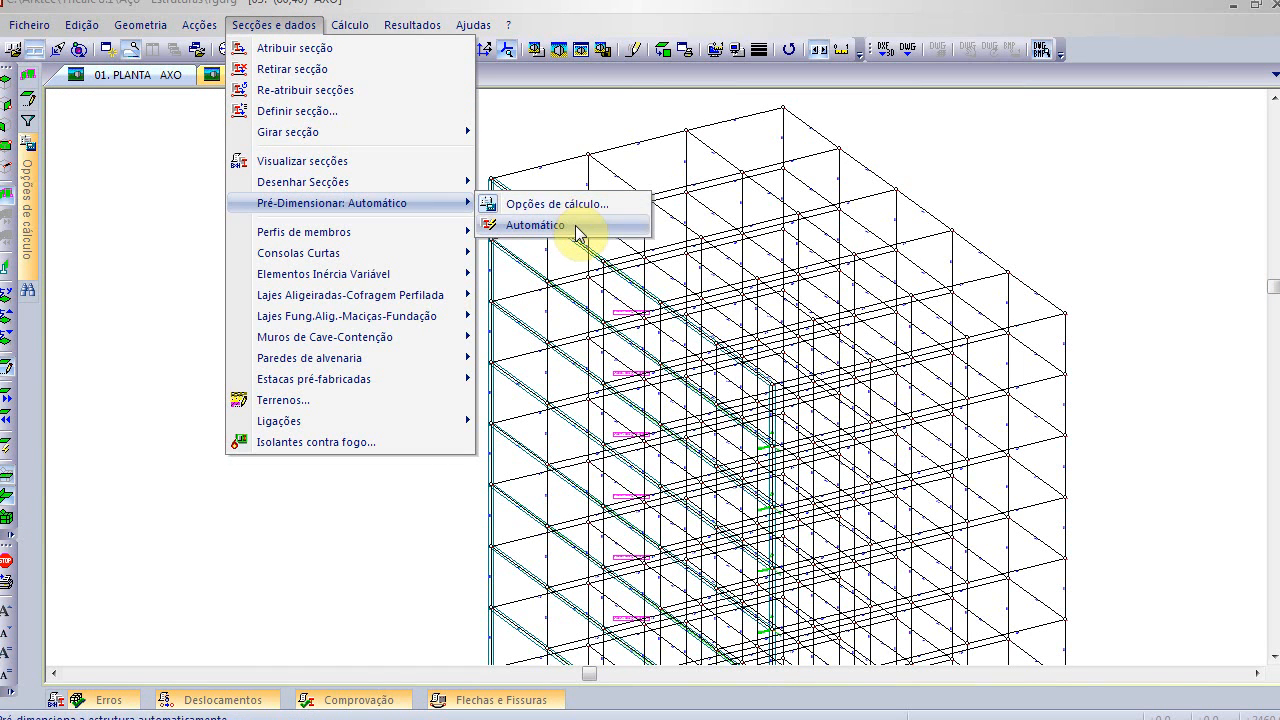
pyautogui.click(577, 225)
pyautogui.click(581, 50)
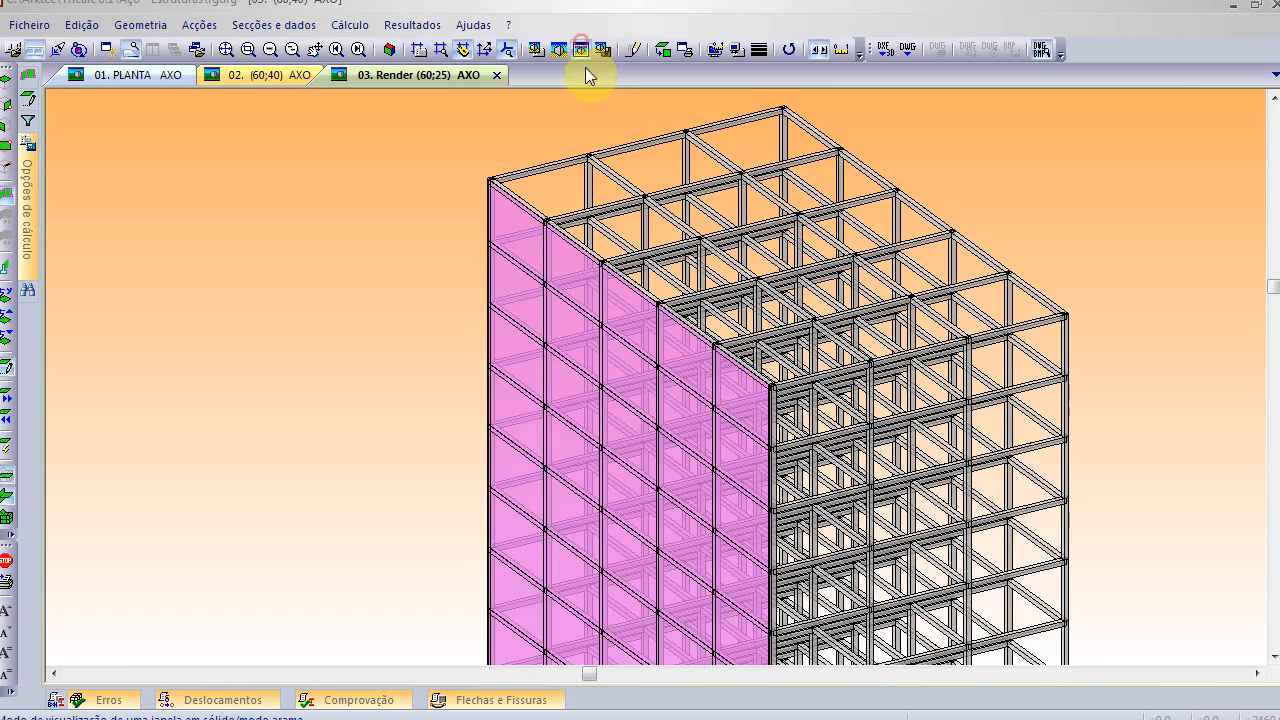
pyautogui.scroll(-1, 645, 496)
pyautogui.moveTo(645, 496); pyautogui.dragTo(583, 308, button='middle')
pyautogui.scroll(1, 639, 470)
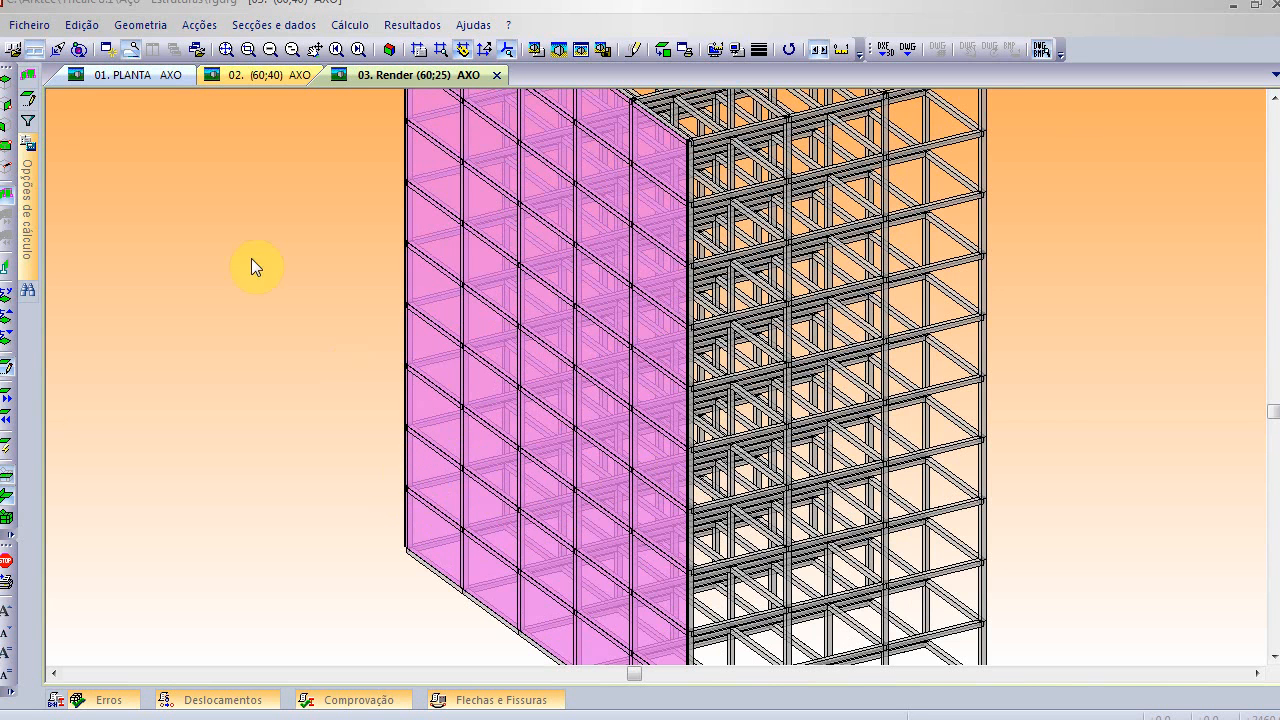
# - Isolate plane 600 in the rendered view and examine its wall and bars from a rotated, more elevated angle
pyautogui.moveTo(33, 86)
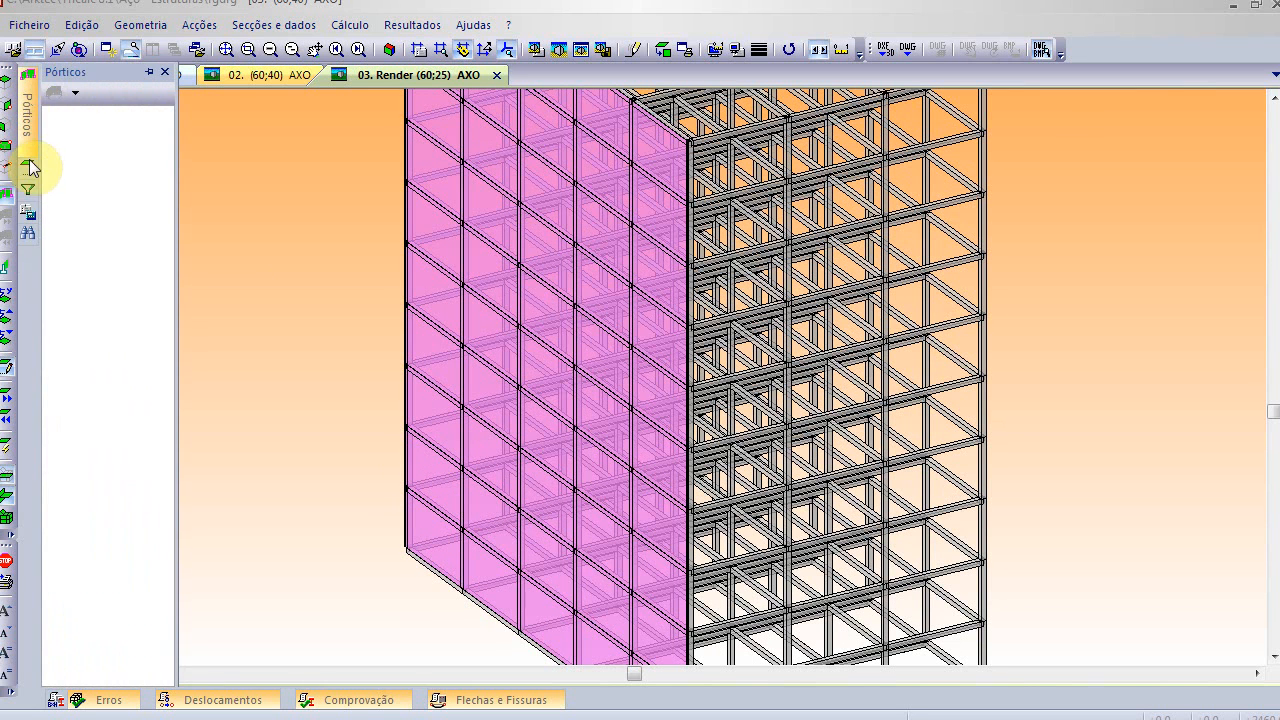
pyautogui.moveTo(29, 166)
pyautogui.click(72, 153)
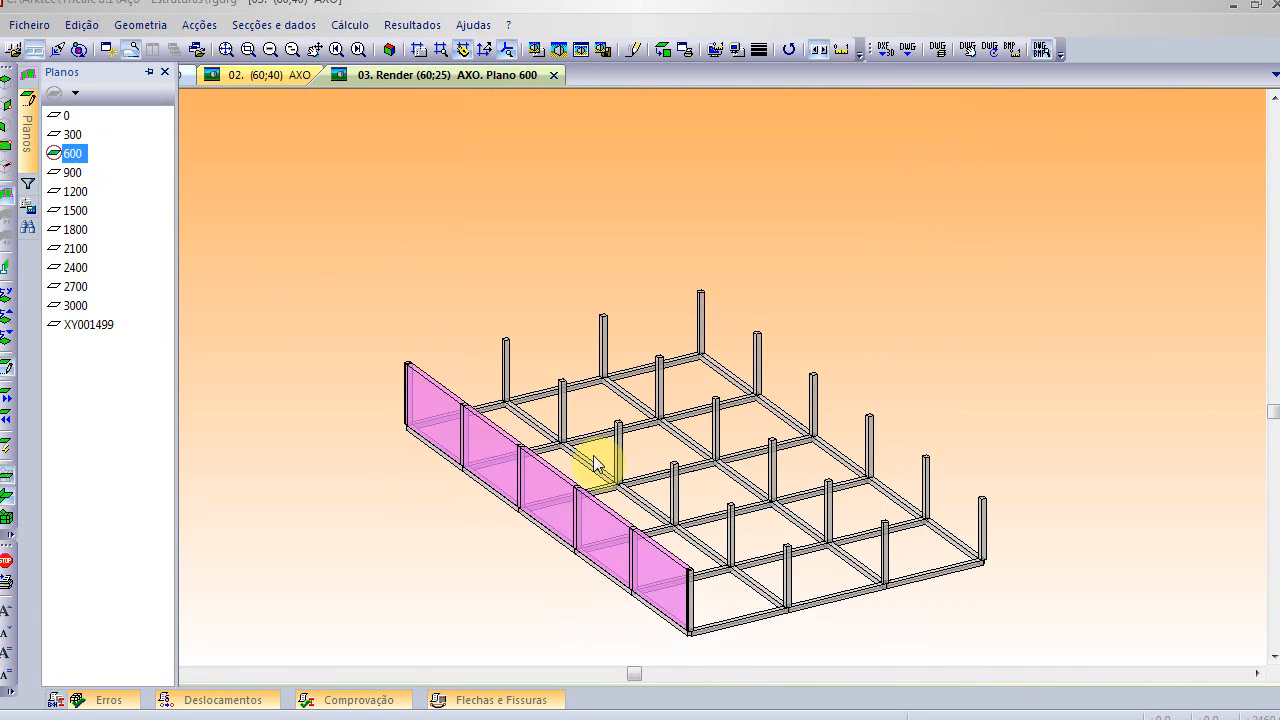
pyautogui.scroll(3, 614, 580)
pyautogui.scroll(-3, 617, 575)
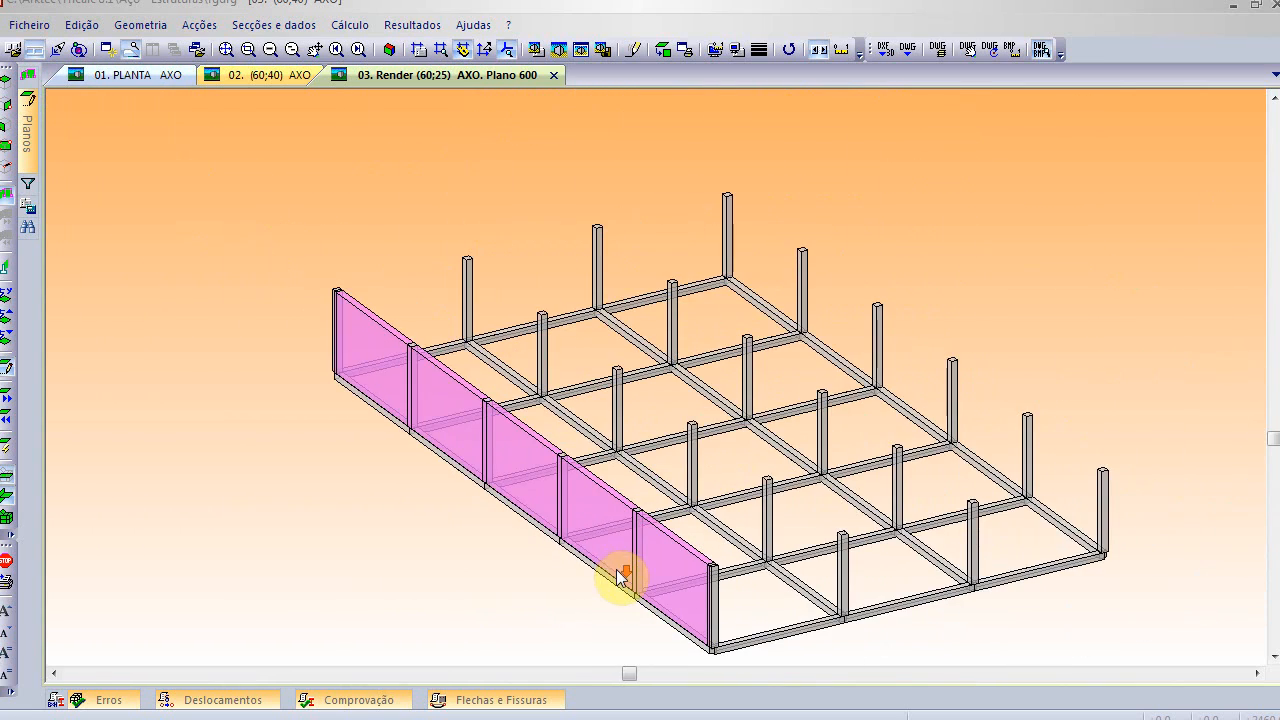
pyautogui.keyDown('ctrl'); pyautogui.scroll(-3, 632, 567); pyautogui.keyUp('ctrl')
pyautogui.keyDown('ctrl'); pyautogui.scroll(4, 635, 566); pyautogui.keyUp('ctrl')
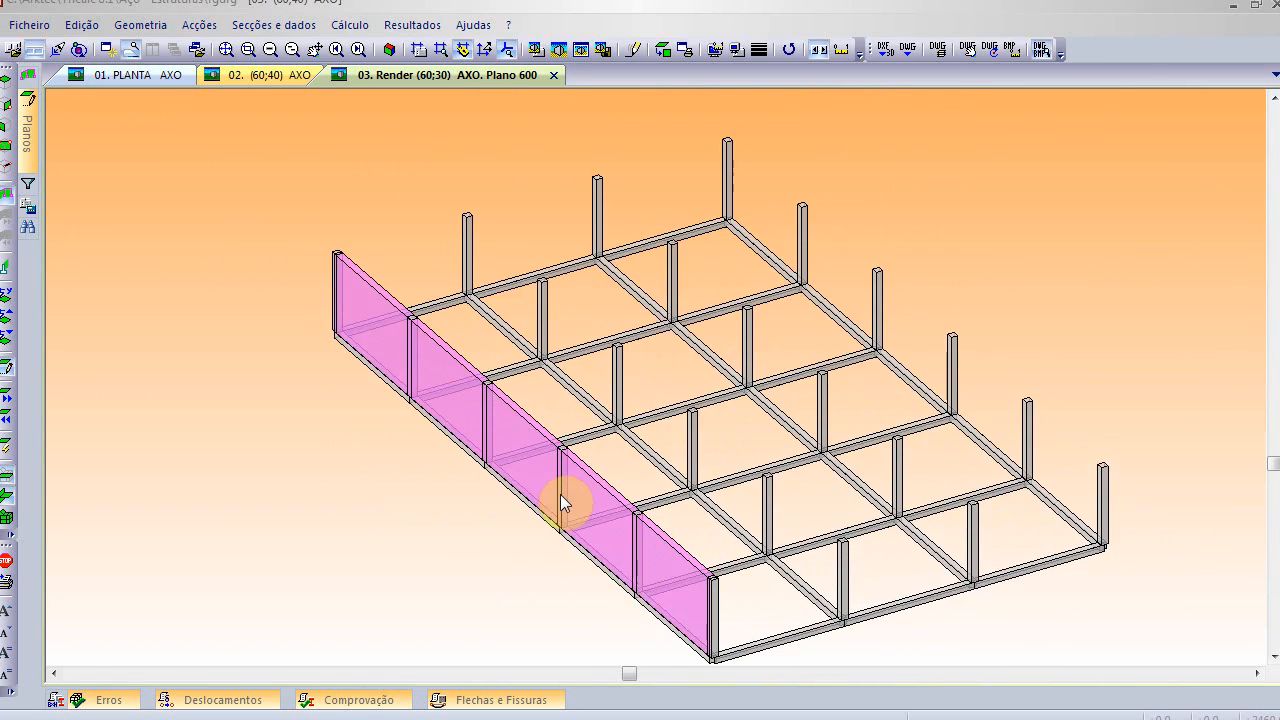
pyautogui.keyDown('shift'); pyautogui.scroll(2, 566, 500); pyautogui.keyUp('shift')
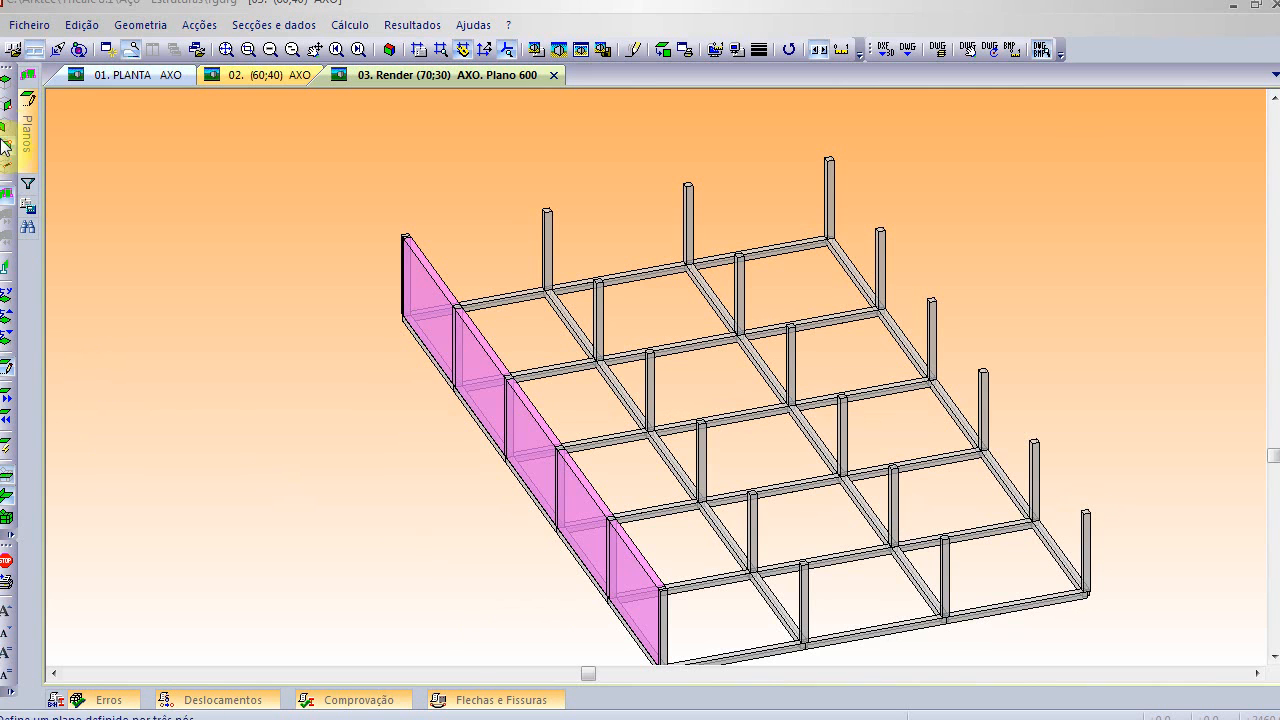
# - View the lower plane 0 storey together with plane 600, and return to a close view of plane 600 alone
pyautogui.click(63, 117)
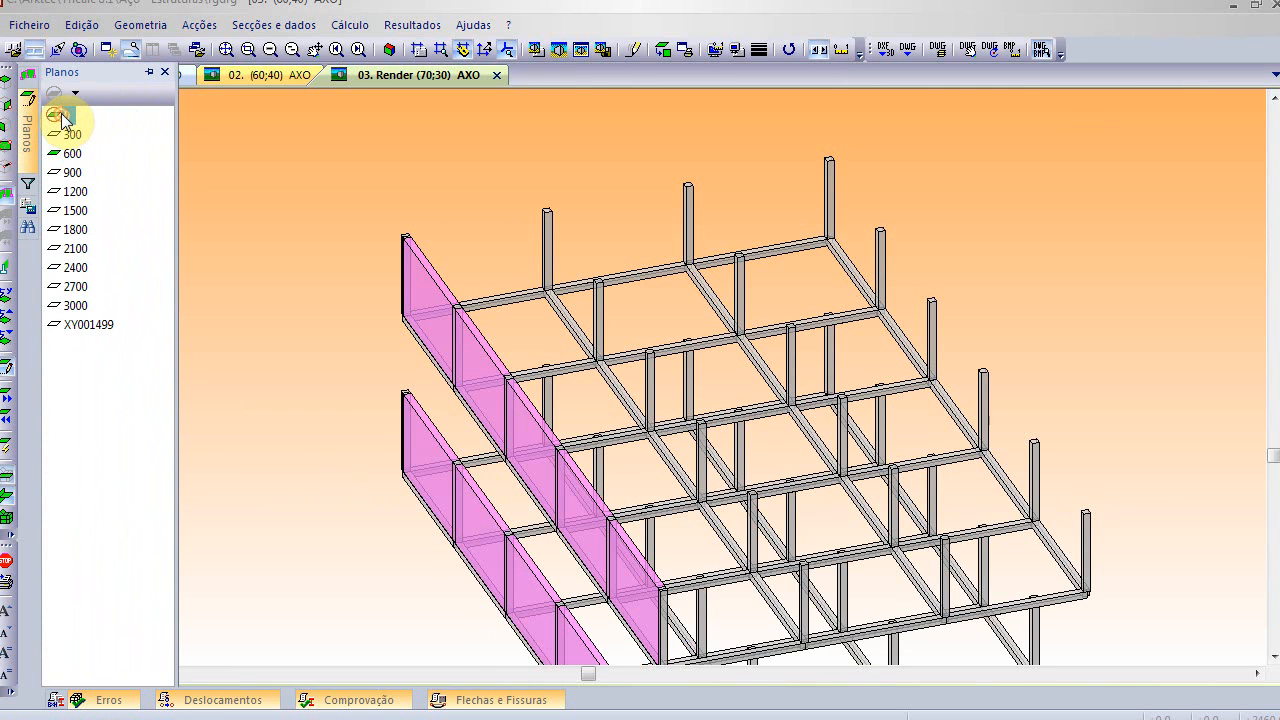
pyautogui.click(70, 153)
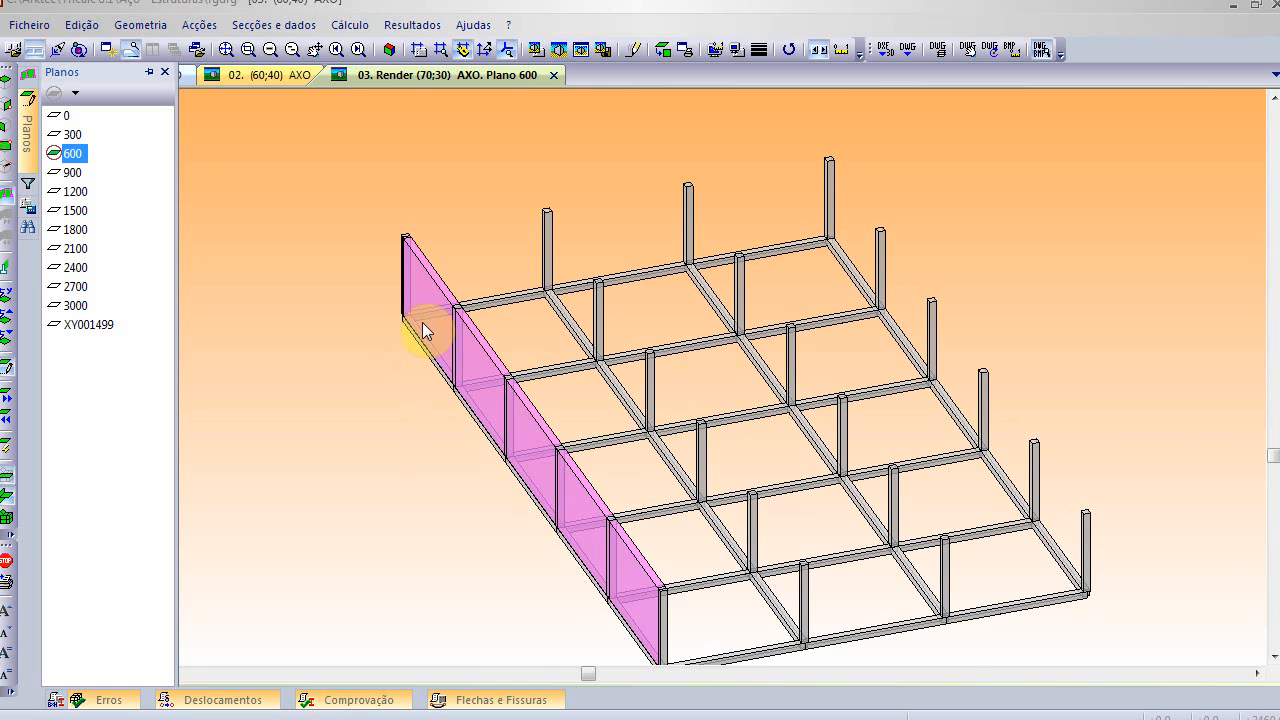
pyautogui.scroll(3, 420, 362)
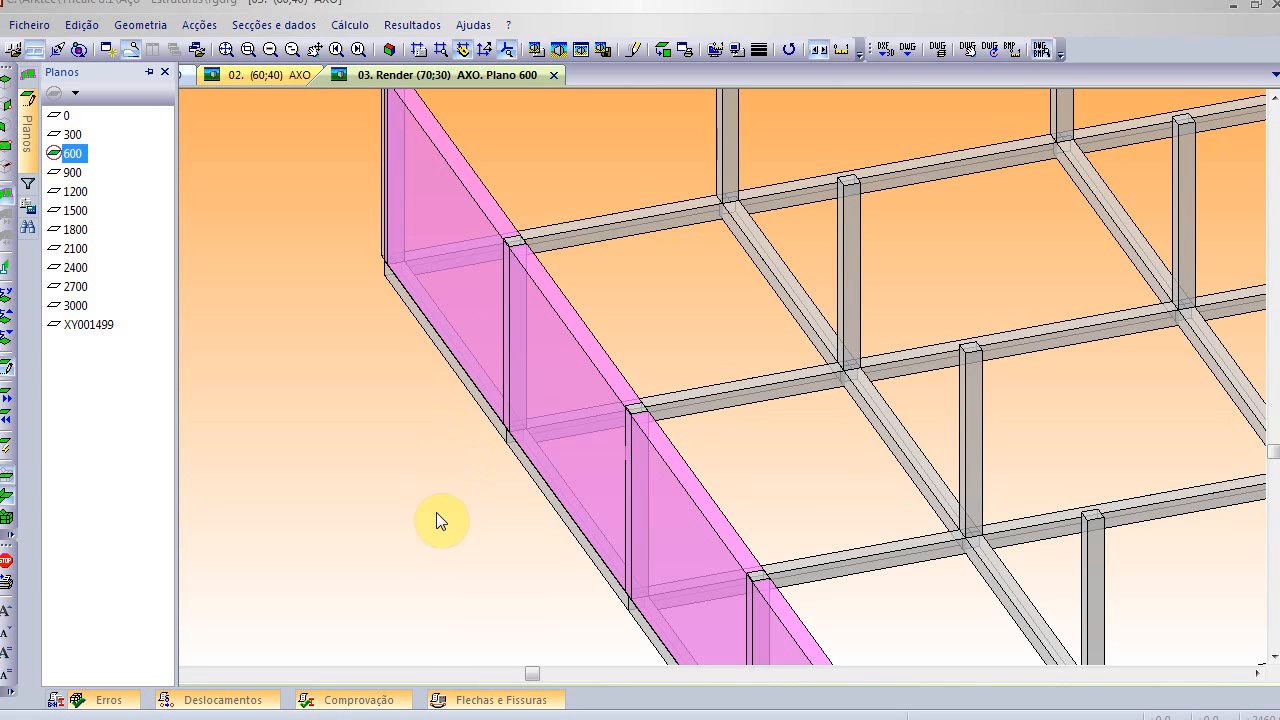
pyautogui.click(465, 286)
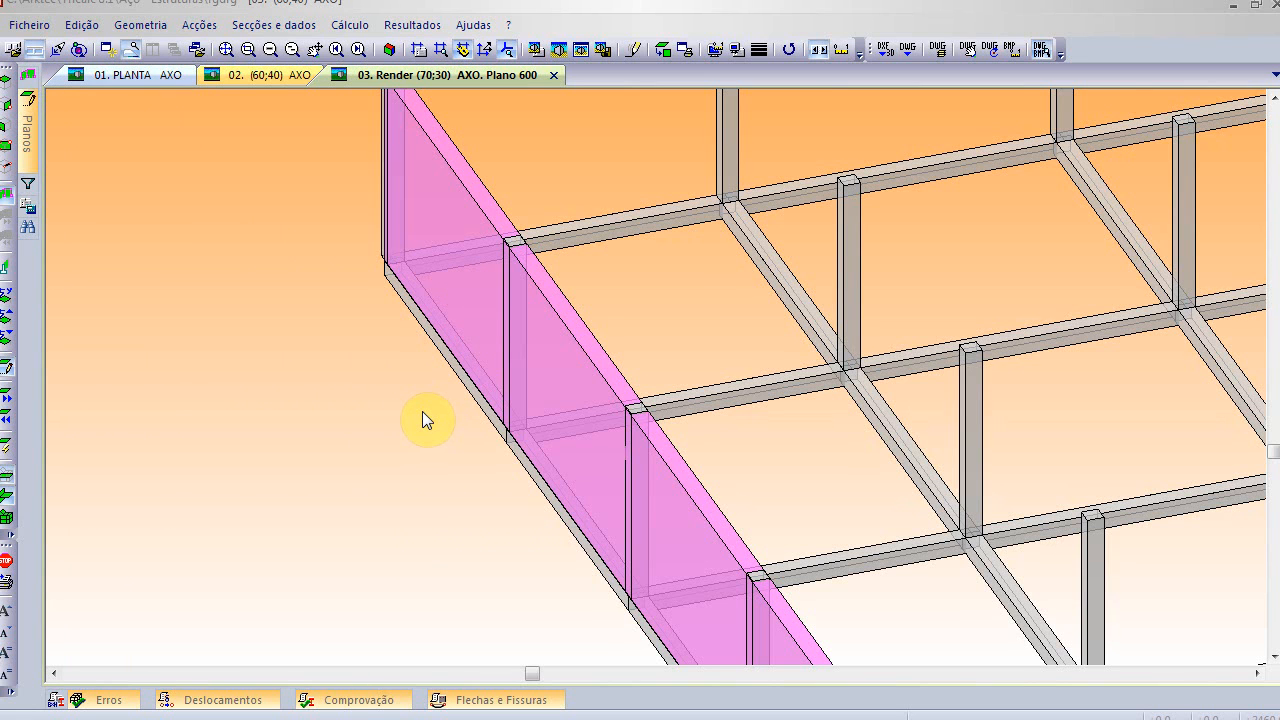
pyautogui.hotkey('alt', 'Tab')
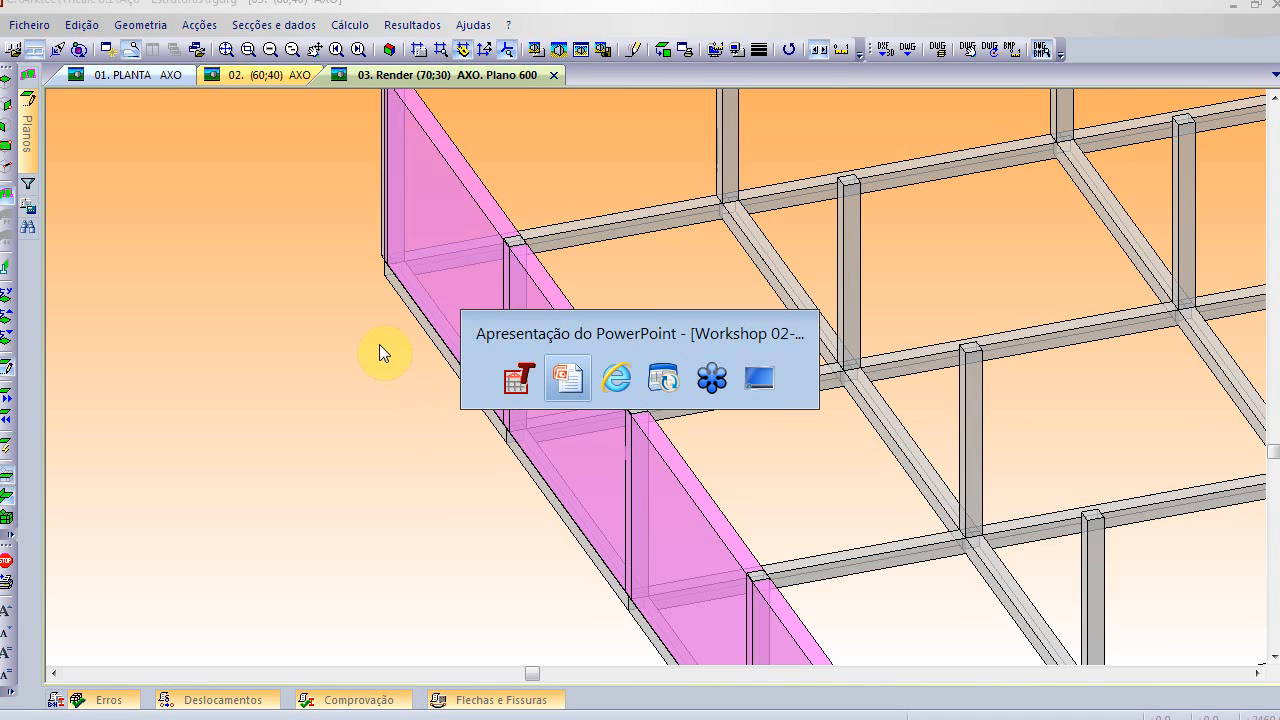
pyautogui.click(374, 351)
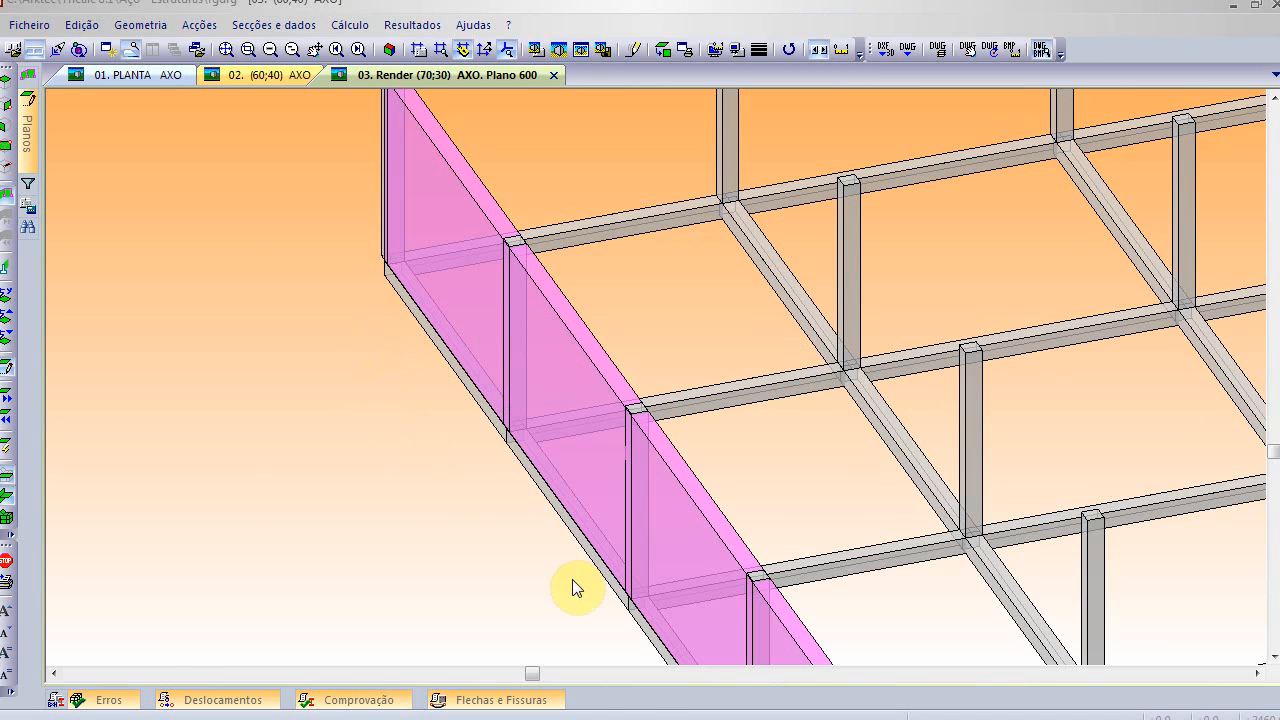
pyautogui.press('super')
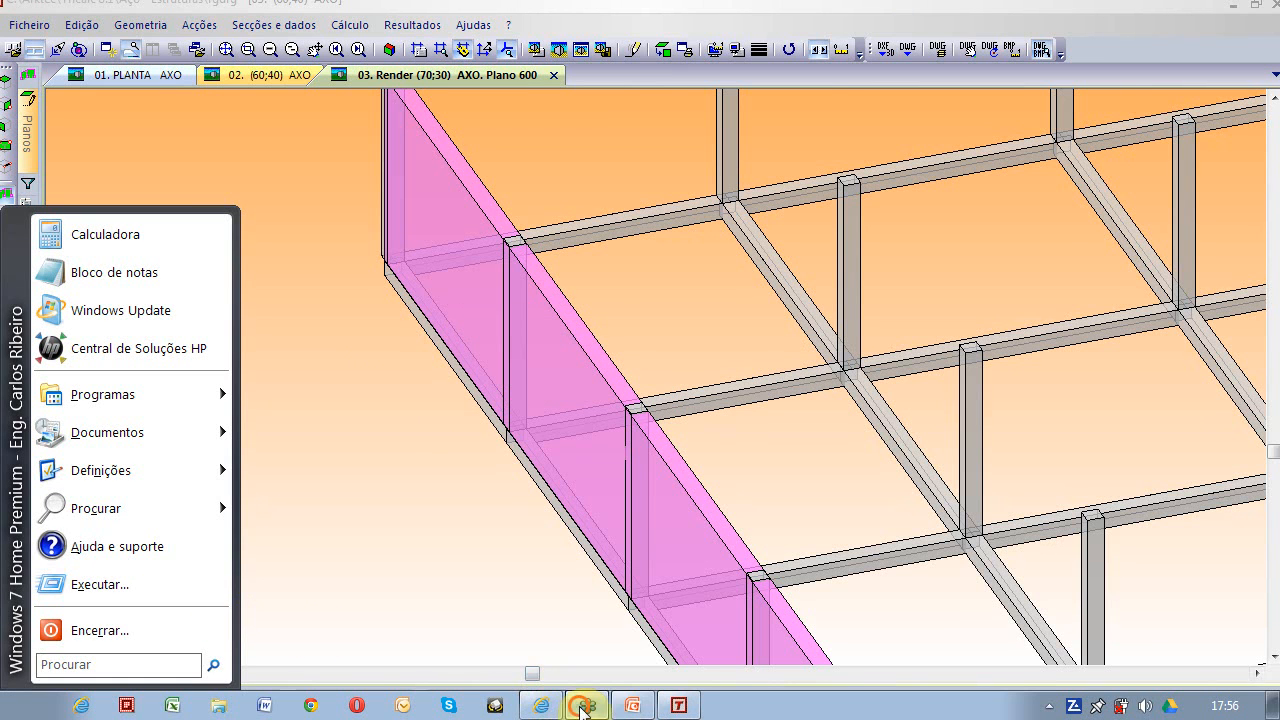
pyautogui.click(585, 706)
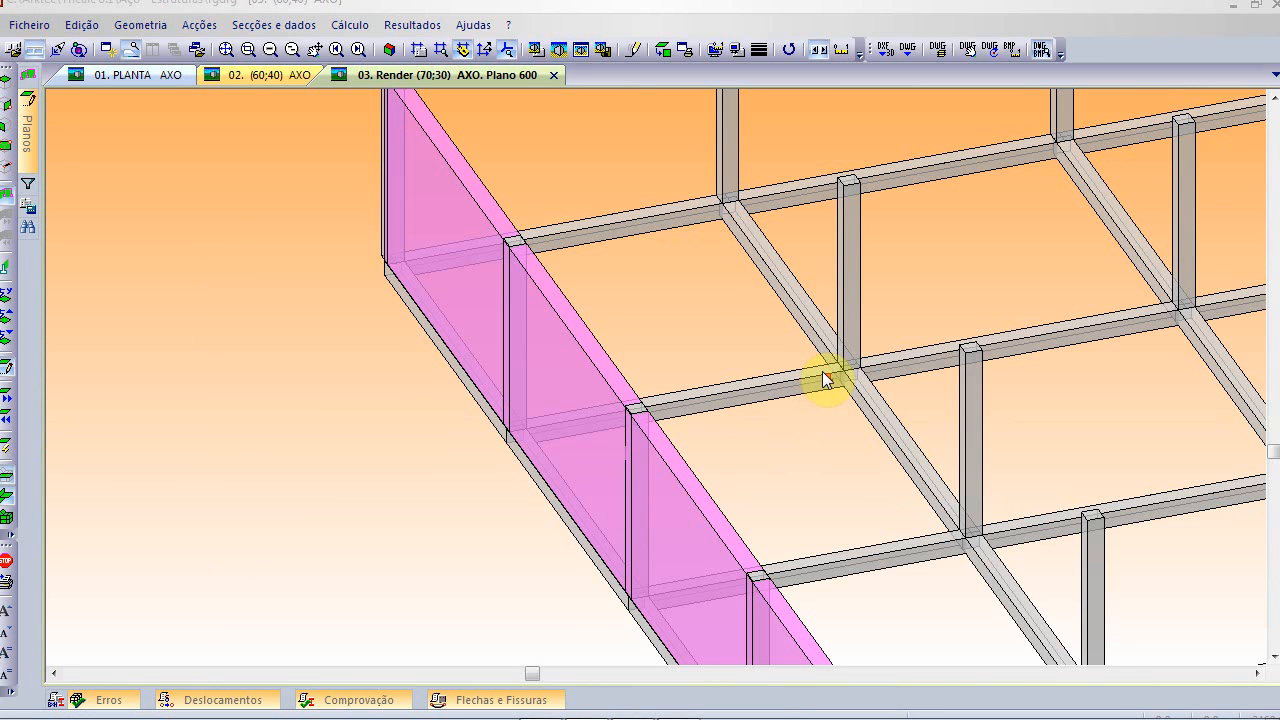
pyautogui.click(1238, 410)
pyautogui.click(1238, 410)
pyautogui.click(1041, 225)
pyautogui.click(1039, 410)
pyautogui.click(1046, 168)
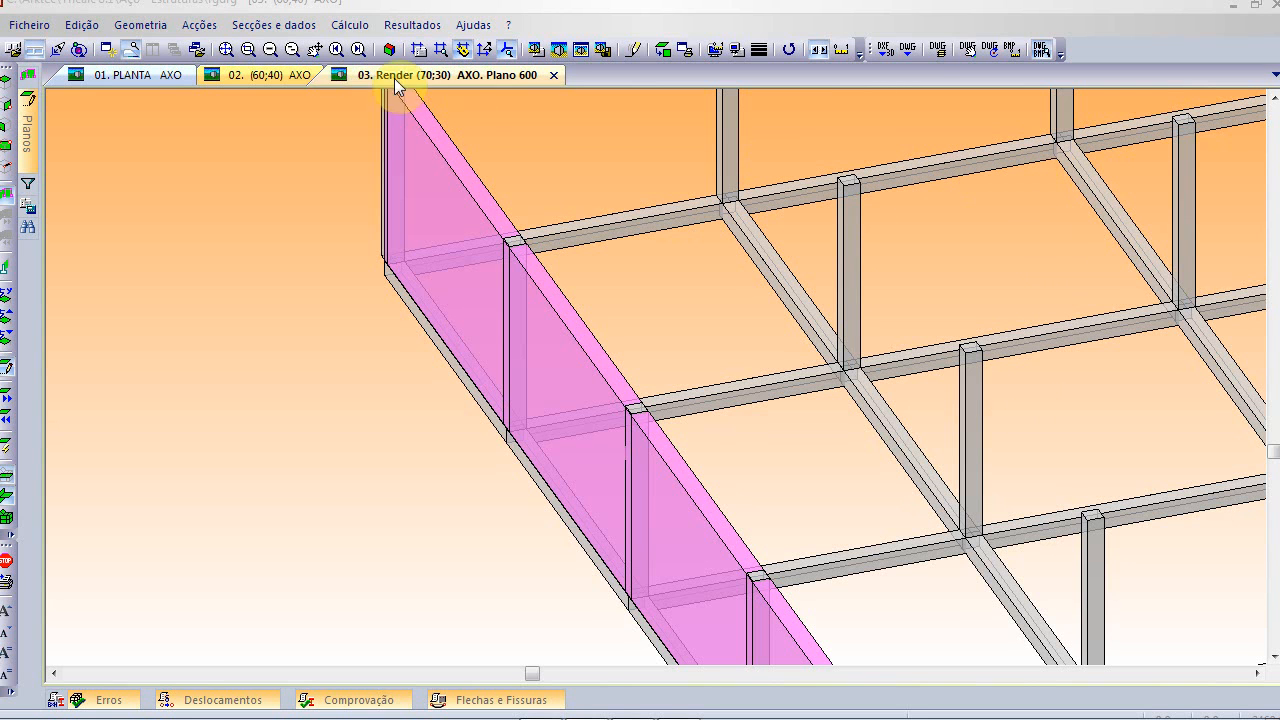
# - Open the structure "Cópia (2) de Paredes Moldadas" and display it in rendered mode, examining the junction between the building and its basement walls
pyautogui.click(389, 49)
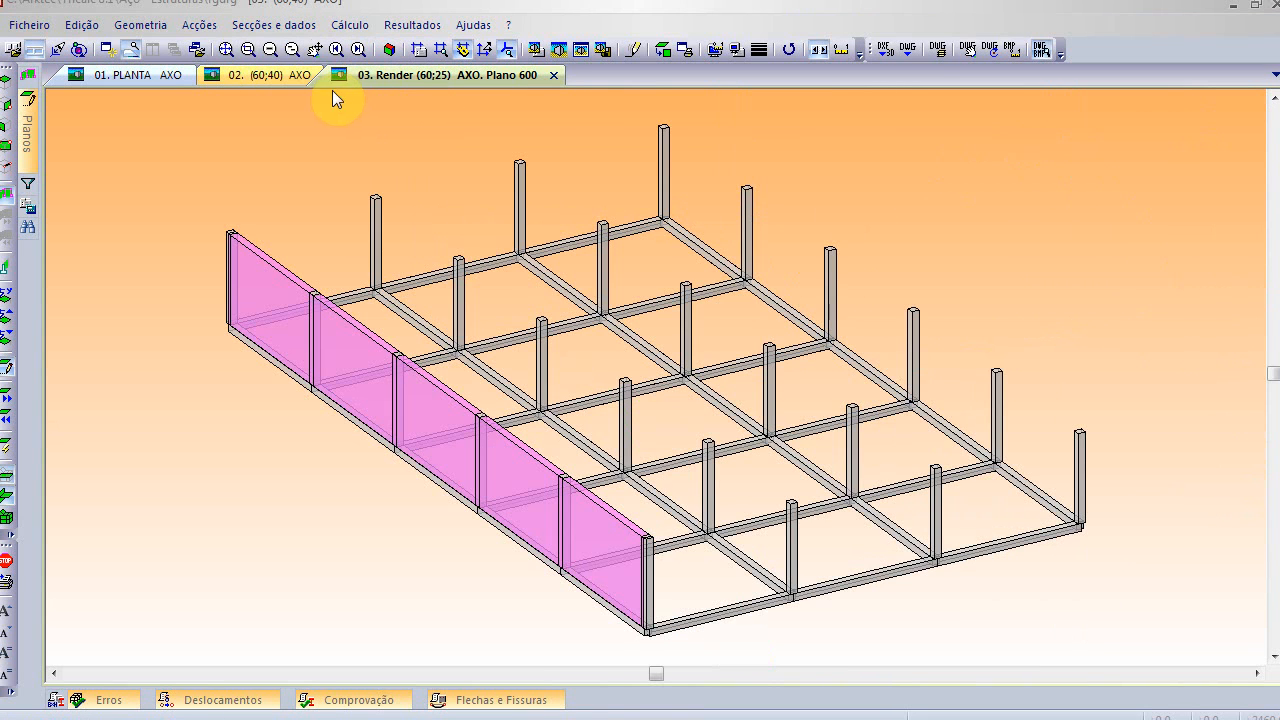
pyautogui.click(28, 24)
pyautogui.click(167, 408)
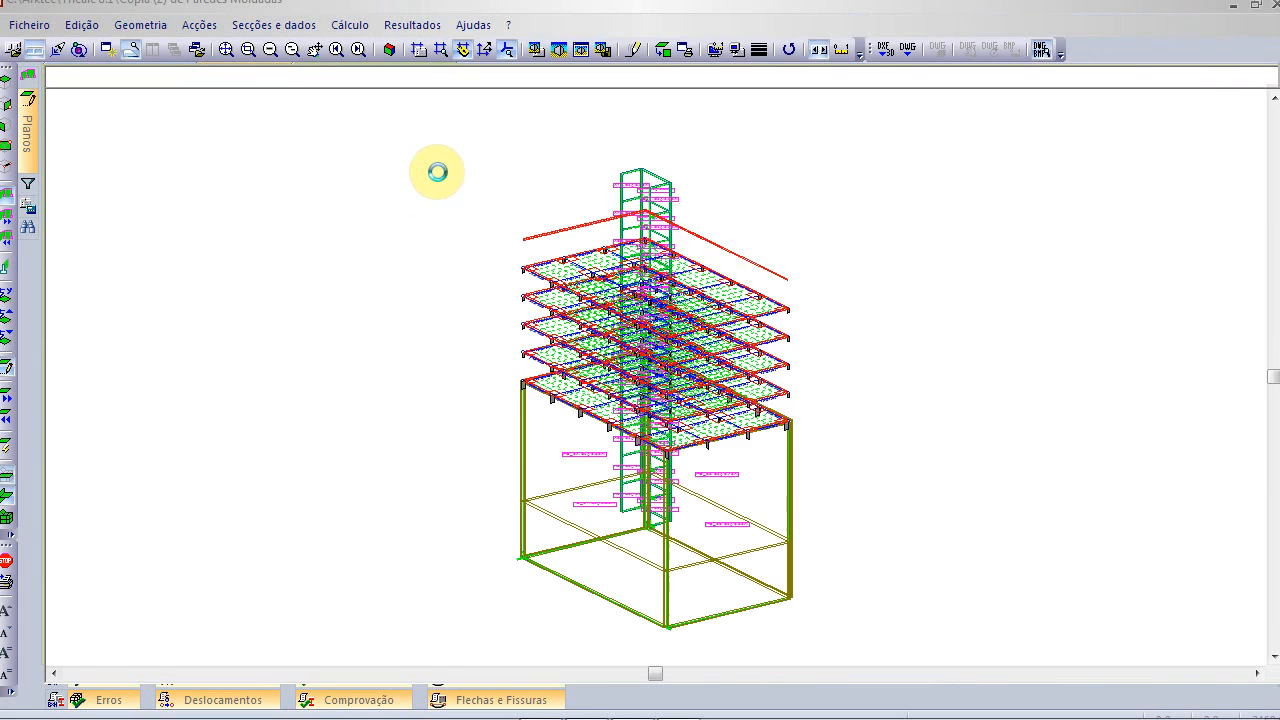
pyautogui.click(580, 50)
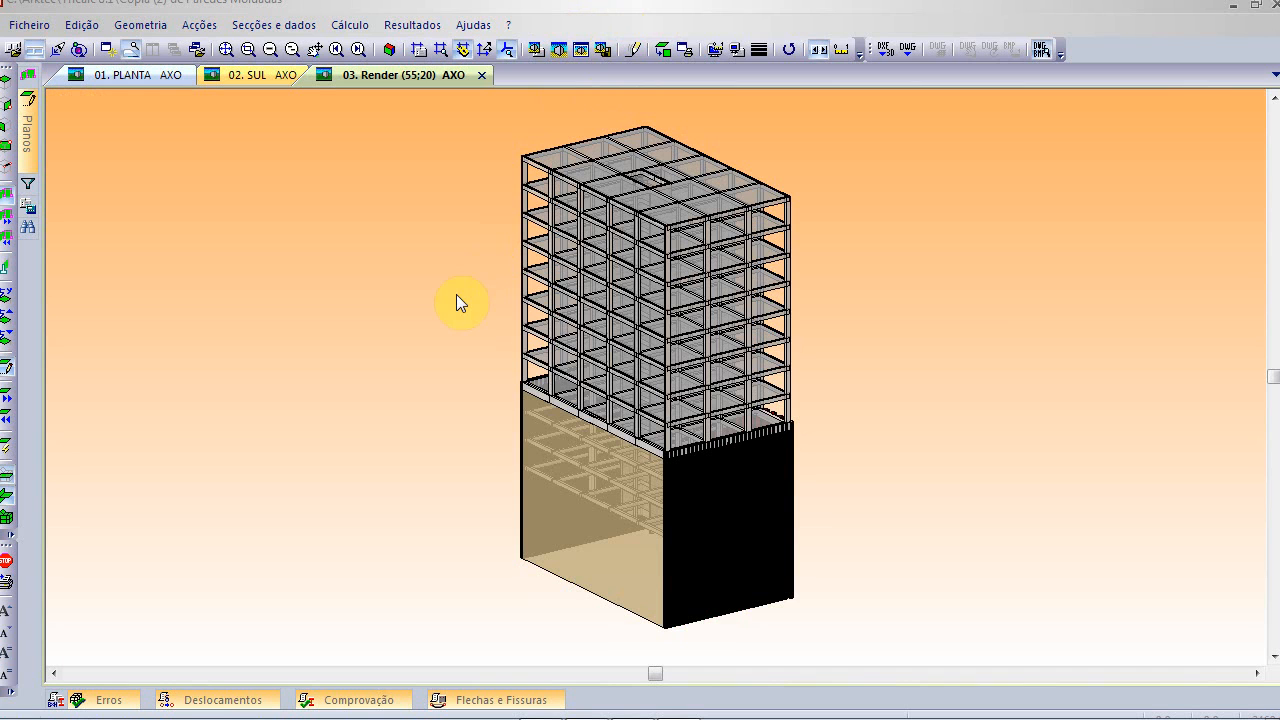
pyautogui.scroll(3, 690, 440)
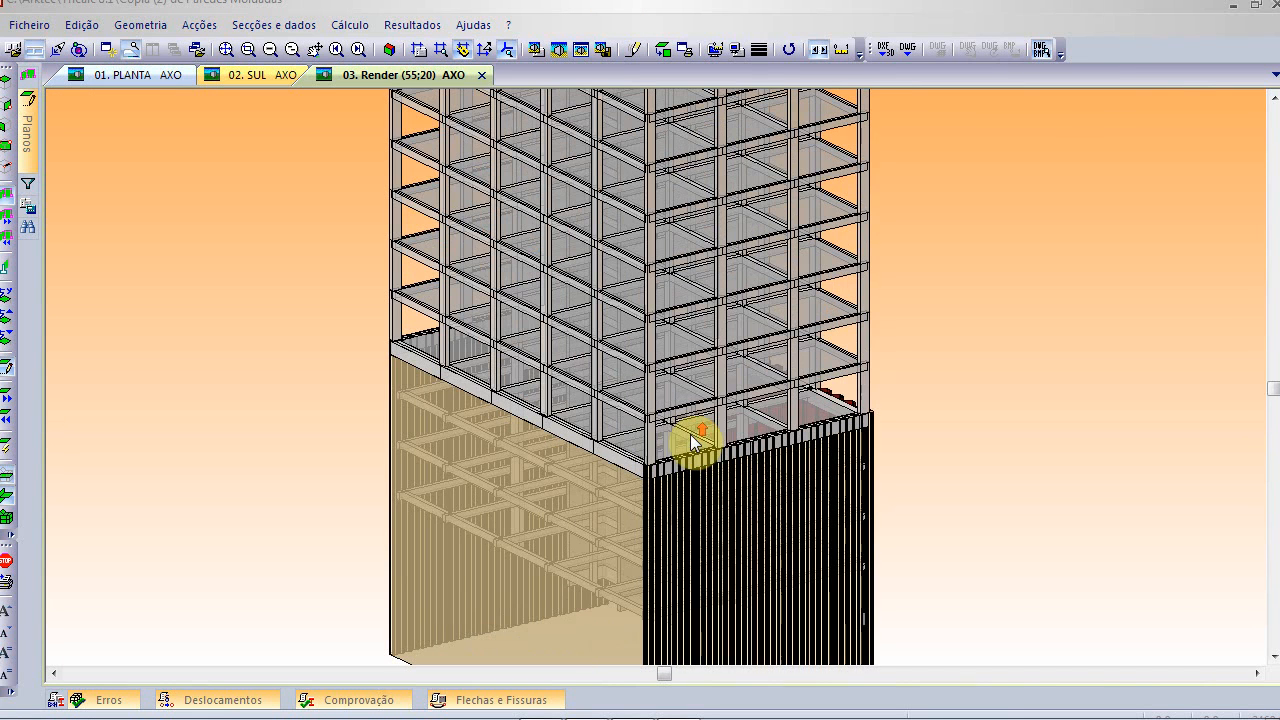
pyautogui.press('super')
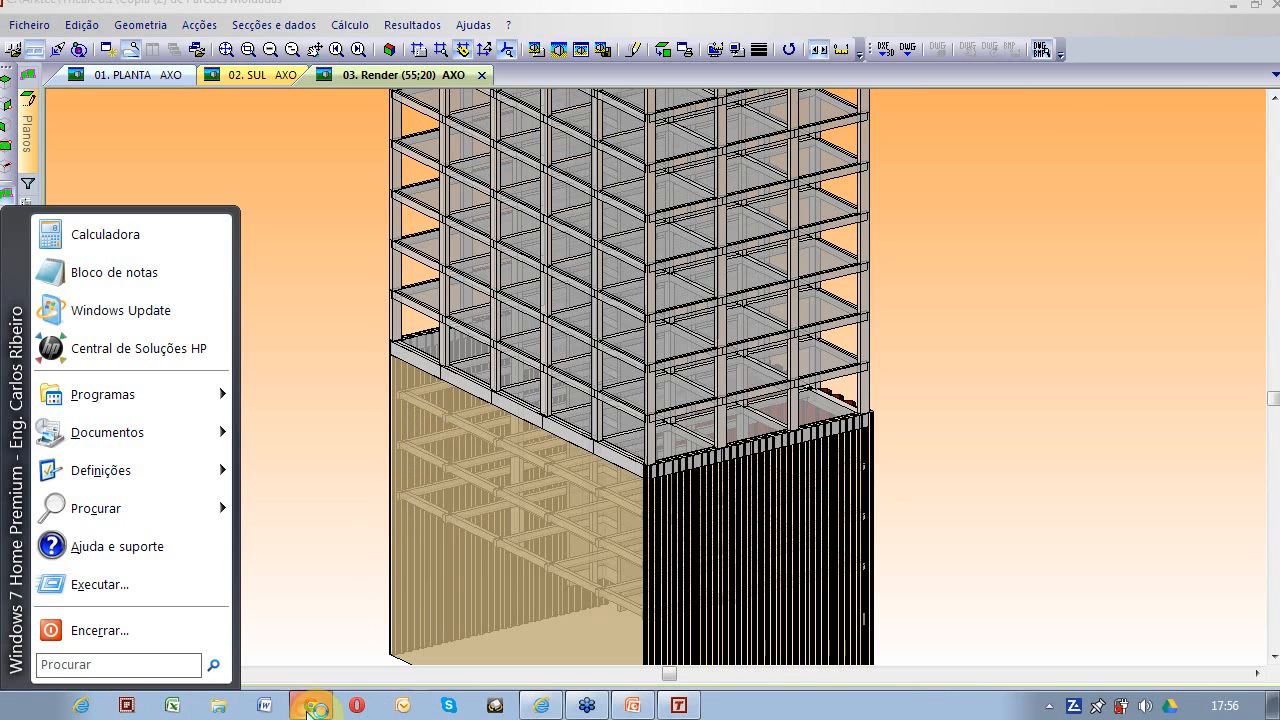
pyautogui.click(392, 373)
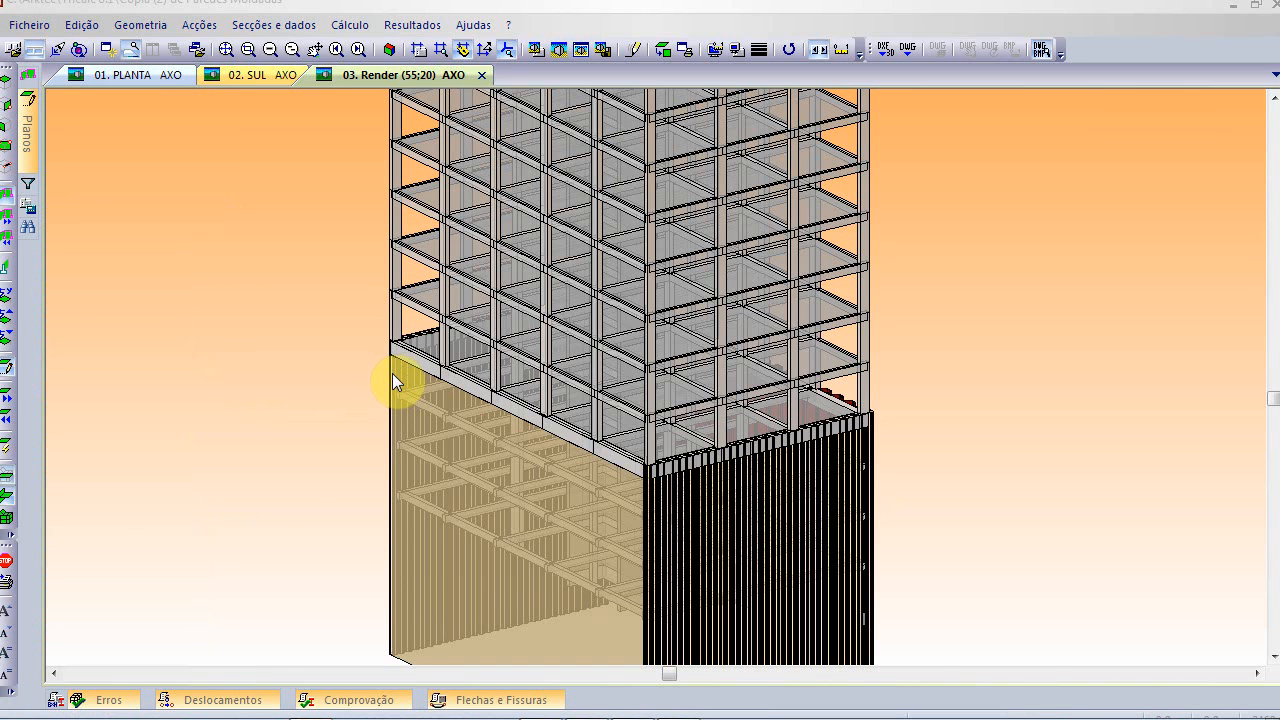